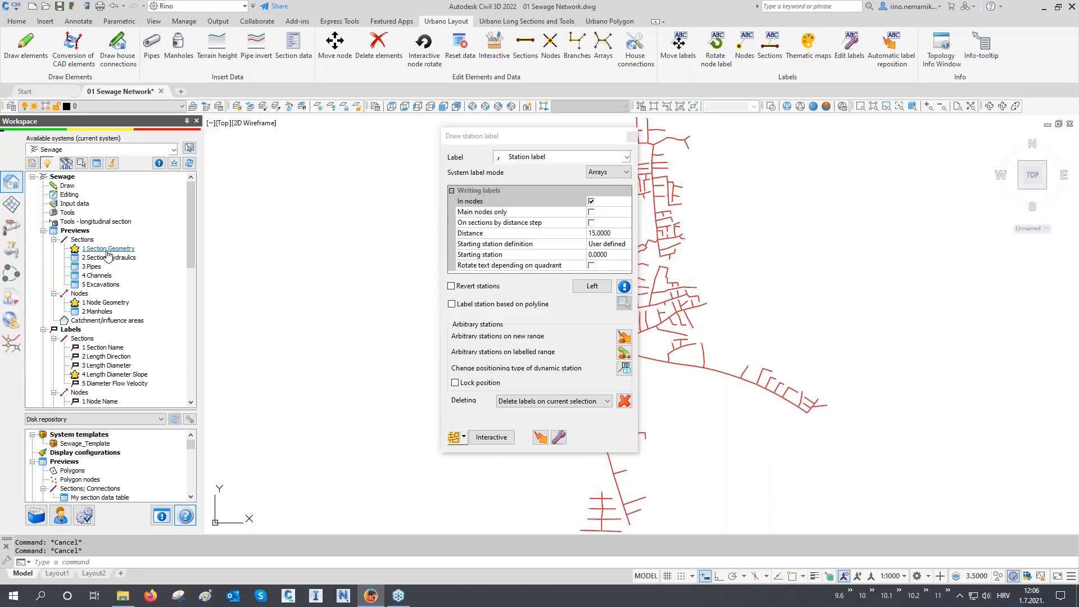
- Close the station label settings and examine the section data in the 1 Section Geometry preview
left_click(632, 138)
left_click(109, 248)
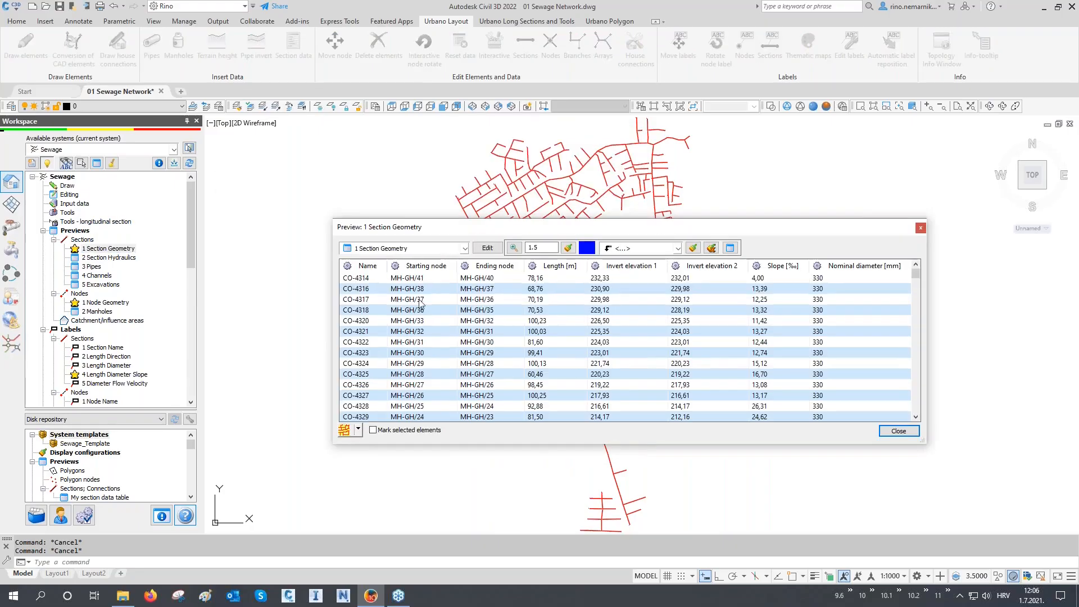
mouse_move(778, 344)
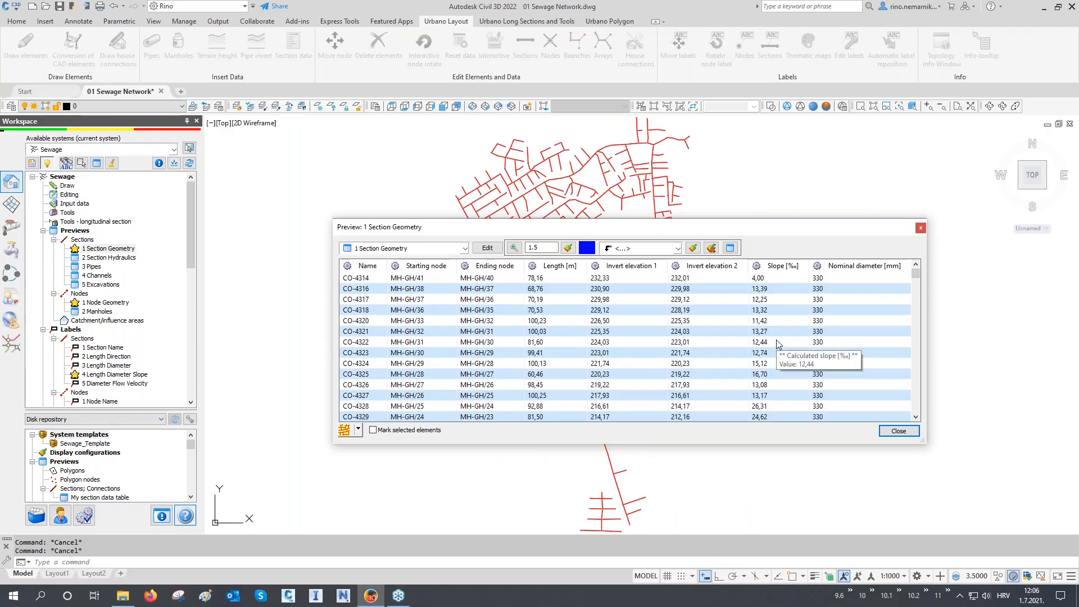
scroll(779, 344, "down", 8)
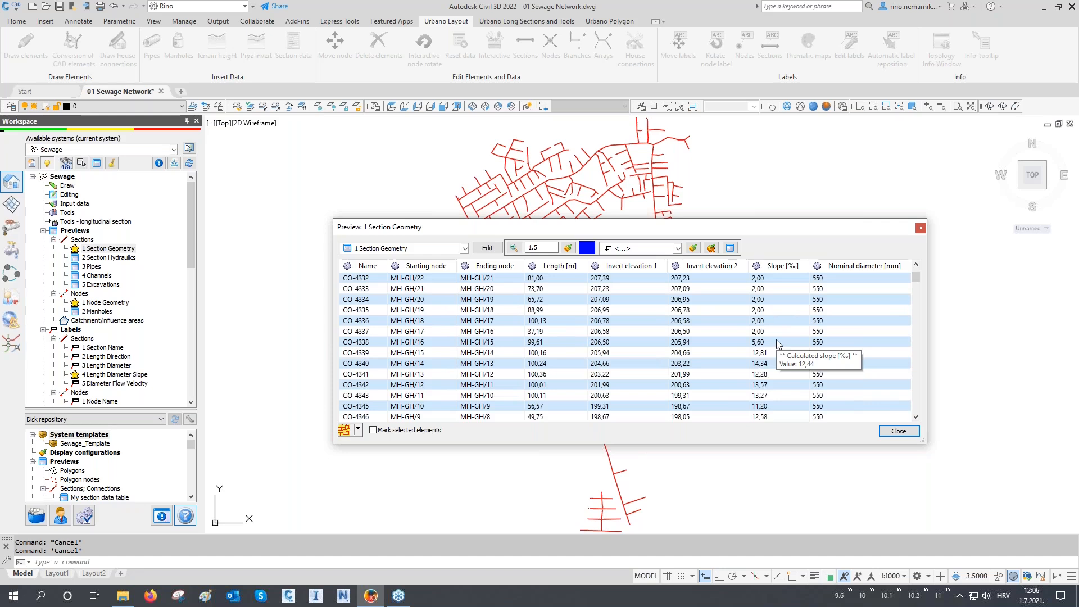
scroll(779, 344, "down", 1)
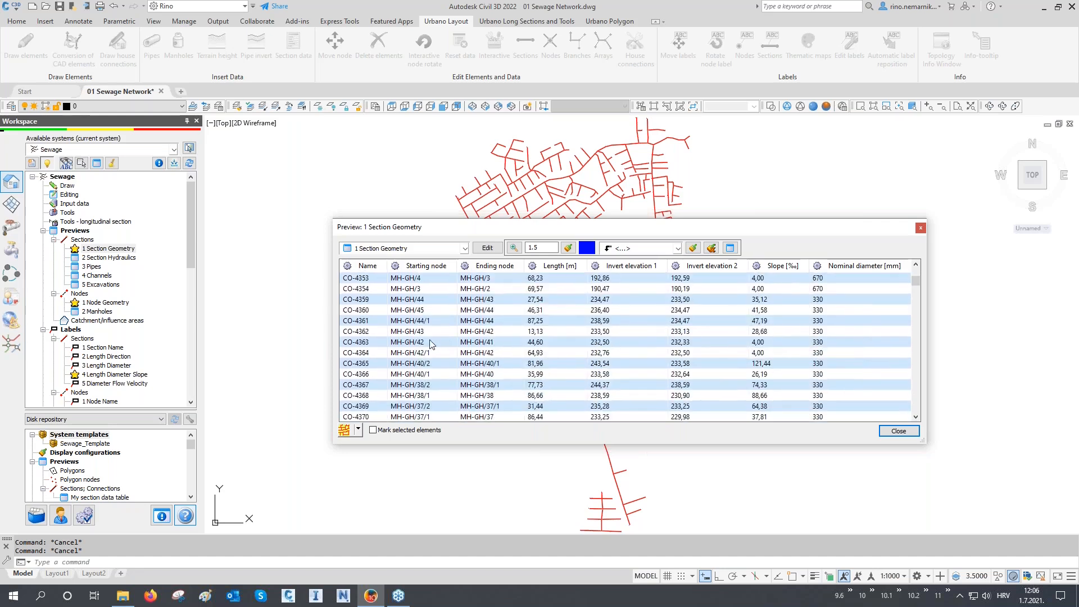
- Select all rows of the section geometry table, view their recapitulation summary, and close the preview
left_click(413, 311)
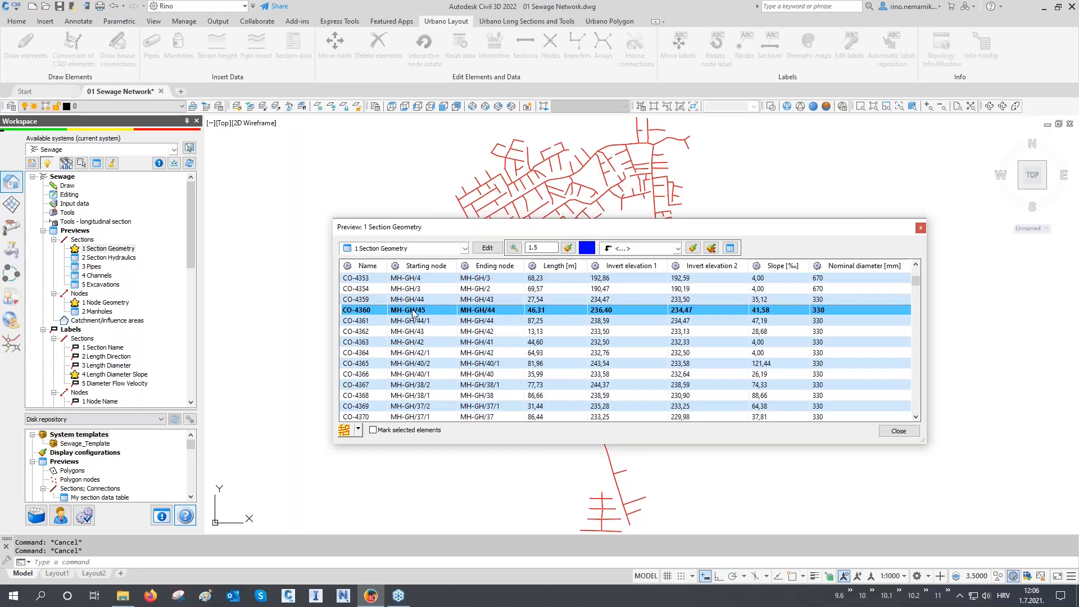
key("ctrl+a")
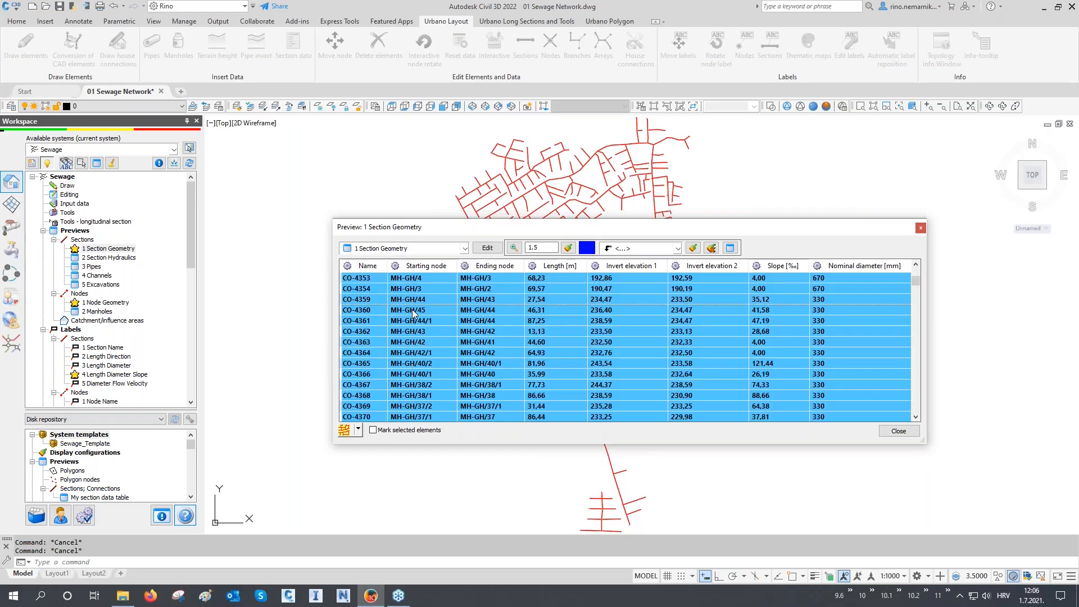
right_click(413, 311)
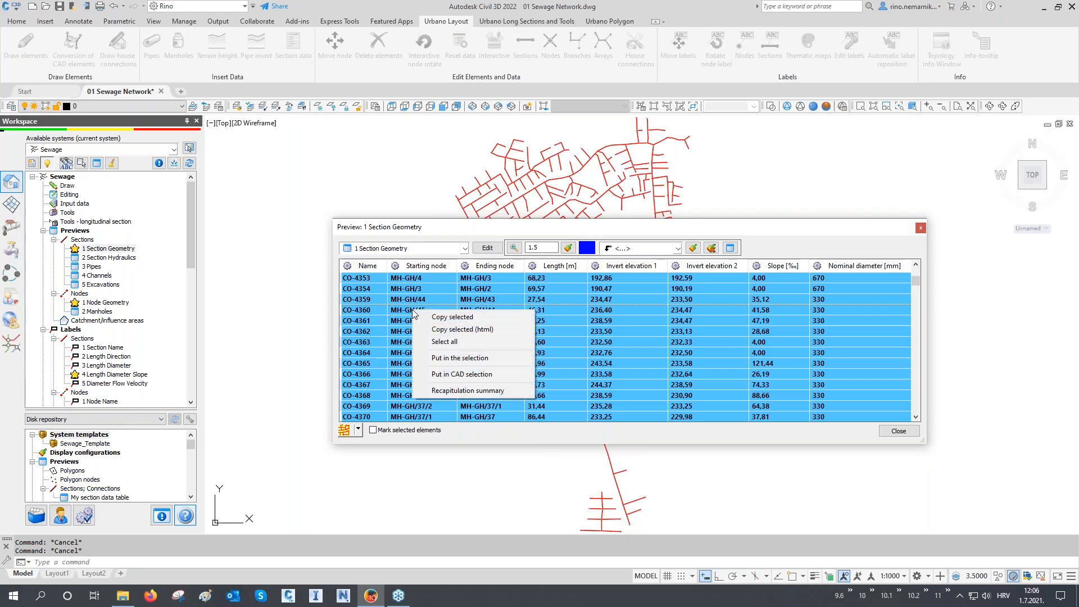
left_click(506, 393)
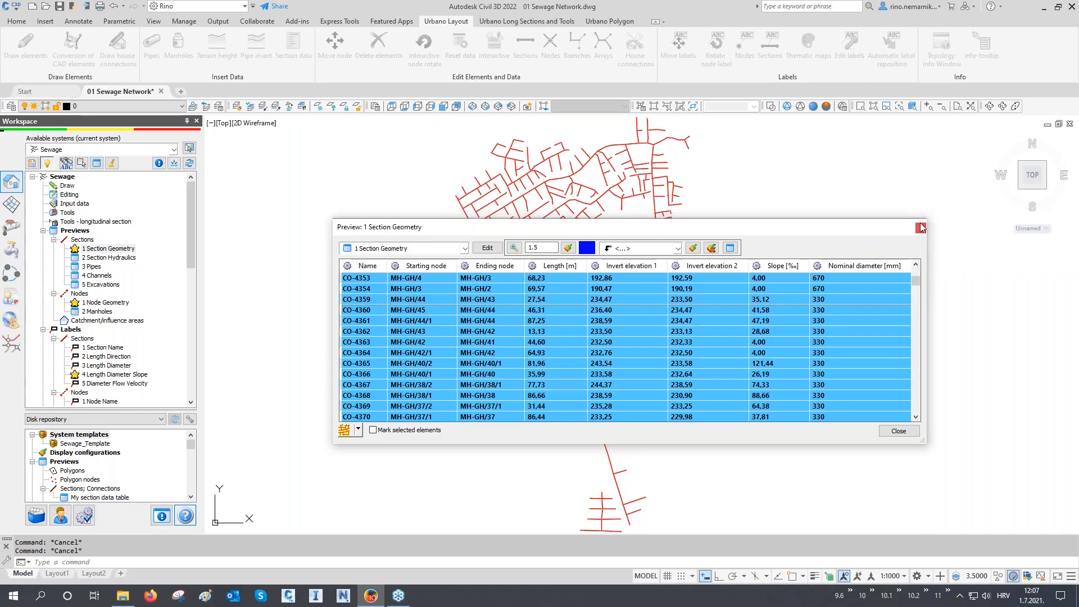
left_click(921, 228)
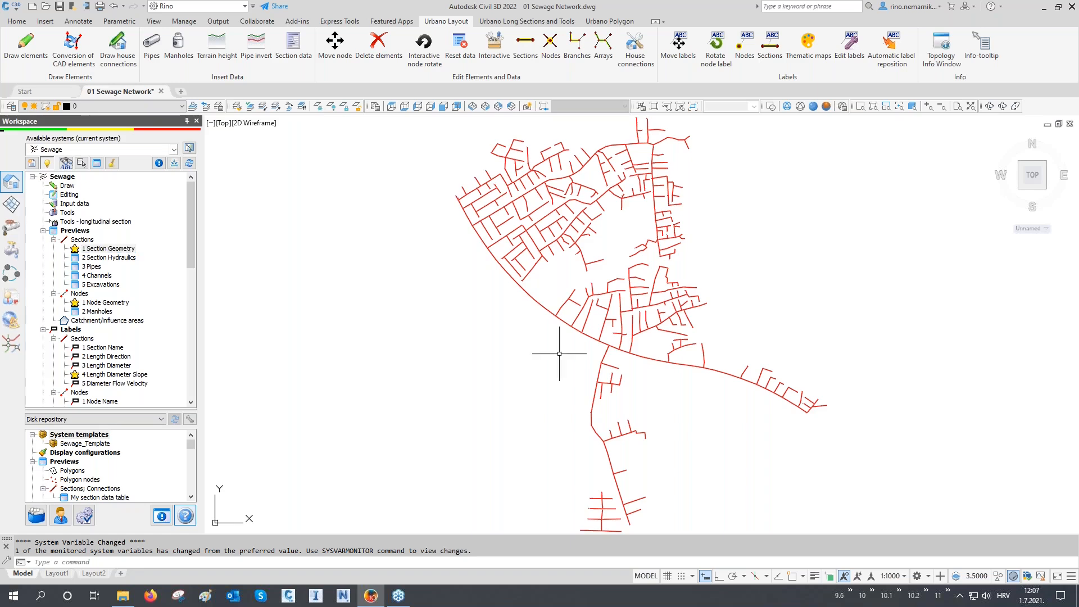
- Draw the 4 Length Diameter Slope labels on the sewage network sections
scroll(601, 341, "up", 6)
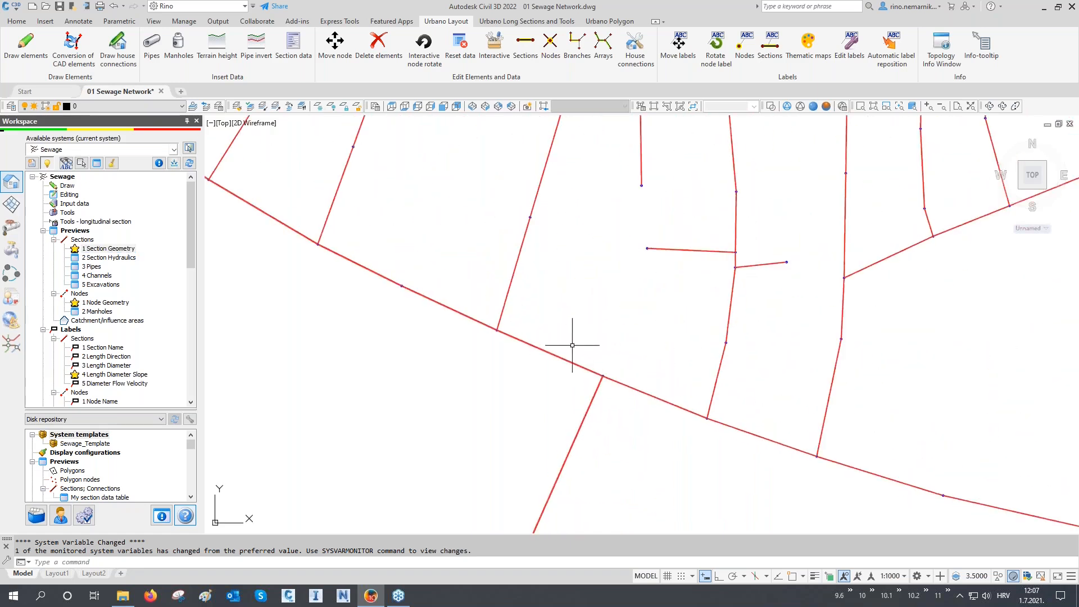
scroll(545, 365, "up", 2)
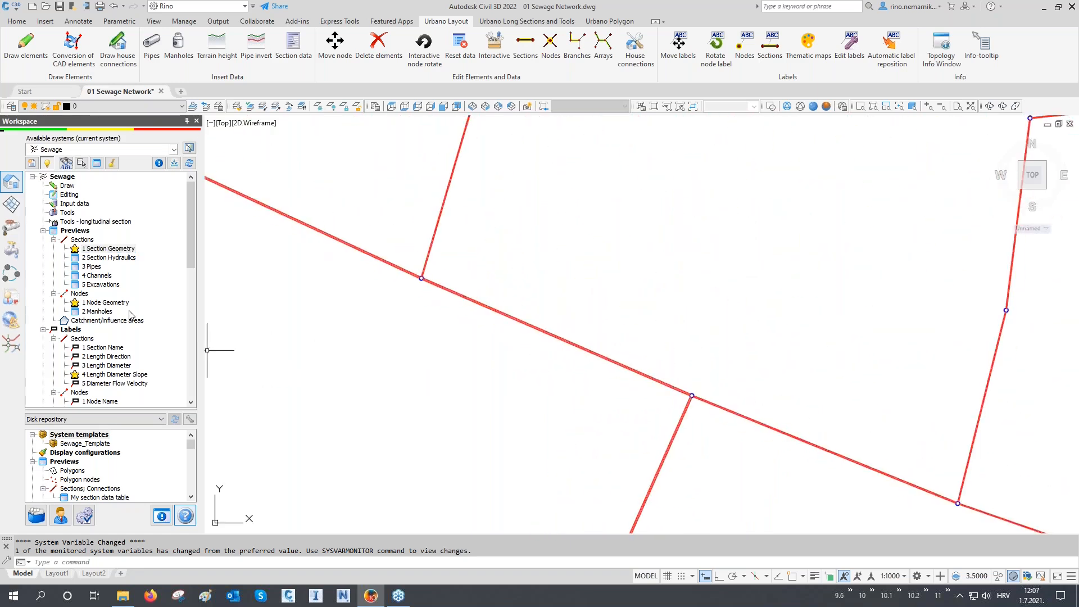
scroll(130, 314, "down", 2)
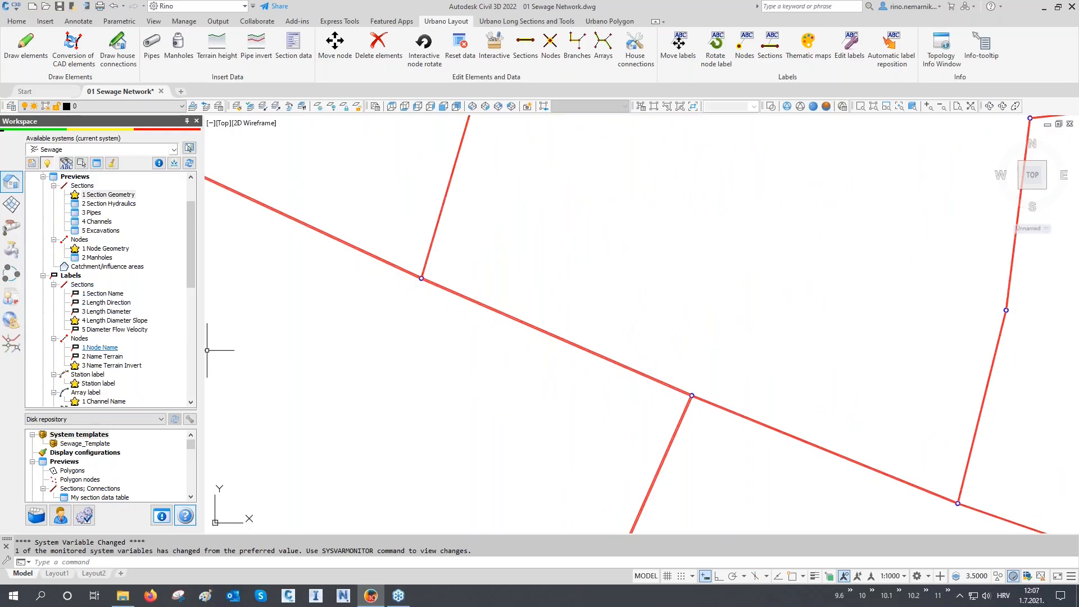
double_click(115, 321)
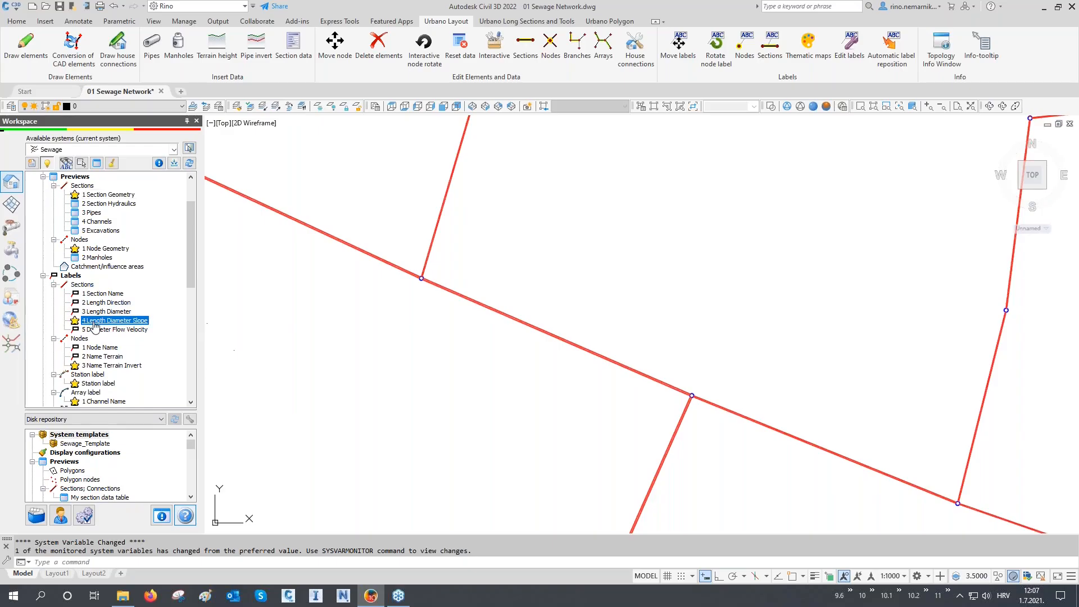
left_click(1045, 439)
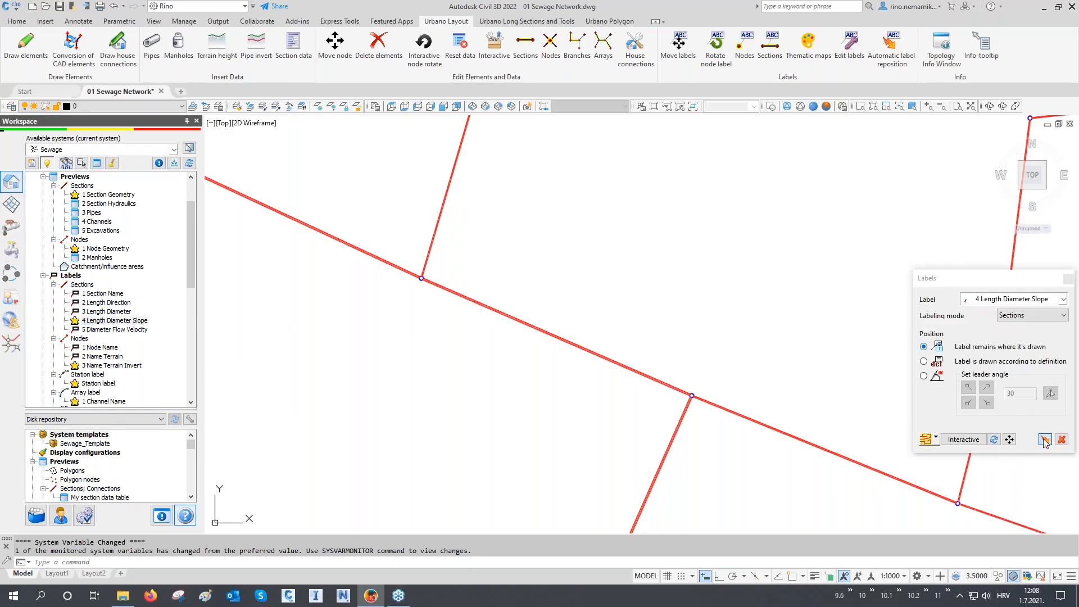
left_click(991, 392)
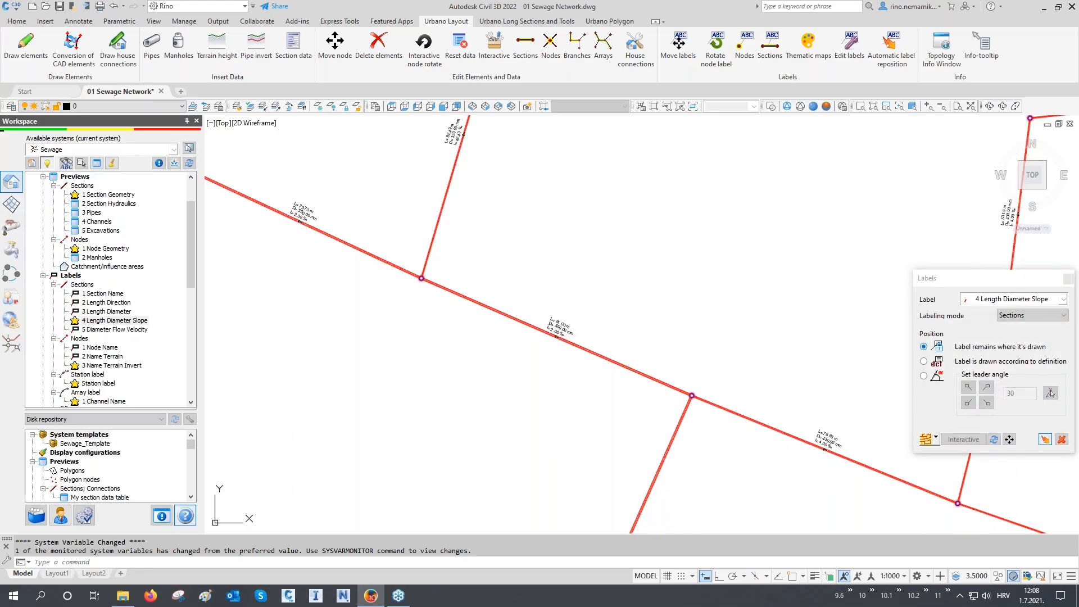
- Draw the 3 Name Terrain Invert labels on the network nodes and inspect them at manhole MH-GH/21
left_click(96, 367)
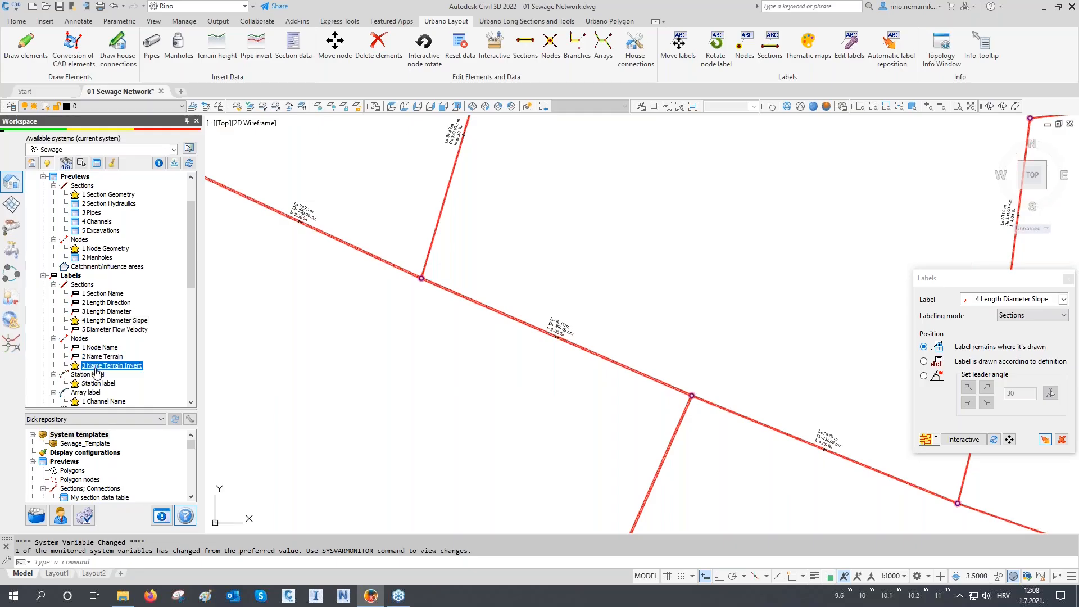
left_click(1046, 439)
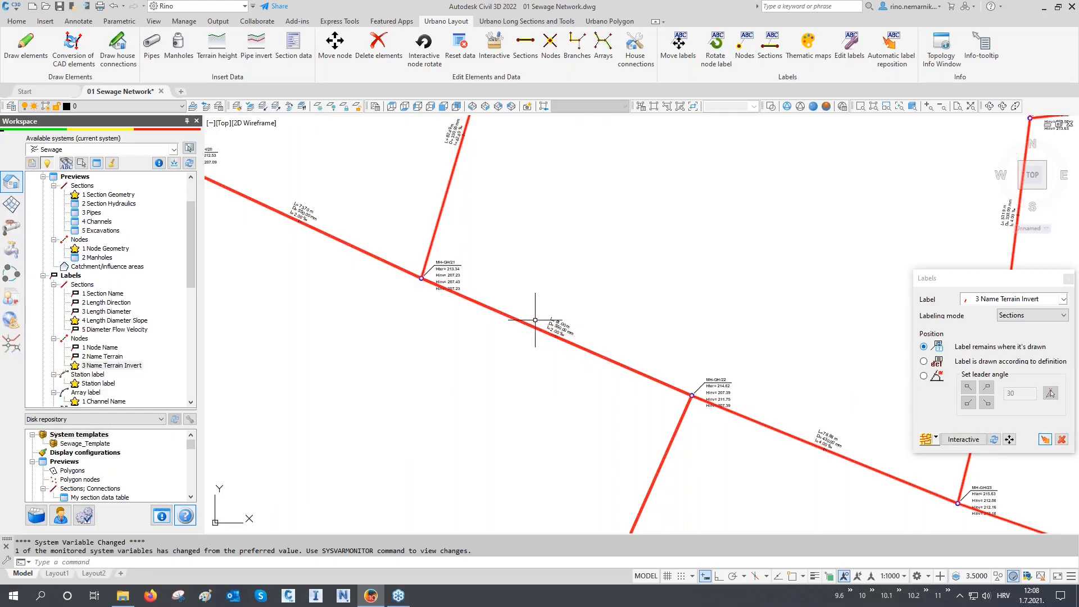
scroll(538, 331, "up", 5)
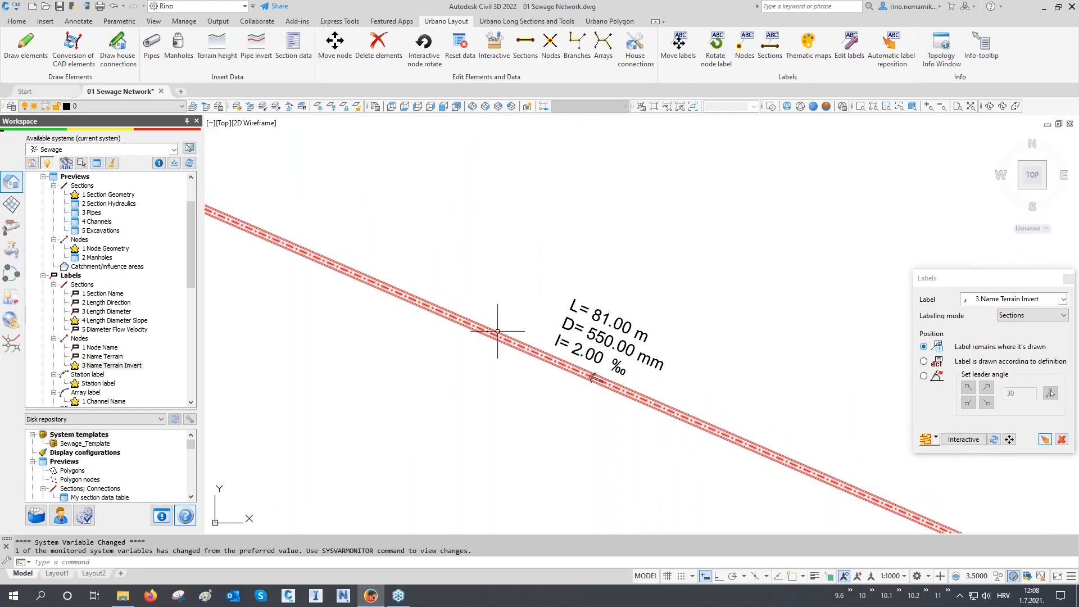
middle_click_drag(234, 218, 620, 335)
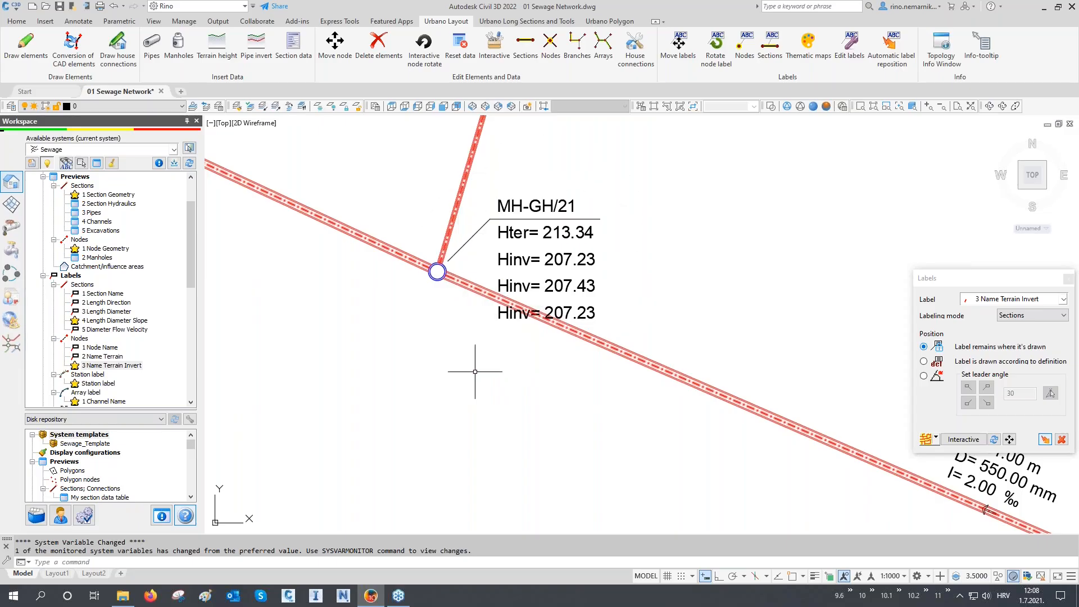
- Regenerate the drawing and close the label placement settings
type("re")
key("Return")
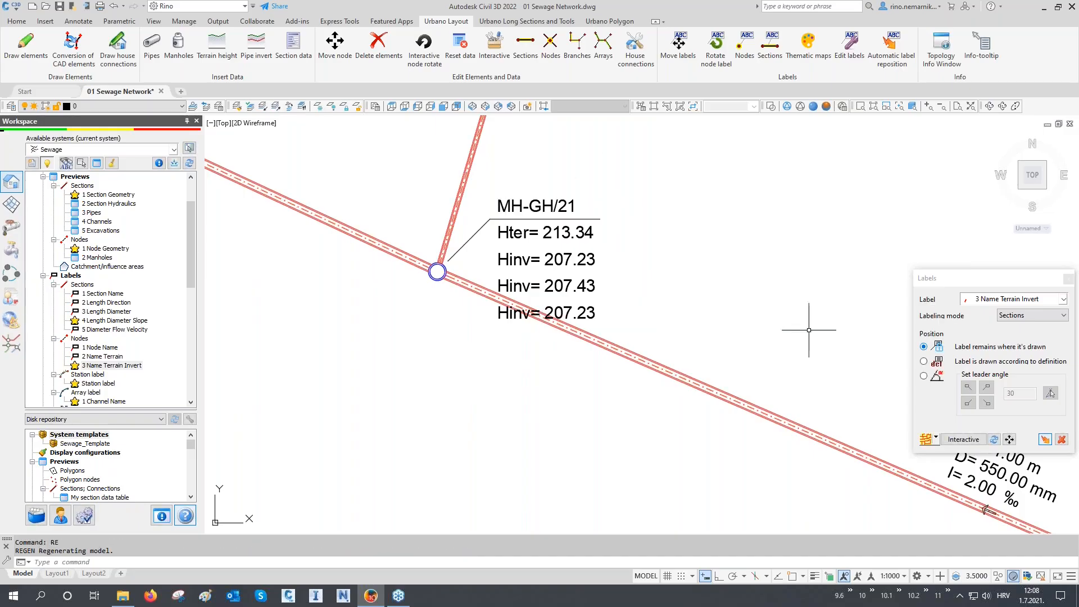
left_click(1069, 280)
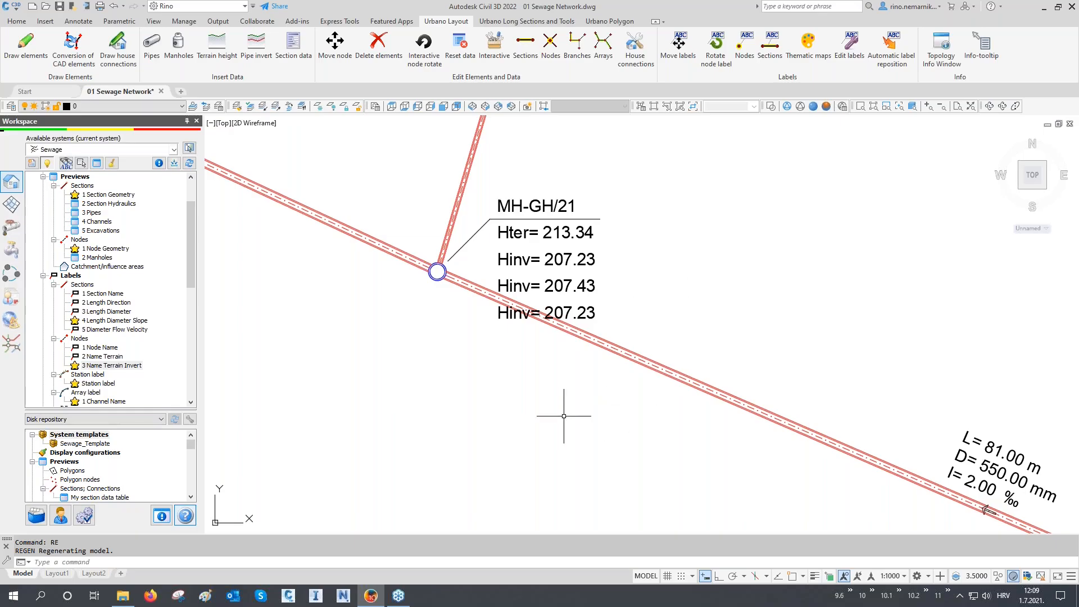
- Start a new label from template for the nodes of the Sewage system
scroll(167, 313, "down", 1)
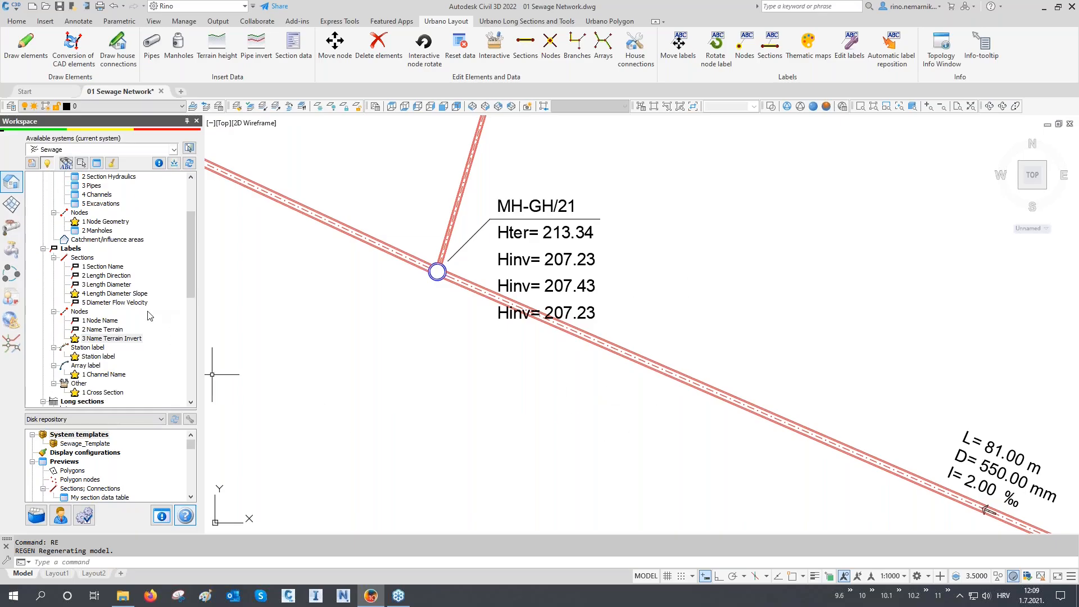
right_click(79, 311)
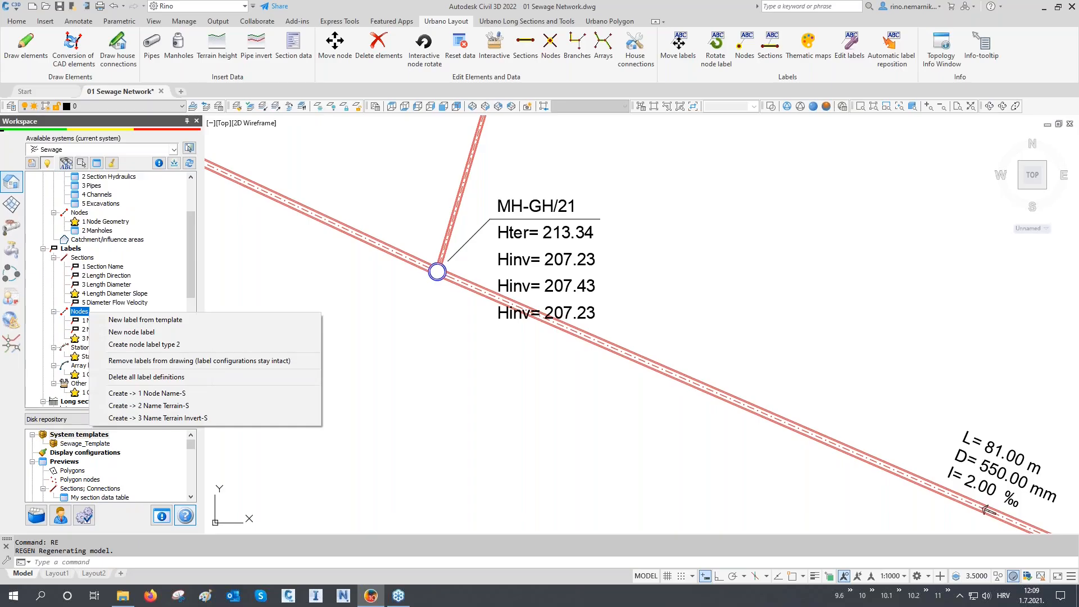
left_click(135, 324)
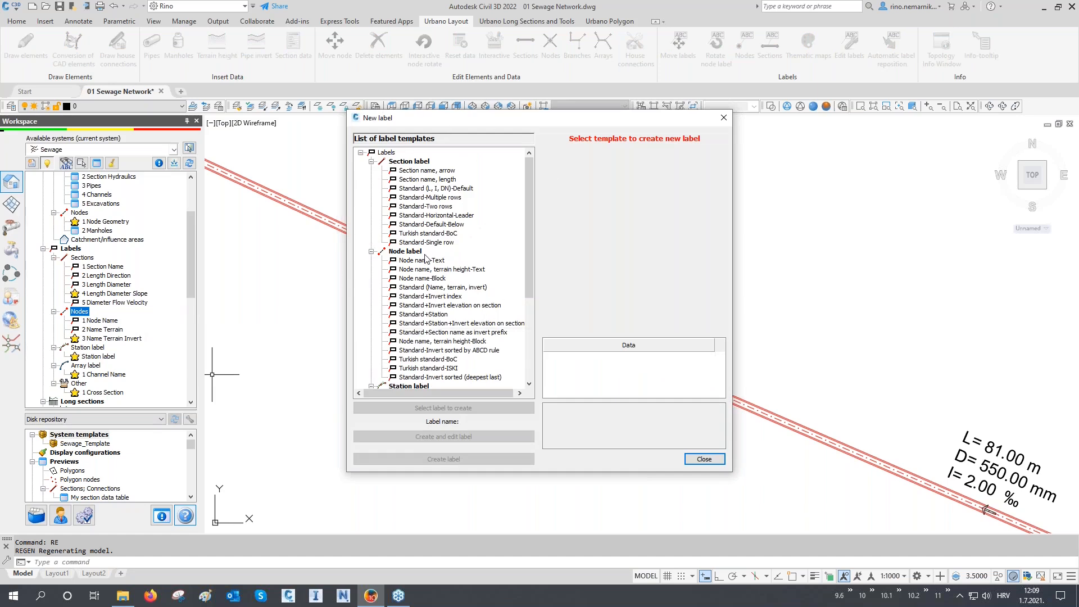
- Look over the label template list and preview the section label templates from Section name, arrow to Standard-Single row
left_click(427, 170)
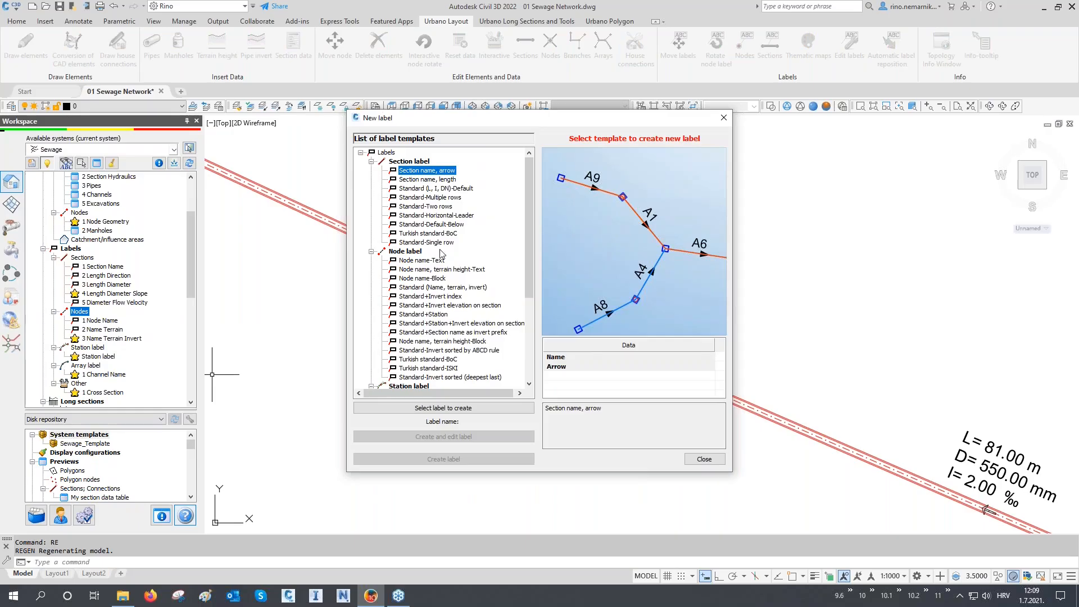
scroll(431, 289, "down", 3)
scroll(421, 332, "down", 2)
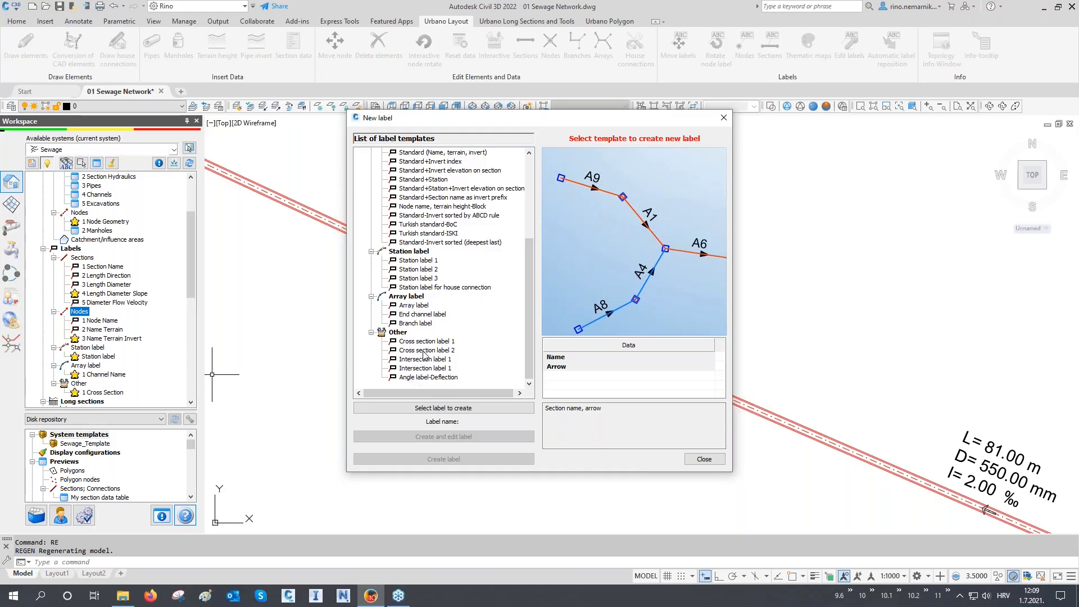
scroll(425, 355, "up", 5)
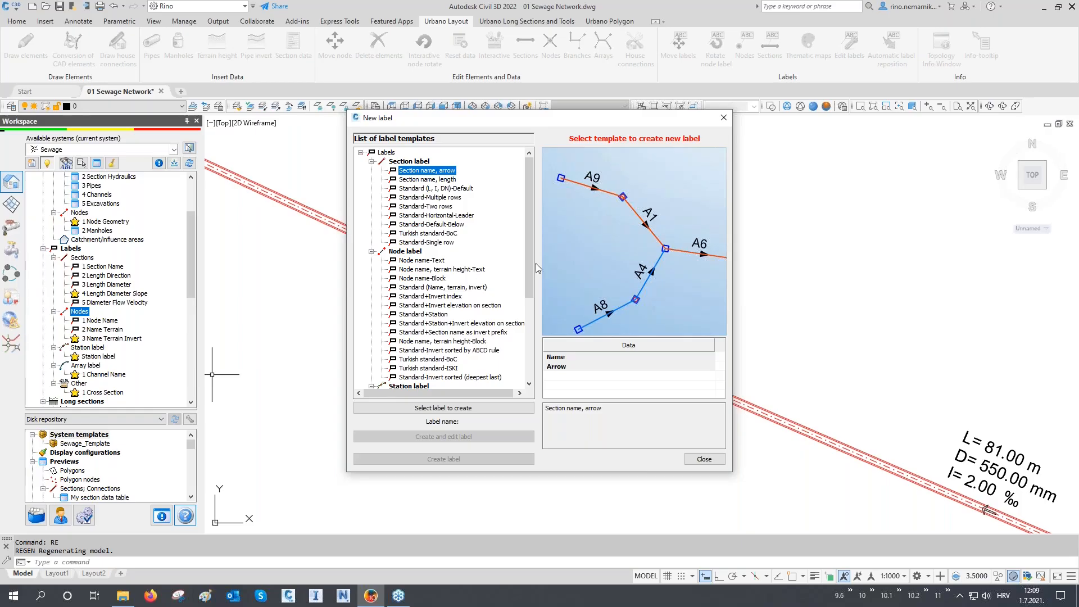
key("Down")
key("Down")
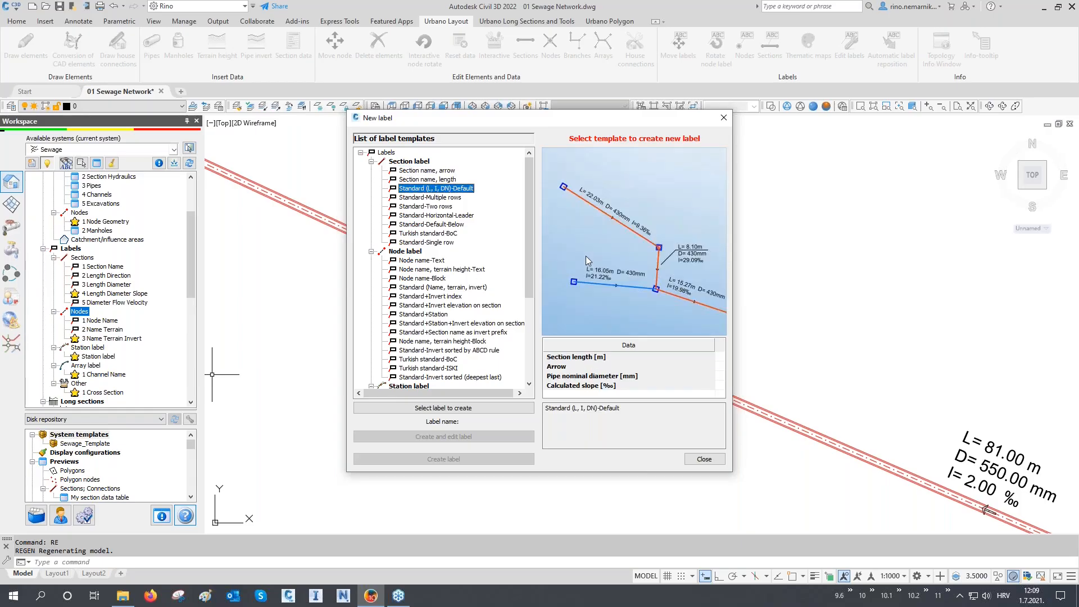
key("Down")
key("Down")
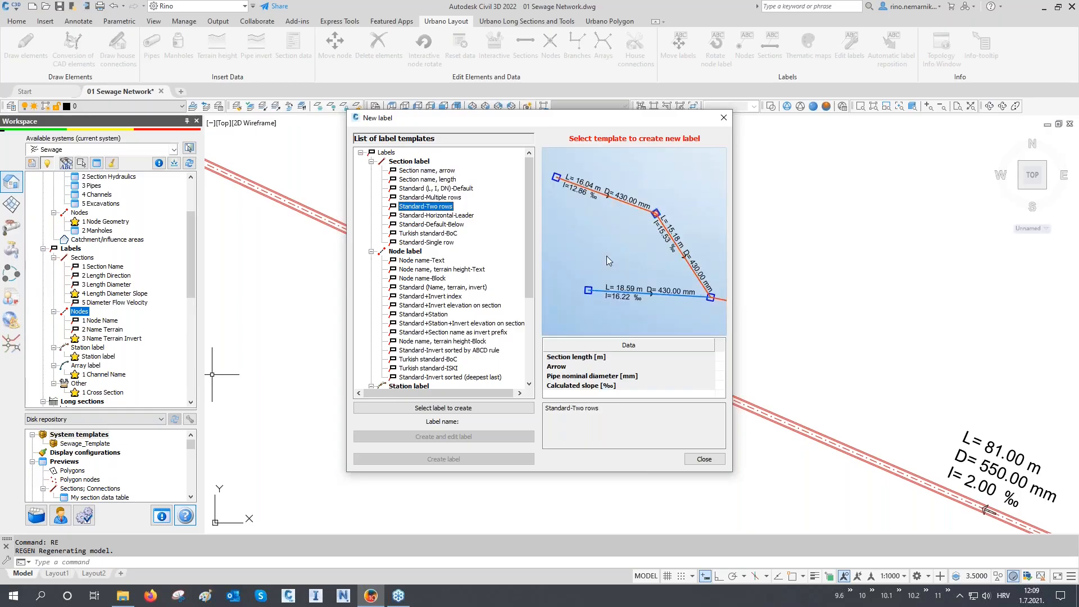
key("Down")
key("Down")
key("Down")
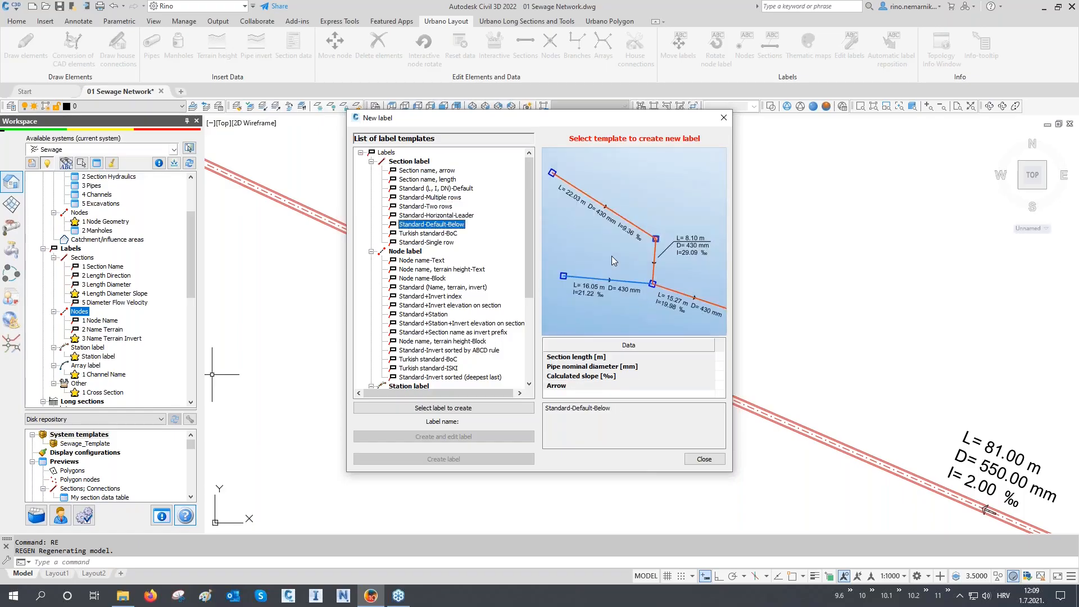
key("Down")
key("Down")
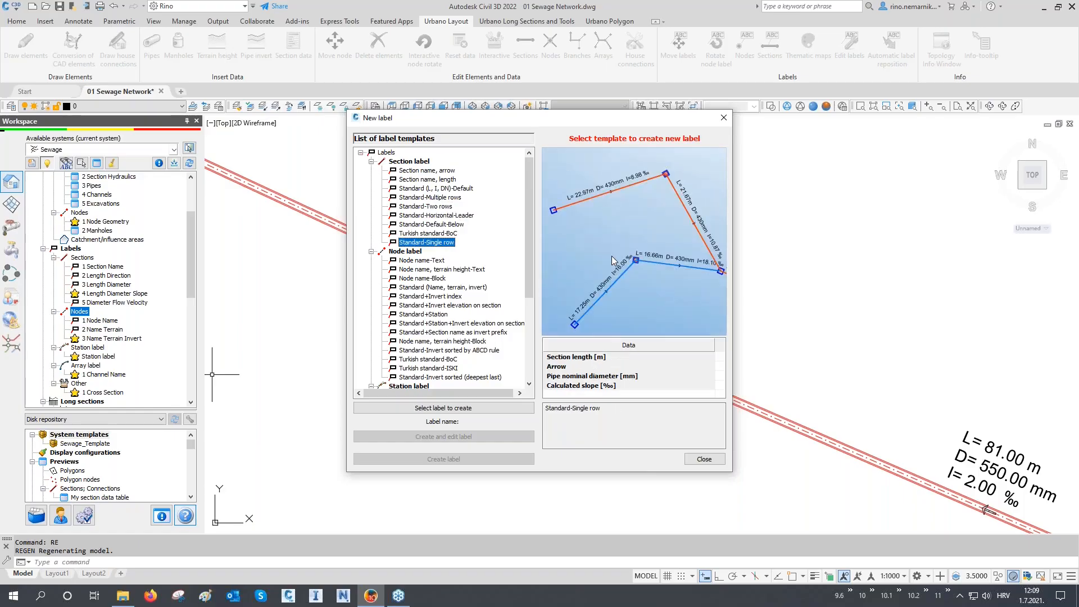
- Preview the node label templates from Node name-Text onward and create a label from the Standard+Invert index template
key("Down")
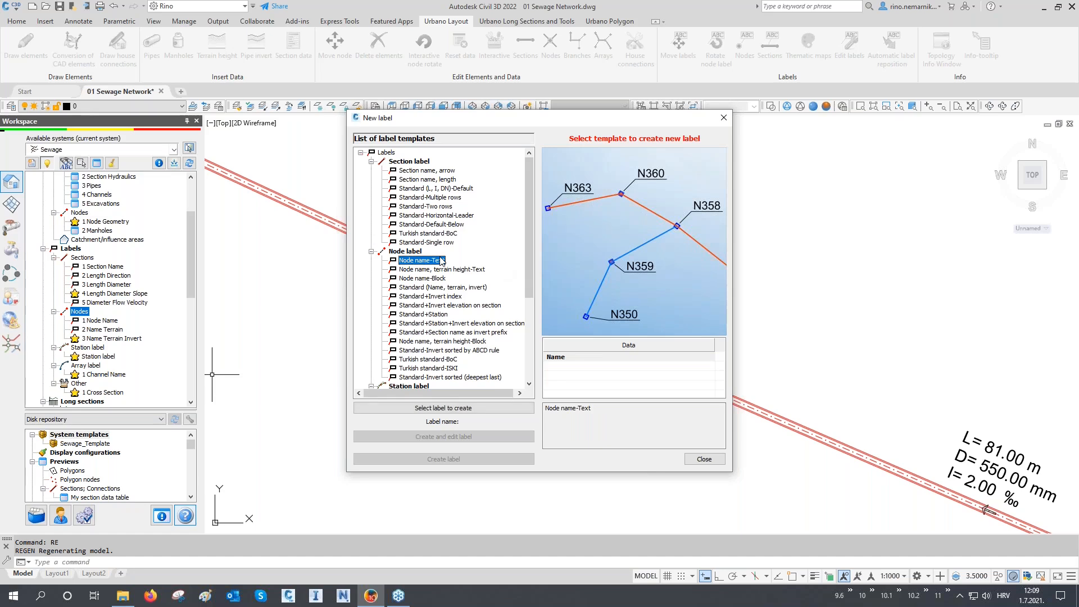
key("Down")
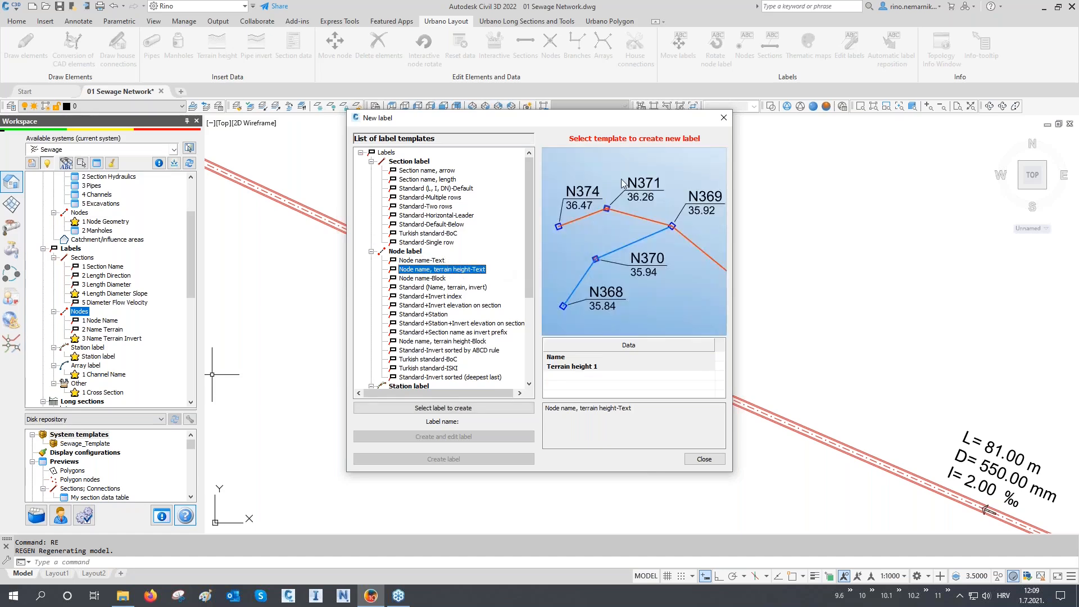
key("Down")
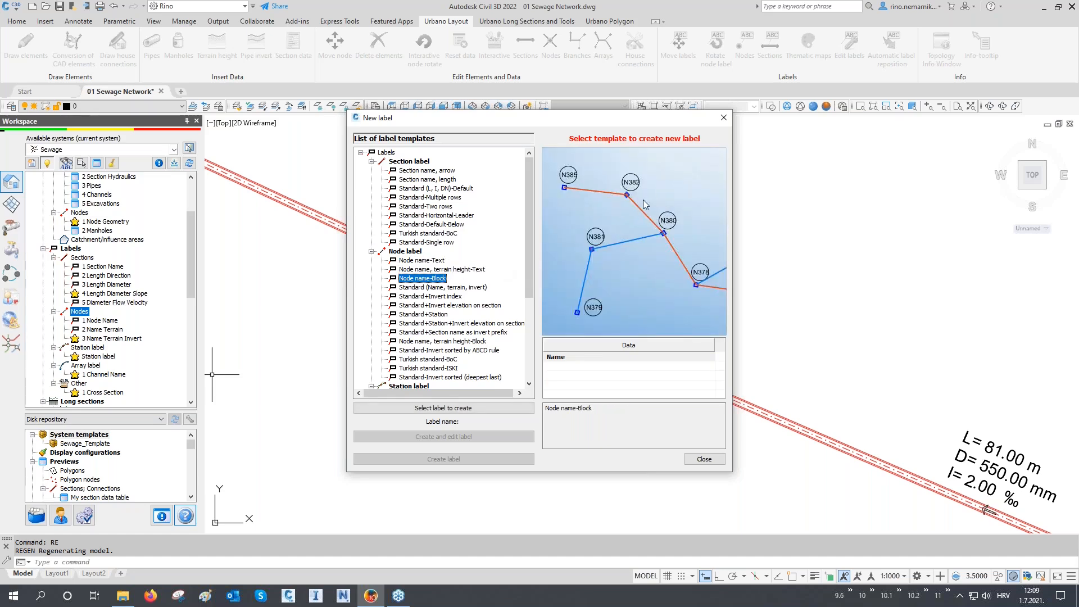
key("Down")
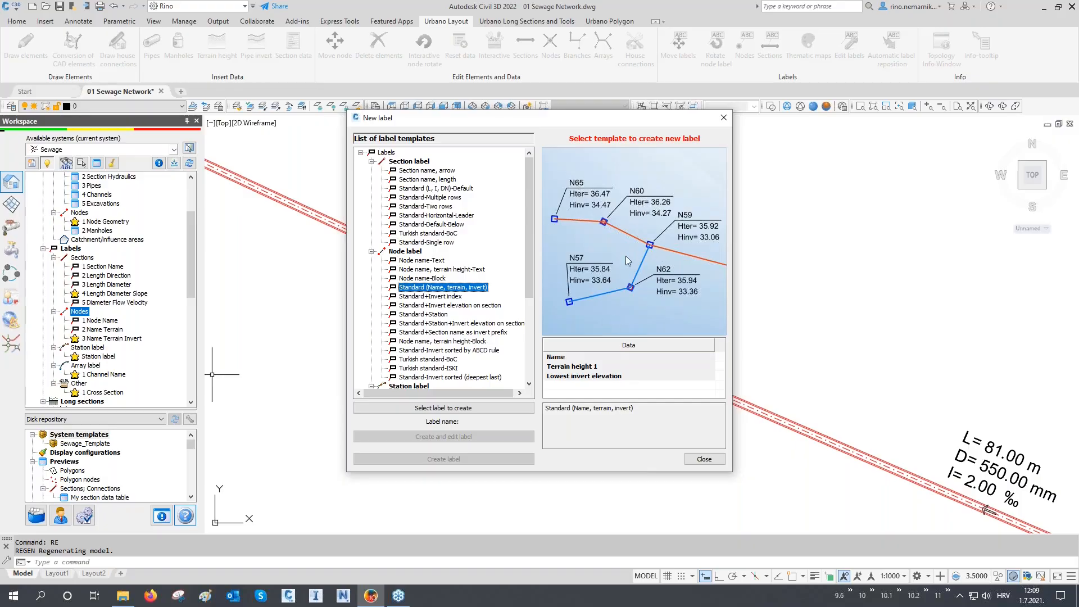
key("Down")
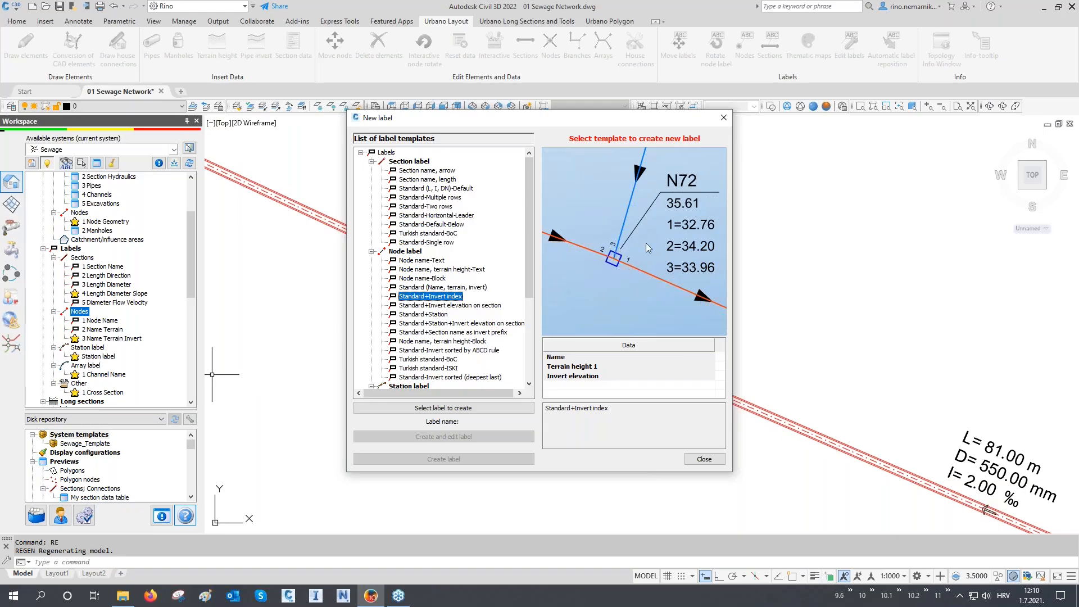
left_click(453, 298)
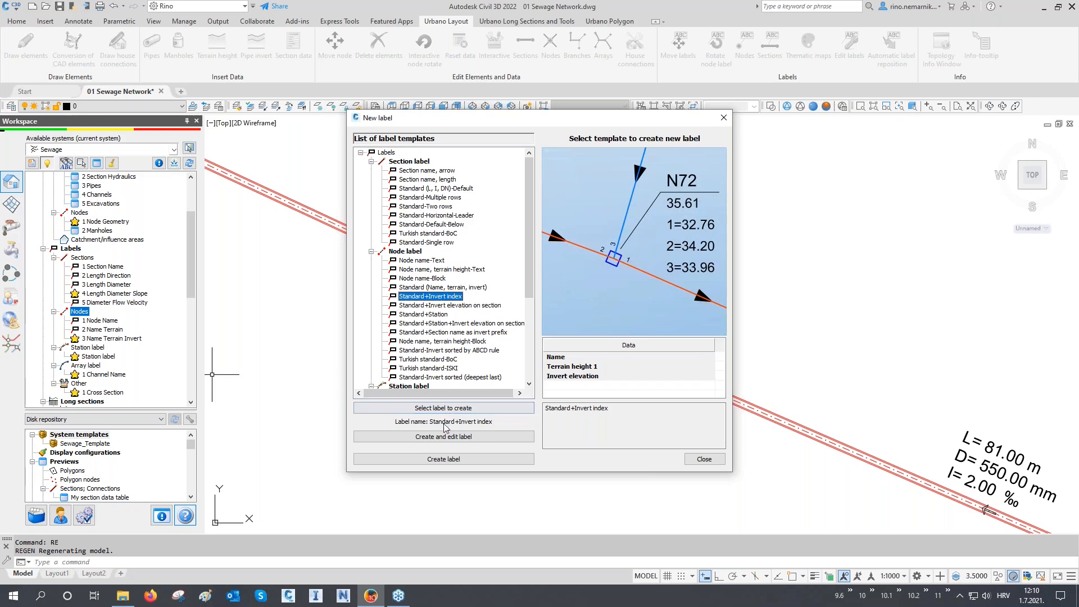
left_click(445, 460)
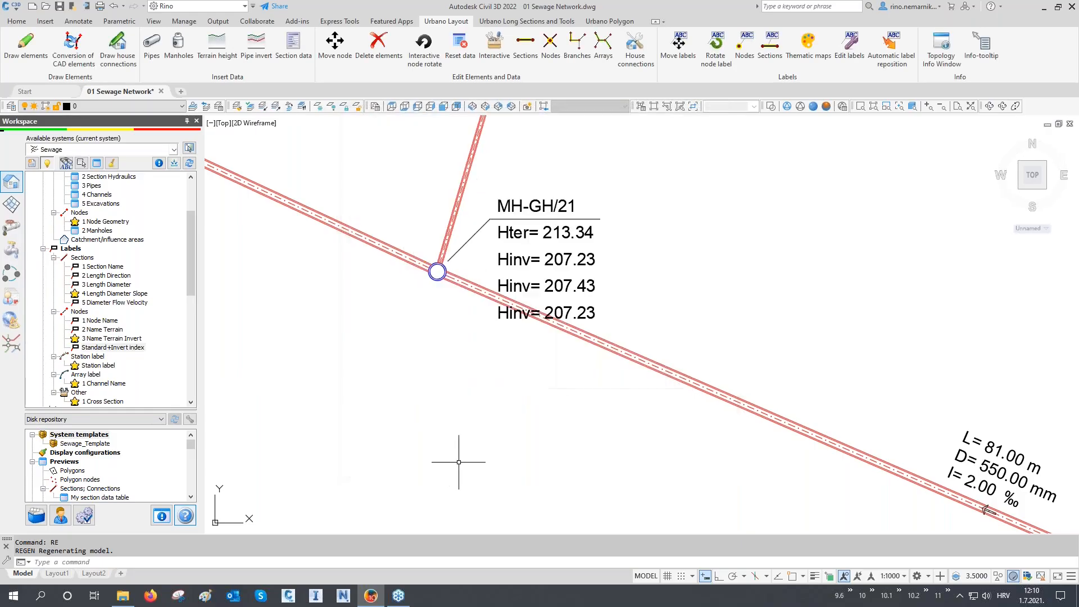
- Draw the Standard+Invert index labels on the network nodes and inspect them at manholes MH-GH/21, MH-GH/22 and MH-GH/23
double_click(117, 348)
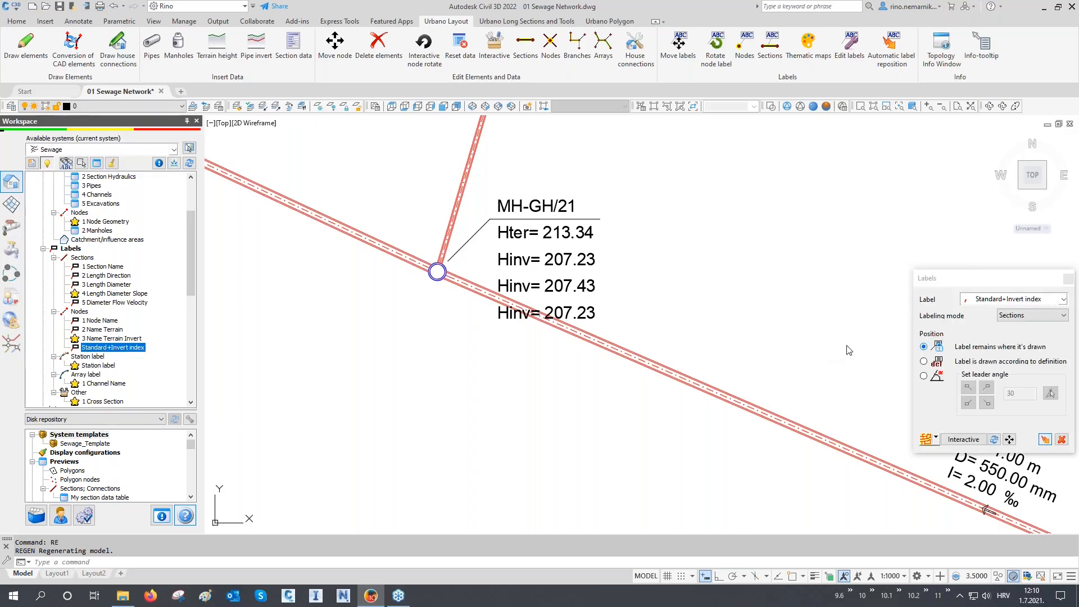
left_click(925, 439)
left_click(1042, 439)
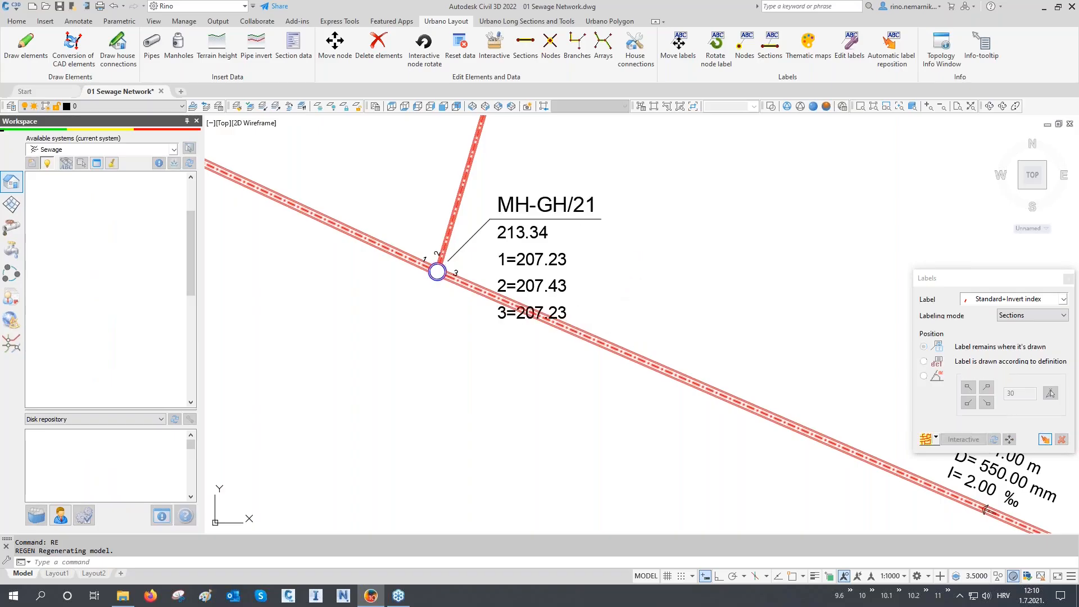
scroll(621, 274, "up", 3)
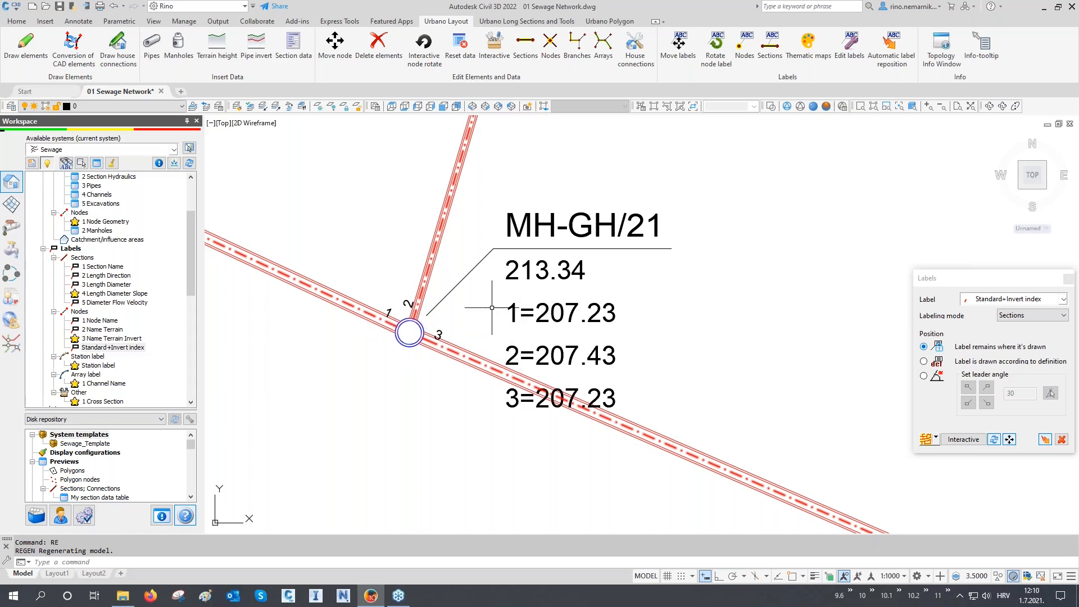
scroll(498, 385, "down", 8)
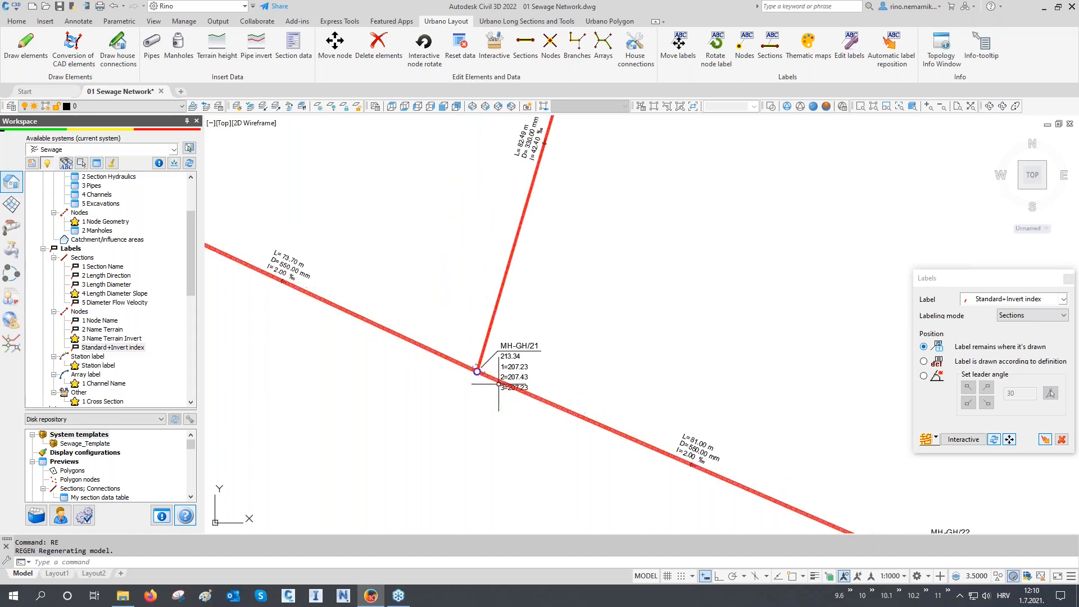
scroll(787, 410, "up", 8)
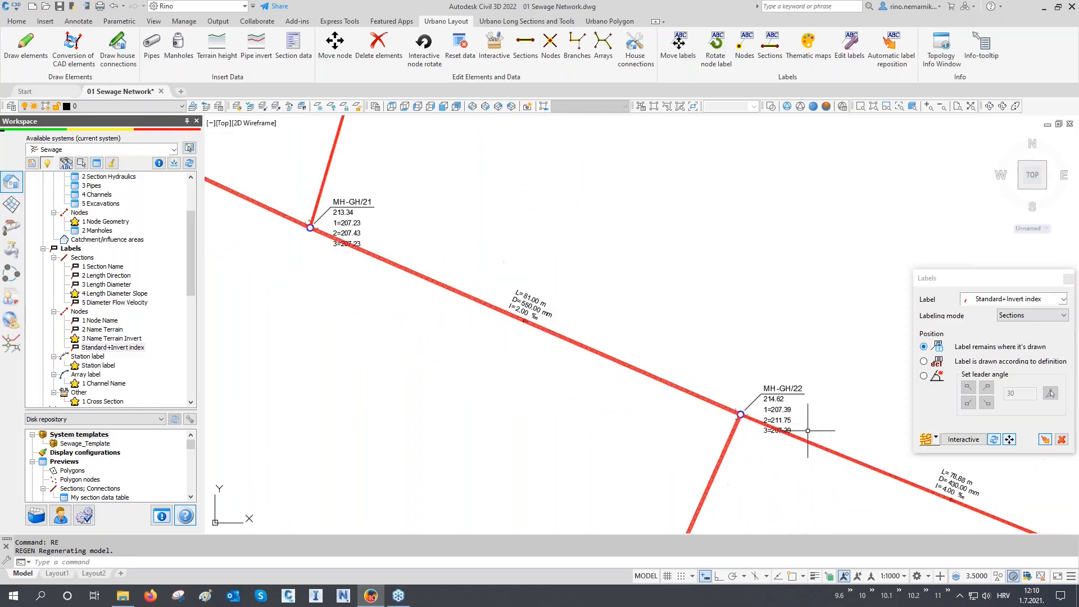
scroll(438, 332, "down", 6)
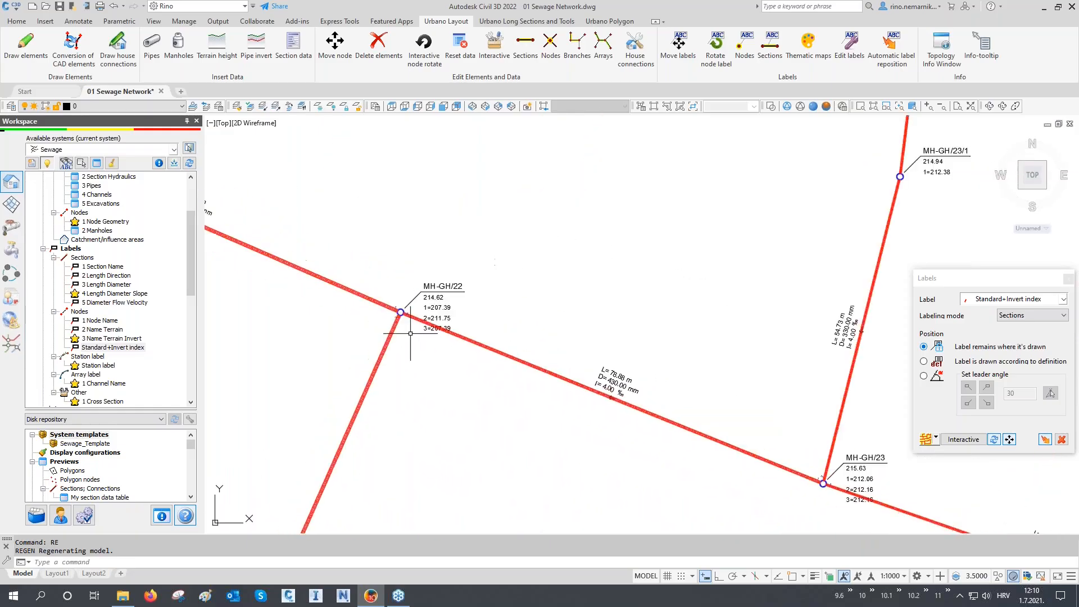
scroll(684, 430, "up", 6)
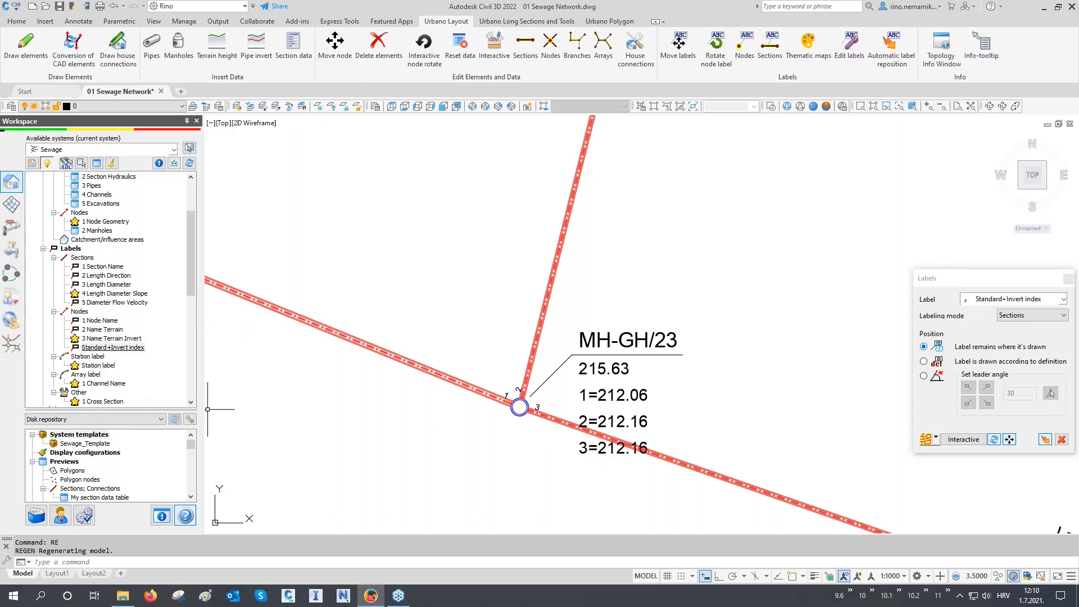
- Start another node label from template and preview the node templates from Standard+Invert index to Standard-Invert sorted by ABCD rule
right_click(80, 311)
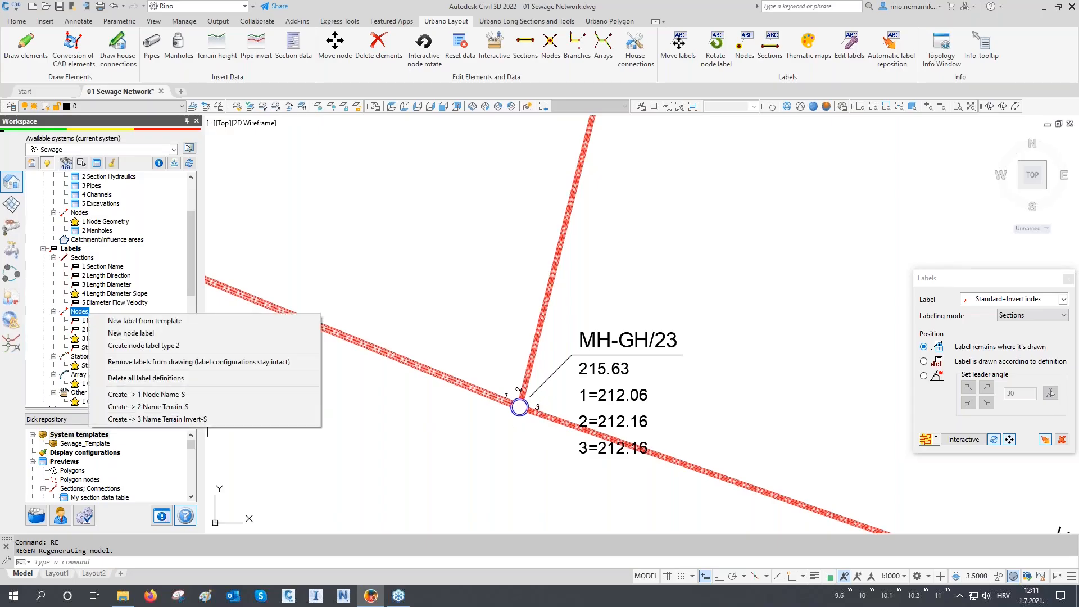
left_click(139, 323)
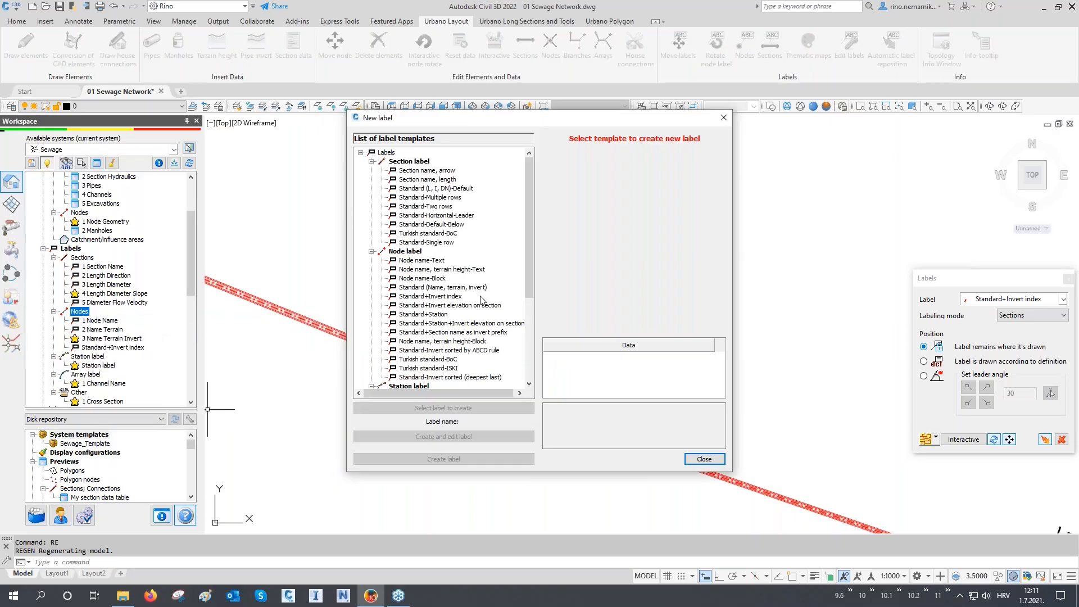
left_click(459, 296)
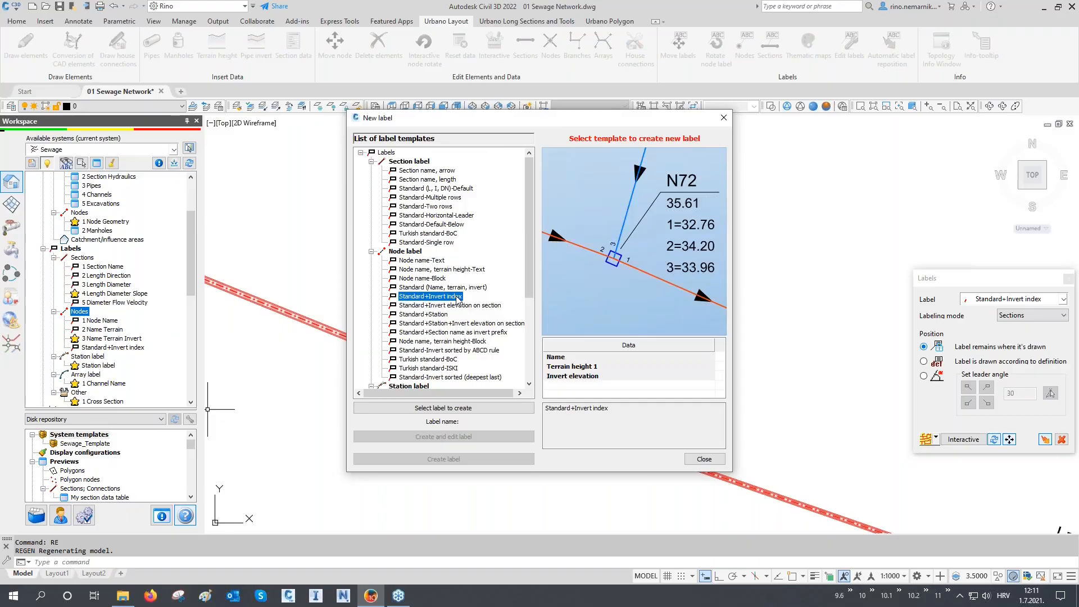
left_click(458, 305)
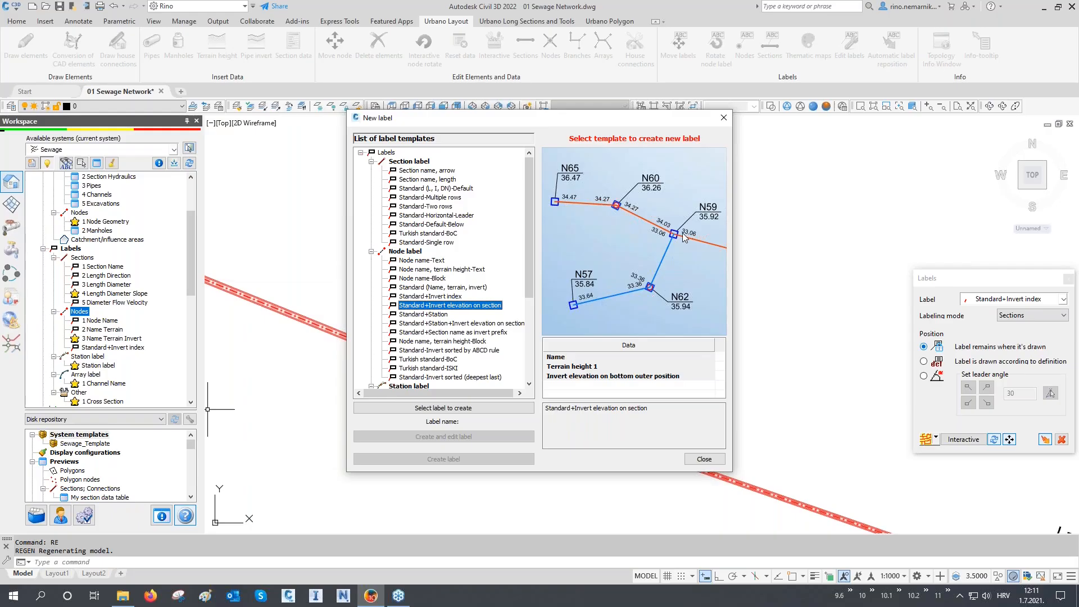
key("Down")
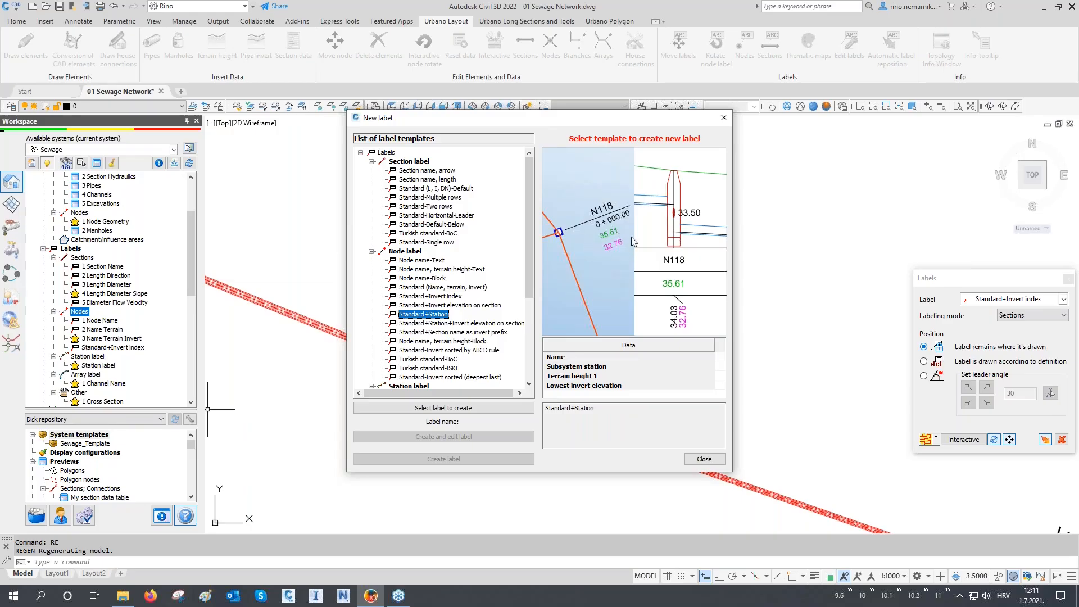
key("Down")
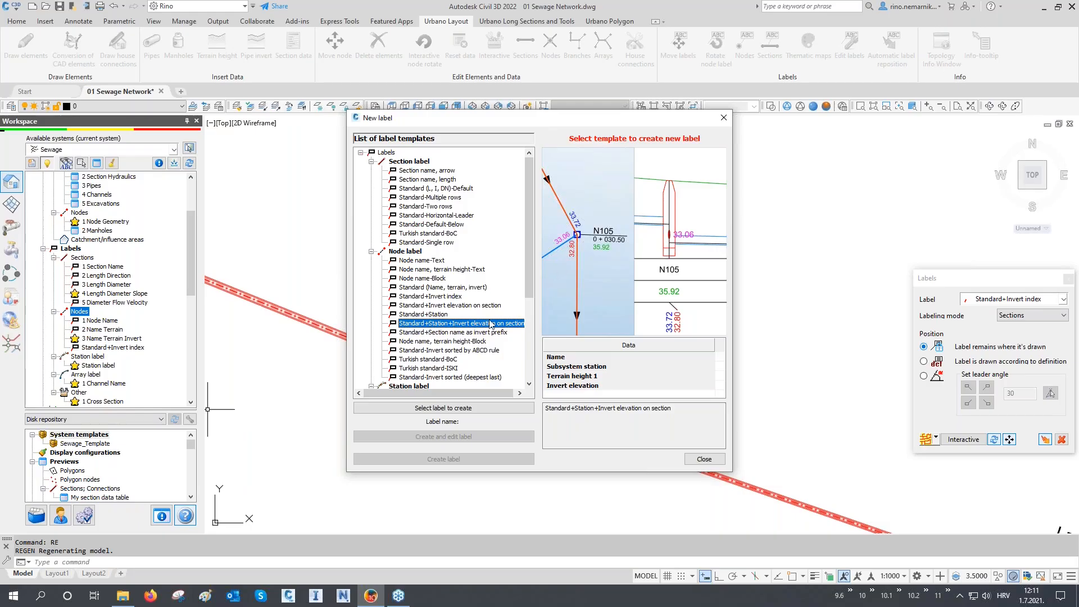
left_click(474, 333)
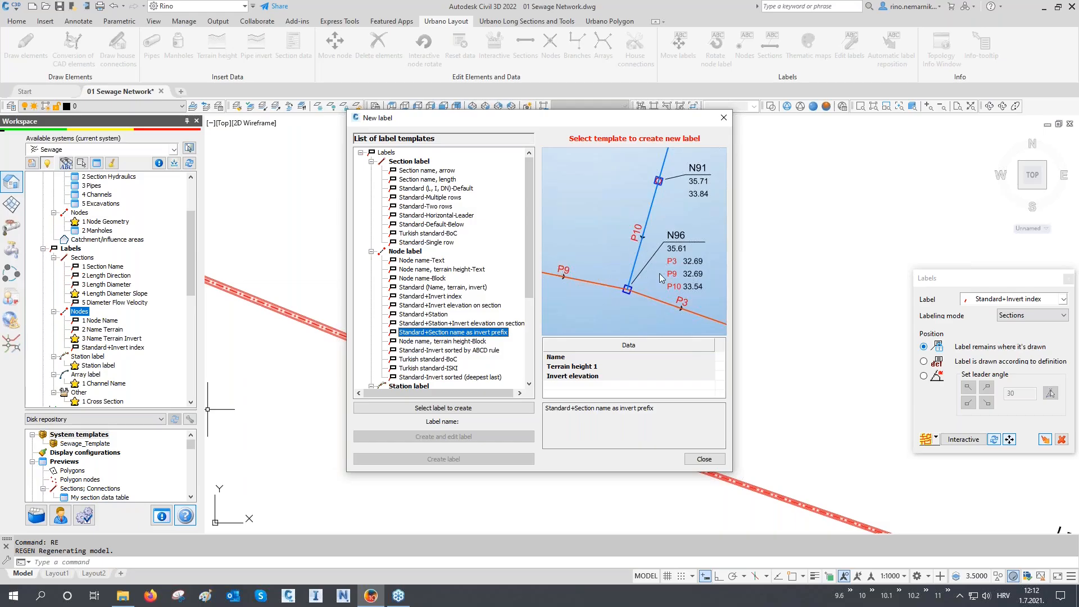
left_click(466, 342)
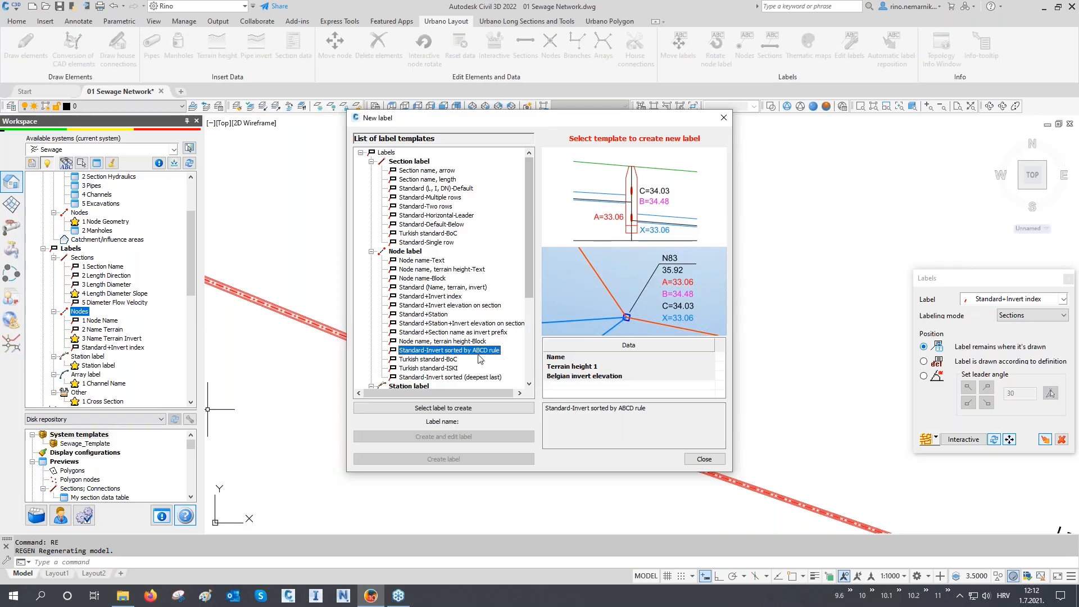
- Create a node label from the Standard+Invert elevation on section template and open it for editing
left_click(458, 325)
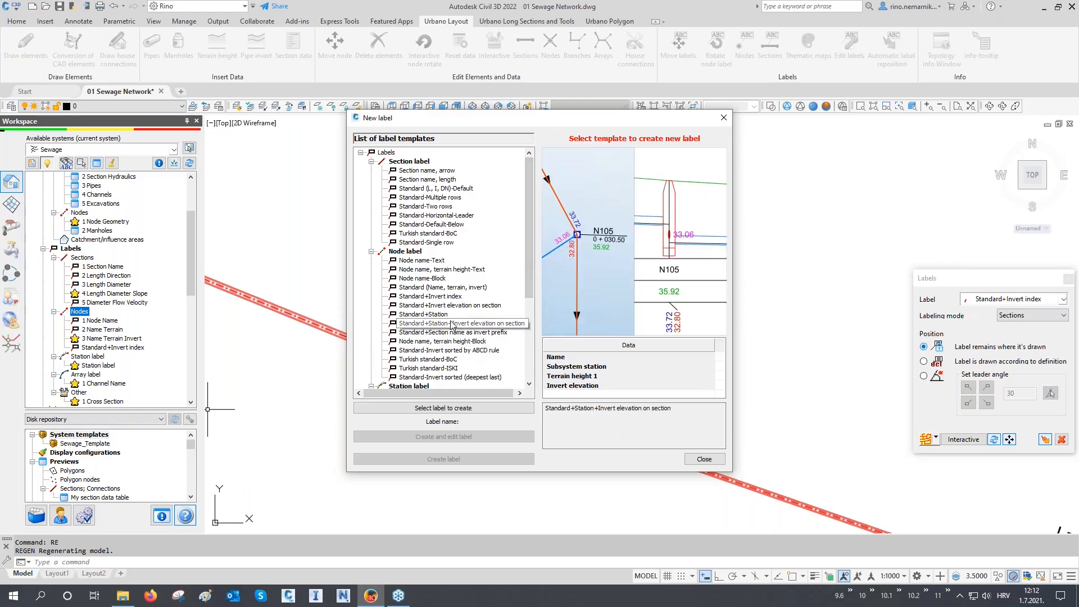
left_click(454, 297)
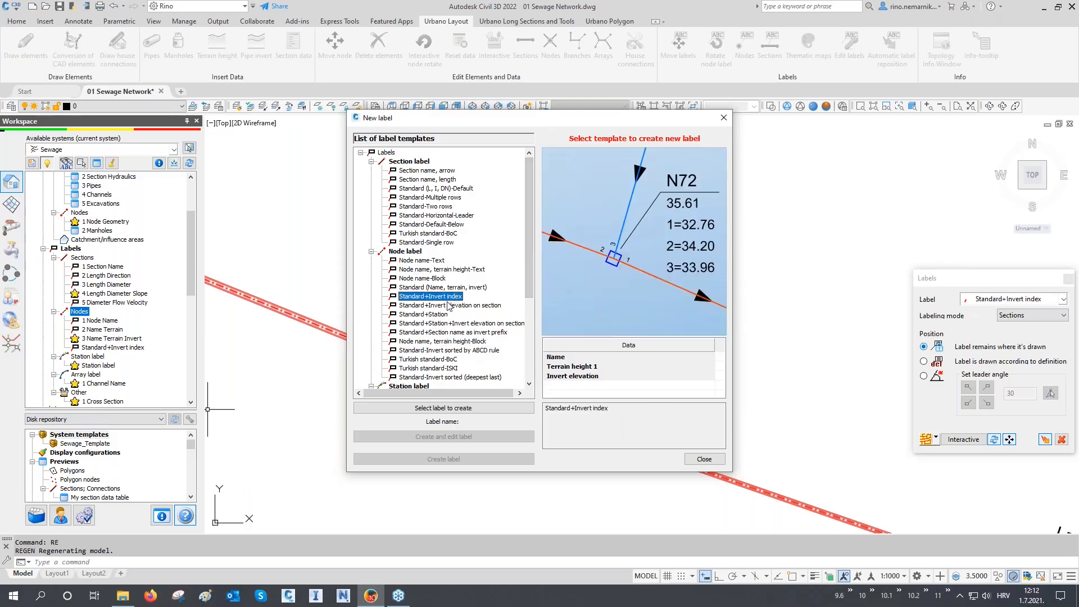
left_click(448, 306)
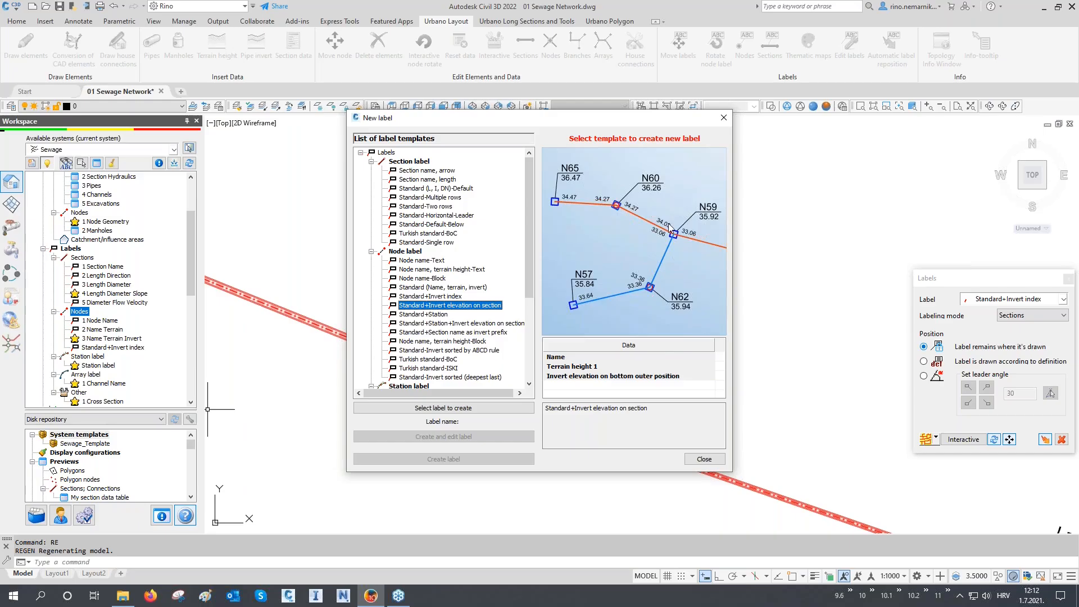
left_click(489, 307)
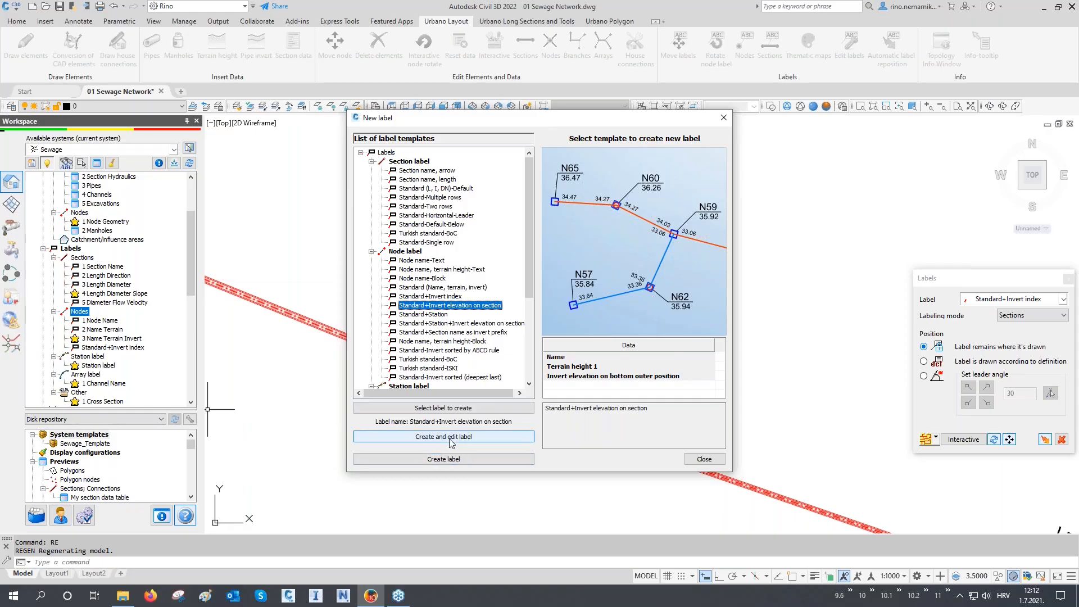
left_click(453, 443)
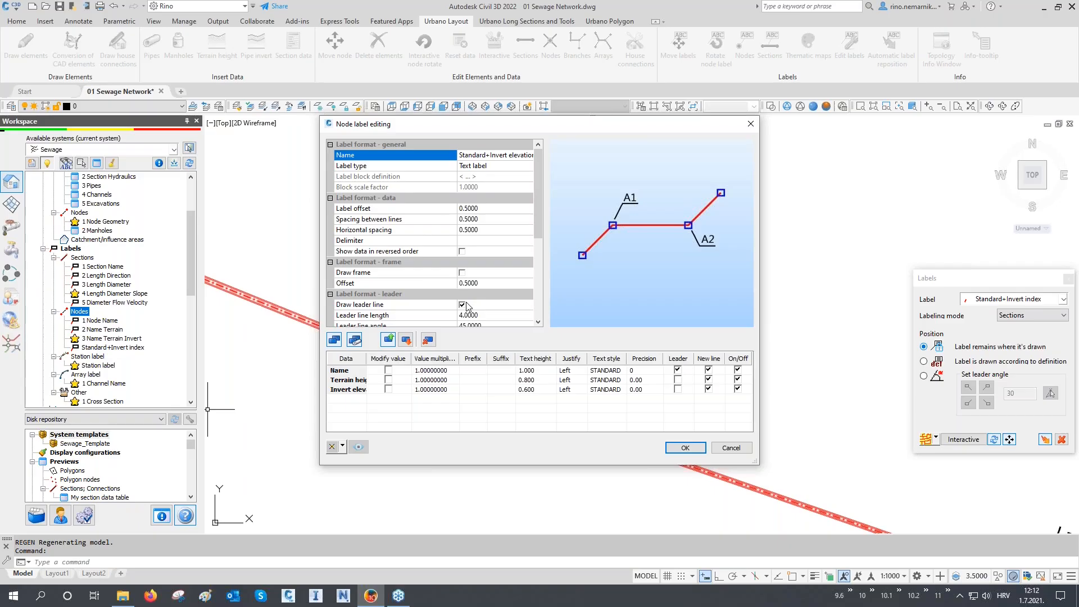
- Open the label's invert data definition and preview the predefined invert labels from 01-Lowest invert elevation to 11-Invert elevation-all pipes (index) - sorted
left_click(360, 344)
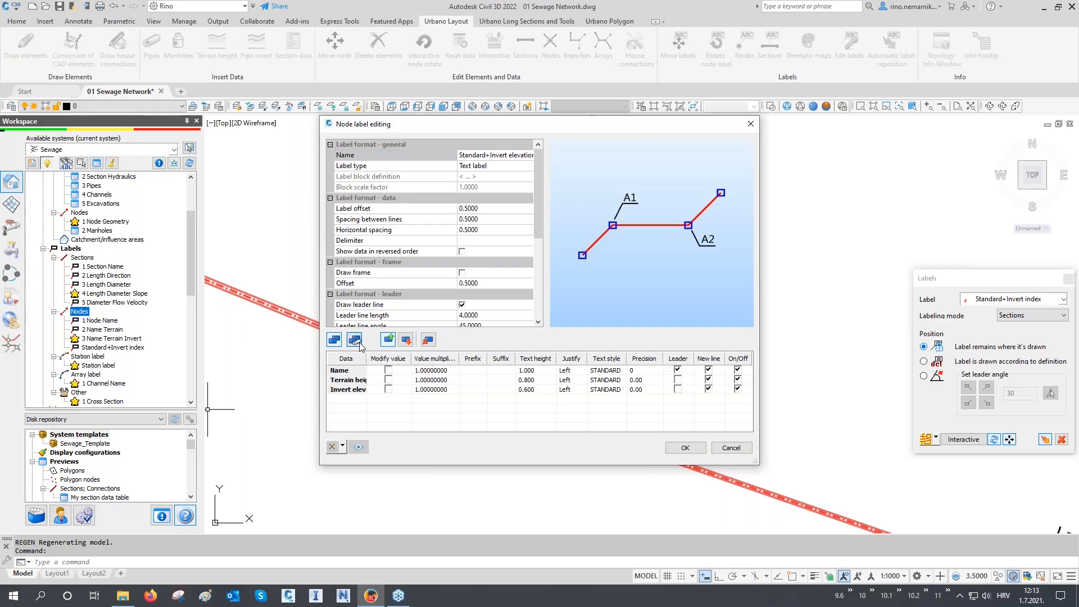
left_click(479, 115)
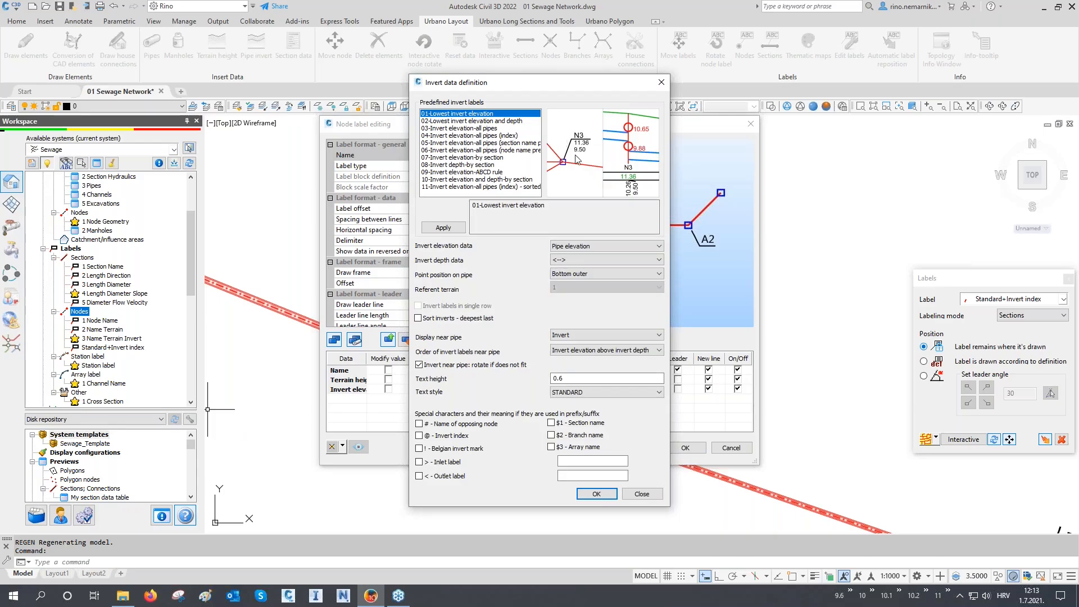
key("Down")
key("Down")
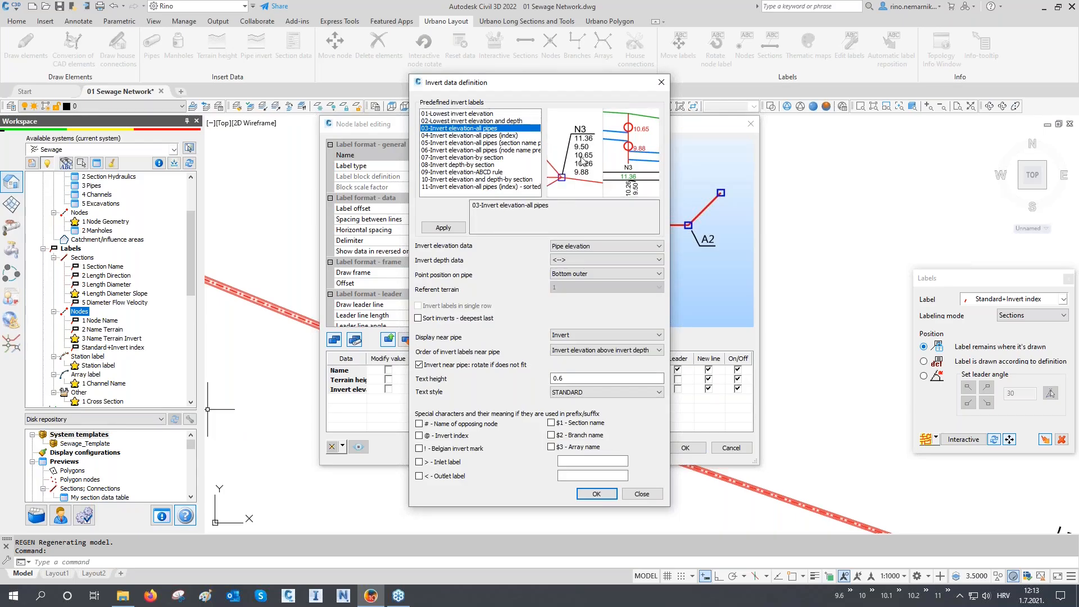
key("Down")
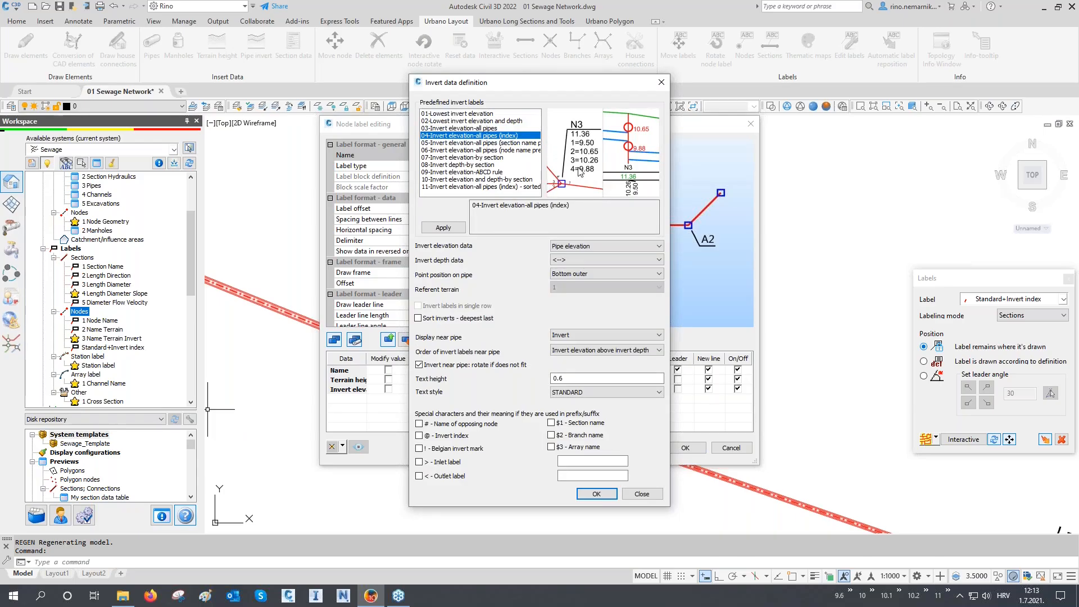
key("Down")
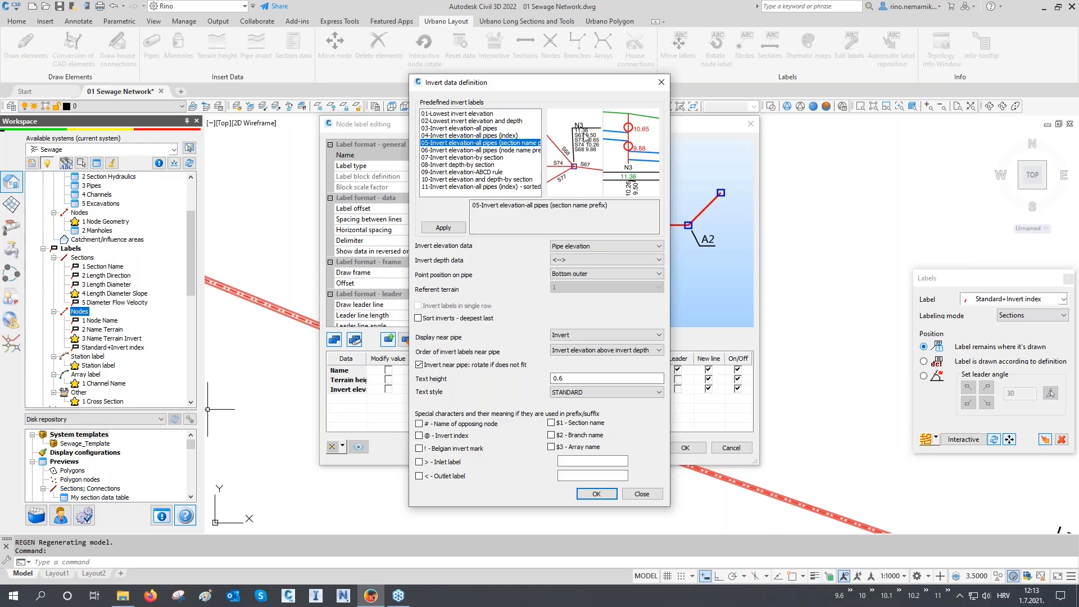
key("Down")
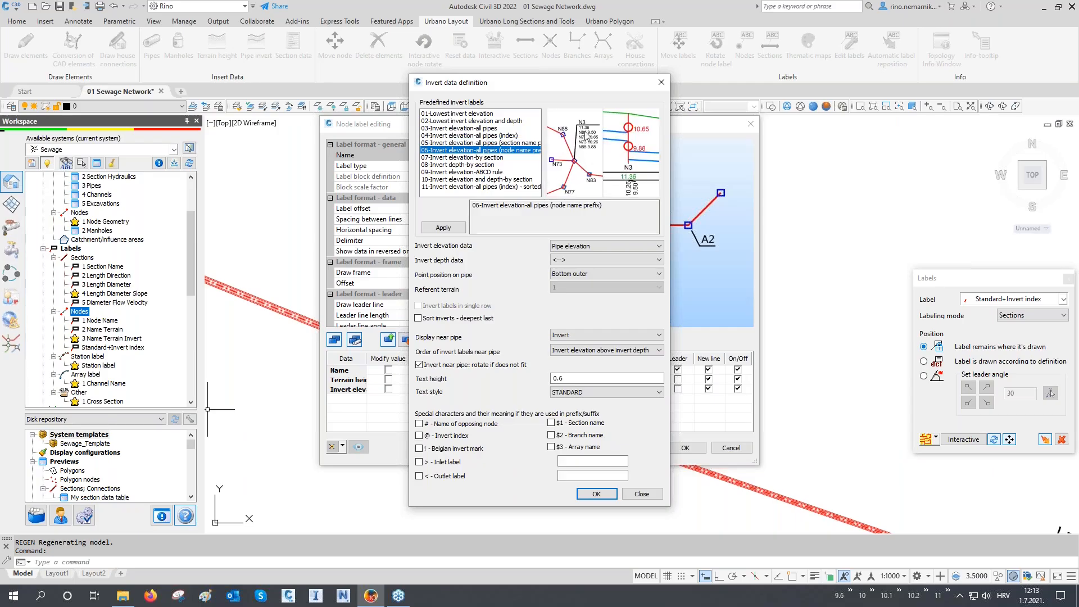
key("Down")
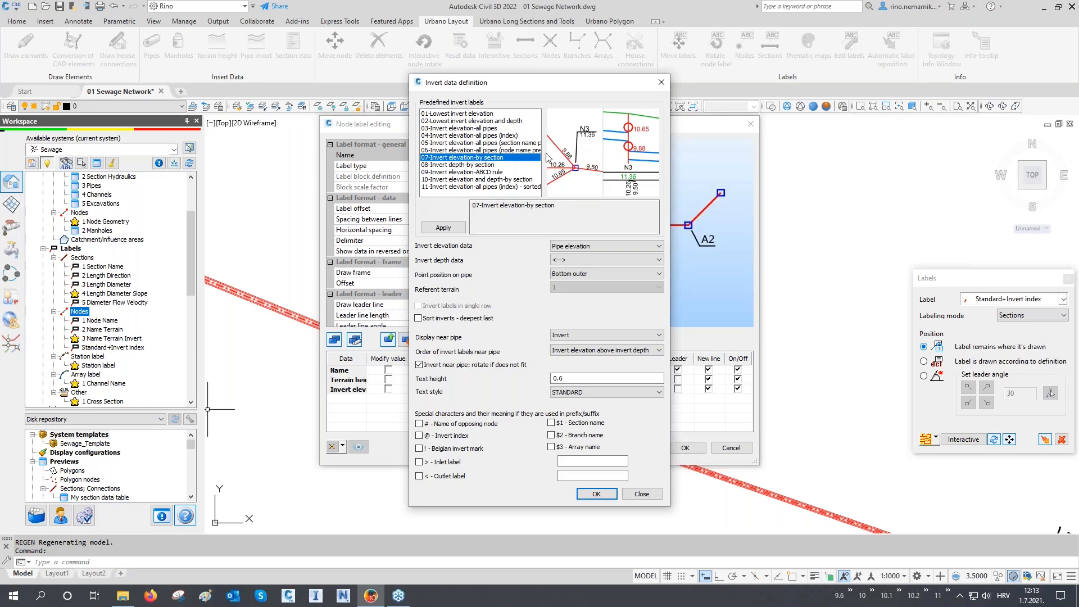
key("Down")
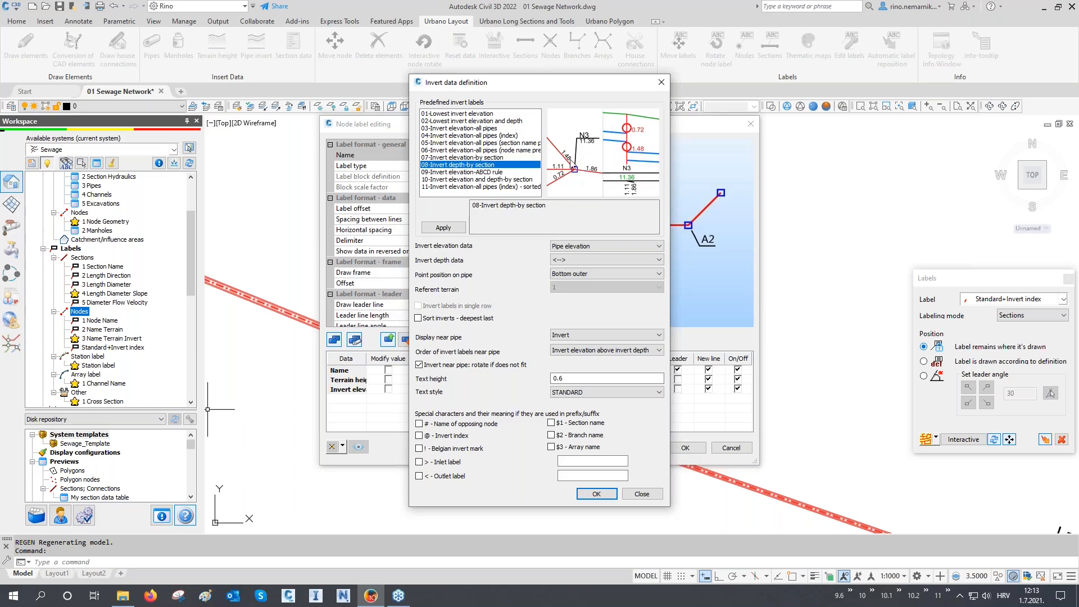
key("Down")
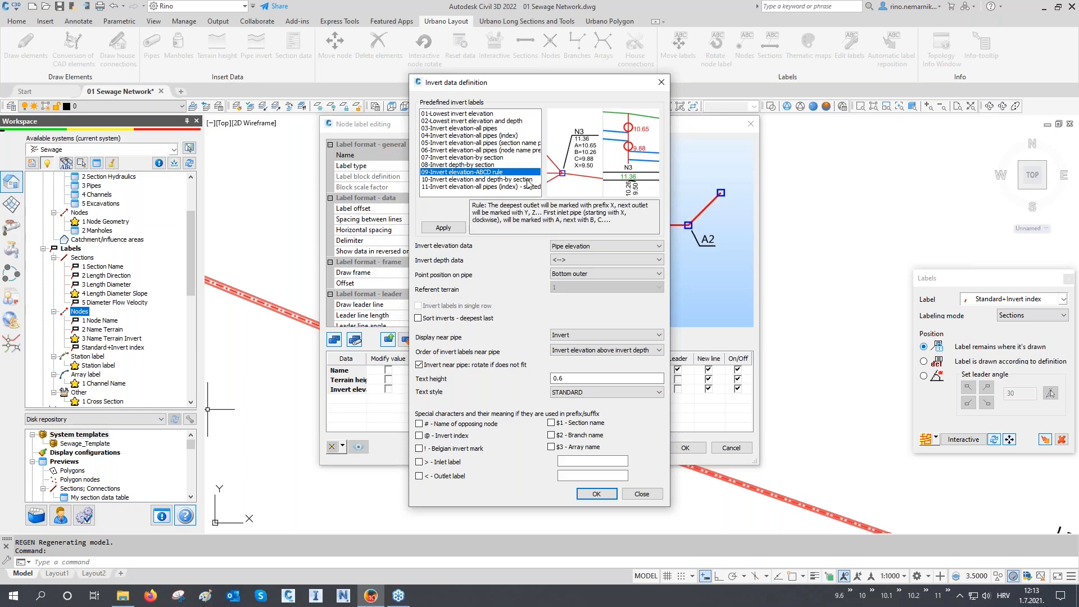
key("Down")
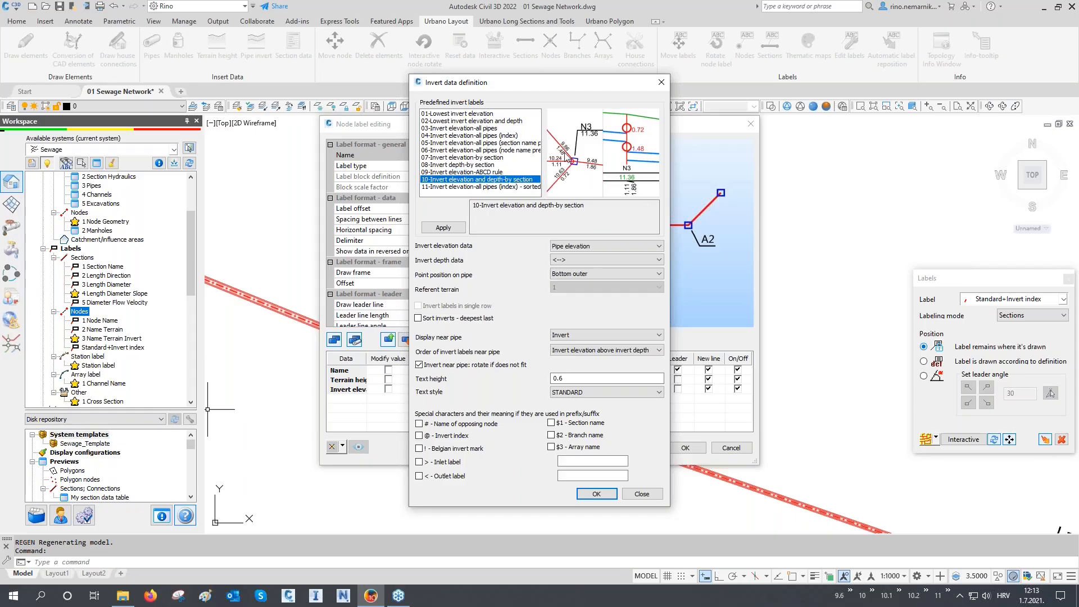
key("Down")
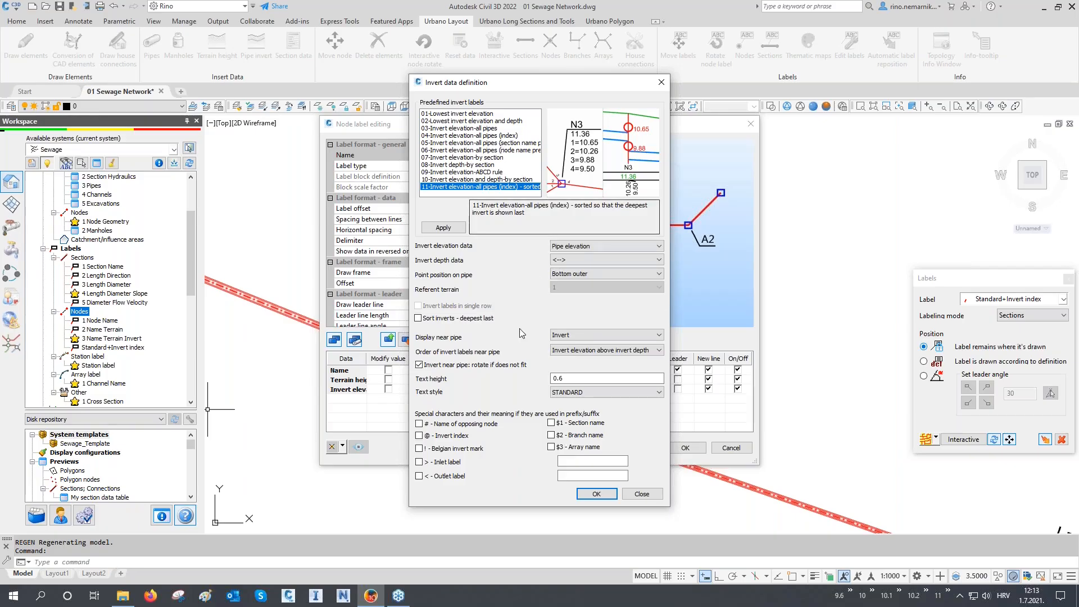
left_click(597, 494)
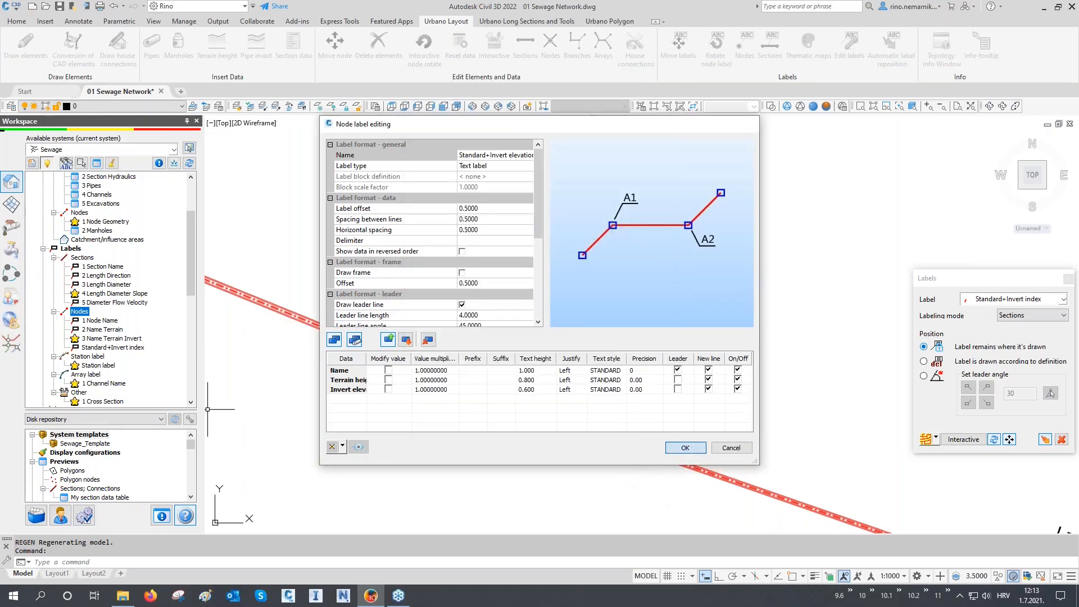
- Accept the label definition, draw Standard+Invert elevation on section labels on the network nodes, and check them at manhole MH-GH/23
left_click(686, 448)
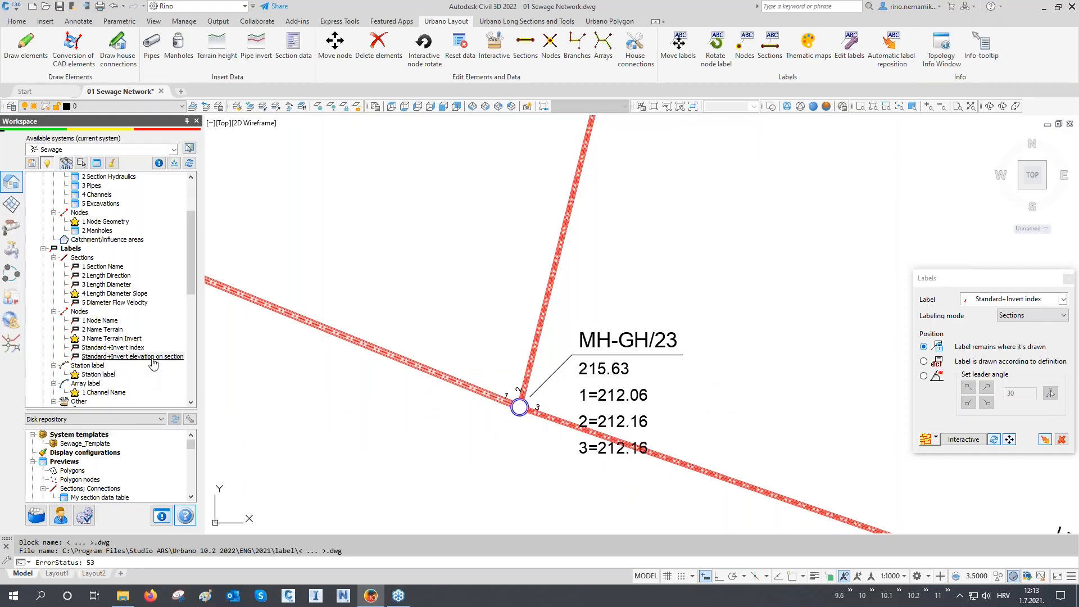
left_click(1042, 439)
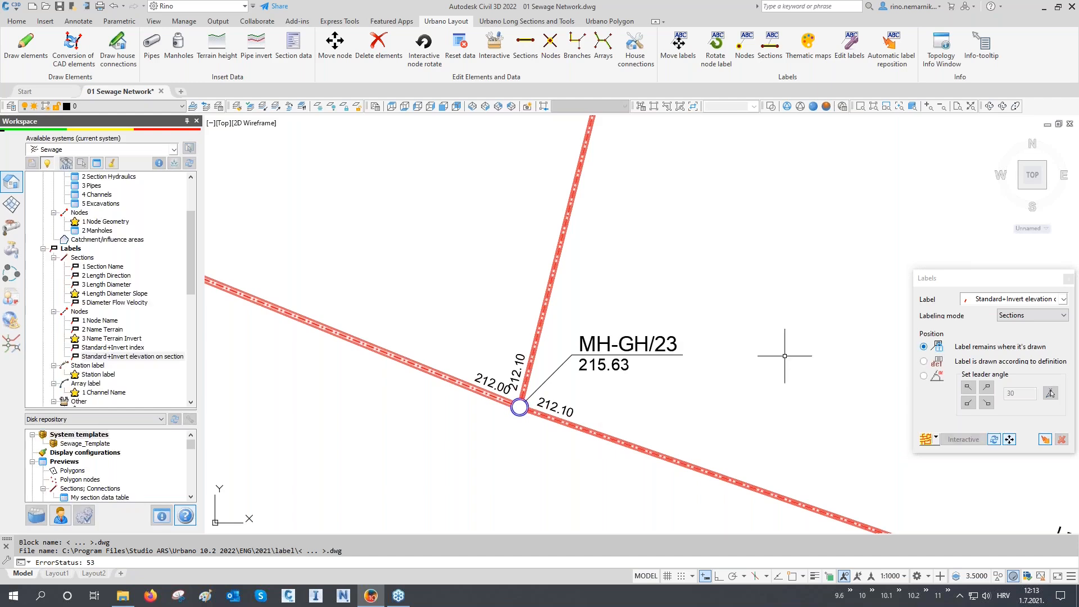
scroll(531, 409, "up", 2)
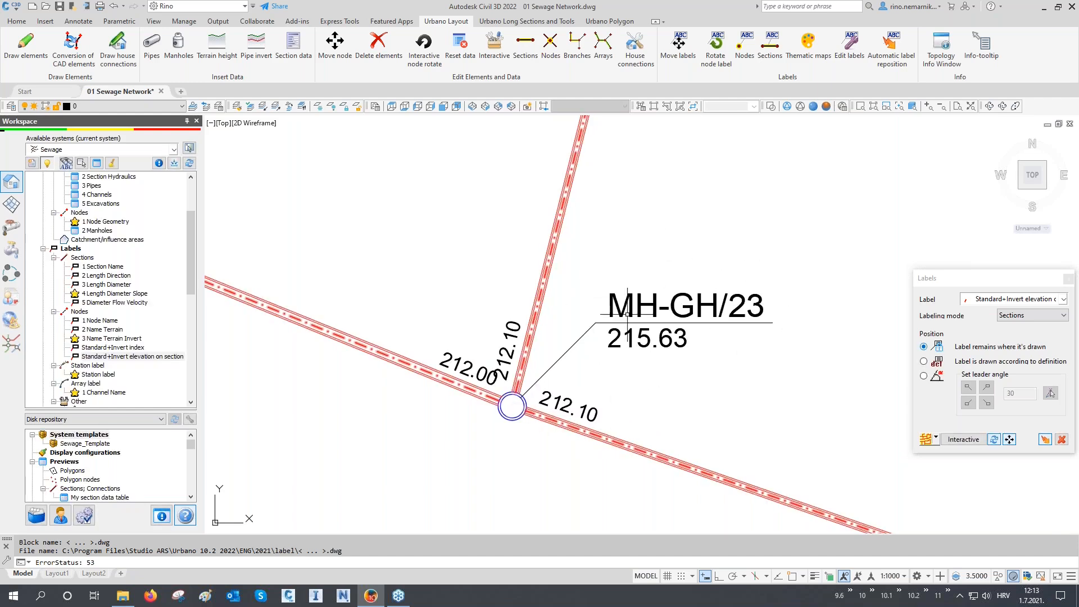
middle_click_drag(626, 337, 625, 323)
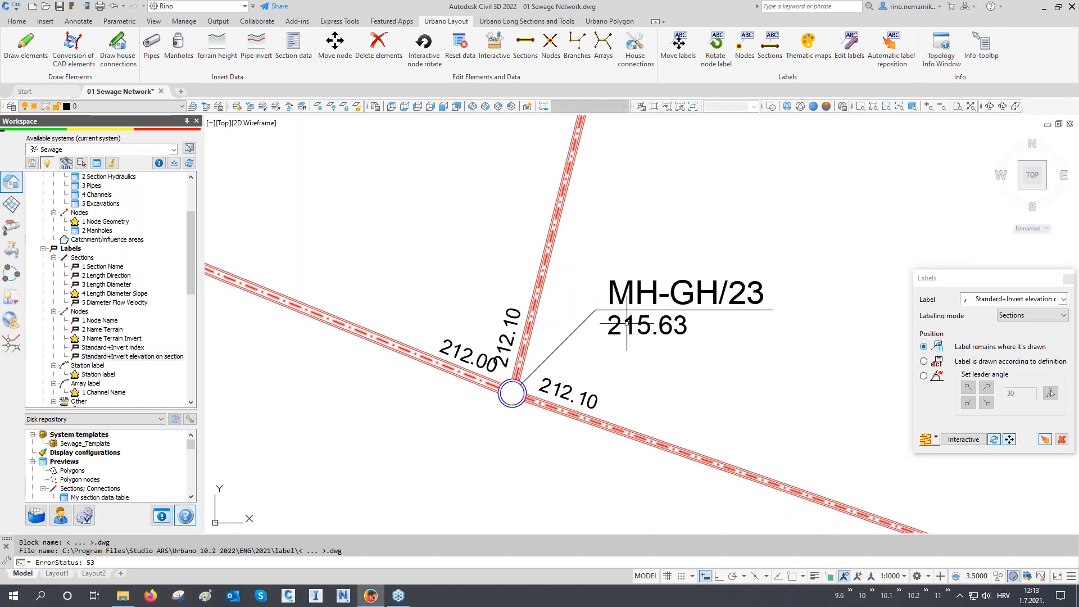
scroll(520, 362, "up", 2)
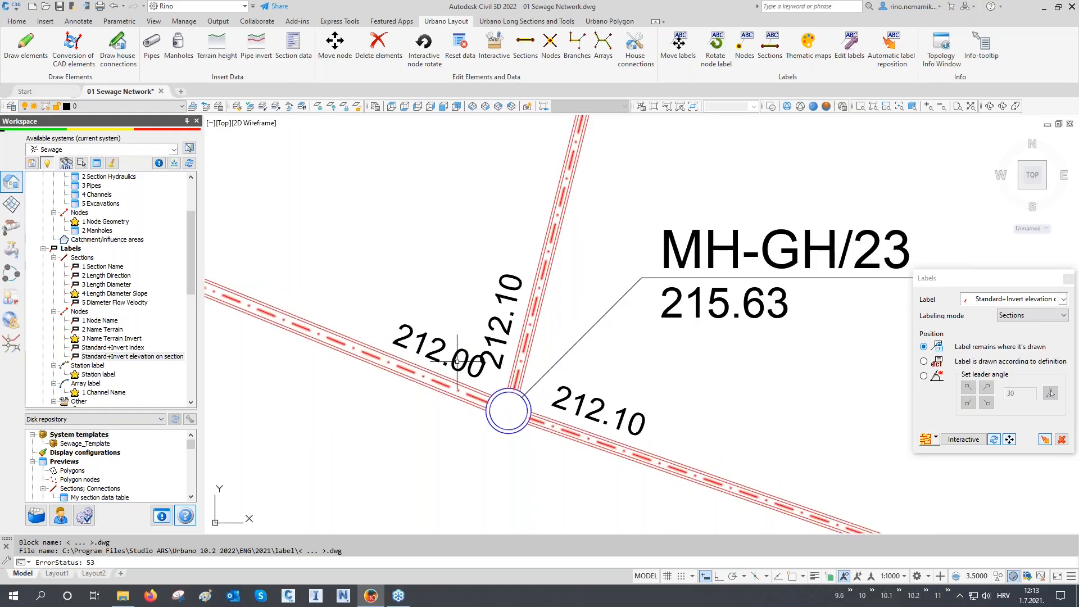
- Inspect the on-section invert elevation labels along the main collector at manholes MH-GH/22 and MH-GH/19
scroll(622, 378, "down", 5)
scroll(345, 294, "up", 2)
middle_click_drag(347, 294, 493, 344)
scroll(491, 345, "up", 1)
scroll(578, 415, "down", 2)
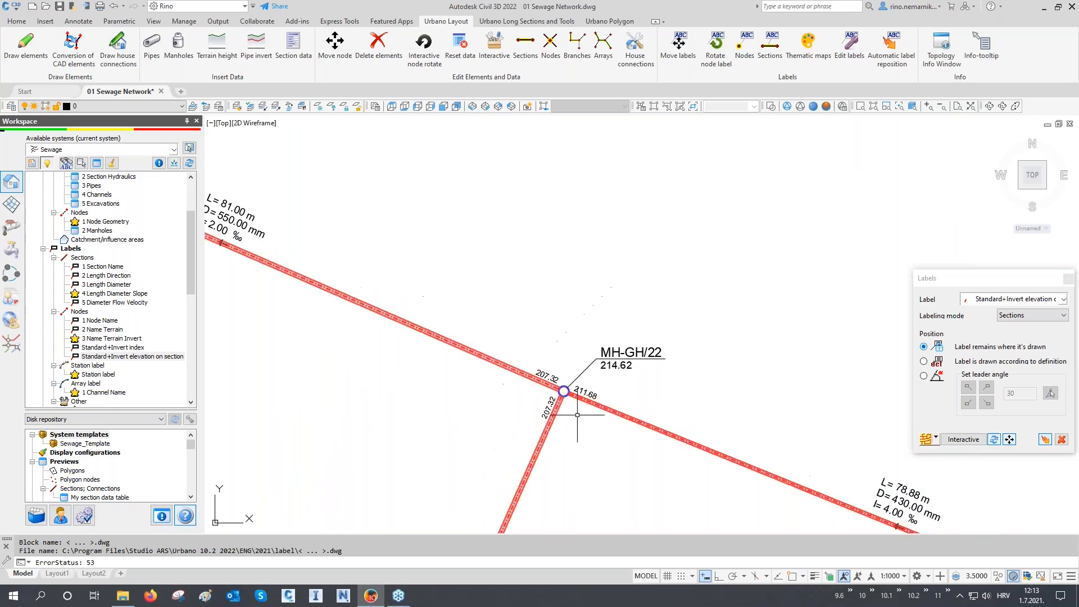
scroll(577, 415, "down", 2)
scroll(306, 288, "up", 4)
middle_click_drag(277, 269, 460, 327)
scroll(604, 382, "down", 3)
scroll(604, 383, "down", 1)
middle_click_drag(394, 272, 629, 375)
scroll(376, 261, "up", 4)
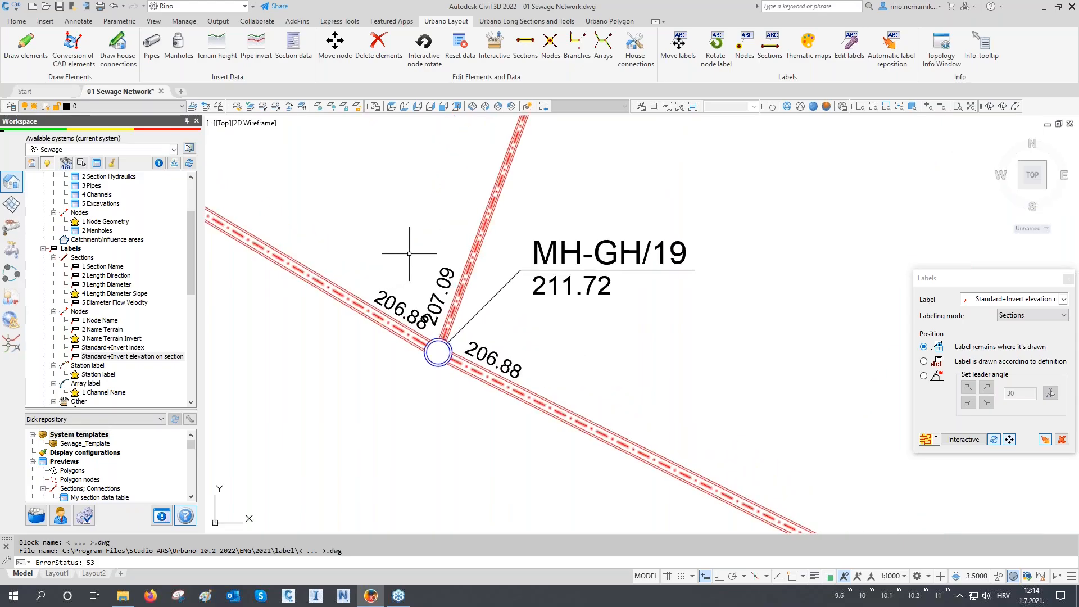
scroll(423, 249, "down", 2)
scroll(423, 249, "down", 6)
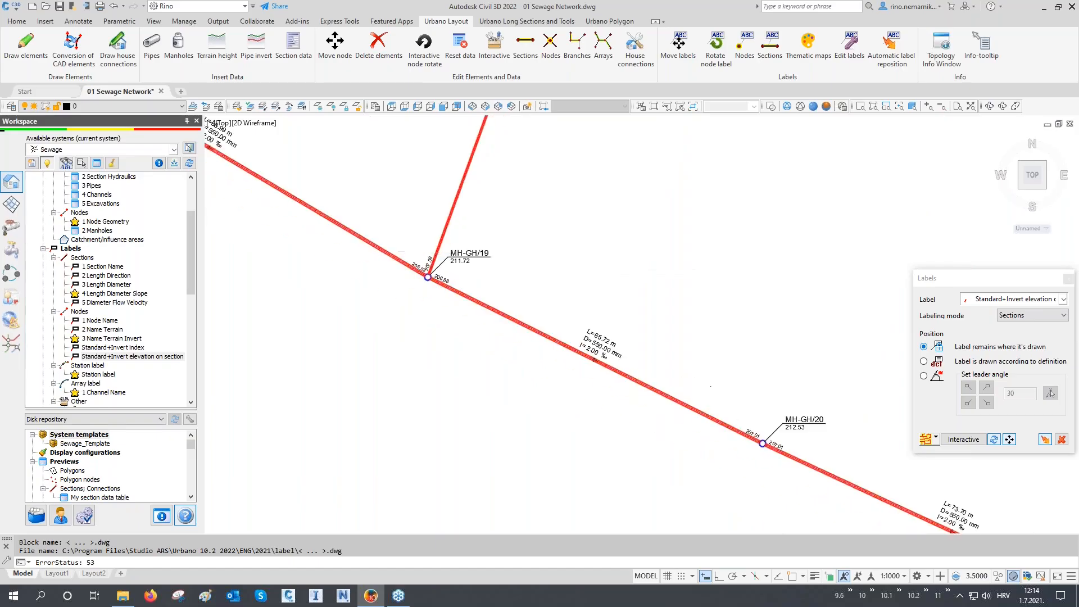
scroll(437, 283, "down", 3)
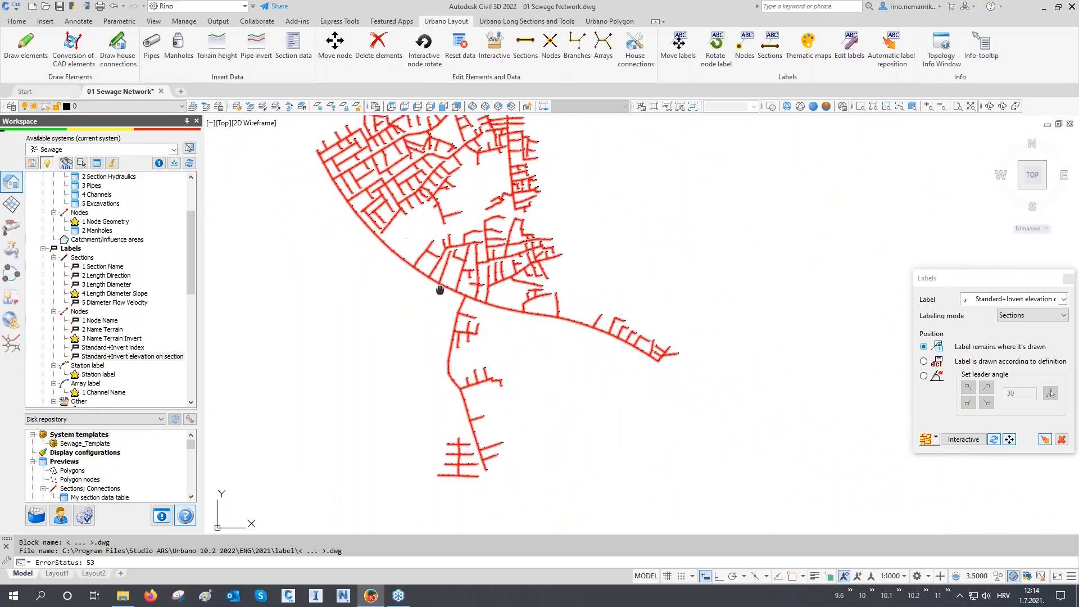
- Close the label drawing dialog and check the node labels at manholes MH-GH/16 and MH-GH/17
left_click(1068, 279)
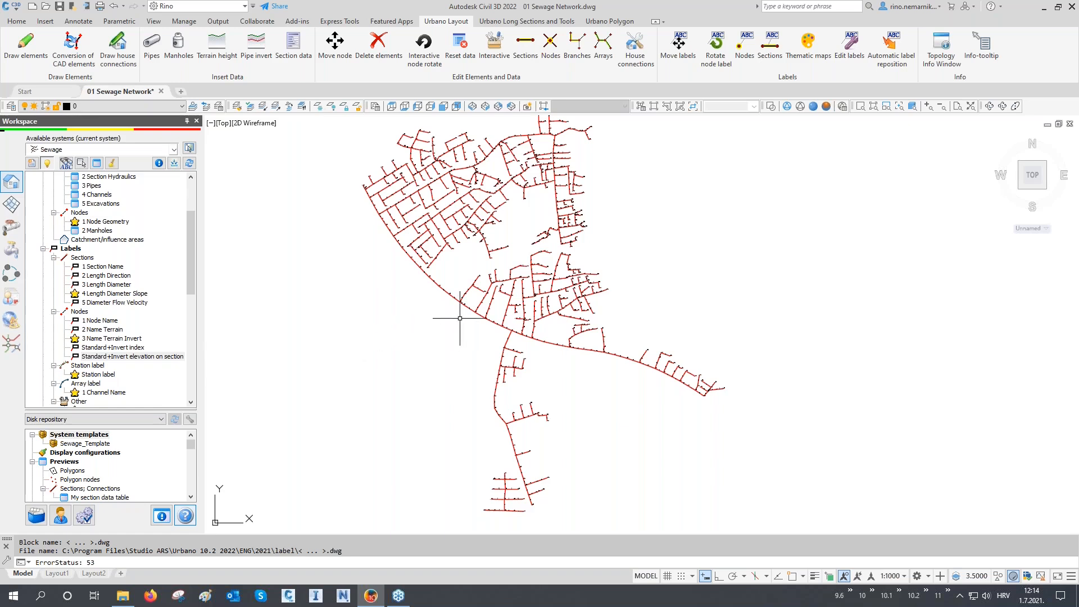
scroll(465, 307, "up", 6)
scroll(465, 307, "up", 6)
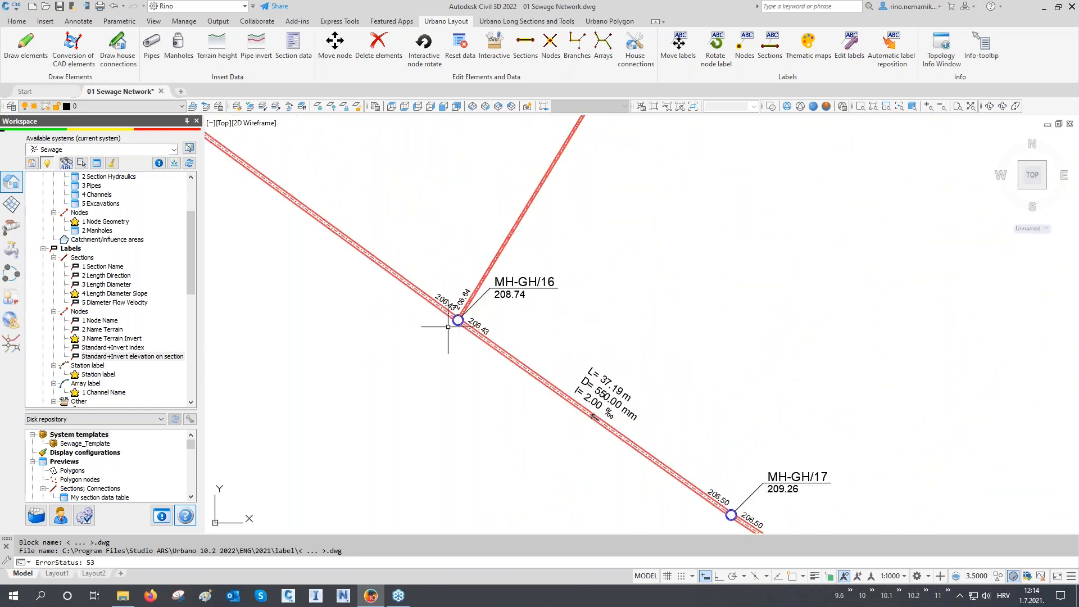
scroll(447, 332, "down", 10)
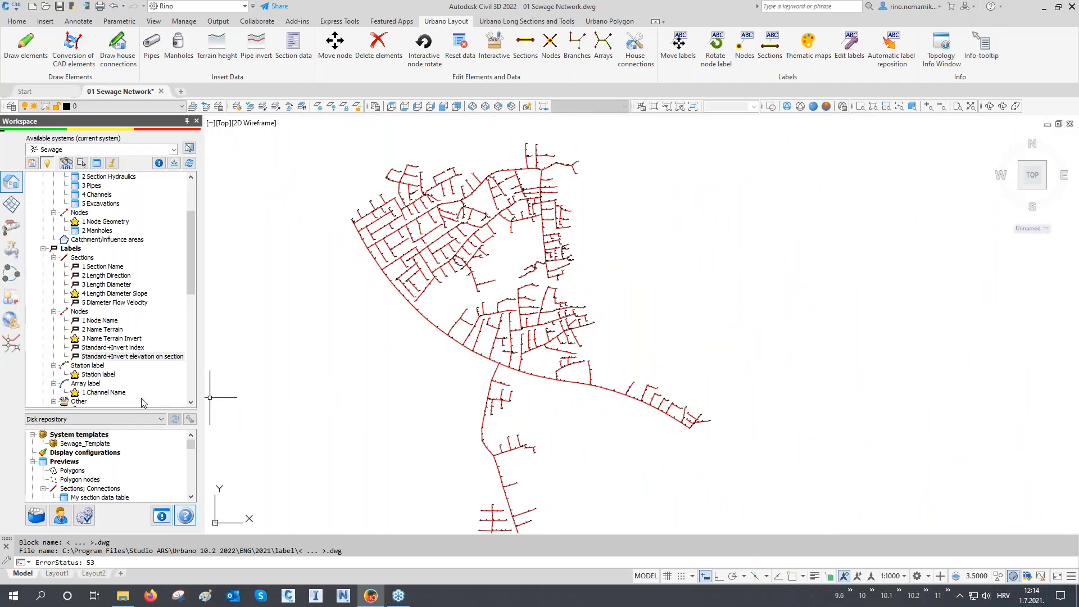
- Start drawing the Station label, enable labels on sections by distance step, and set the distance to 25
double_click(99, 376)
left_click_drag(544, 136, 911, 131)
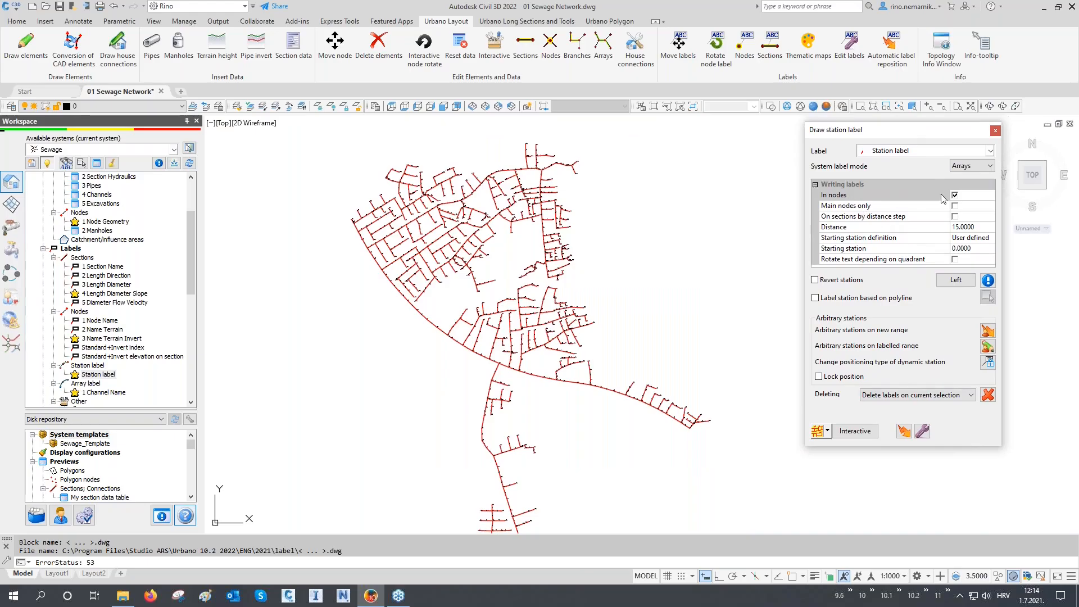
left_click(877, 218)
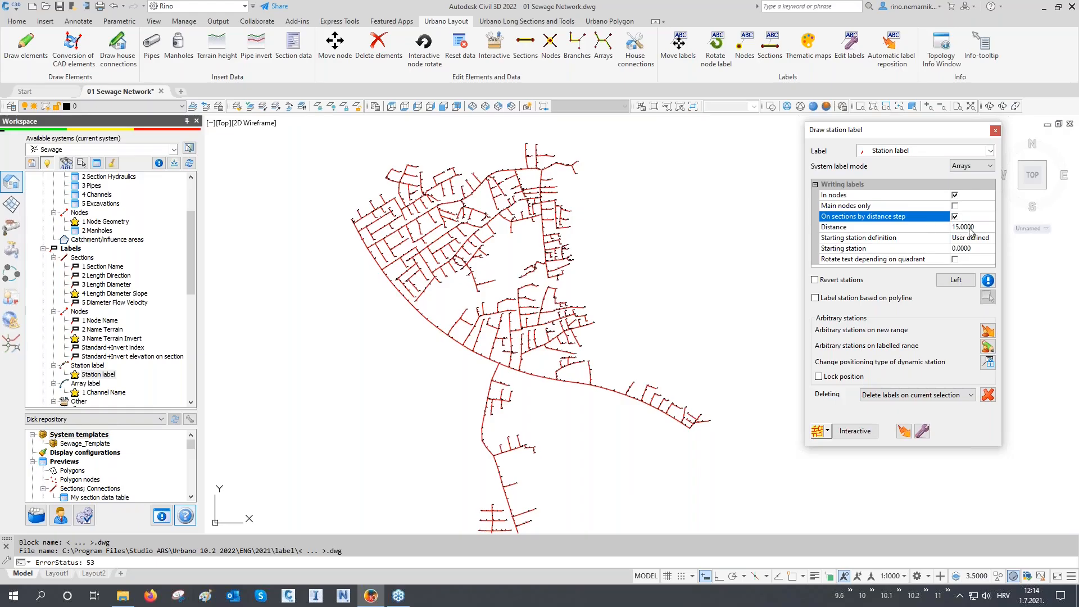
left_click(980, 229)
type("25")
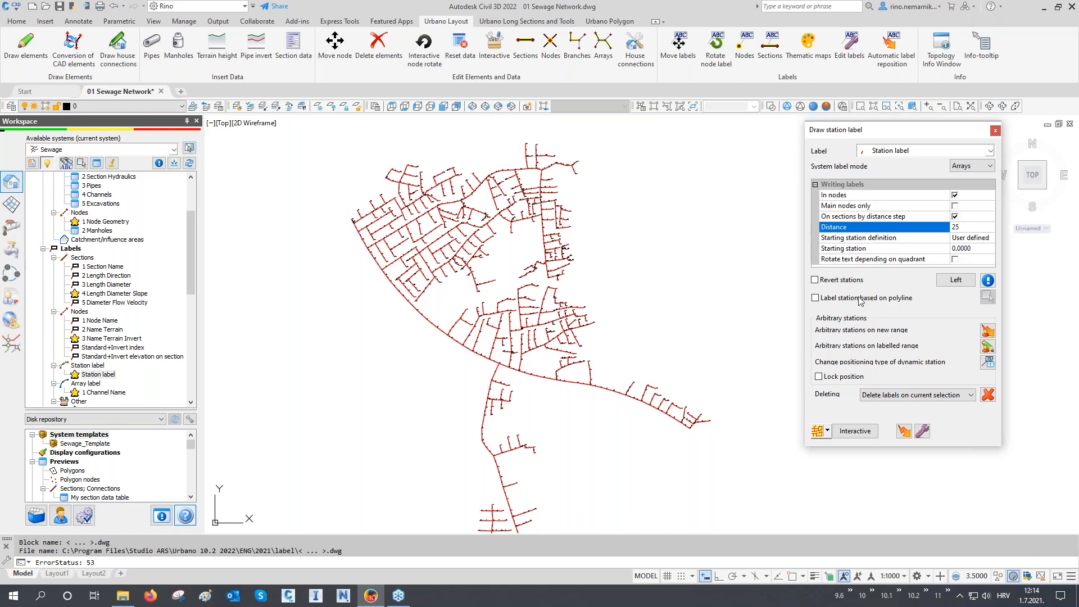
- Draw the station labels along the MH-GH array, choosing it with the Arrays selection mode
left_click(857, 432)
left_click(828, 433)
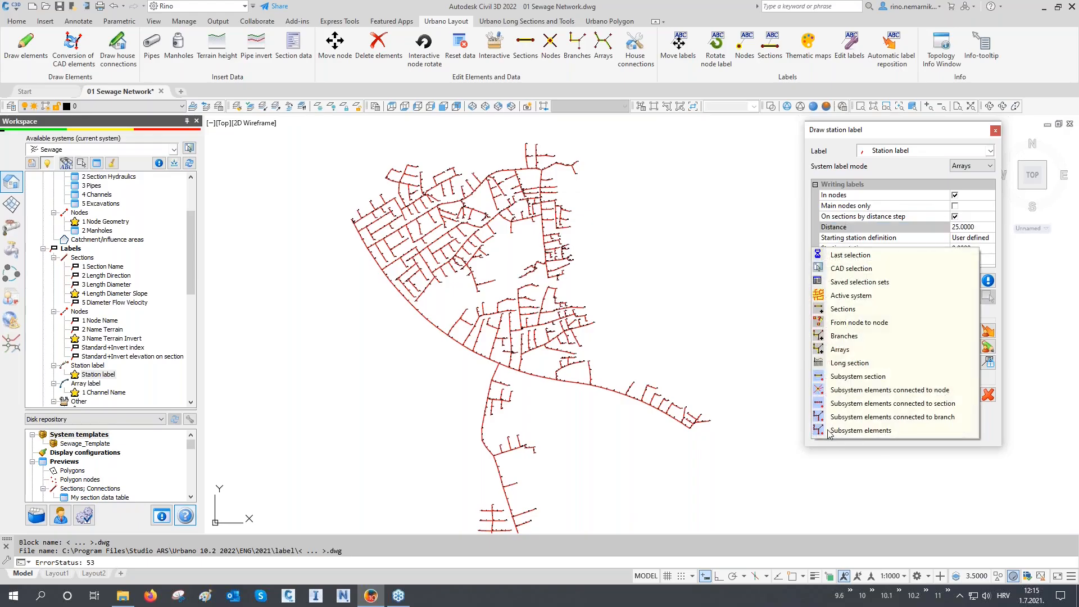
left_click(845, 353)
left_click(619, 396)
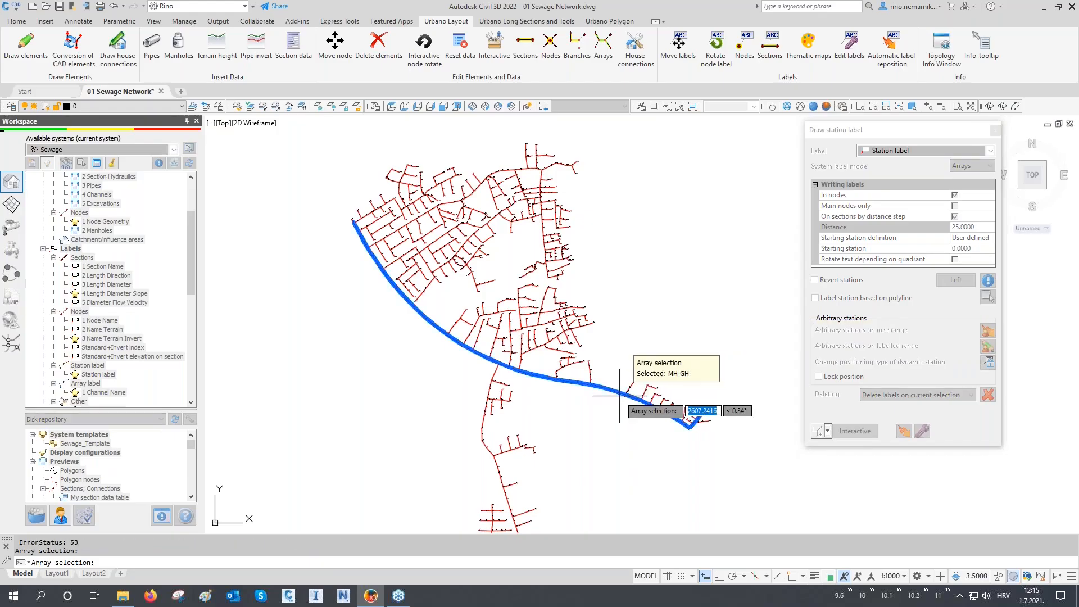
right_click(619, 395)
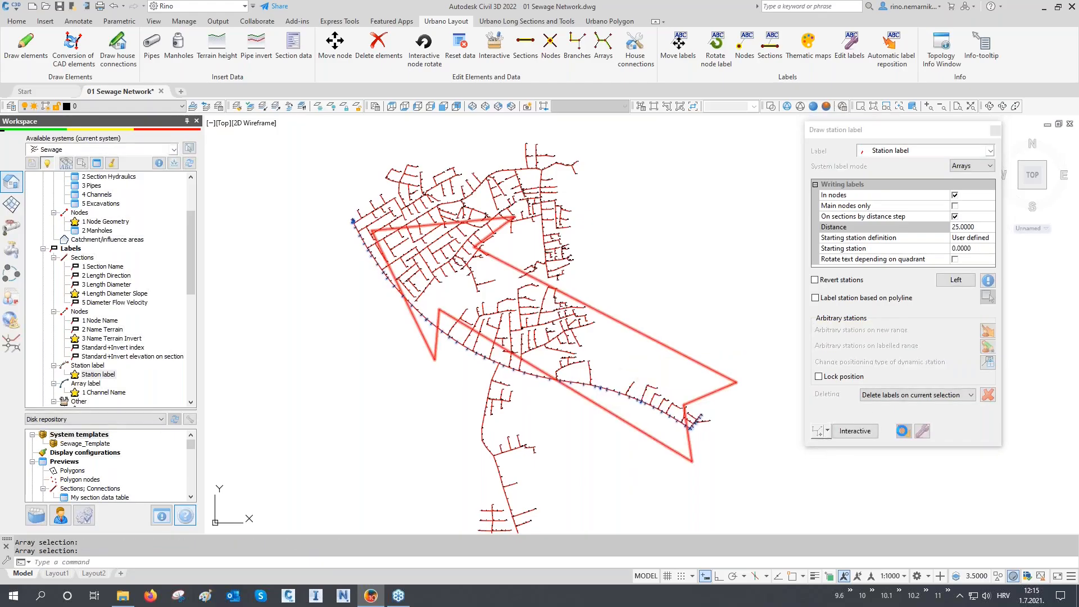
- Inspect the station labels in nodes and along sections from manhole MH-GH/45 down the array to MH-GH/39
scroll(699, 421, "up", 10)
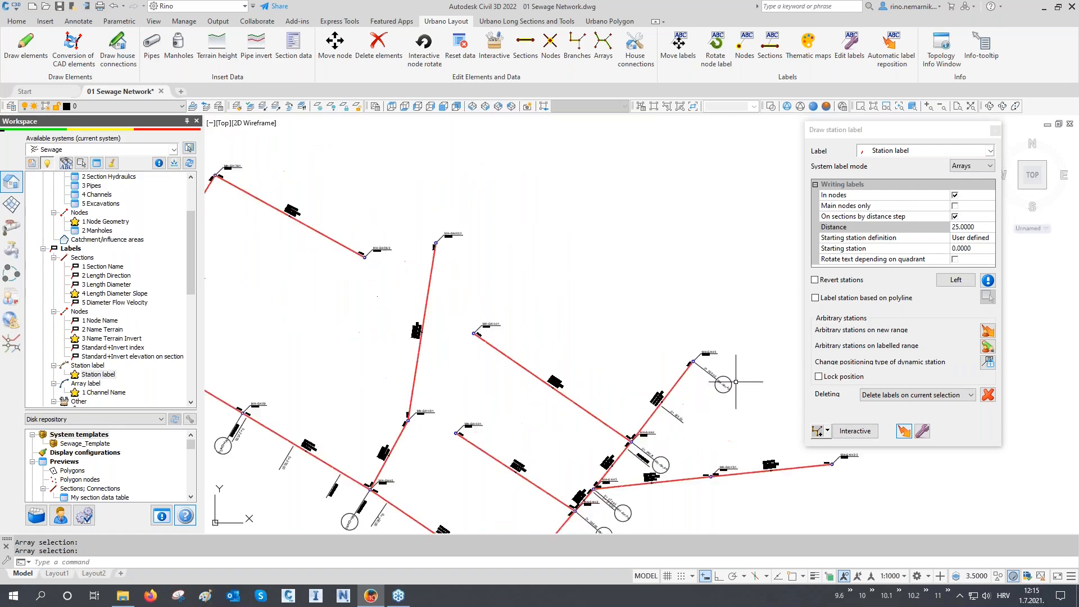
mouse_move(614, 323)
middle_mouse_down()
mouse_move(586, 303)
mouse_move(577, 260)
middle_mouse_up()
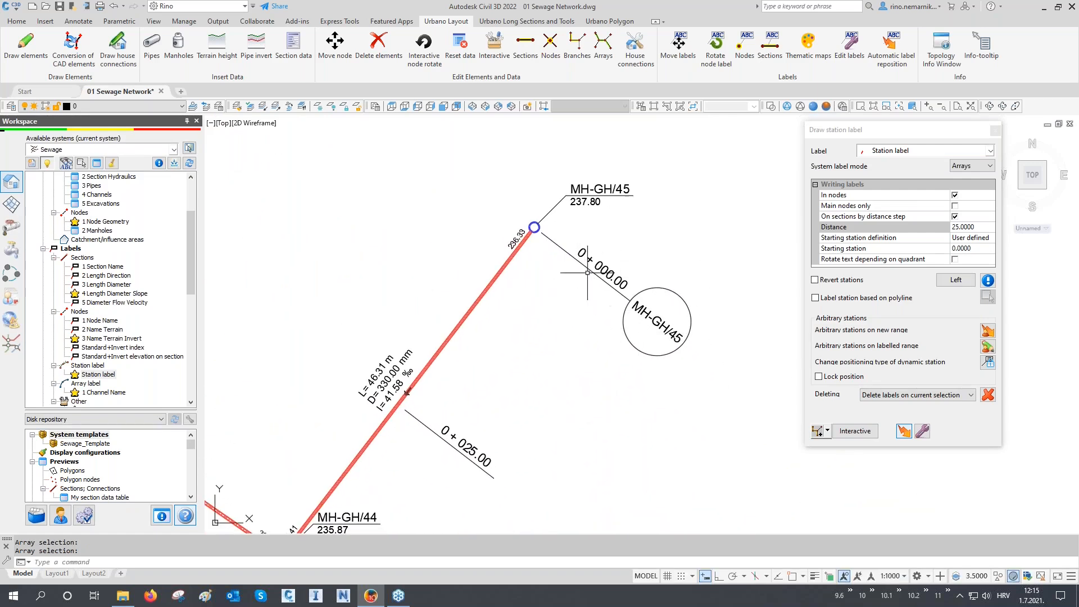
middle_click_drag(650, 316, 655, 297)
middle_click_drag(502, 444, 584, 329)
middle_click_drag(559, 363, 571, 322)
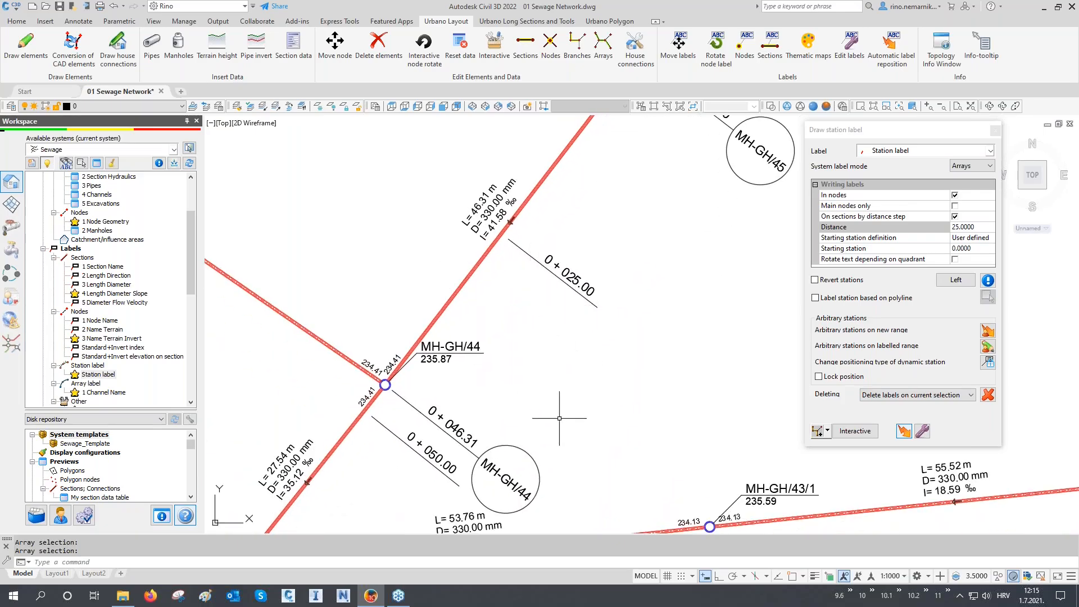
middle_click_drag(558, 413, 614, 319)
middle_click_drag(539, 384, 547, 369)
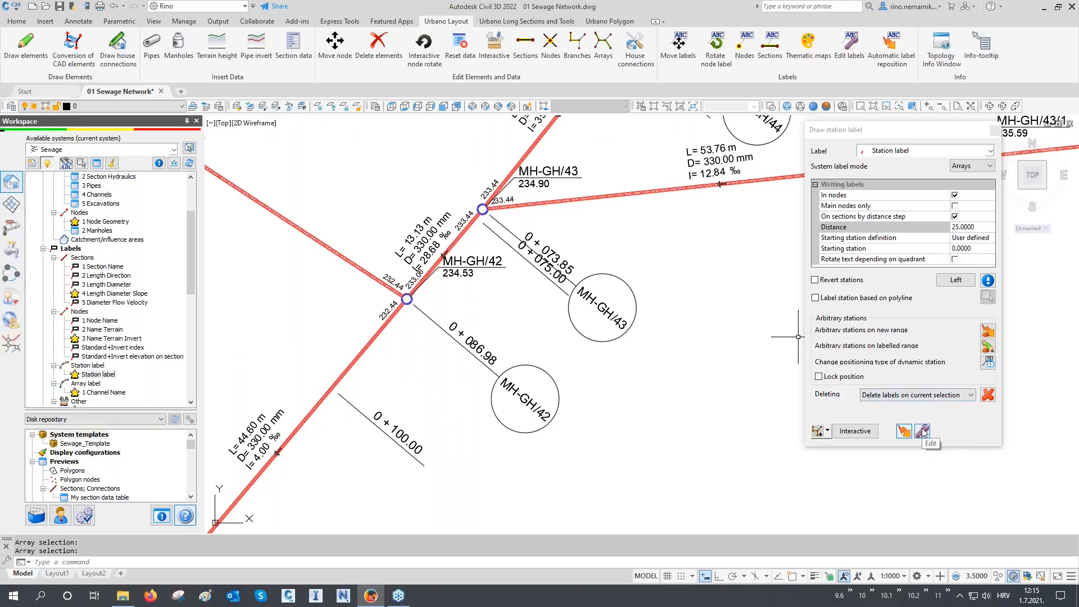
scroll(667, 328, "down", 2)
middle_click_drag(500, 452, 594, 443)
middle_click_drag(373, 323, 585, 388)
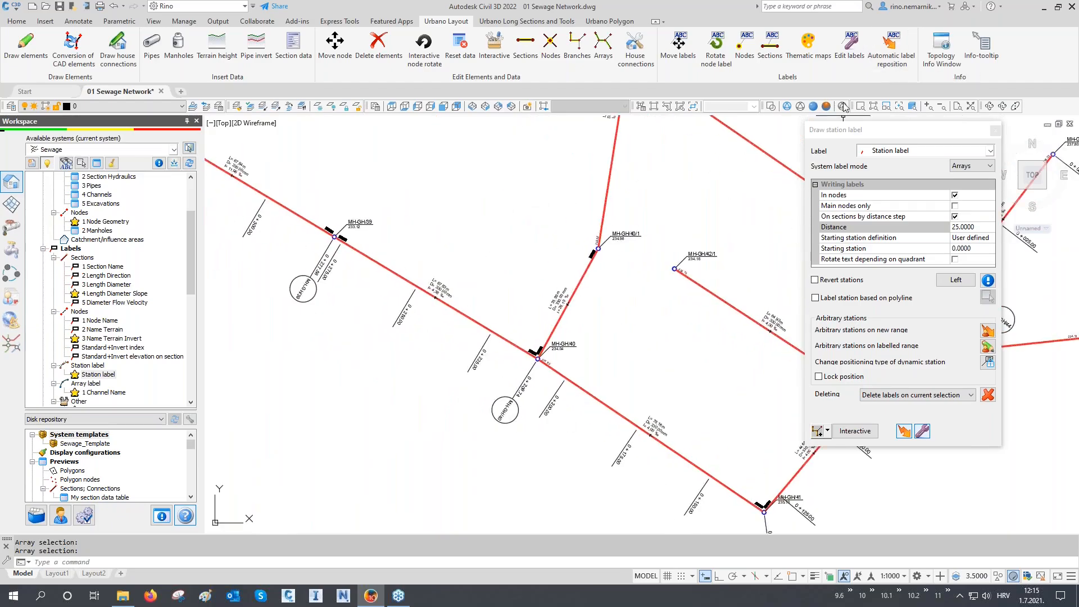
- Inspect the station labels along the MH-GH array beyond manhole MH-GH/39, check the whole network, and close the station label dialog
middle_click_drag(393, 285, 587, 411)
scroll(348, 315, "up", 4)
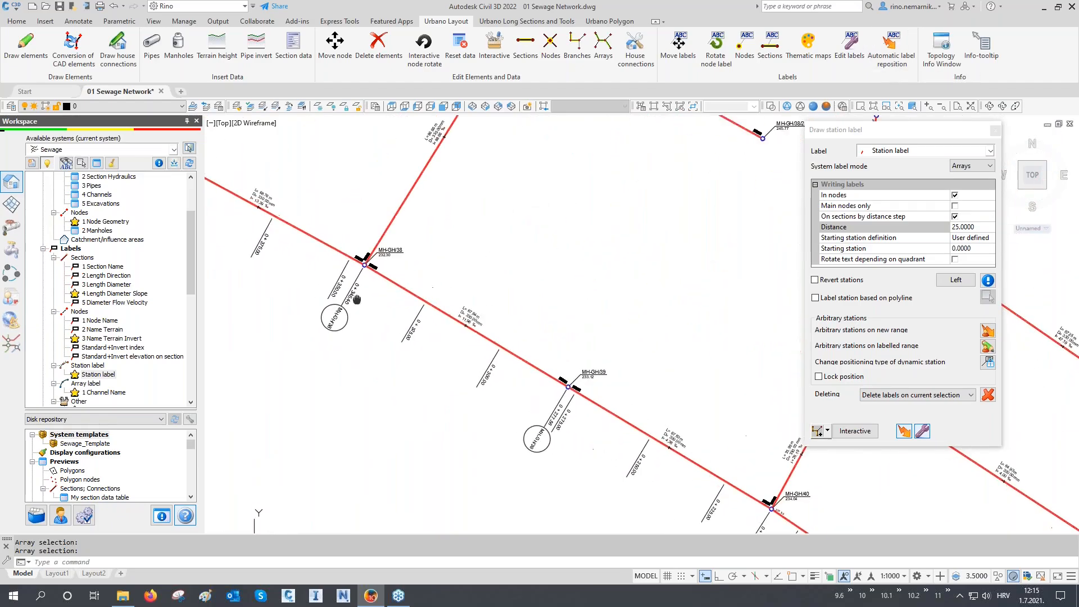
middle_click_drag(422, 356, 542, 415)
middle_click_drag(357, 282, 537, 381)
middle_click_drag(355, 262, 603, 404)
scroll(615, 397, "down", 4)
scroll(616, 398, "down", 8)
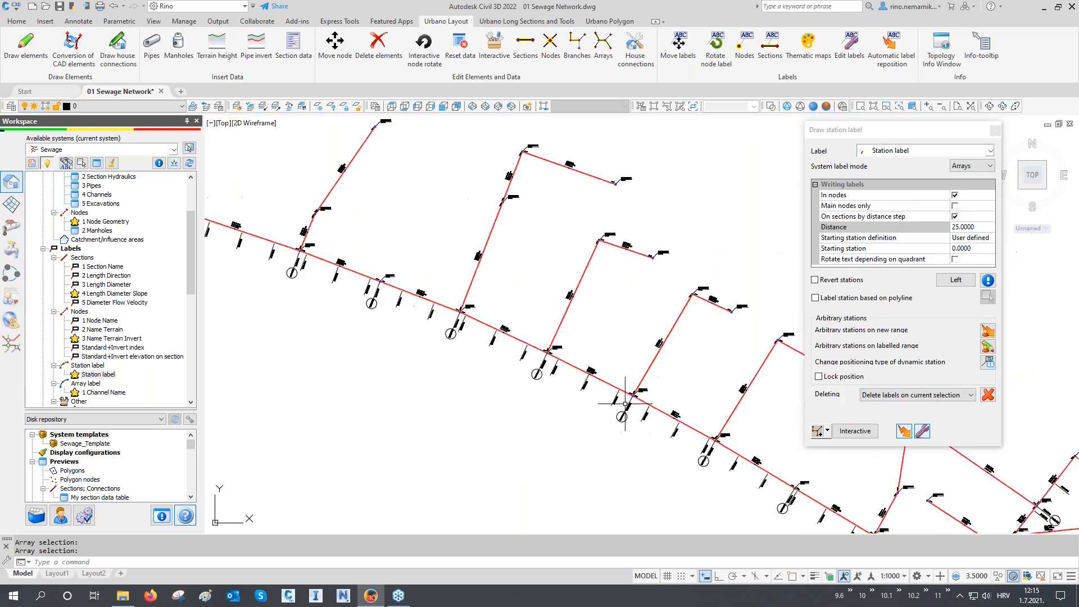
scroll(499, 418, "down", 2)
middle_click_drag(436, 405, 542, 370)
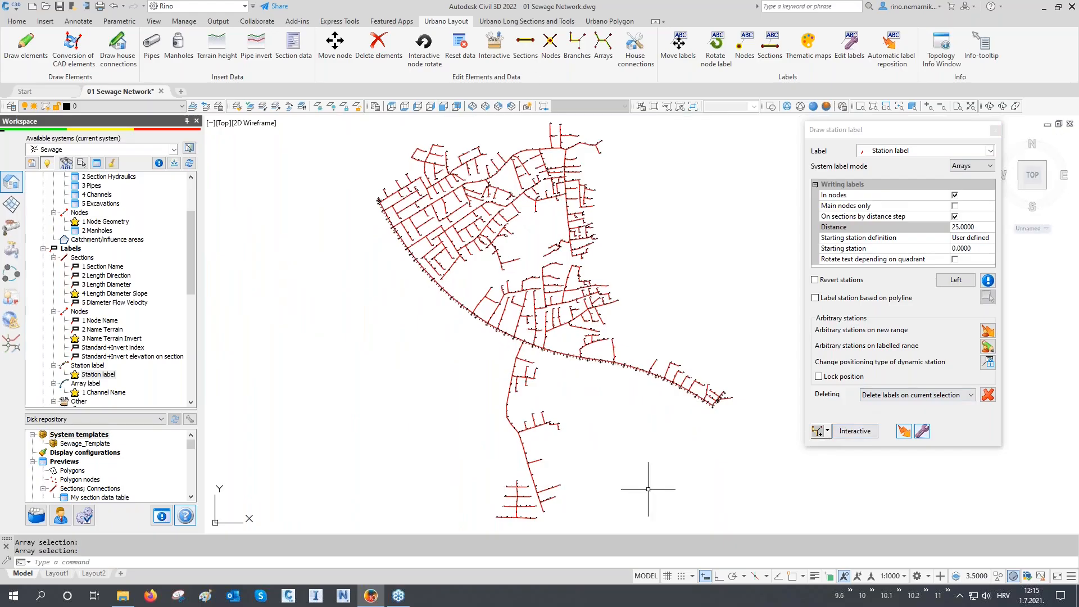
left_click(995, 131)
- Examine the channel type options in the 1 Channel Name array label definition and close it without changes
scroll(112, 360, "down", 1)
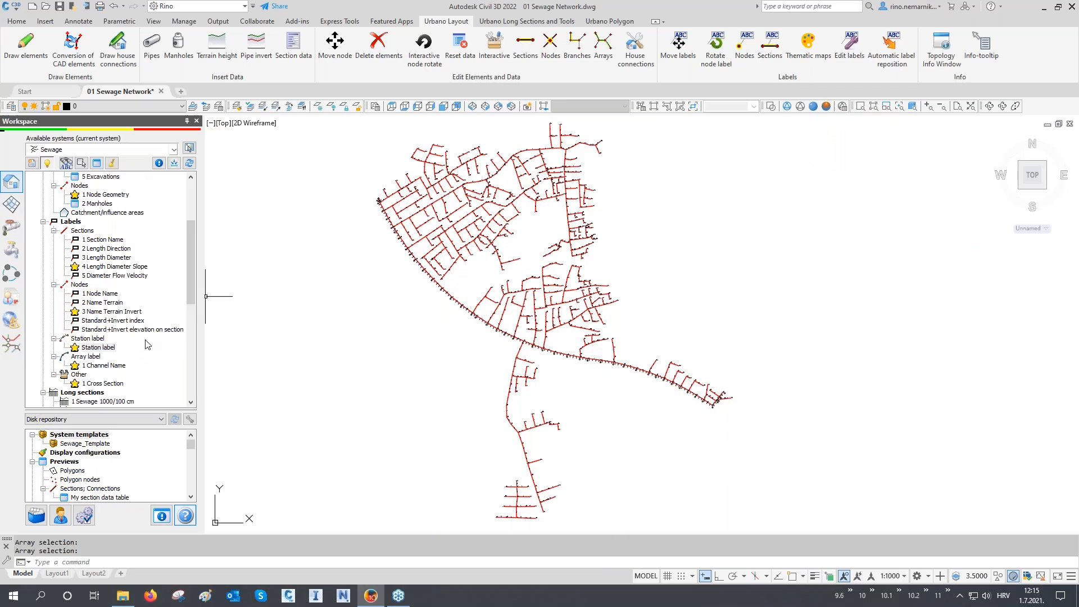
right_click(113, 366)
left_click(133, 376)
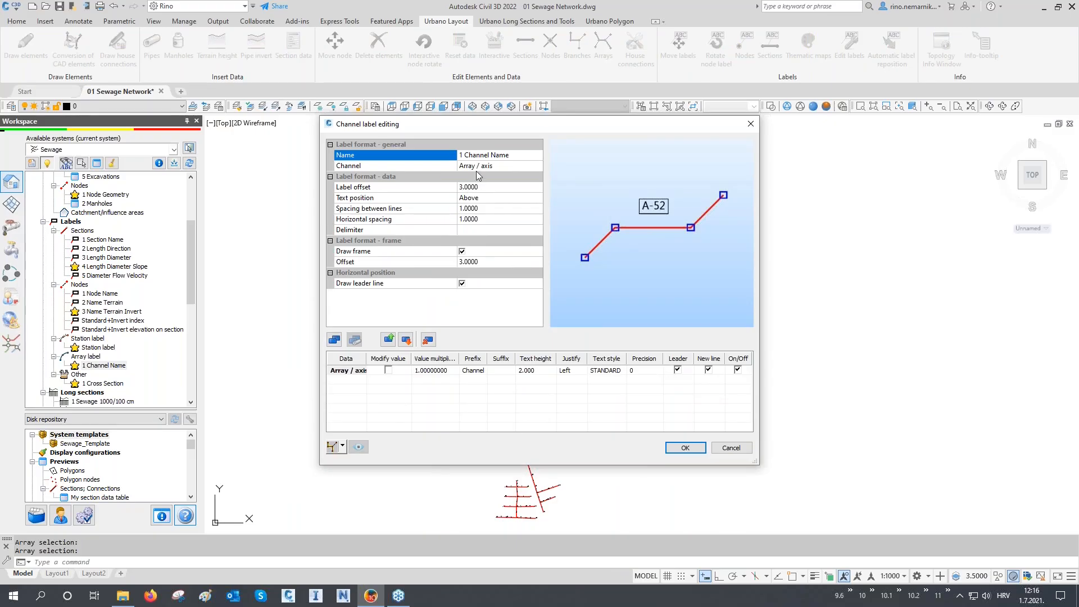
left_click(478, 166)
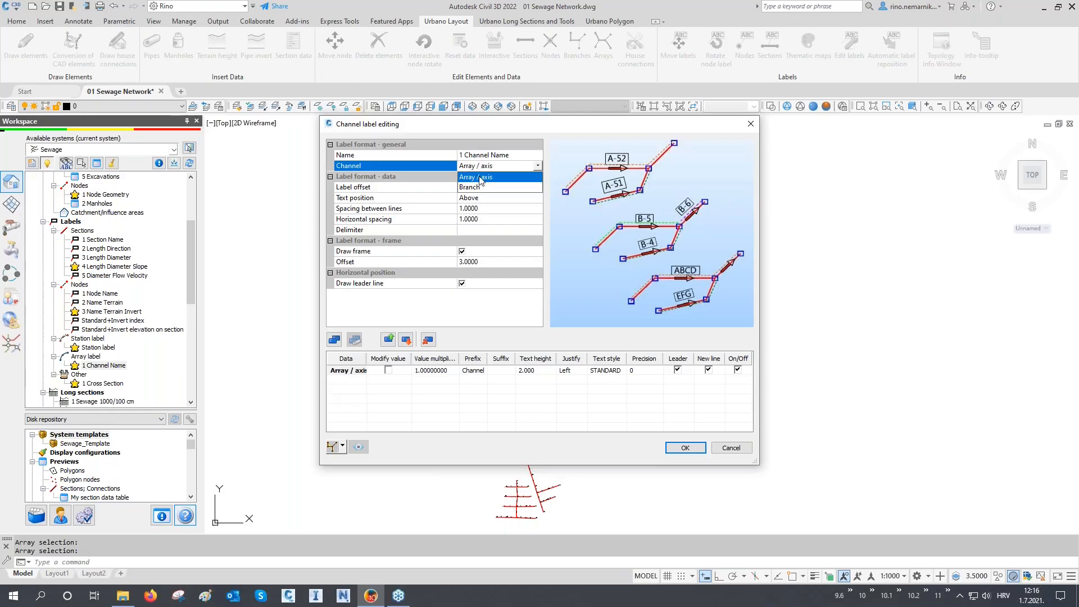
left_click(483, 168)
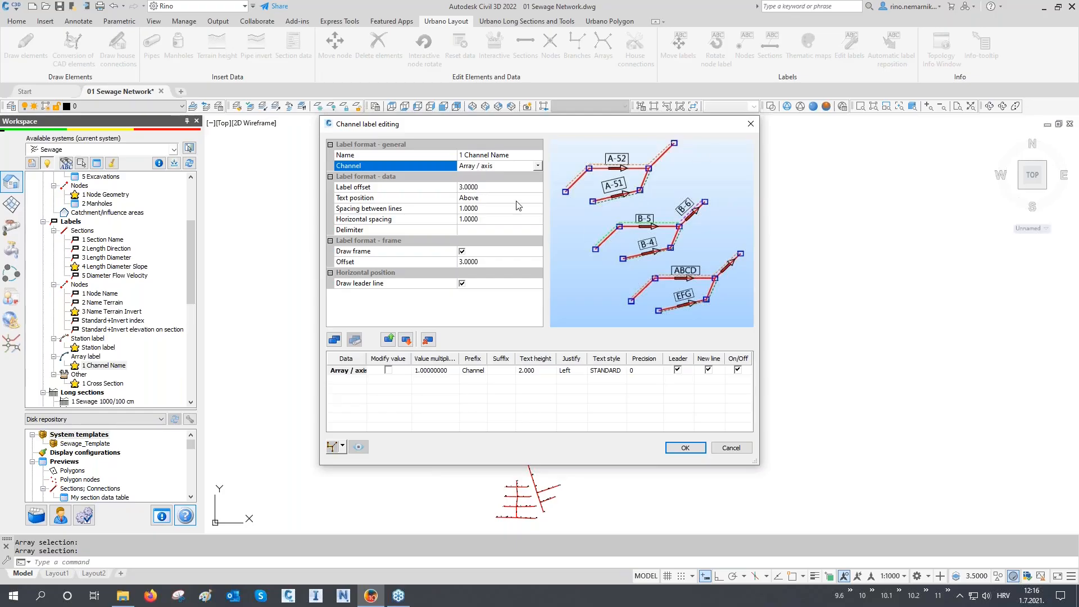
left_click(751, 123)
- Draw the 1 Channel Name labels on the whole network and check them around manholes MH-GH/21/2 and MH-GH/21/3
left_click(110, 367)
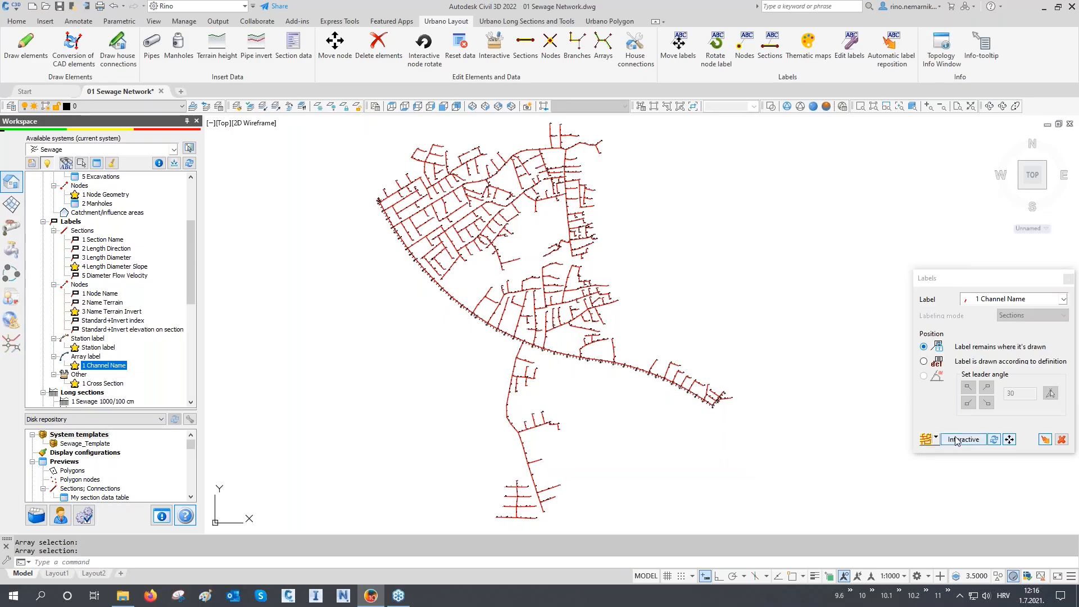
left_click(925, 441)
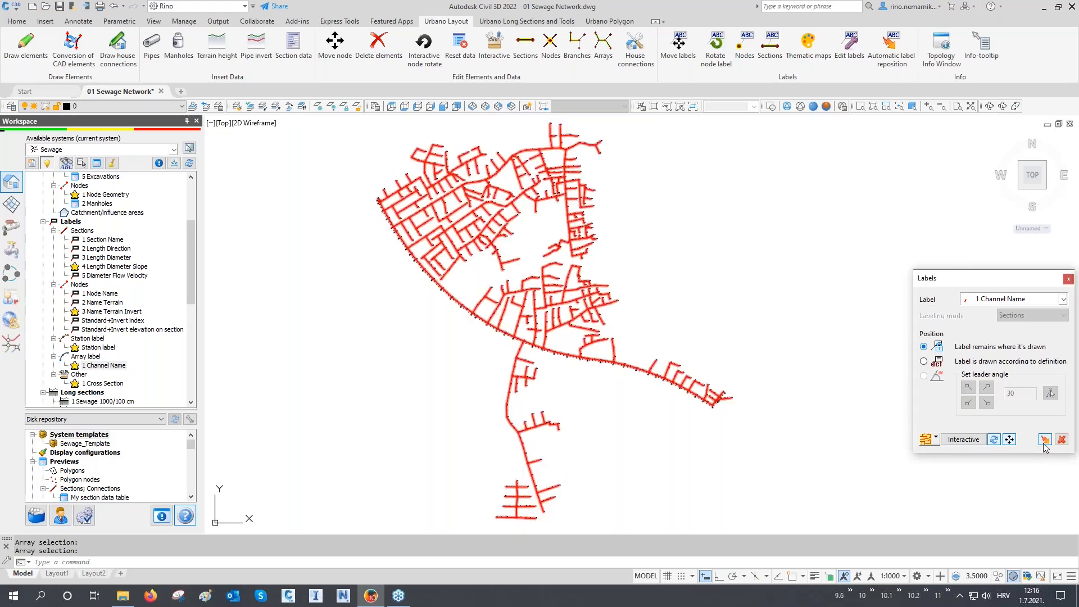
scroll(522, 269, "up", 10)
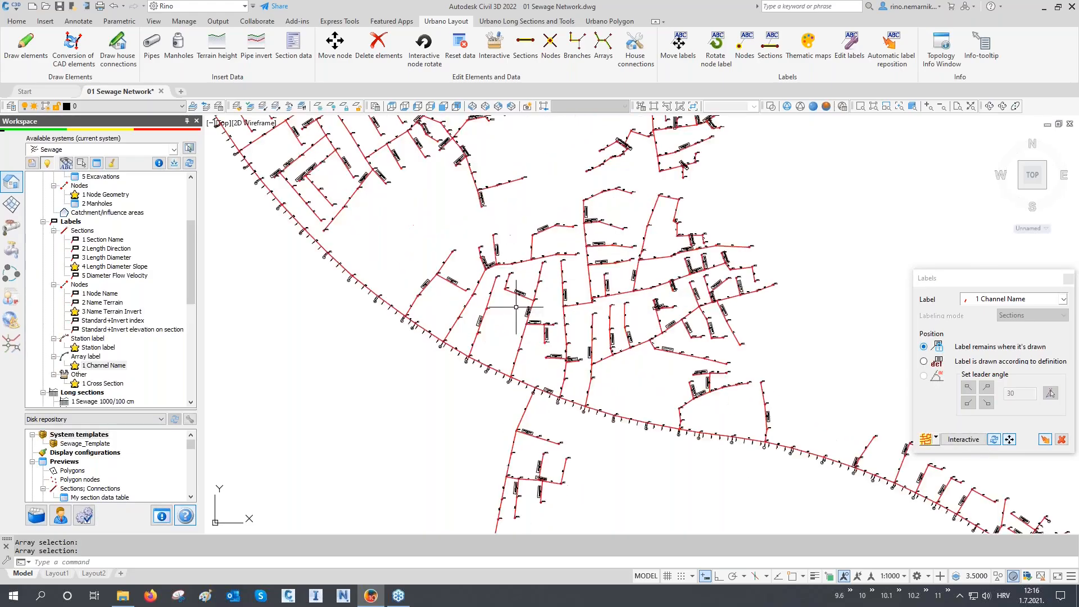
middle_click_drag(522, 269, 524, 293)
middle_click_drag(628, 509, 596, 421)
scroll(597, 422, "up", 1)
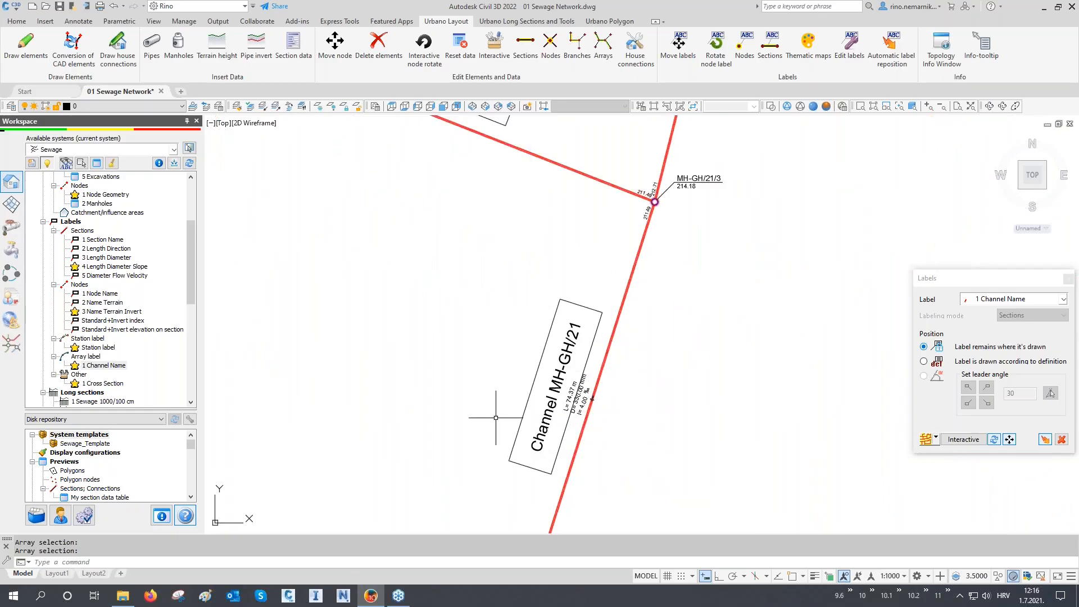
scroll(499, 410, "down", 2)
middle_click_drag(540, 442, 539, 352)
scroll(659, 477, "up", 3)
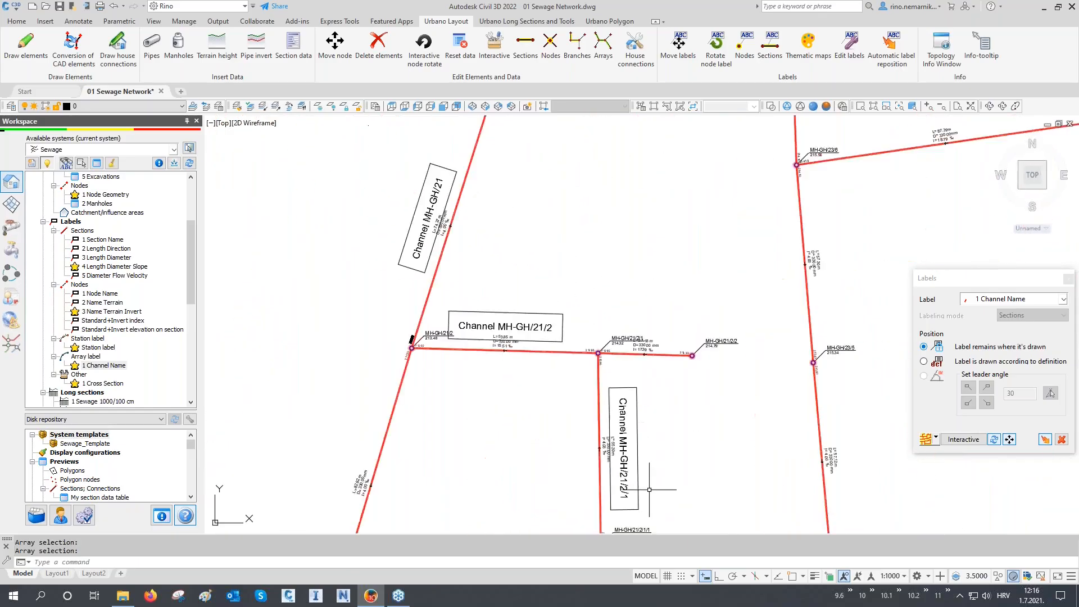
middle_click_drag(645, 491, 636, 437)
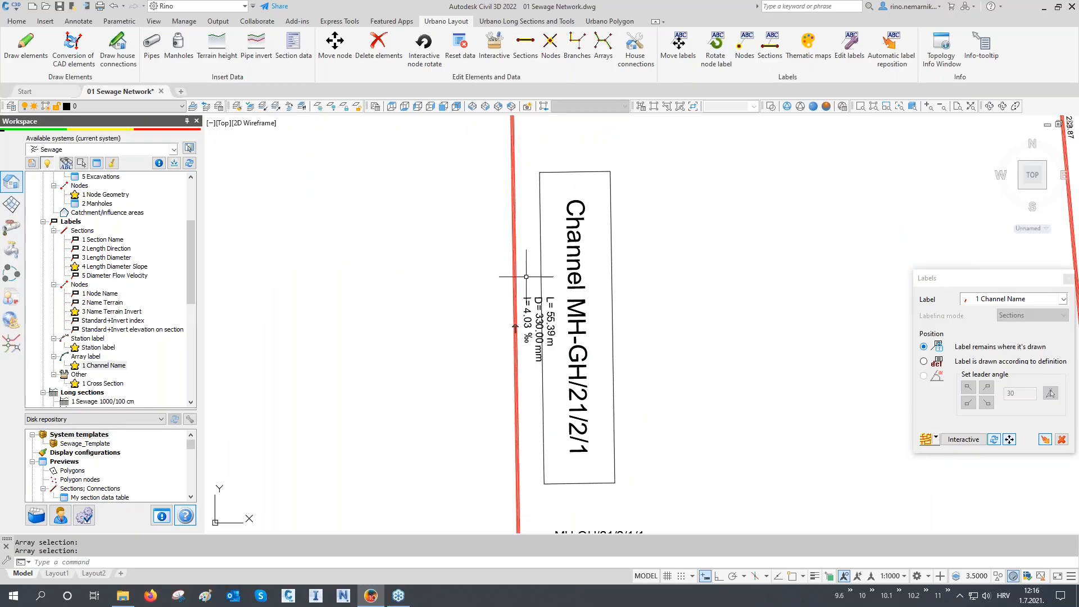
- Change the label offset in the 1 Channel Name definition and redraw the channel labels with their position according to definition
right_click(120, 369)
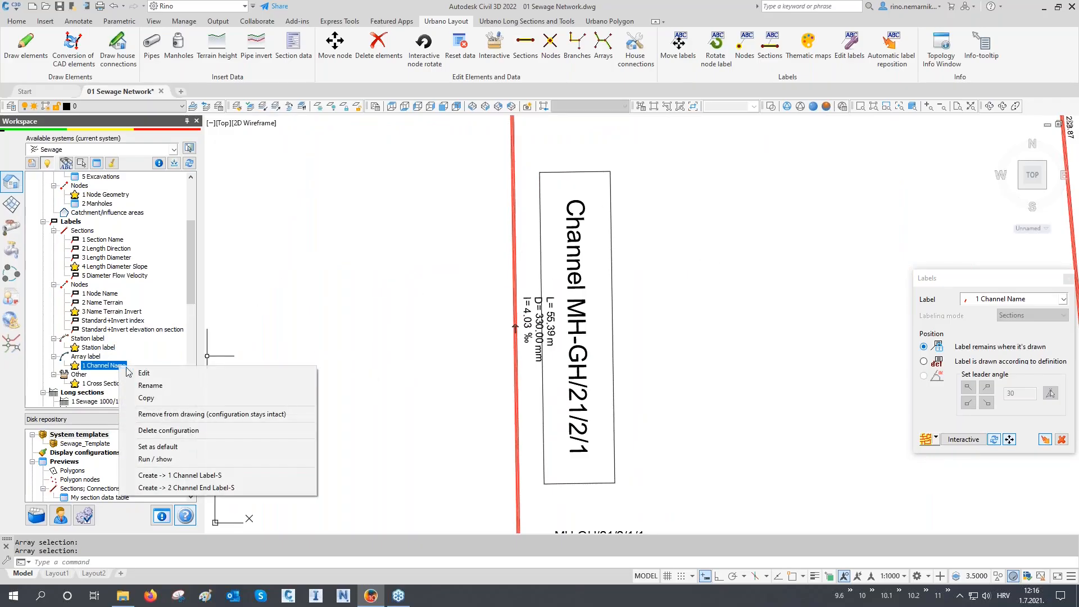
left_click(144, 373)
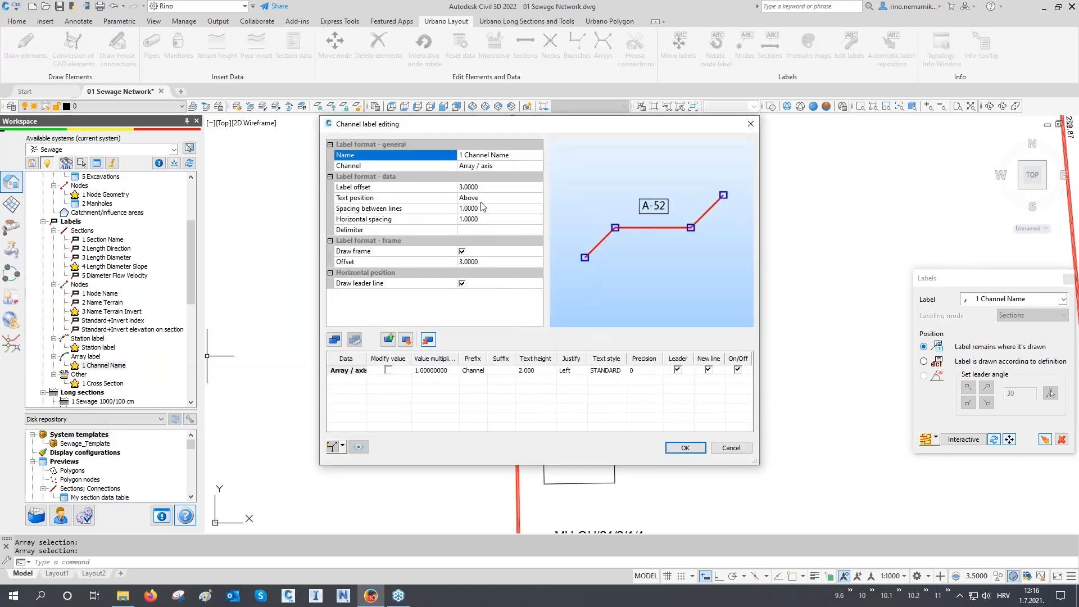
left_click(482, 188)
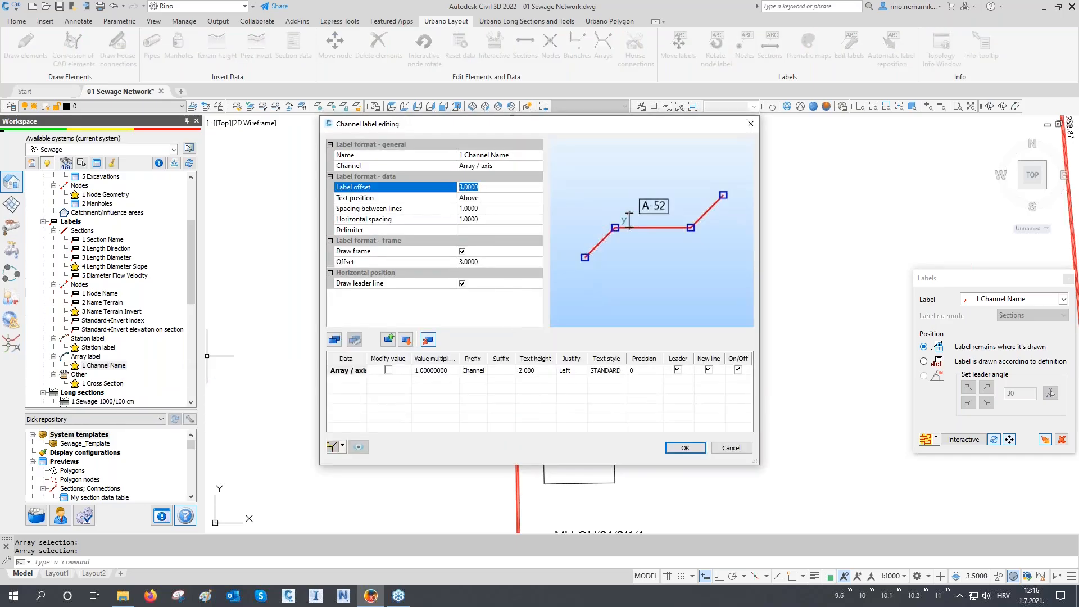
left_click(686, 449)
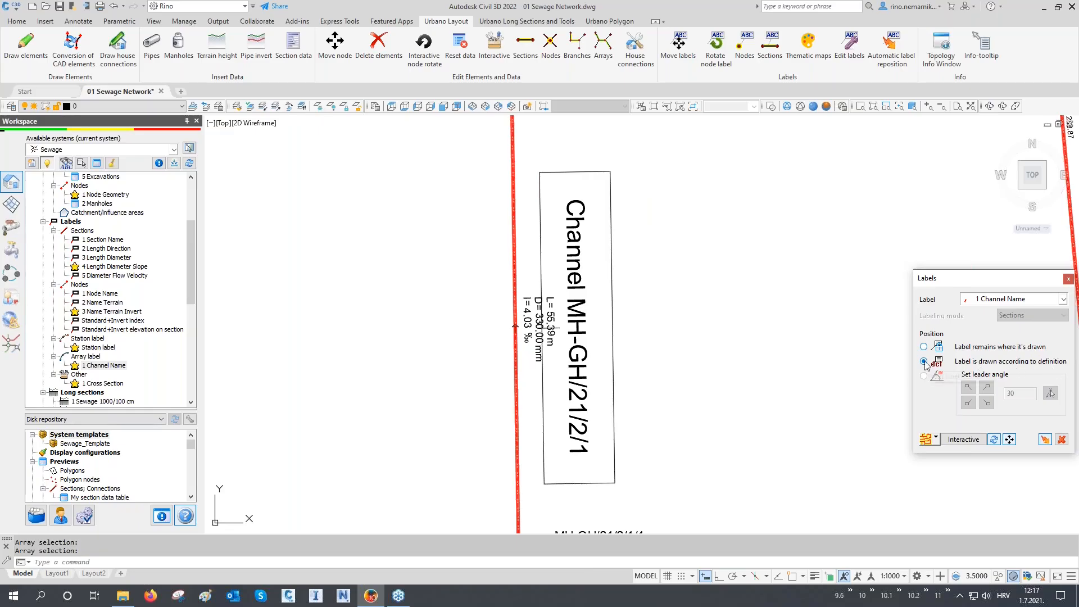
left_click(926, 440)
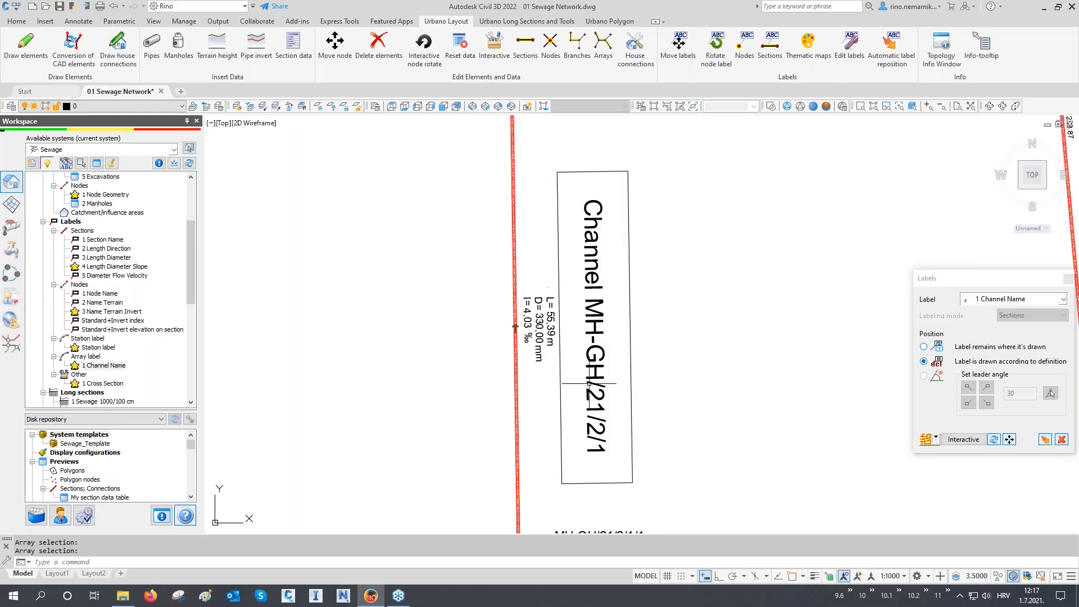
- Check the redrawn channel labels from channel MH-GH/21/2/1 to the main array section between MH-GH/22 and MH-GH/23
scroll(641, 300, "down", 2)
scroll(640, 298, "down", 2)
middle_click_drag(636, 378, 597, 313)
scroll(646, 383, "up", 3)
mouse_move(652, 387)
middle_mouse_down()
mouse_move(391, 284)
mouse_move(314, 267)
middle_mouse_up()
scroll(547, 432, "down", 6)
scroll(547, 432, "up", 6)
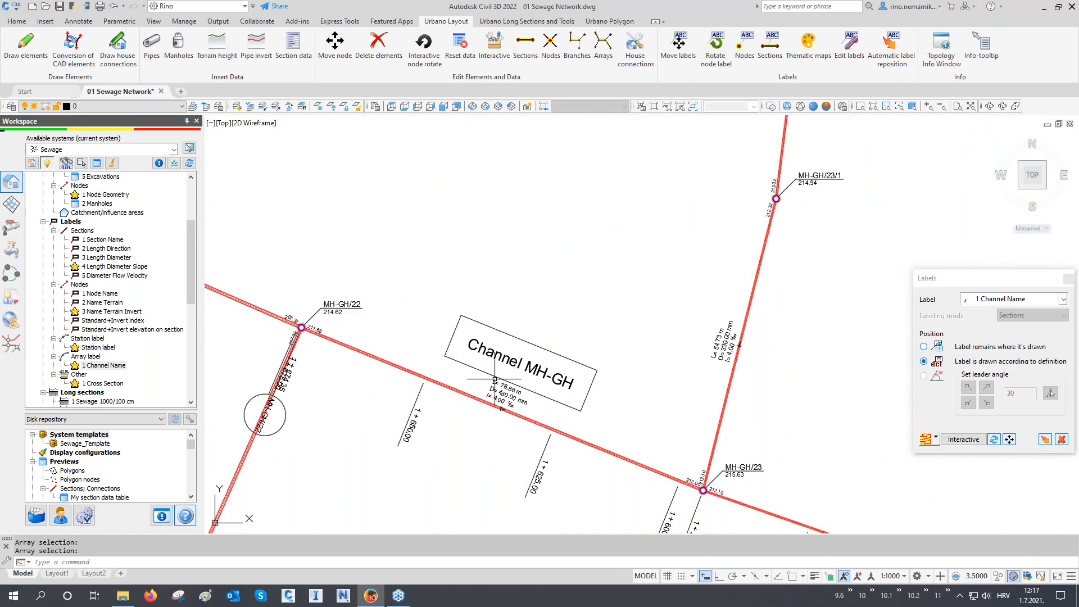
- Start interactive labelling and place an additional channel name label on the main array section just downstream of manhole MH-GH/19
left_click(964, 440)
scroll(648, 404, "down", 4)
middle_click_drag(419, 315, 791, 420)
scroll(617, 349, "up", 4)
left_click(461, 269)
- Place two more channel name labels above the main array on both sides of manhole MH-GH/18, and close the label dialog
scroll(522, 325, "down", 2)
scroll(506, 321, "down", 2)
scroll(675, 405, "up", 5)
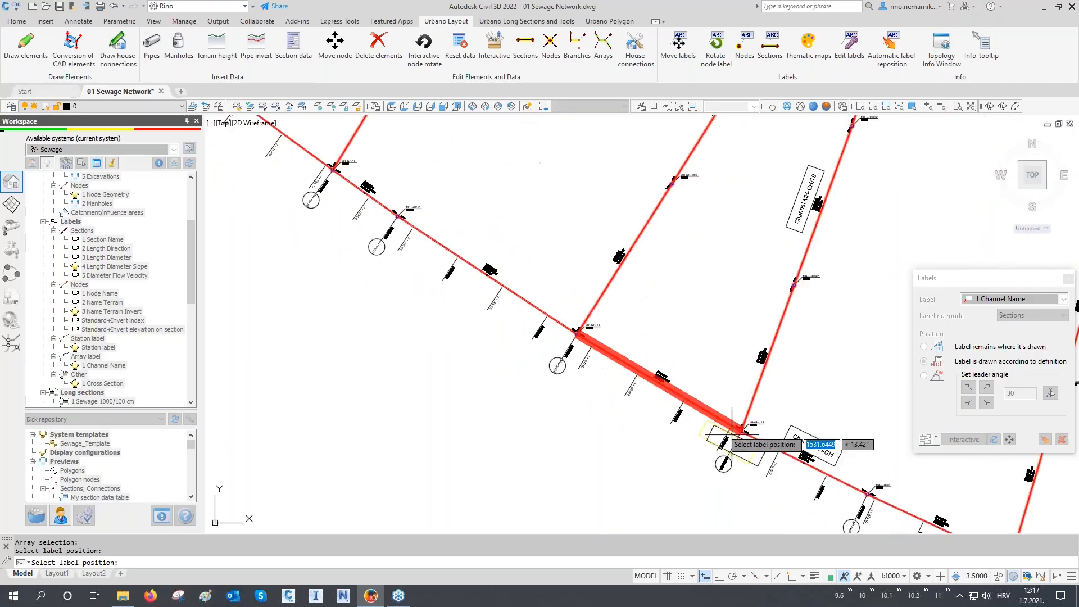
left_click(679, 379)
middle_click_drag(488, 282, 833, 471)
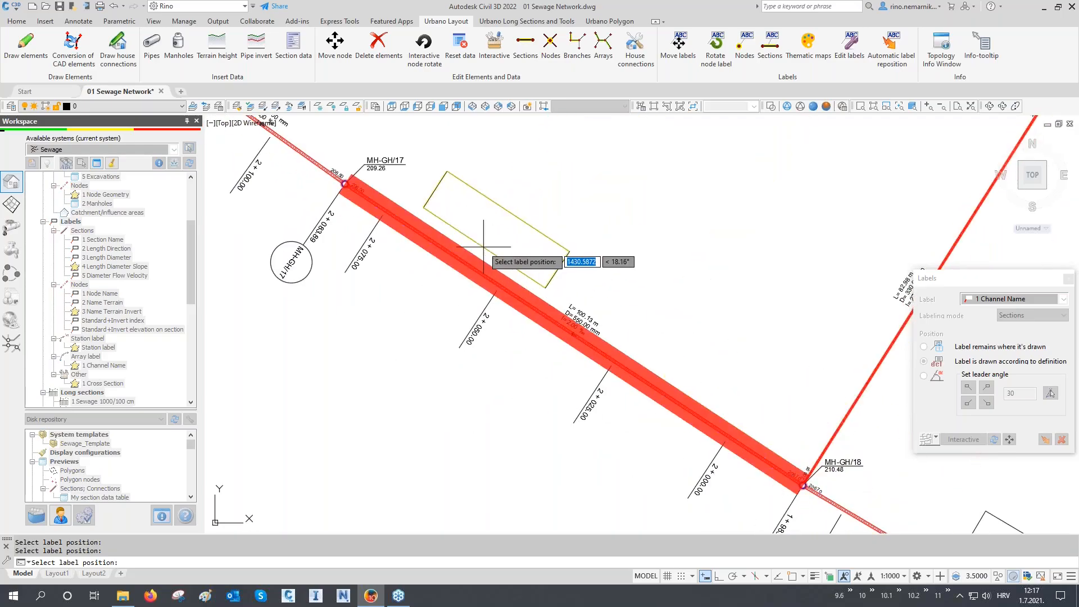
left_click(485, 243)
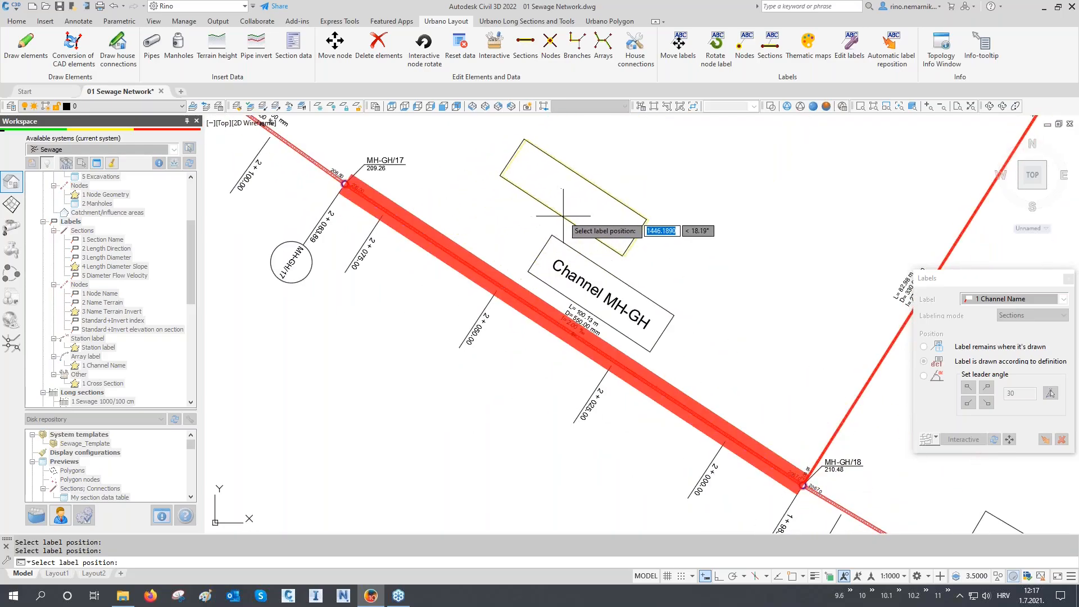
key("Escape")
scroll(693, 340, "up", 2)
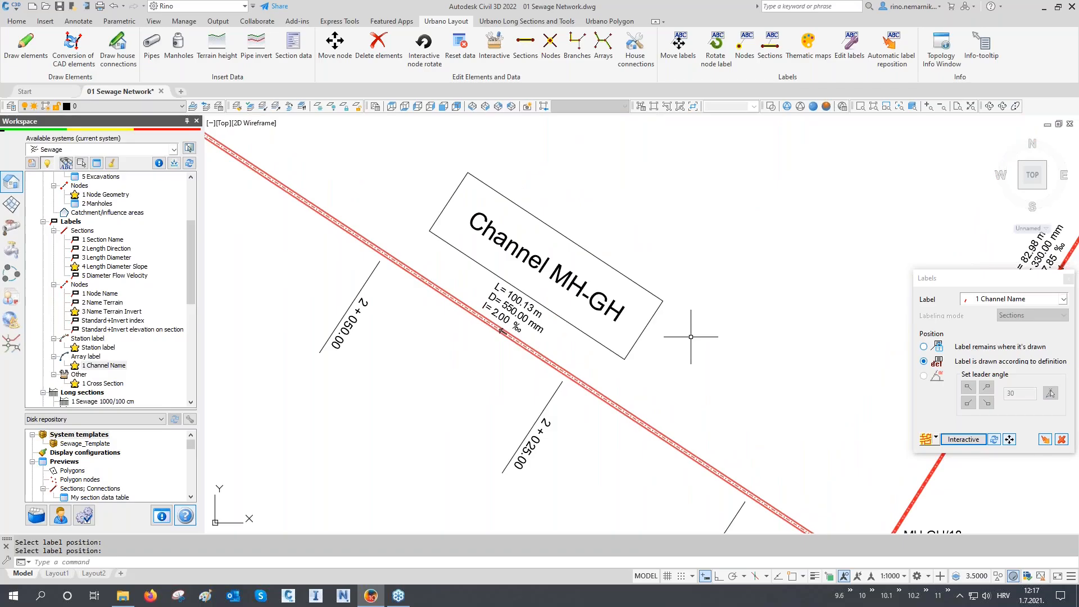
scroll(687, 336, "down", 4)
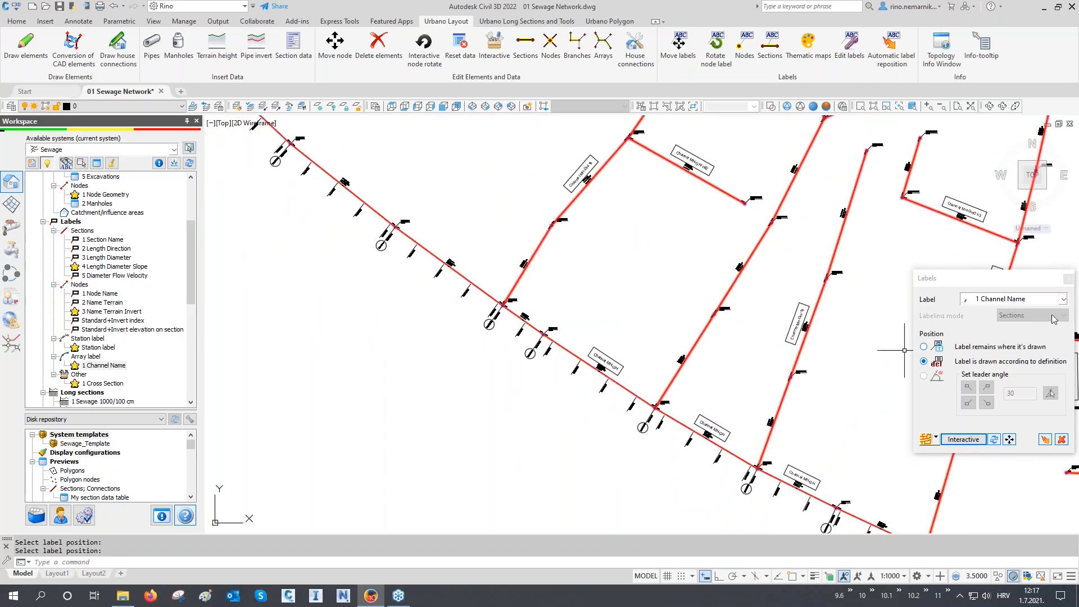
left_click(1069, 279)
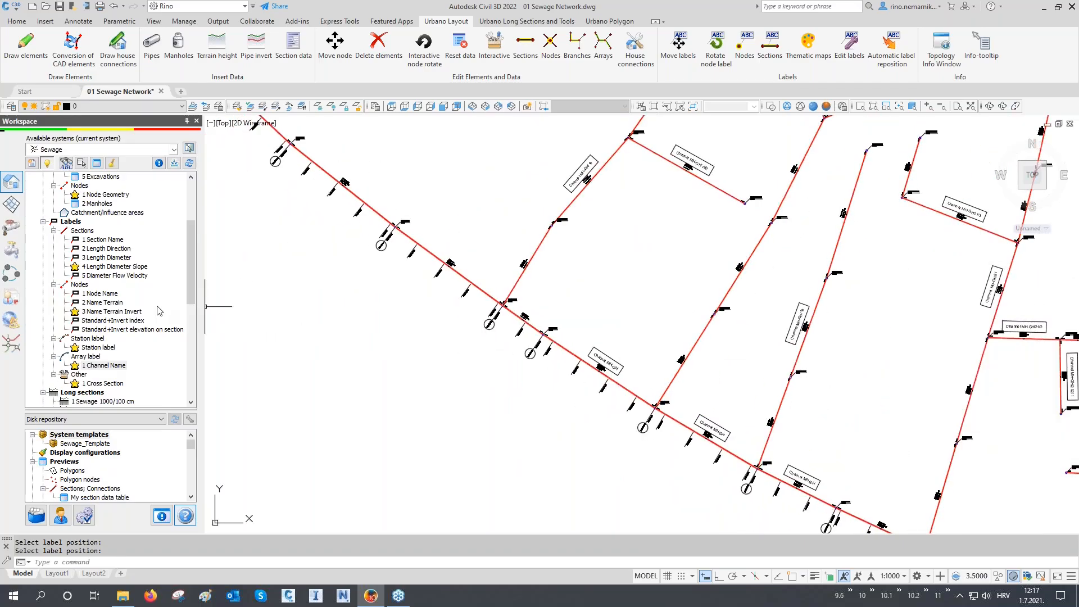
scroll(155, 313, "down", 1)
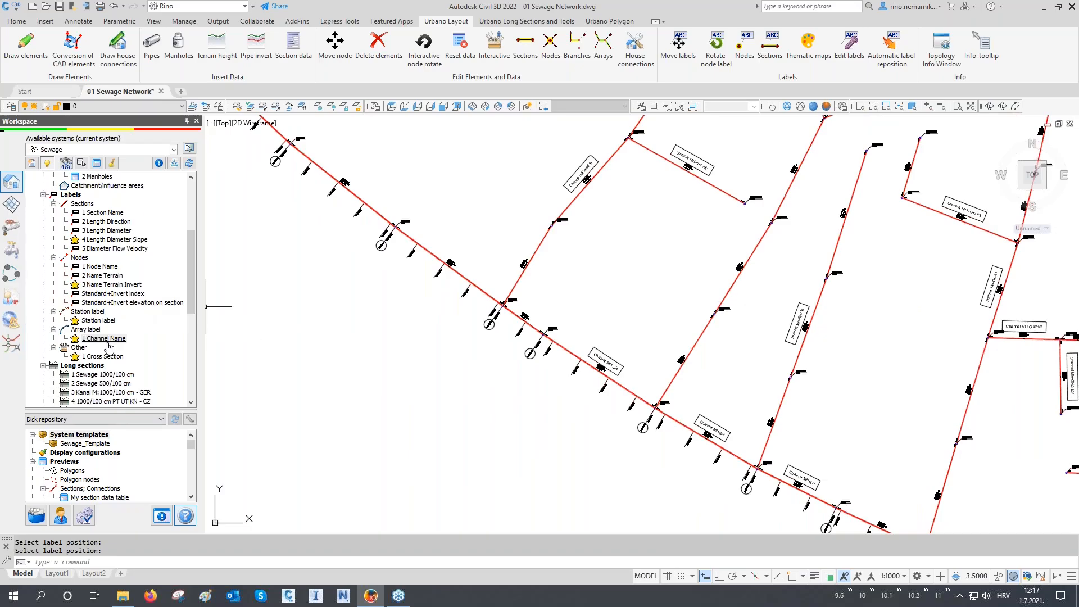
right_click(86, 349)
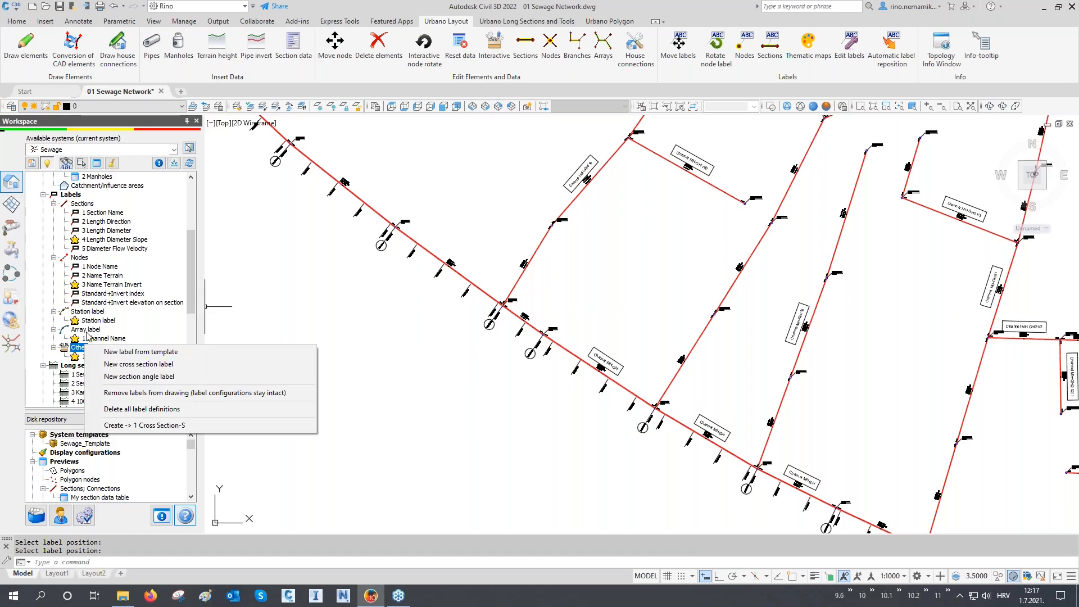
left_click(88, 335)
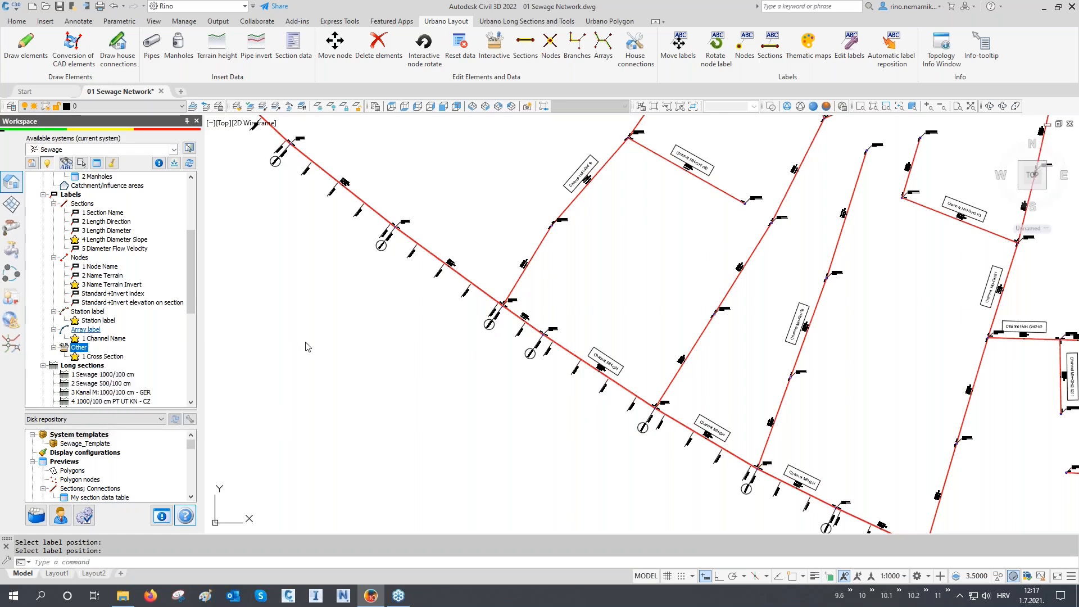
right_click(90, 330)
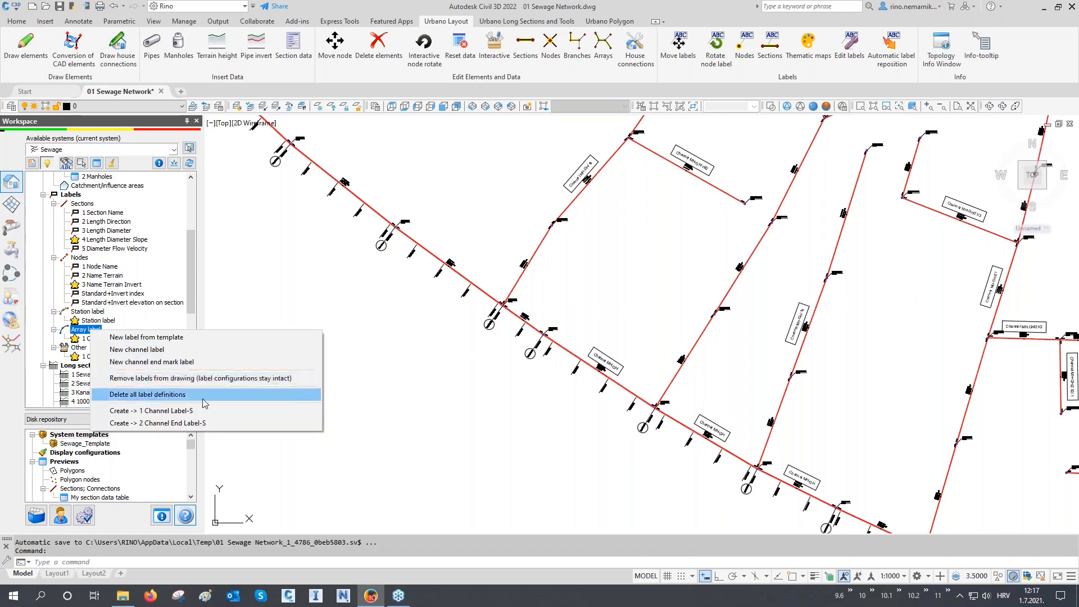
left_click(77, 252)
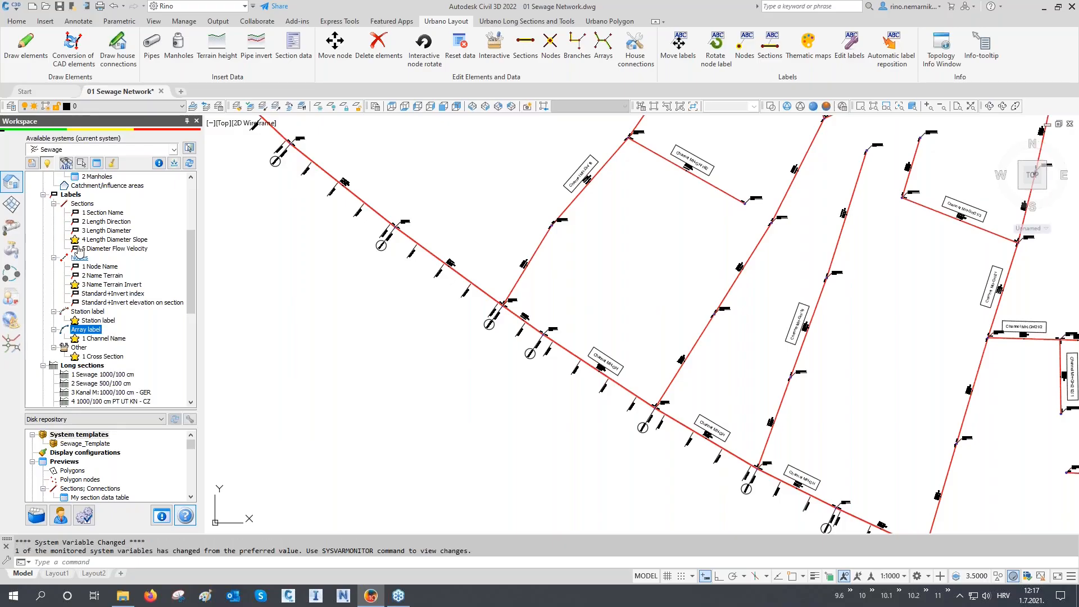
- Create the array label 2 Channel End Label-S, draw it on the network, and look over the network's arrays
right_click(89, 335)
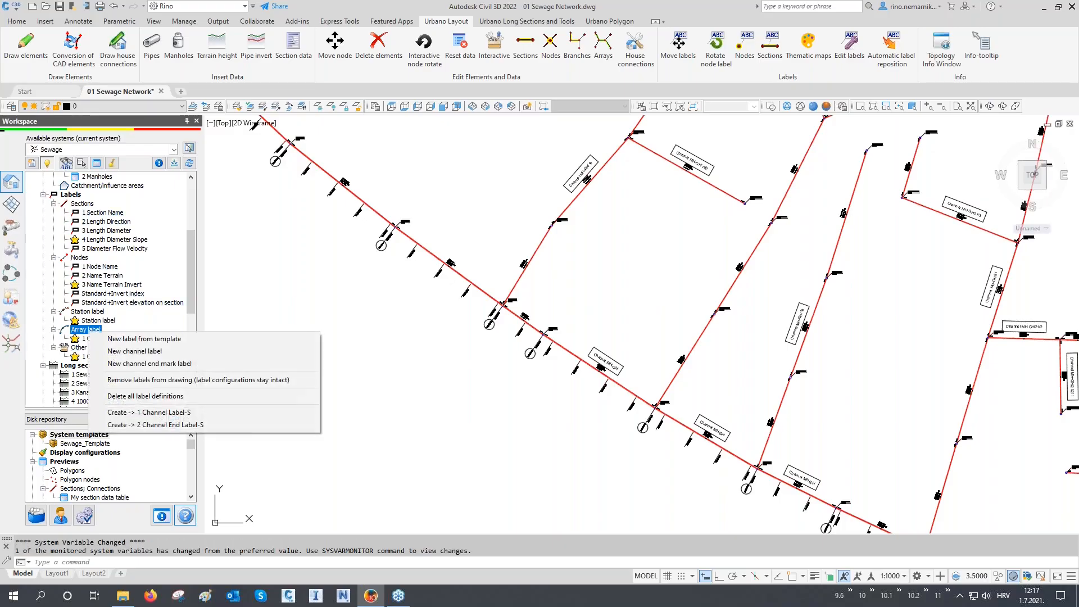
left_click(163, 425)
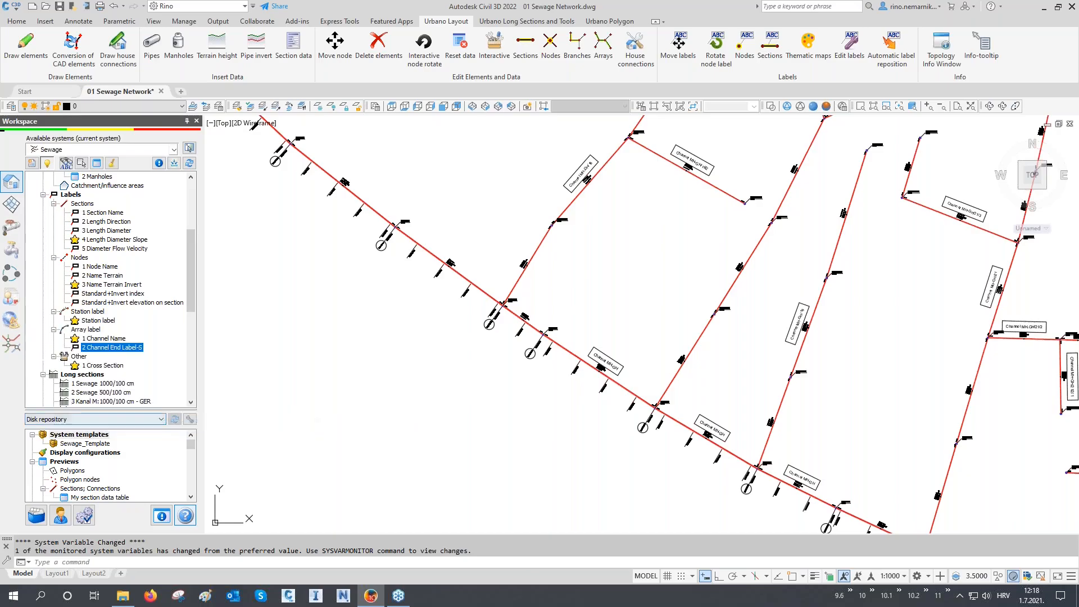
double_click(124, 350)
left_click(963, 439)
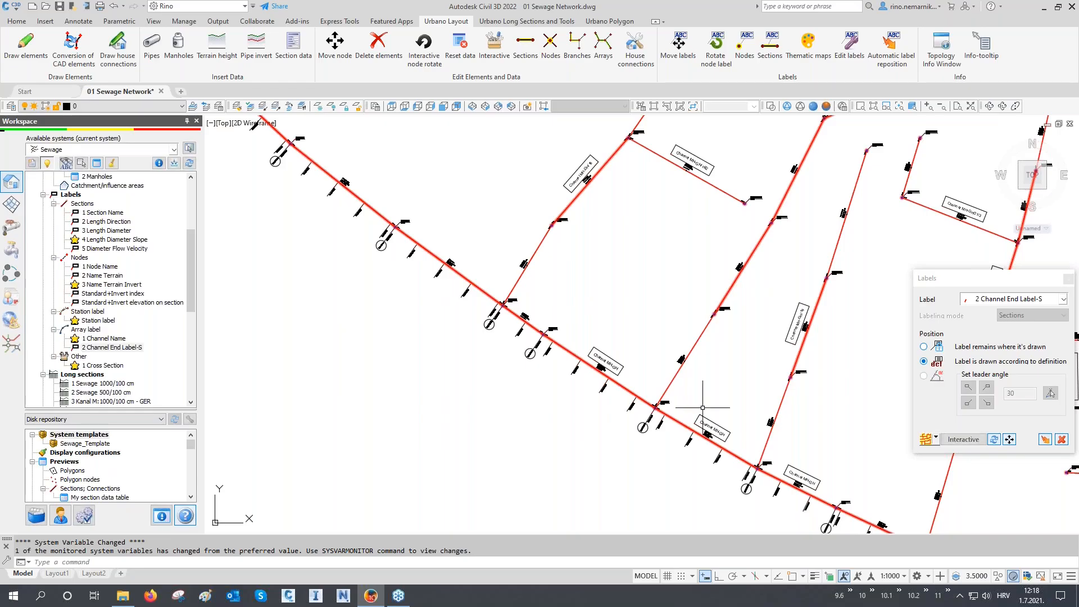
scroll(624, 432, "down", 5)
scroll(577, 262, "up", 5)
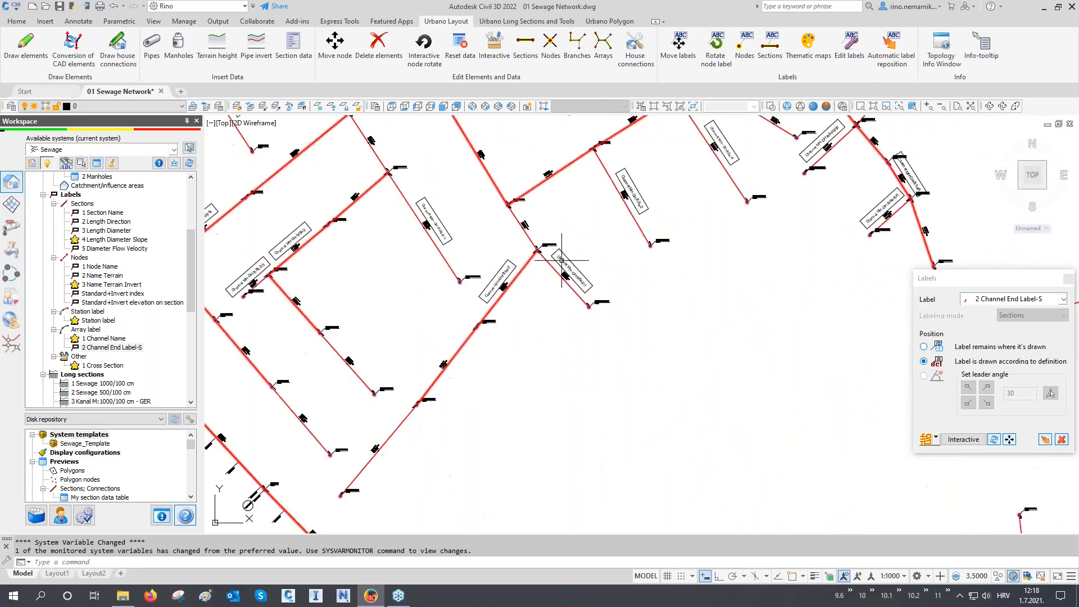
scroll(477, 303, "down", 5)
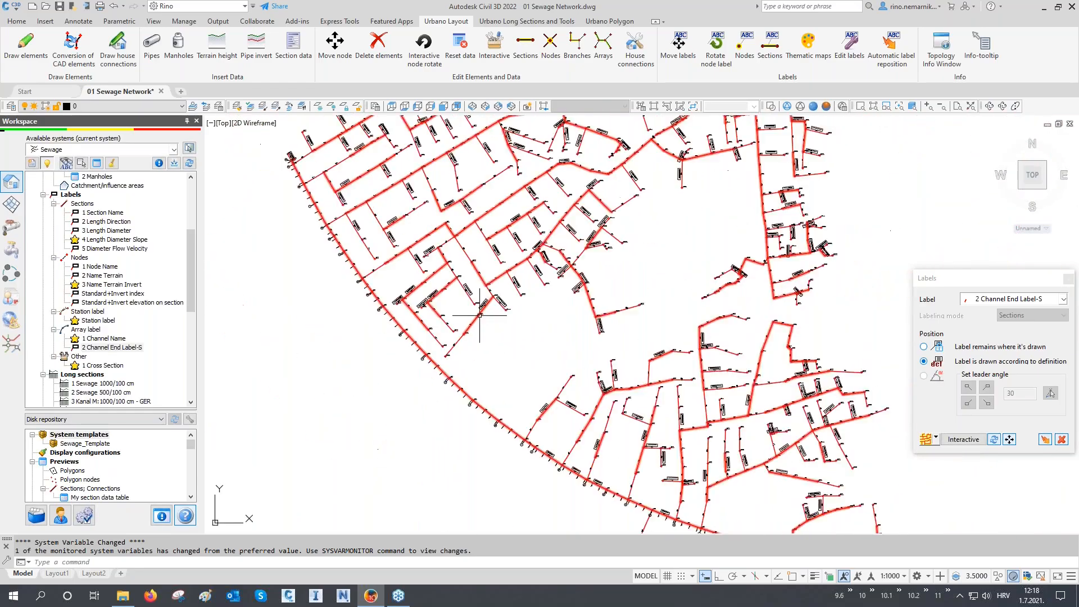
- Regenerate the drawing and check the channel end labels and channel end marks at manholes such as MH-GH/45 and MH-GH/43/2
scroll(785, 387, "up", 5)
scroll(785, 387, "up", 5)
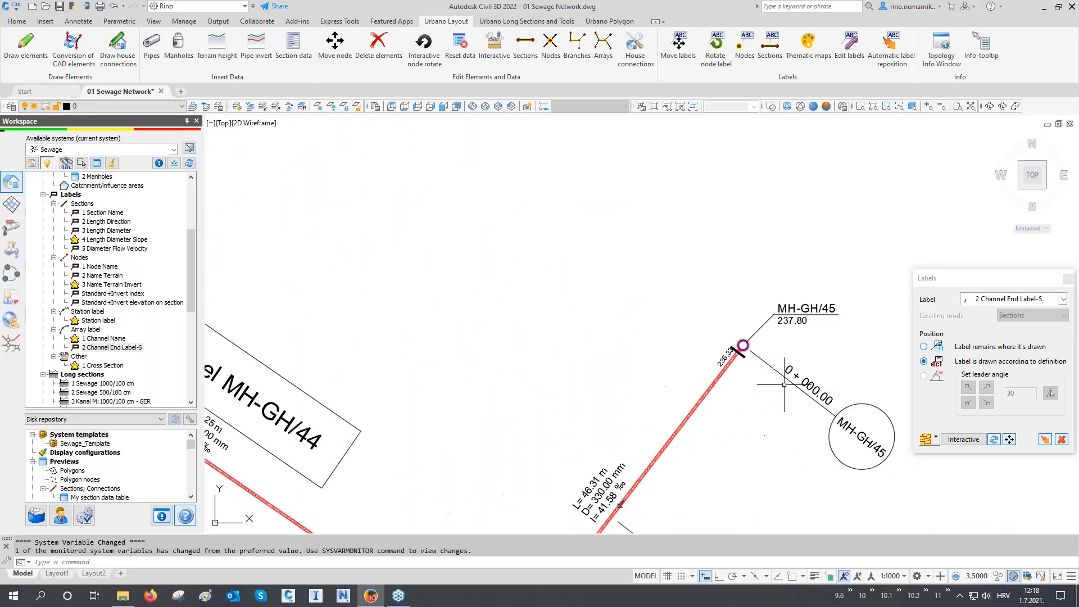
type("RE")
key("Return")
scroll(698, 344, "down", 5)
scroll(699, 344, "down", 3)
scroll(388, 252, "up", 8)
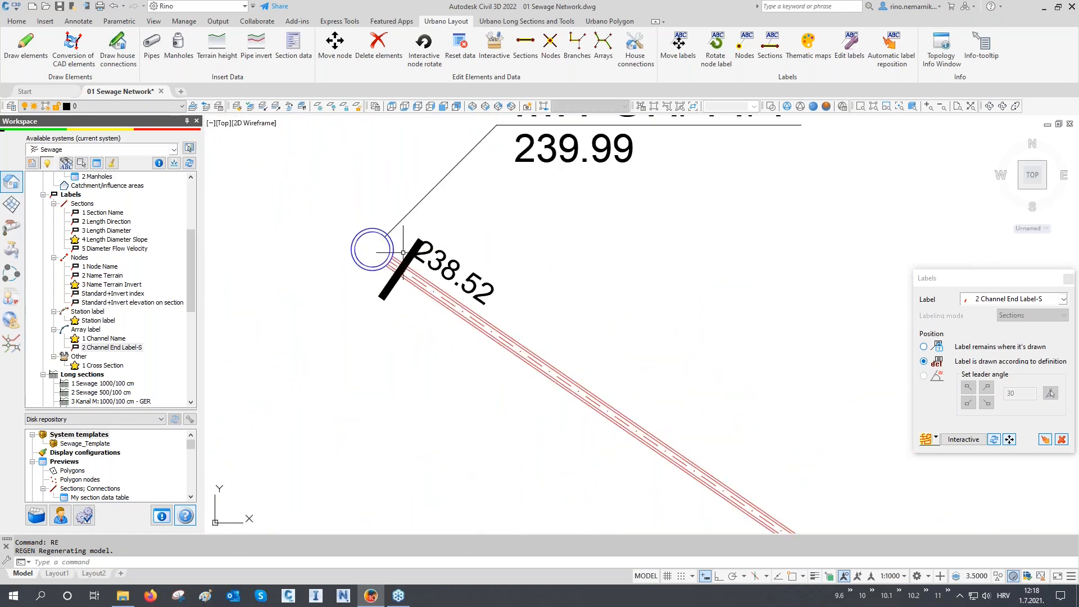
scroll(394, 250, "down", 6)
scroll(779, 506, "up", 6)
scroll(655, 169, "down", 5)
scroll(636, 357, "down", 5)
scroll(714, 362, "up", 6)
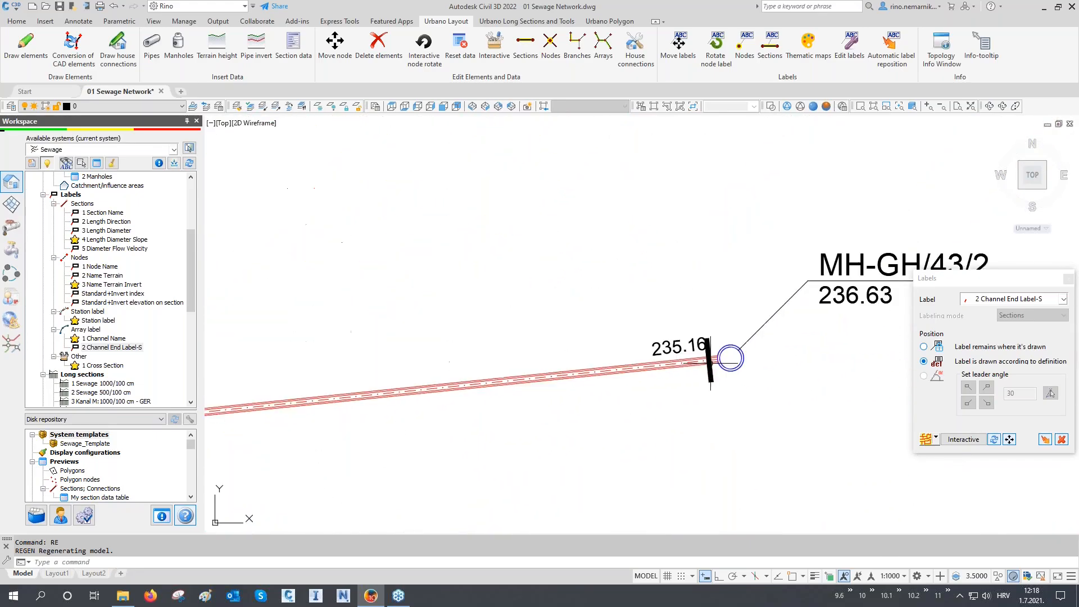
- Examine the channel end labels along the main array from MH-GH/43 to MH-GH/40 and across the whole network
scroll(730, 349, "down", 3)
scroll(730, 354, "down", 4)
middle_click_drag(450, 413, 641, 403)
scroll(349, 427, "up", 1)
middle_click_drag(331, 423, 441, 306)
scroll(441, 319, "down", 1)
scroll(441, 323, "down", 1)
mouse_move(466, 420)
middle_mouse_down()
mouse_move(504, 328)
mouse_move(693, 376)
middle_mouse_up()
scroll(517, 393, "up", 2)
scroll(650, 436, "down", 8)
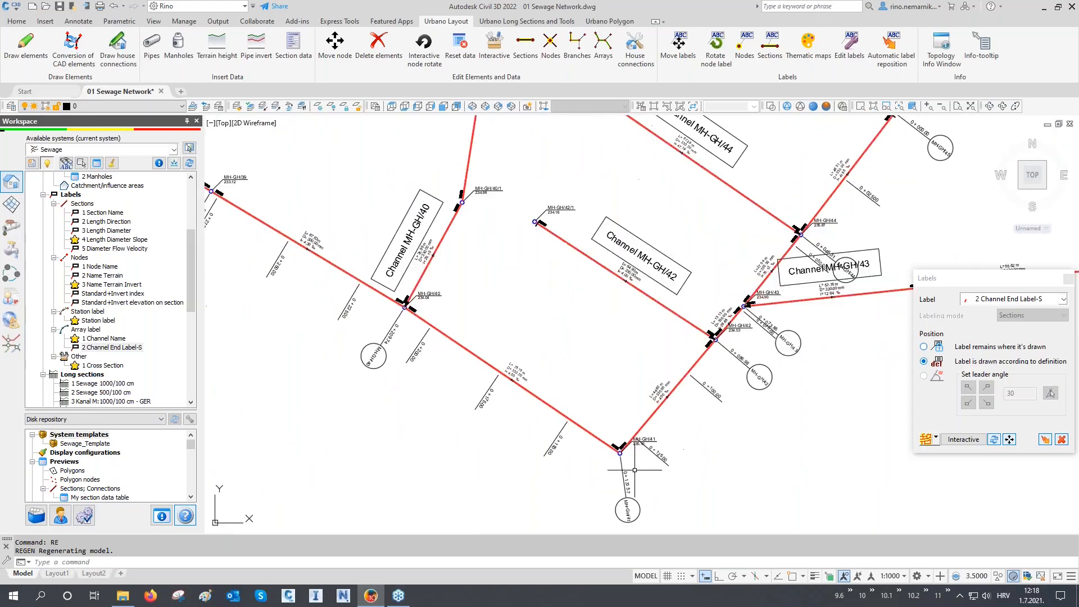
scroll(650, 436, "down", 8)
middle_click_drag(493, 399, 518, 355)
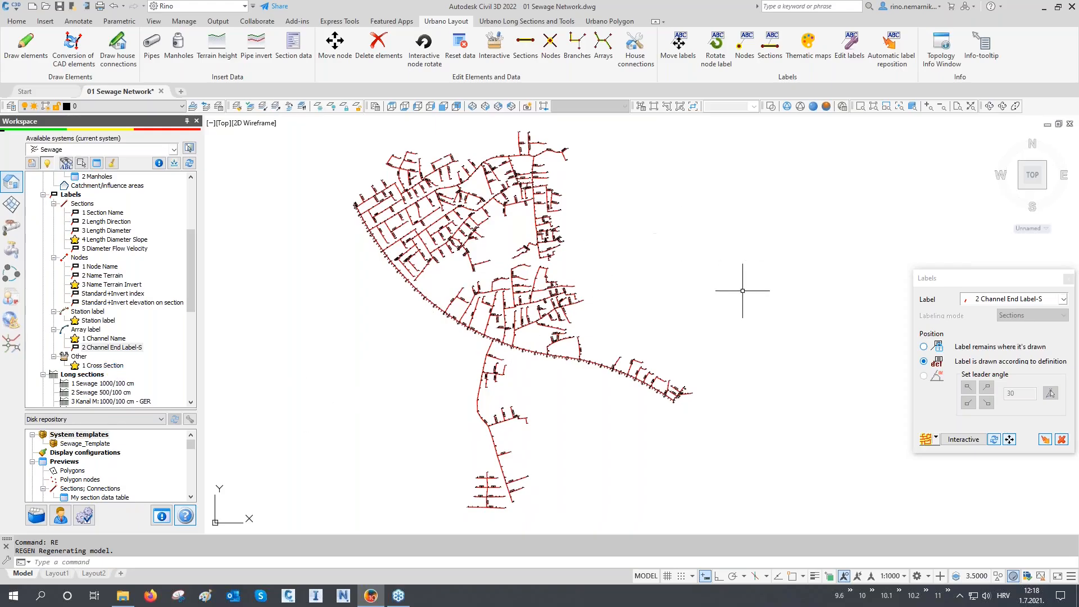
- Review the label choices for the 1 Cross Section label in the cross section drawing settings, and close the drawing and label dialogs
left_click(103, 366)
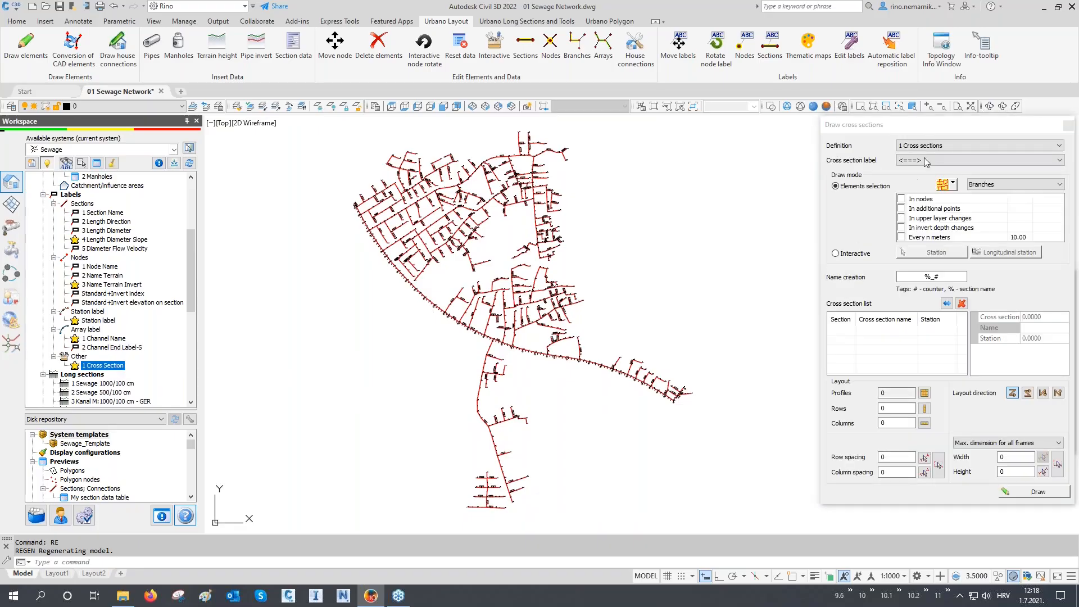
left_click(912, 161)
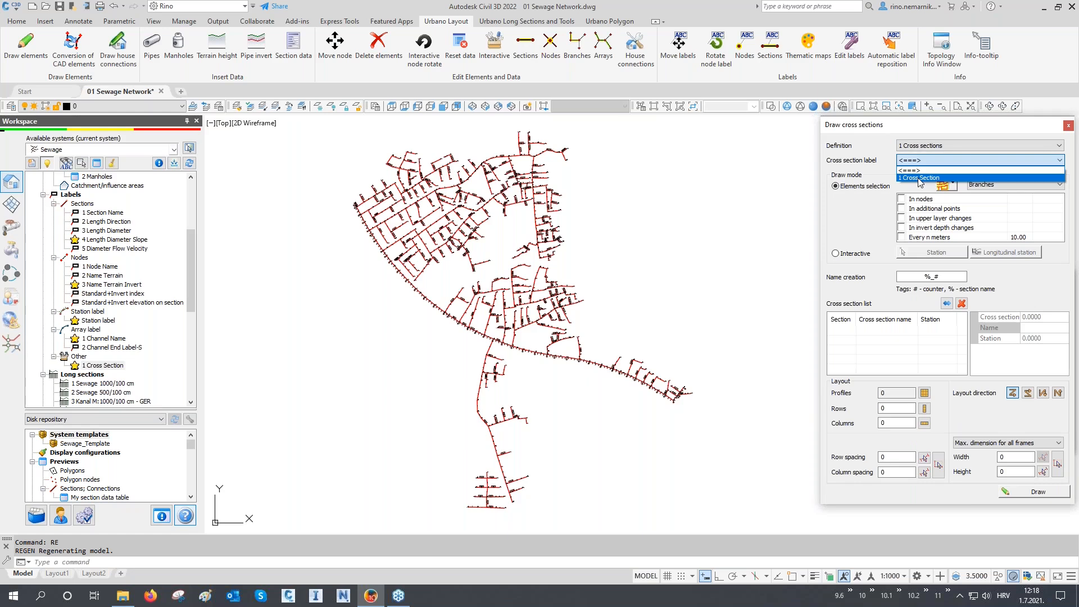
left_click(951, 149)
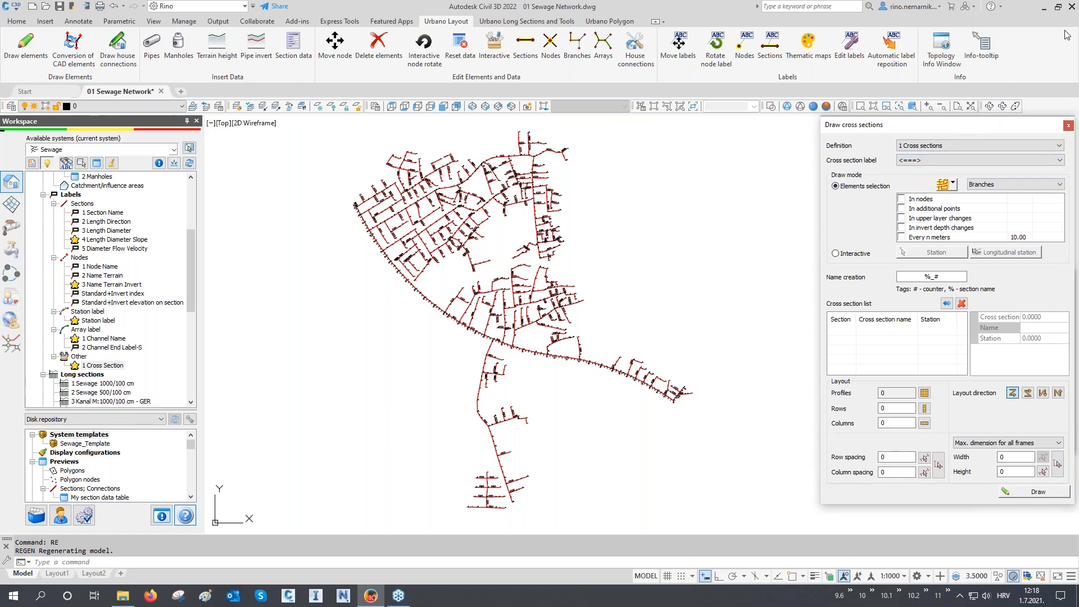
left_click(1068, 127)
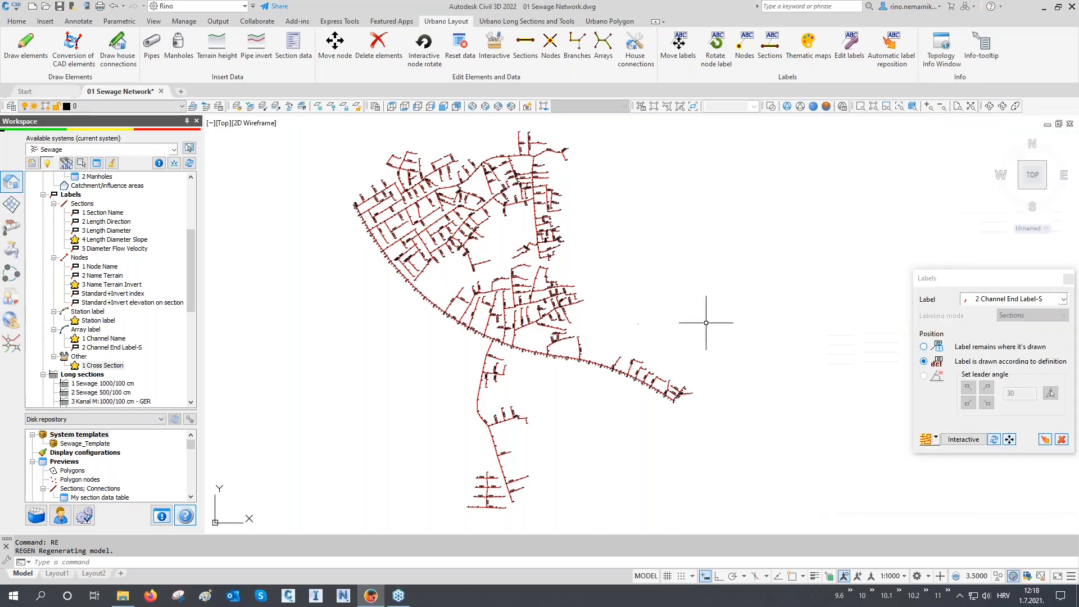
left_click_drag(1013, 284, 1014, 342)
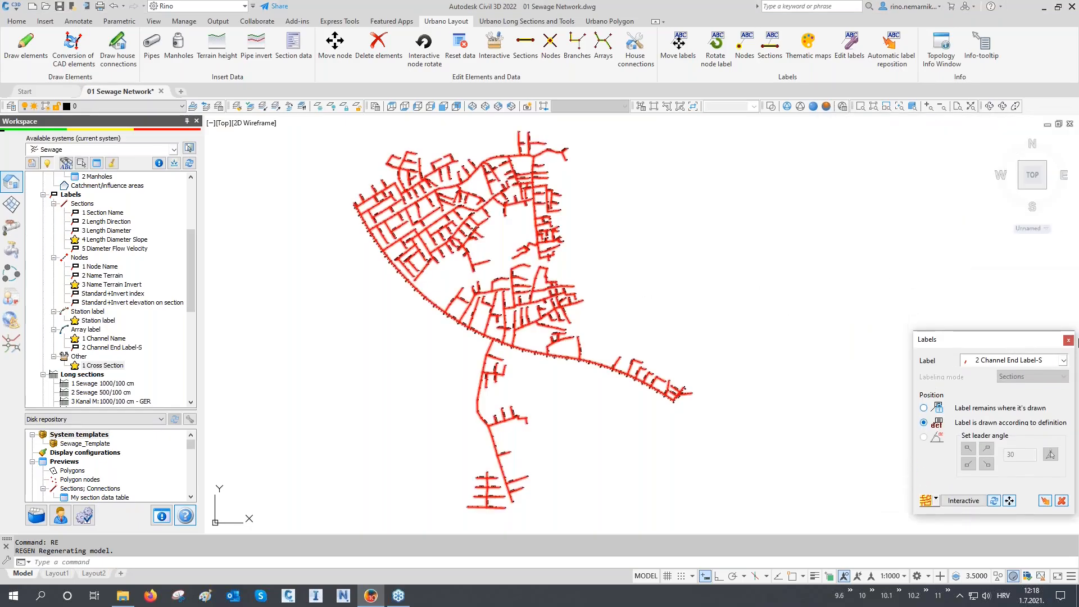
left_click(1069, 341)
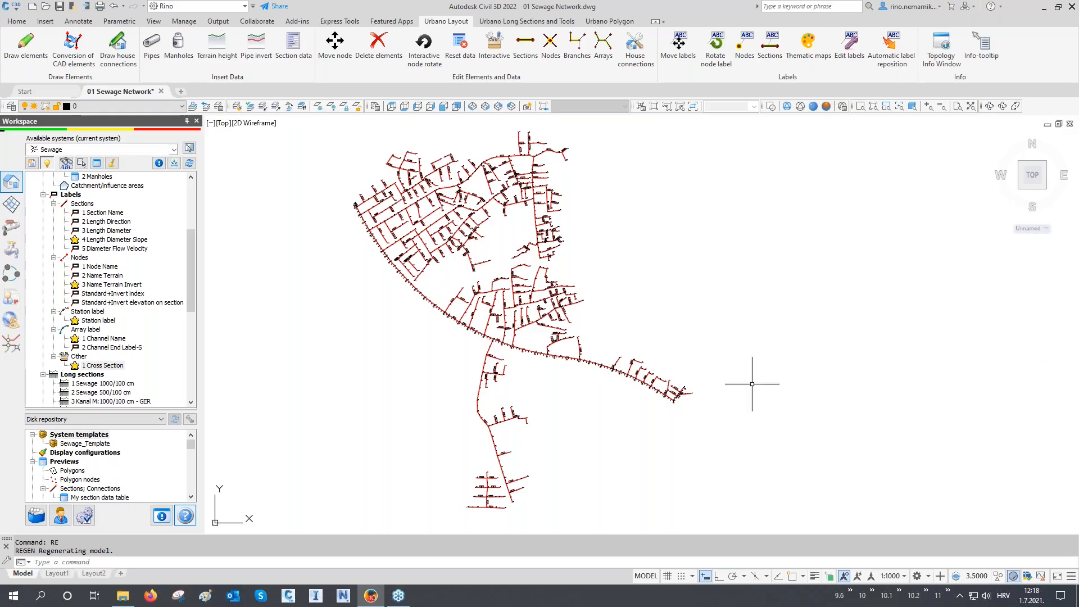
- Start drawing longitudinal sections with the 1 Sewage 1000/100 cm definition and select the arrays MH-GH, MH-GH/5 and MH-GH/22
scroll(101, 328, "down", 2)
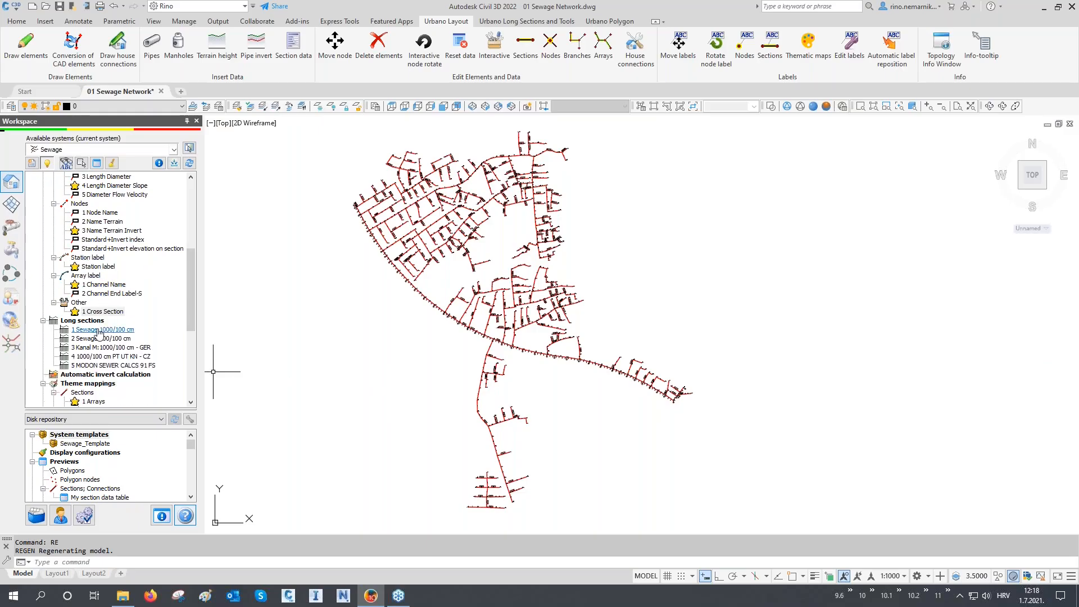
double_click(99, 331)
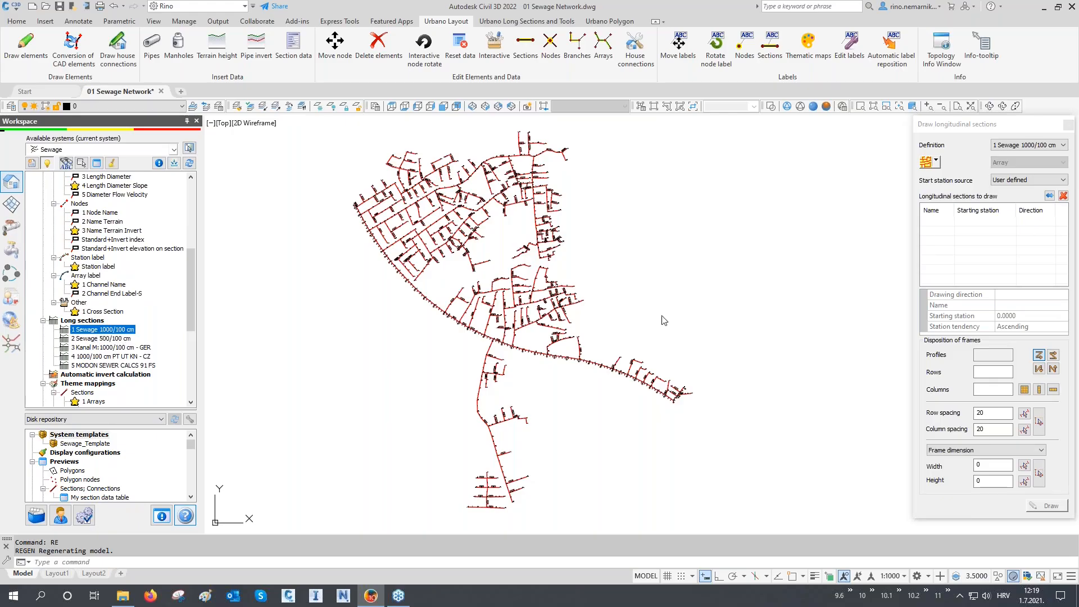
left_click(937, 163)
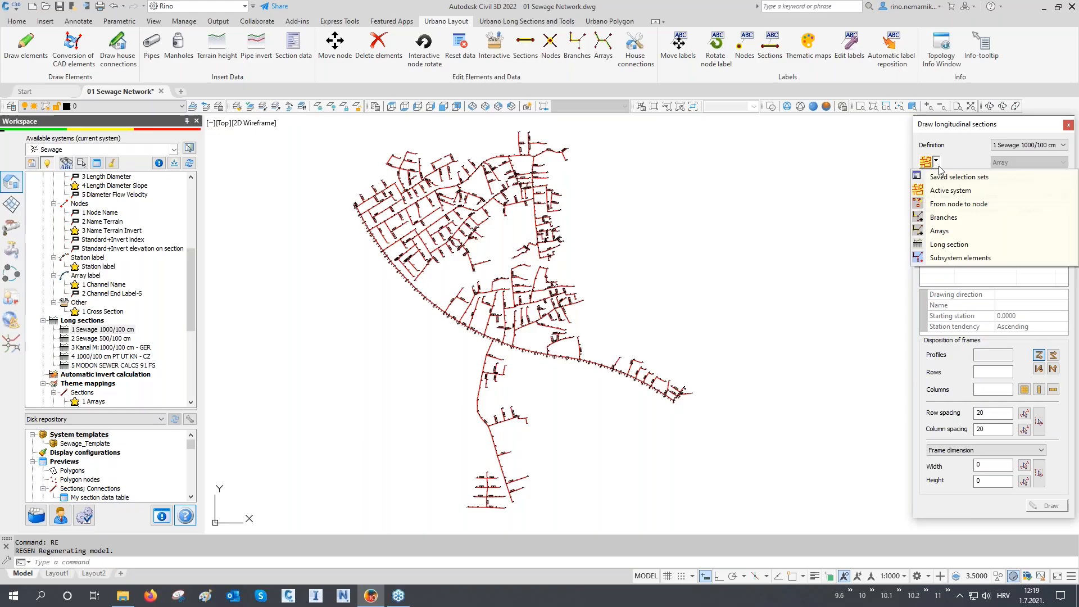
left_click(950, 234)
left_click(950, 234)
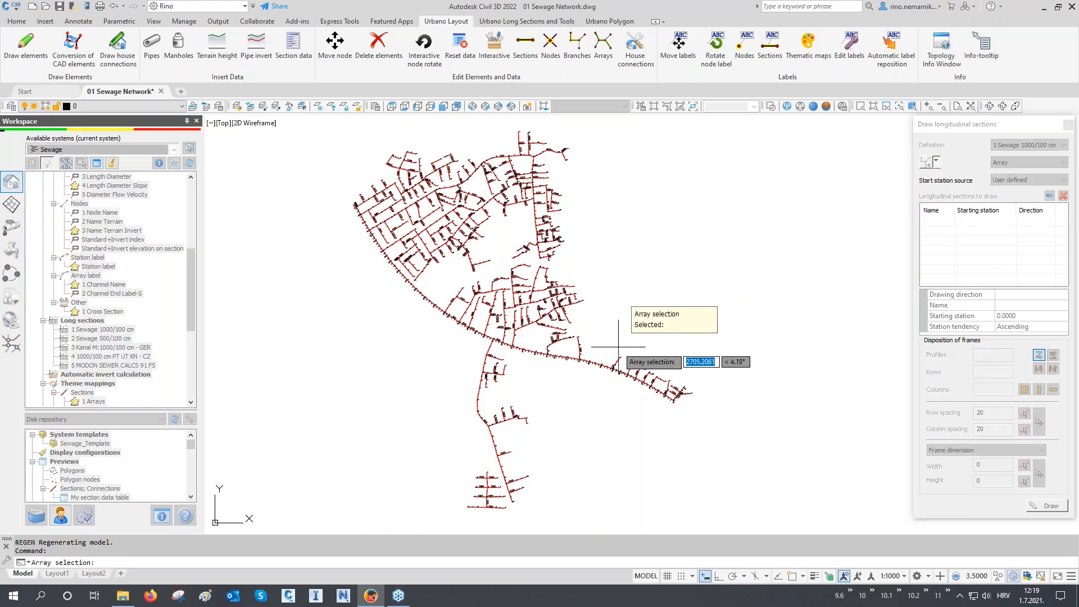
left_click(595, 362)
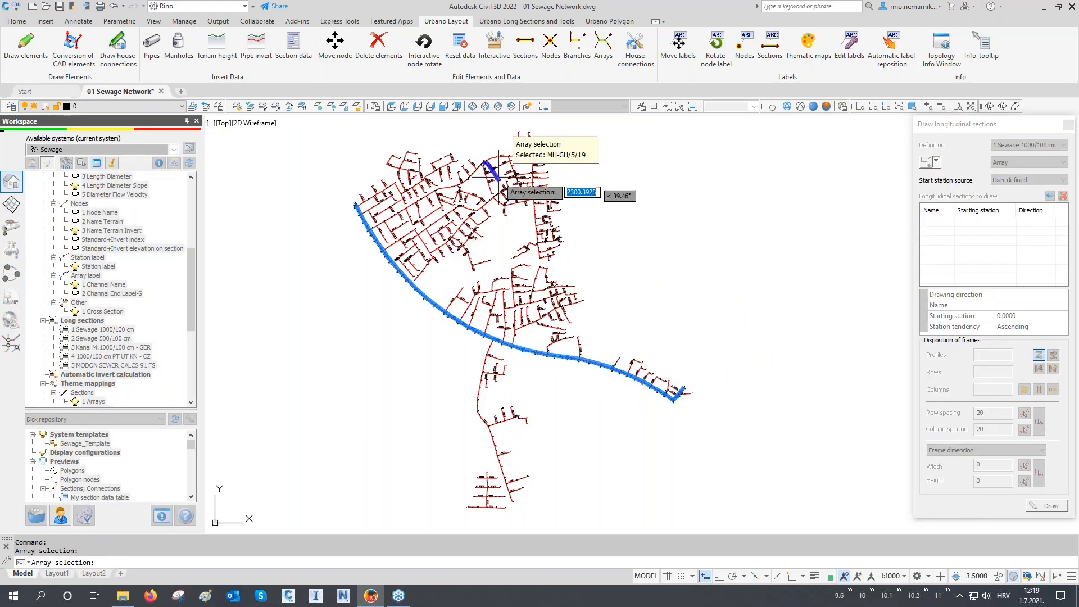
left_click(486, 164)
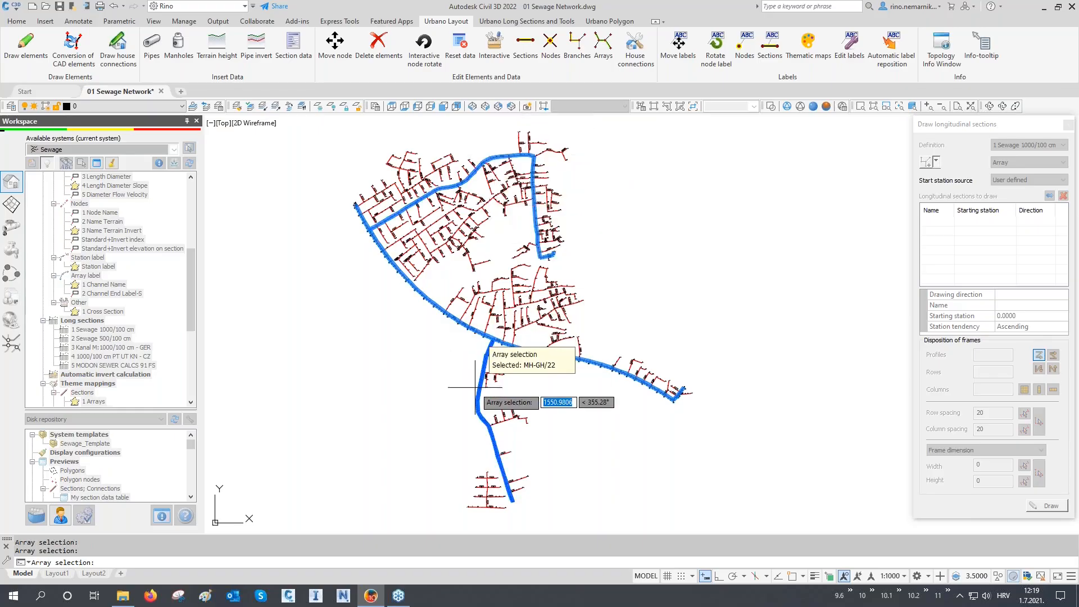
key("Return")
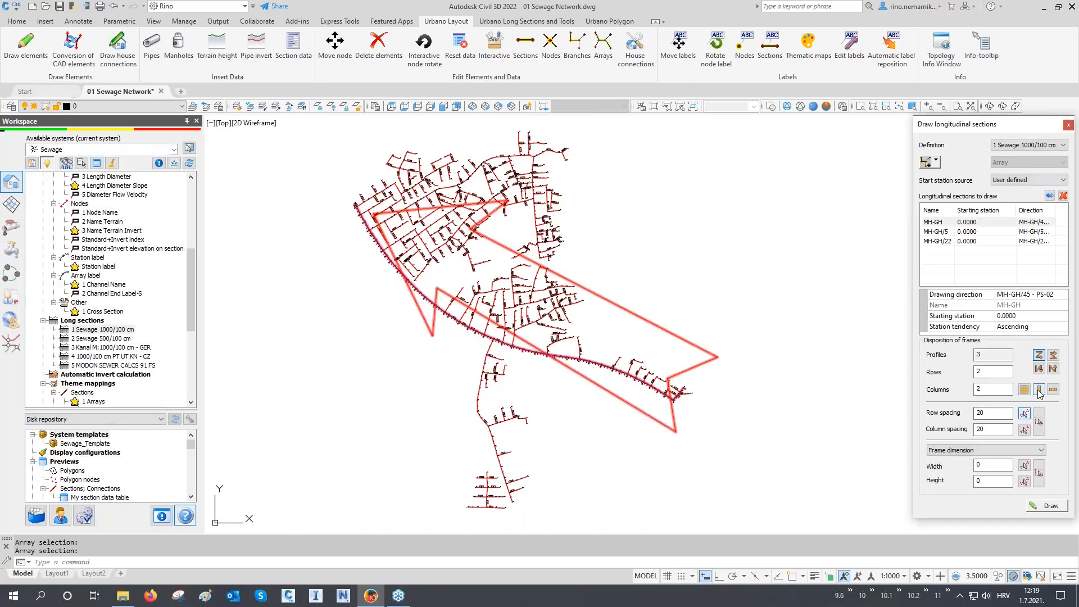
- Draw the three longitudinal sections stacked in 3 rows and 1 column beside the network, and close the drawing dialog
left_click(1046, 506)
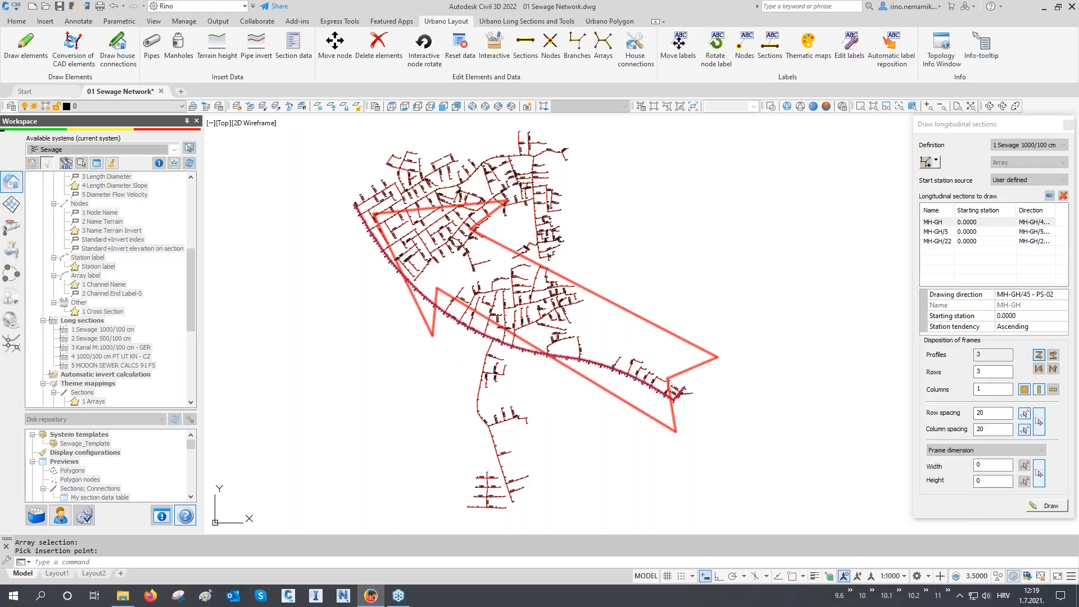
scroll(678, 259, "up", 5)
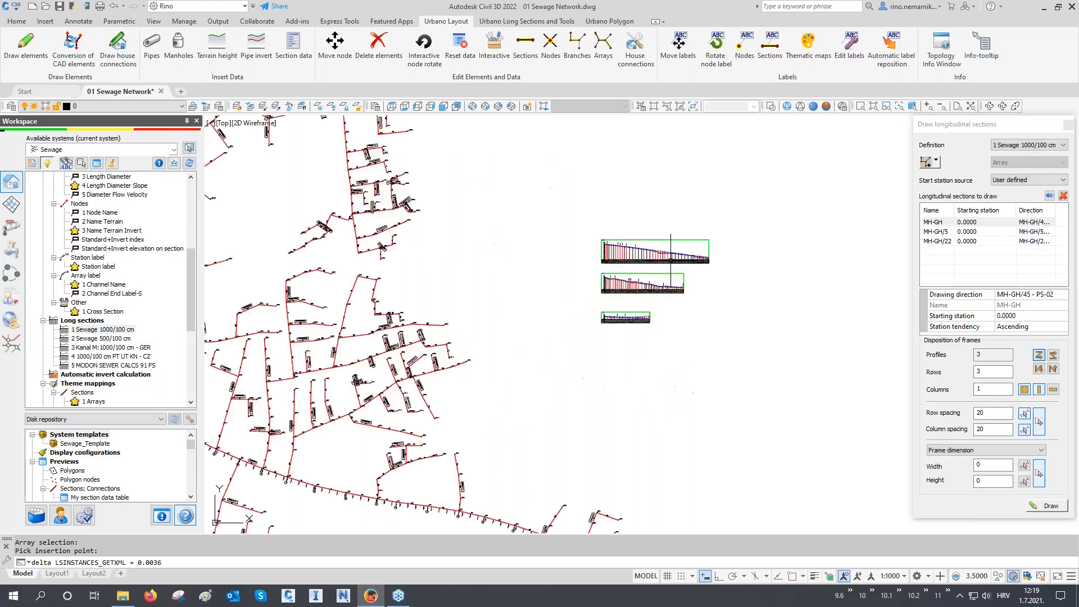
left_click(1069, 126)
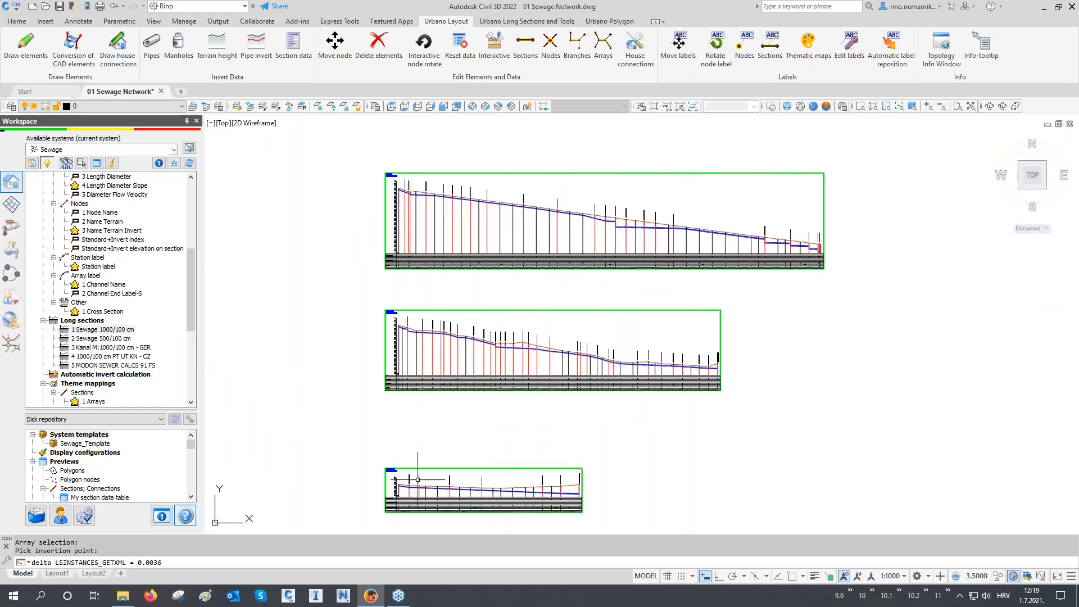
- Open the 1 Sewage 1000/100 cm profile definition for editing and expand its basic longitudinal section components
right_click(84, 329)
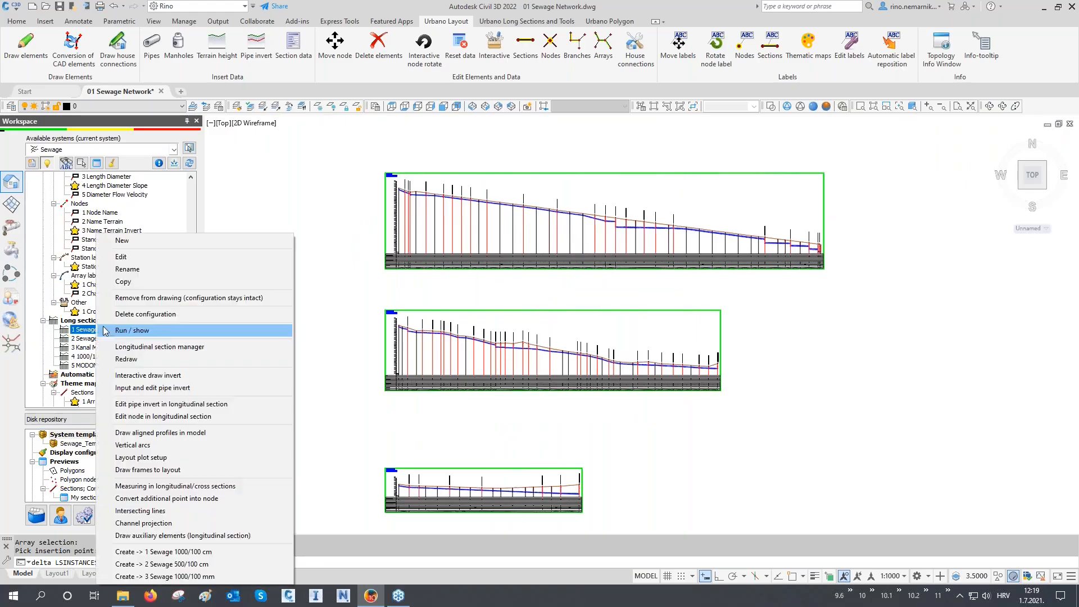
left_click(140, 257)
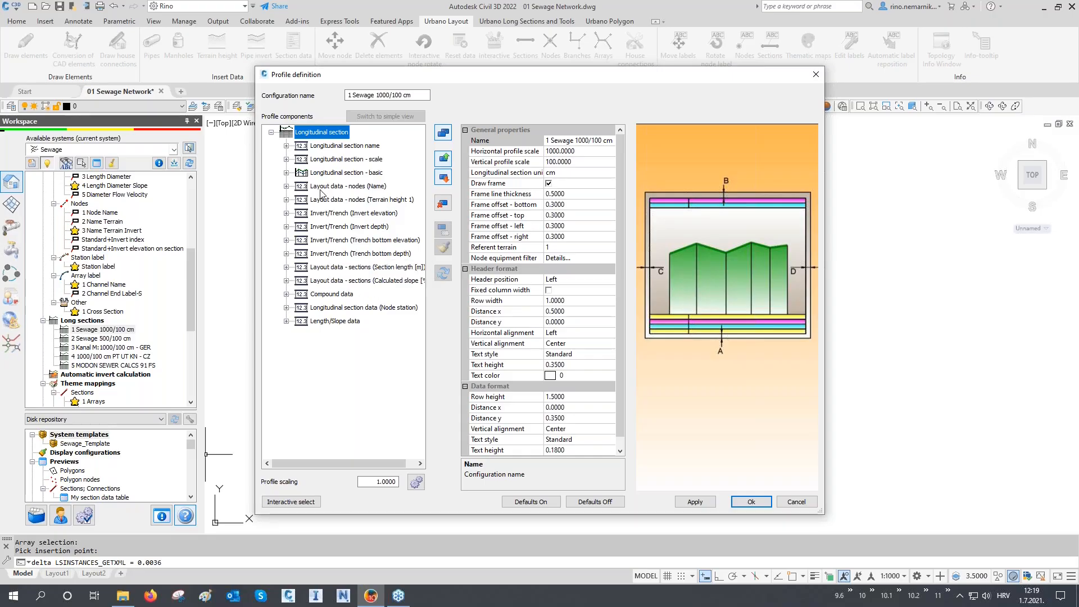
left_click(286, 172)
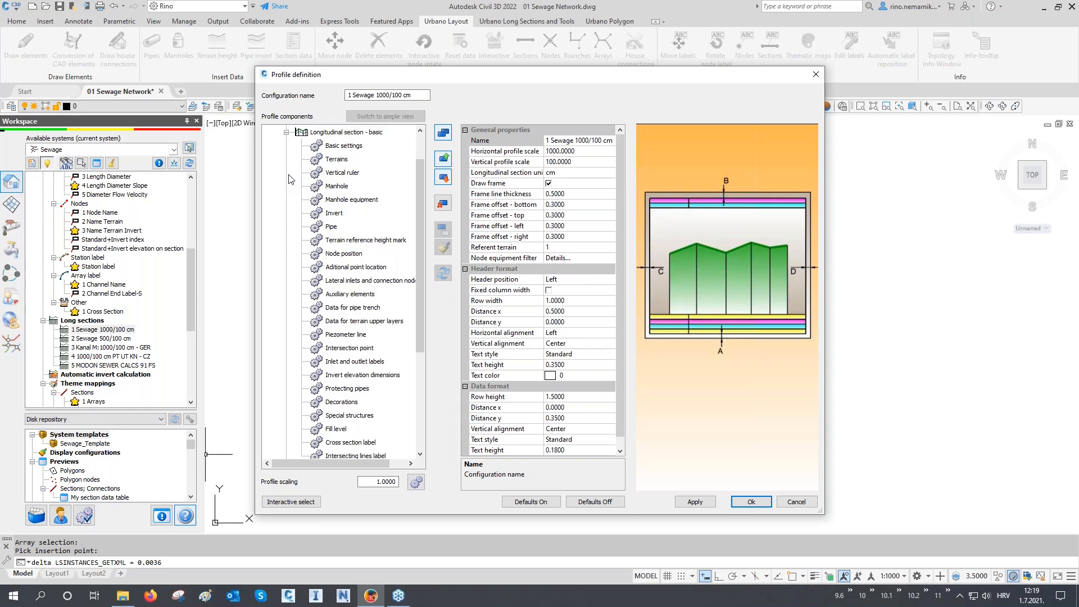
- Interactively select a manhole in the MH-GH/5 profile to examine its Manhole settings in the definition, and close the definition without changes
left_click(292, 502)
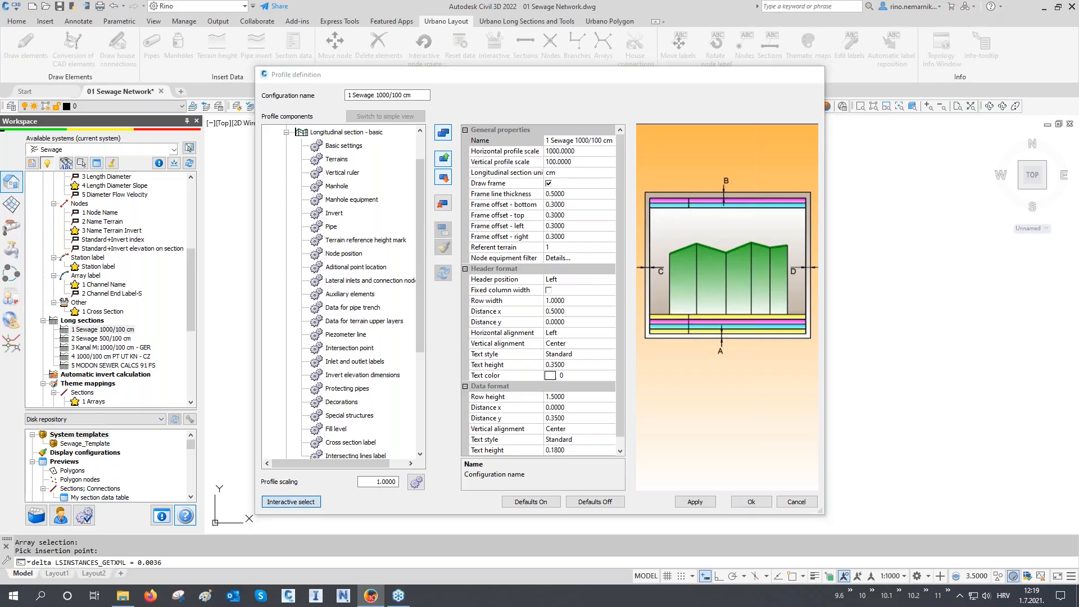
scroll(431, 334, "up", 3)
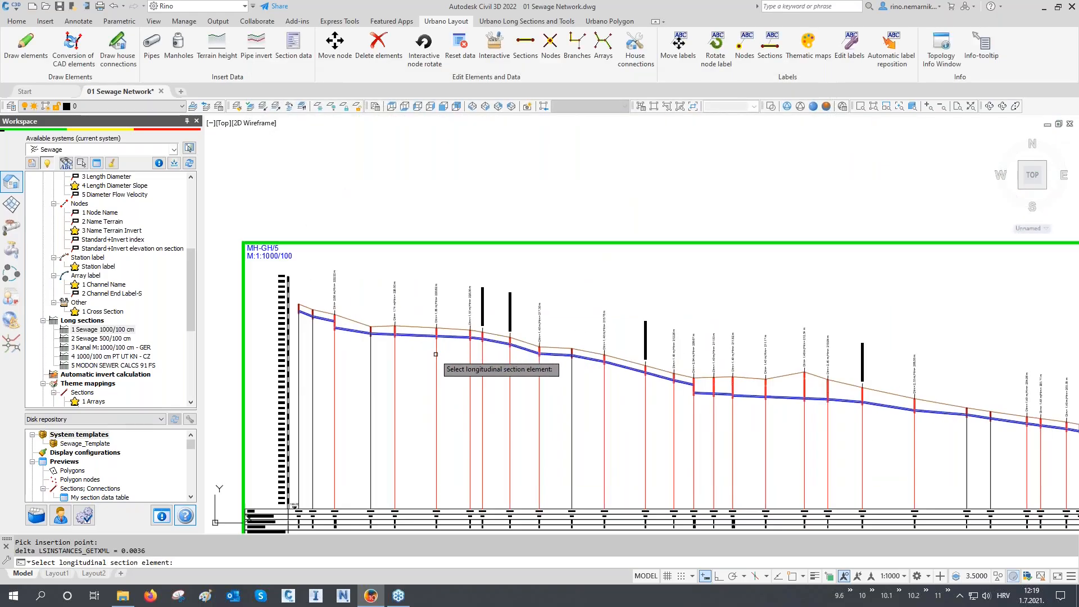
scroll(409, 334, "up", 3)
scroll(408, 335, "up", 4)
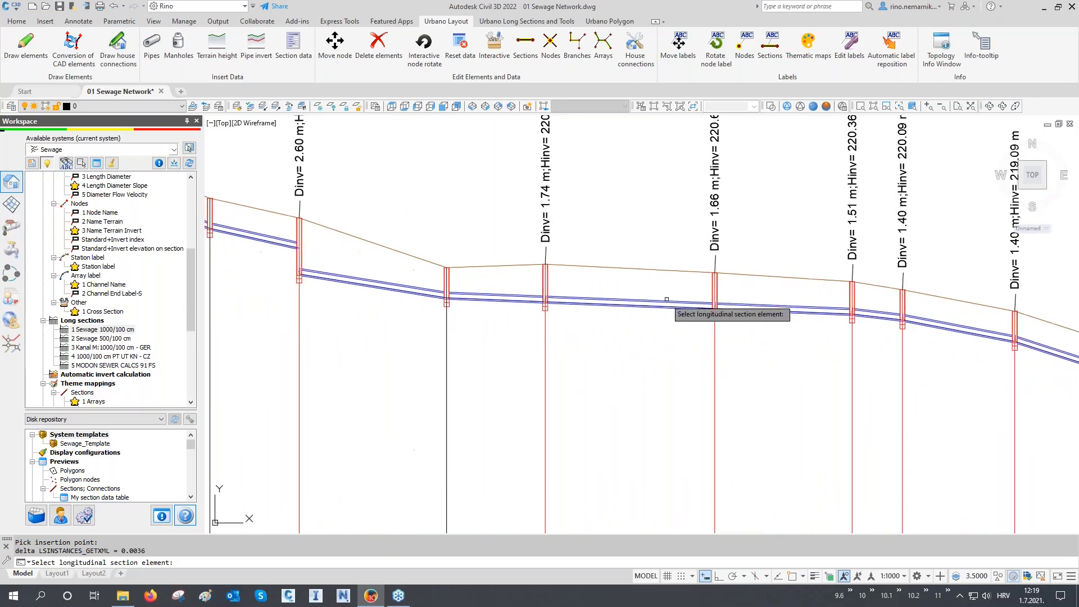
left_click(711, 289)
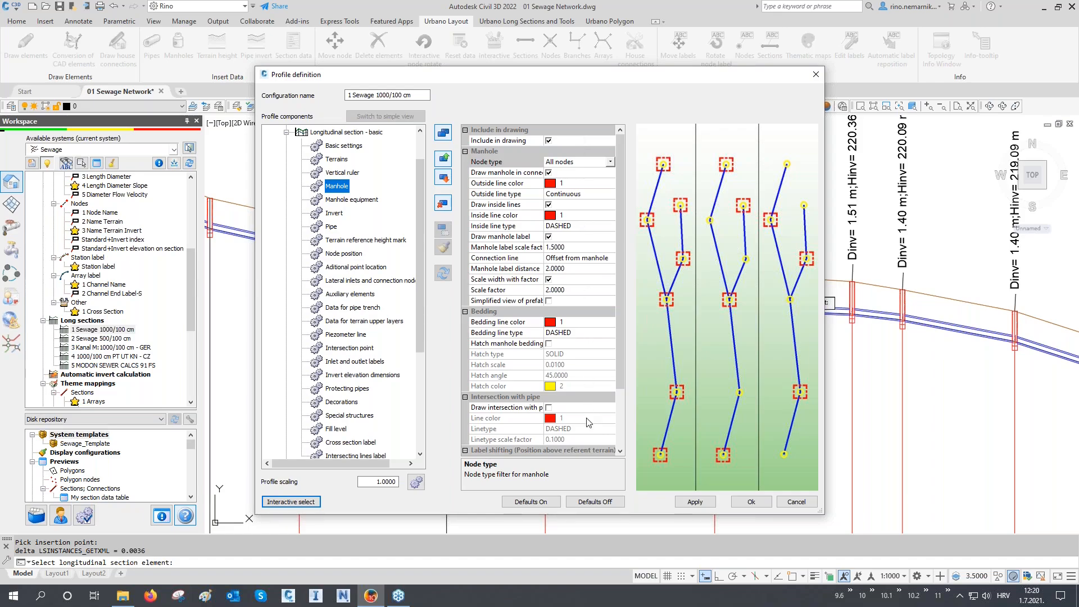
key("Escape")
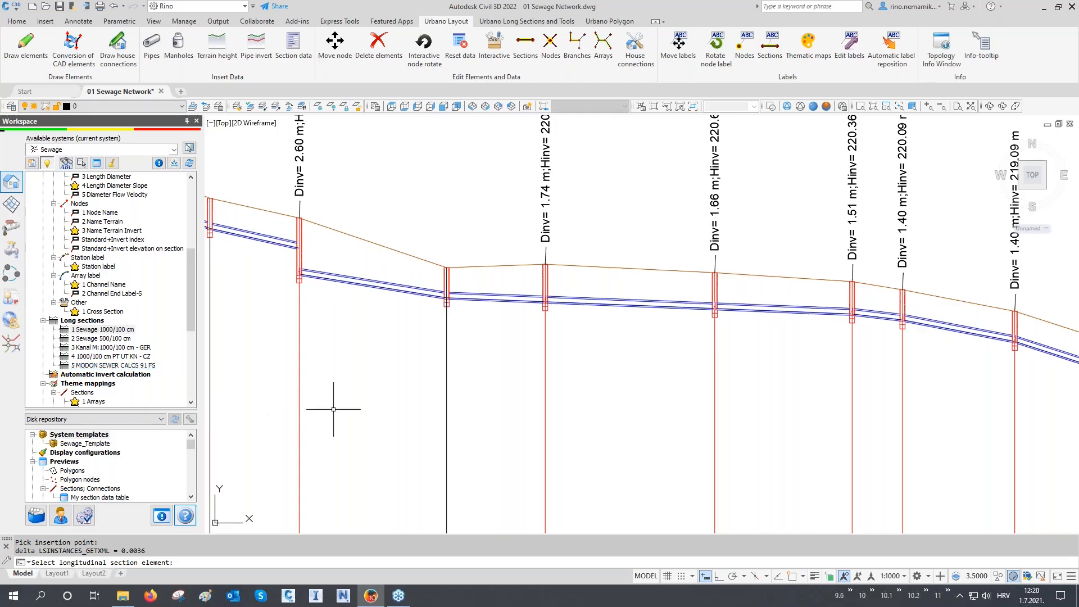
left_click(651, 302)
- Open the longitudinal section manager and move its window away from the three drawn profiles
scroll(635, 344, "down", 6)
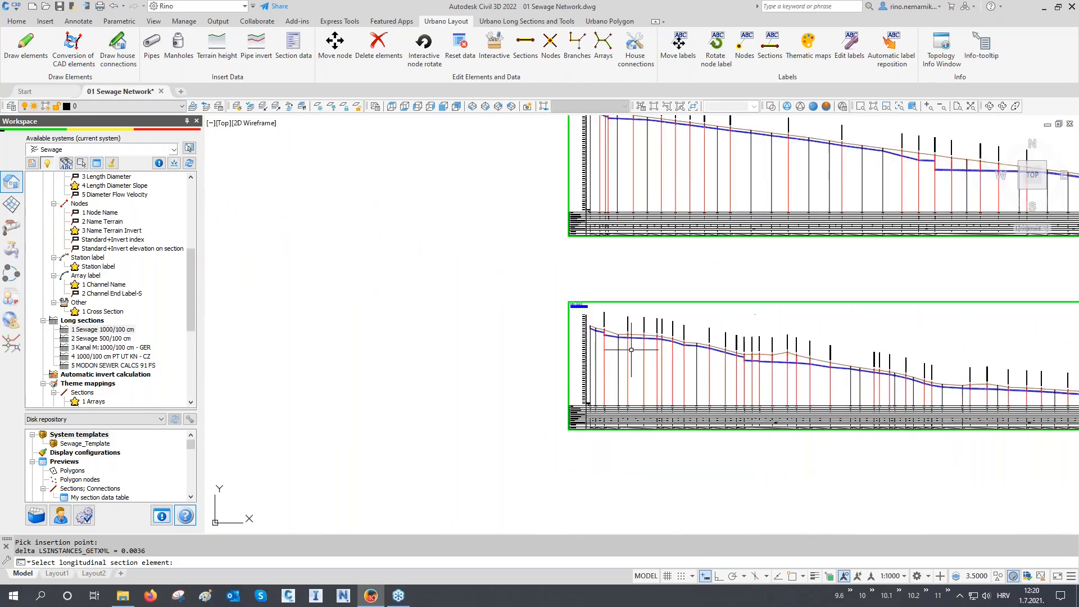
middle_click_drag(632, 349, 398, 318)
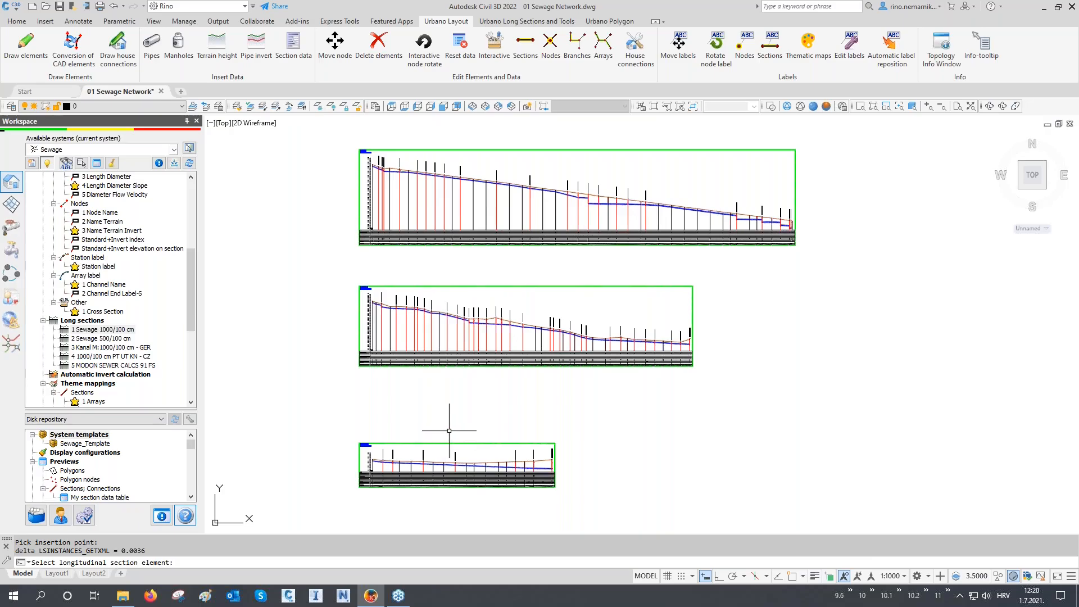
middle_click_drag(449, 423, 442, 434)
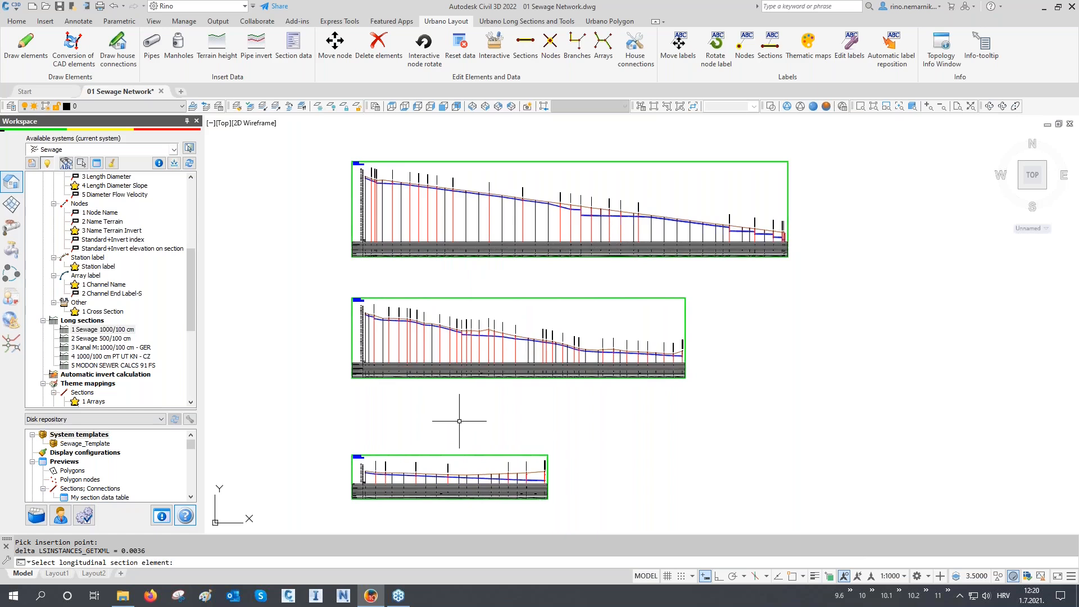
left_click(555, 22)
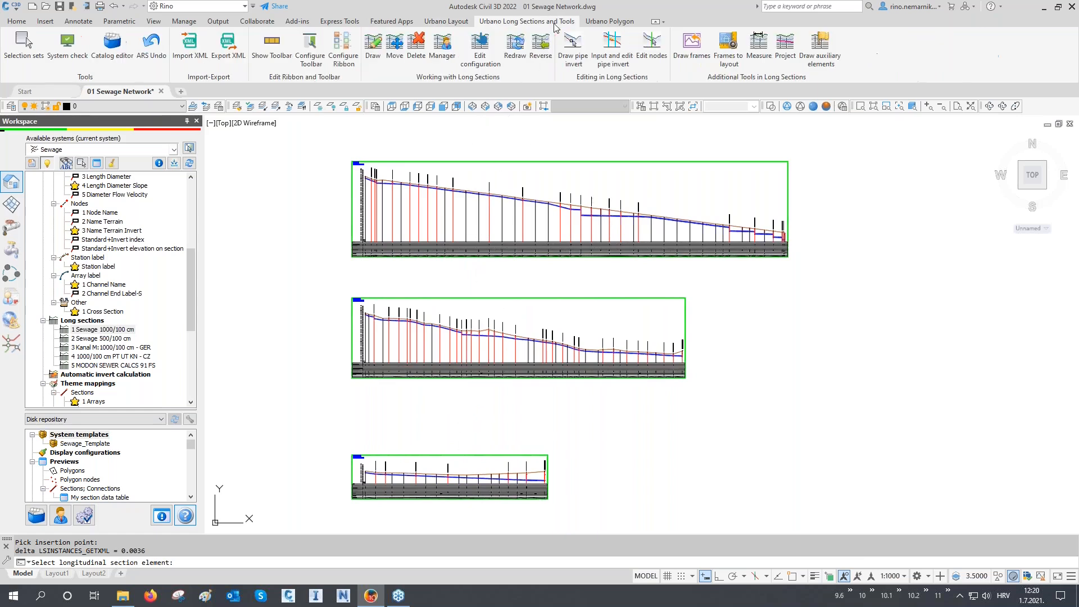
left_click(442, 45)
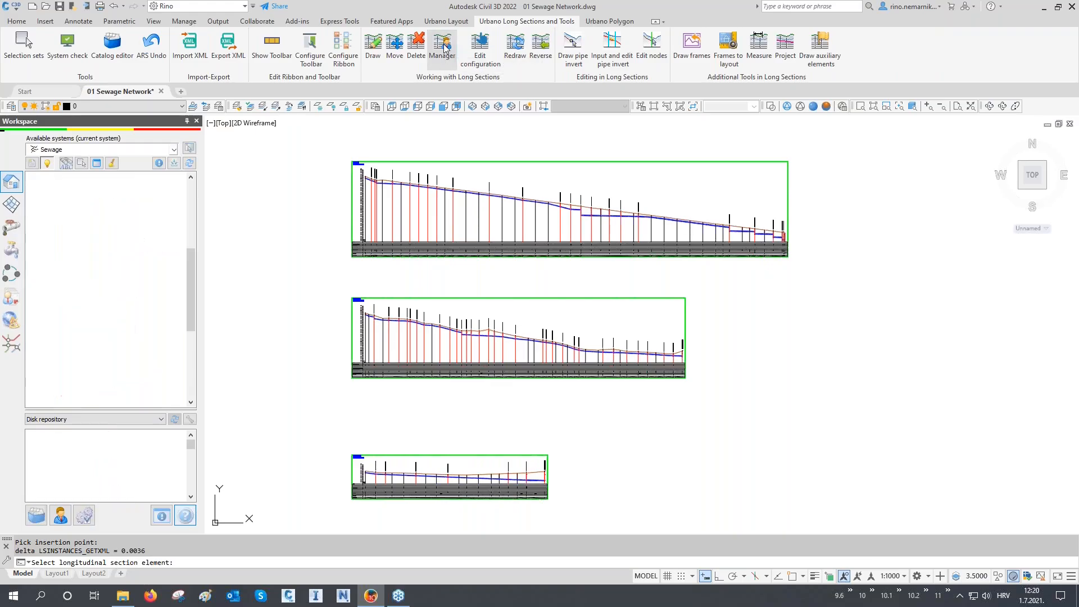
left_click_drag(472, 155, 814, 13)
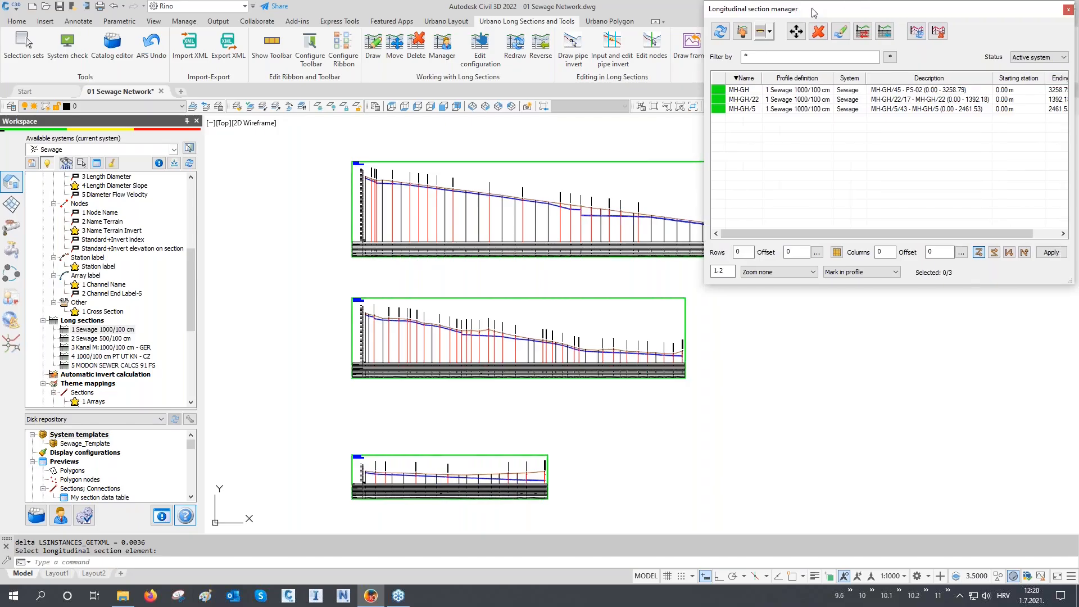
- Select the MH-GH longitudinal section in the drawing and reverse its direction once
left_click(743, 32)
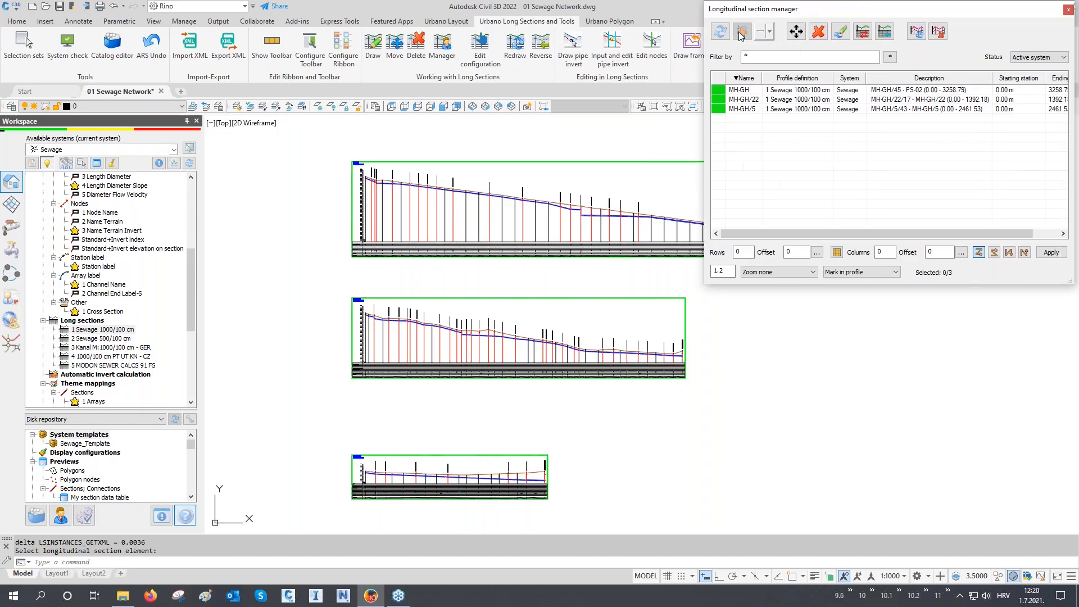
middle_click_drag(608, 192, 561, 342)
left_click(562, 343)
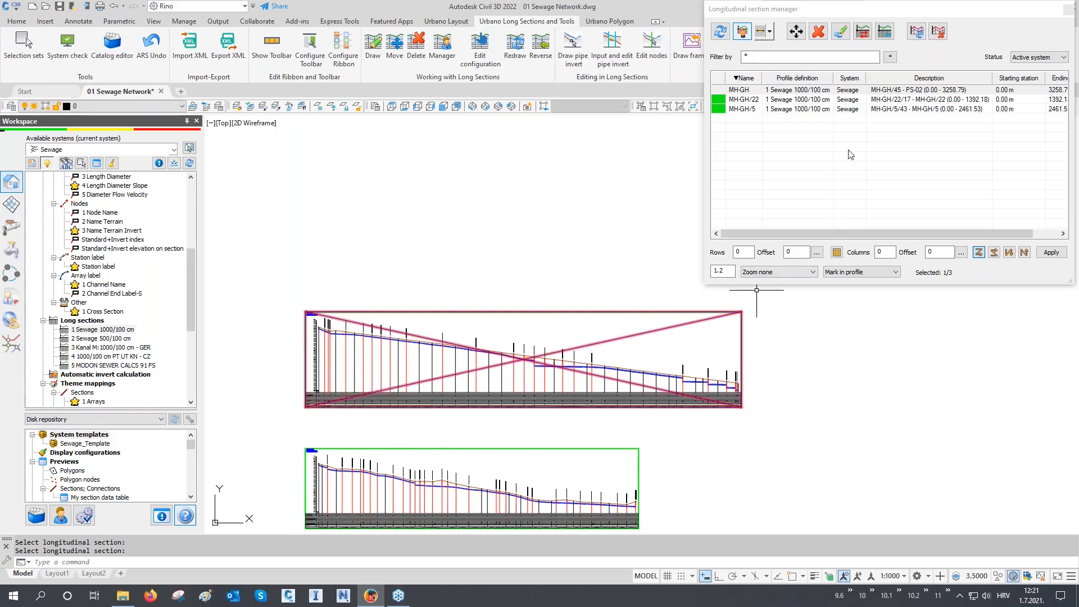
left_click(885, 33)
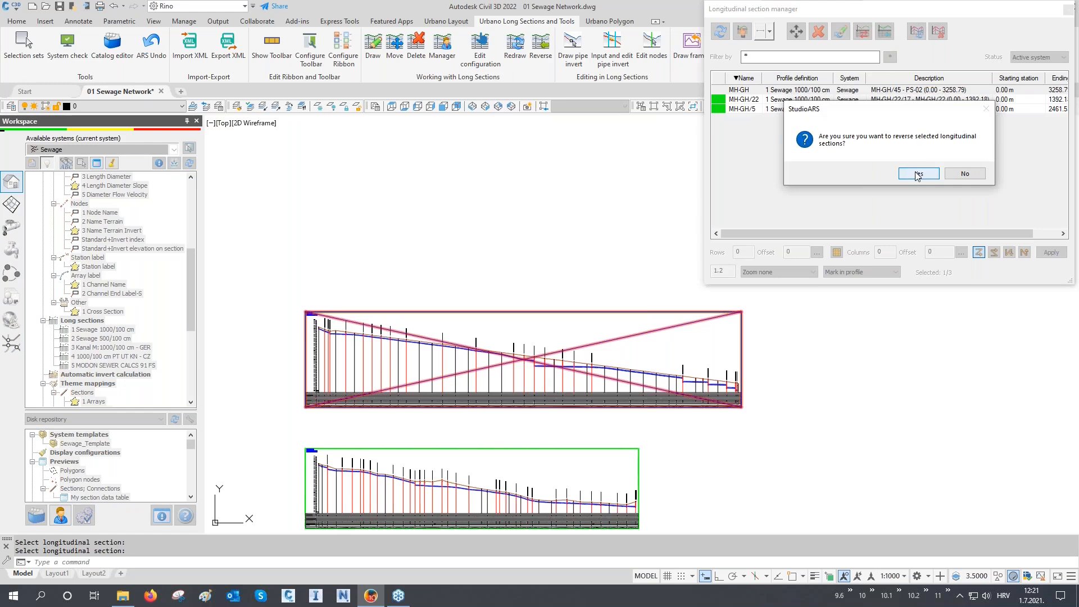
left_click(918, 173)
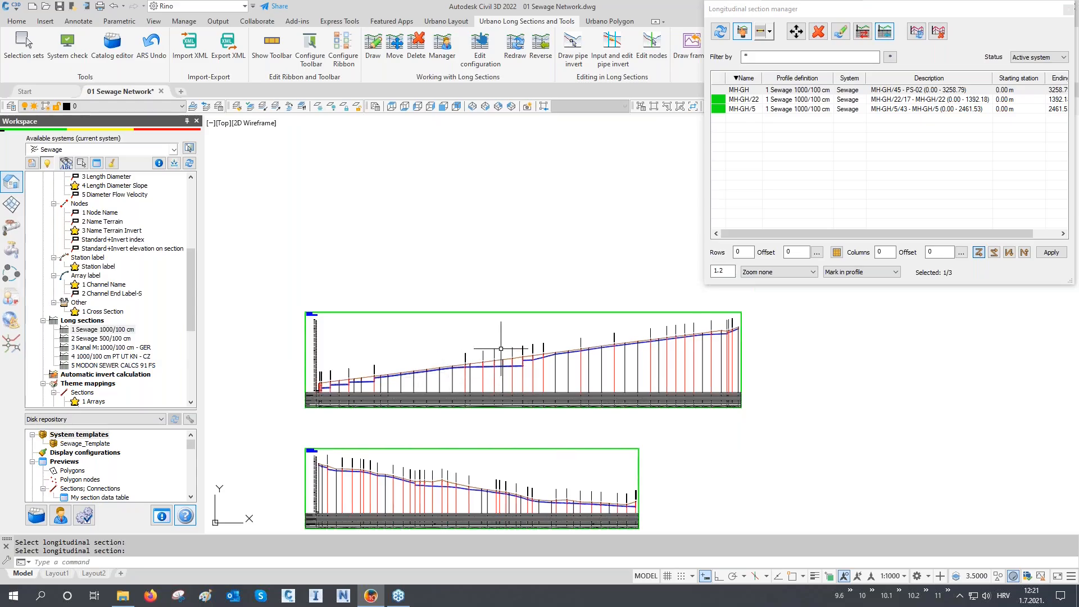
left_click(931, 34)
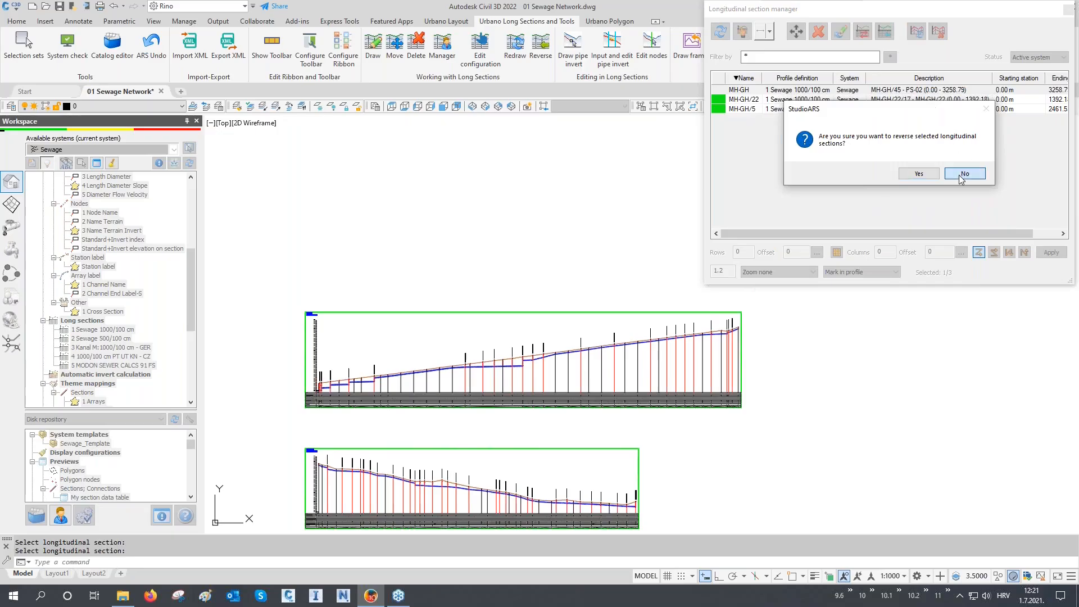
left_click(919, 173)
- Switch the MH-GH longitudinal section to the 3 Kanal M:1000/100 cm - GER profile definition
left_click(864, 32)
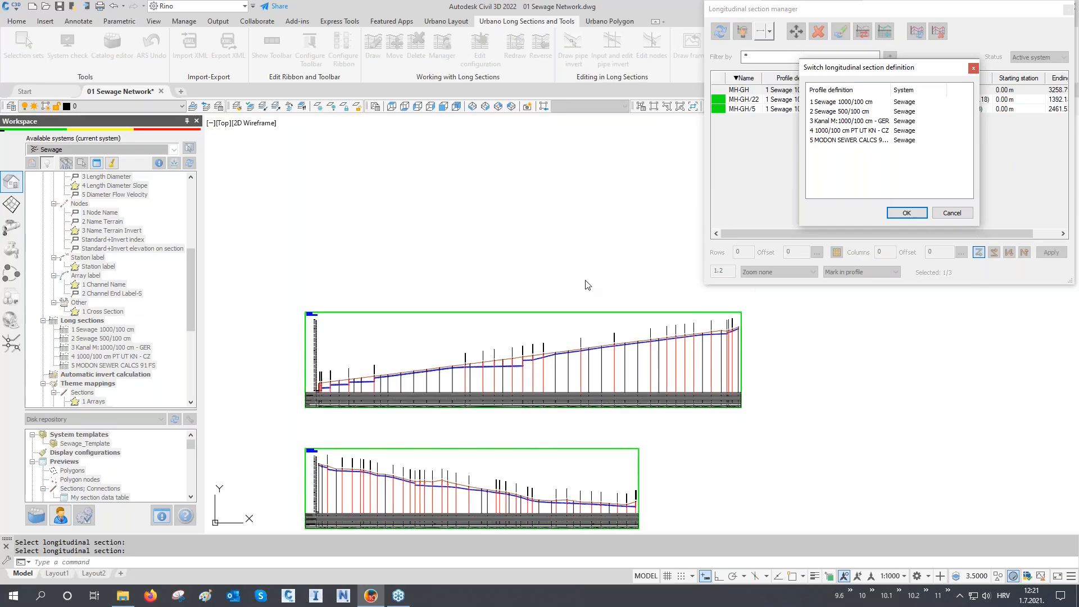
left_click(845, 121)
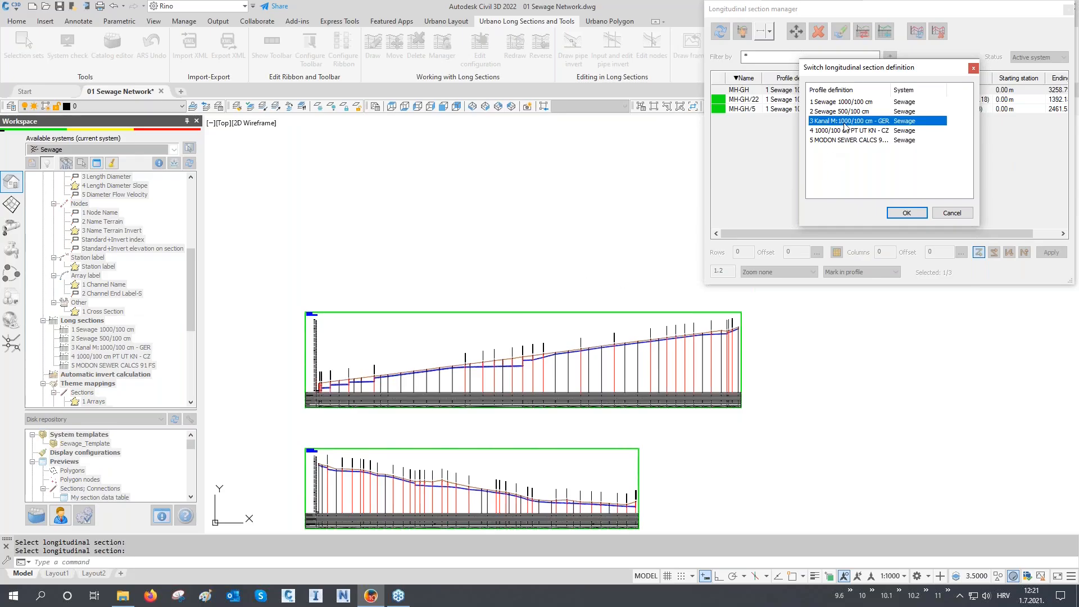
left_click(907, 212)
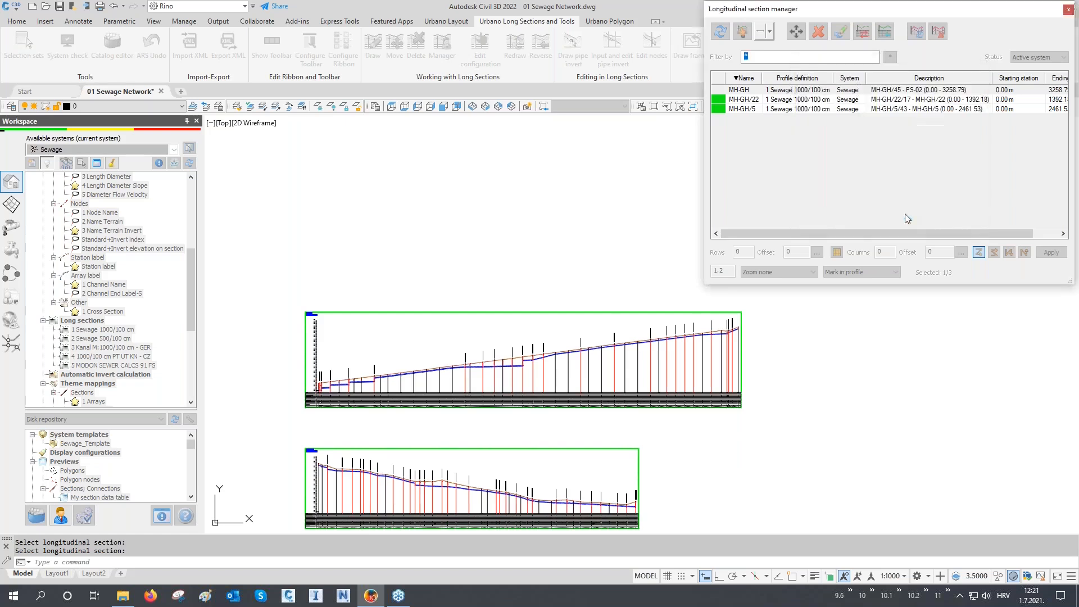
- Examine the manholes and pipes at the start of the MH-GH profile drawn with the GER definition
scroll(309, 414, "up", 1)
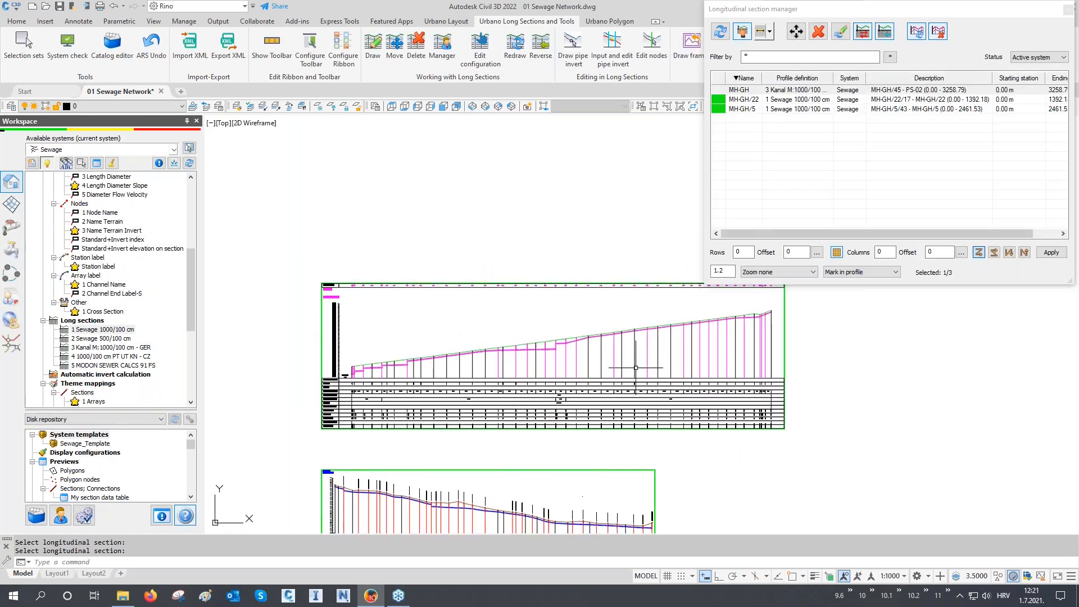
scroll(309, 414, "up", 3)
scroll(309, 415, "up", 2)
middle_click_drag(324, 417, 324, 377)
mouse_move(494, 236)
middle_mouse_down()
mouse_move(475, 362)
mouse_move(521, 378)
middle_mouse_up()
scroll(507, 344, "up", 2)
scroll(508, 345, "up", 3)
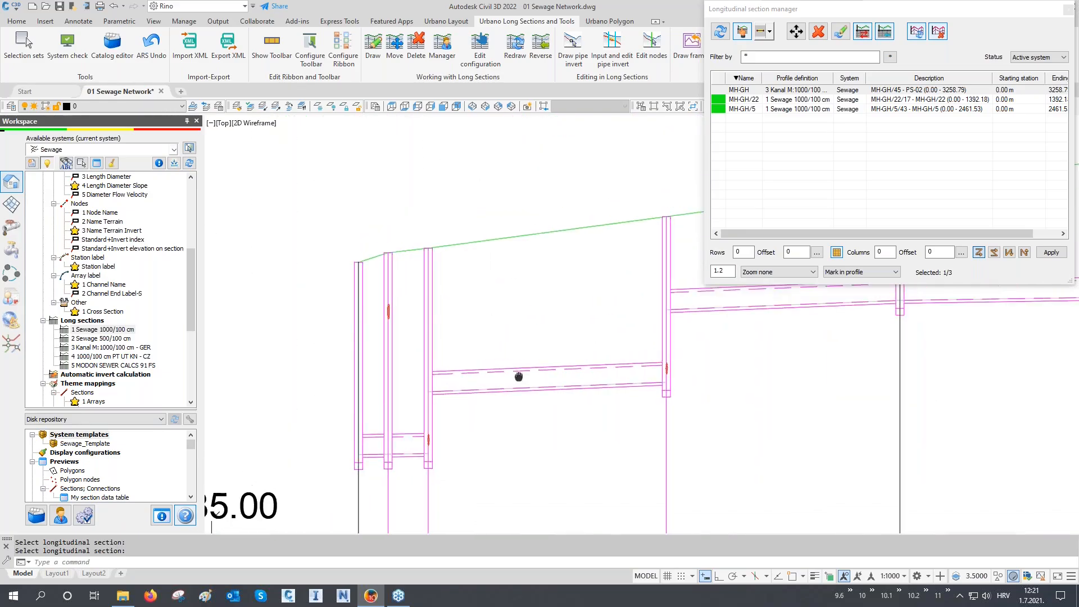
- Examine the row of manhole connection symbols above the MH-GH profile and the profile's overall layout
scroll(490, 278, "down", 5)
middle_click_drag(488, 241, 485, 423)
middle_click_drag(463, 241, 461, 424)
scroll(497, 230, "up", 1)
scroll(497, 232, "up", 1)
middle_click_drag(515, 241, 368, 282)
mouse_move(621, 308)
middle_mouse_down()
mouse_move(473, 312)
mouse_move(452, 327)
middle_mouse_up()
middle_click_drag(688, 327, 470, 343)
middle_click_drag(562, 344, 538, 355)
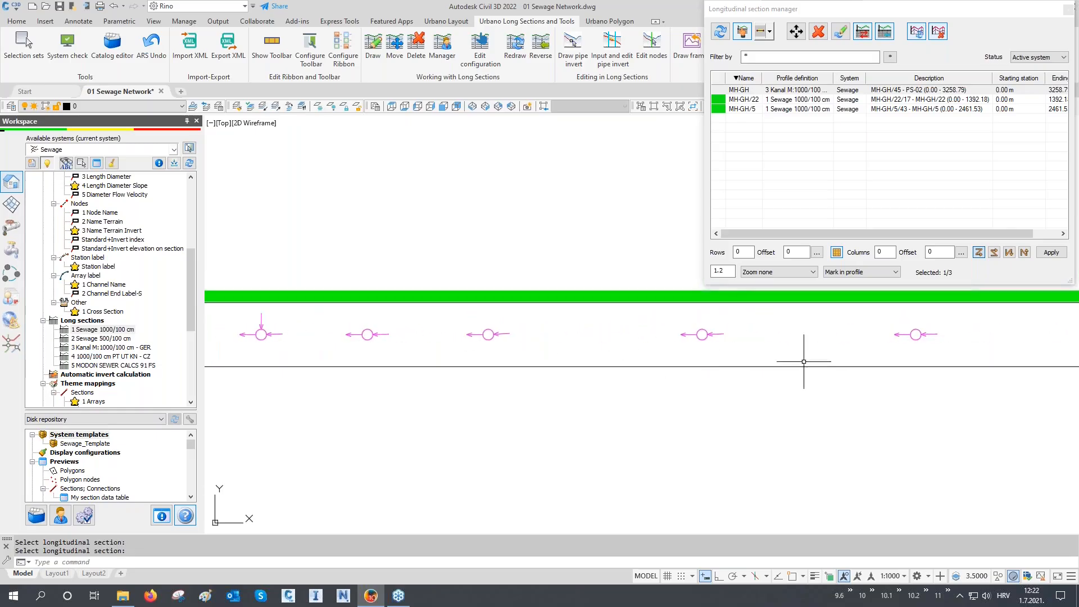
middle_click_drag(803, 356, 621, 366)
middle_click_drag(407, 342, 805, 352)
scroll(463, 246, "down", 2)
middle_click_drag(608, 320, 513, 333)
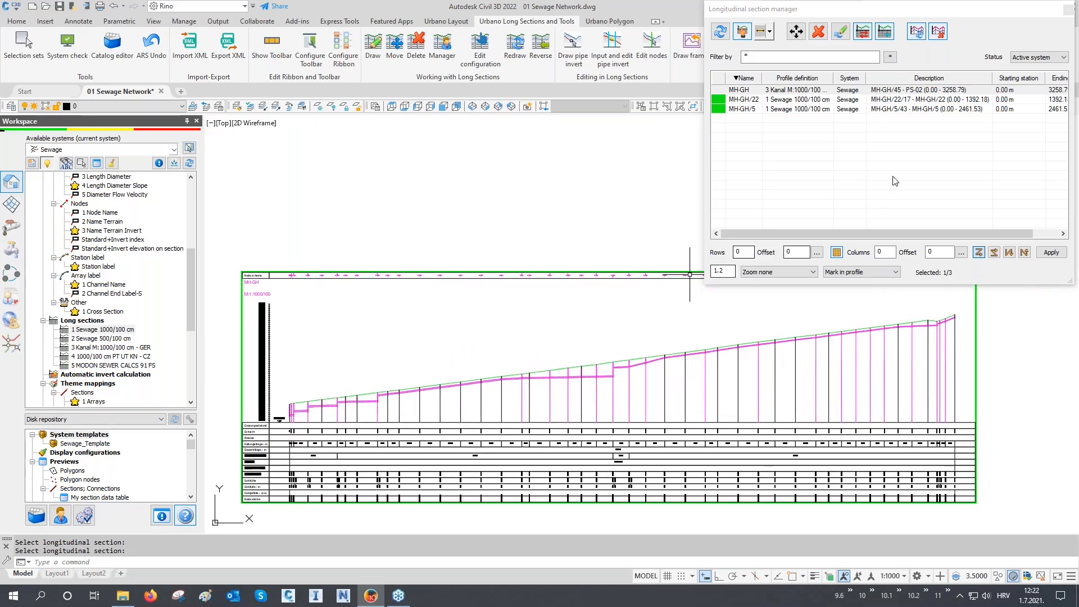
- Switch the MH-GH longitudinal section to the 4 1000/100 cm PT UT KN - CZ profile definition
left_click(865, 33)
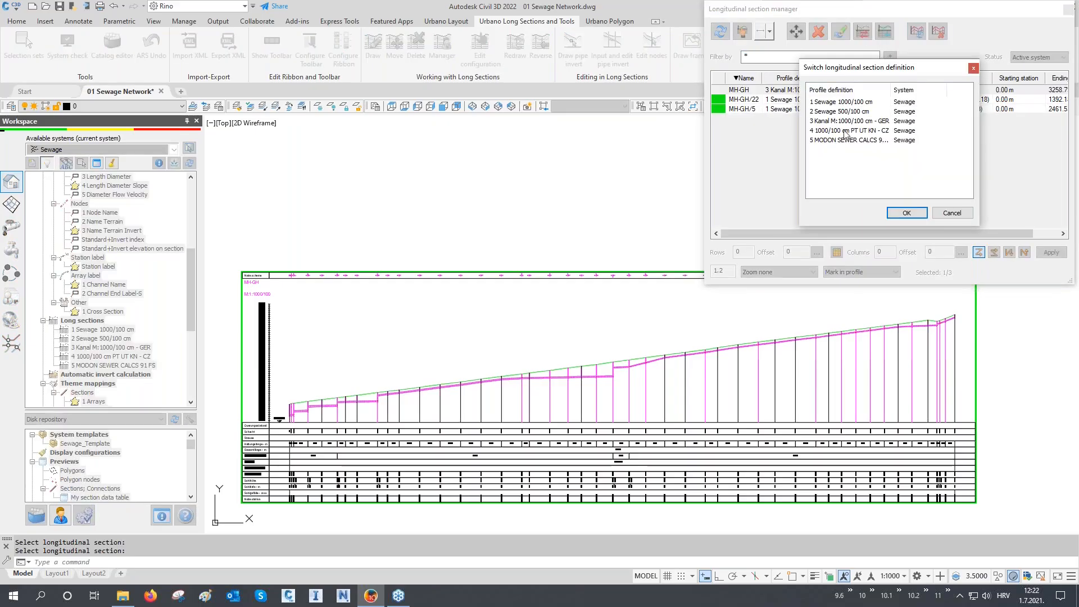
left_click(846, 133)
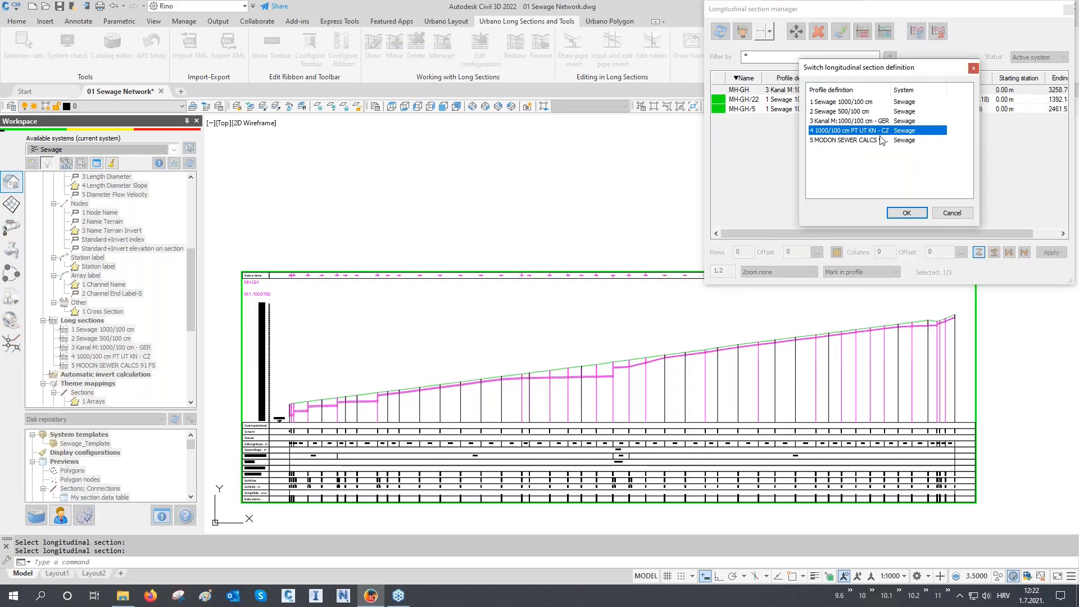
left_click(903, 213)
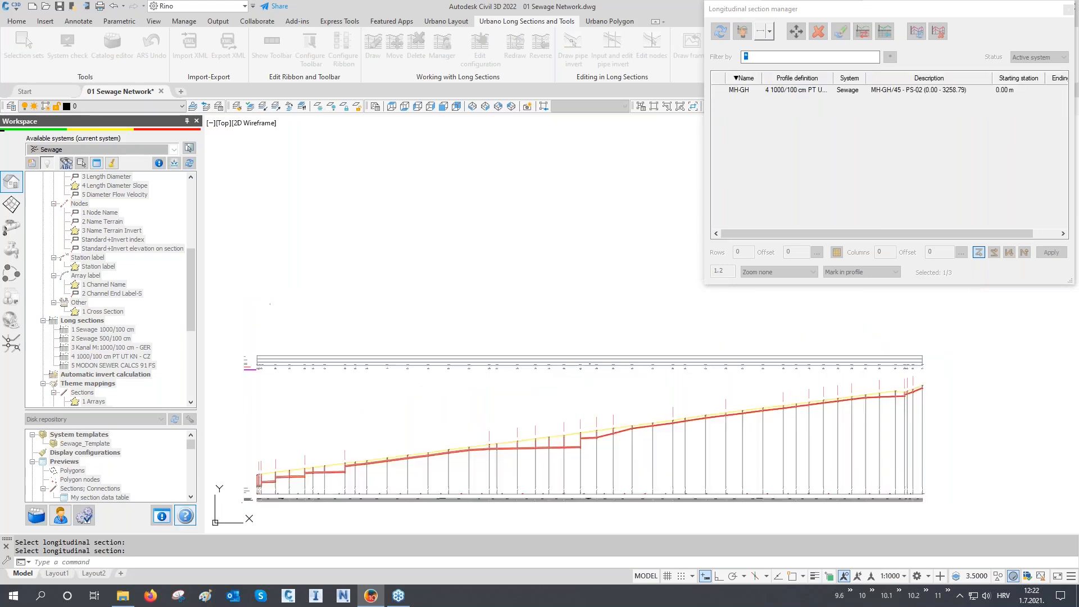
- Examine the pipes, manholes, inflow labels and data rows at the start of the CZ-style MH-GH profile
middle_click_drag(565, 396, 594, 364)
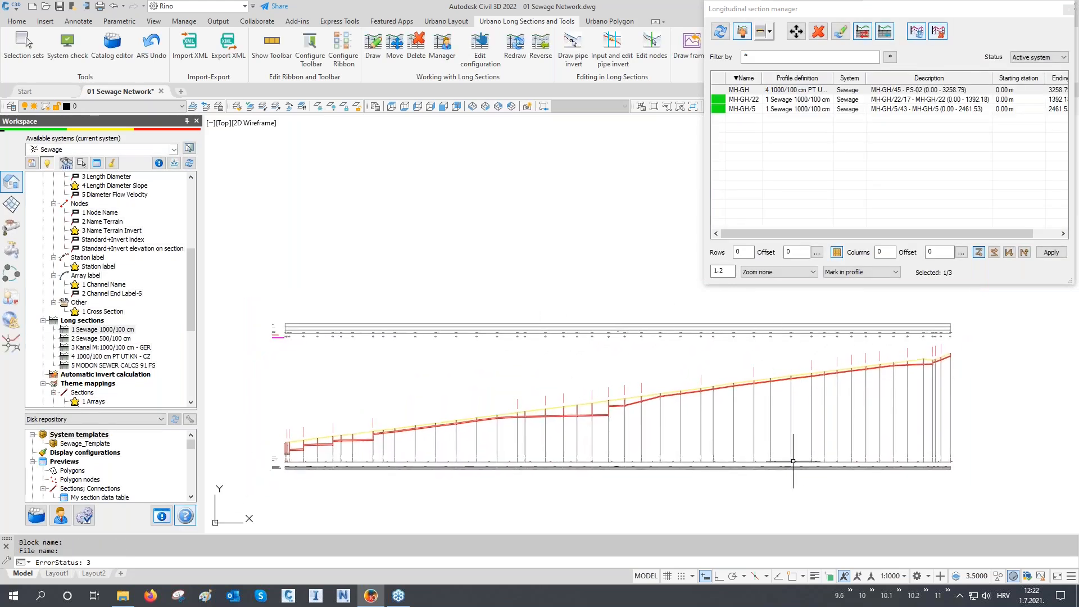
scroll(264, 472, "up", 6)
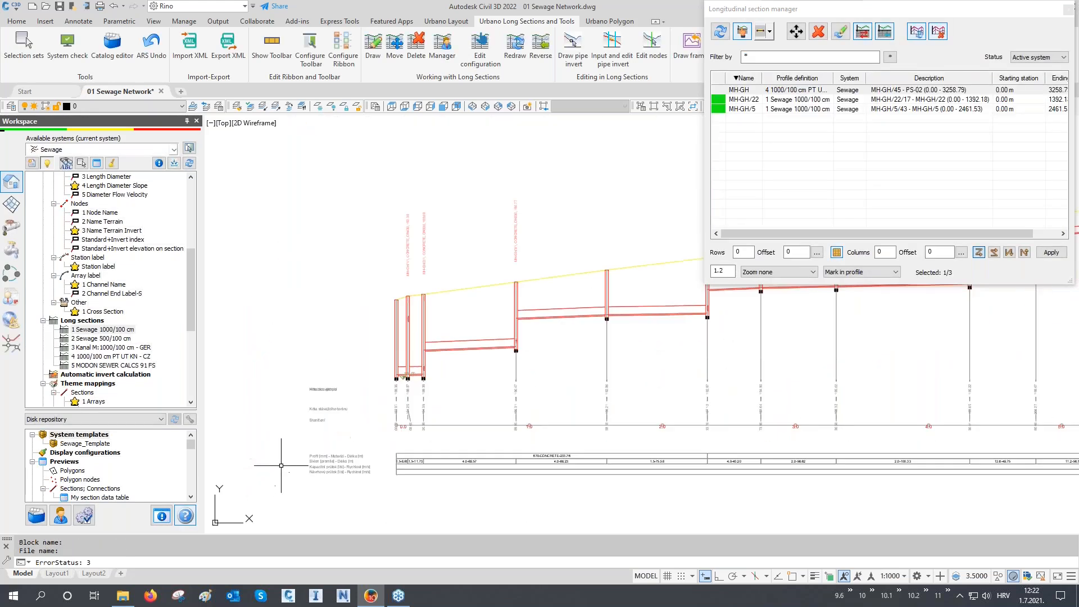
scroll(298, 473, "up", 1)
middle_click_drag(376, 396, 370, 396)
middle_click_drag(552, 336, 497, 410)
scroll(581, 351, "up", 1)
middle_click_drag(581, 351, 562, 388)
scroll(416, 441, "down", 3)
scroll(404, 439, "down", 2)
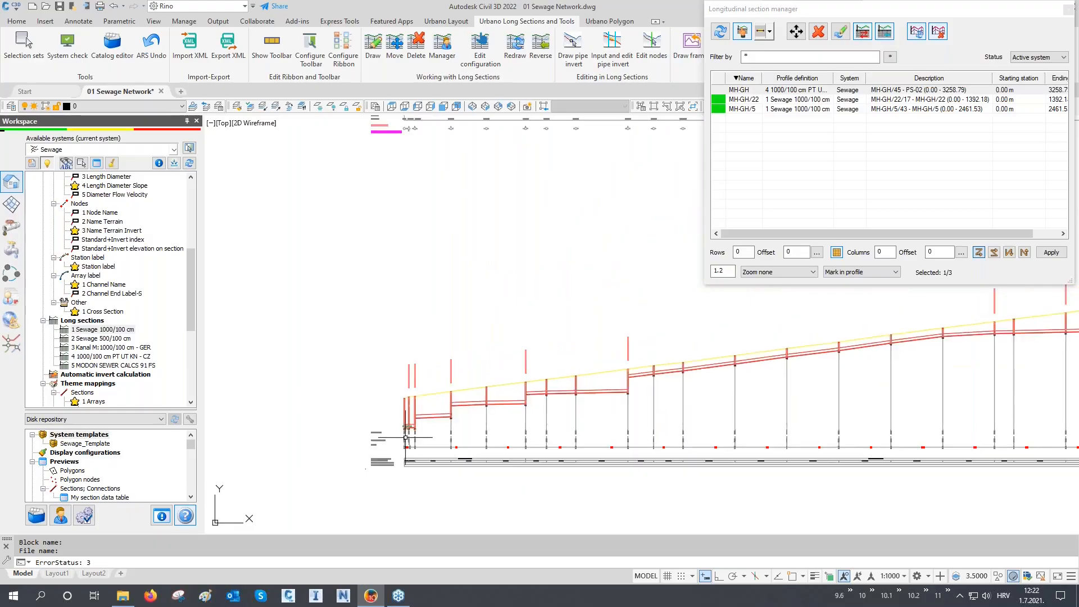
- Examine the header rows, node names and connection symbols above both ends of the CZ-style MH-GH profile
middle_click_drag(421, 278, 421, 357)
scroll(397, 303, "up", 5)
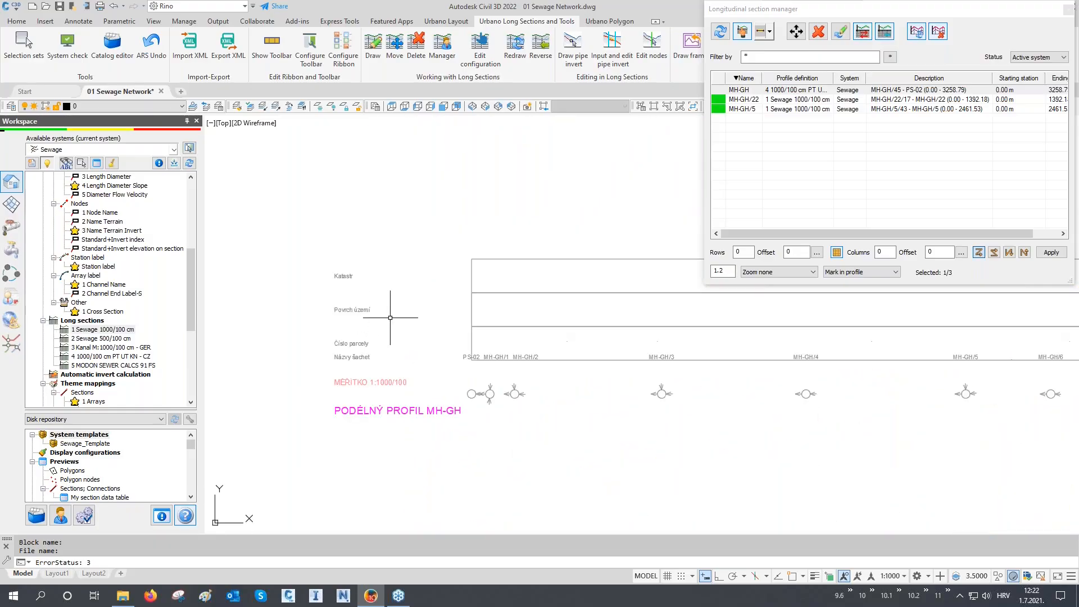
scroll(331, 302, "down", 5)
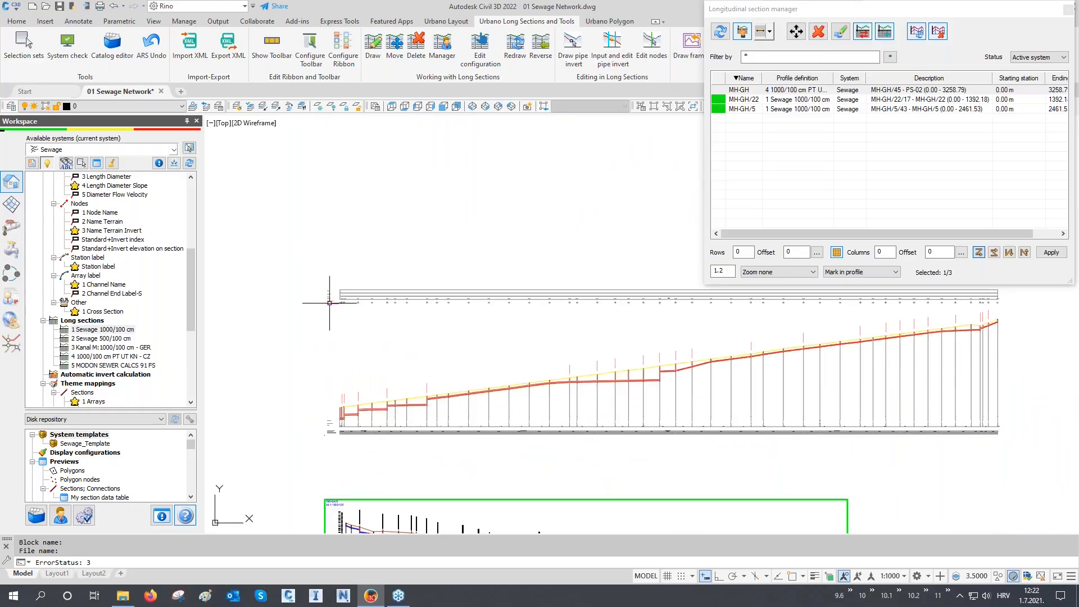
scroll(664, 372, "up", 2)
scroll(886, 370, "up", 1)
scroll(907, 353, "up", 1)
scroll(877, 337, "down", 2)
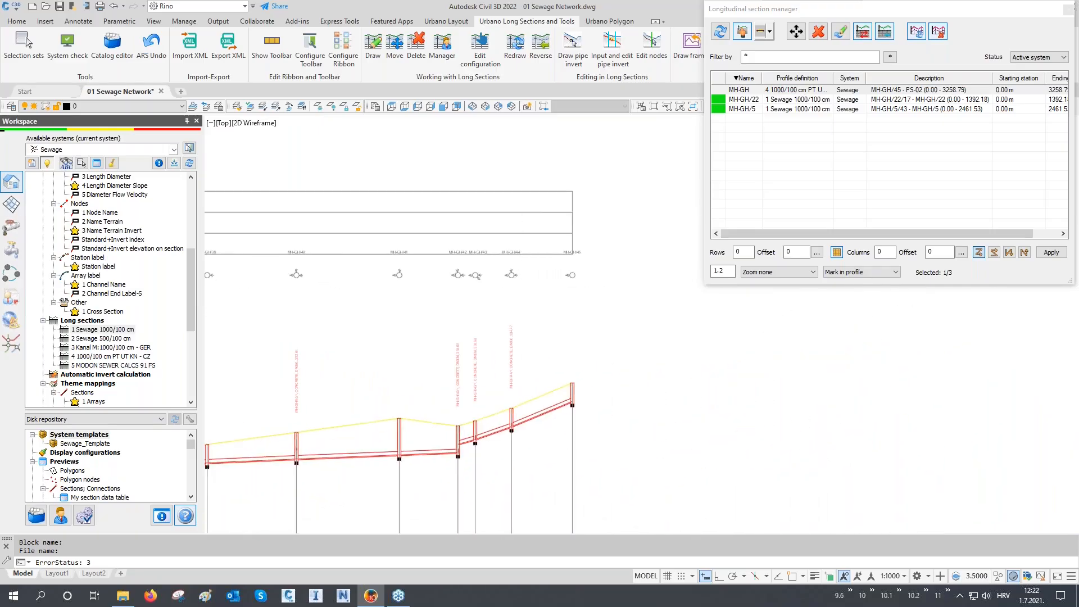
scroll(519, 238, "up", 3)
scroll(590, 212, "down", 3)
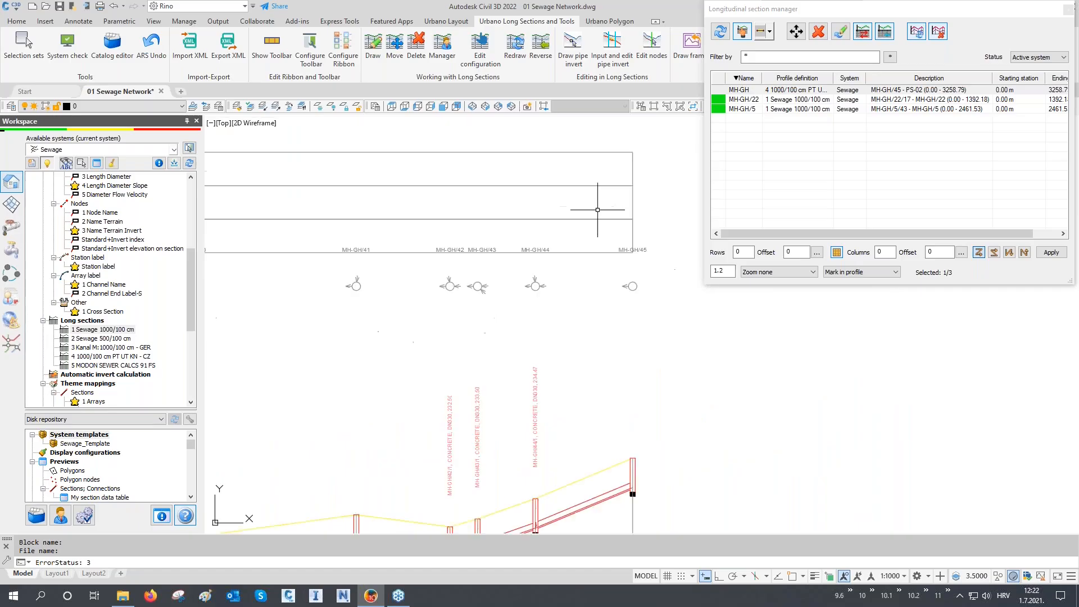
scroll(646, 321, "down", 2)
mouse_move(400, 393)
middle_mouse_down()
mouse_move(601, 398)
mouse_move(682, 419)
middle_mouse_up()
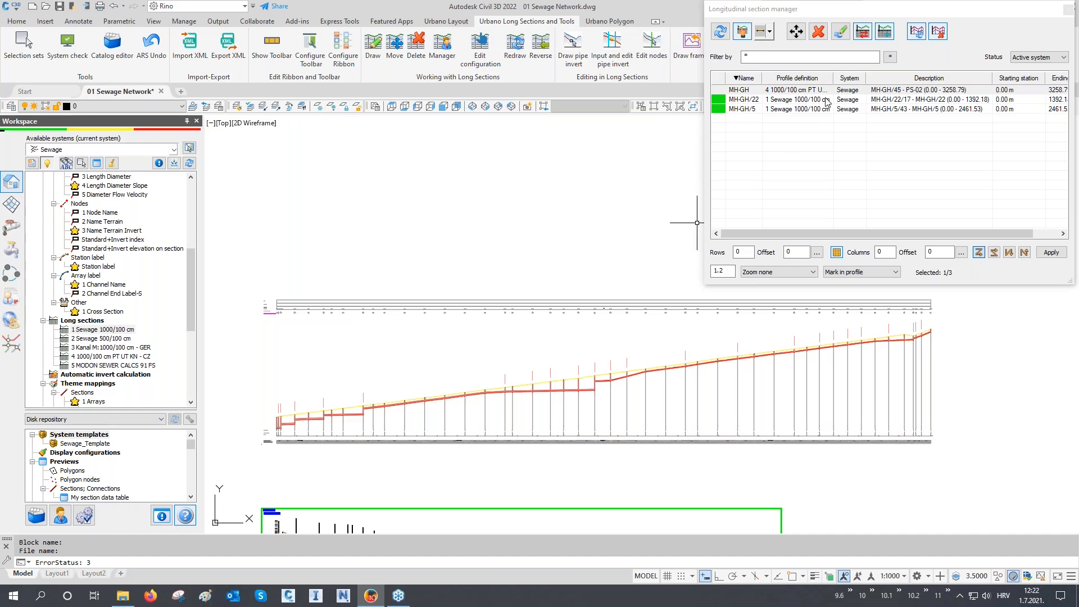
- Switch the MH-GH longitudinal section to the 5 MODON SEWER CALCS 91 FS profile definition
left_click(866, 36)
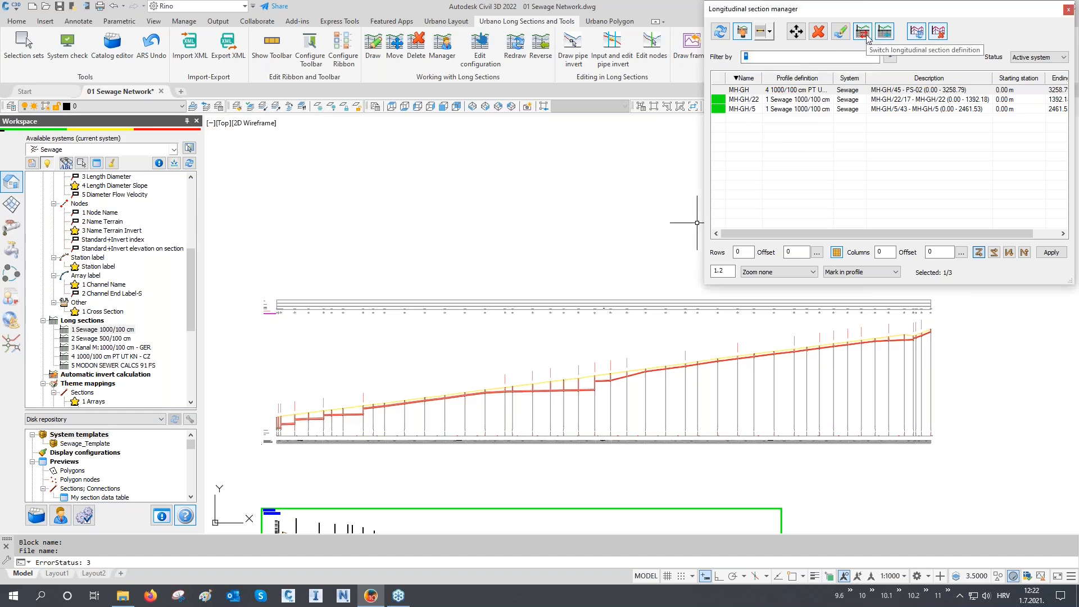
left_click(846, 140)
left_click_drag(892, 90, 929, 96)
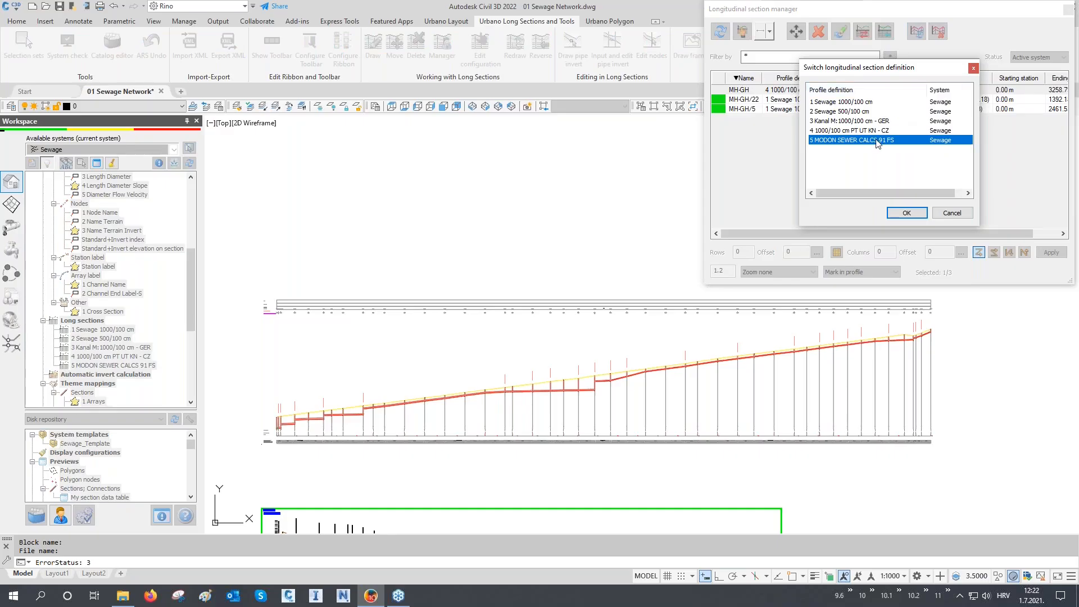
left_click(890, 213)
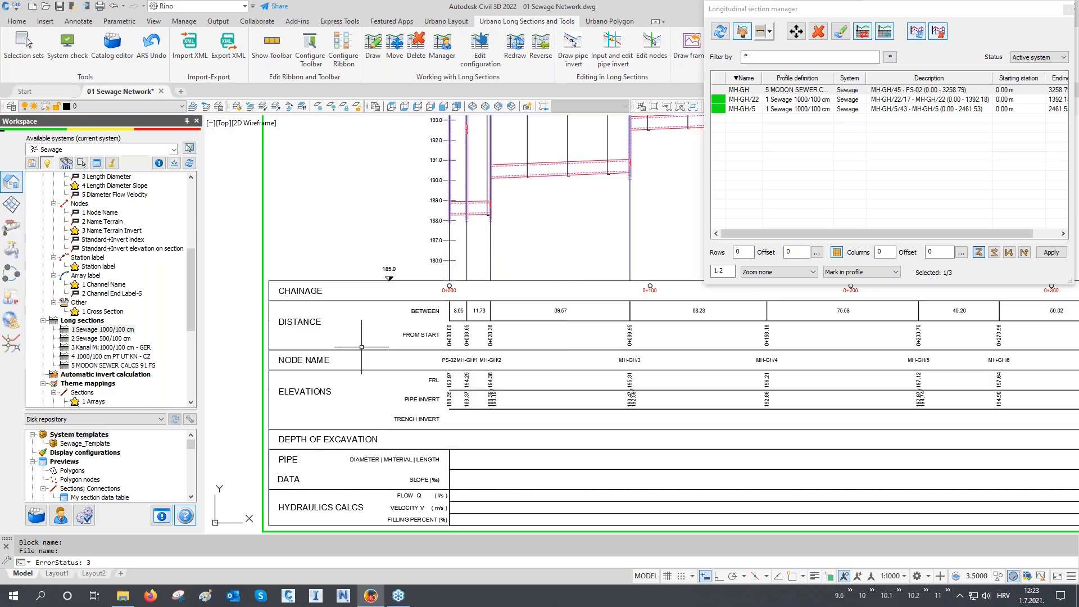
- Examine the data table headings and the manholes, pipes and connection labels at the start of the MODON-style MH-GH profile
middle_click_drag(360, 375, 369, 344)
scroll(295, 492, "up", 3)
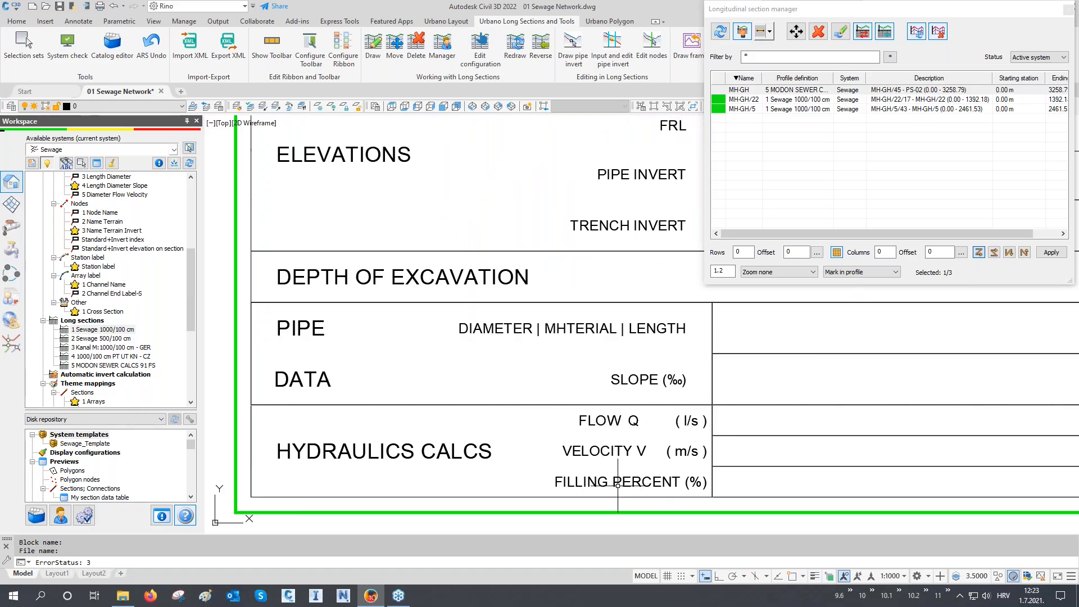
scroll(618, 484, "down", 4)
mouse_move(575, 476)
middle_mouse_down()
mouse_move(558, 363)
mouse_move(557, 413)
middle_mouse_up()
scroll(418, 297, "up", 5)
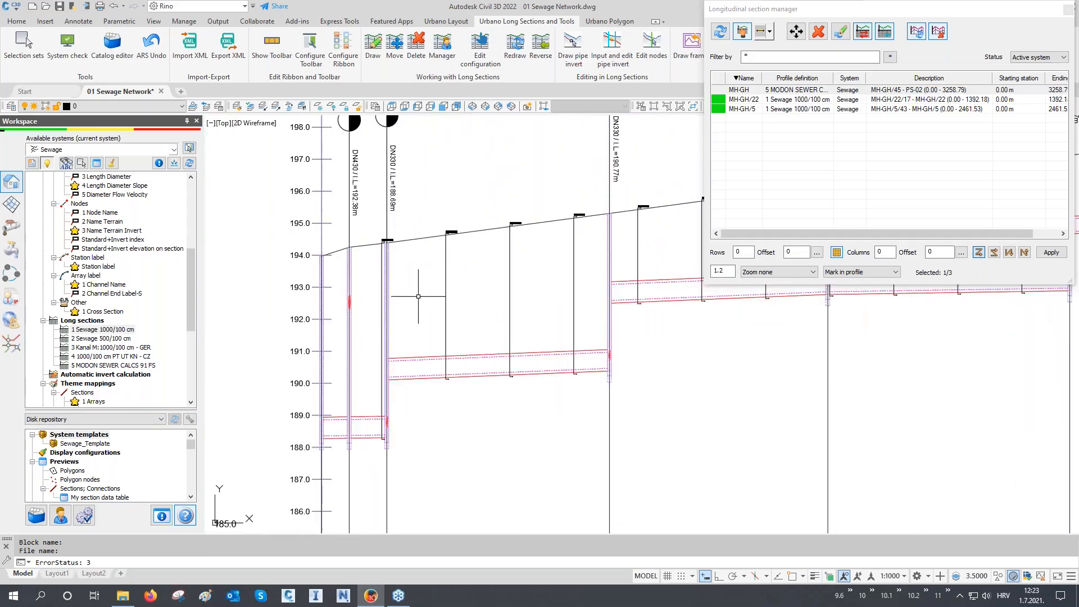
middle_click_drag(419, 296, 406, 362)
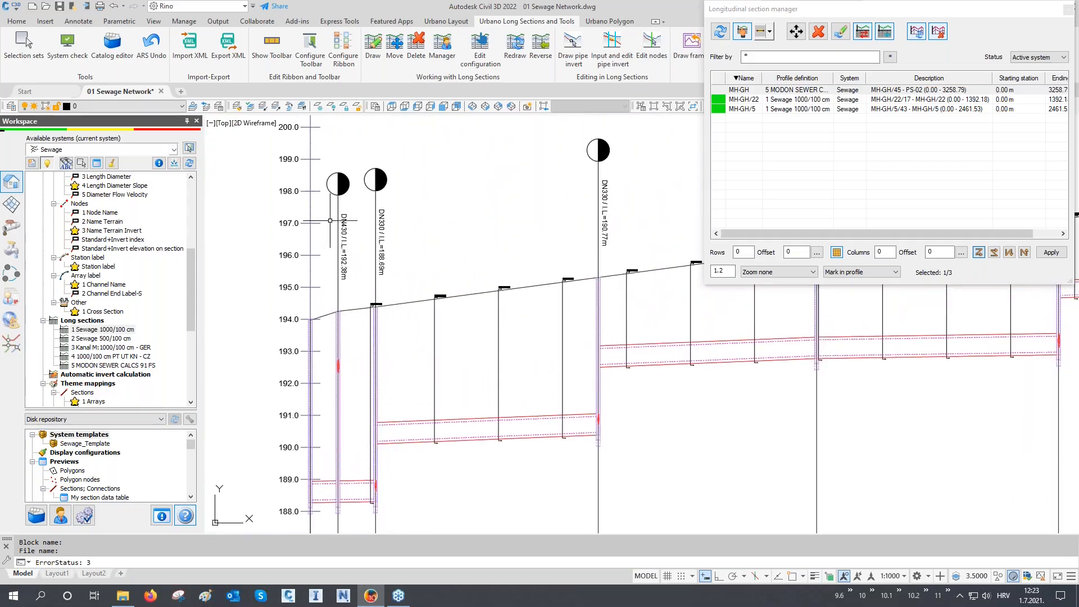
middle_click_drag(382, 462, 380, 450)
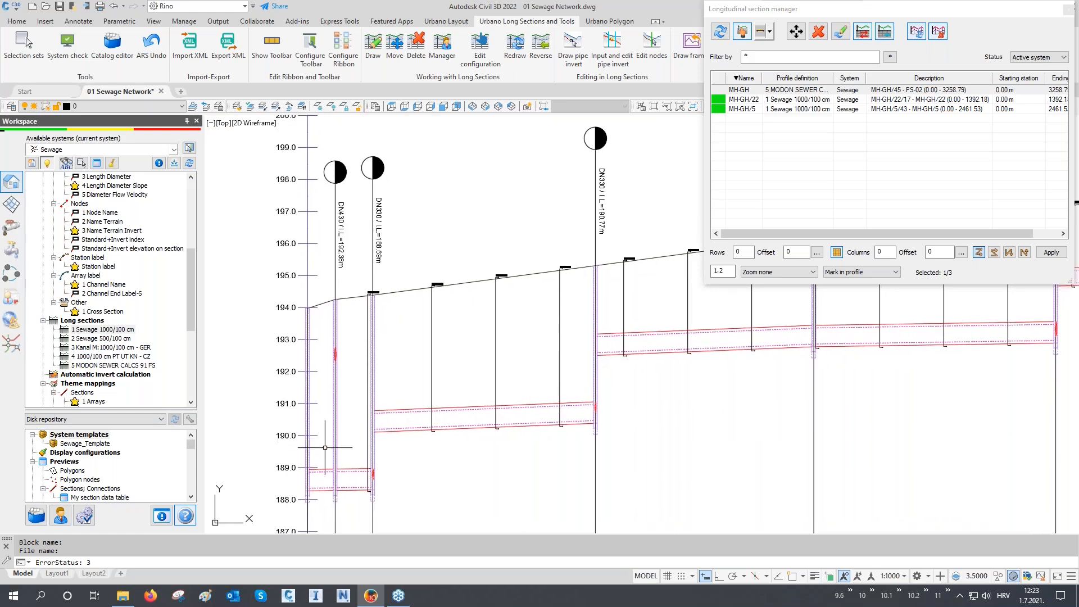
- Examine the stations, elevations and pipe data around MH-GH/22 to MH-GH/24, and compare the whole profile with the network
scroll(331, 412, "down", 5)
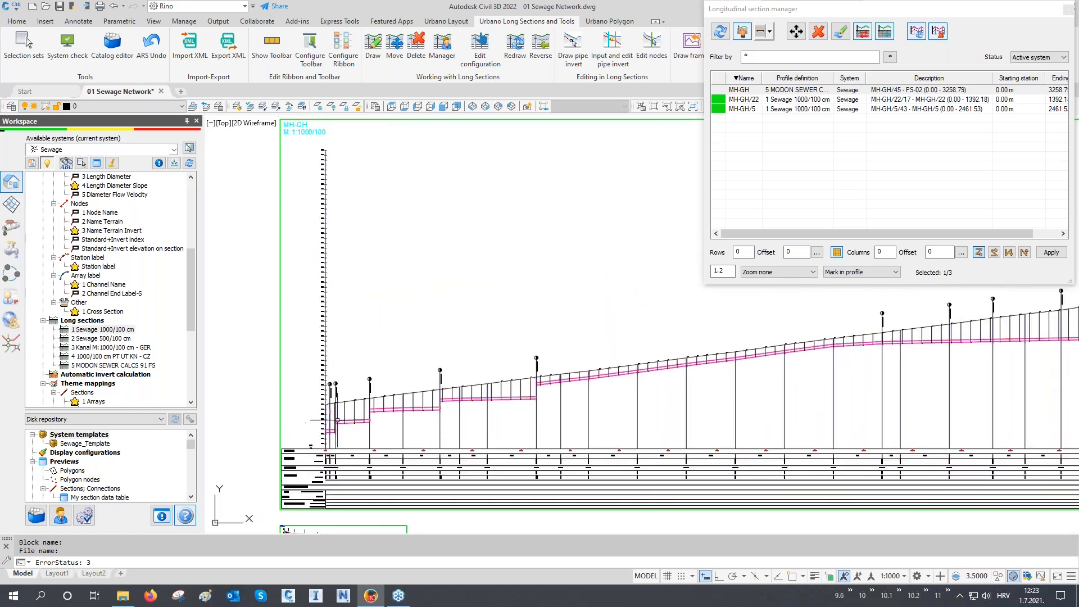
middle_click_drag(457, 394, 376, 393)
middle_click_drag(673, 393, 423, 408)
mouse_move(737, 354)
middle_mouse_down()
mouse_move(493, 349)
mouse_move(630, 339)
middle_mouse_up()
scroll(483, 485, "up", 4)
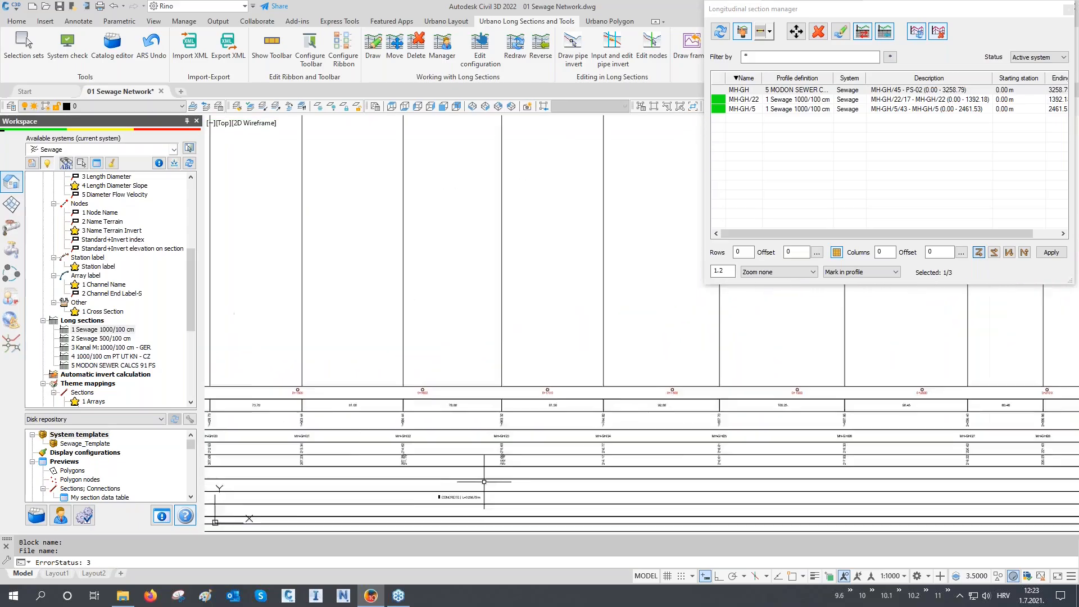
middle_click_drag(488, 473, 491, 462)
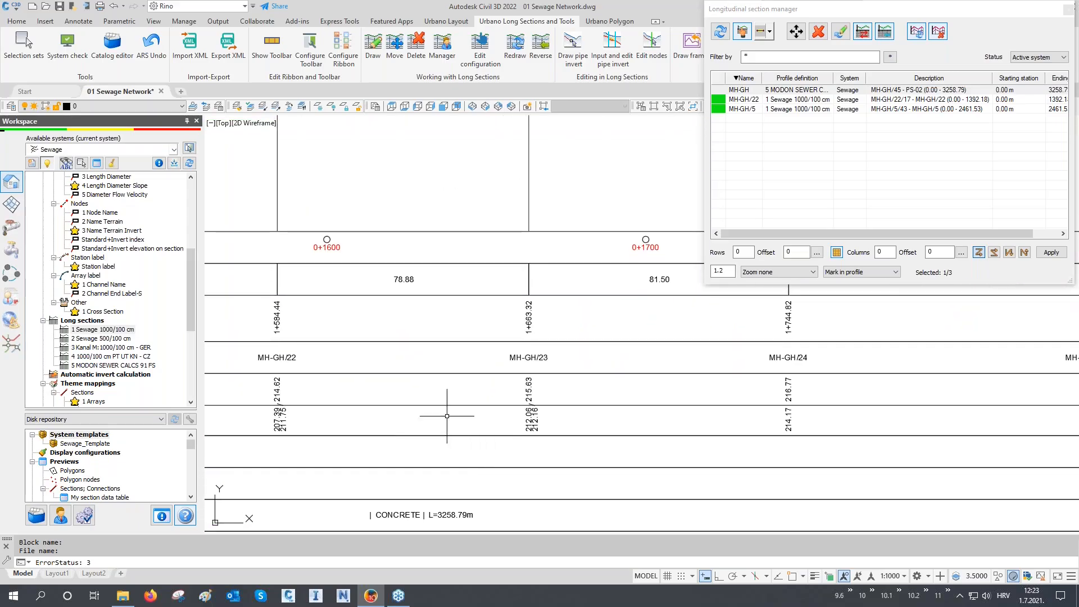
scroll(591, 324, "down", 10)
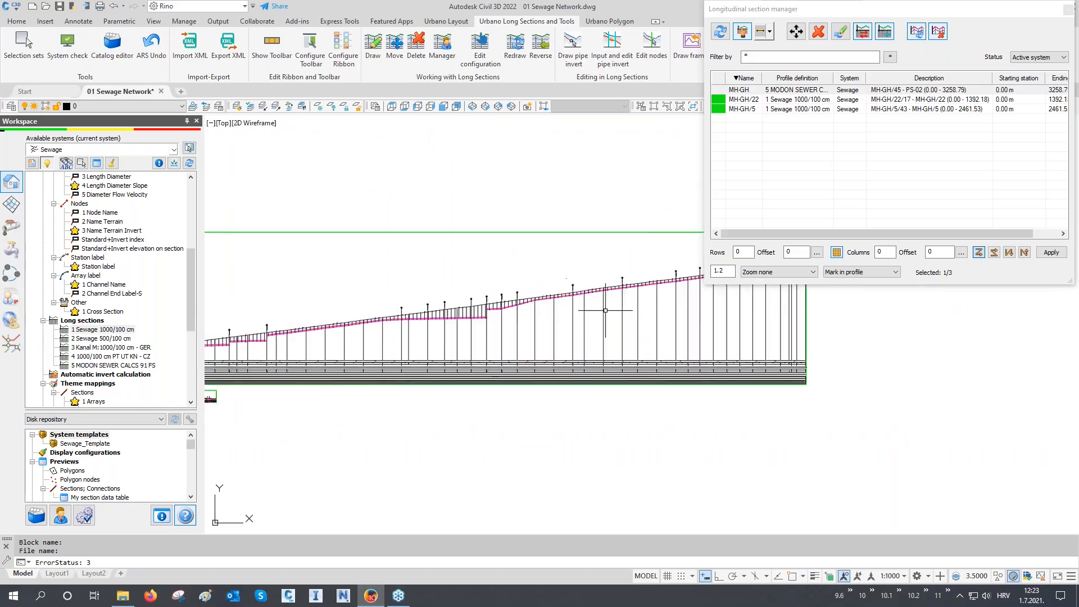
middle_click_drag(387, 349, 564, 335)
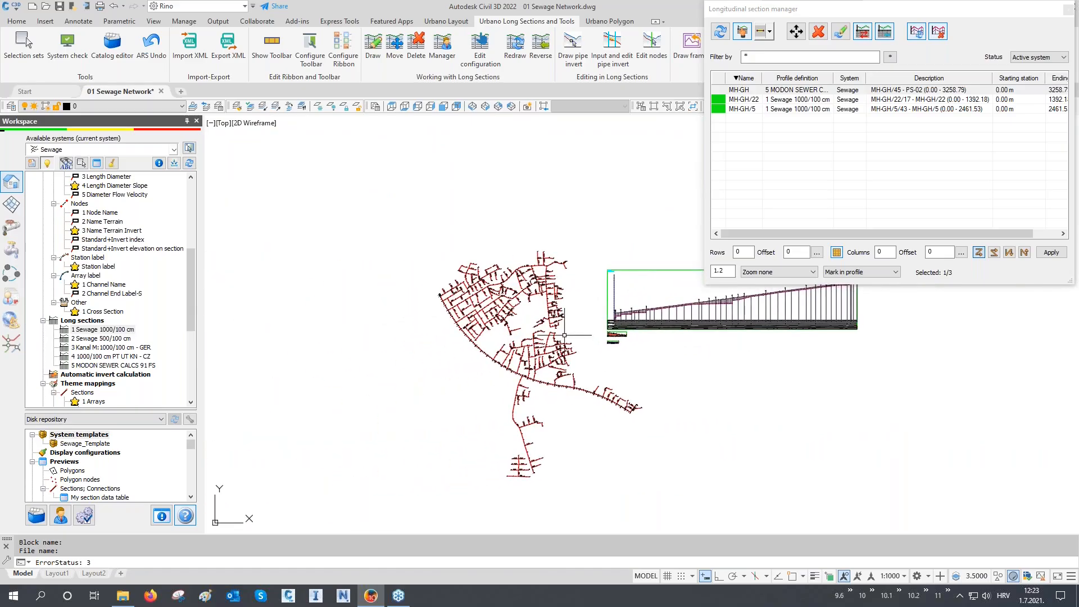
- Close the longitudinal section manager and save the drawing as 01 Sewage Network_final.dwg in the 03 Profiles and labels folder
scroll(564, 335, "up", 1)
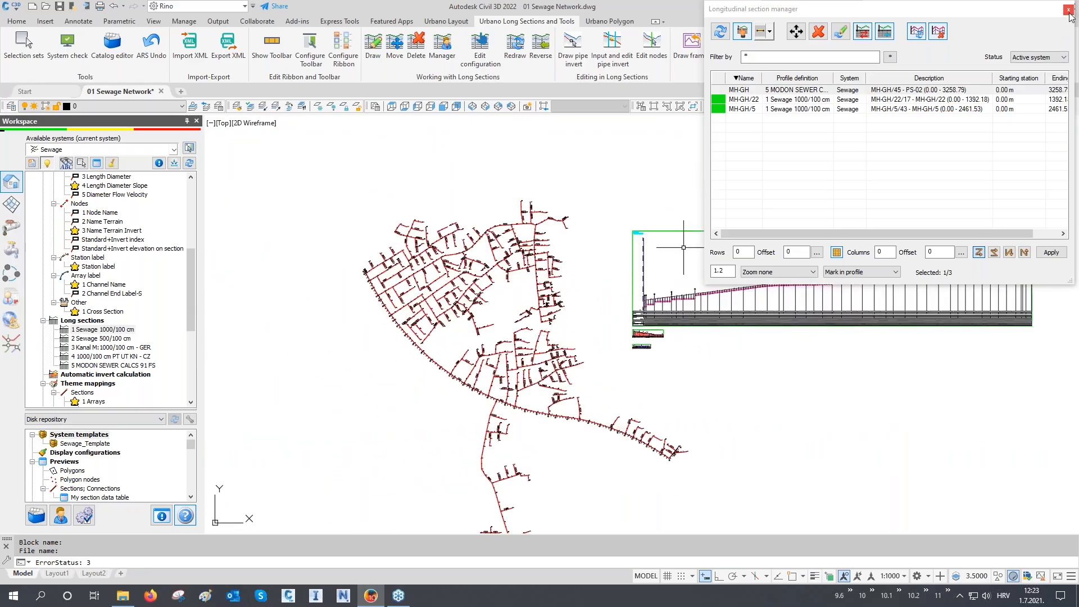
left_click(1069, 10)
middle_click_drag(709, 245, 645, 201)
middle_click(645, 201)
middle_click(645, 200)
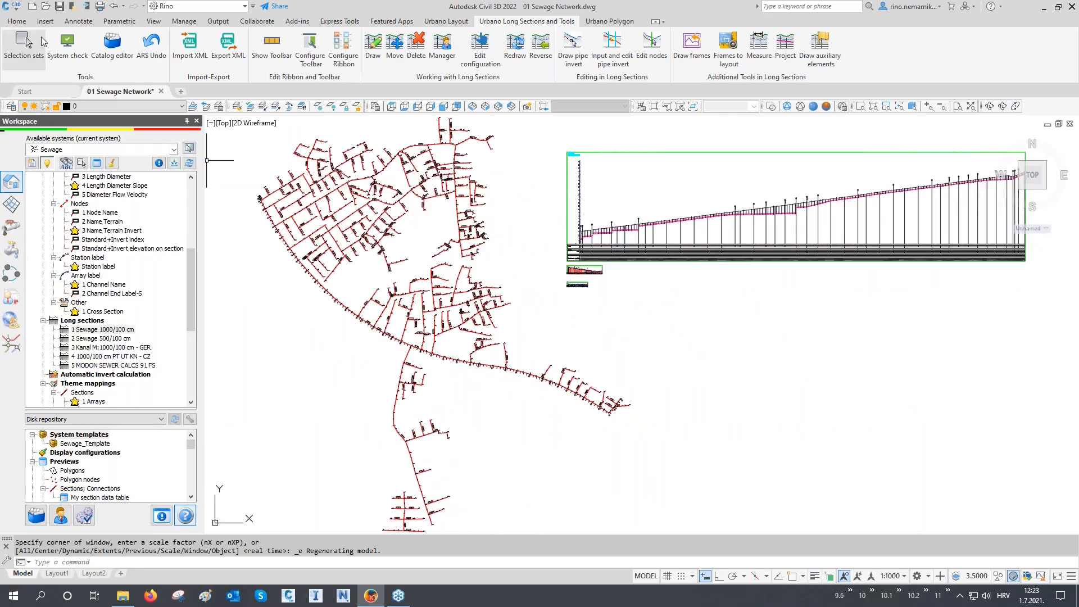
left_click(11, 11)
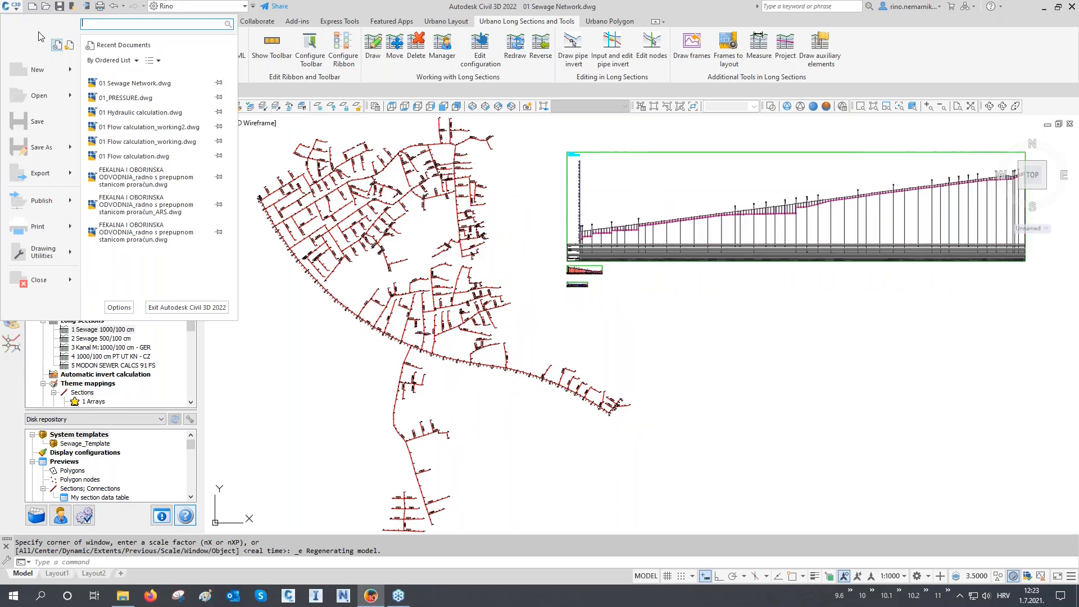
left_click(42, 148)
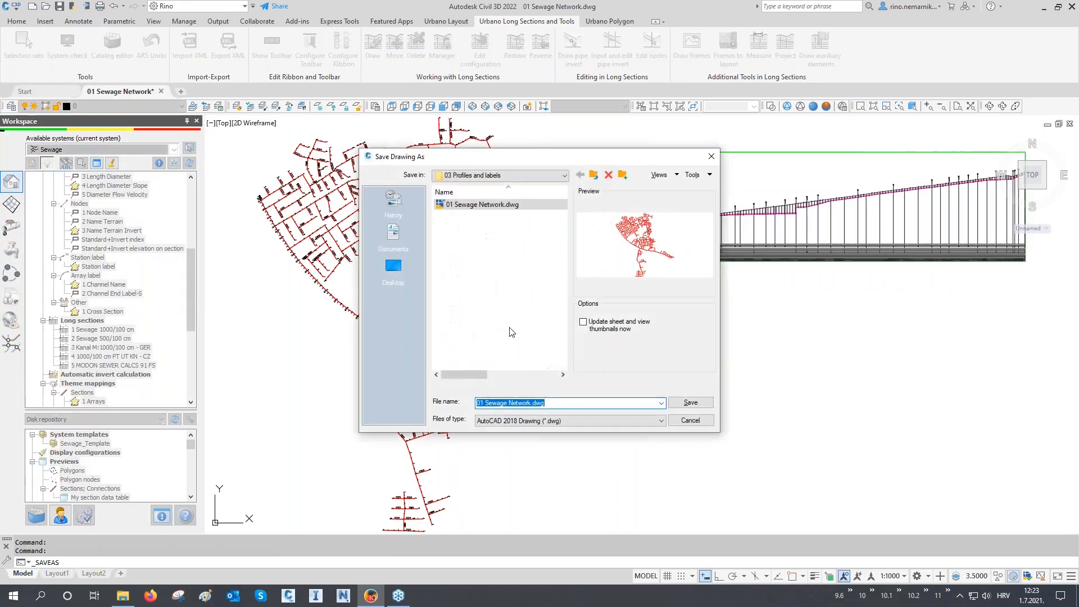
left_click(531, 403)
type("_final")
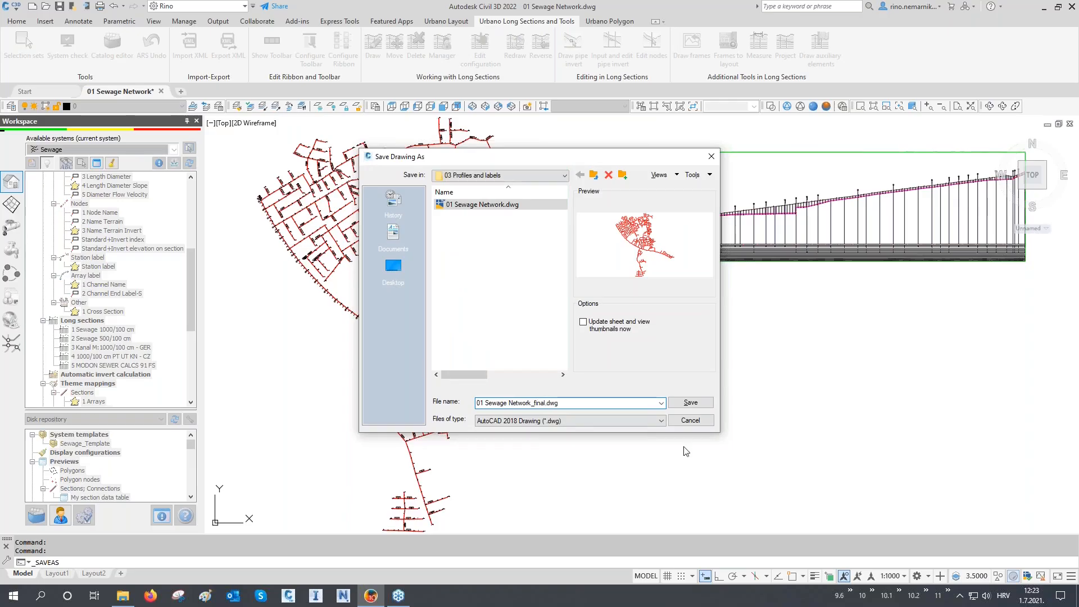
left_click(690, 403)
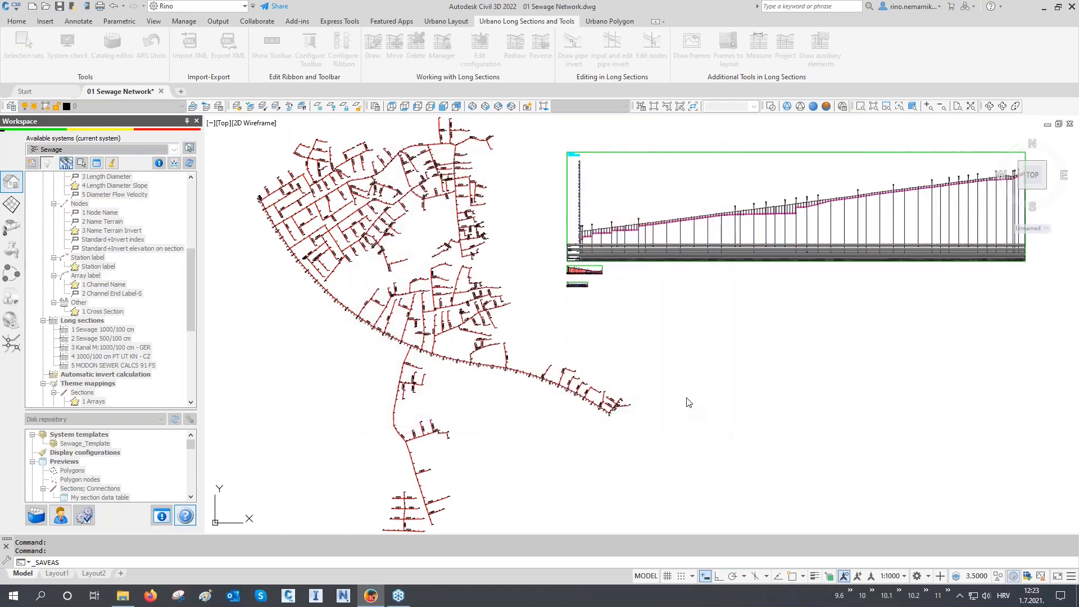
- Open the drawing 01 Catchment areas.dwg from the 01 Catchment areas folder in File Explorer
left_click(123, 596)
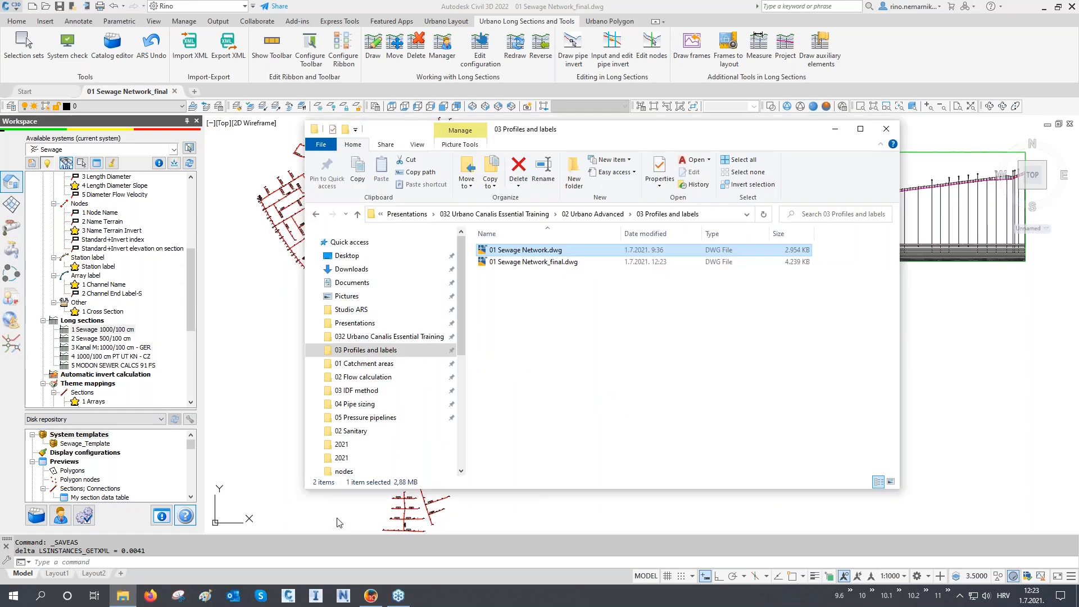
left_click(368, 364)
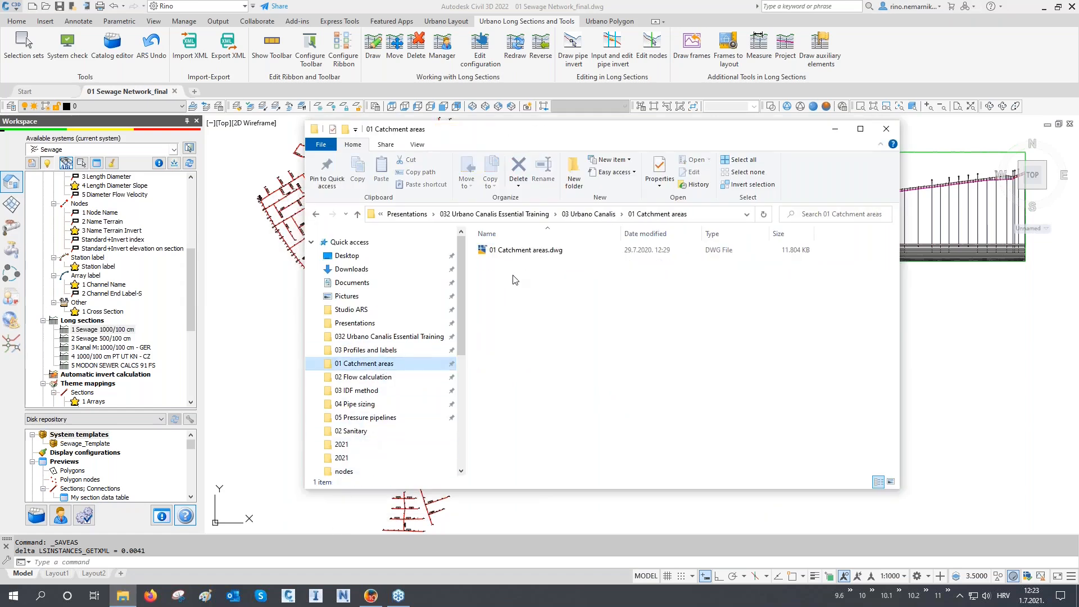
left_click(524, 254)
double_click(524, 252)
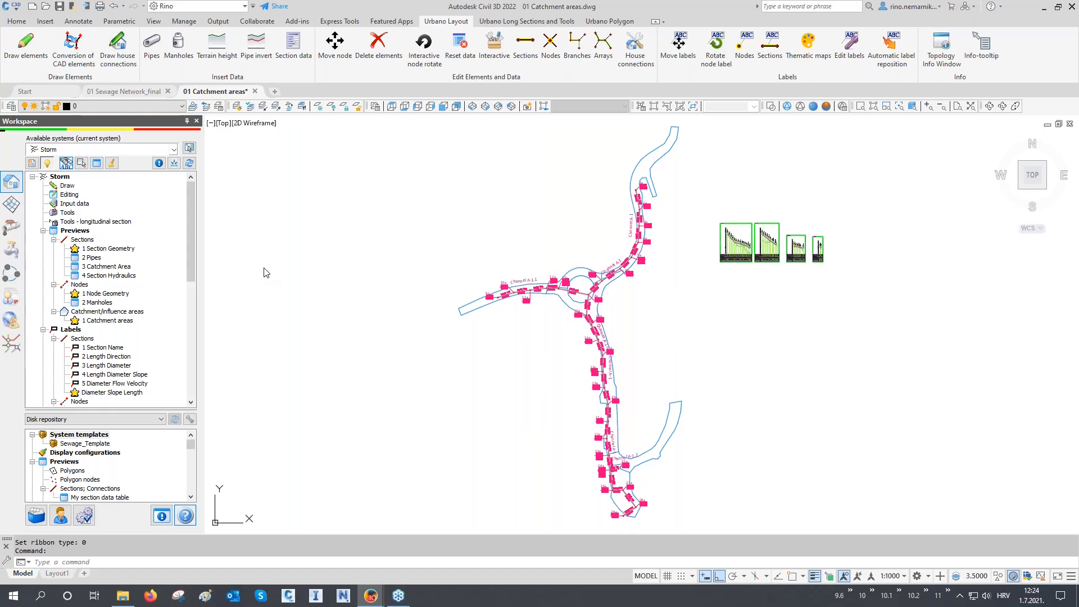
- Select two catchment boundary lines near node 1a at the upper end of Channel A-1 and display their properties
middle_click_drag(579, 253, 571, 259)
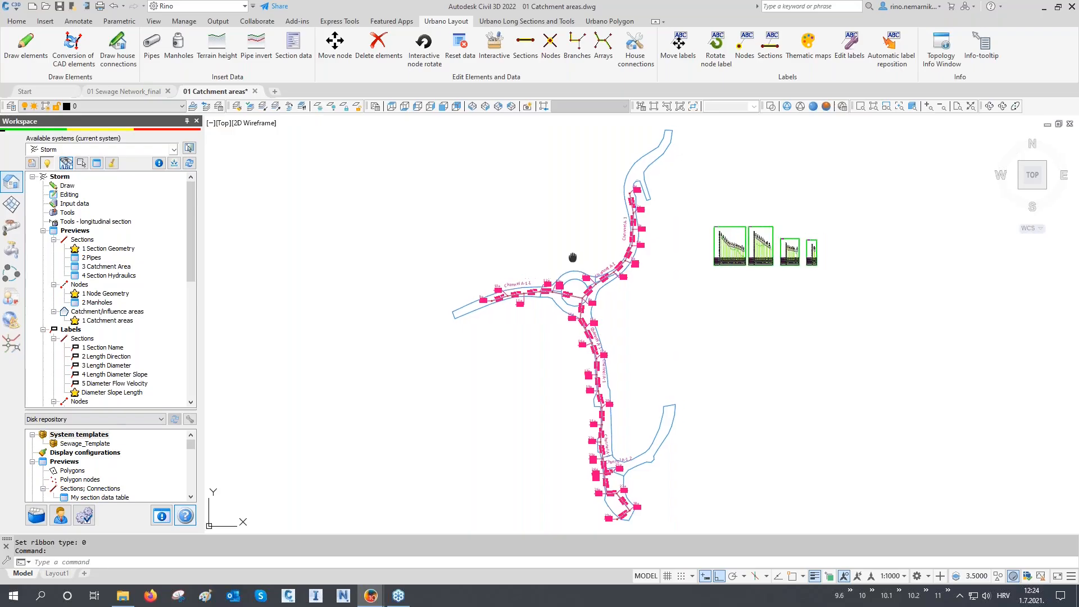
scroll(623, 175, "up", 4)
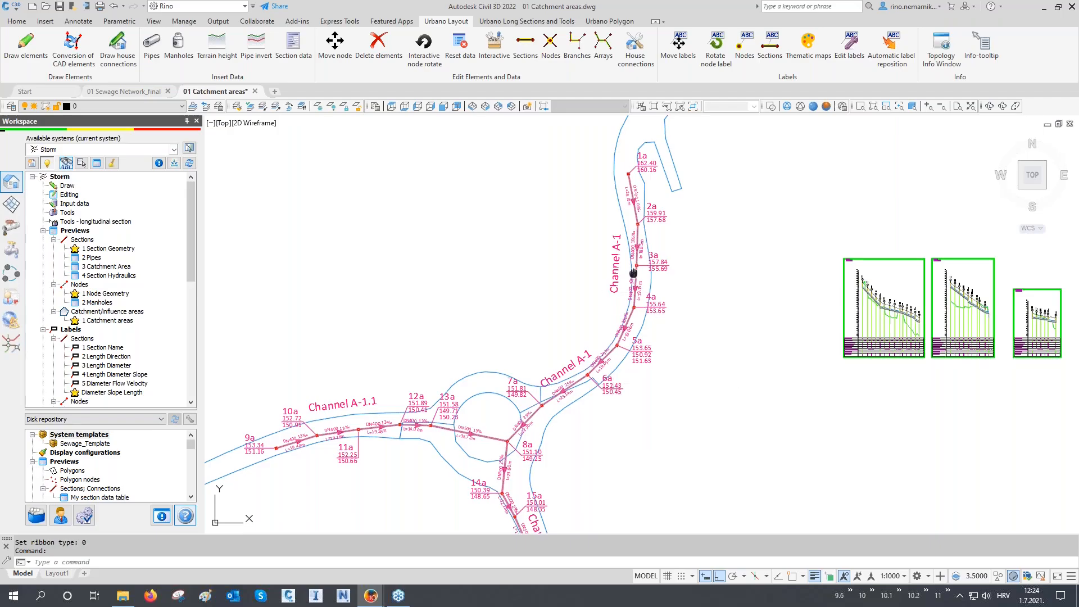
middle_click_drag(634, 275, 612, 352)
scroll(672, 211, "up", 2)
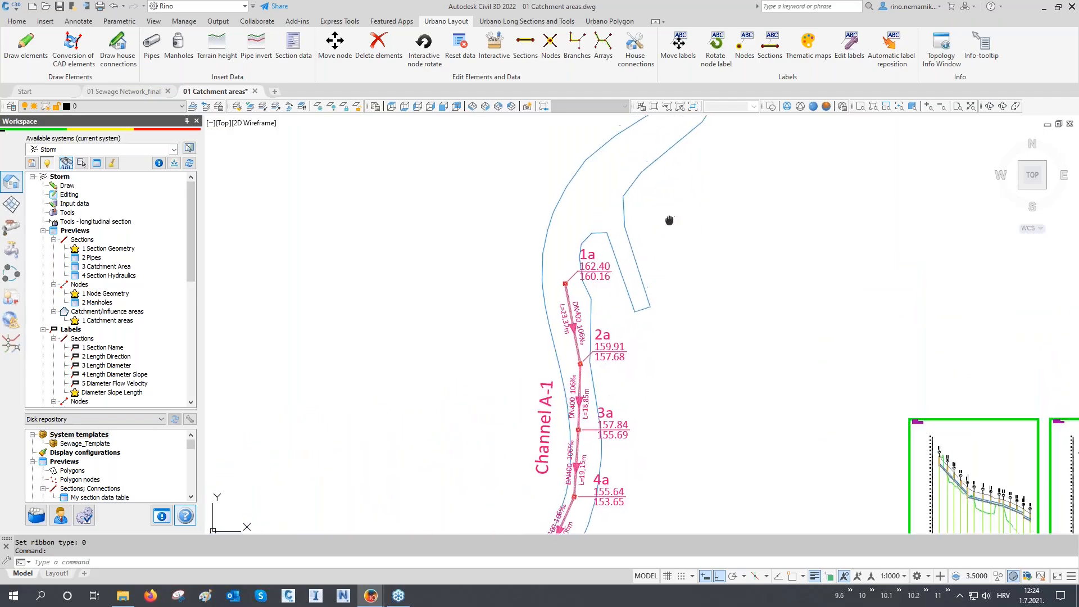
left_click(666, 212)
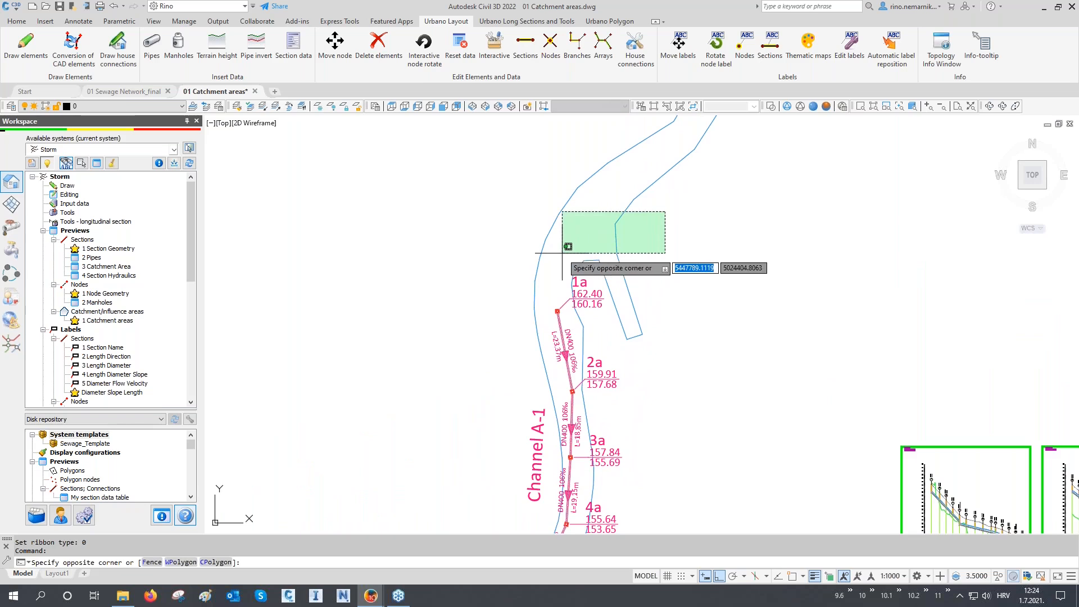
left_click(583, 245)
right_click(624, 181)
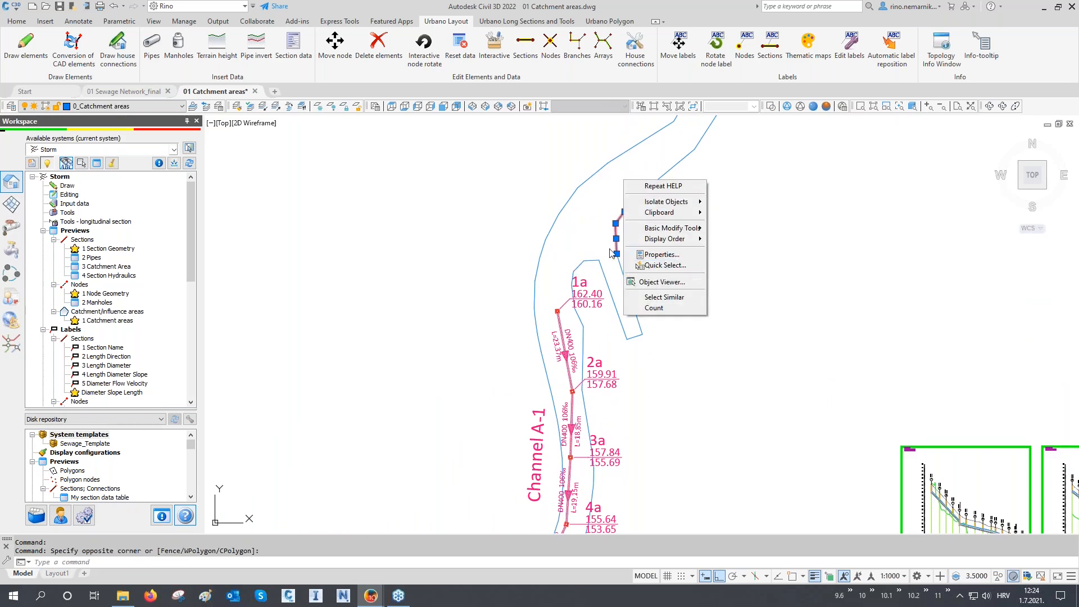
left_click(592, 230)
left_click(582, 237)
key("ctrl+1")
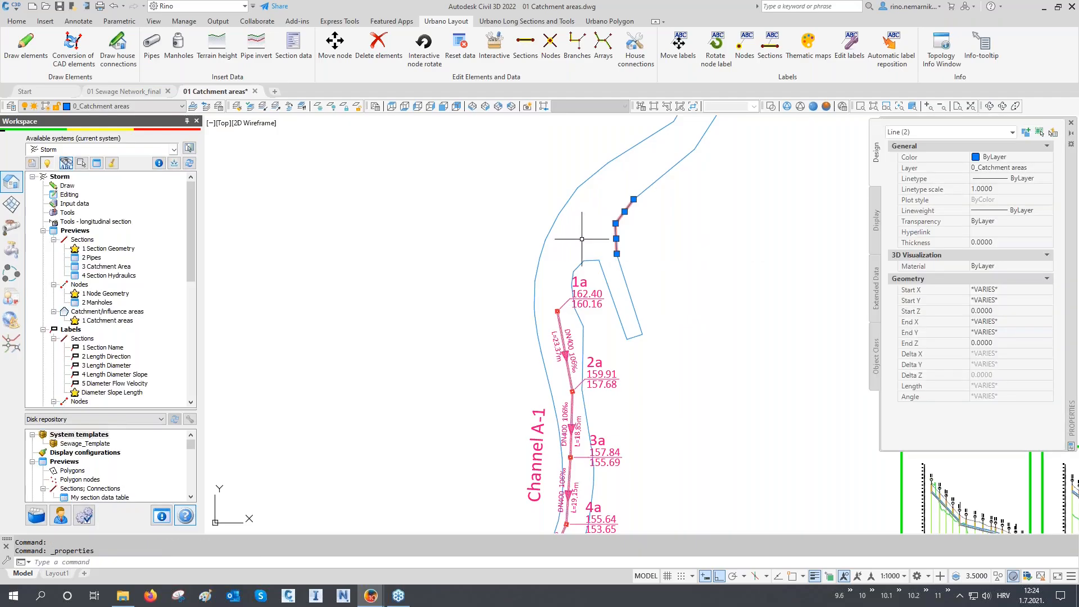
- Select all lines similar to the picked boundary lines to check the catchment outline, clear the selection and close the properties
right_click(738, 191)
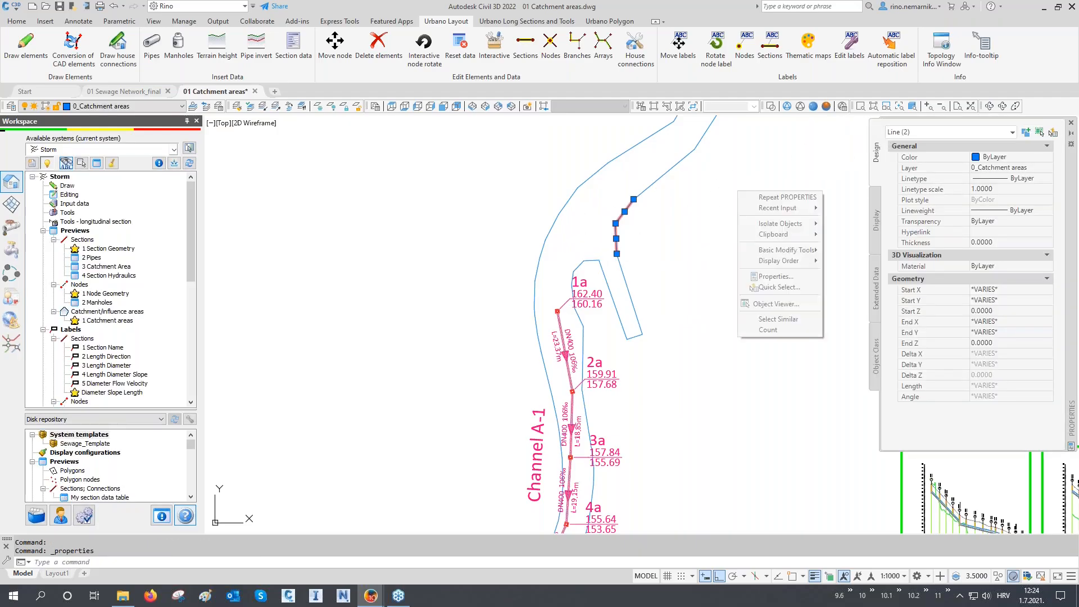
left_click(773, 319)
scroll(675, 253, "down", 5)
middle_click_drag(683, 337, 589, 307)
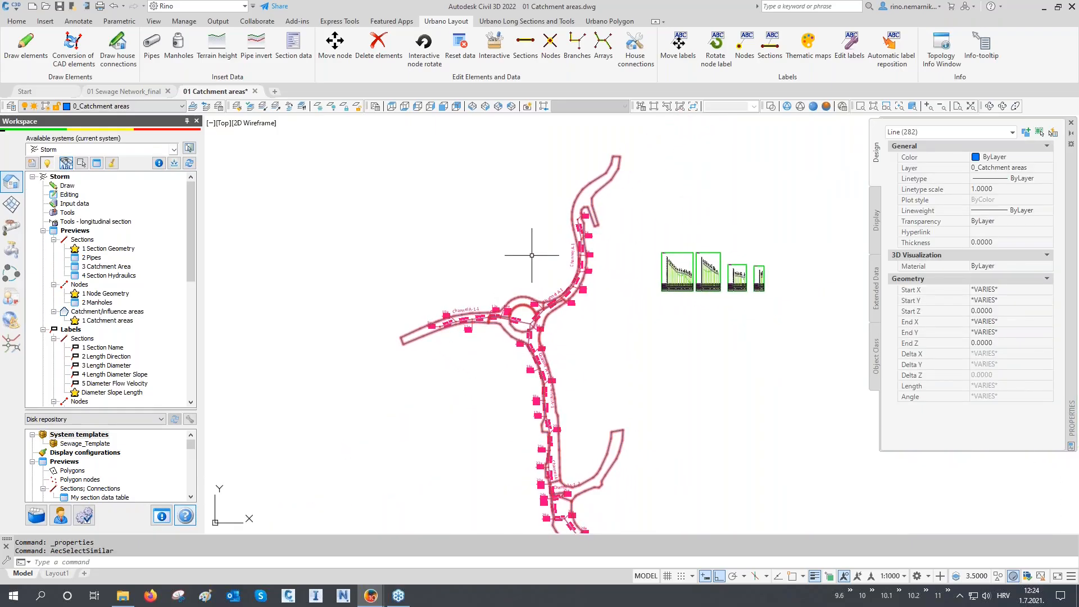
scroll(534, 248, "up", 2)
key("Escape")
scroll(534, 248, "up", 2)
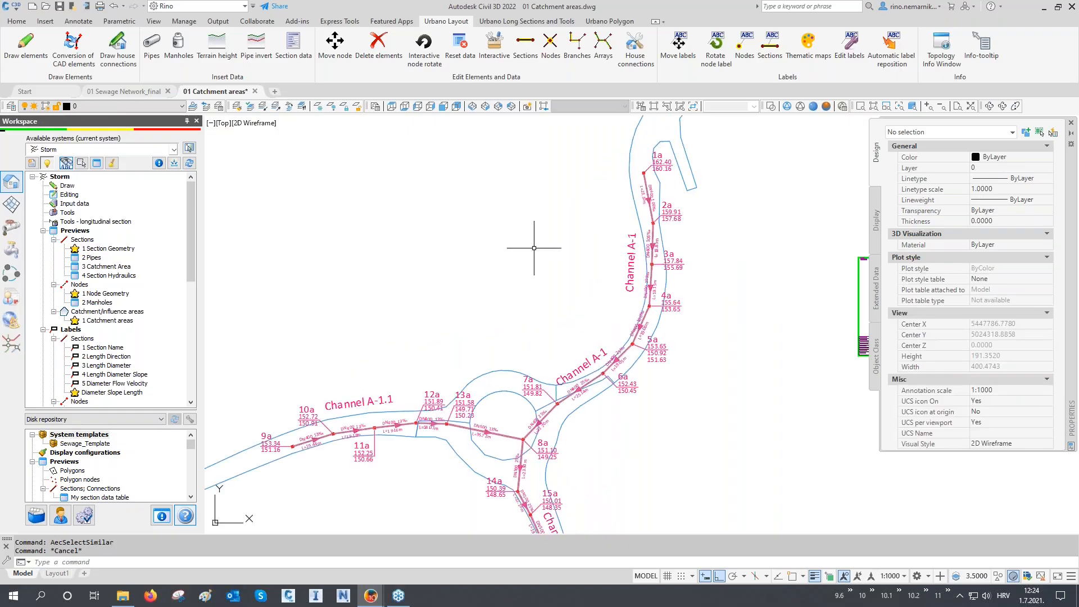
left_click(1071, 124)
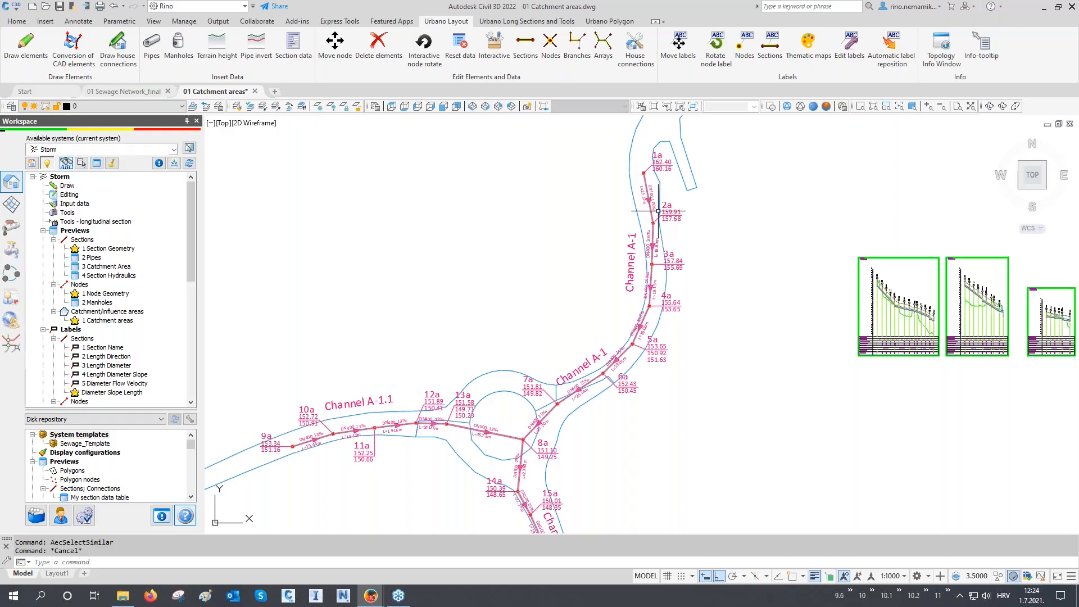
middle_click_drag(616, 323, 623, 314)
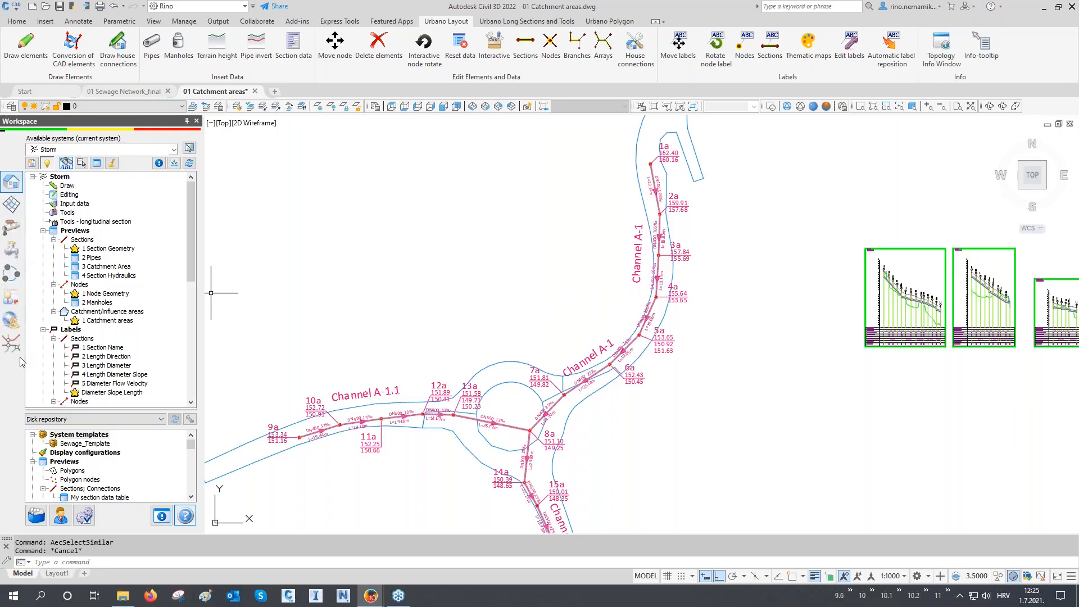
- Review the 1 Catchment, 2 House and 3 Industry definitions in the area label catalog, including the block label data of 3 Industry
left_click(13, 232)
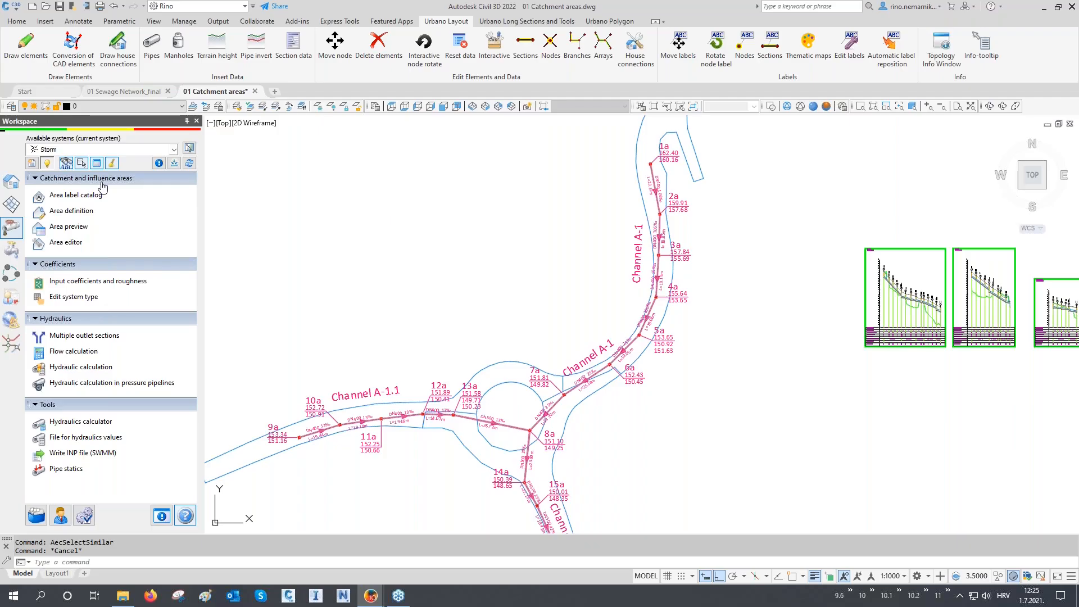
left_click(71, 196)
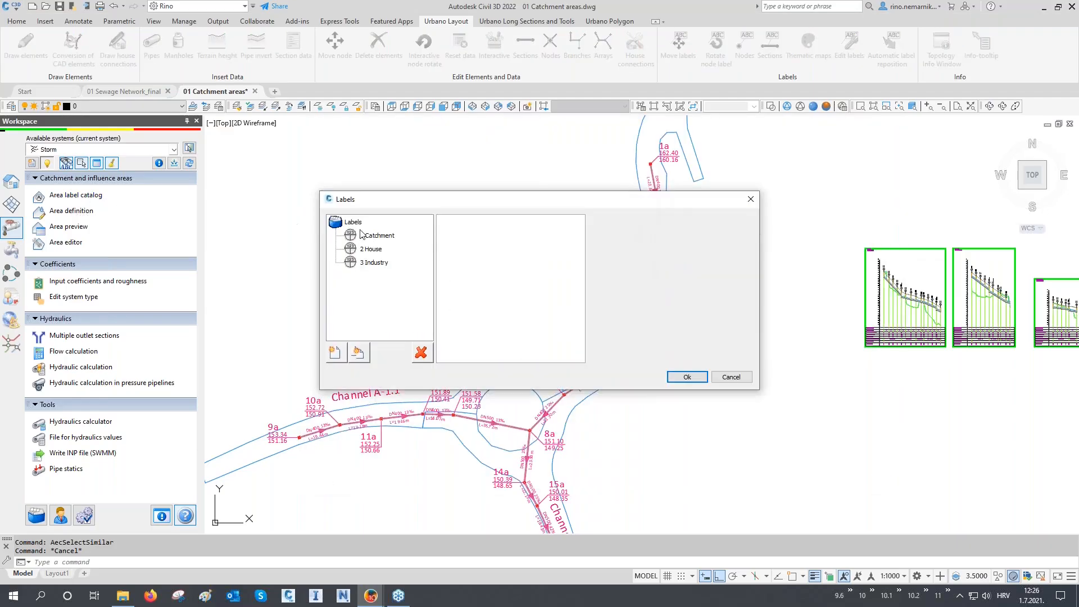
left_click(362, 236)
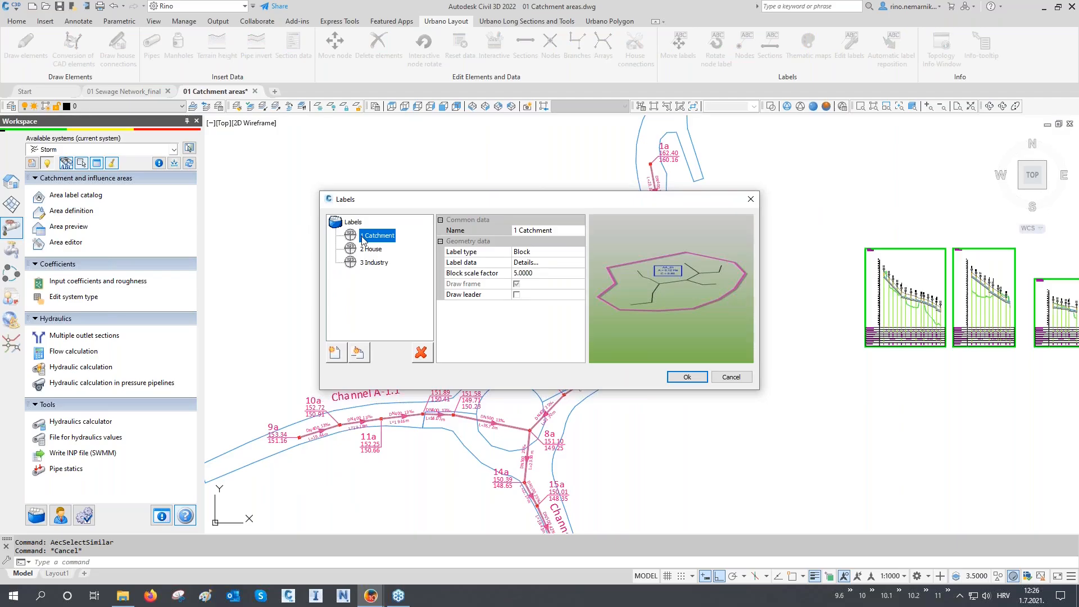
left_click(366, 250)
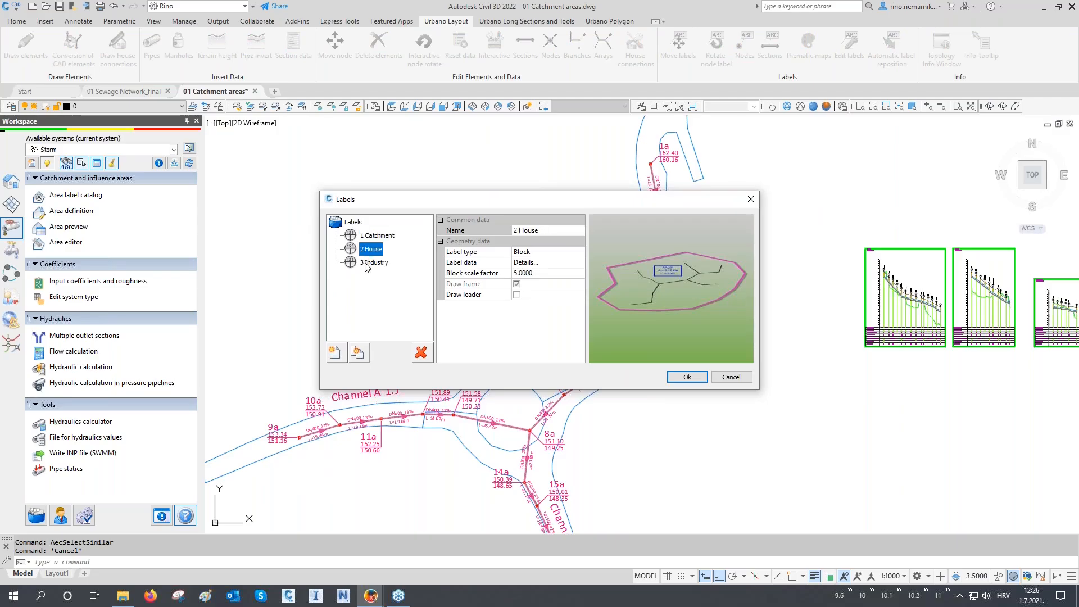
left_click(366, 265)
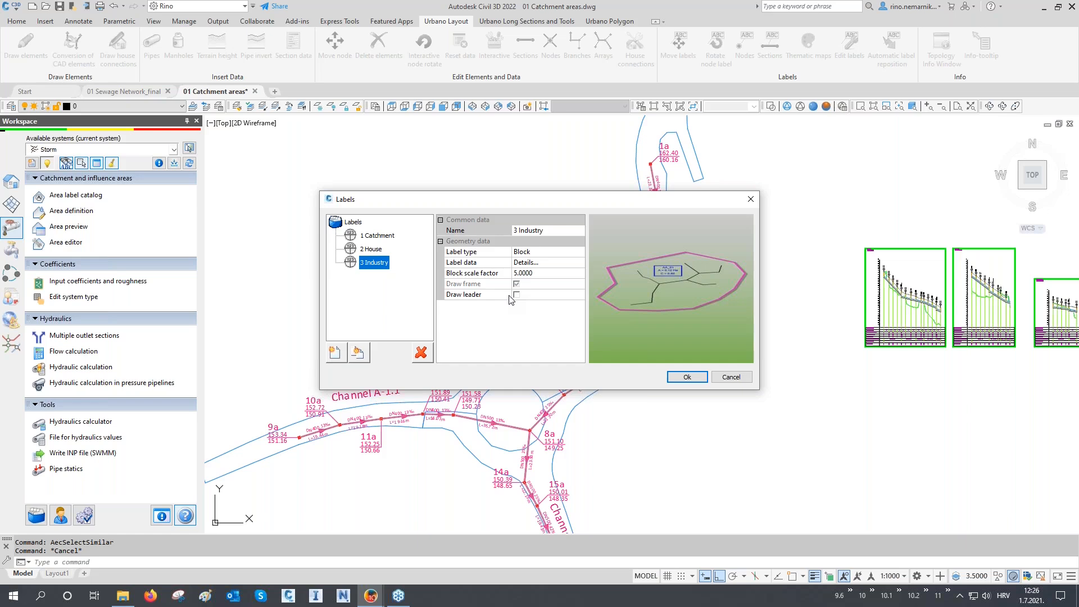
left_click(529, 263)
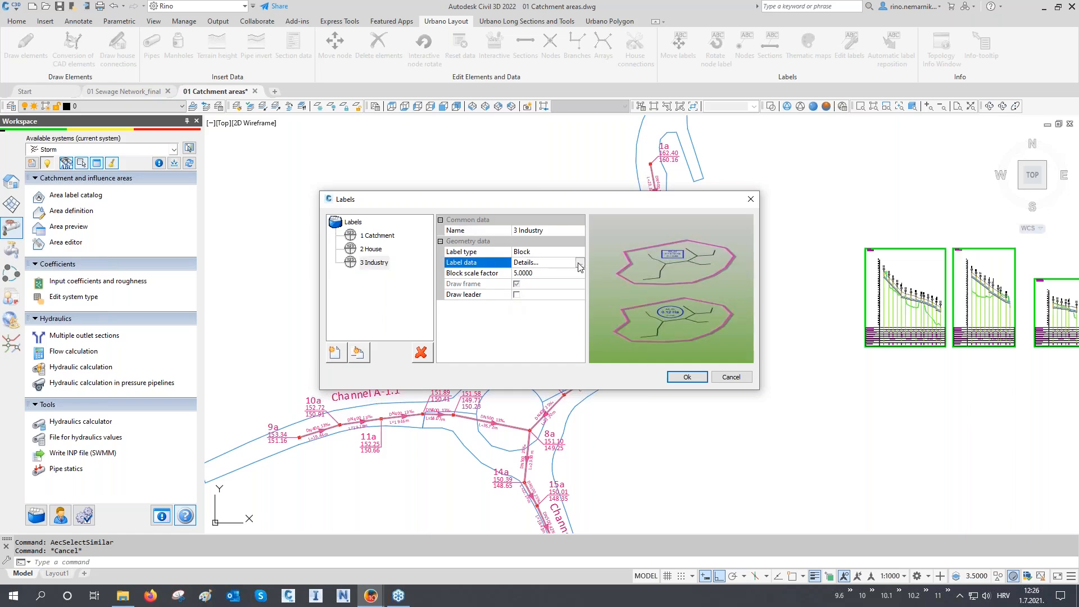
left_click(580, 264)
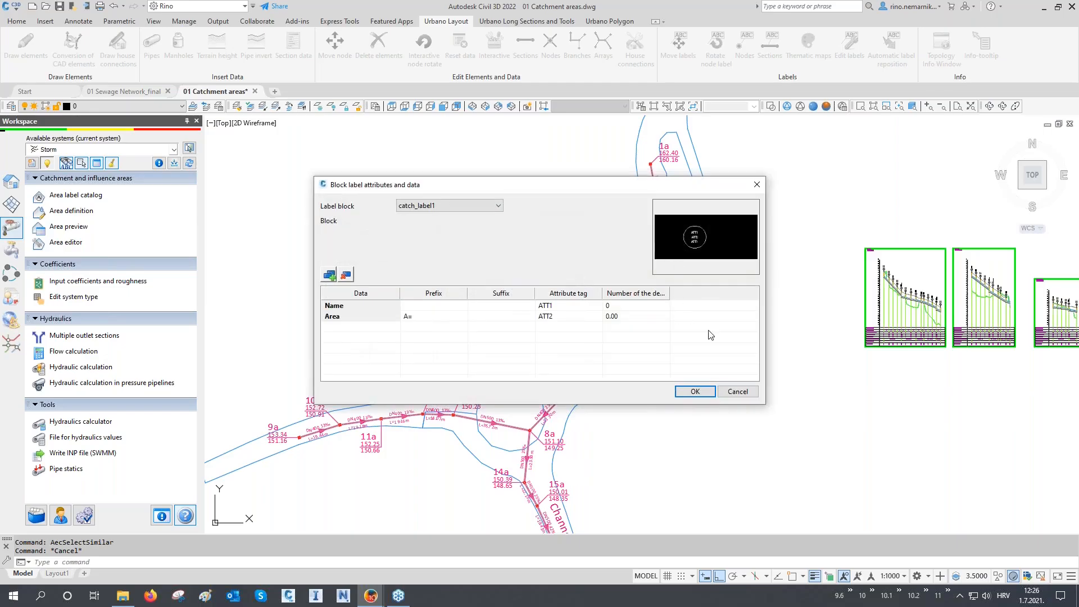
left_click(735, 394)
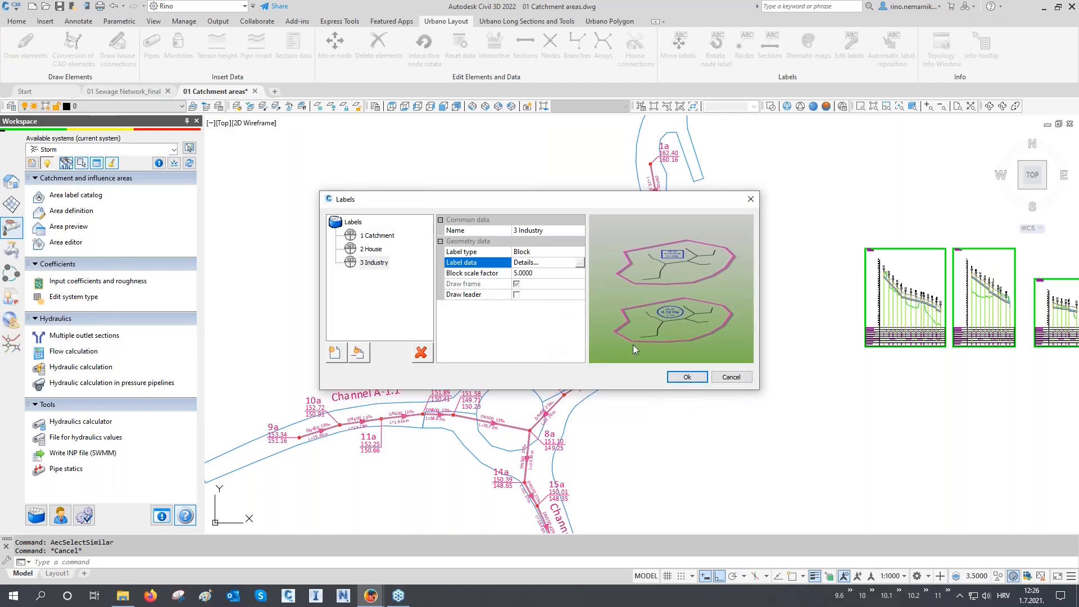
left_click(732, 377)
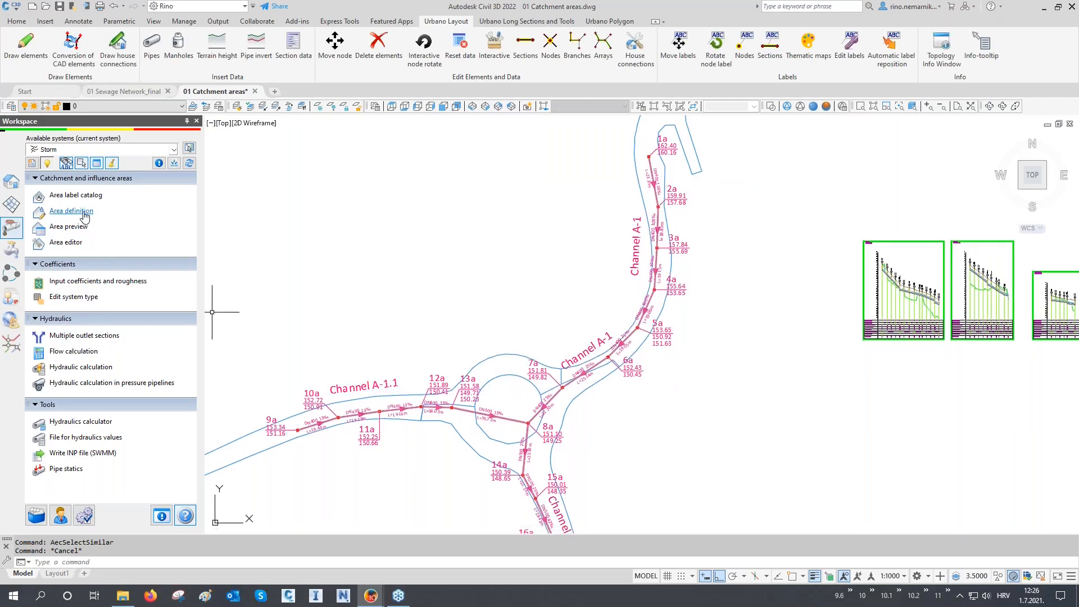
- Start the area definition for the Storm system and select the Channel A-1 sections from 1a to 8a by branch
left_click(81, 213)
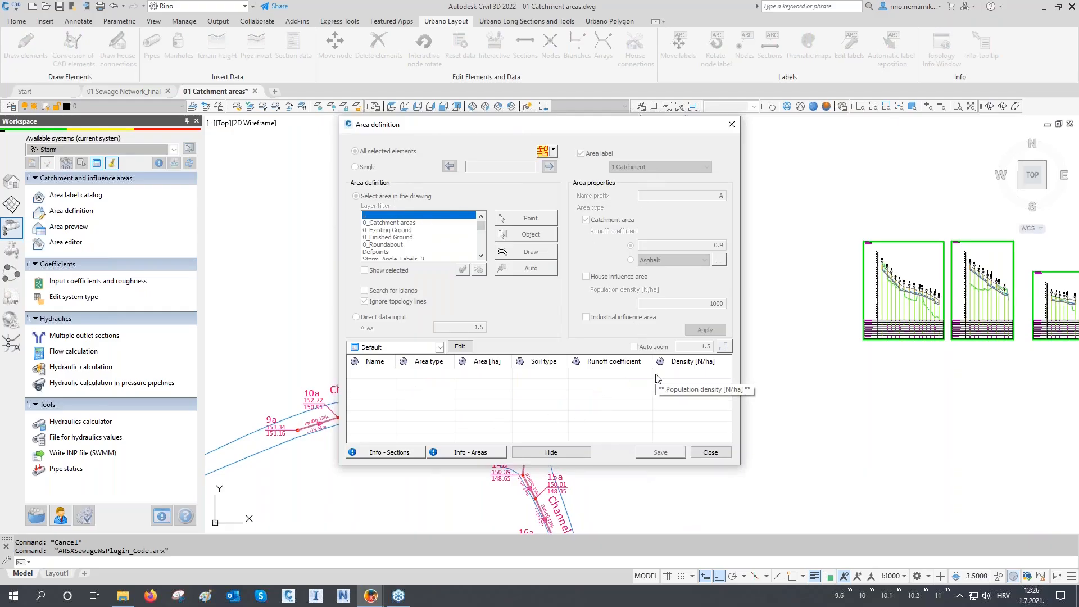
left_click(554, 150)
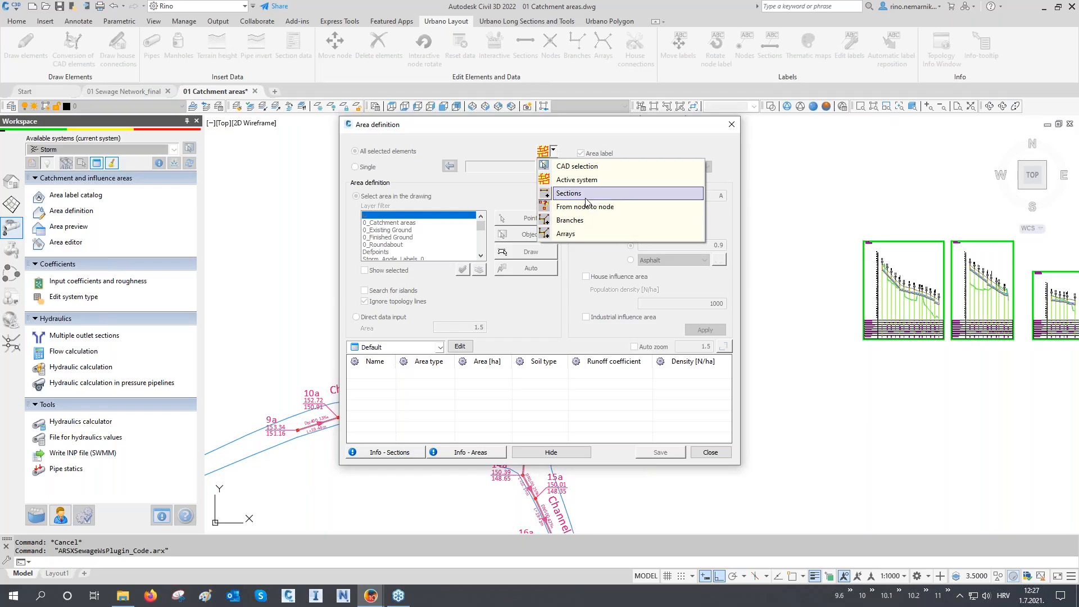
left_click(579, 219)
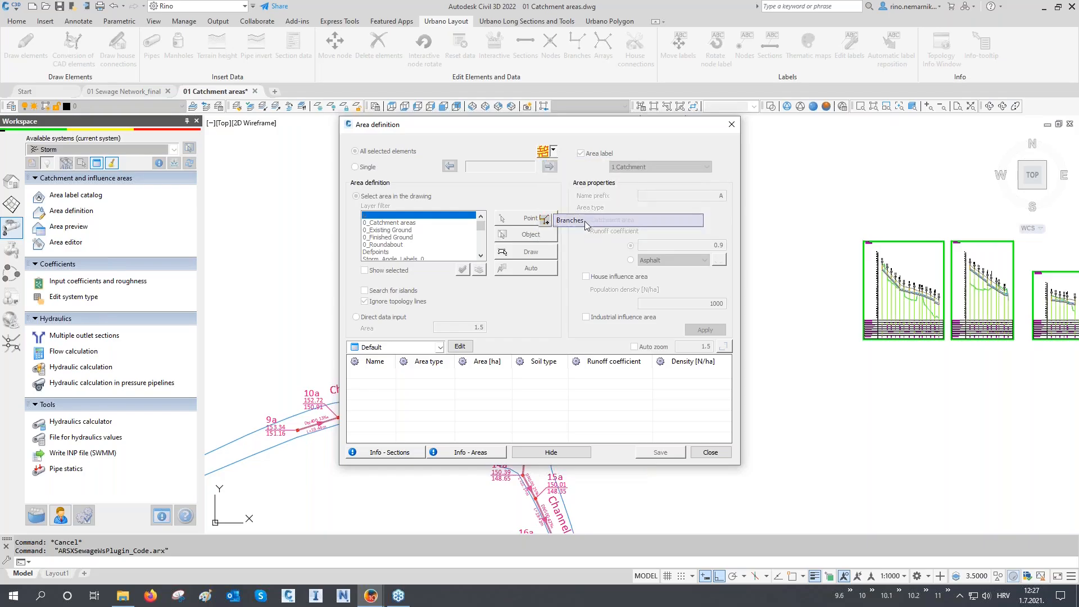
key("Return")
left_click_drag(517, 114, 274, 92)
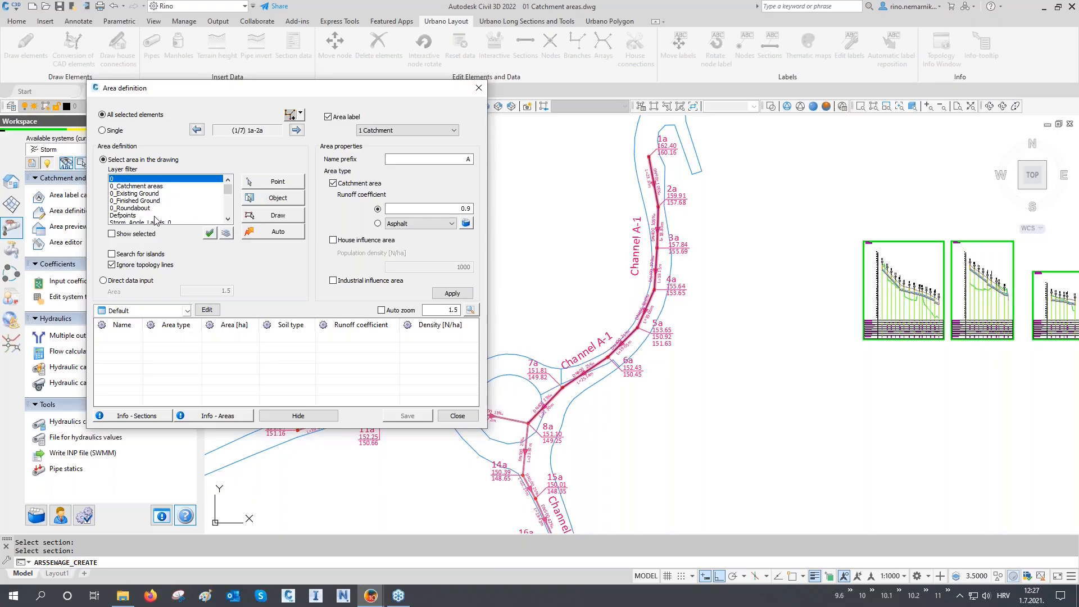
- Set the area definition's layer filter to 0_Catchment areas by picking a boundary line beside section 1a-2a
left_click(226, 234)
left_click(640, 190)
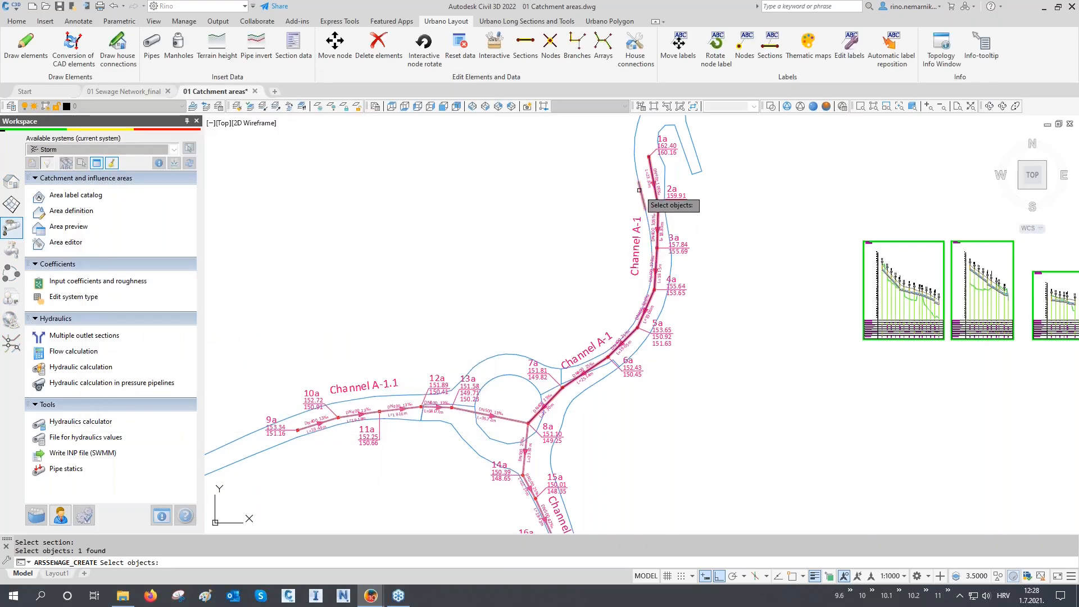
key("Return")
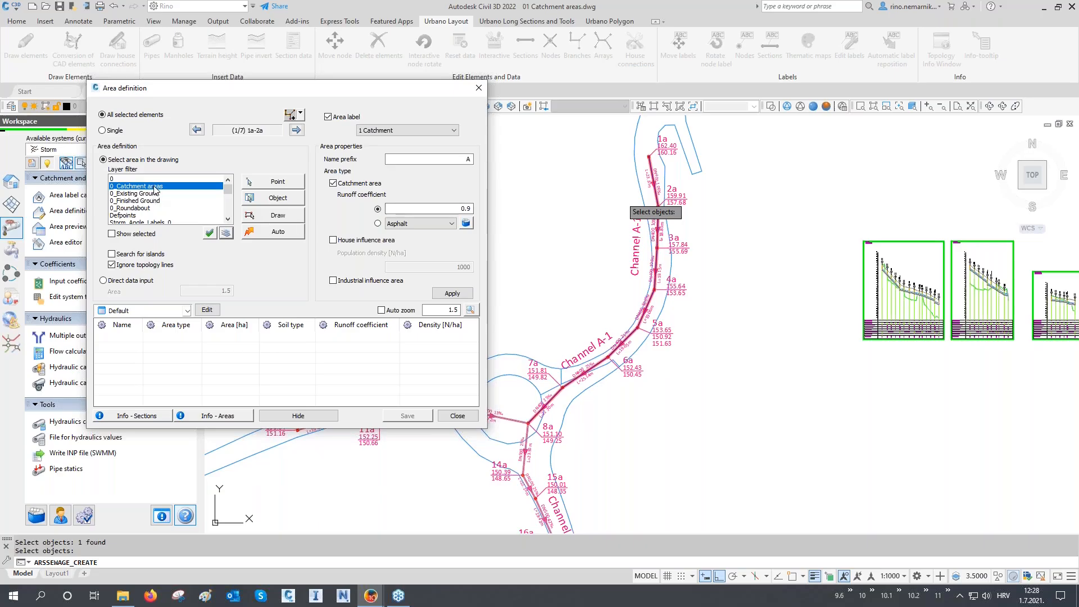
- Show only the selected layer filter, define the catchment area around the upper Channel A-1 from a point inside its boundary, and use label 1 Catchment
left_click(112, 234)
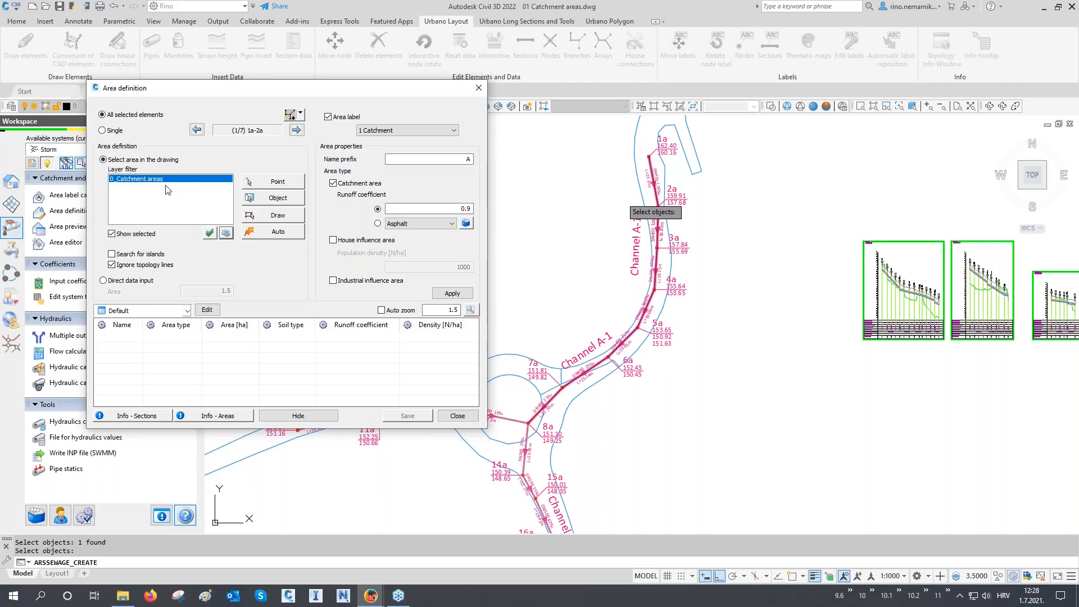
left_click(277, 184)
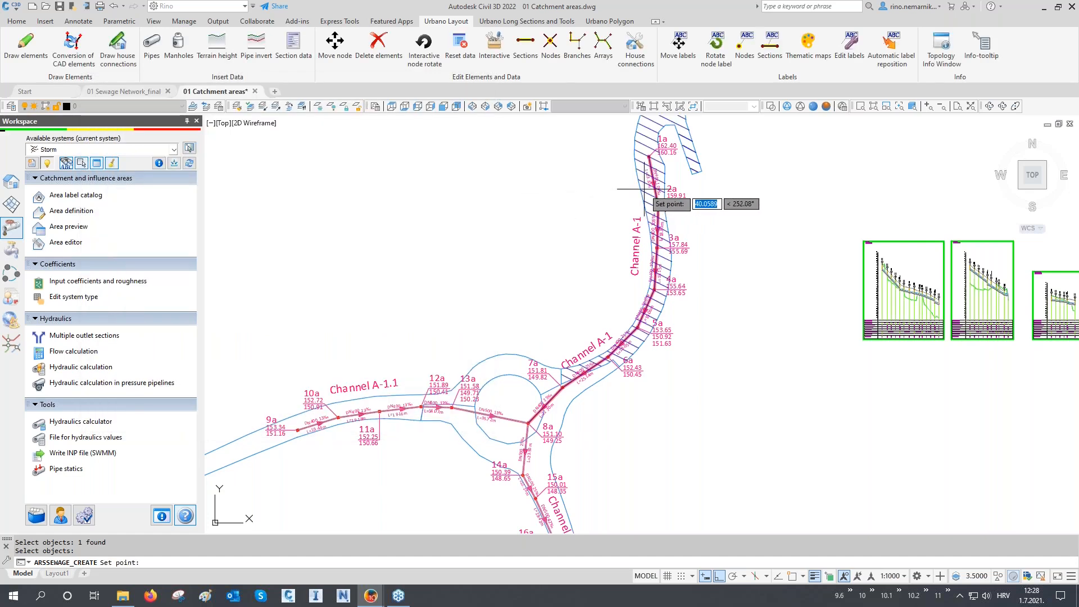
mouse_move(645, 189)
middle_mouse_down()
mouse_move(641, 311)
mouse_move(659, 267)
middle_mouse_up()
left_click(659, 266)
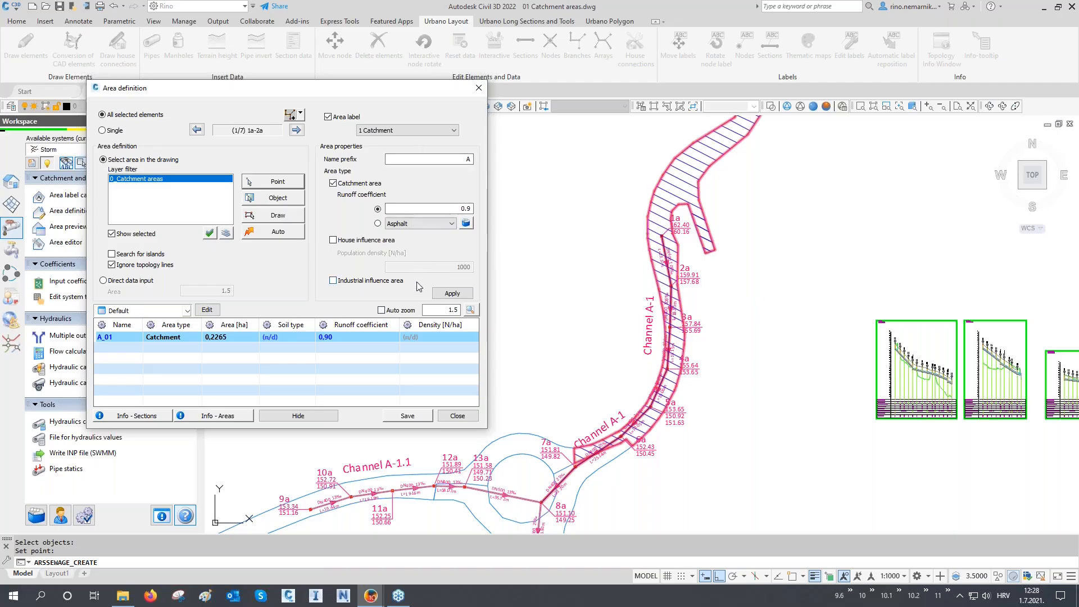
left_click(405, 132)
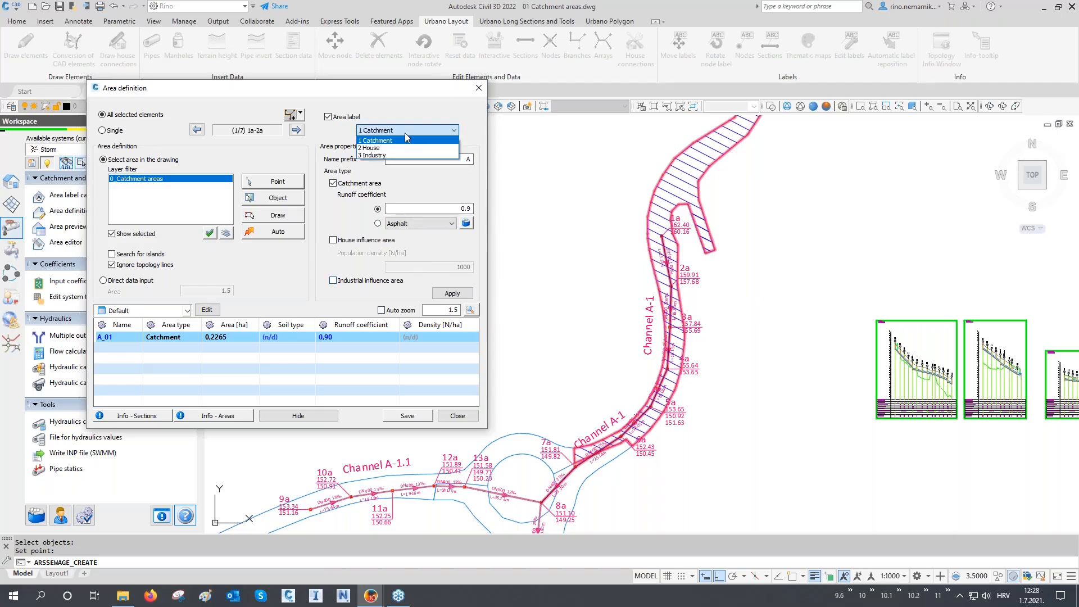
left_click(406, 140)
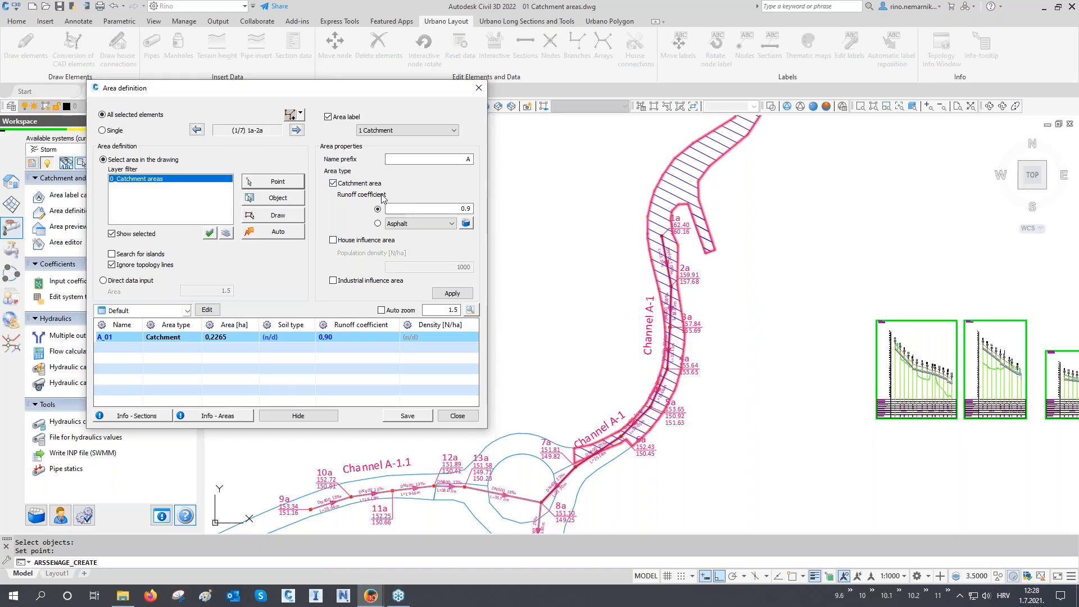
- Review the runoff coefficients of the Concrete, Earth, Grass and Roofing soil types in the soil runoff coefficient definitions
left_click_drag(443, 209, 489, 211)
left_click(466, 224)
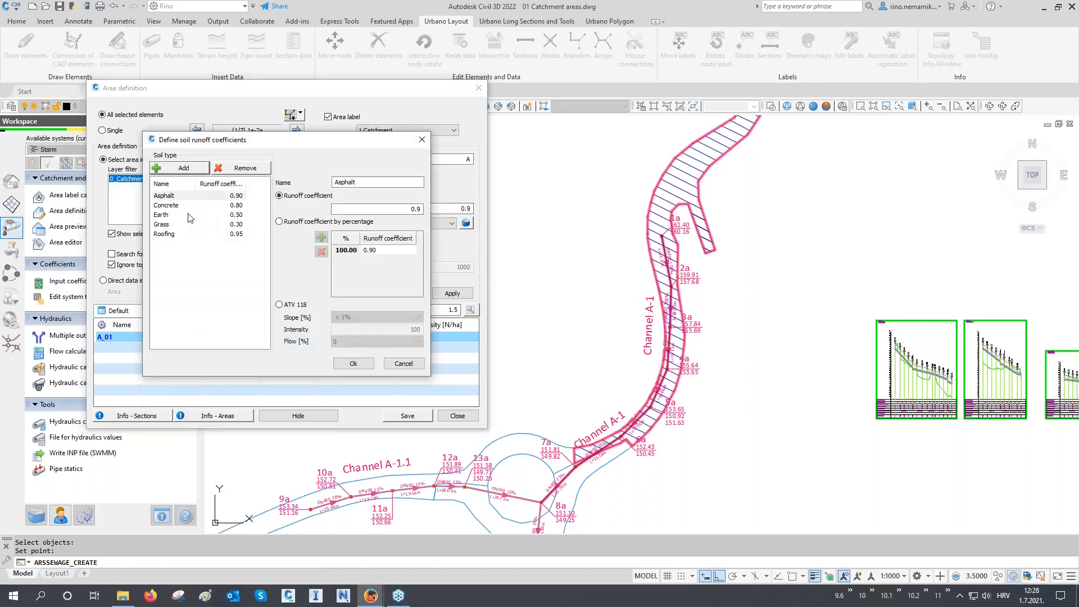
left_click(177, 205)
left_click(172, 217)
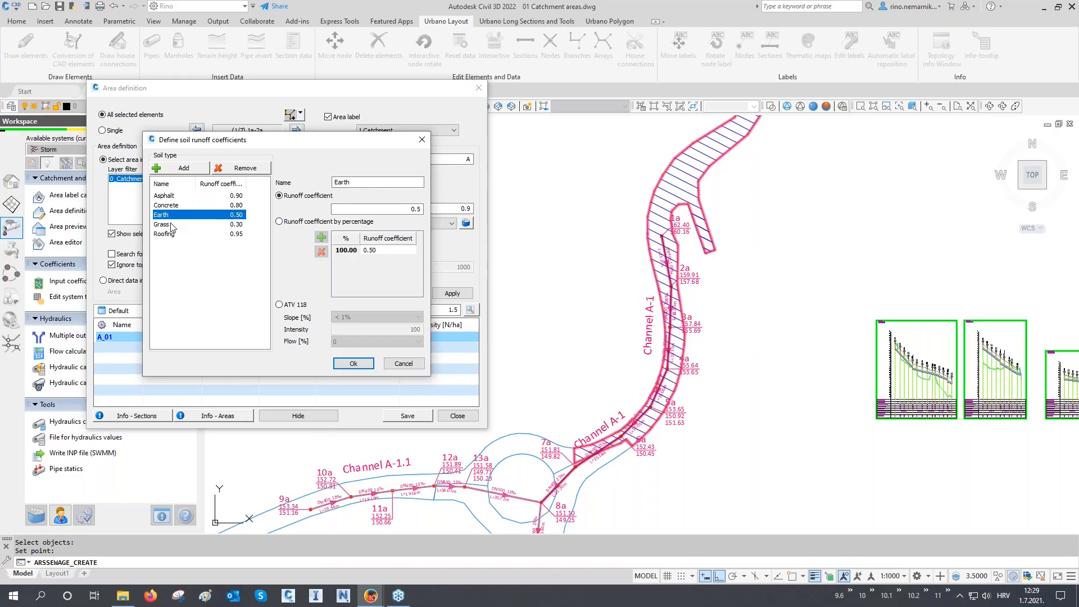
left_click(172, 225)
left_click(172, 234)
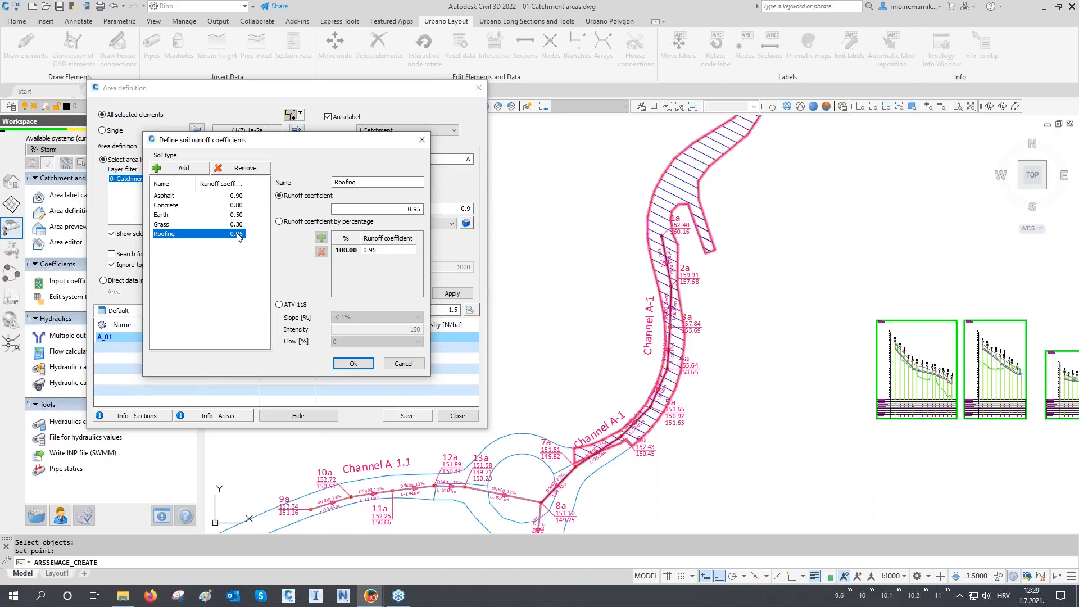
- Assign the Asphalt soil type to the Channel A-1 catchment area, apply it and save the area
left_click(173, 196)
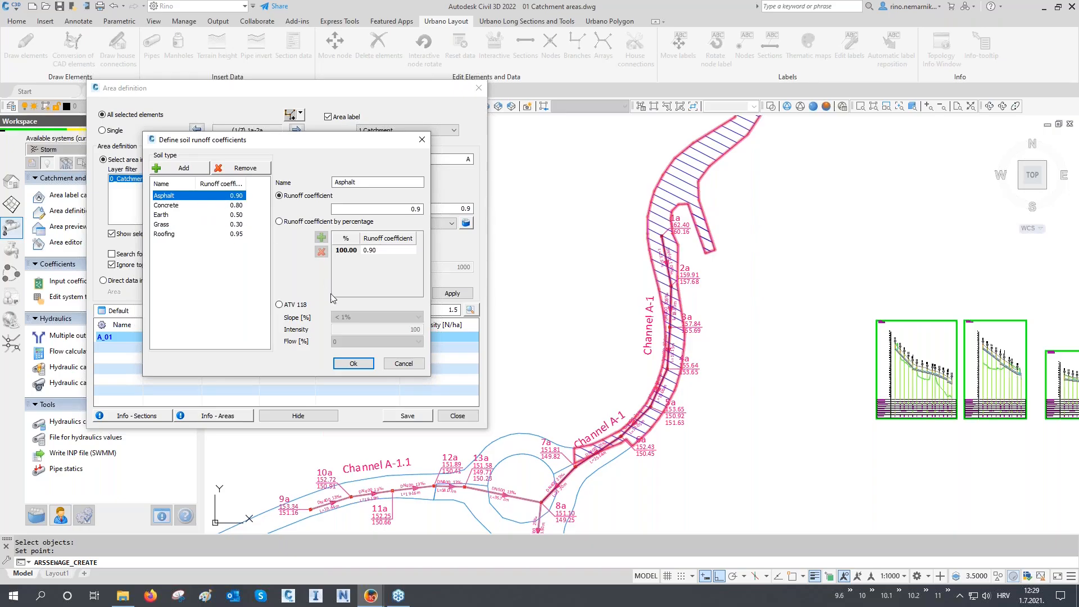
left_click(353, 363)
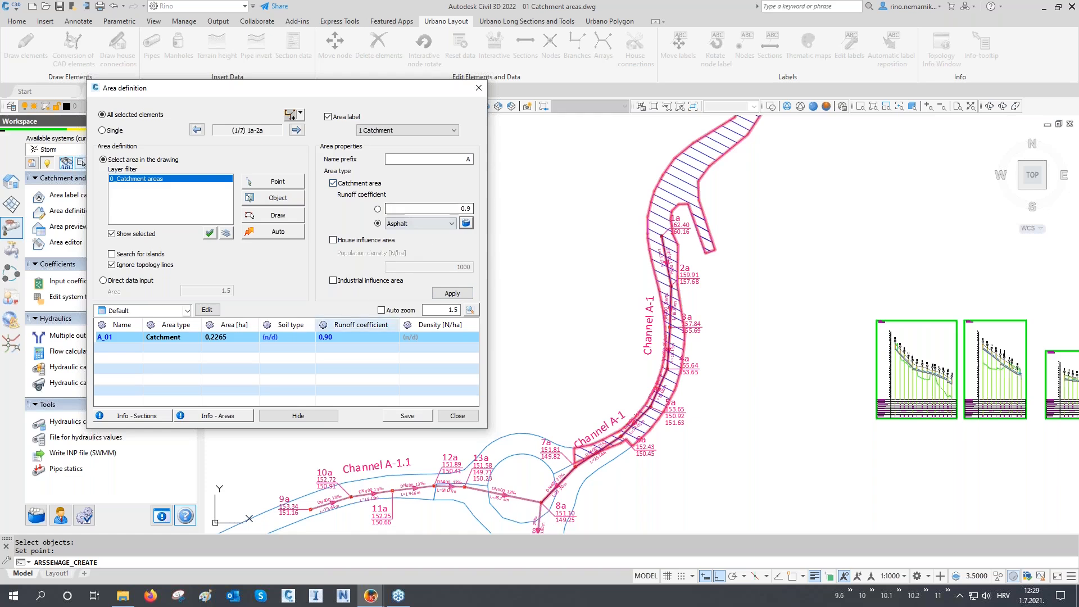
left_click(453, 294)
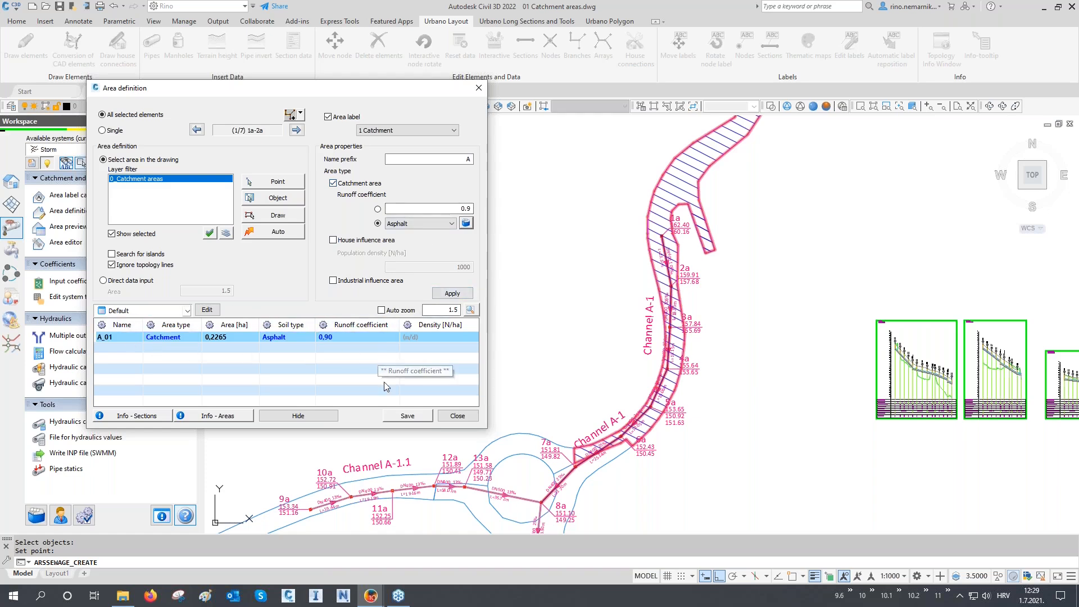
left_click(395, 416)
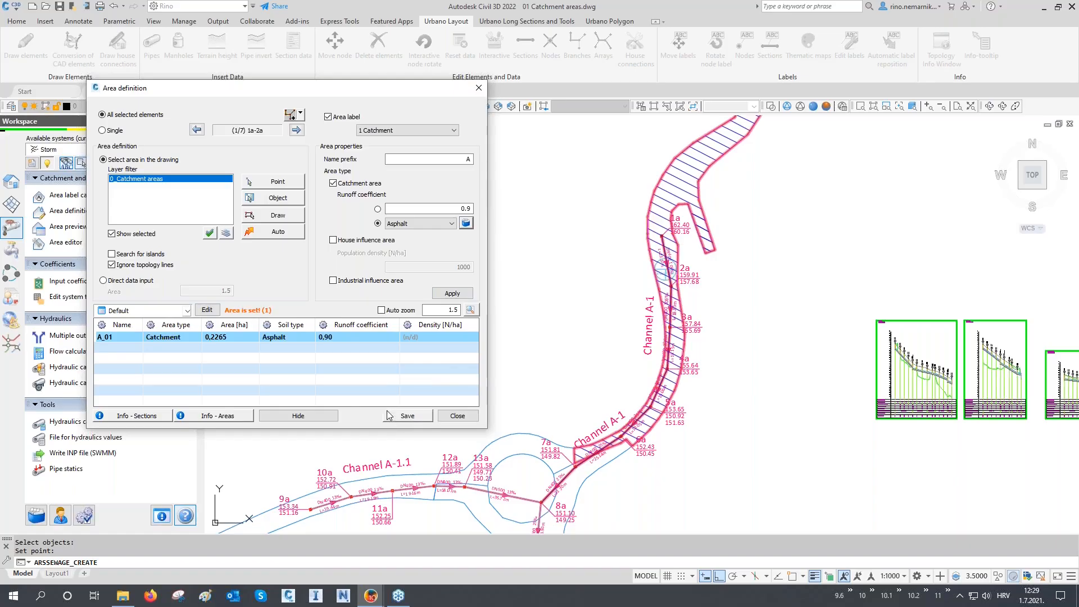
- Select the Channel A-1.1 branch 9a-8a, define its Asphalt catchment area from a point inside the road boundary and save it
left_click(290, 119)
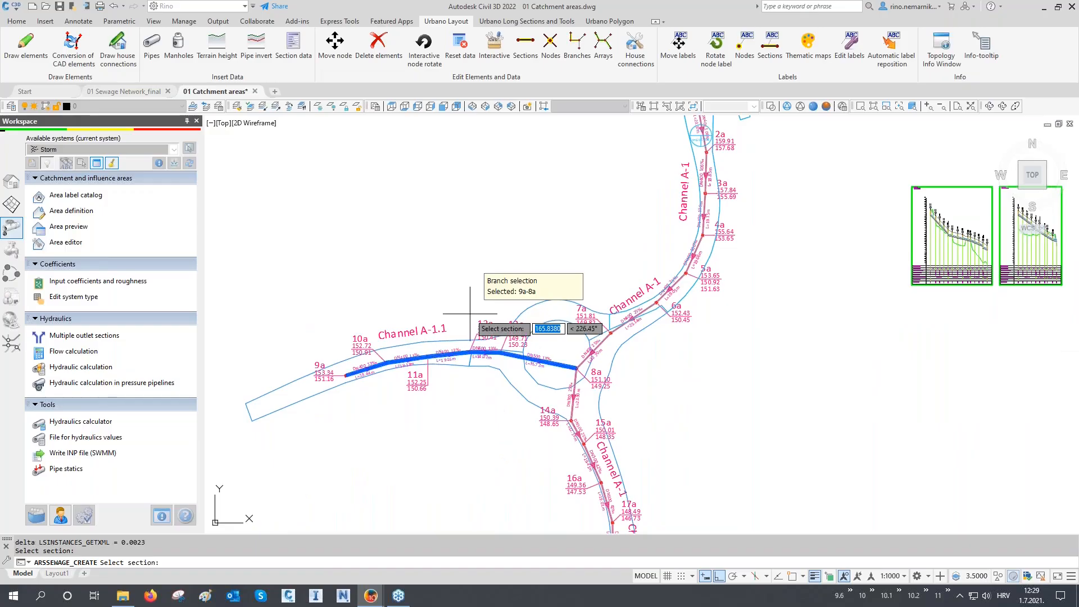
key("Return")
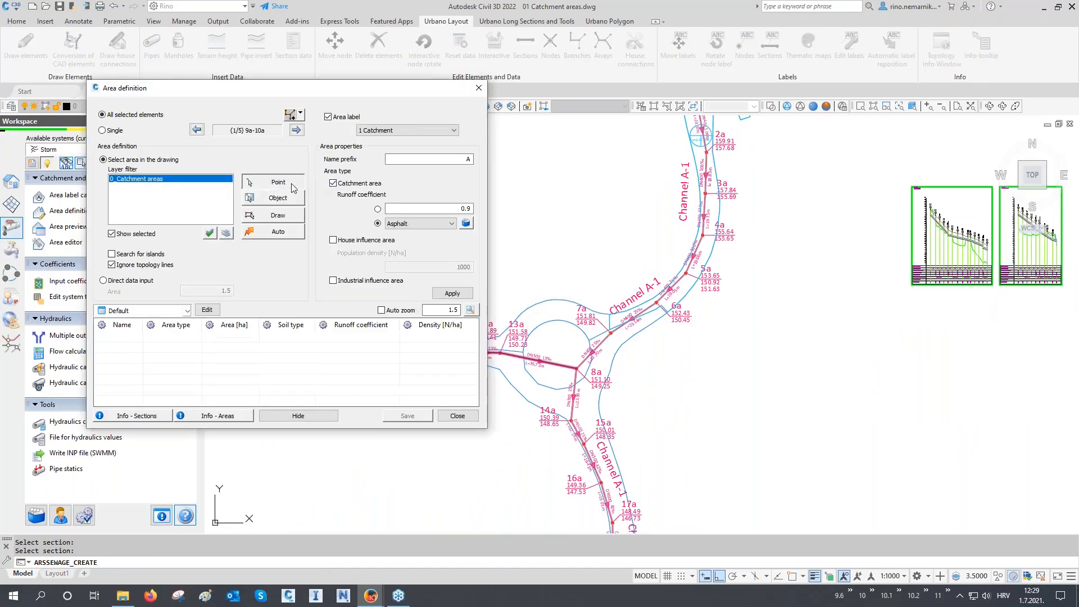
left_click(292, 188)
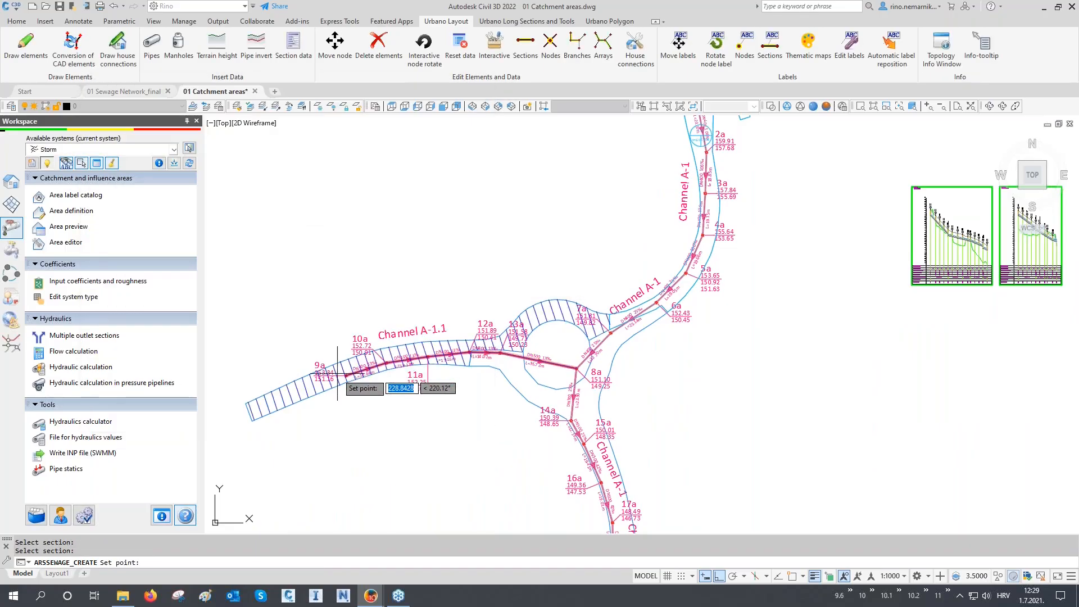
left_click(337, 375)
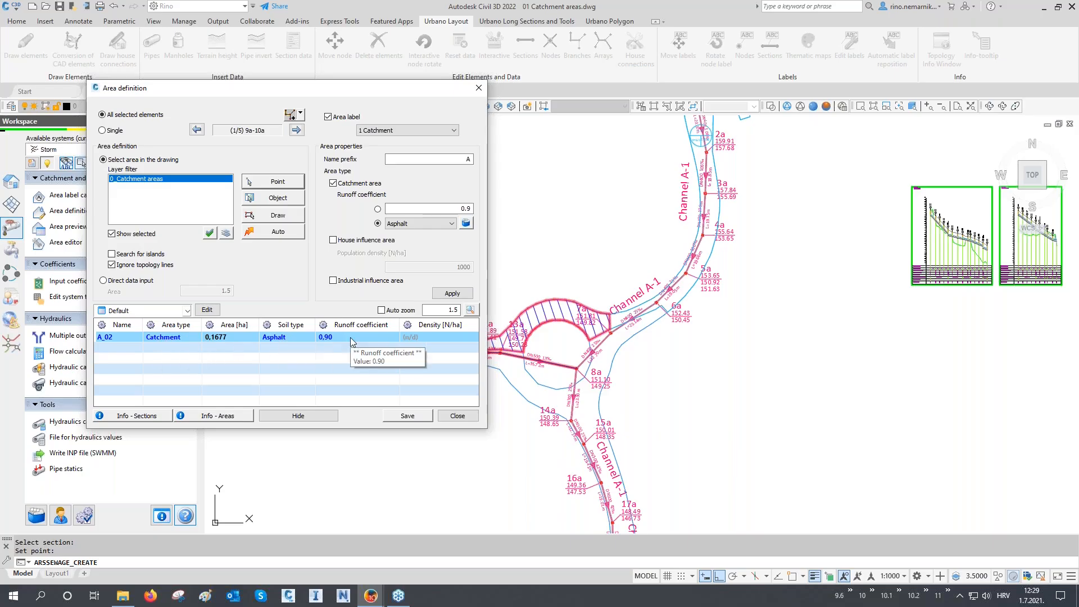
left_click(405, 416)
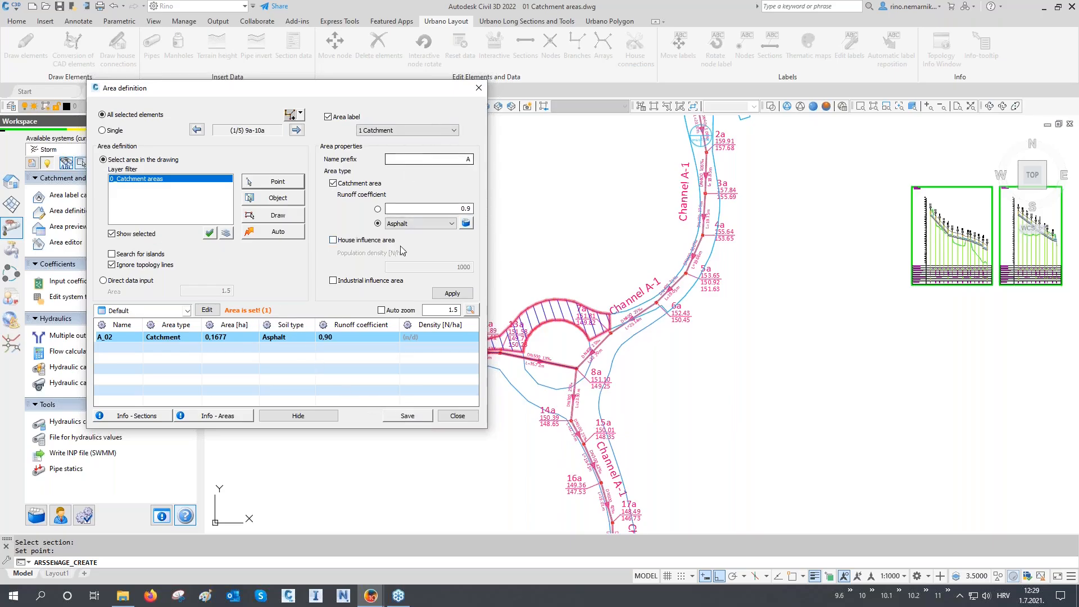
left_click(450, 293)
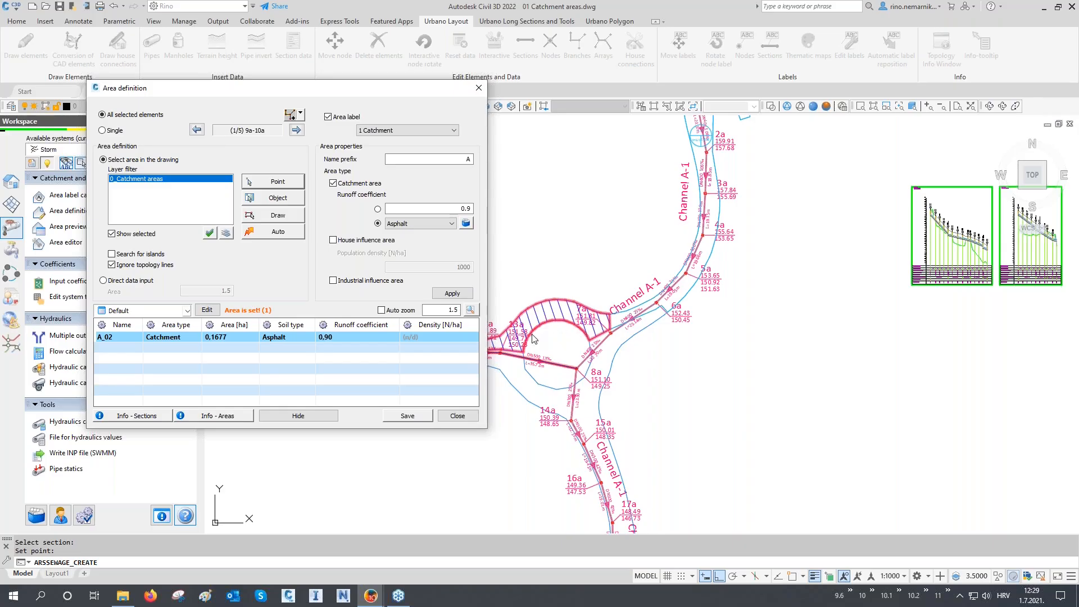
- Set the soil type to Grass, select the single section 8a-14a, define the roundabout's inner circle as its catchment area and save it
left_click(415, 224)
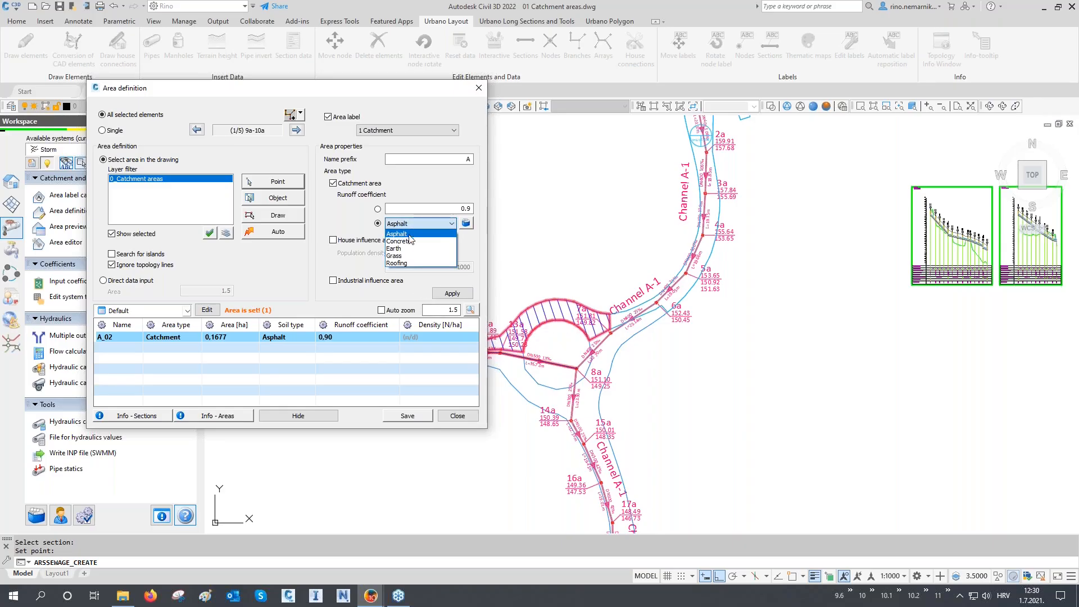
left_click(406, 256)
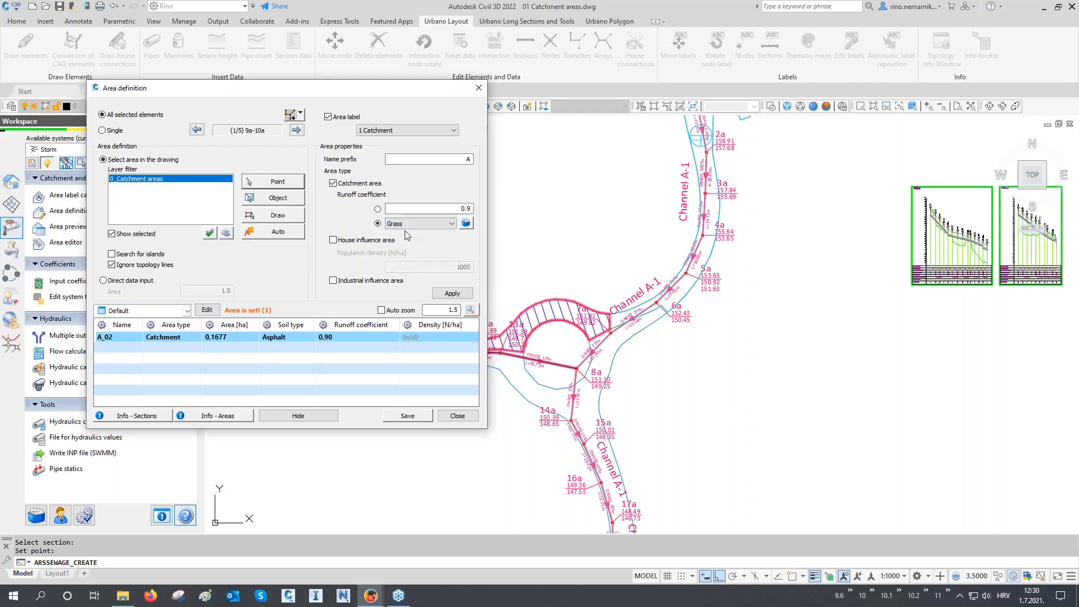
left_click(301, 114)
left_click(359, 157)
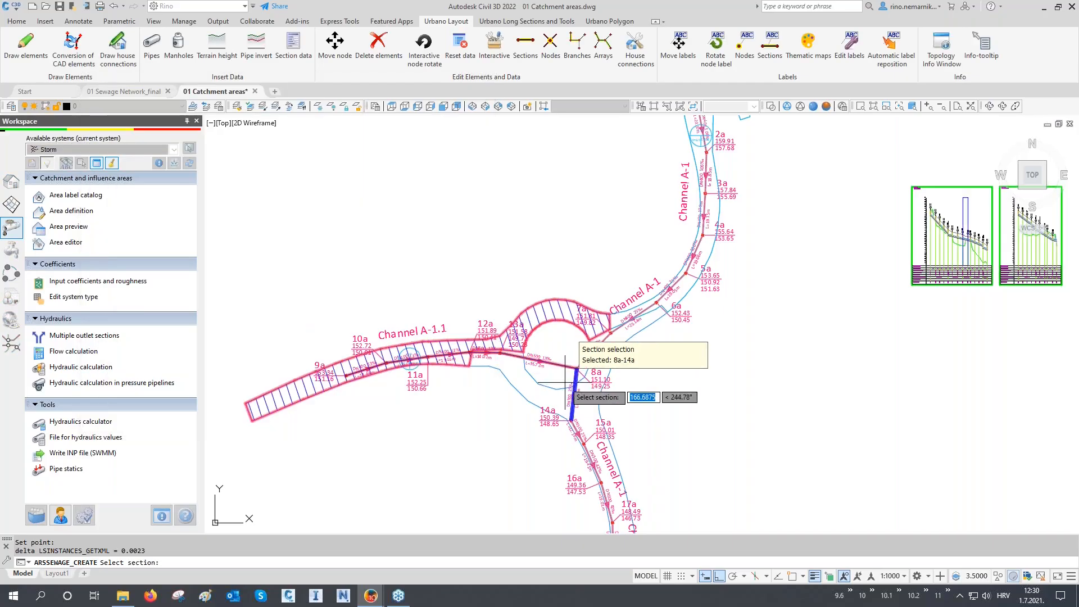
left_click(567, 387)
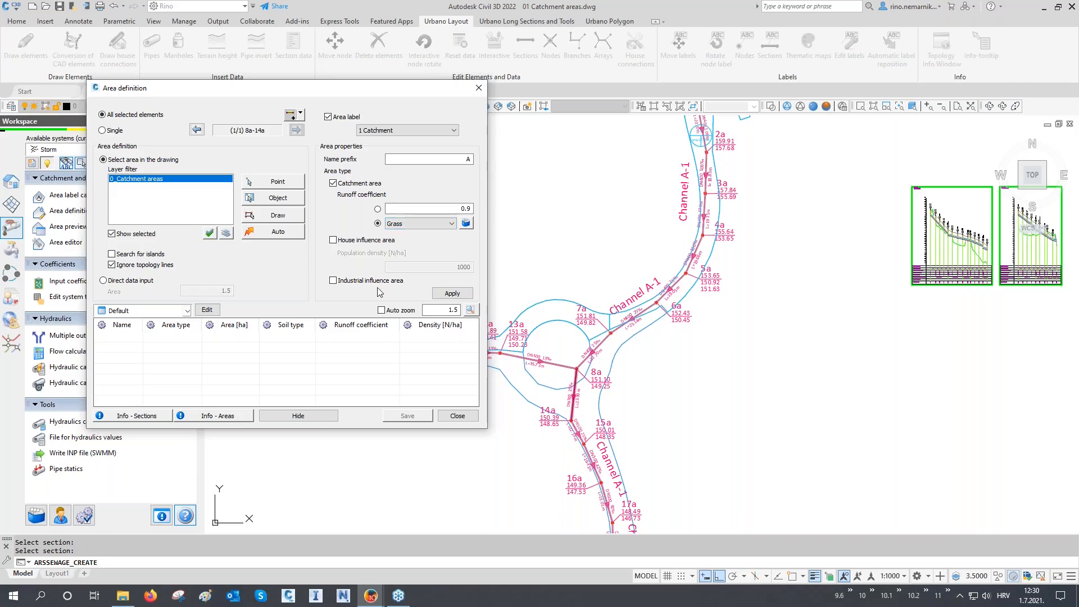
left_click(294, 188)
left_click(551, 337)
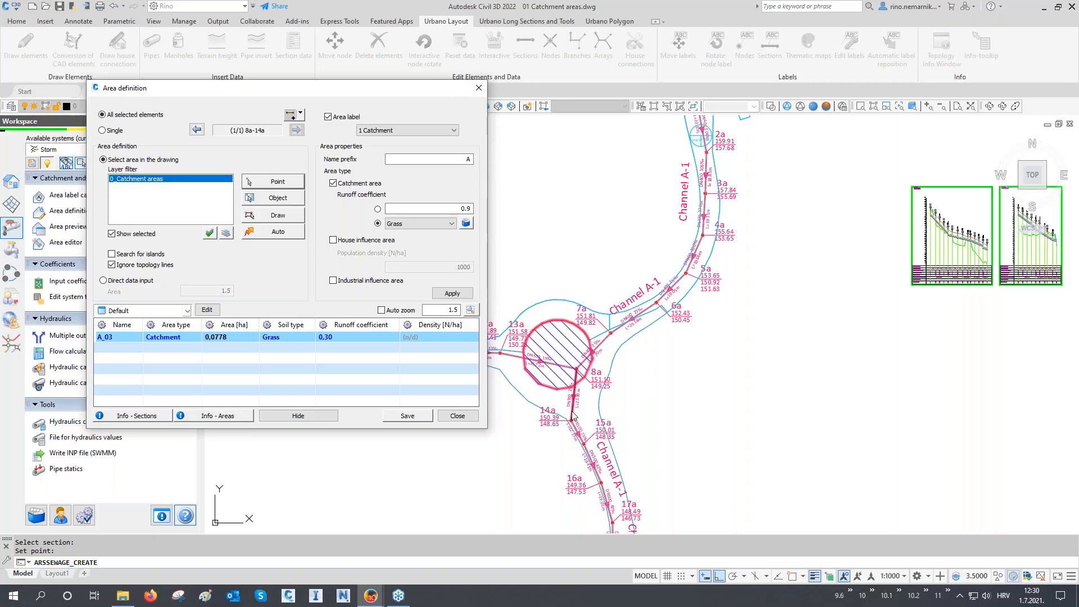
left_click(414, 419)
- Select the Channel A-1 branch 8a-24a and define its catchment area from a point inside the road boundary beside section 17a-18a
left_click(300, 114)
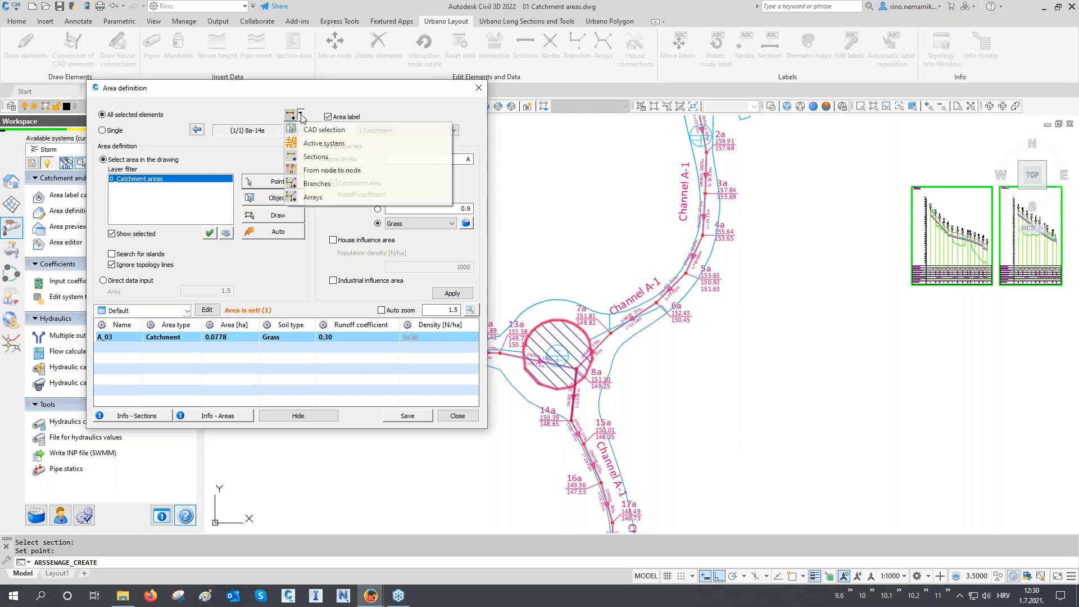
left_click(323, 184)
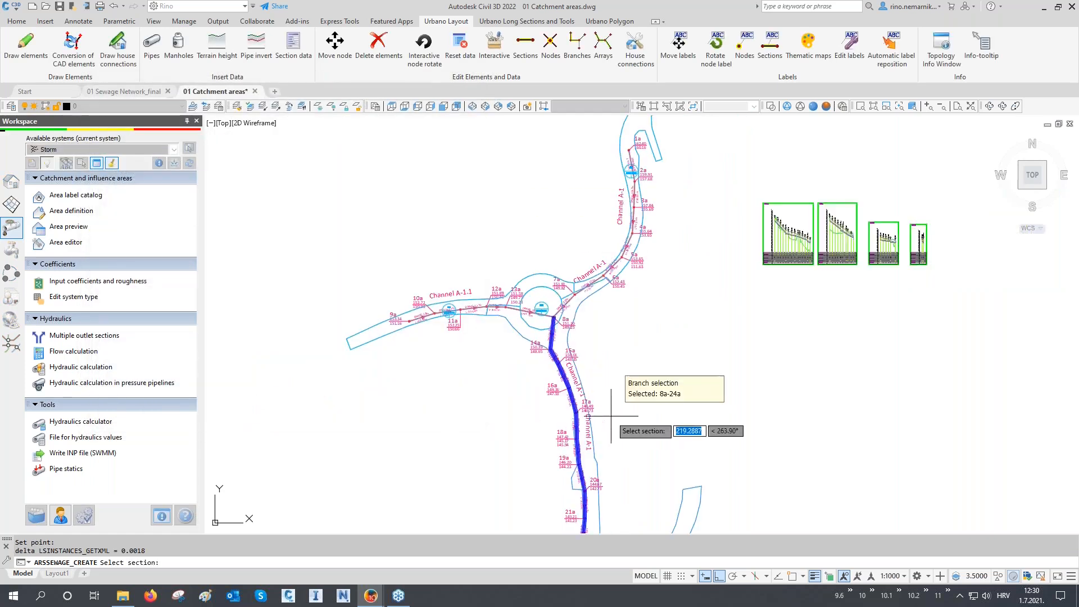
middle_click_drag(614, 340, 616, 300)
left_click(615, 305)
right_click(616, 305)
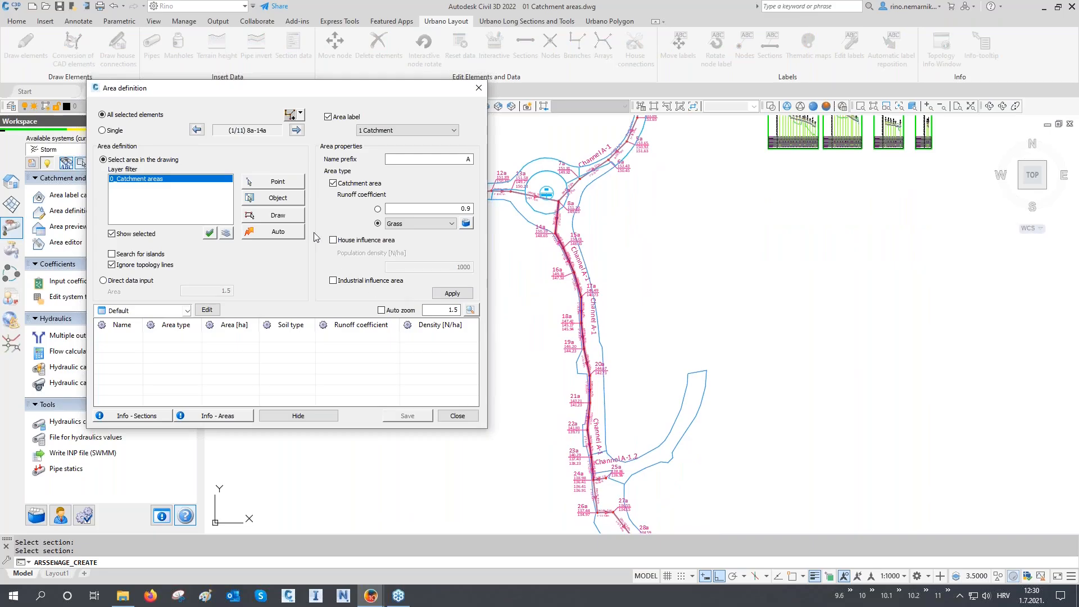
left_click(299, 184)
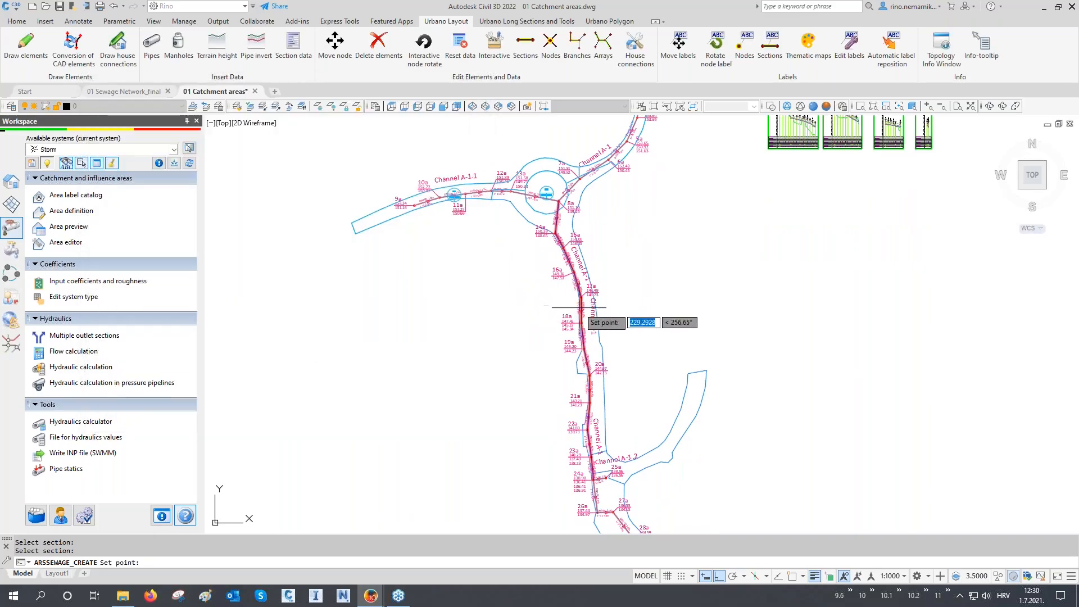
left_click(591, 309)
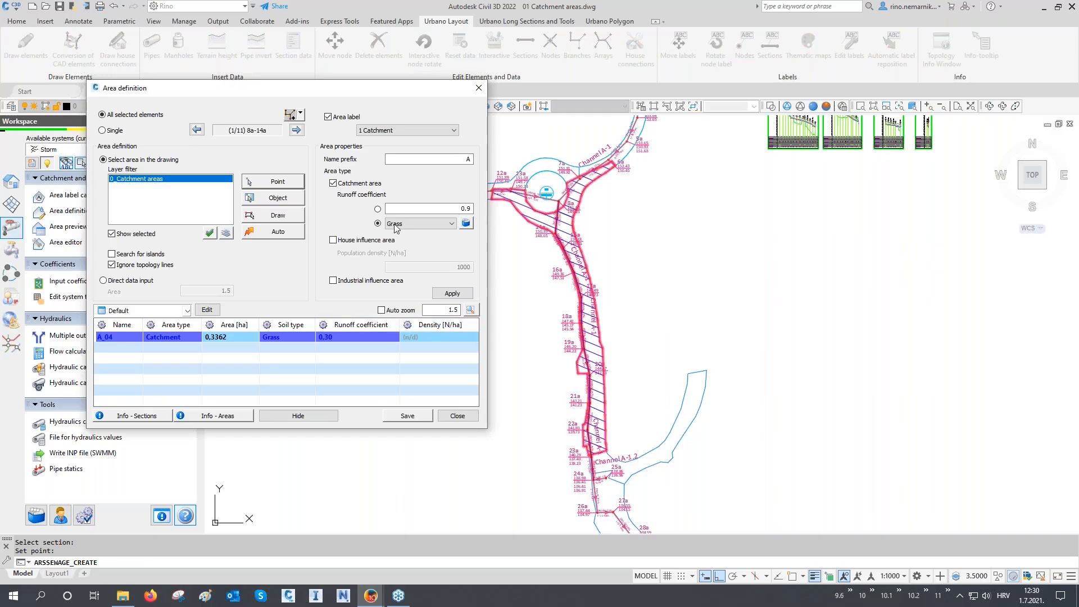
- Change the soil type of the catchment area for branch 8a-24a to Asphalt, apply it and save the area
left_click(402, 225)
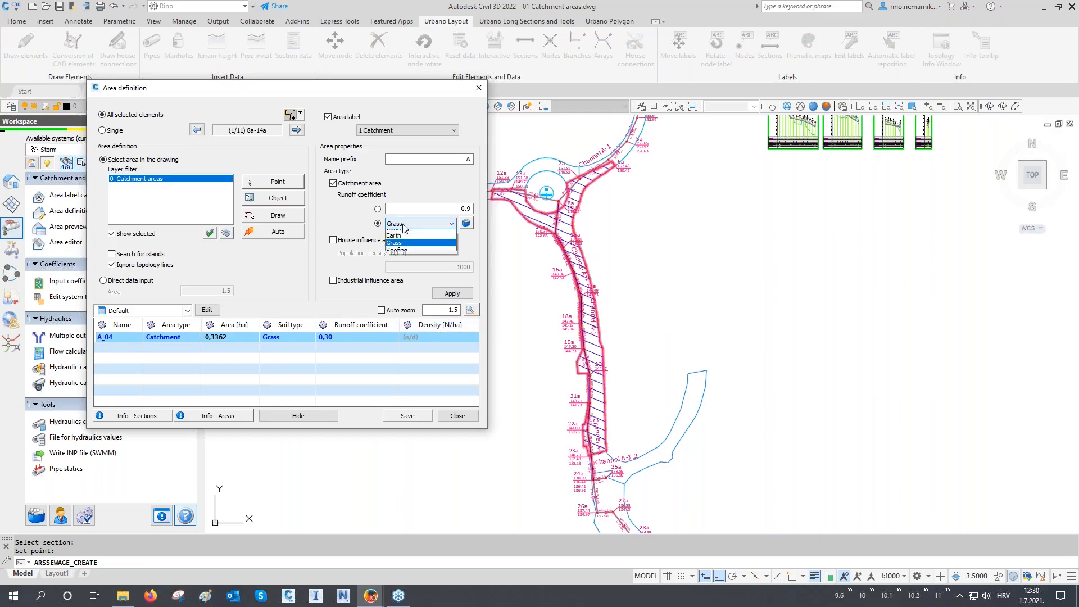
left_click(405, 242)
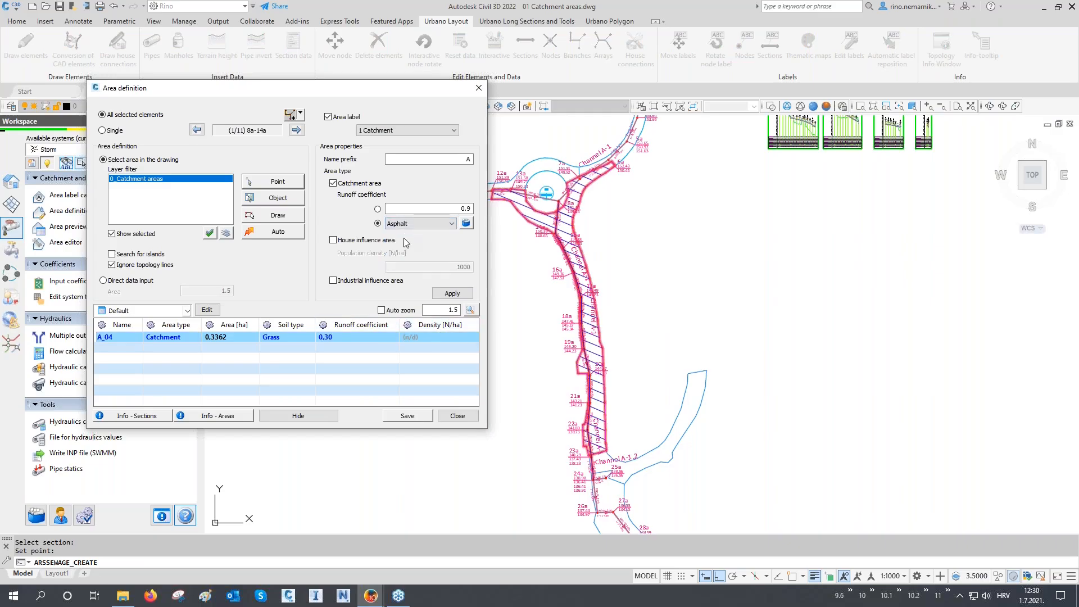
left_click(452, 294)
left_click(412, 418)
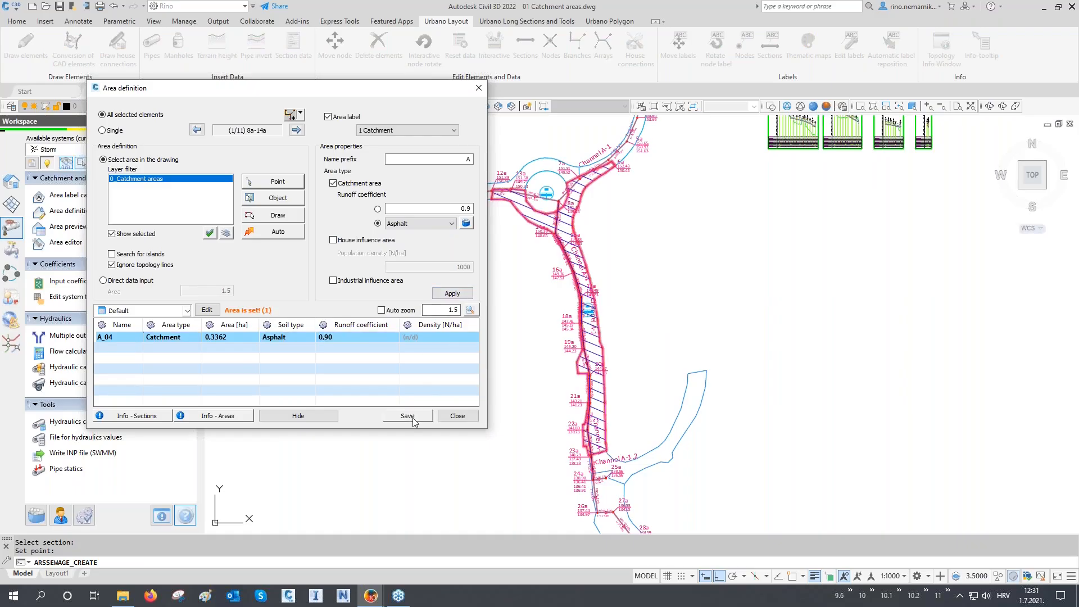
- Select the Channel A-1.2 branch 25a-24a and define its catchment area from a point inside the adjoining side road's boundary
left_click(289, 117)
scroll(615, 483, "up", 4)
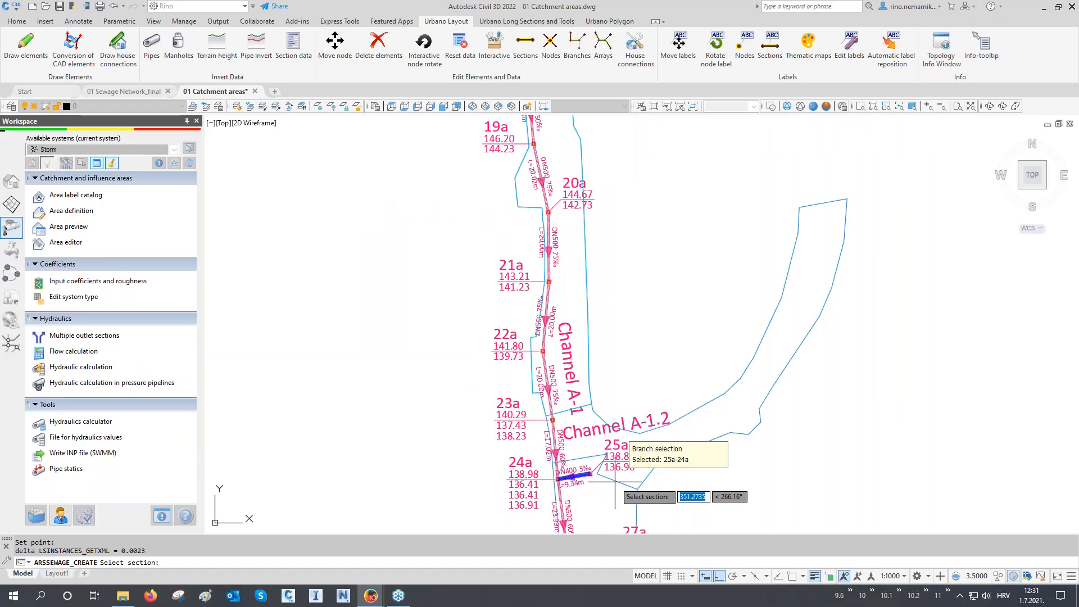
right_click(615, 482)
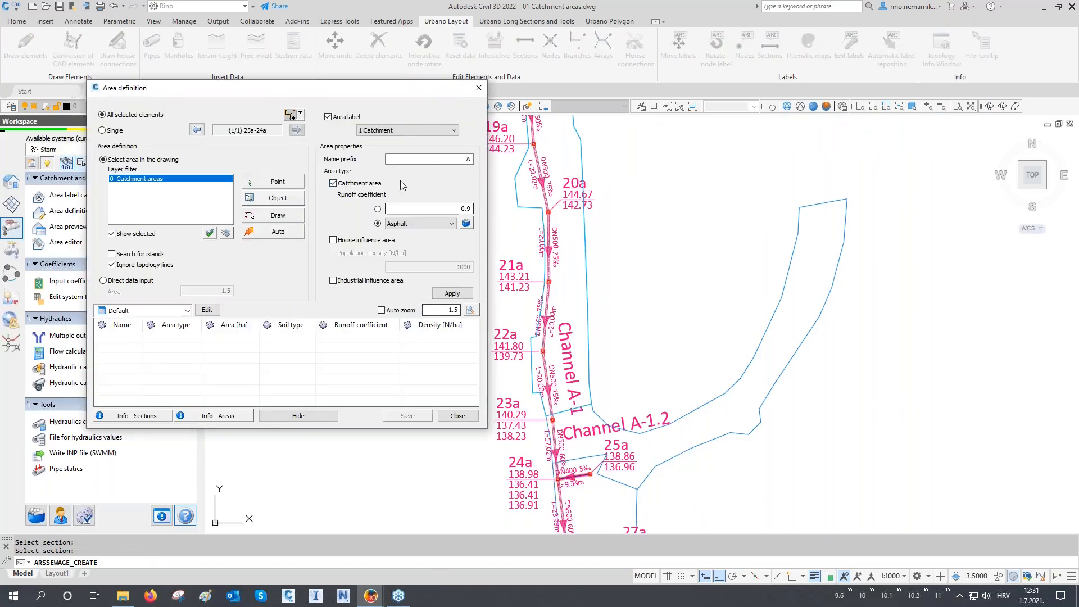
left_click(289, 182)
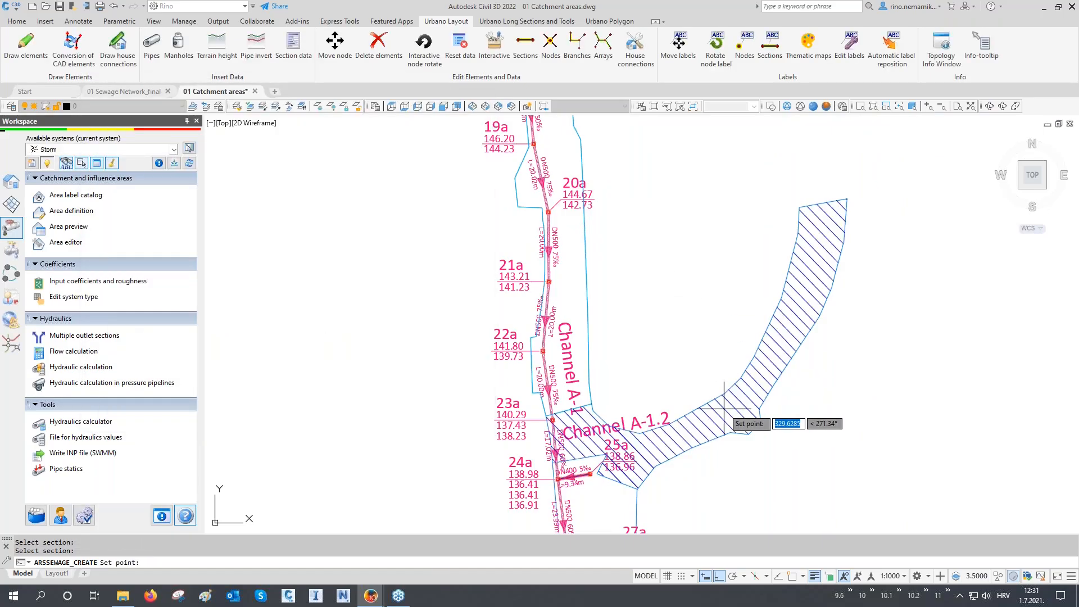
left_click(725, 409)
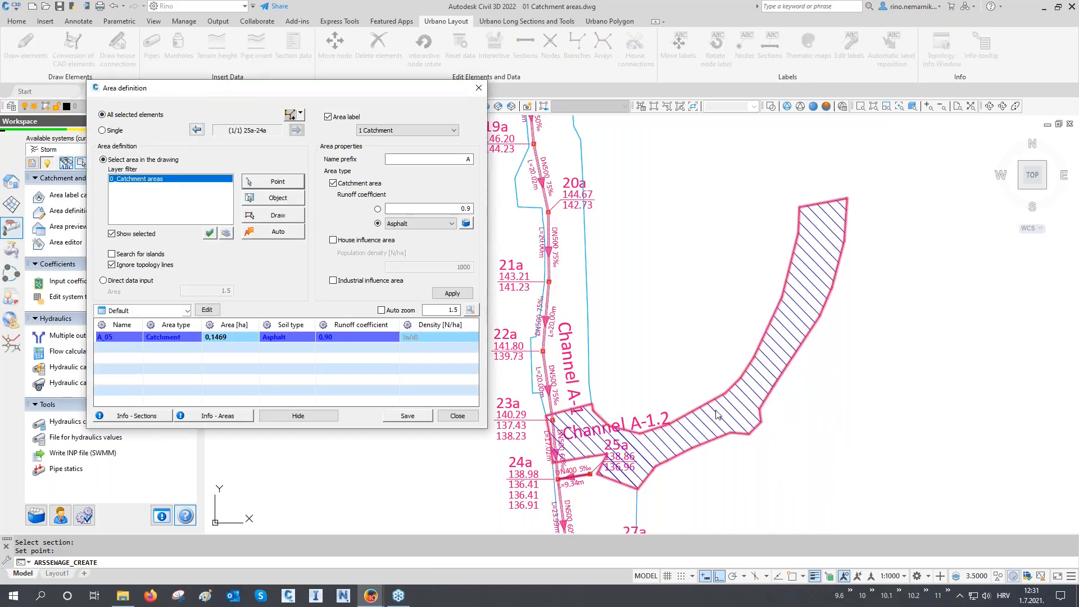
- Add a new soil type named Mixed to the soil runoff coefficients
left_click(466, 223)
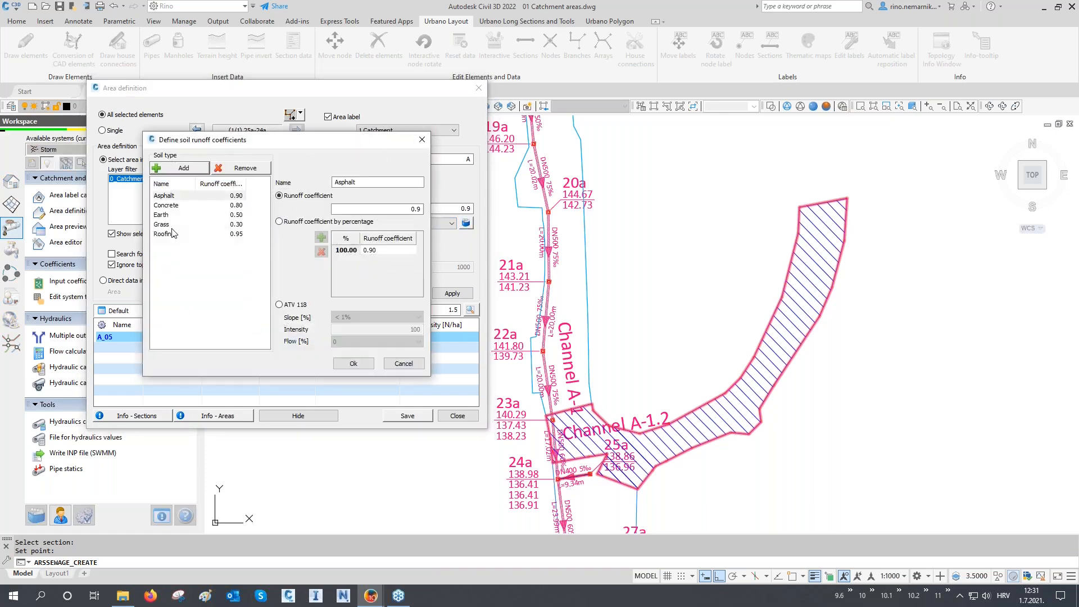
left_click(184, 169)
left_click(175, 243)
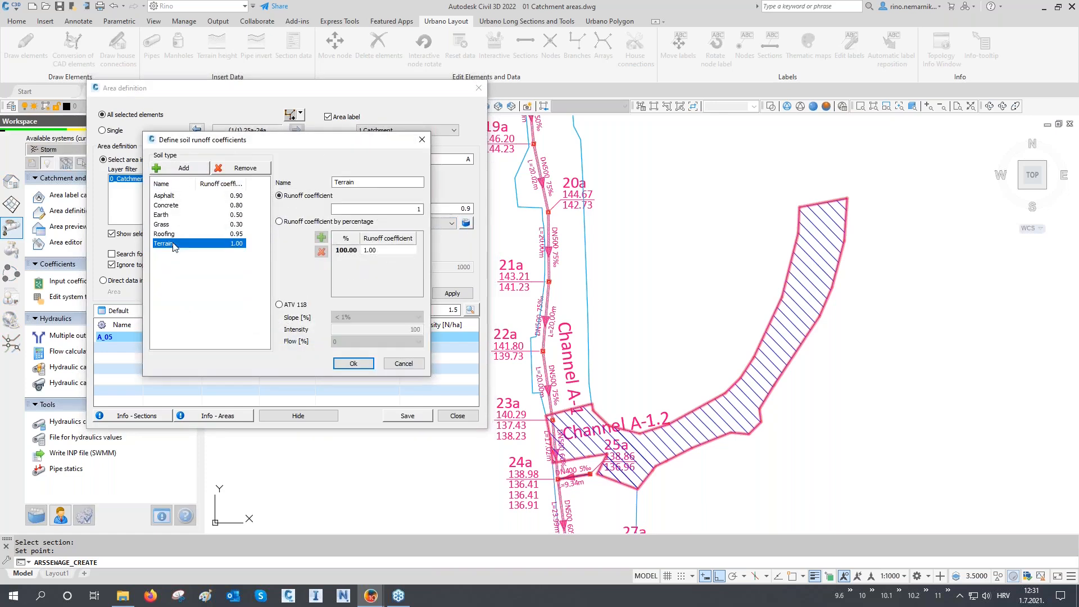
key("Tab")
type("M")
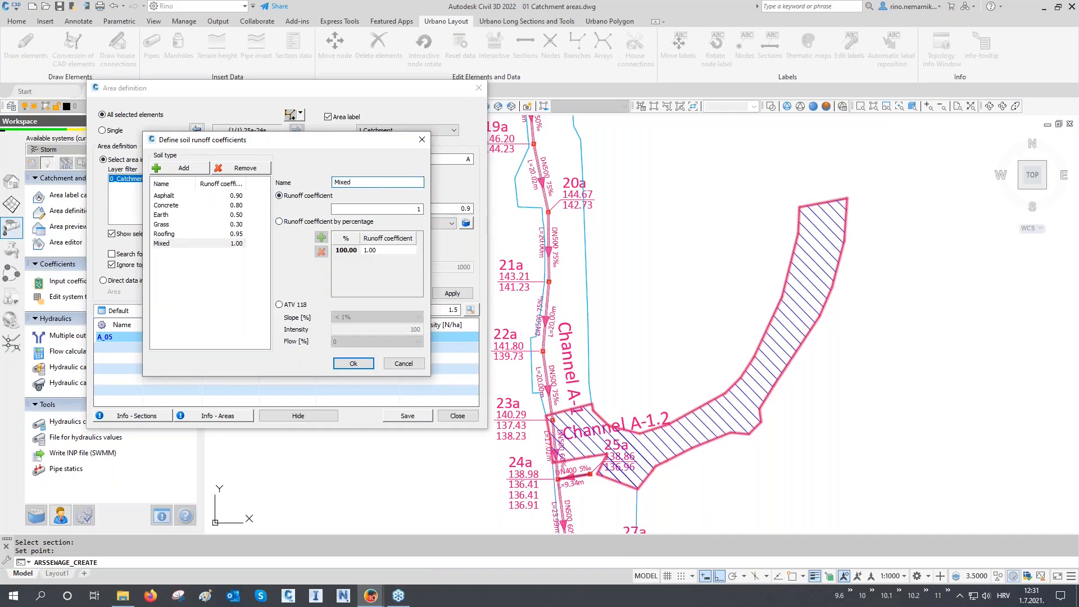
key("Tab")
- Define the Mixed soil's runoff coefficient by percentage, with 75 % at 0.9 and a second 25 % share, and confirm
left_click(280, 223)
left_click(321, 237)
left_click(343, 250)
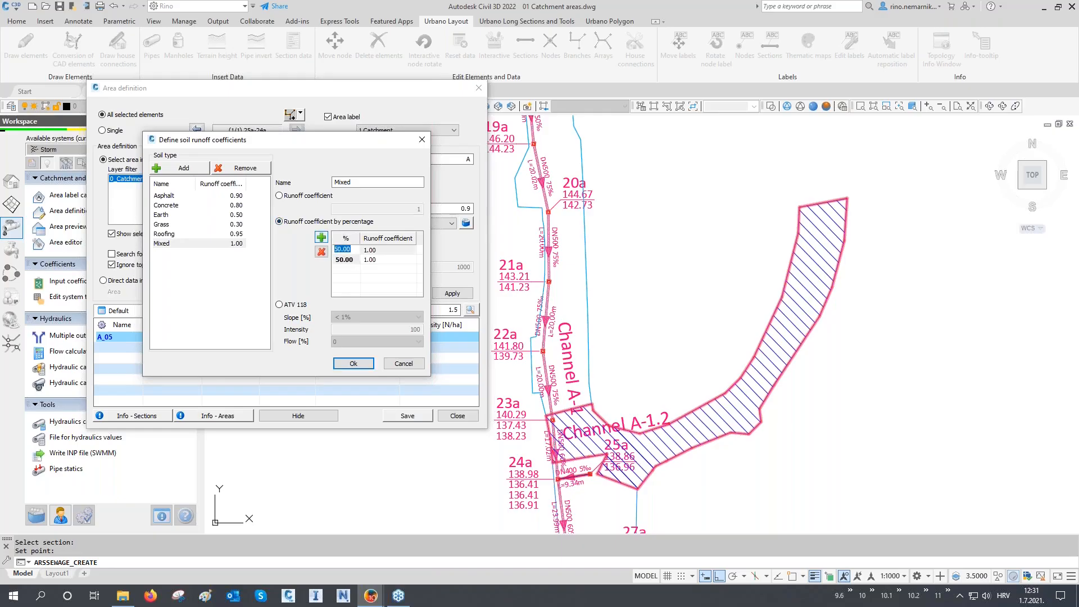
type("75")
left_click(386, 248)
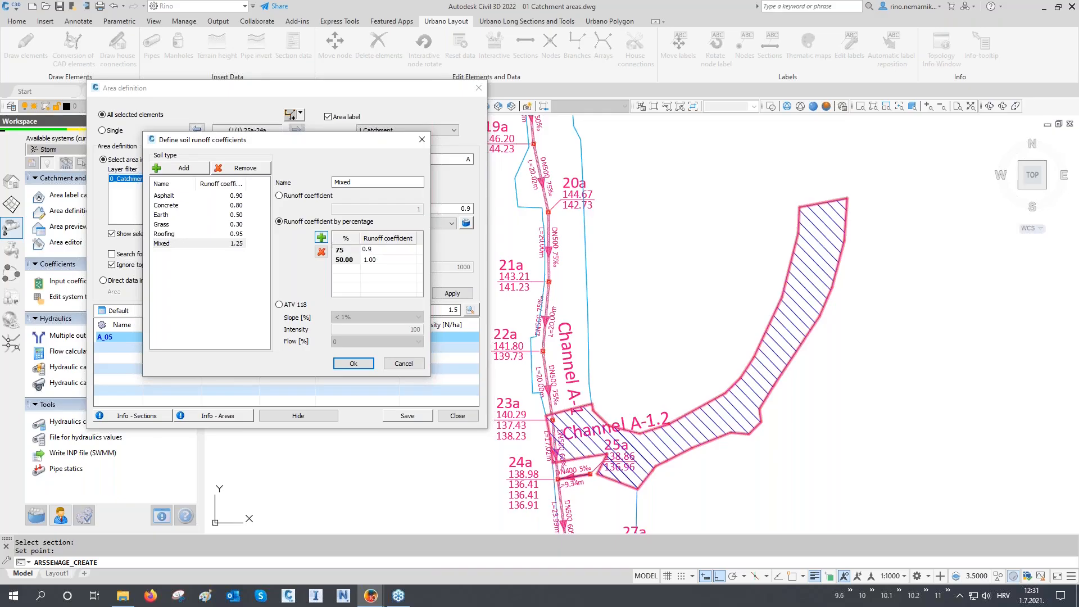
key("Tab")
type("25")
key("Tab")
left_click(380, 271)
left_click(354, 363)
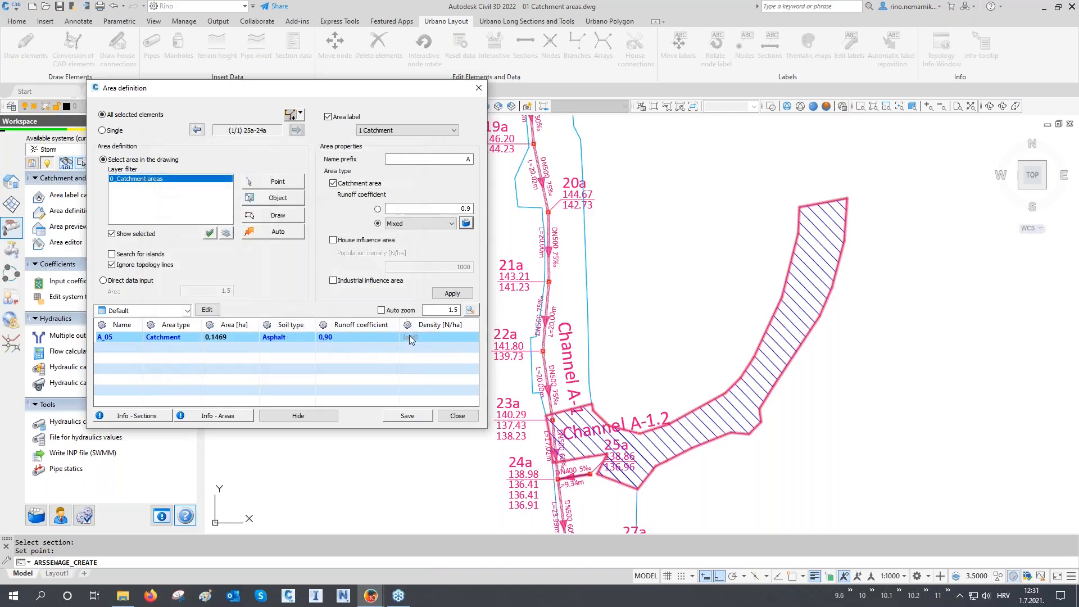
- Apply the Mixed soil type to the catchment area of branch 25a-24a and save the area
left_click(449, 294)
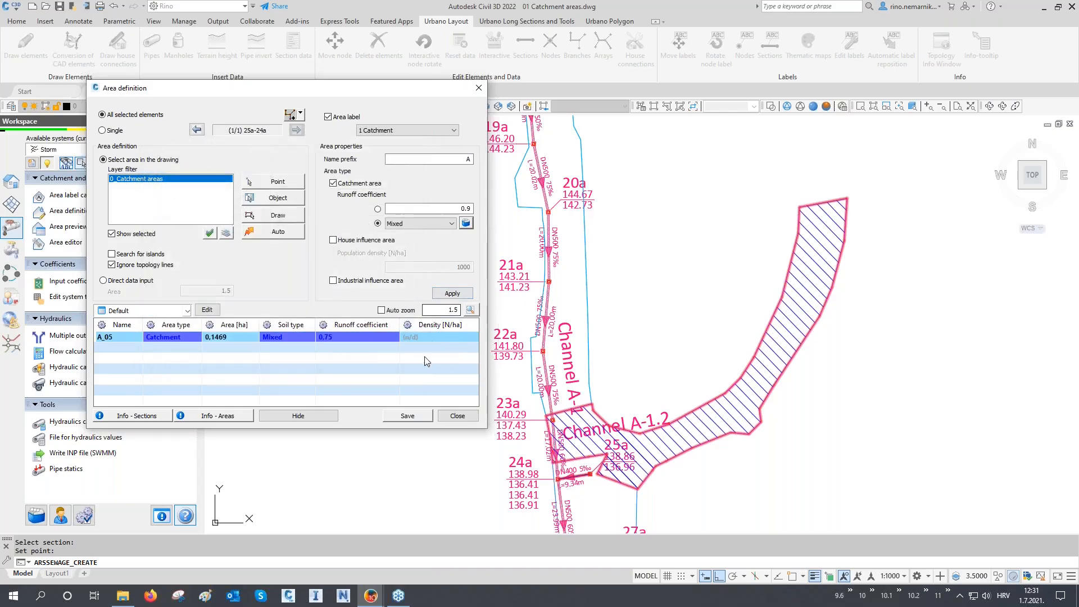
left_click(412, 416)
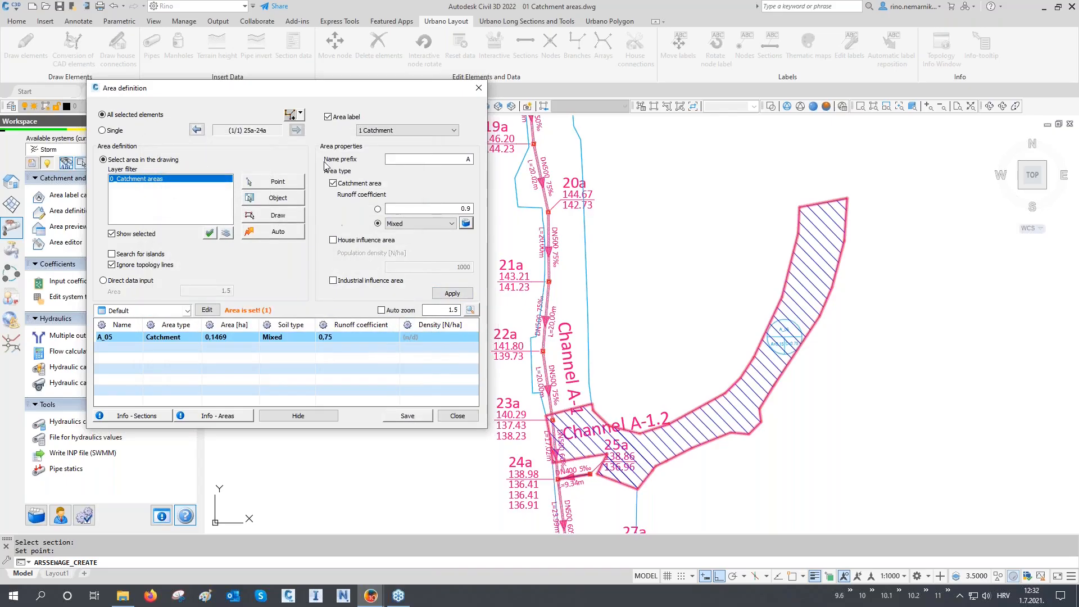
- Select the Channel A-1 branch 24a-29a and define its catchment area from a point inside the boundary around the sections
left_click(290, 115)
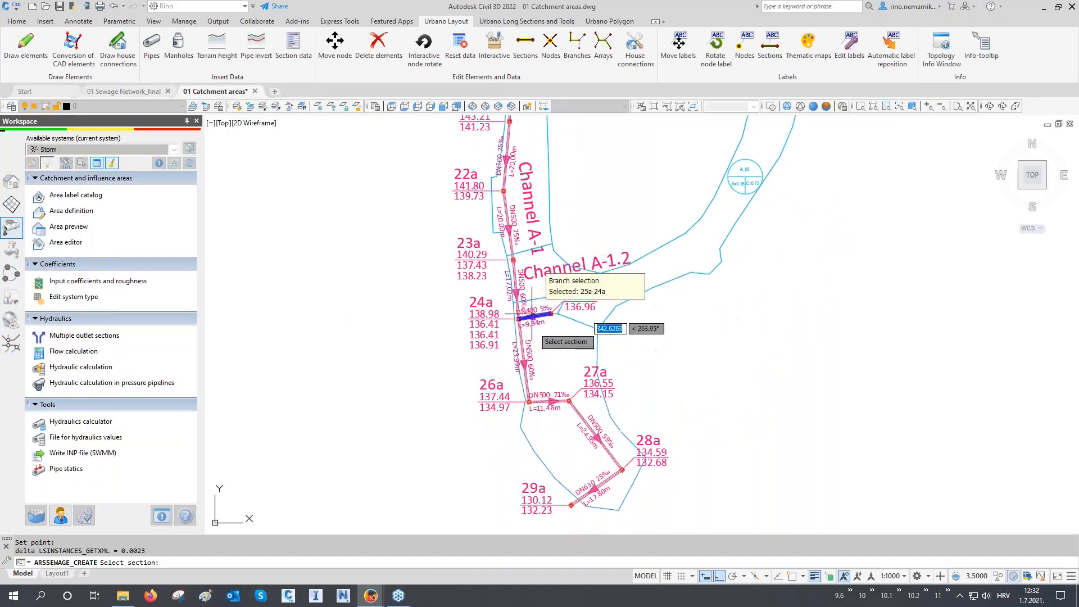
left_click(531, 315)
key("Return")
left_click(271, 181)
left_click(561, 349)
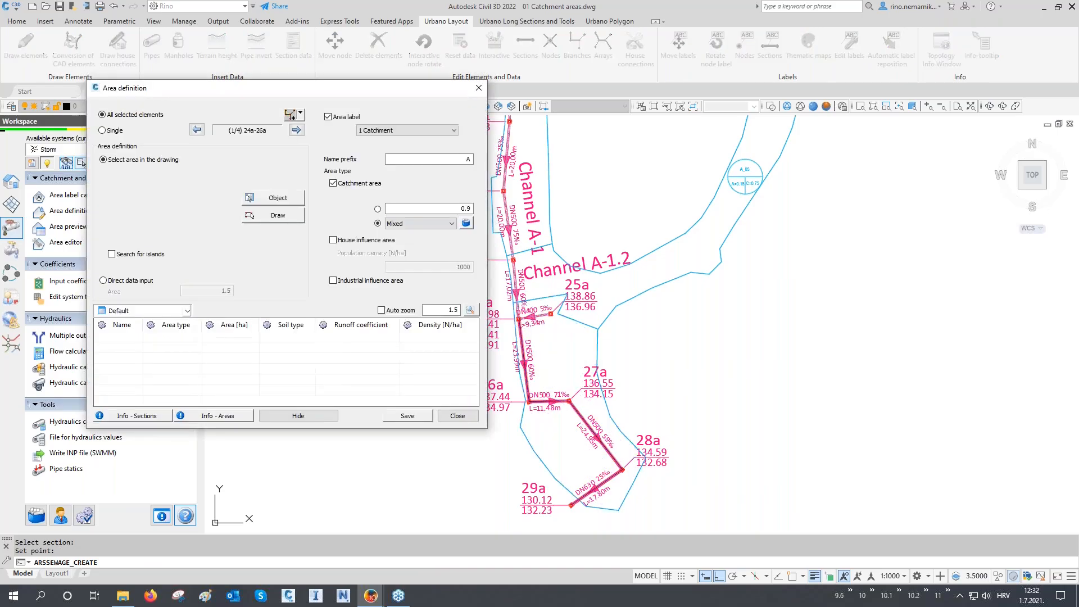
- Change the soil type of the catchment area for branch 24a-29a to Asphalt, apply it, save the area and finish the area definition
left_click(420, 223)
left_click(411, 234)
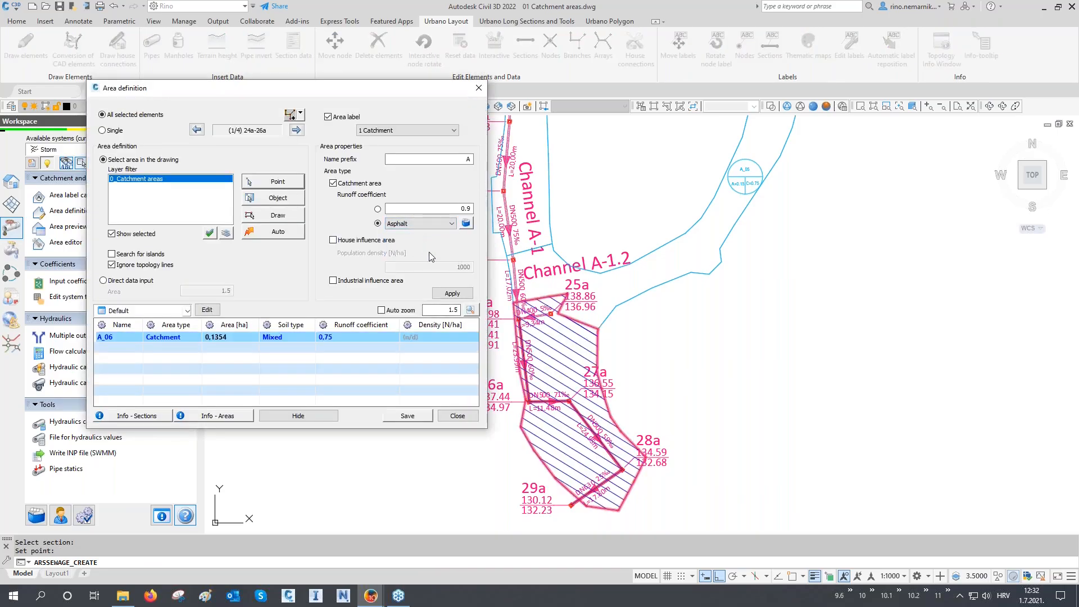
left_click(450, 293)
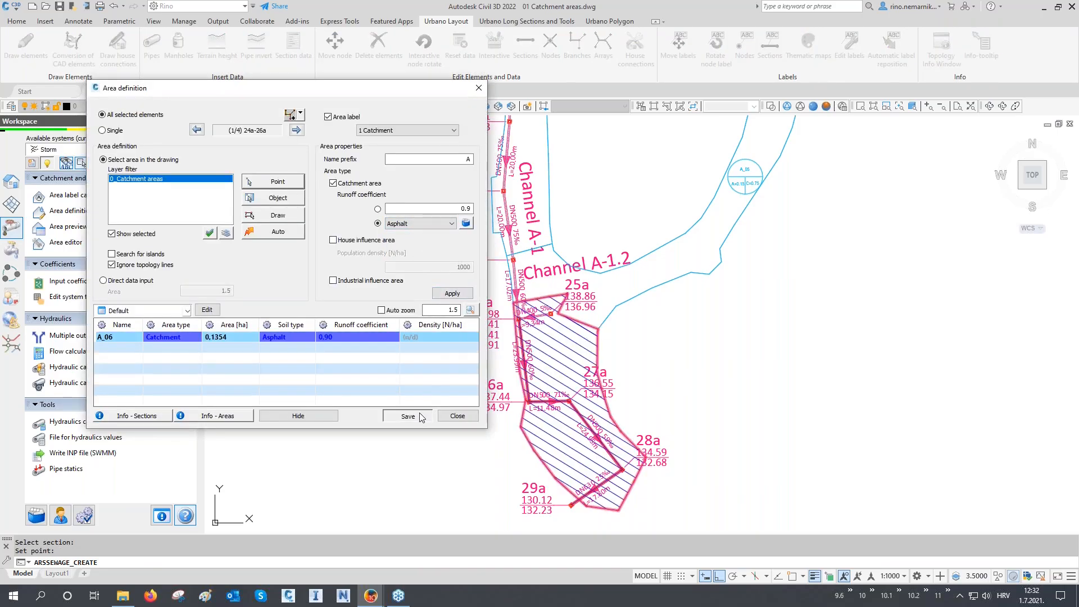
left_click(457, 416)
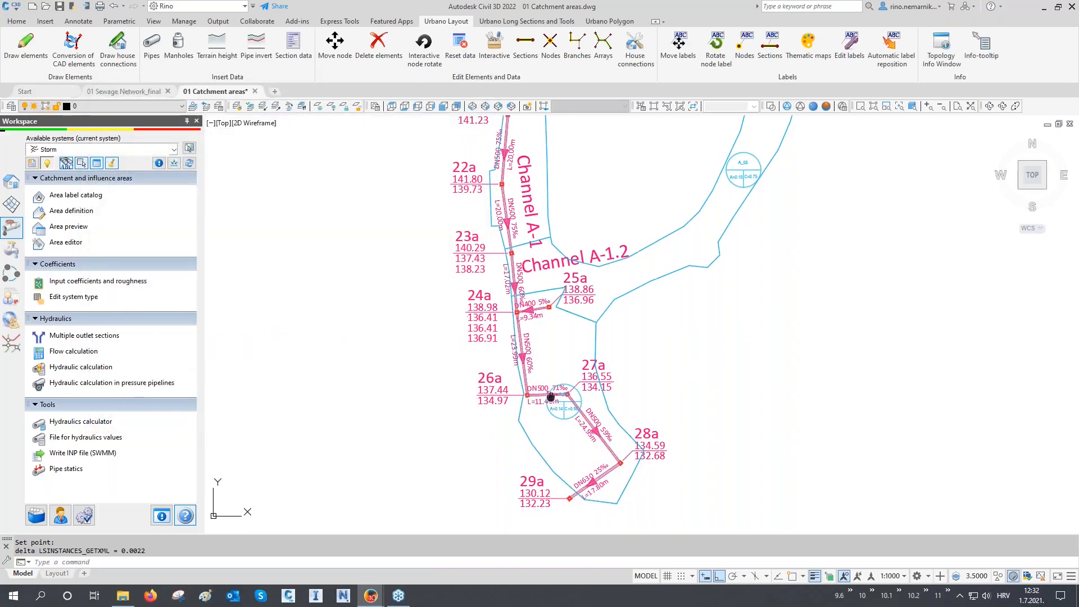
- Select the catchment outline around sections 24a-29a and check its area in the object properties
middle_click_drag(551, 398, 548, 368)
left_click(588, 346)
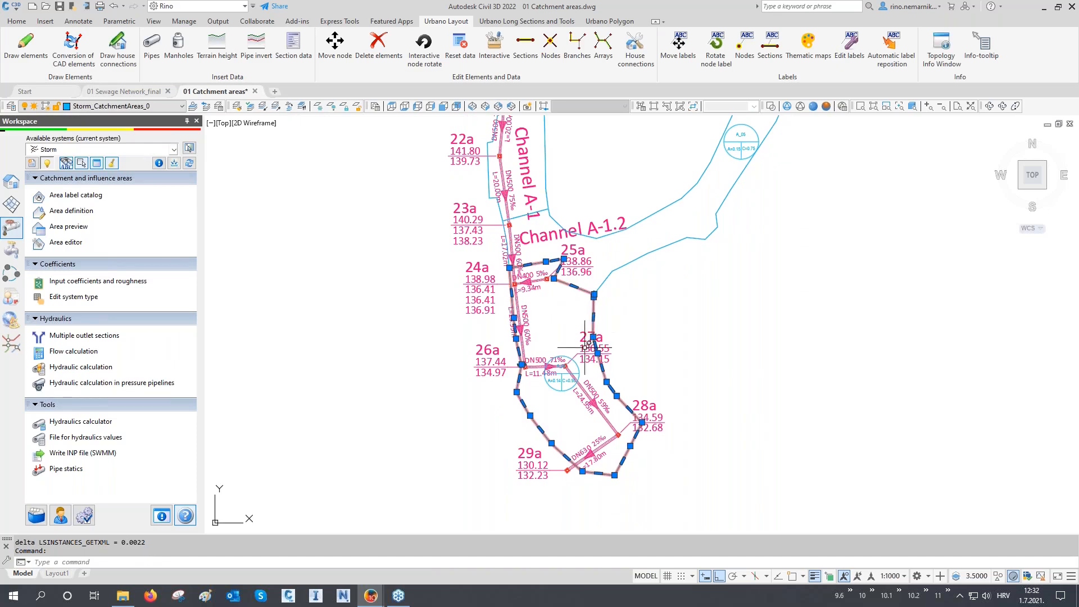
scroll(581, 381, "up", 4)
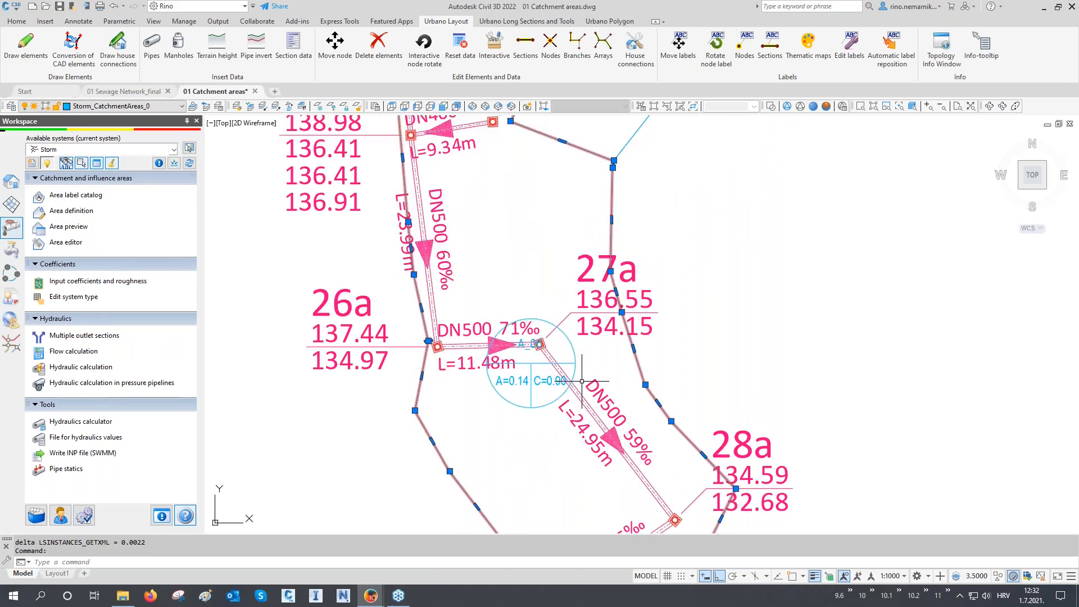
key("ctrl+1")
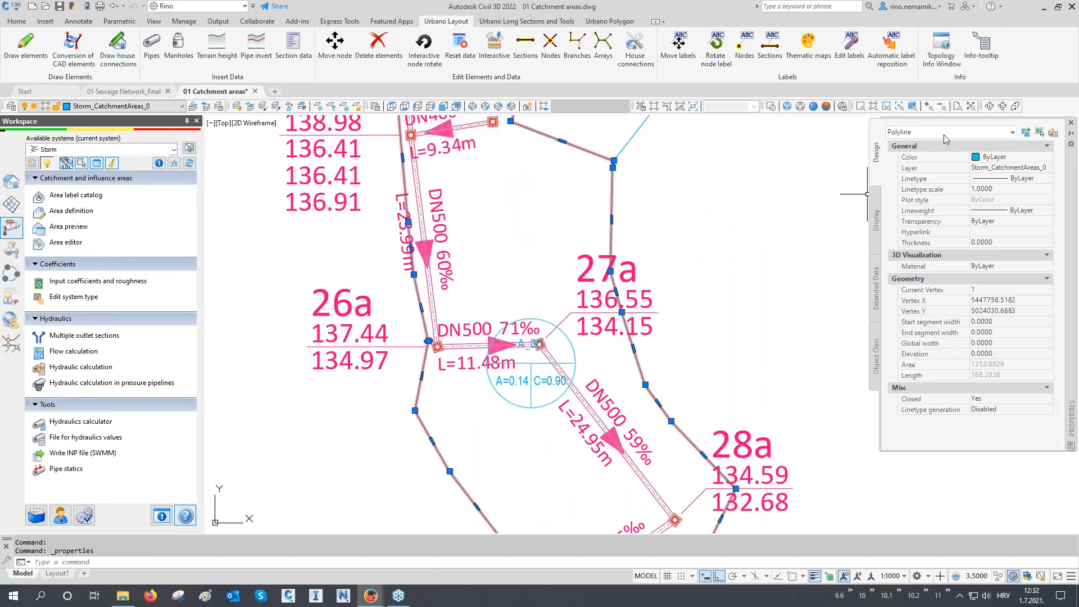
left_click(1072, 125)
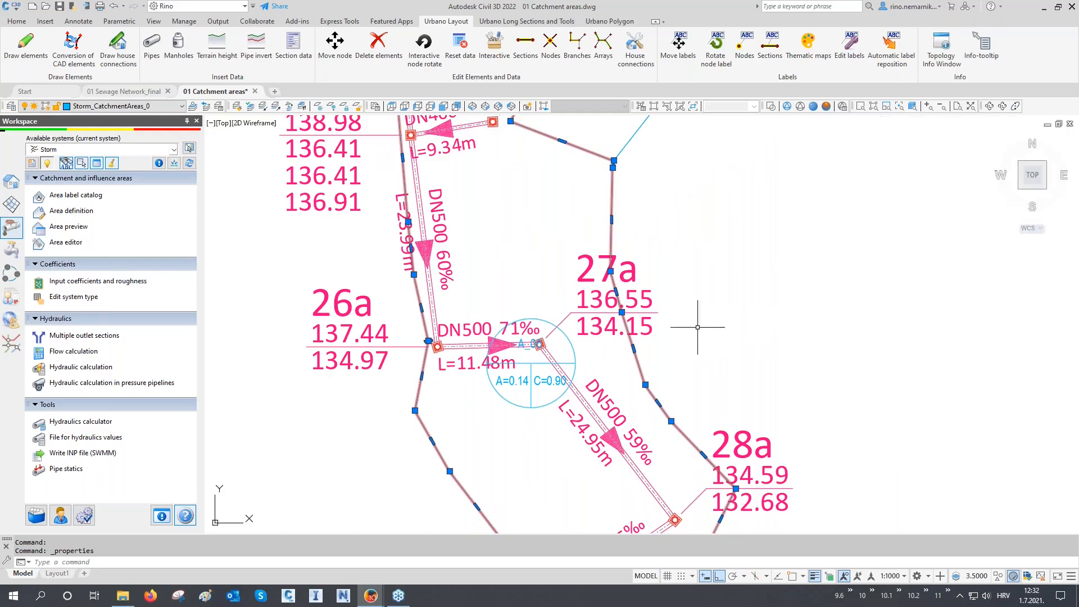
key("Escape")
- Examine the names, areas and runoff coefficients in the catchment labels along the channels, from A_06 up to the roundabout
scroll(562, 339, "up", 4)
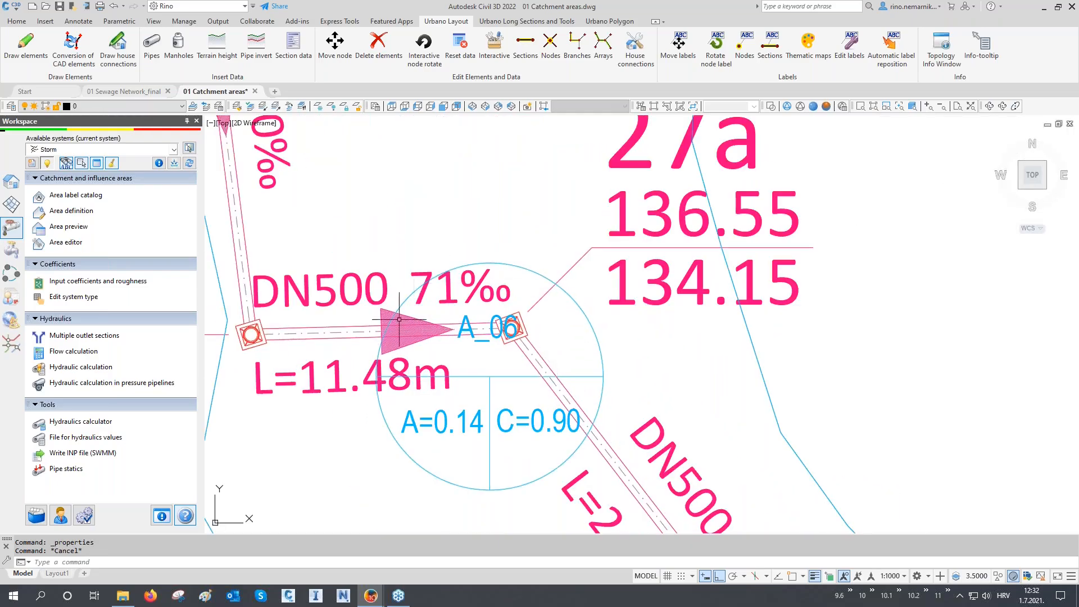
scroll(437, 479, "down", 8)
scroll(611, 234, "up", 5)
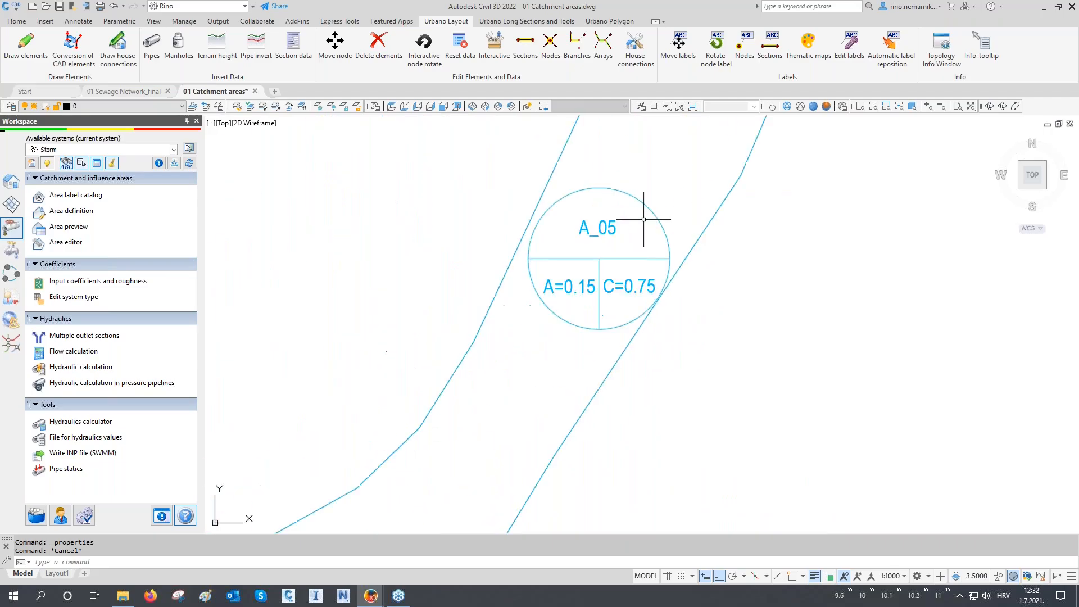
scroll(657, 349, "down", 8)
middle_click_drag(555, 197, 572, 376)
scroll(520, 348, "up", 5)
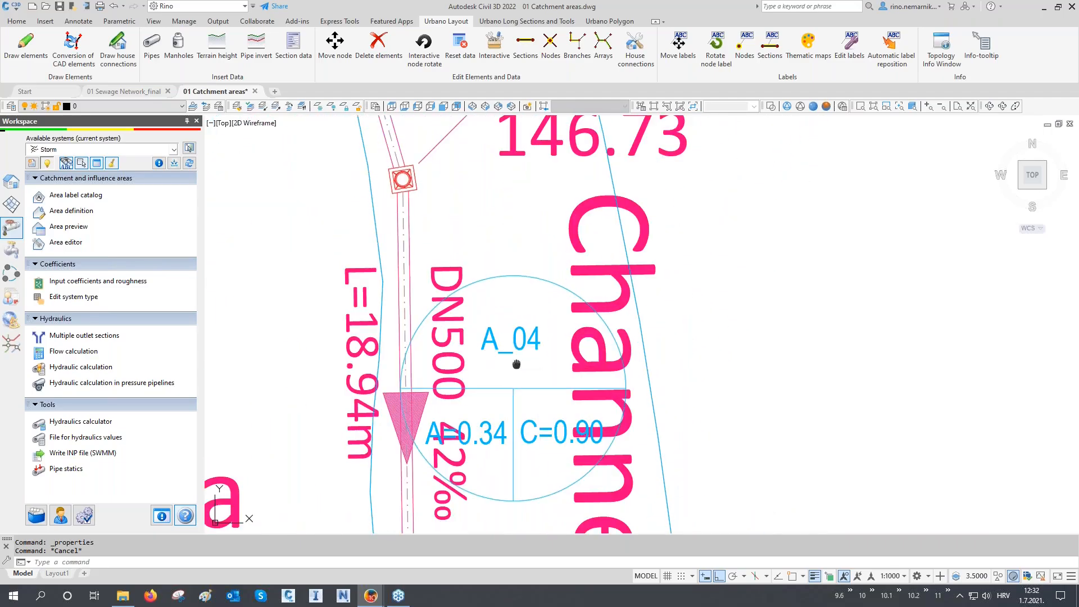
scroll(508, 344, "down", 4)
middle_click_drag(392, 192, 482, 409)
middle_click_drag(470, 237, 482, 356)
scroll(428, 309, "up", 6)
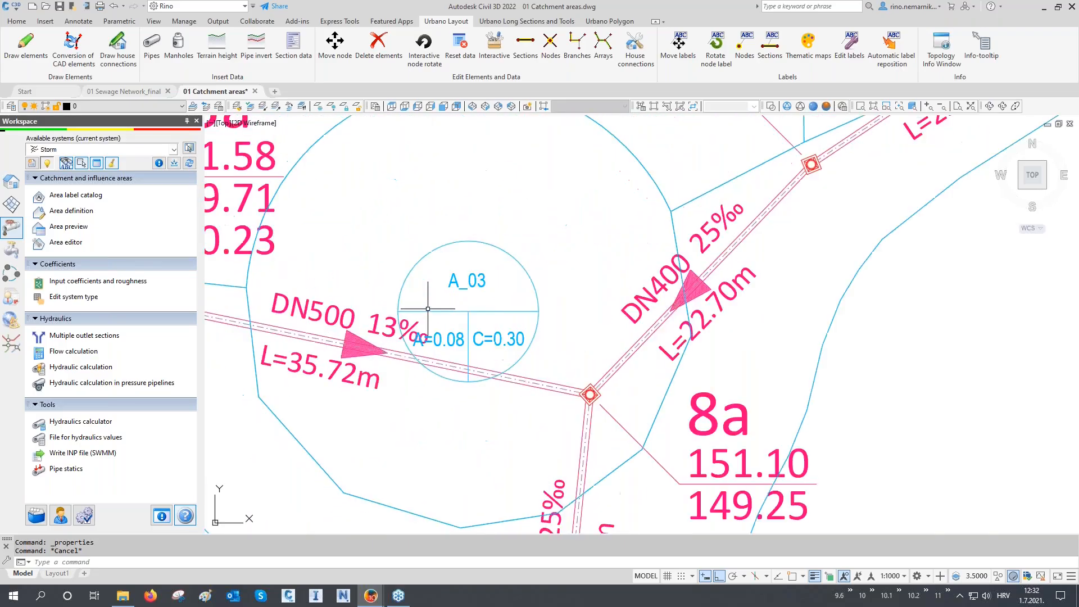
scroll(494, 314, "down", 7)
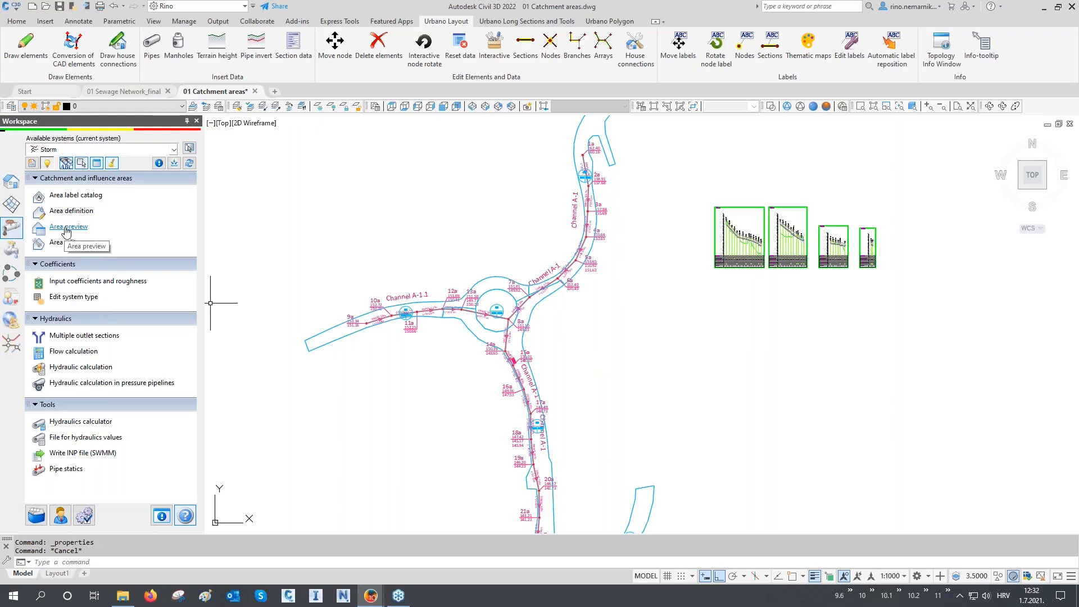
- Review the area, soil type and runoff coefficient of all defined areas in the Area preview
left_click(66, 227)
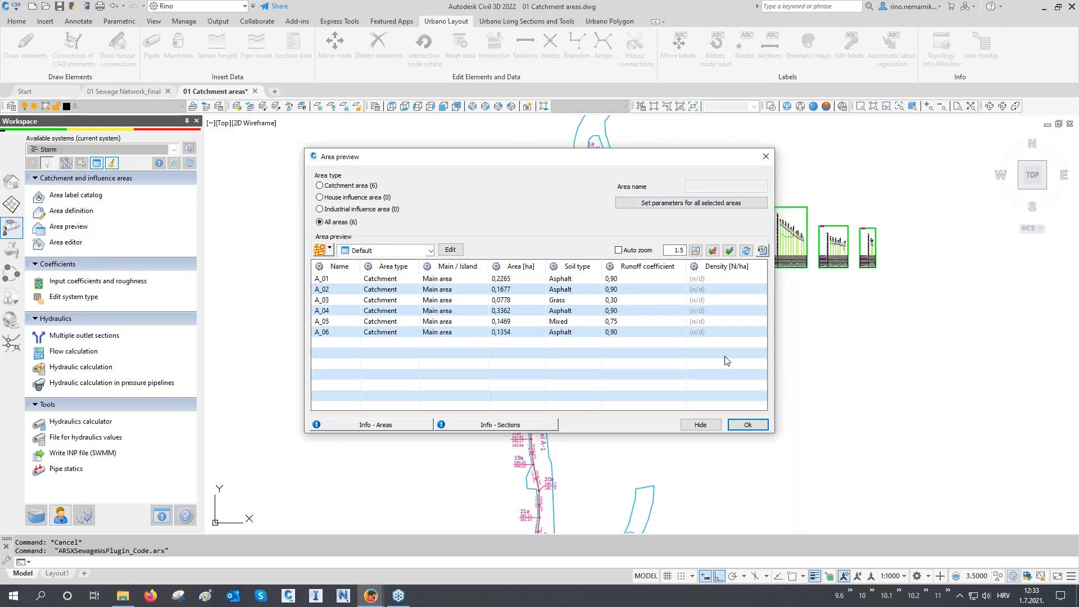
left_click(747, 425)
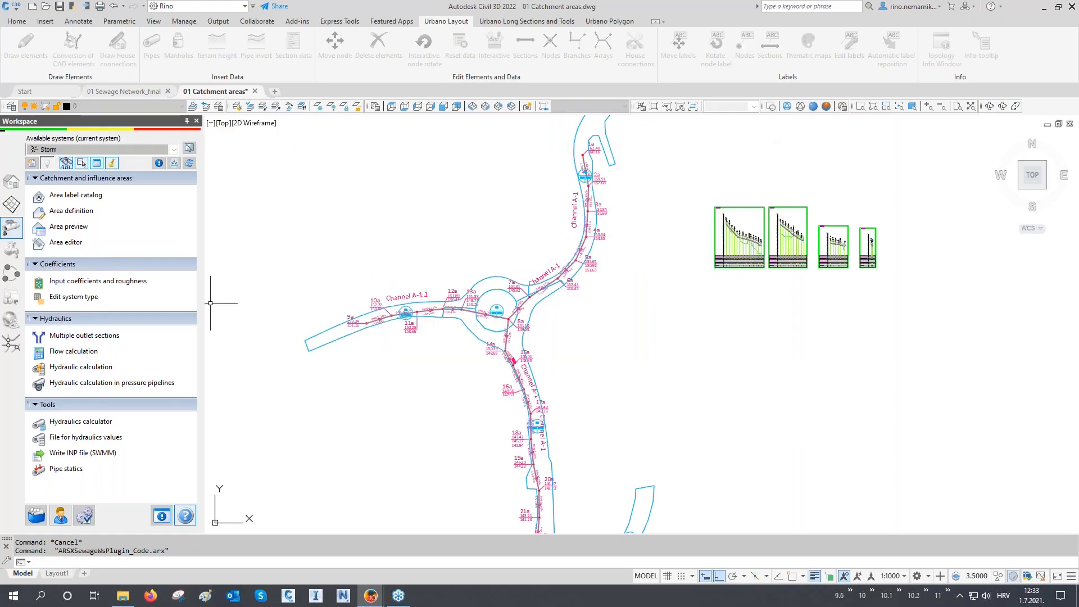
- Display the data preview table and the Storm system's configuration tree, and enlarge the table
left_click(100, 164)
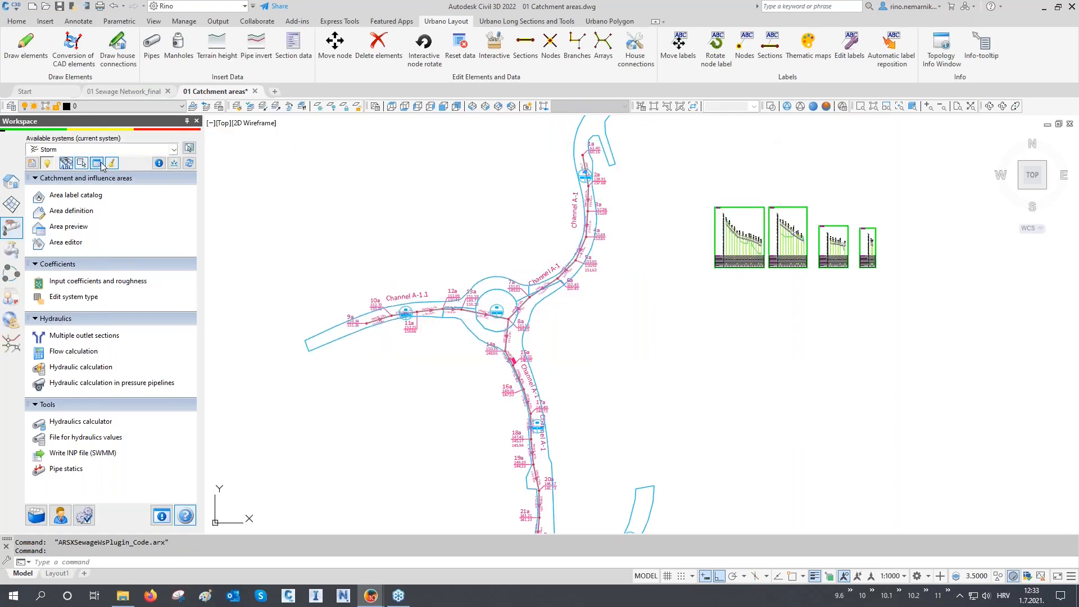
left_click(9, 181)
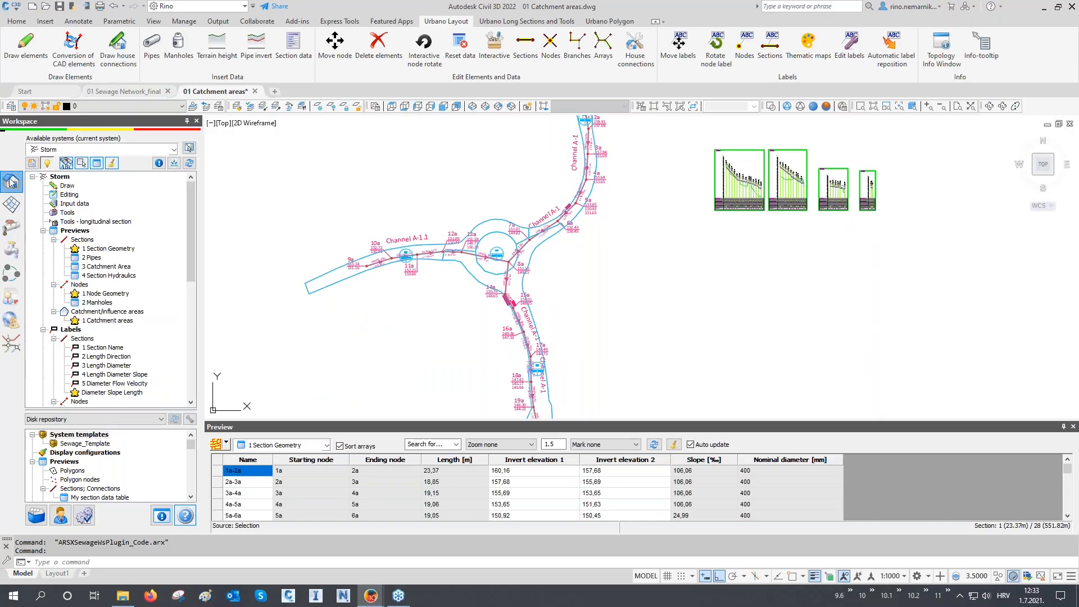
left_click_drag(358, 423, 357, 382)
scroll(92, 261, "down", 2)
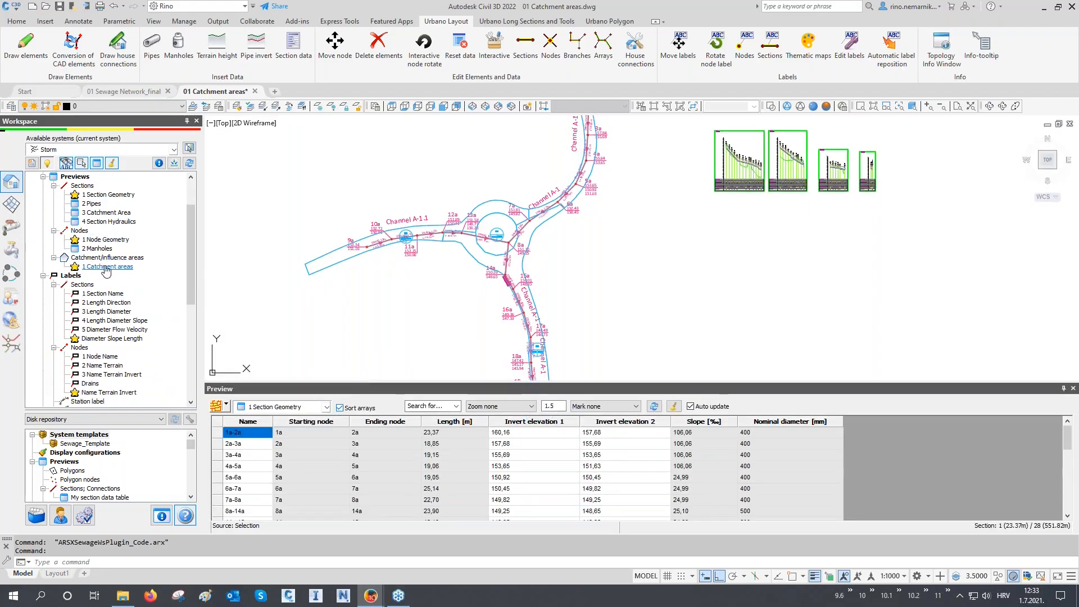
- List all catchment areas in the preview table with the 1 Catchment areas configuration and check the number of related sections
left_click(326, 407)
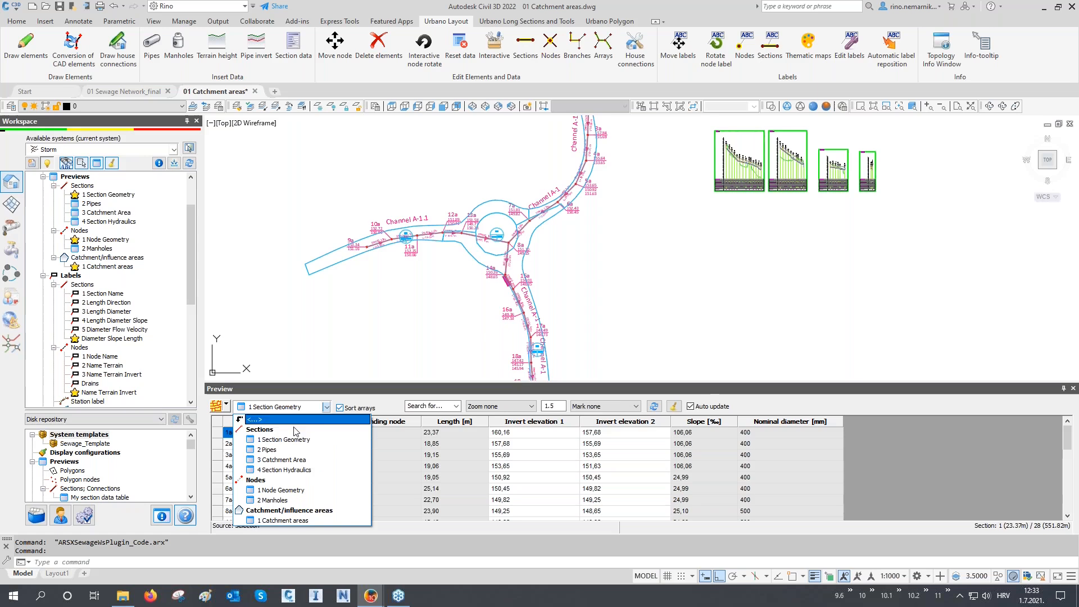
left_click(295, 518)
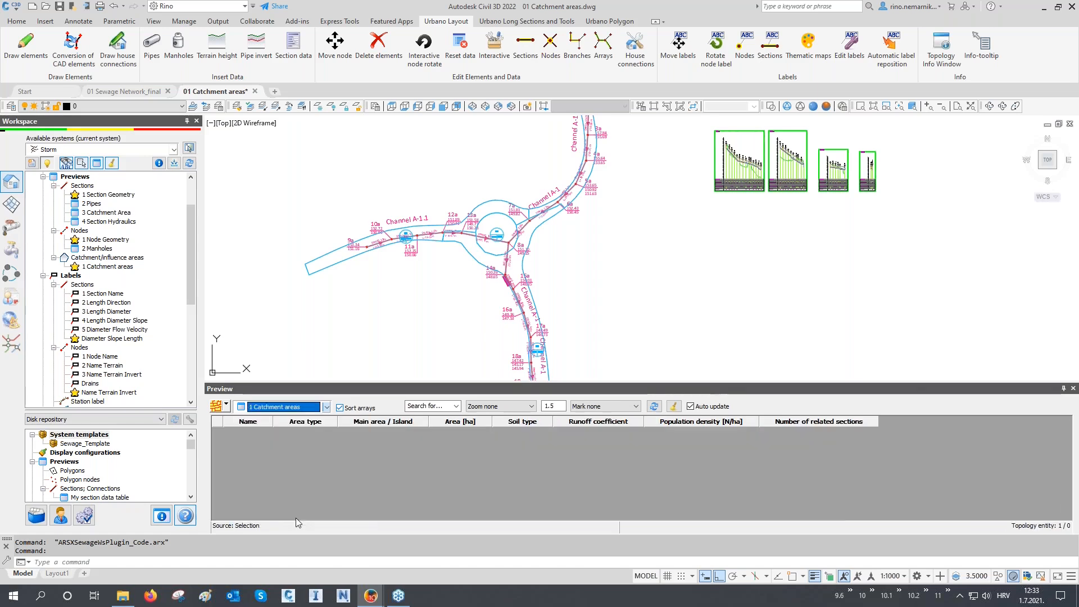
left_click(217, 405)
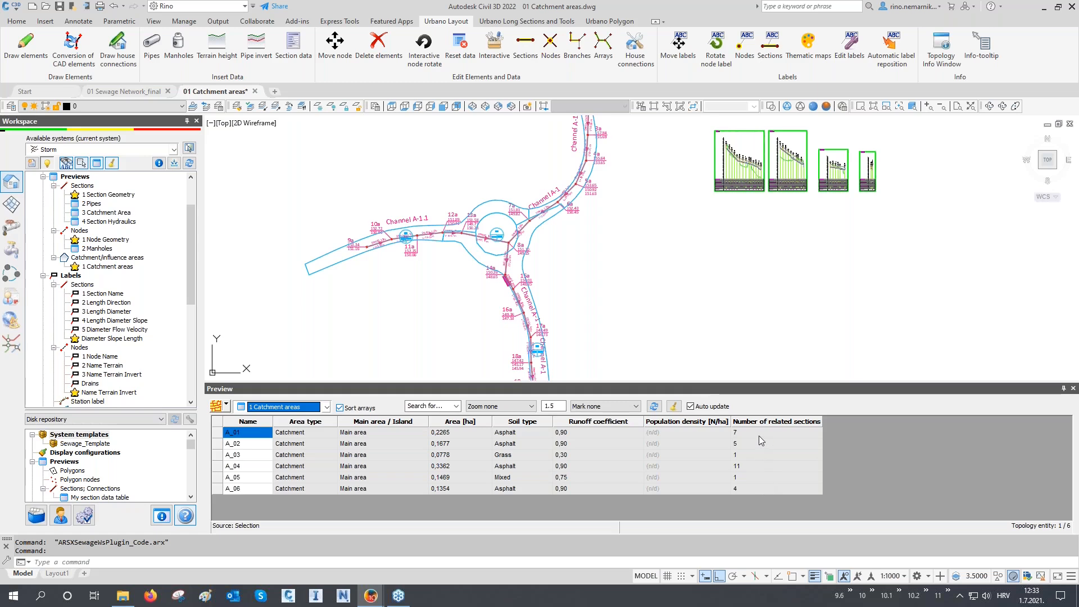
left_click(746, 480)
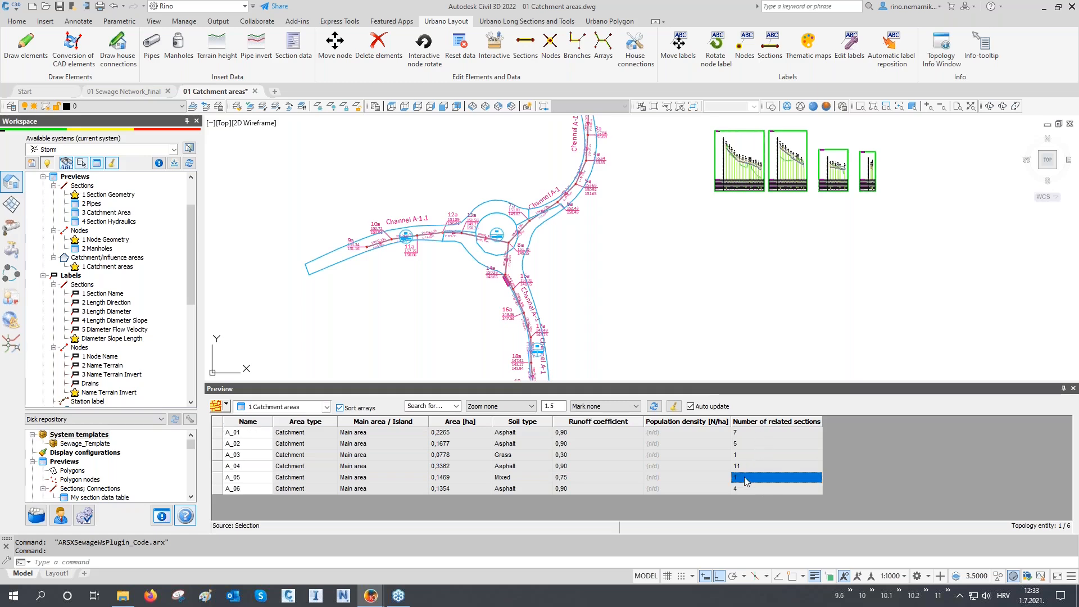
- Set table marking to Mark in plan and highlight catchment areas A_01, A_05 and A_03 in the drawing
left_click(634, 407)
left_click(626, 426)
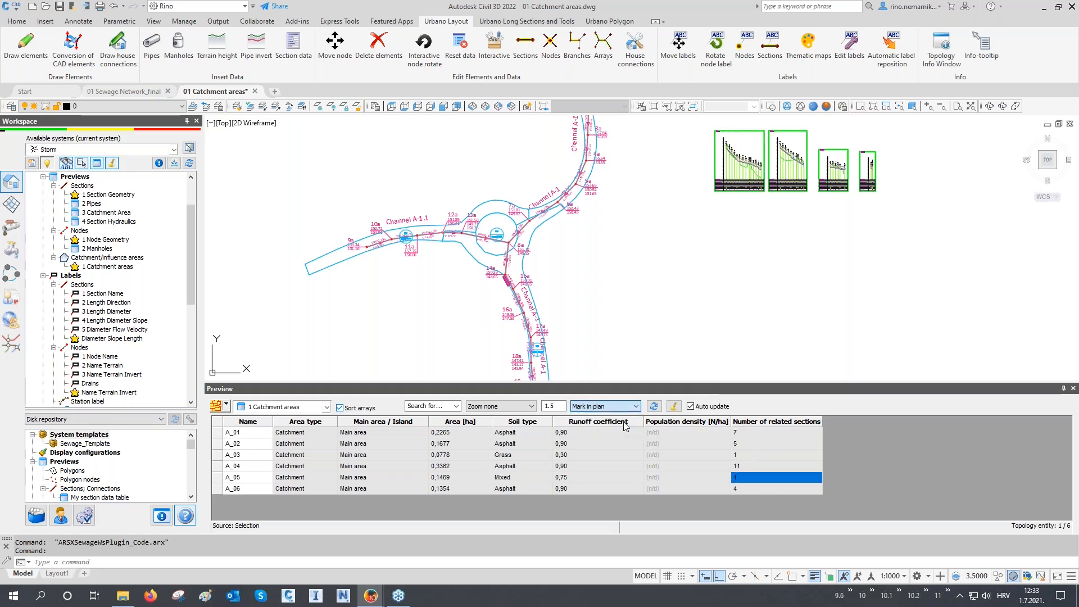
left_click(747, 432)
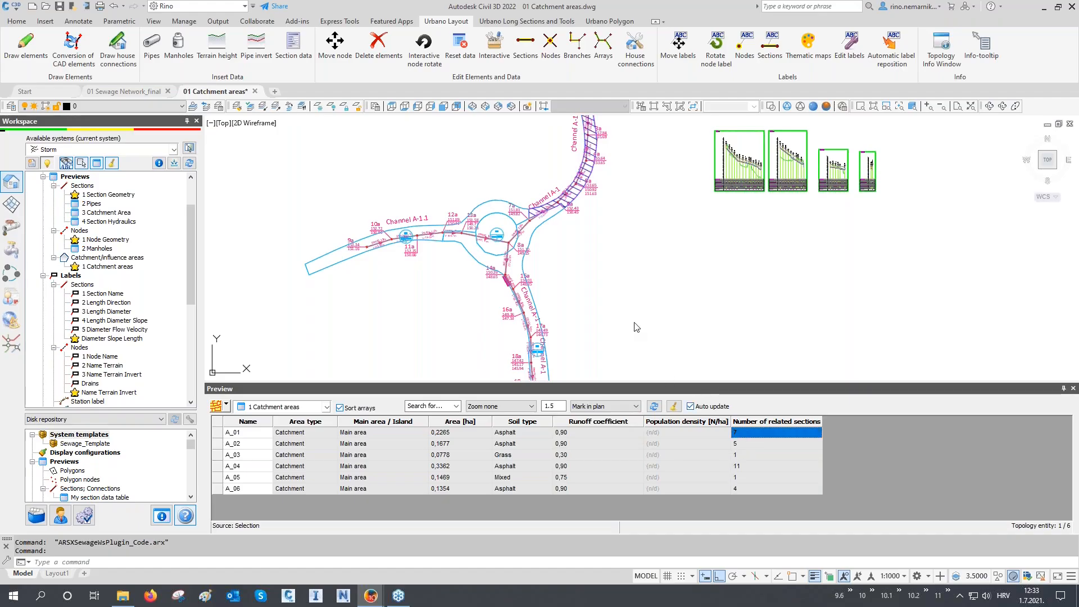
middle_click_drag(587, 143, 583, 222)
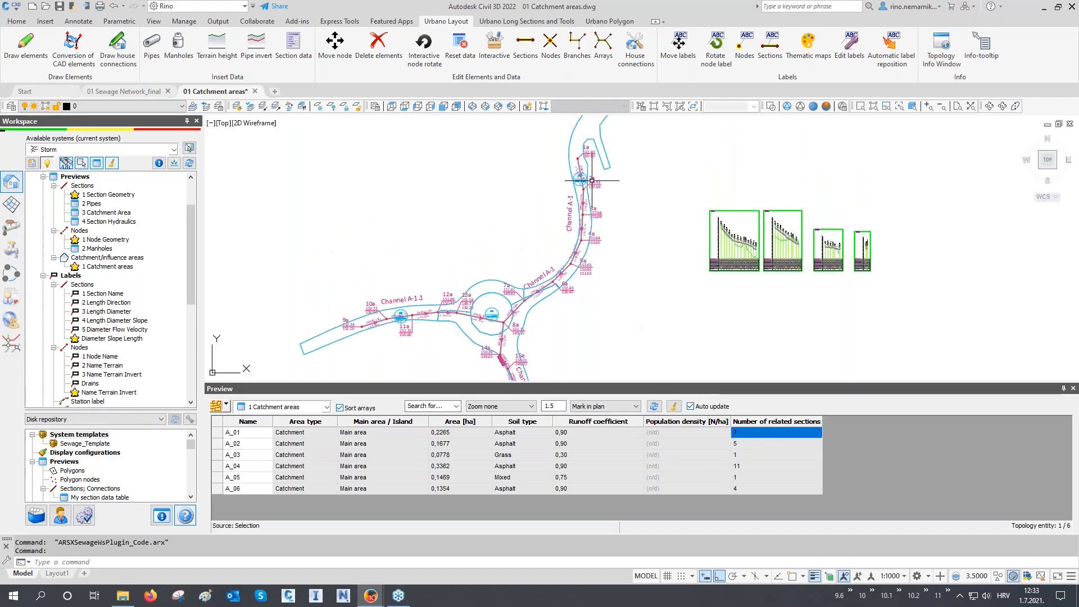
left_click(740, 478)
left_click(741, 456)
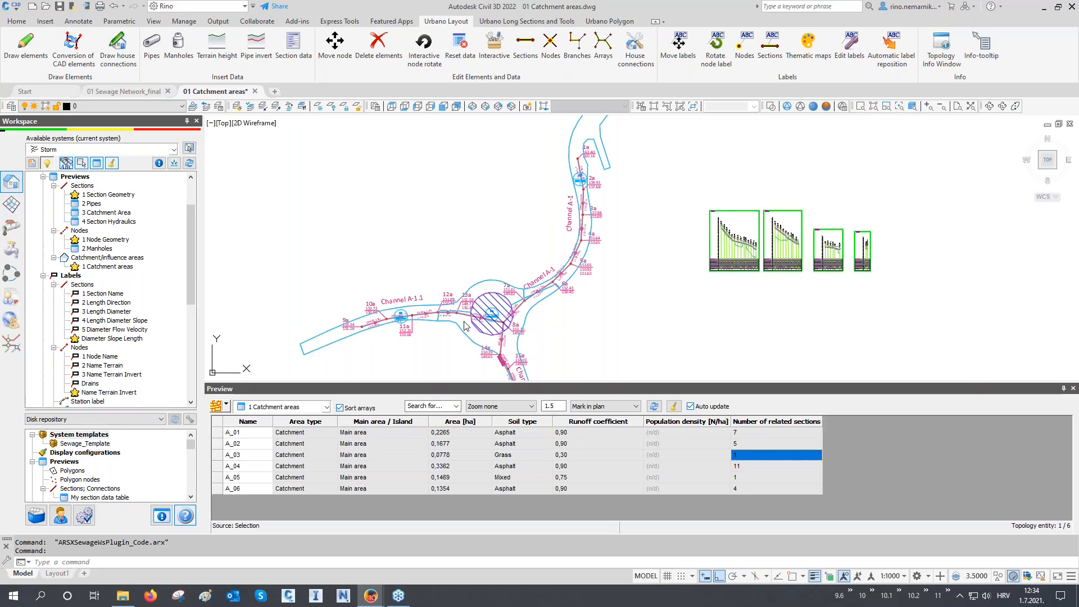
- Preview only catchment area A_01 in the table by picking it along Channel A-1 in the plan
left_click(226, 407)
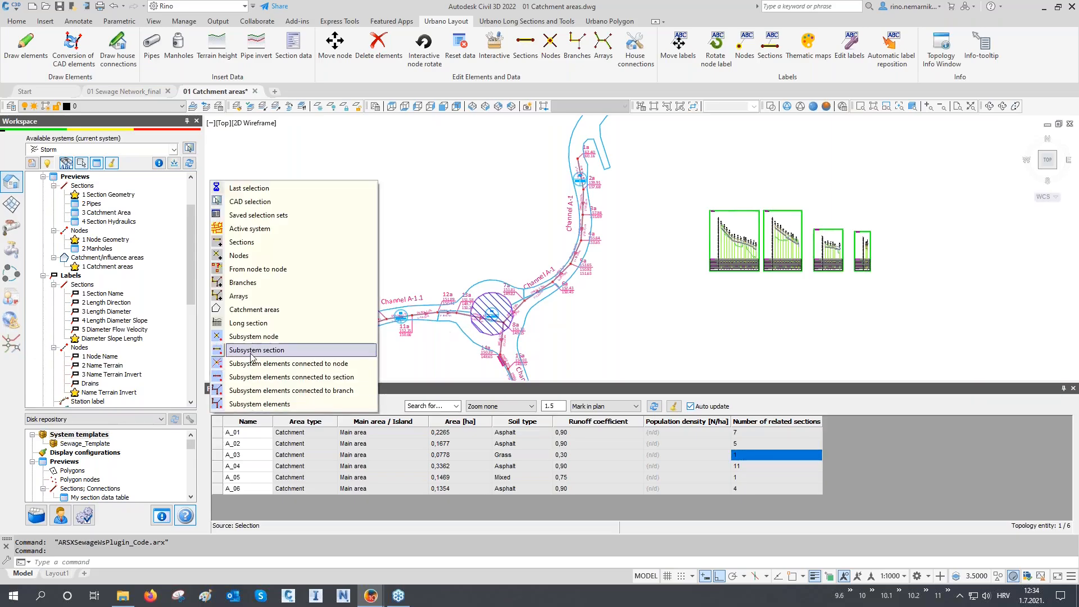
left_click(268, 311)
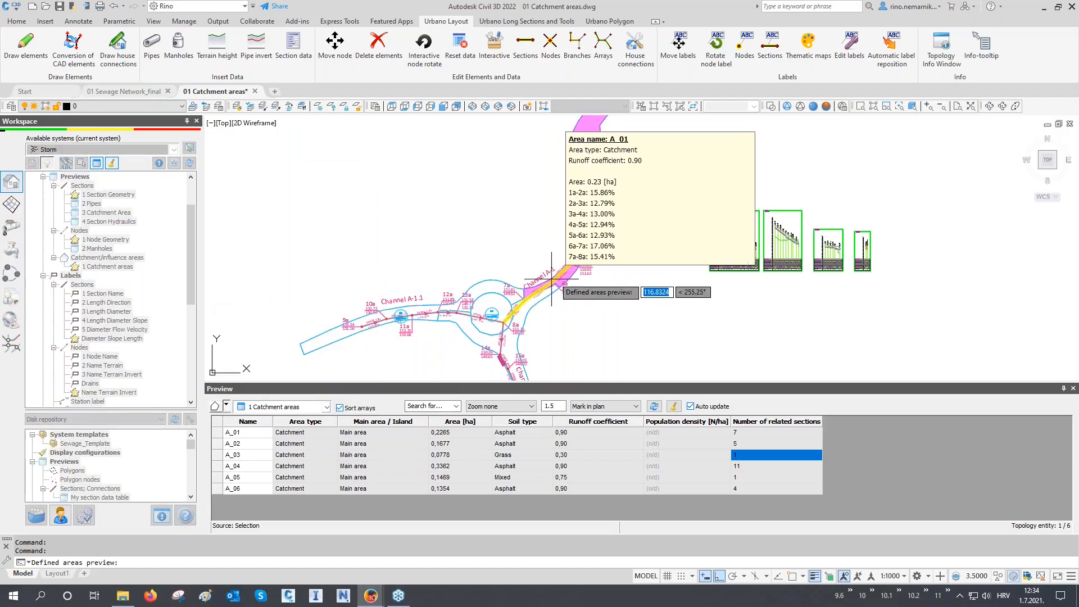
scroll(552, 278, "up", 5)
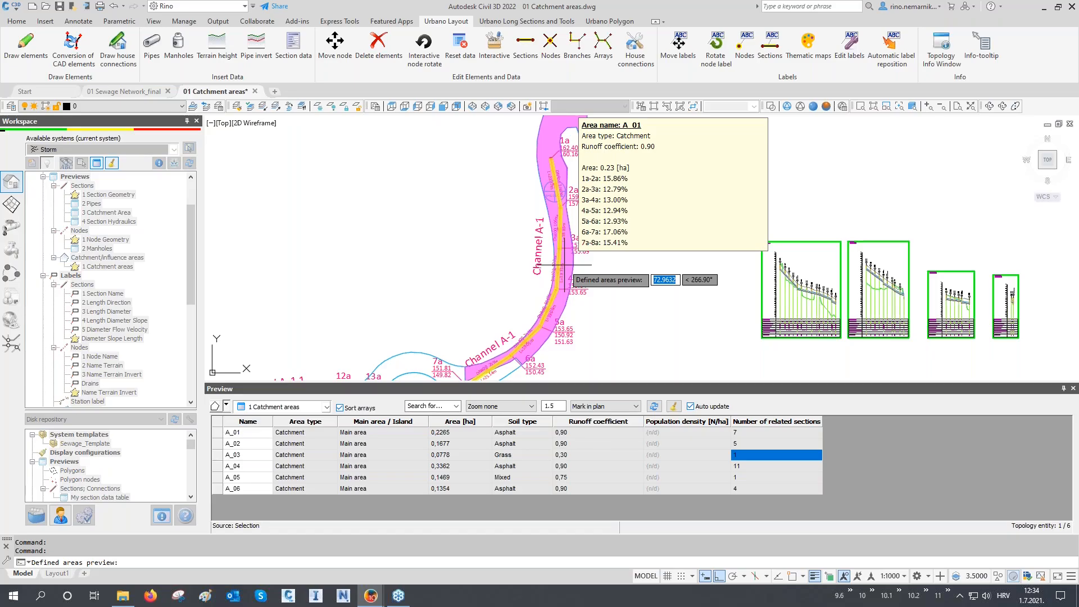
left_click(564, 264)
right_click(565, 265)
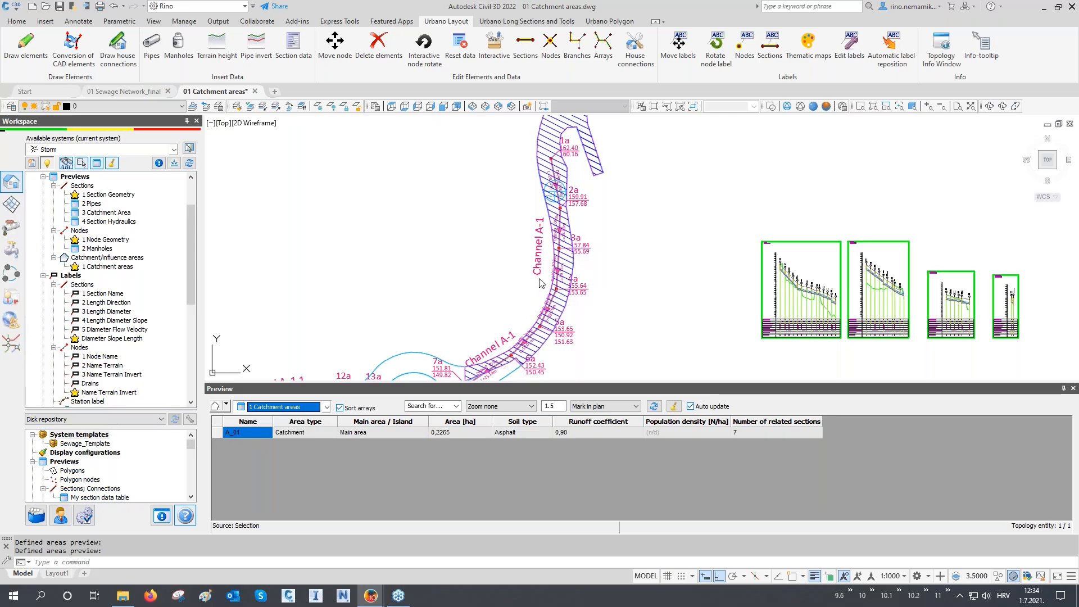
- List A_01's related sections with the 3 Catchment Area configuration and check their names, lengths, catchment areas and runoff coefficients
left_click(326, 406)
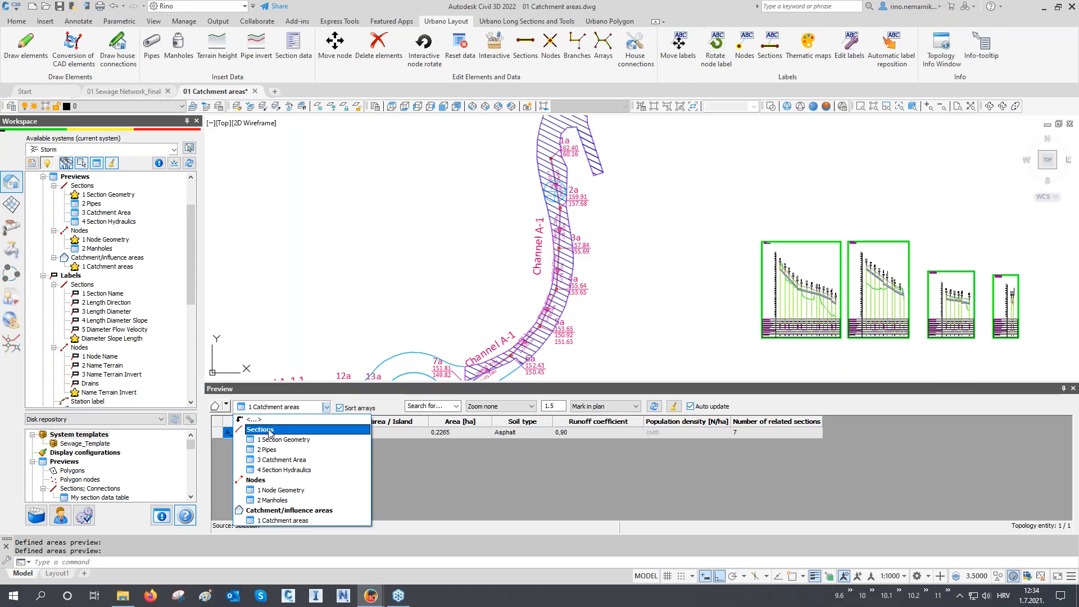
left_click(281, 461)
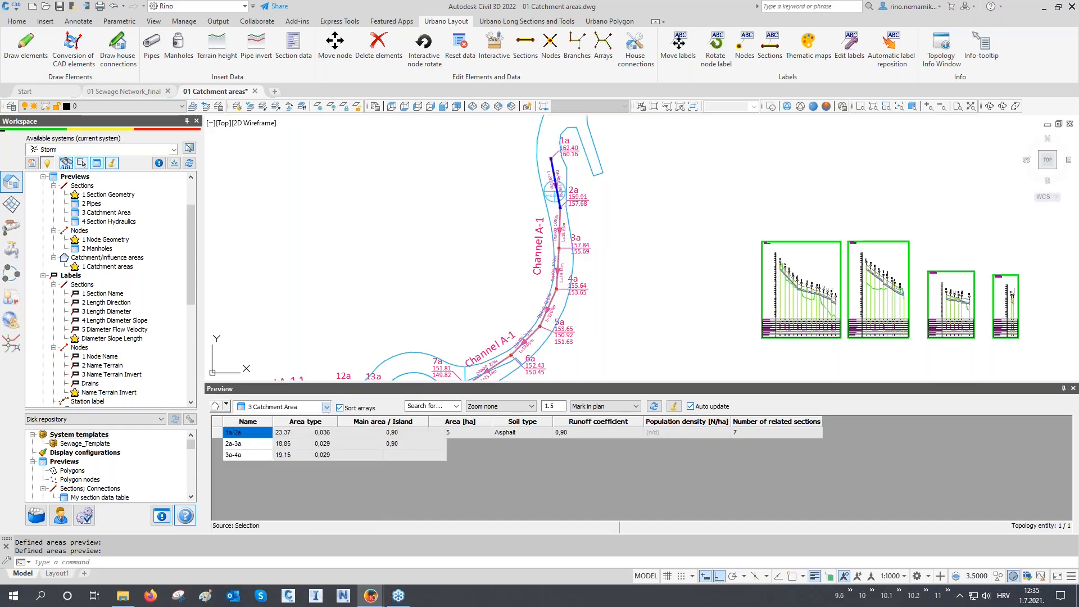
left_click_drag(259, 438, 256, 506)
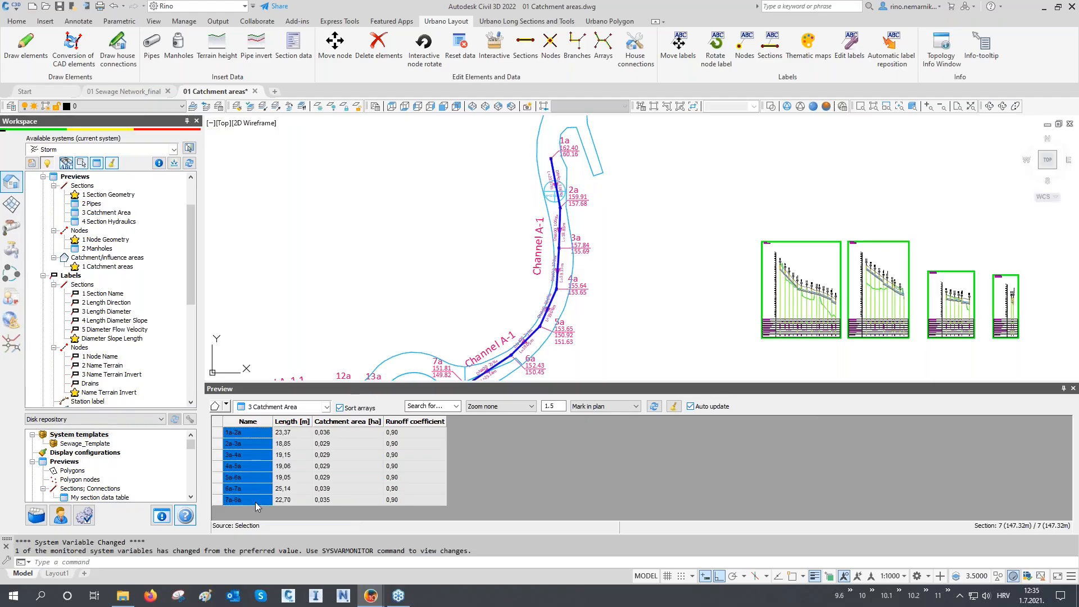
left_click_drag(292, 433, 298, 502)
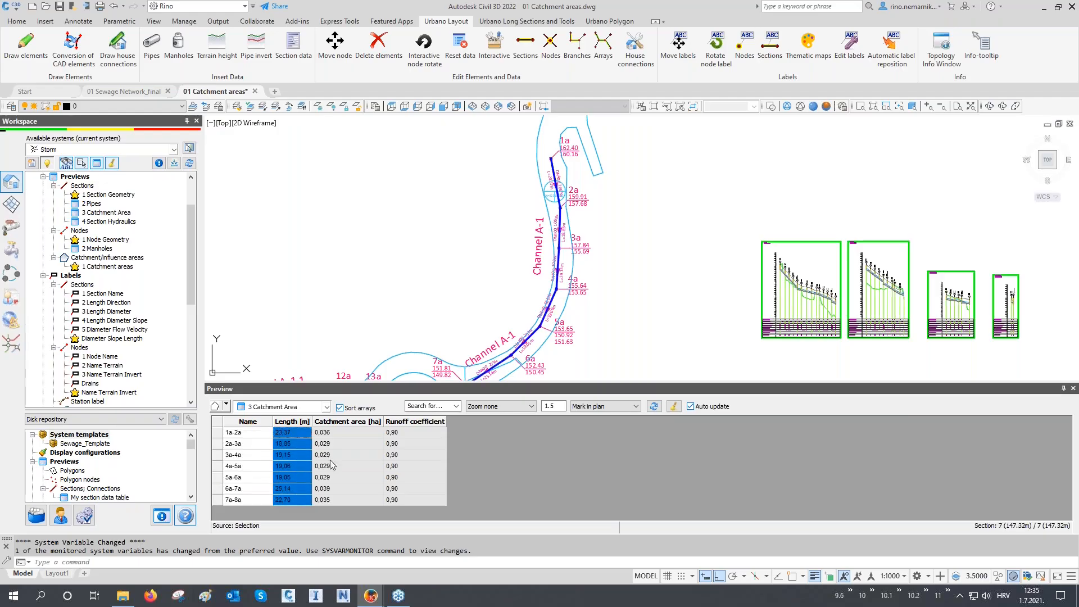
left_click_drag(339, 434, 339, 498)
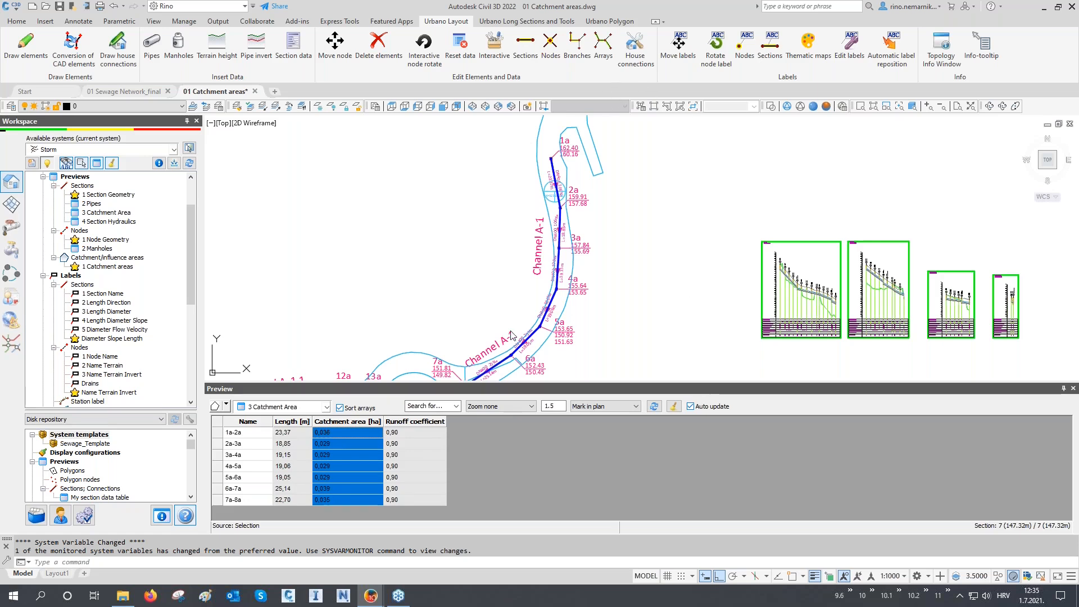
left_click_drag(405, 434, 410, 501)
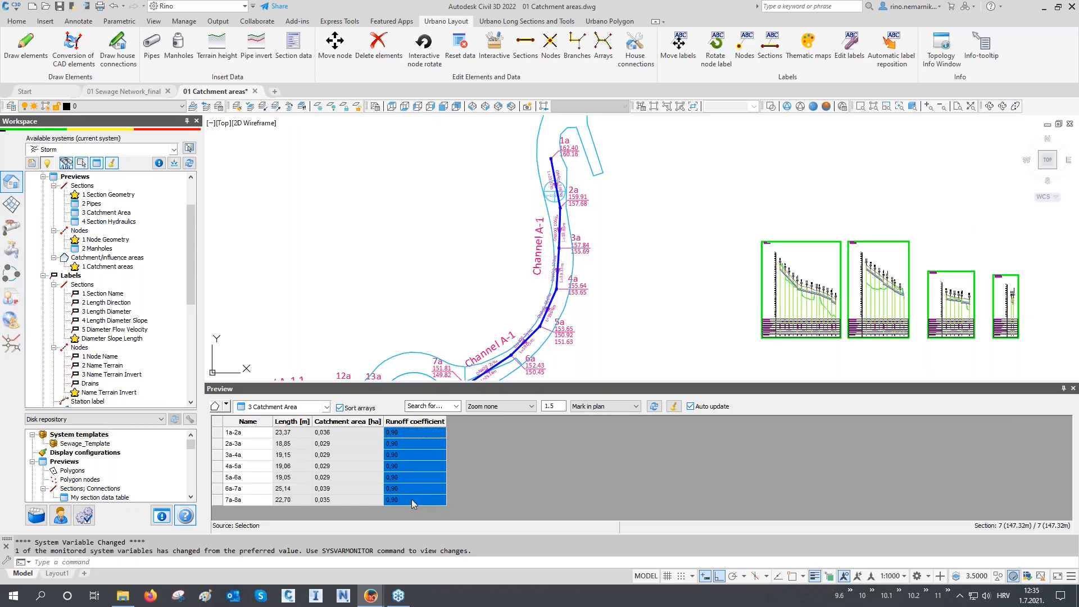
- Preview the 1 Catchment areas data related to the sections between nodes 13a and 8a and between 8a and 14a
middle_click_drag(543, 323, 643, 216)
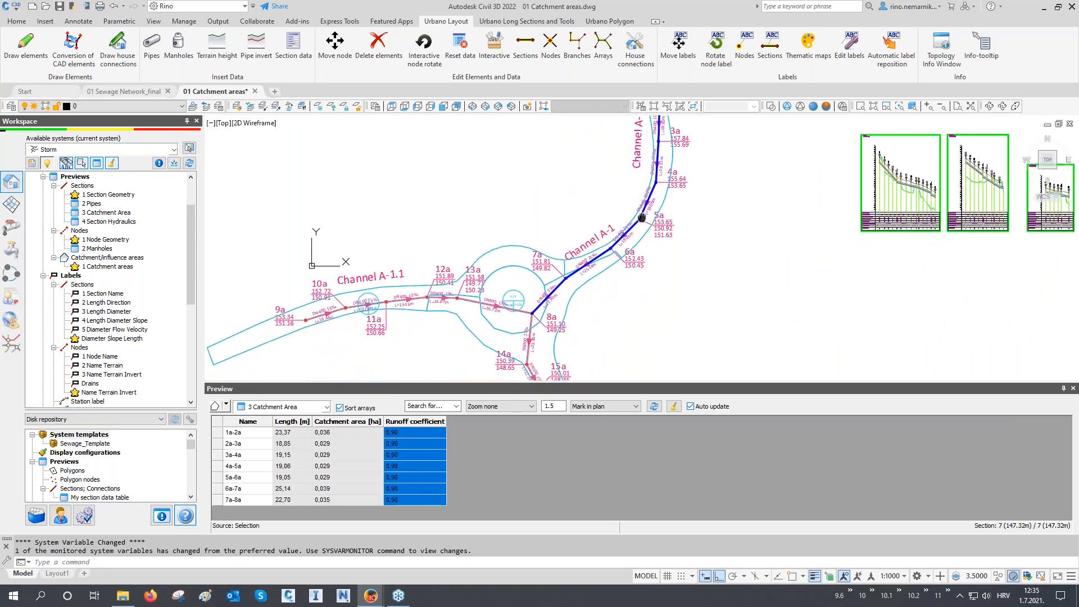
left_click(289, 408)
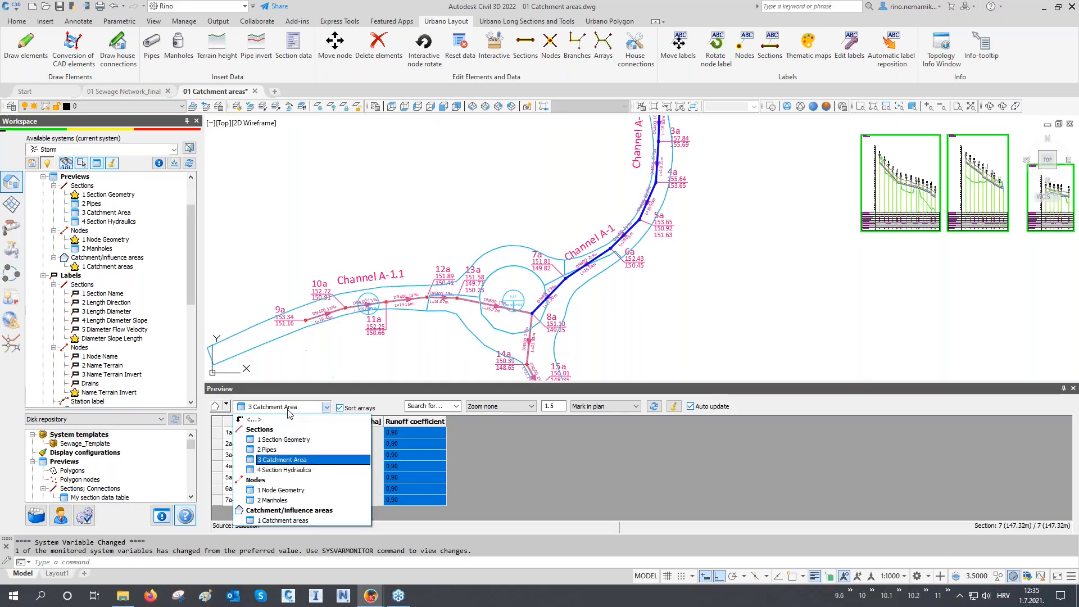
left_click(281, 520)
left_click(226, 406)
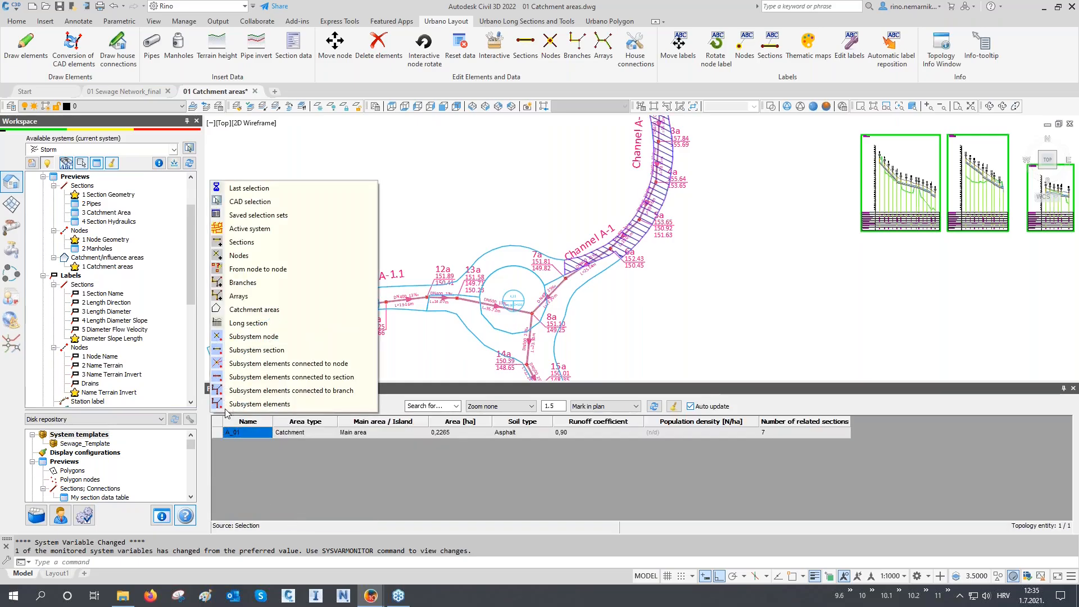
left_click(253, 251)
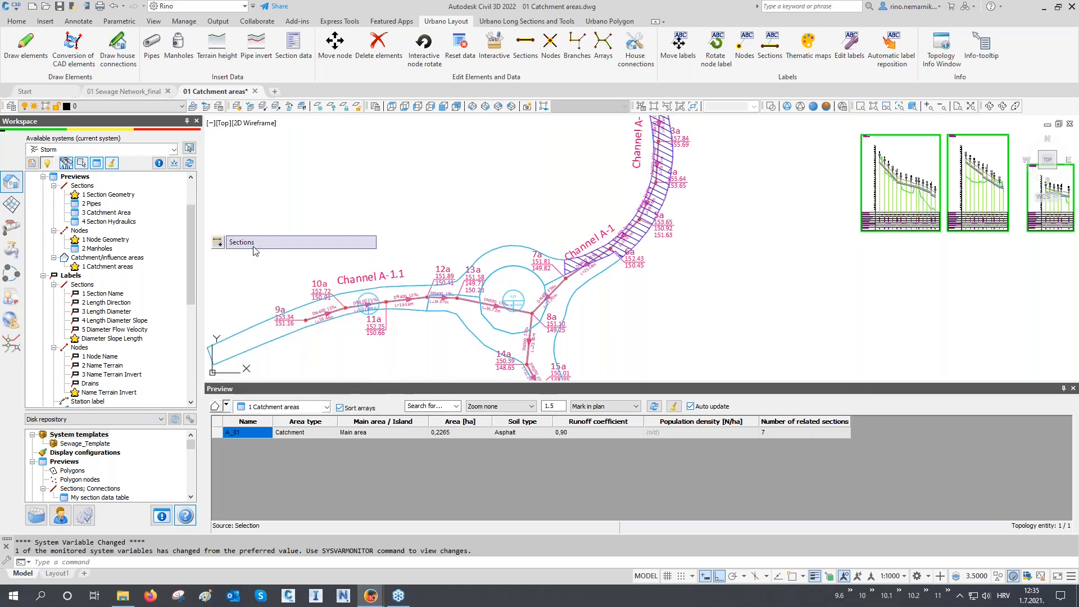
left_click(480, 306)
middle_click_drag(480, 309, 464, 245)
left_click(516, 269)
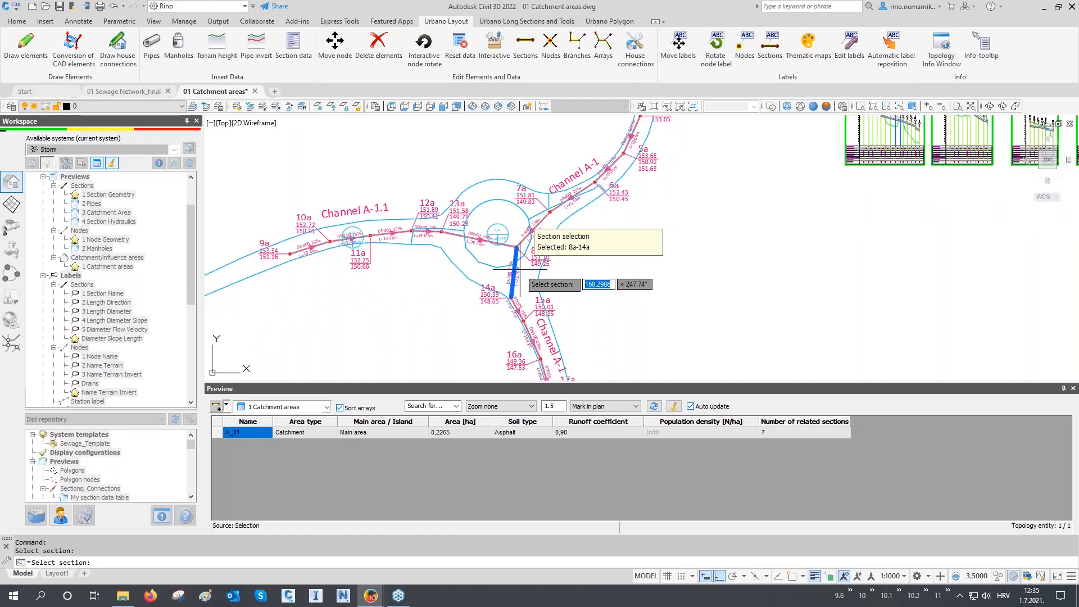
key("Return")
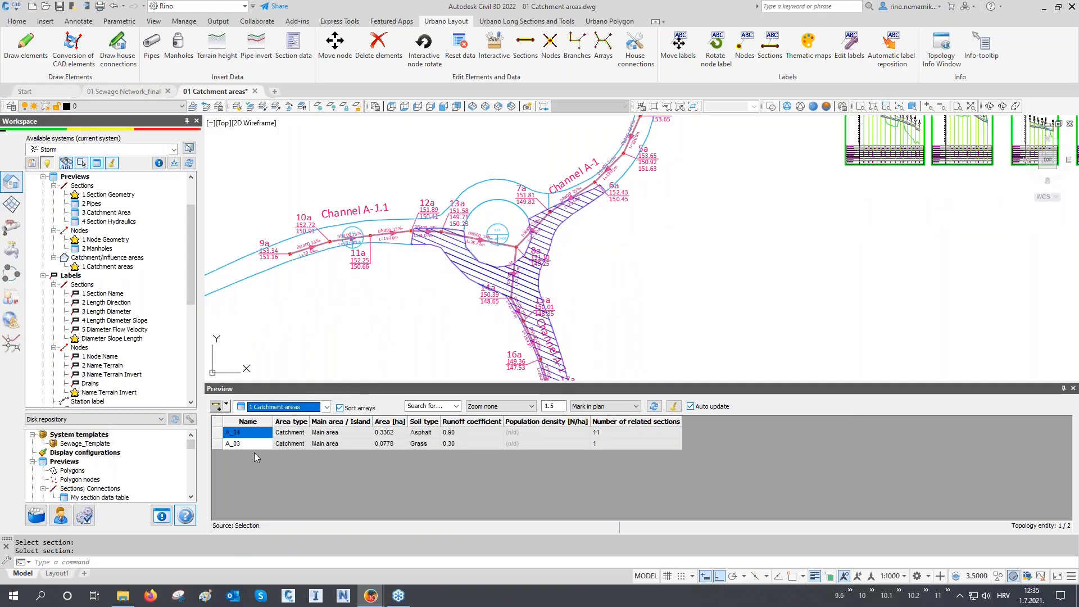
- Highlight catchment areas A_04 and A_03 alternately in the plan to compare their extents around the roundabout
left_click(252, 444)
left_click(253, 434)
left_click(253, 445)
left_click(252, 434)
left_click(253, 445)
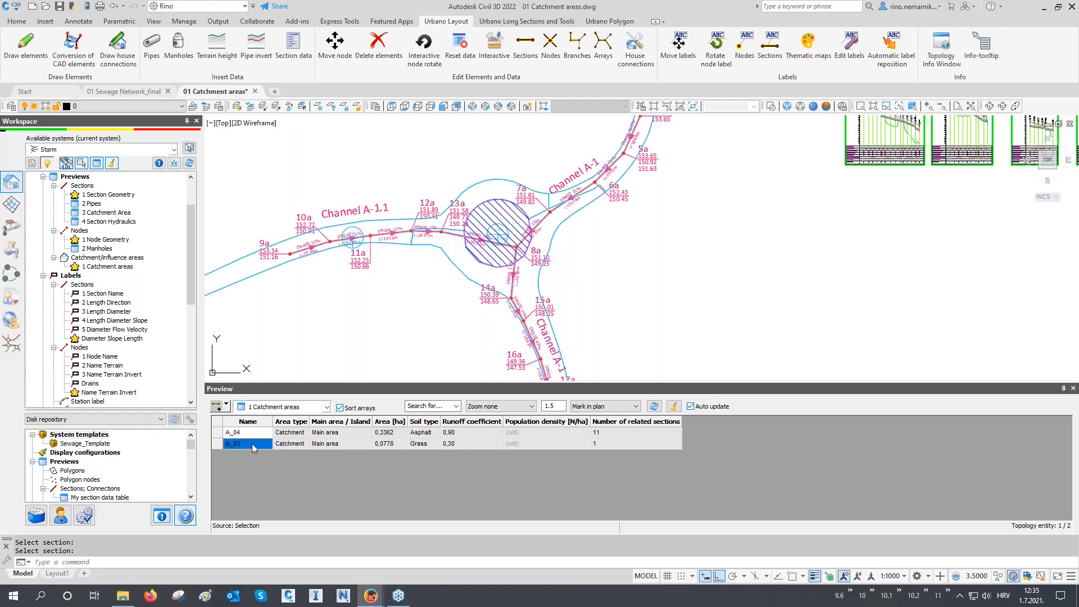
- Restrict the preview table to catchment area A_01 again, picked in the plan near node 2a
left_click(226, 405)
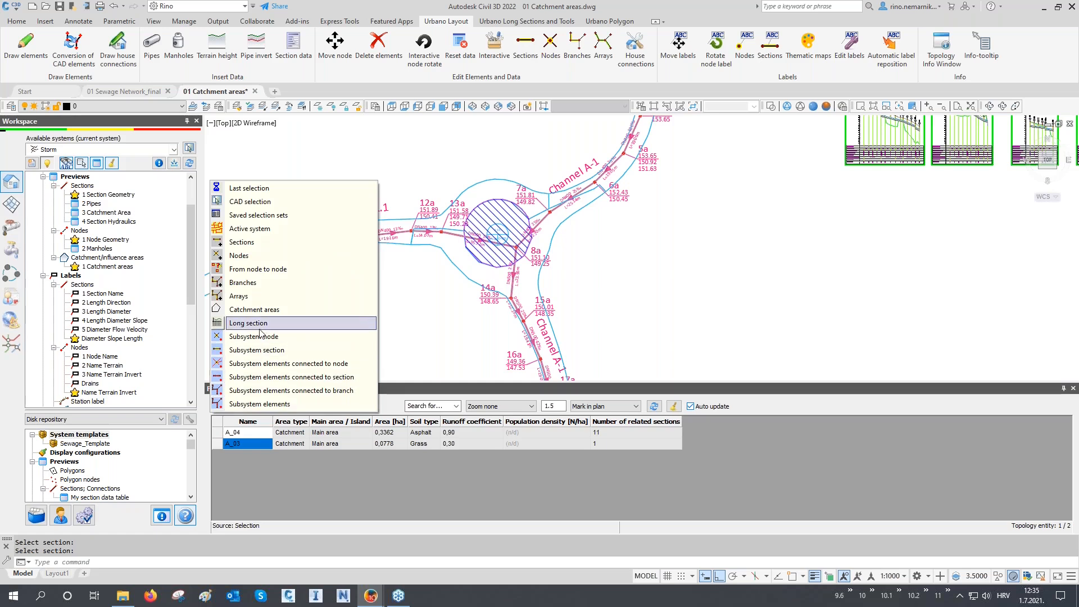
left_click(264, 311)
middle_click_drag(665, 233, 589, 388)
scroll(578, 179, "up", 1)
middle_click_drag(571, 178, 568, 204)
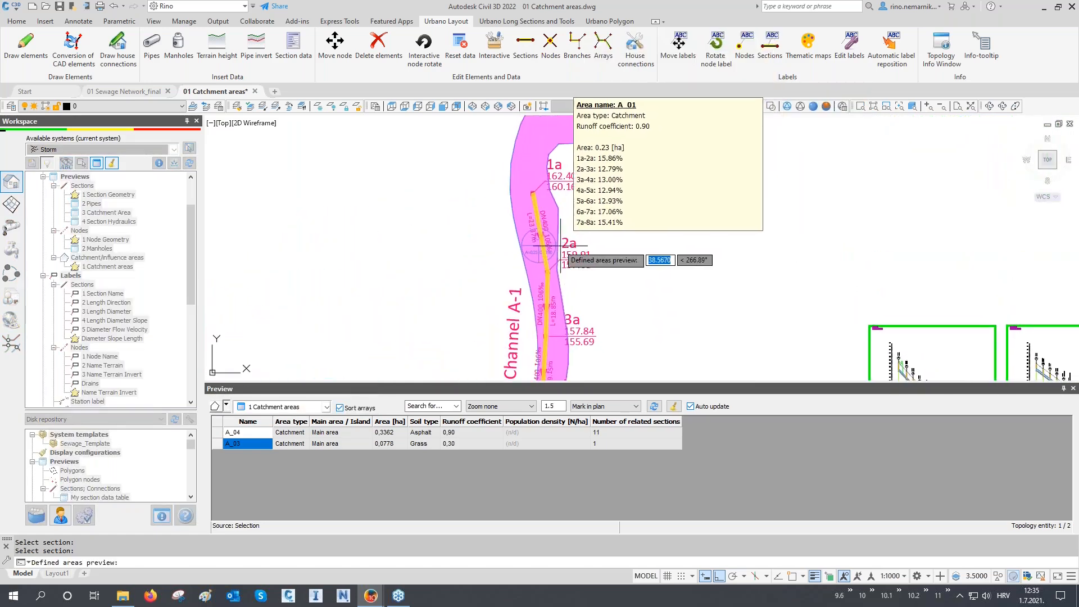
scroll(569, 203, "up", 2)
left_click(550, 231)
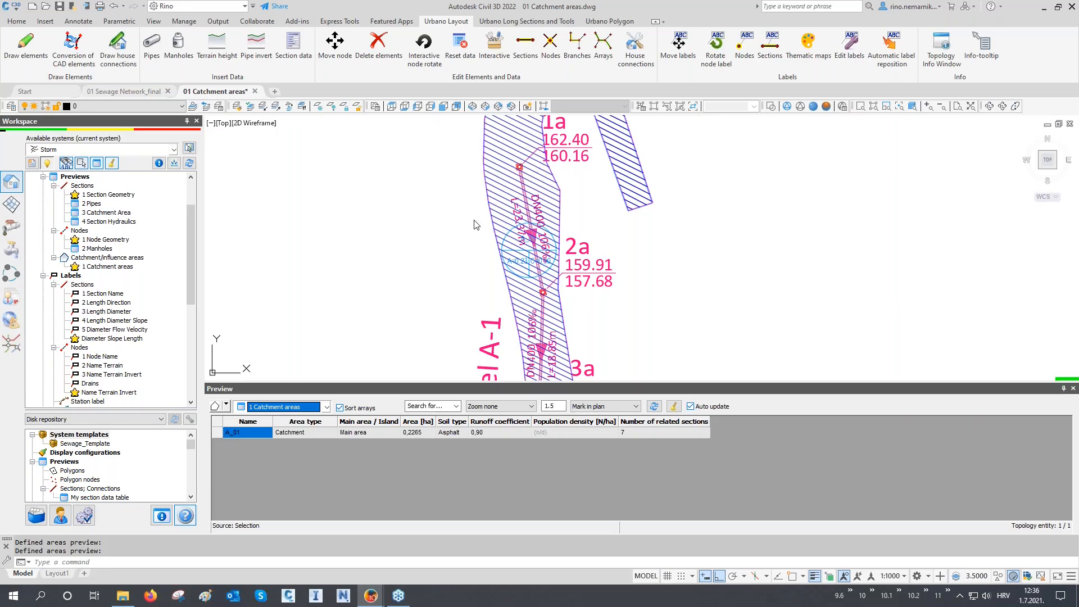
- Add a vertex to A_01's boundary beside node 2a and place it far outside the channel with Ortho off
left_click(592, 221)
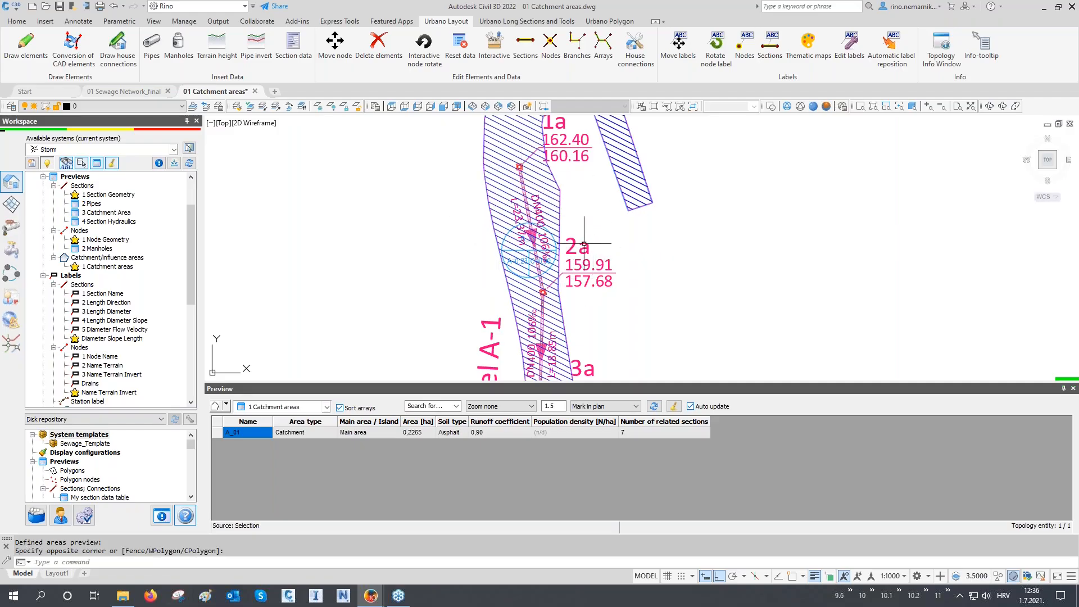
scroll(568, 236, "up", 2)
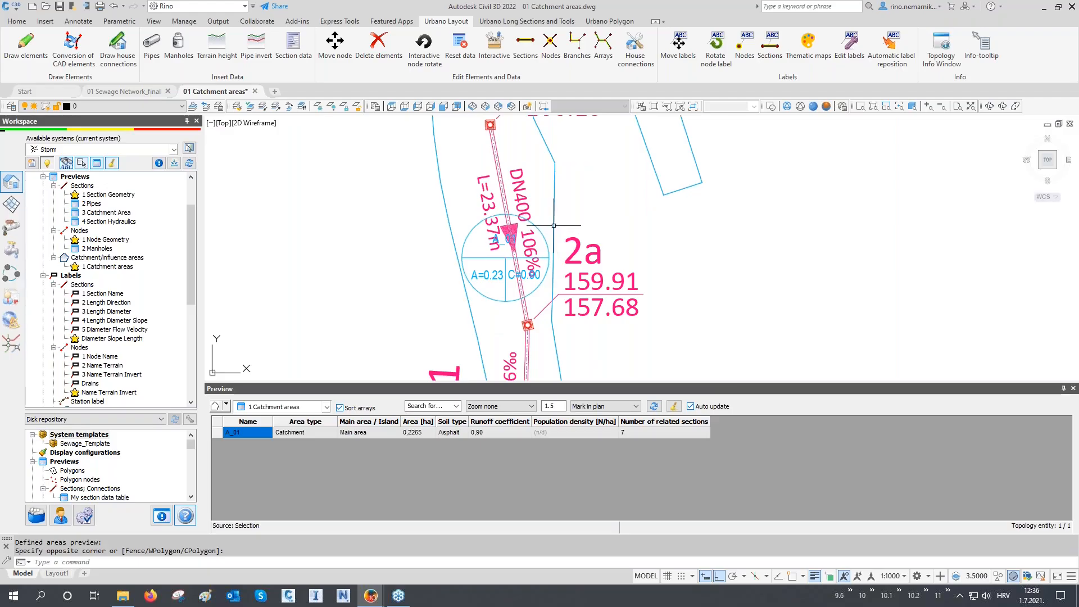
left_click(556, 229)
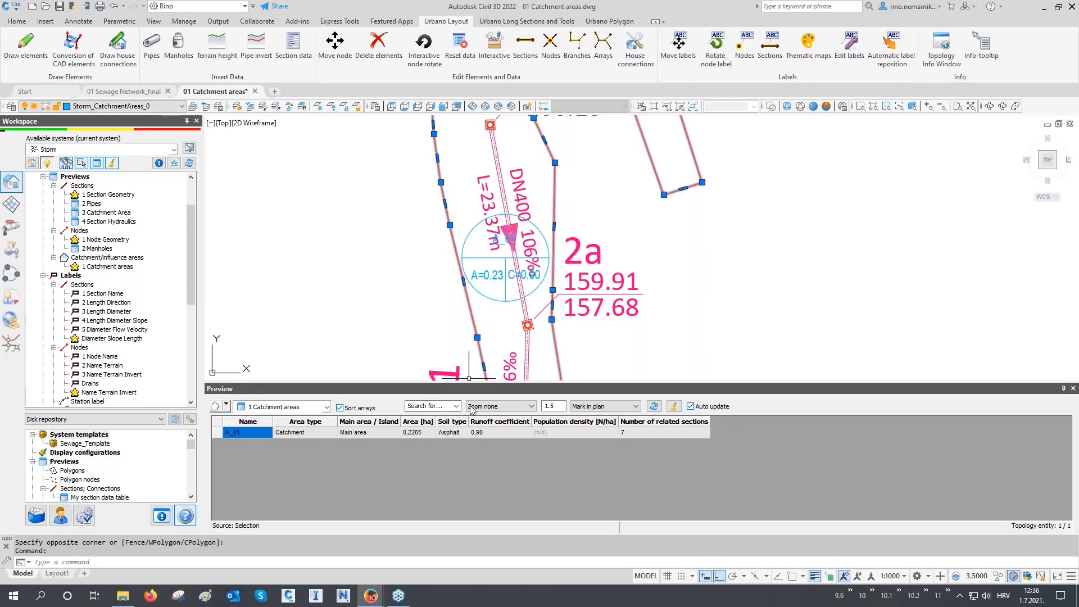
mouse_move(554, 226)
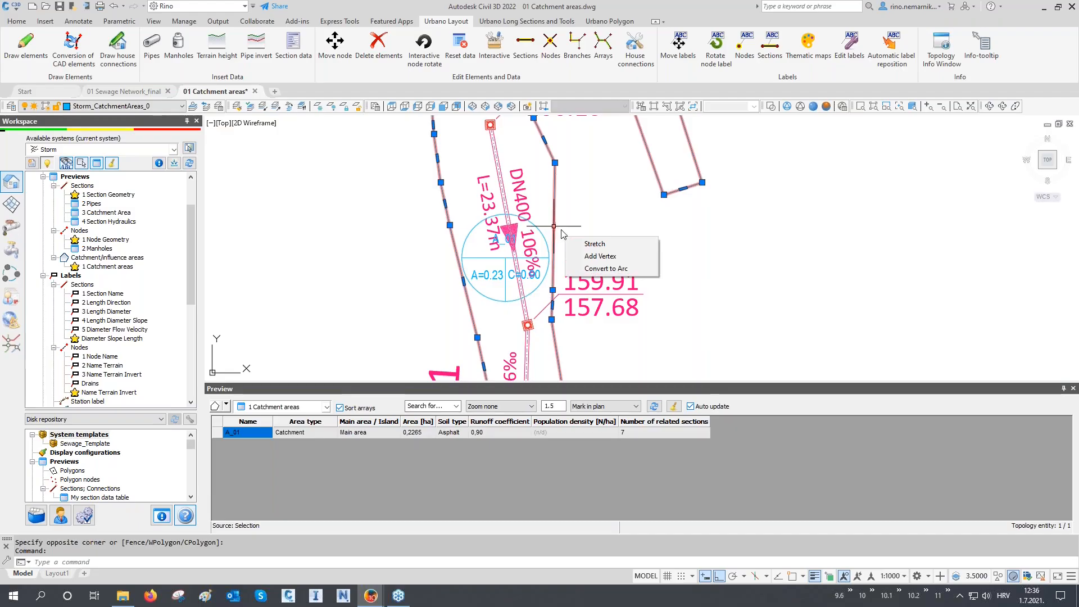
left_click(586, 257)
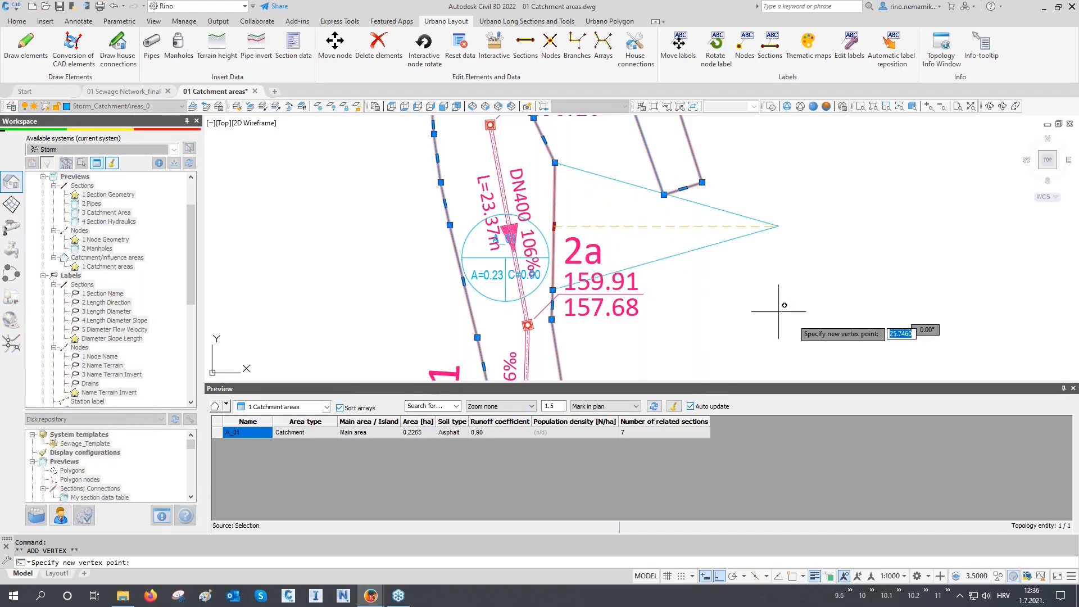
key("F8")
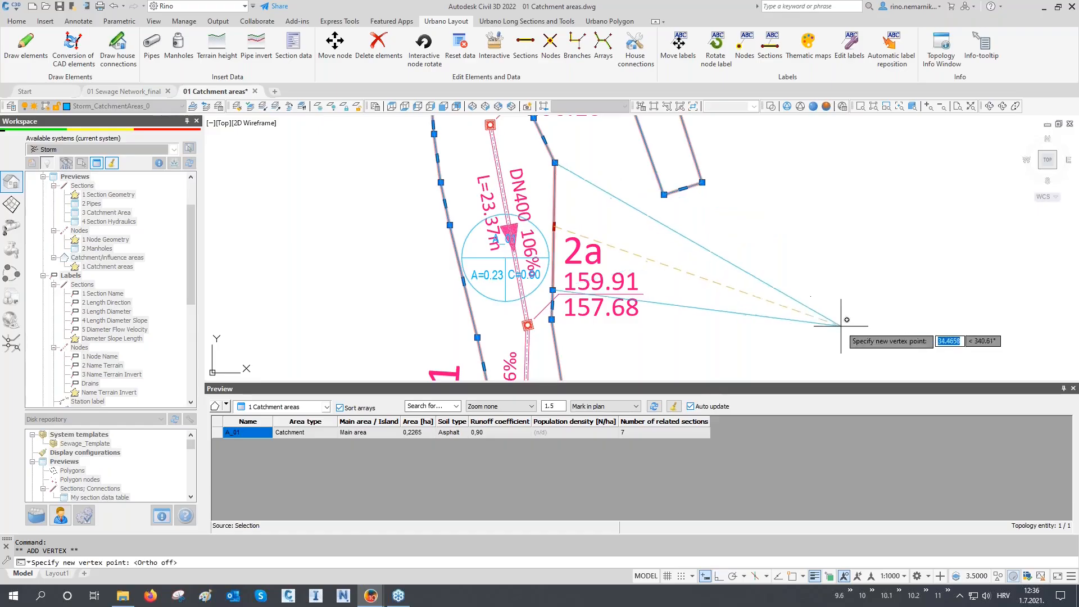
left_click(939, 336)
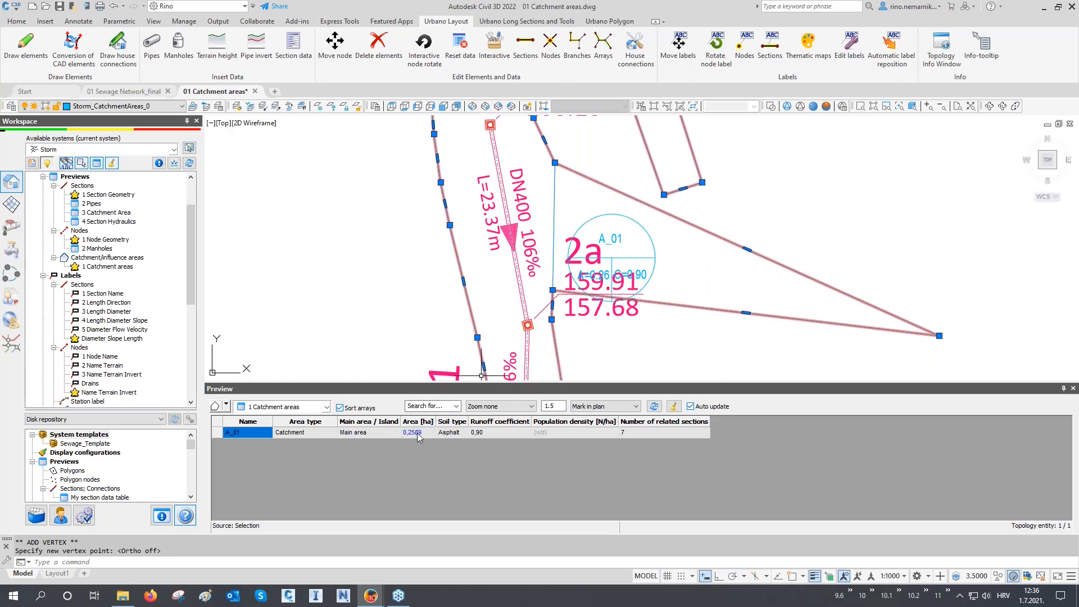
- Stretch A_01's added vertex closer to the channel, remove it from the boundary and deselect the area
left_click(939, 336)
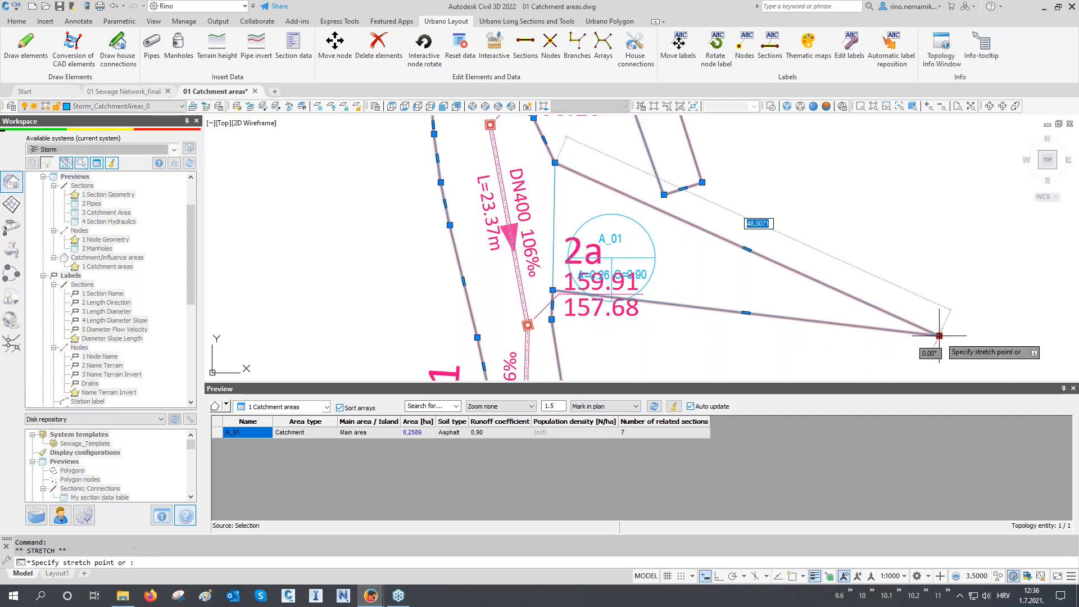
left_click(754, 278)
mouse_move(755, 282)
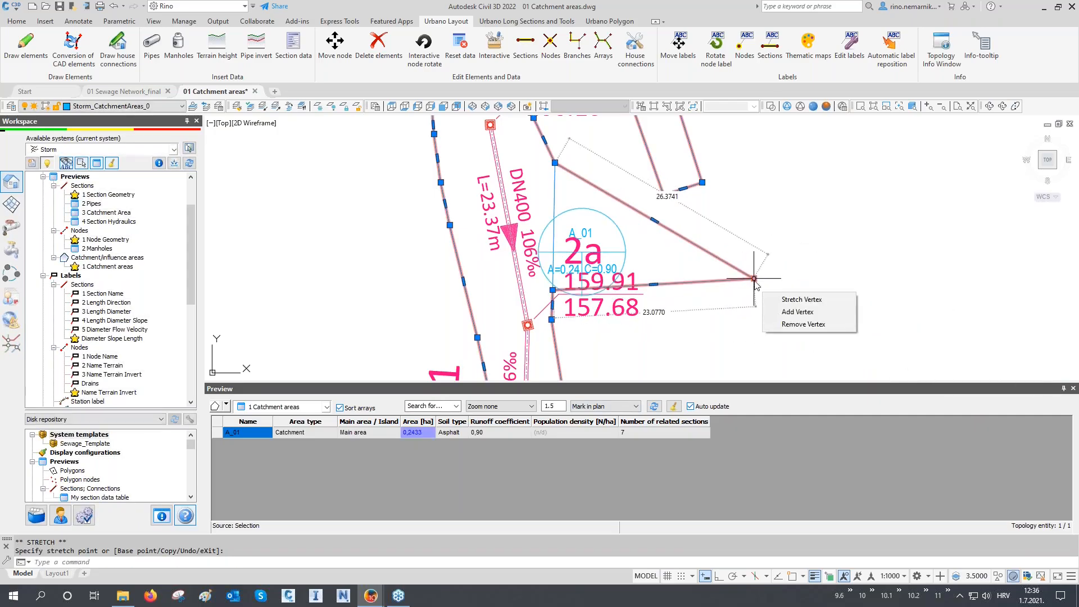
left_click(804, 324)
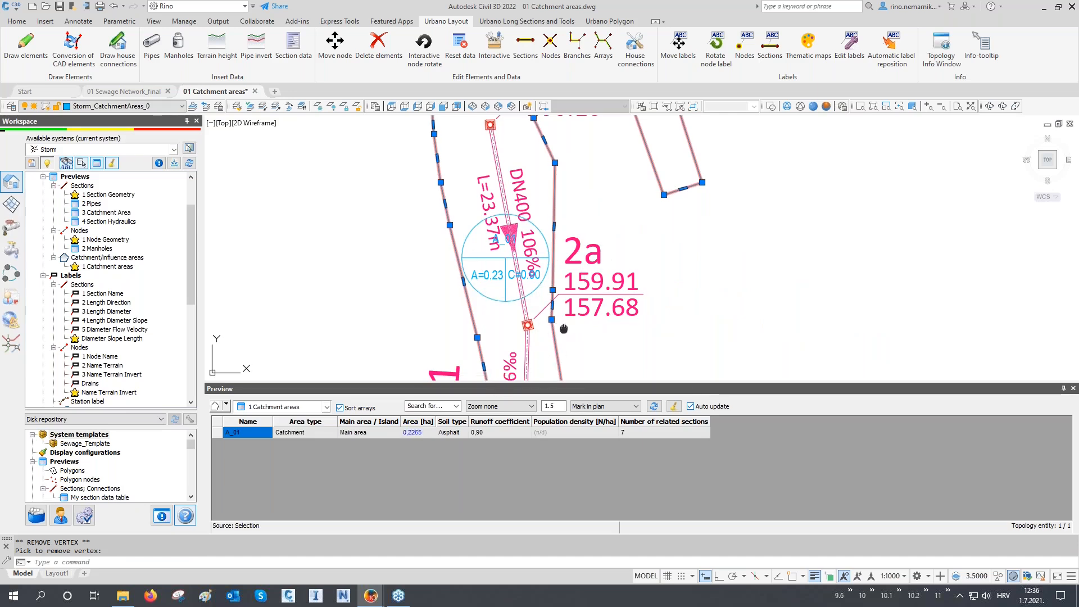
middle_click_drag(533, 268, 531, 249)
key("Escape")
key("Escape")
scroll(531, 250, "down", 10)
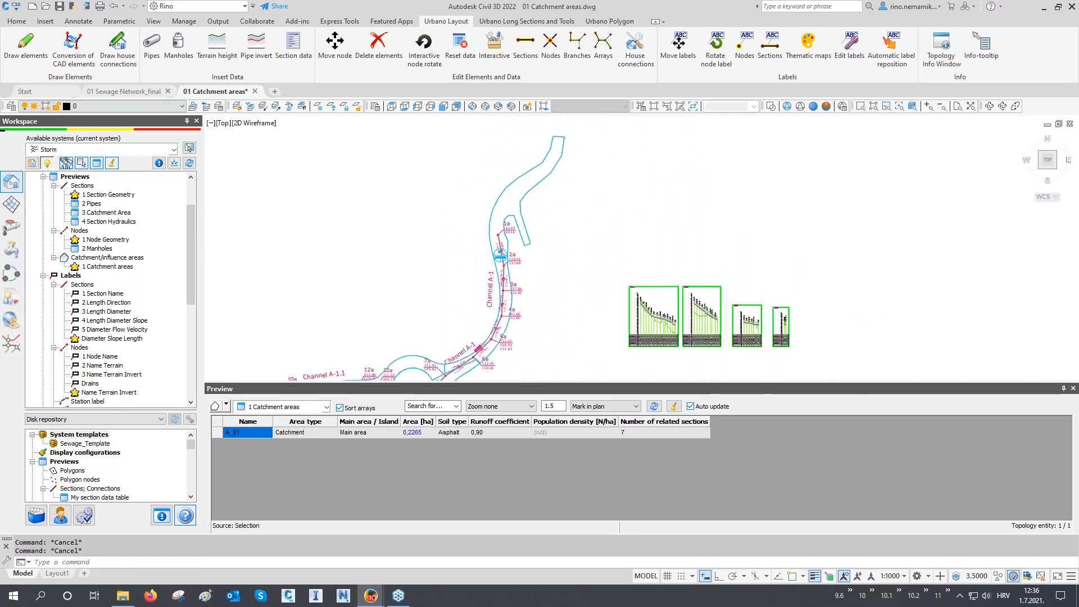
- List all catchment areas of the active system in the preview table and highlight A_02, A_03, A_04 and A_01 in turn in the plan
scroll(455, 322, "up", 2)
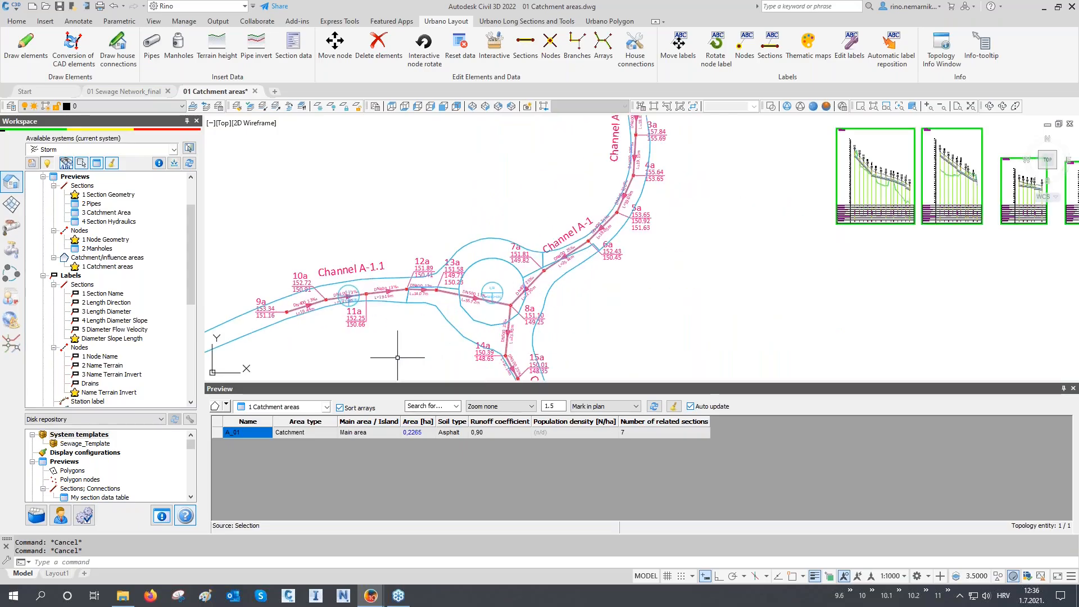
left_click(226, 406)
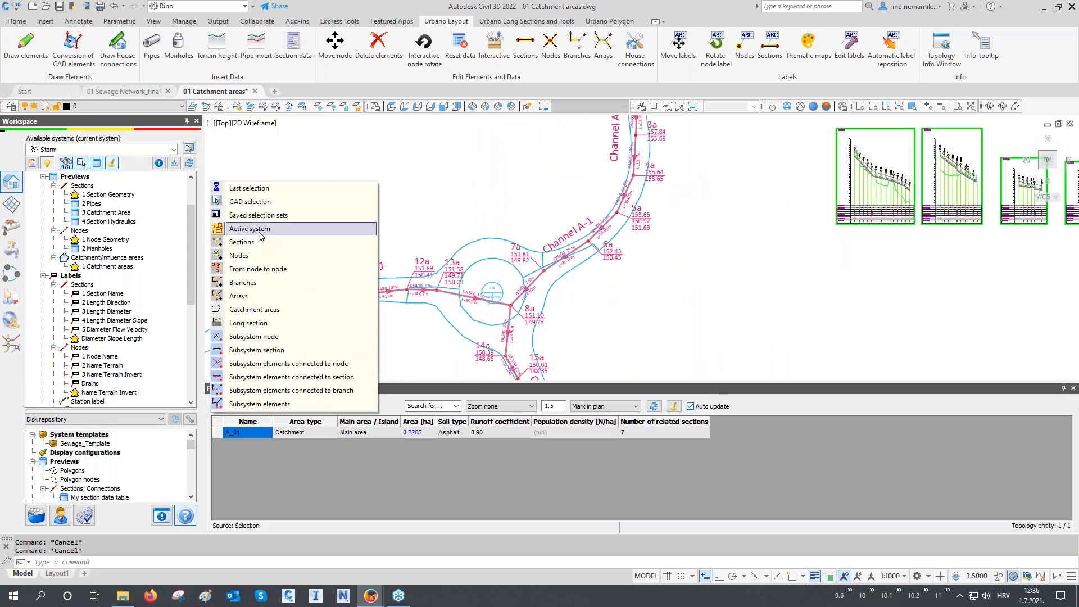
left_click(249, 228)
left_click(259, 444)
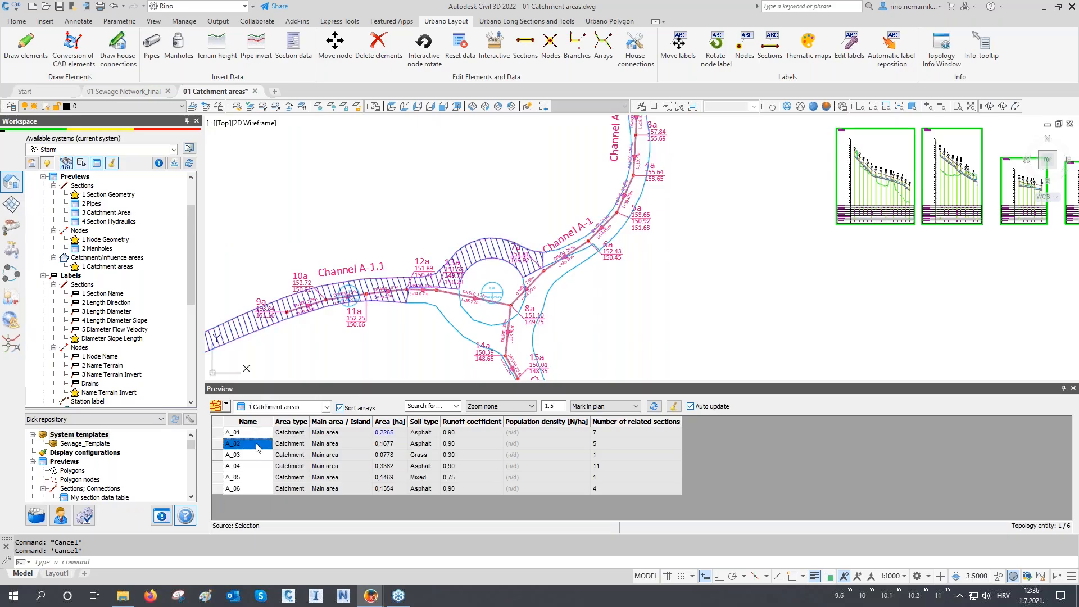
left_click(256, 456)
left_click(257, 467)
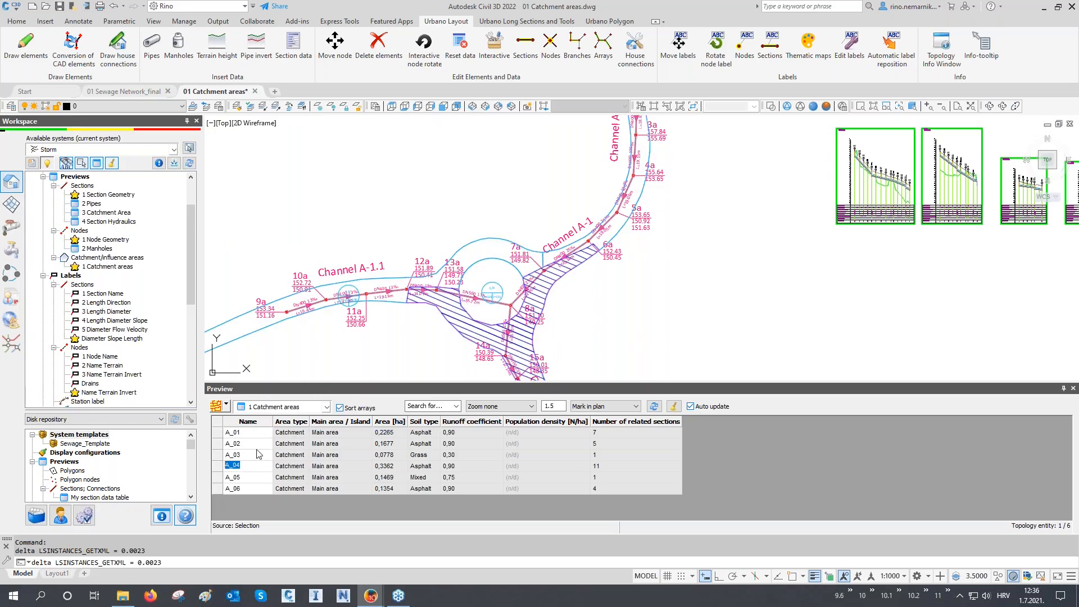
left_click(259, 436)
middle_click_drag(452, 258, 453, 274)
- Start an automatic rename in the Area editor and include all catchment areas of the active system
left_click(12, 228)
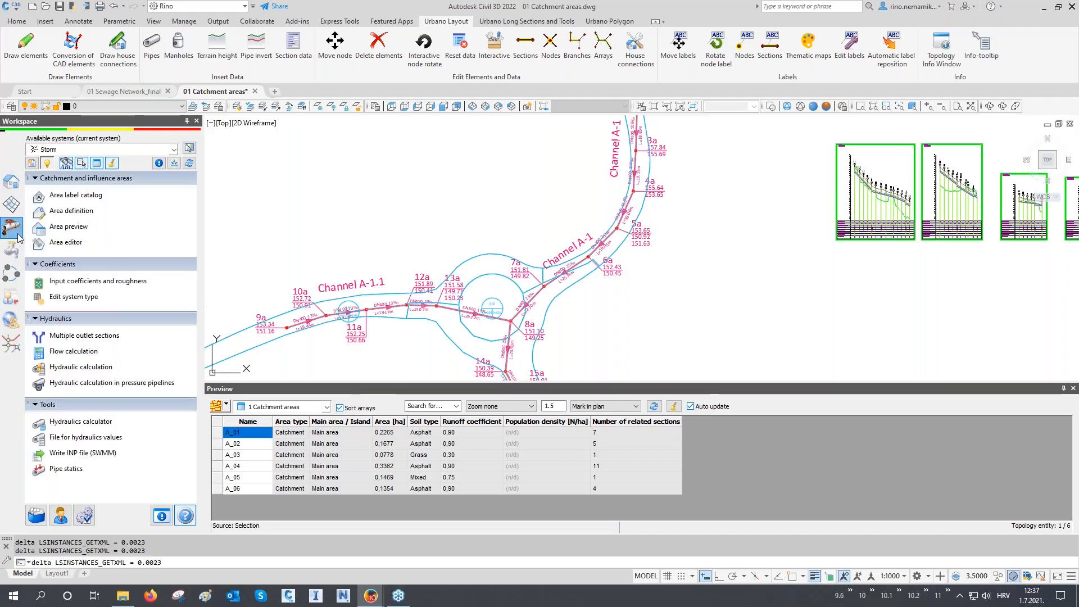
left_click(50, 242)
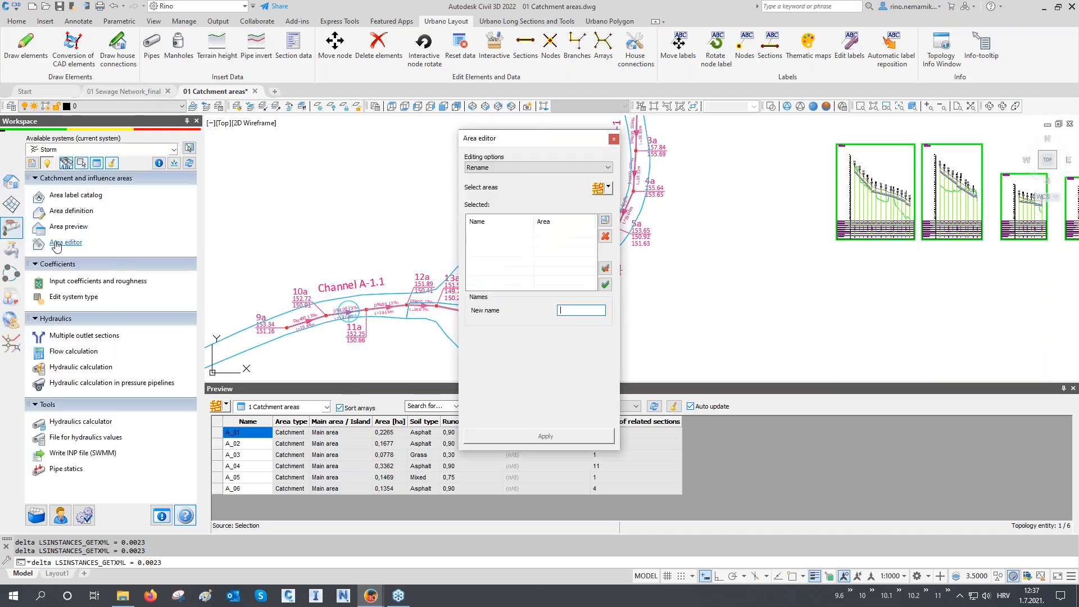
left_click_drag(513, 149, 969, 136)
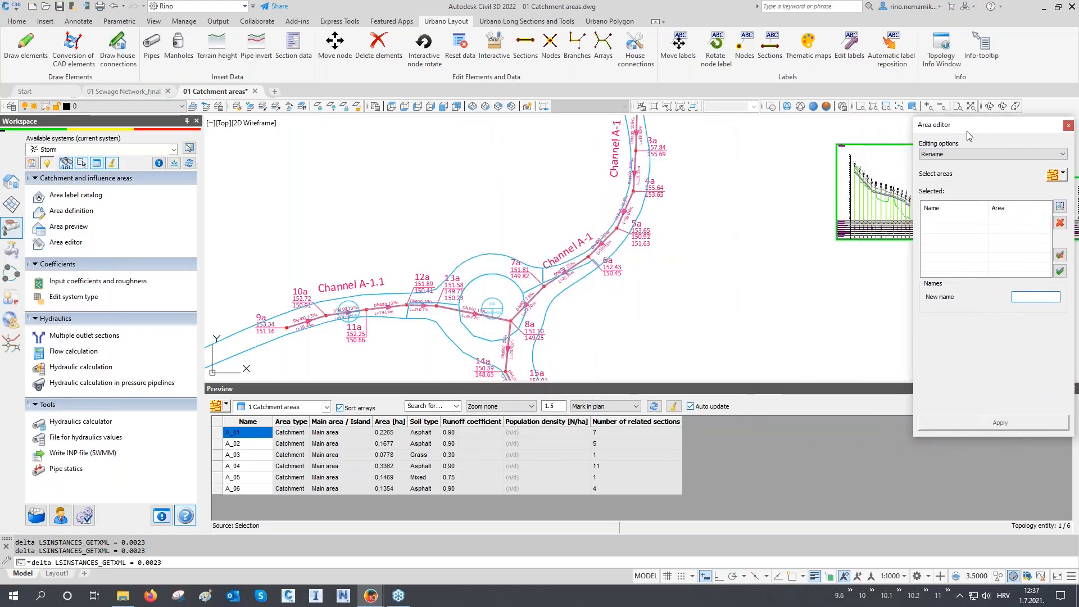
left_click(952, 155)
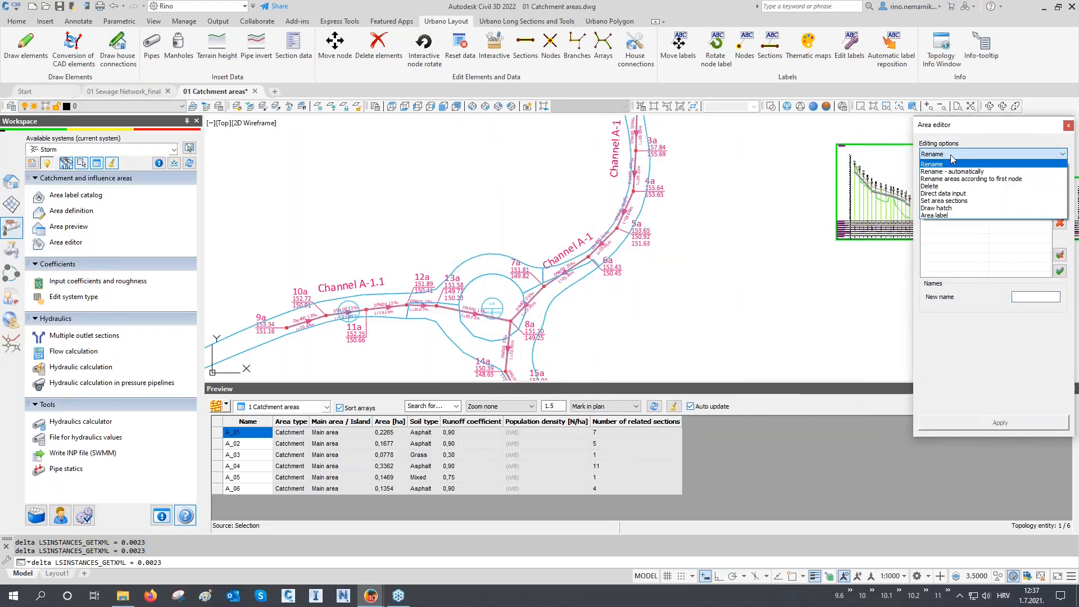
left_click(952, 172)
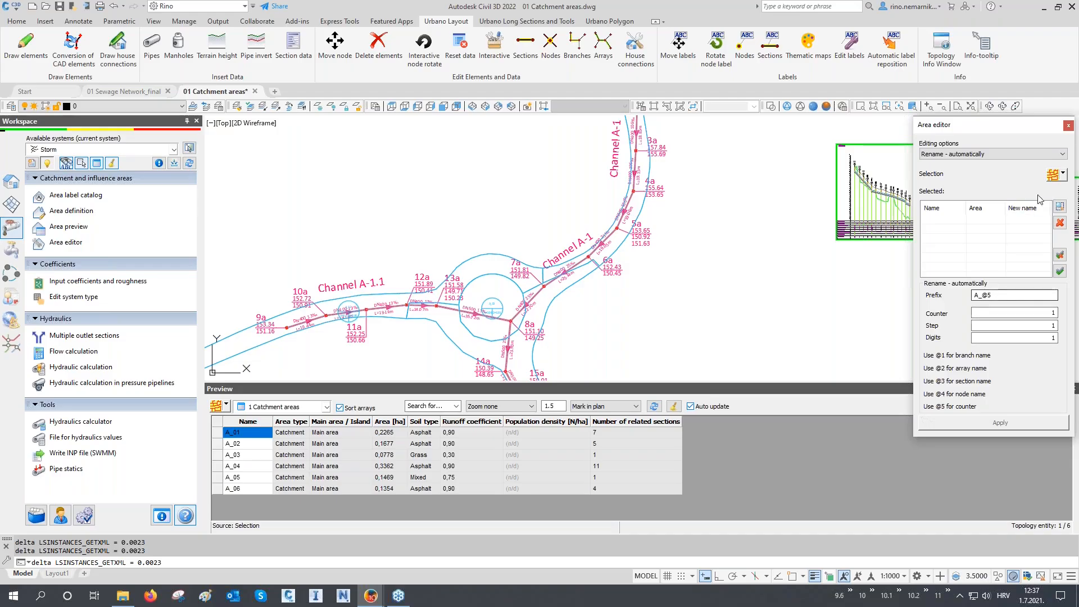
left_click(1053, 176)
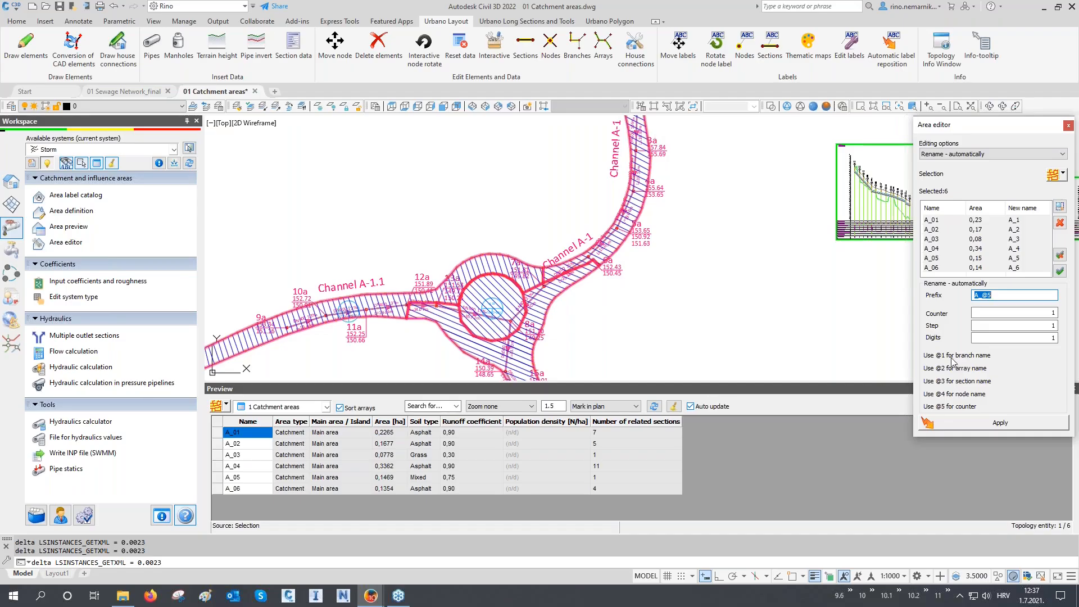
- Try the branch, array, section and node codes (@1 to @4) in the rename prefix to compare the proposed area names
left_click_drag(981, 295, 949, 300)
type("@")
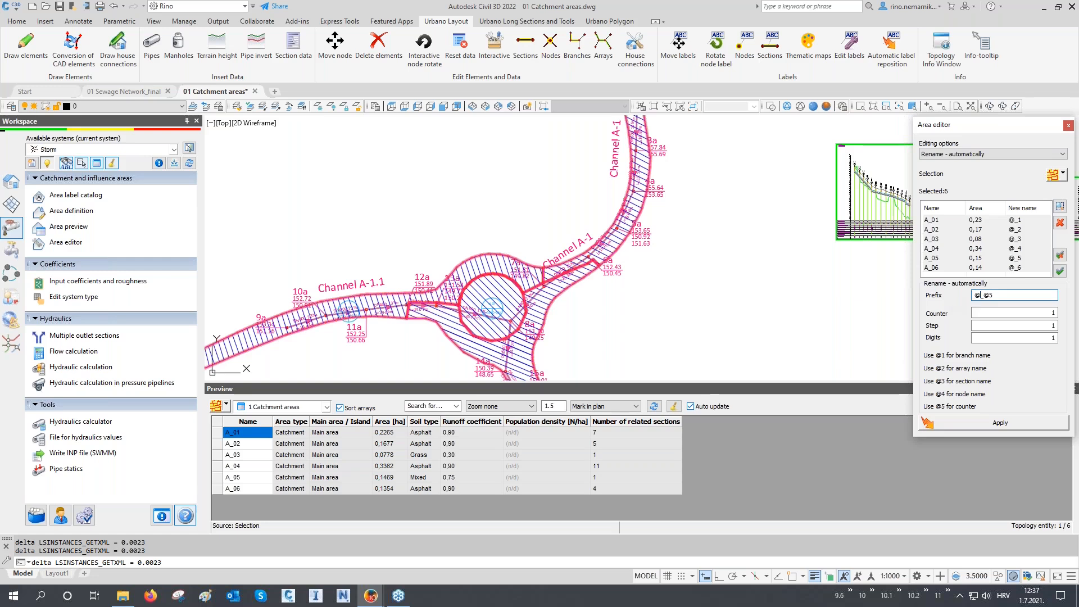
type("1")
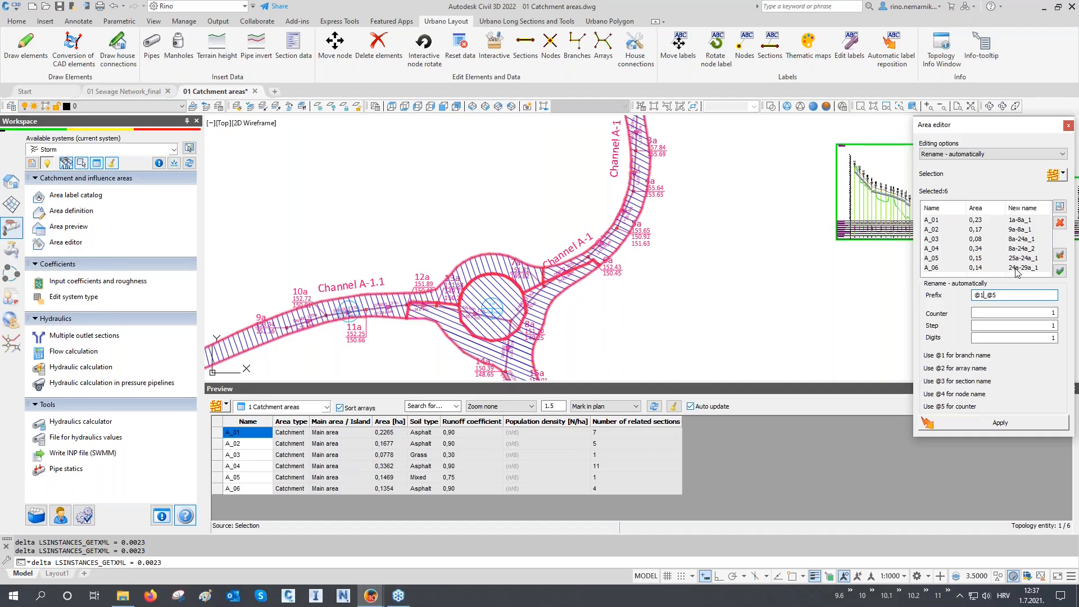
key("BackSpace")
type("2")
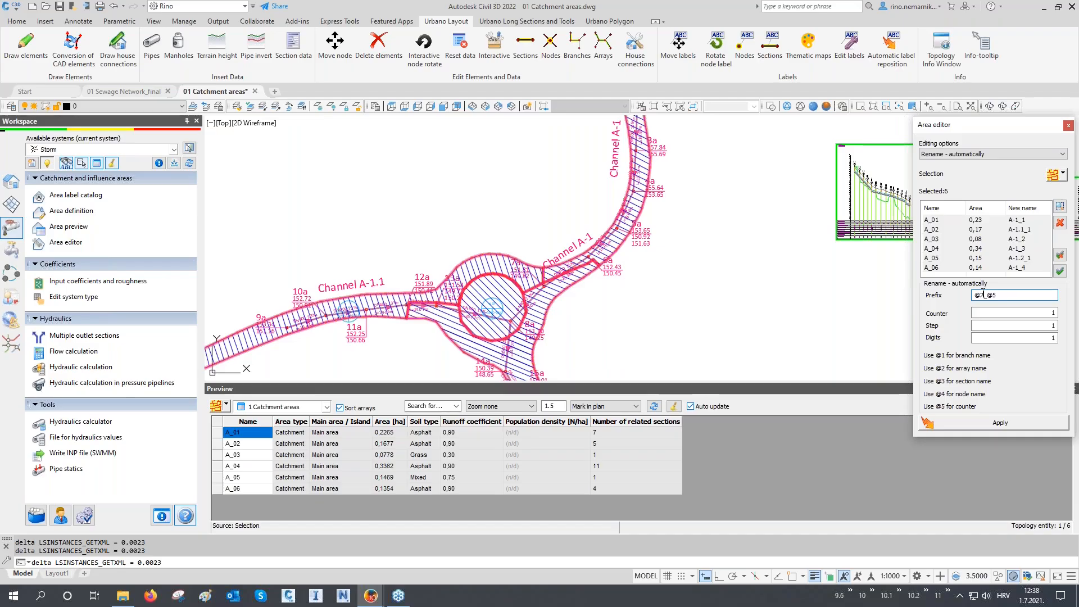
key("BackSpace")
type("3")
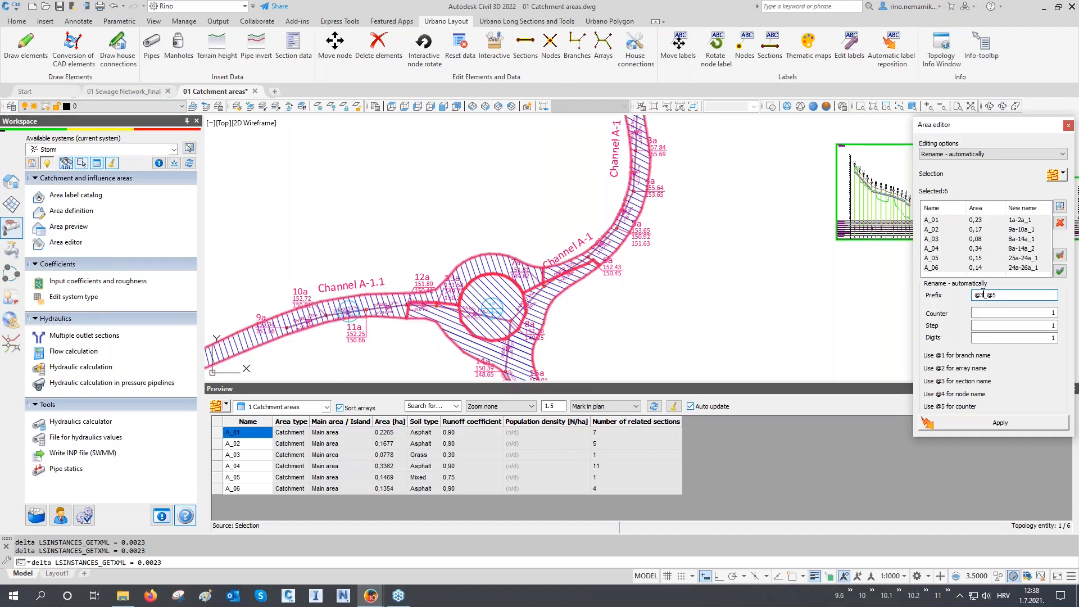
key("BackSpace")
type("4")
key("BackSpace")
key("BackSpace")
type("A")
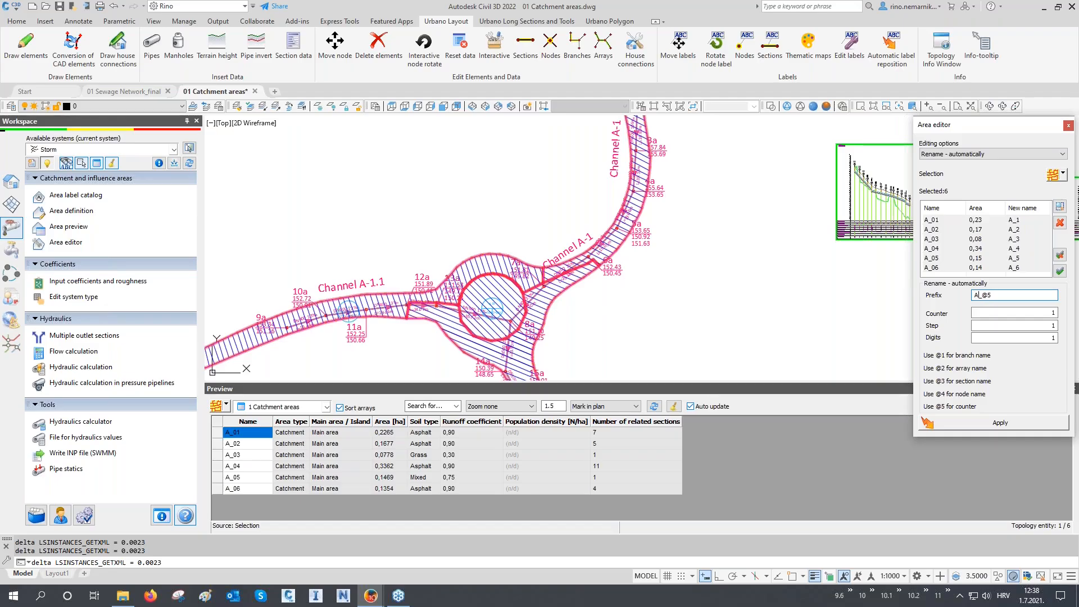
key("BackSpace")
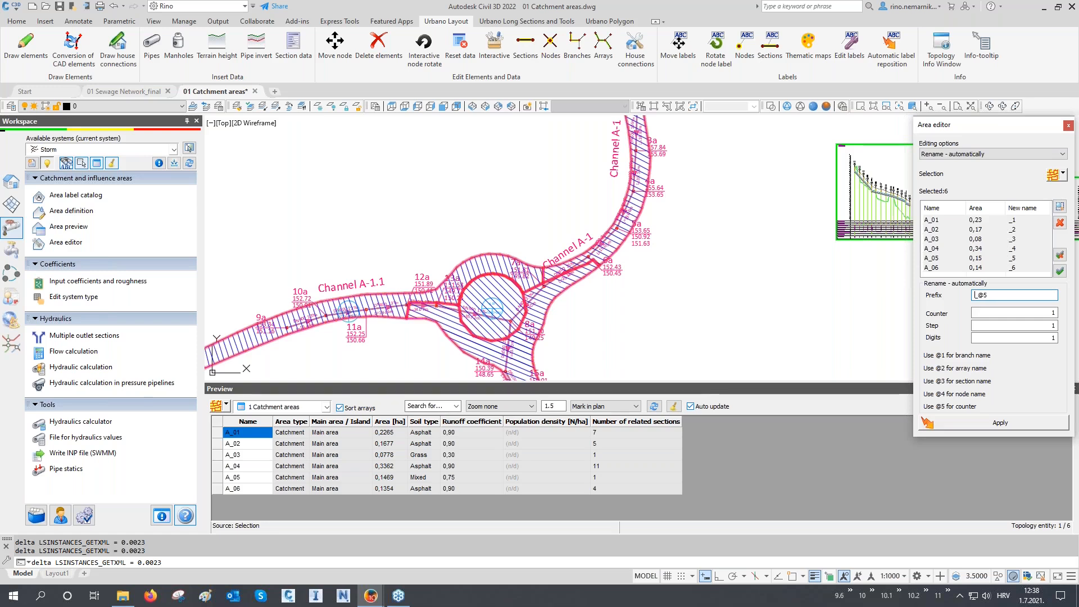
- Set the rename prefix to @2.@5, combining array name and counter, and apply it to all six catchment areas
type("@2")
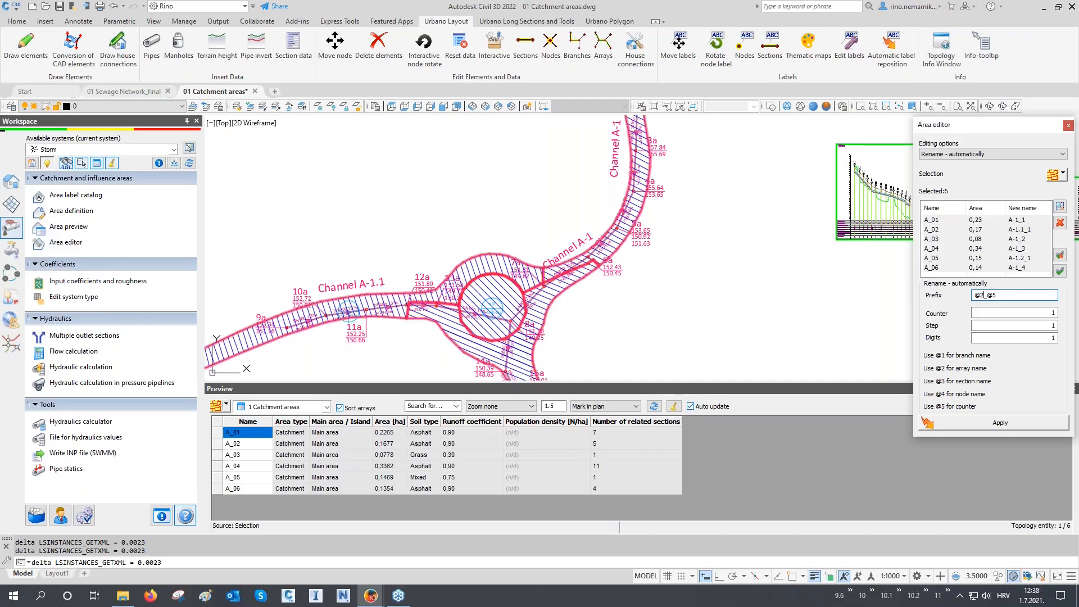
key("Delete")
left_click(983, 424)
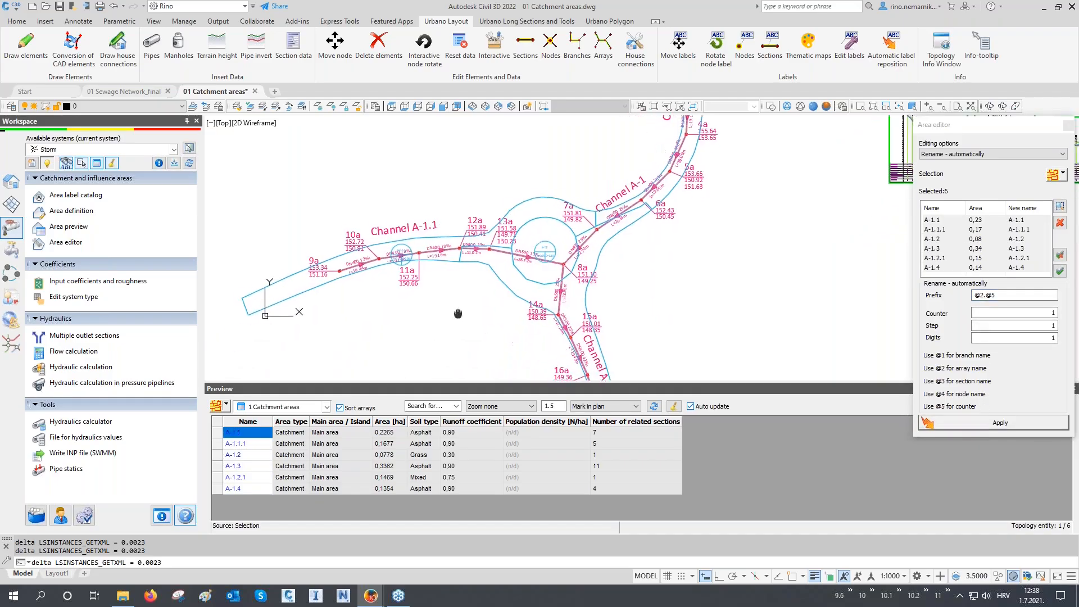
- Sort the preview table by area name and highlight all six catchment areas in the plan
left_click(258, 423)
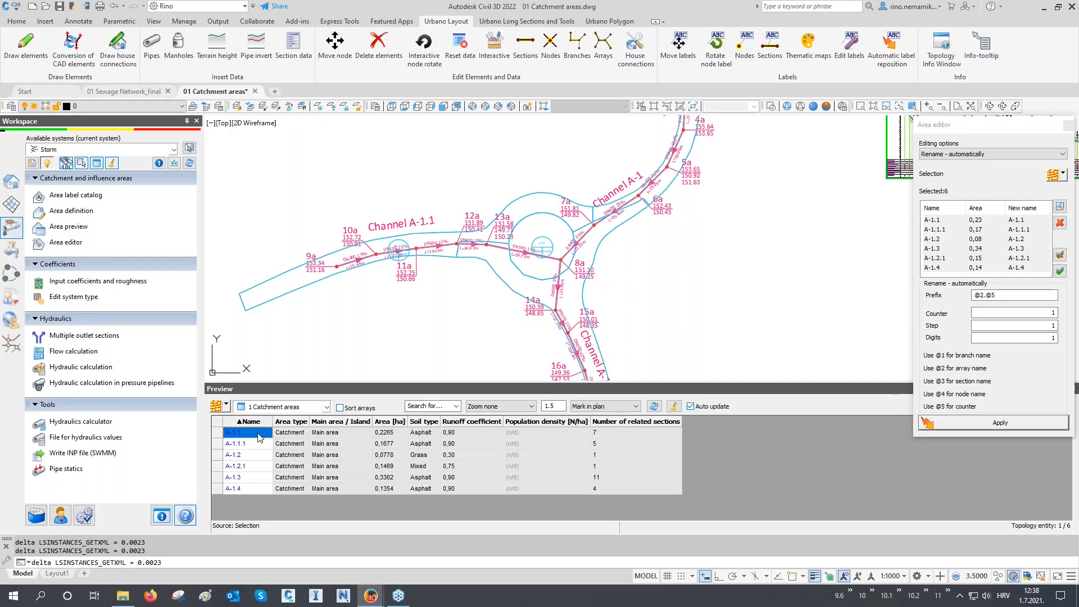
left_click_drag(259, 443, 261, 487)
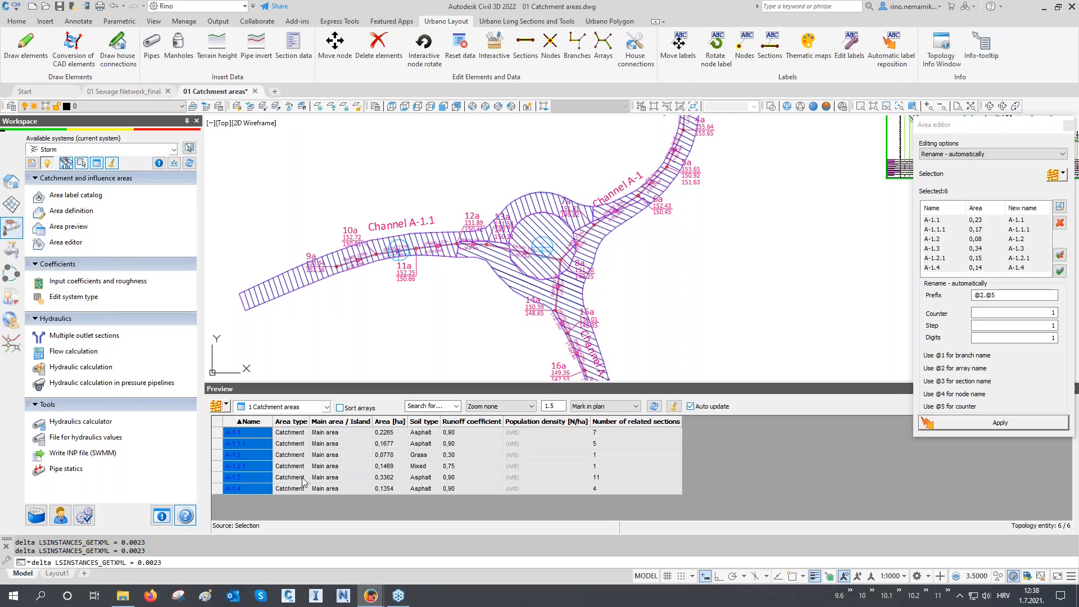
- Review the Area editor's Area label options with the available label types, and its Direct data input settings
left_click(967, 154)
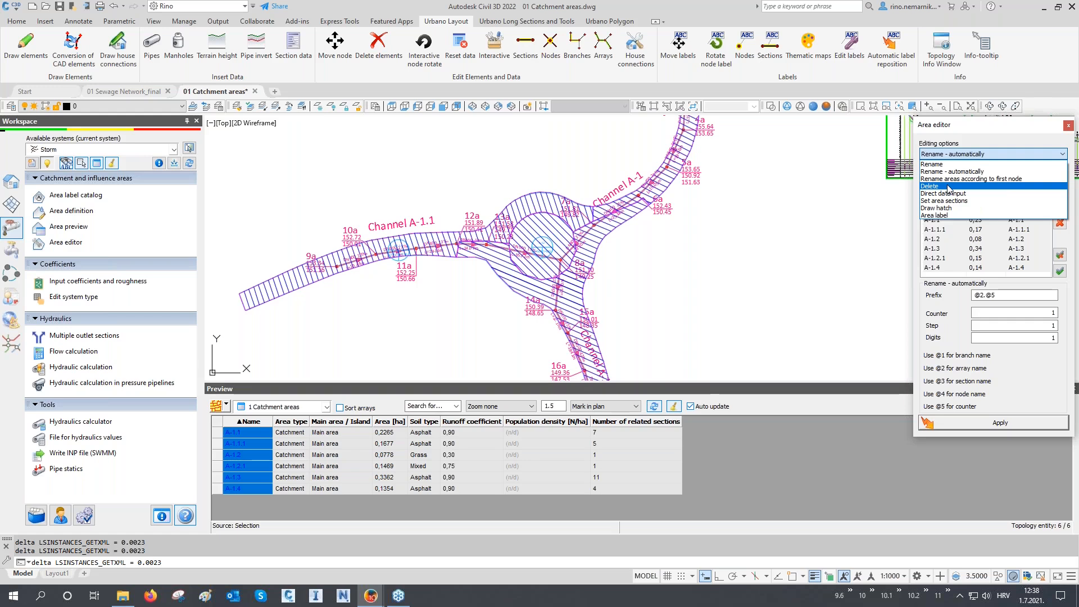
left_click(954, 217)
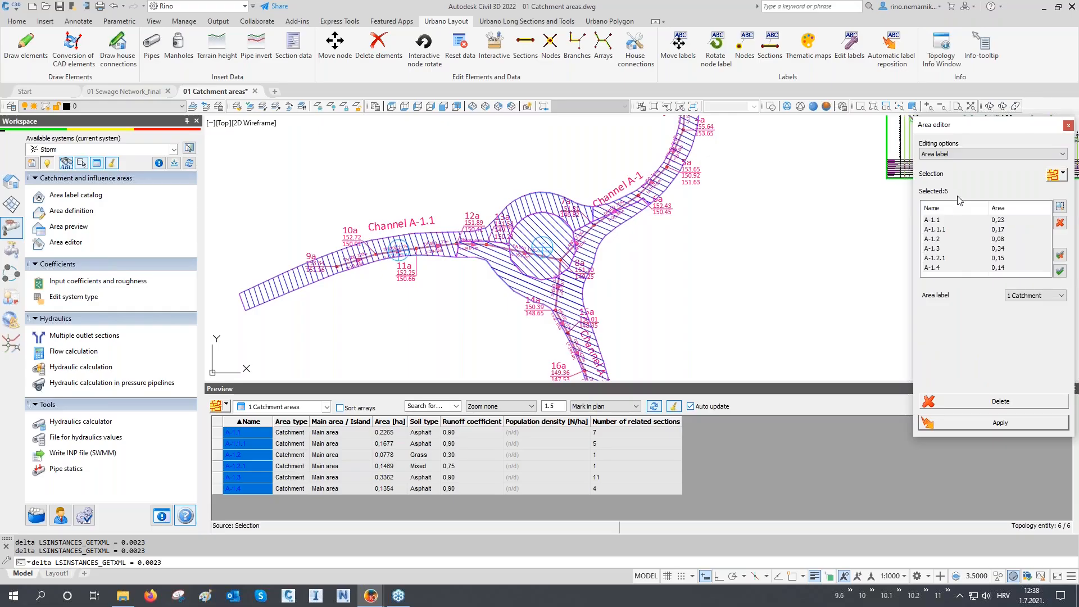
left_click(1023, 296)
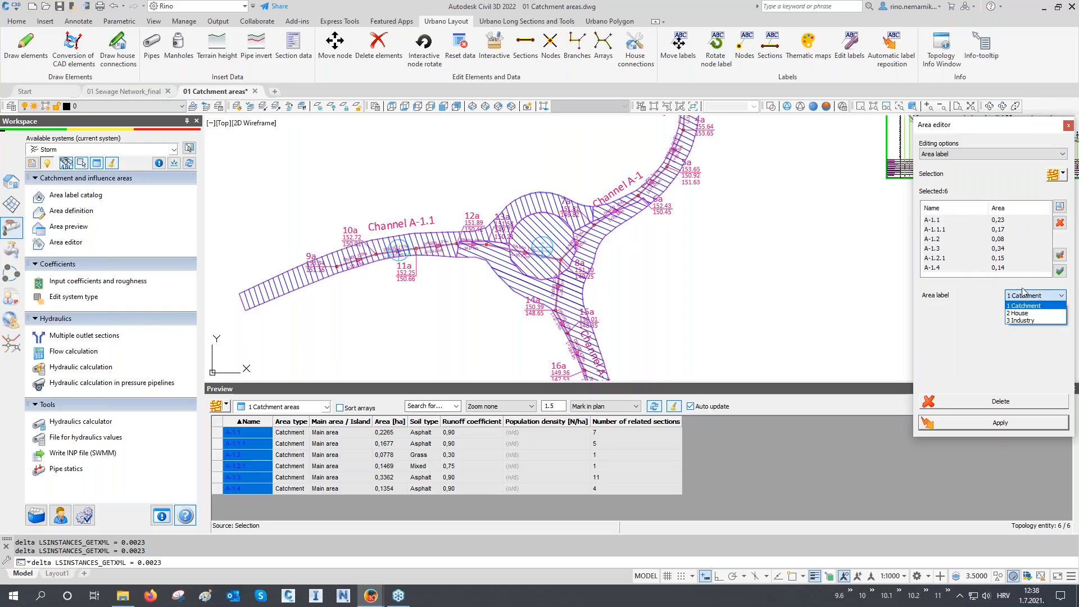
left_click(1023, 292)
left_click(977, 154)
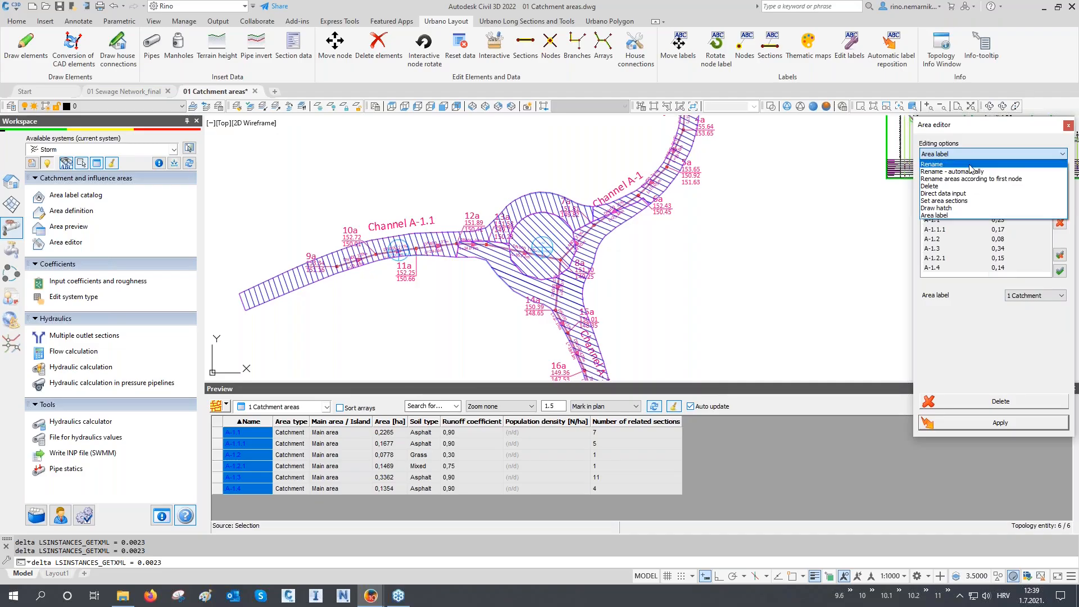
left_click(961, 194)
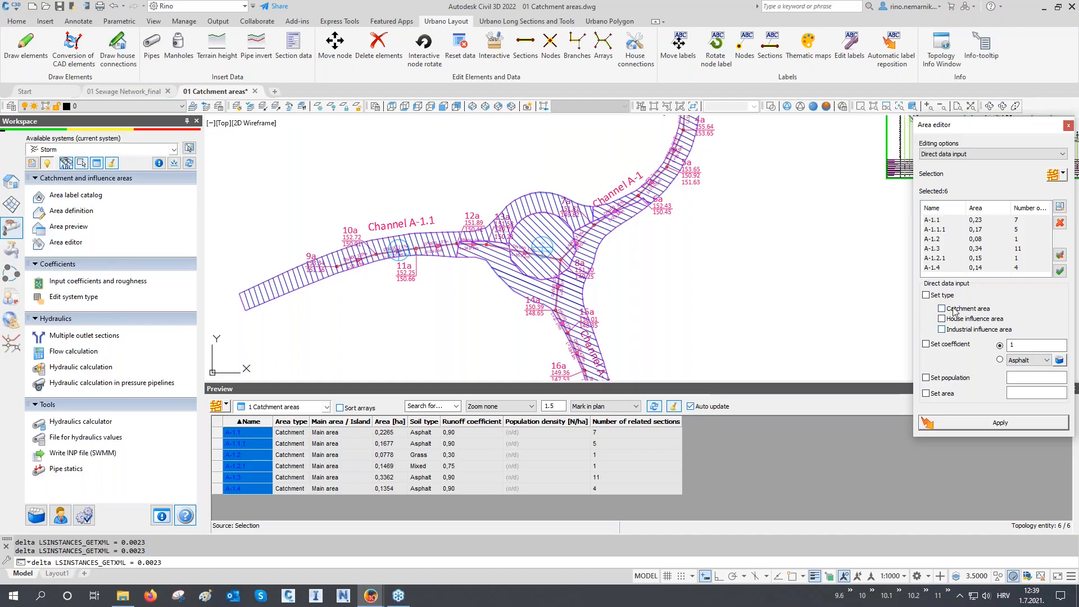
- Examine the section percentages of catchment area A-1.1 under Set area sections, picking the area in the plan beside Channel A-1
left_click(952, 154)
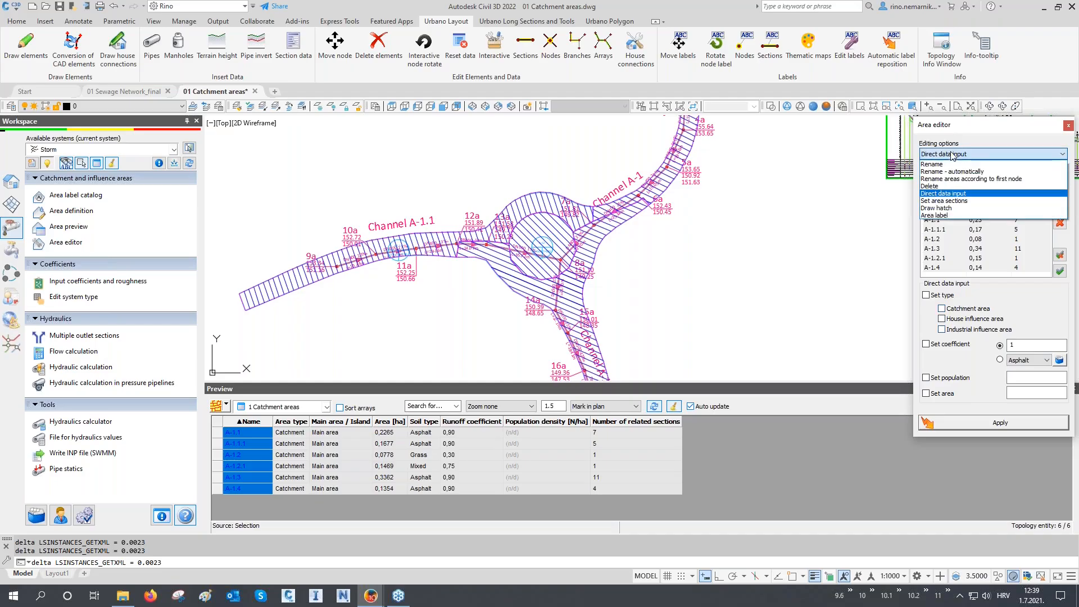
left_click(946, 203)
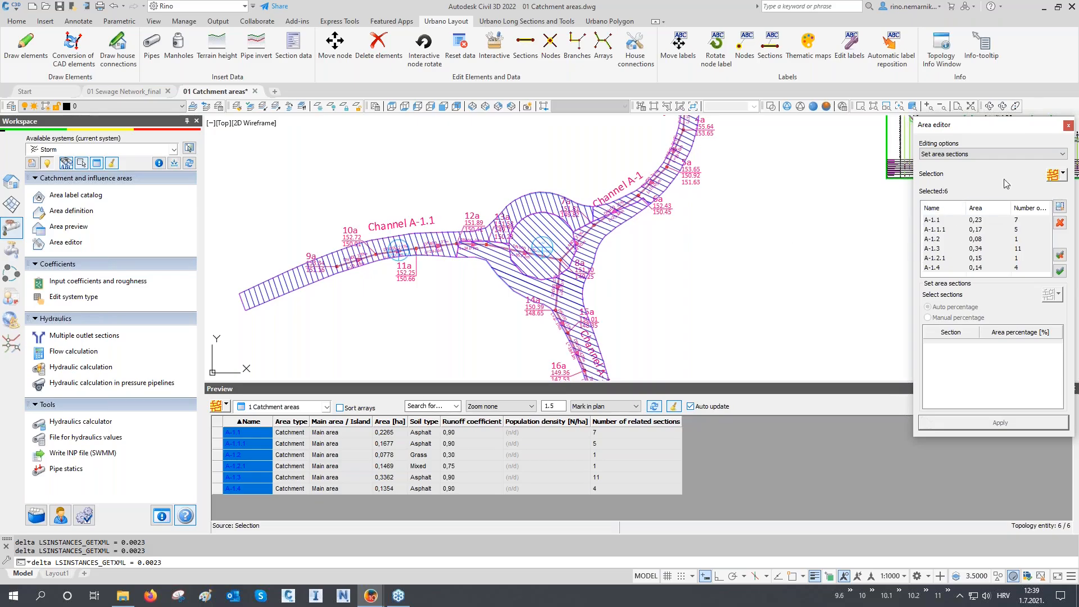
left_click(1063, 174)
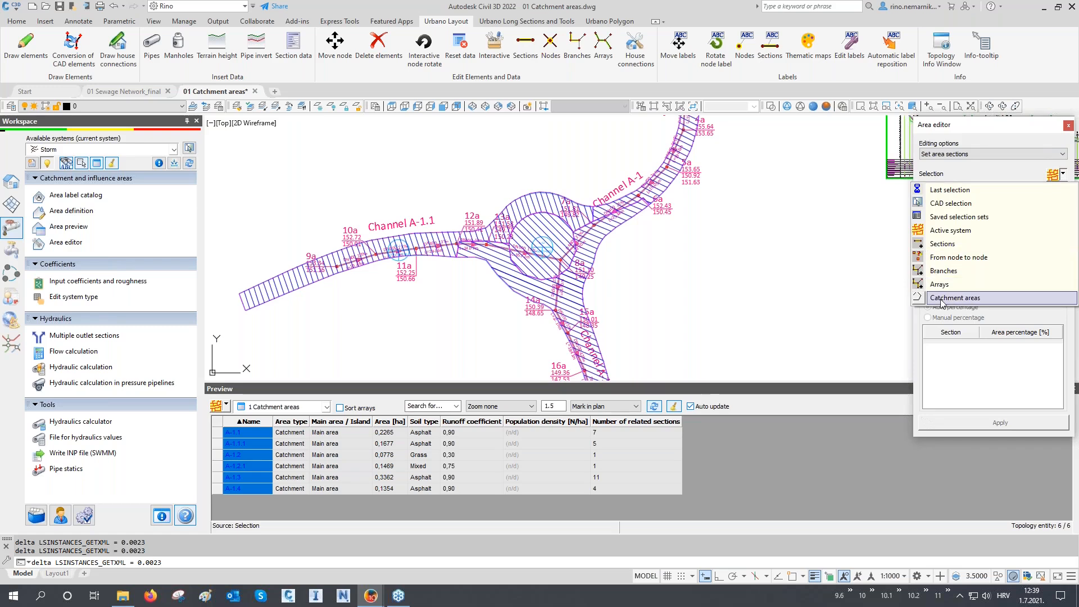
left_click(922, 298)
middle_click_drag(738, 234, 693, 353)
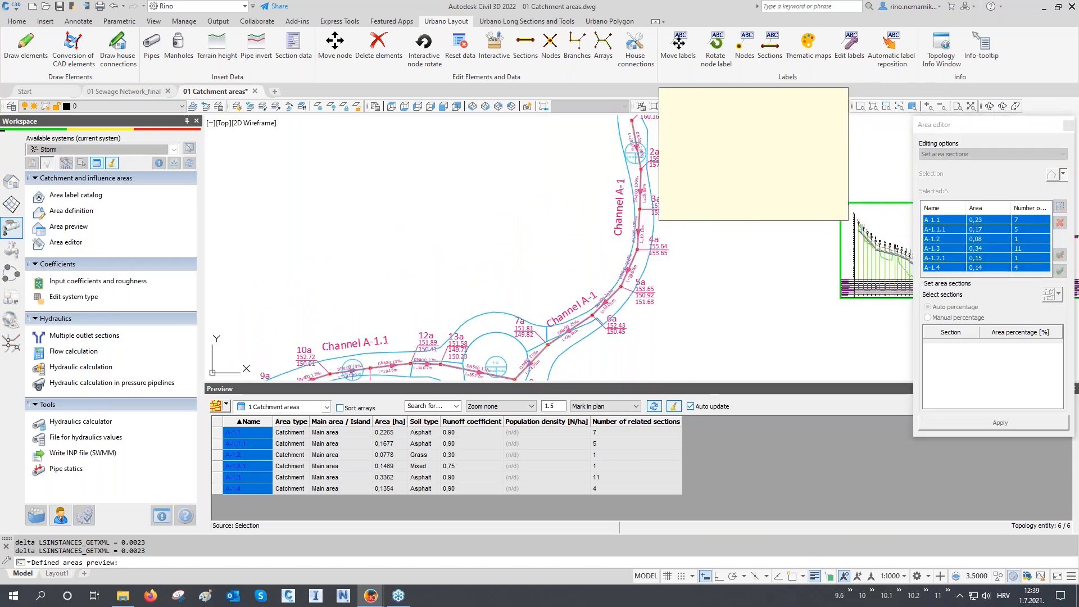
left_click(650, 239)
right_click(695, 248)
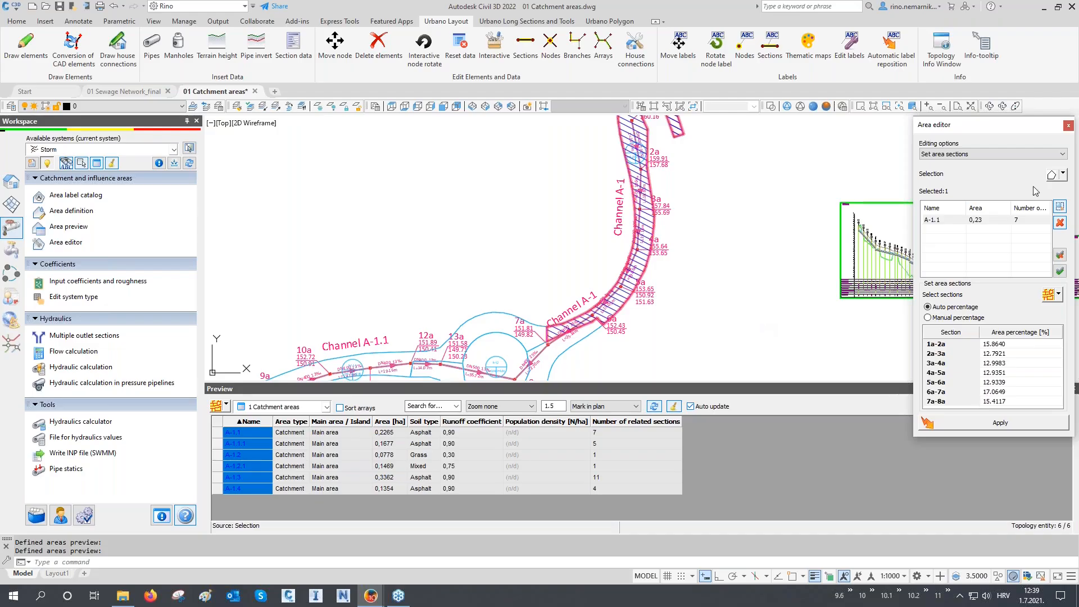
- Close the Area editor and the preview table, leaving the whole Storm network in view
left_click(1068, 125)
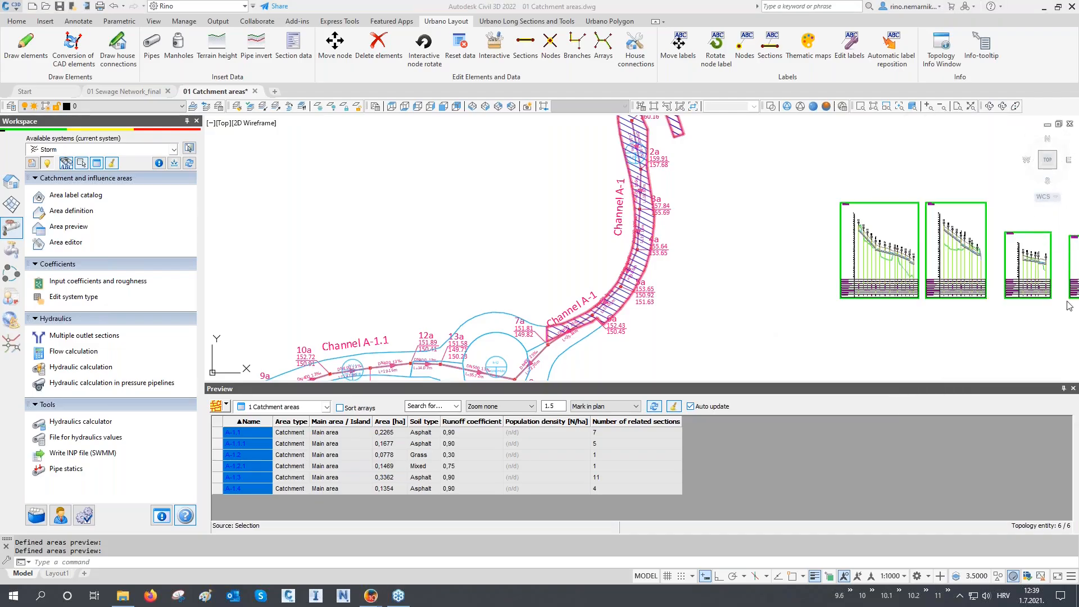
left_click(1073, 388)
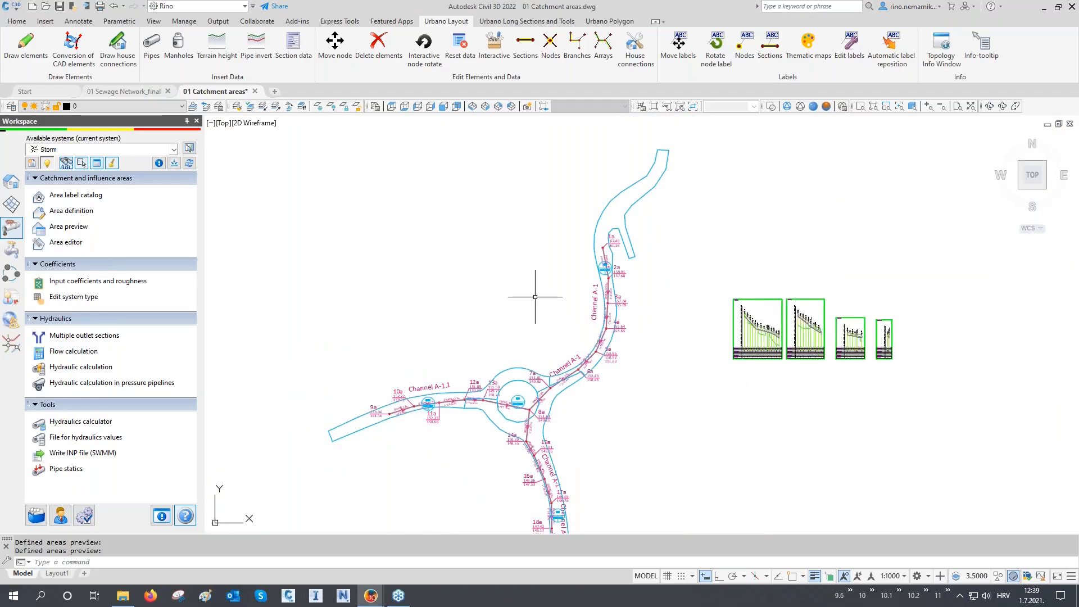
scroll(520, 233, "down", 2)
middle_click_drag(524, 292, 527, 254)
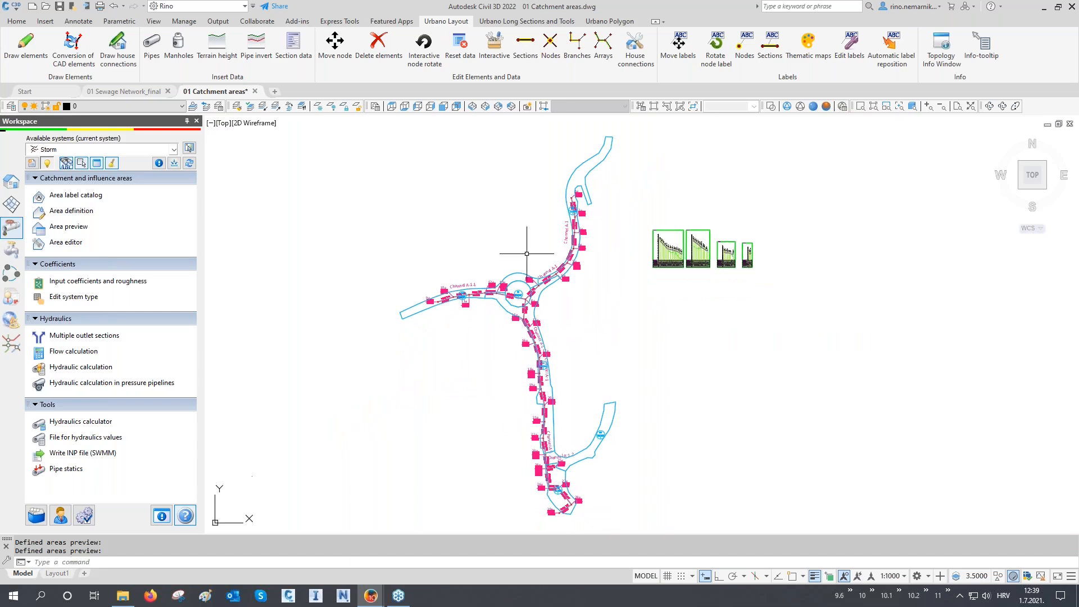
- Save the drawing under the new name 01 Catchment areas_final.dwg in the 01 Catchment areas folder
left_click(11, 6)
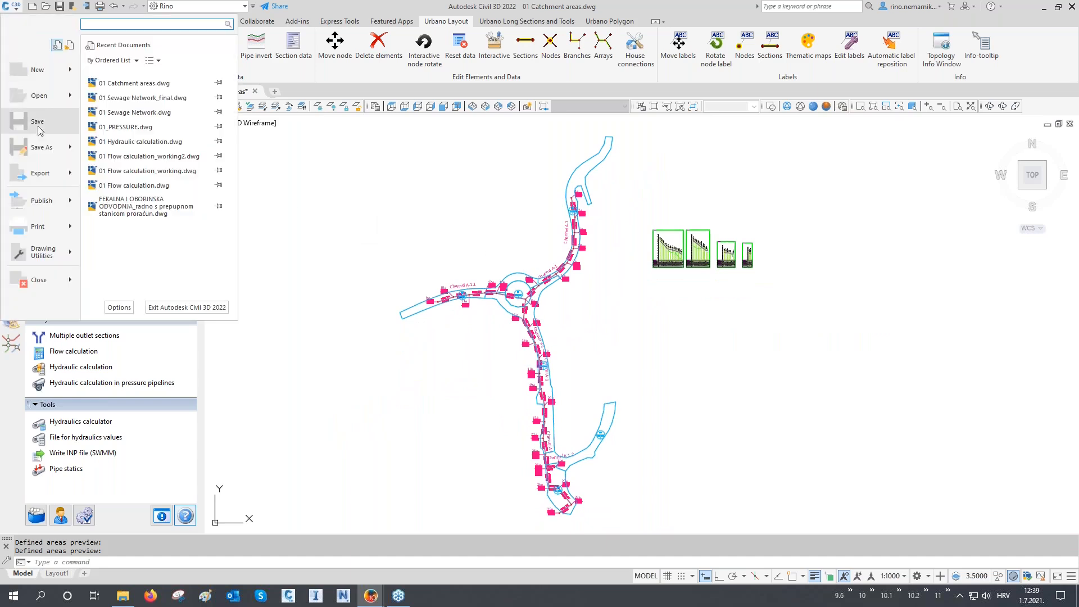
left_click(40, 147)
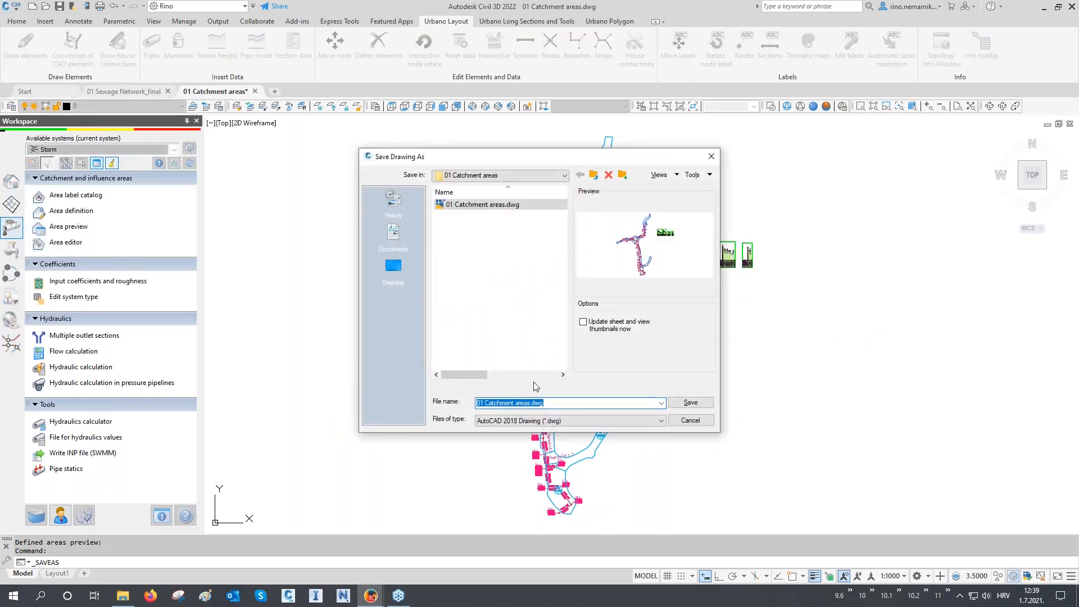
left_click(531, 403)
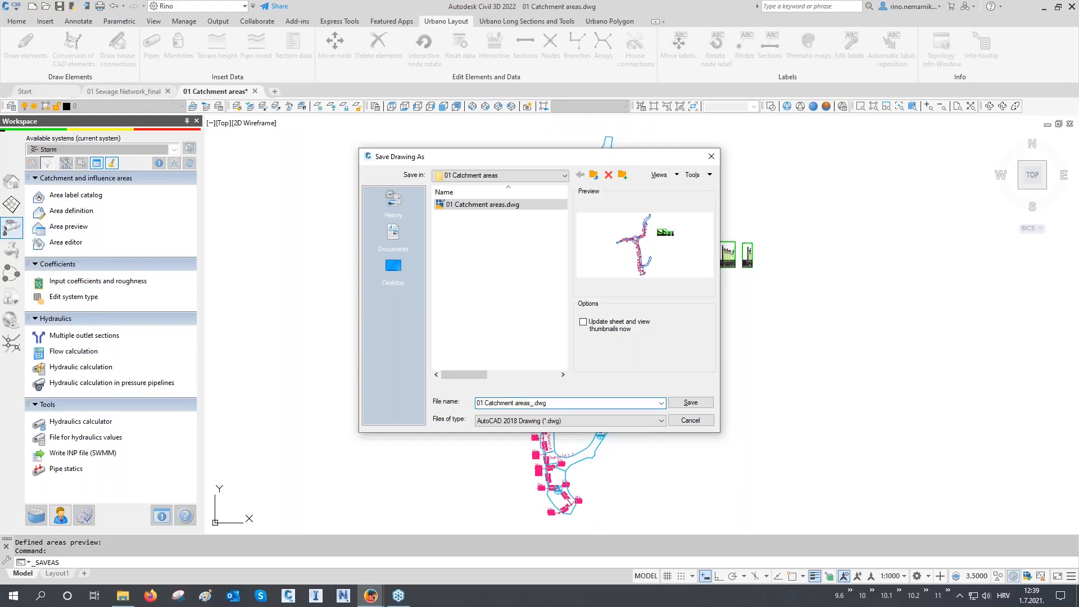
type("_final.")
left_click(691, 403)
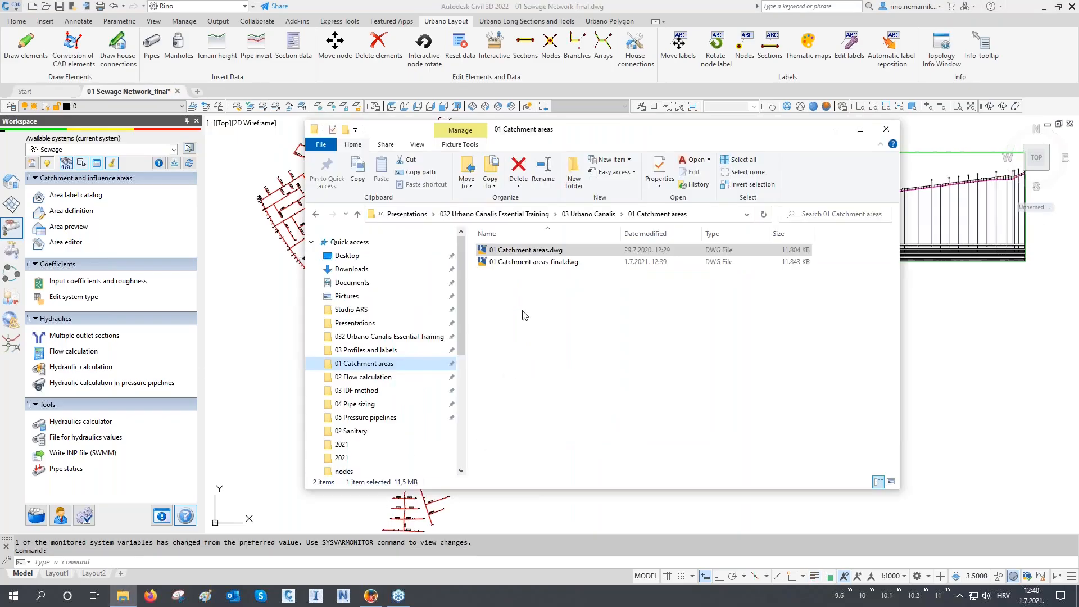
- Open the drawing 01 Flow calculation.dwg in Civil 3D from the 02 Flow calculation folder in File Explorer
left_click(589, 215)
scroll(375, 268, "up", 1)
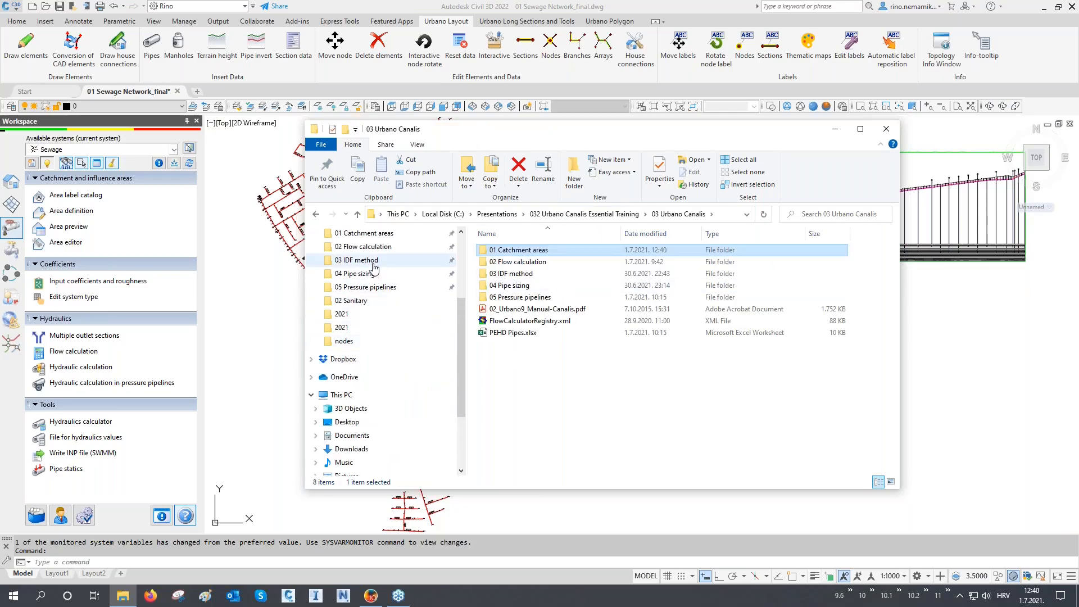
double_click(520, 262)
left_click_drag(522, 252, 375, 563)
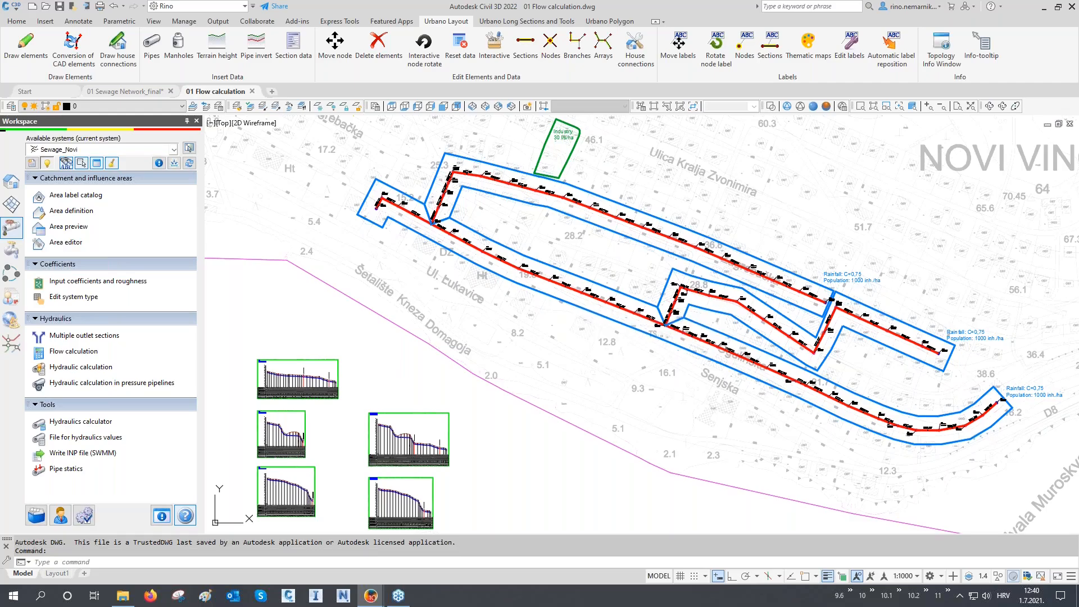
- Look through the Sewage_Novi system's configurations, from previews and labels to thematic mappings, queries, cross sections and manhole schemes
left_click(11, 181)
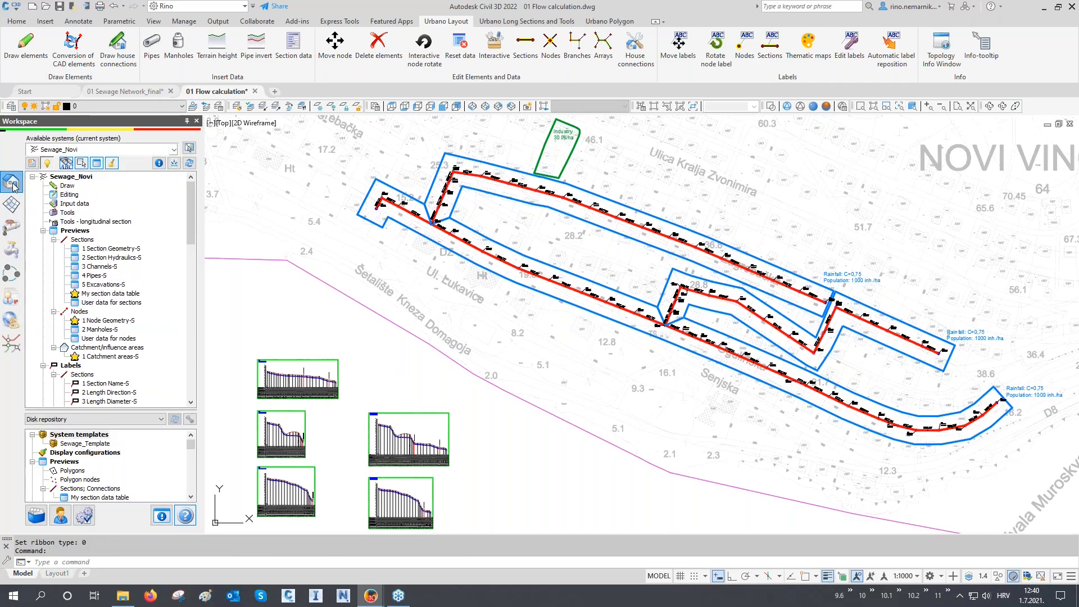
left_click(97, 294)
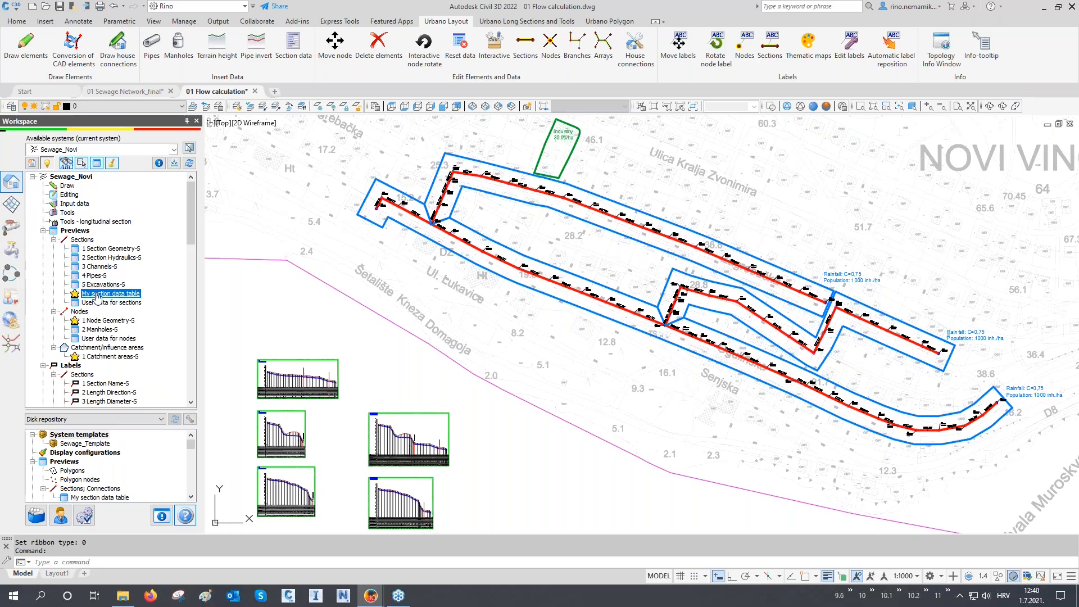
scroll(97, 296, "down", 5)
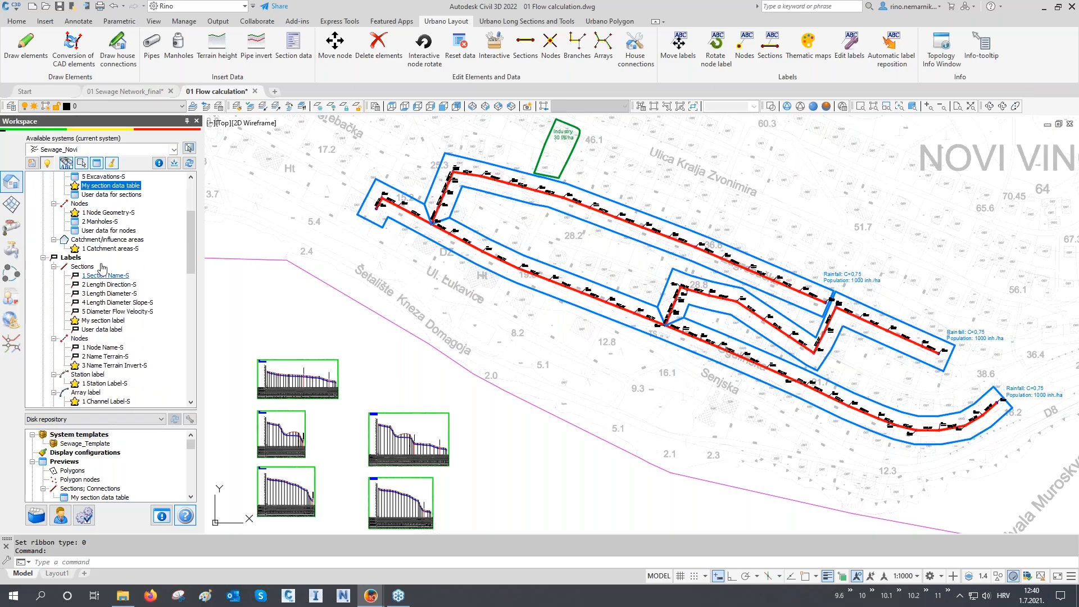
scroll(102, 250, "down", 2)
scroll(103, 253, "down", 4)
scroll(102, 253, "down", 6)
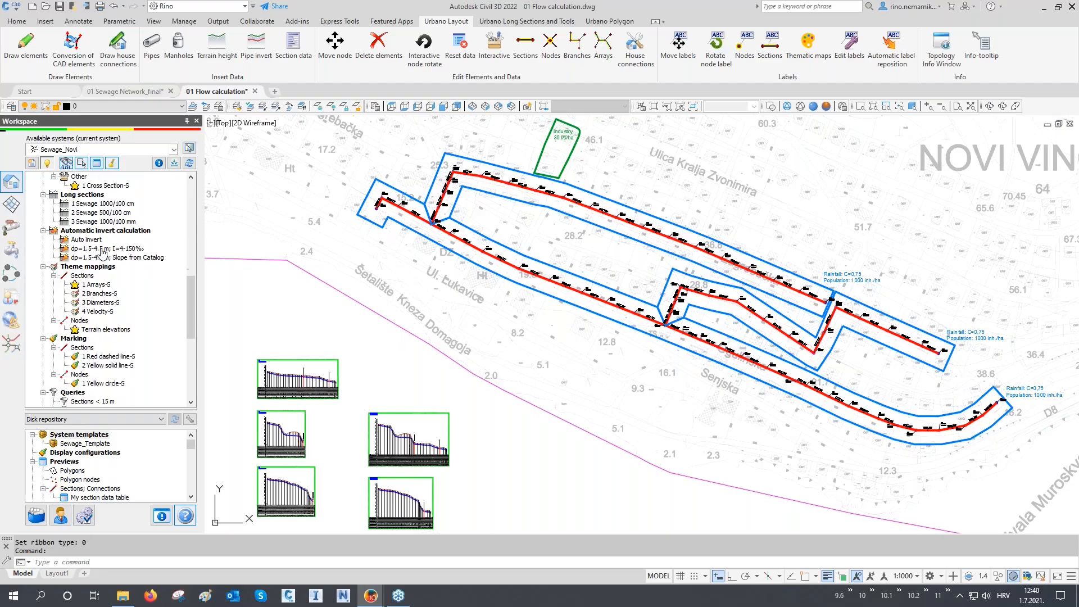
scroll(102, 253, "down", 4)
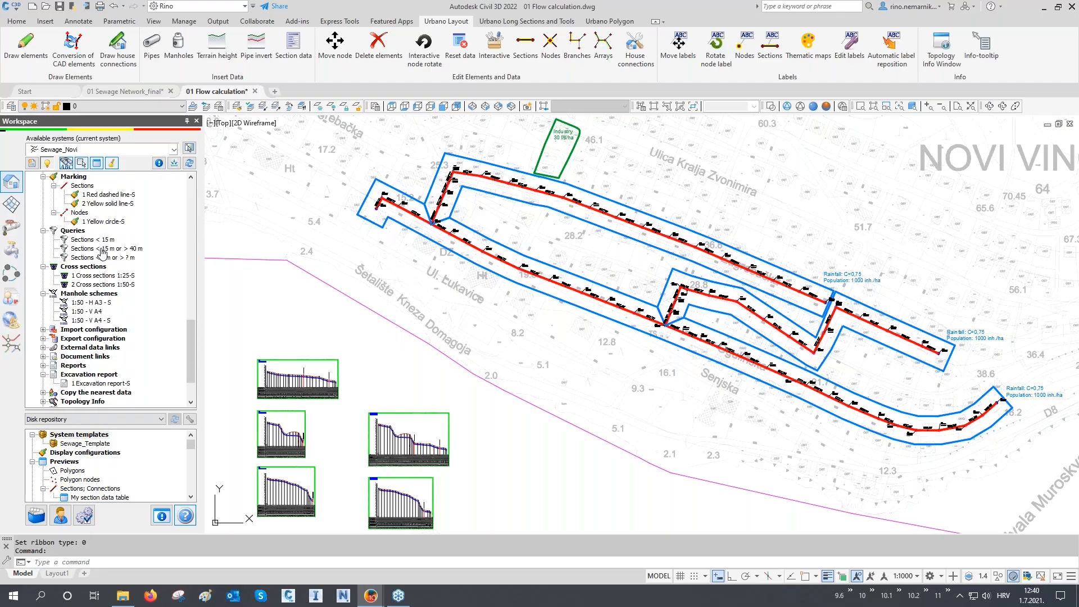
scroll(102, 253, "up", 3)
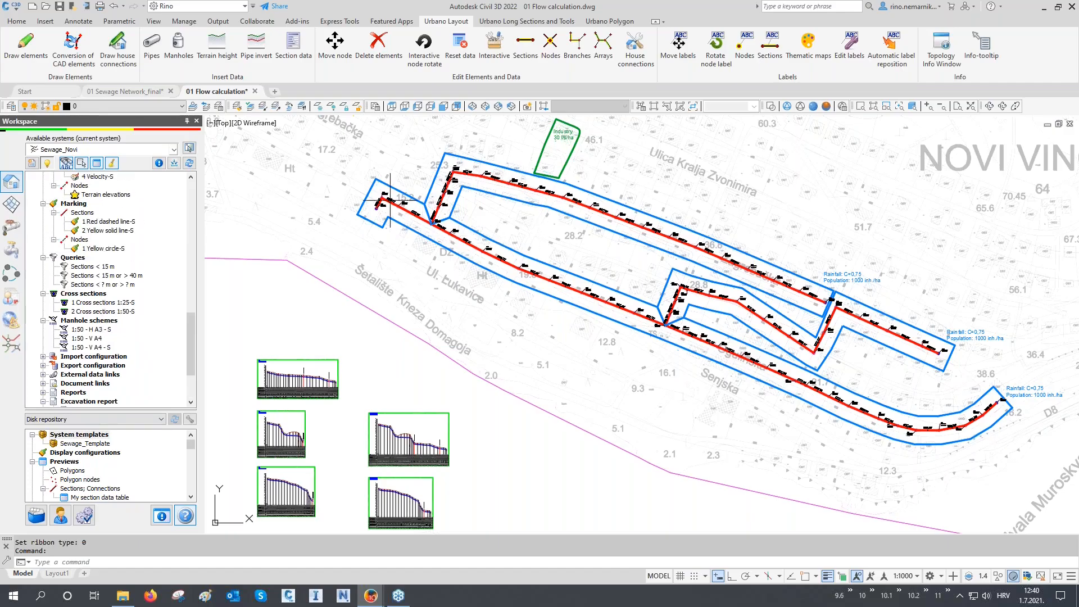
- Examine the blue catchment outlines around the sewer lines, the industry area and the rainfall and population notes beside them
scroll(388, 213, "up", 8)
scroll(594, 256, "down", 10)
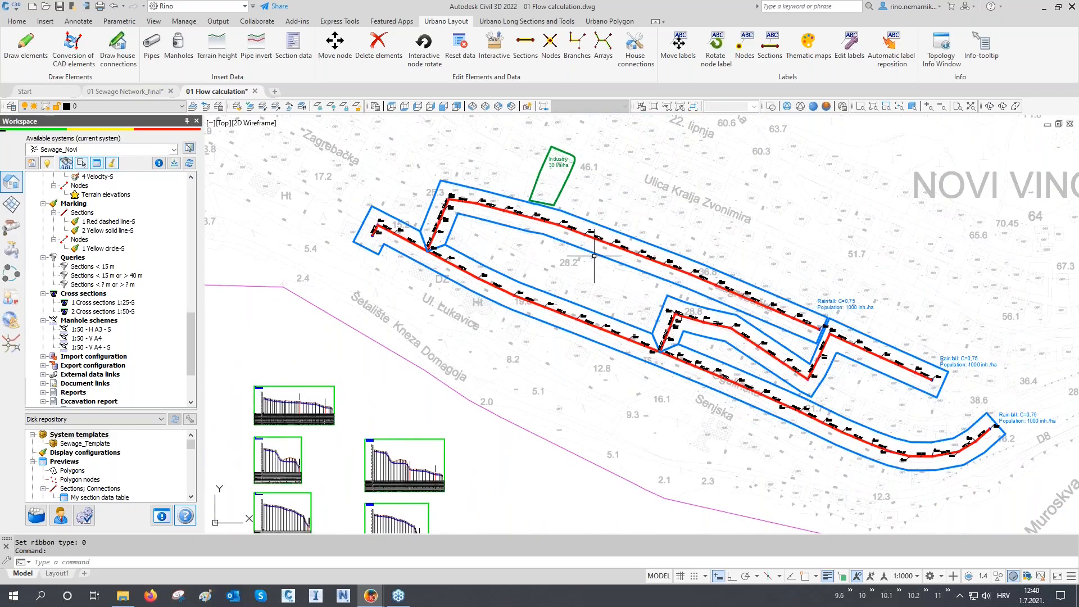
left_click(599, 225)
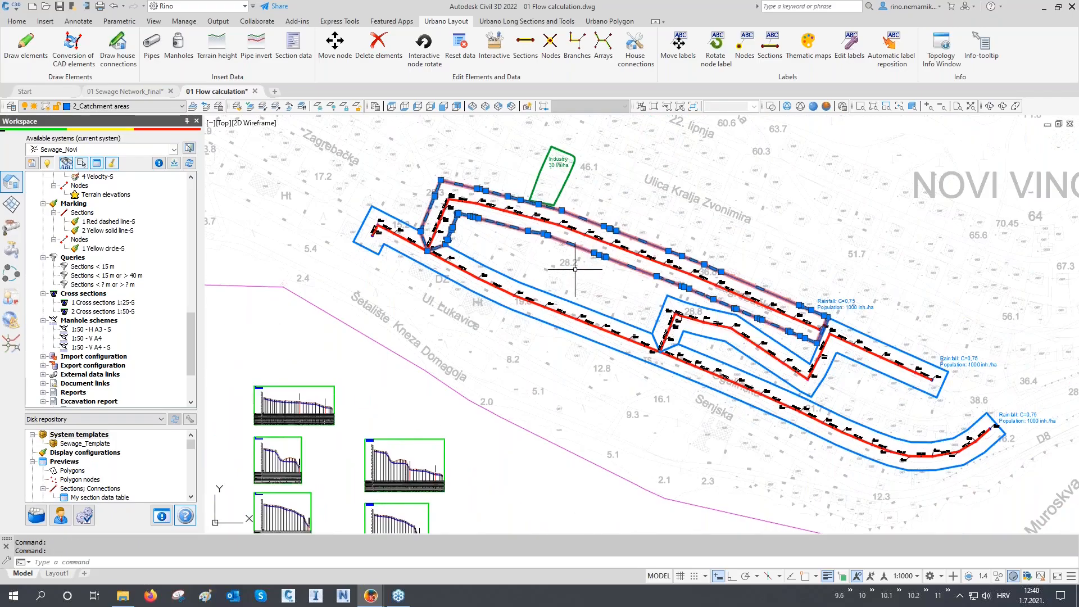
key("Escape")
scroll(562, 175, "up", 5)
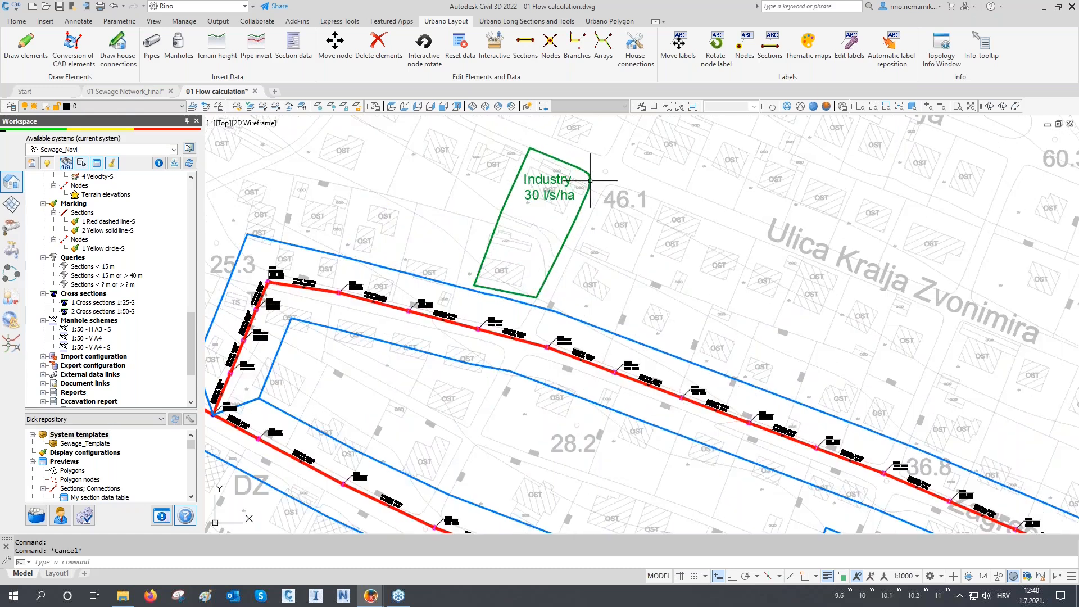
key("Escape")
scroll(394, 236, "down", 4)
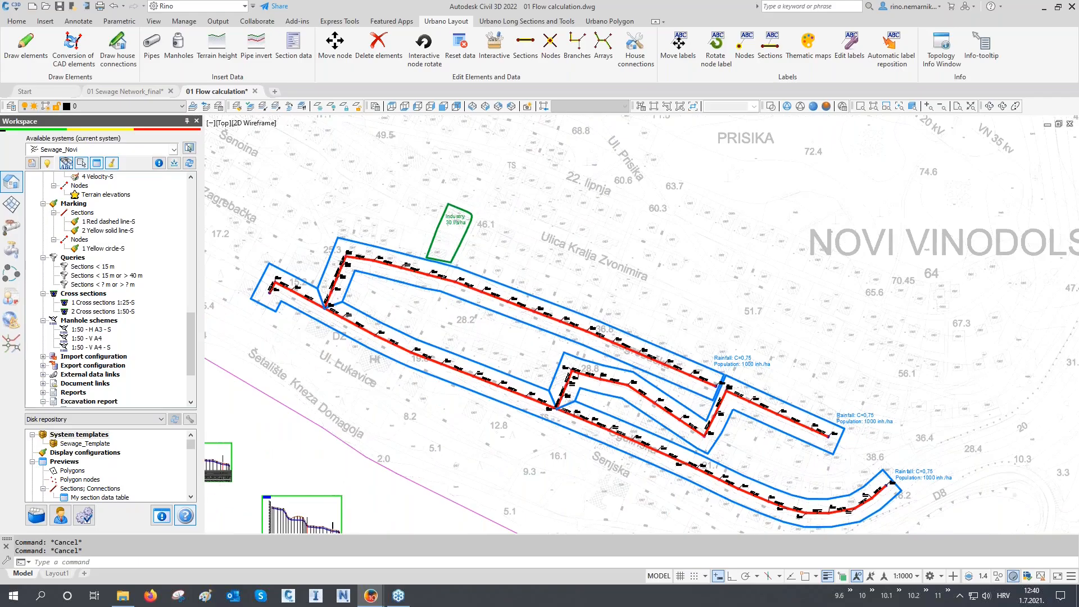
scroll(716, 269, "down", 2)
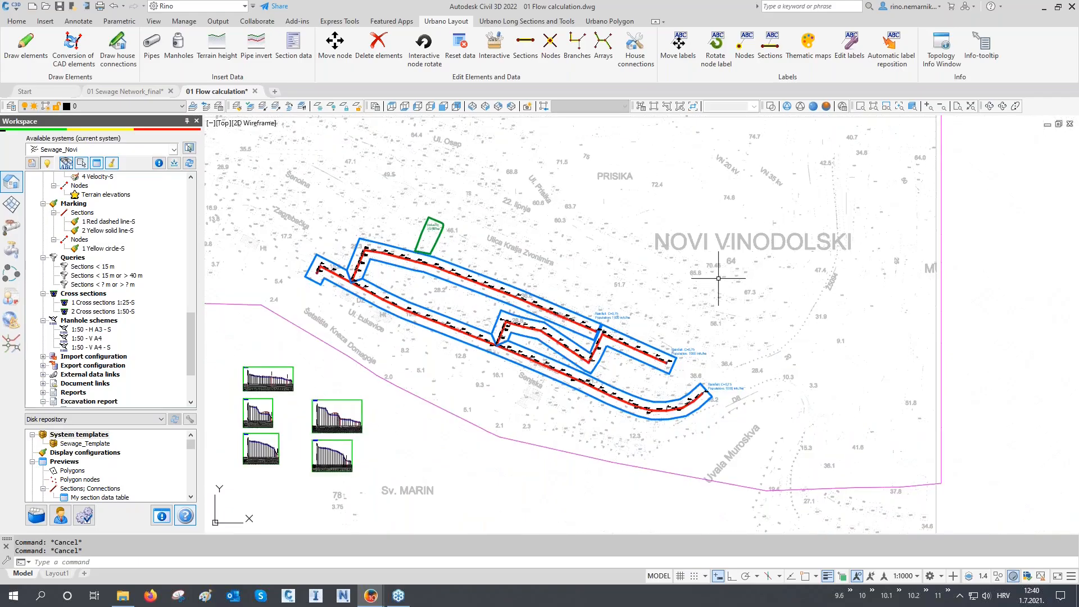
scroll(716, 306, "up", 4)
scroll(574, 318, "up", 5)
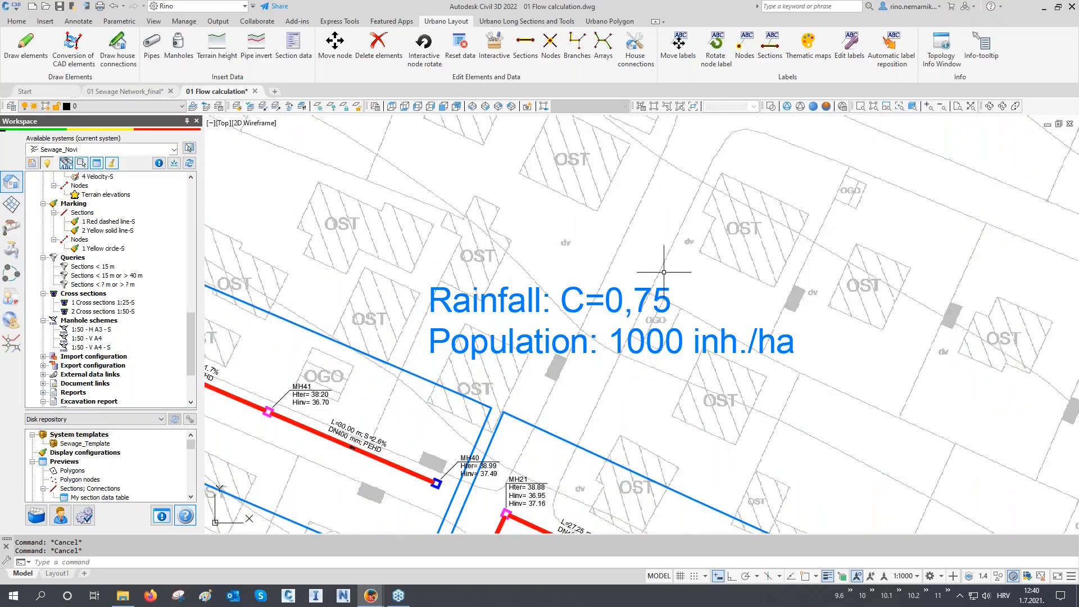
scroll(445, 266, "down", 2)
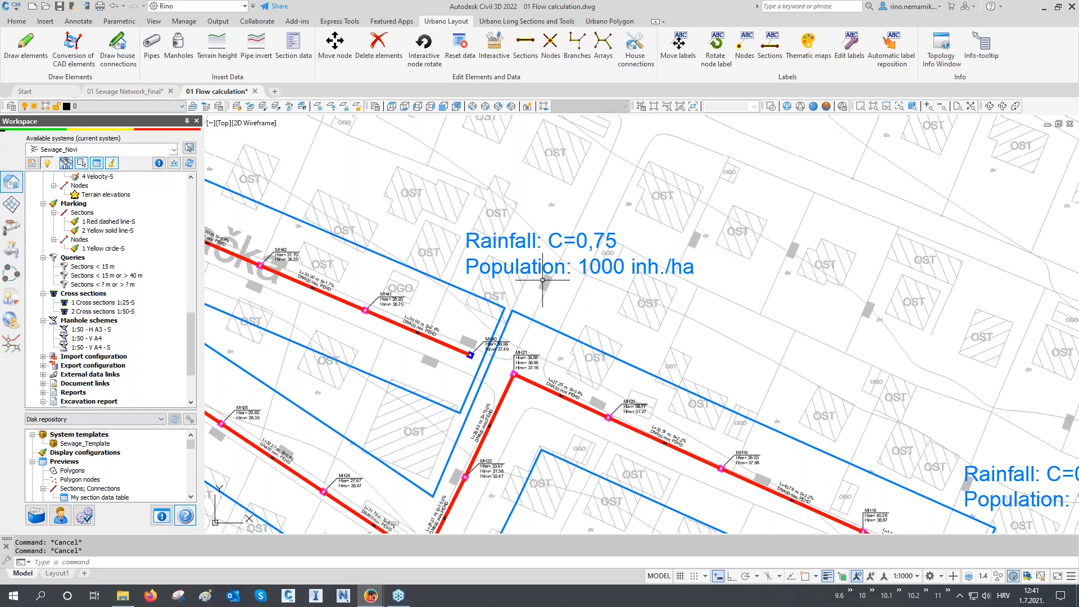
scroll(571, 305, "down", 10)
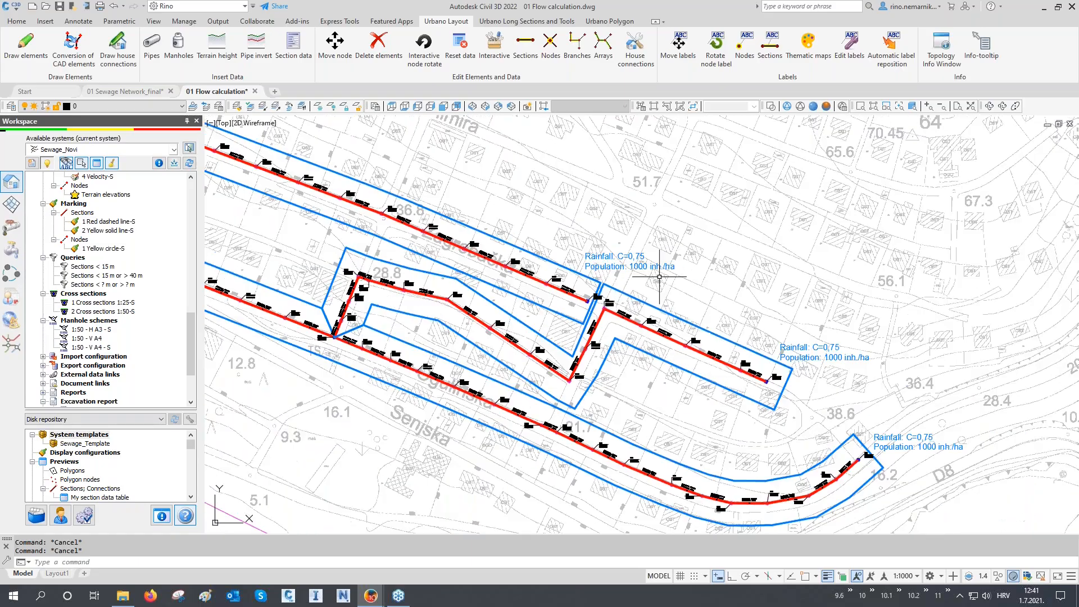
middle_click_drag(572, 305, 601, 312)
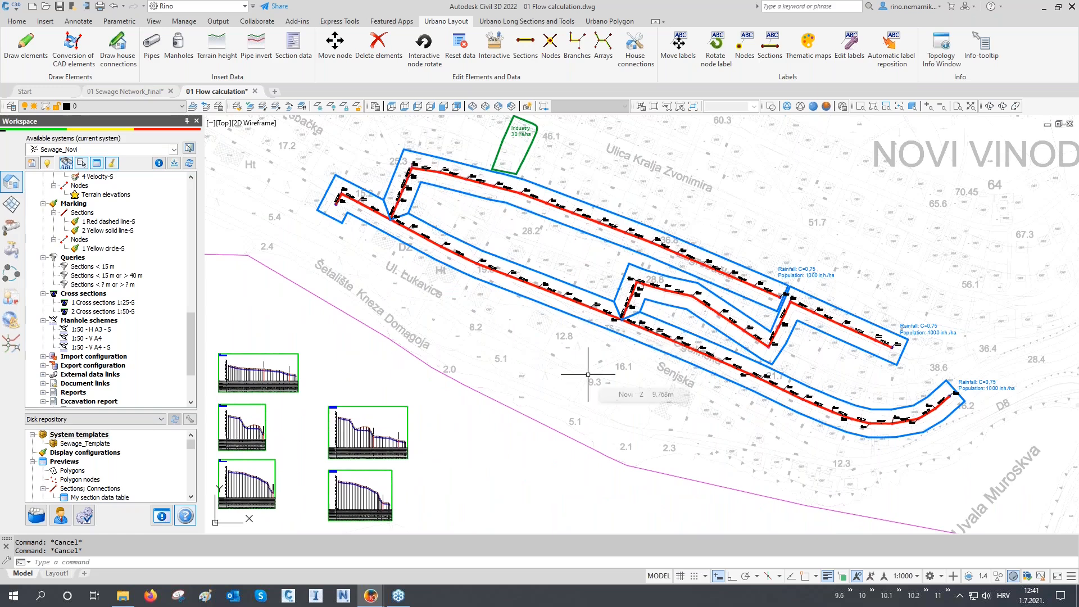
- Check the object properties of the closed polyline around the long southern sewer line
left_click(587, 321)
key("ctrl+1")
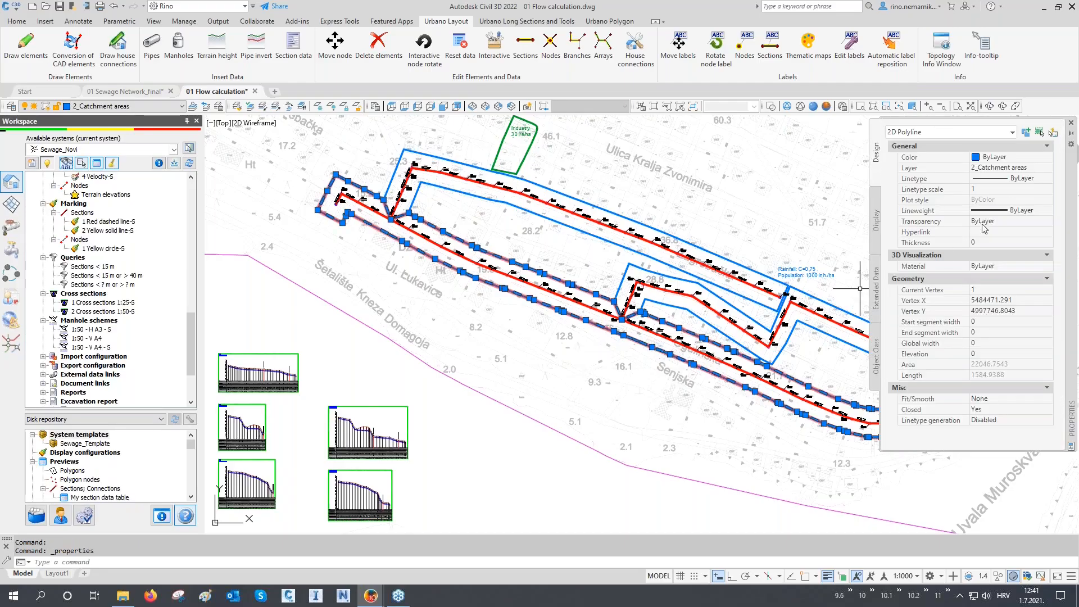
left_click(1071, 123)
key("Escape")
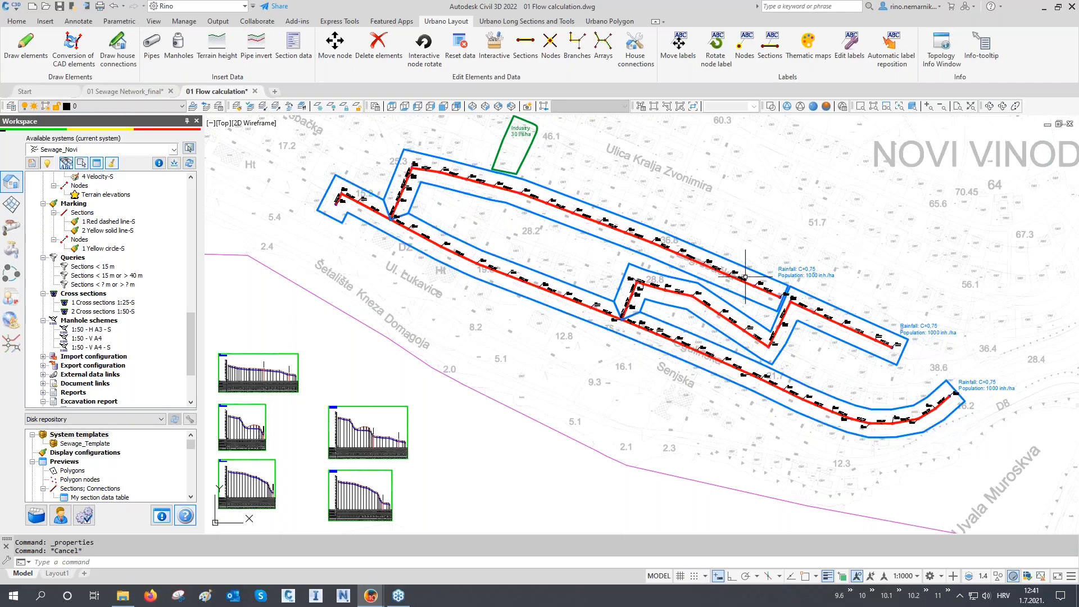
- Define the closed outline around the long southern sewer line as its catchment area, choosing the sections by array selection in Area definition
left_click(10, 226)
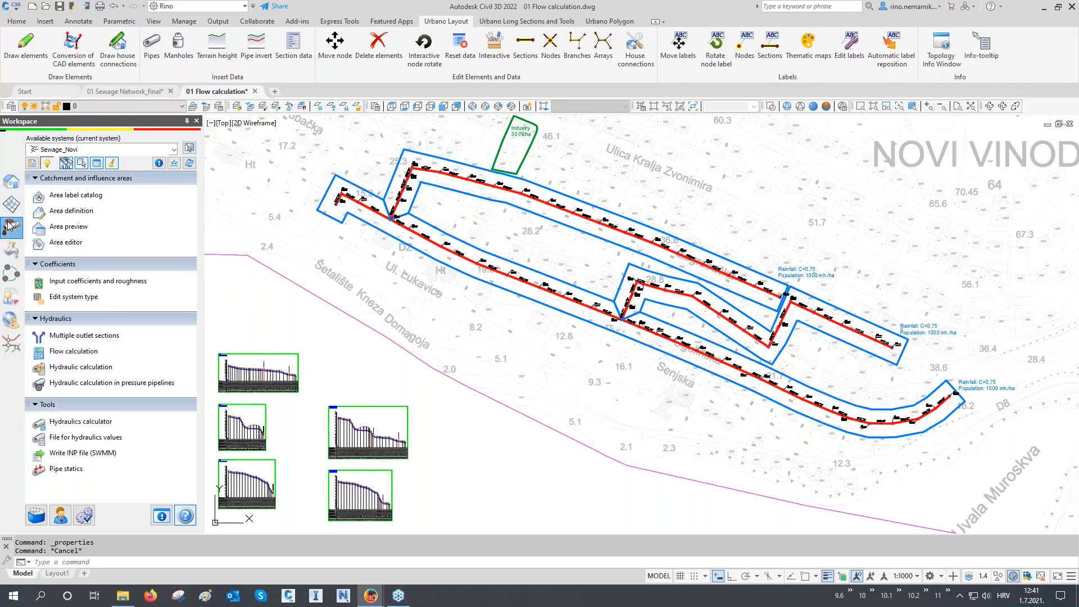
left_click(61, 216)
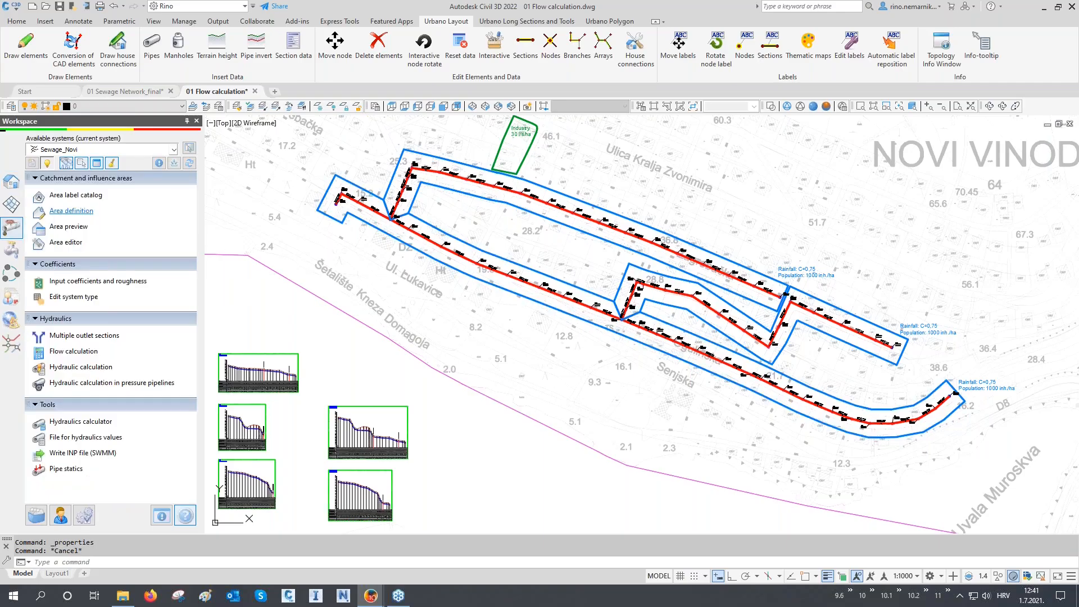
mouse_move(472, 133)
left_mouse_down()
mouse_move(396, 219)
mouse_move(363, 373)
left_mouse_up()
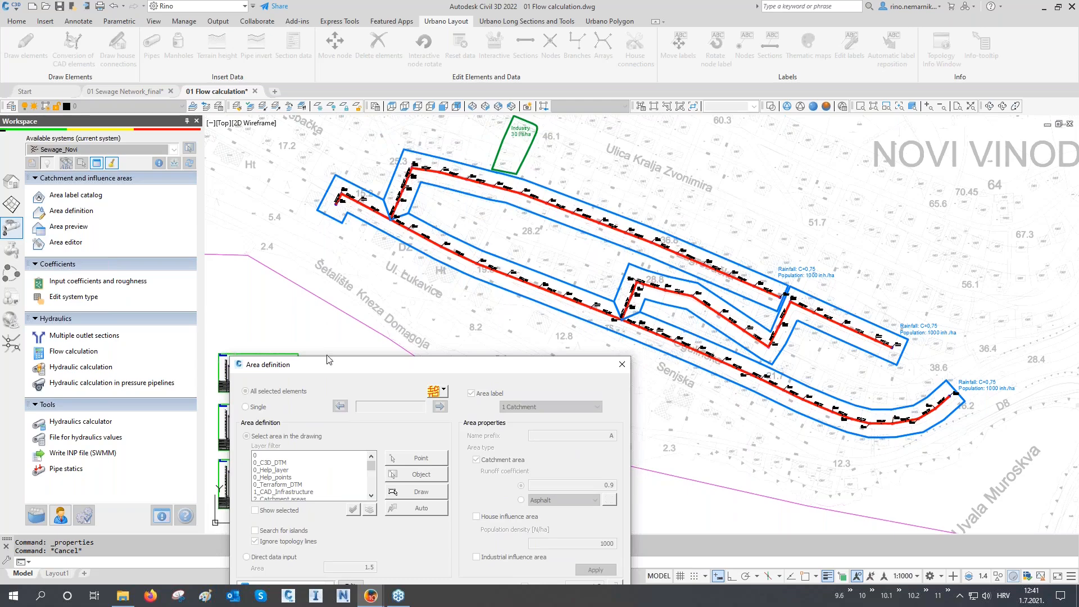
left_click_drag(325, 367, 162, 158)
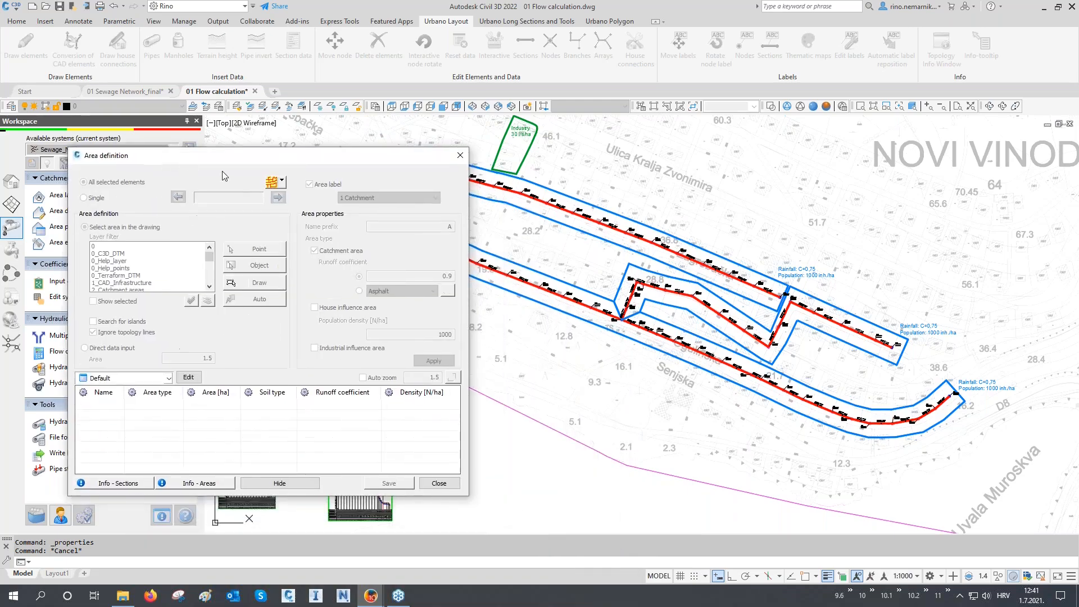
left_click(280, 183)
left_click(309, 268)
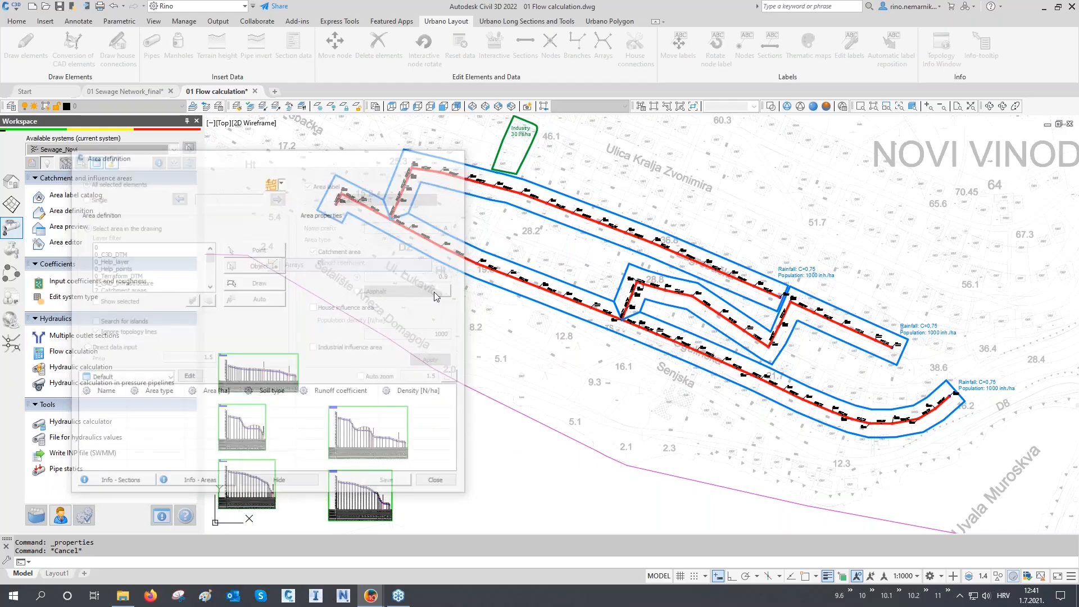
left_click(504, 298)
right_click(503, 298)
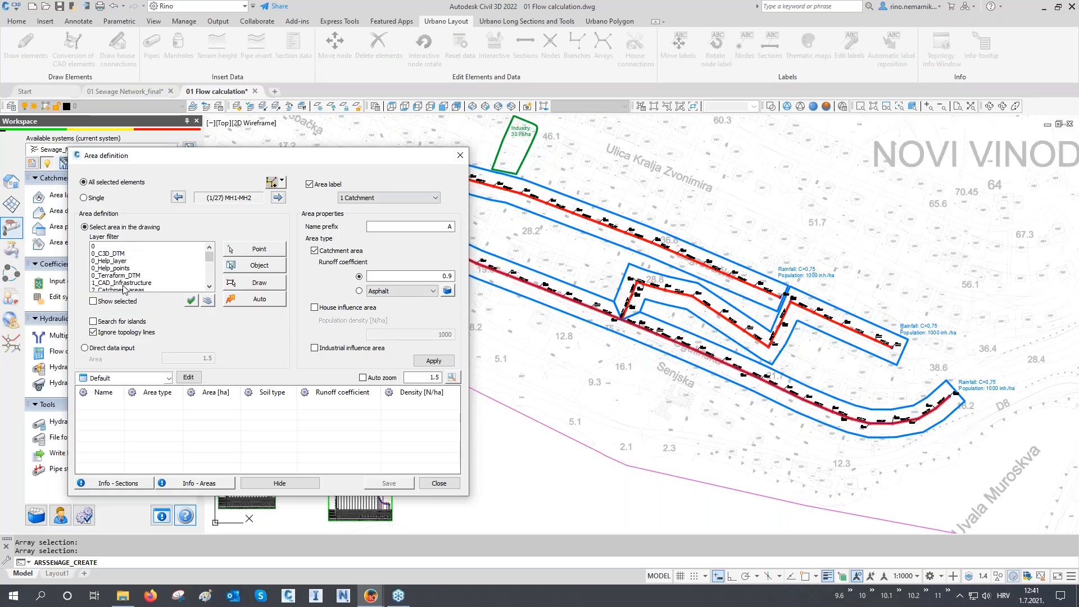
left_click(256, 267)
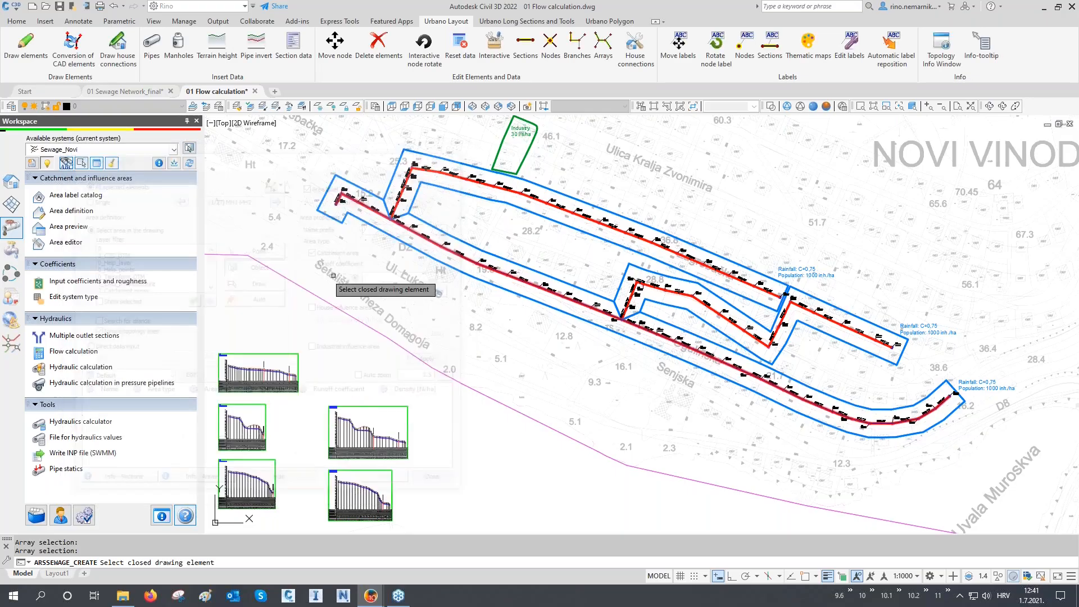
left_click(526, 299)
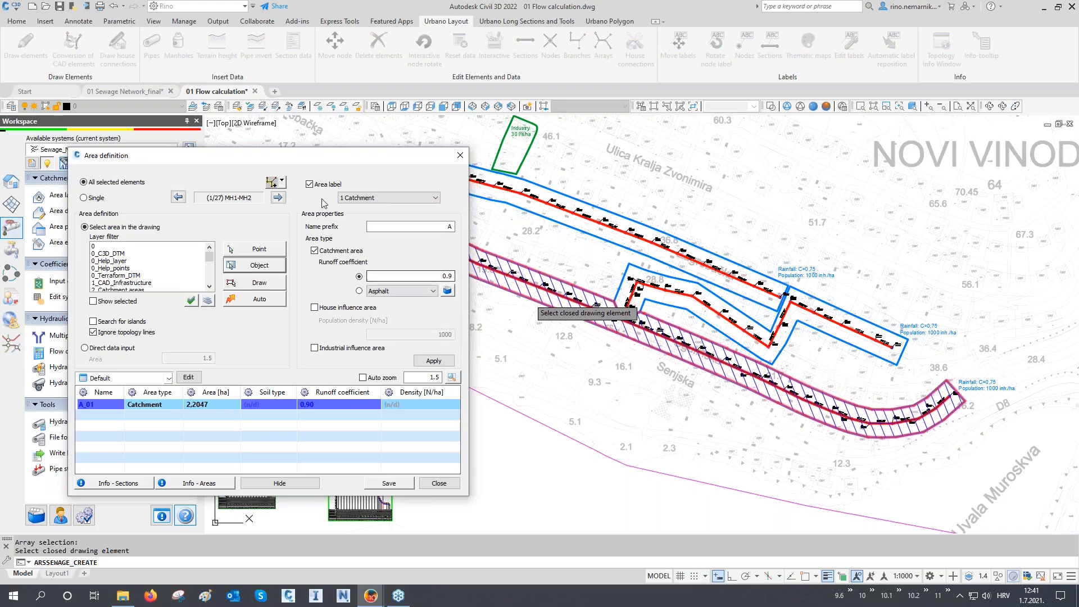
- Set the southern catchment's runoff coefficient to 0.75 with the Mixed soil type, apply it and save the area
mouse_move(321, 160)
left_mouse_down()
mouse_move(216, 149)
mouse_move(302, 143)
left_mouse_up()
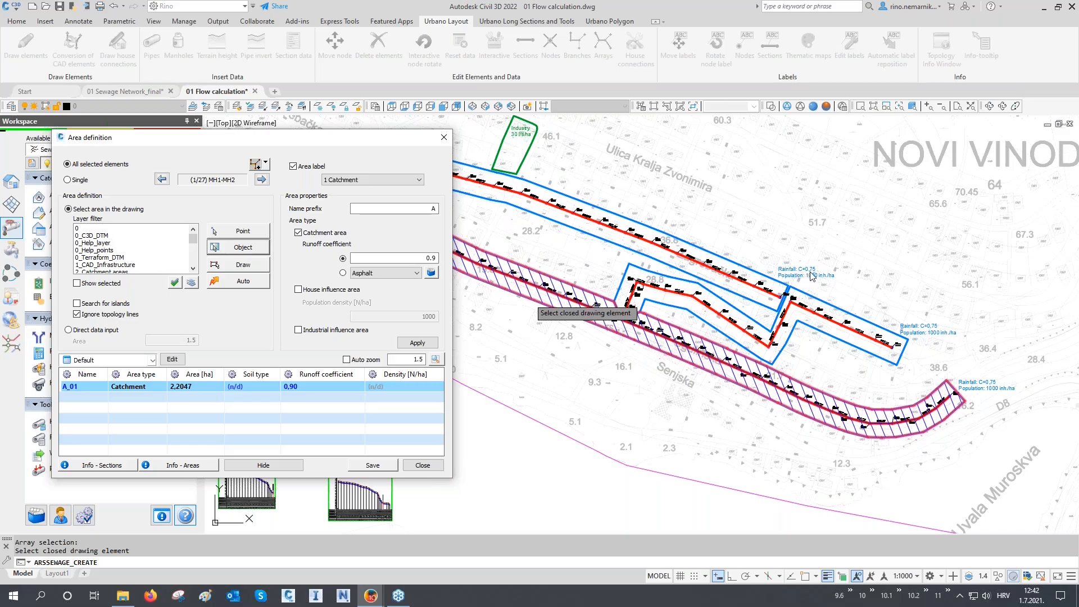
double_click(431, 258)
type("0.75")
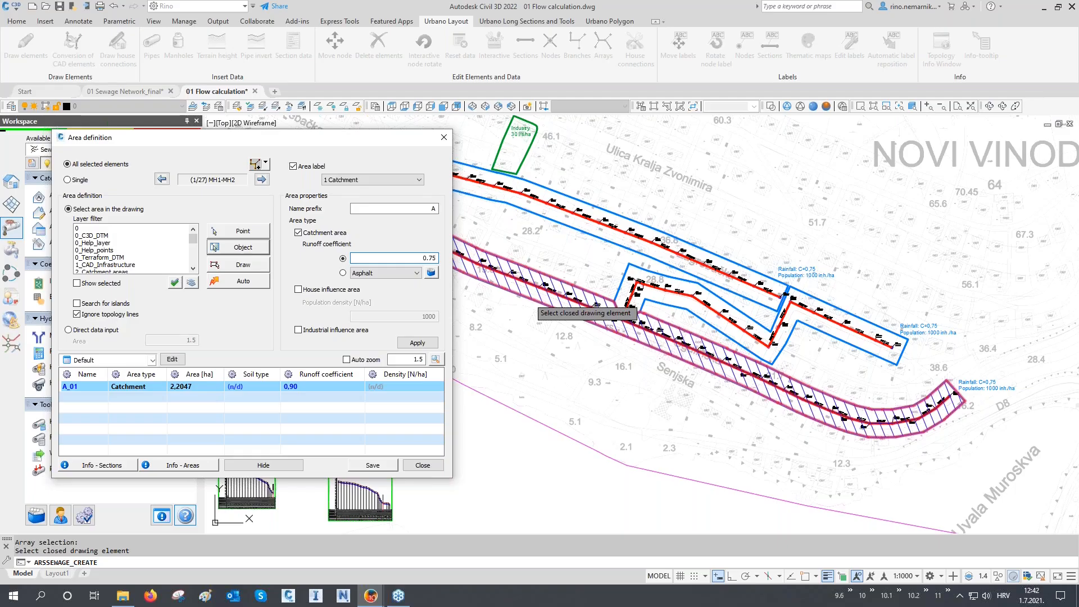
left_click(408, 273)
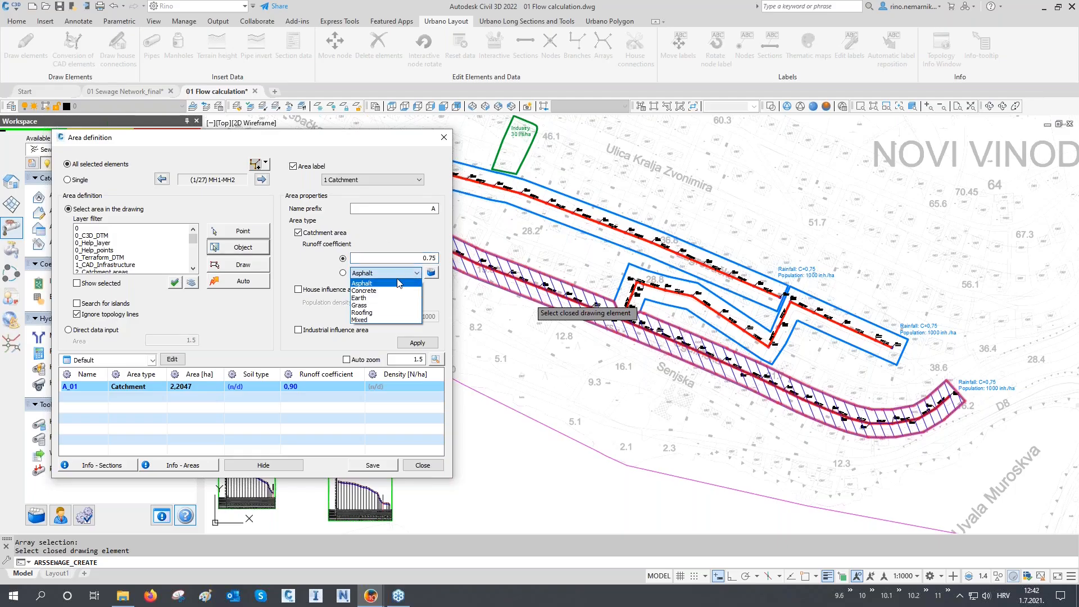
left_click(372, 321)
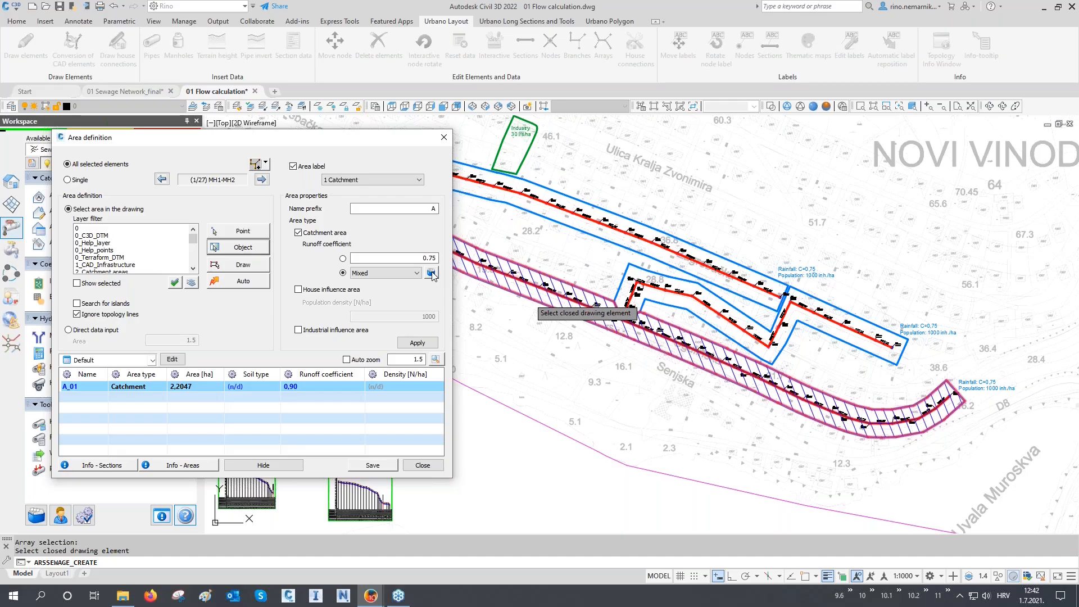
left_click(417, 343)
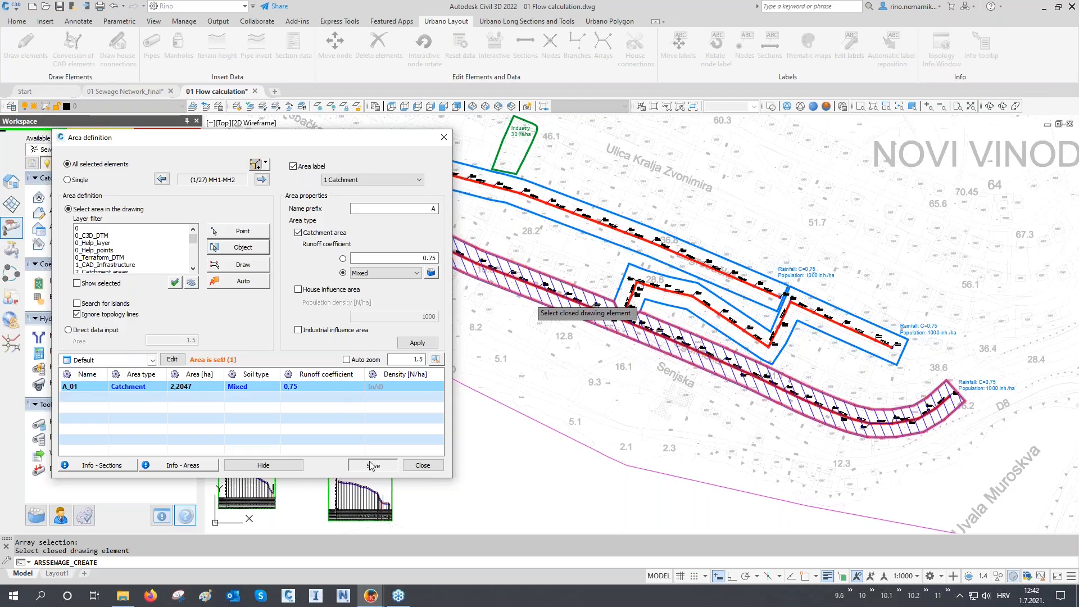
- Define and save the closed outline around the middle zigzag sewer array as its catchment area, keeping the Mixed soil type
left_click(256, 164)
left_click(835, 306)
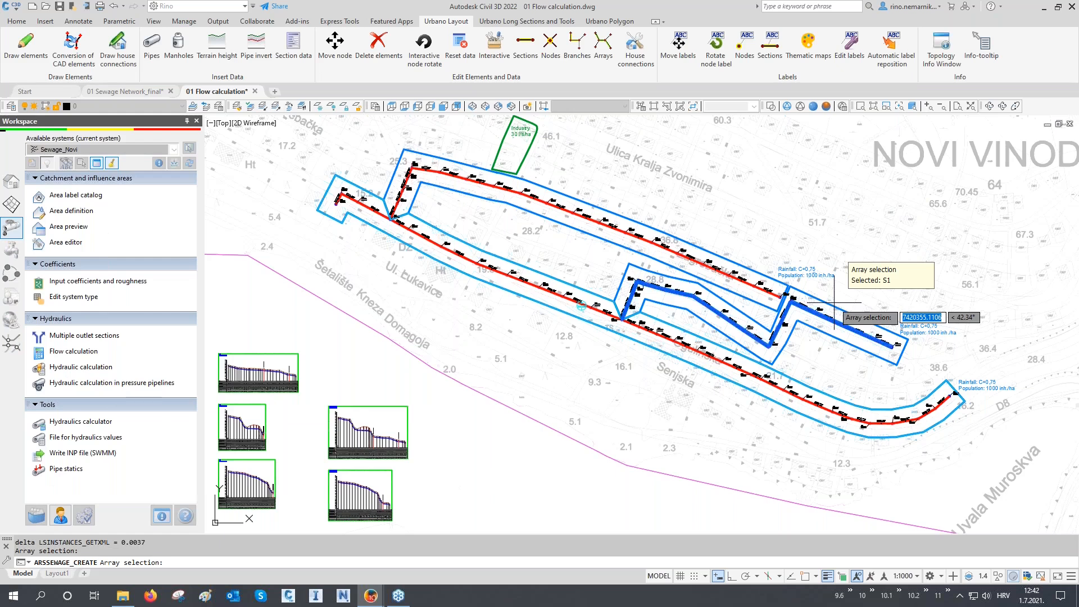
right_click(835, 306)
left_click(257, 250)
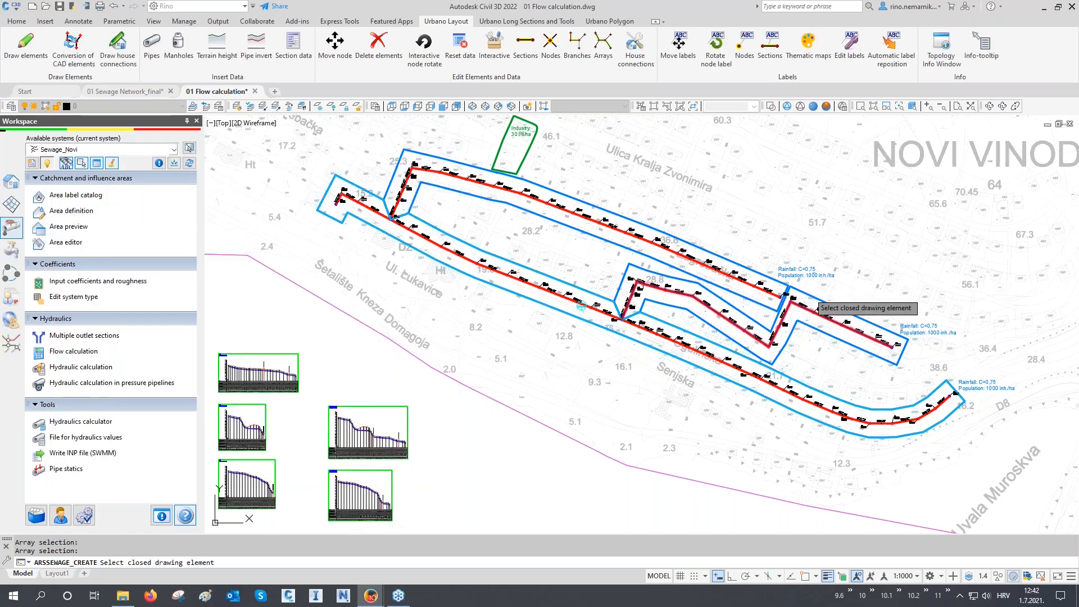
left_click(811, 298)
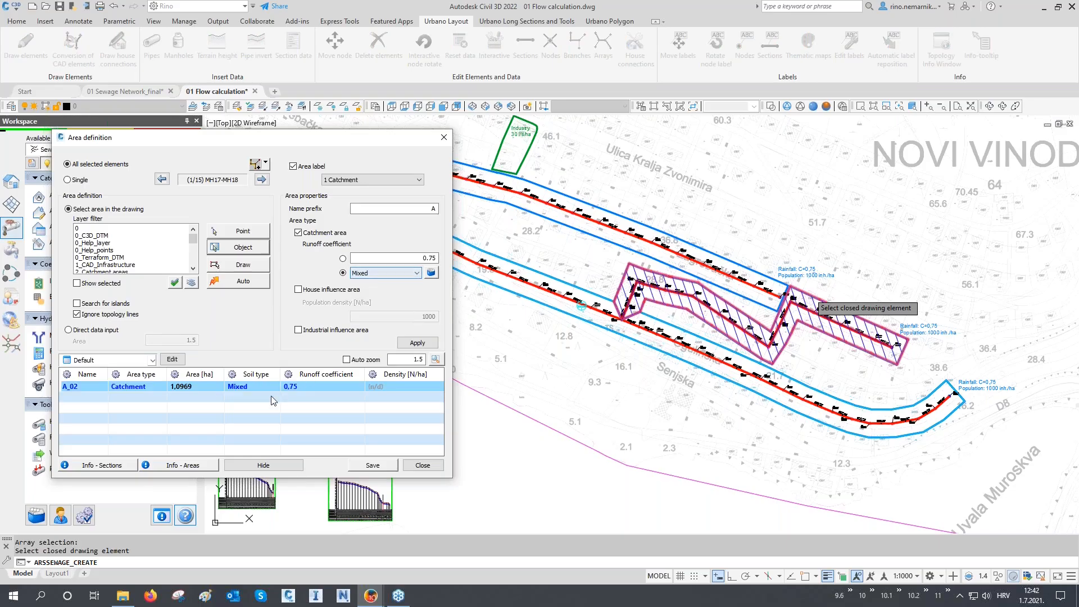
left_click(361, 469)
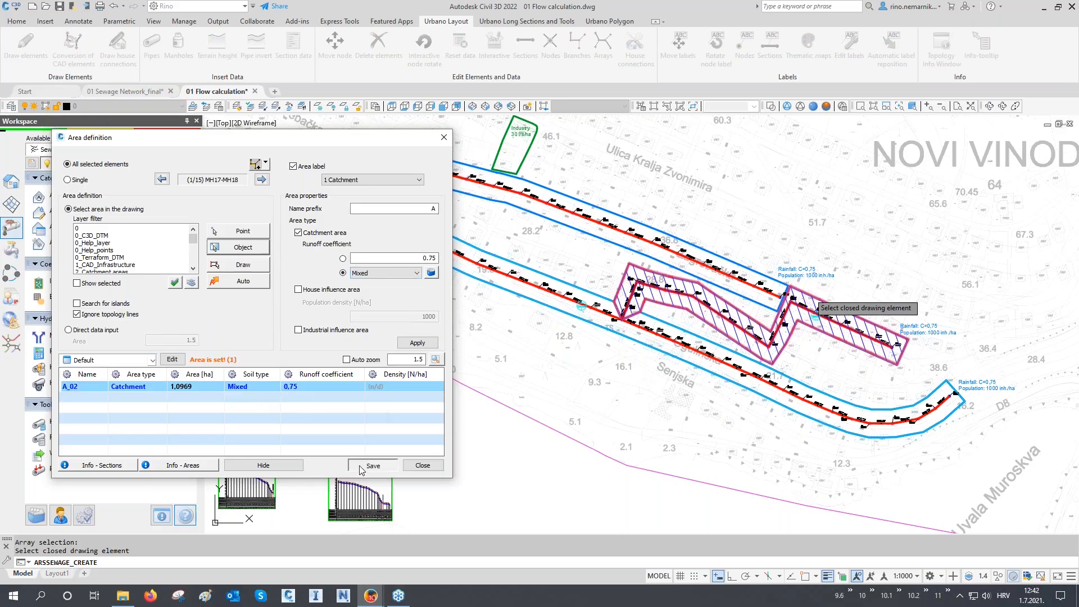
- Define and save the closed outline around the northern sewer array as its catchment area, choosing the sections by array selection, and close Area definition
left_click(255, 165)
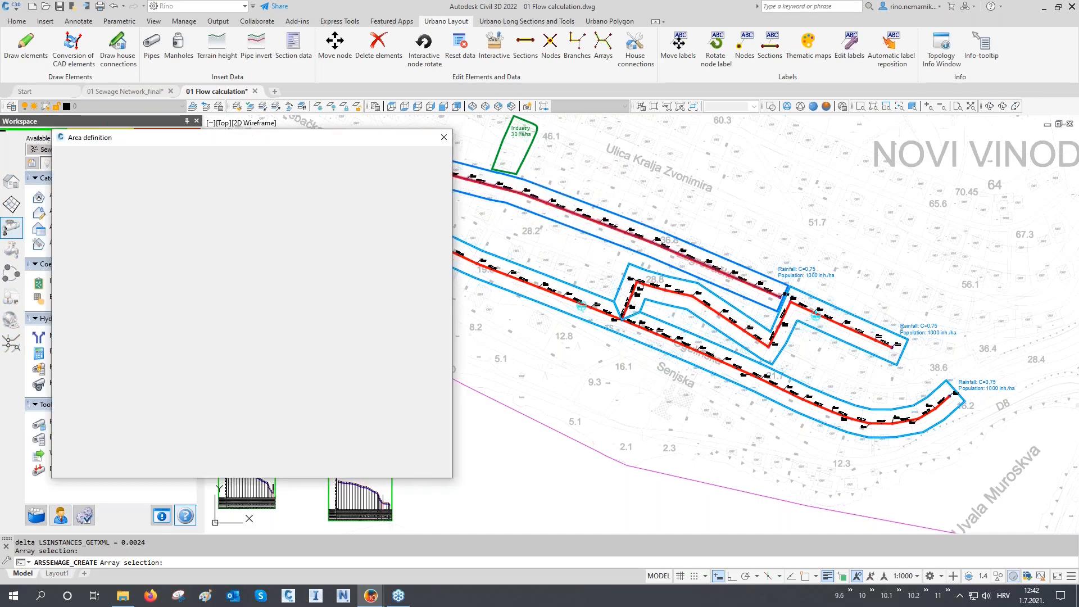
left_click(255, 248)
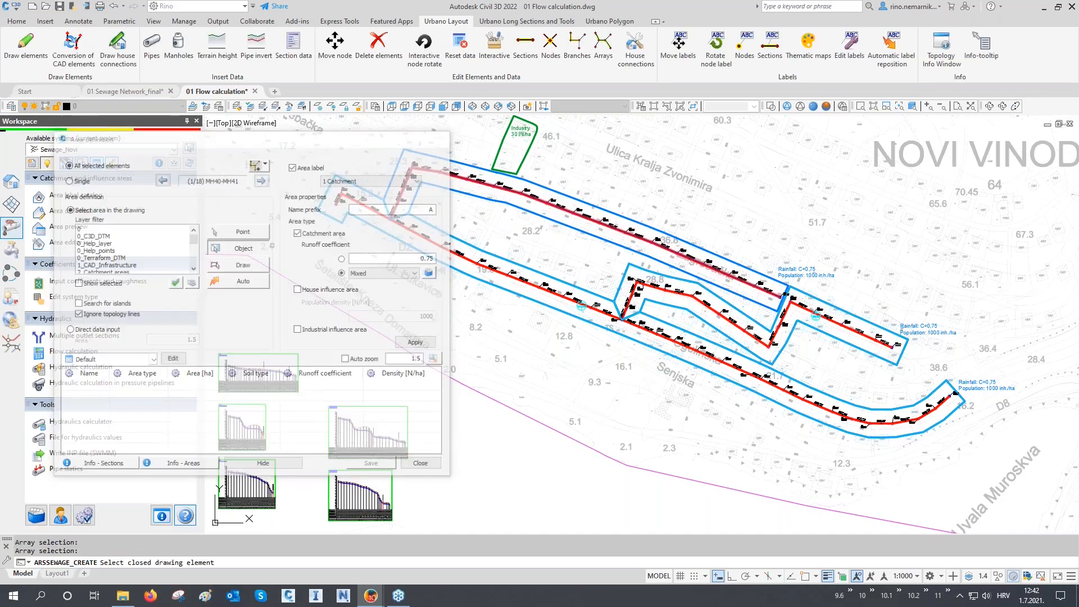
left_click(539, 201)
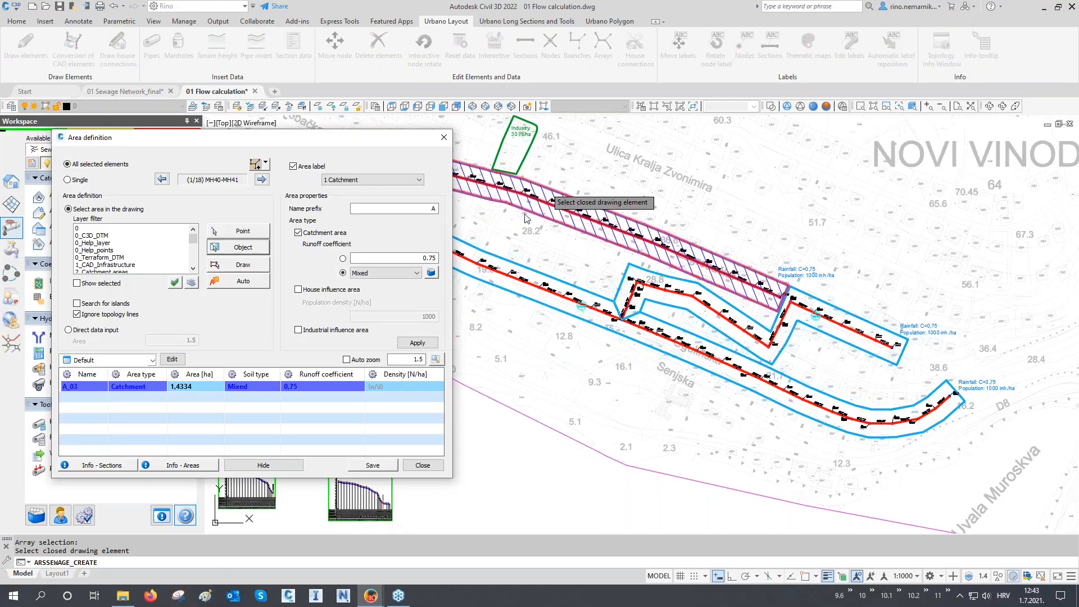
left_click(318, 383)
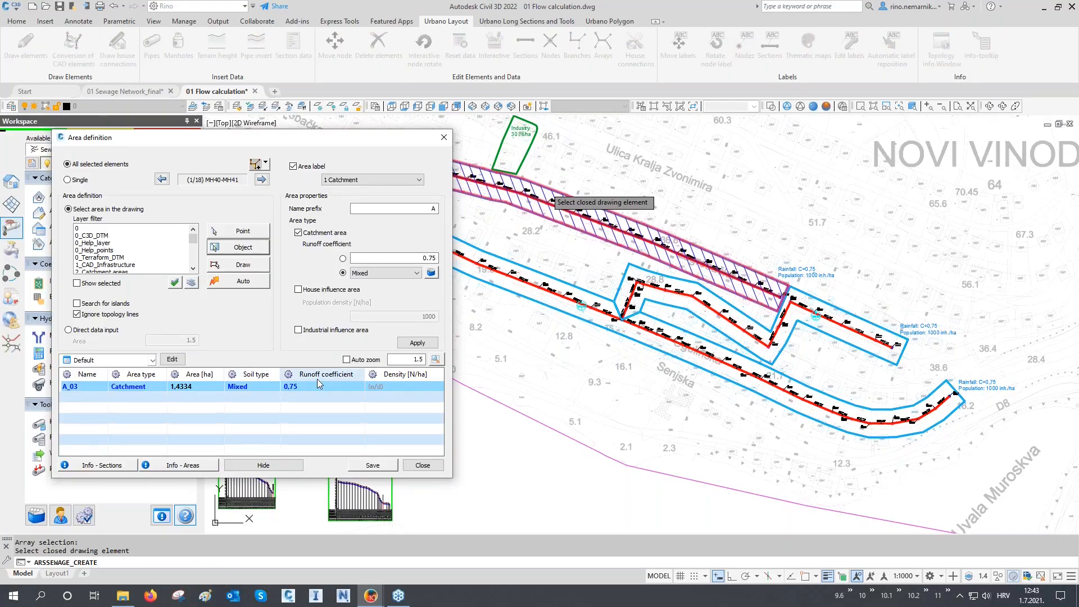
left_click(373, 465)
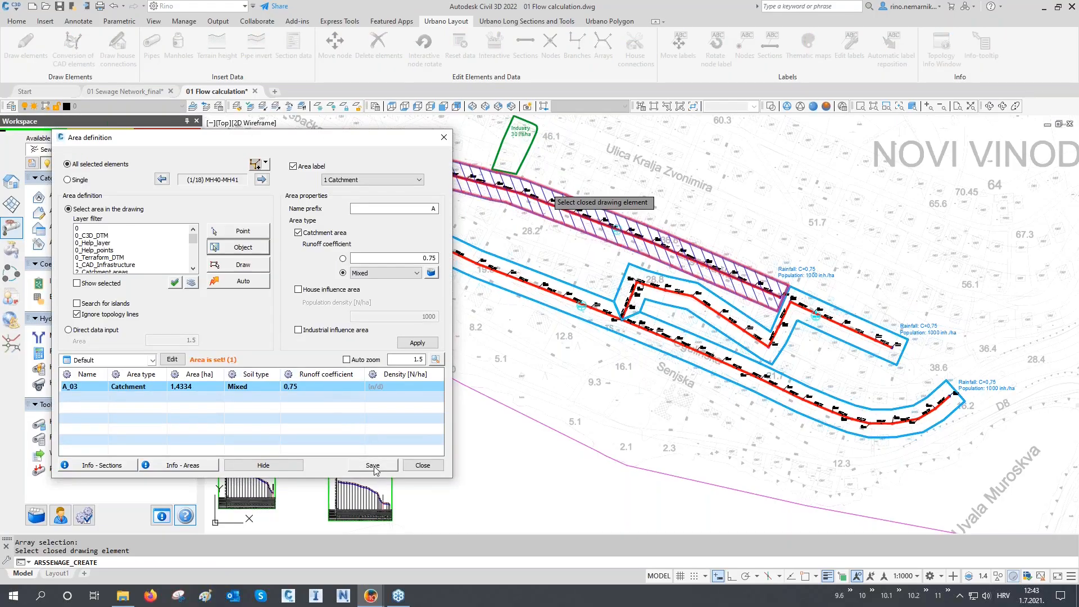
left_click(418, 465)
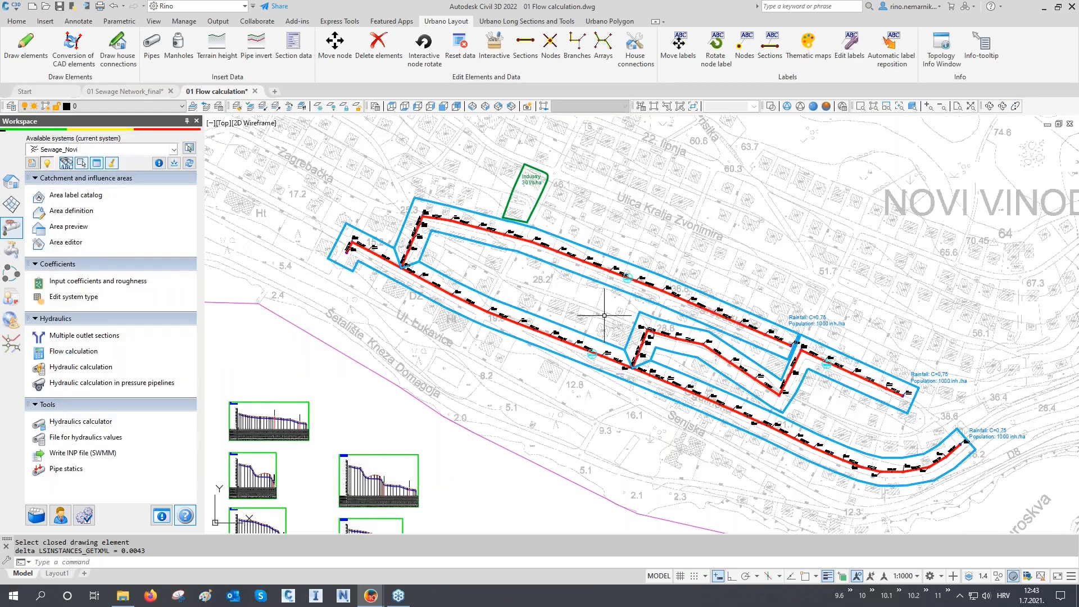
- Set the colour of the Sewage_Novi_CatchmentAreas_0 layer to 150 in the Sewage_Novi system settings
scroll(629, 276, "up", 2)
scroll(628, 275, "up", 6)
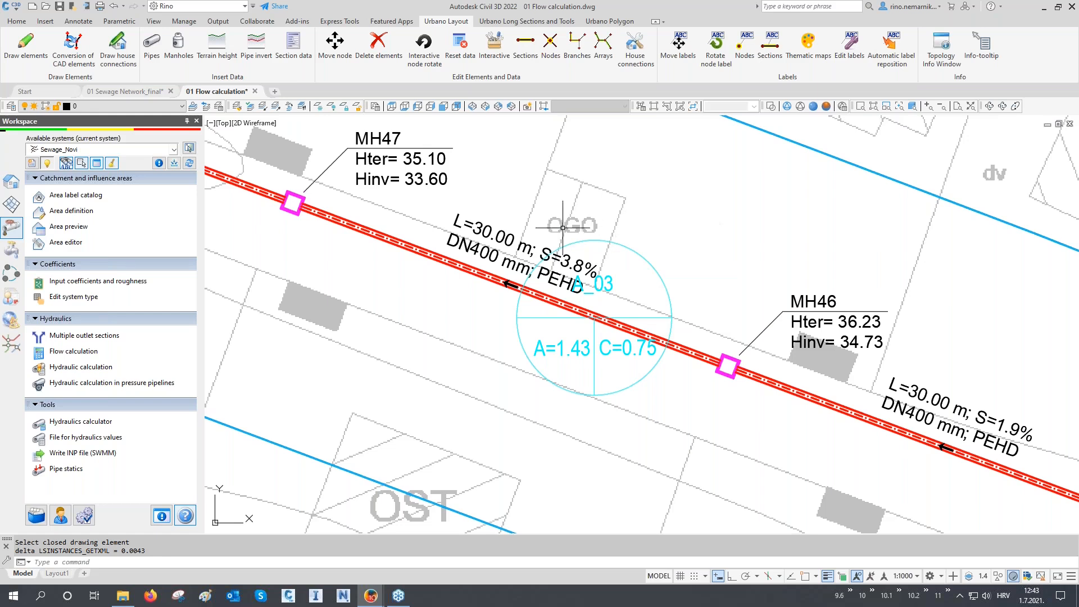
left_click(10, 182)
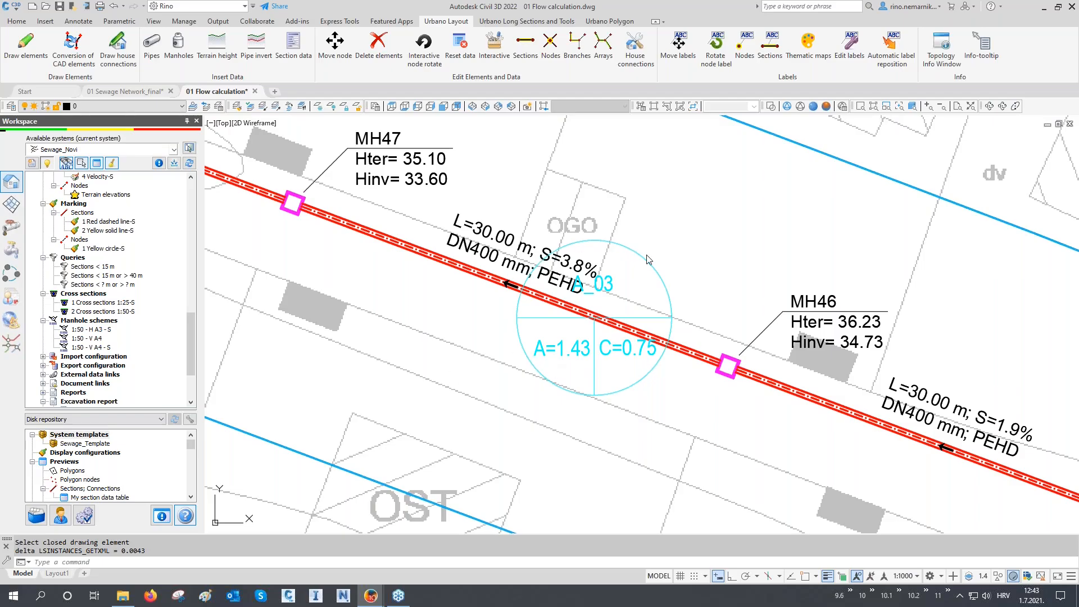
scroll(133, 266, "up", 6)
scroll(133, 266, "up", 10)
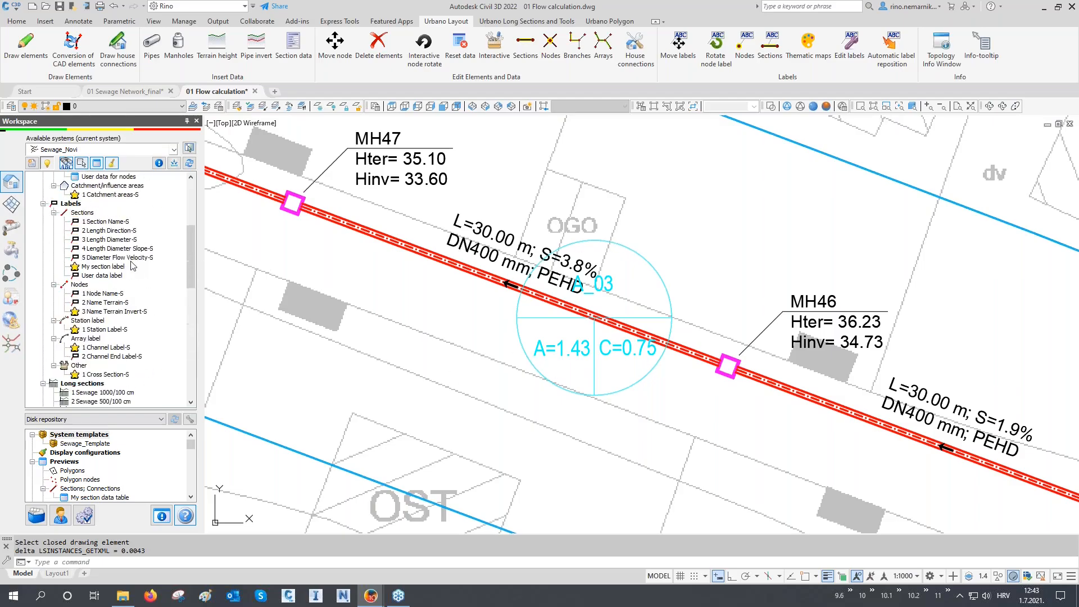
right_click(89, 178)
left_click(114, 186)
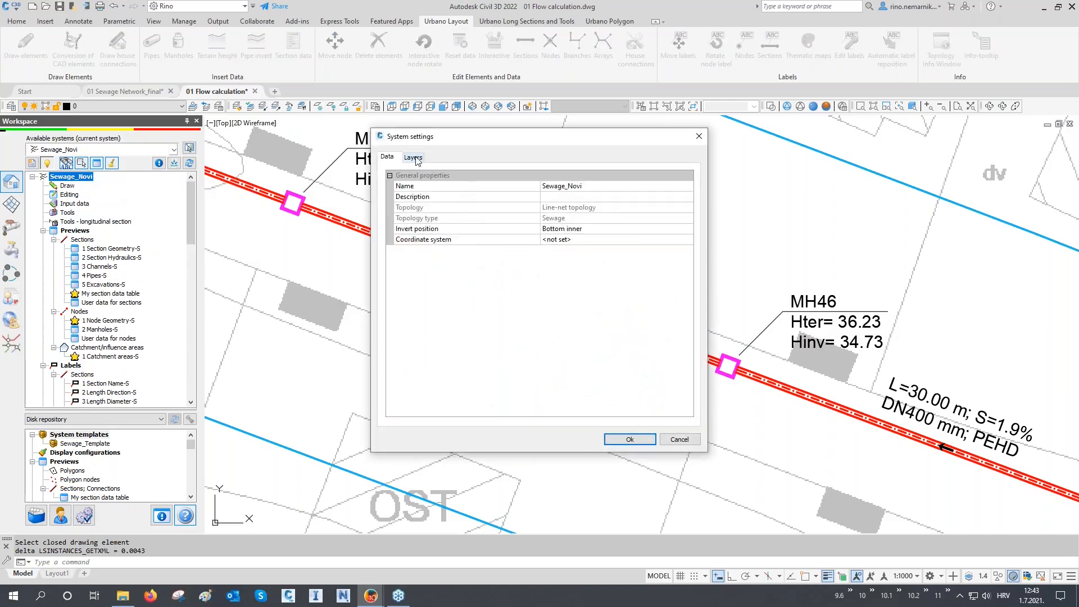
left_click(415, 158)
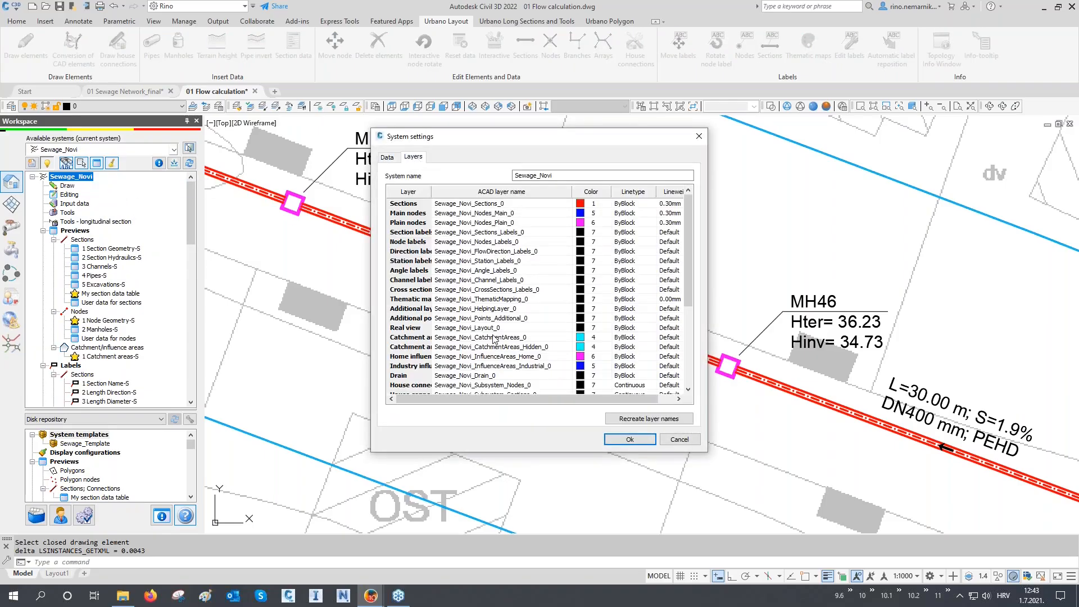
left_click(582, 339)
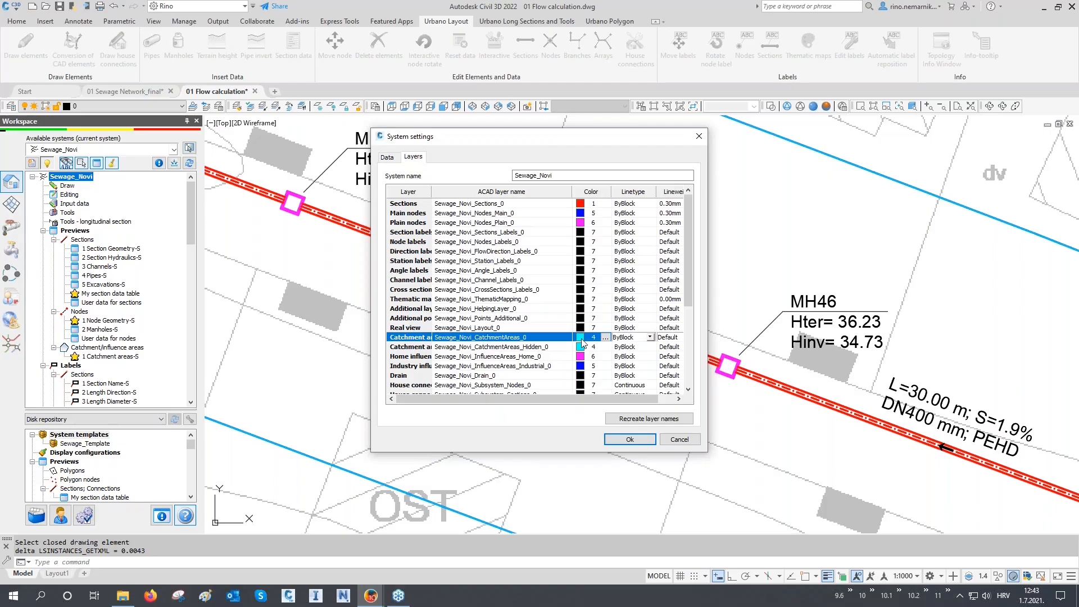
left_click(606, 337)
type("1")
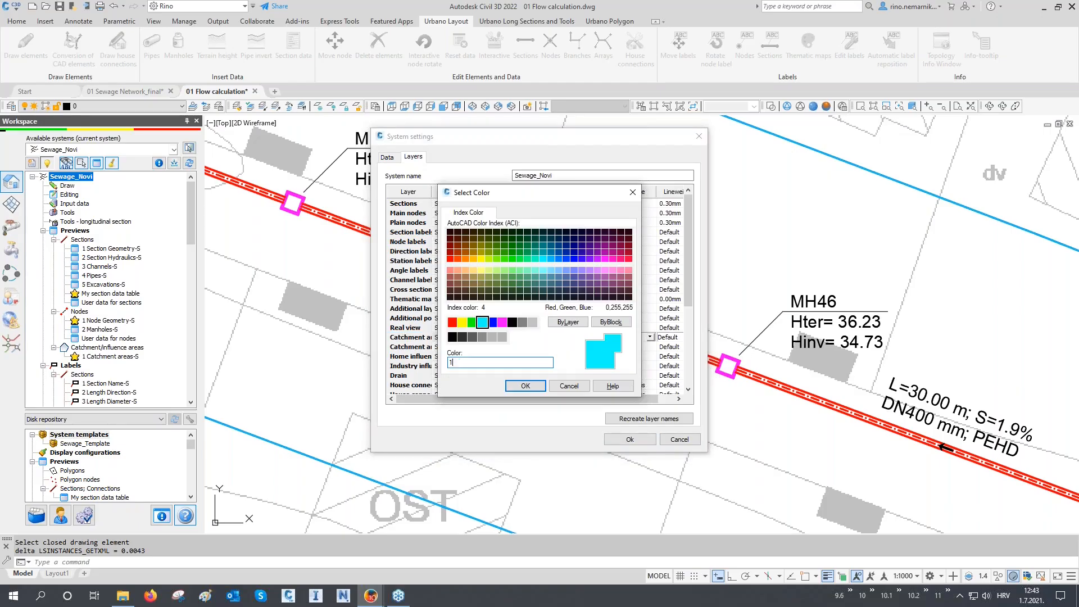
type("50")
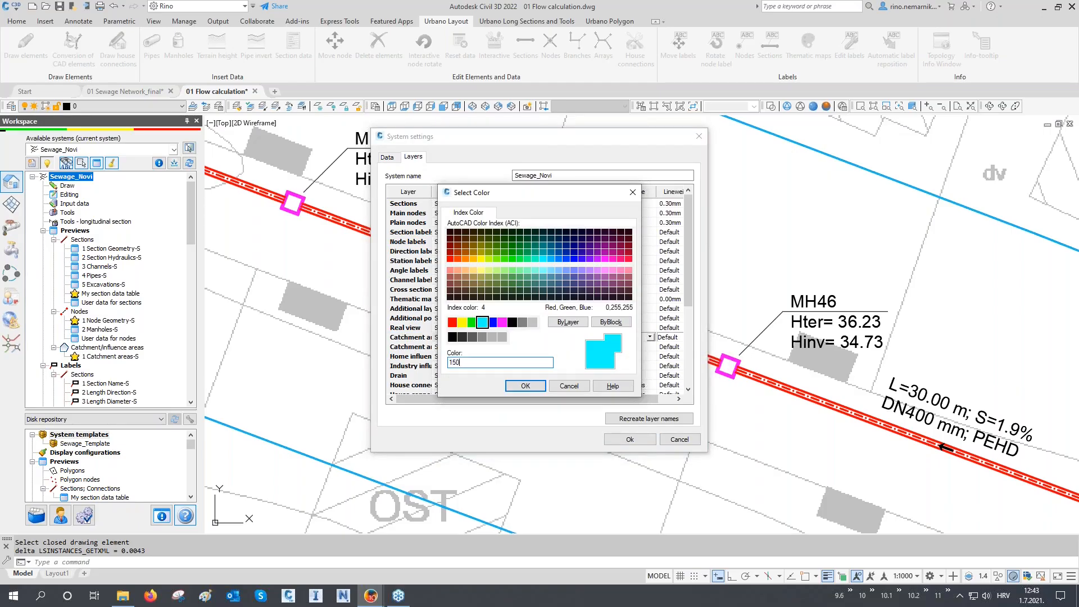
left_click(526, 386)
- Set the colour of the Sewage_Novi_CatchmentAreas_Hidden_0 layer to 150 and accept the system settings
left_click(606, 349)
left_click(605, 348)
type("1")
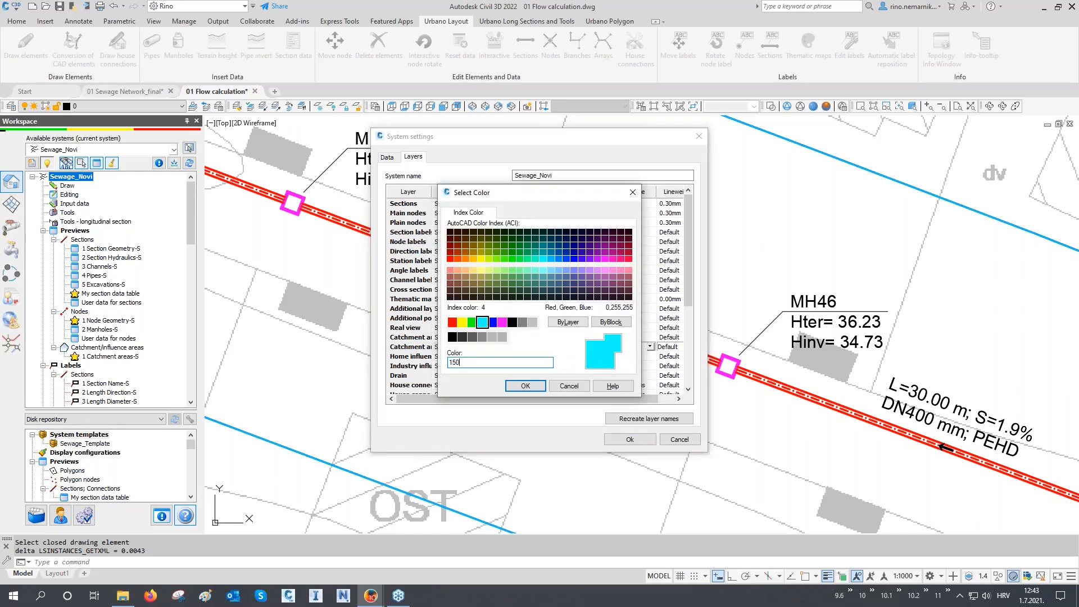
left_click(526, 386)
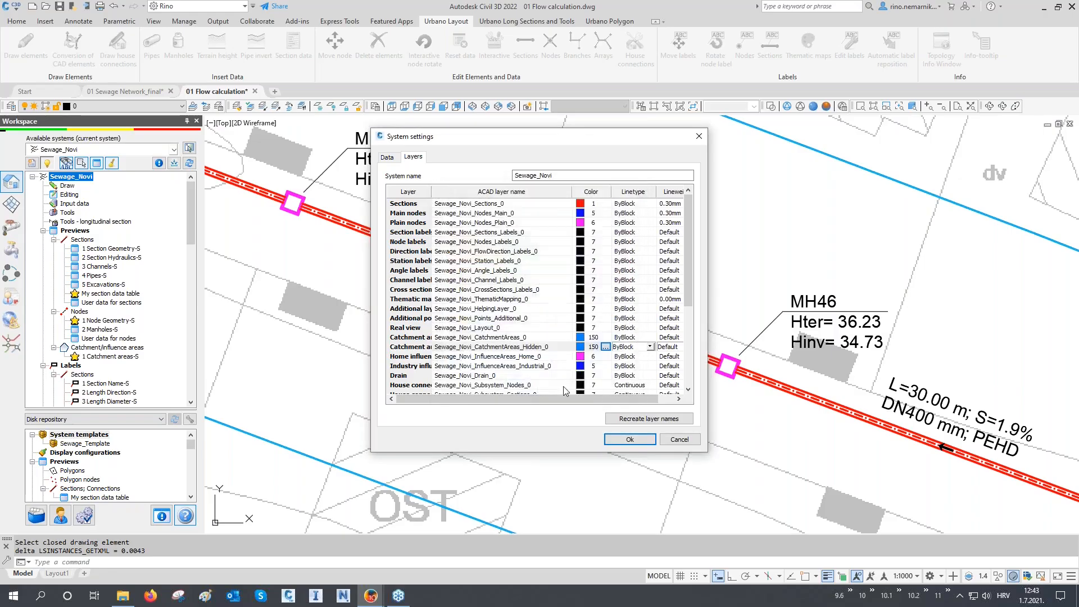
left_click(630, 439)
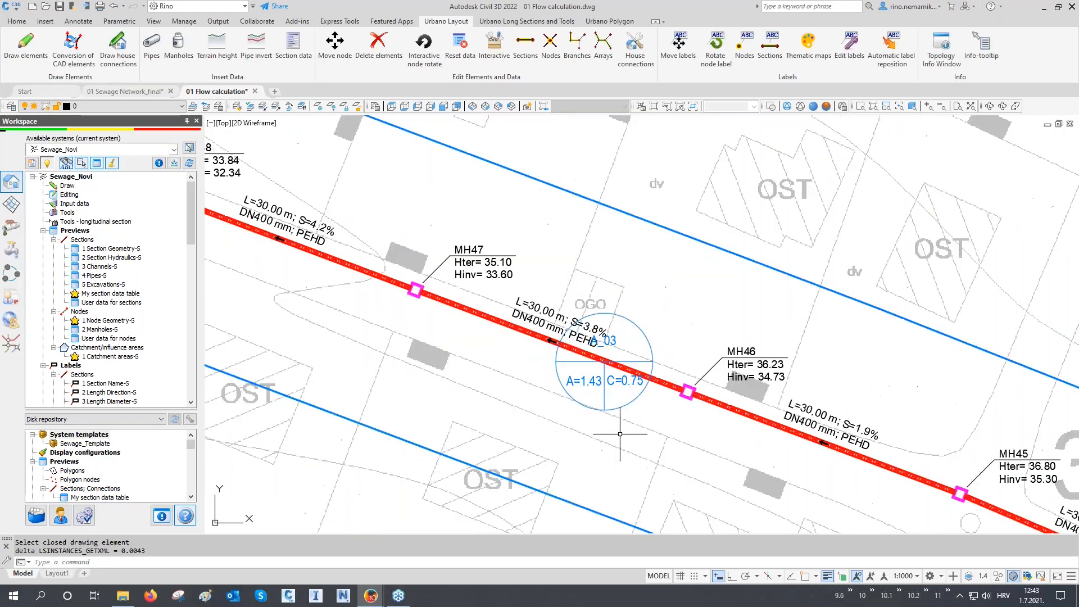
- Examine the area labels of the defined catchments, the industry outline north of the network and the complete network
scroll(585, 352, "down", 6)
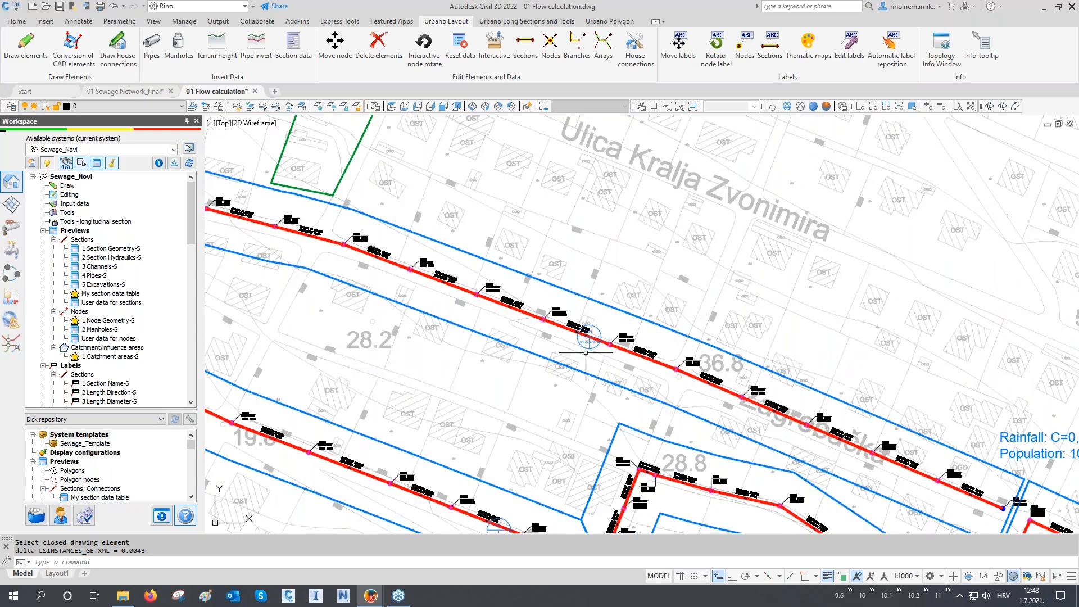
scroll(558, 358, "up", 5)
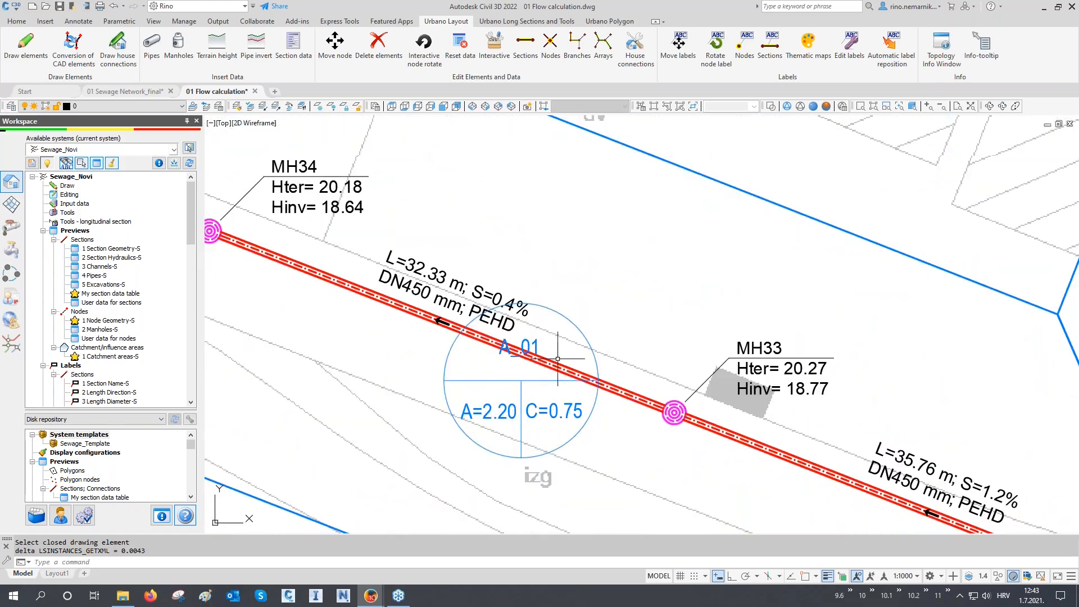
scroll(505, 425, "up", 4)
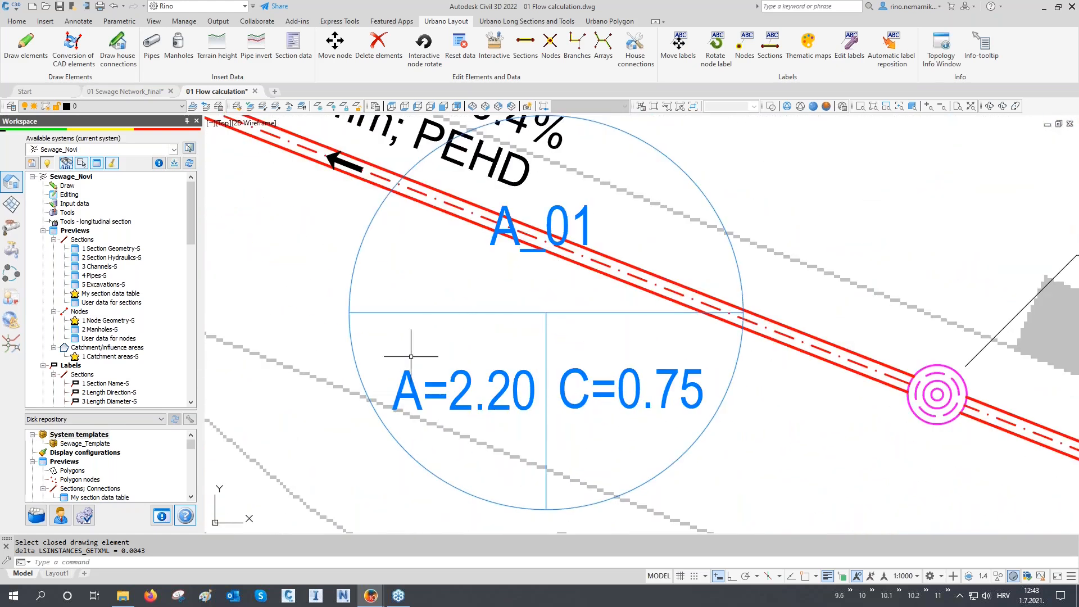
scroll(436, 422, "down", 3)
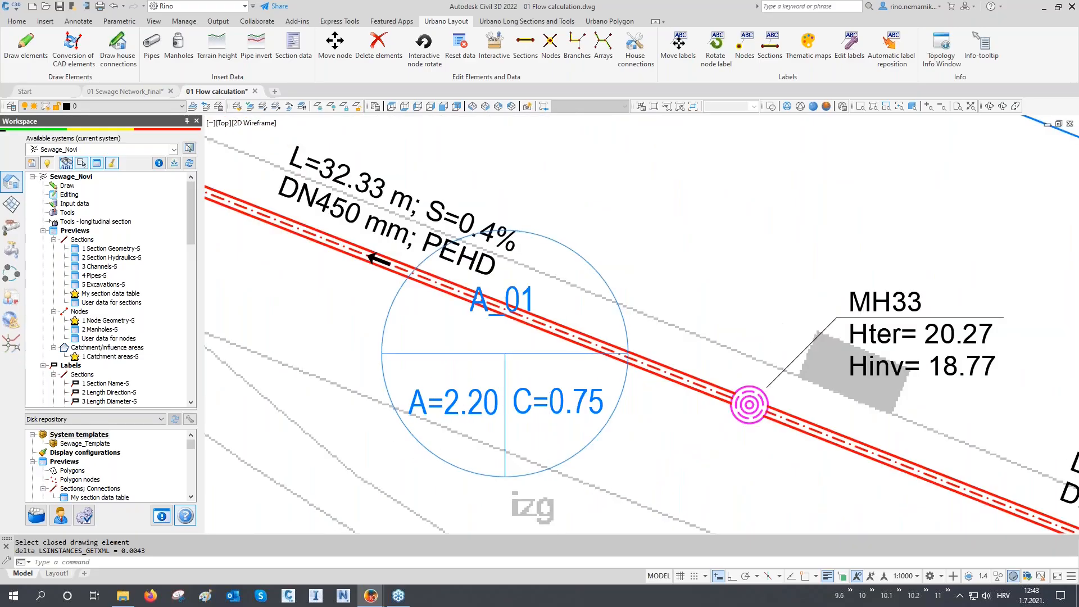
scroll(545, 420, "down", 10)
scroll(537, 426, "down", 3)
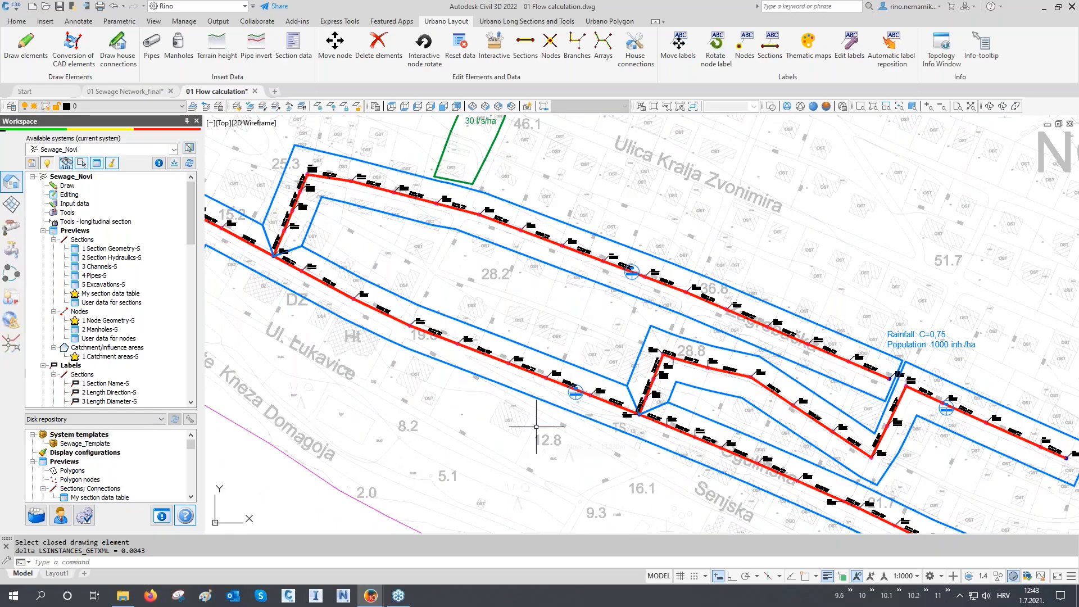
scroll(537, 427, "down", 4)
scroll(491, 234, "up", 6)
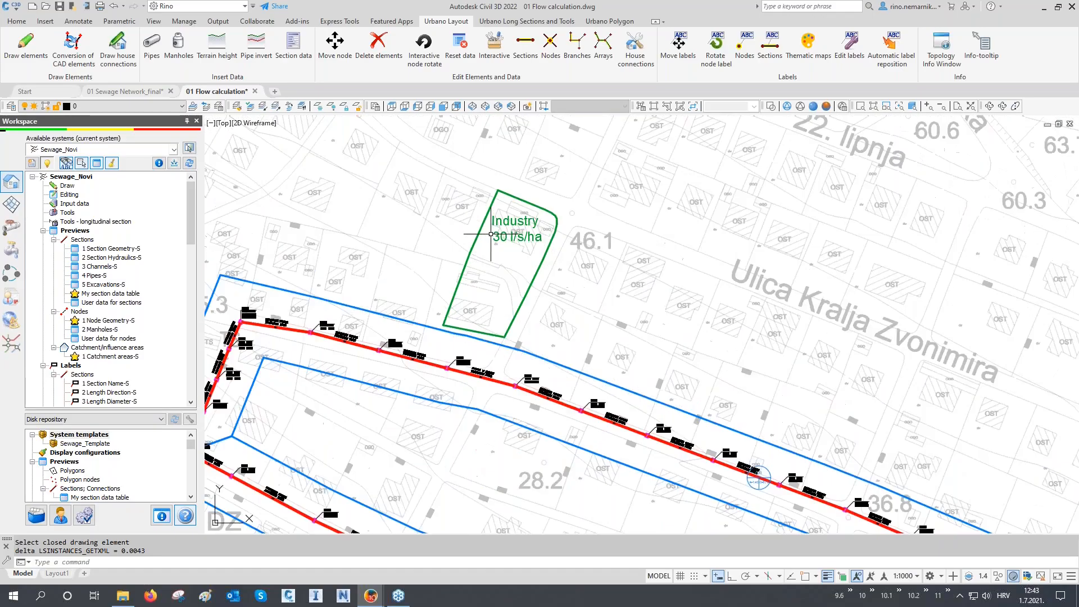
scroll(491, 234, "down", 4)
middle_click_drag(497, 441, 540, 336)
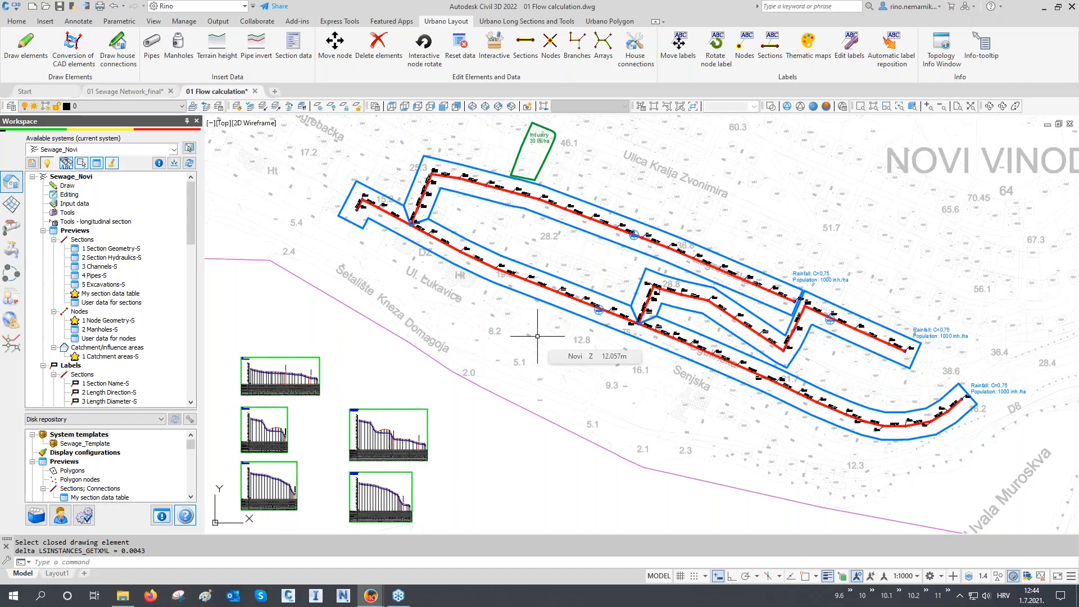
- Review the available methods in Flow calculation, including Percent calculation (Ro) and House waste water flow (Blg), and close it without calculating
left_click(11, 228)
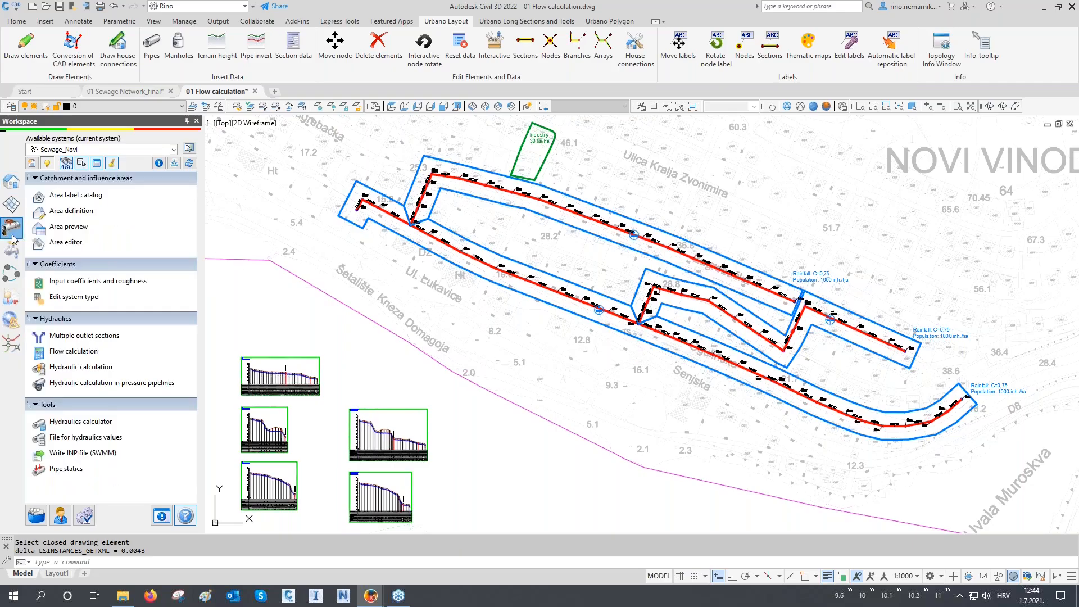
left_click(61, 352)
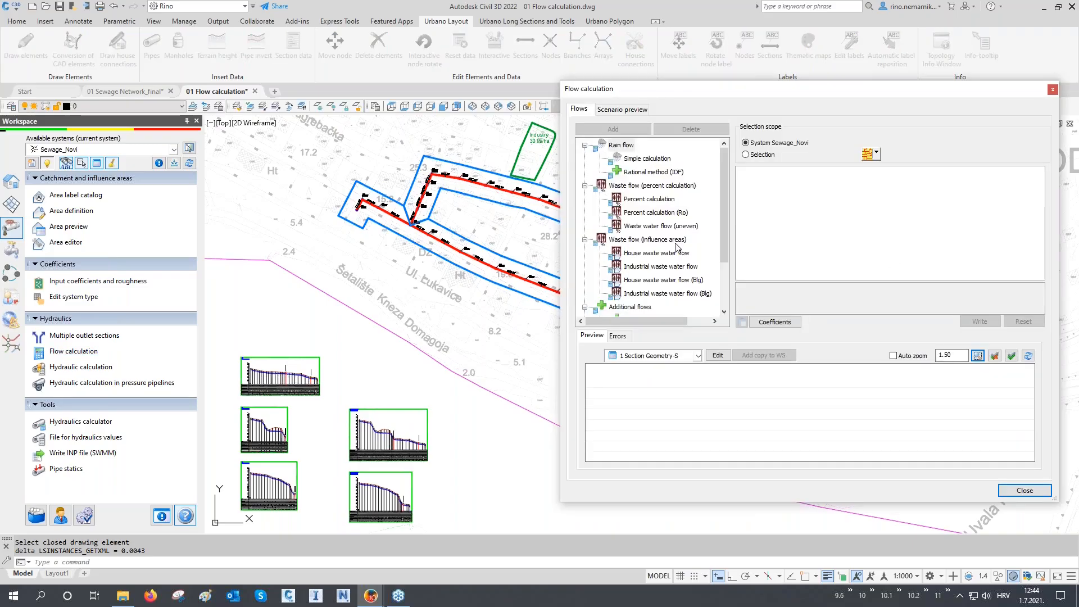
mouse_move(677, 94)
left_mouse_down()
mouse_move(323, 126)
mouse_move(72, 123)
left_mouse_up()
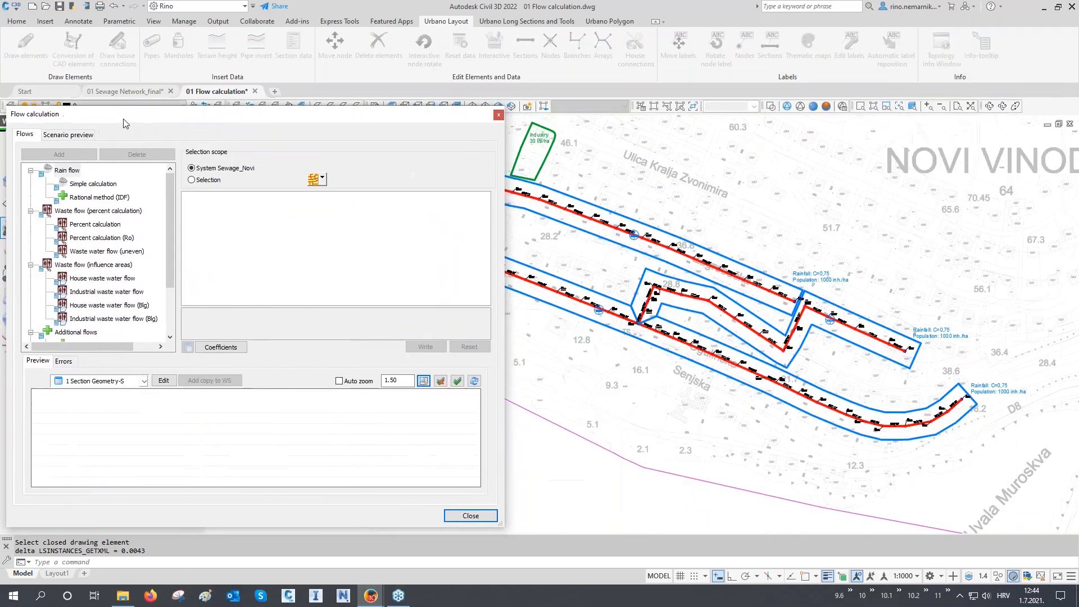
left_click(120, 240)
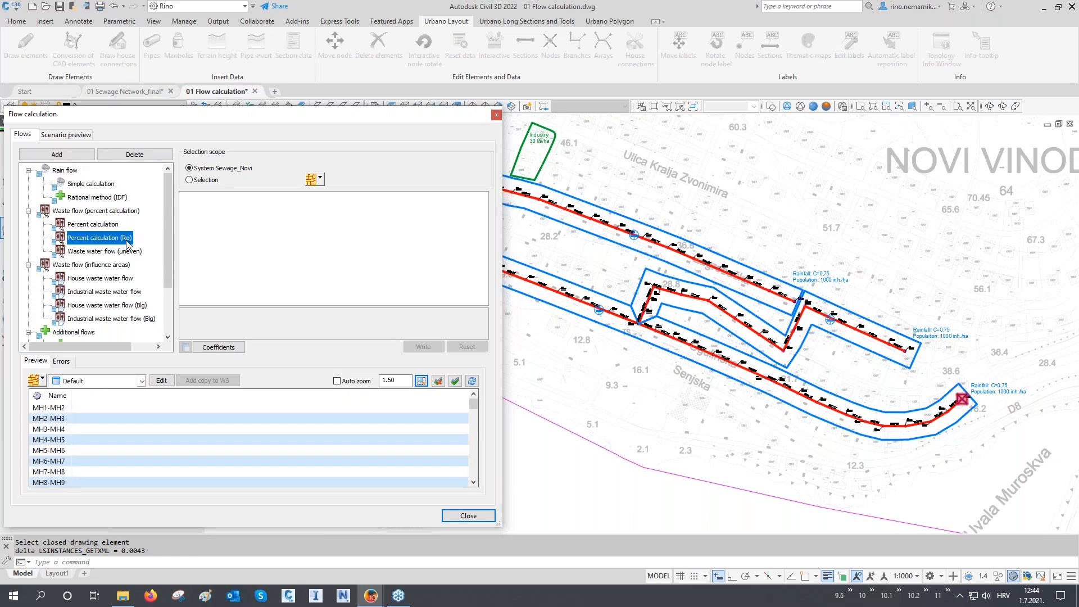
left_click(138, 308)
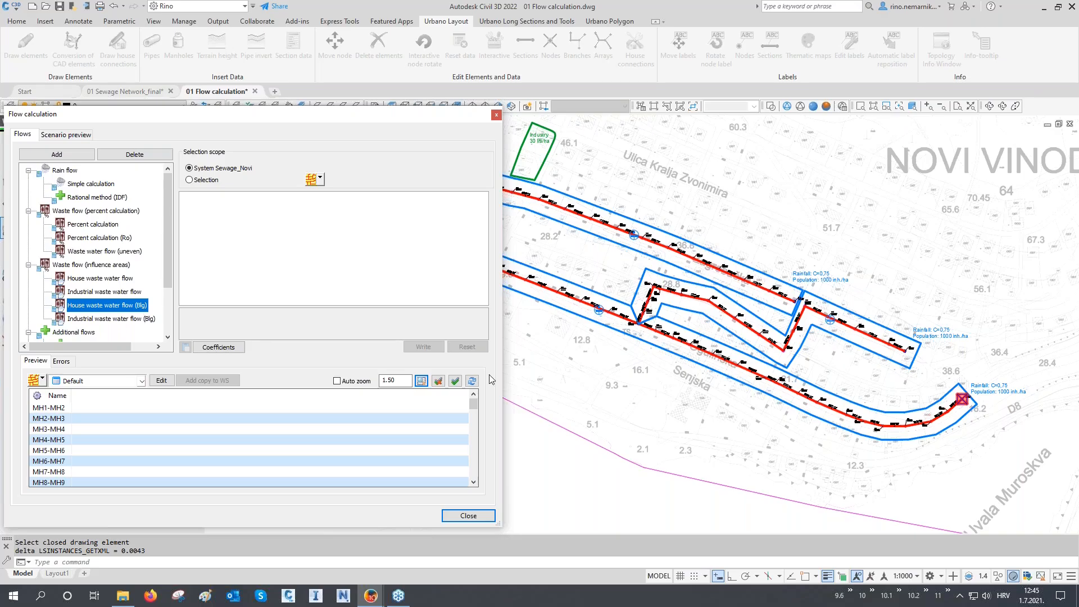
left_click(469, 516)
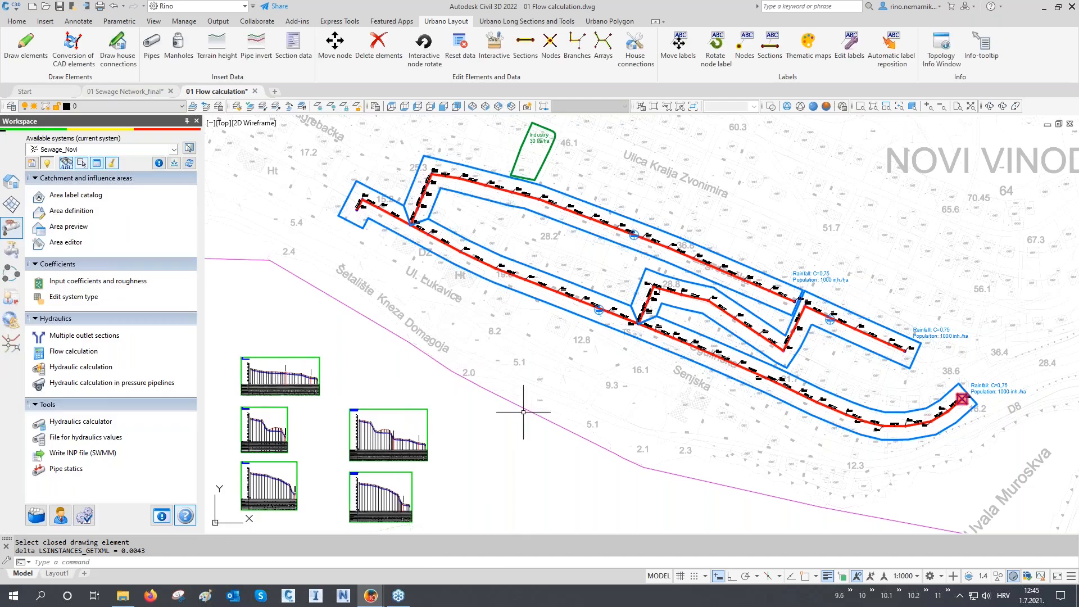
- Save the drawing as 01 Flow calculation_final.dwg and quit the program, discarding the changes to 01 Sewage Network_final.dwg
left_click(11, 6)
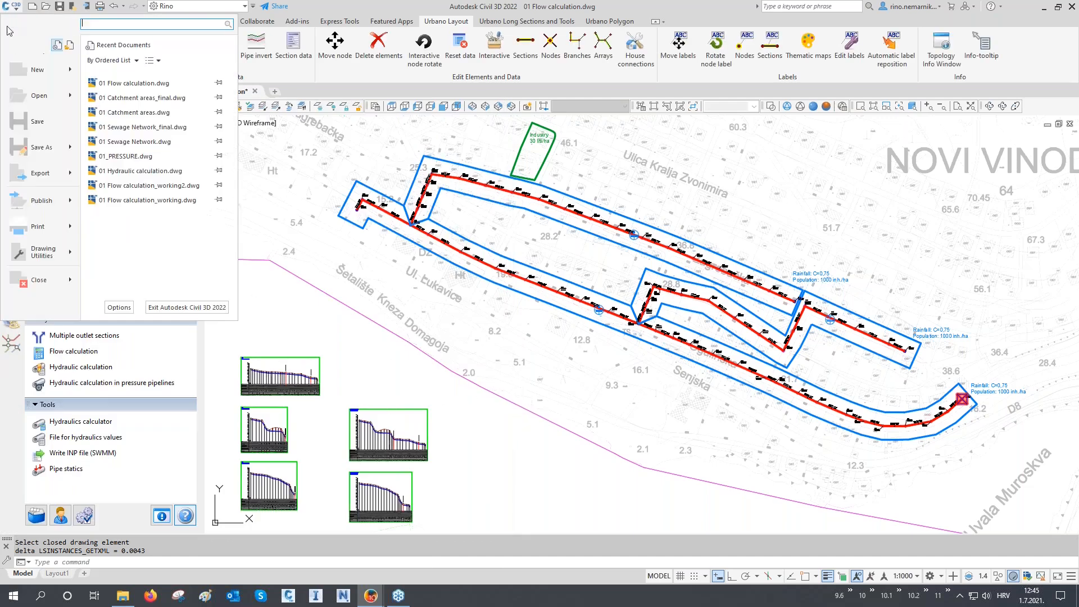
left_click(34, 147)
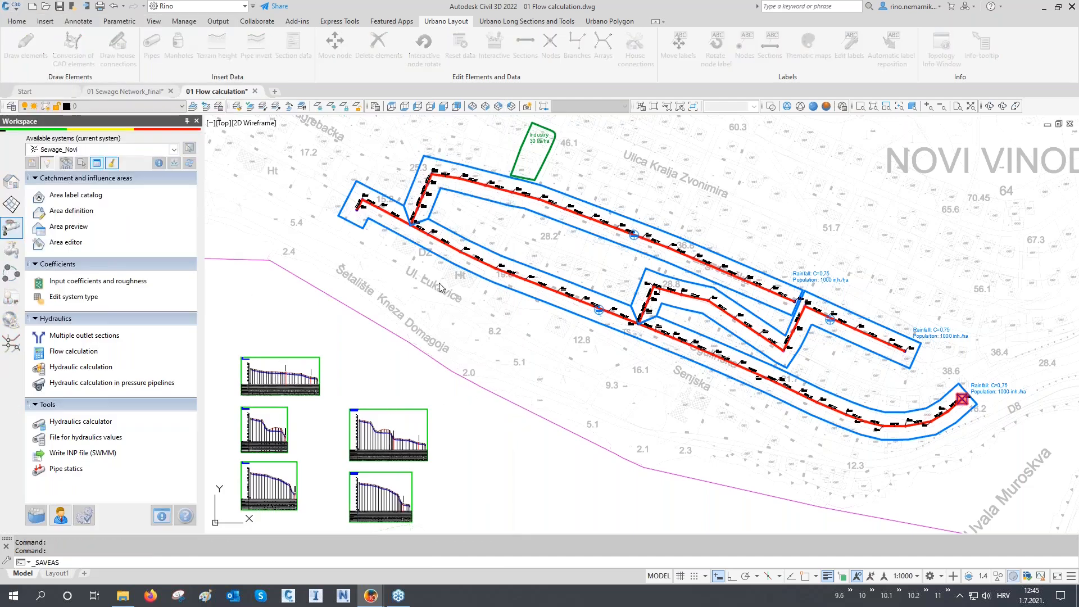
key("Right")
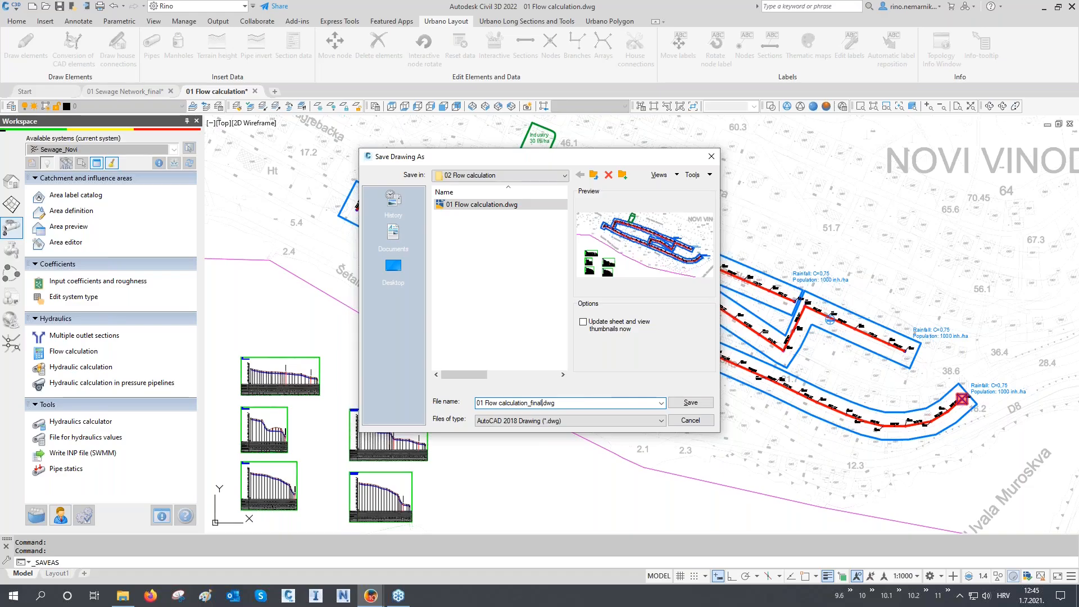
left_click(671, 402)
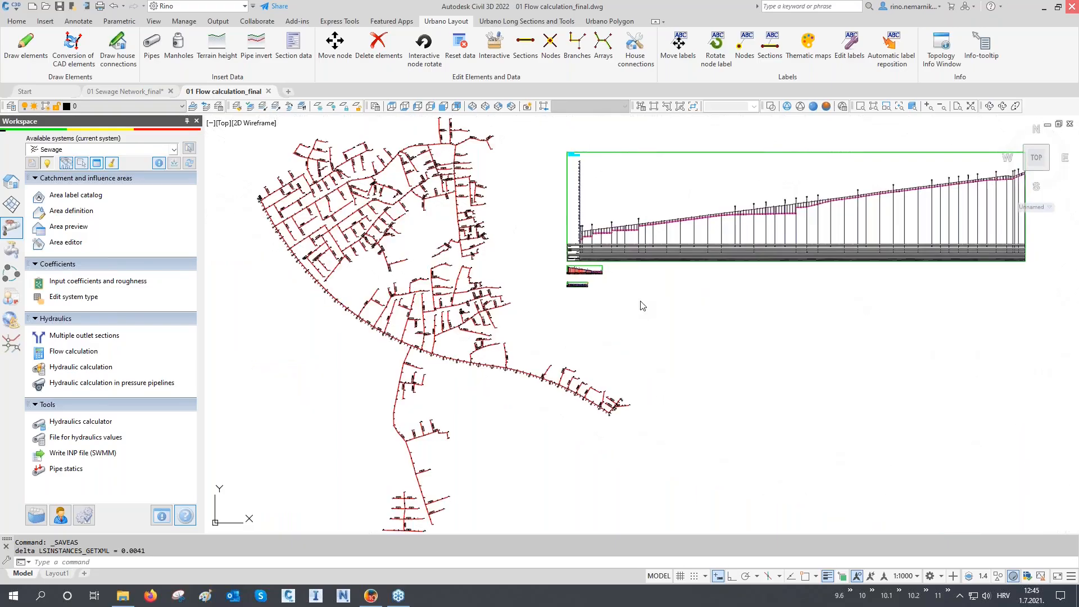
key("ctrl+q")
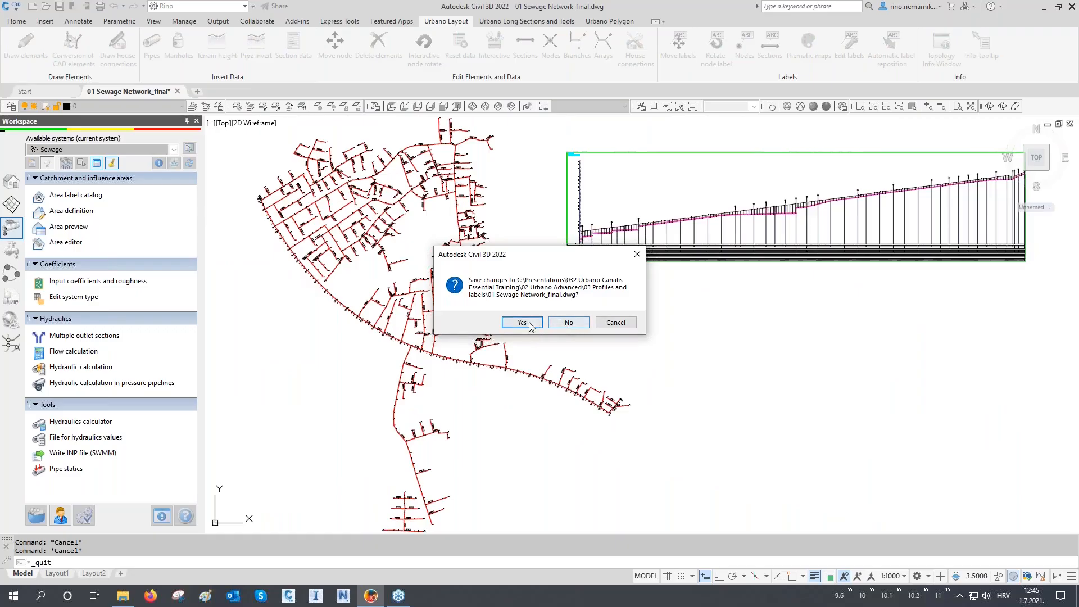
left_click(568, 323)
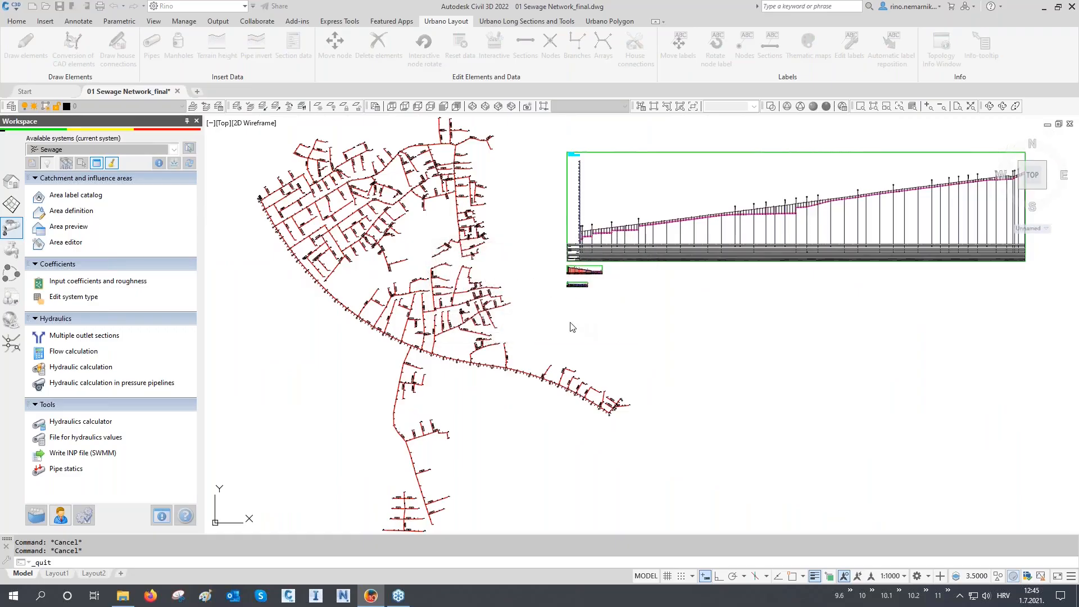
- Switch to File Explorer and copy FlowCalculatorRegistry.xml from the 03 Urbano Canalis training folder
left_click(123, 596)
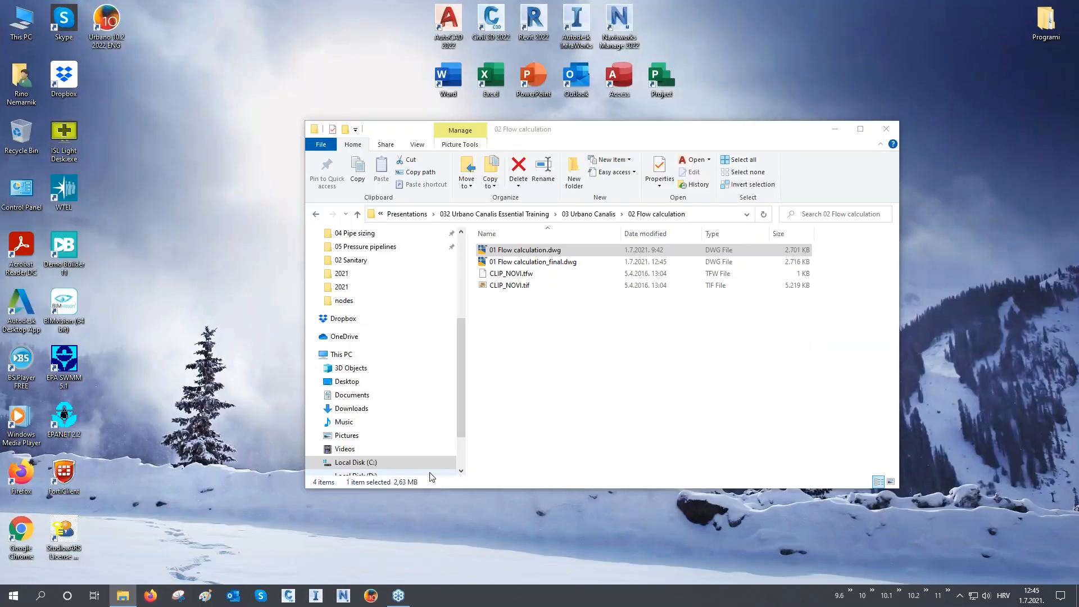
left_click(583, 214)
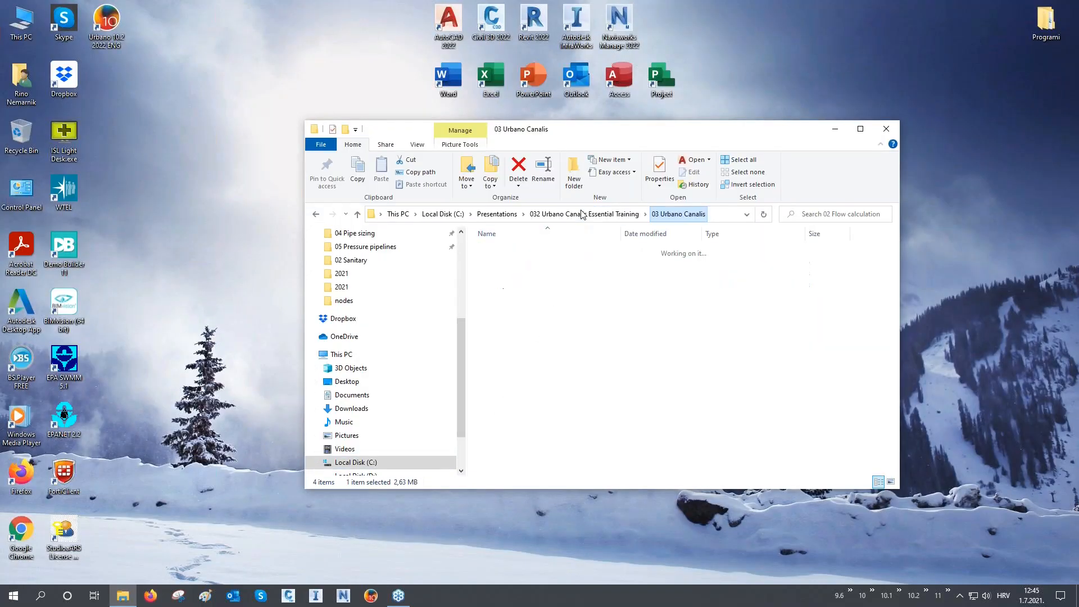
left_click(512, 323)
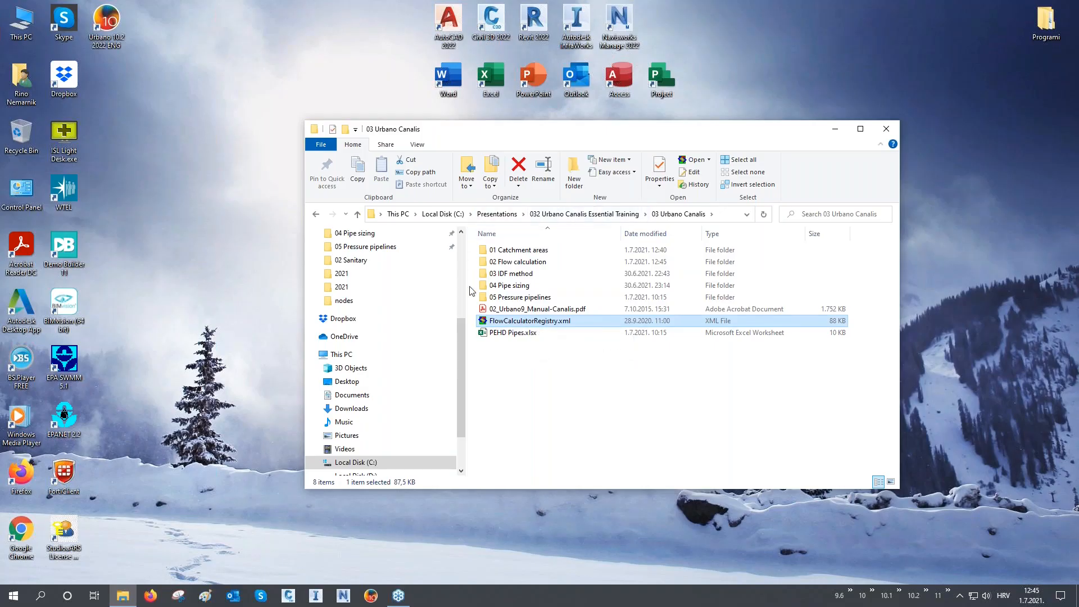
right_click(554, 325)
left_click(580, 256)
- Paste FlowCalculatorRegistry.xml into the ENG\2021 folder of the Urbano 10.2 2022 installation under Studio ARS, replacing the existing file
left_click(860, 129)
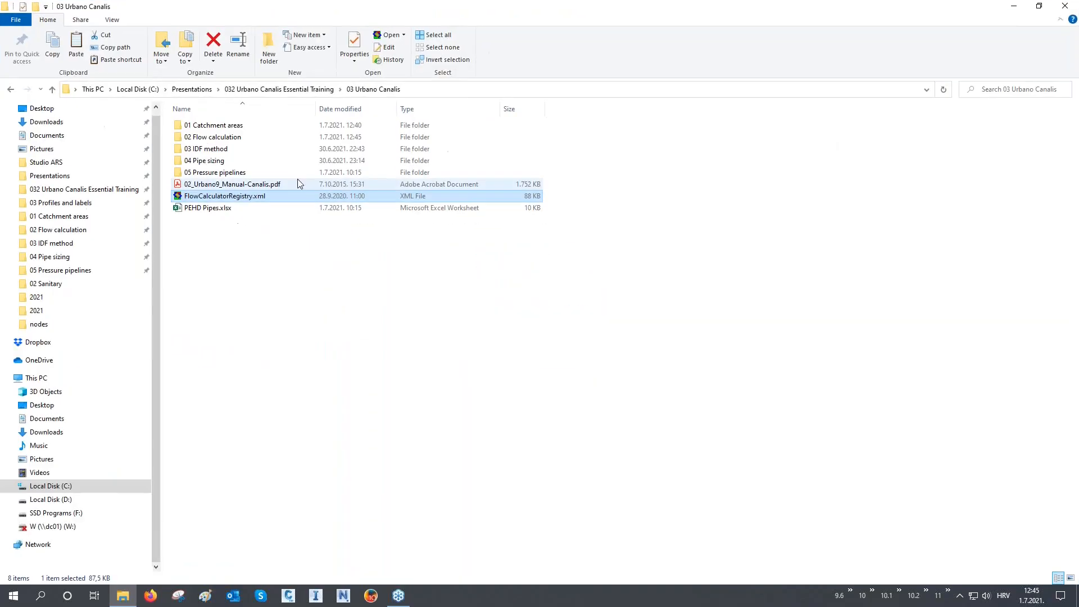
left_click(54, 165)
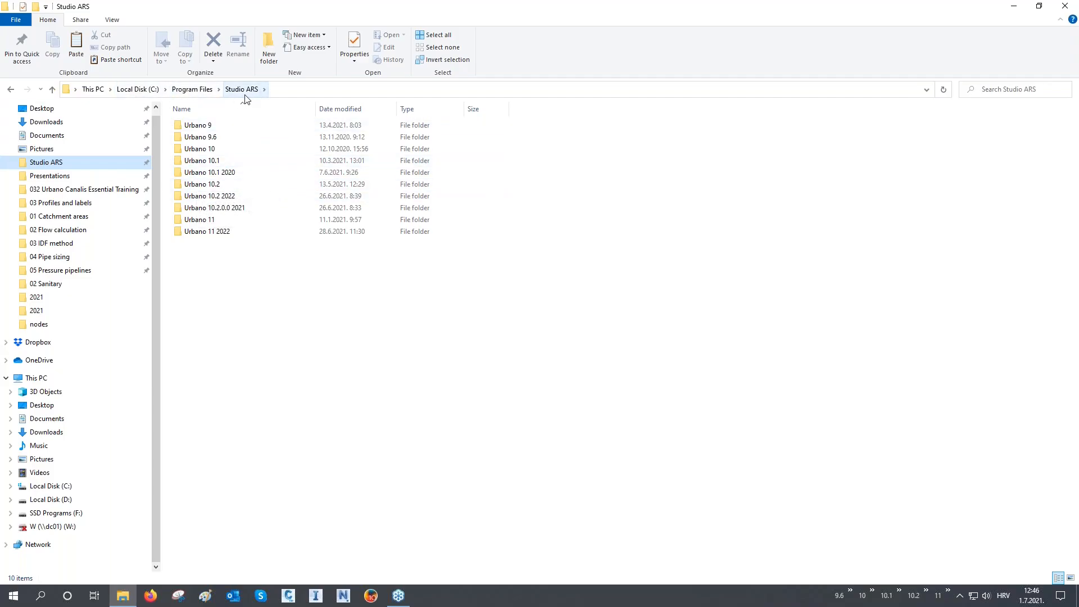
left_click(218, 198)
double_click(218, 198)
double_click(208, 126)
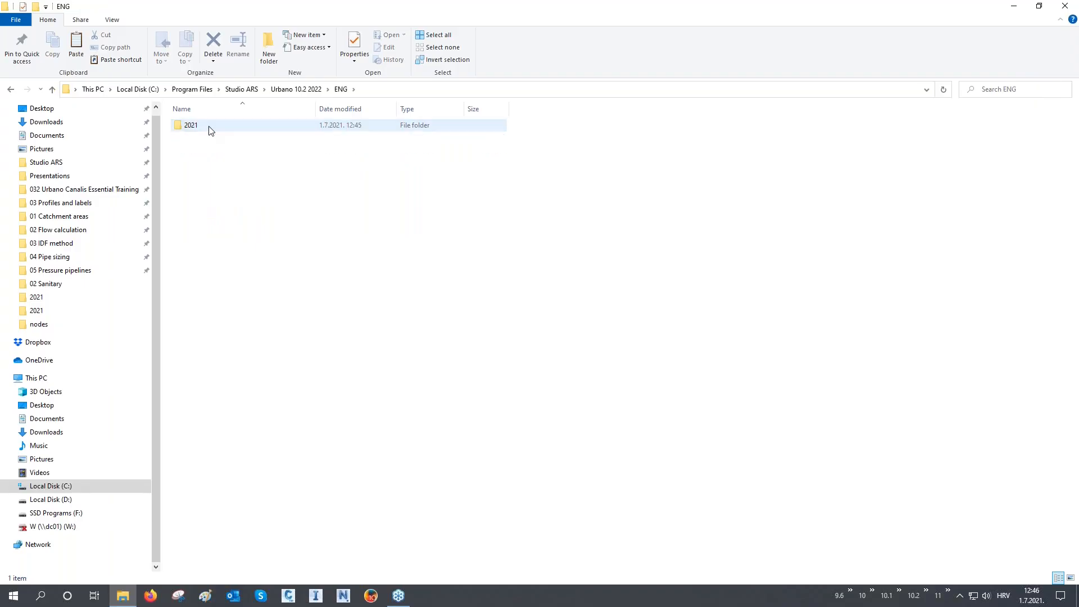
double_click(210, 126)
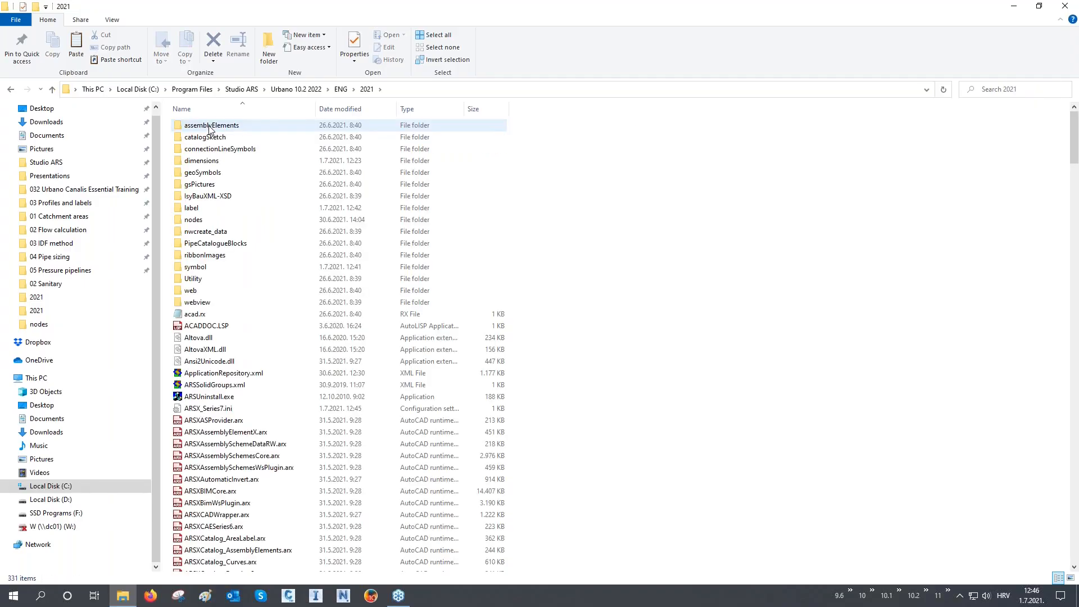
right_click(652, 387)
left_click(677, 467)
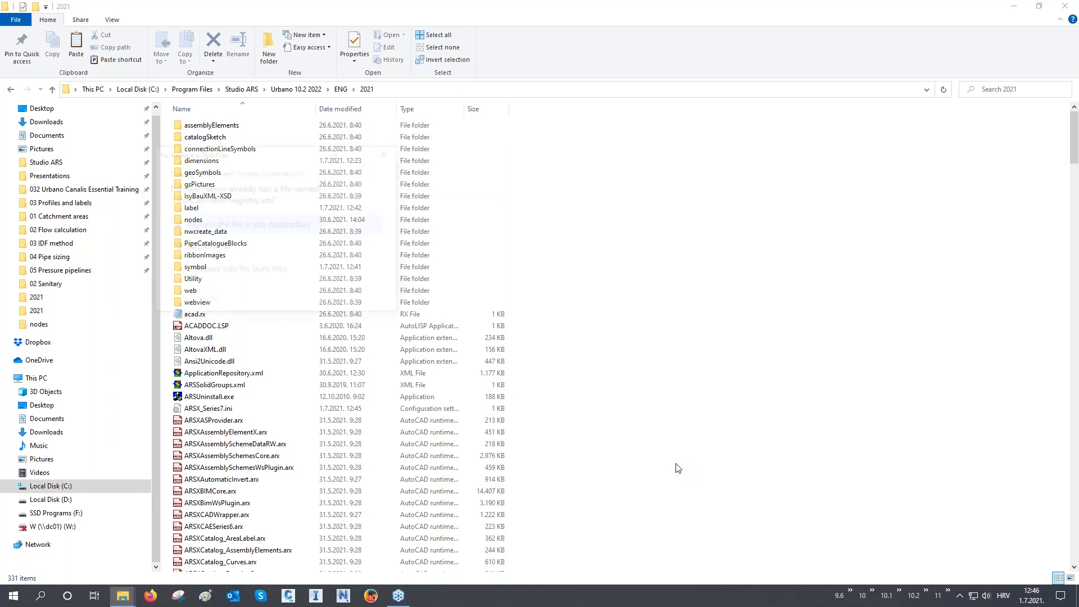
left_click(266, 227)
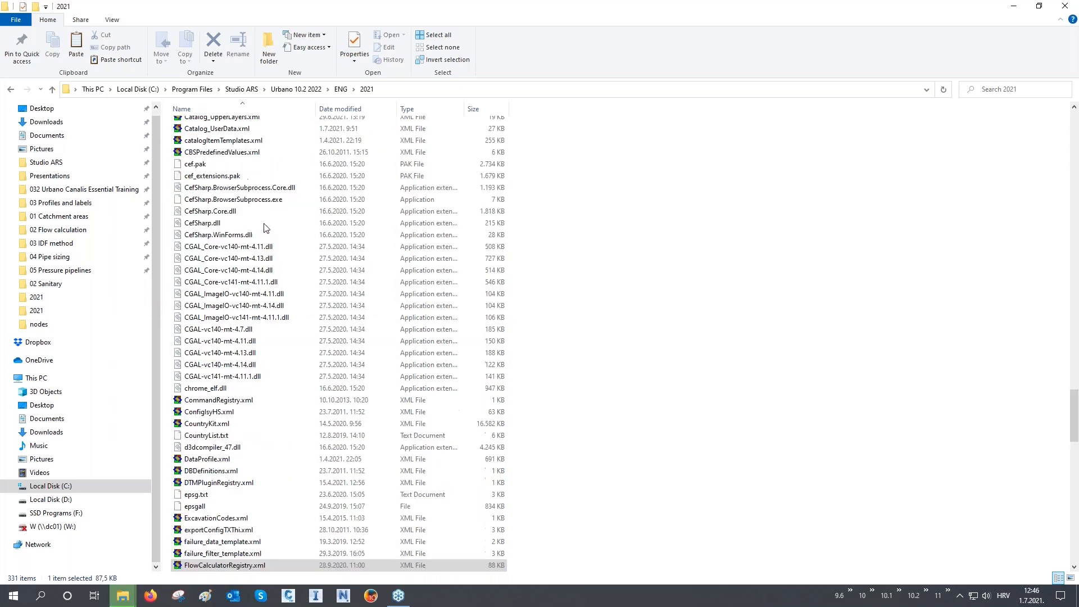
scroll(276, 444, "down", 2)
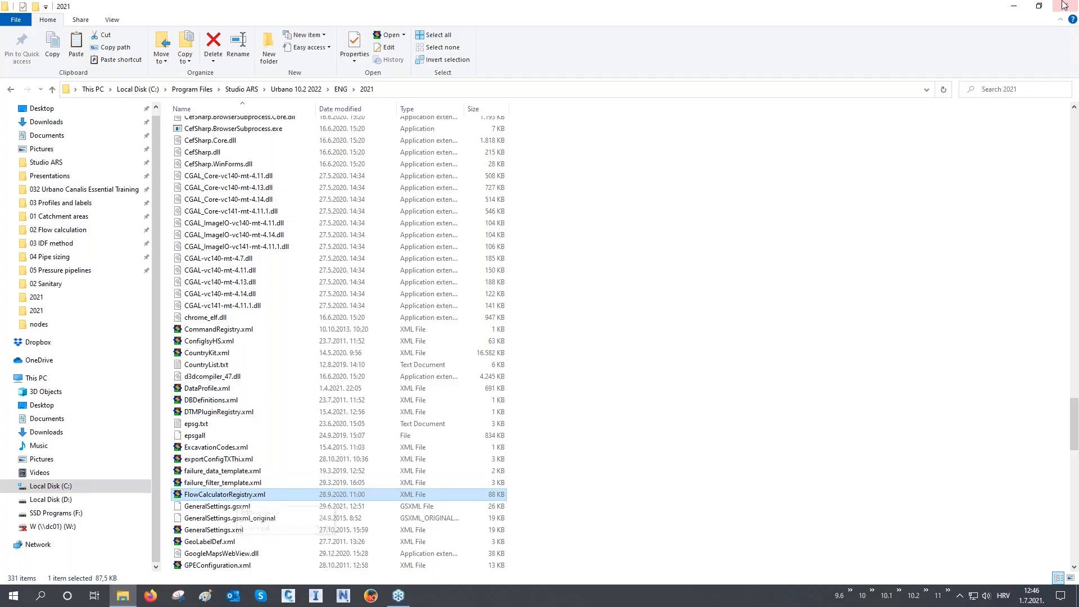
left_click(1013, 6)
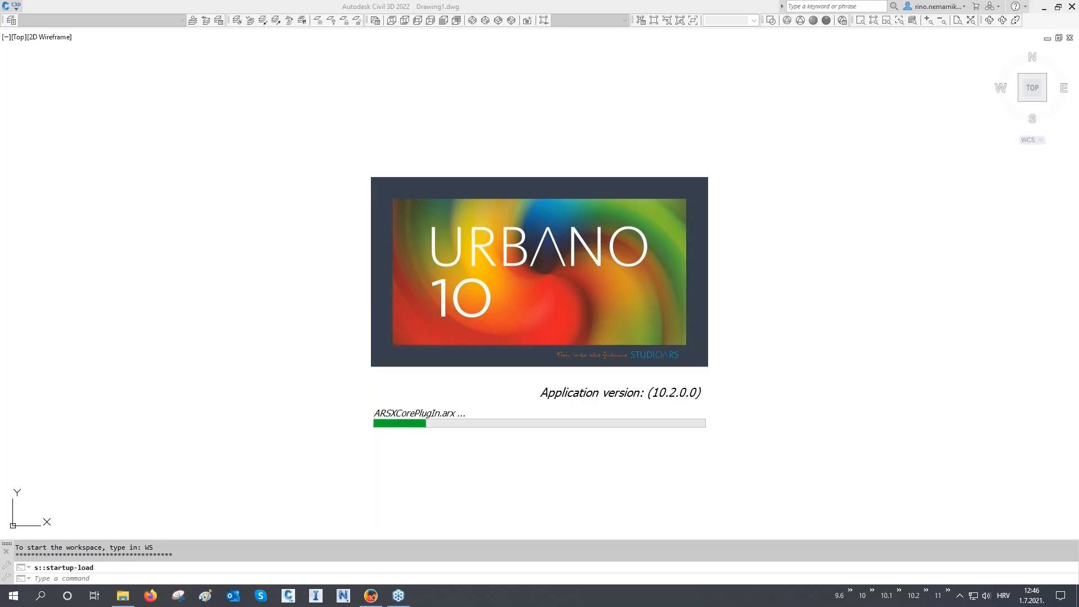
- Open 01 Flow calculation_final.dwg from the 02 Flow calculation folder in the restarted Civil 3D
left_click(129, 604)
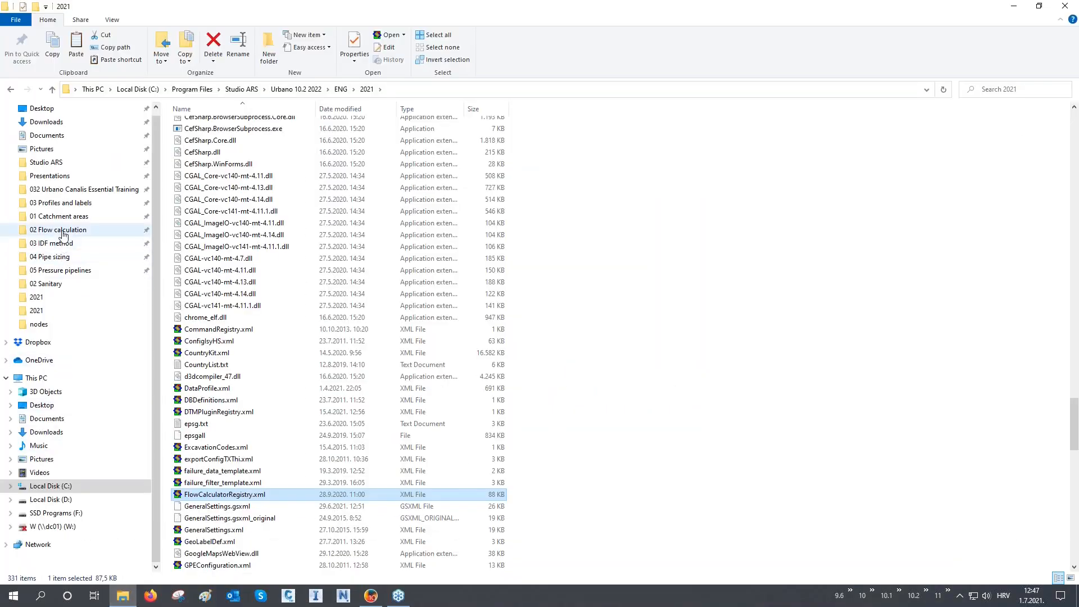
left_click(112, 229)
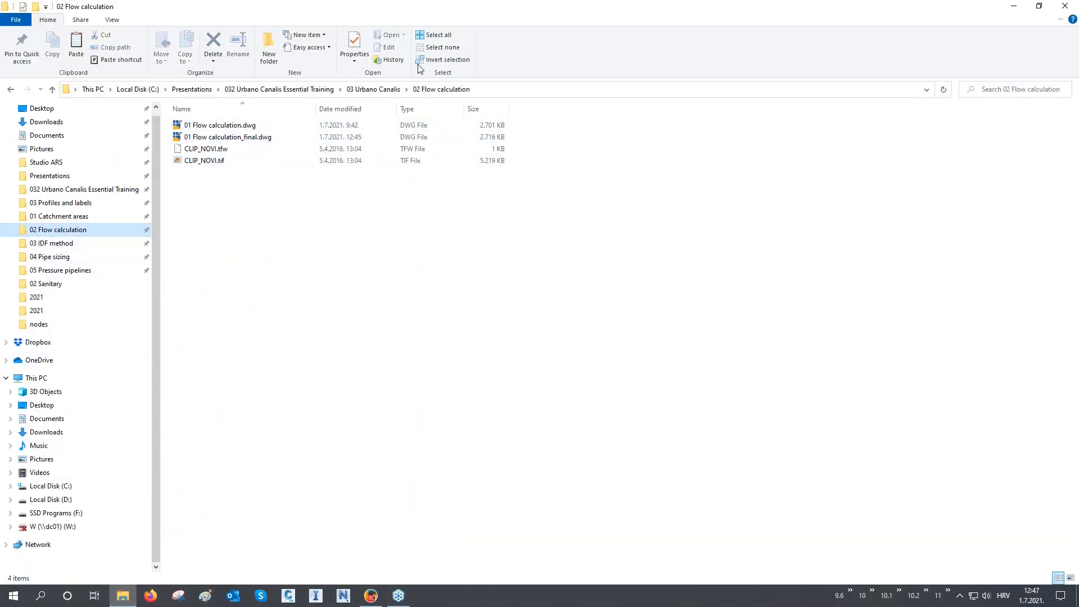
left_click_drag(448, 12, 571, 145)
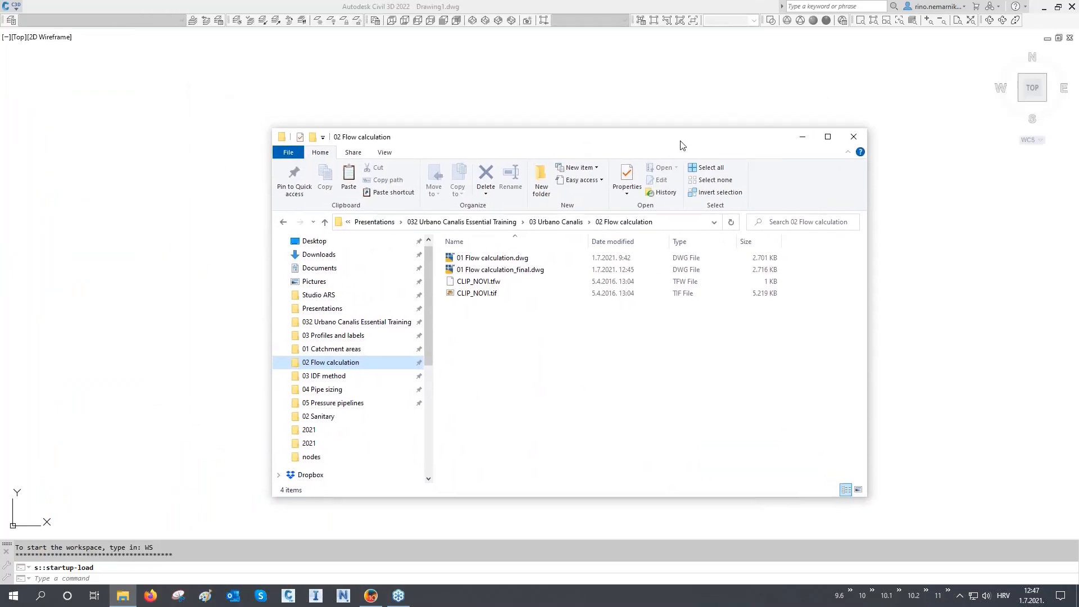
left_click(804, 137)
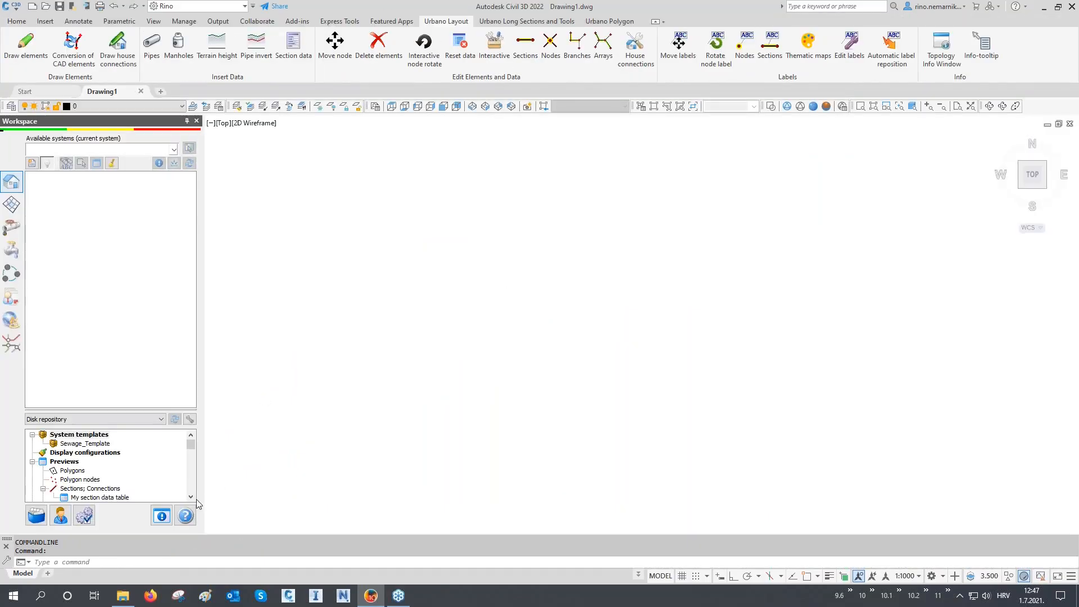
left_click(128, 603)
left_click(514, 271)
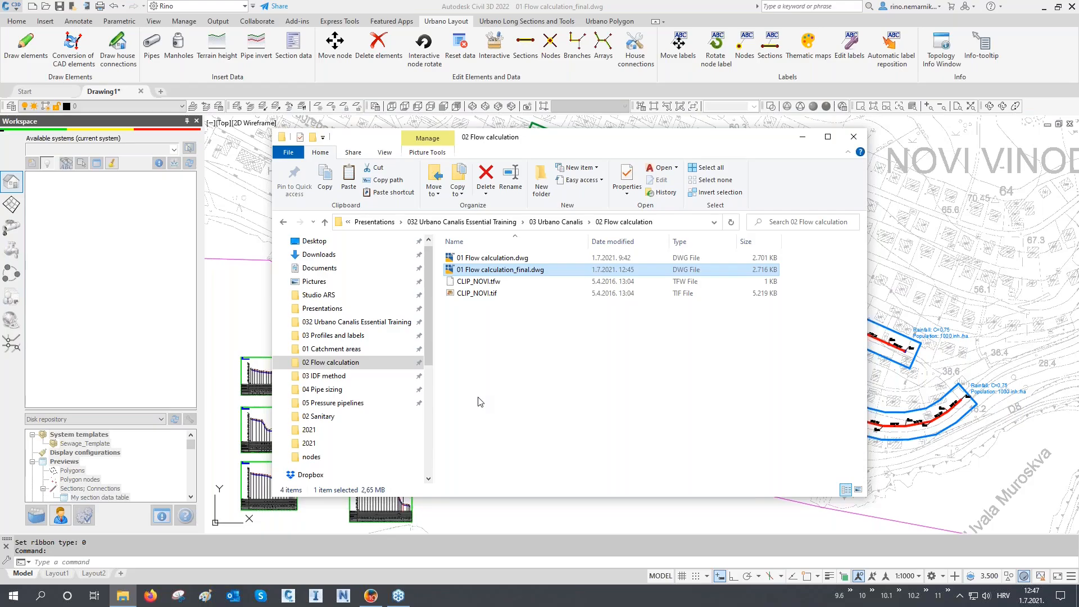
left_click(802, 139)
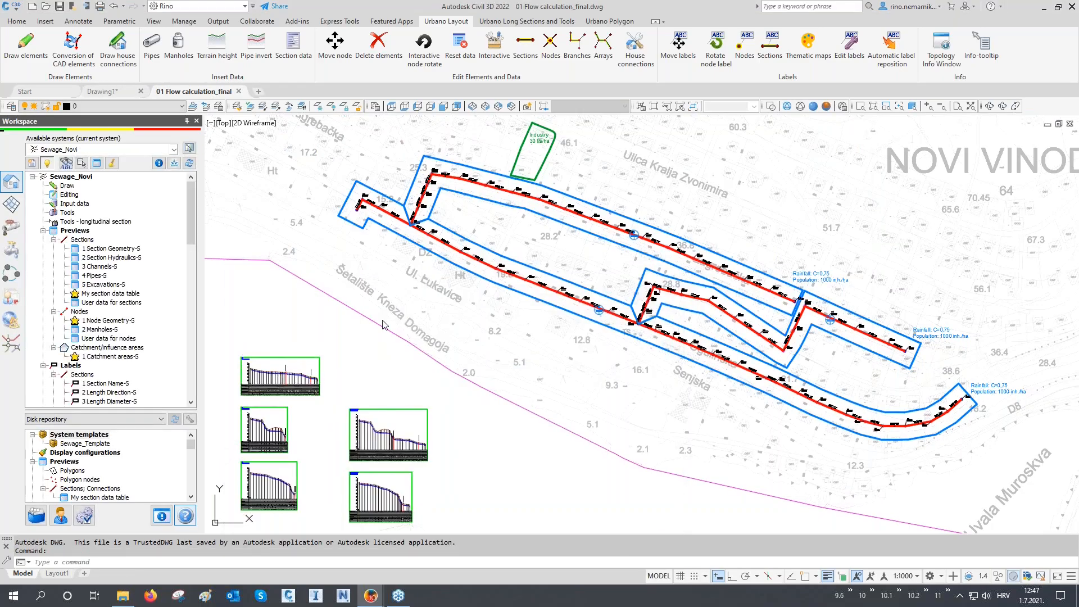
- Open Flow calculation for Sewage_Novi and add a Simple calculation under Rain flow
left_click(15, 232)
left_click(73, 351)
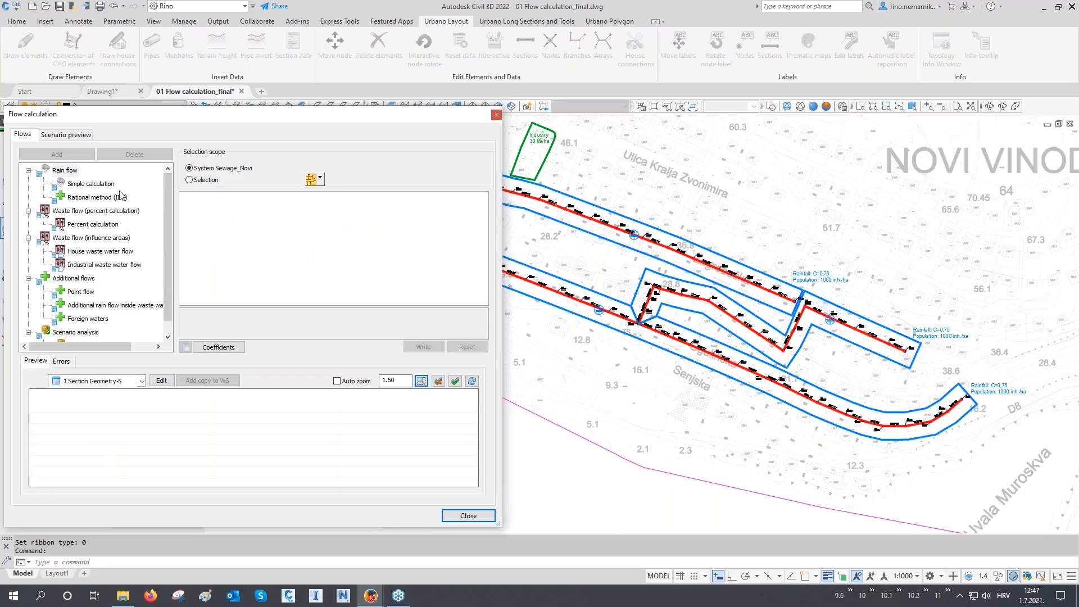
scroll(122, 331, "down", 1)
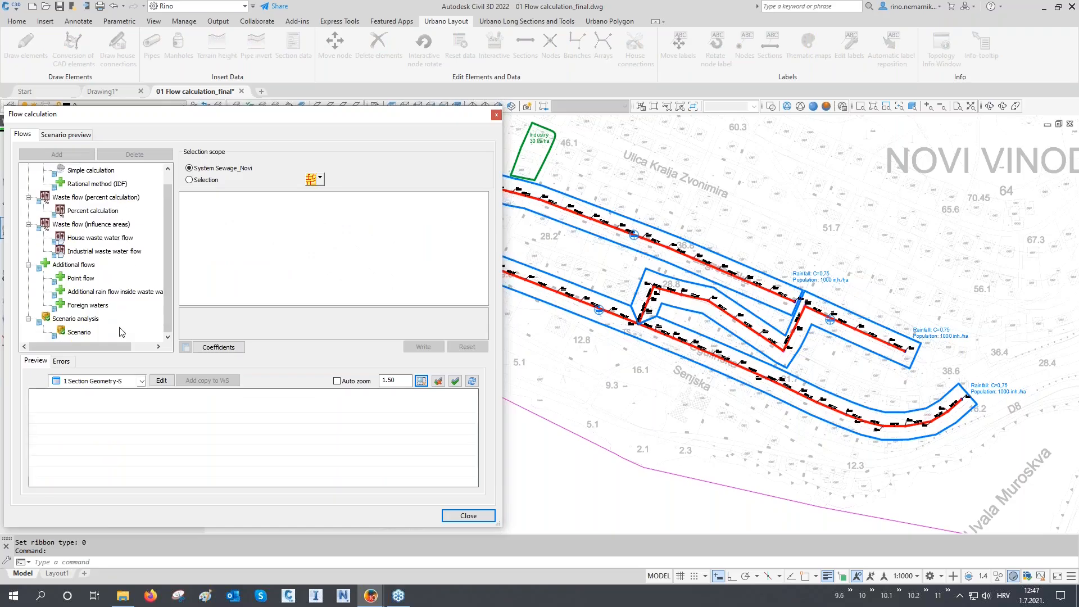
scroll(122, 332, "up", 1)
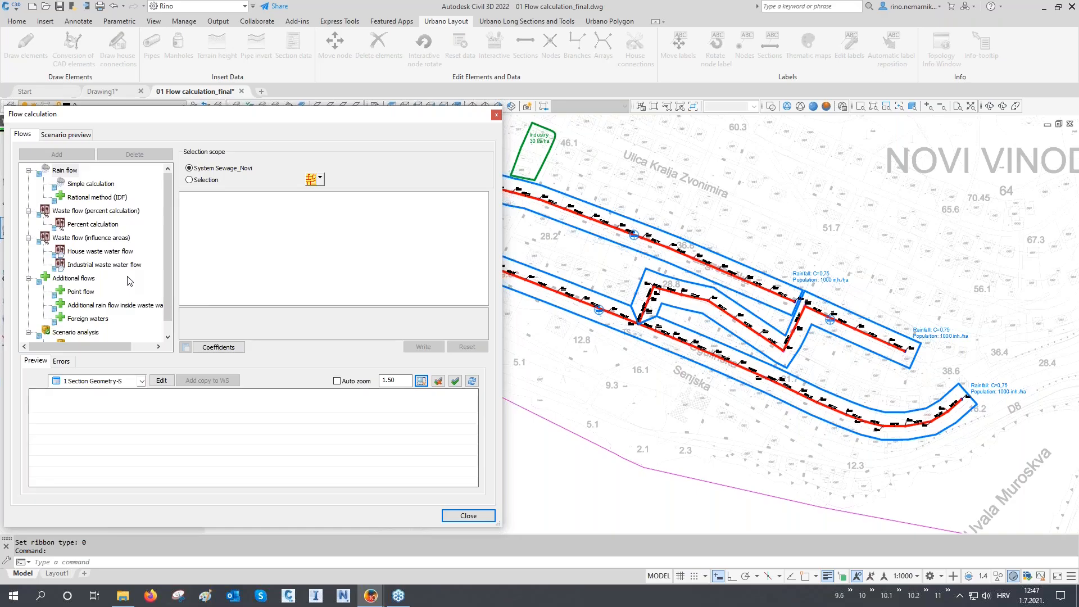
left_click(85, 186)
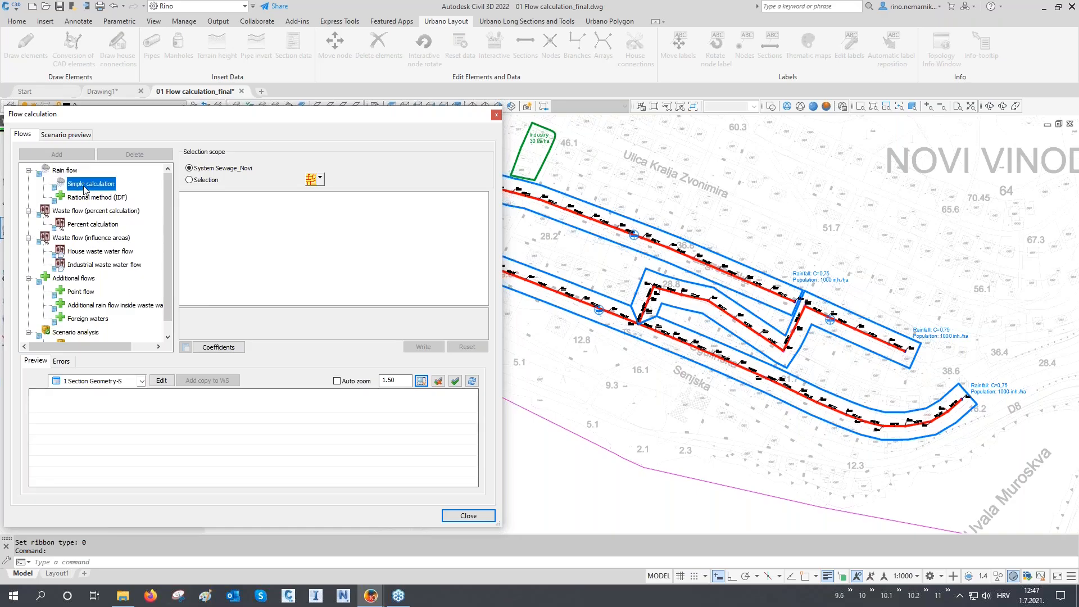
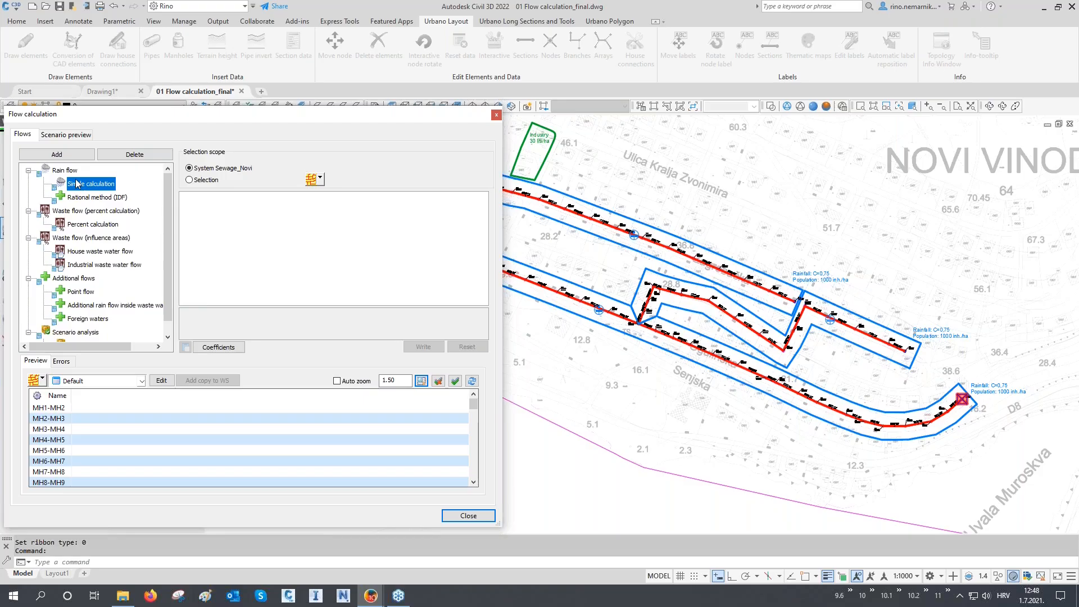
left_click(77, 156)
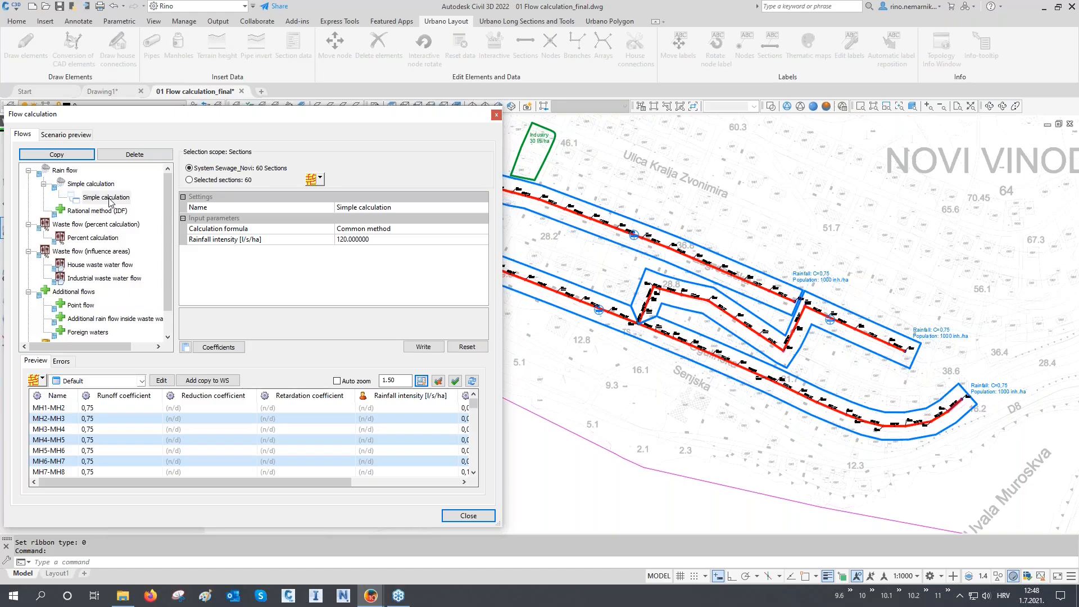
- Examine the Simple calculation's section preview columns, rainfall intensity parameter and available calculation formulas
left_click_drag(294, 482, 309, 482)
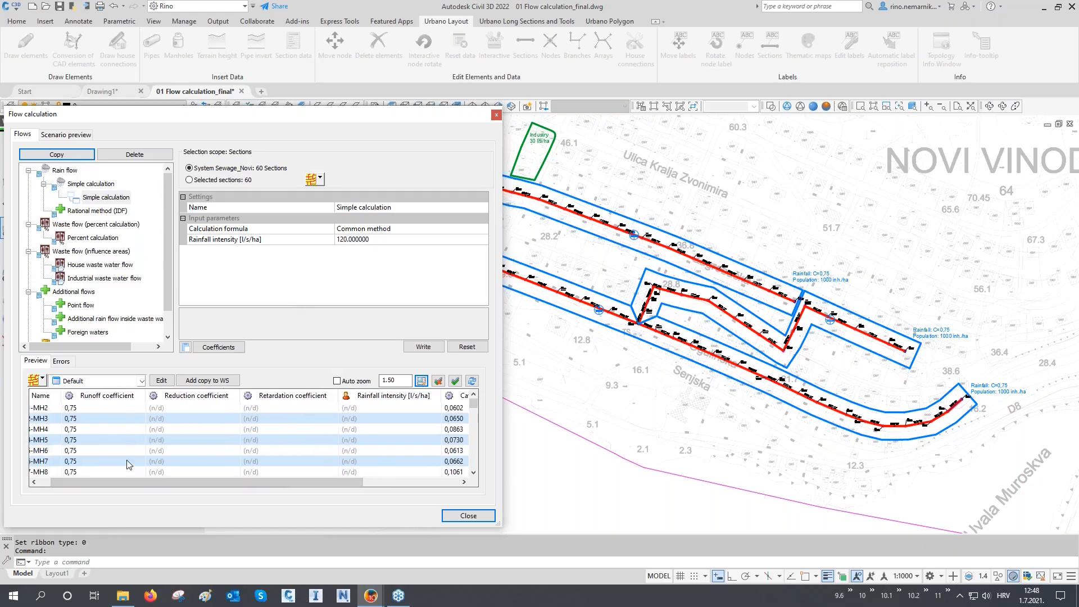
left_click_drag(188, 482, 284, 482)
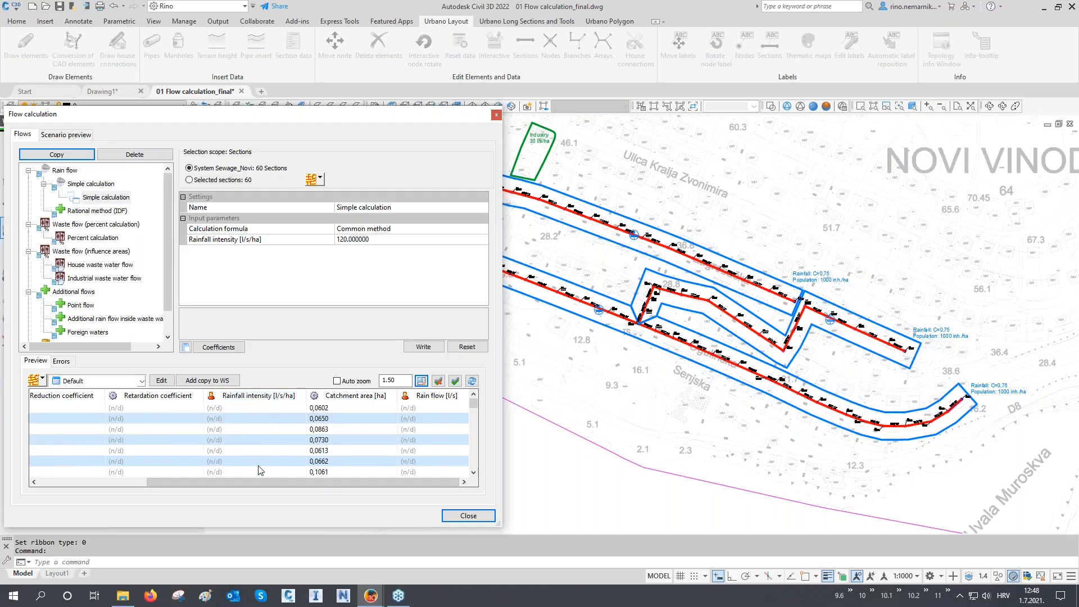
left_click(316, 239)
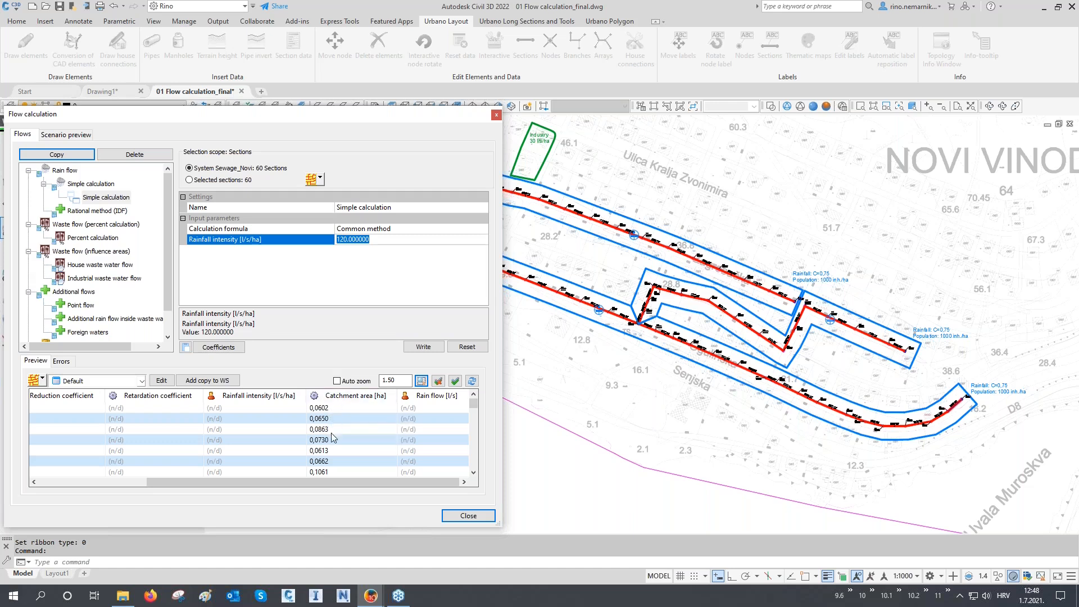
left_click_drag(321, 484, 219, 502)
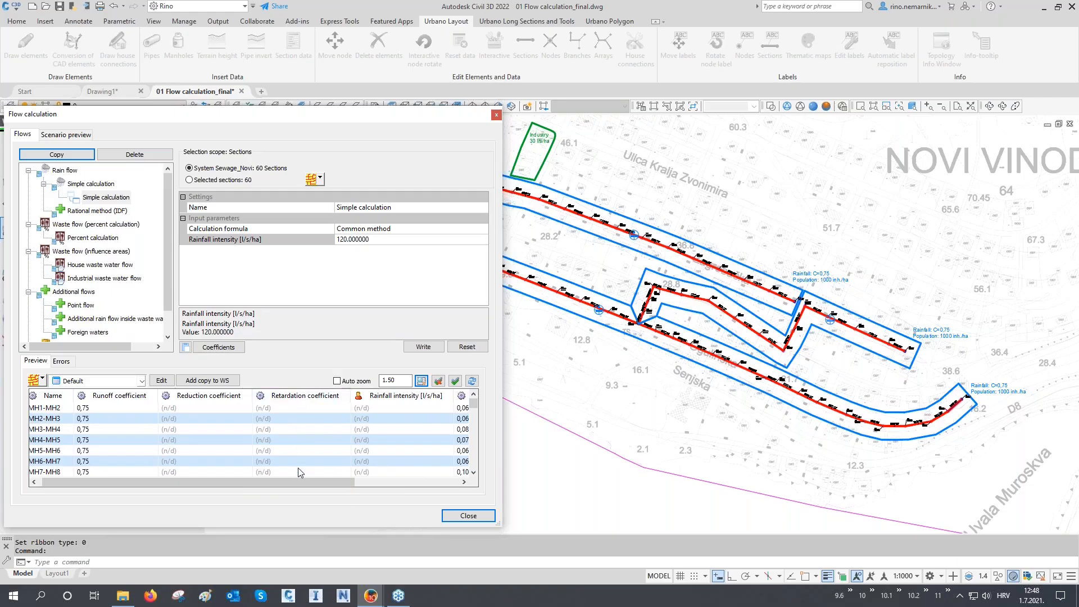
left_click(379, 231)
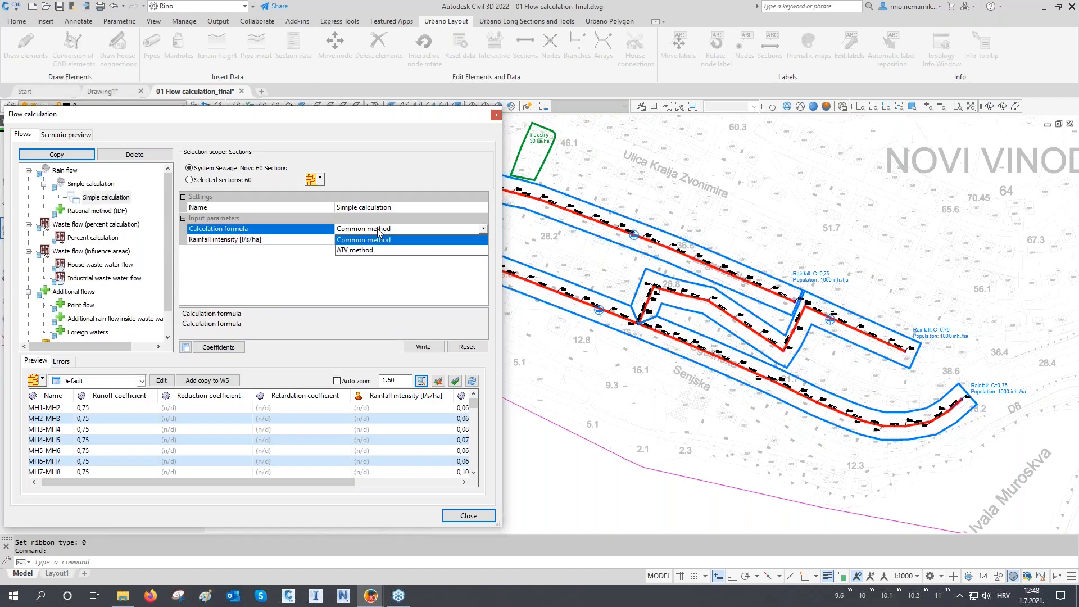
left_click(371, 277)
- Open 02_Urbano9_Manual-Canalis.pdf from the 03 Urbano Canalis folder and search for "retardation" to read the Factor "N" section
left_click(124, 596)
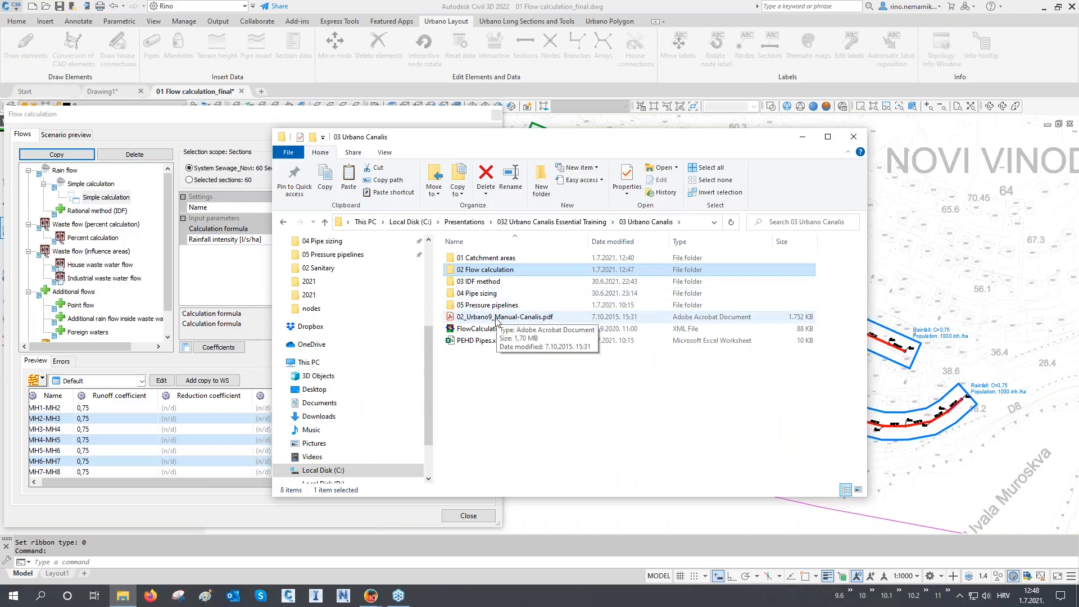
left_click(495, 317)
double_click(494, 316)
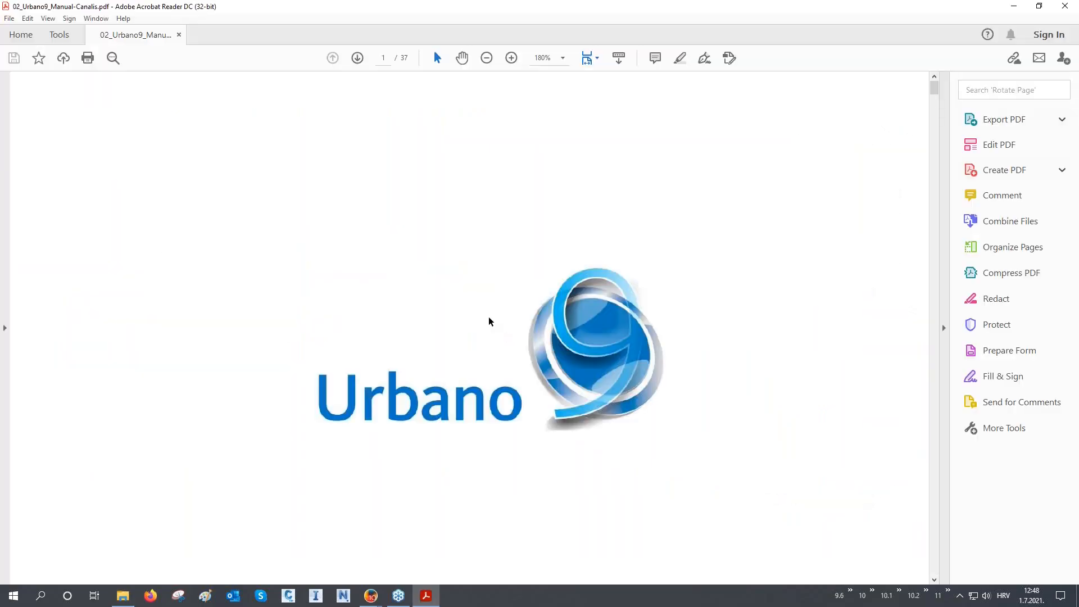
key("ctrl+f")
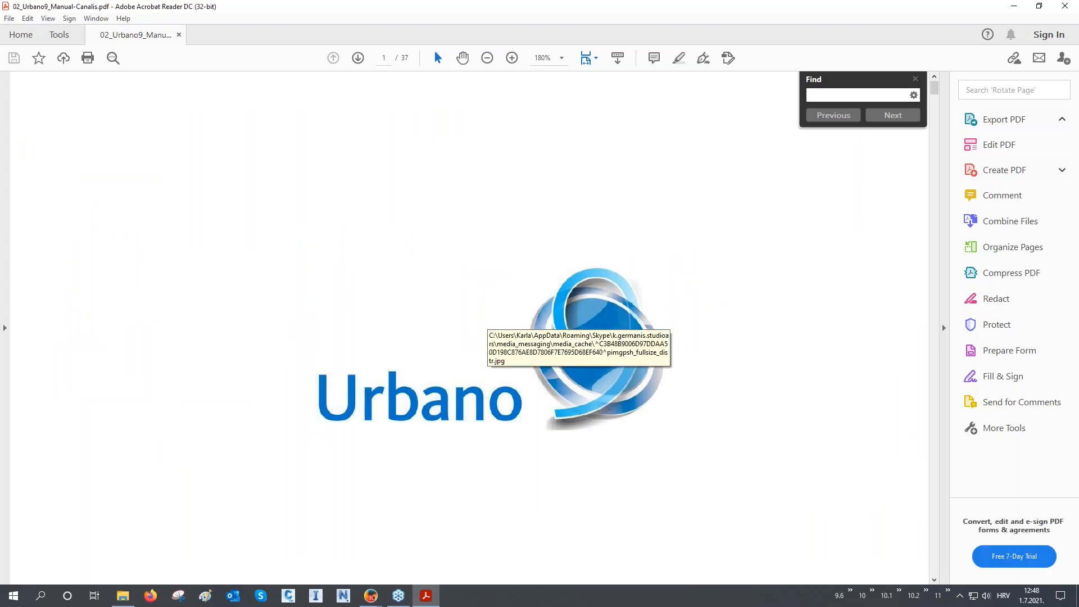
type("retarda")
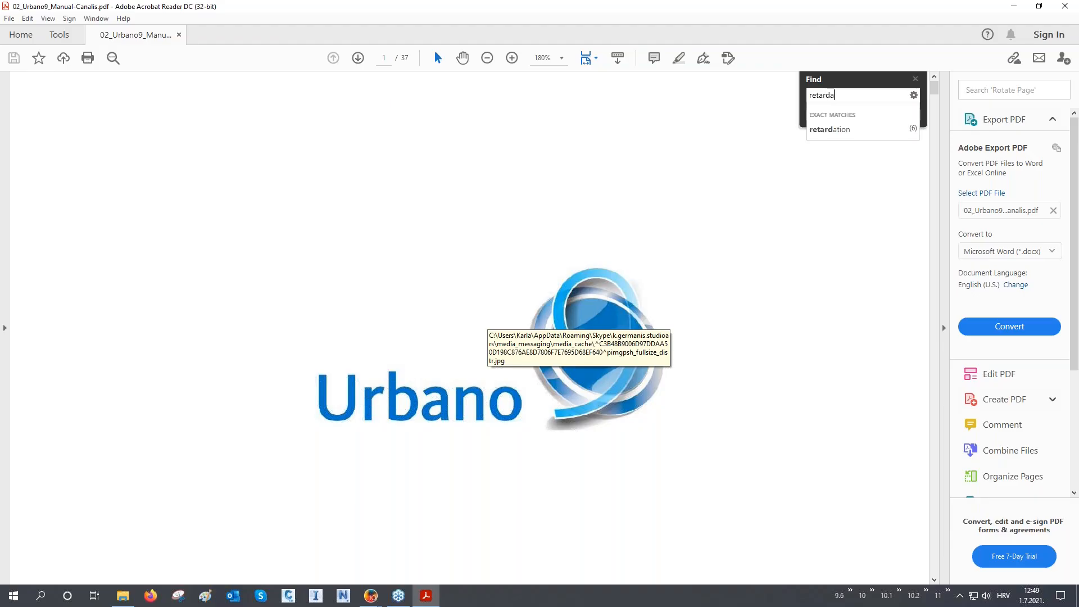
left_click(831, 130)
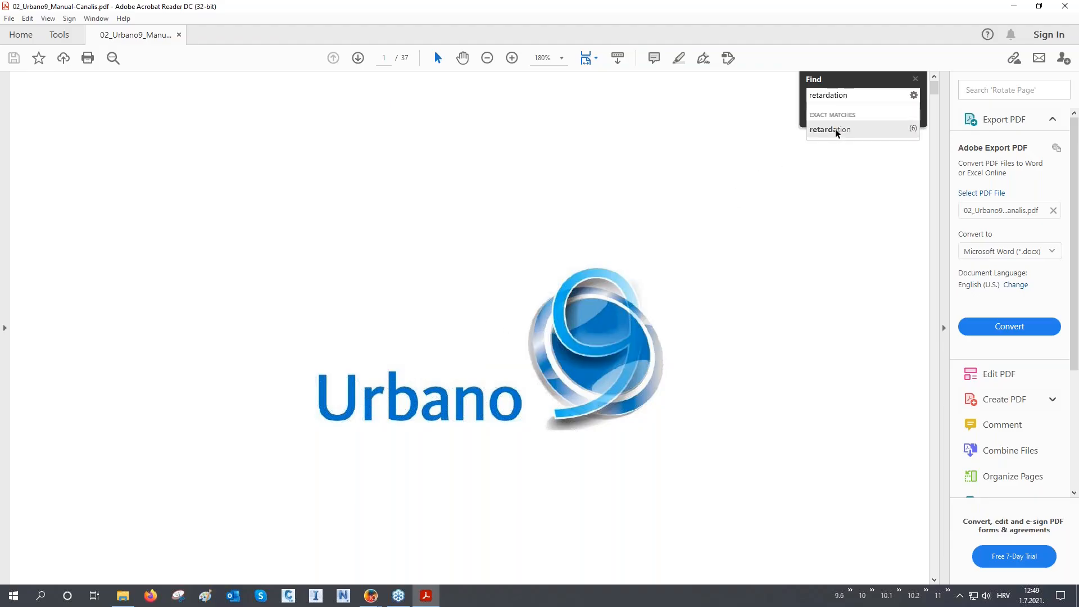
scroll(490, 307, "down", 2)
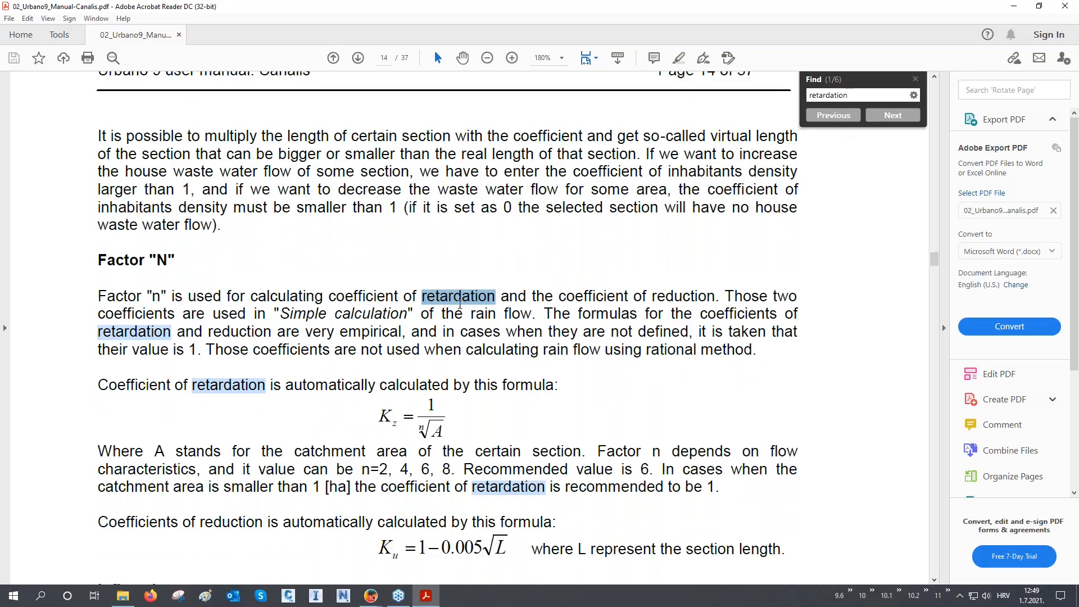
scroll(490, 306, "down", 1)
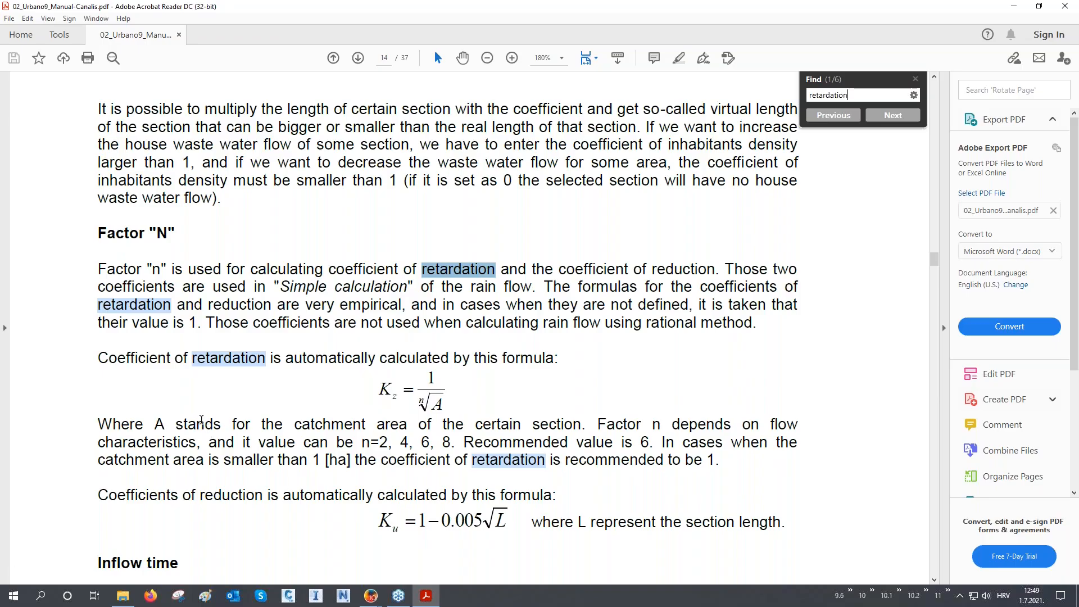
left_click_drag(98, 233, 179, 235)
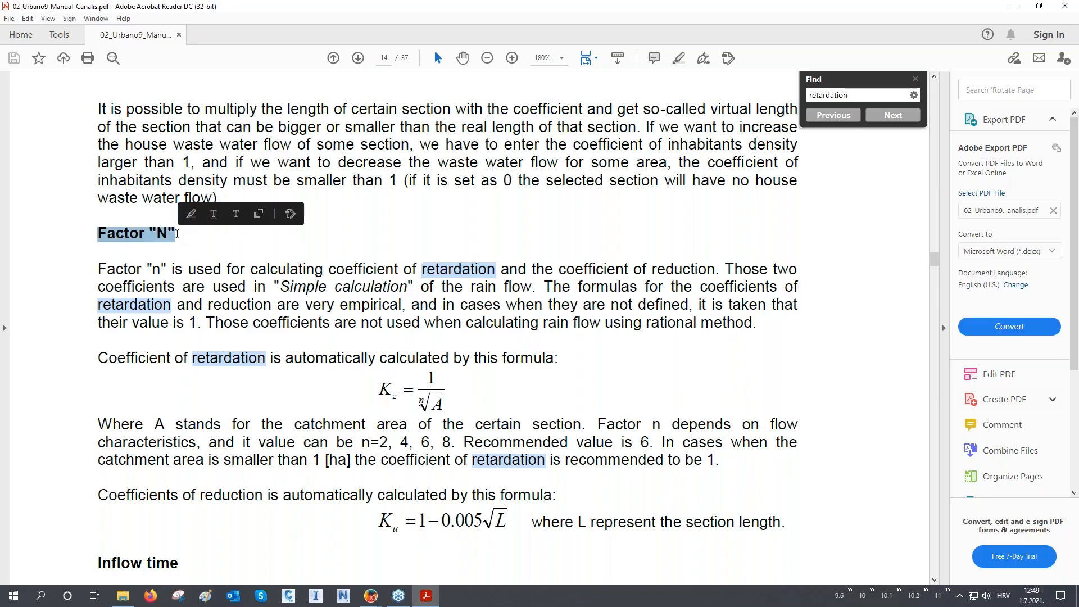
- Search the manual for "atv" and read the ATV frequency n and ATV raining time T descriptions
double_click(858, 95)
type("atv")
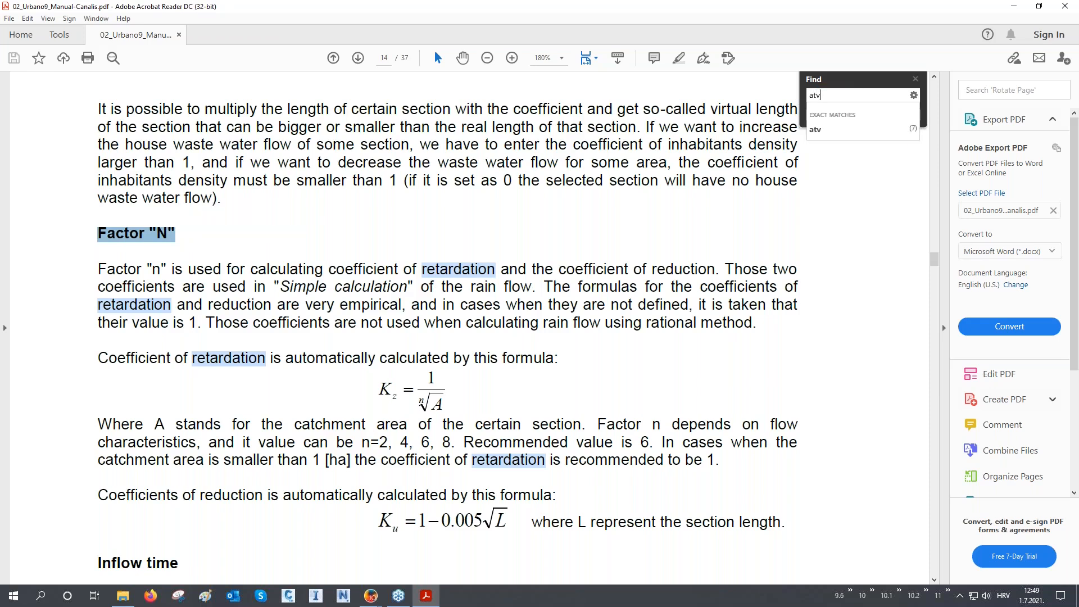
key("Return")
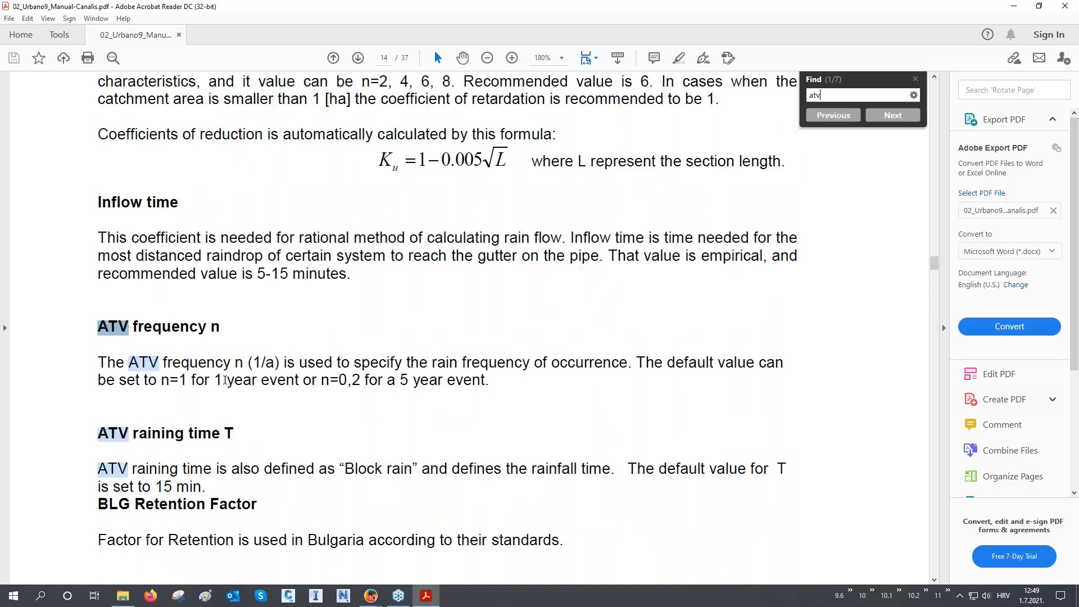
scroll(225, 380, "down", 2)
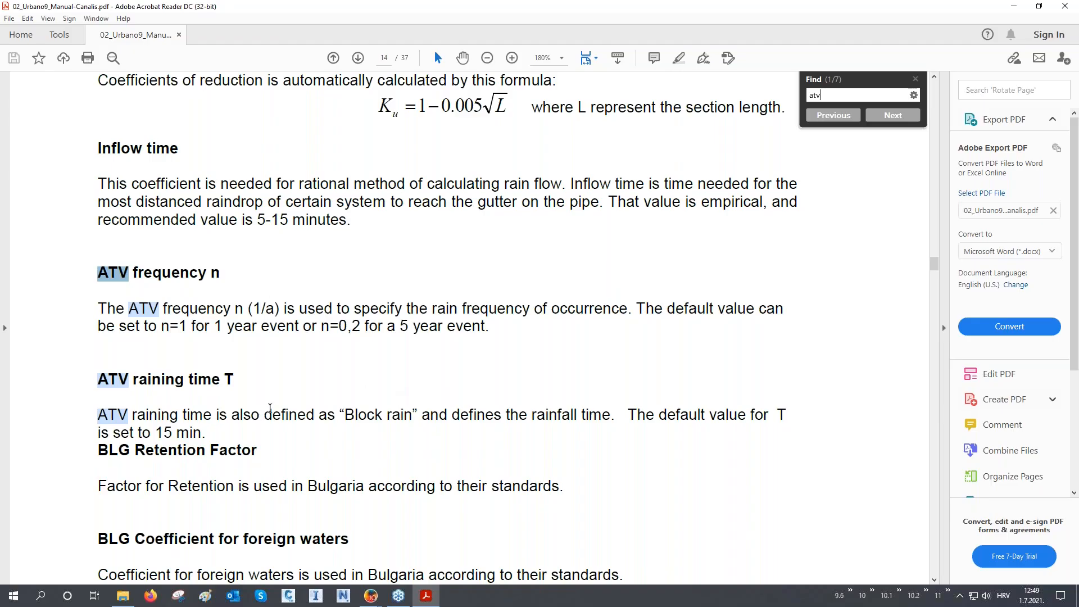
left_click(1016, 12)
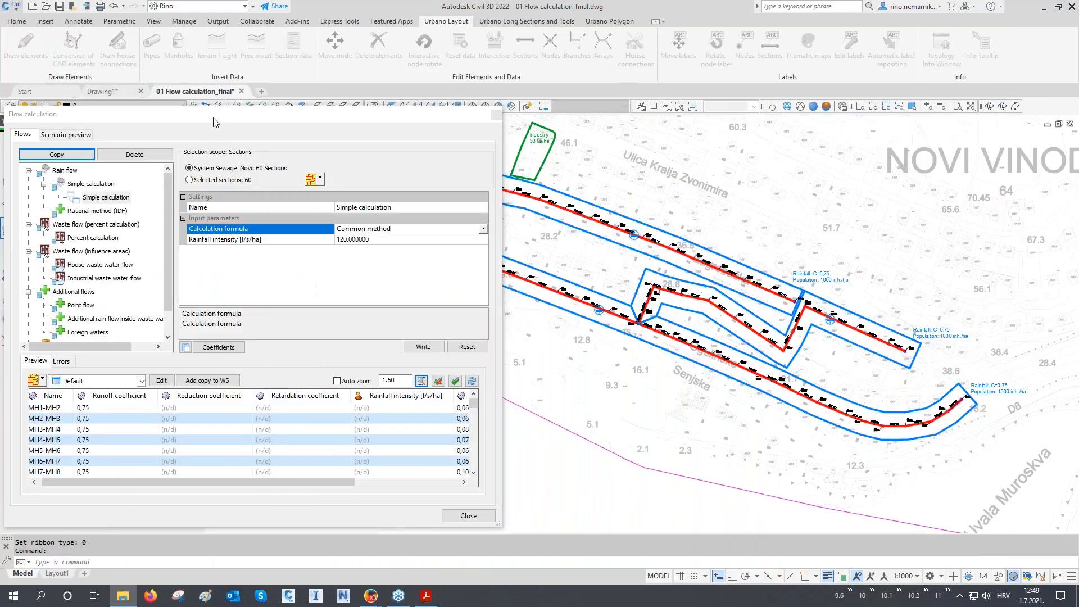
- Write the Common method Simple calculation to all Sewage_Novi sections, sort by descending rain flow to inspect the results, and reset them
left_click(213, 119)
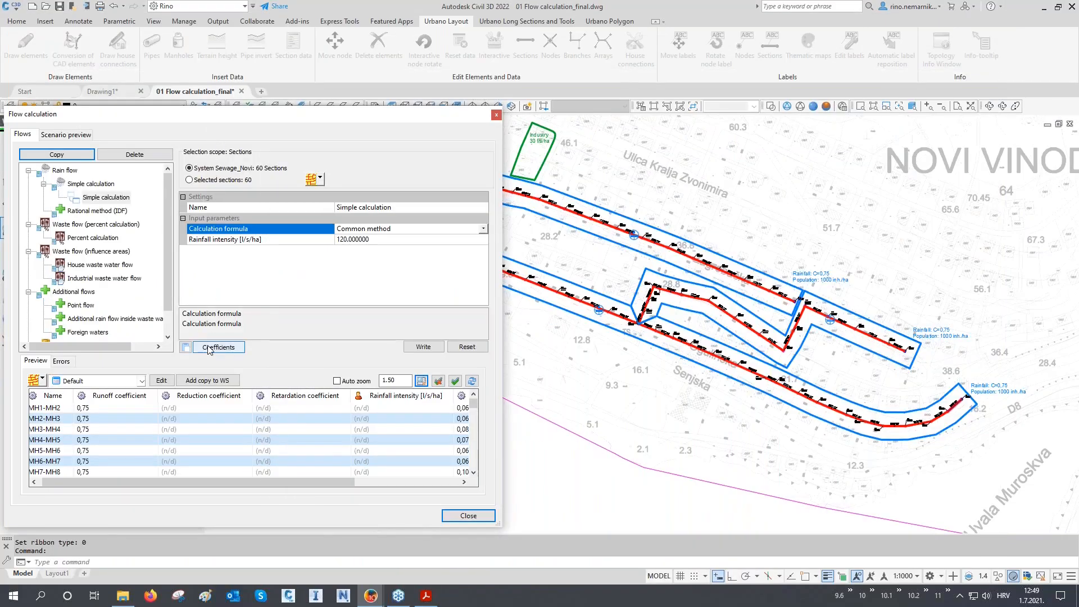
left_click(425, 347)
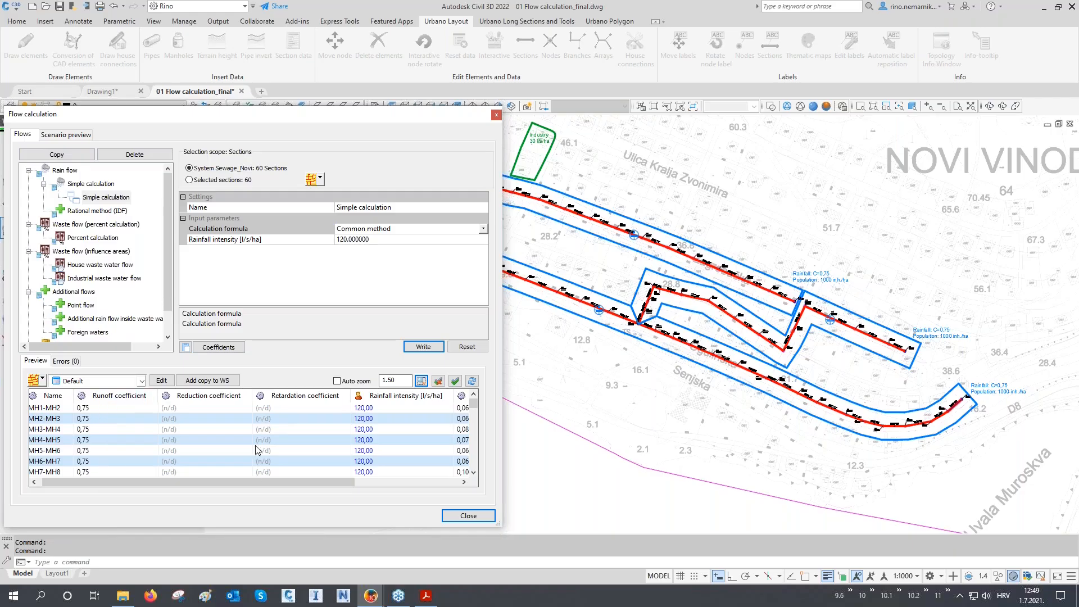
left_click_drag(342, 481, 409, 480)
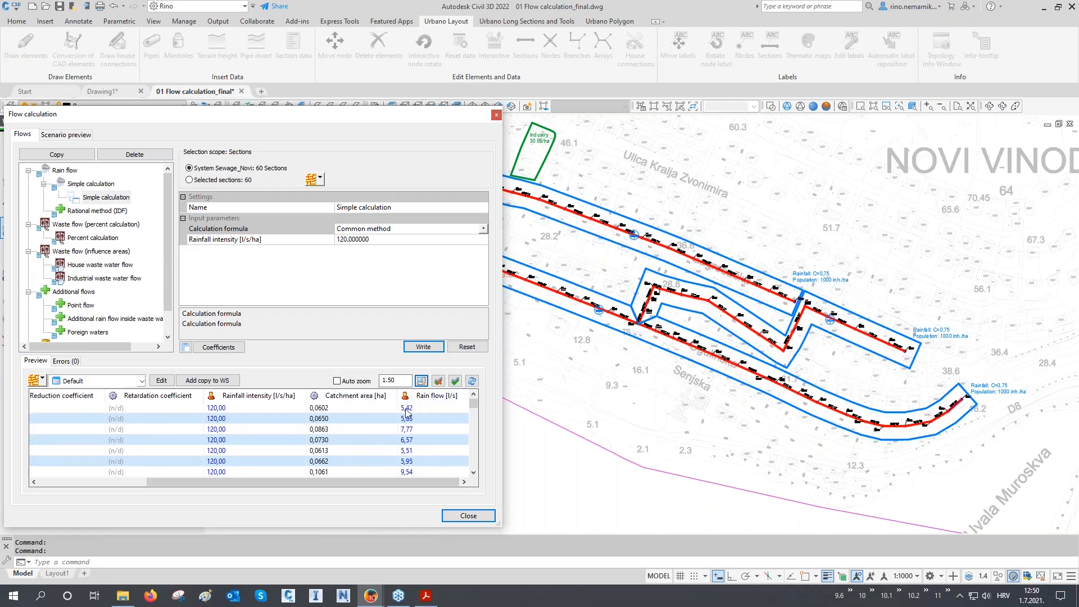
left_click(442, 396)
left_click(442, 396)
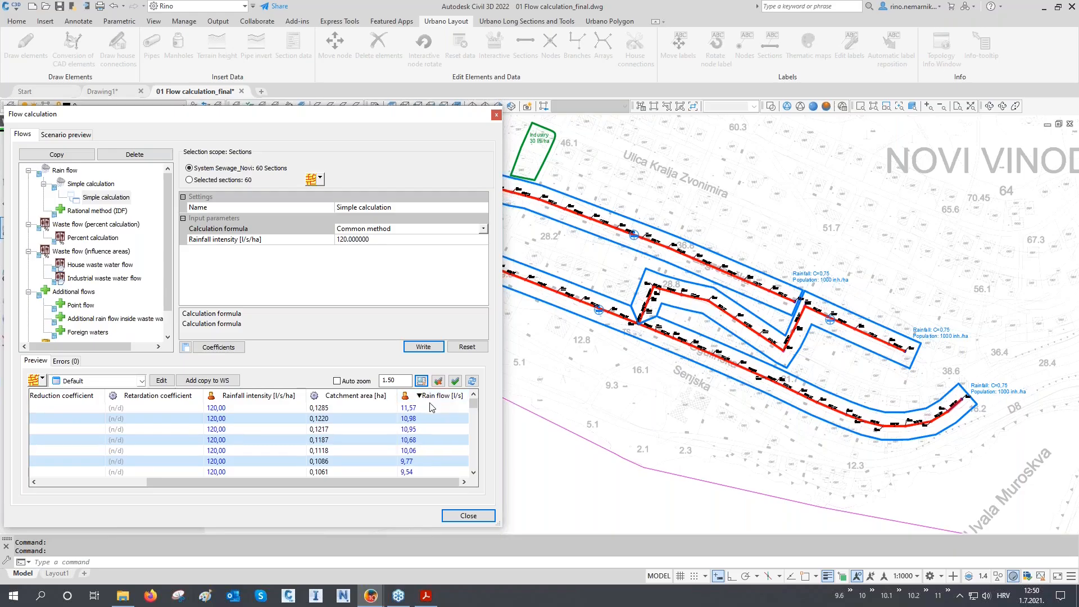
left_click(467, 348)
- Save Factor 'n' with the manual's recommended value of 6.0 to all sections through the calculation's coefficients
left_click_drag(415, 482, 301, 482)
left_click(218, 348)
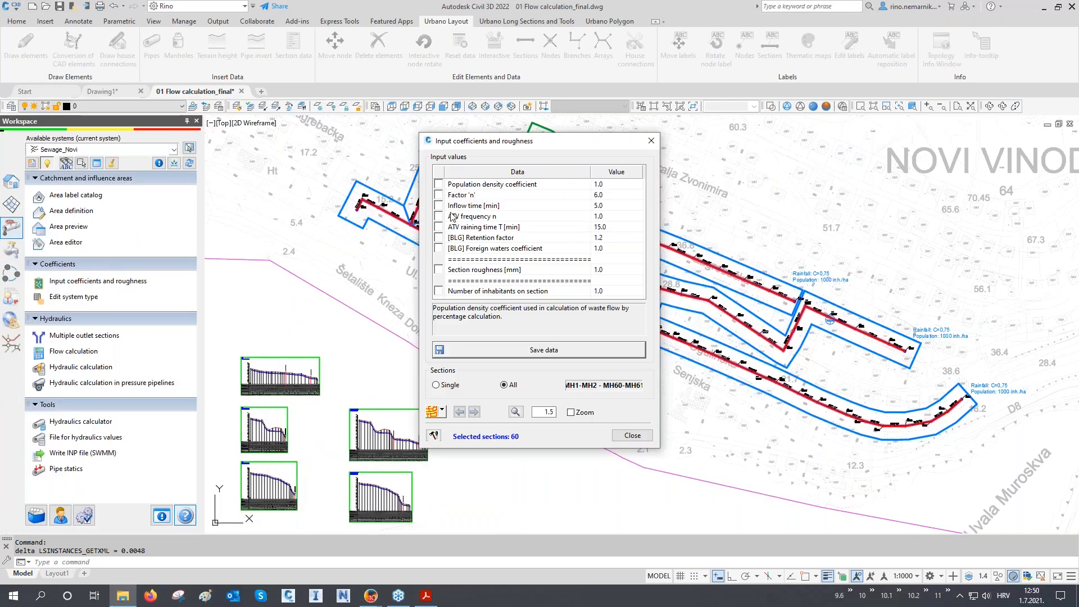
left_click(456, 196)
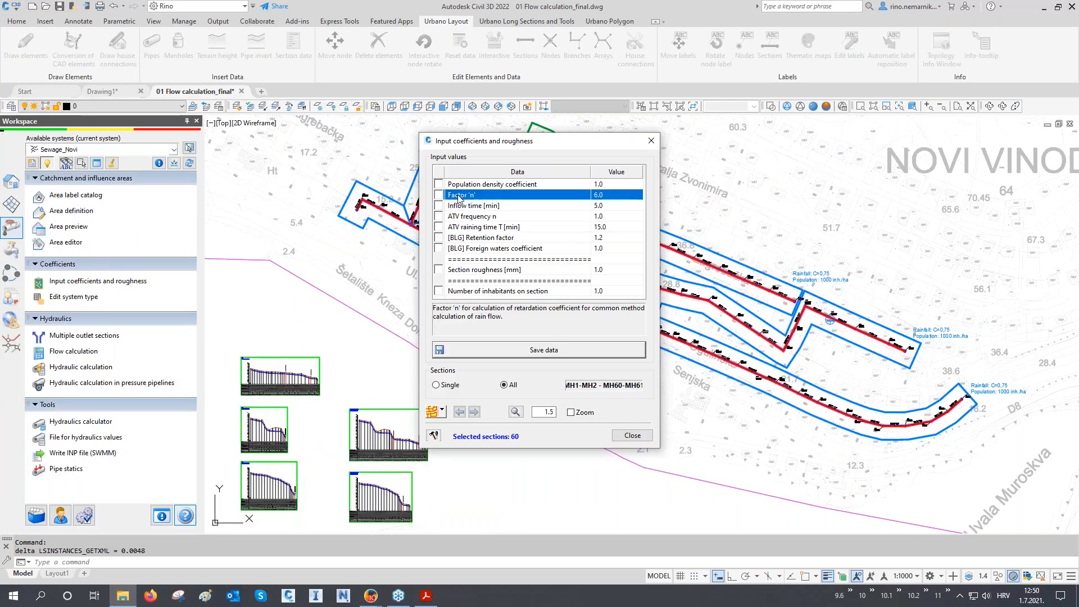
left_click(438, 195)
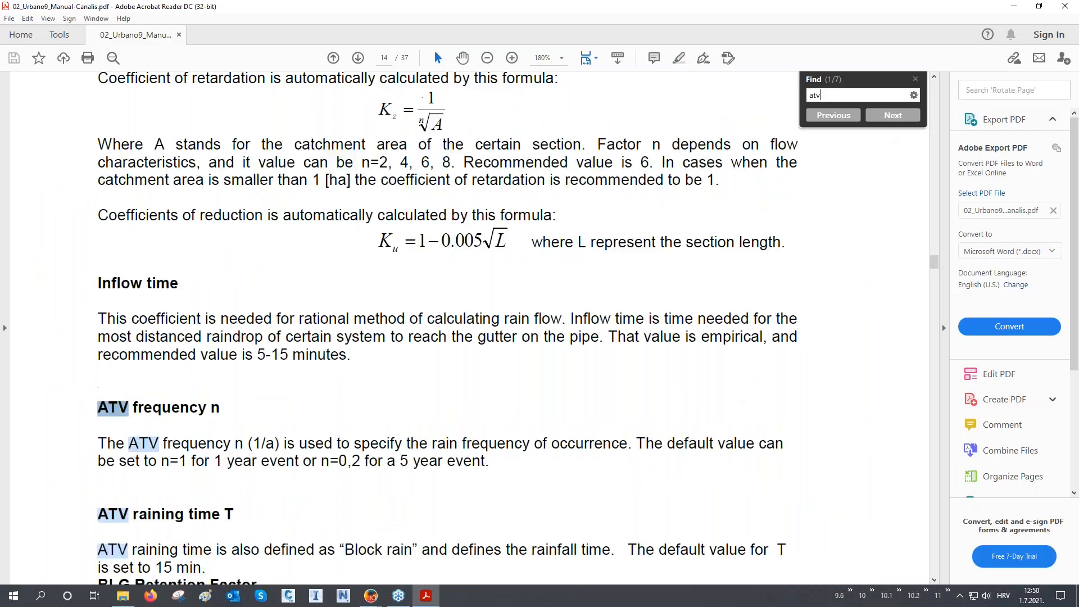
scroll(415, 436, "up", 5)
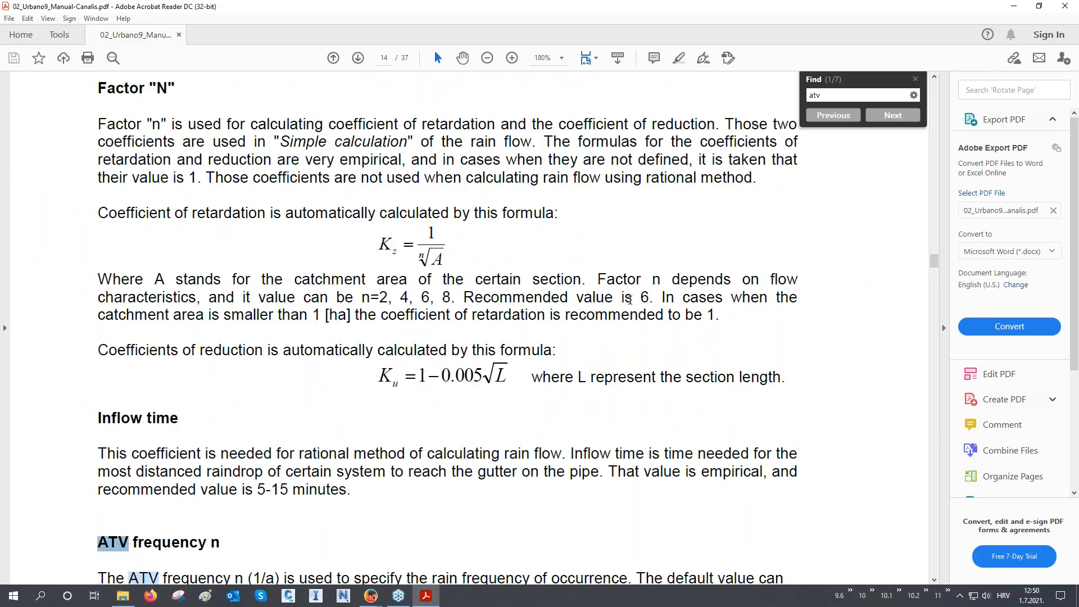
left_click(1015, 6)
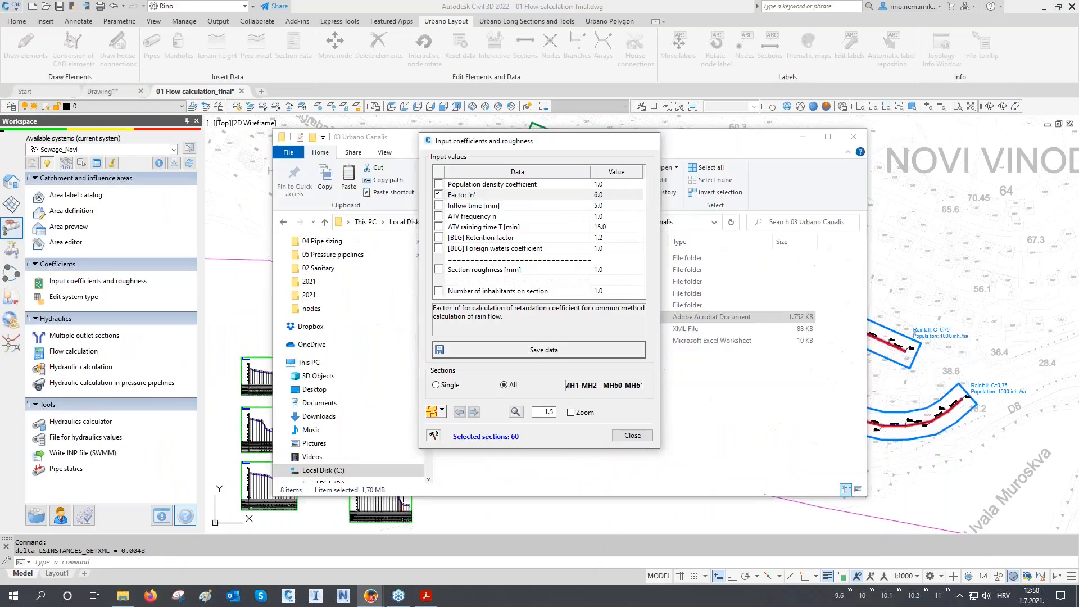
left_click(534, 351)
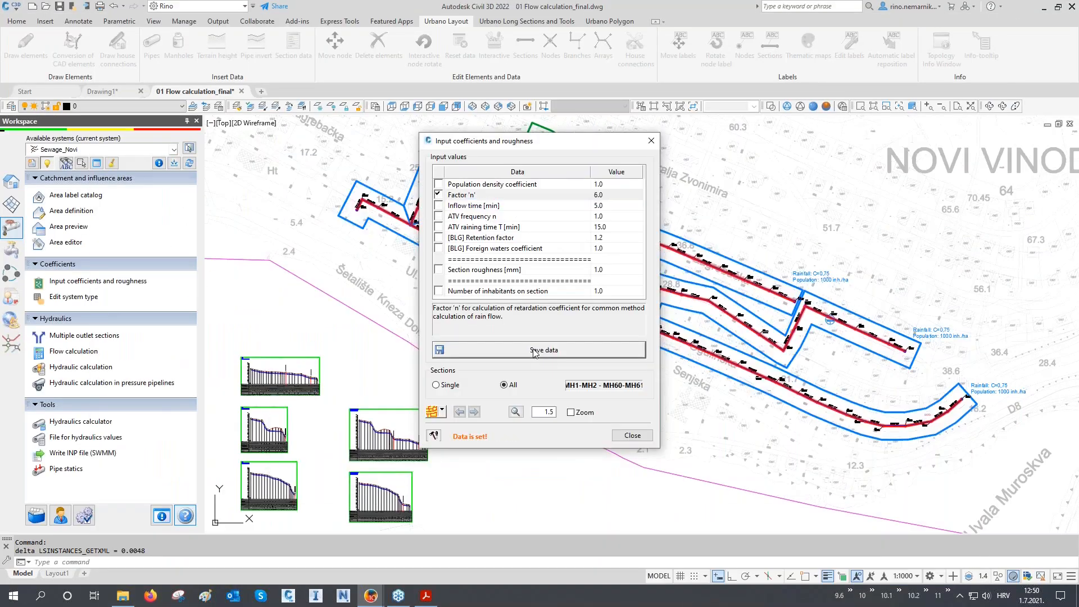
left_click(633, 436)
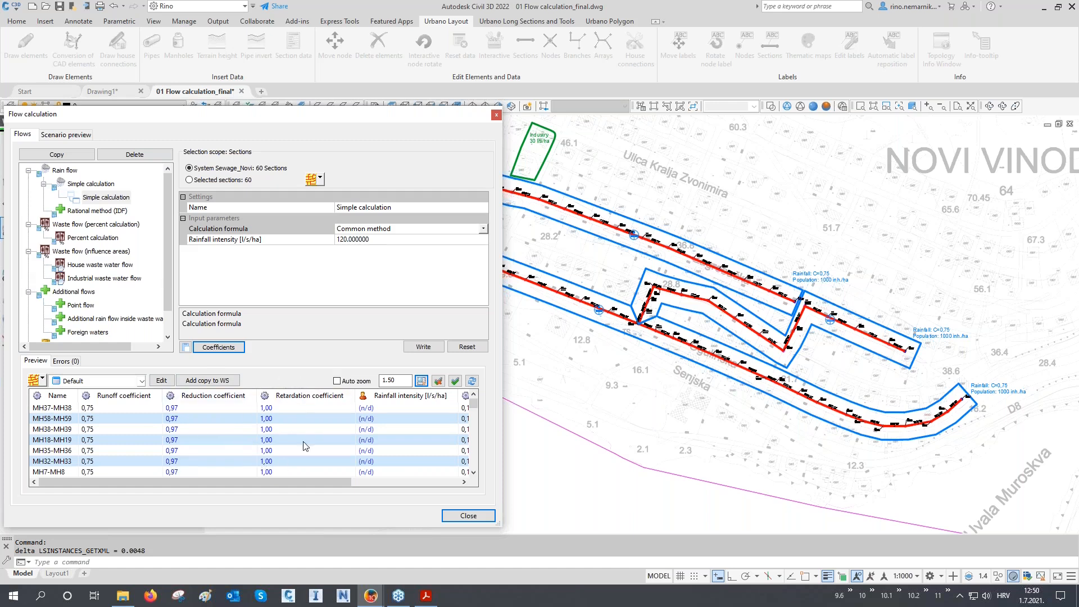
- Compare the reduction and retardation coefficients in the section preview with the Factor "N" formulas in the PDF manual
scroll(292, 426, "down", 4)
left_click(426, 595)
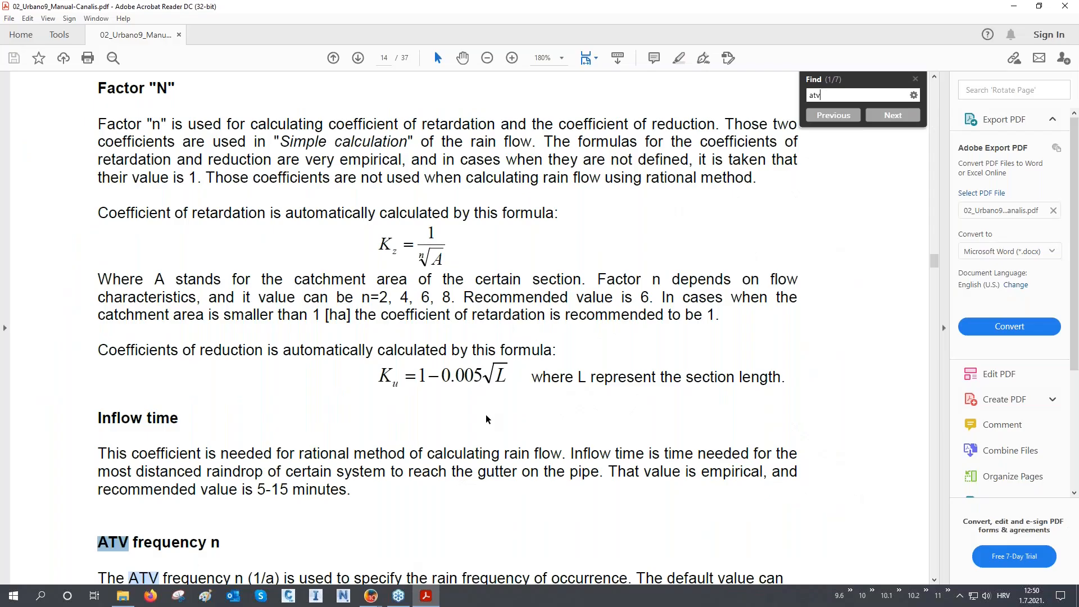
scroll(487, 420, "down", 1)
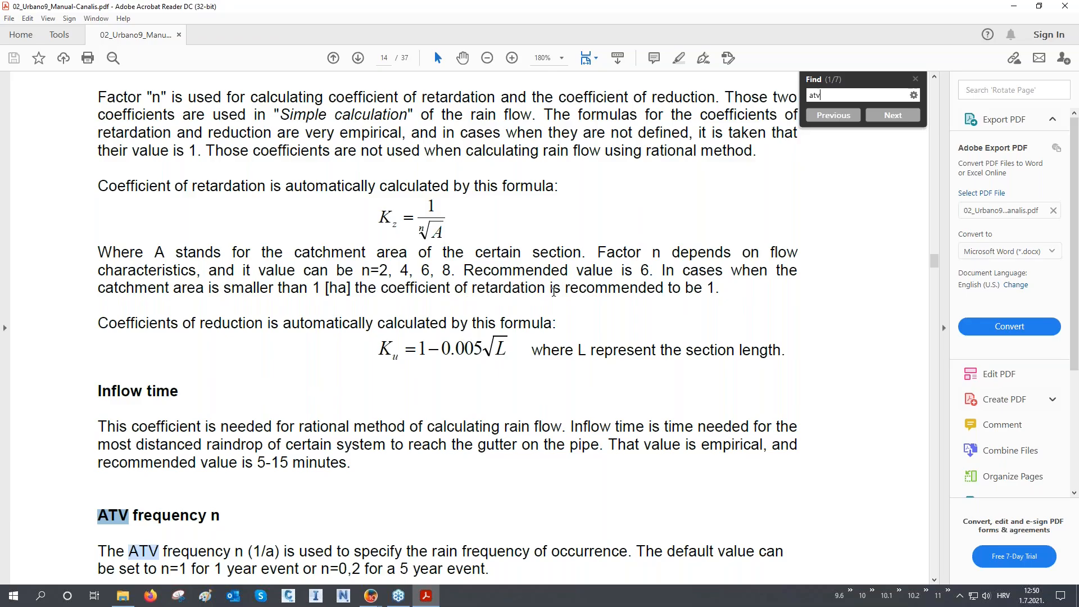
left_click(1014, 6)
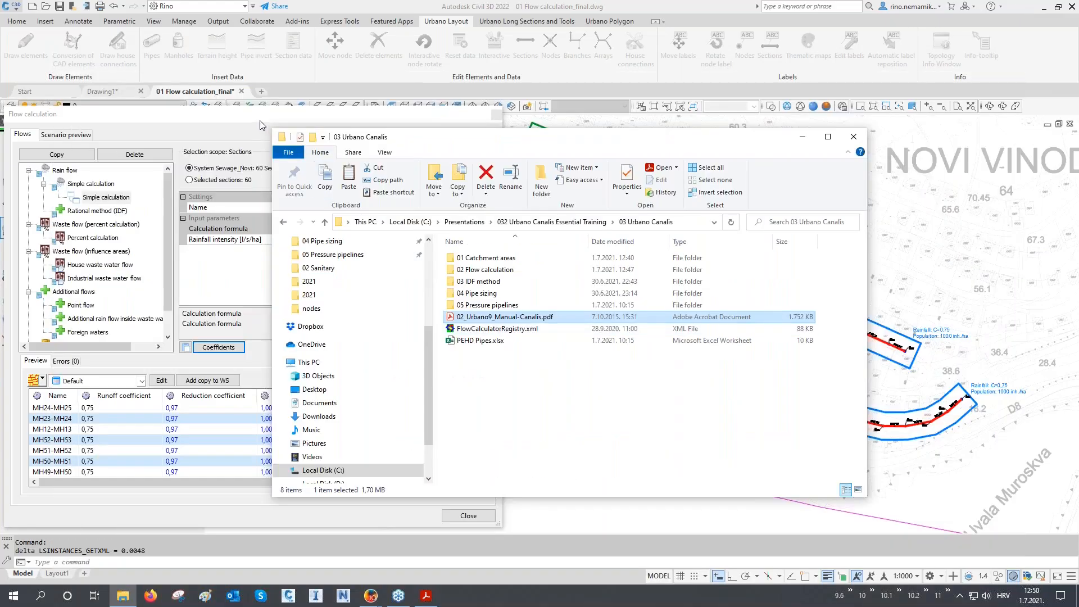
left_click(262, 125)
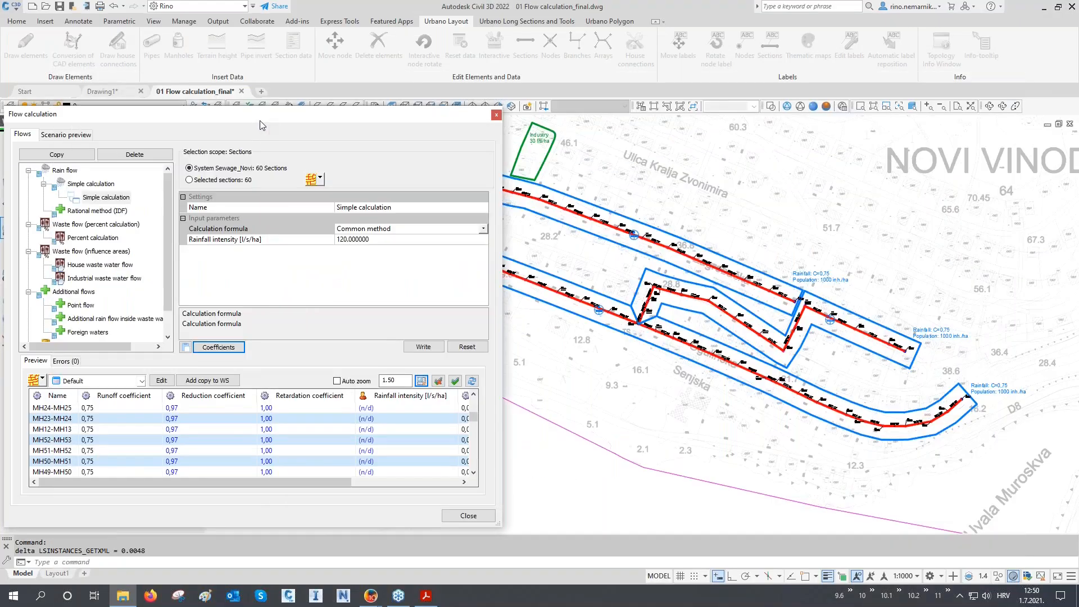
- Write the Common method Simple calculation with rainfall intensity 120 l/s/ha to all sections and review the resulting rain flows
left_click(423, 347)
left_click_drag(332, 482, 450, 481)
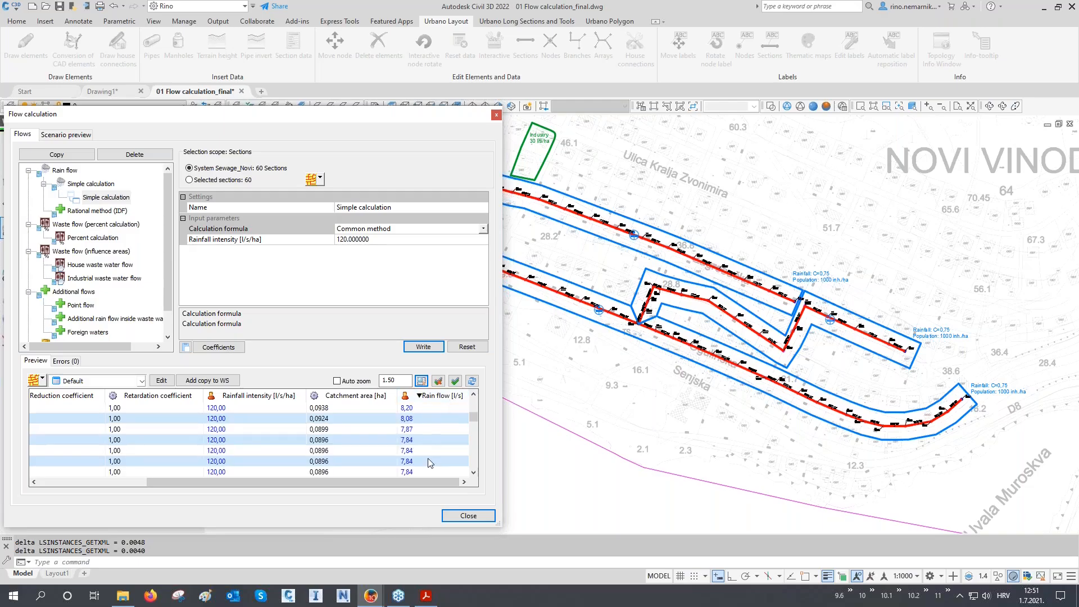
mouse_move(430, 462)
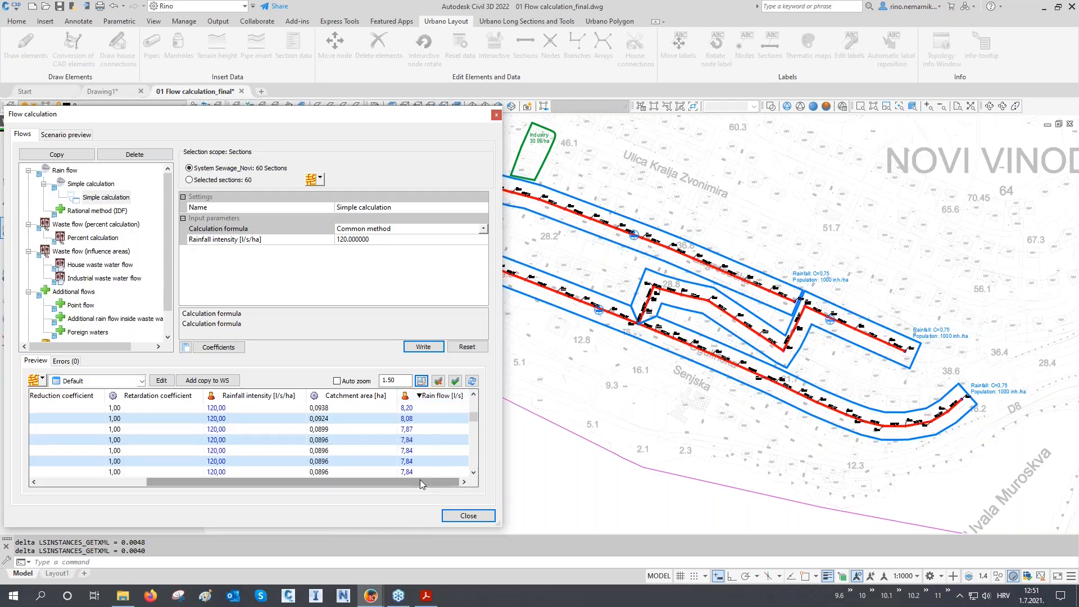
left_click_drag(413, 482, 301, 483)
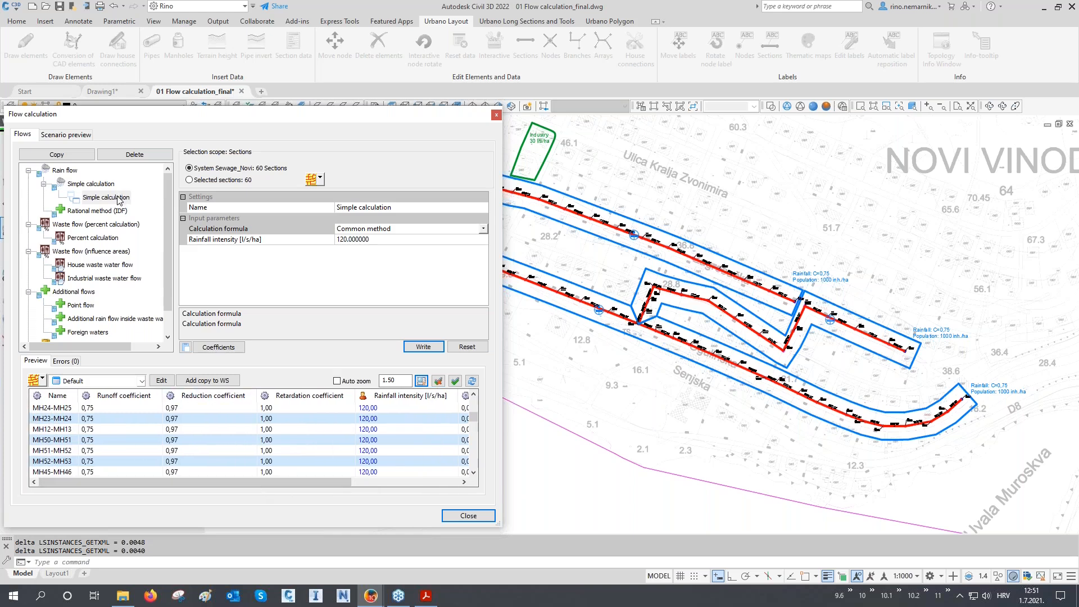
- Review the Simple calculation's formula options and its Factor 'n', ATV frequency n and ATV raining time T coefficients
left_click(348, 229)
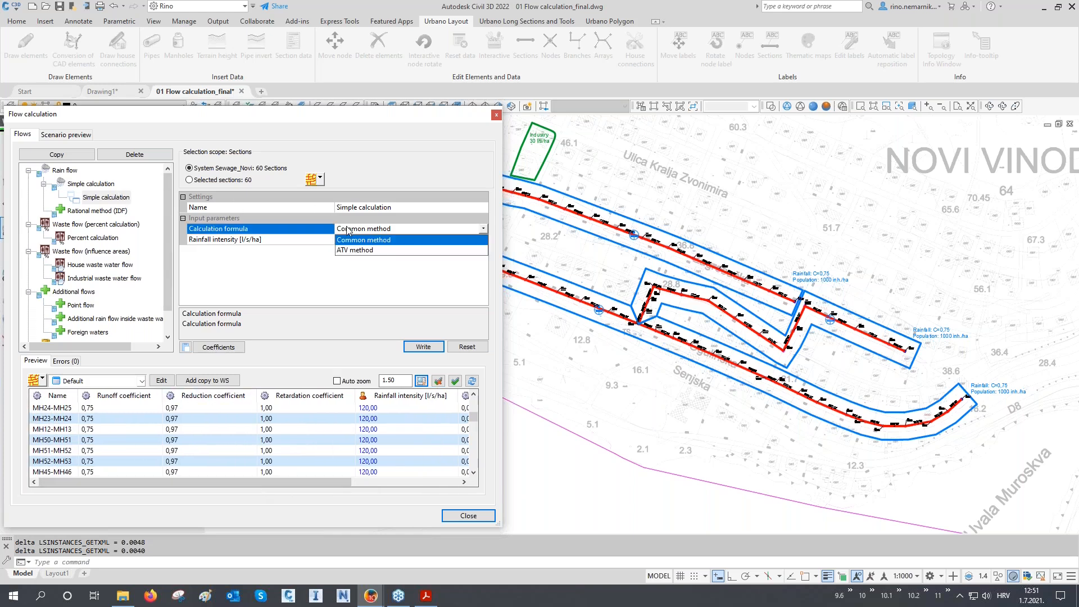
left_click(349, 230)
left_click(218, 347)
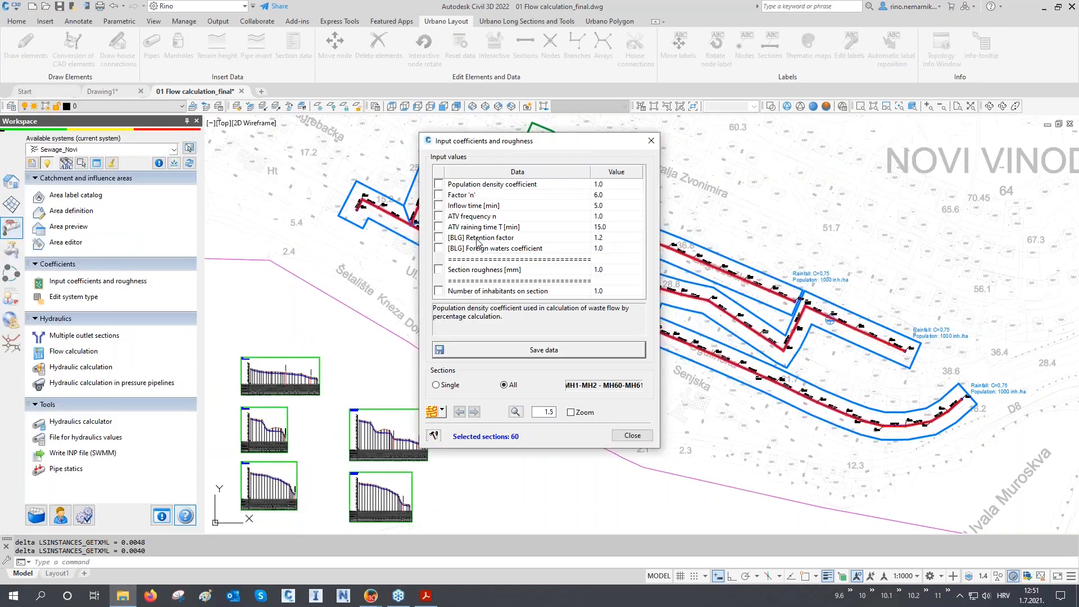
left_click(469, 198)
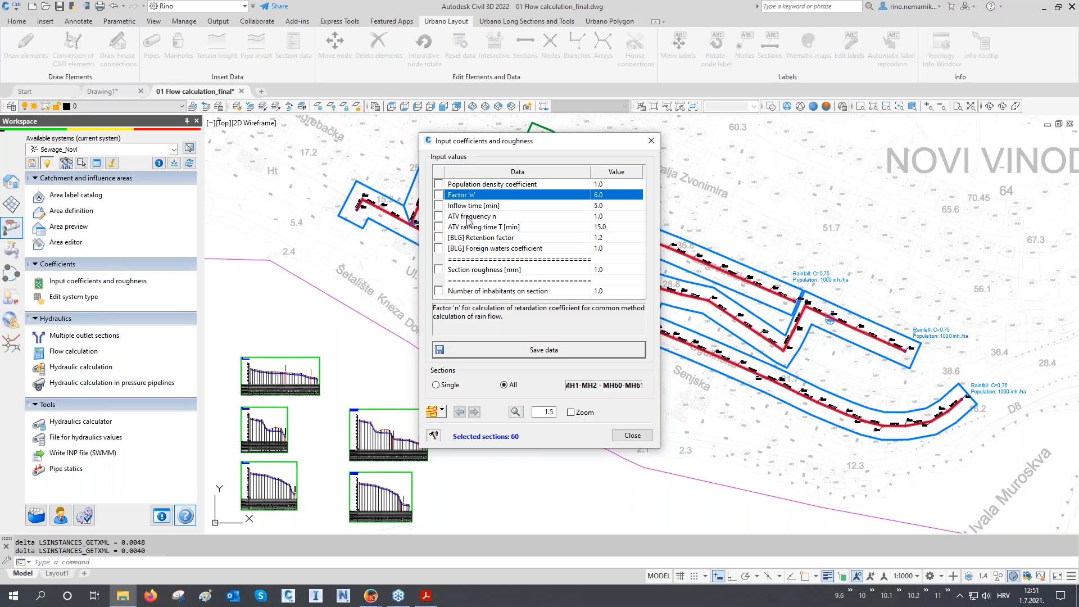
left_click(468, 218)
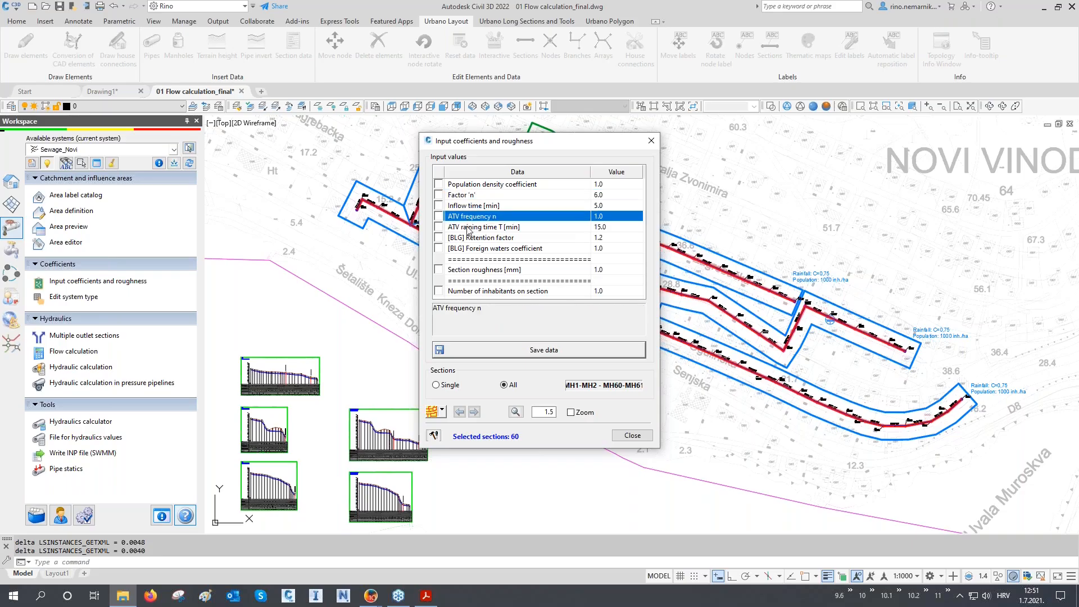
left_click(469, 228)
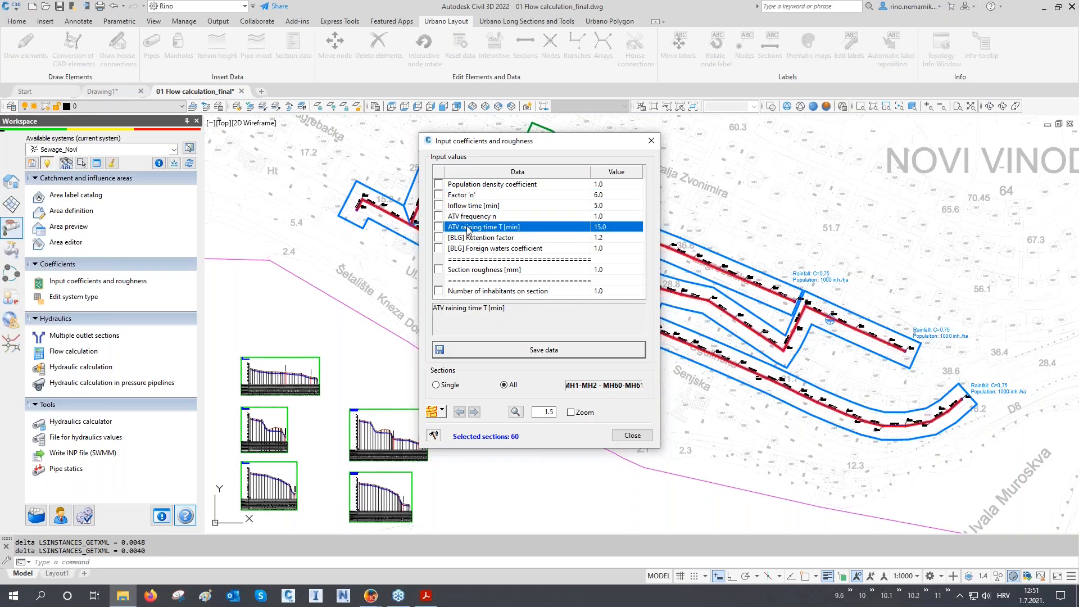
left_click(626, 434)
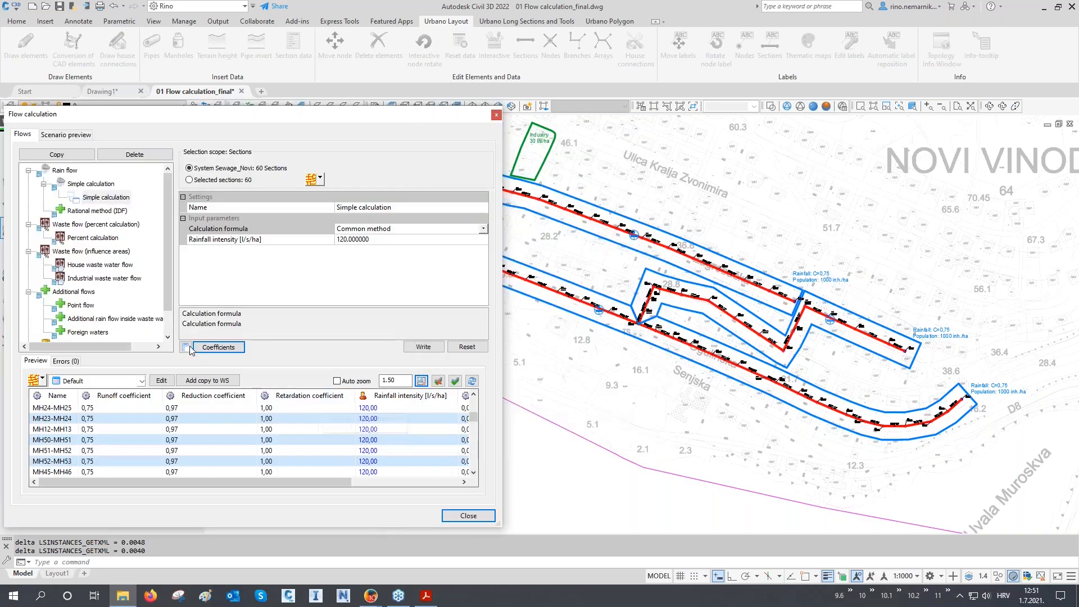
- Sort the Simple calculation's section preview by descending rain flow to inspect the sections' own flows
left_click(121, 213)
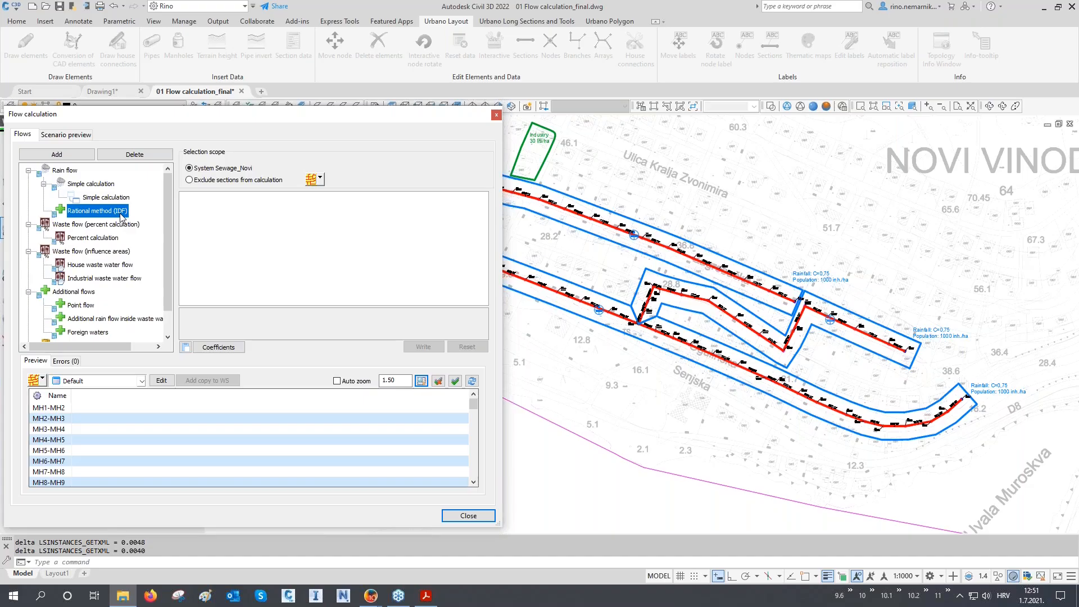
left_click(121, 200)
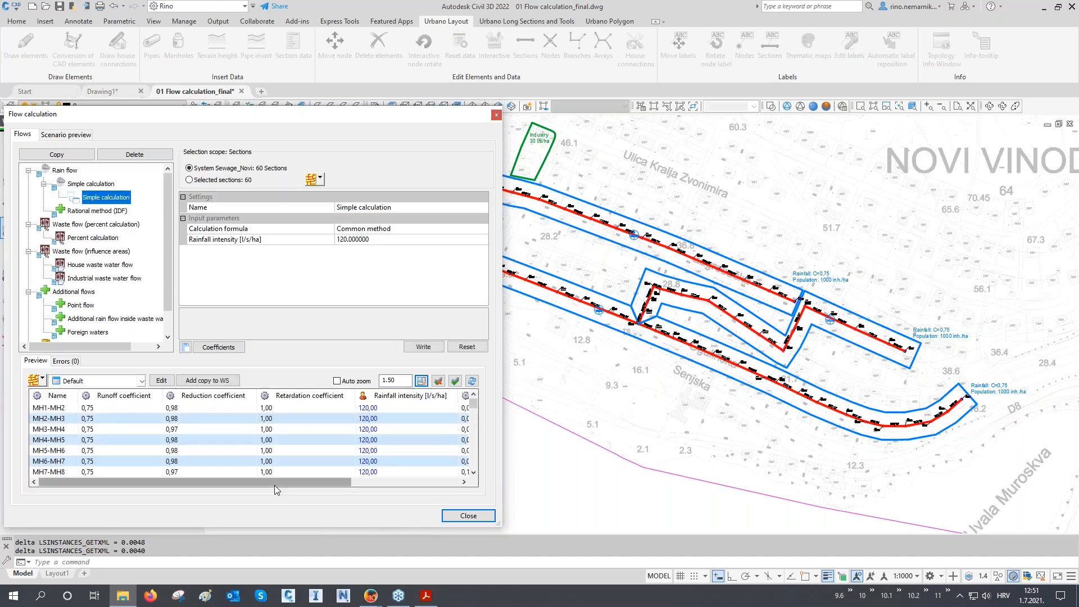
left_click_drag(349, 482, 401, 482)
left_click(442, 396)
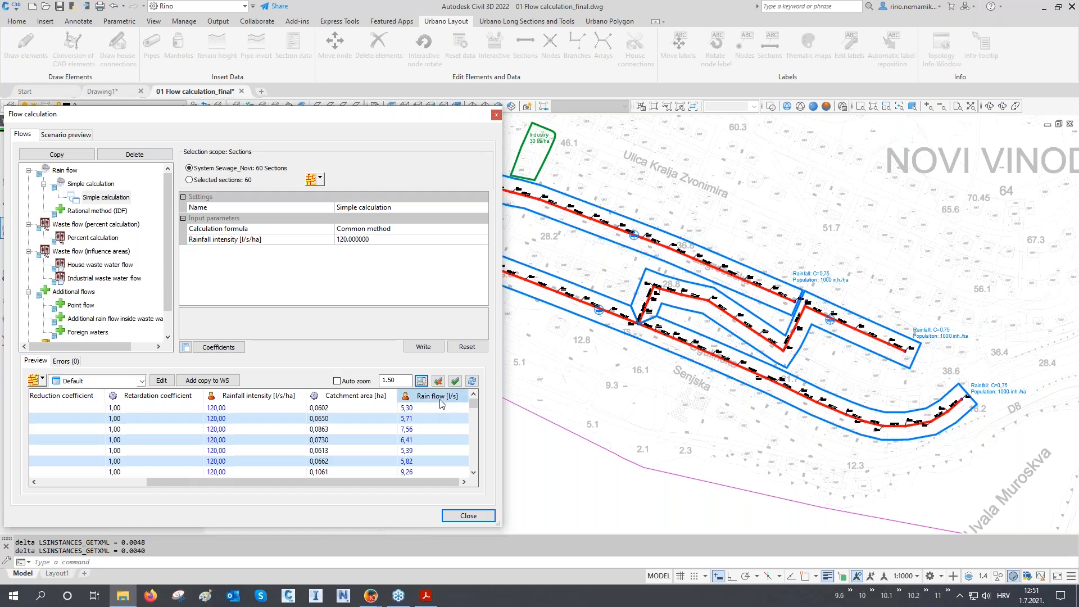
left_click(440, 399)
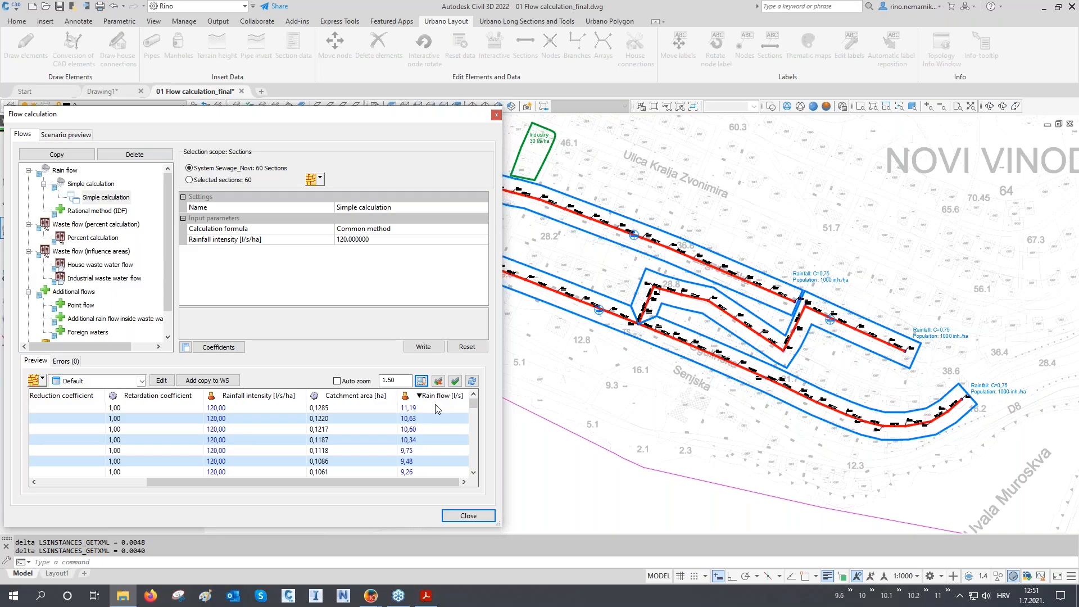
- Add a scenario named "Simple method CIA" with the Simple calculation as own flow and write it to all Sewage_Novi sections
scroll(100, 282, "down", 1)
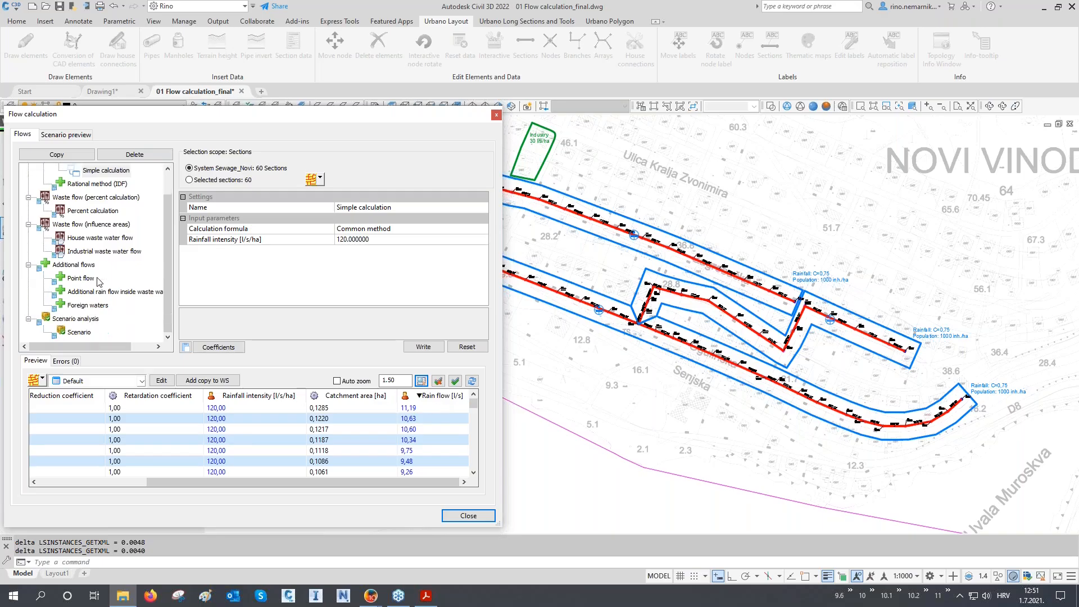
left_click(73, 333)
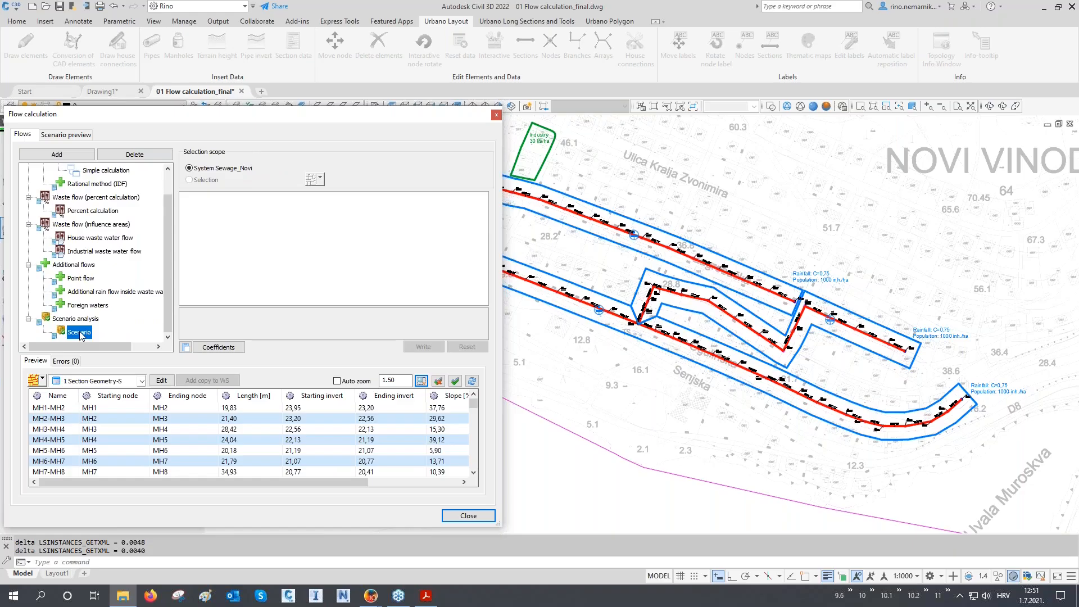
left_click(71, 157)
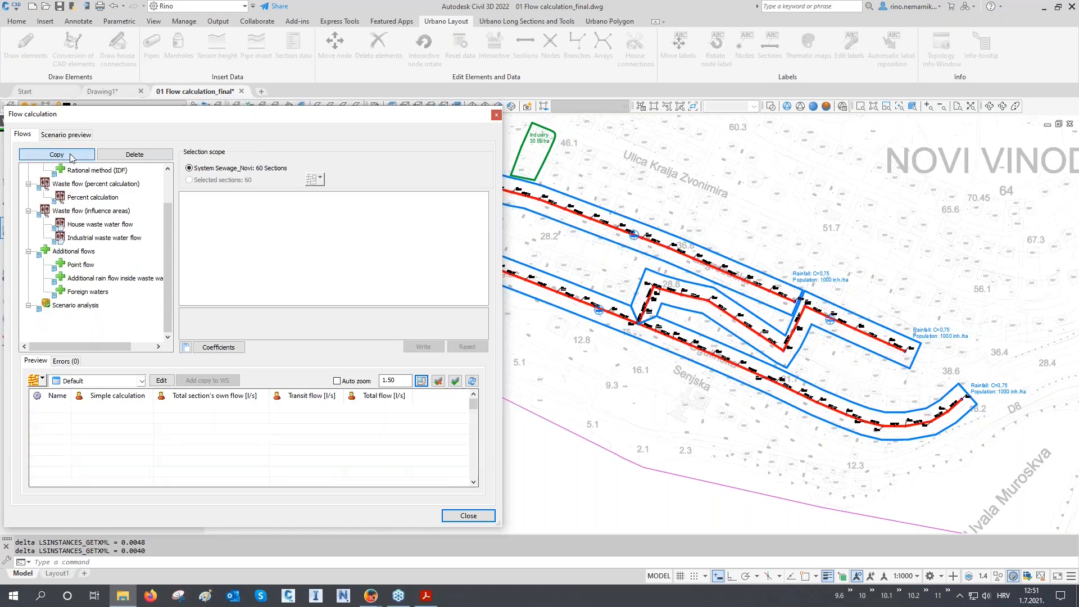
left_click_drag(366, 210, 296, 217)
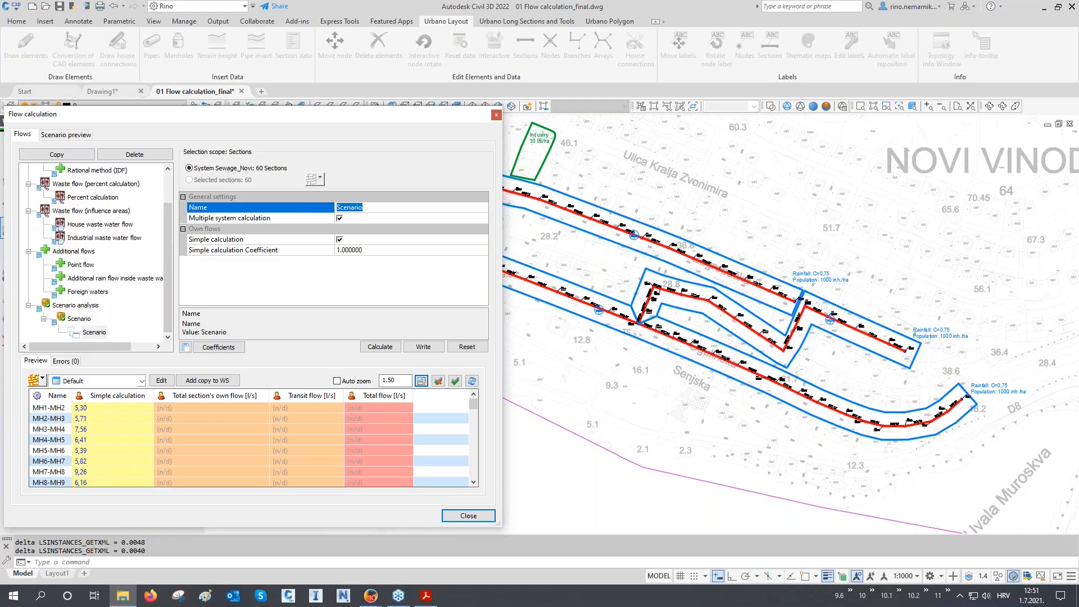
type("Simple method CIA")
left_click(422, 347)
left_click(422, 348)
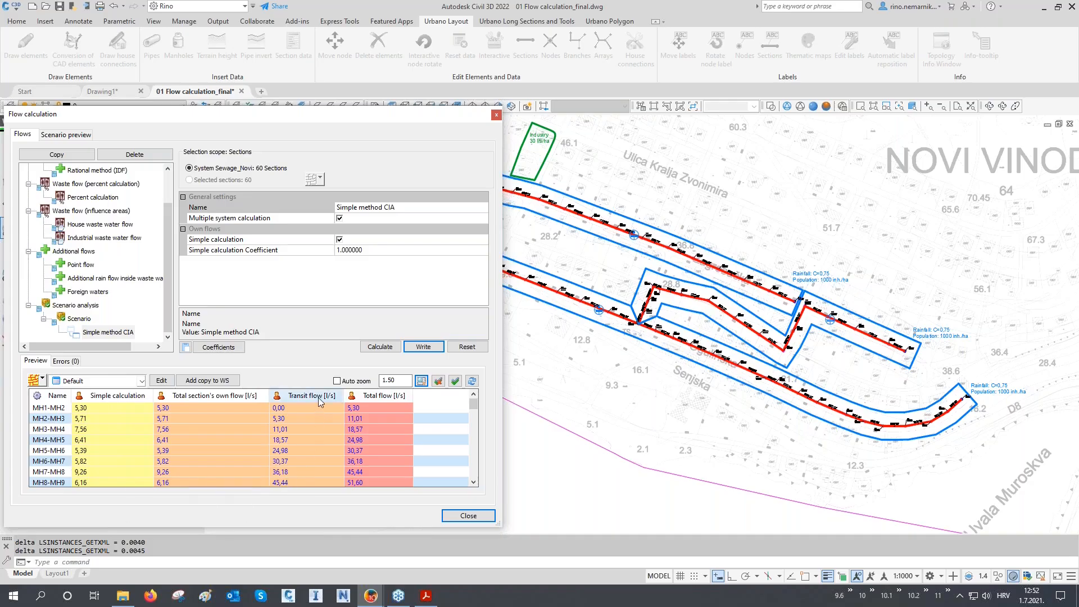
- Inspect the scenario's transit flows, sort the sections by descending total flow and select the section with the largest one
mouse_move(322, 476)
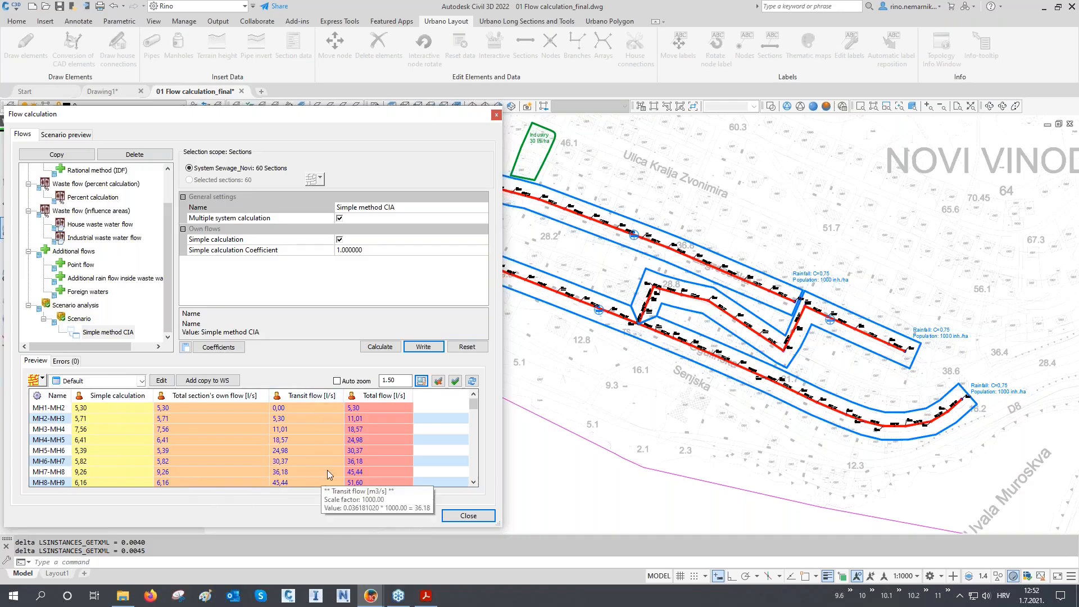
left_click(387, 397)
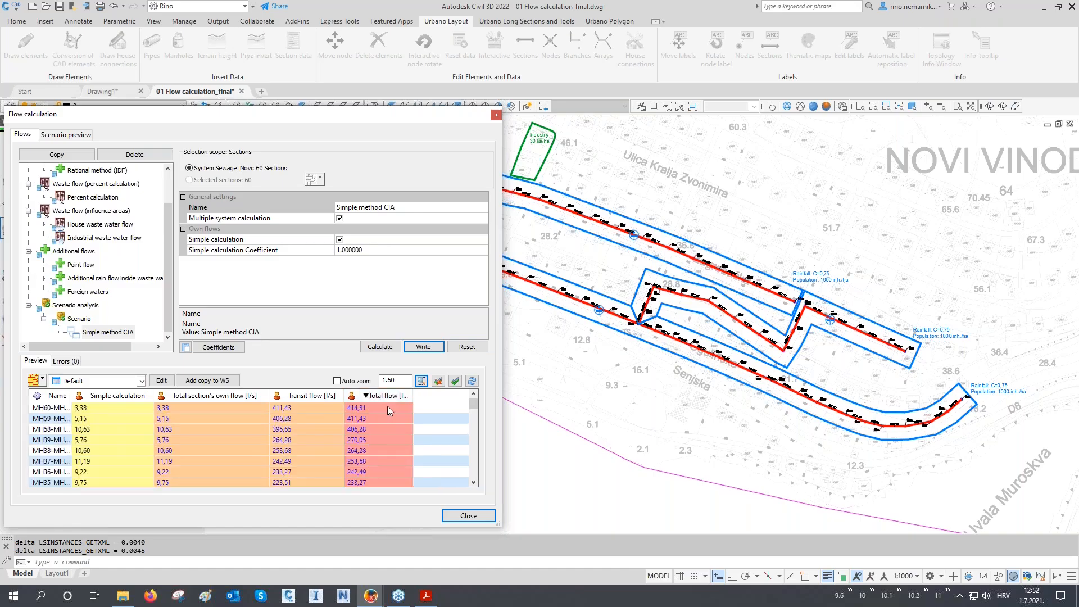
left_click(386, 407)
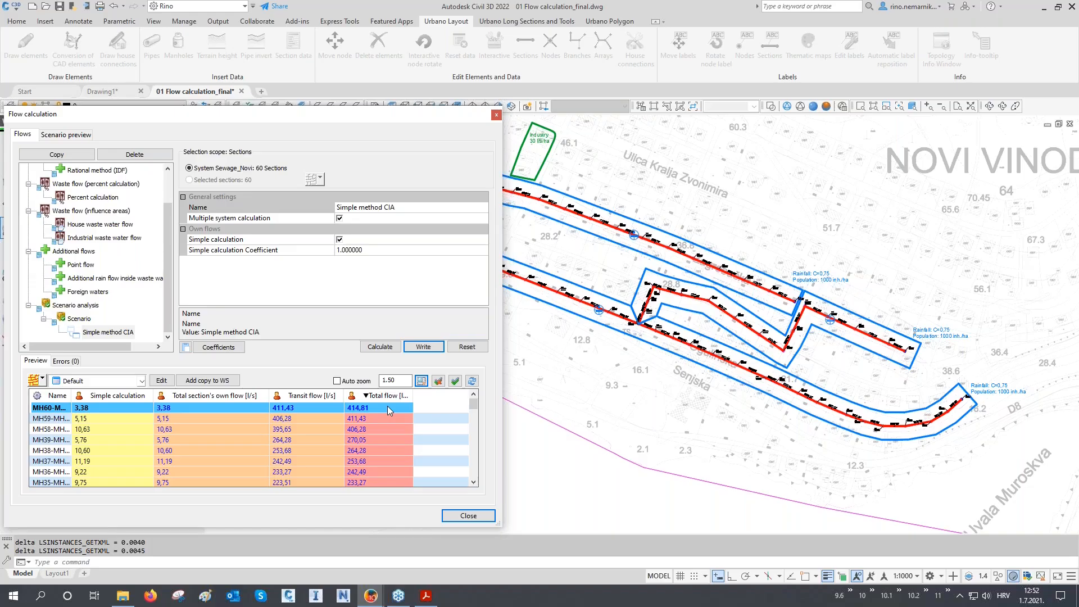
- Add a Percent calculation under the percent-based waste flow for the whole Sewage_Novi system
scroll(79, 214, "up", 1)
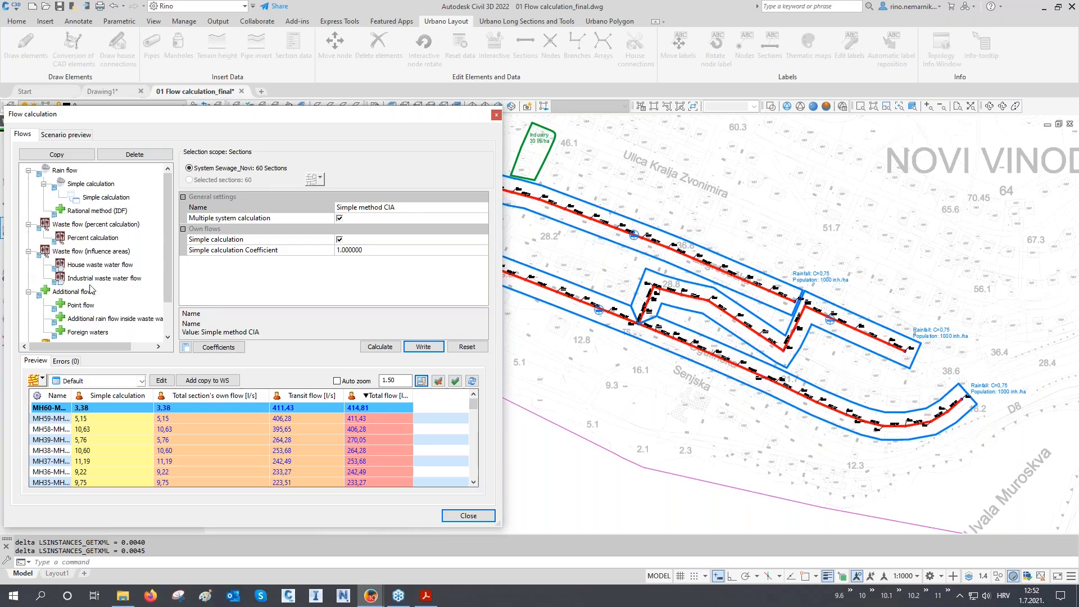
left_click(91, 225)
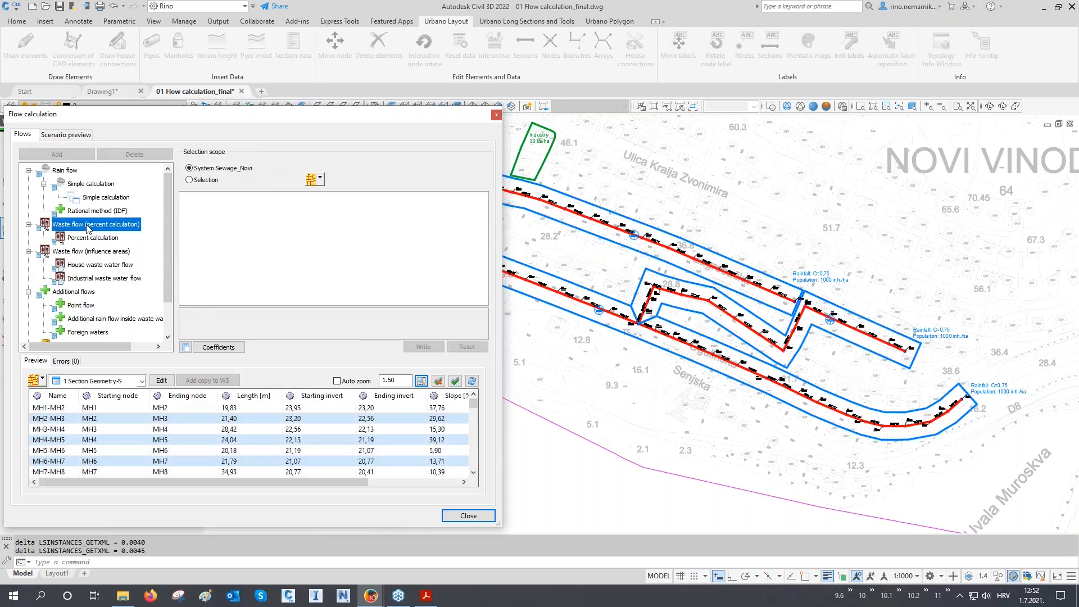
left_click(88, 238)
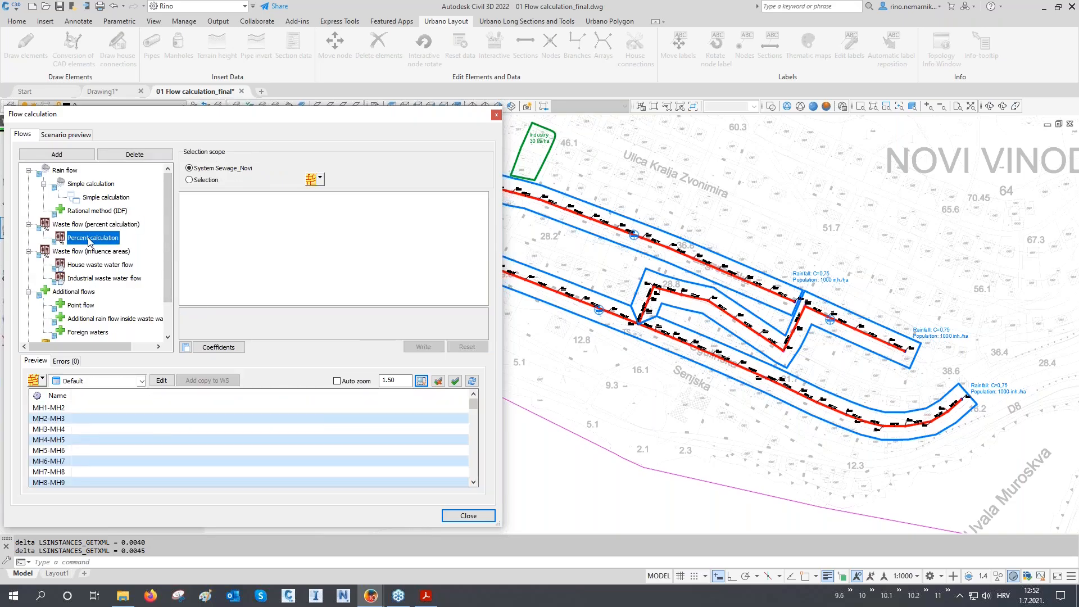
left_click(84, 155)
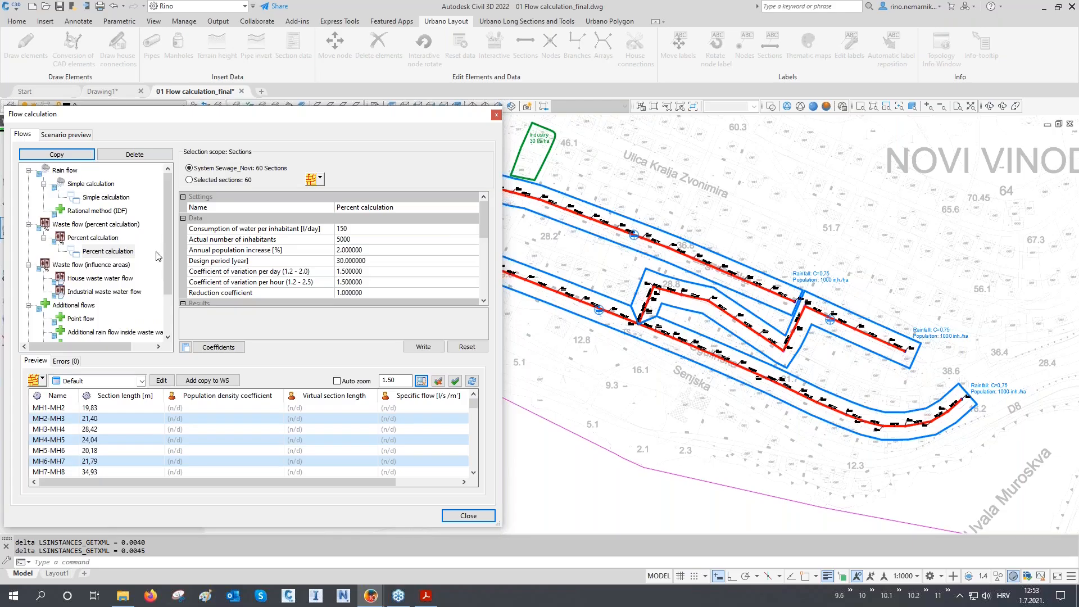
- Review the Percent calculation's water consumption, number of inhabitants, population increase, design period and daily and hourly variation coefficients
left_click(254, 230)
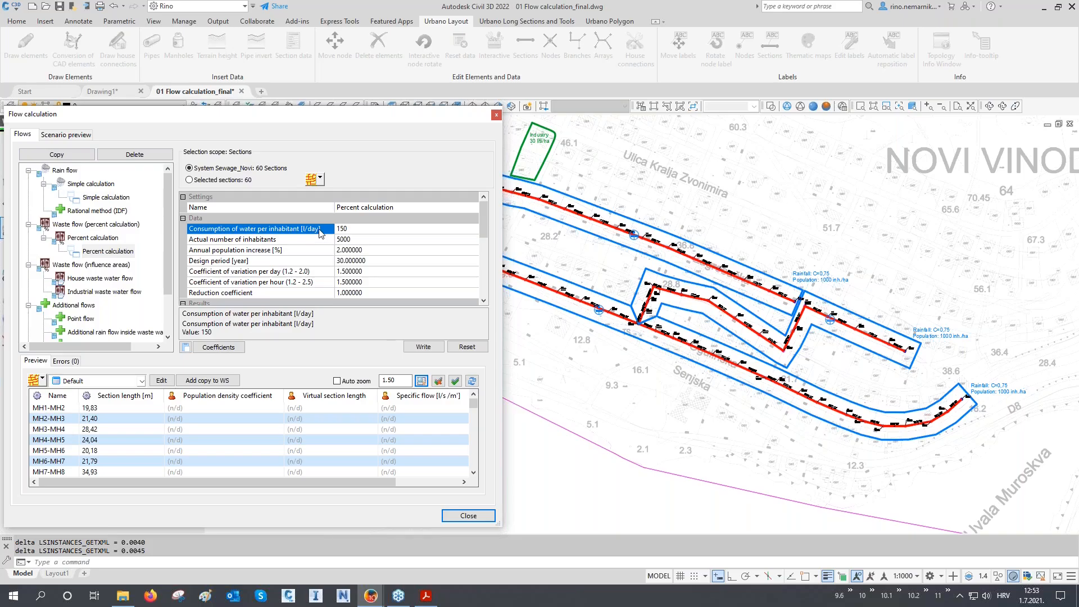
left_click_drag(349, 229, 326, 230)
left_click(302, 240)
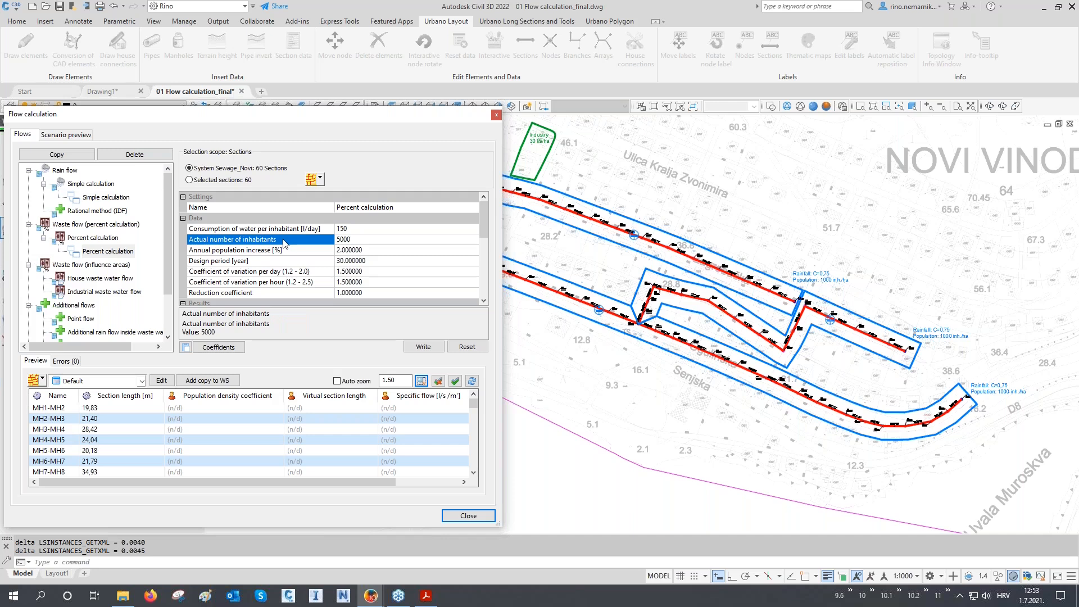
left_click(272, 255)
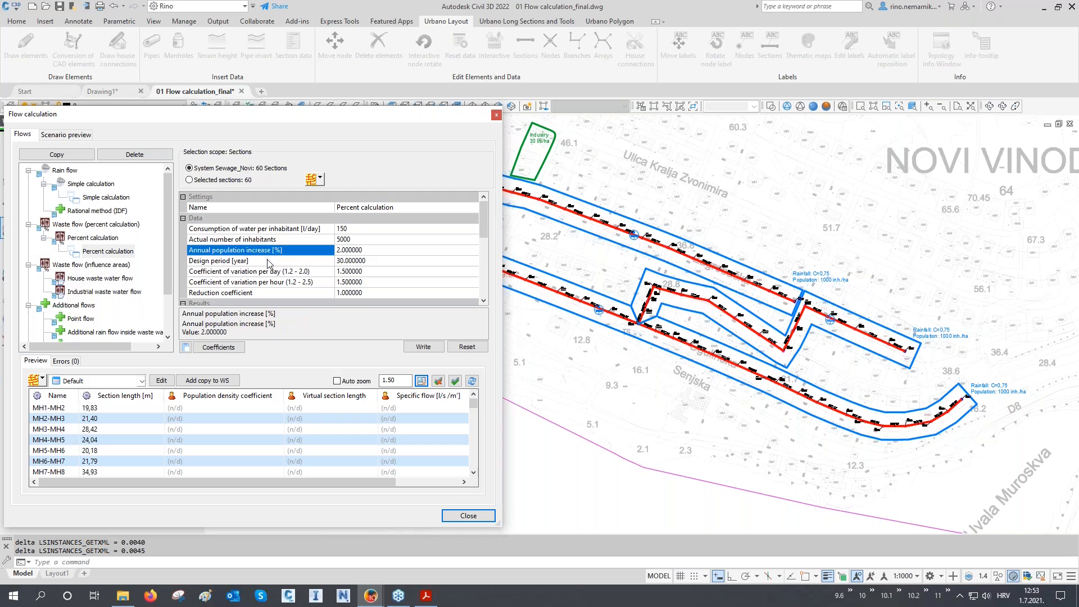
left_click(270, 261)
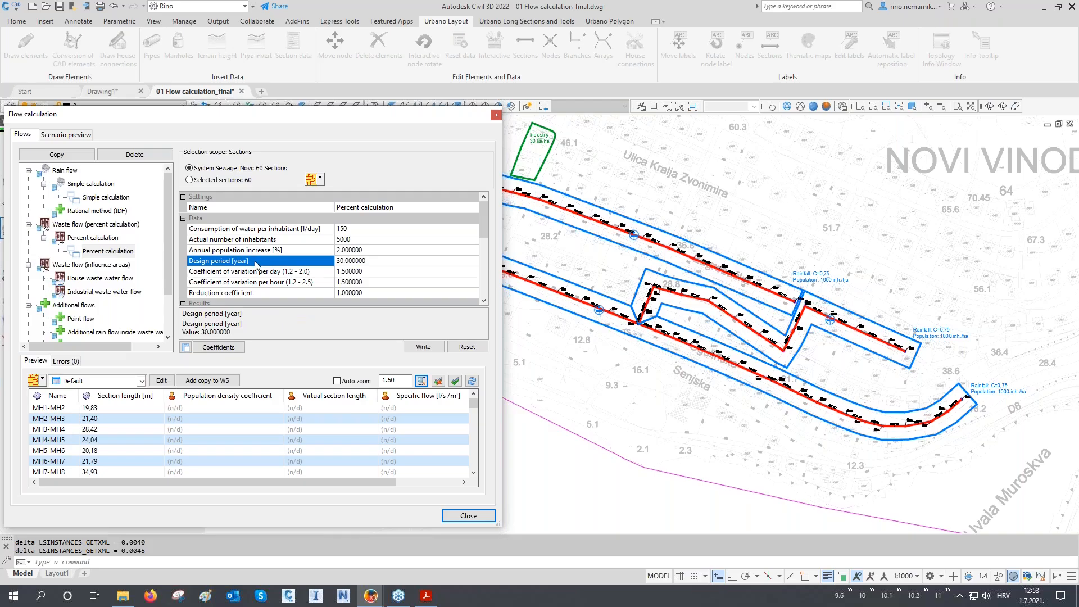
left_click(258, 275)
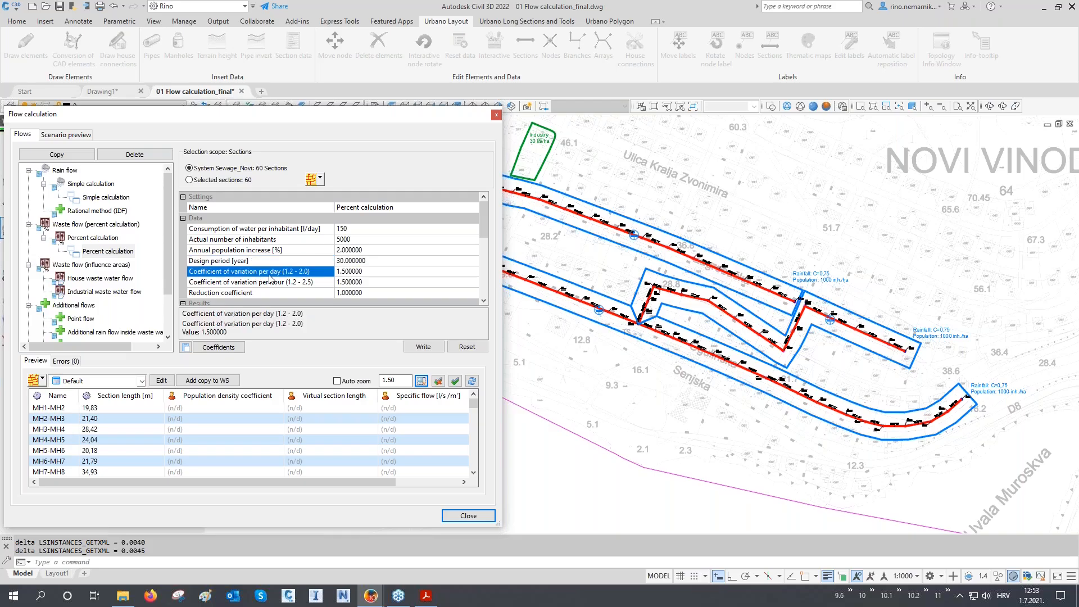
left_click(263, 283)
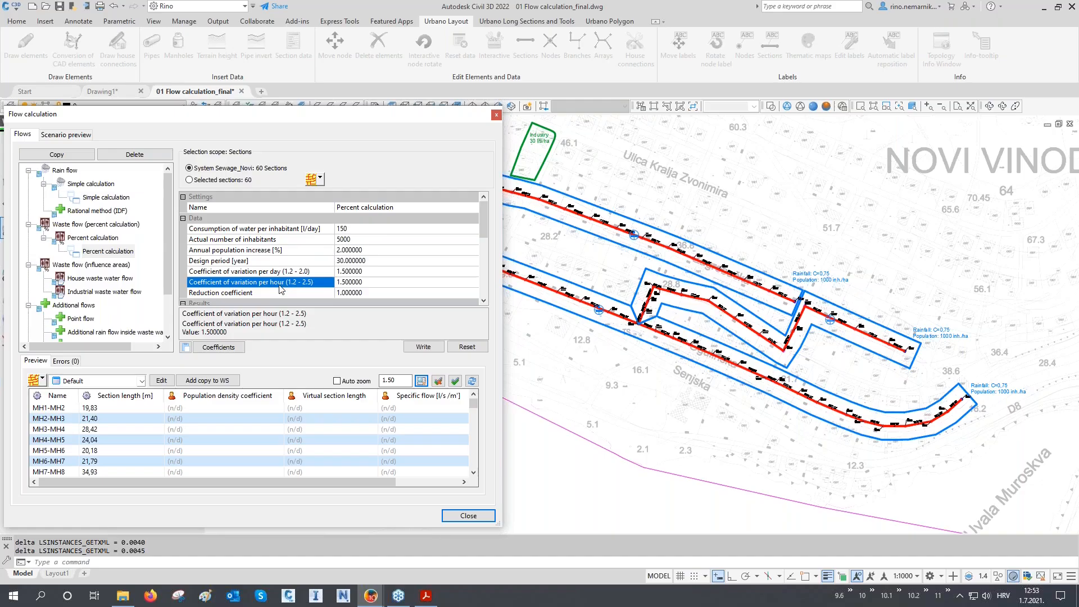
- Set the Percent calculation's reduction coefficient to 0.9
left_click(261, 293)
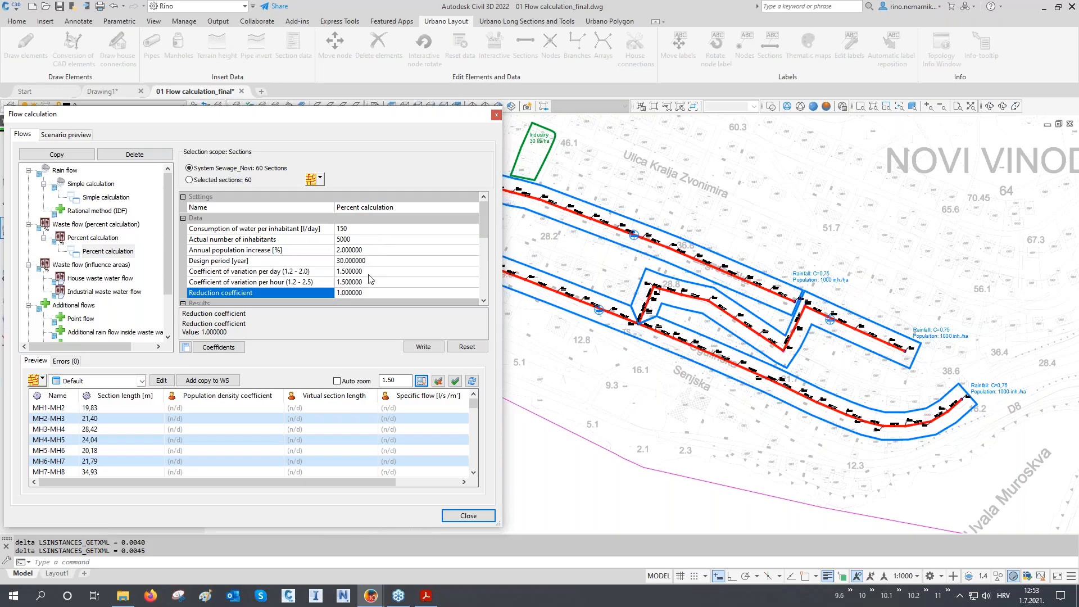
left_click_drag(366, 292, 265, 295)
type("0.9")
- Search the Canalis PDF manual for "design period" to read how population increase and design period enter the waste flow formulas
left_click(227, 251)
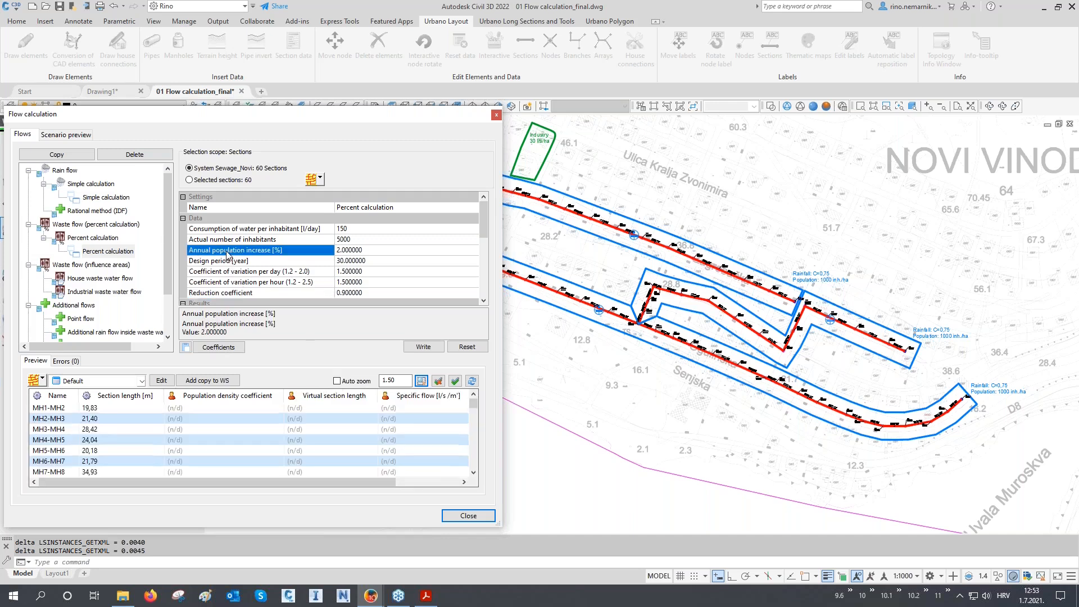
left_click(228, 262)
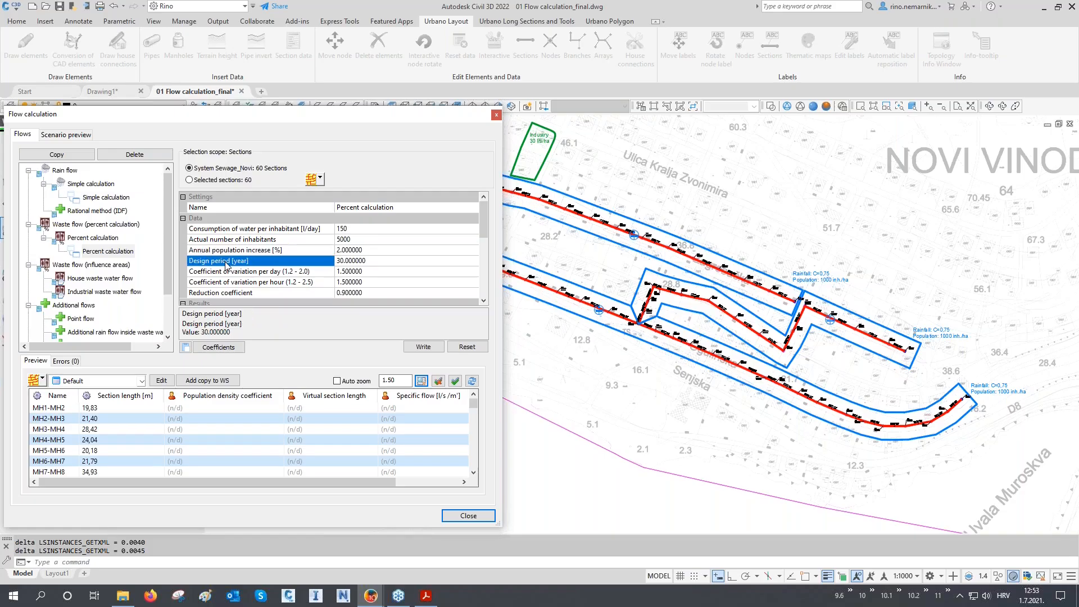
left_click(422, 594)
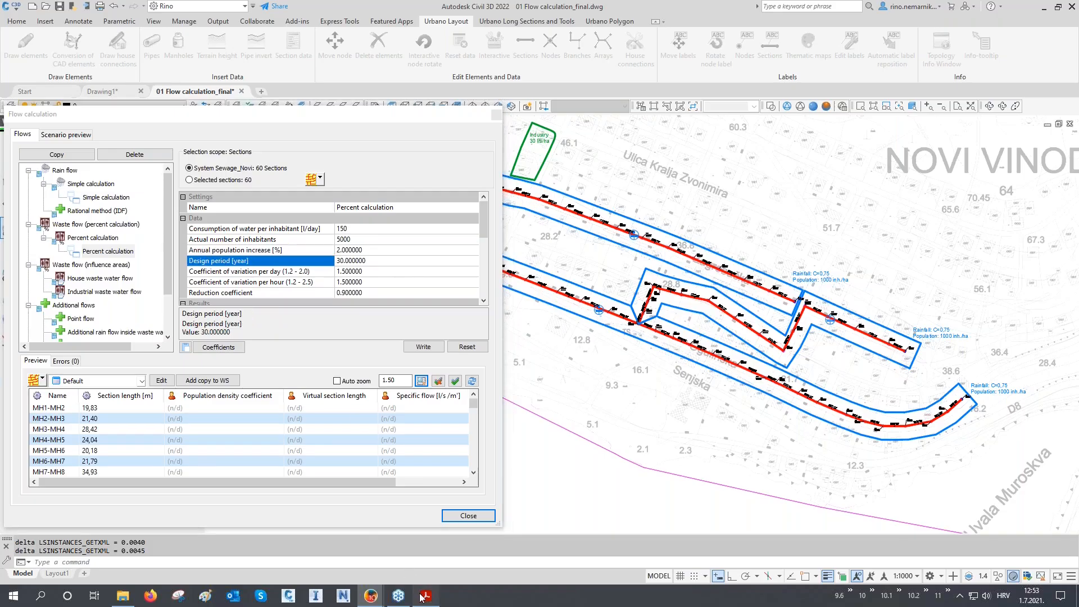
type("design p")
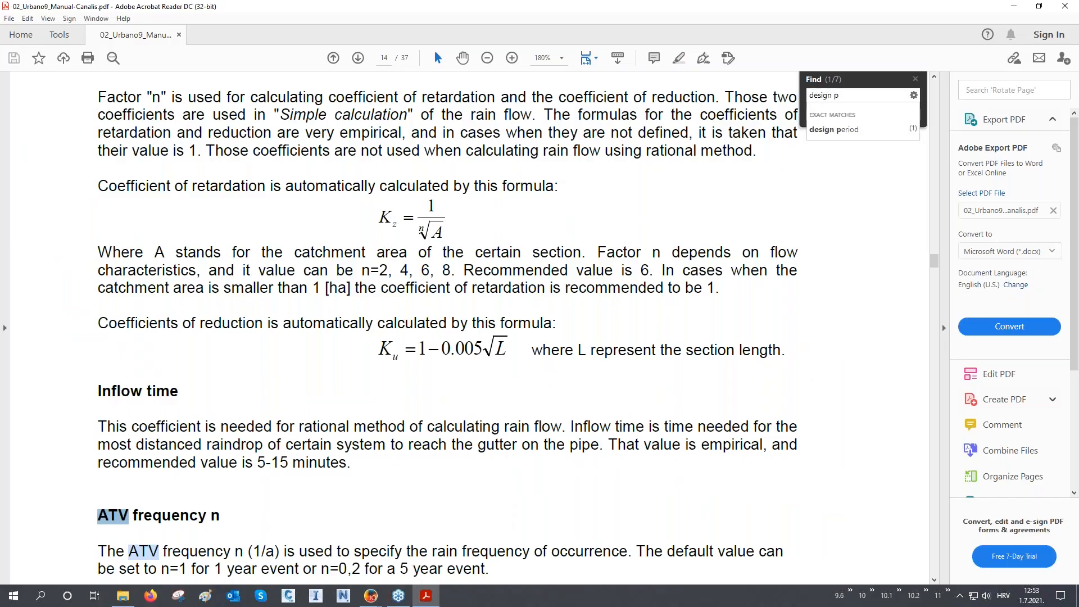
left_click(822, 130)
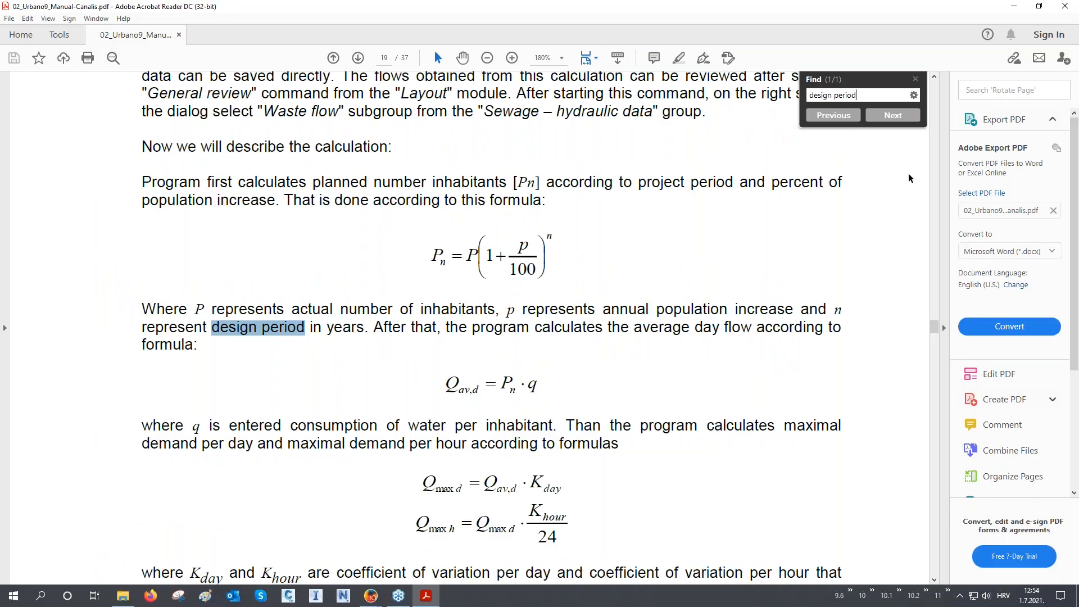
left_click(1014, 7)
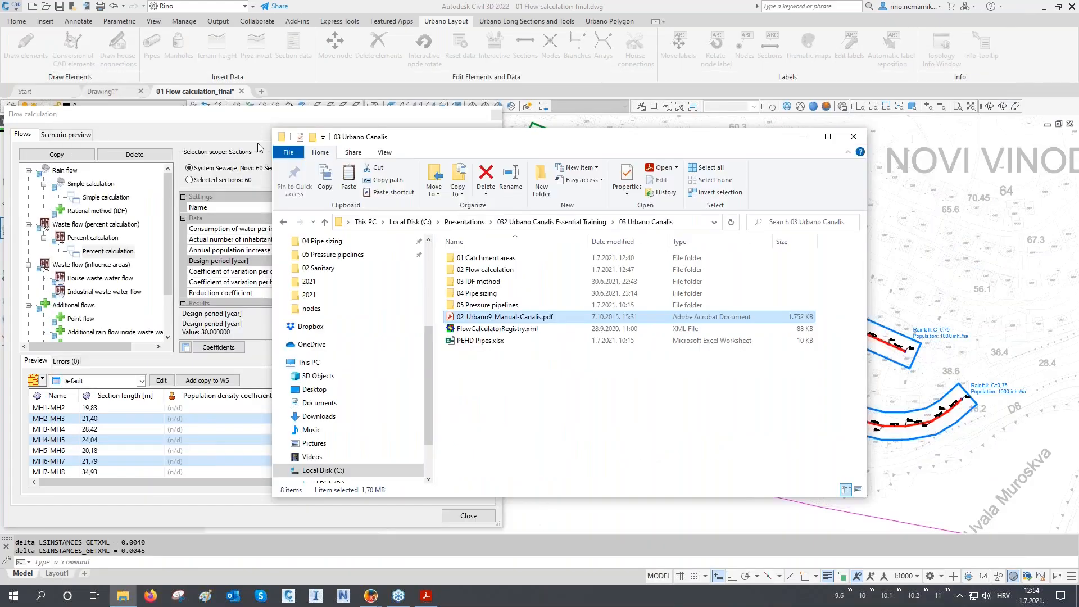
- Return to the flow calculation and review the Percent calculation's population increase, design period, water consumption and number of inhabitants
left_click(241, 118)
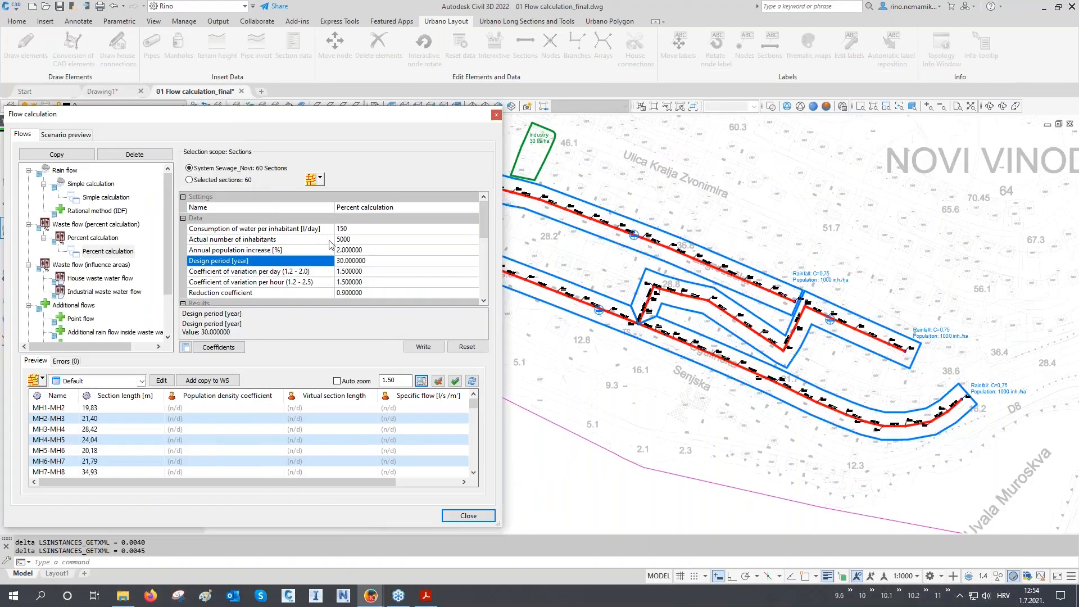
left_click(244, 251)
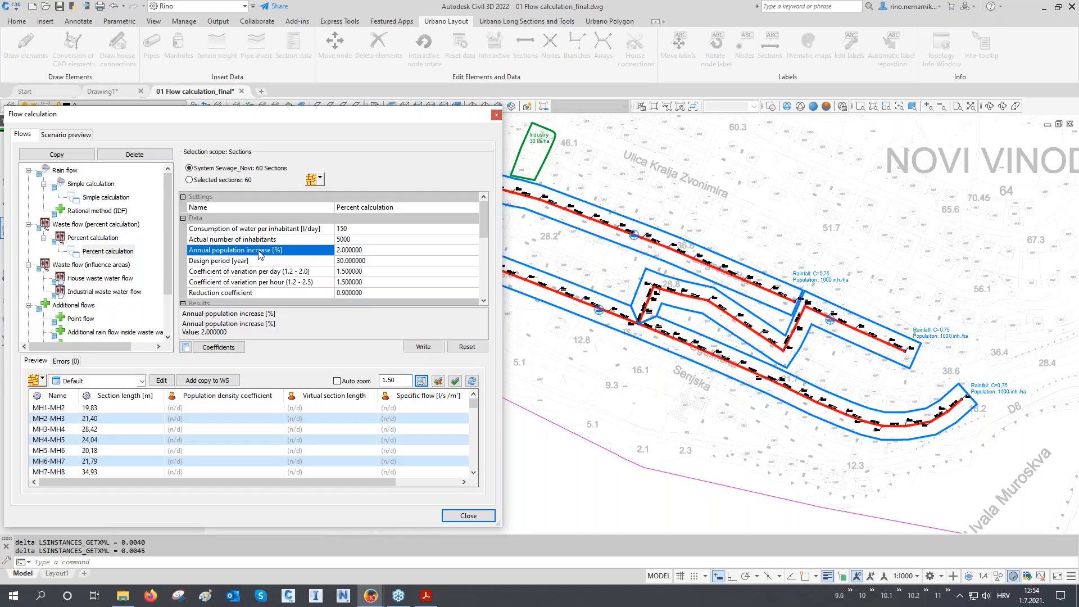
left_click(231, 261)
scroll(317, 263, "down", 2)
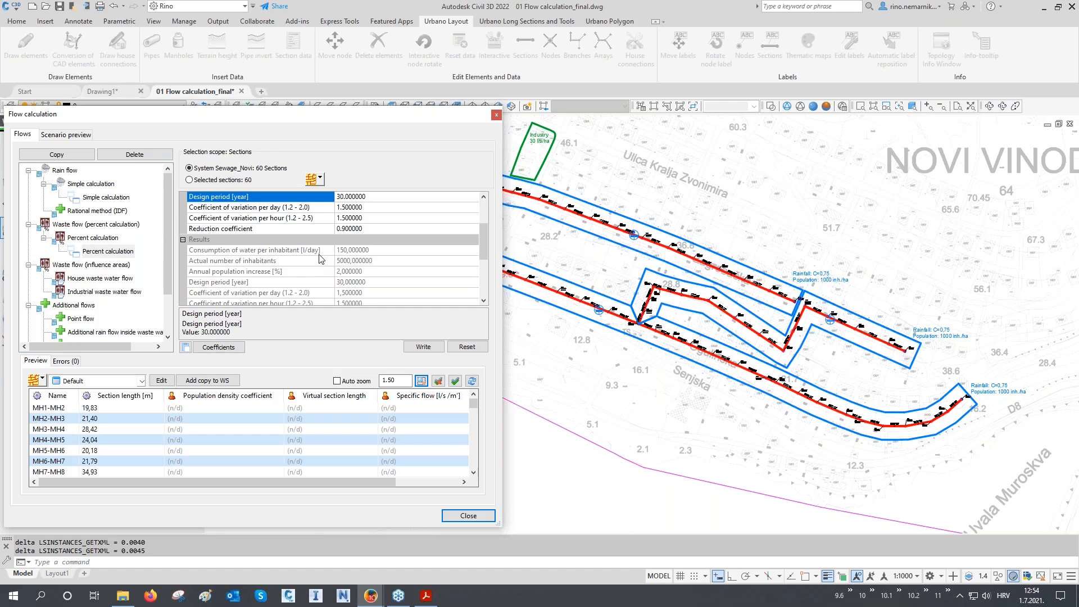
scroll(319, 256, "up", 2)
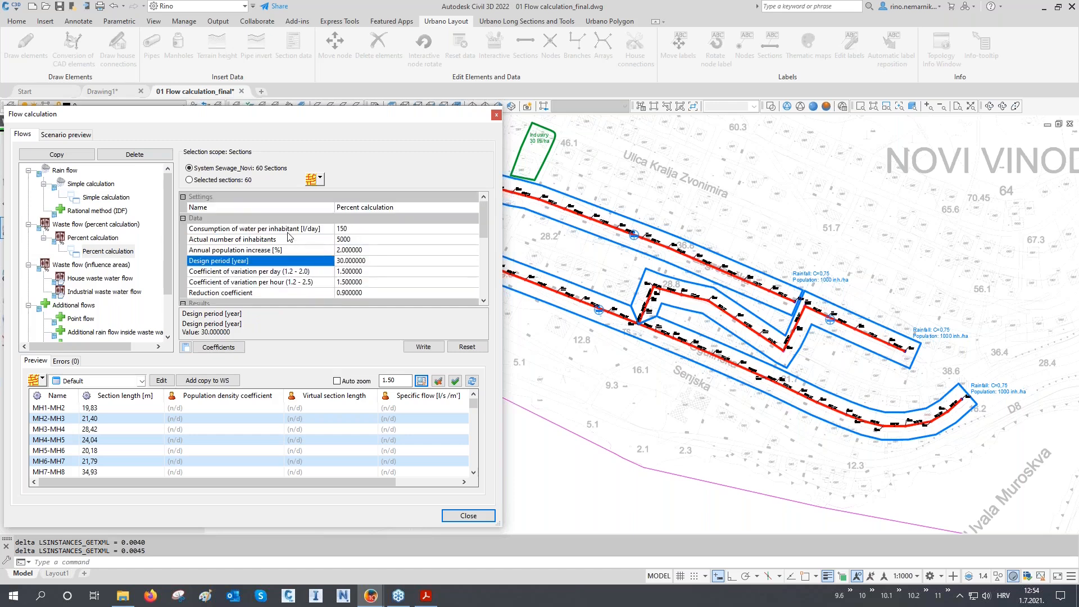
left_click(235, 229)
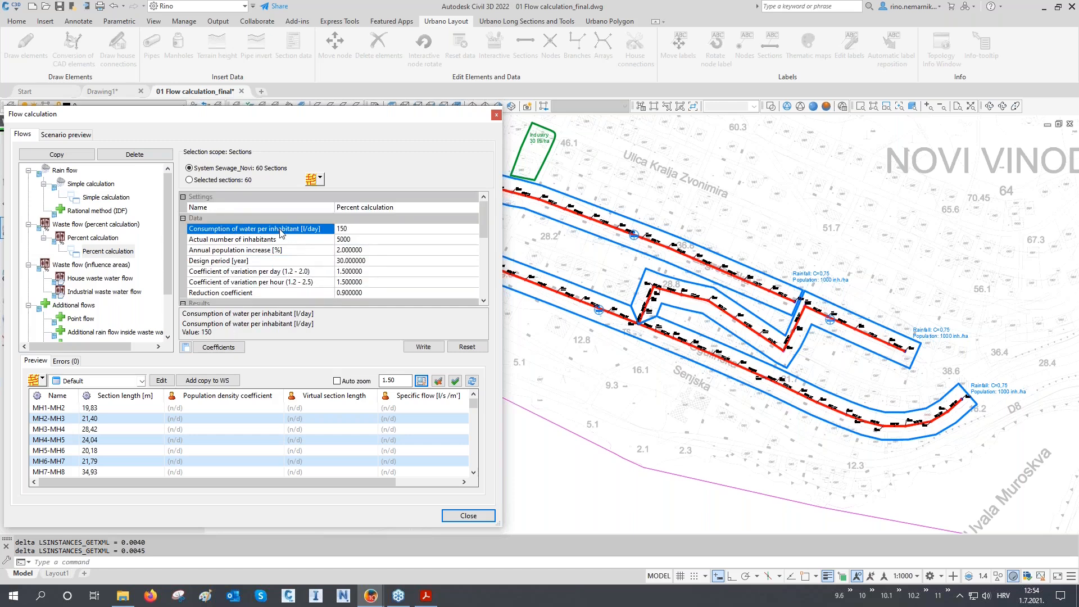
left_click(263, 242)
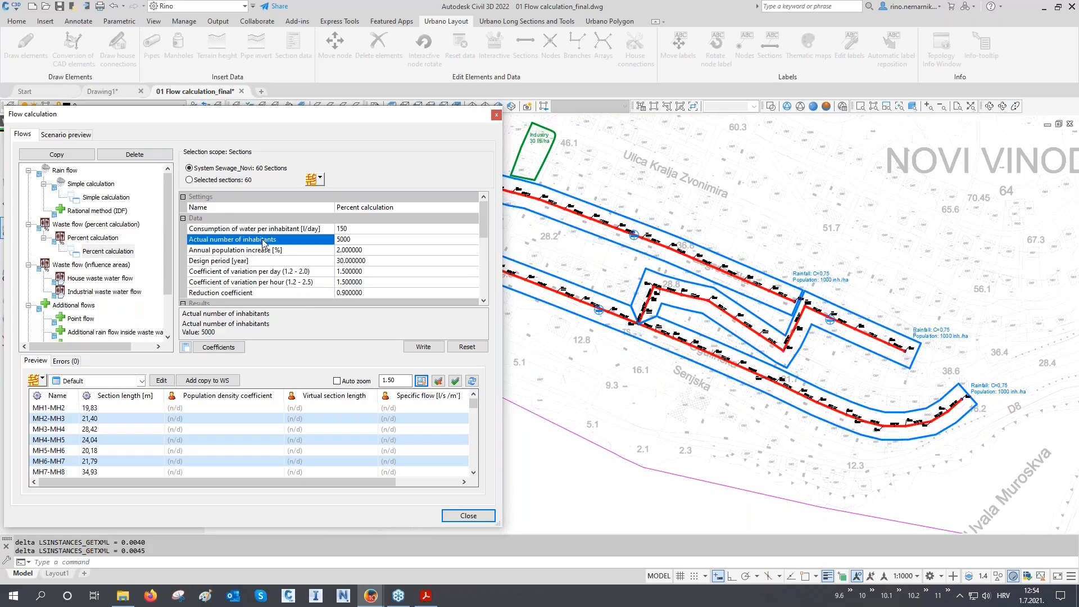
- Examine the Percent calculation's results for planned inhabitants, average daily demand, maximum hourly demand and specific demand
scroll(267, 242, "down", 2)
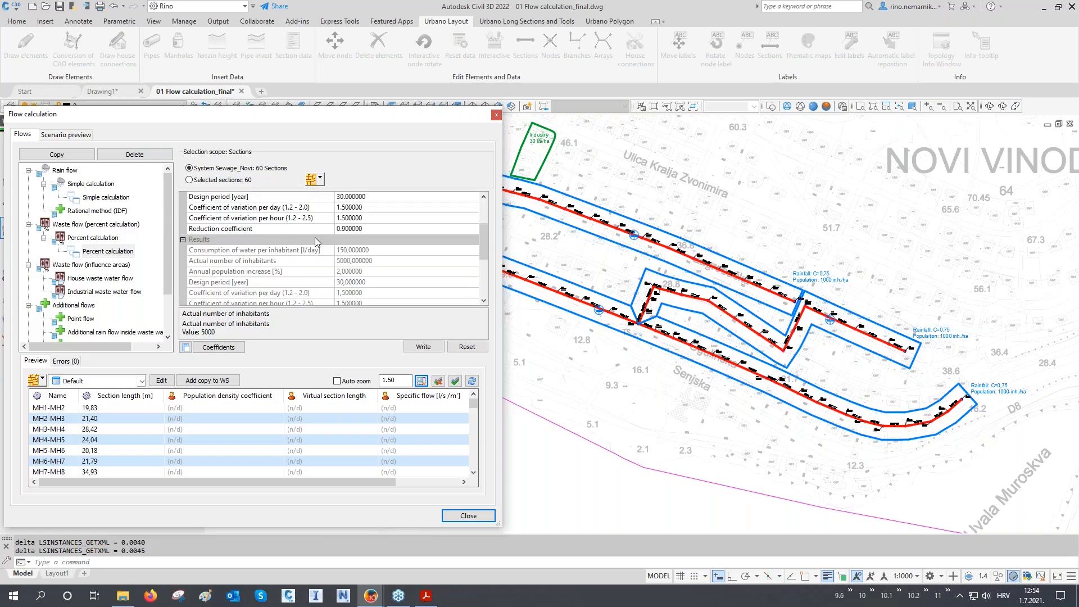
scroll(316, 260, "down", 1)
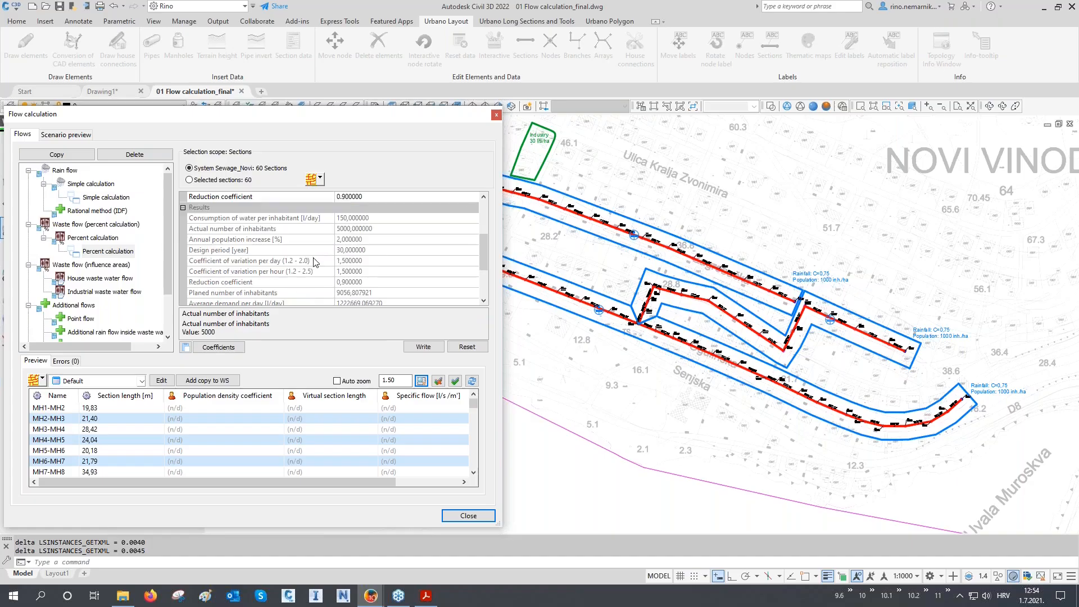
left_click(289, 293)
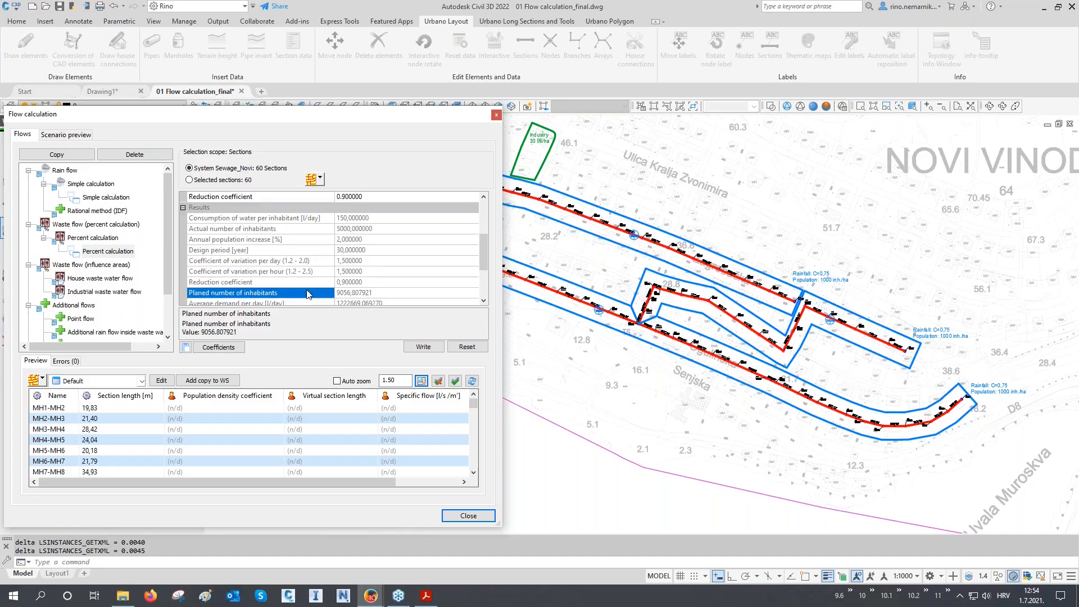
left_click_drag(337, 292, 388, 291)
scroll(397, 260, "down", 1)
left_click(275, 273)
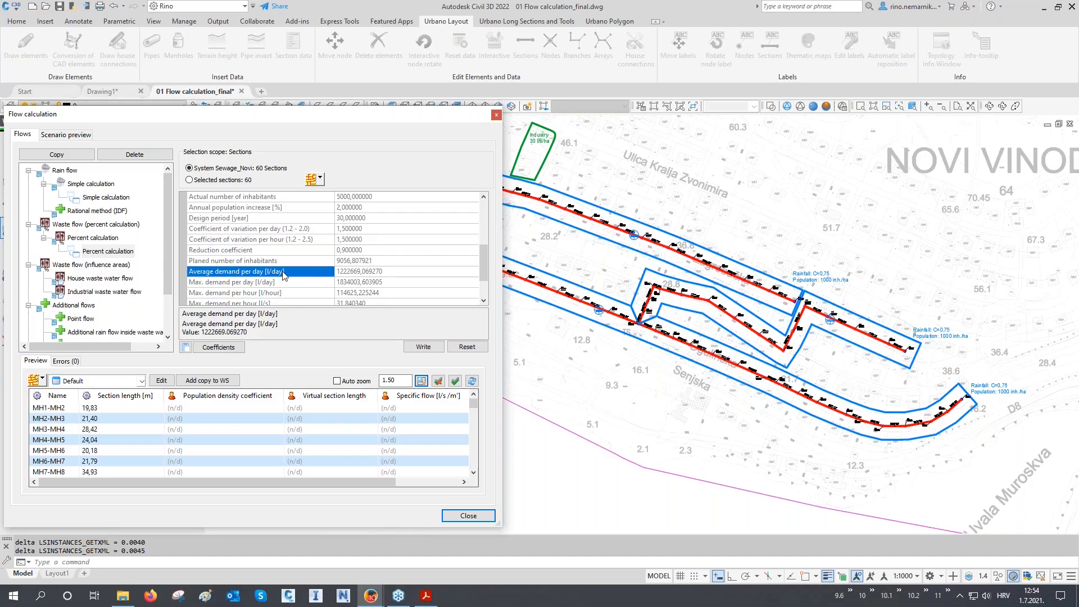
scroll(284, 281, "up", 2)
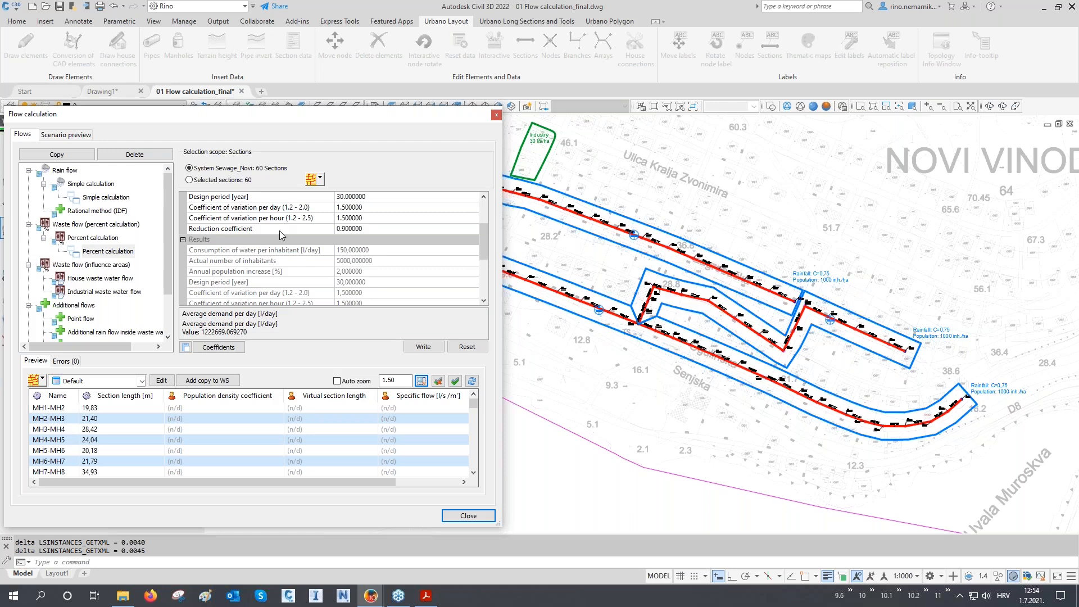
scroll(322, 284, "down", 2)
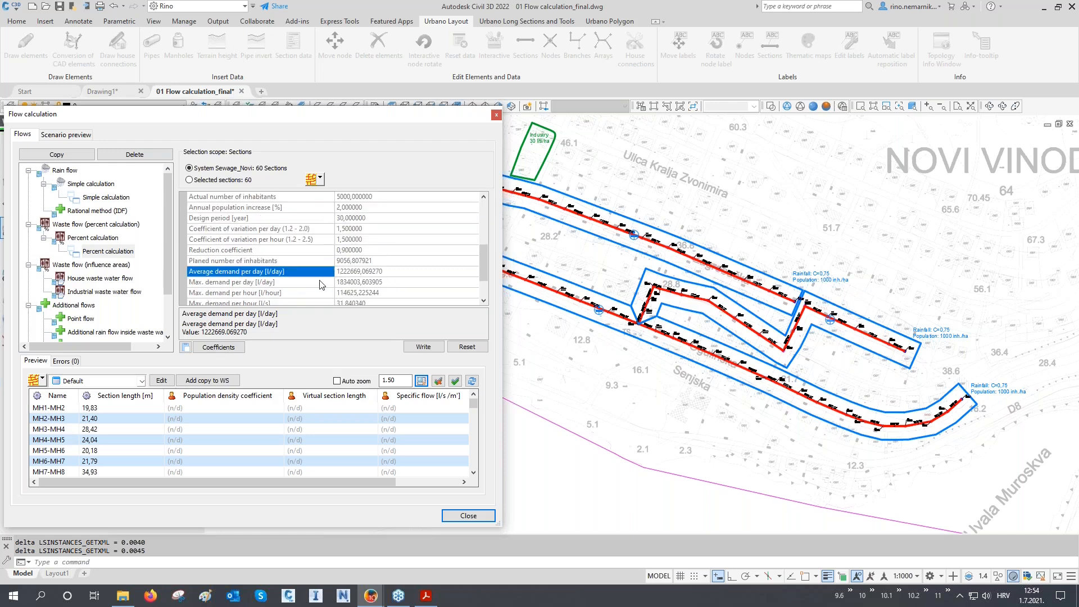
scroll(322, 285, "down", 1)
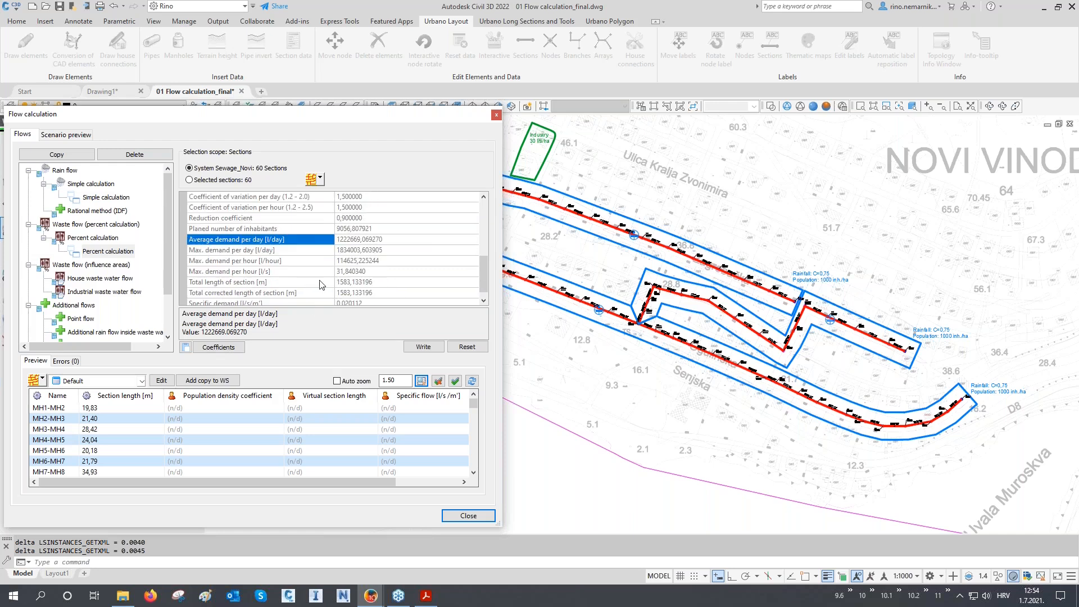
left_click(227, 272)
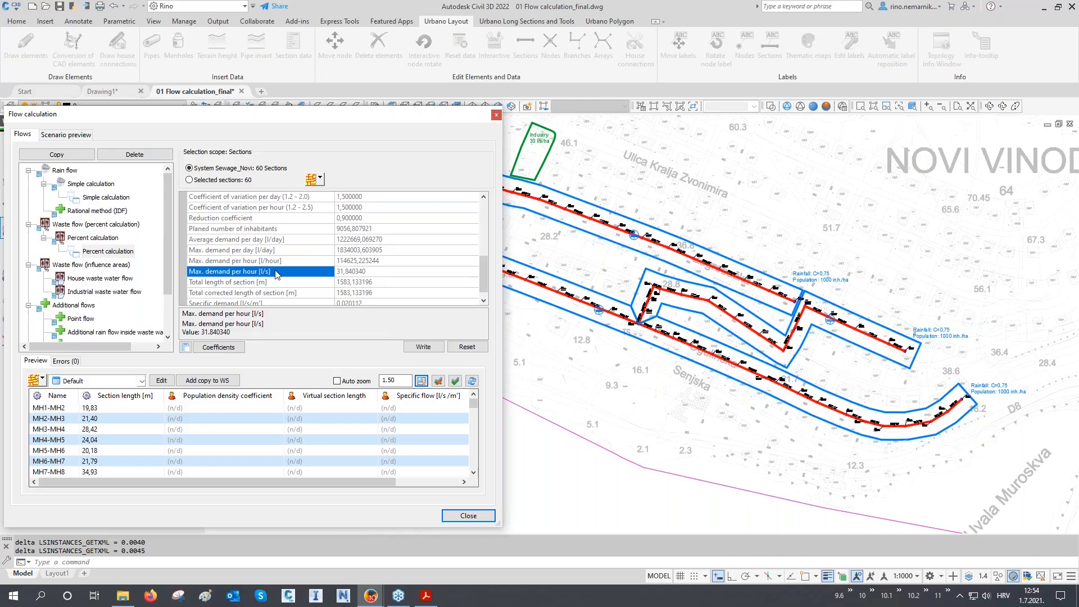
scroll(276, 273, "down", 1)
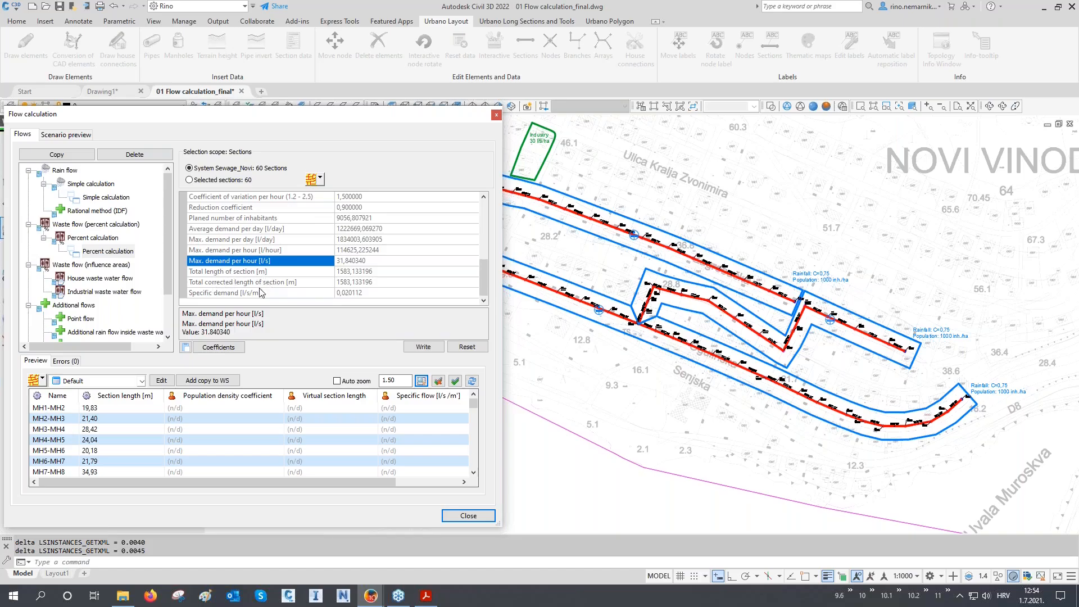
left_click(249, 298)
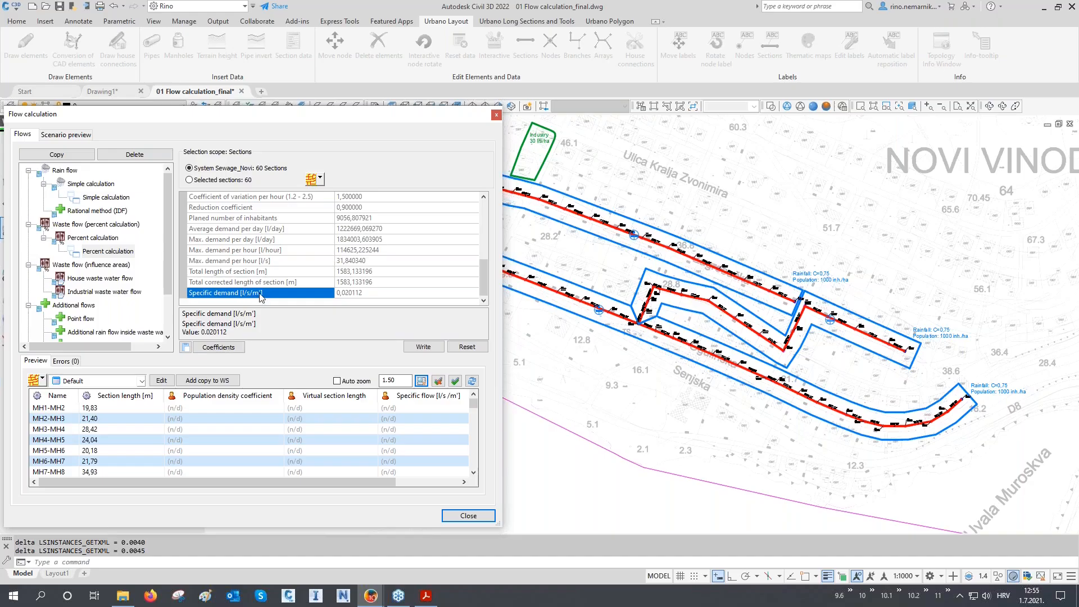
left_click(364, 293)
- Write the Percent calculation's results to the sections and sort the preview by waste flow
left_click(430, 347)
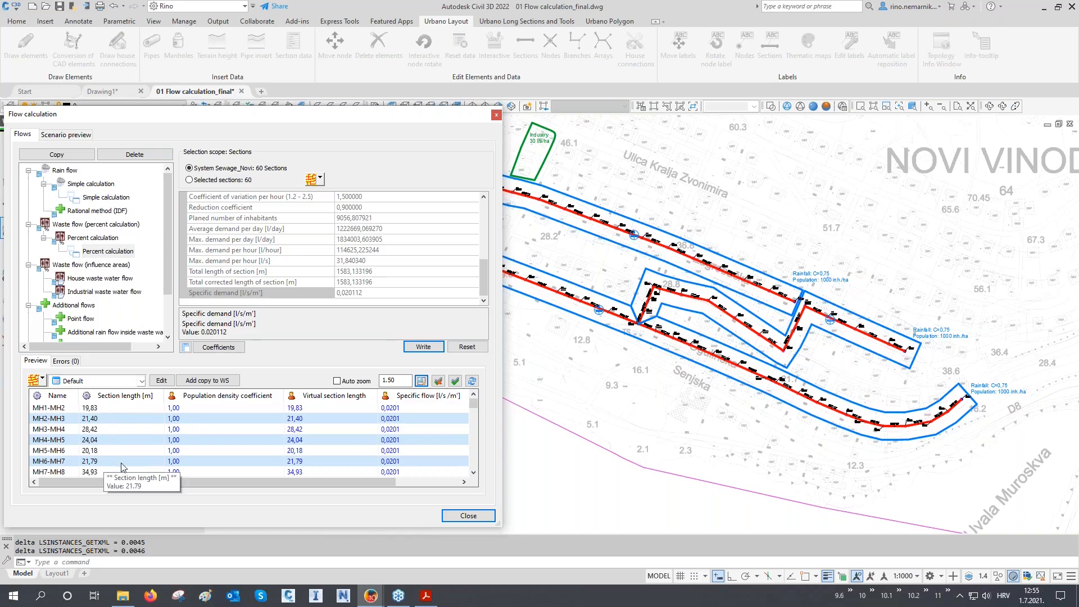
left_click_drag(167, 481, 229, 481)
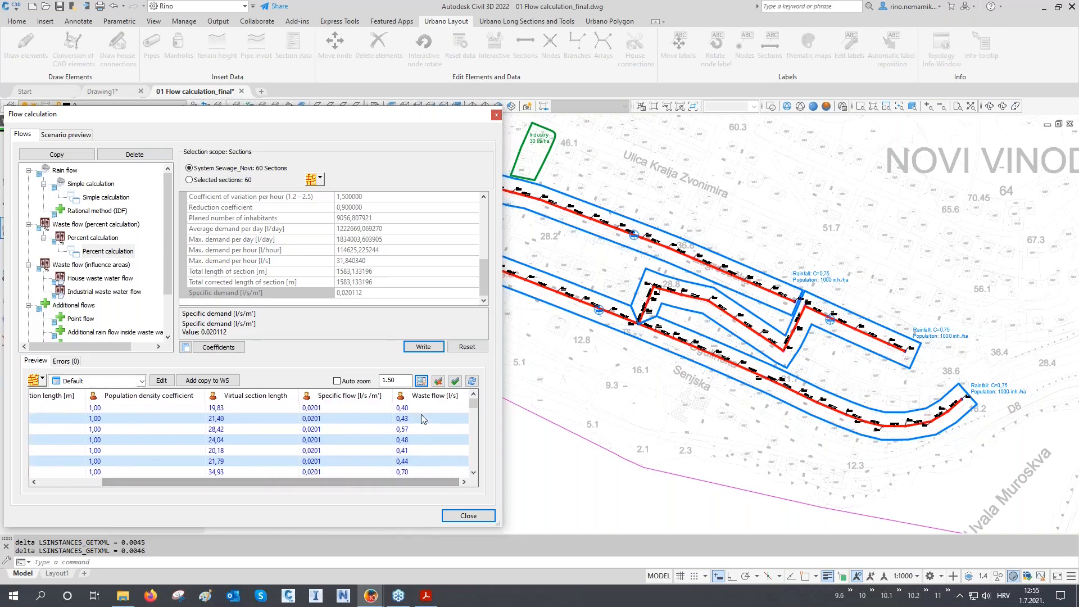
left_click(433, 397)
left_click(434, 398)
left_click(433, 398)
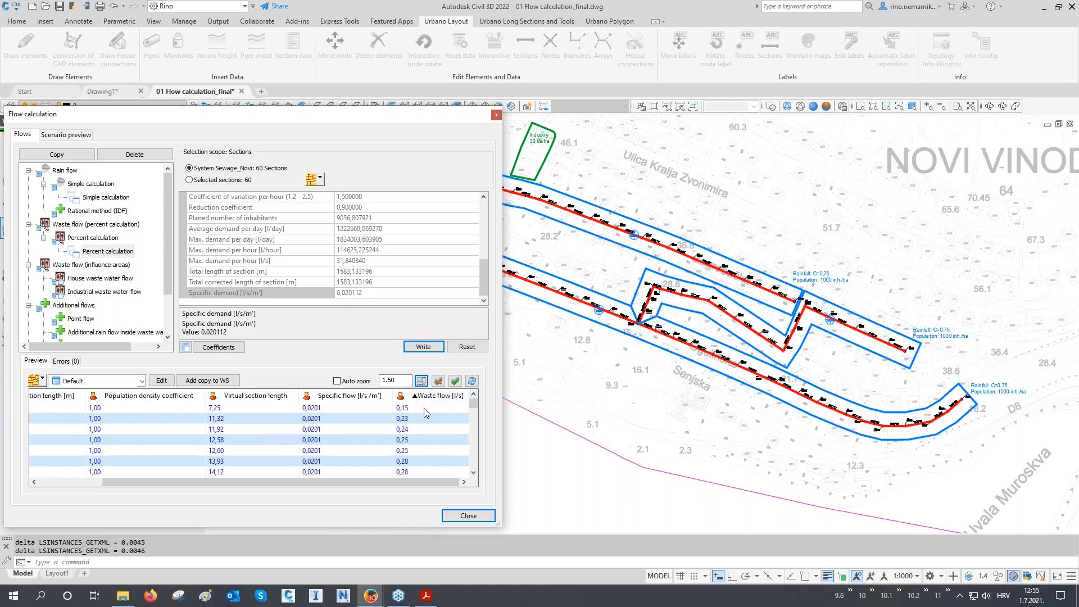
- Add a scenario named "Percent calculation" that excludes the Simple calculation flow, and write its results
scroll(166, 248, "down", 2)
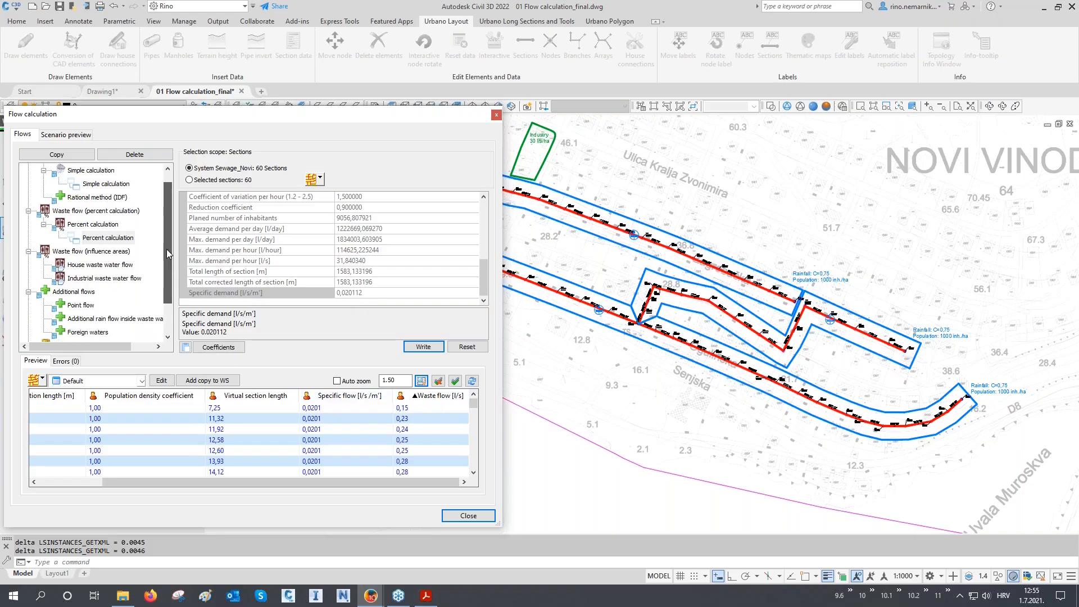
left_click(83, 319)
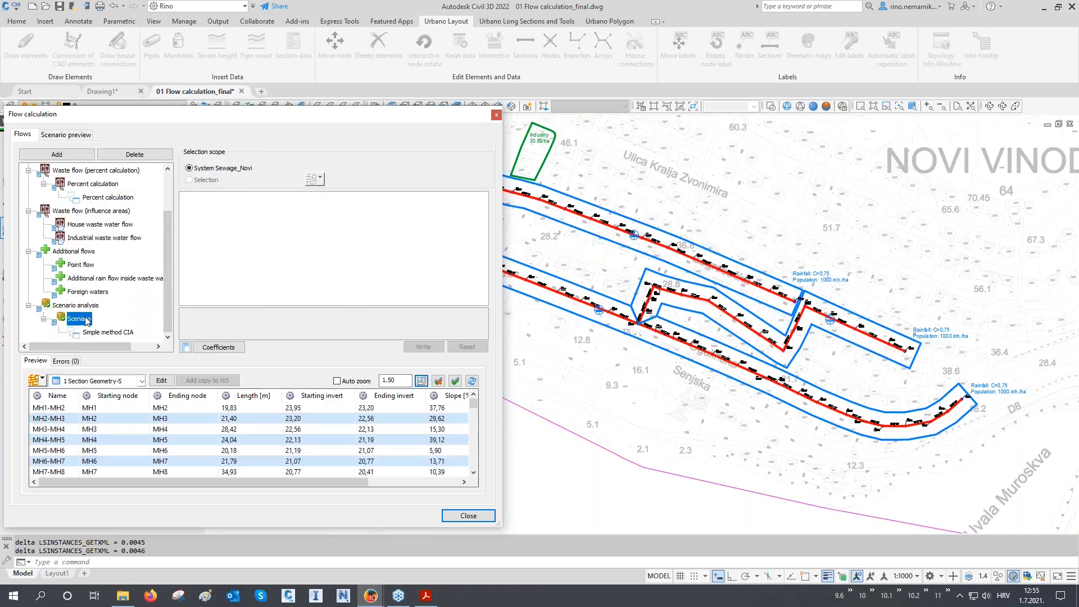
left_click(77, 170)
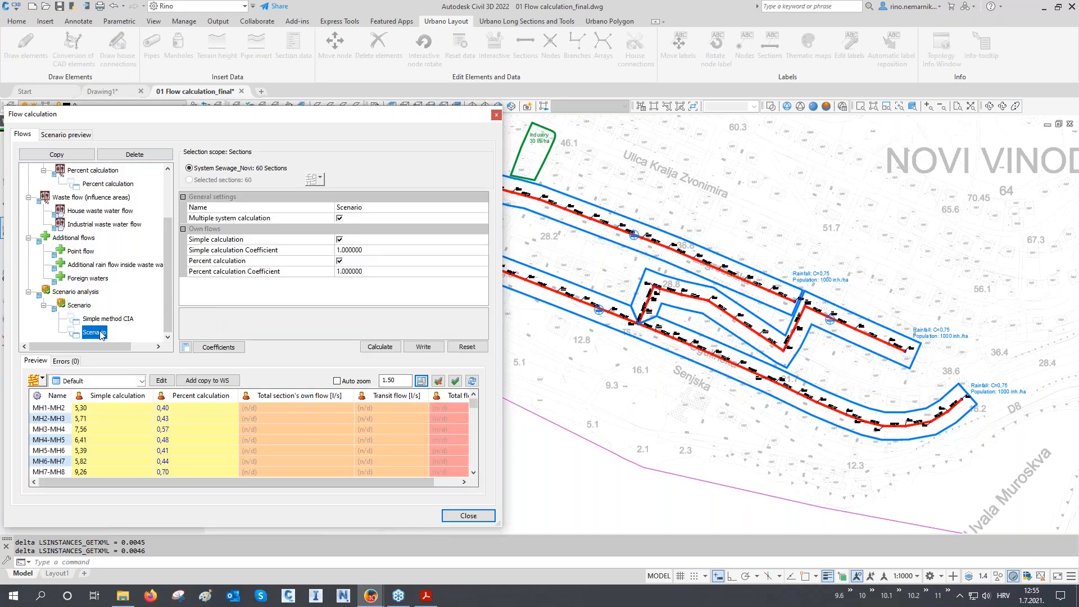
left_click(300, 208)
type("Per")
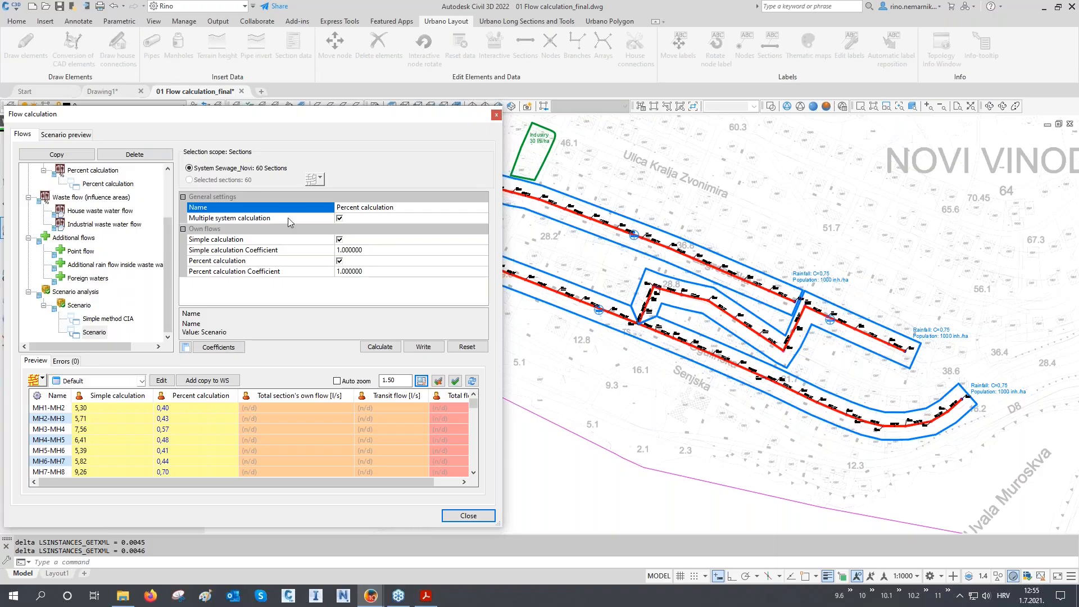
left_click(340, 239)
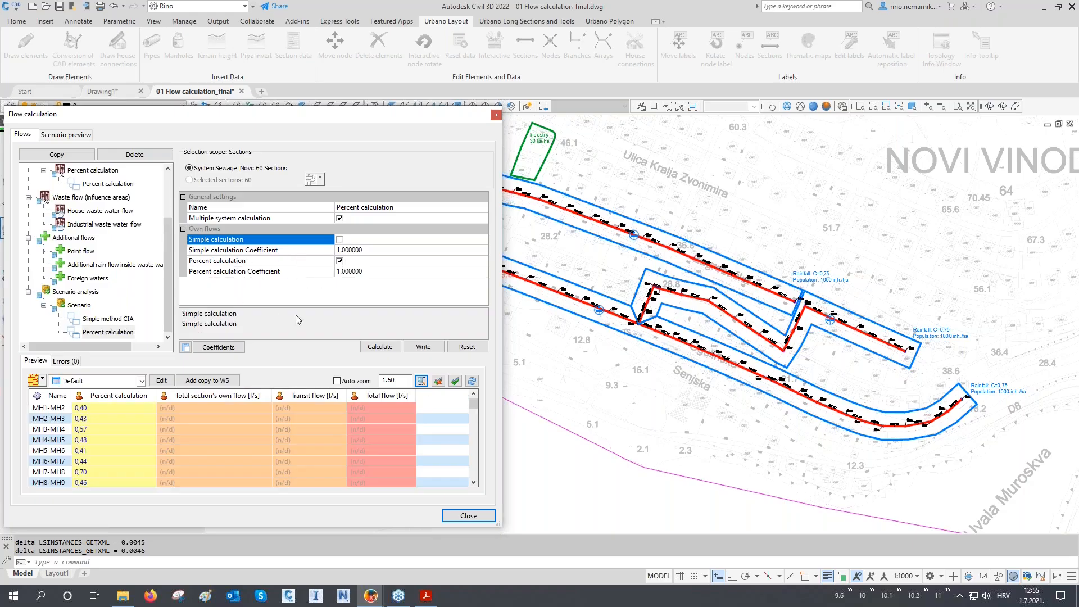
left_click(432, 349)
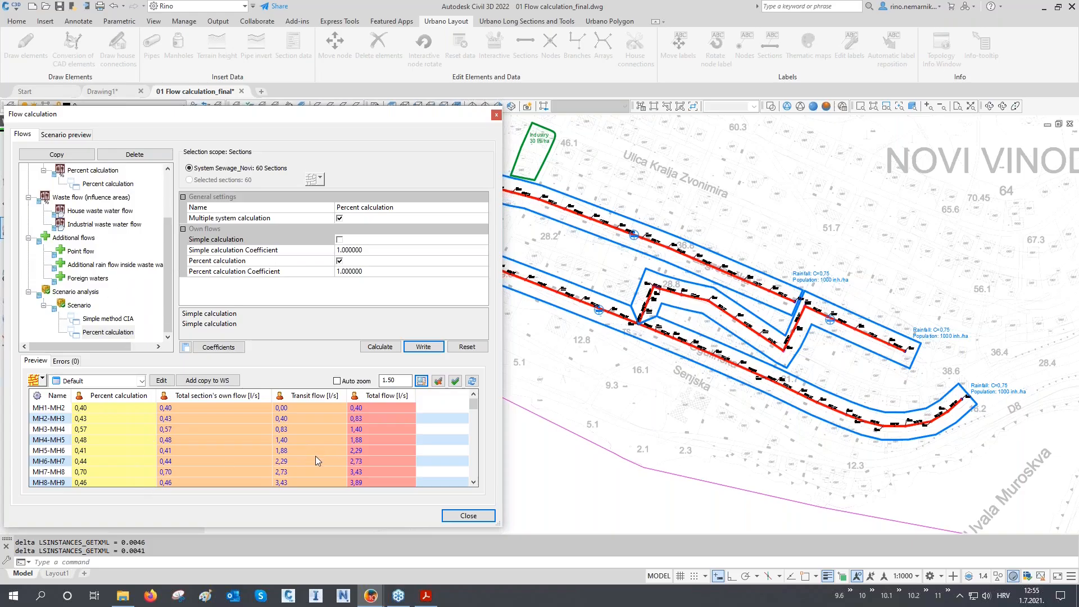
- Sort the Percent calculation scenario's sections by total flow, largest first, to examine the highest flows
mouse_move(315, 456)
left_click(386, 397)
left_click(391, 398)
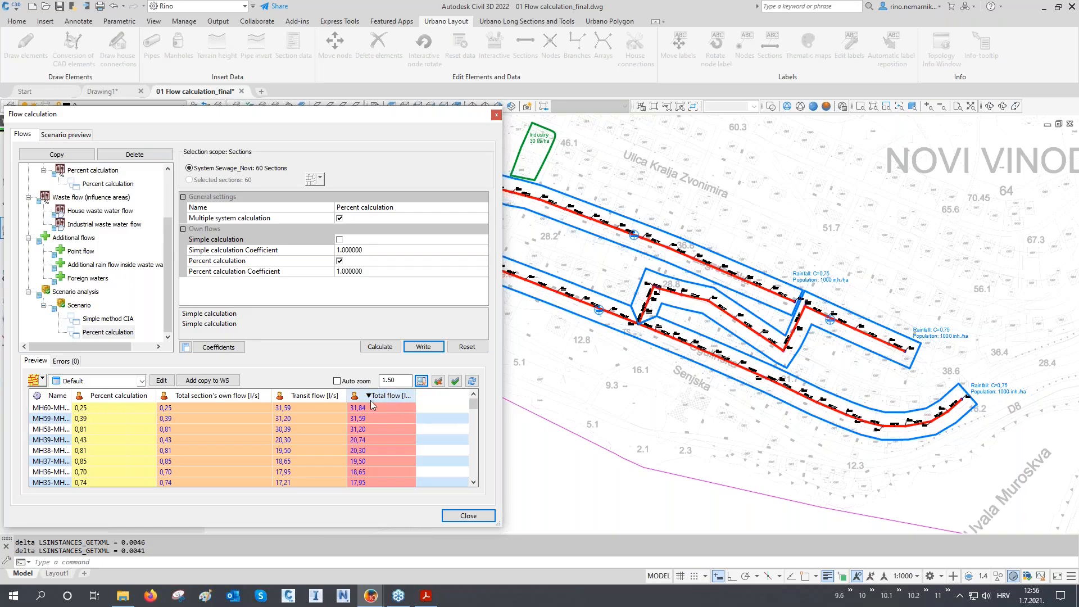
mouse_move(399, 442)
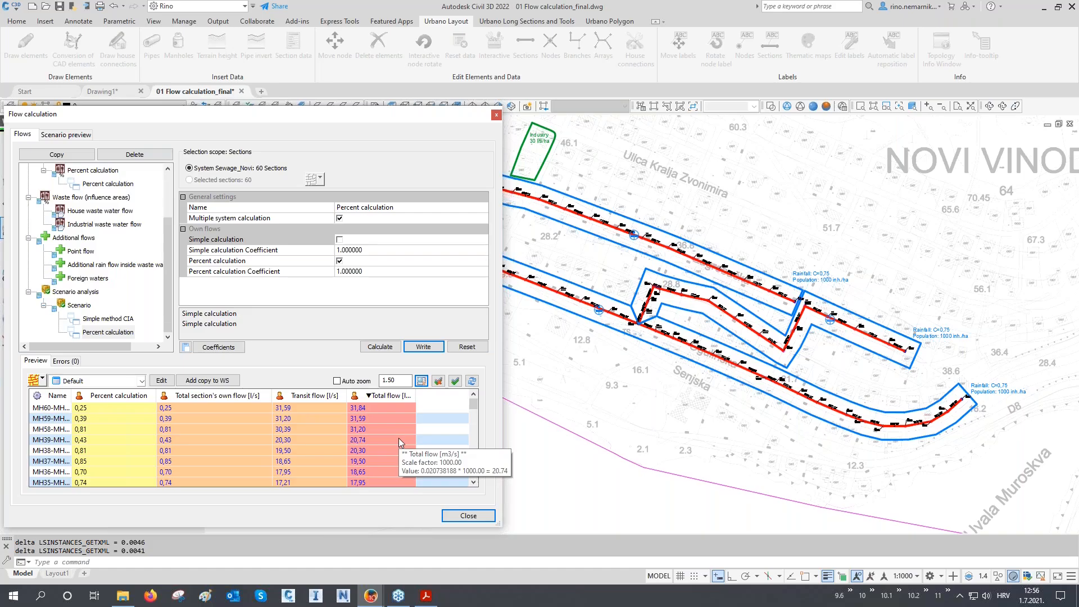
- Add a second percent calculation for the whole Sewage_Novi system and name it "Virtual lengths"
left_click_drag(169, 311, 169, 255)
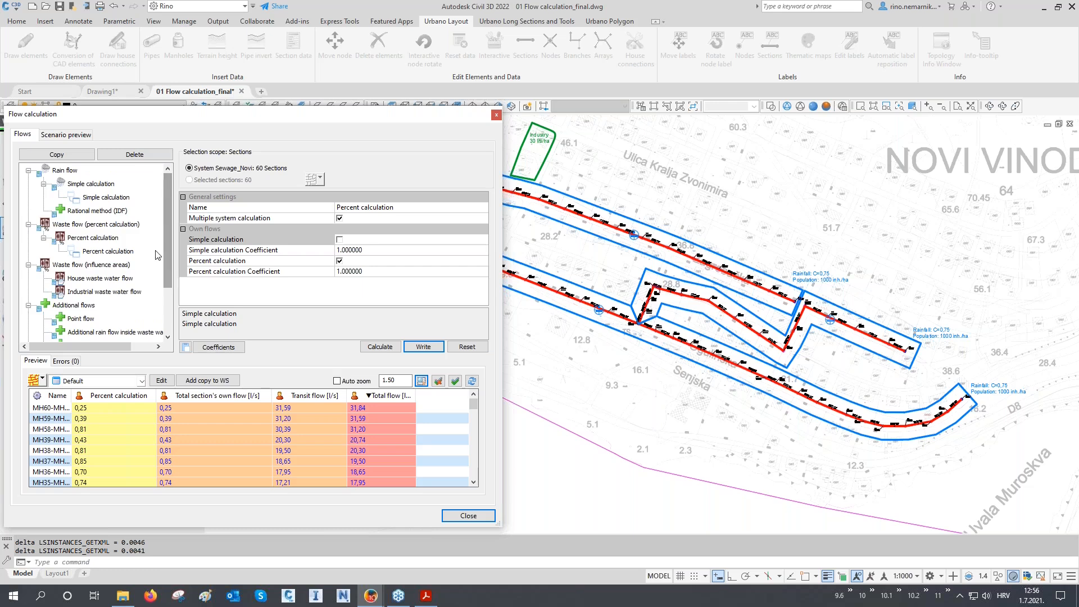
left_click(93, 239)
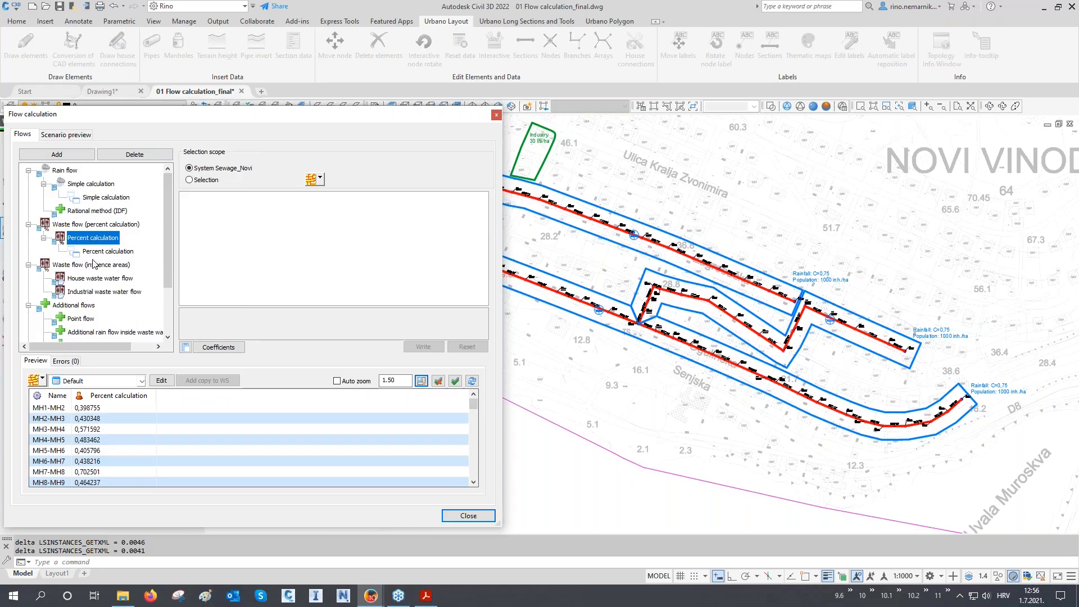
left_click(56, 154)
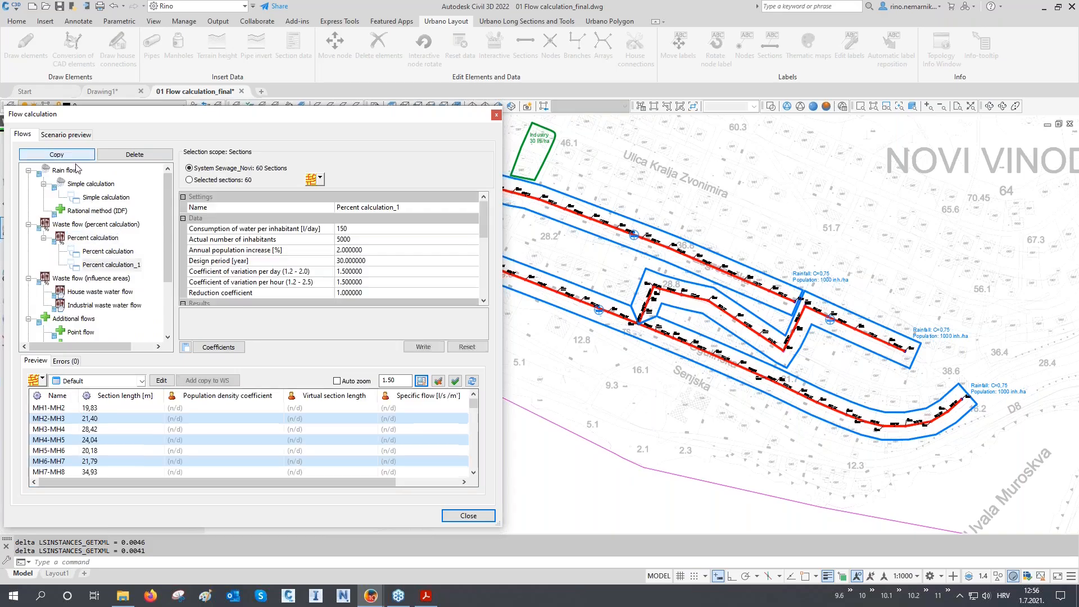
left_click(304, 208)
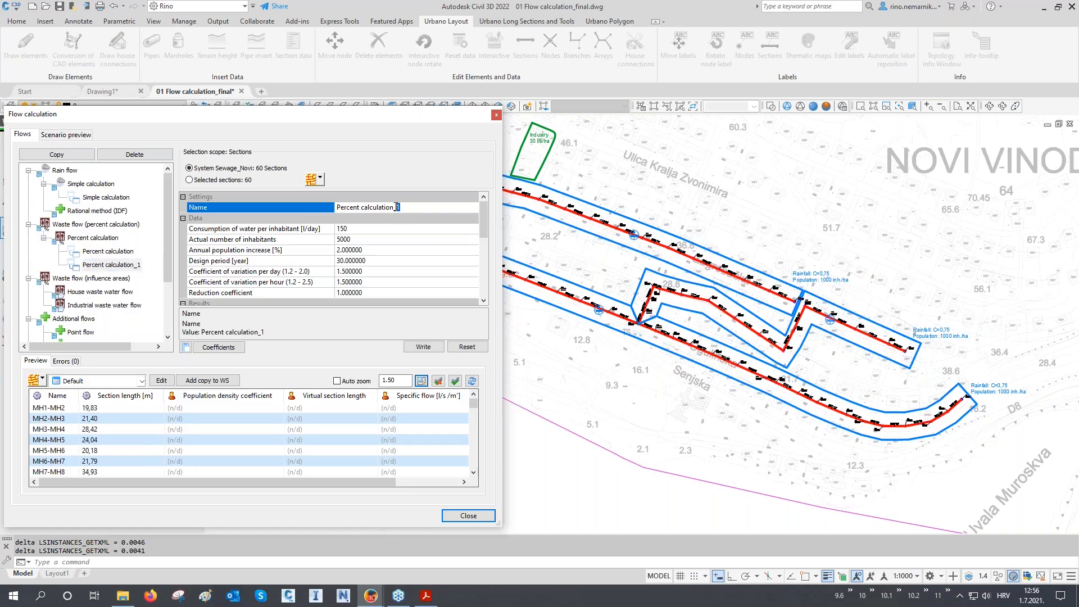
type("V")
type("irtual lengths")
scroll(484, 217, "down", 3)
left_click(213, 274)
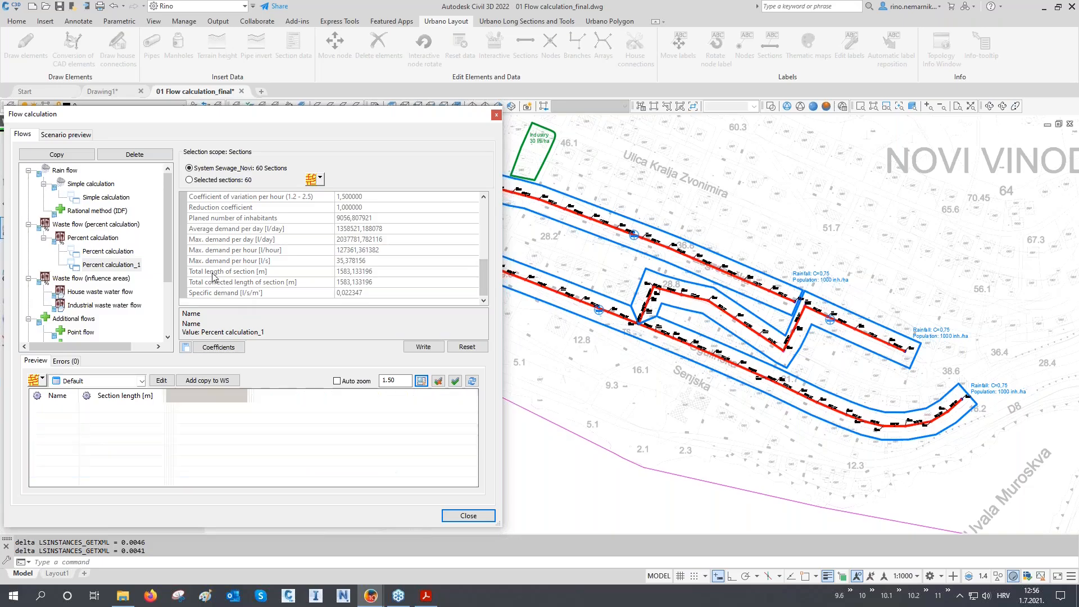
- Compare the total length and total corrected length of section in the Virtual lengths calculation's results
scroll(318, 254, "down", 3)
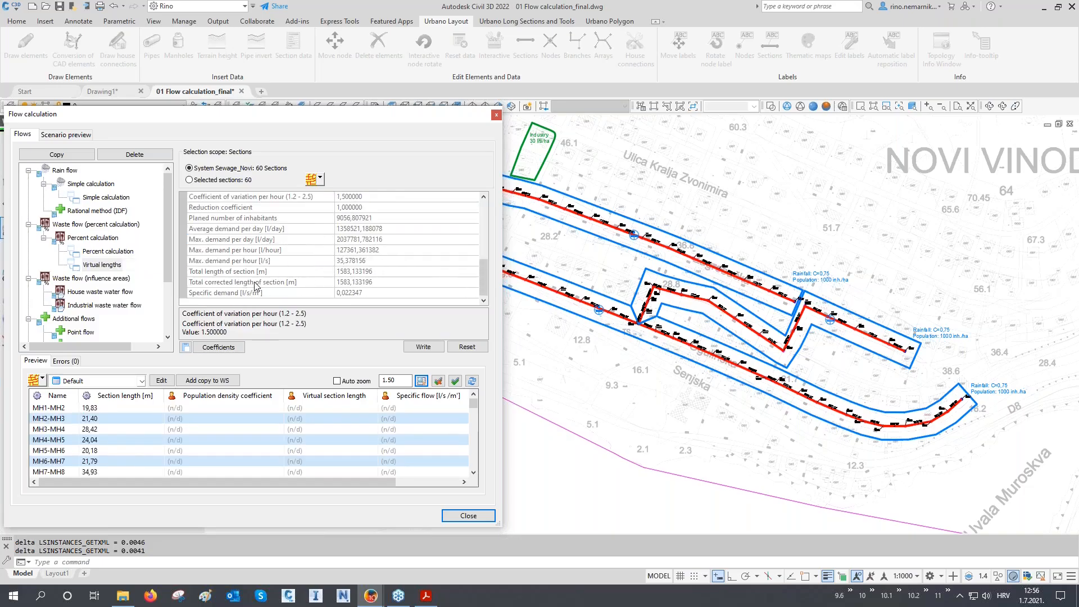
left_click(231, 272)
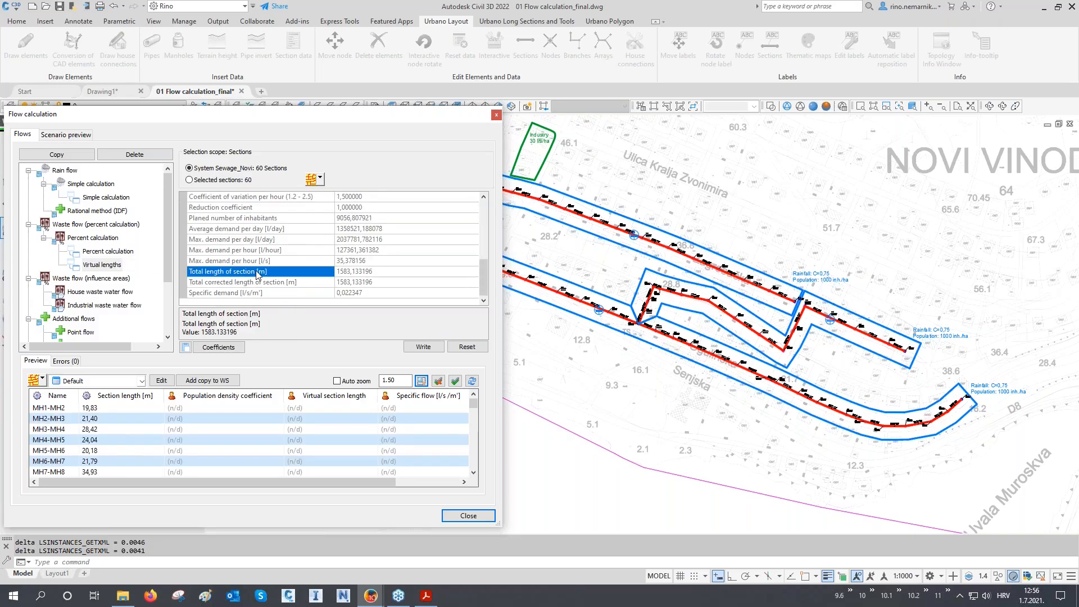
left_click(211, 284)
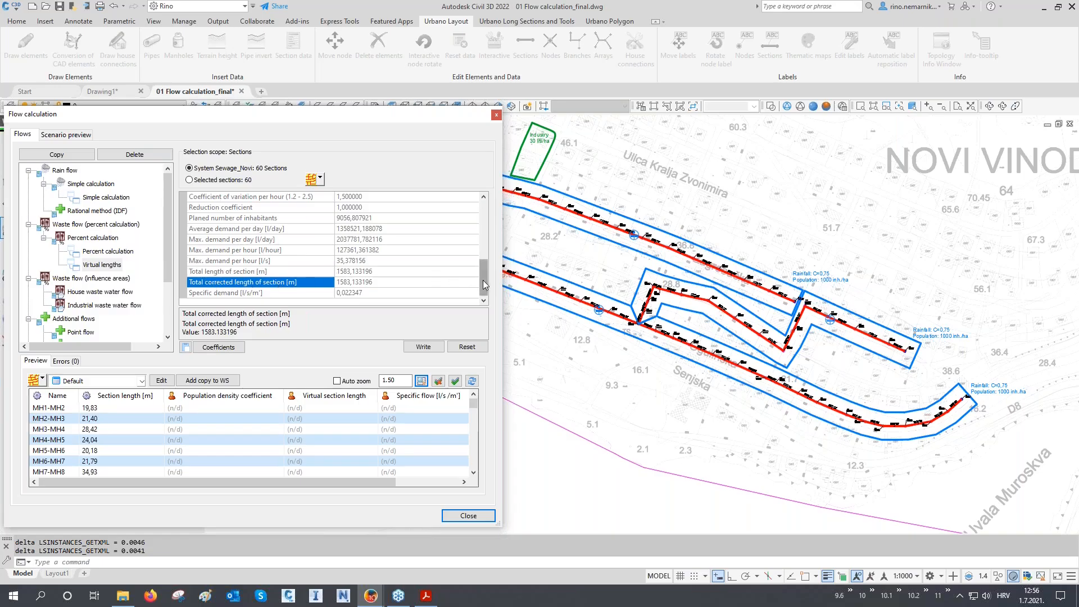
- Open the section coefficients for the Virtual lengths calculation and enable the population density coefficient for data entry
left_click_drag(483, 280, 479, 208)
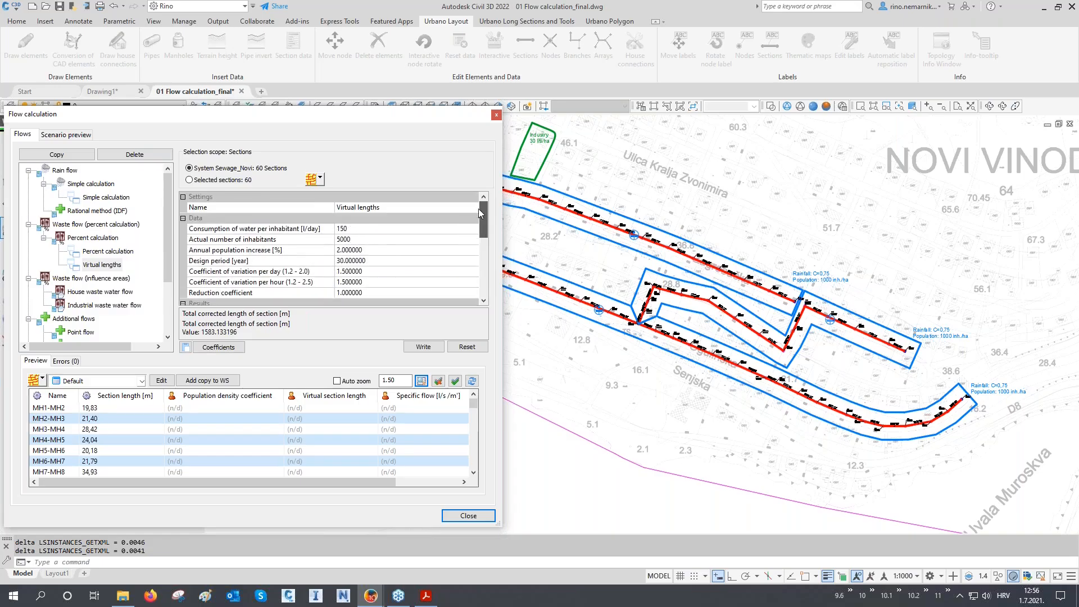
left_click(219, 347)
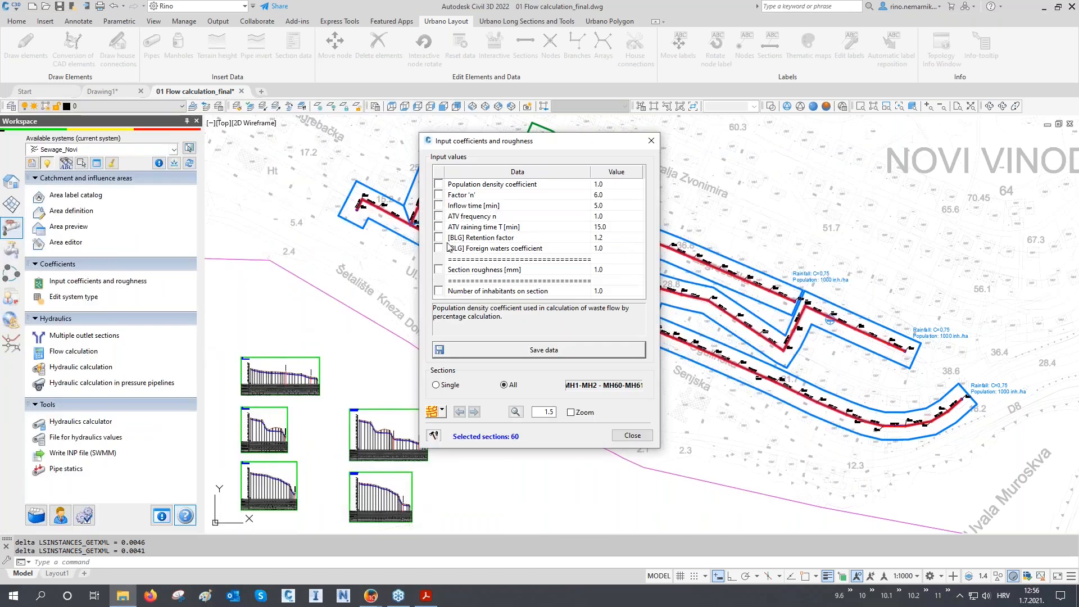
left_click_drag(501, 146, 353, 154)
left_click(327, 192)
left_click(290, 192)
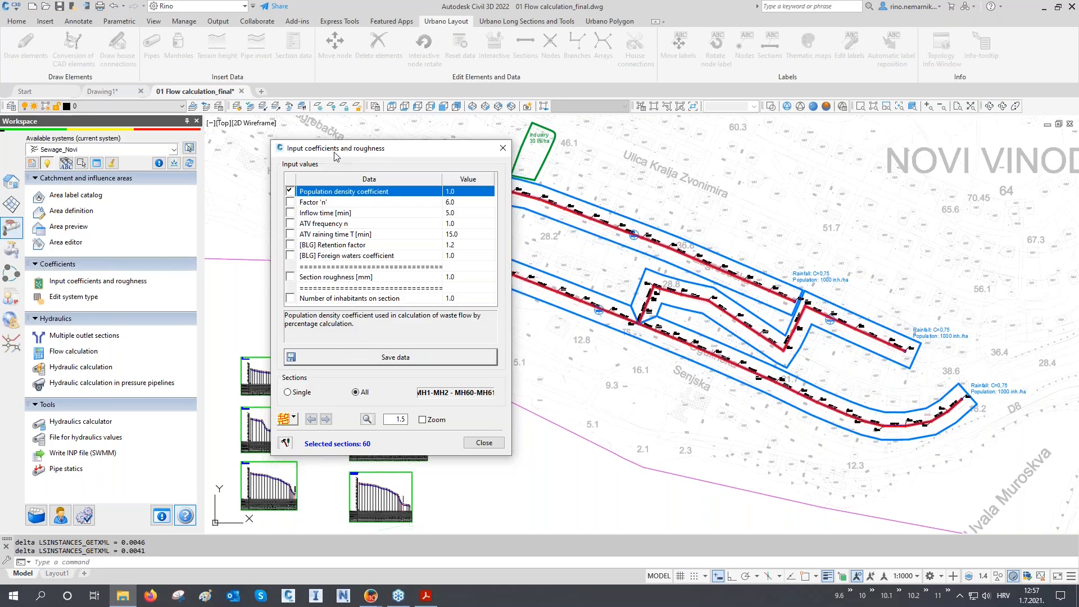
- Set the population density coefficient to 2 for all sections of array A1 and save the data
left_click_drag(335, 153, 188, 149)
left_click(146, 414)
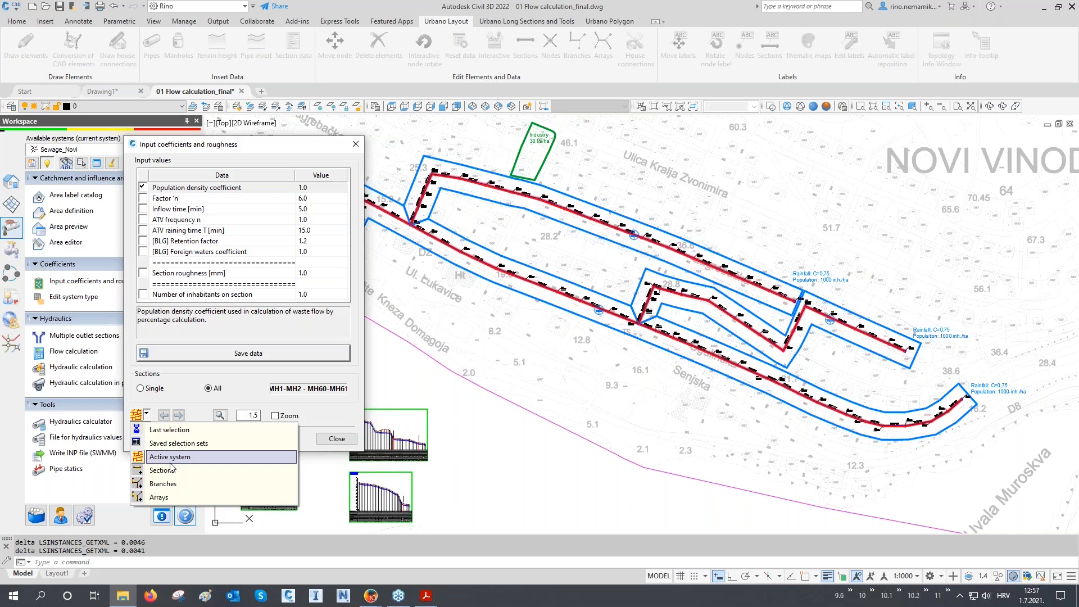
left_click(176, 497)
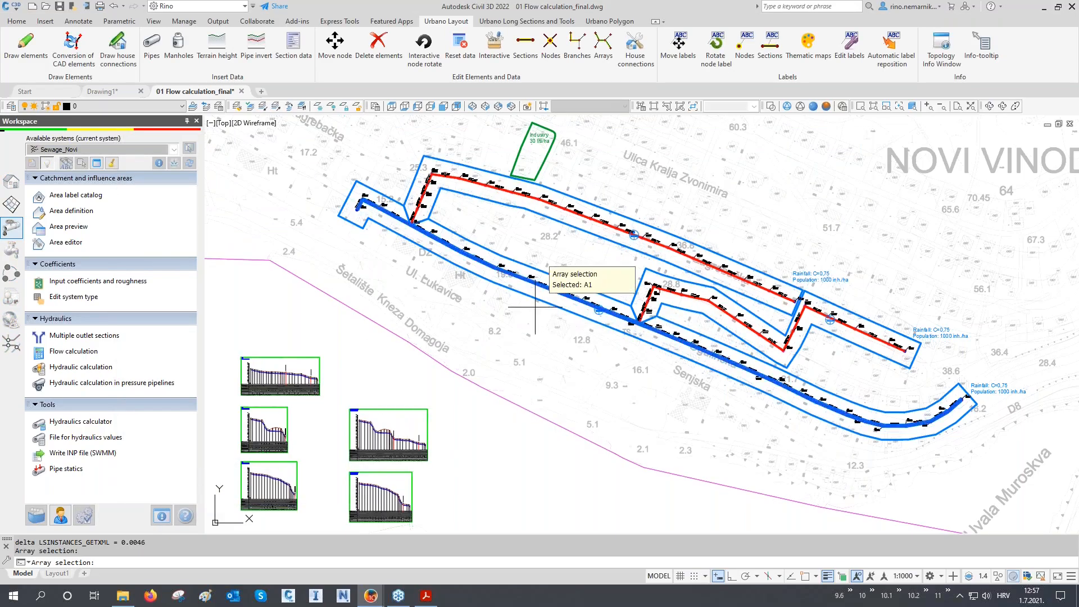
key("Return")
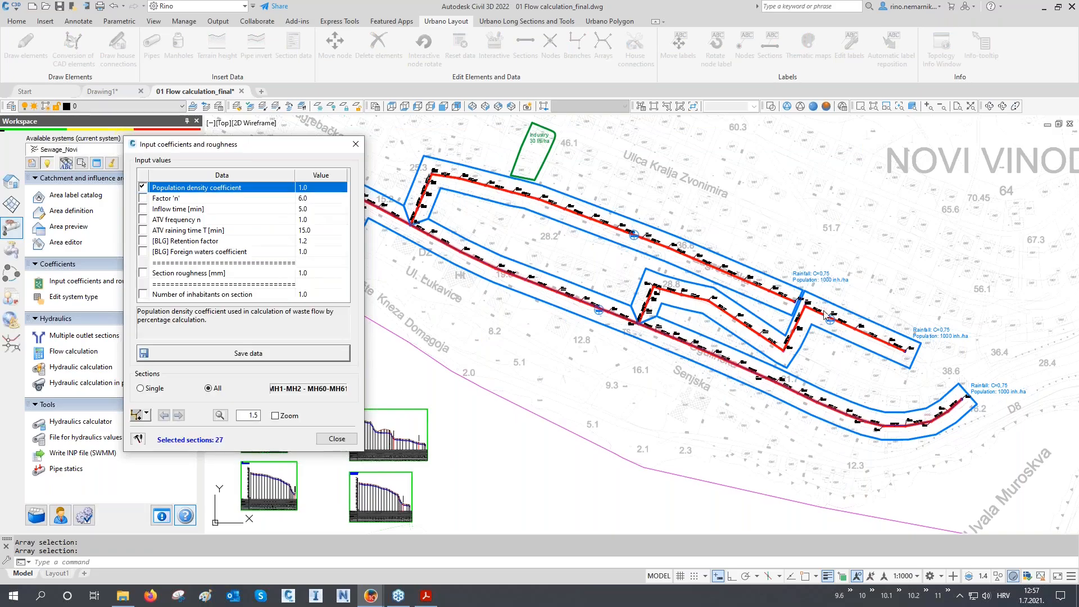
left_click(323, 188)
type("2")
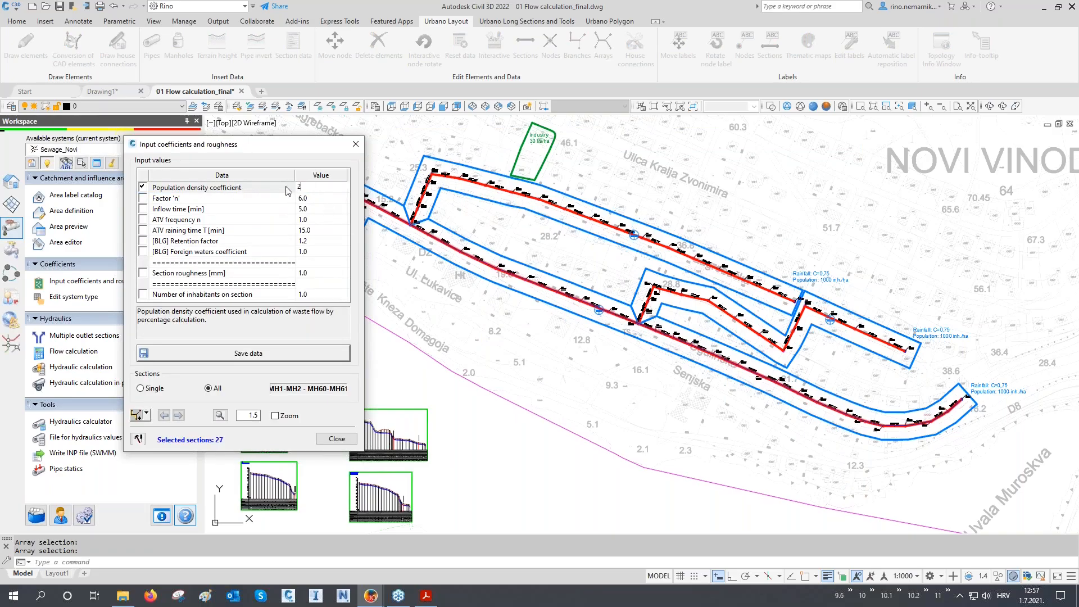
left_click(254, 353)
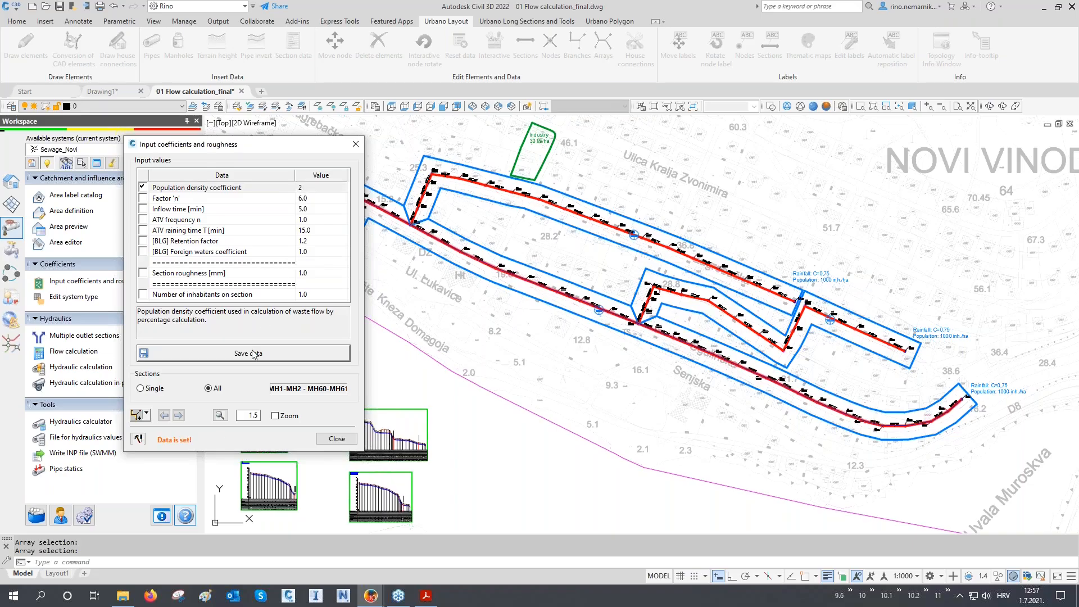
- Save a population density coefficient of 0.5 for the array starting with section MH17-MH18, and close the coefficient input
left_click(137, 413)
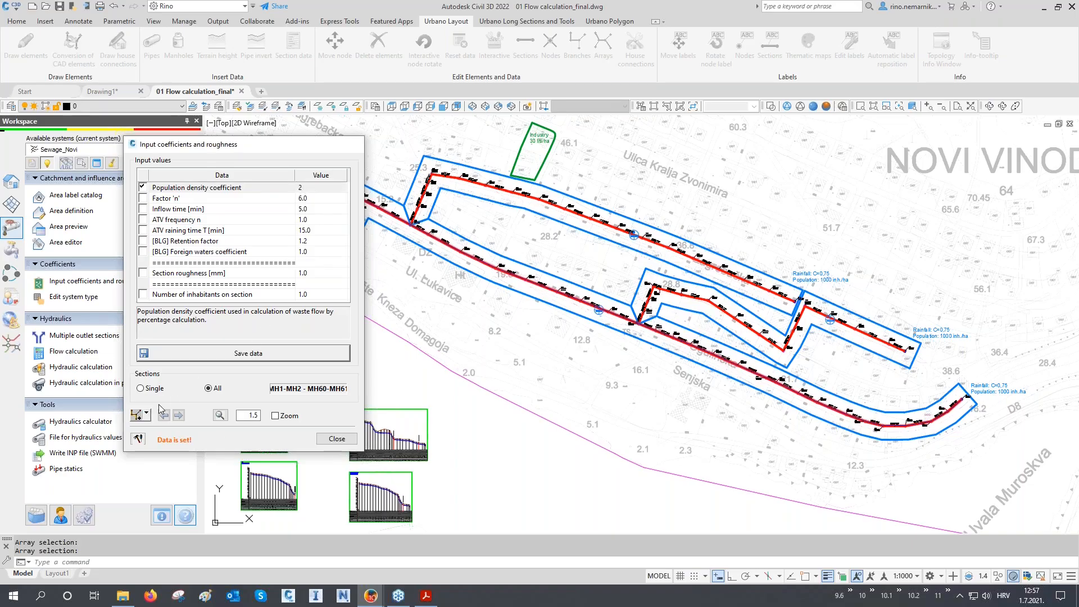
left_click(851, 329)
left_click(305, 189)
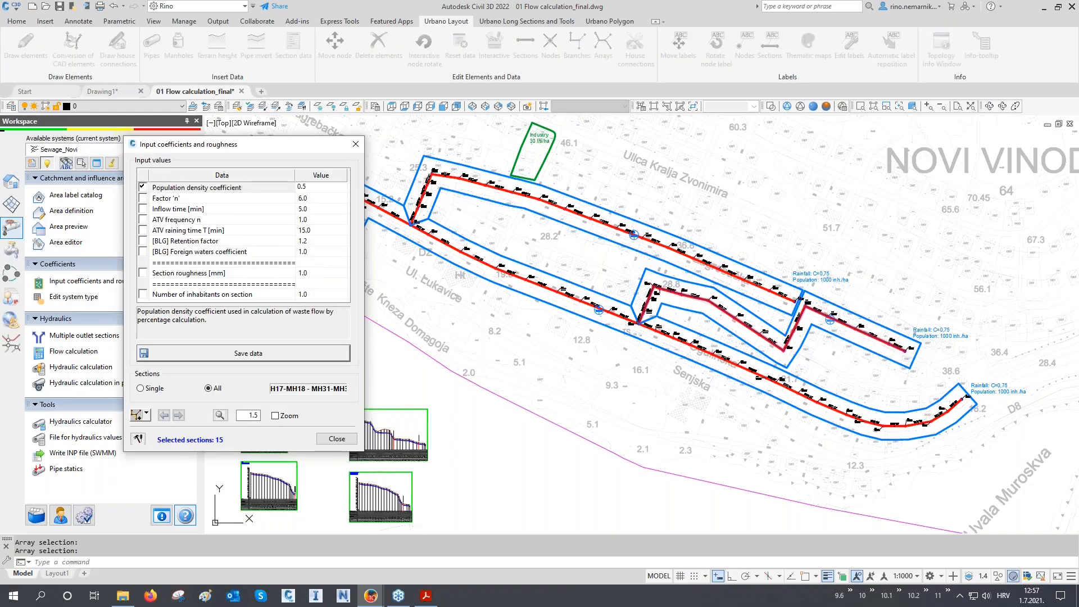
left_click(266, 353)
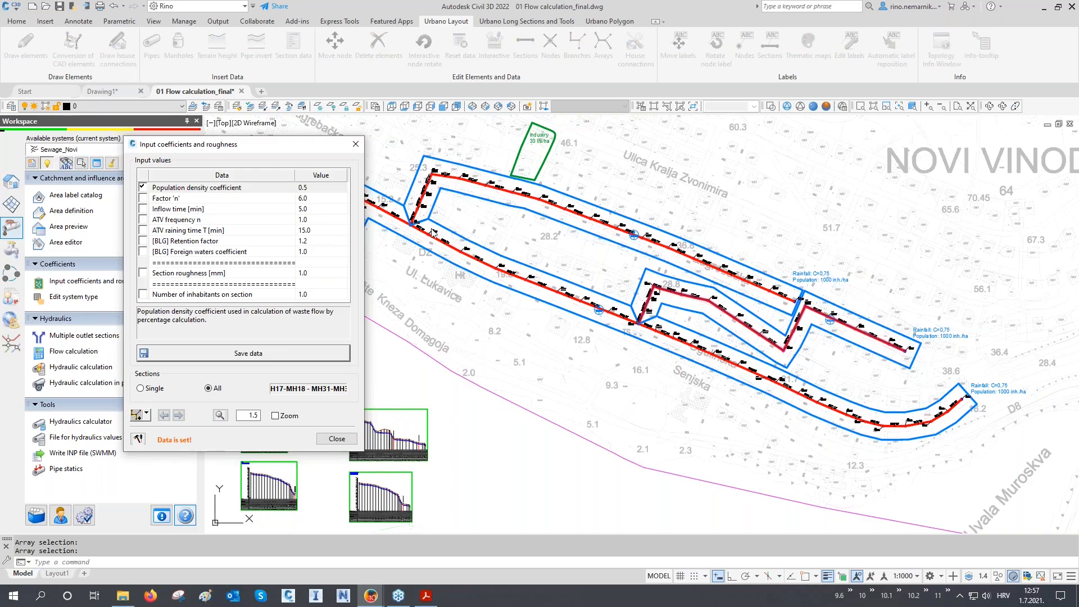
left_click(337, 439)
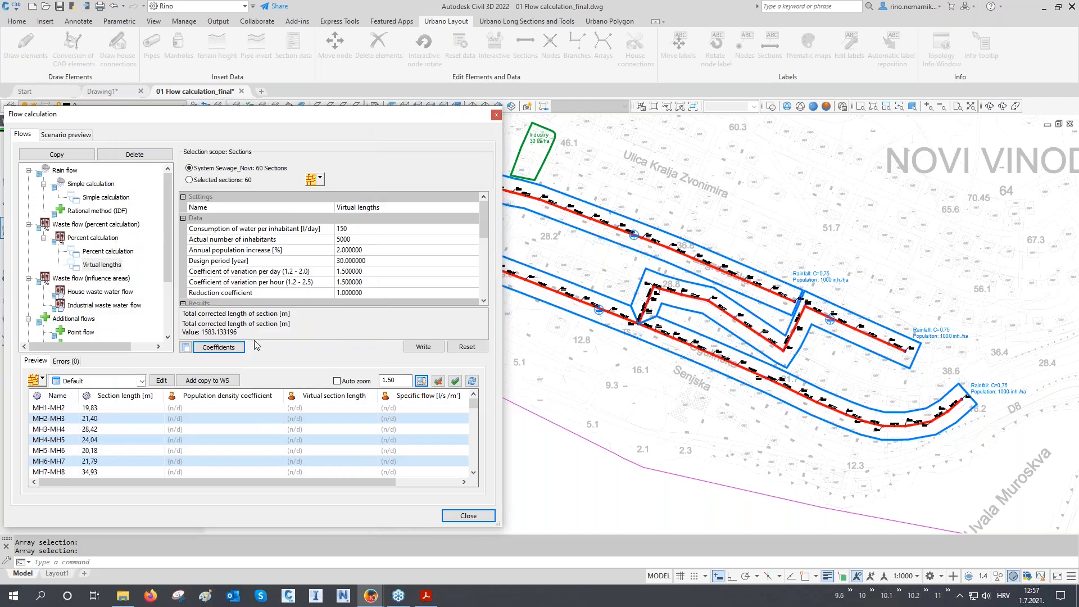
- Set the Virtual lengths calculation's reduction coefficient to 0.9 and write its results
left_click(267, 241)
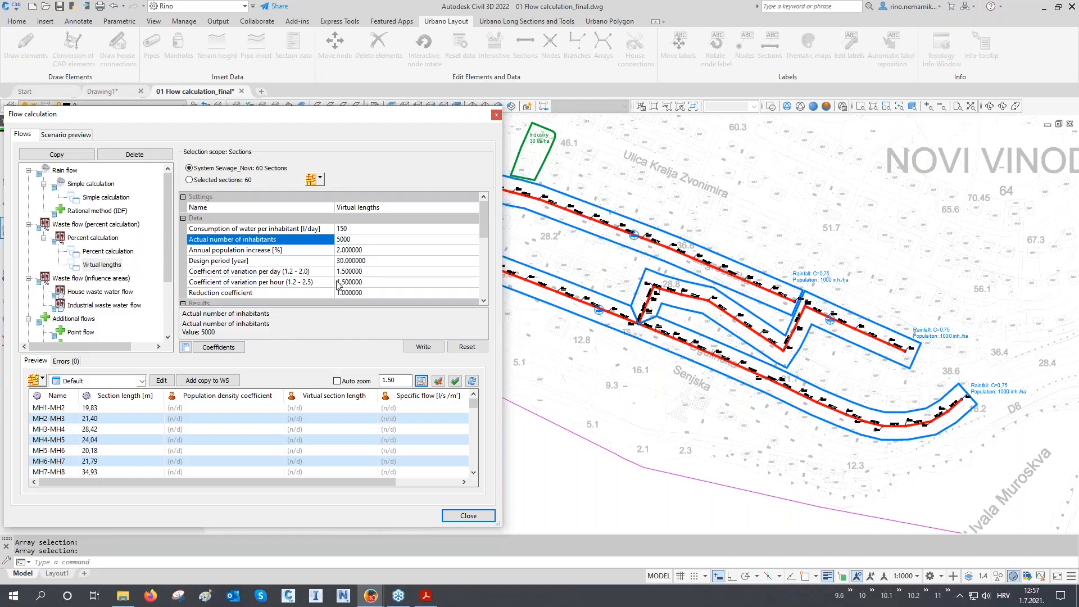
left_click(323, 293)
type("0.9")
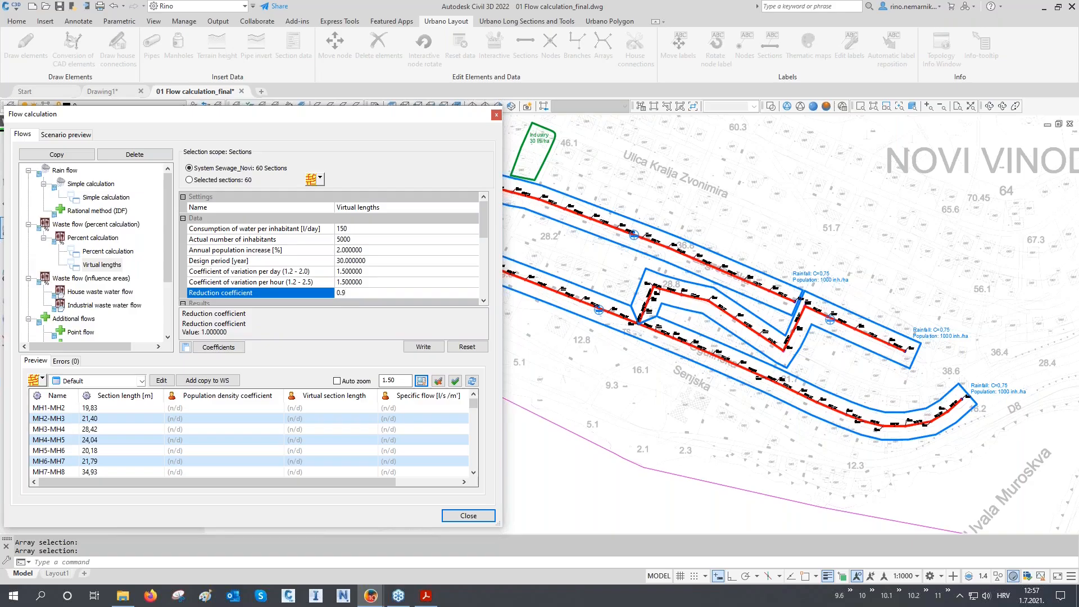
left_click(427, 347)
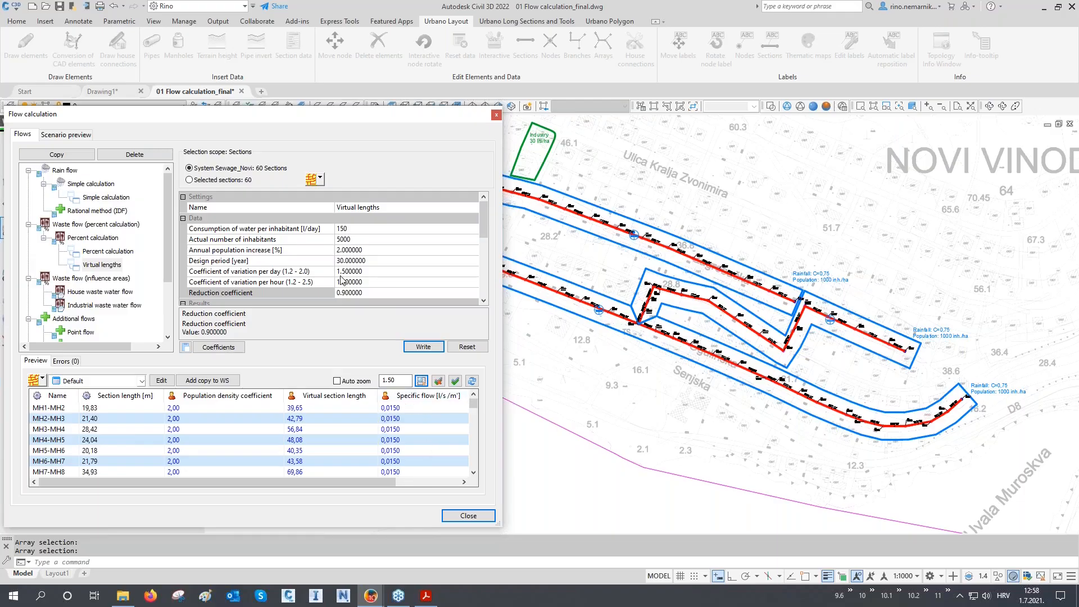
- Examine the Virtual lengths maximum hourly demand, total corrected length and per-section waste flows
scroll(341, 279, "down", 3)
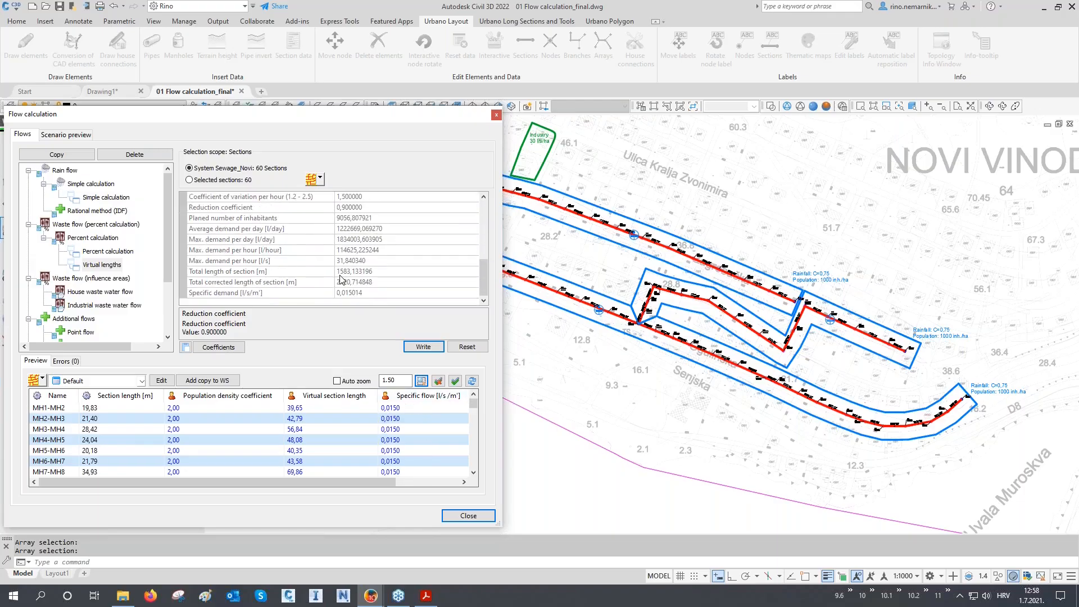
left_click(236, 262)
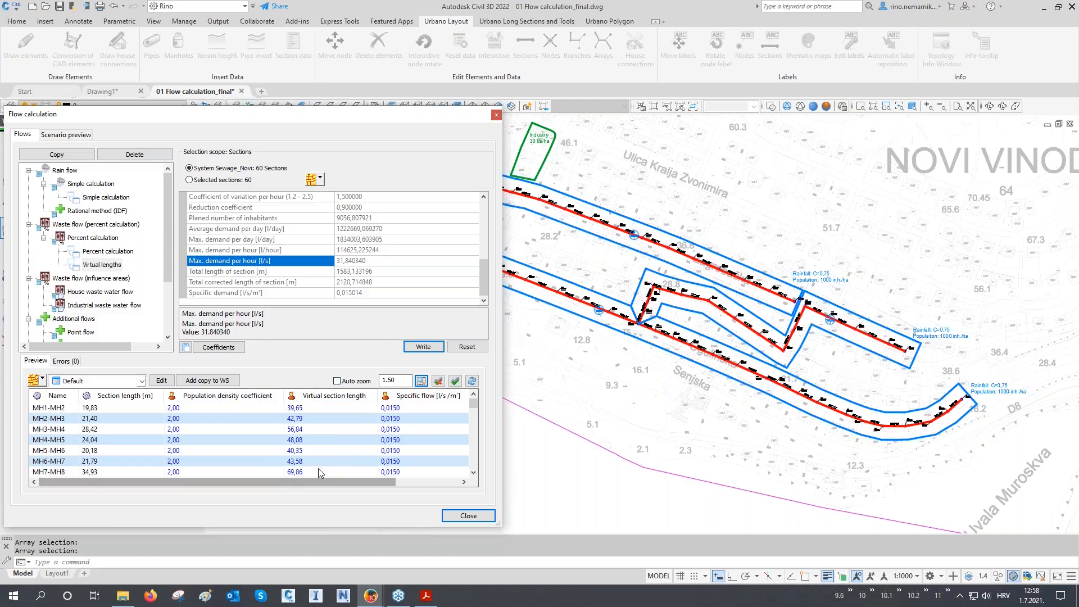
left_click(226, 283)
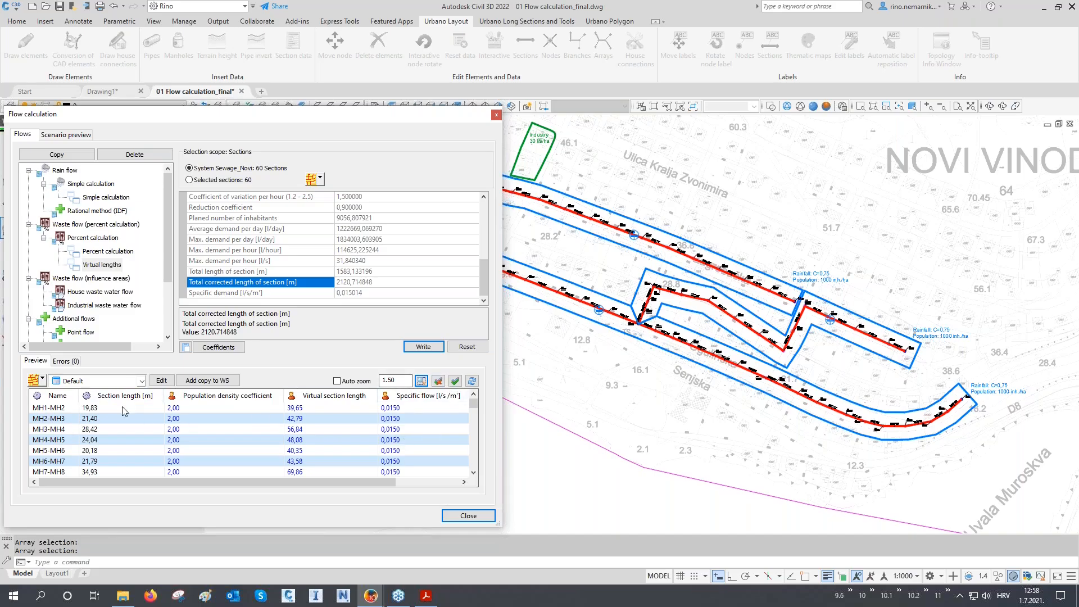
left_click_drag(125, 482, 197, 488)
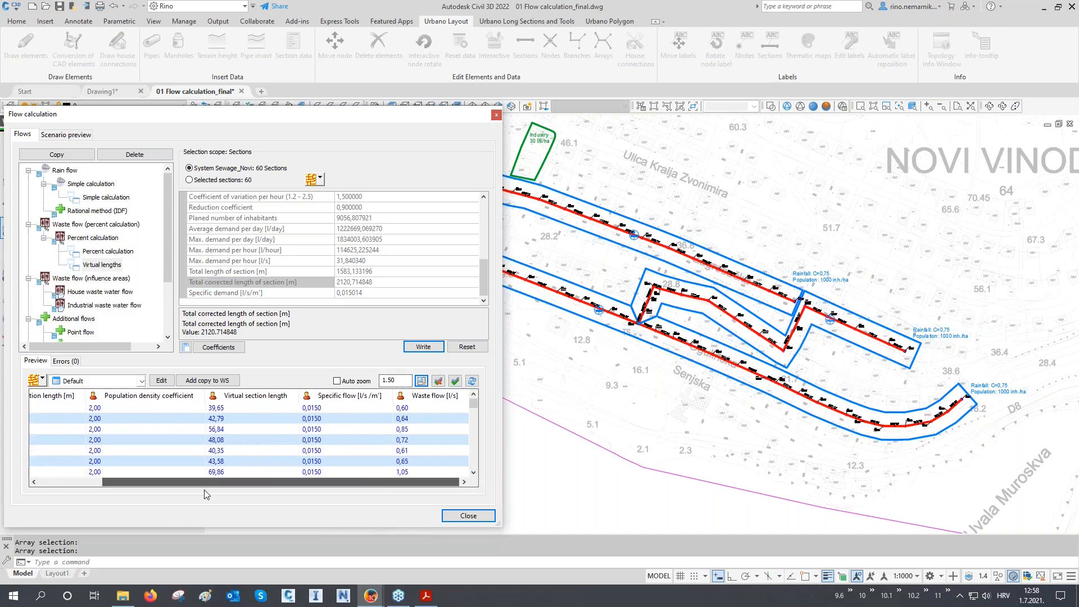
- Compare the Percent calculation and Virtual lengths flows for each of the three arrays, and examine the last array's virtual section lengths
left_click(84, 239)
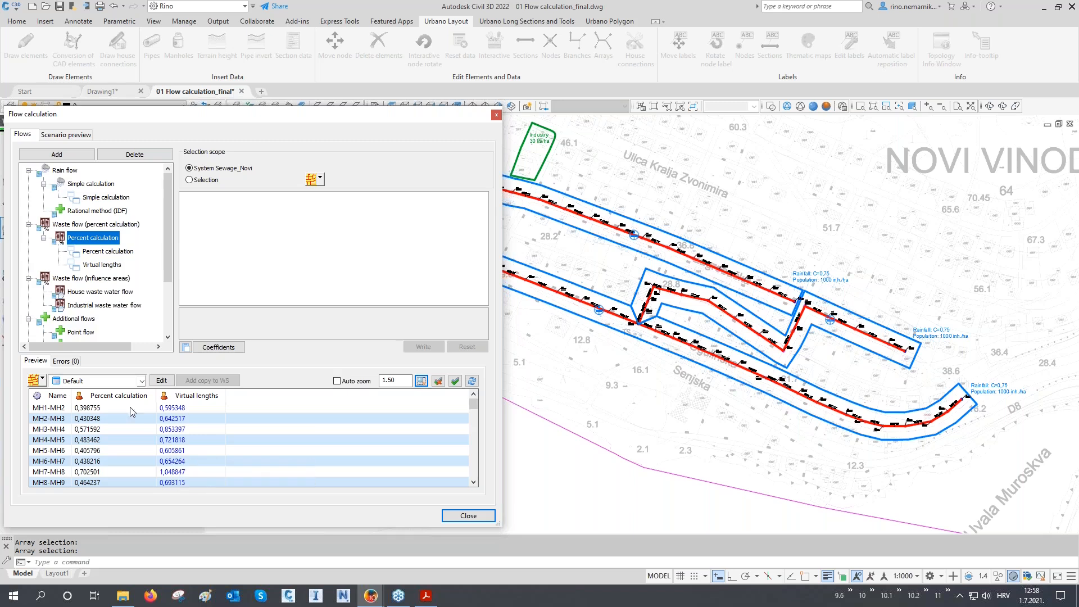
left_click(321, 178)
left_click(359, 304)
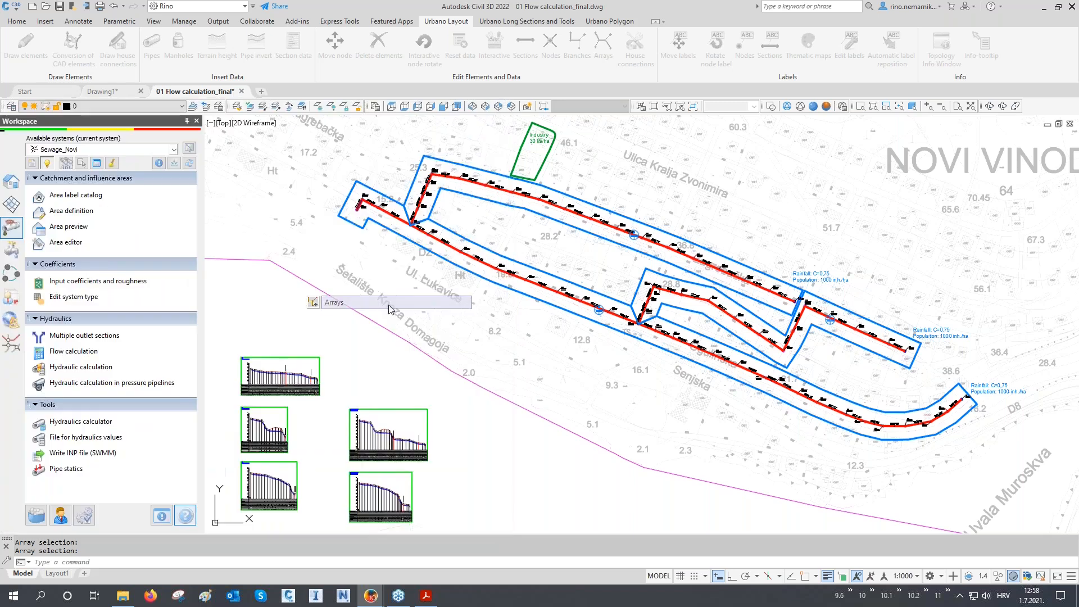
left_click(531, 286)
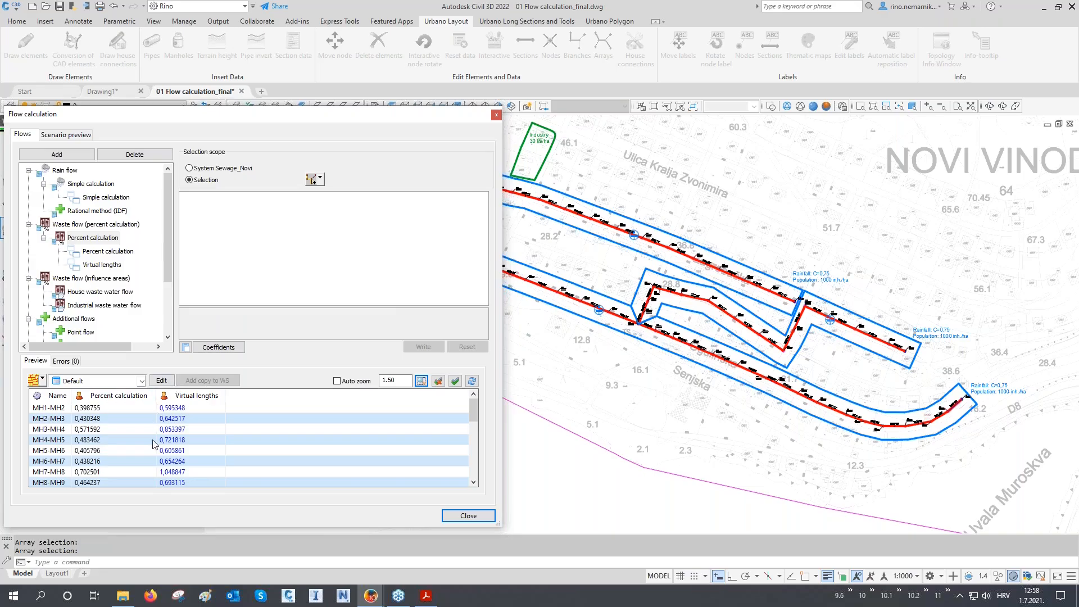
left_click(312, 179)
left_click(830, 300)
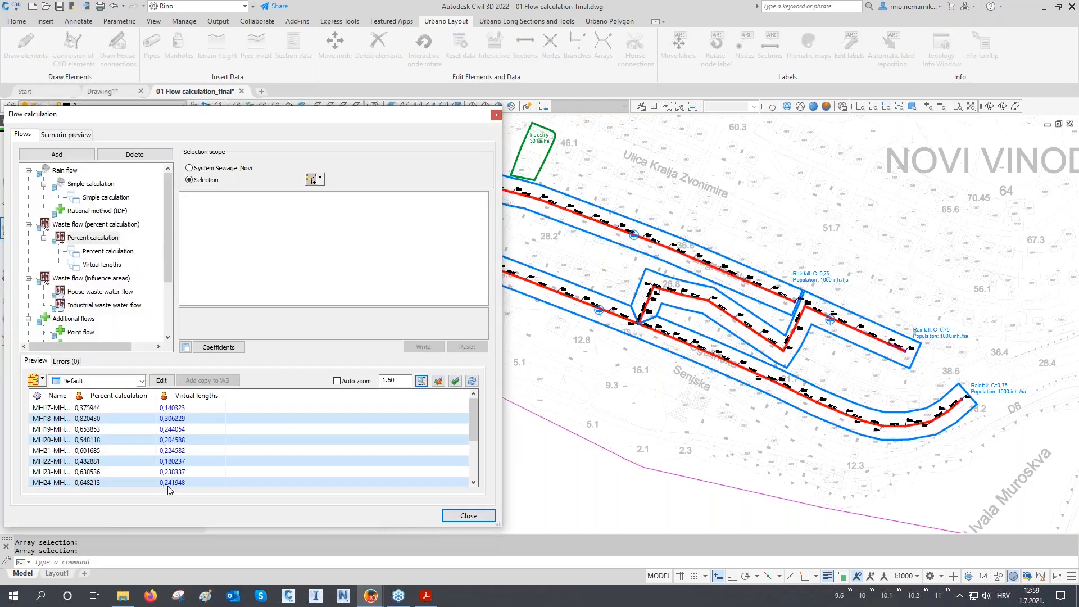
left_click(310, 180)
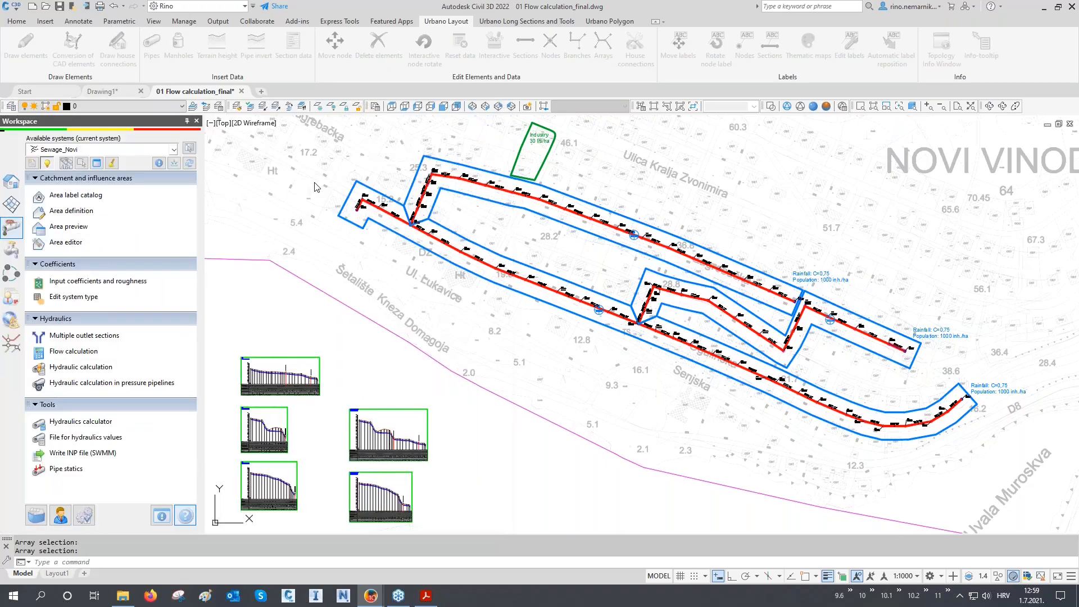
left_click(477, 190)
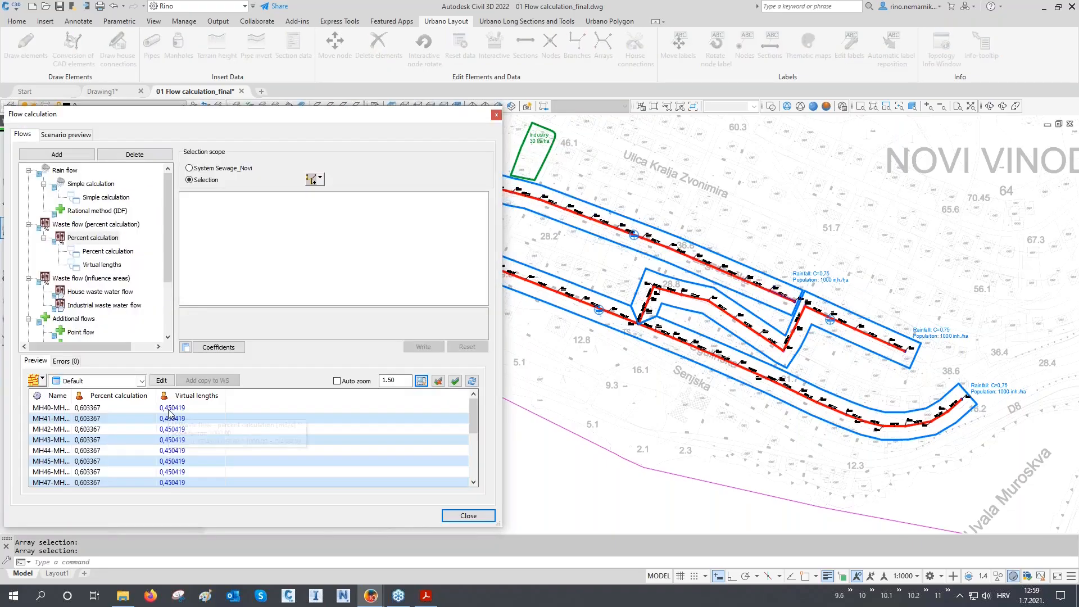
mouse_move(170, 412)
left_click(101, 265)
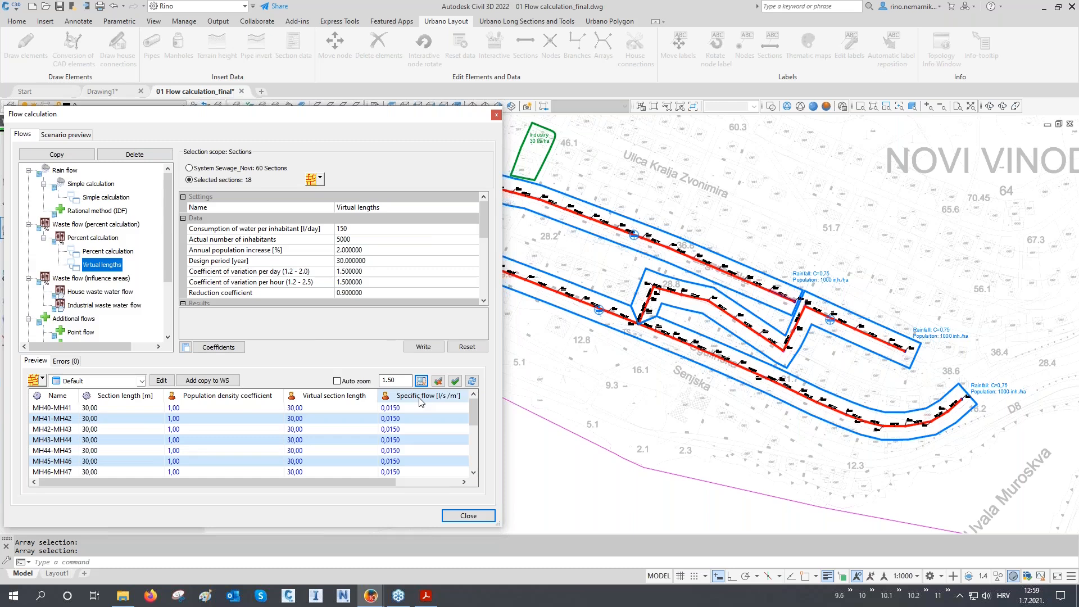
- Delete the Virtual lengths calculation, keeping only the original Percent calculation, and close the flow calculation
scroll(128, 295, "down", 2)
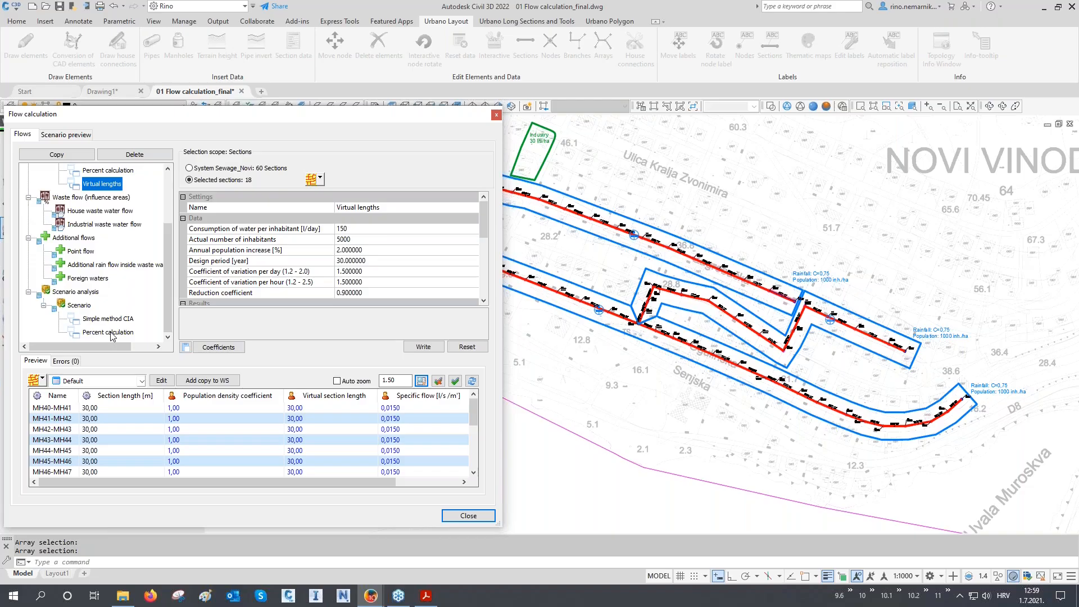
scroll(115, 316, "up", 1)
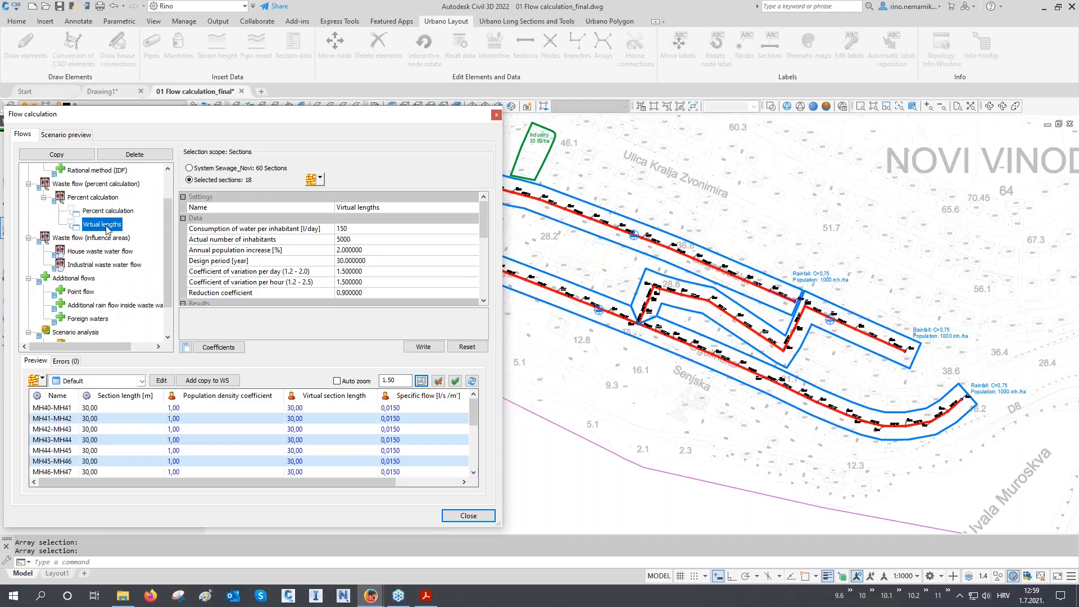
left_click(142, 158)
left_click(95, 212)
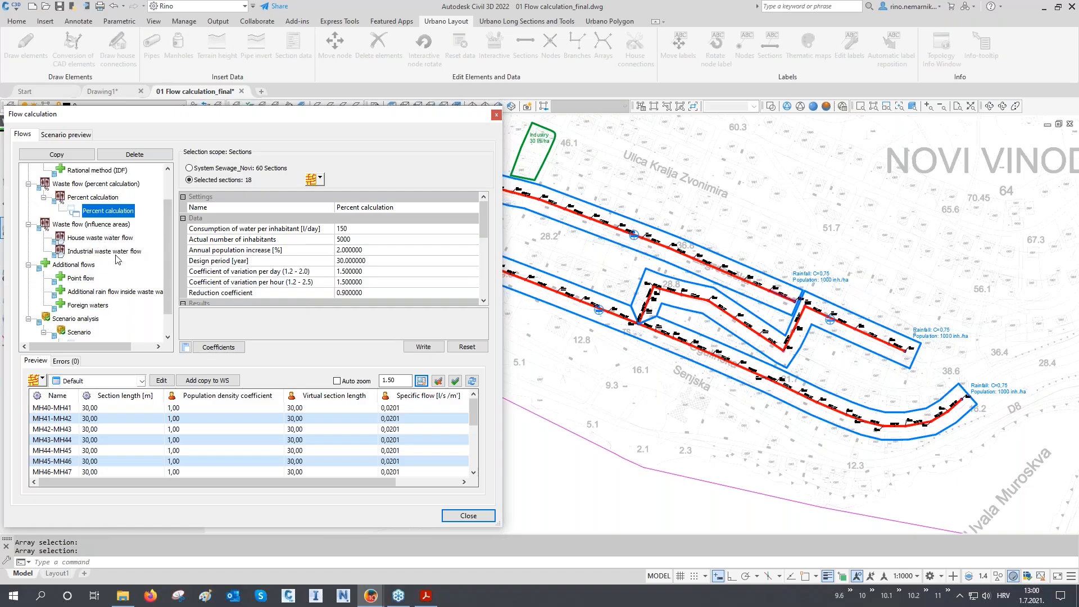
left_click(457, 516)
middle_click_drag(523, 352, 518, 375)
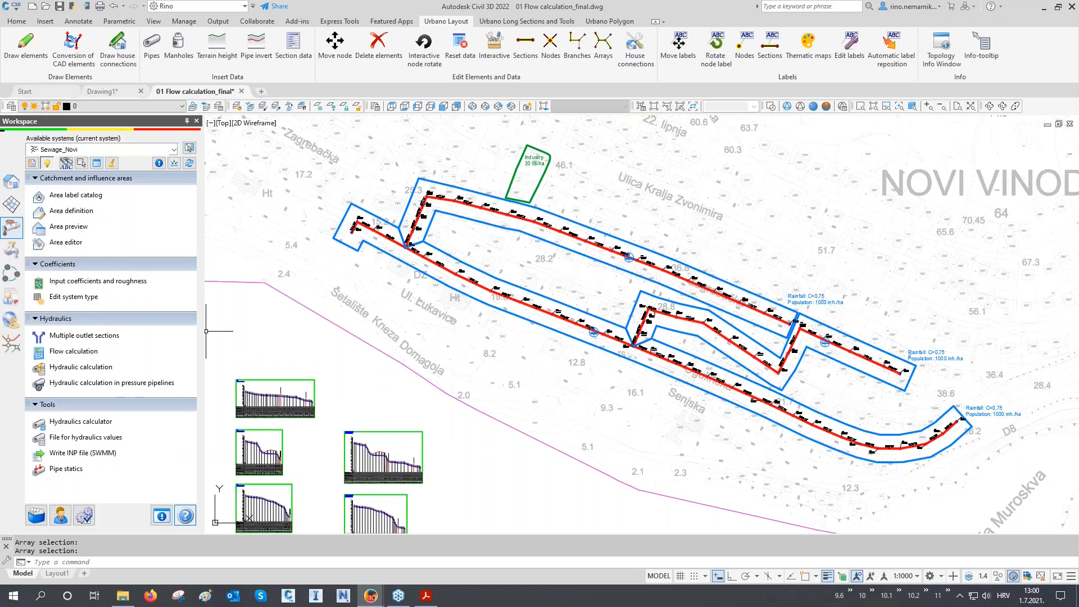
- Make catchment areas A_01, A_02 and A_03 also house influence areas, with a population density of 1000 N/ha
left_click(73, 228)
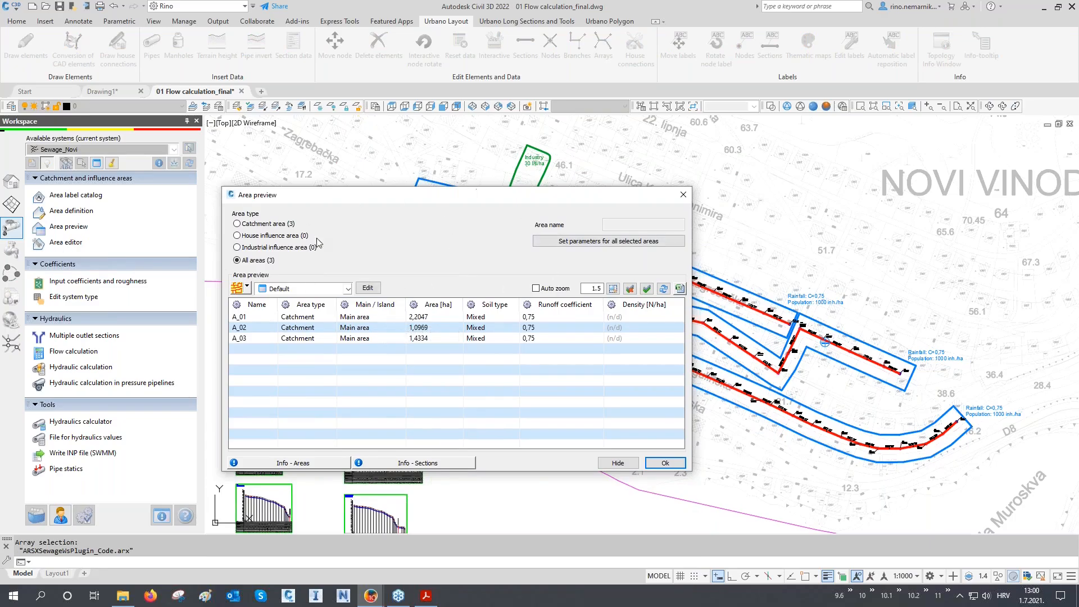
left_click(357, 317)
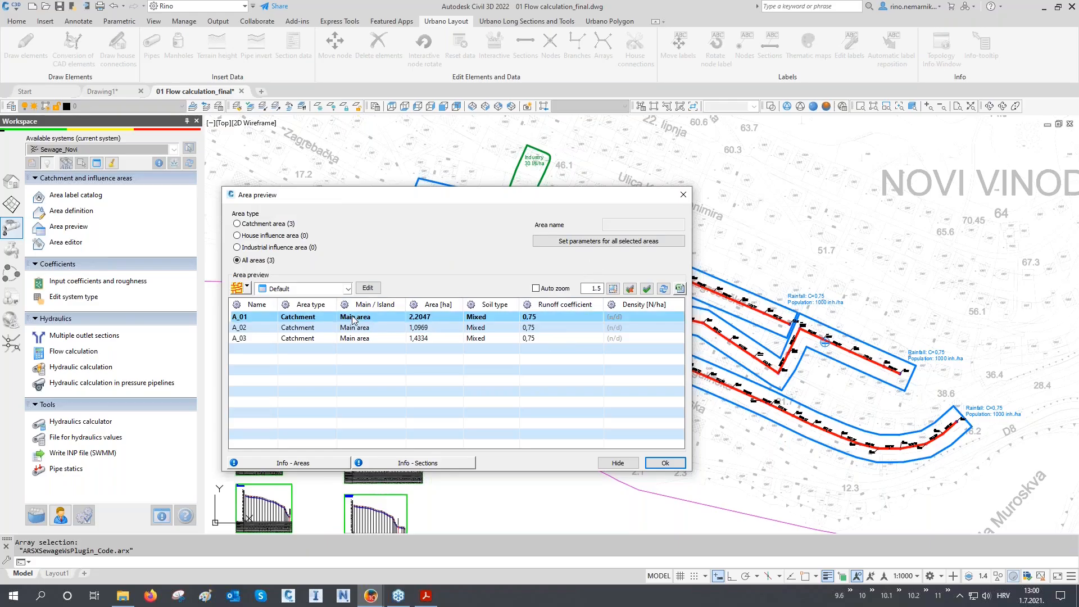
left_click(352, 329, "ctrl")
left_click(352, 342, "ctrl")
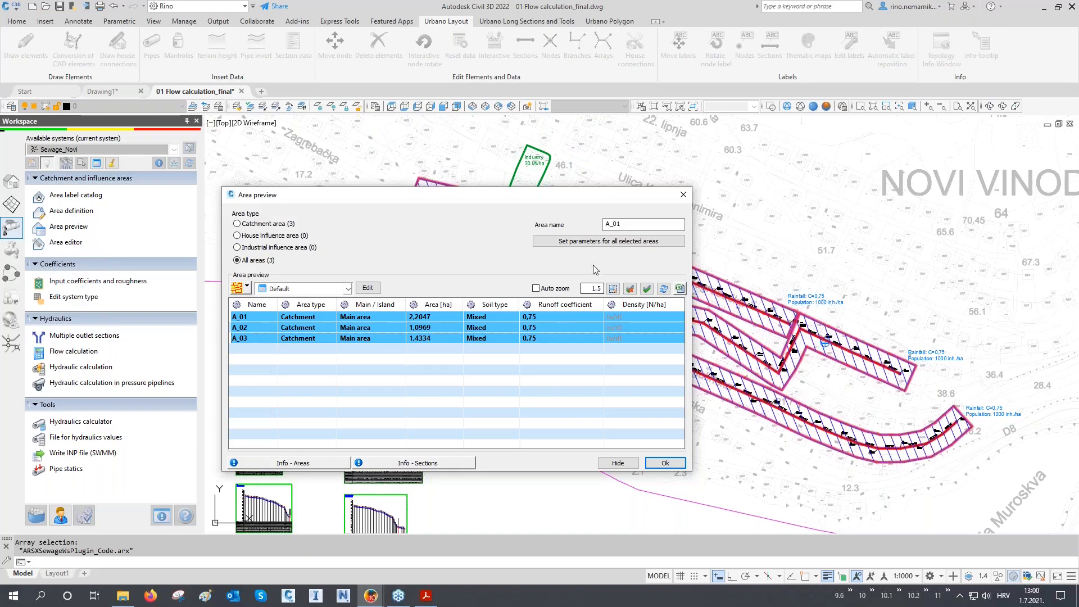
left_click(603, 242)
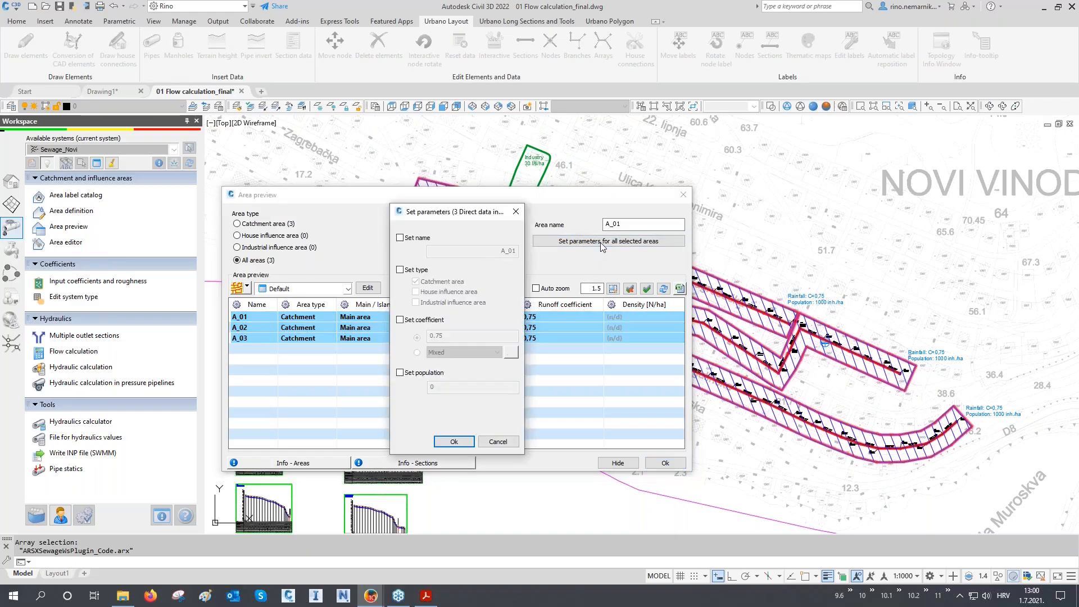
left_click(401, 270)
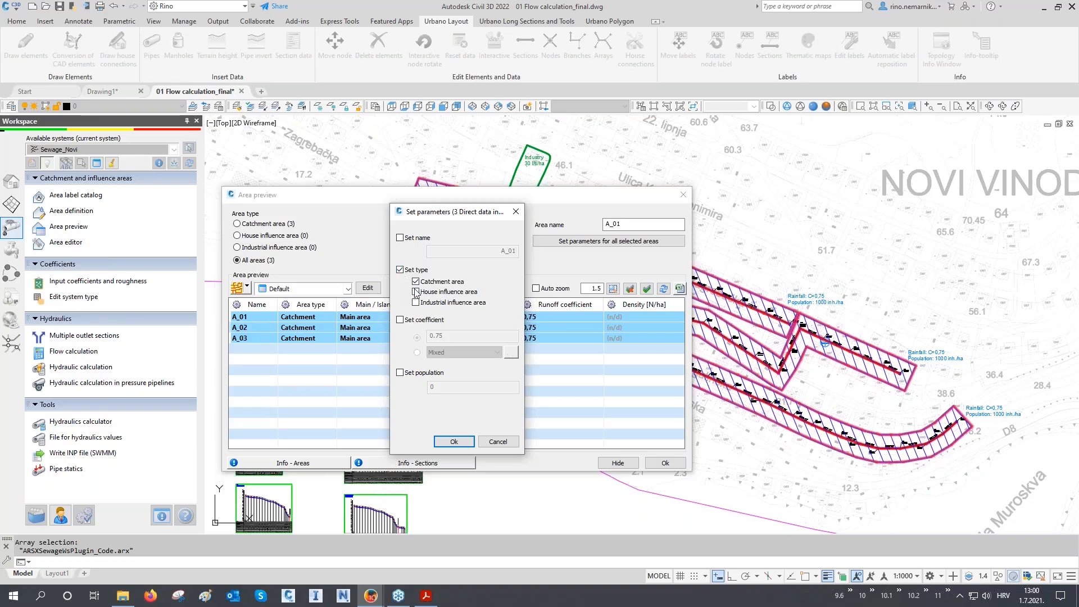
left_click(416, 293)
left_click(400, 372)
left_click(442, 387)
key("BackSpace")
type("1000")
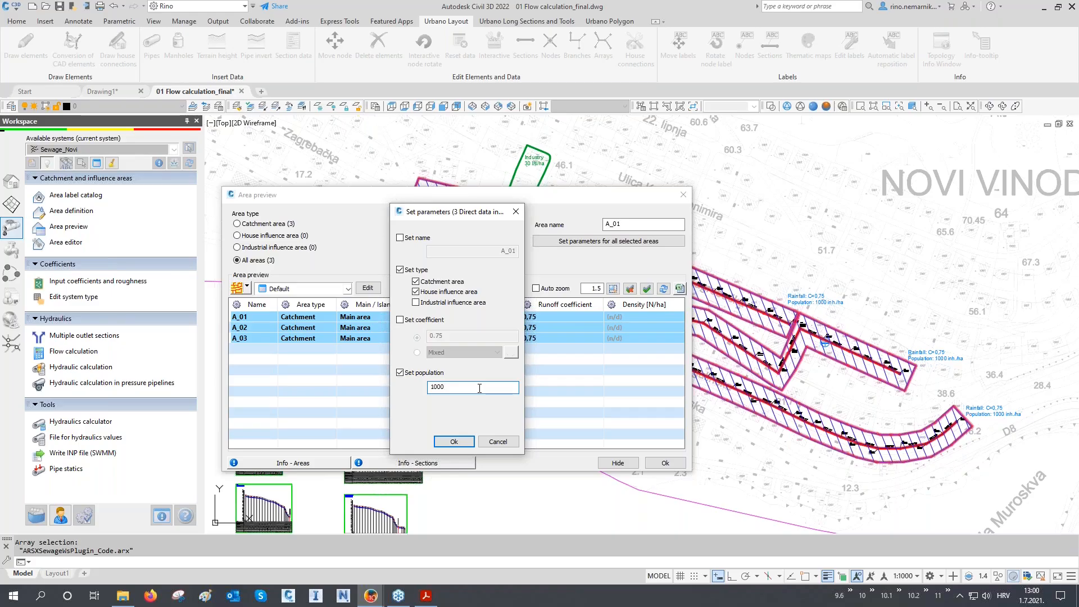
left_click(453, 442)
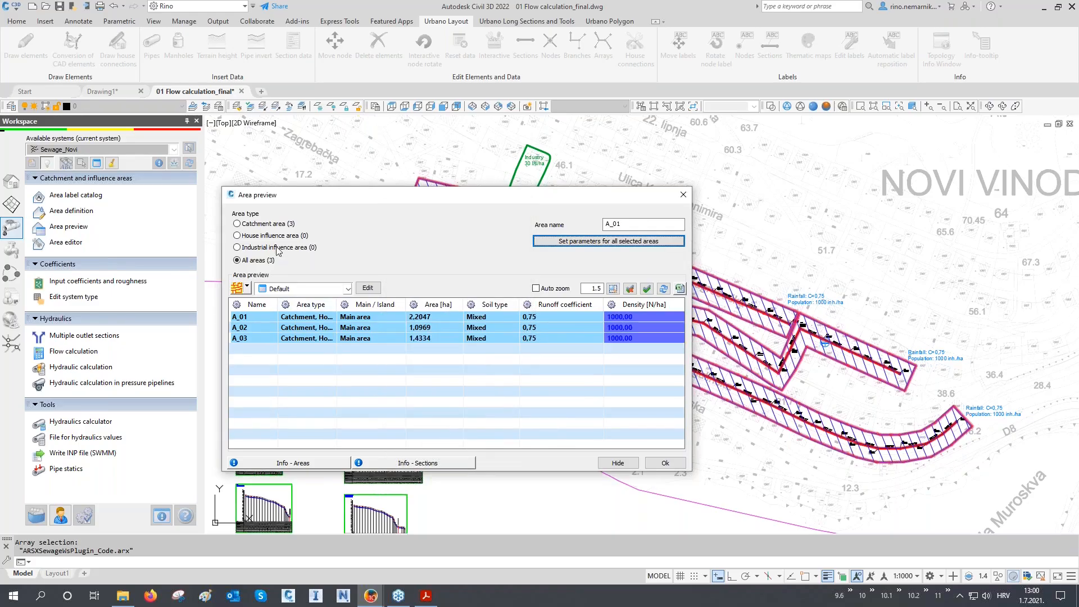
- Check the lists of catchment areas and house influence areas, and accept the area changes
left_click(276, 225)
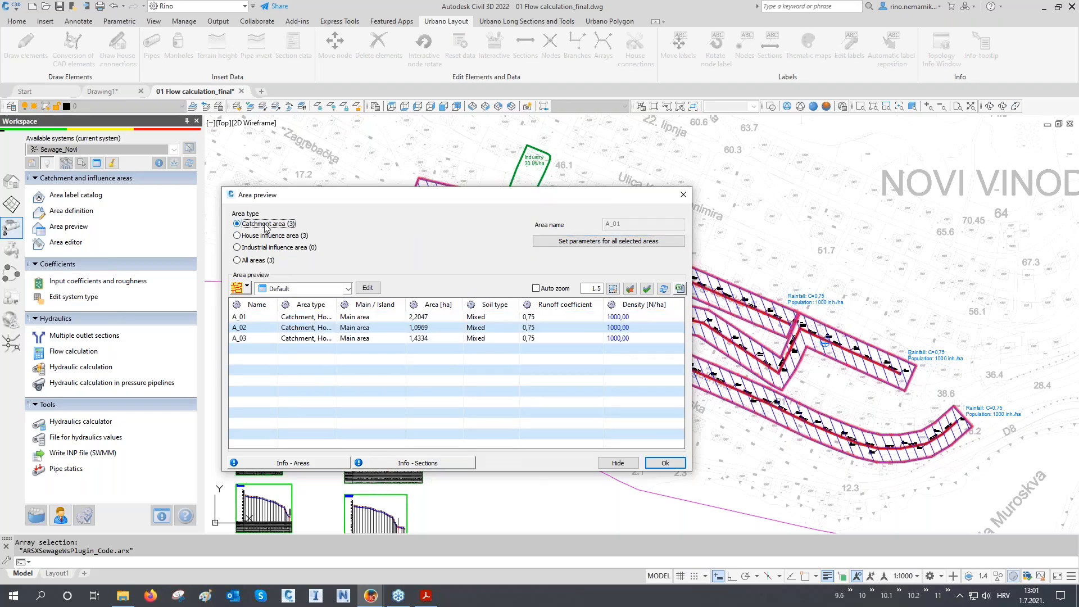
left_click(264, 238)
left_click_drag(336, 307, 343, 312)
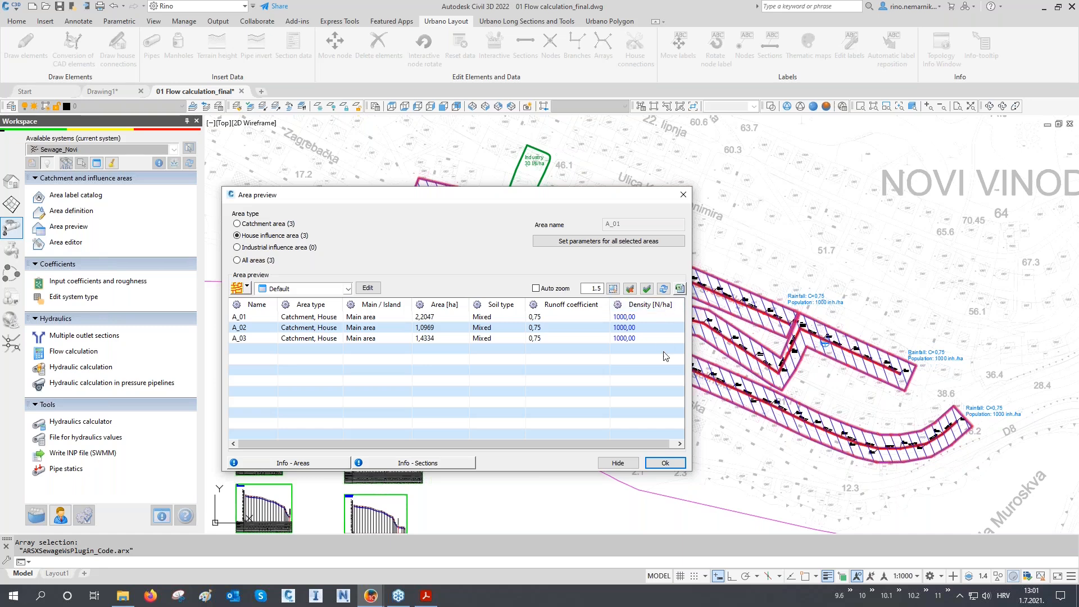
left_click(665, 463)
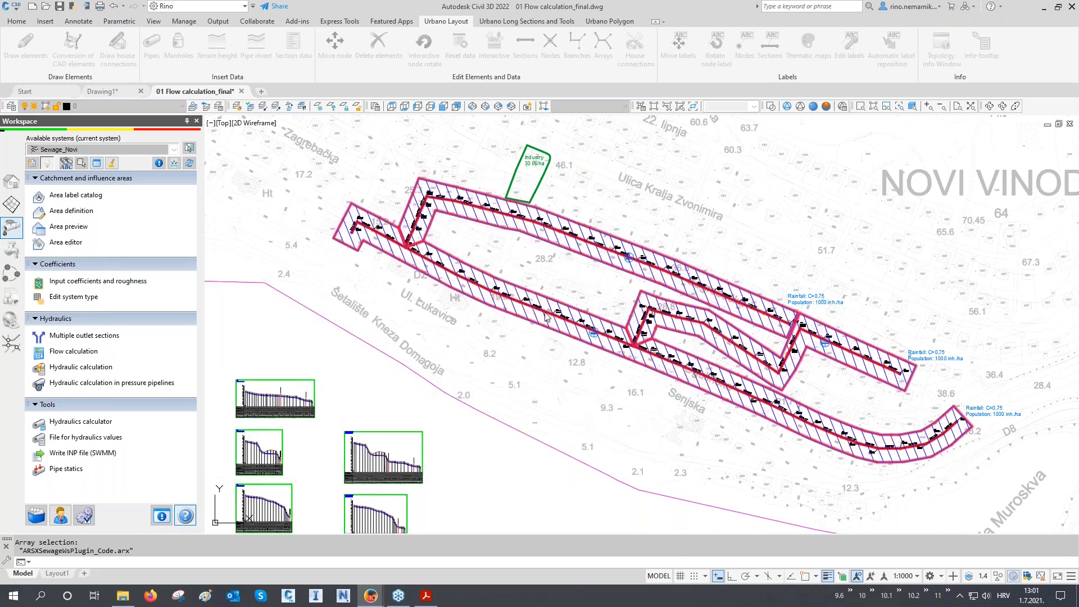
- Define the closed outline marked Industry as a new area belonging to section MH50-MH51
scroll(531, 185, "up", 8)
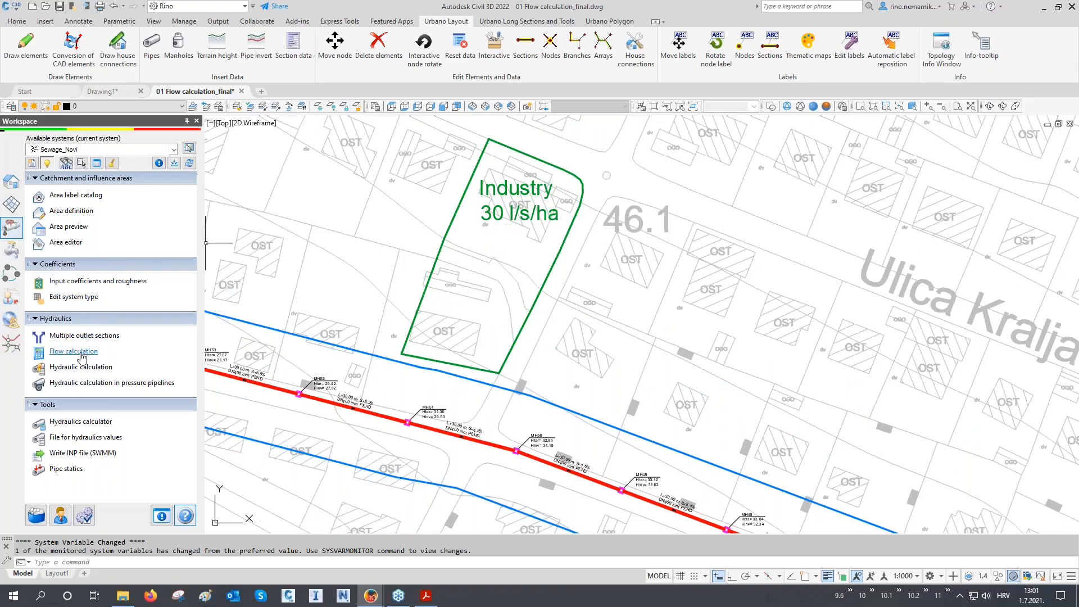
left_click(71, 212)
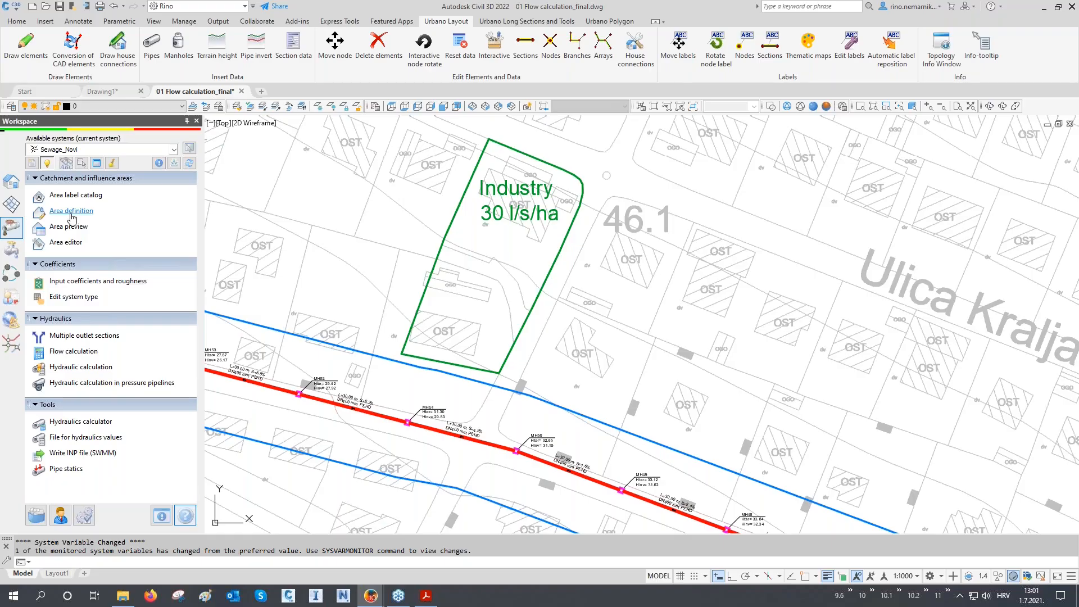
left_click_drag(457, 128, 752, 127)
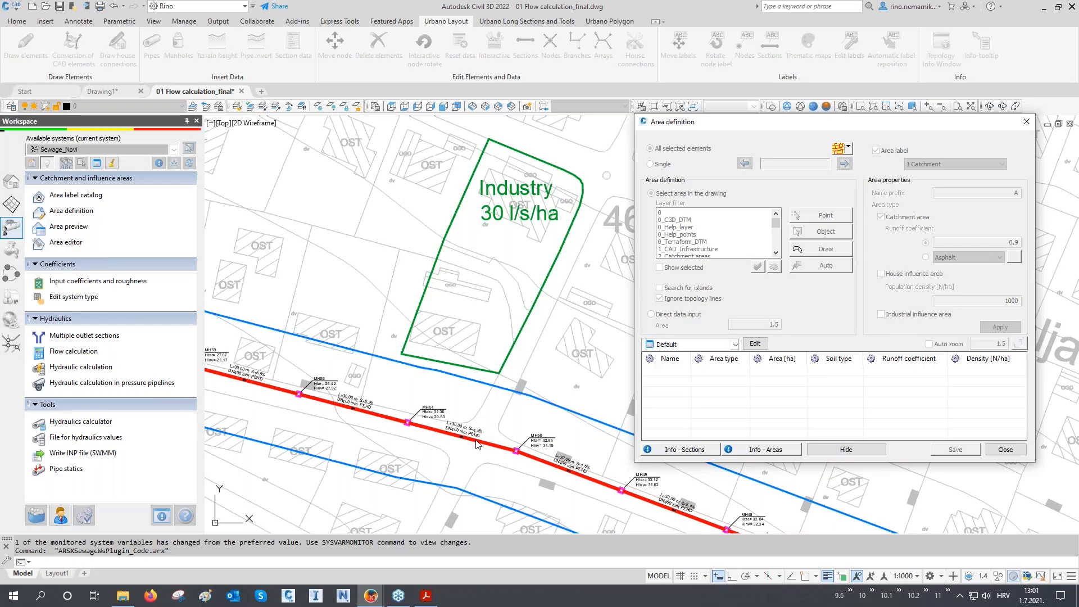
left_click(849, 148)
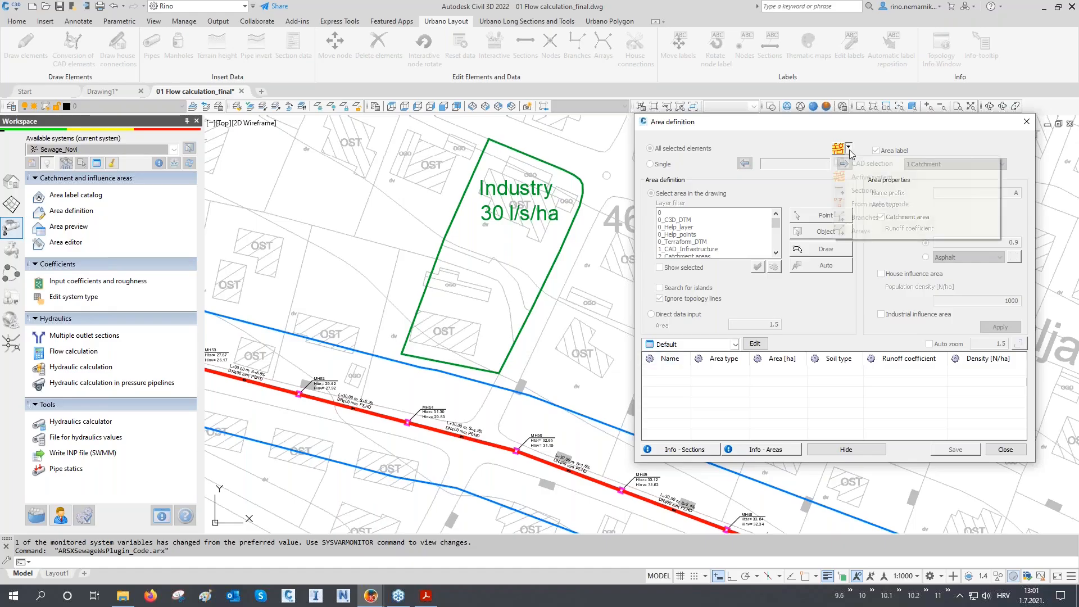
left_click(863, 192)
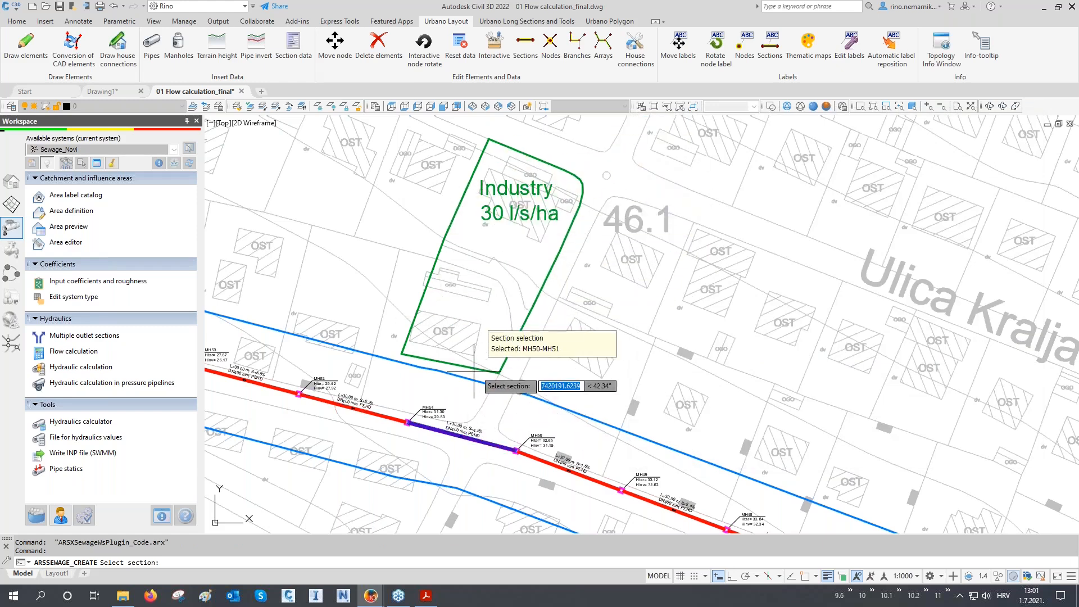
left_click(465, 430)
key("Return")
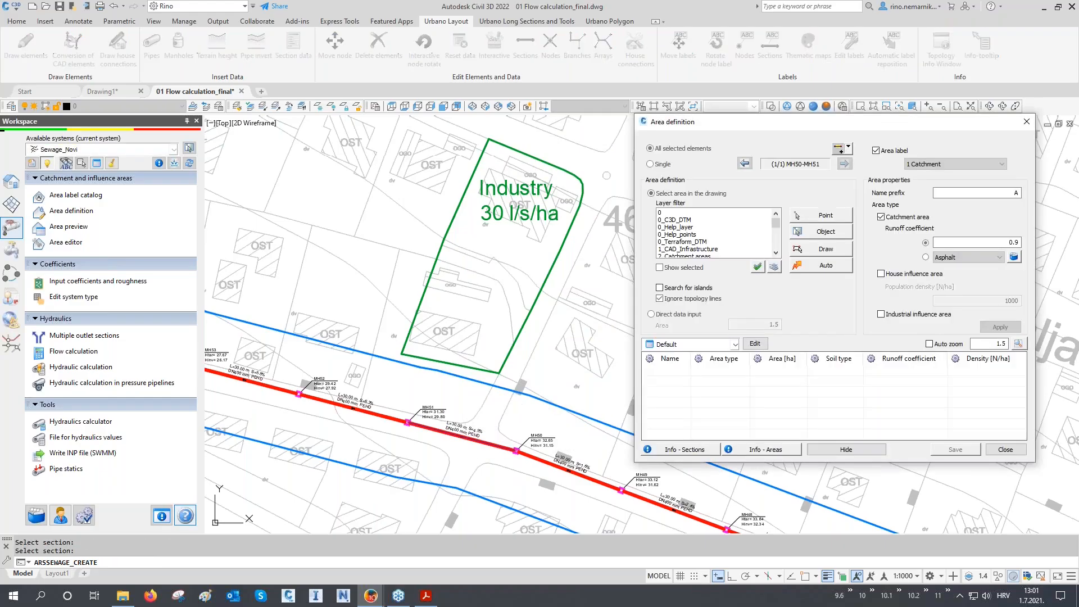
left_click(831, 235)
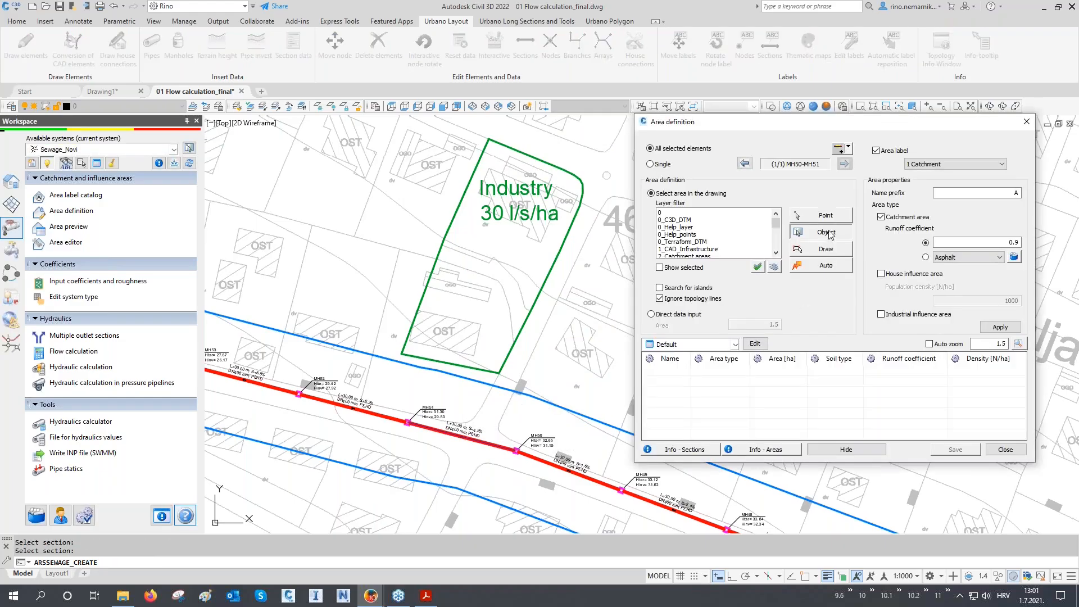
left_click(585, 191)
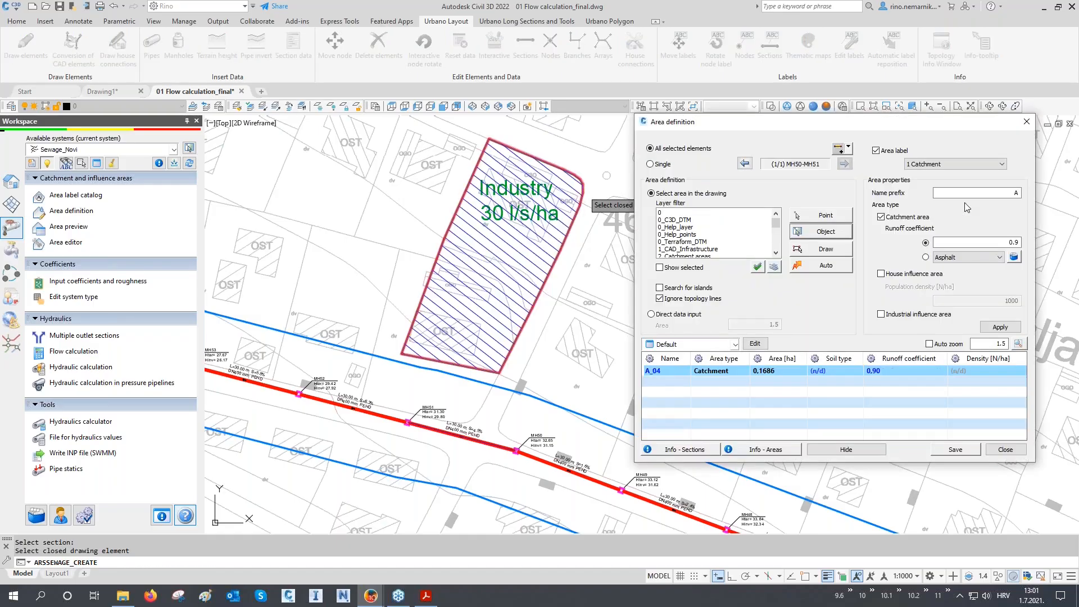
- Make the Industry outline's area an industrial influence area only, with the 3 Industry label, and save its definition
left_click(881, 217)
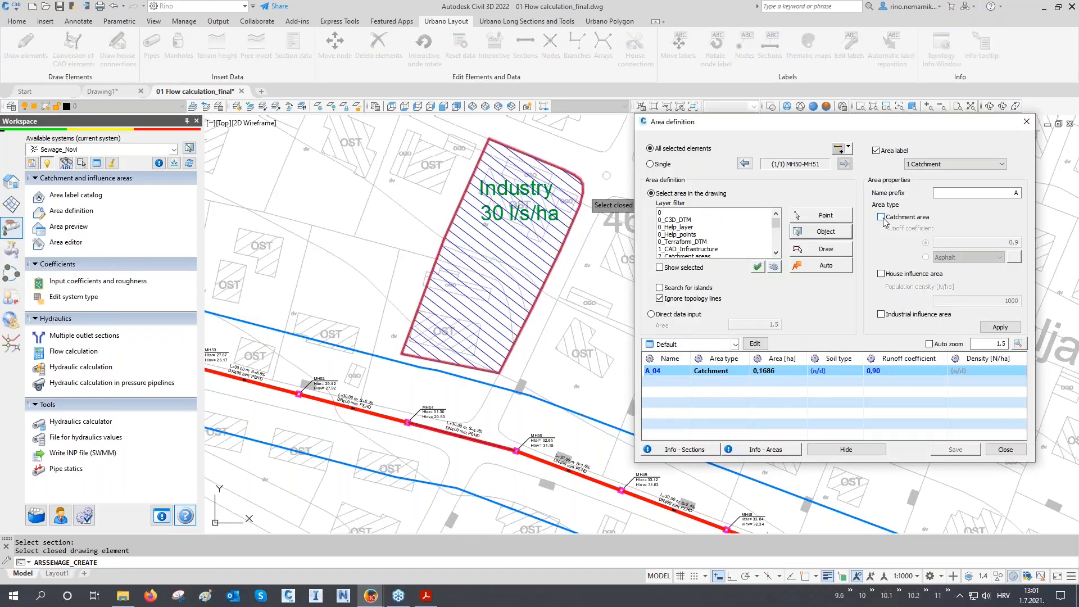
left_click(881, 316)
left_click(944, 165)
left_click(941, 189)
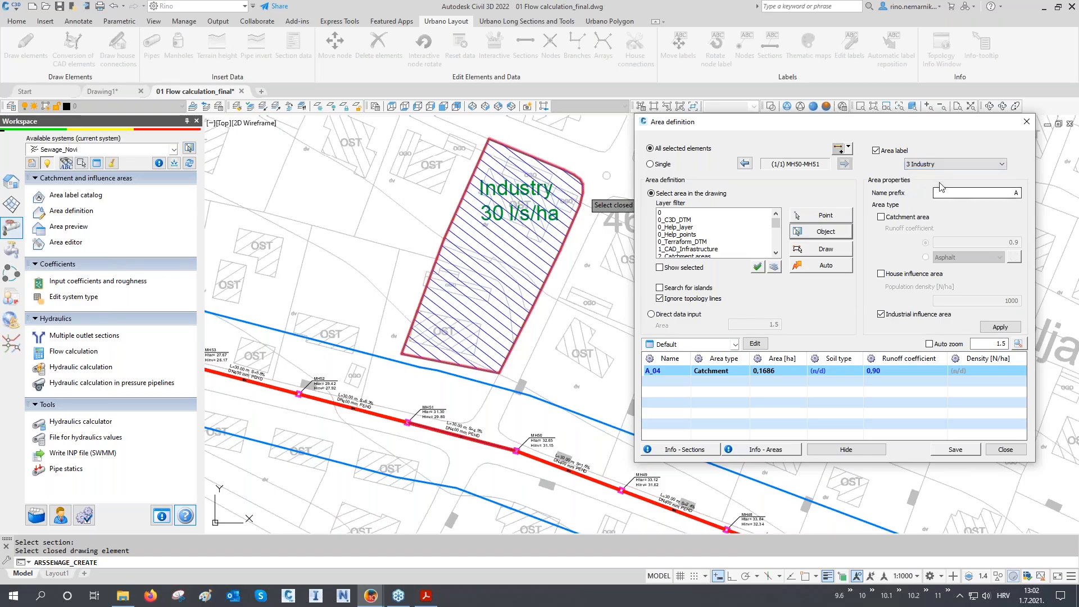
left_click(999, 327)
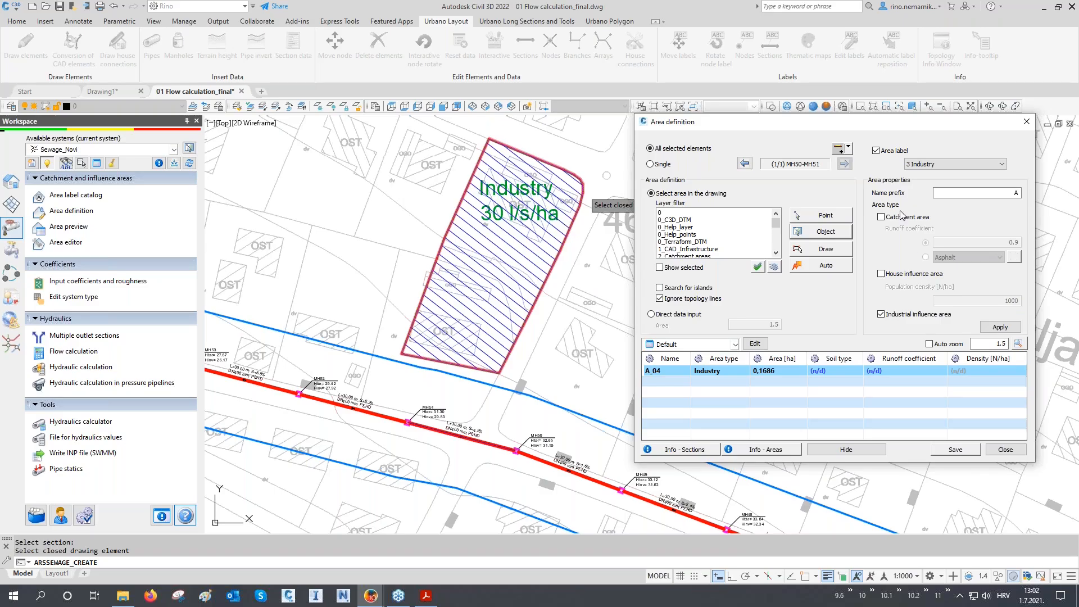
left_click(961, 450)
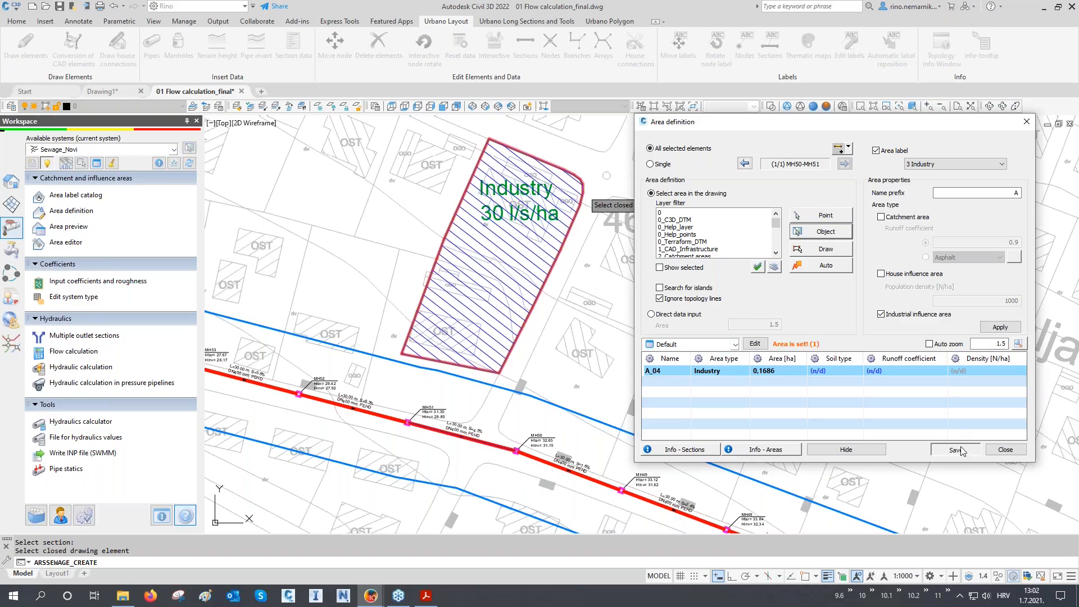
left_click(992, 449)
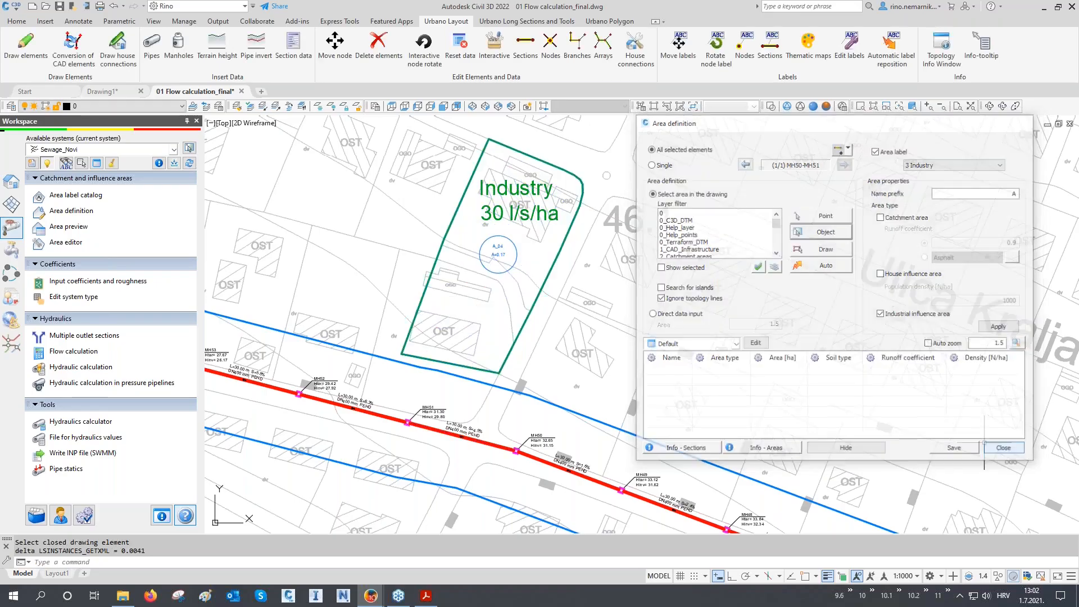
- Add a House waste water flow calculation by influence areas to the Sewage_Novi flow calculation
scroll(498, 252, "up", 10)
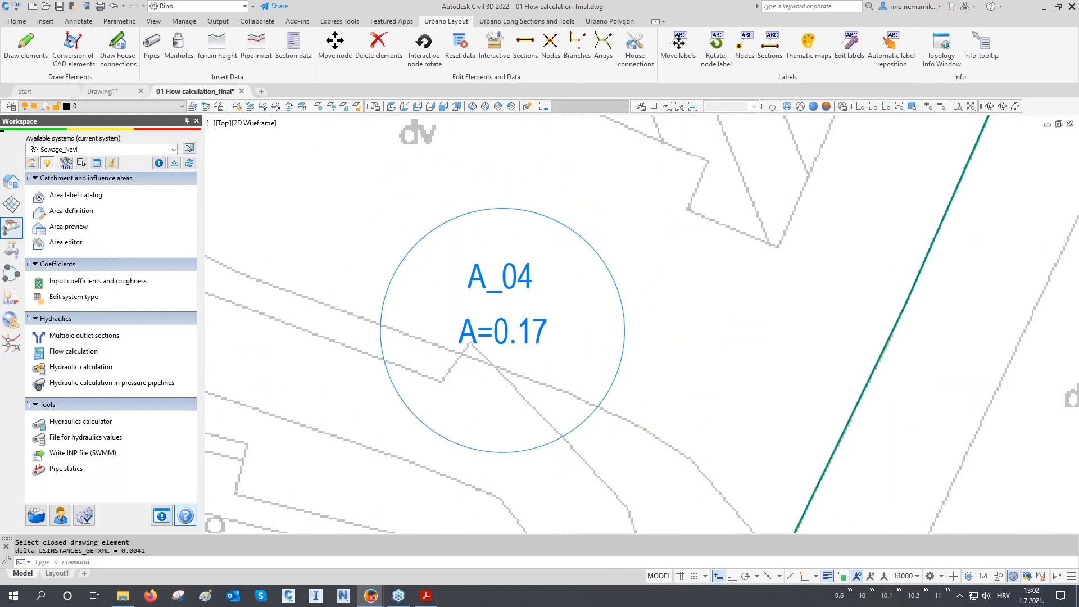
scroll(512, 314, "down", 10)
mouse_move(530, 368)
middle_mouse_down()
mouse_move(582, 318)
mouse_move(515, 208)
middle_mouse_up()
scroll(582, 317, "down", 4)
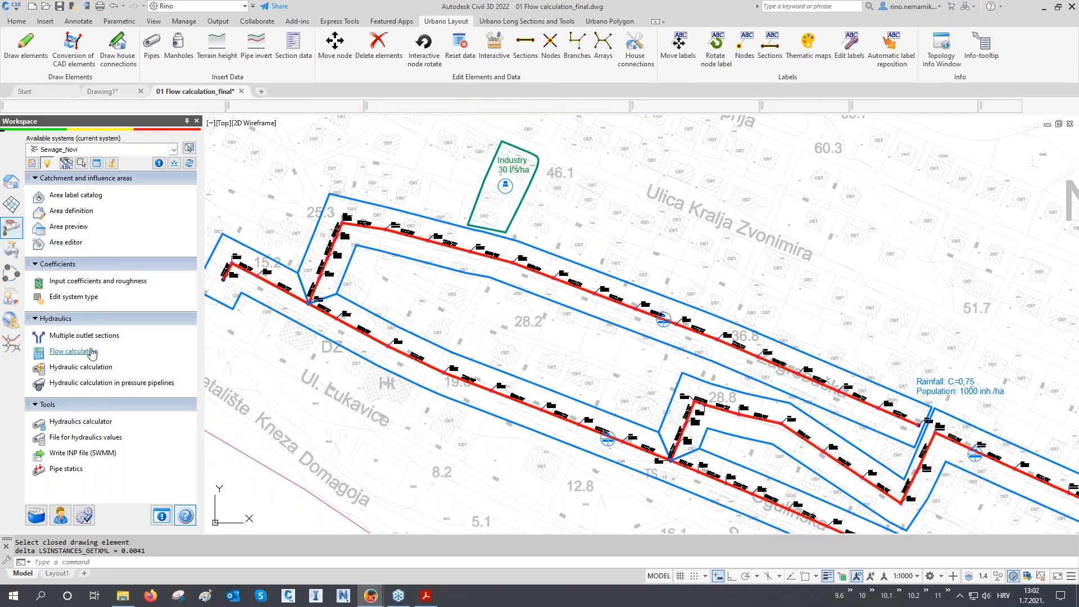
left_click(92, 353)
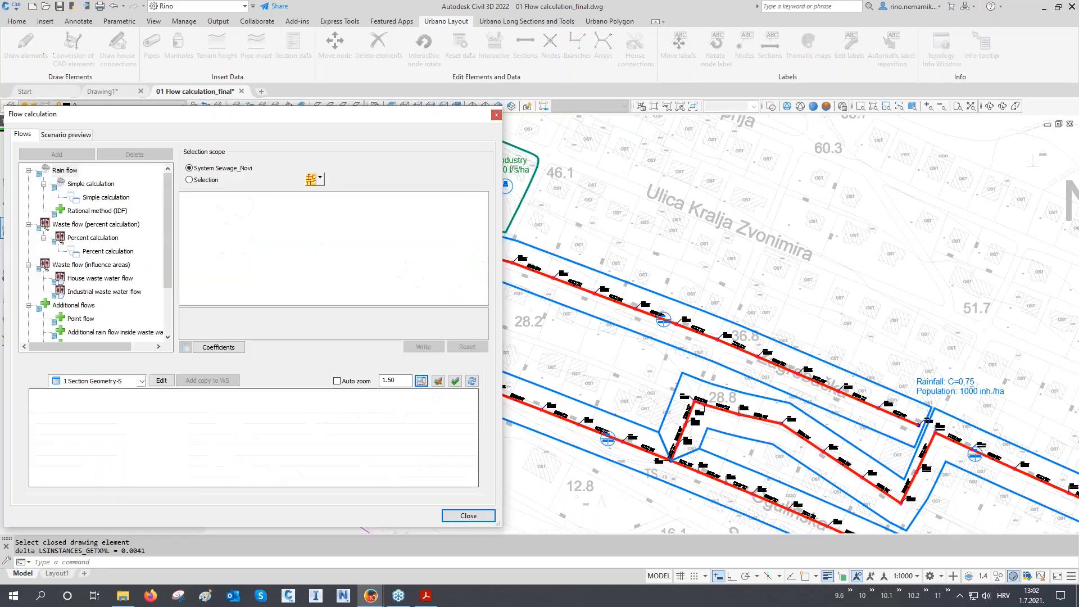
left_click(85, 279)
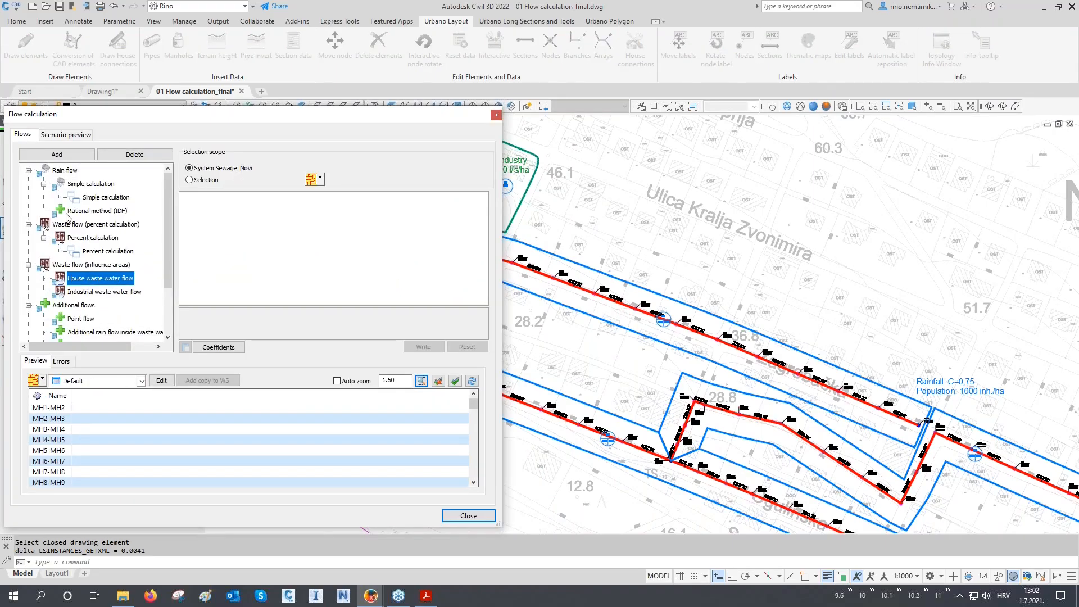
left_click(59, 156)
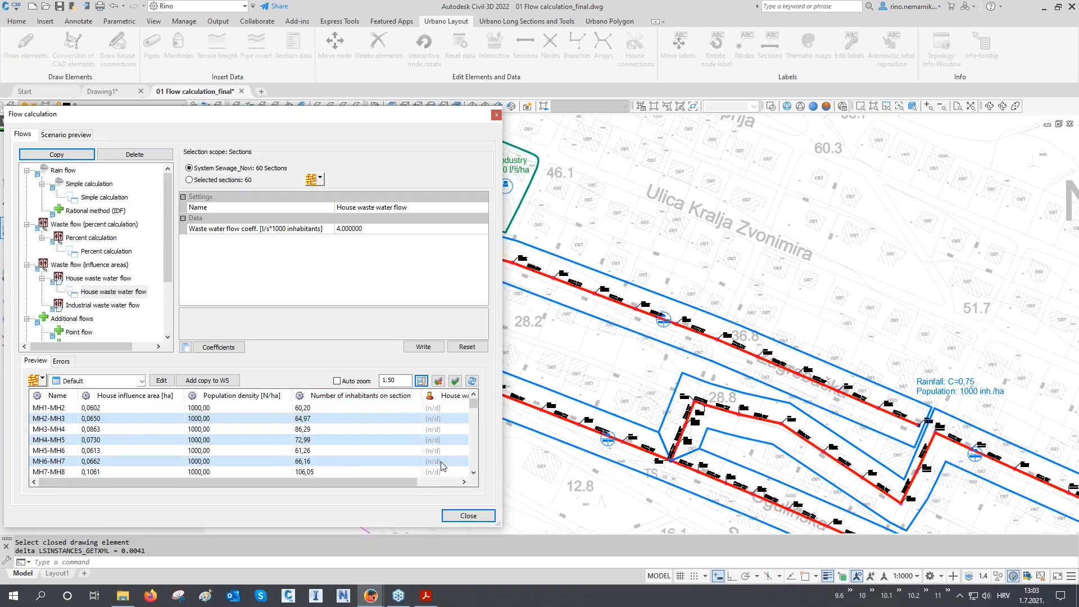
- Set the House waste water flow coefficient to 7 l/s per 1000 inhabitants, write the results and examine the section flows
left_click(369, 234)
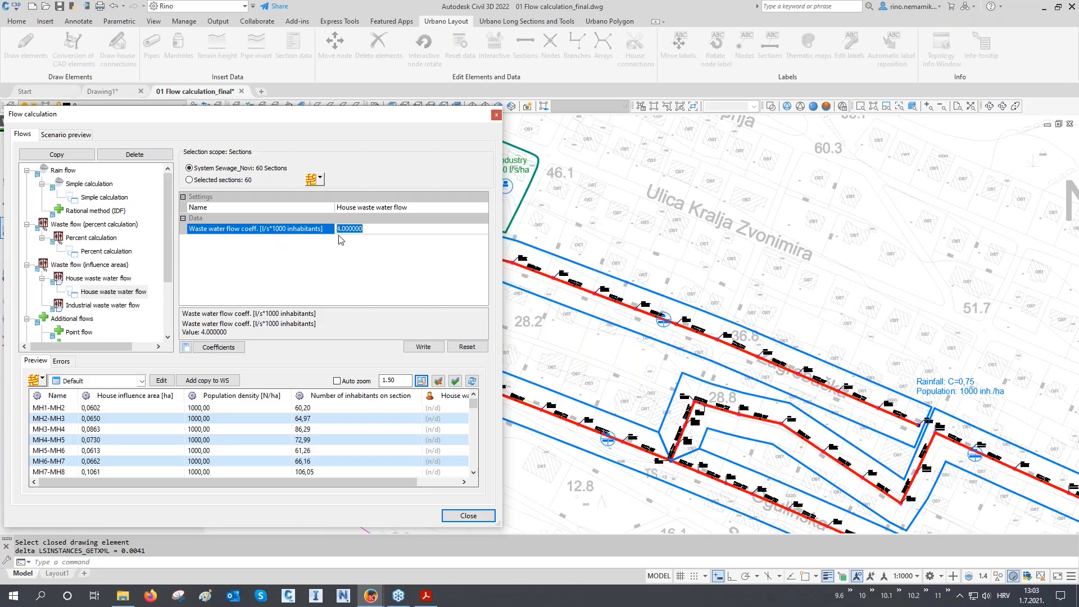
type("7")
left_click(433, 349)
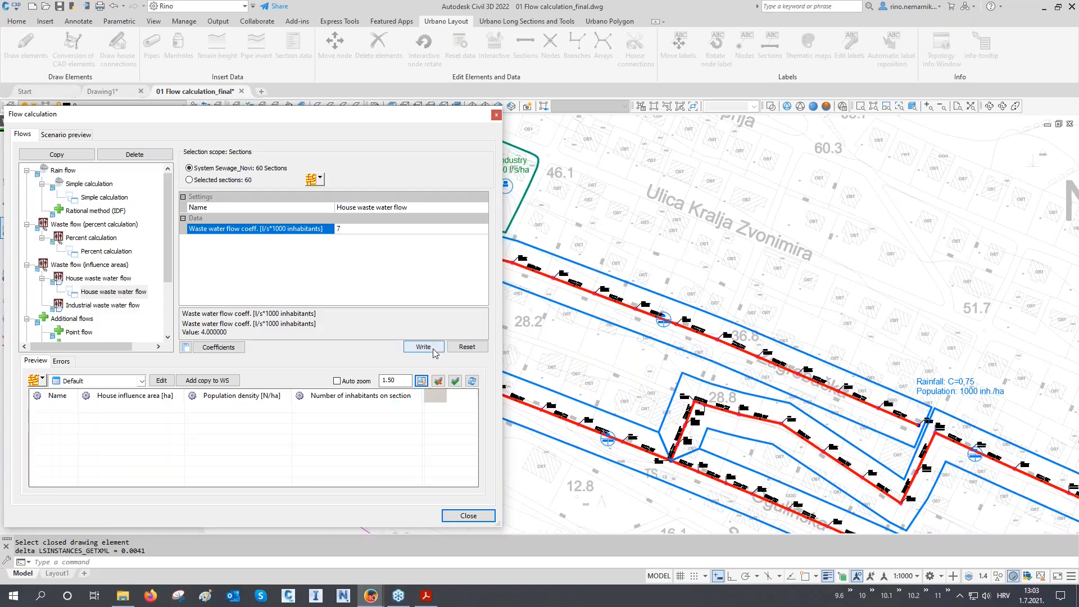
left_click_drag(378, 482, 432, 494)
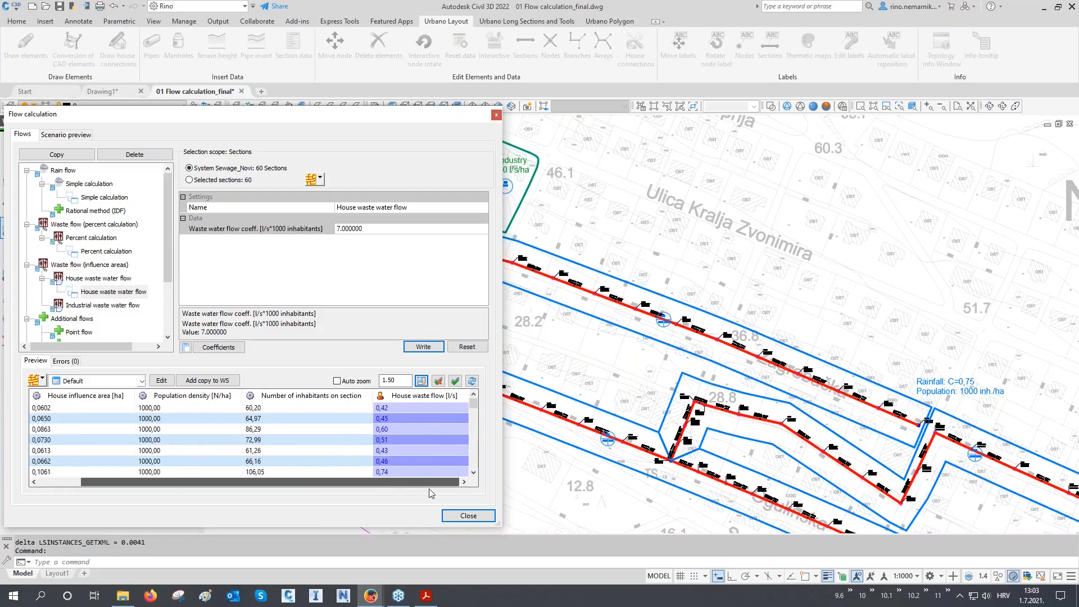
left_click(324, 230)
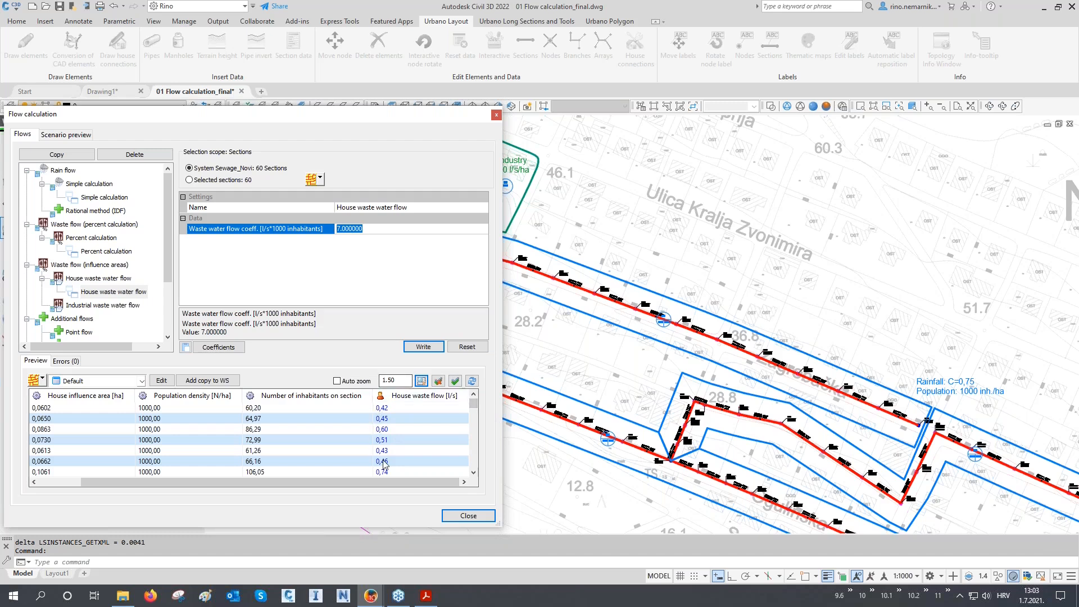
mouse_move(467, 408)
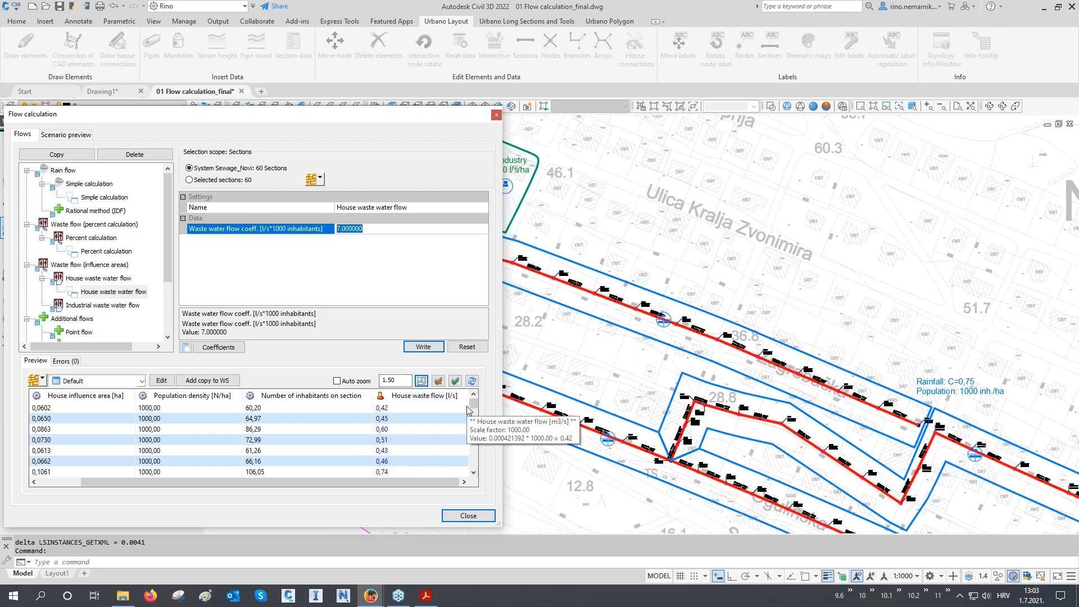
- Add an Industrial waste water flow calculation by influence areas and sort its sections by industrial influence area, largest first
left_click(107, 309)
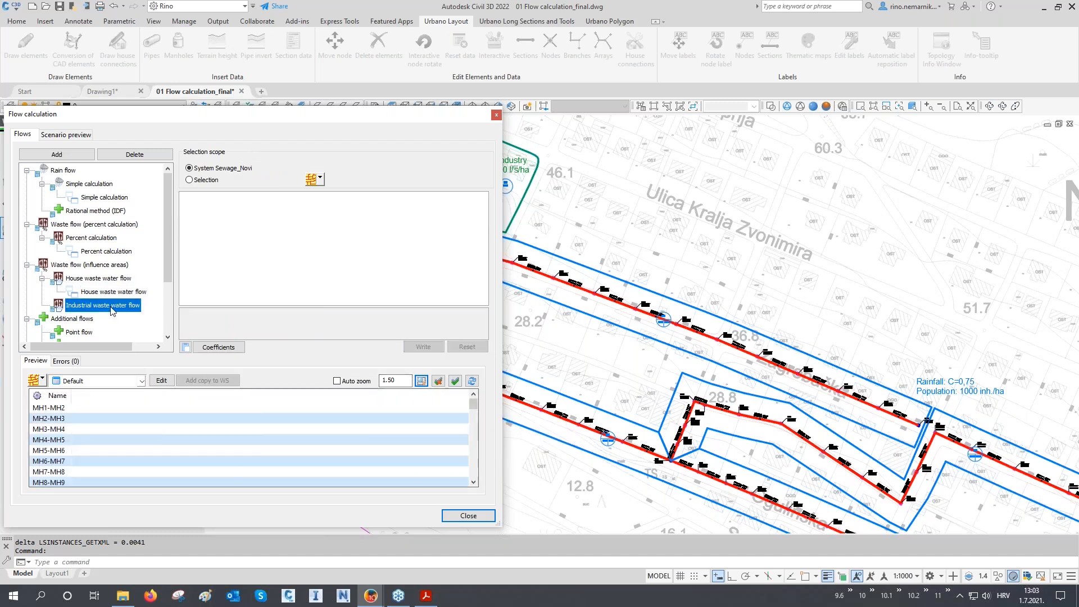
left_click(71, 156)
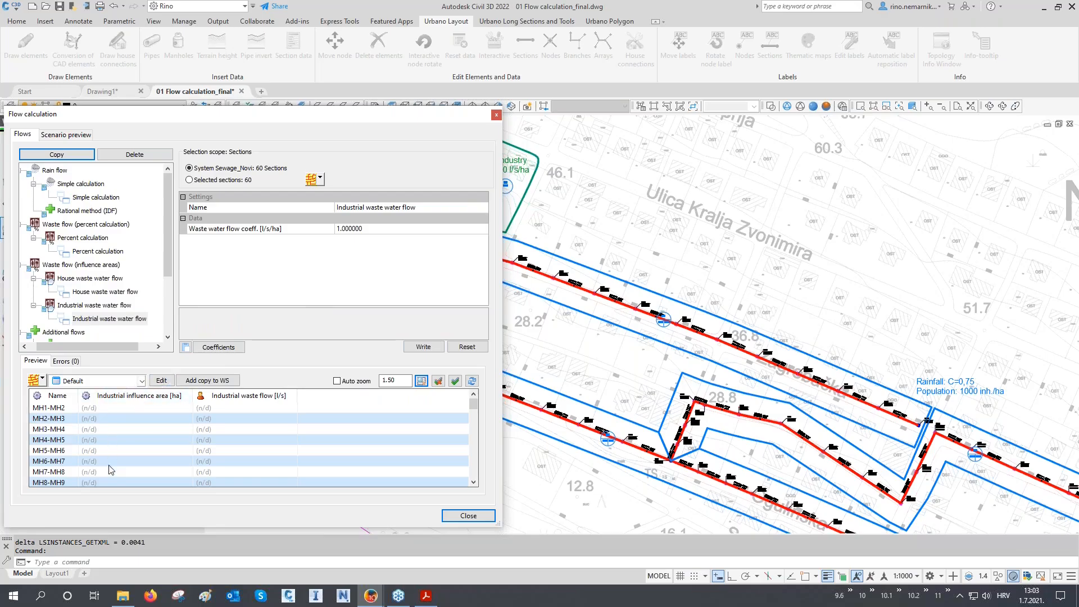
left_click(118, 396)
left_click(122, 397)
left_click(110, 409)
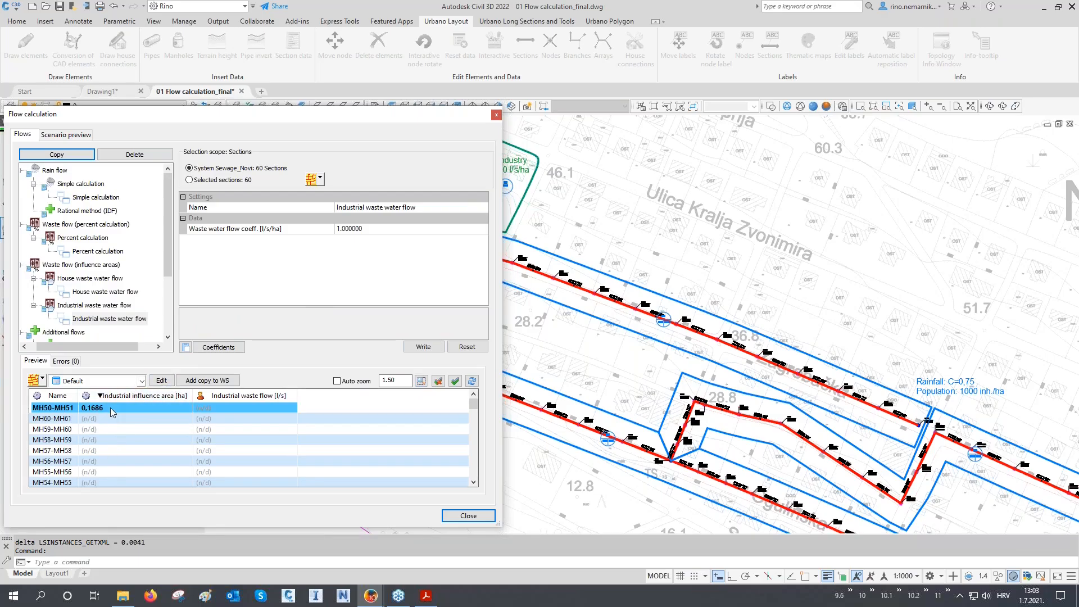
- Set the Industrial waste water flow coefficient to 30 l/s/ha and write the results to the sections
left_click_drag(285, 121, 522, 255)
left_click_drag(351, 347, 340, 116)
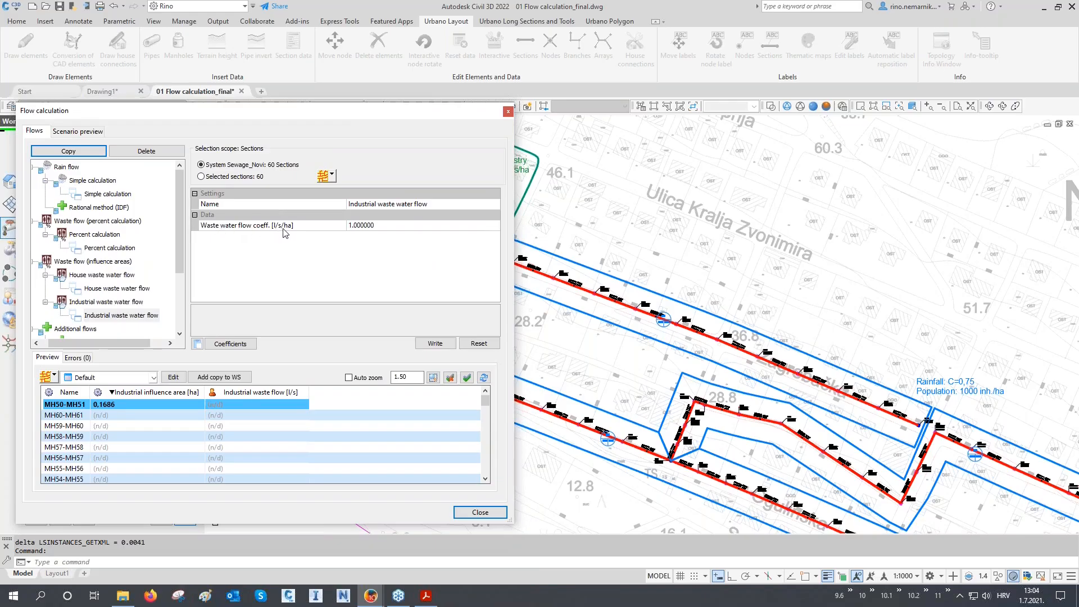
left_click_drag(332, 116, 330, 191)
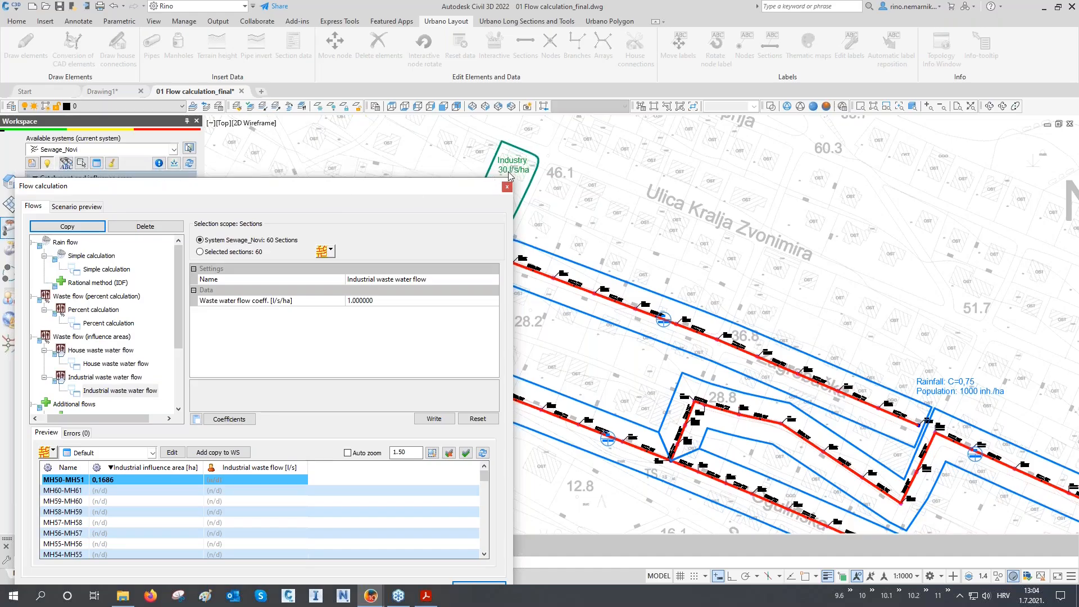
left_click(375, 300)
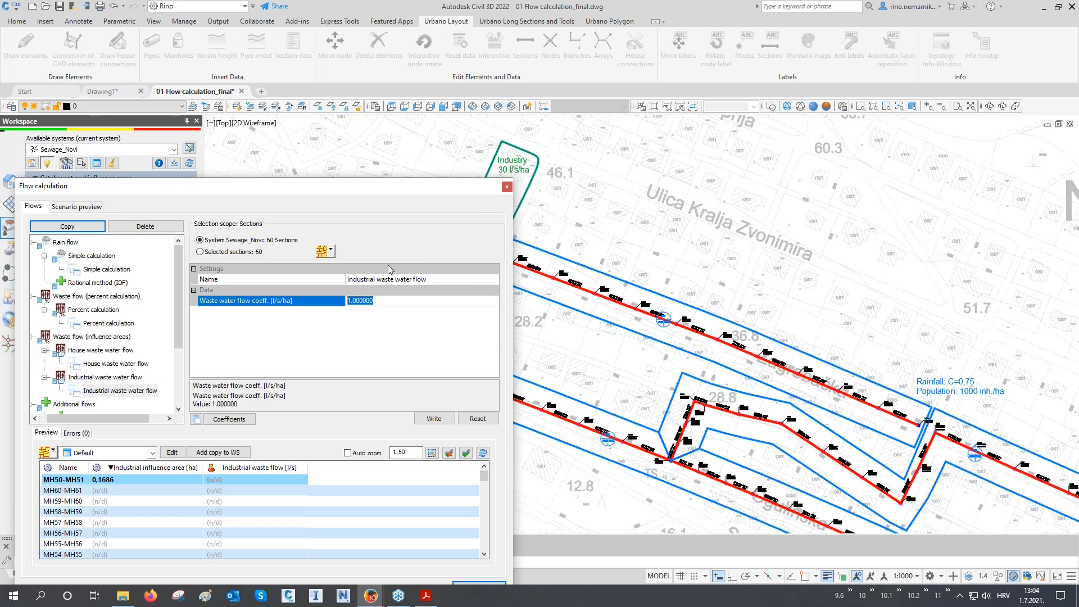
type("30")
left_click(434, 418)
left_click(169, 469)
left_click(169, 469)
left_click(154, 483)
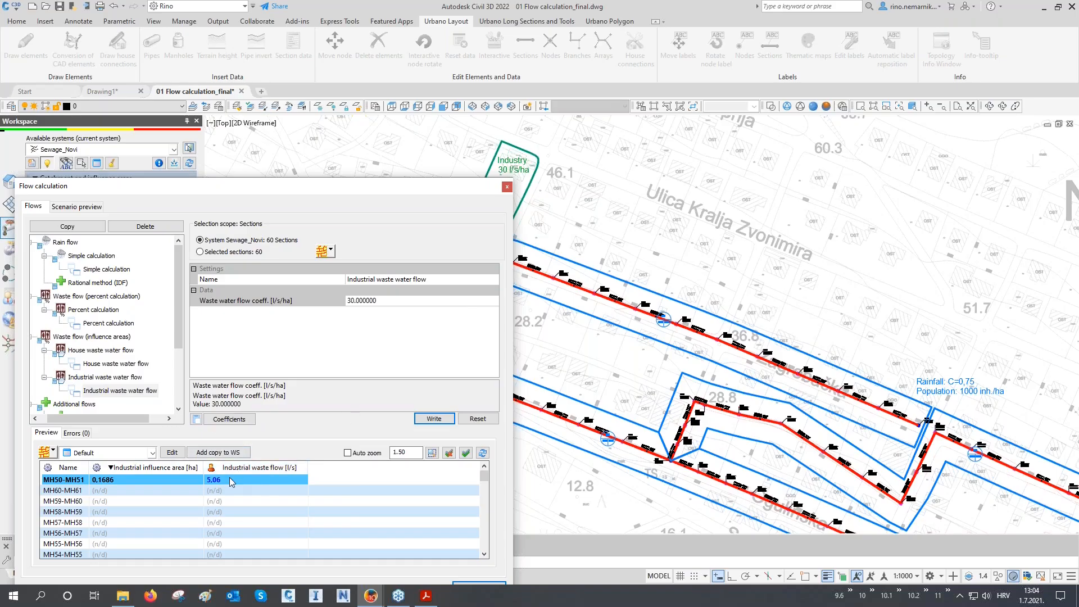
- Add a new scenario to the scenario analysis and name it Influence areas
left_click_drag(228, 195, 231, 136)
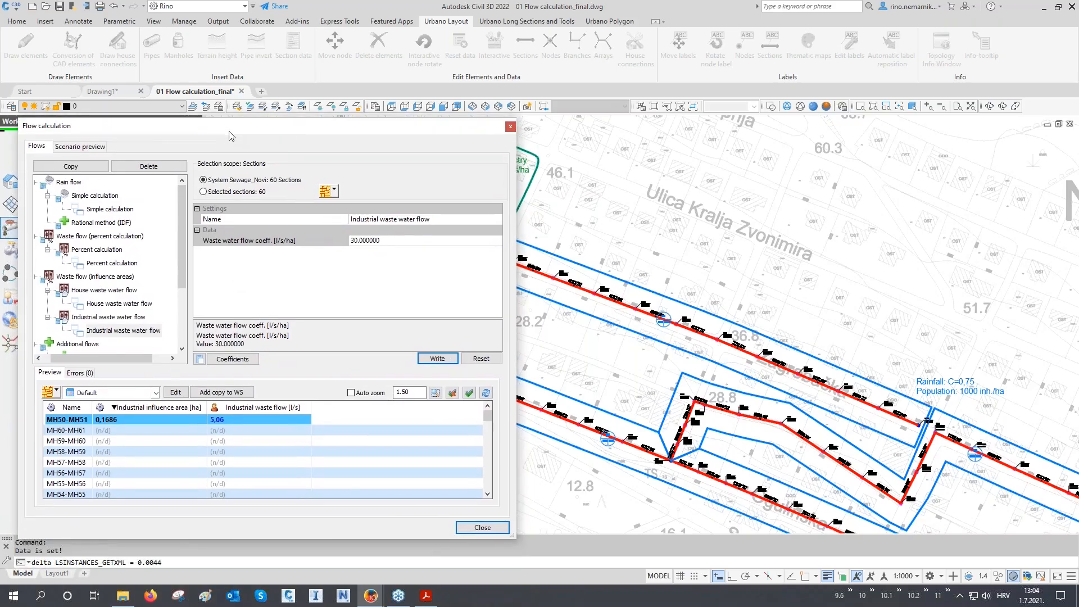
scroll(124, 307, "down", 3)
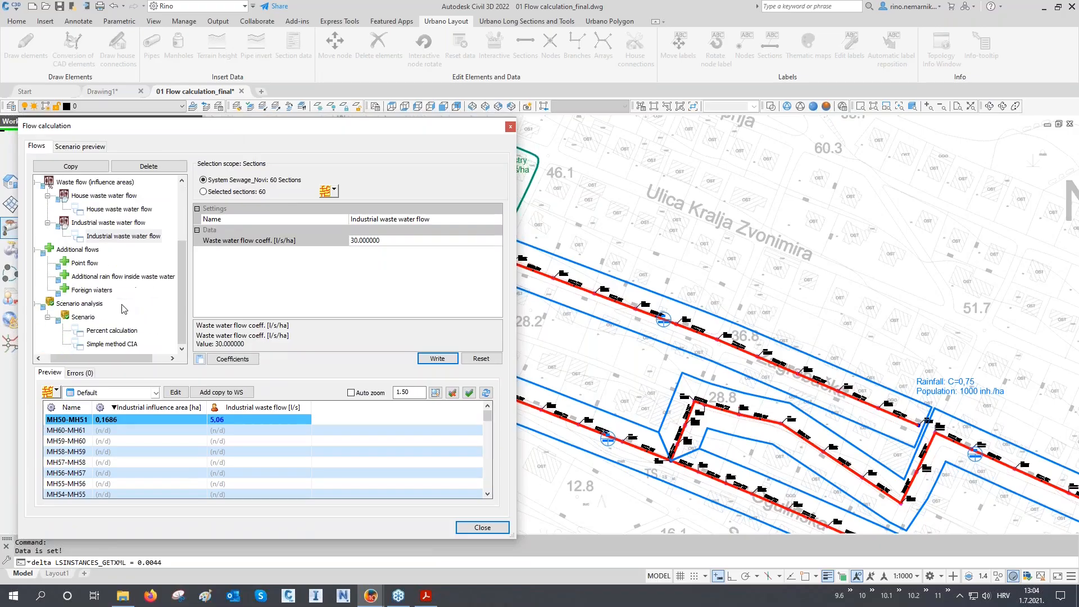
left_click(94, 318)
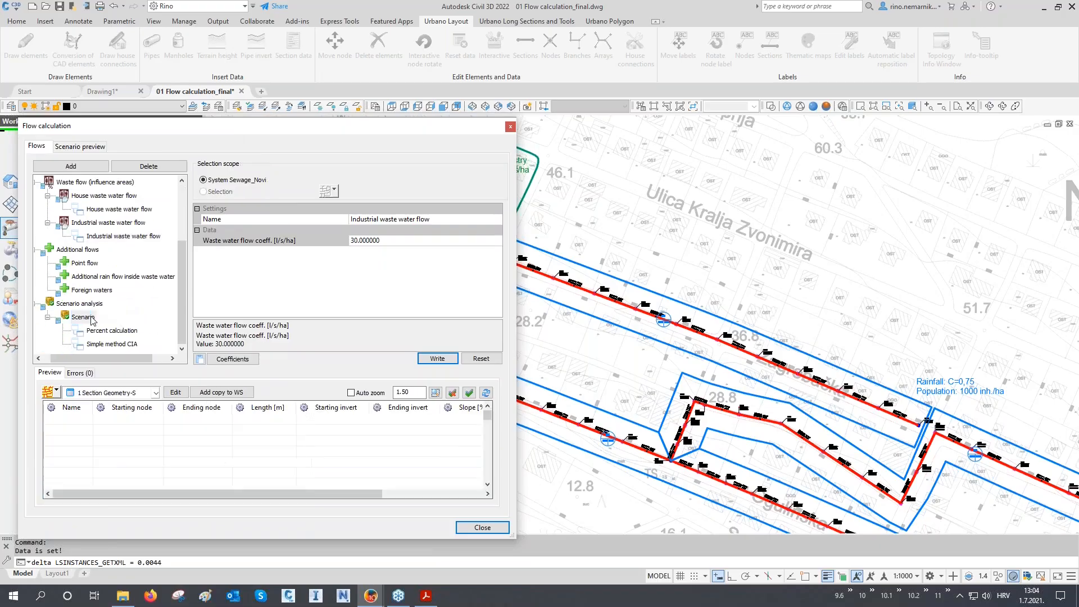
left_click(93, 168)
left_click(100, 345)
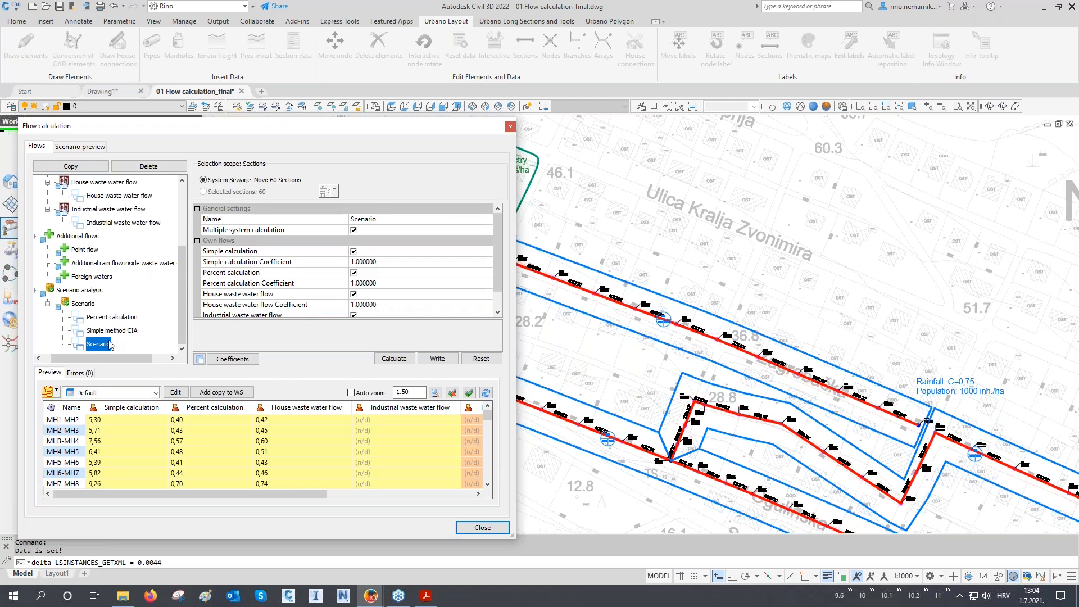
left_click(109, 346)
type("Influence areas")
- Exclude the Simple and Percent calculations from the Influence areas scenario, keeping house and industrial waste flows, and write the results
left_click(354, 252)
left_click(354, 272)
scroll(355, 276, "down", 1)
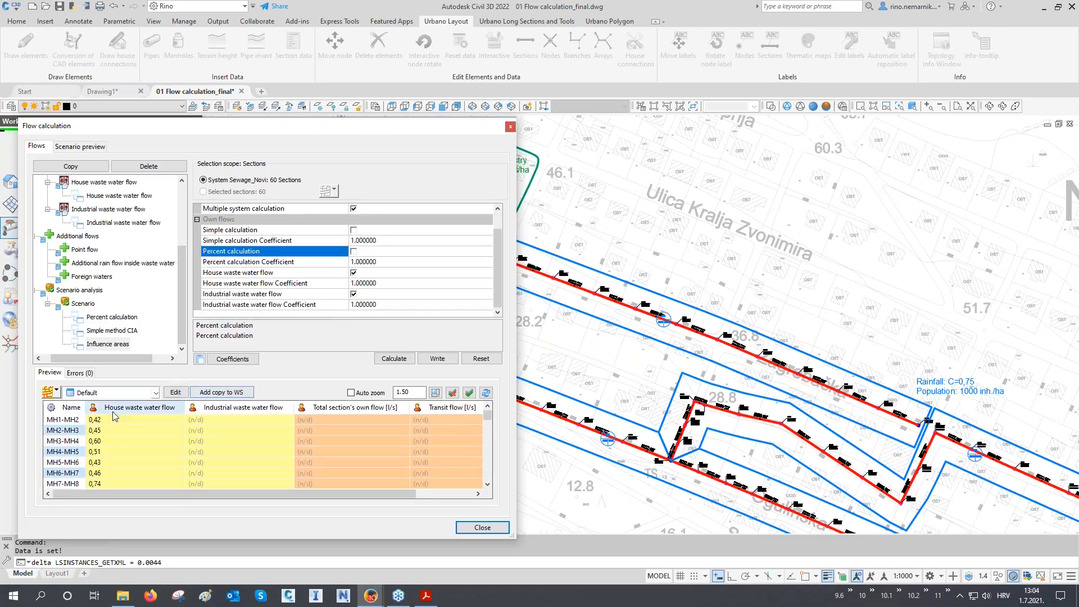
left_click(437, 358)
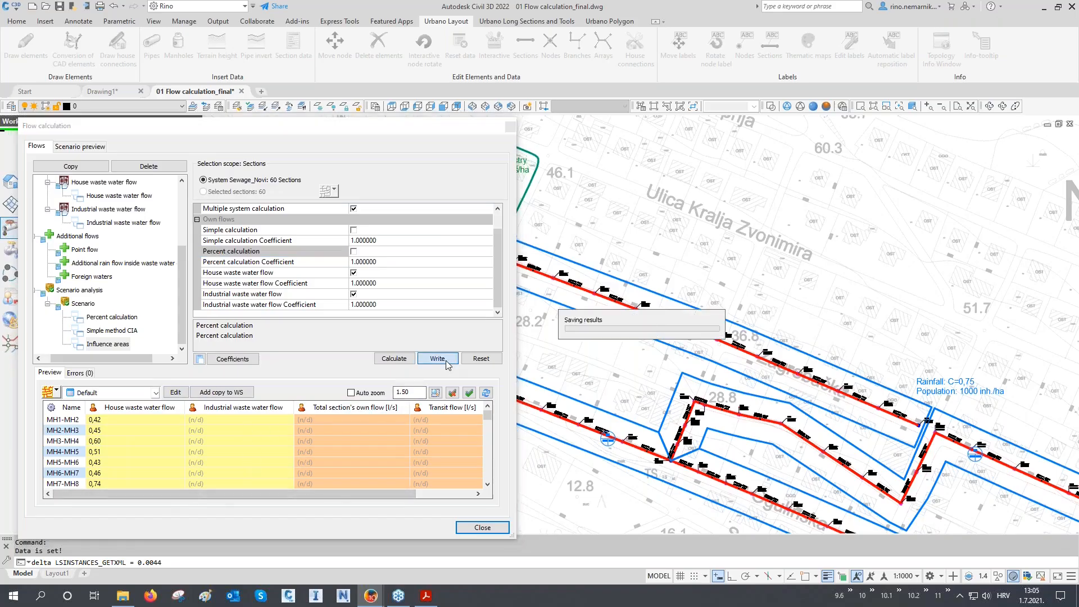
- Examine the Influence areas scenario results, sorting the sections by industrial waste water flow and by total flow
left_click_drag(335, 495, 426, 496)
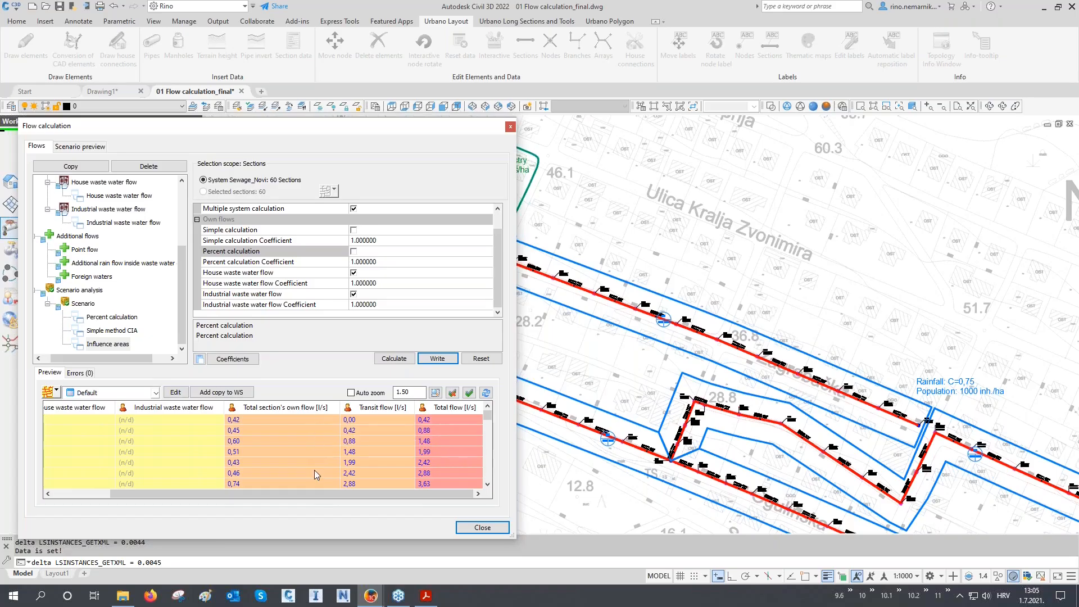
mouse_move(315, 470)
left_click_drag(299, 494, 240, 494)
left_click(237, 410)
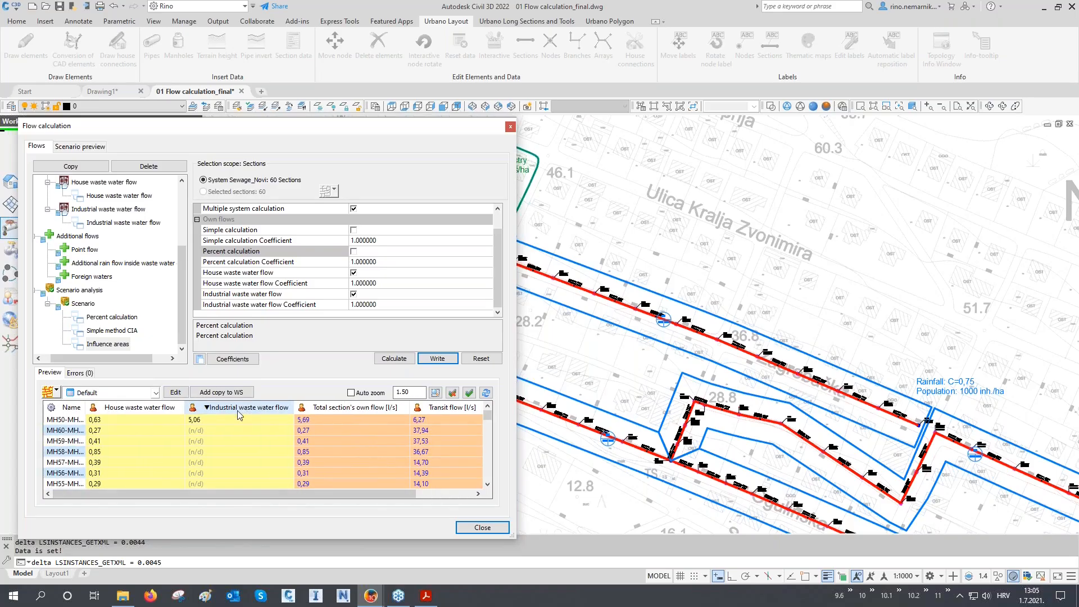
left_click(215, 426)
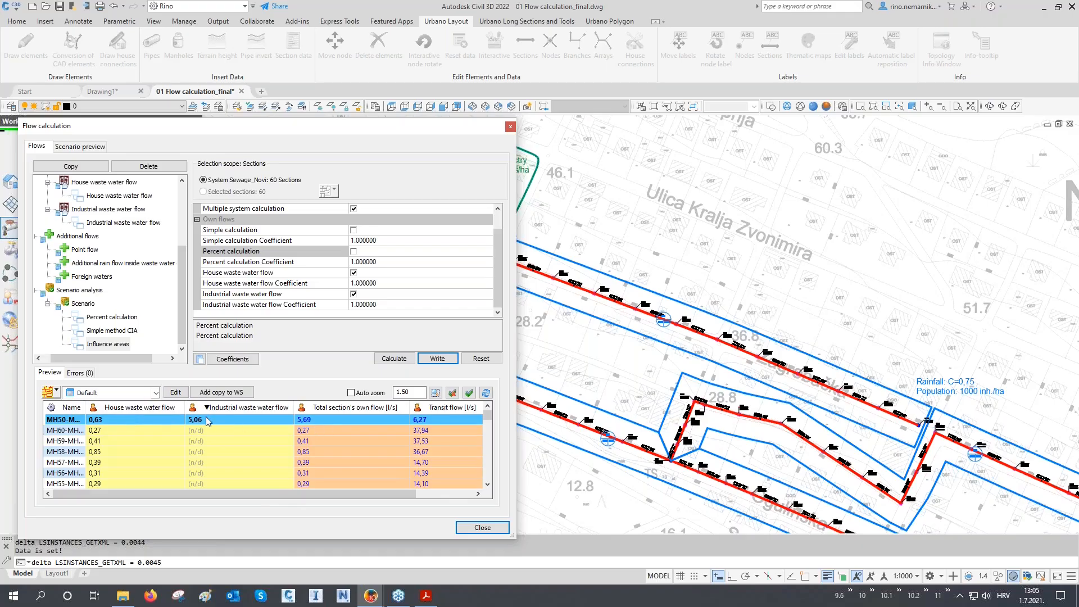
left_click_drag(326, 494, 386, 495)
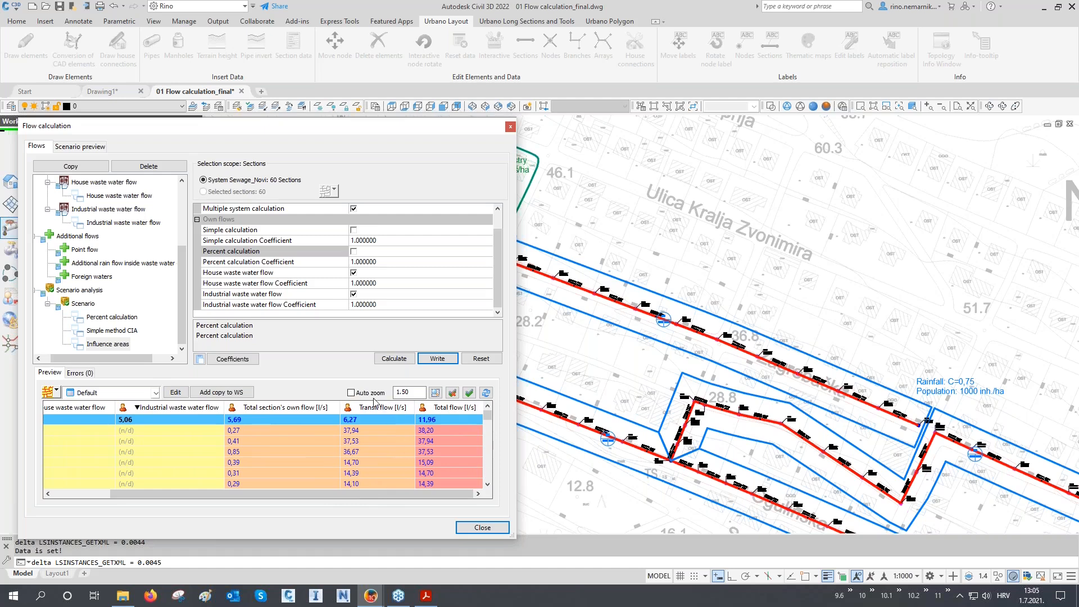
mouse_move(362, 463)
left_click(453, 408)
left_click(453, 409)
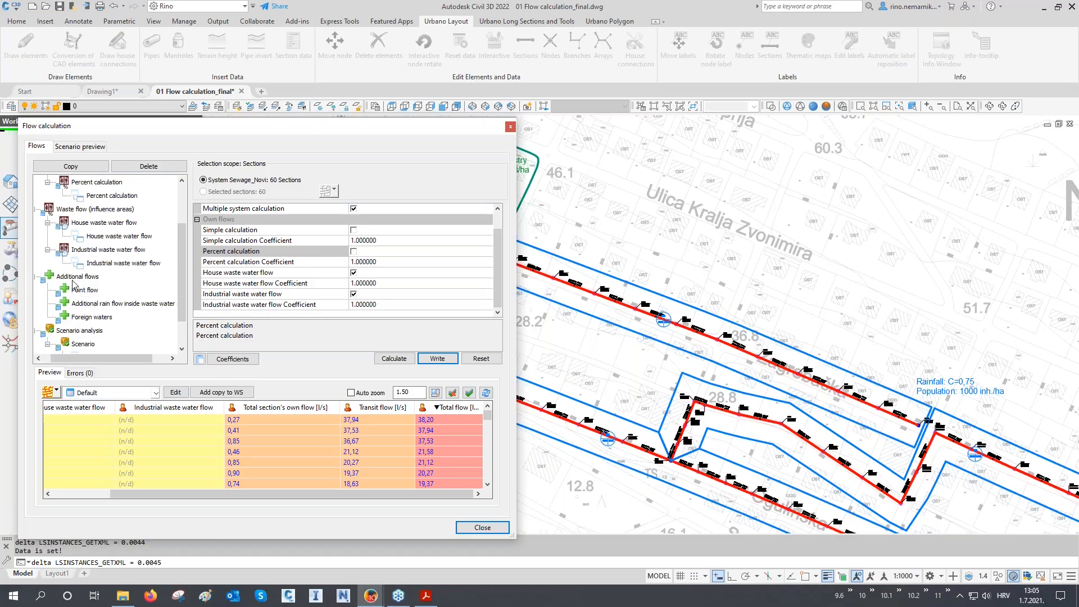
- Add a Point flow calculation to the additional flows
left_click_drag(100, 358, 91, 358)
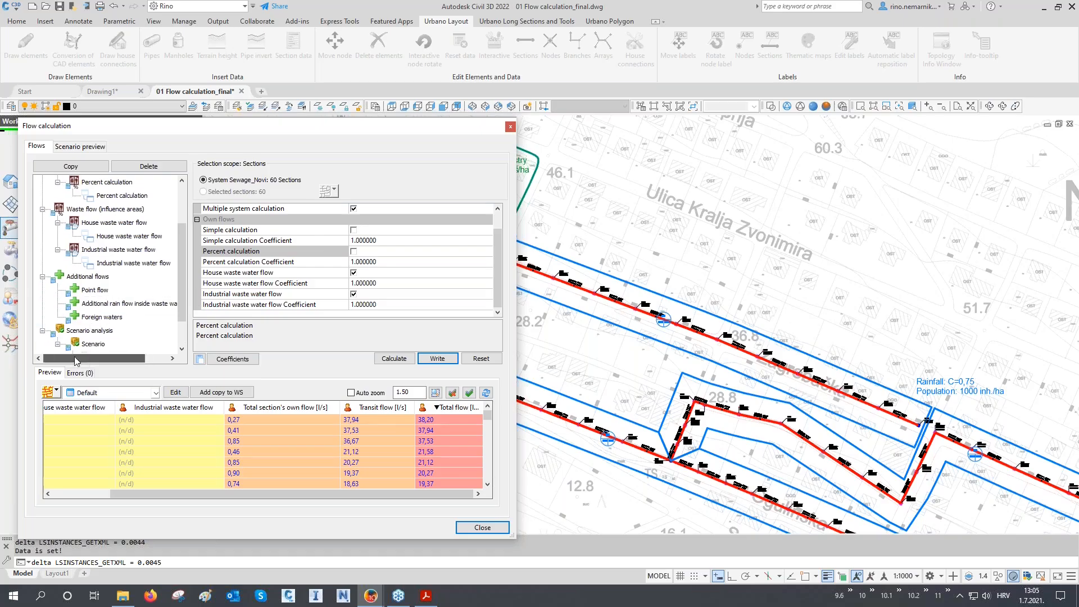
scroll(151, 226, "up", 1)
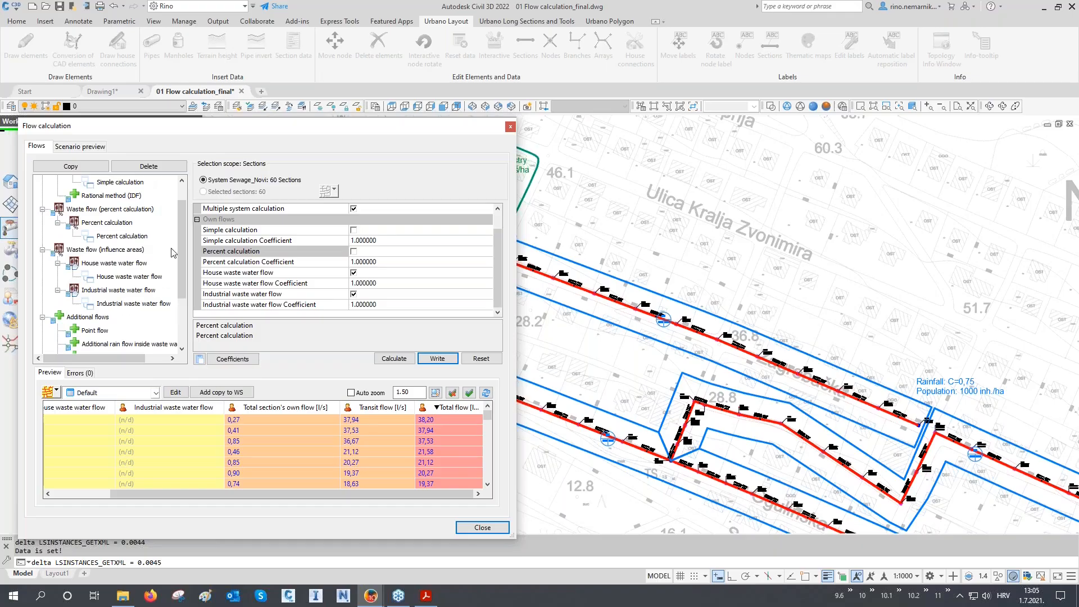
scroll(173, 252, "down", 1)
left_click(94, 290)
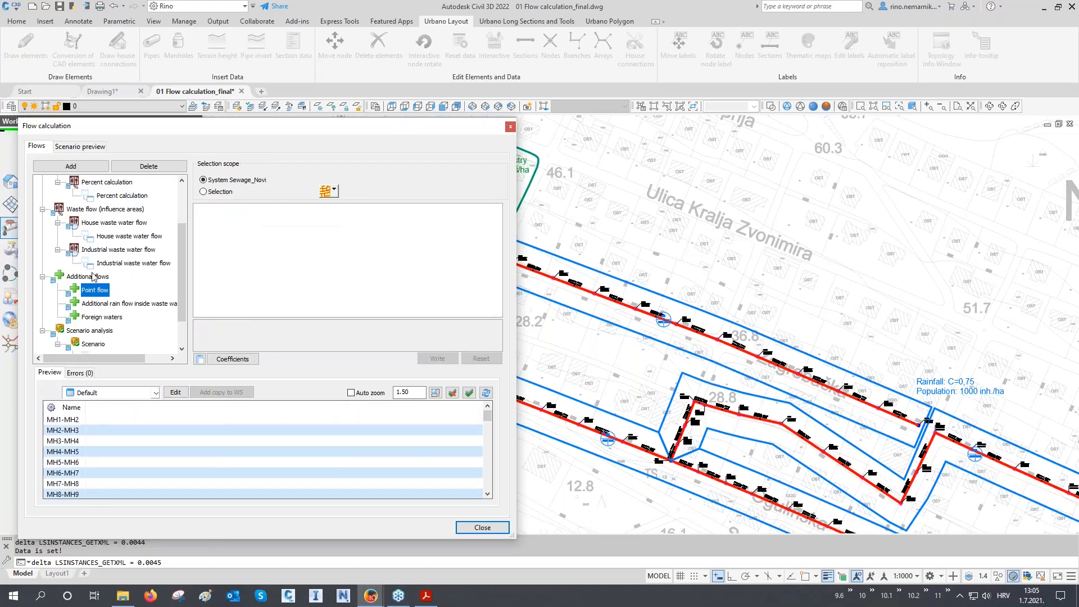
left_click(84, 168)
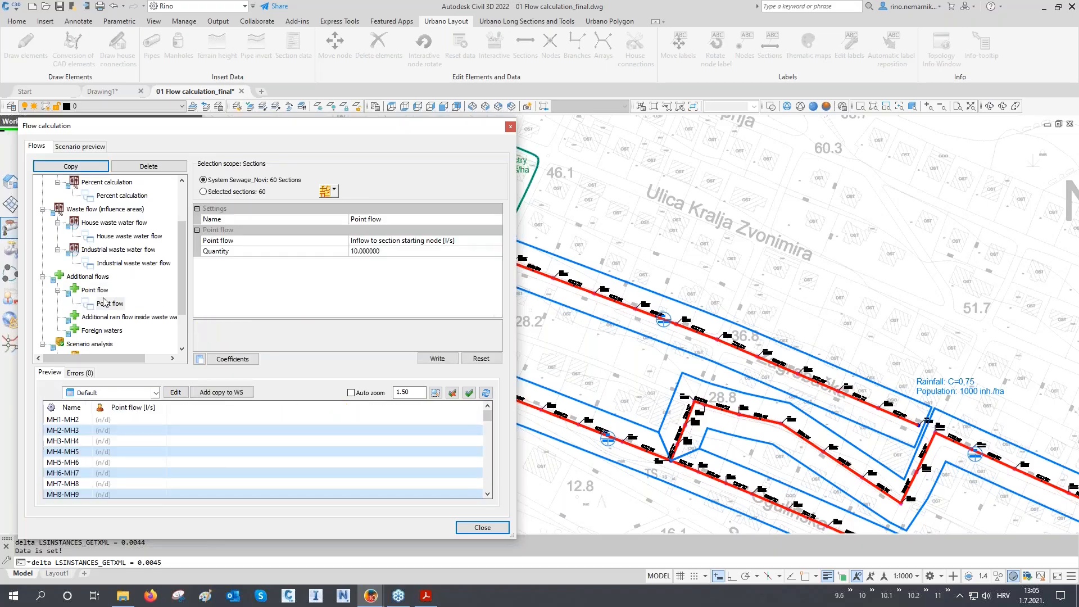
- Limit the Point flow calculation to the three upstream end sections MH40-MH41, MH17-MH18 and MH1-MH2 picked in the drawing
left_click(332, 193)
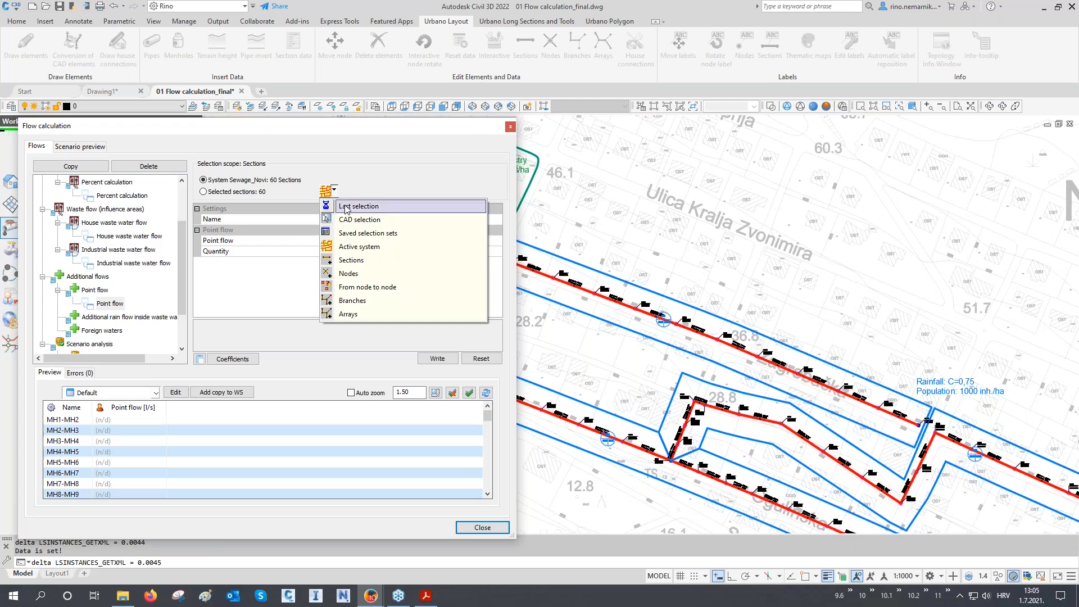
left_click(351, 260)
scroll(393, 242, "down", 3)
left_click(701, 352)
left_click(811, 404)
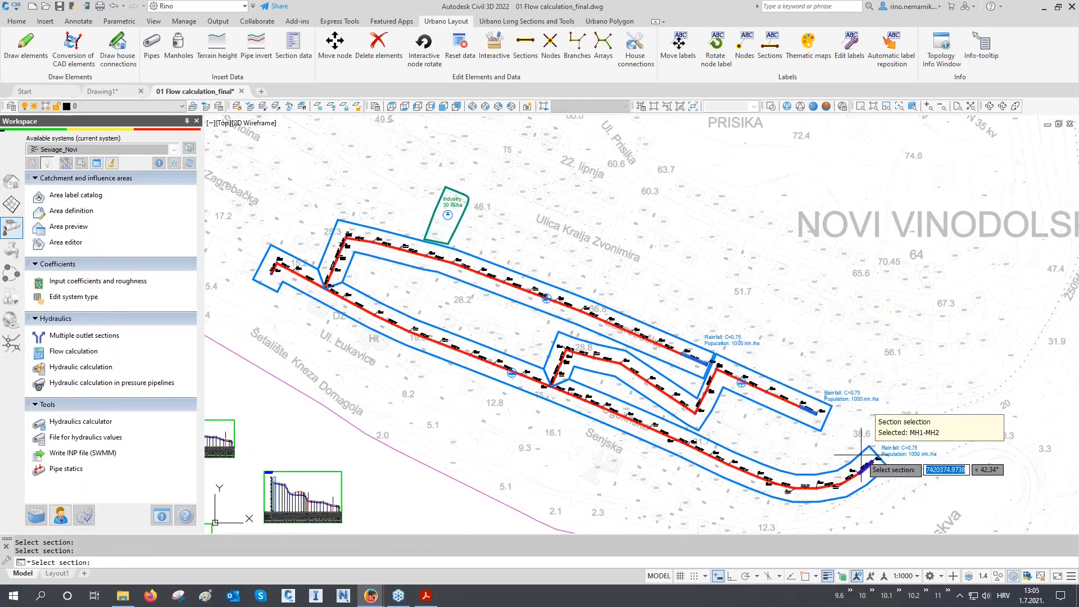
key("Return")
- Write a uniform 10 l/s starting-node inflow to the three selected sections, and reset the written values
left_click(265, 253)
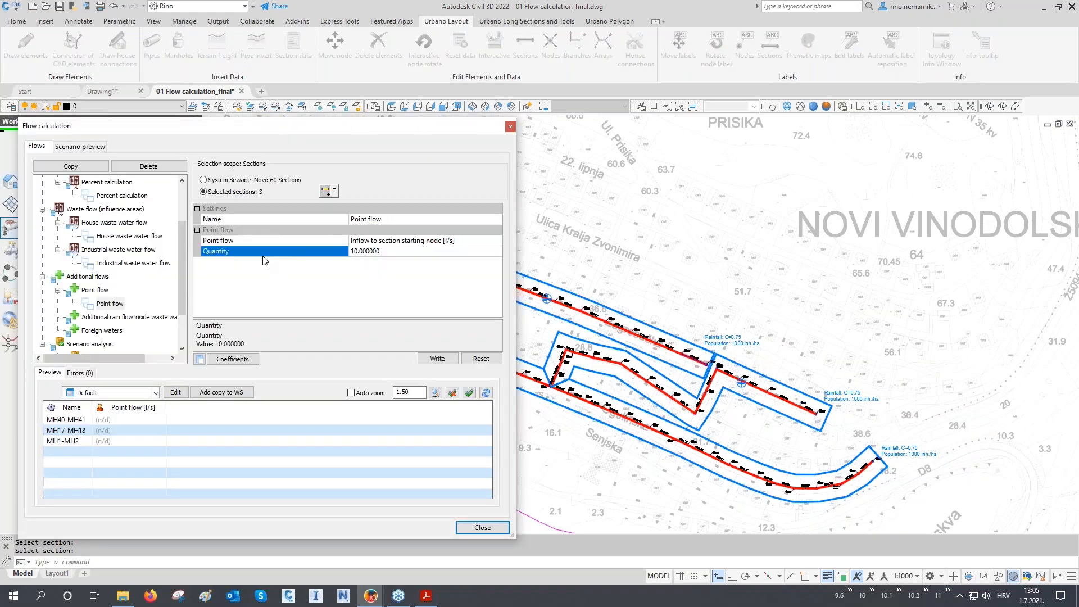
left_click(397, 252)
left_click(437, 360)
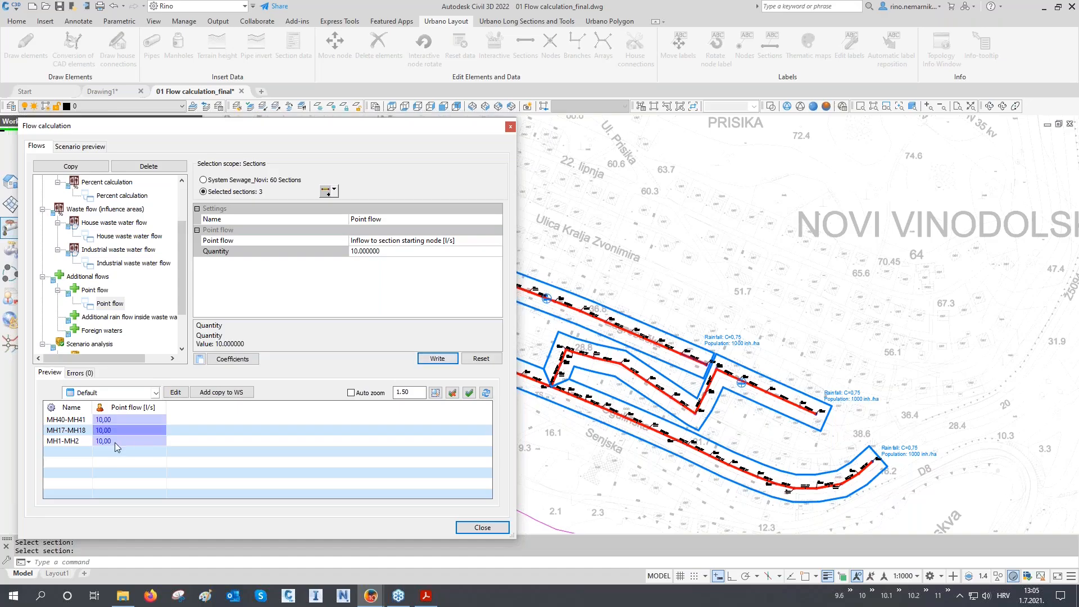
mouse_move(113, 438)
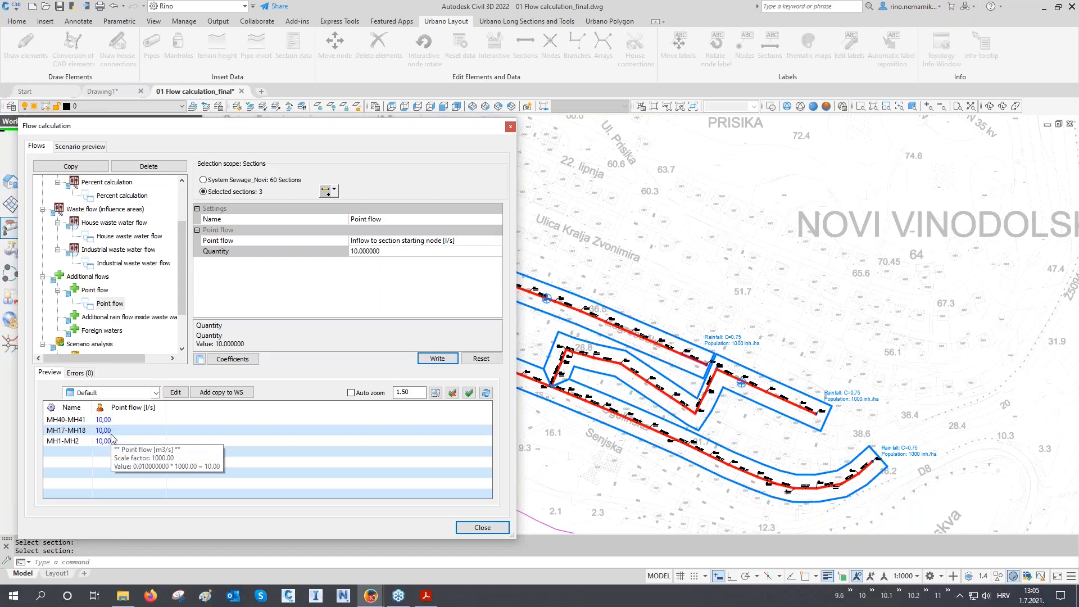
left_click(479, 359)
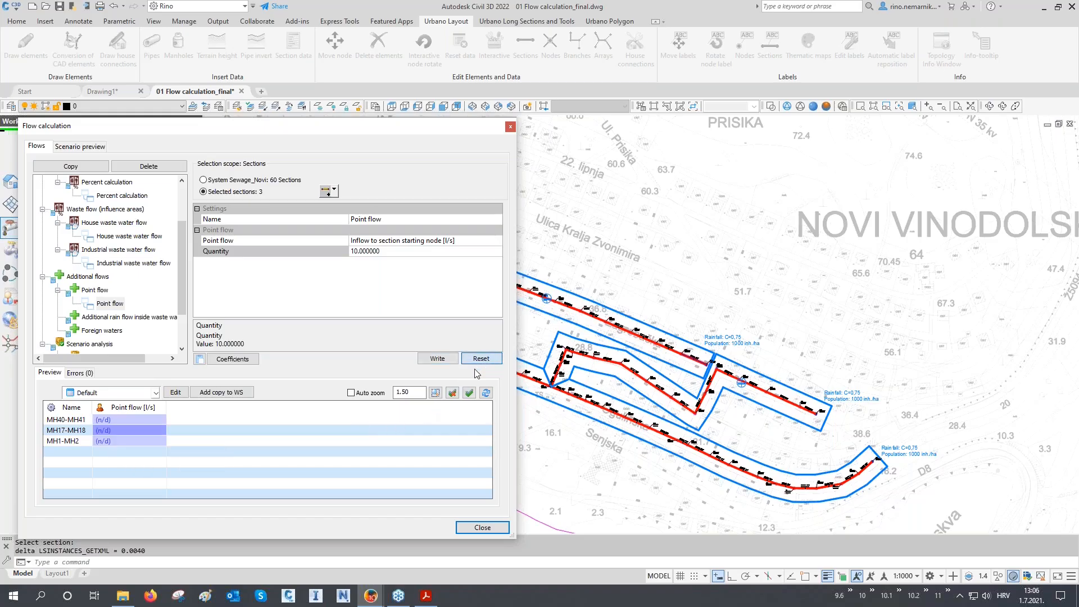
- Enter individual point flows of 5 l/s for MH40-MH41, 15 l/s for MH17-MH18 and 10 l/s for MH1-MH2
left_click(129, 420)
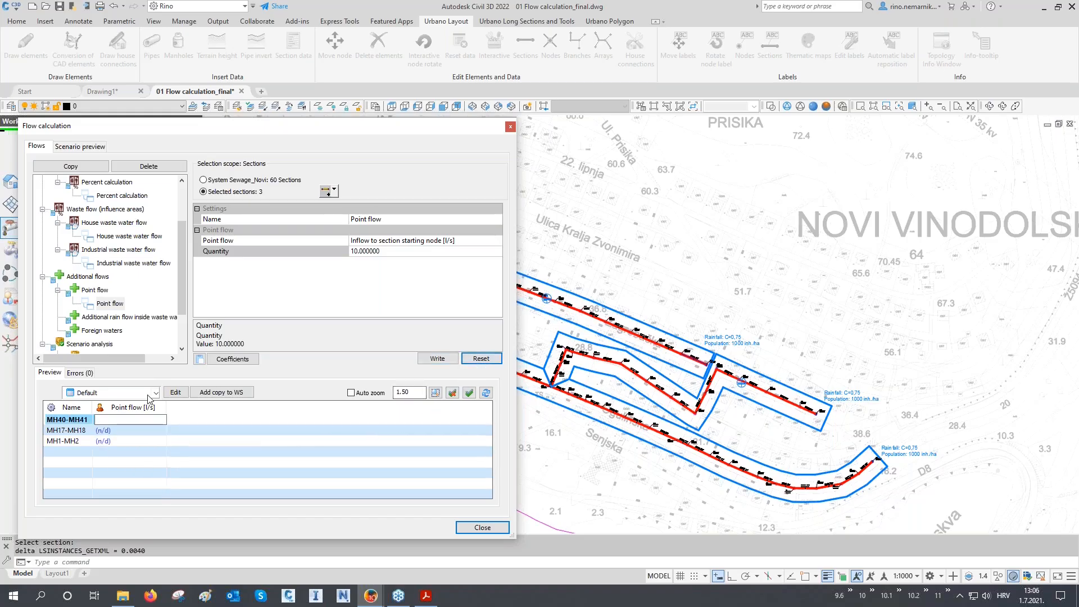
type("5")
key("Return")
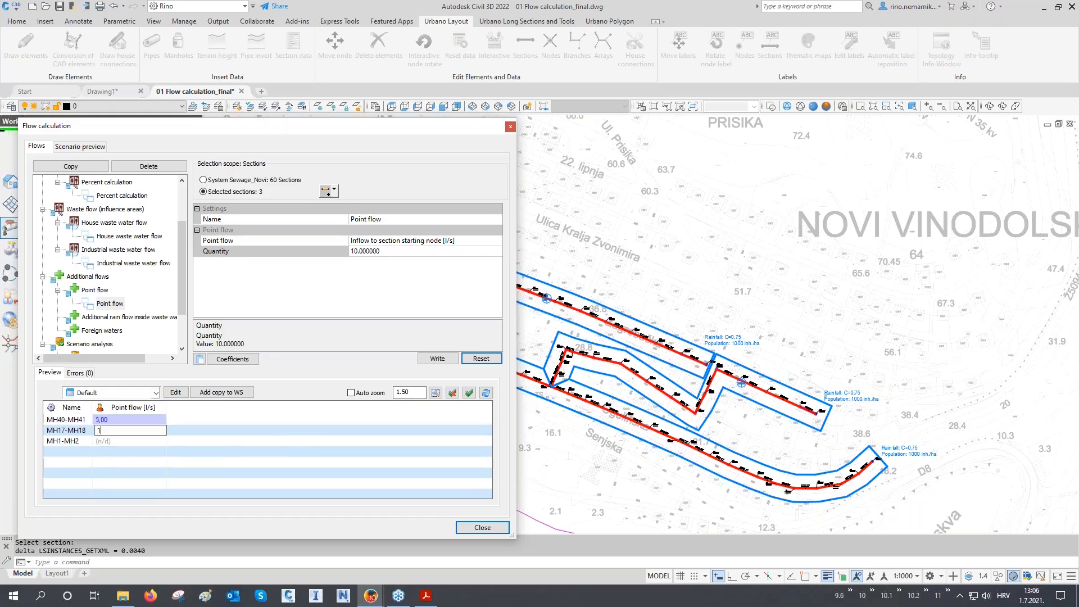
type("15")
key("Return")
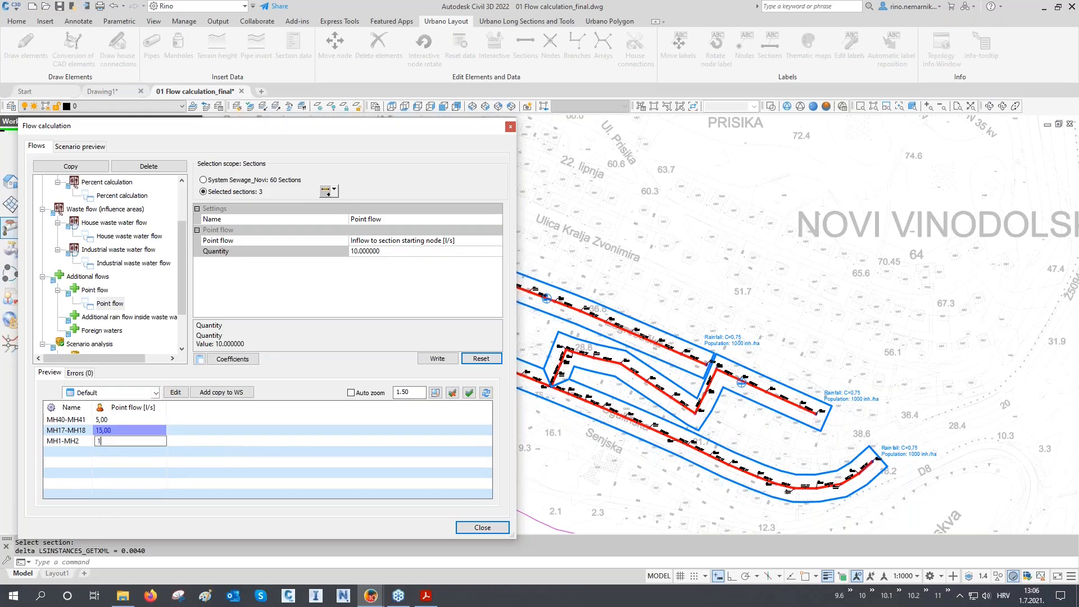
type("10")
key("Return")
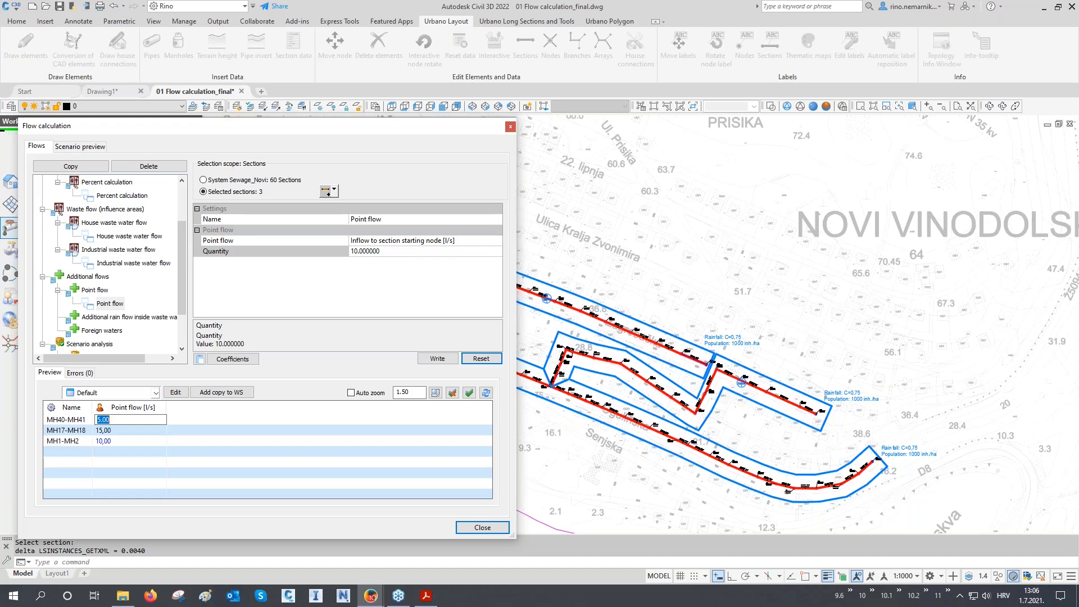
left_click(160, 450)
- Add a second Point flow calculation and name it Outflow
left_click(95, 290)
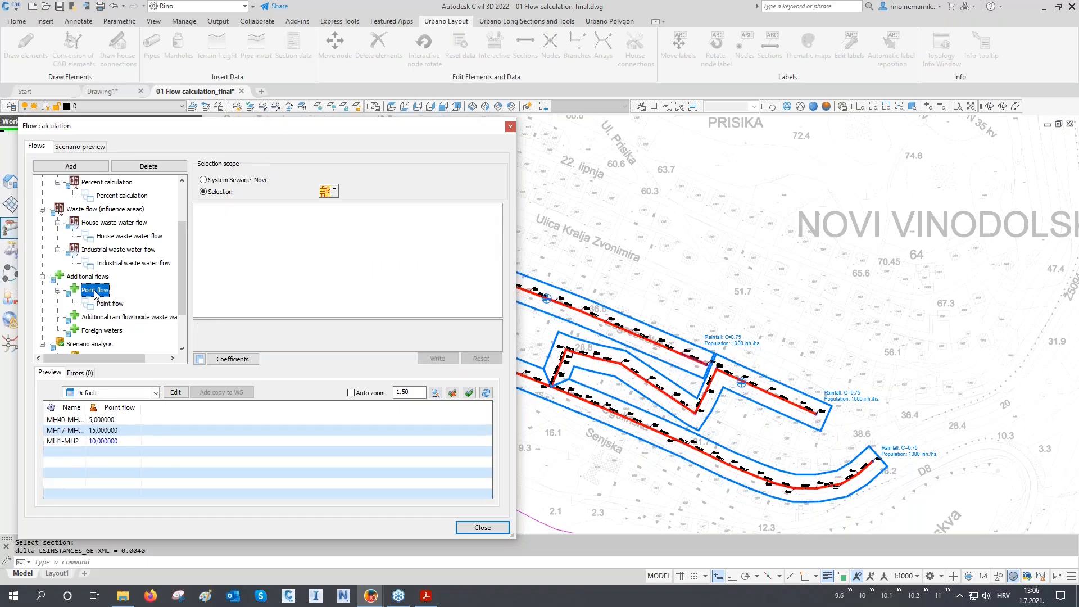
left_click(71, 166)
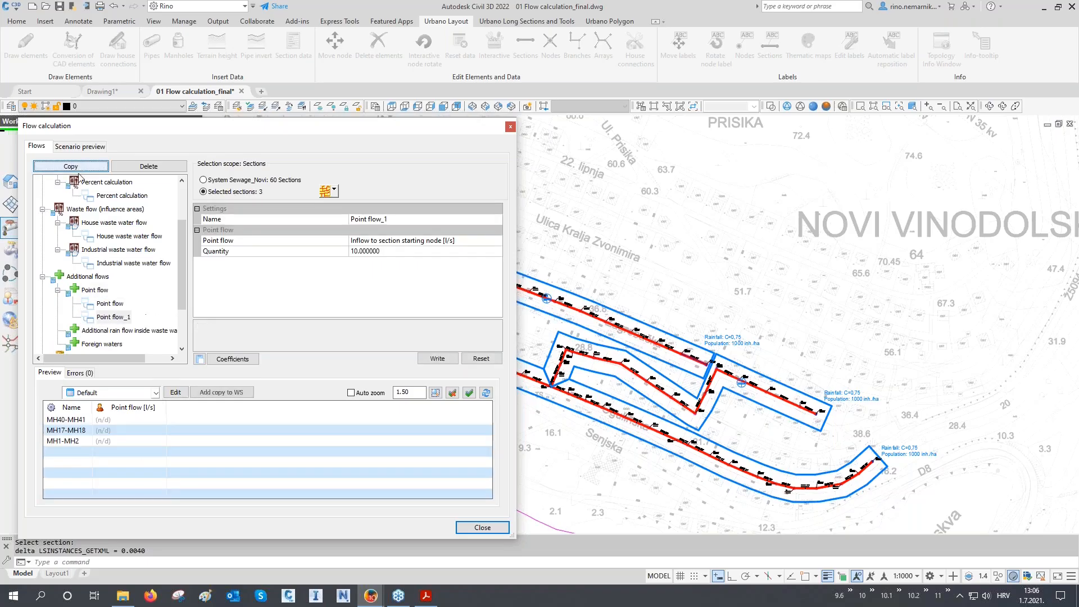
left_click(113, 318)
left_click(113, 318)
type("Outflow")
key("Return")
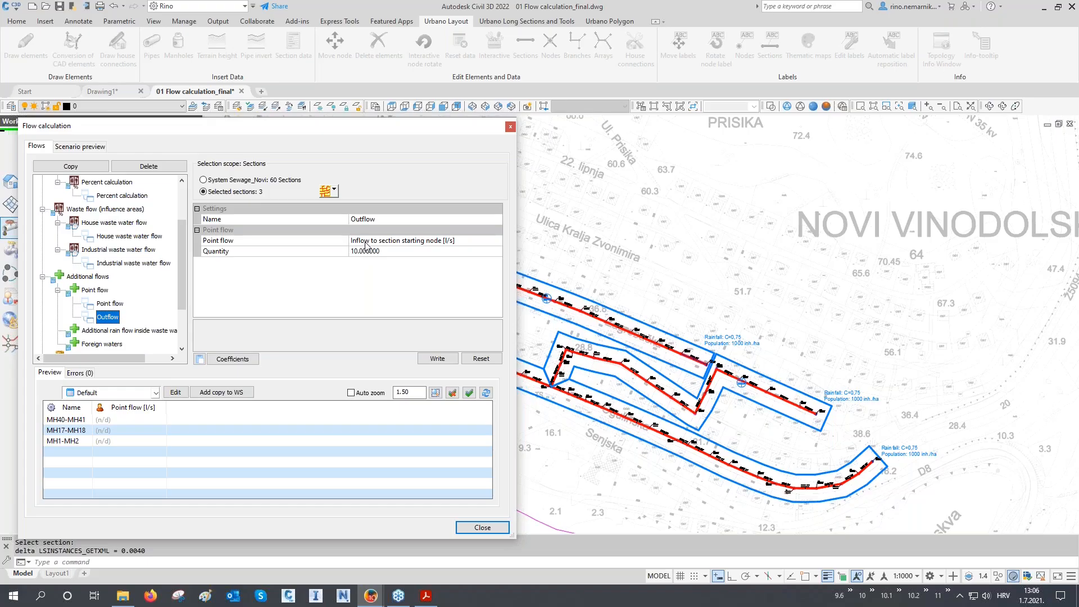
- Set the Outflow calculation to outflow from starting node and limit it to section MH32-MH33 picked in the drawing
left_click(427, 242)
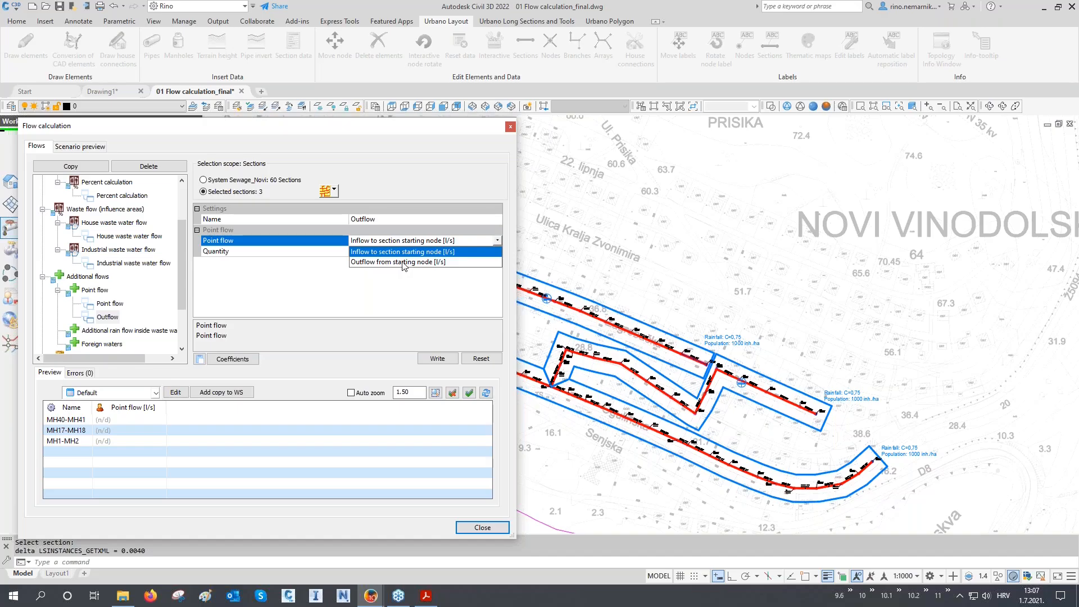
left_click(409, 263)
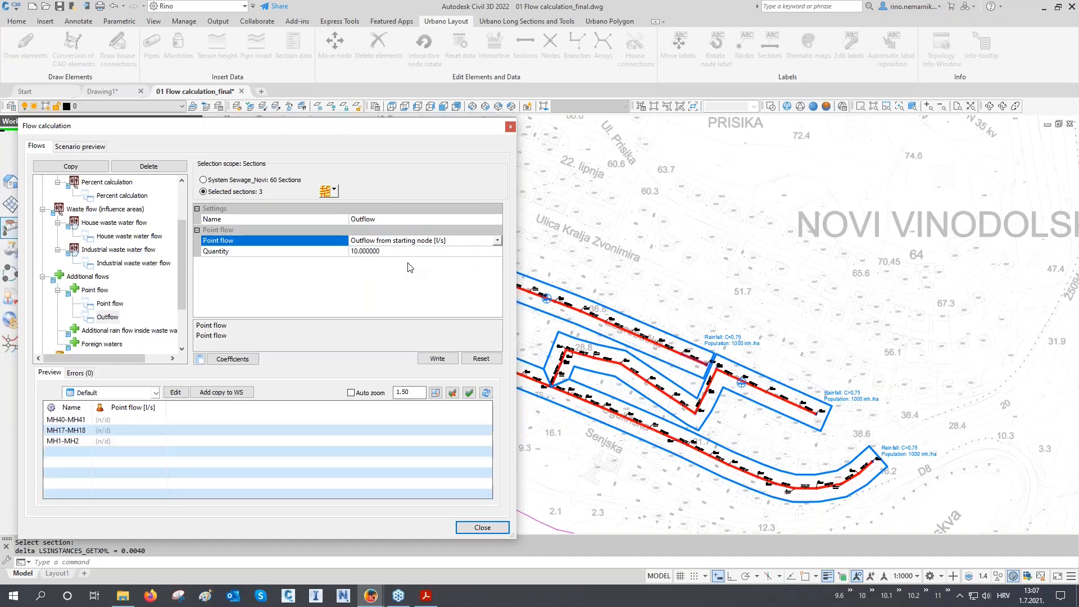
left_click(335, 192)
left_click(338, 263)
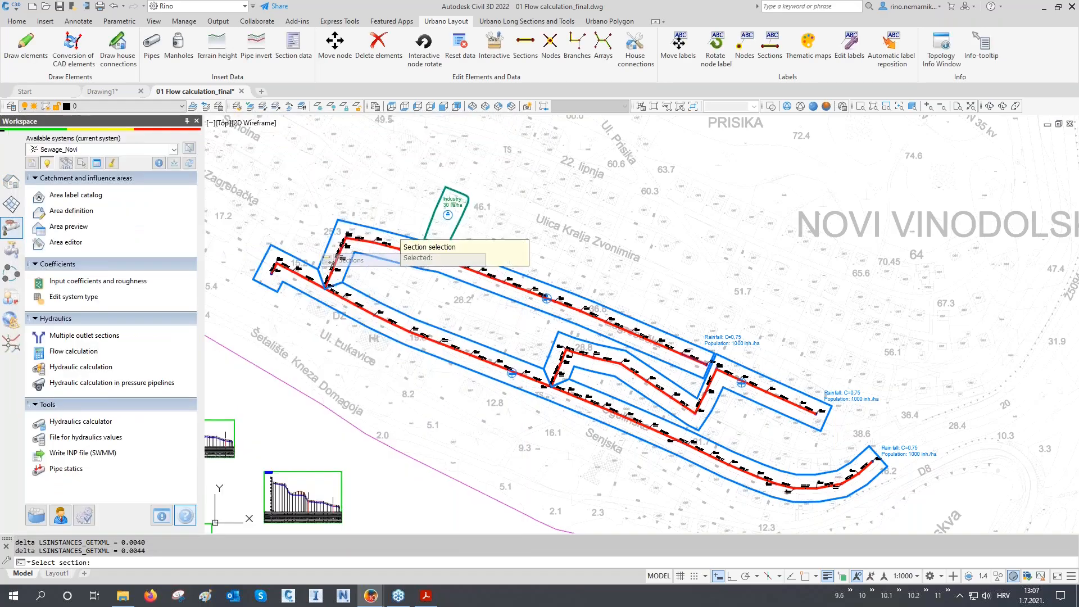
scroll(631, 400, "up", 7)
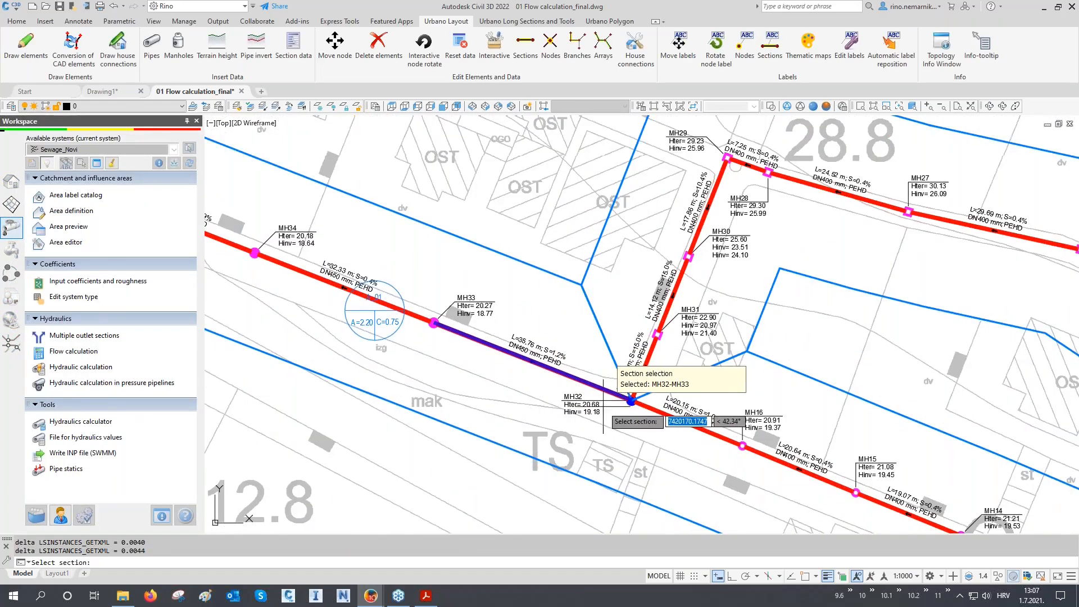
scroll(632, 400, "up", 4)
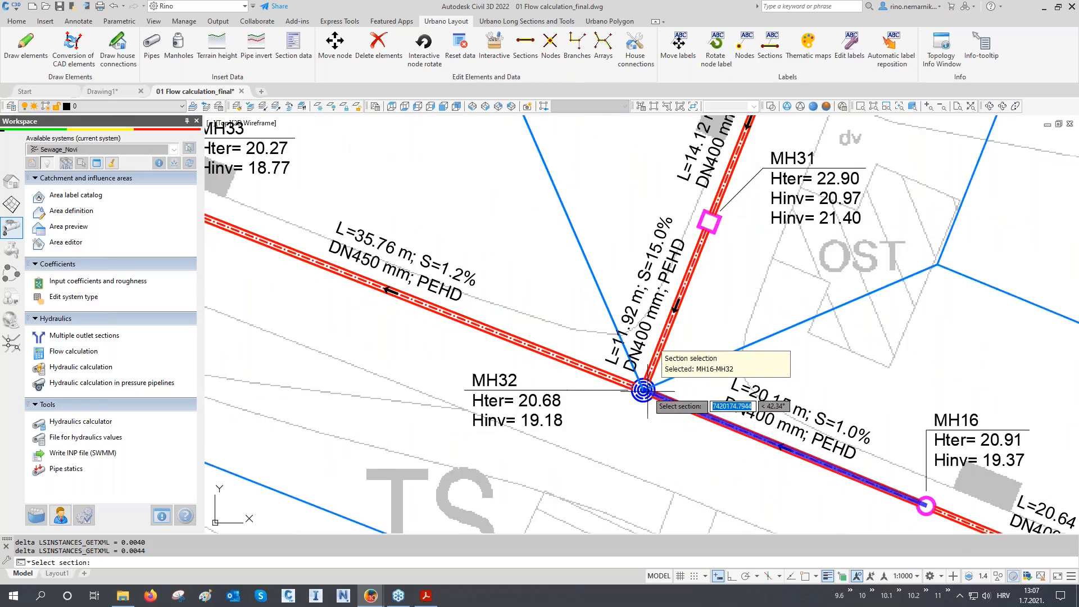
scroll(643, 390, "down", 5)
mouse_move(521, 388)
middle_mouse_down()
mouse_move(647, 365)
mouse_move(725, 324)
middle_mouse_up()
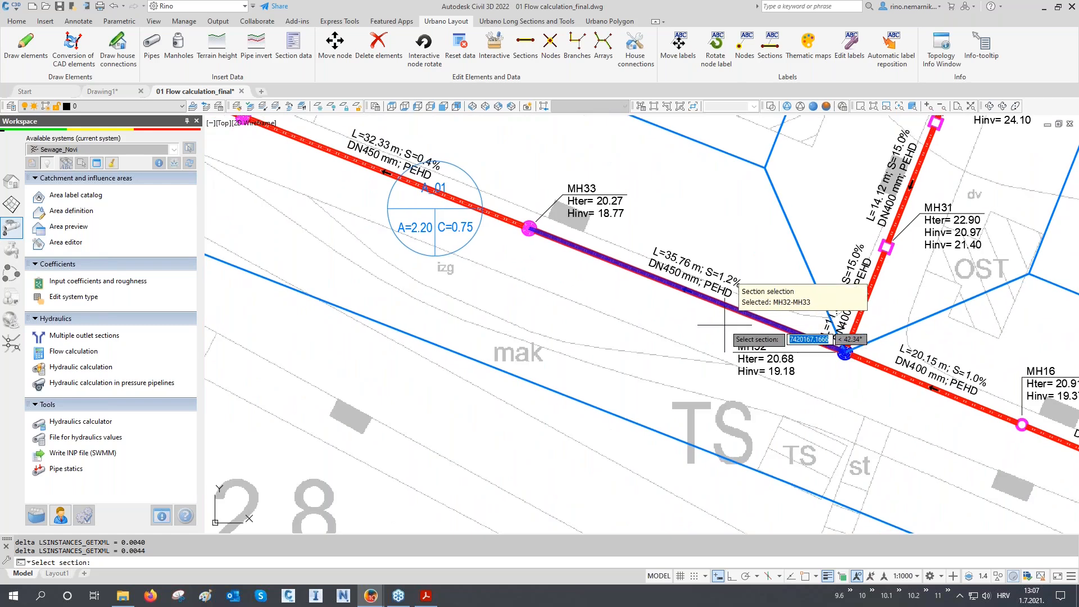
left_click(725, 325)
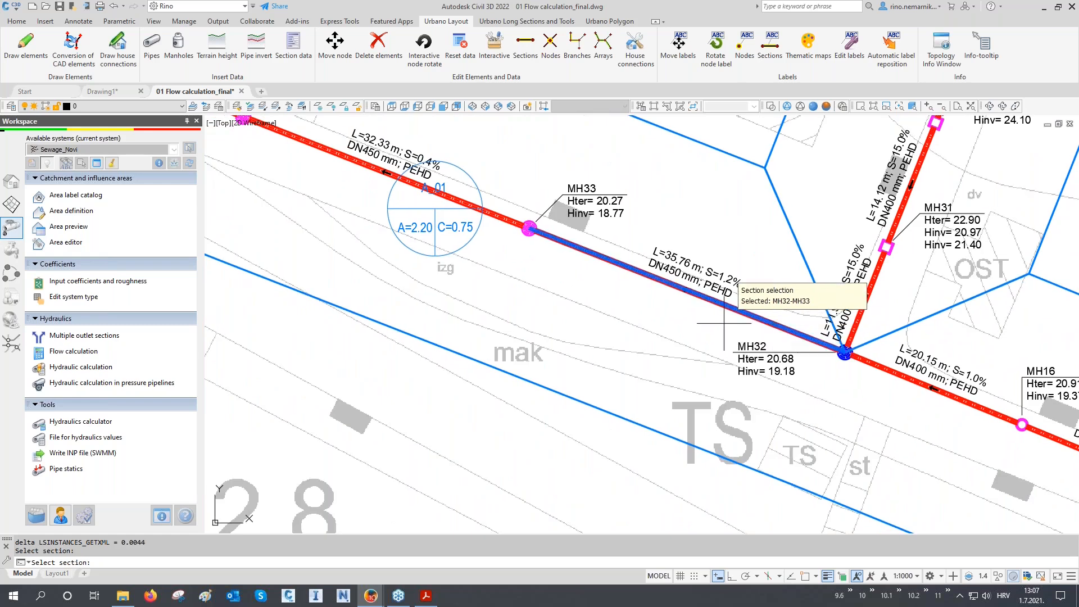
key("Return")
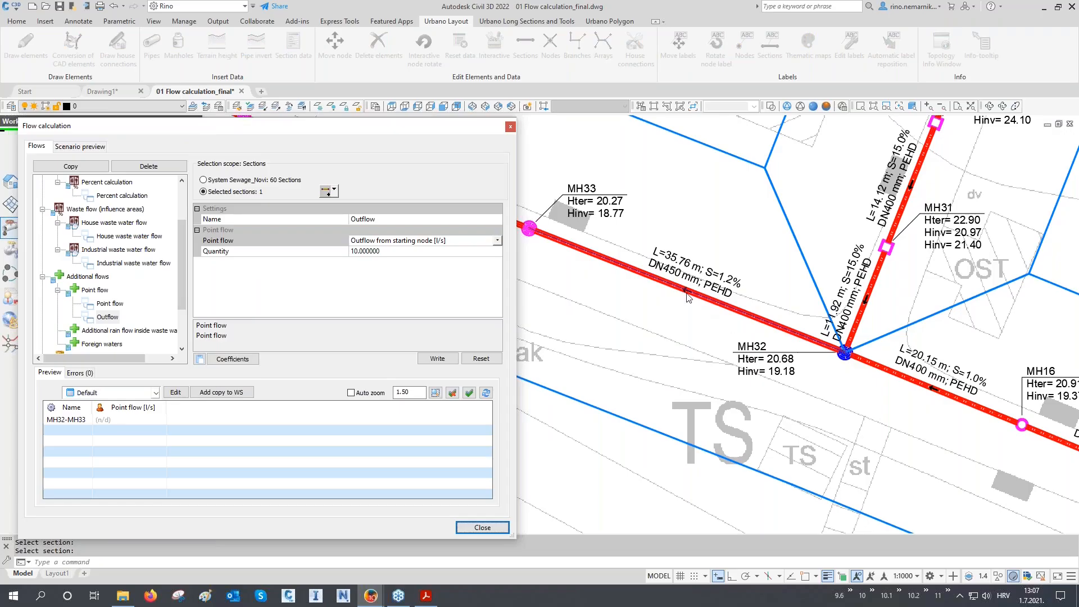
- Set the outflow quantity to 90 l/s and write it to section MH32-MH33
left_click(258, 252)
type("90")
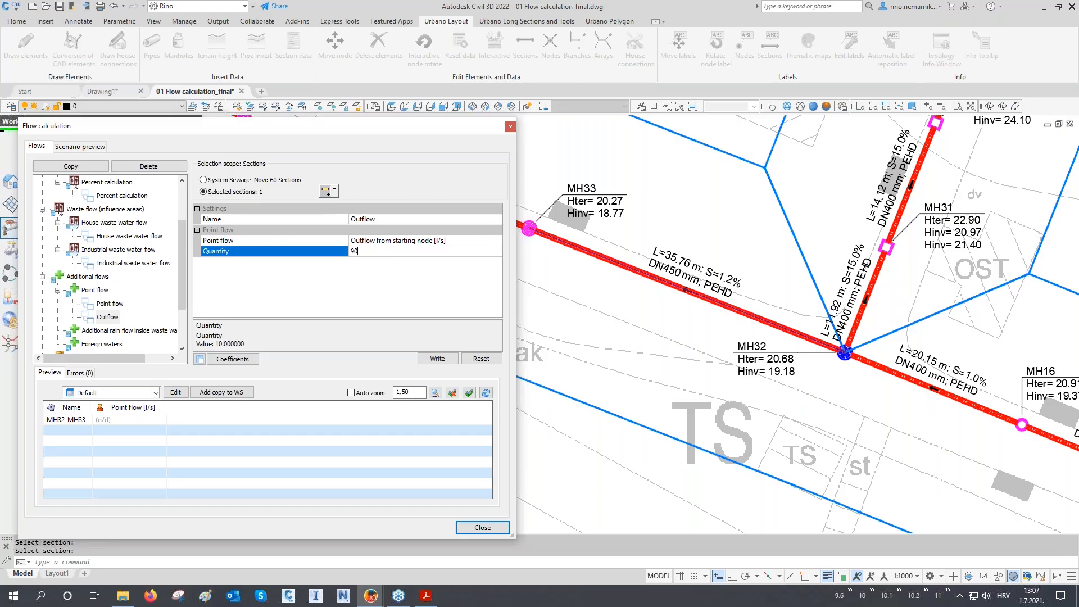
left_click(437, 359)
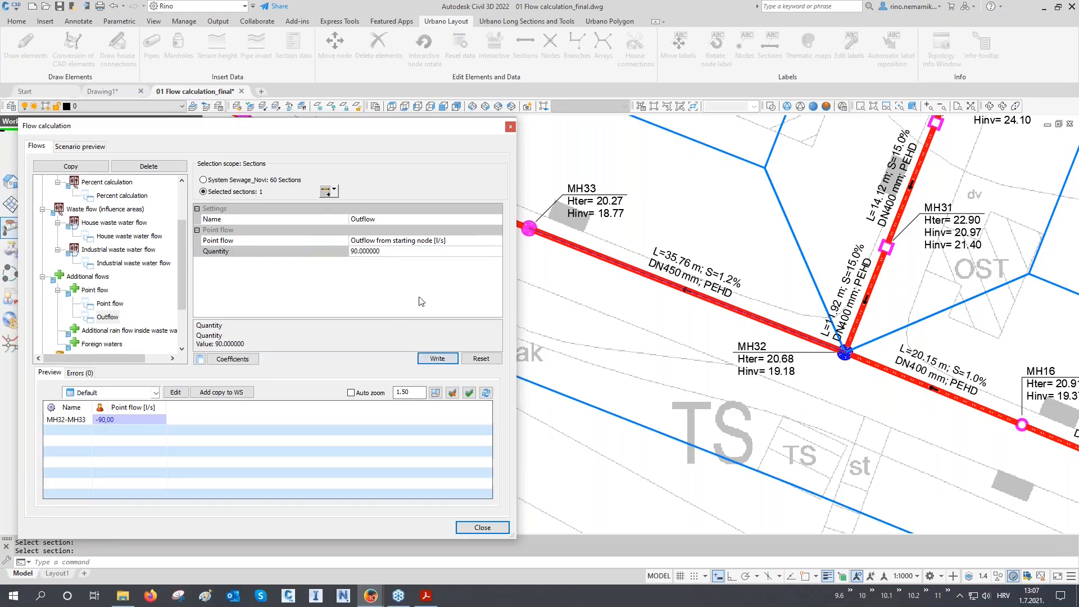
mouse_move(99, 429)
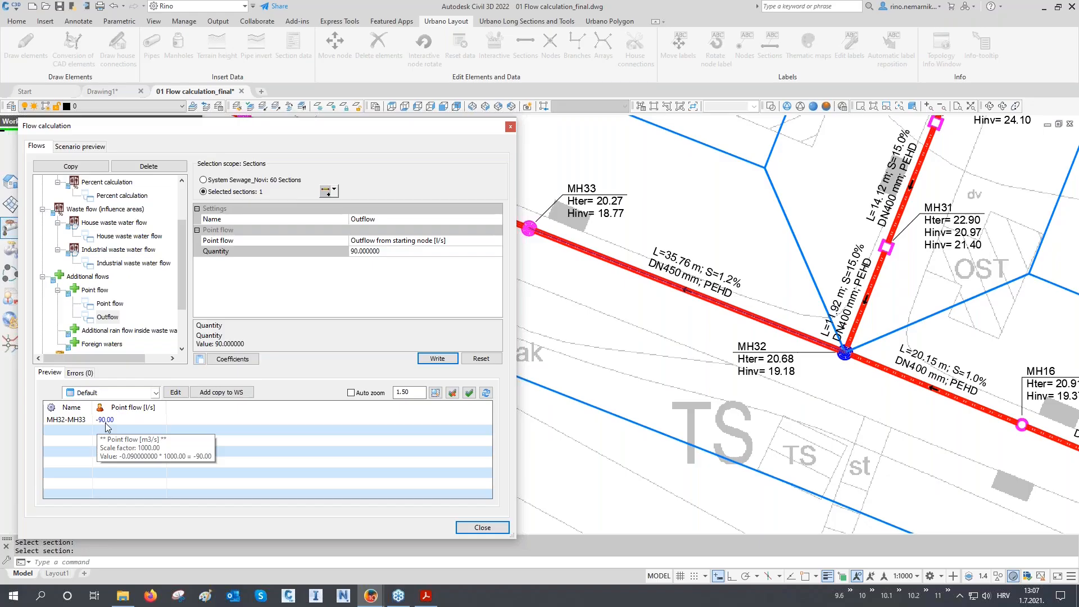
- Try writing a negative outflow quantity of -90 l/s to section MH32-MH33
left_click(364, 253)
type("-")
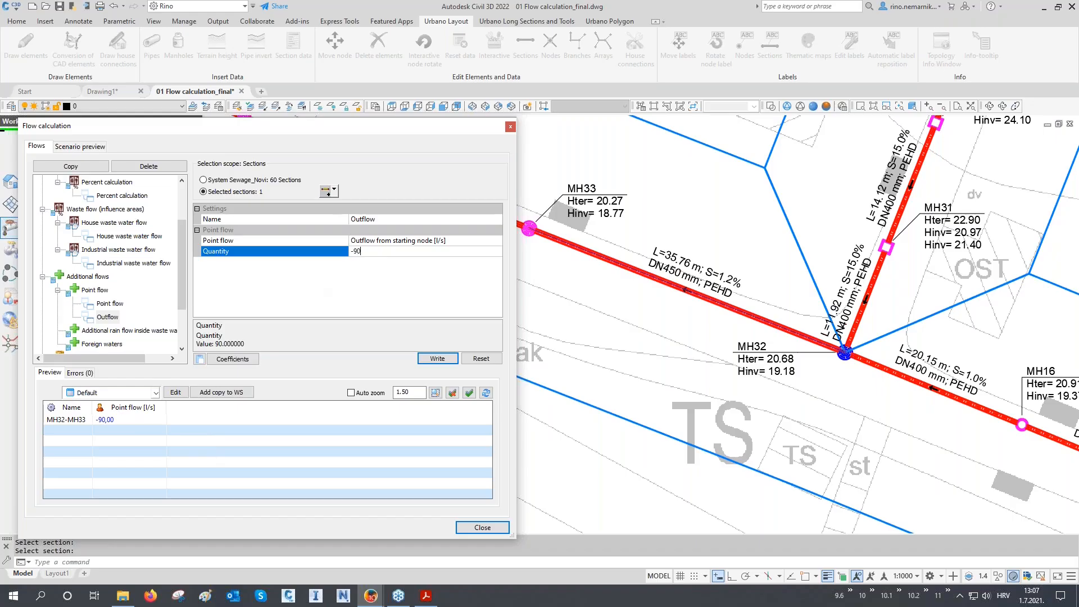
type("90")
key("Return")
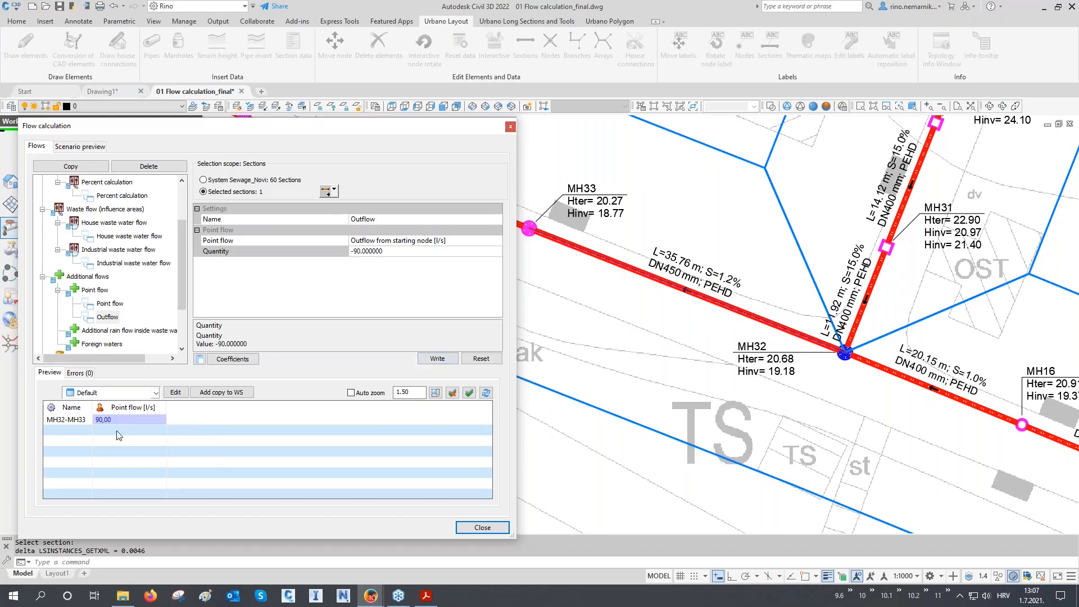
- Return the outflow quantity to a positive 90 l/s and rewrite the point flow of MH32-MH33
left_click(398, 251)
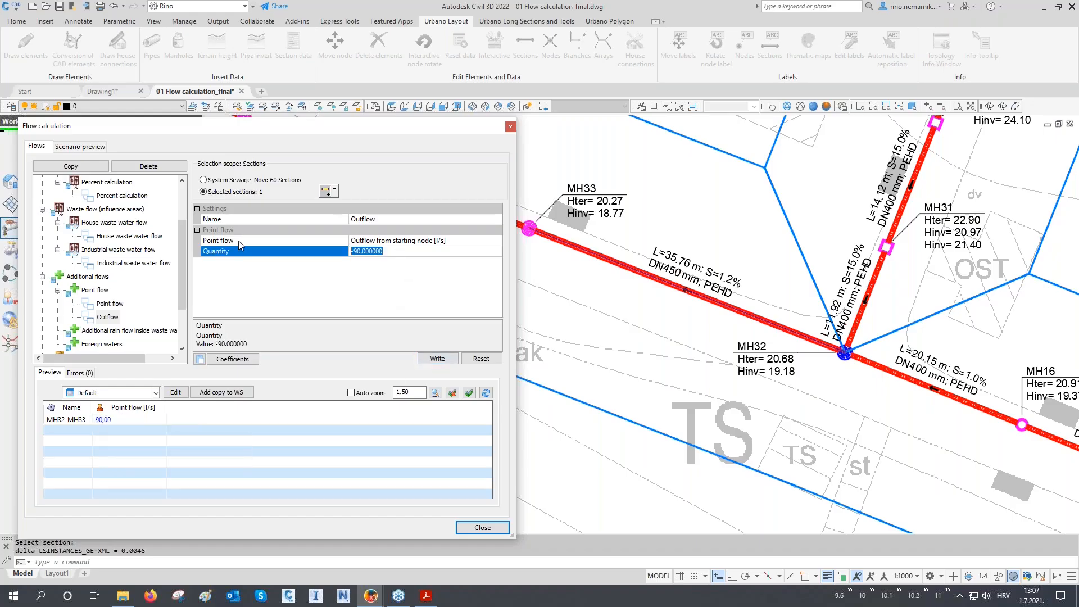
type("90")
left_click(437, 360)
double_click(122, 421)
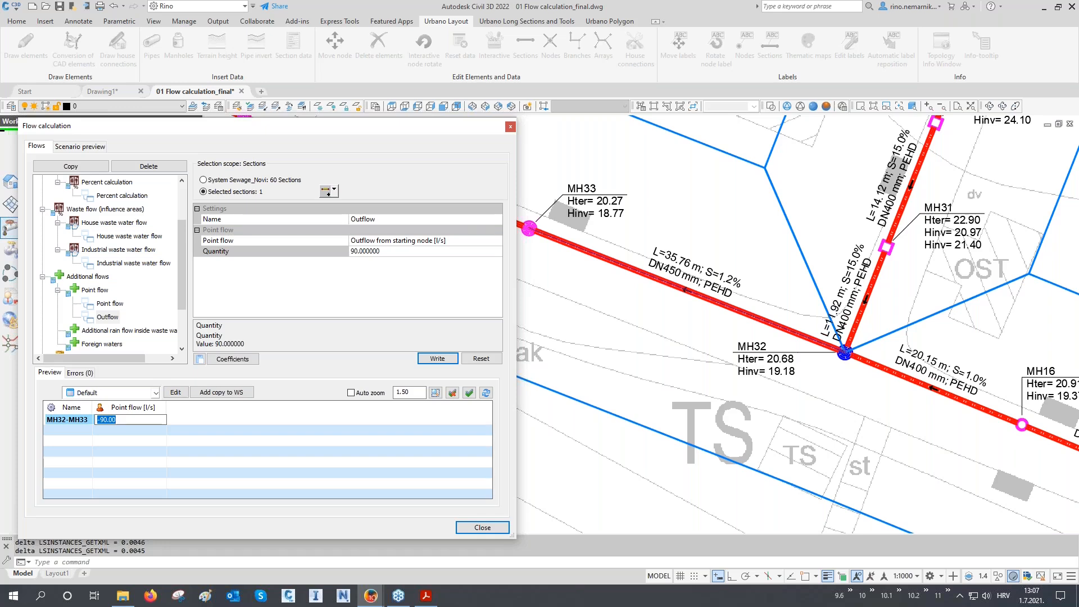
left_click(114, 445)
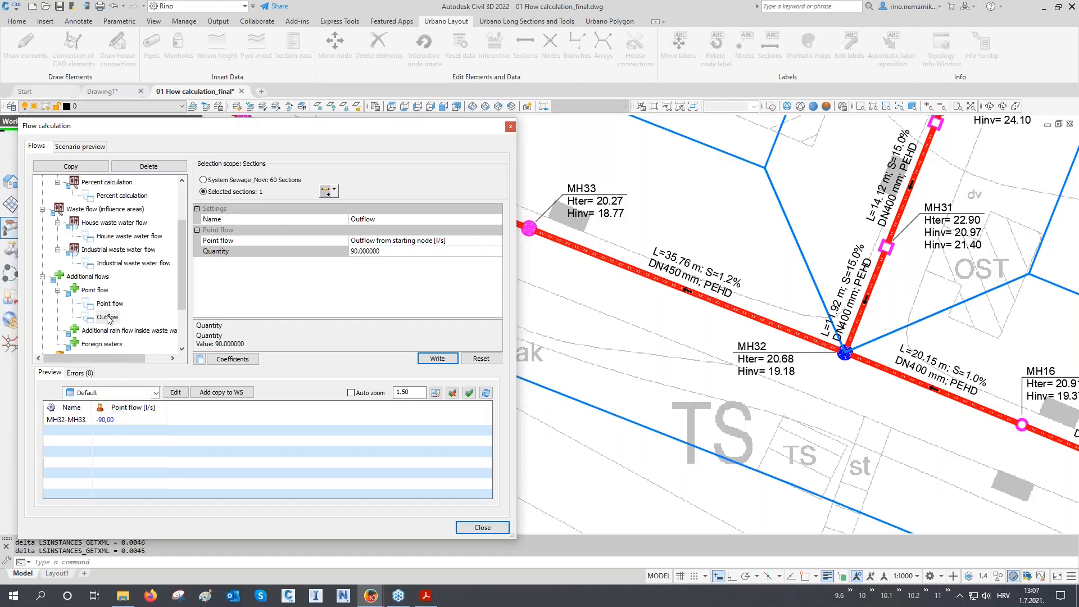
- Add an additional rain flow inside waste water channel calculation for all 60 sections and write it with a 0.2 l/s/ha coefficient
scroll(109, 319, "down", 1)
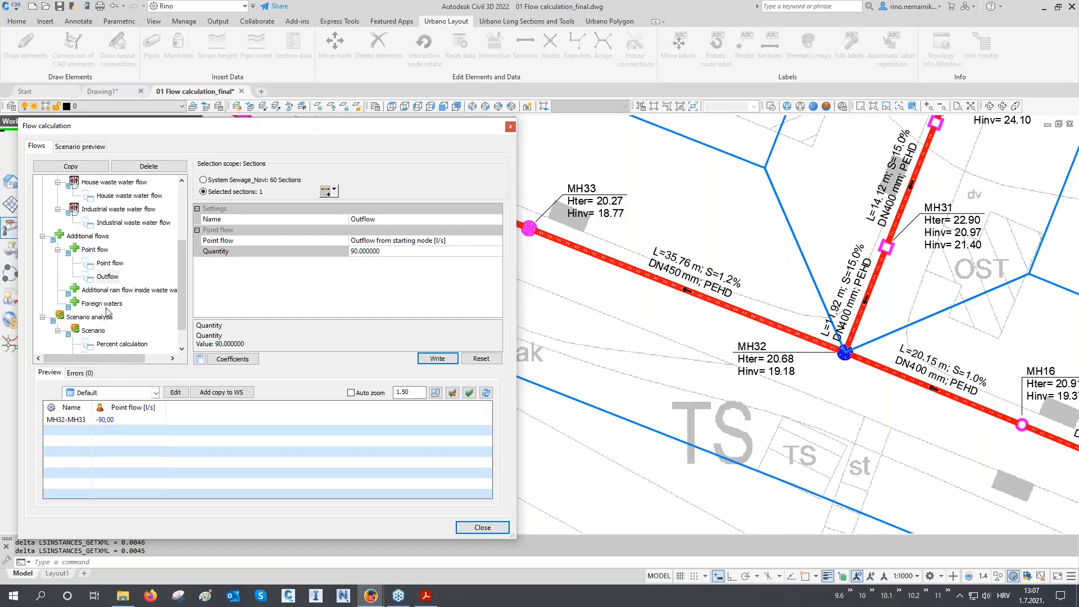
left_click(112, 291)
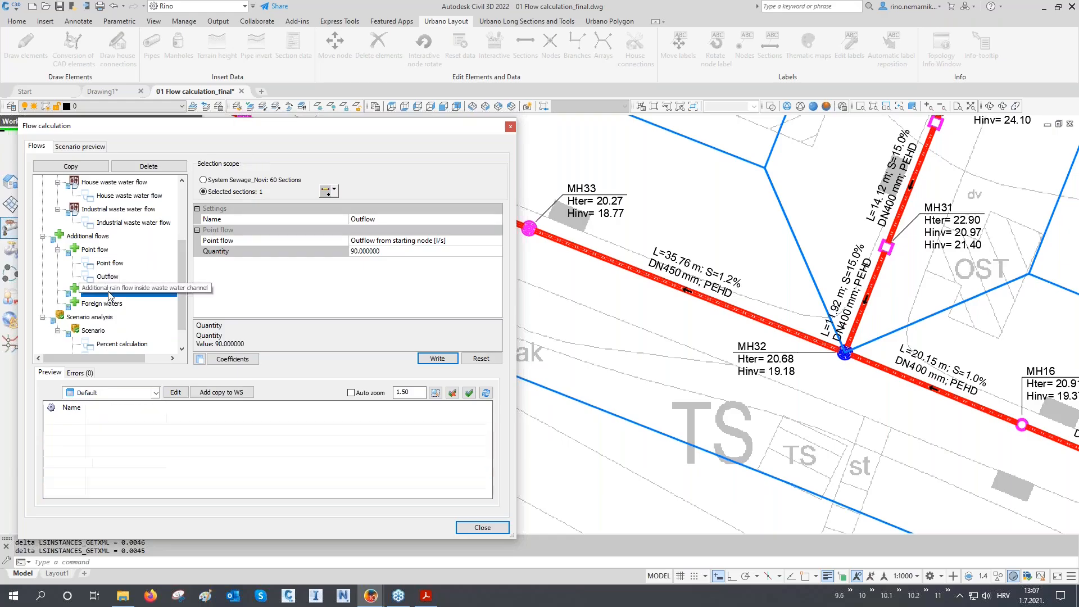
left_click(71, 166)
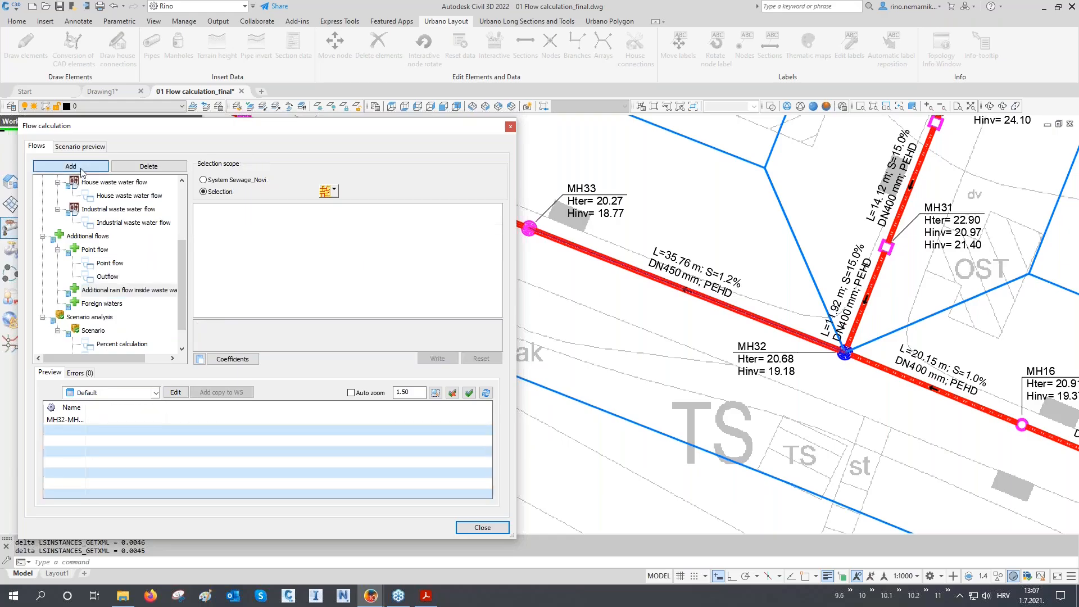
left_click(326, 190)
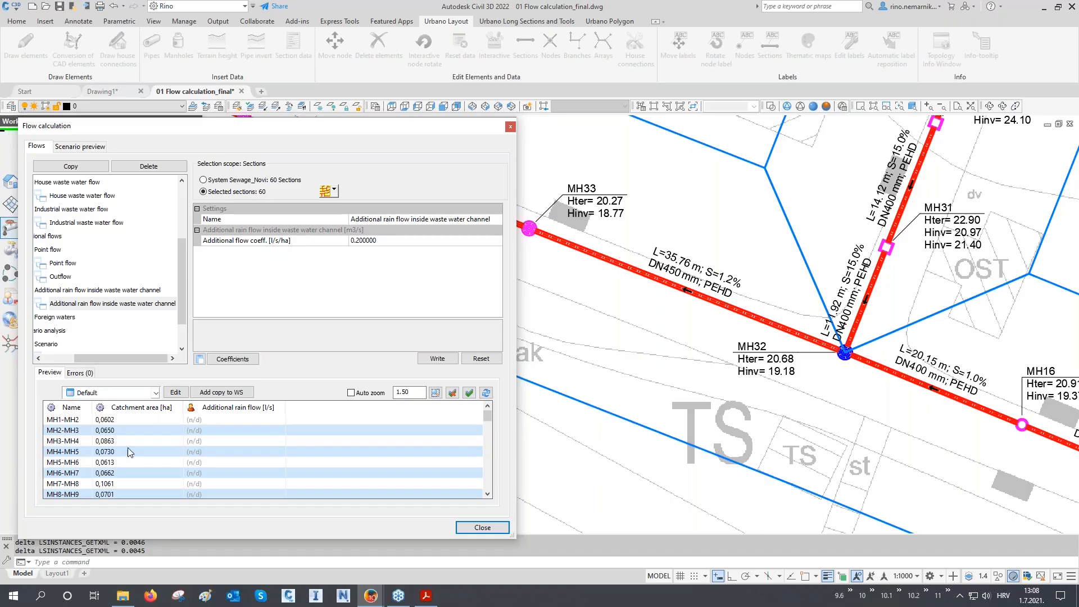
left_click_drag(387, 248, 340, 252)
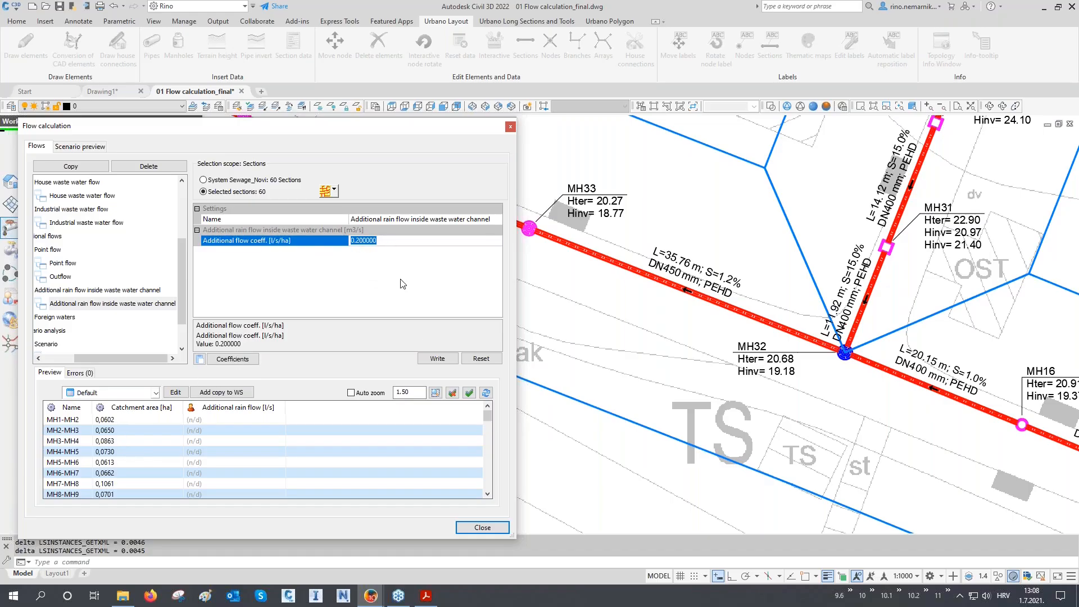
left_click(438, 359)
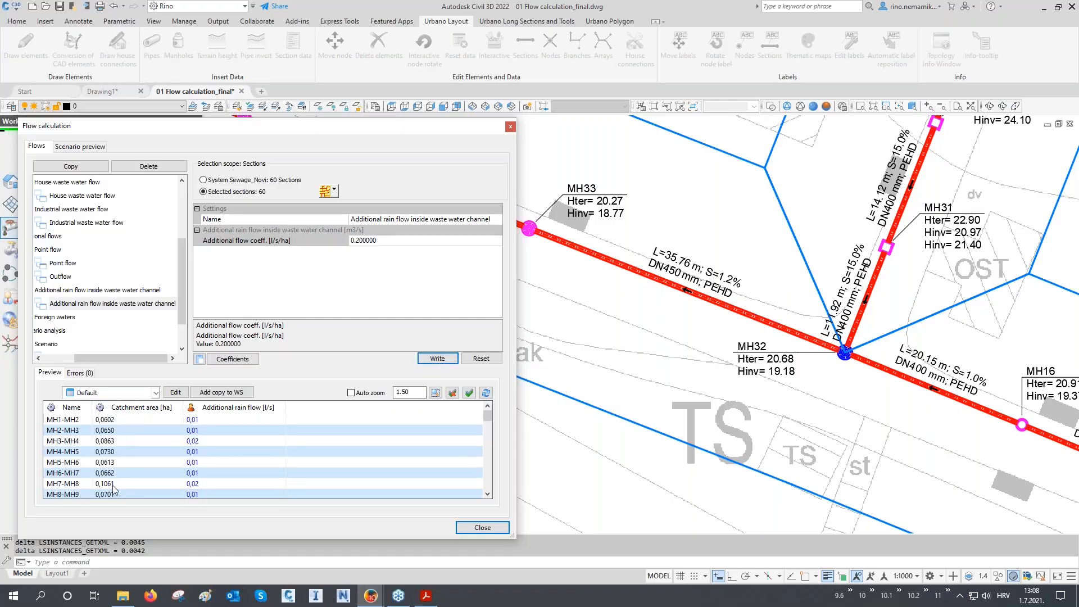
mouse_move(212, 484)
- Add a Foreign waters calculation based on house waste flow influence areas
left_click_drag(96, 356, 63, 365)
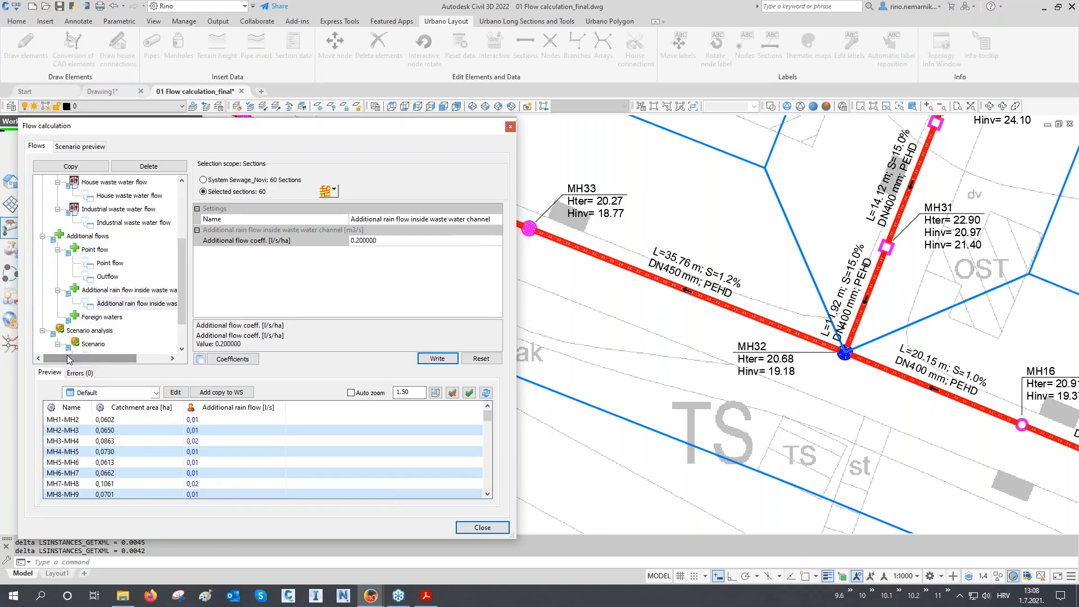
scroll(106, 332, "down", 1)
left_click(94, 304)
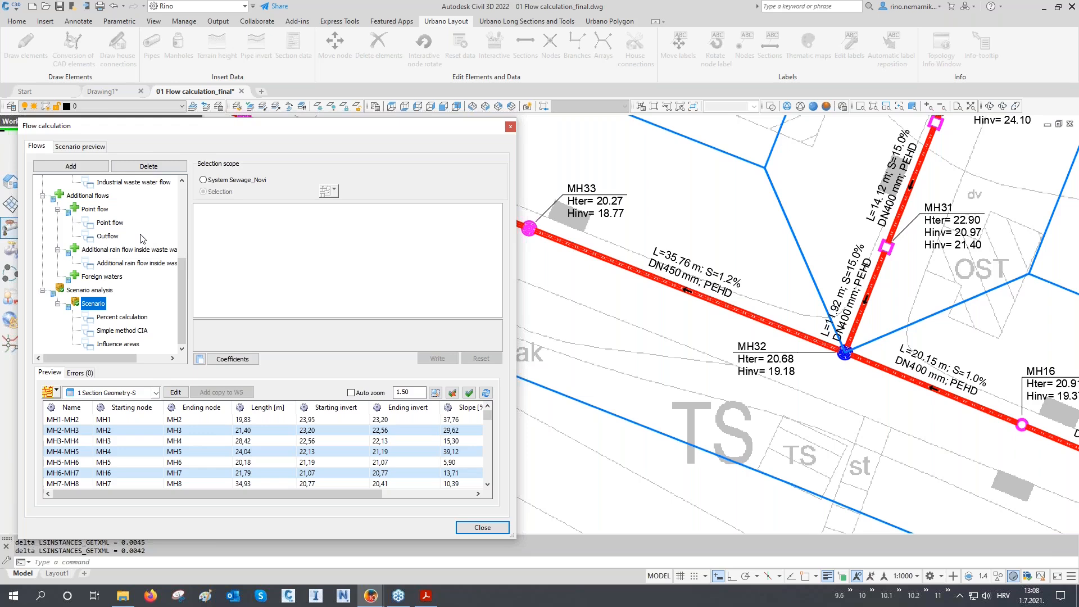
left_click(97, 278)
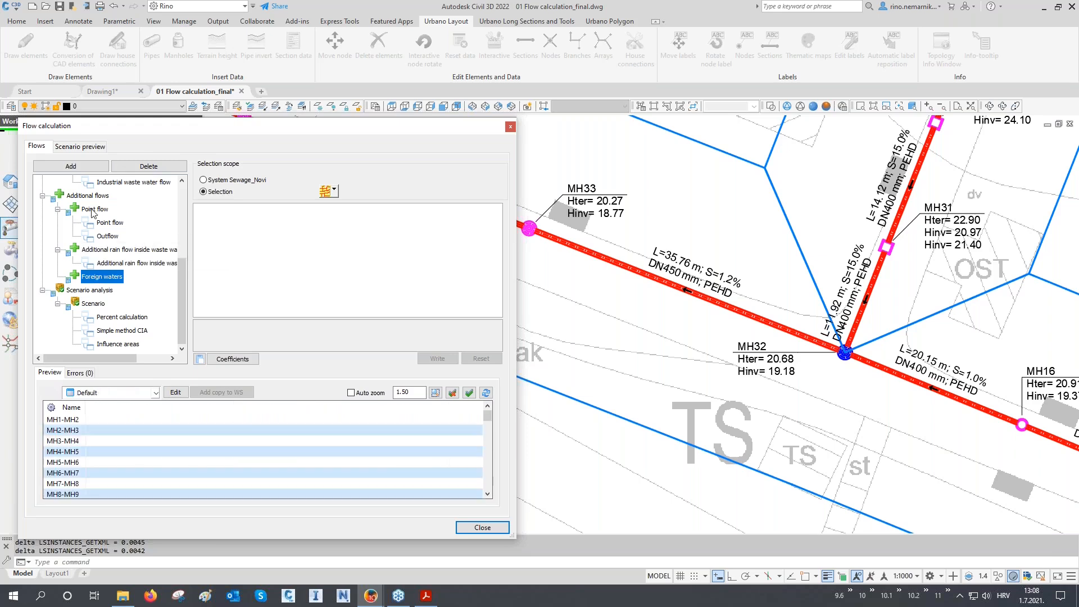
left_click(86, 168)
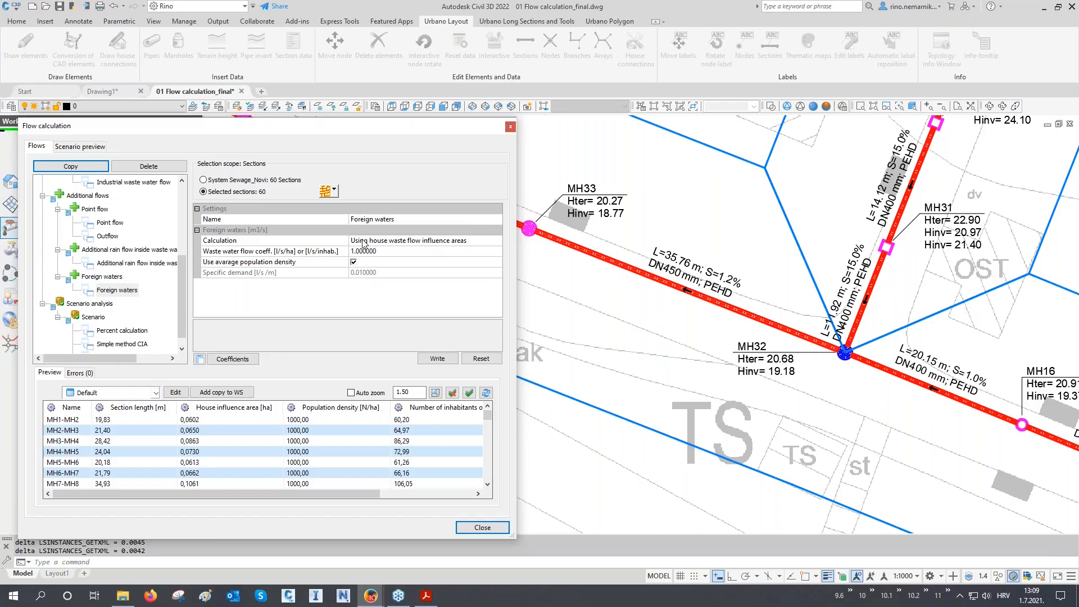
left_click(380, 243)
left_click(381, 242)
left_click(393, 250)
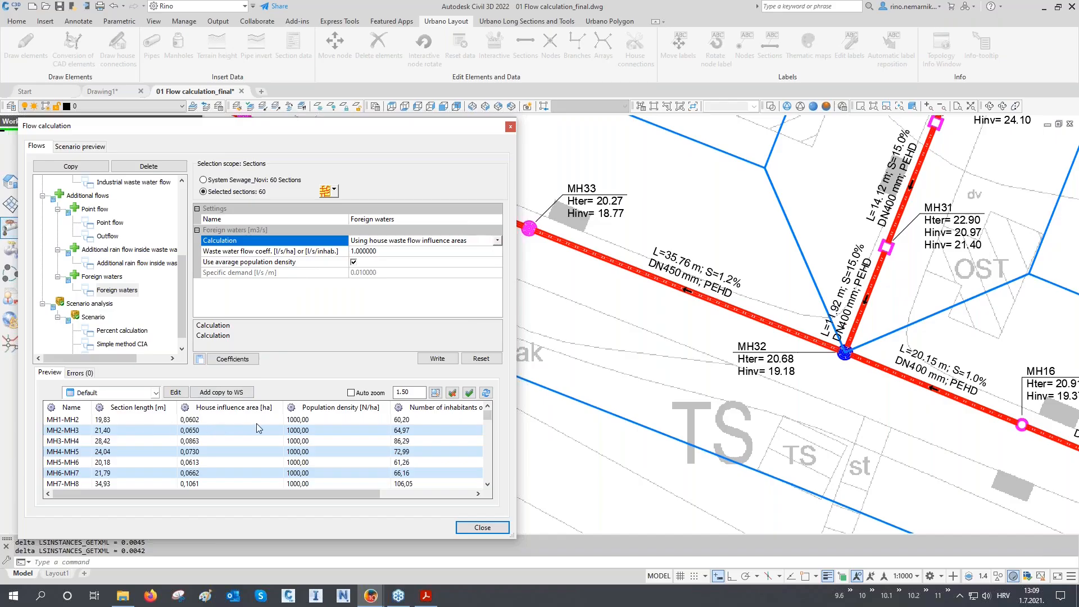
- Set the waste water flow coefficient to 0.01 l/s per inhabitant and write the foreign waters for all sections
left_click_drag(312, 494, 407, 498)
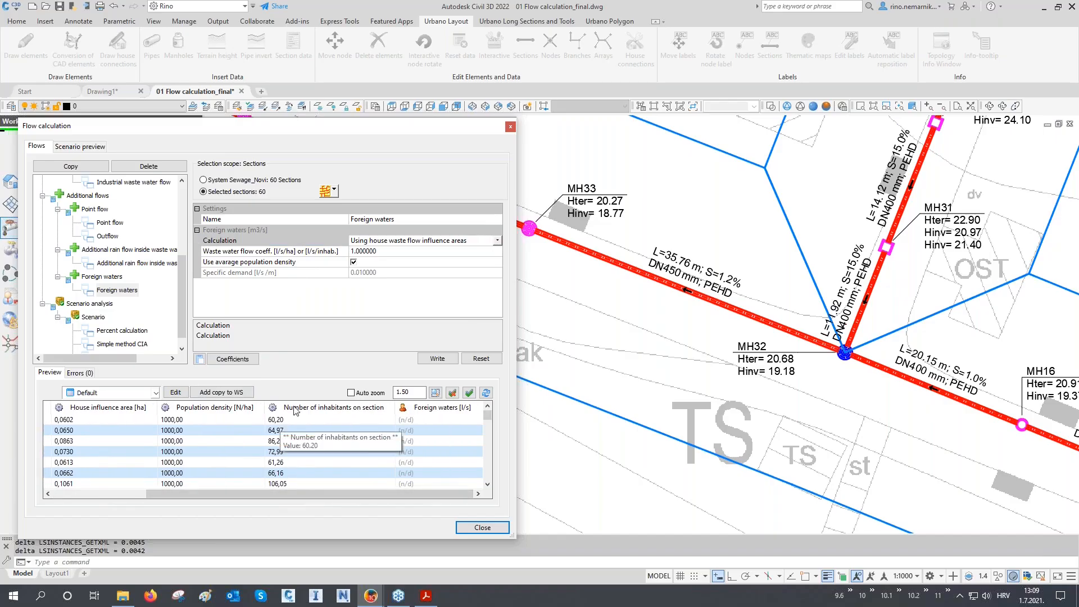
left_click(319, 254)
type("0.01")
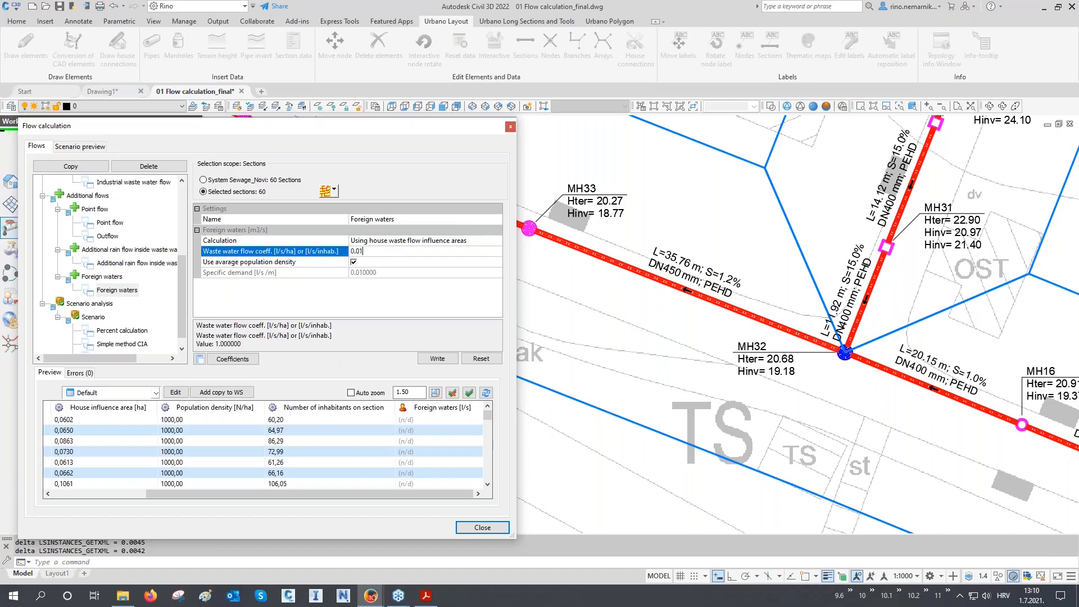
left_click(438, 358)
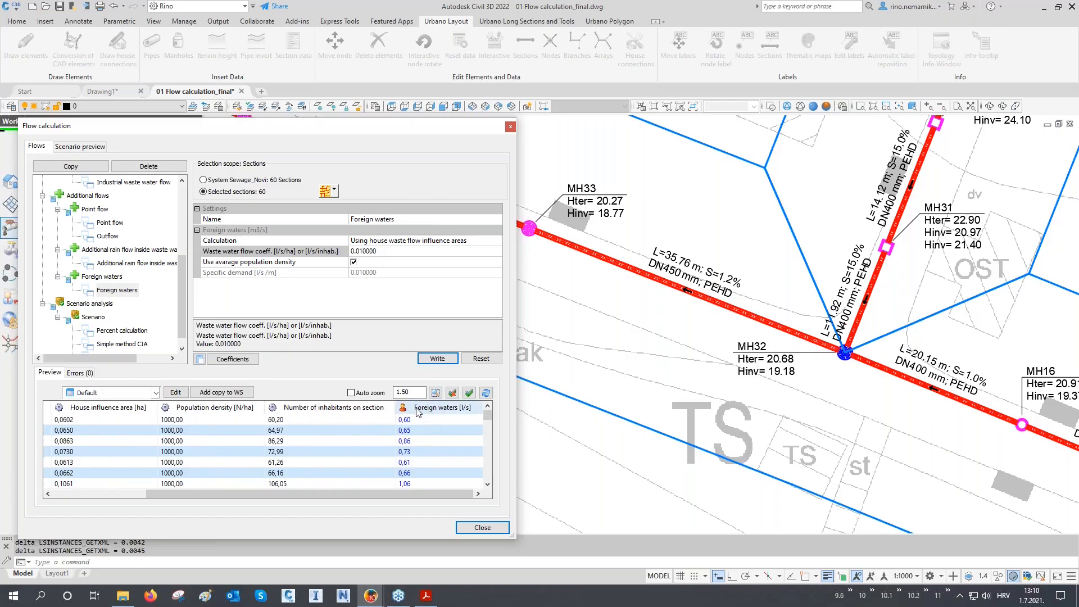
- Turn off average population density, set the waste water flow coefficient to 1 l/s/ha and write the foreign waters again
left_click(353, 263)
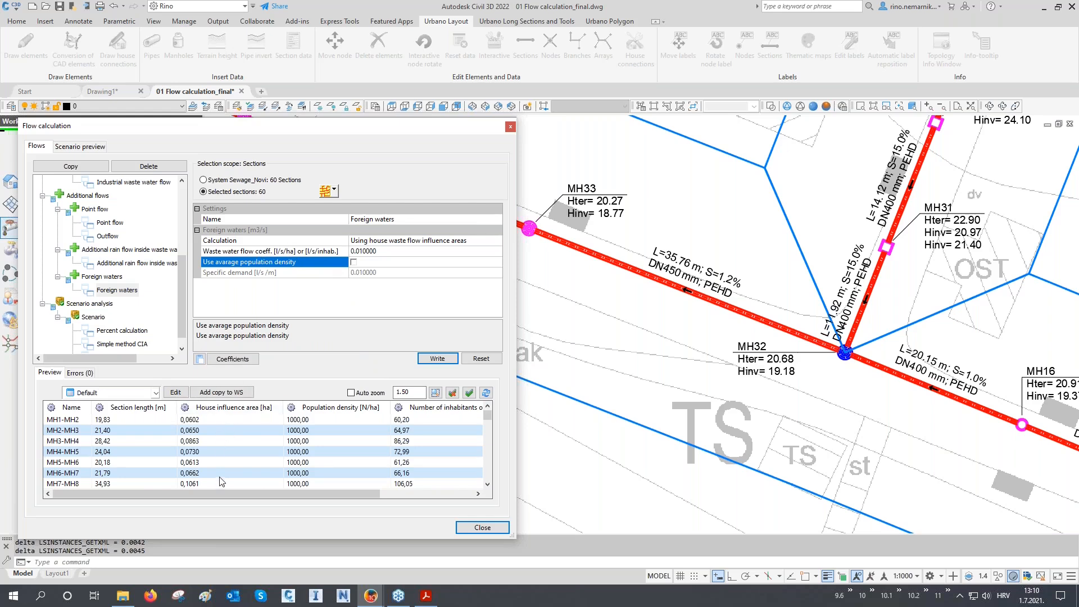
left_click(334, 253)
type("1")
left_click(423, 359)
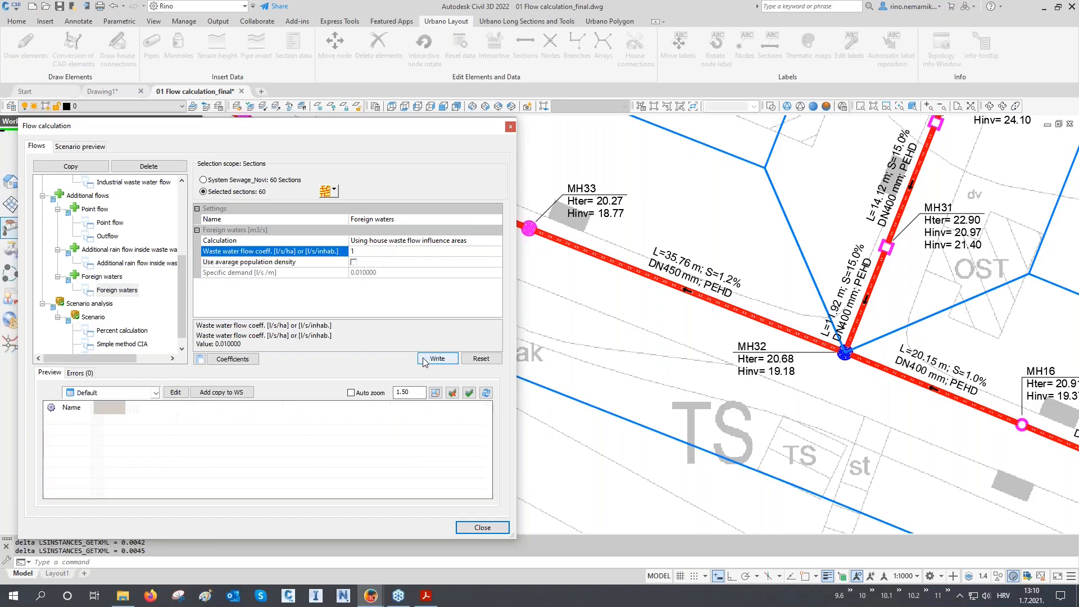
left_click_drag(296, 494, 386, 494)
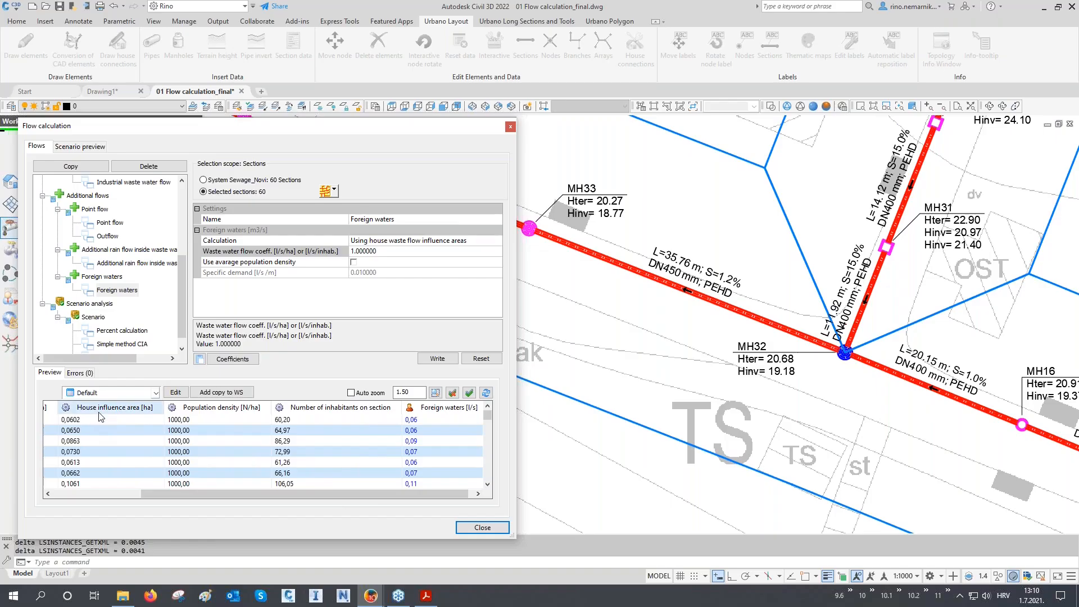
- Switch the Foreign waters calculation to specific flow for foreign waters with a 0.01 l/s/m demand and write it for all sections
left_click(396, 244)
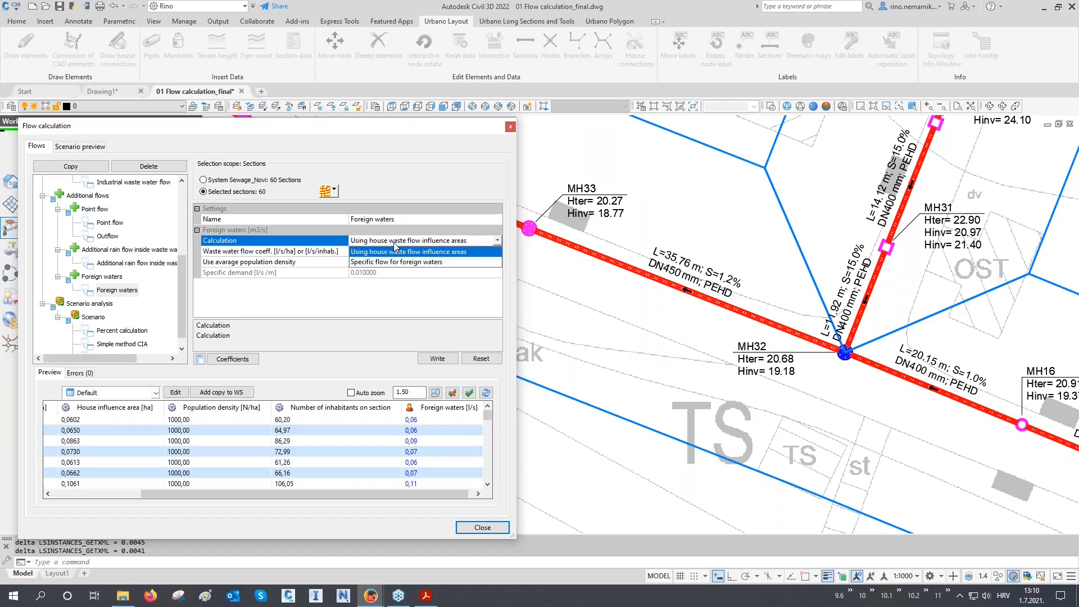
left_click(388, 262)
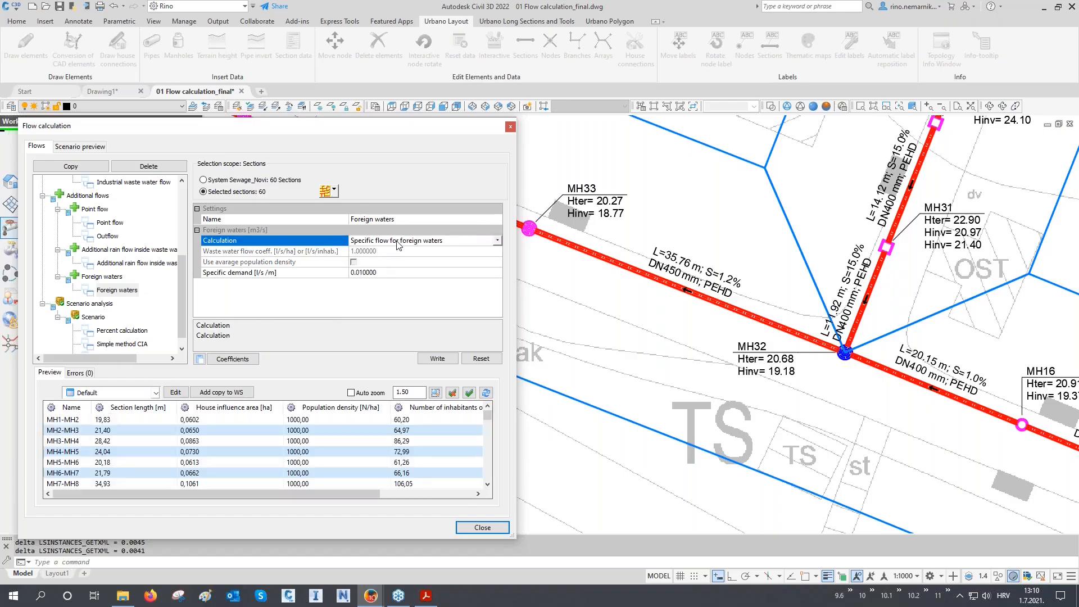
left_click(264, 277)
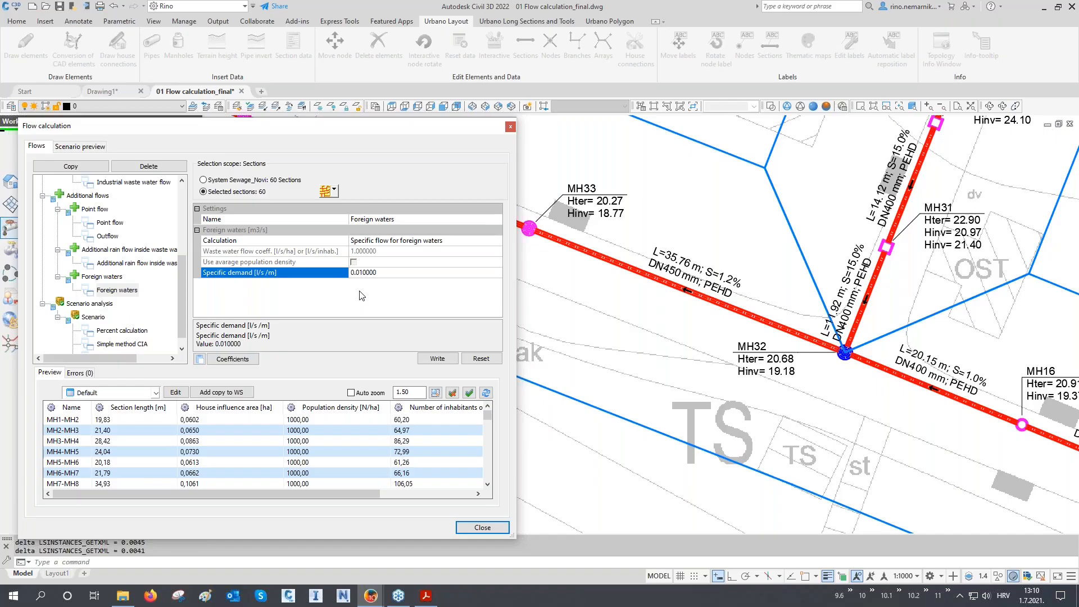
left_click(436, 360)
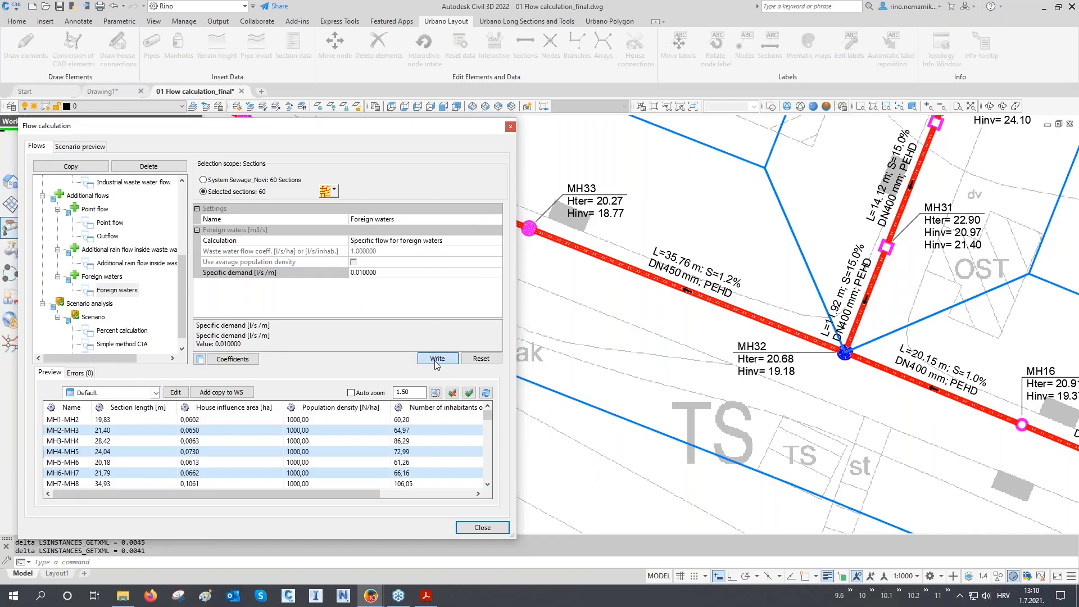
left_click_drag(368, 493, 463, 494)
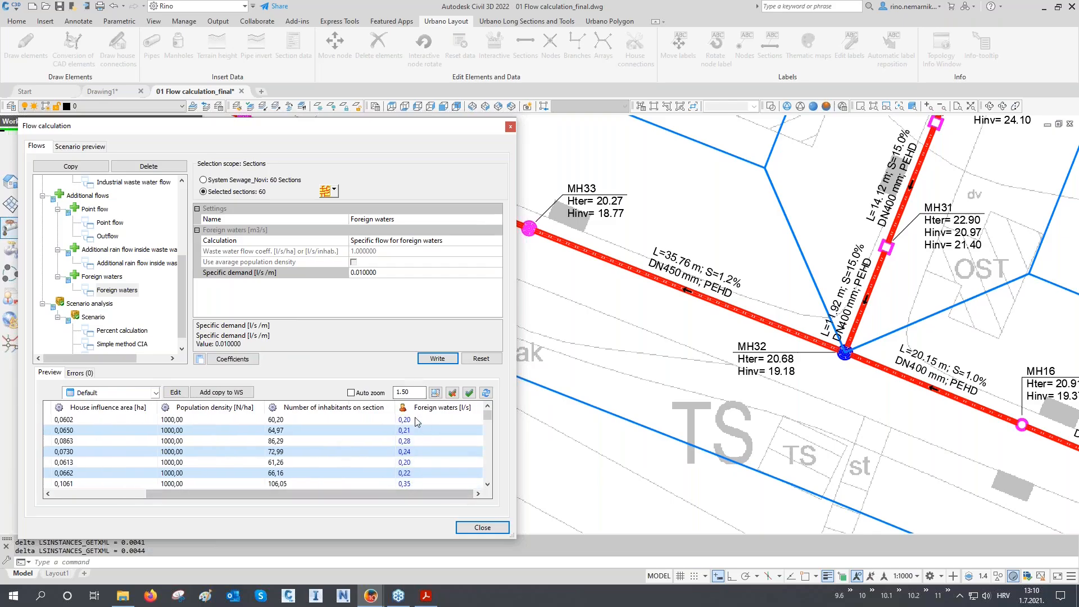
mouse_move(416, 434)
scroll(73, 323, "up", 4)
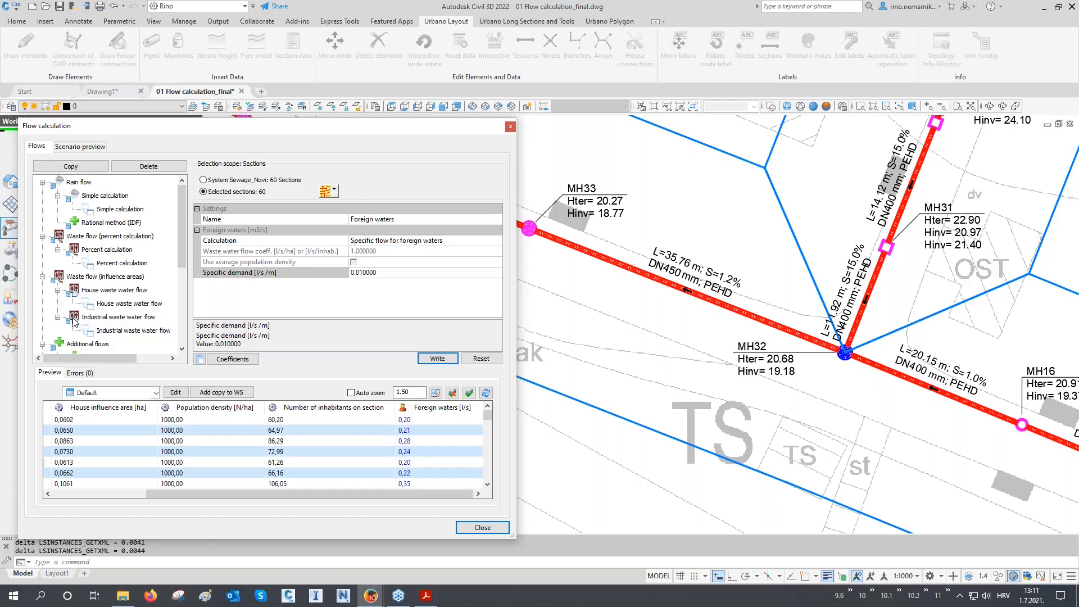
scroll(101, 270, "down", 2)
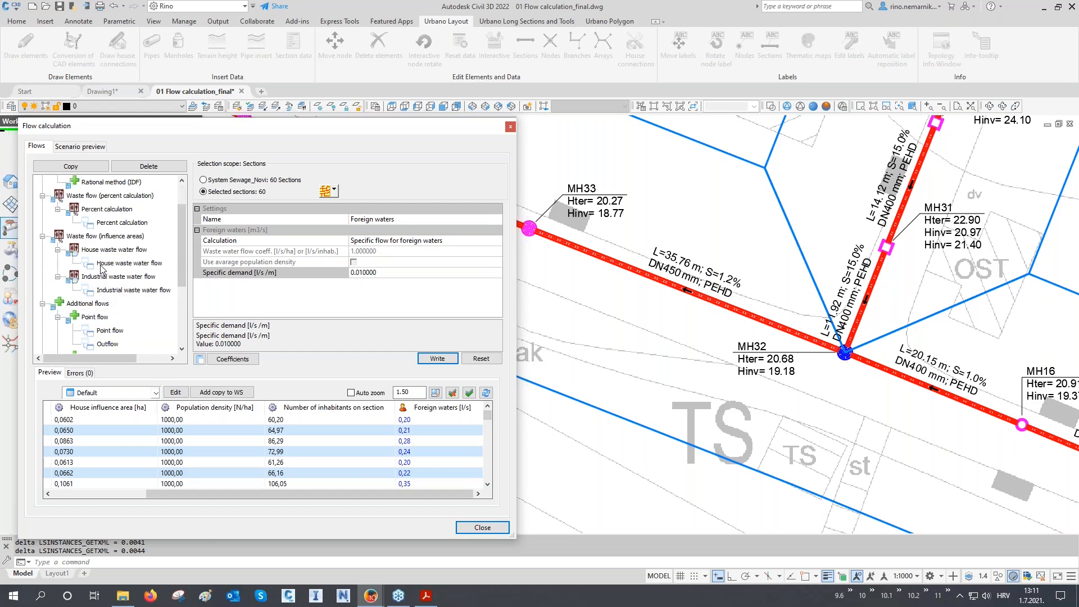
left_click(482, 528)
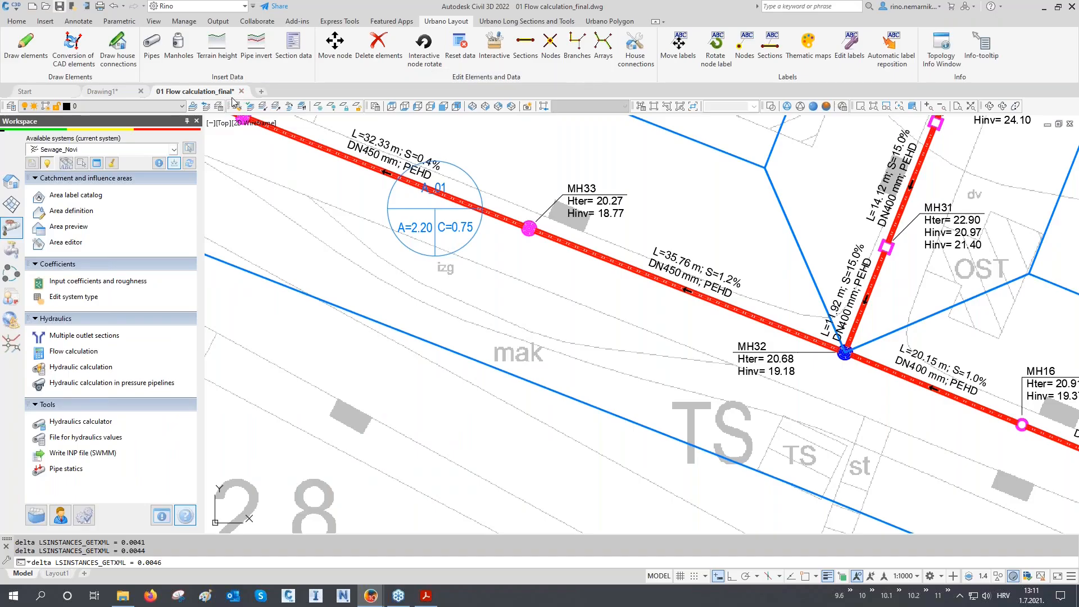
- Save the drawing, and save a copy of it as 01 Flow calculation_final2.dwg
key("ctrl+s")
left_click(8, 9)
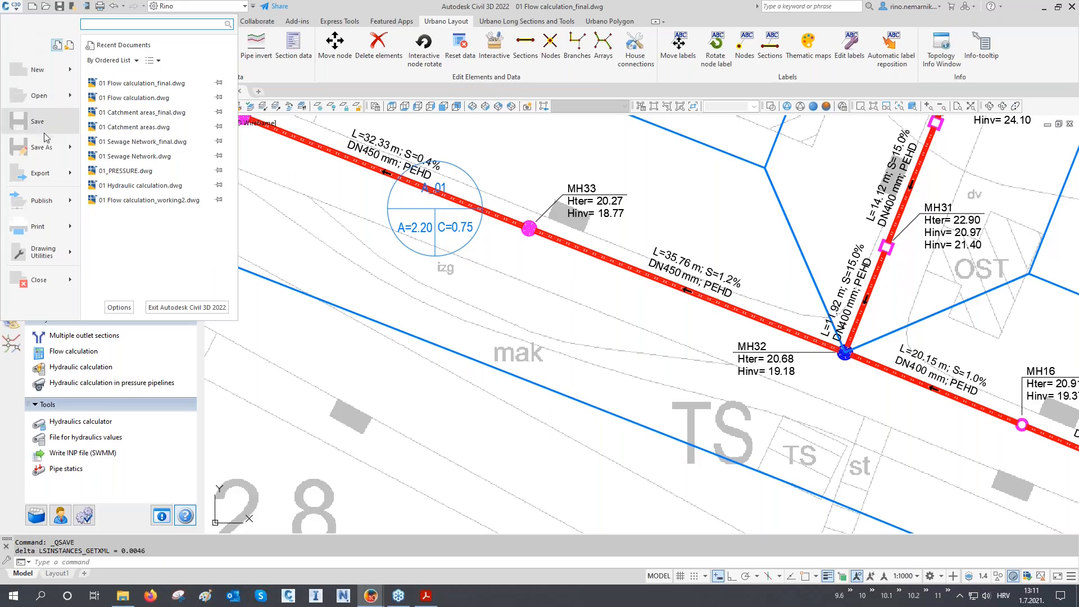
left_click(34, 121)
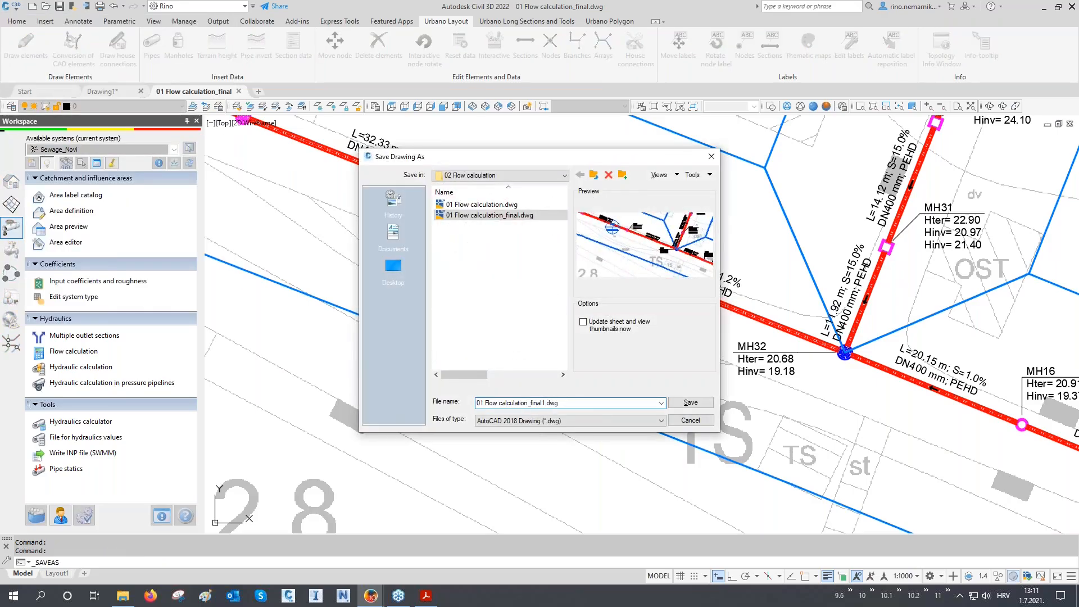
key("BackSpace")
type("2")
left_click(690, 403)
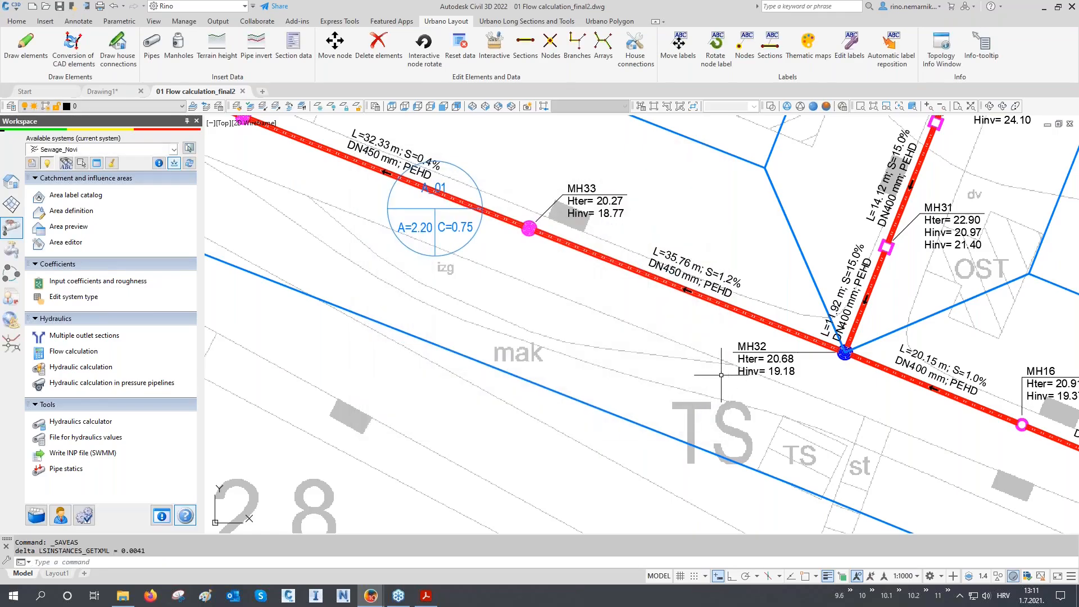
- Delete the existing Percent calculation entry from the waste flow calculations of the Sewage_Novi system
left_click(78, 357)
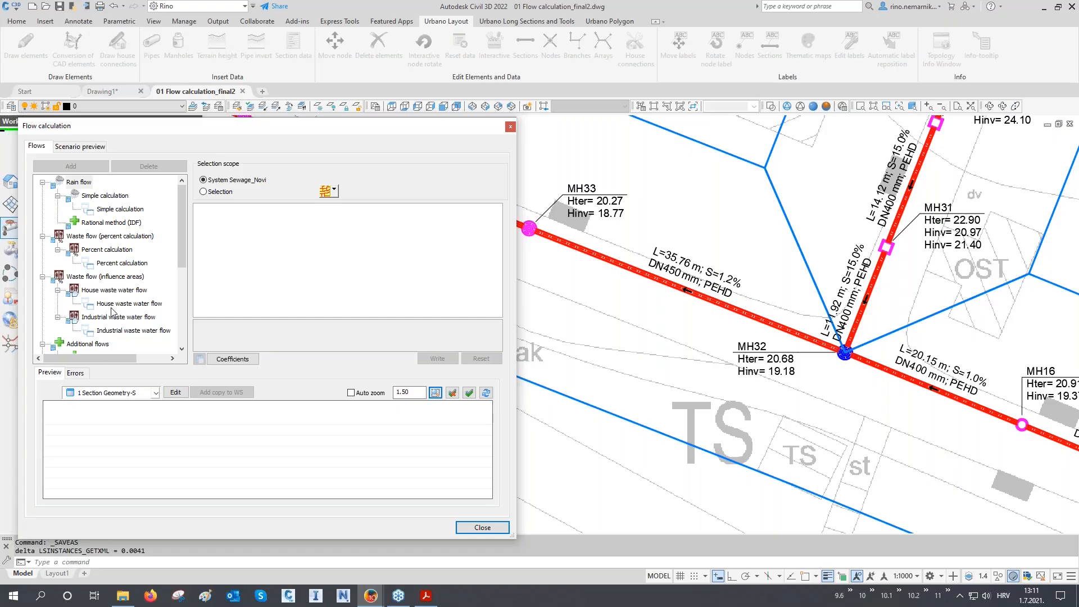
left_click(118, 264)
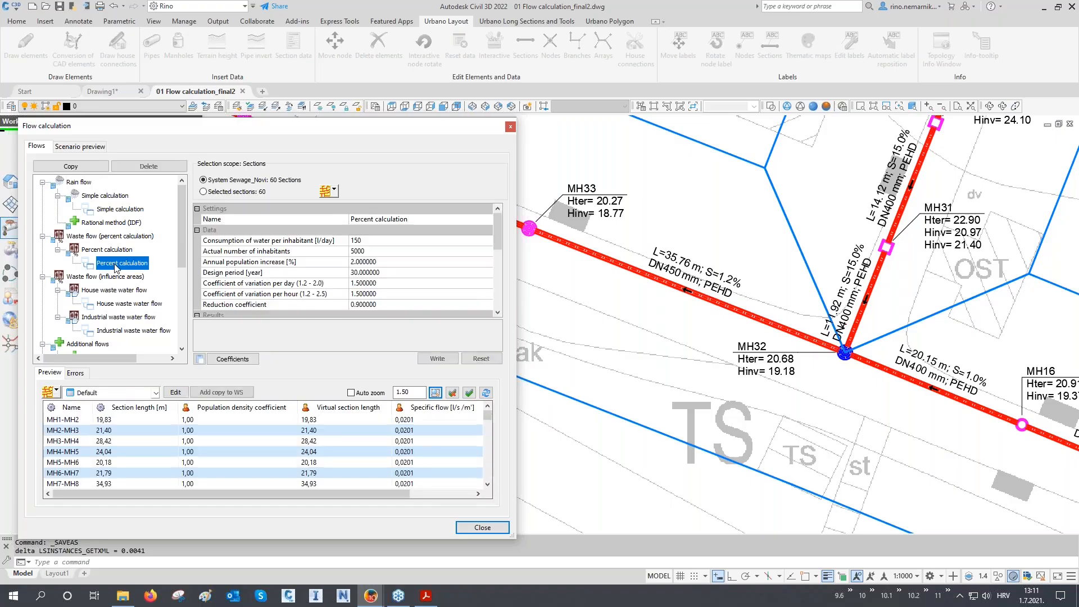
left_click(149, 166)
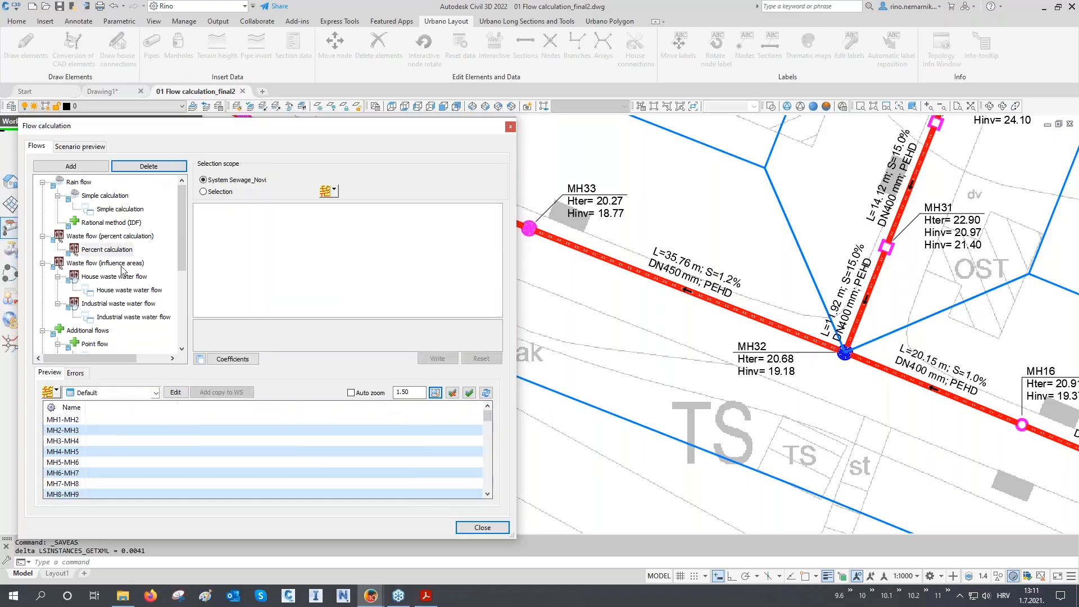
- Delete the Point flow, Foreign waters and Additional rain flow inside waste water channel calculations from the additional flows, keeping Outflow
scroll(123, 312, "down", 2)
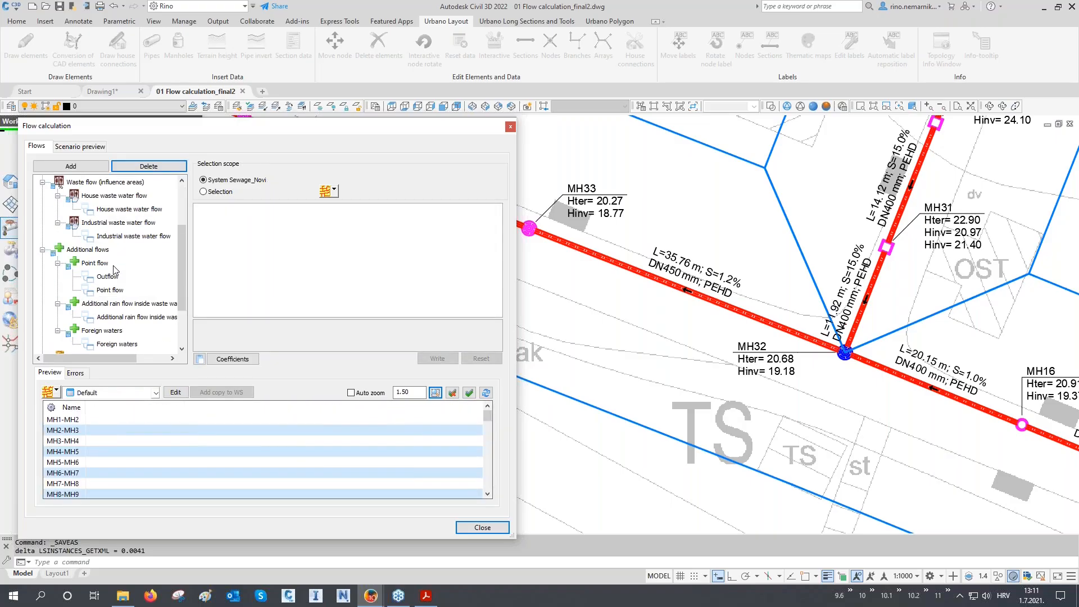
left_click(112, 290)
left_click(149, 167)
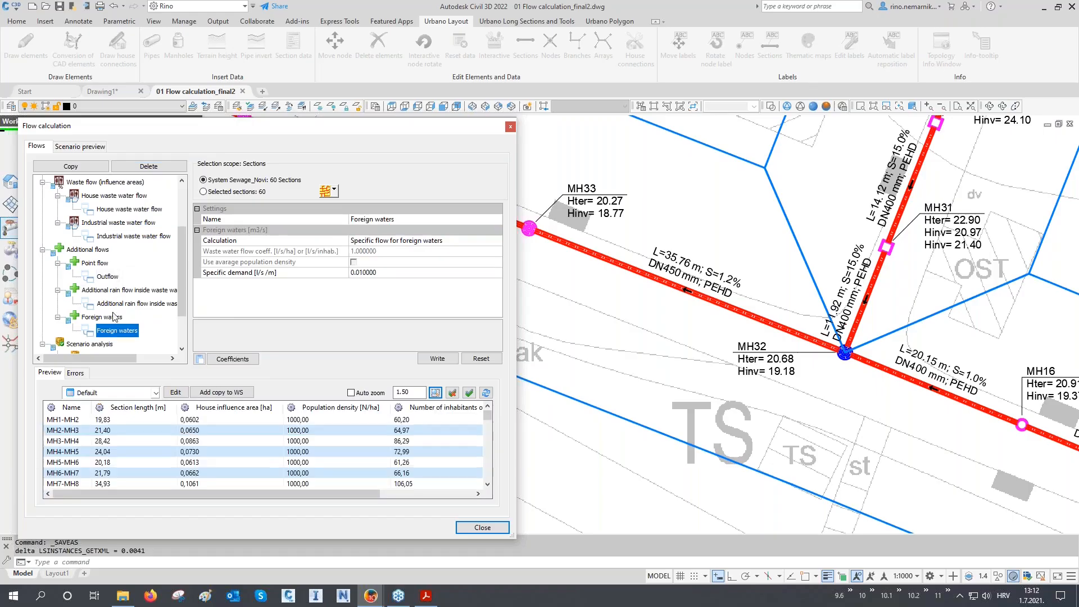
left_click(149, 166)
left_click(123, 307)
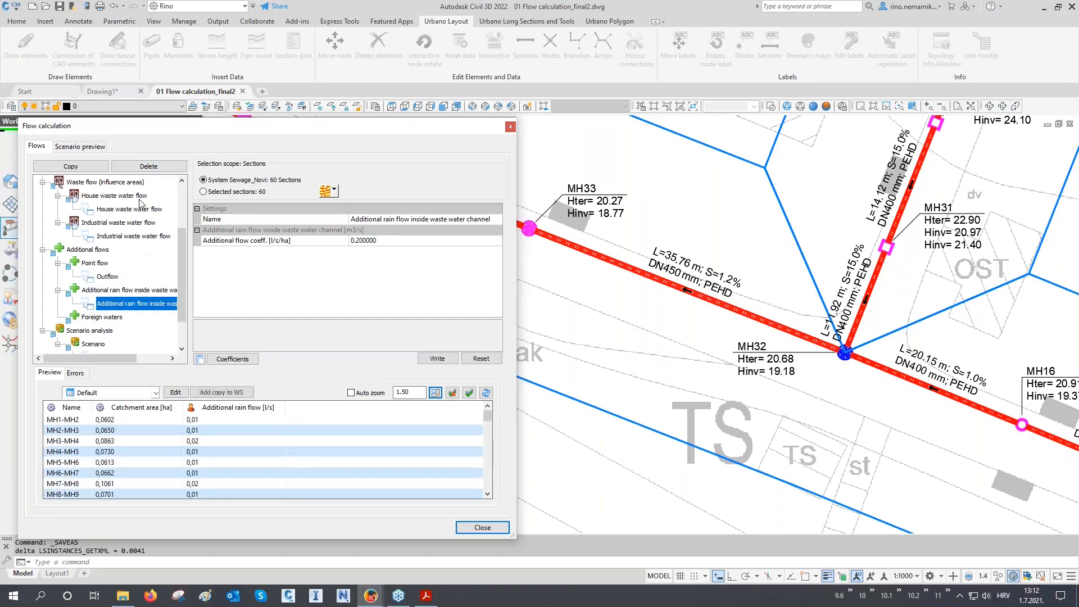
left_click(148, 167)
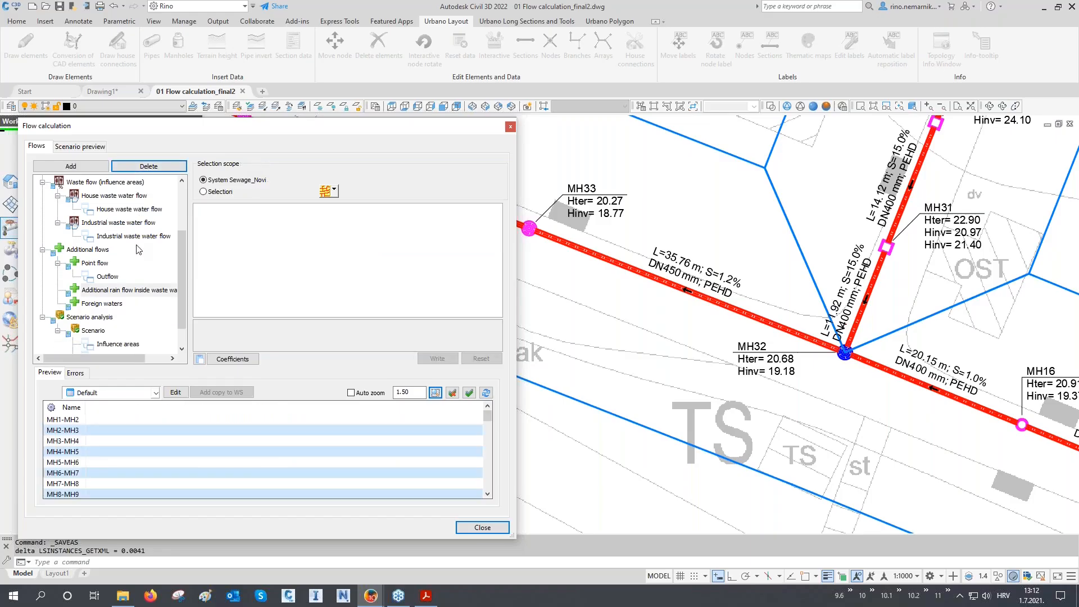
- Delete the Influence areas, Percent calculation and Simple method CIA scenarios from the scenario analysis
scroll(139, 250, "down", 1)
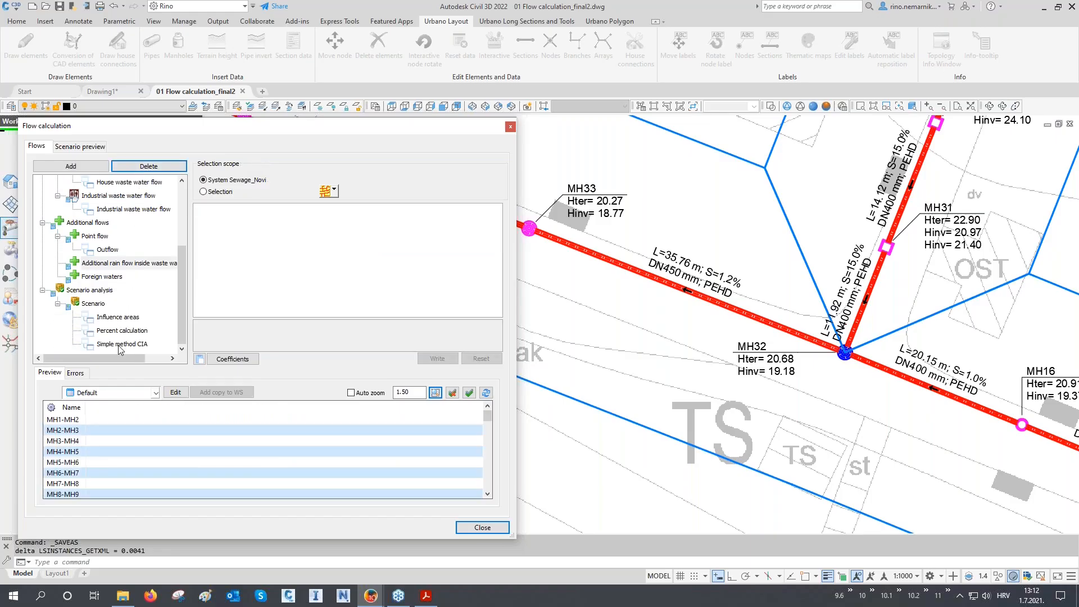
left_click(123, 318)
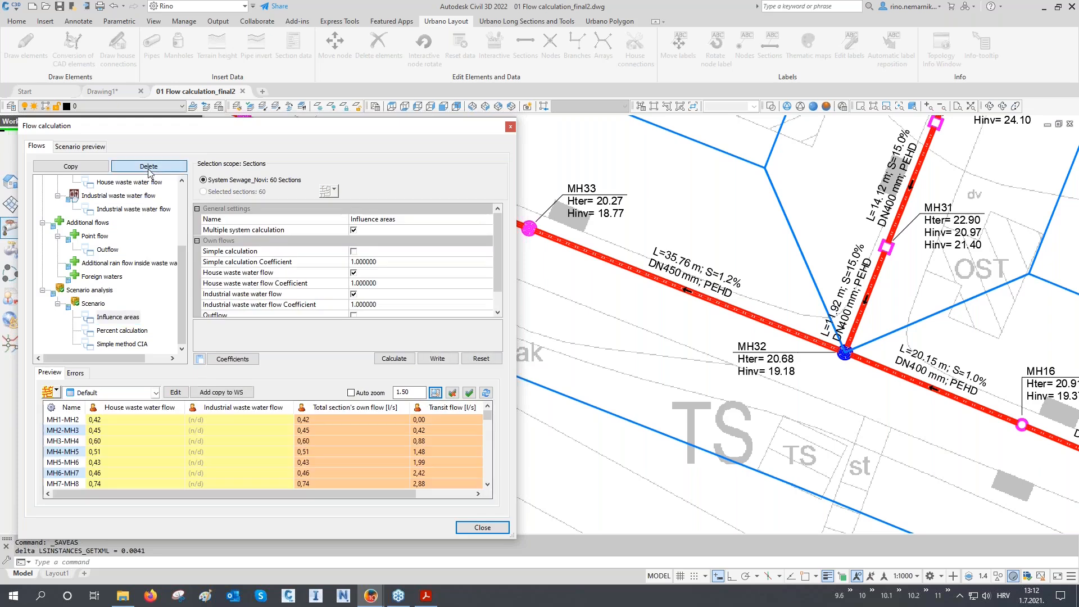
left_click(122, 332)
left_click(152, 168)
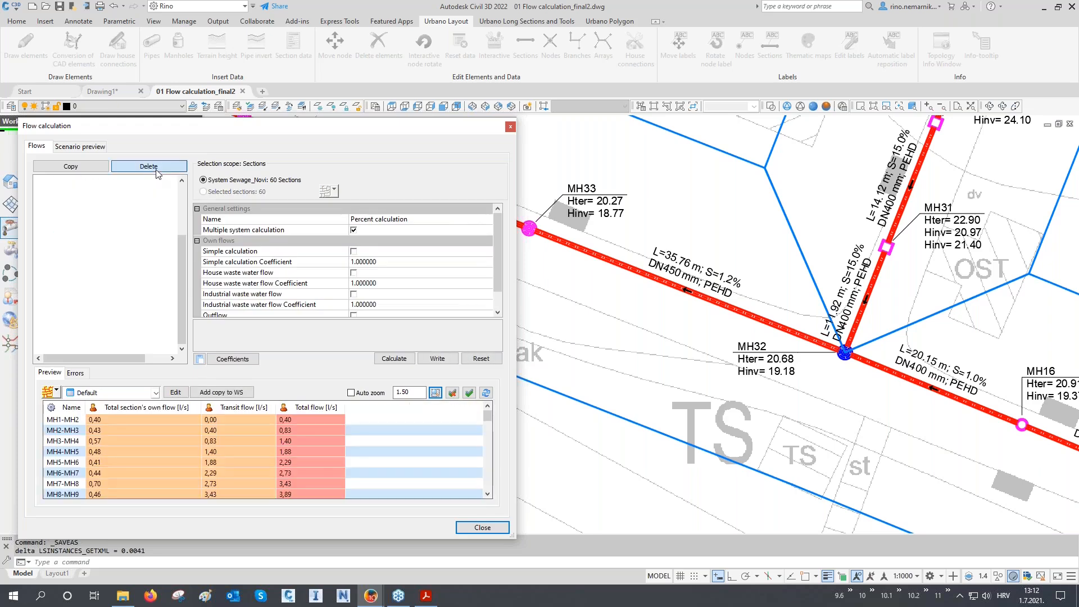
left_click(123, 345)
left_click(149, 167)
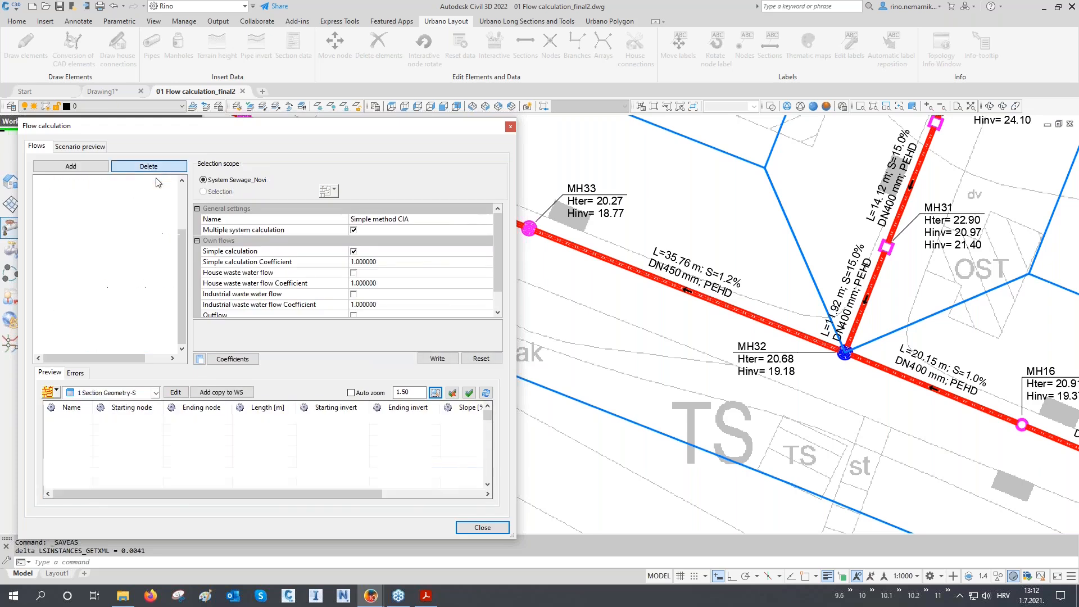
- Review the remaining simple calculation and Outflow entries, and add a new scenario named Dry period
scroll(136, 296, "up", 2)
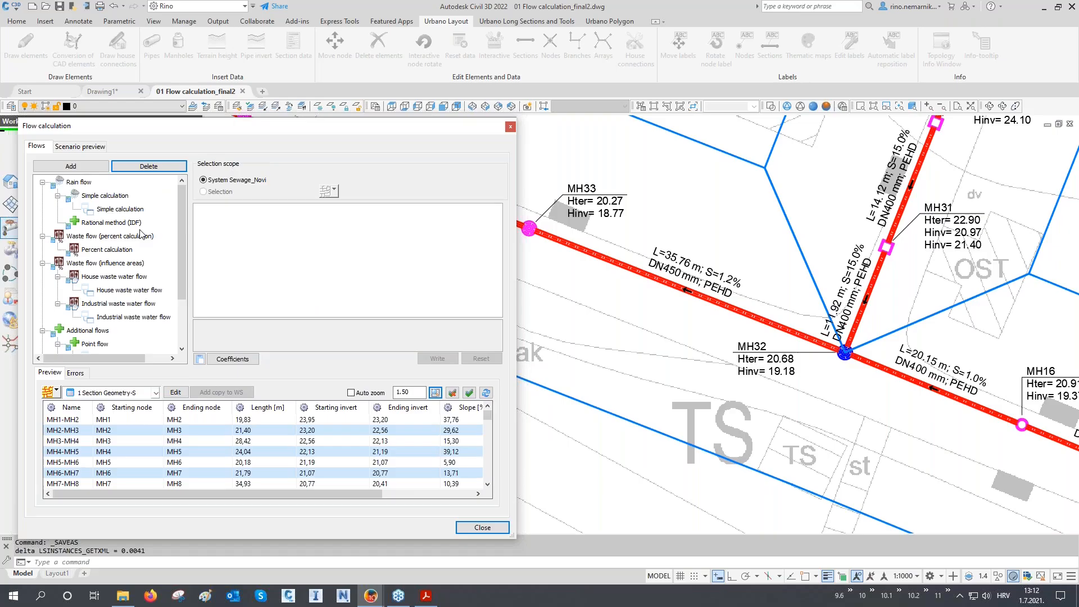
left_click(120, 209)
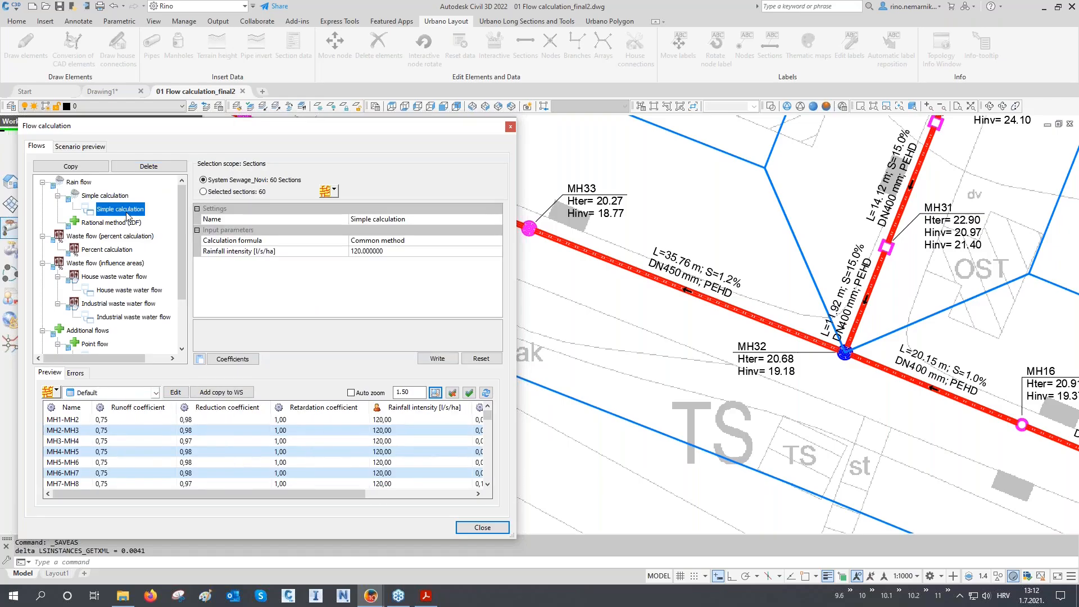
scroll(127, 217, "down", 1)
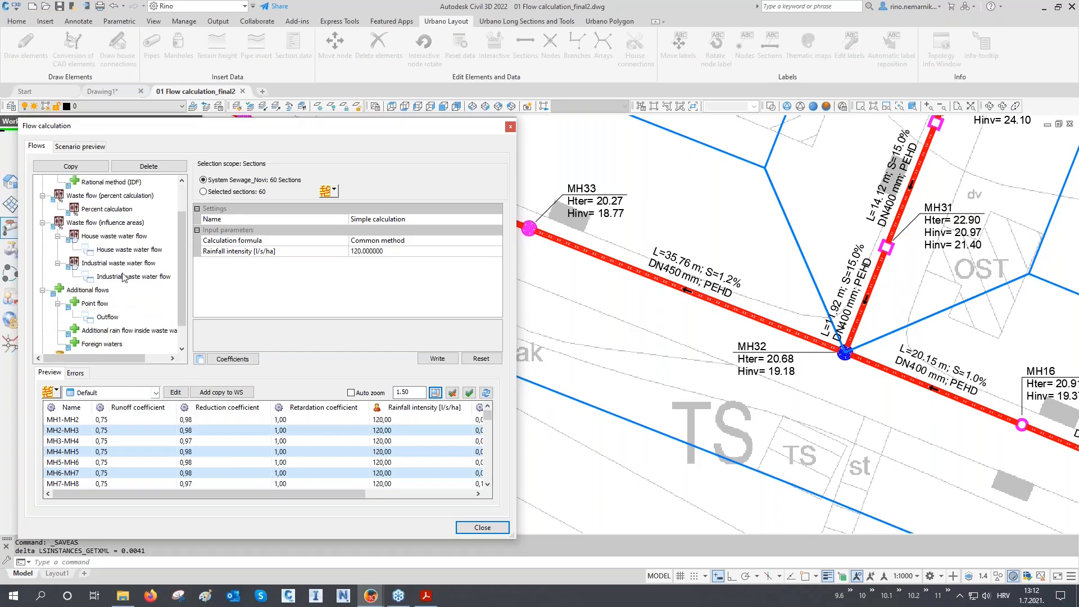
scroll(123, 277, "down", 1)
left_click(112, 290)
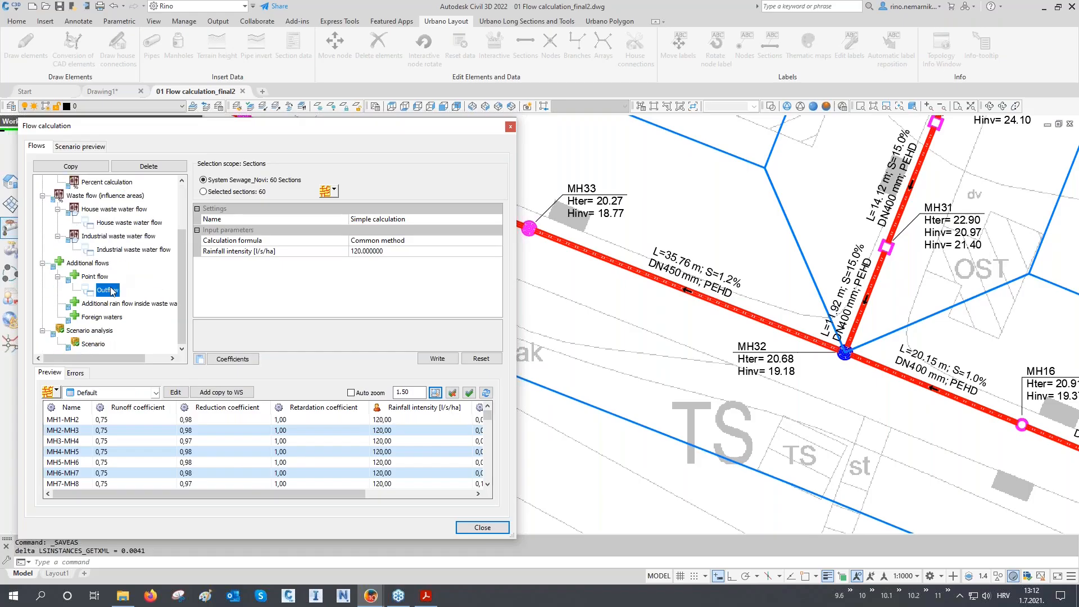
left_click(92, 343)
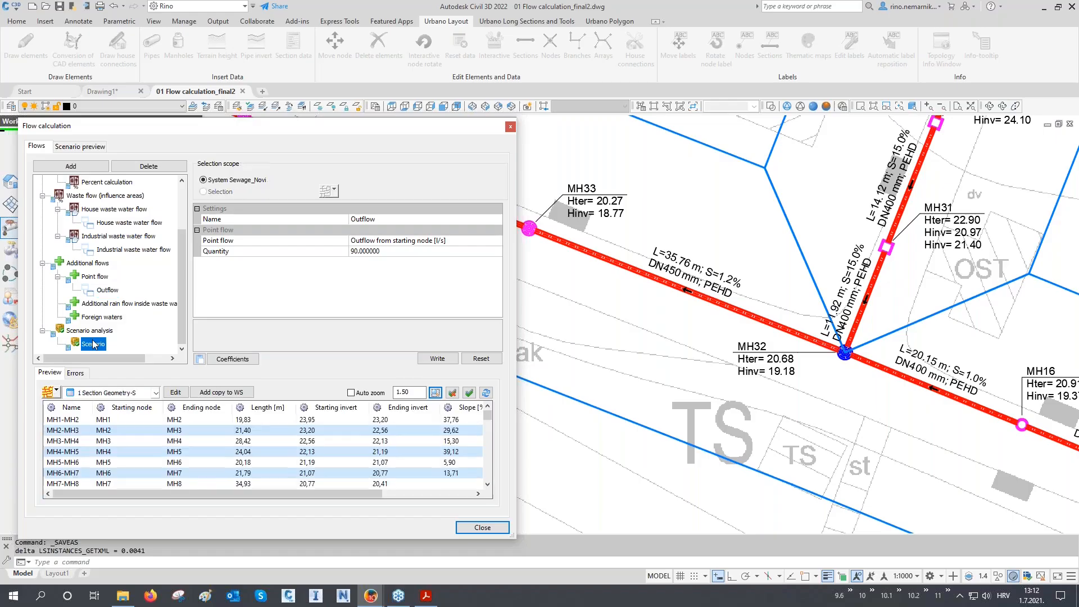
left_click(85, 170)
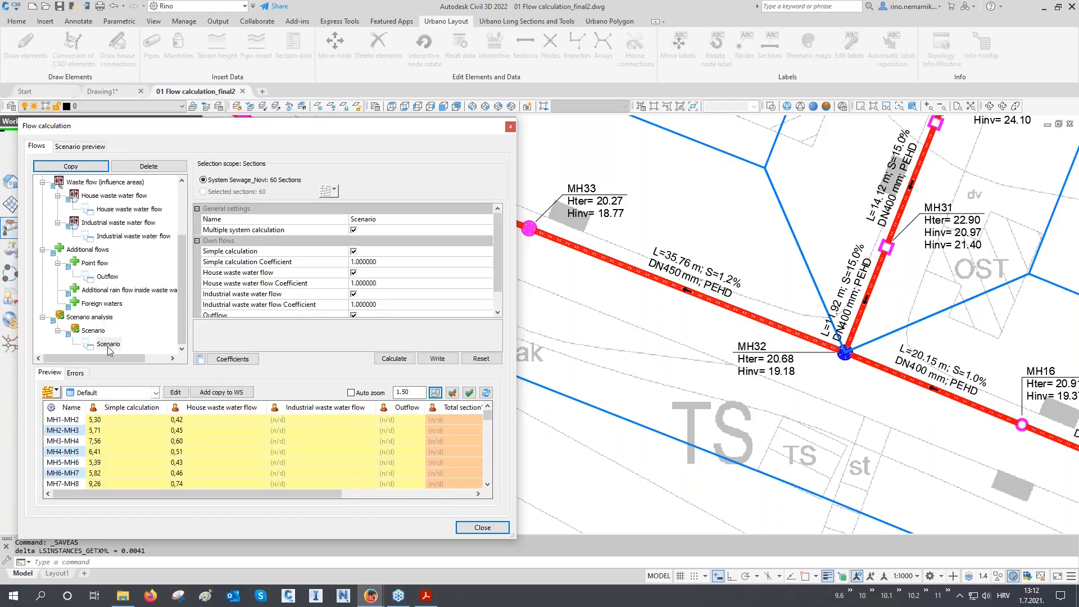
type("W")
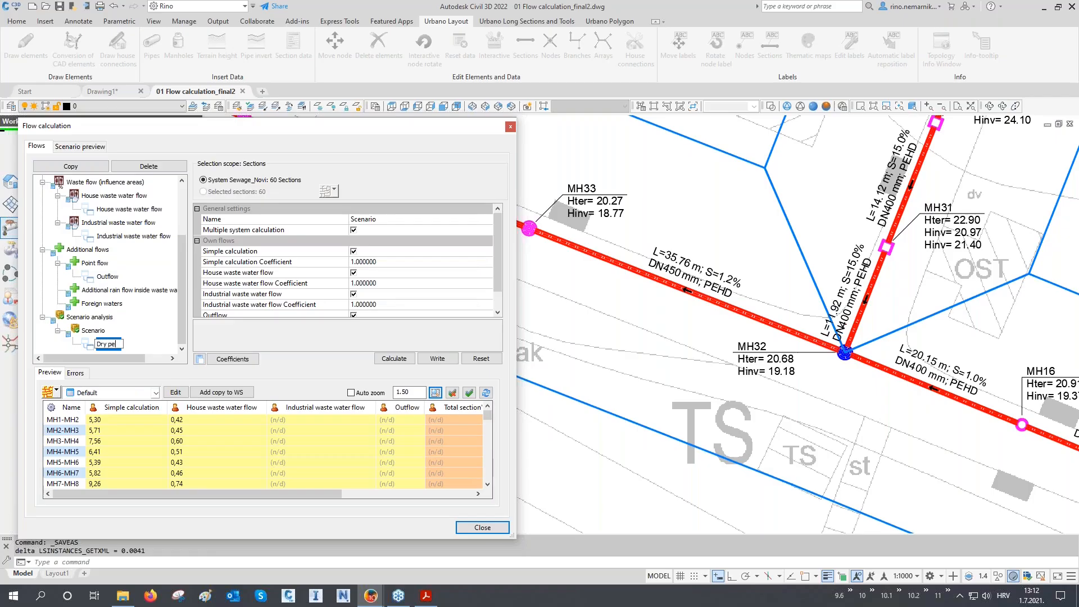
key("Return")
- Exclude the simple calculation and Outflow from the Dry period scenario, and write it with sections sorted by descending total flow
left_click(353, 251)
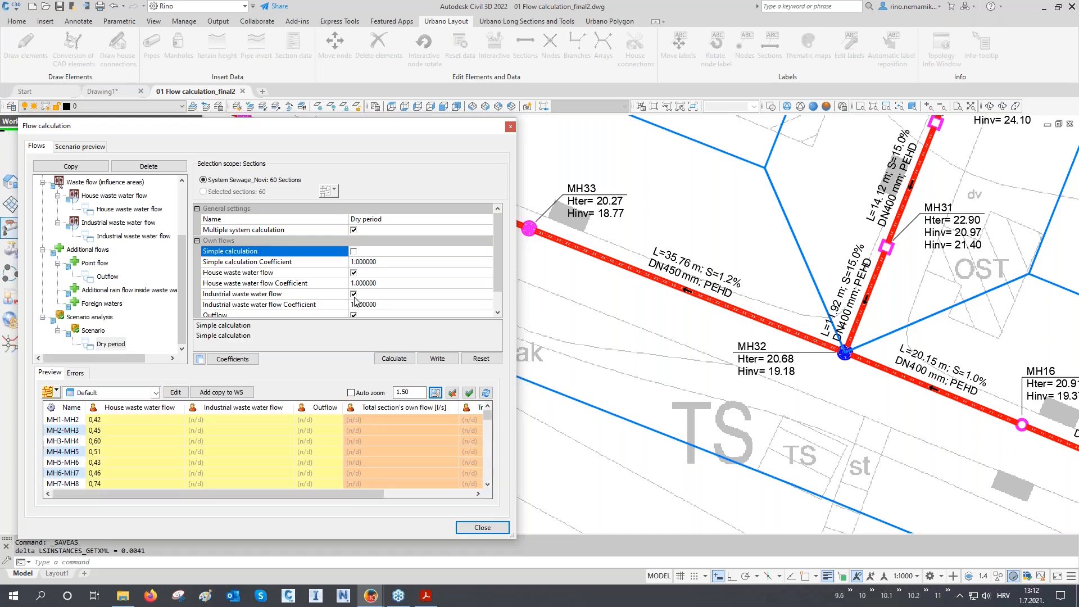
scroll(355, 305, "down", 1)
left_click(353, 293)
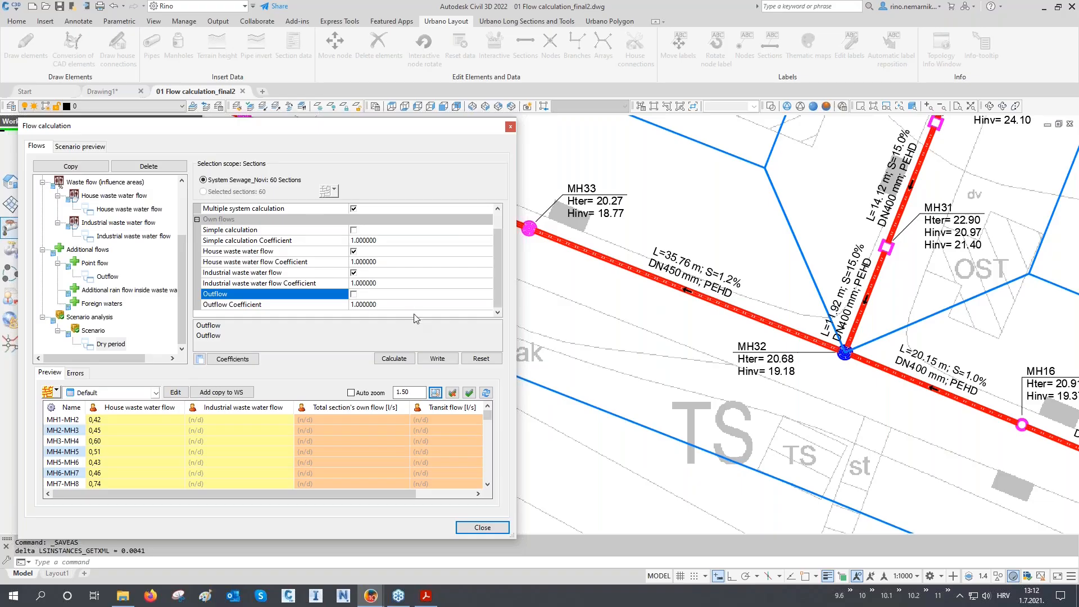
left_click(435, 360)
left_click_drag(379, 493, 437, 493)
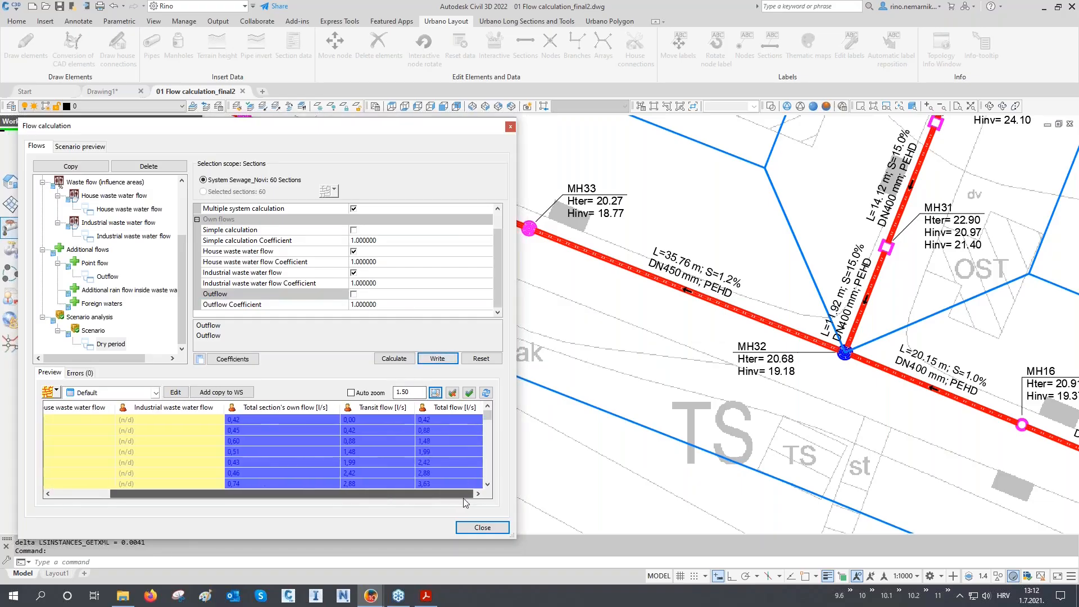
left_click(464, 411)
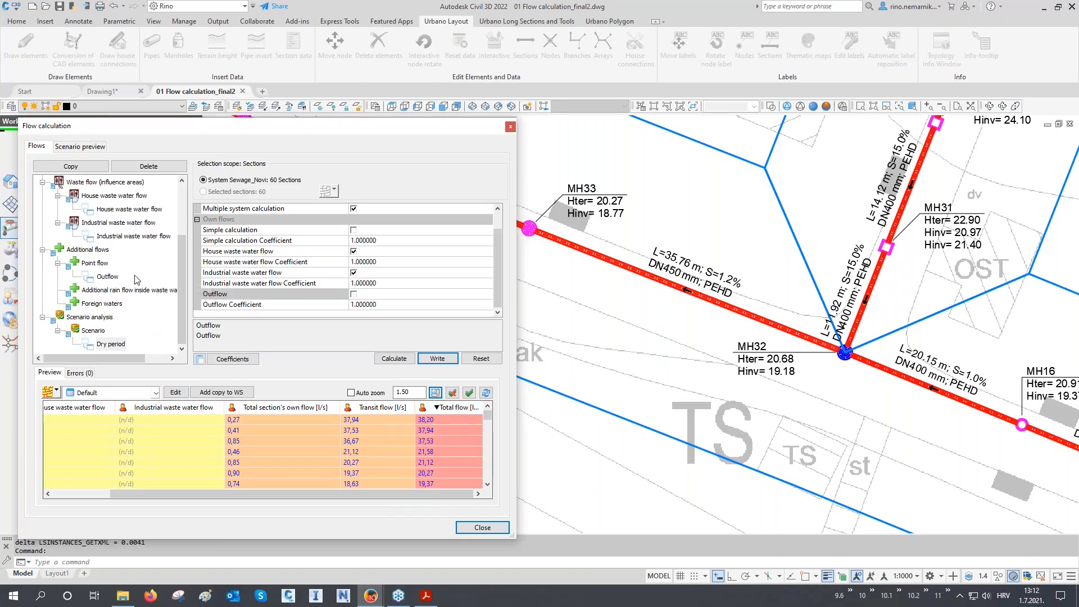
- Copy the Dry period scenario and rename the copy as Wet period
left_click(93, 331)
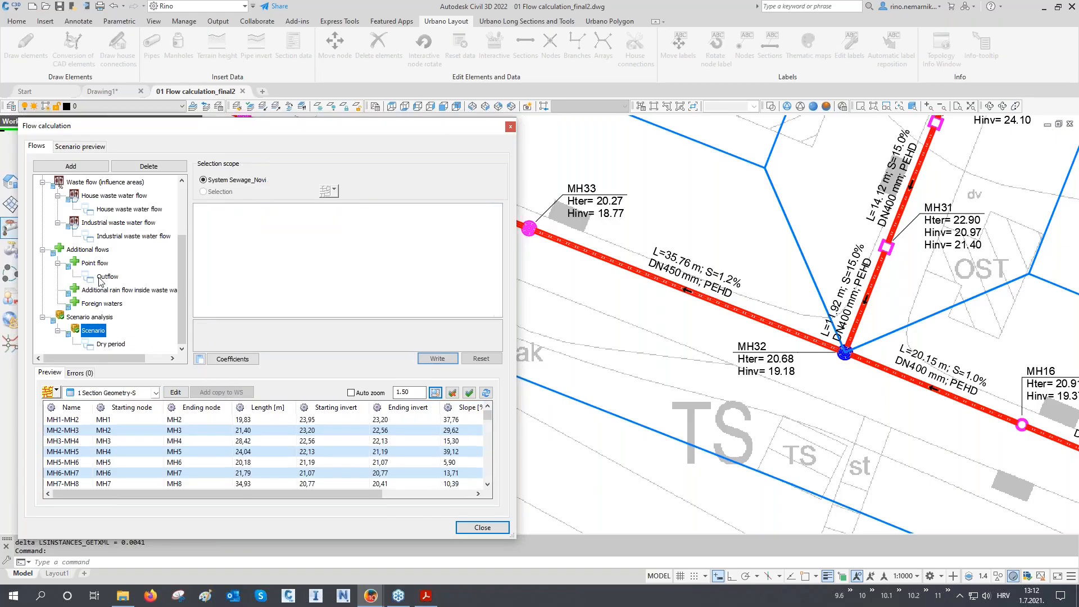
left_click(118, 344)
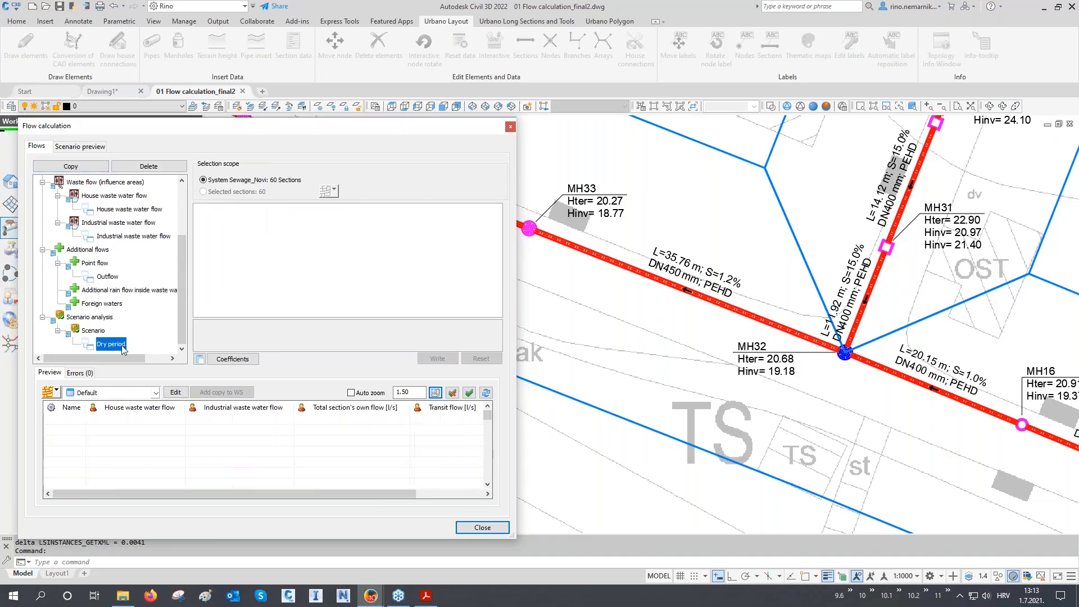
left_click(88, 167)
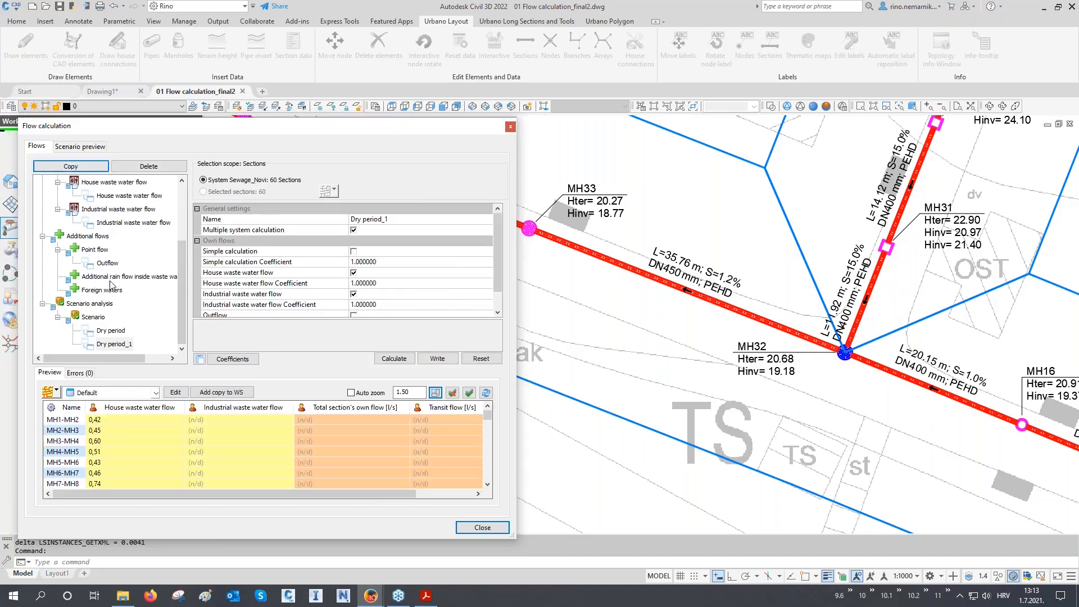
left_click(116, 345)
left_click(117, 346)
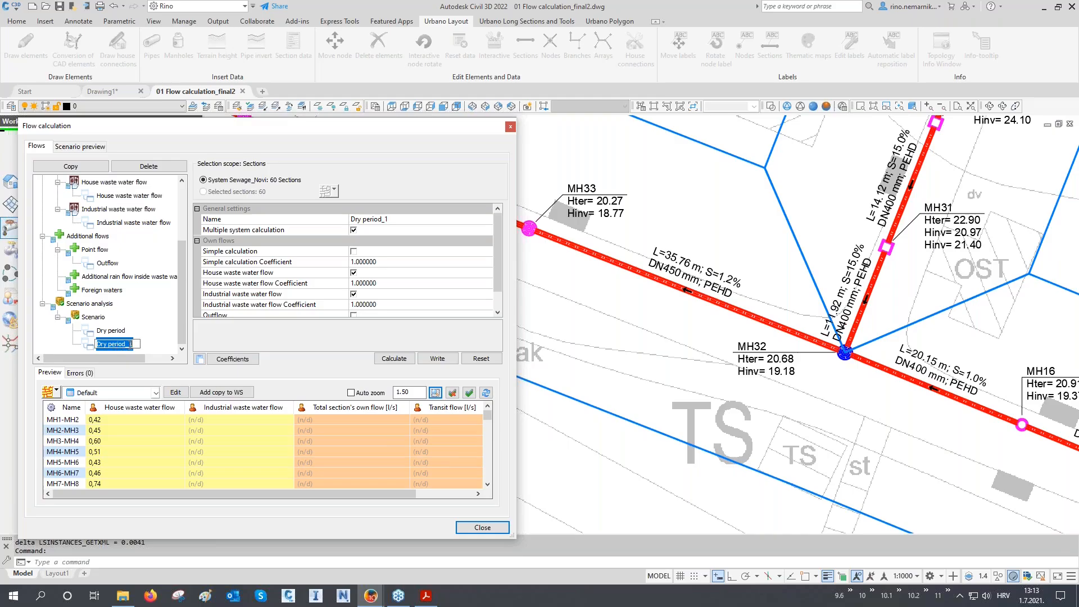
key("BackSpace")
key("BackSpace")
left_click_drag(107, 344, 68, 347)
type("Wet")
key("Return")
- Include the simple calculation in the Wet period scenario, and write it with sections sorted by descending total flow
left_click(353, 251)
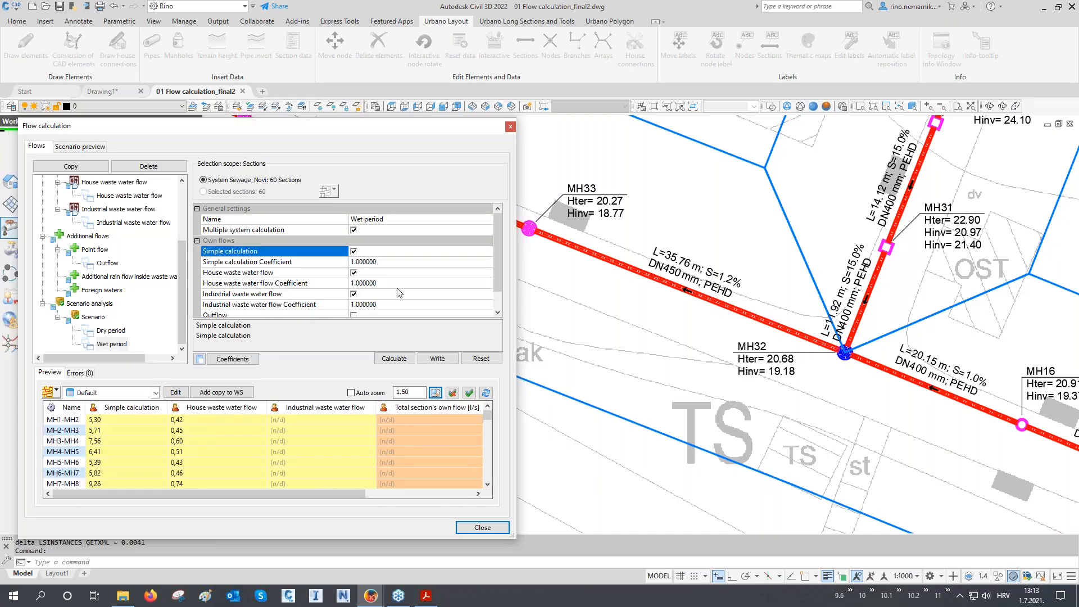
left_click(438, 359)
left_click_drag(332, 494, 444, 494)
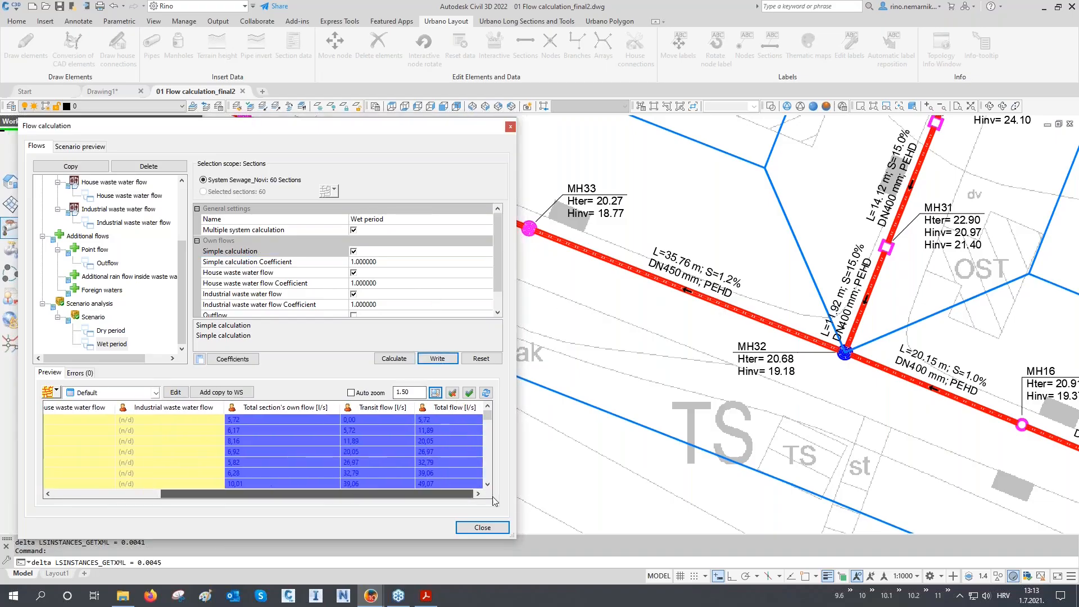
left_click(470, 411)
left_click(470, 411)
left_click(457, 420)
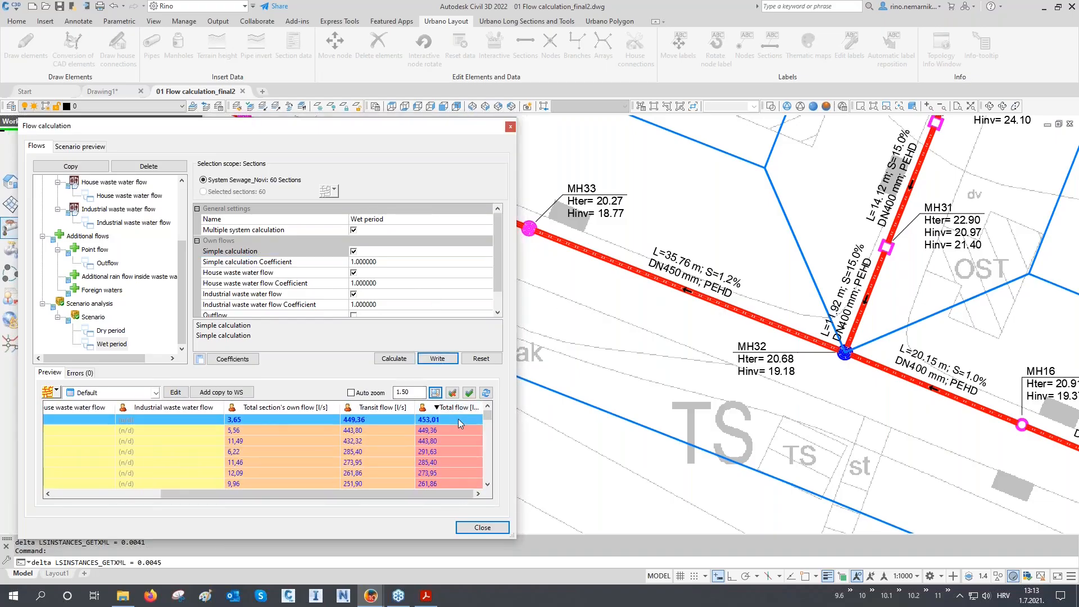
- Copy the Wet period scenario and rename the copy as Wet period with outflow
left_click(112, 344)
left_click(85, 167)
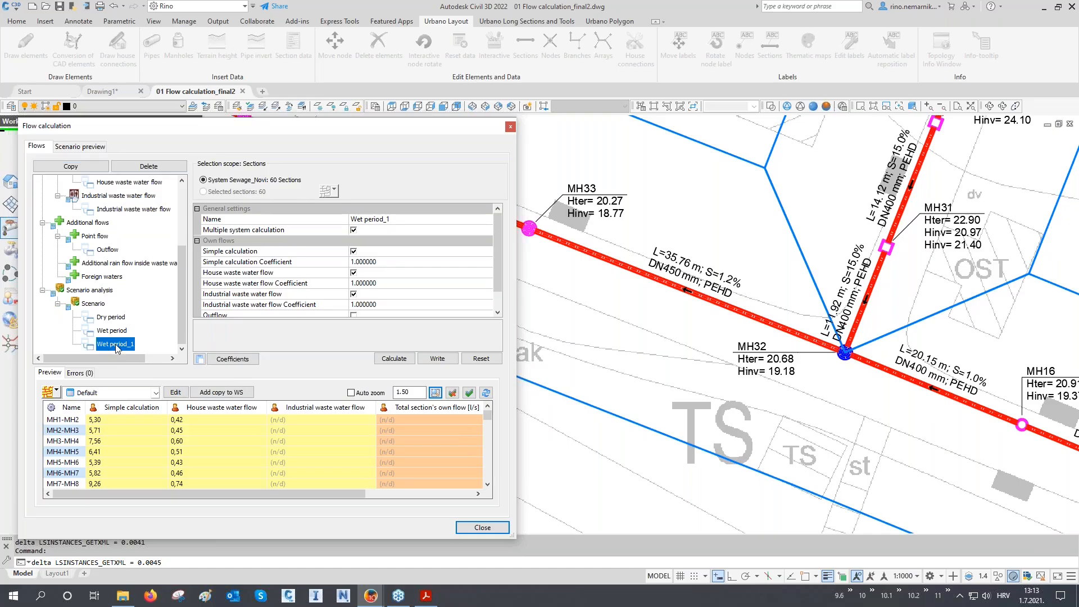
left_click(116, 344)
type("Wet period with outflow")
key("Return")
- Include Outflow in the Wet period with outflow scenario, and write it with sections sorted by descending total flow
scroll(397, 294, "down", 1)
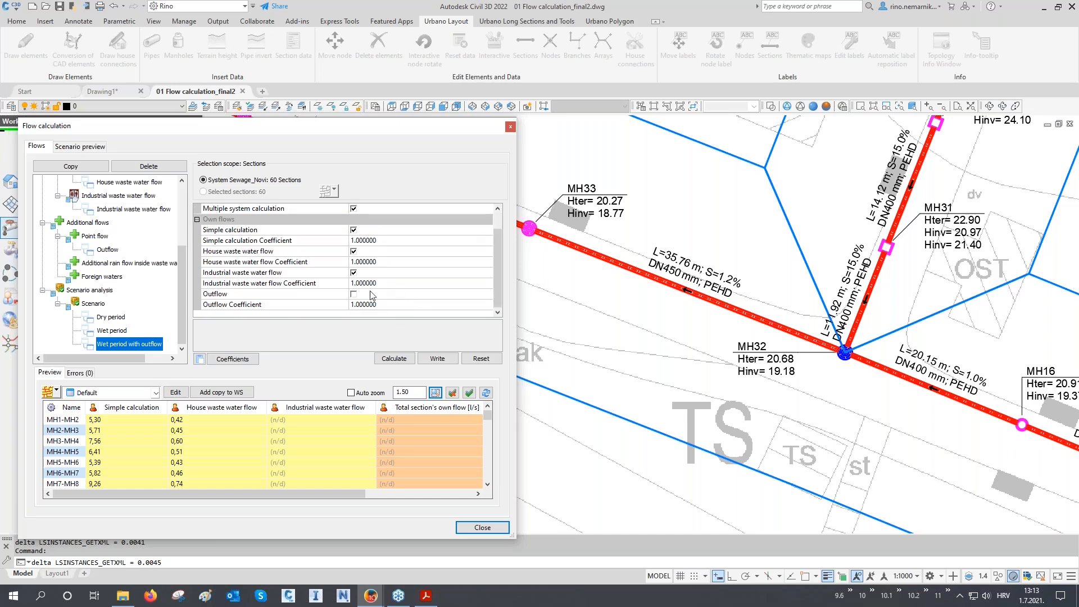
left_click(354, 294)
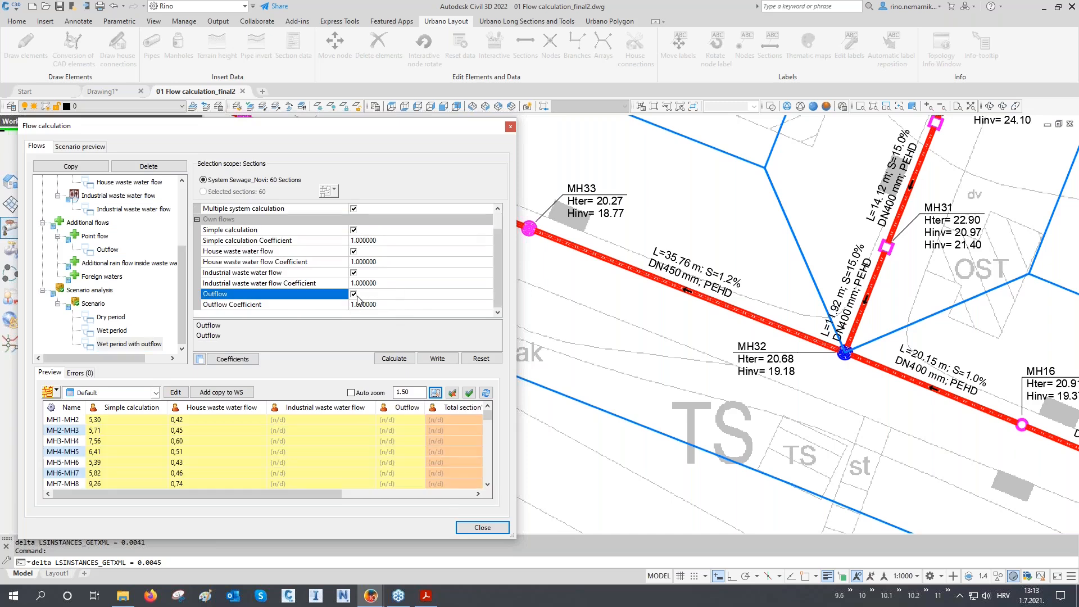
left_click(436, 359)
left_click_drag(325, 493, 457, 504)
left_click(455, 411)
left_click(453, 410)
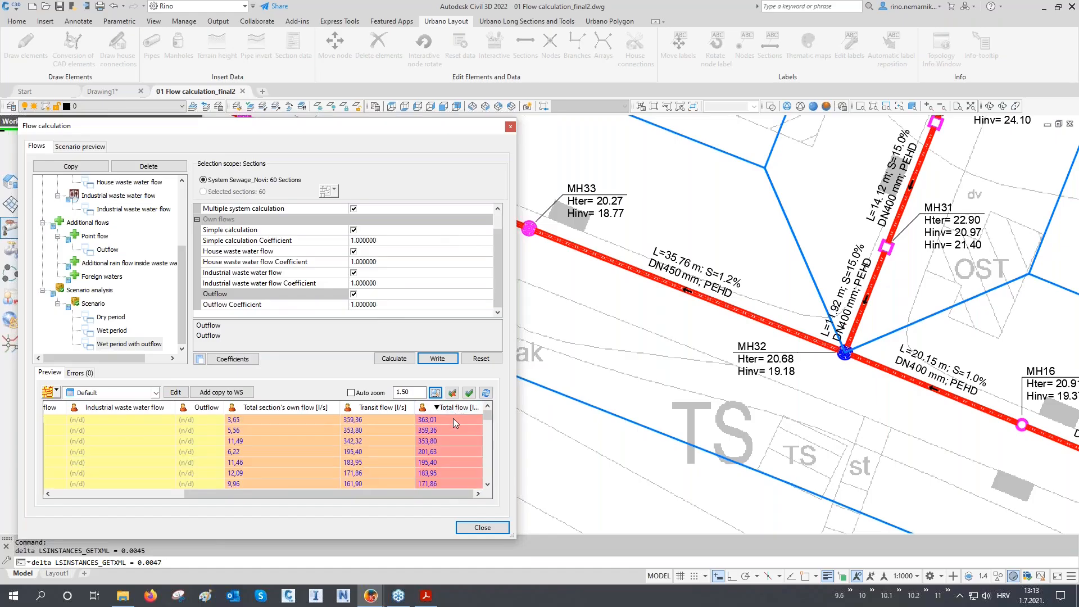
- Limit the flow results preview to the three sections meeting at manhole MH32: MH31-MH32, MH16-MH32 and MH32-MH33
left_click(453, 420)
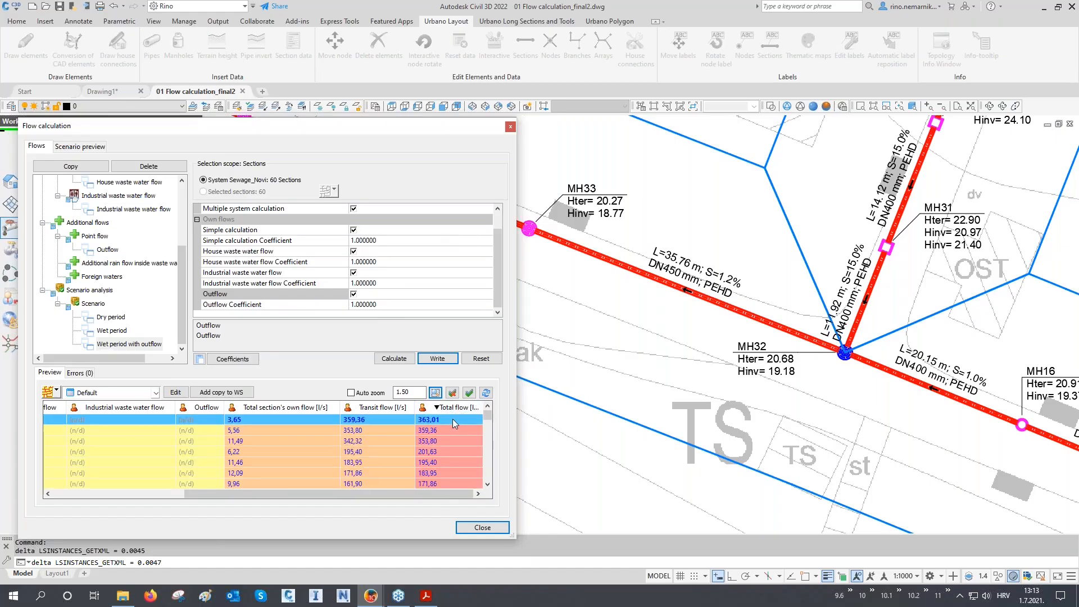
left_click(56, 391)
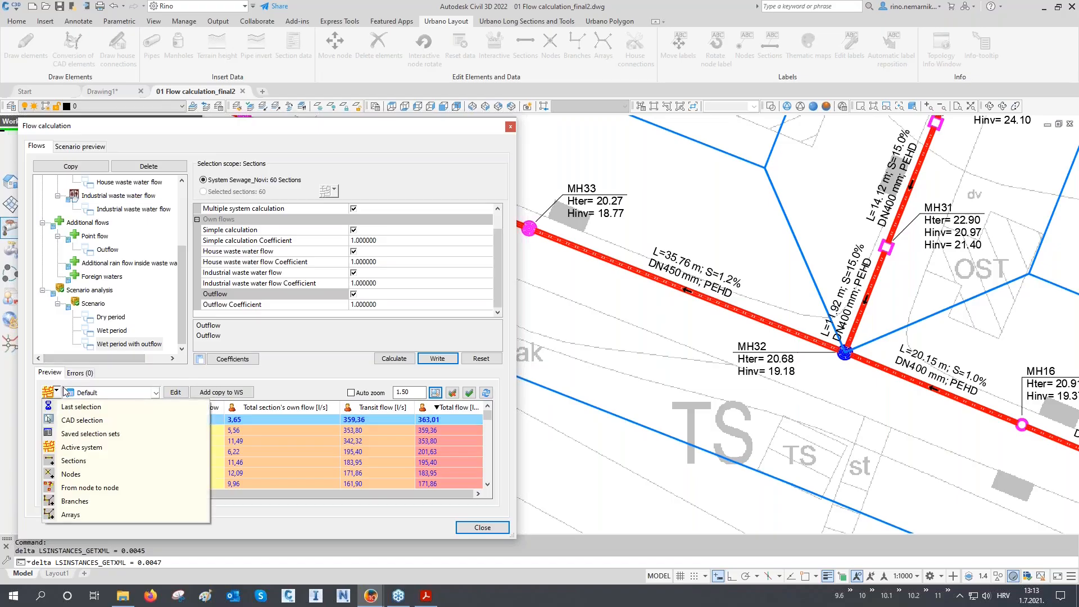
left_click(87, 462)
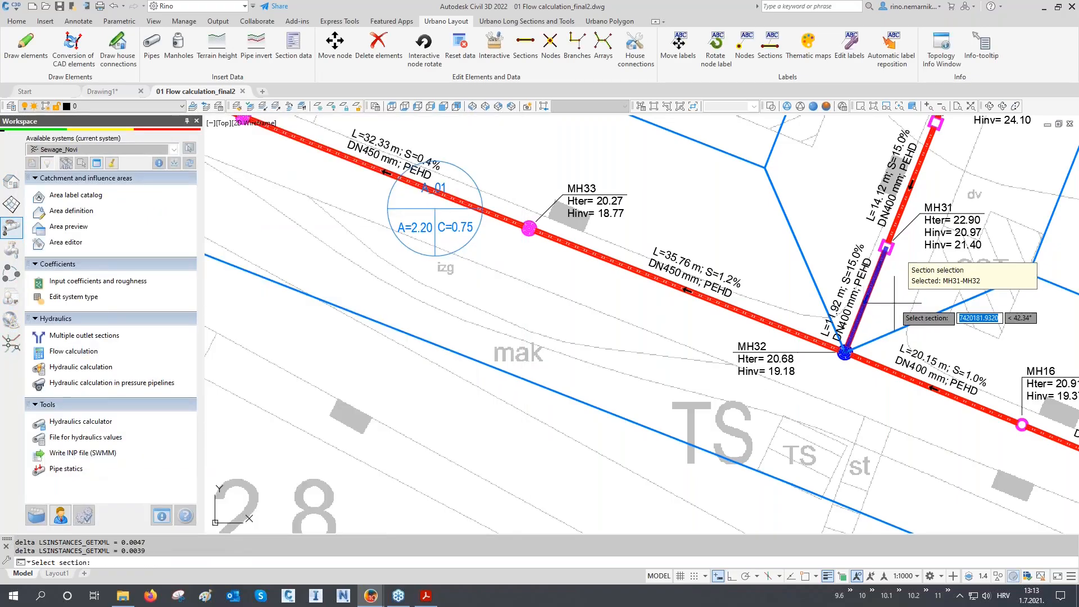
left_click(894, 304)
left_click(878, 357)
left_click(810, 338)
key("Return")
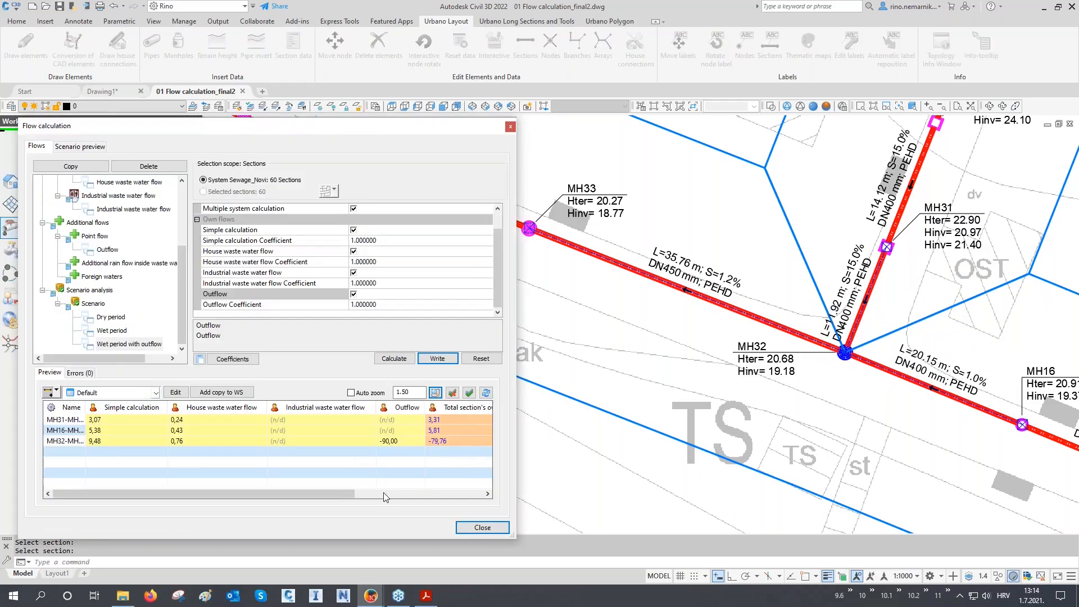
- Examine the total flows of the two sections entering MH32, MH31-MH32 and MH16-MH32
left_click(386, 497)
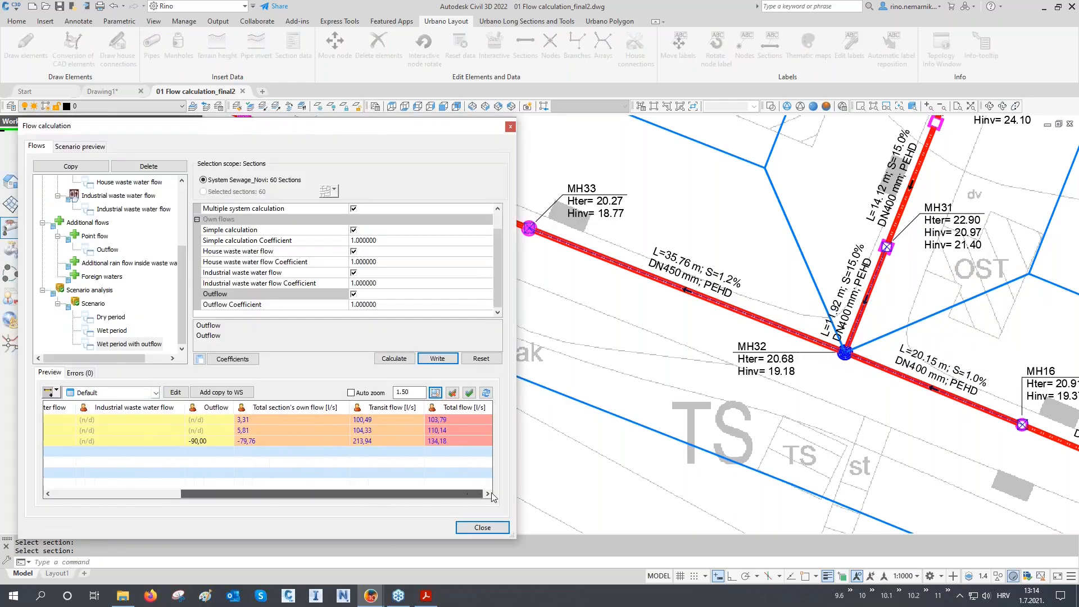
left_click(457, 420)
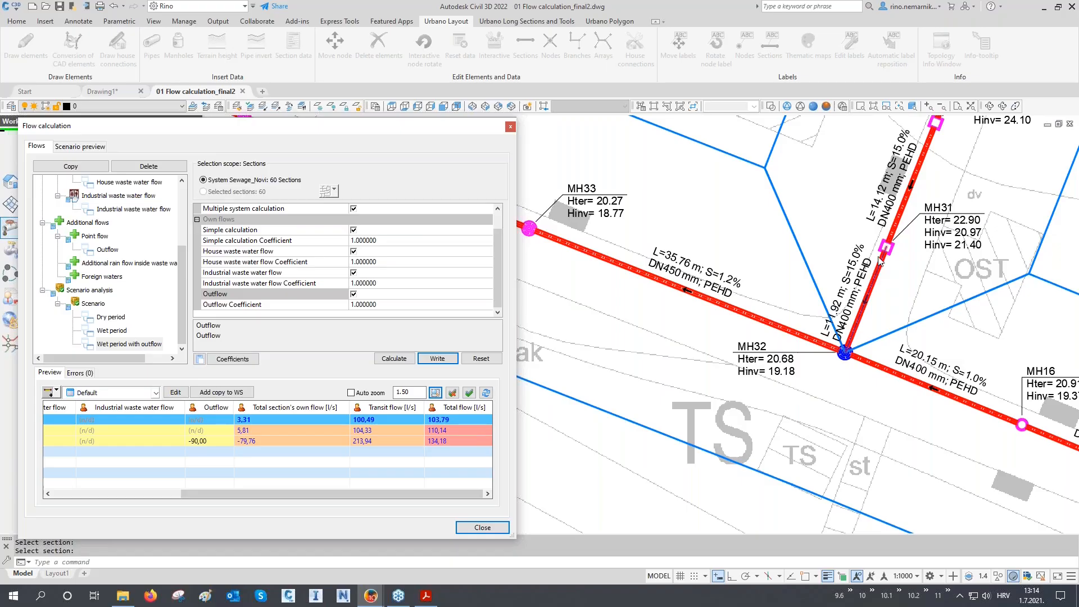
left_click(445, 430)
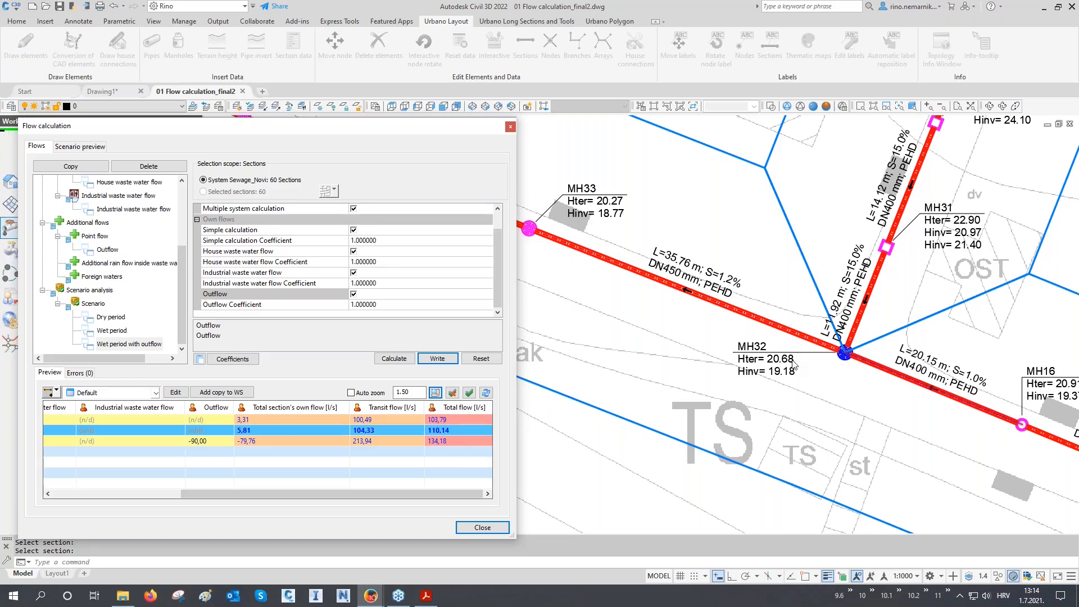
mouse_move(448, 433)
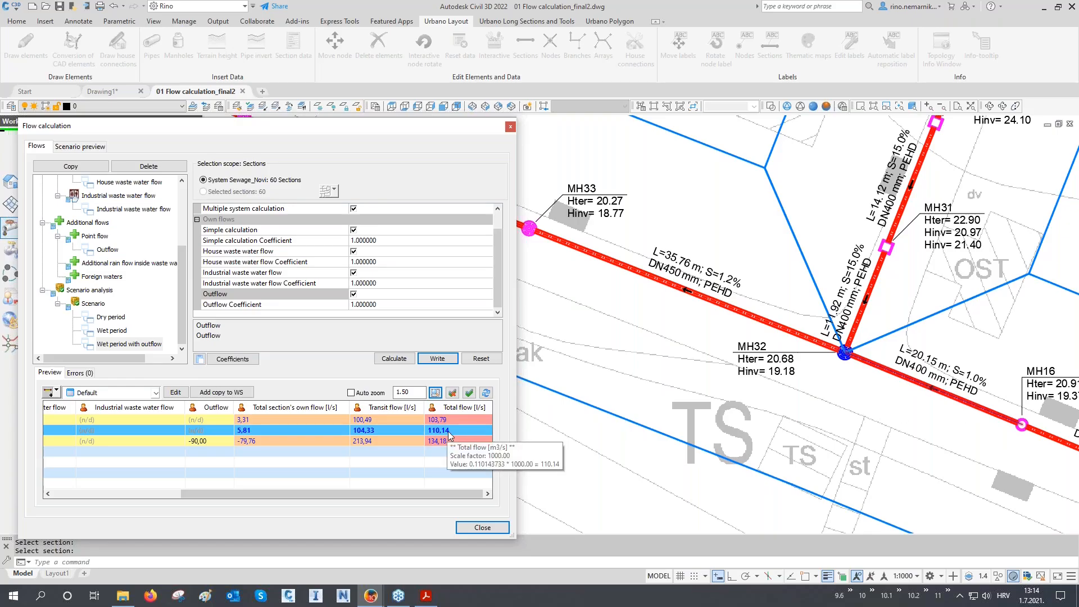
- Switch to Calculator and add the two inflows, 103,79 + 110,14, keeping the MH32 node in view
left_click(18, 605)
type("cal")
left_click(94, 291)
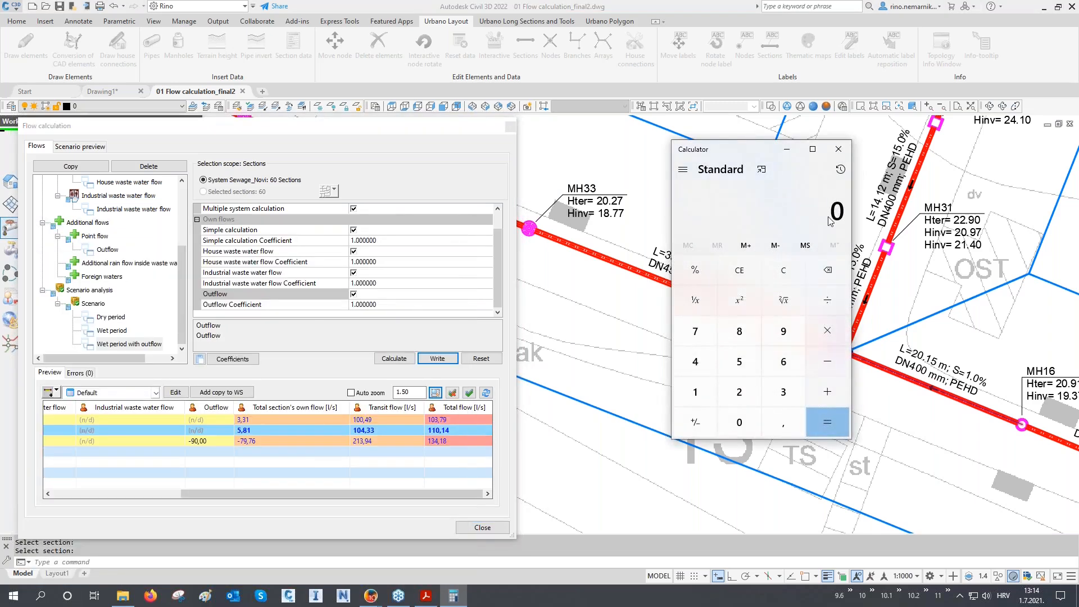
type("103,79 ")
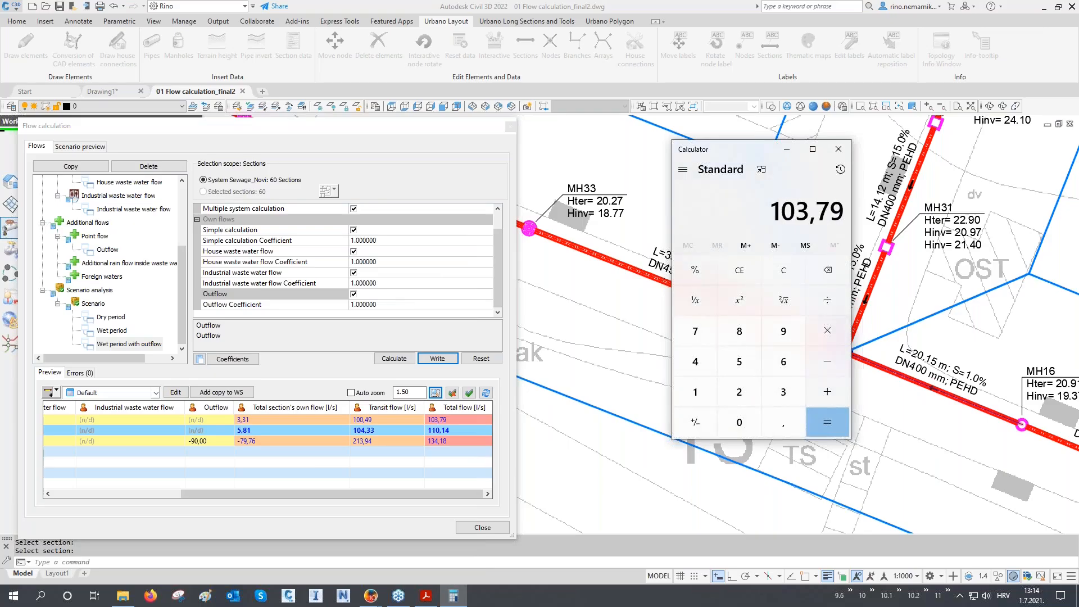
type("+ 110")
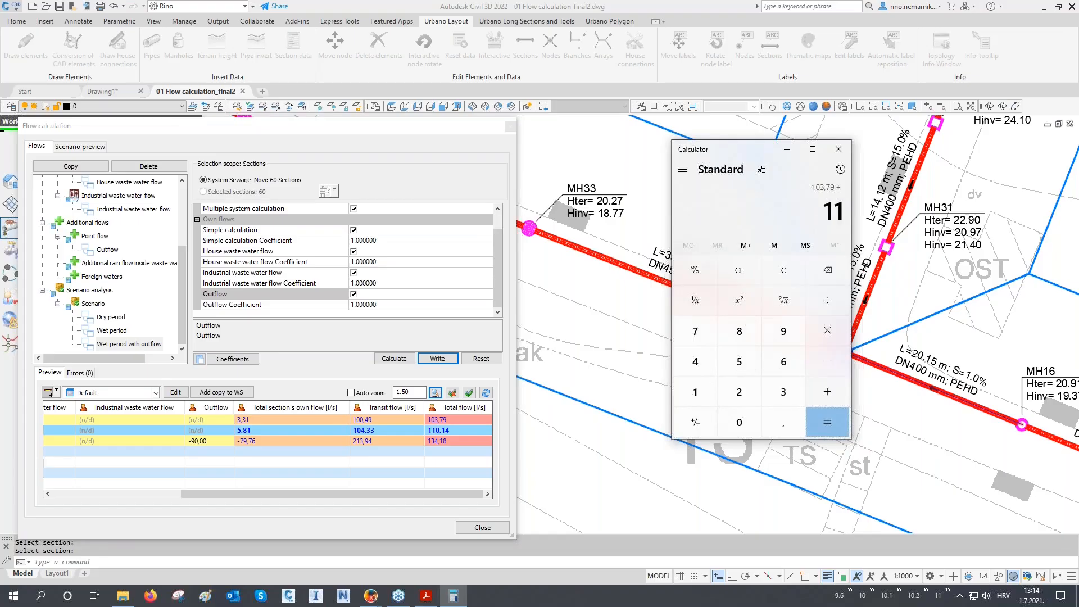
type(",14 =")
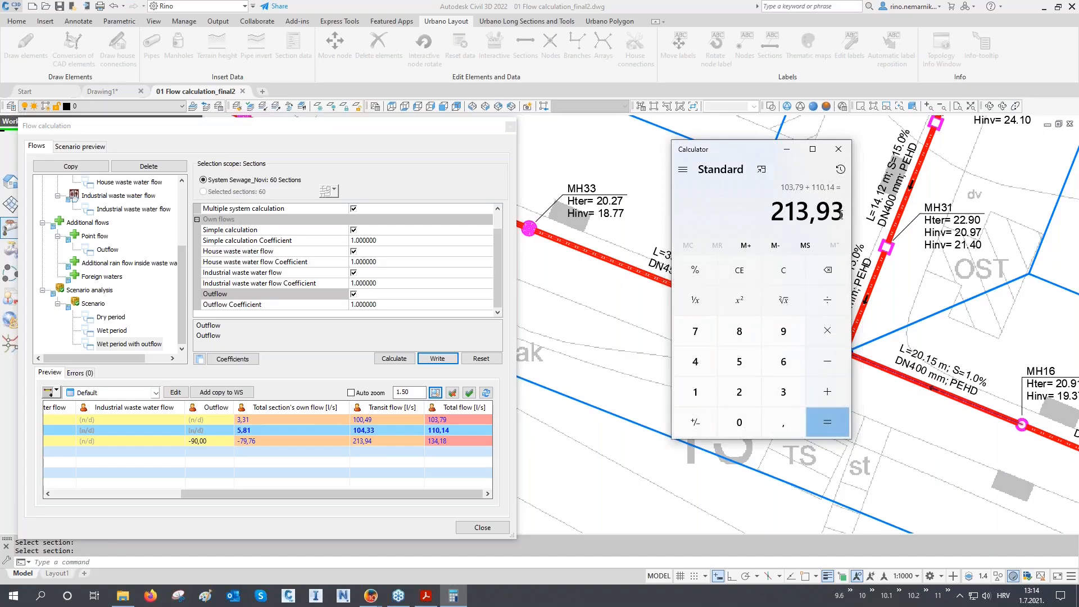
left_click_drag(725, 150, 630, 163)
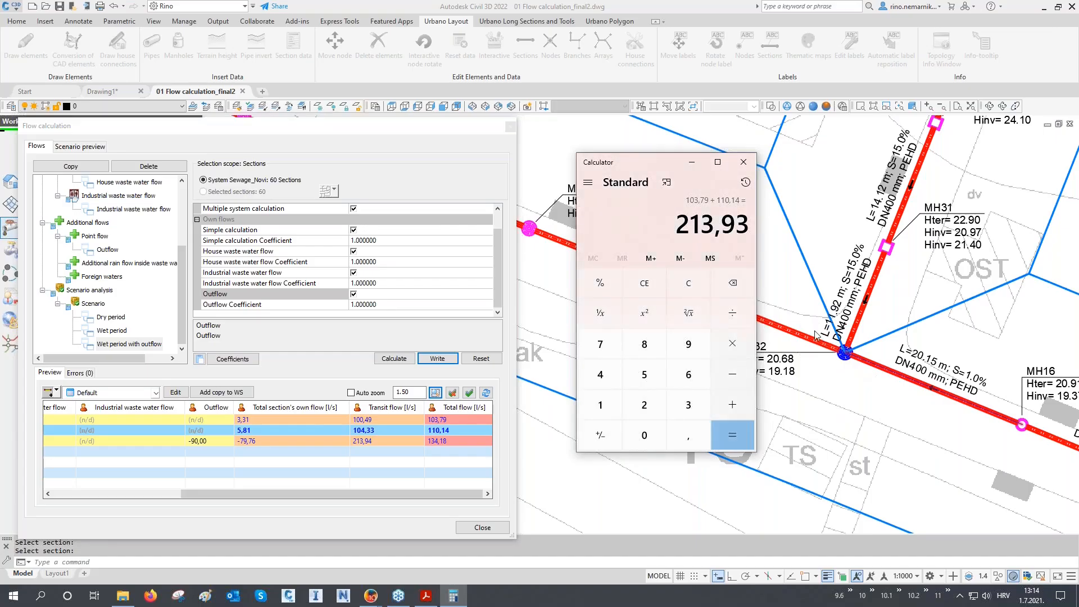
- Check the transit flow of section MH32-MH33 and its simple, house waste water and outflow values
left_click(370, 444)
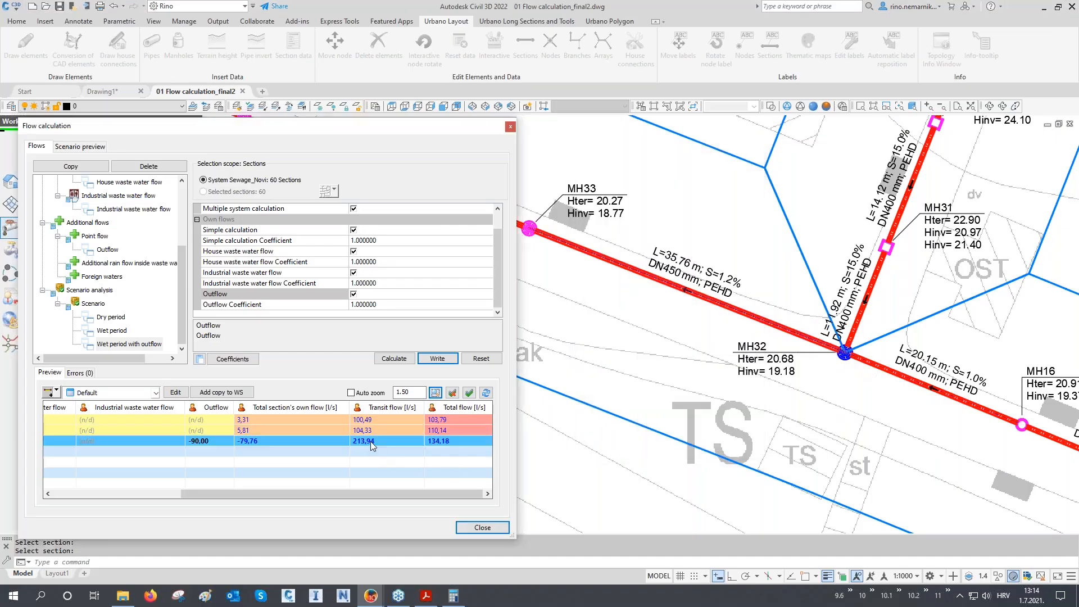
left_click_drag(335, 495, 142, 491)
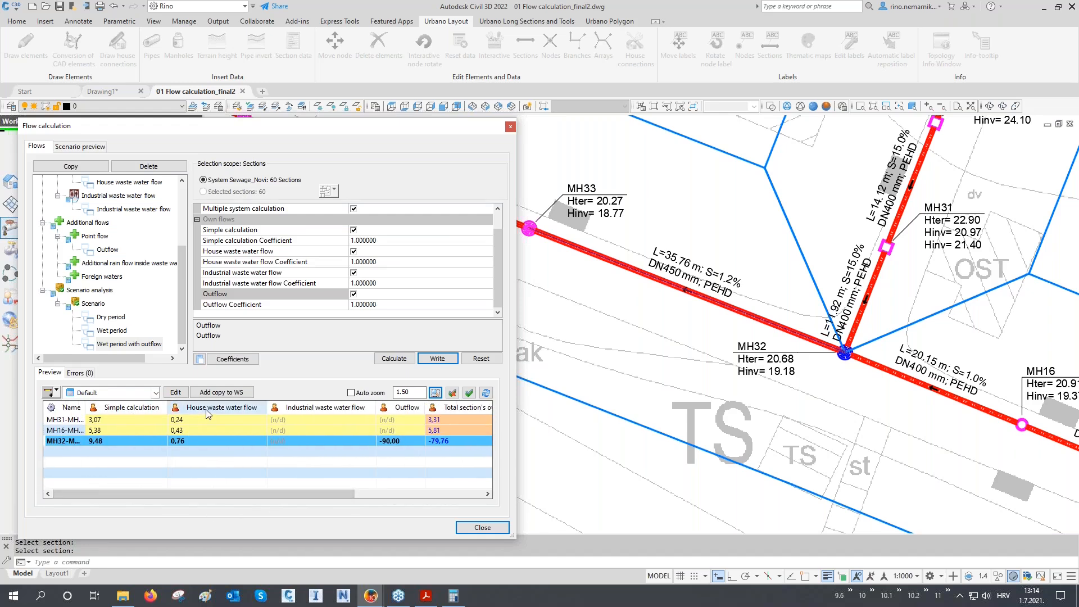
mouse_move(183, 442)
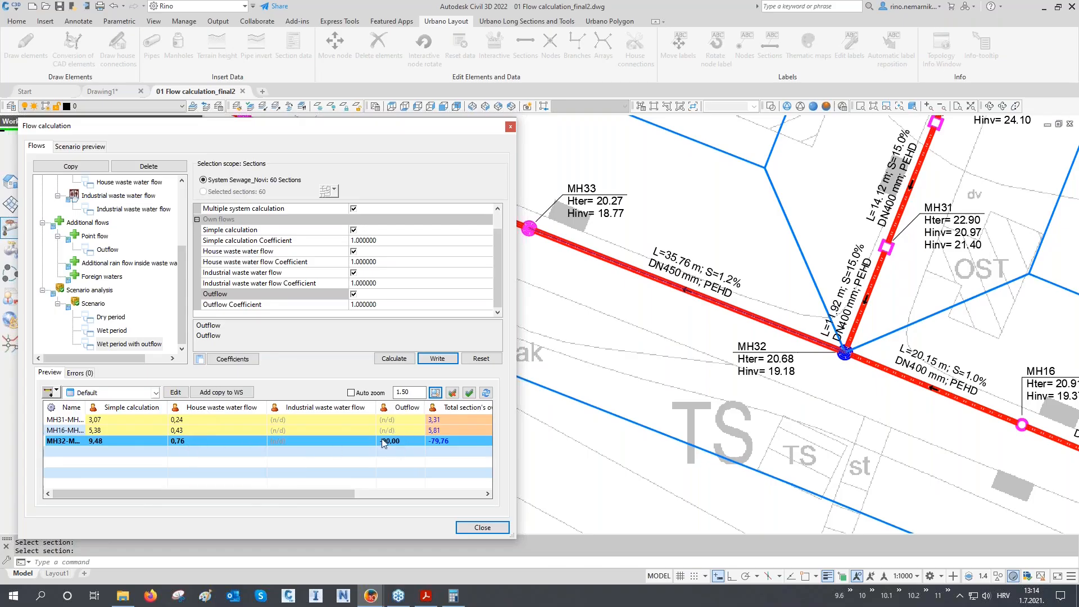
- In Calculator, add 9,48 and 0,76 to the inflow sum and subtract the outflow of 90
left_click(454, 596)
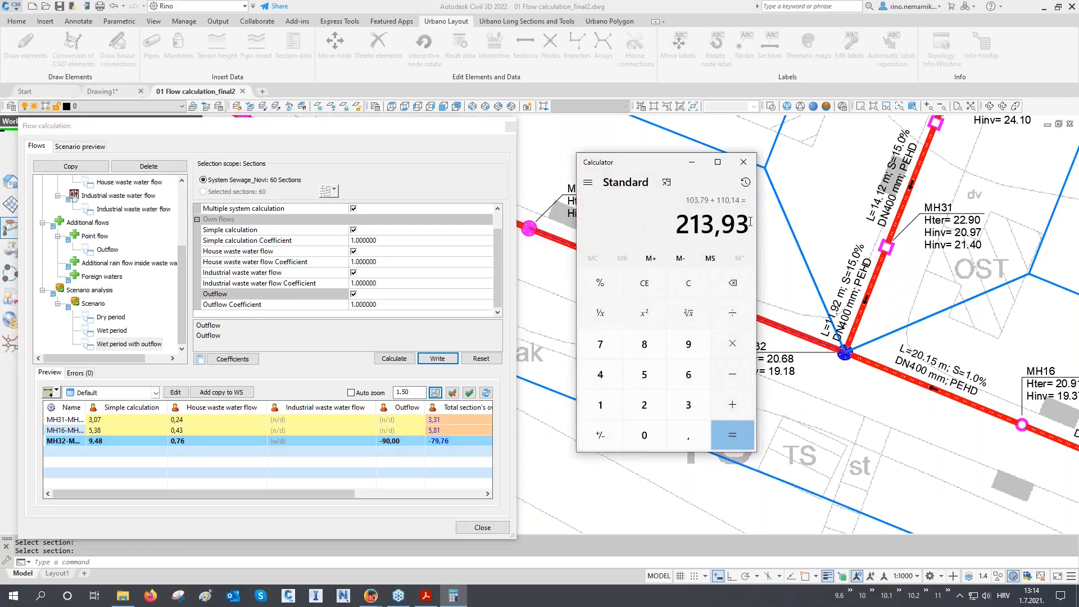
key("plus")
type("9,48")
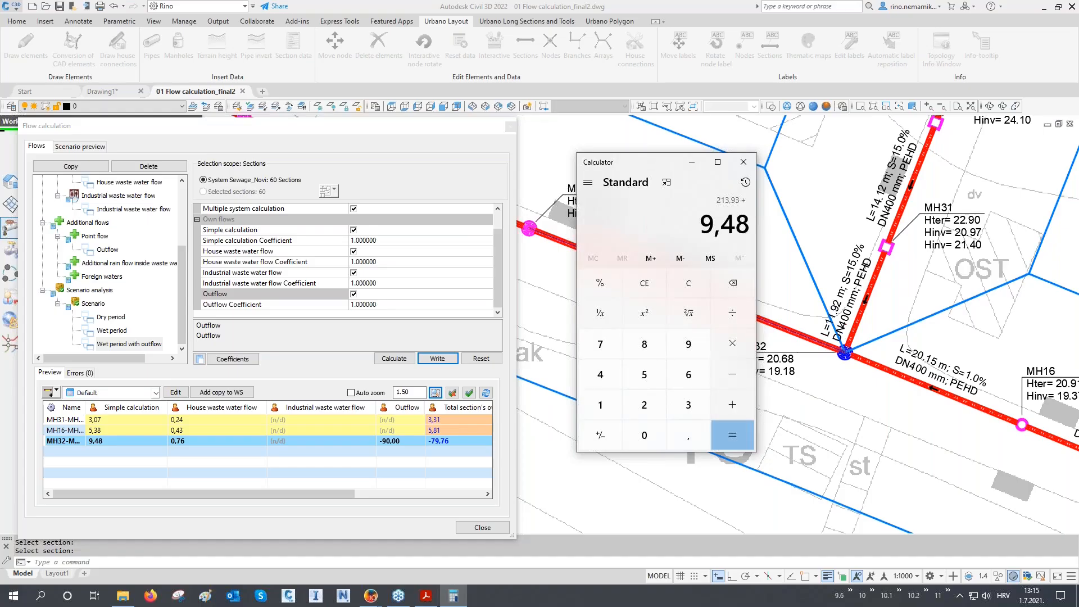
key("plus")
type("0,7")
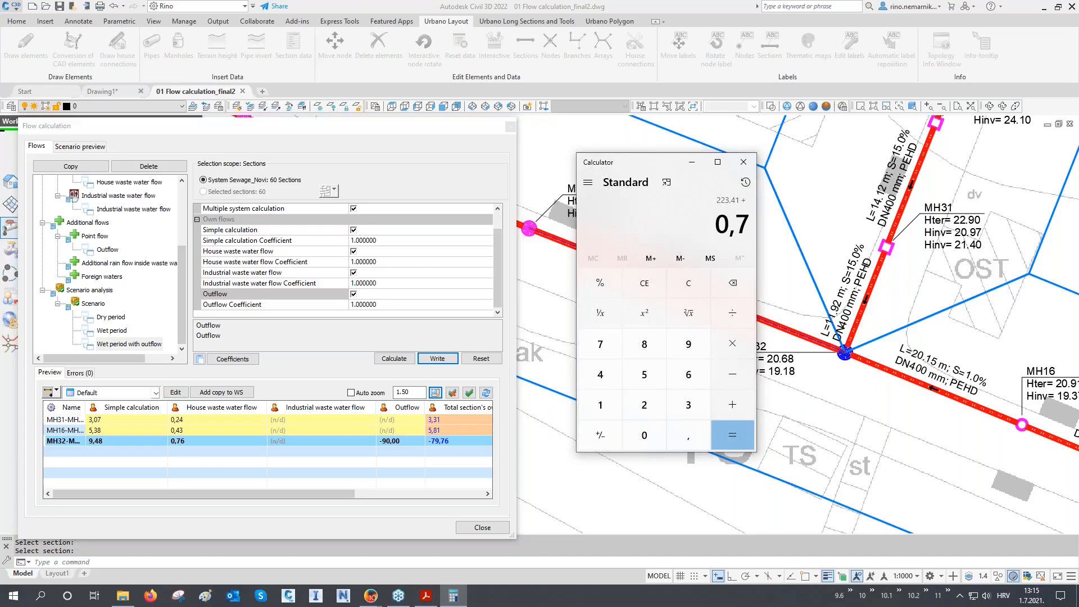
type("6")
key("minus")
type("90")
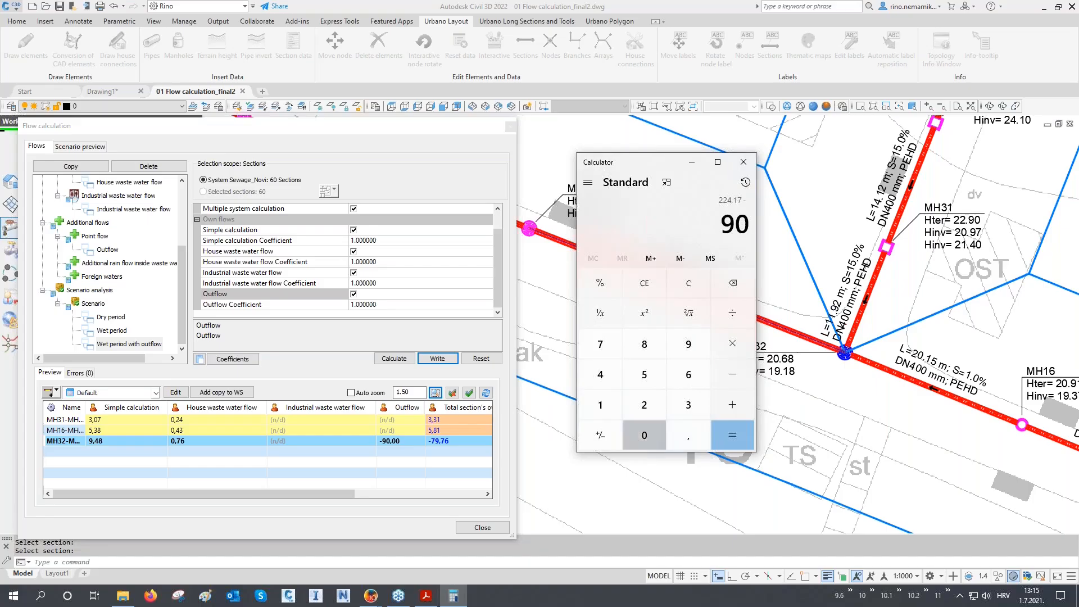
key("Return")
- Compare the total flow of section MH32-MH33 with the hand calculation and close Calculator
left_click_drag(341, 493, 469, 494)
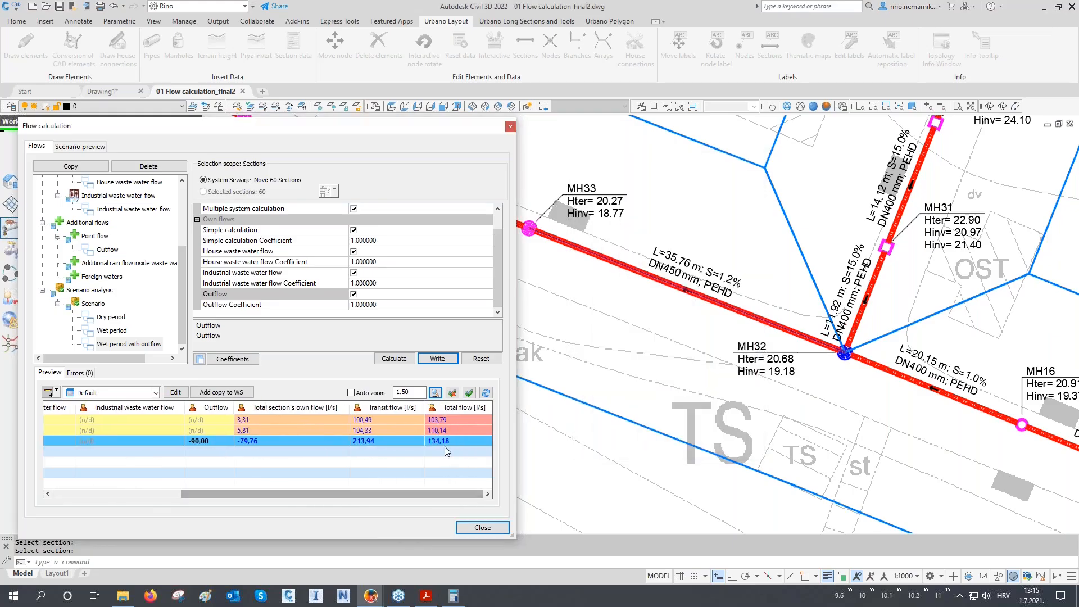
left_click(453, 599)
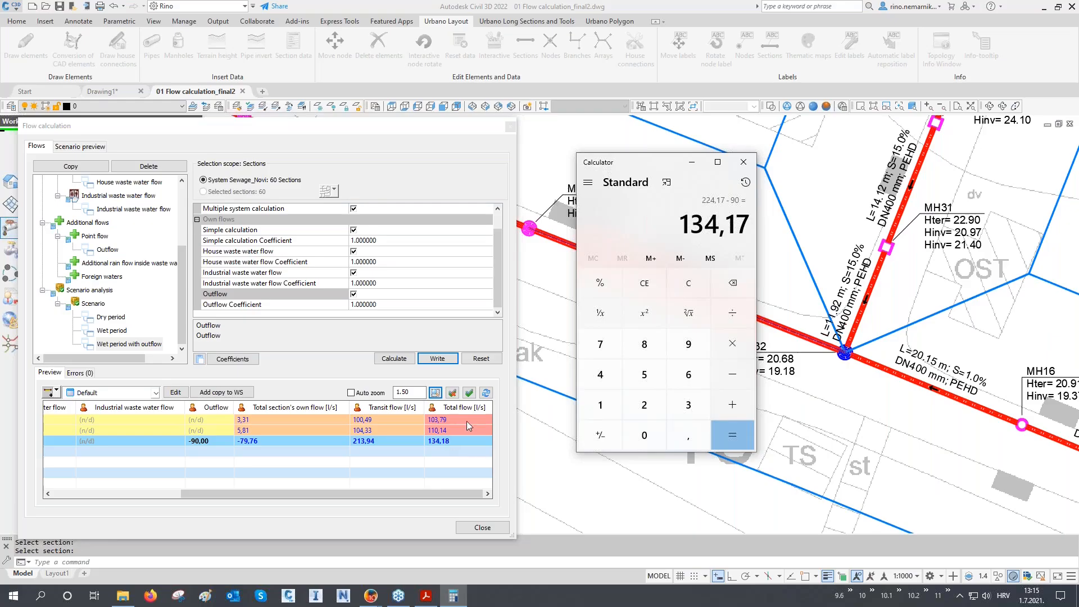
left_click(743, 162)
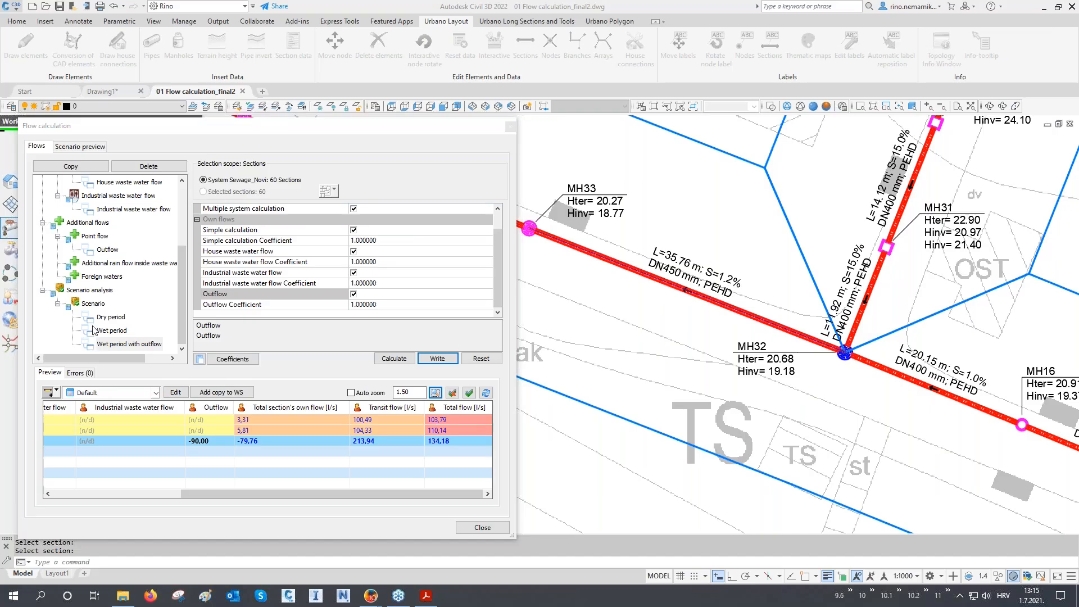
- Review the hydraulic calculation and sizing options of the scenario preview and accept them as they are
left_click(76, 148)
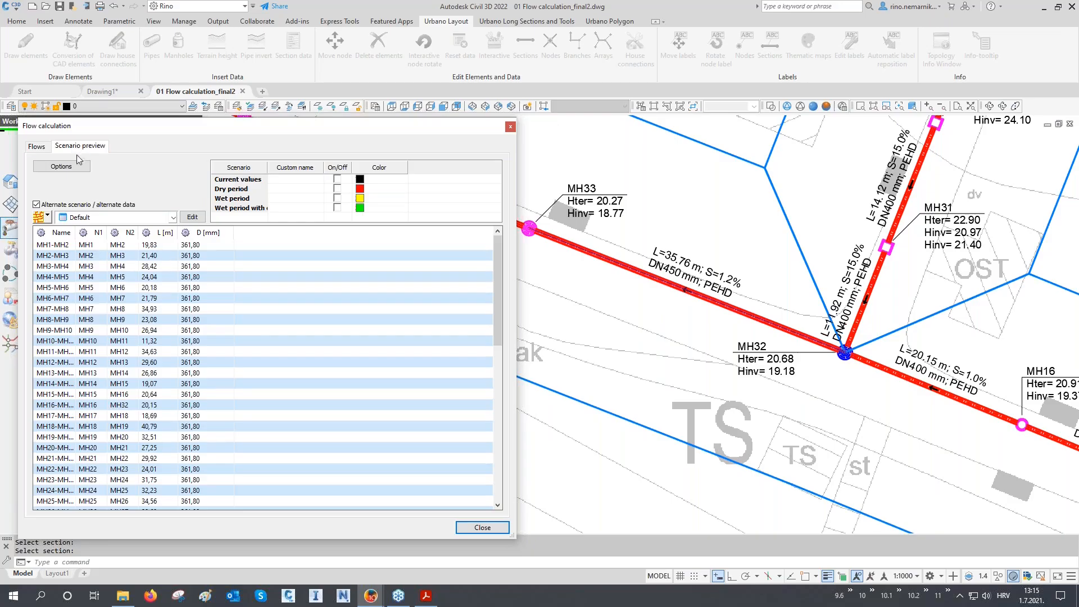
left_click(69, 168)
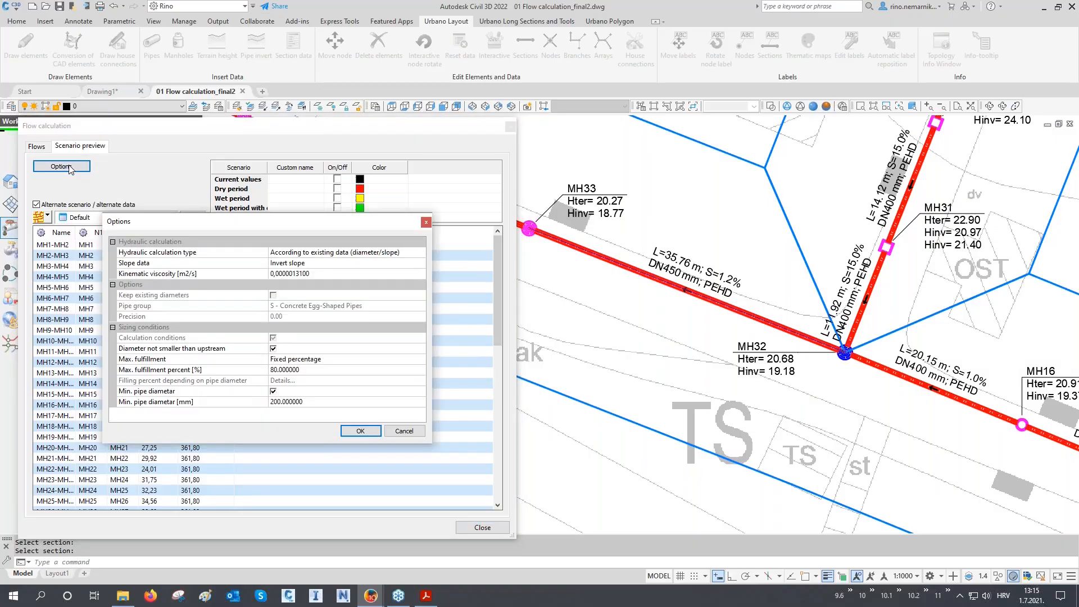
left_click(361, 432)
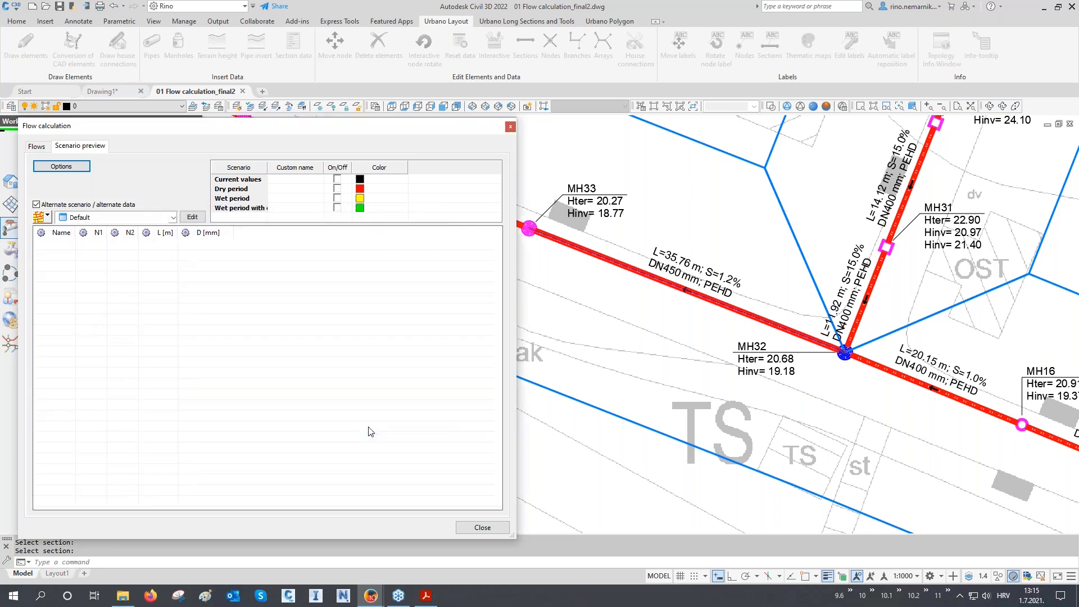
- Return to the flow definitions, view the Rational method (IDF) rain flow, and close the flow calculation
left_click(43, 146)
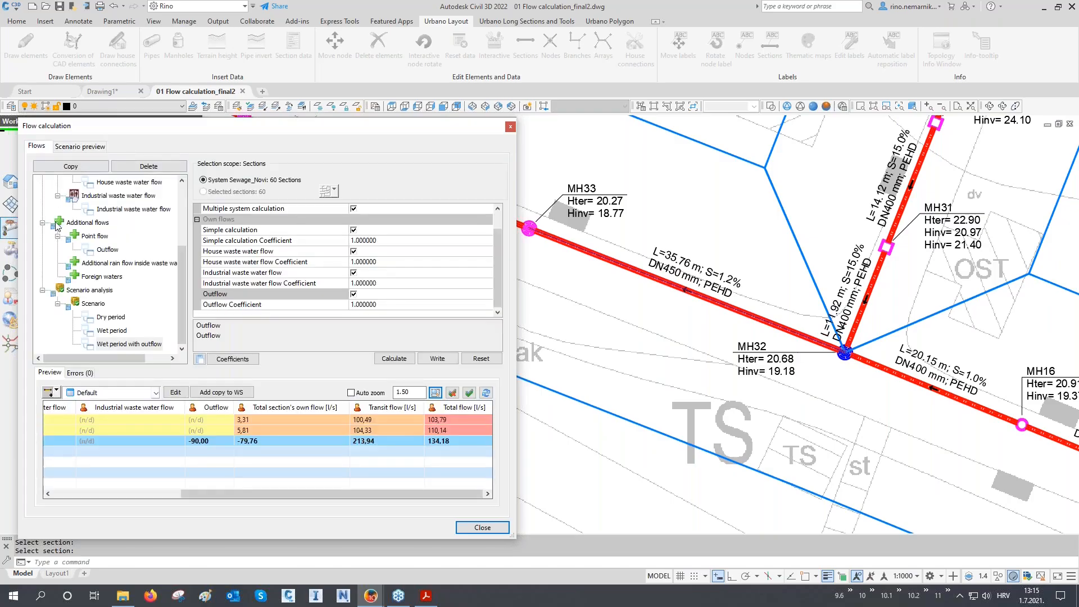
scroll(88, 344, "up", 3)
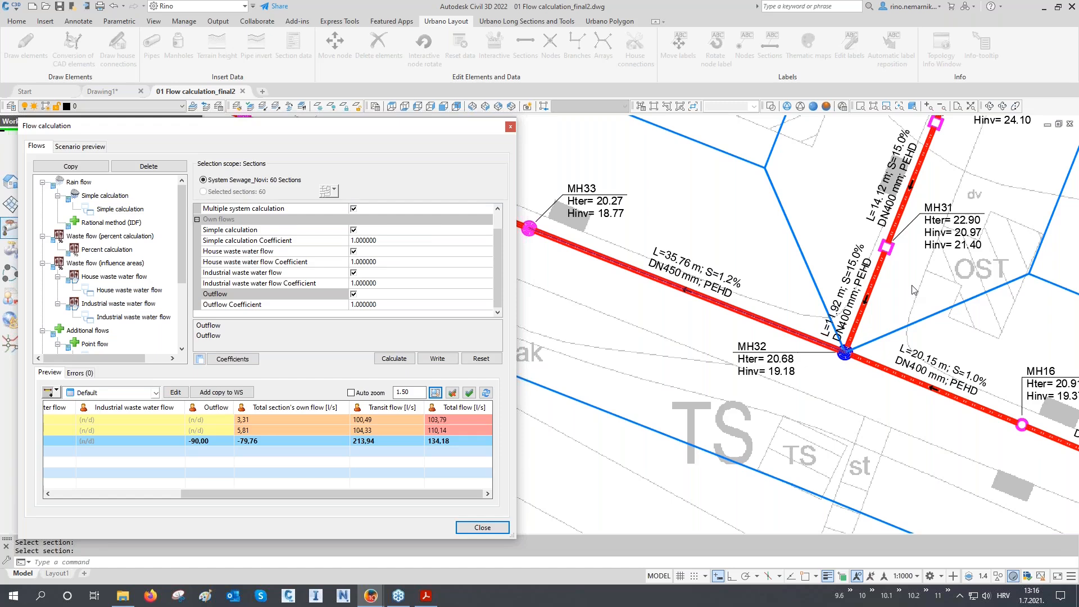
left_click(121, 225)
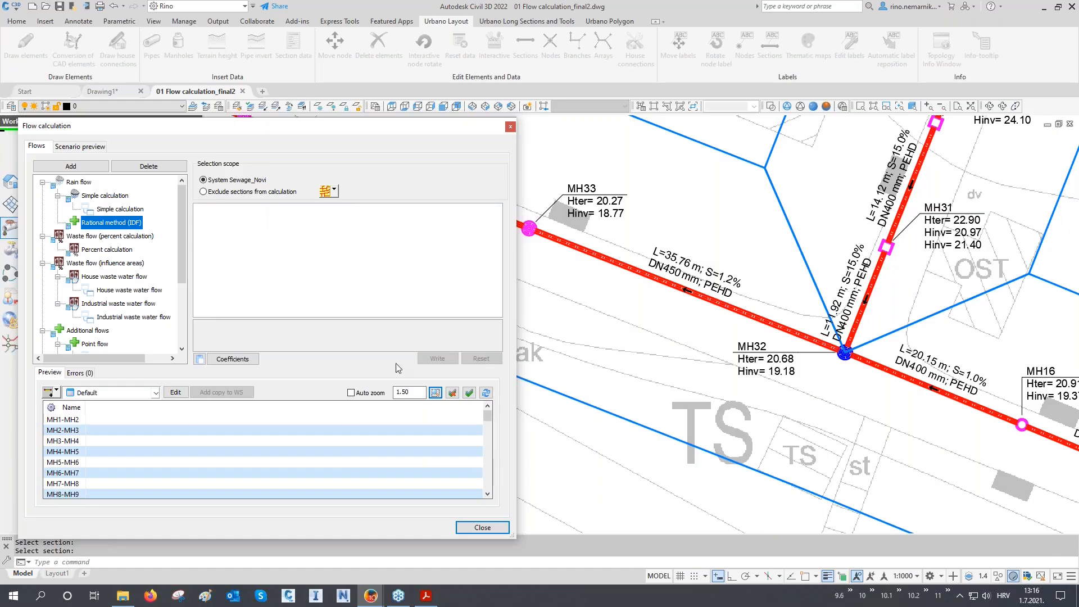
left_click(483, 526)
- Delete the assigned pipe data from all sections of the active sewage system
scroll(456, 377, "down", 3)
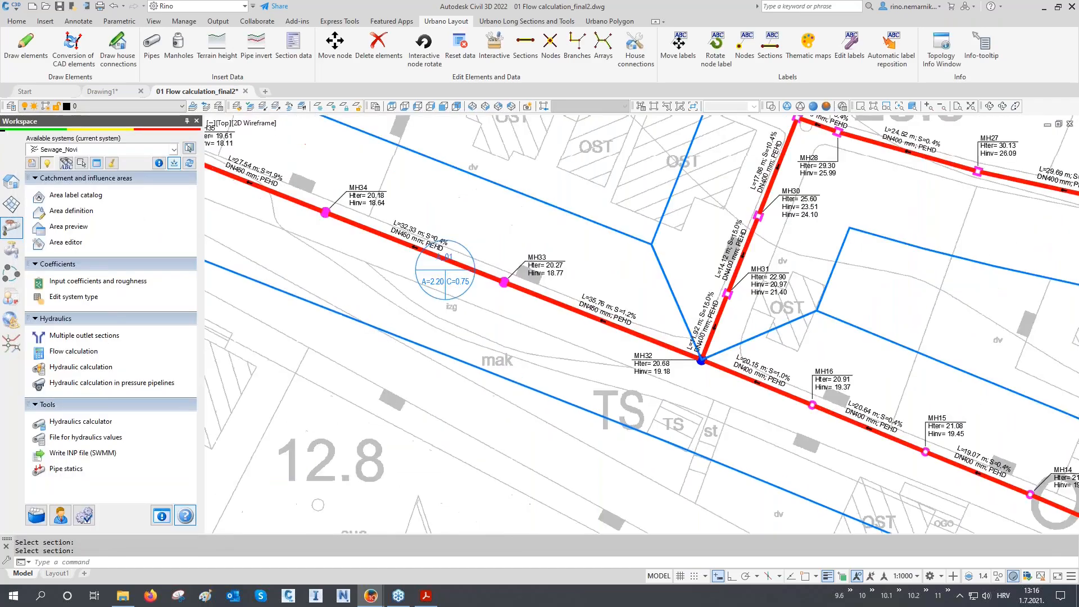
scroll(472, 275, "down", 5)
mouse_move(472, 275)
middle_mouse_down()
mouse_move(604, 276)
mouse_move(616, 281)
mouse_move(602, 315)
middle_mouse_up()
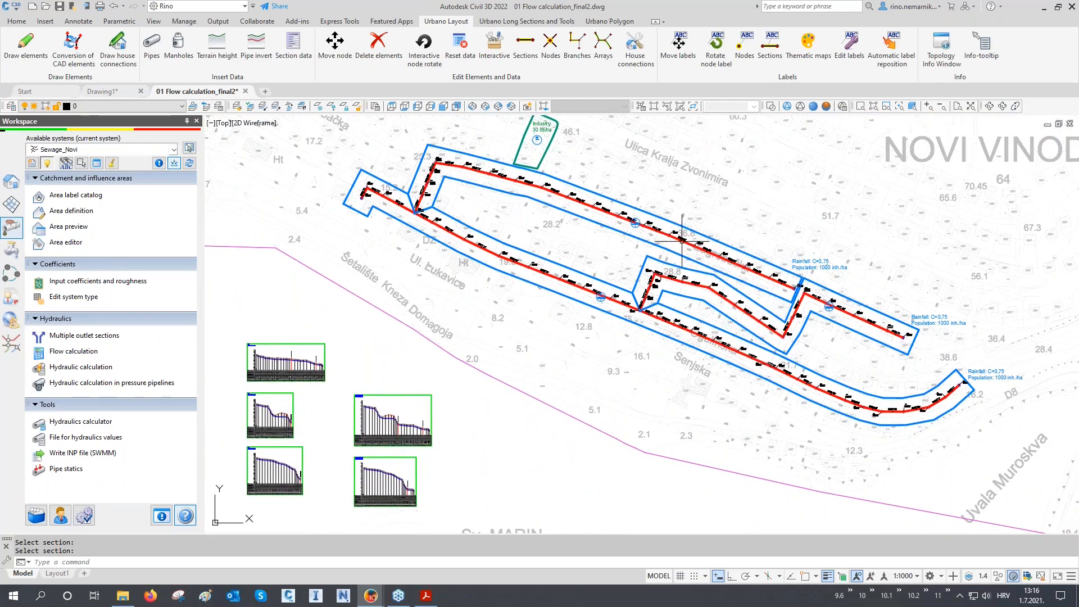
left_click(156, 59)
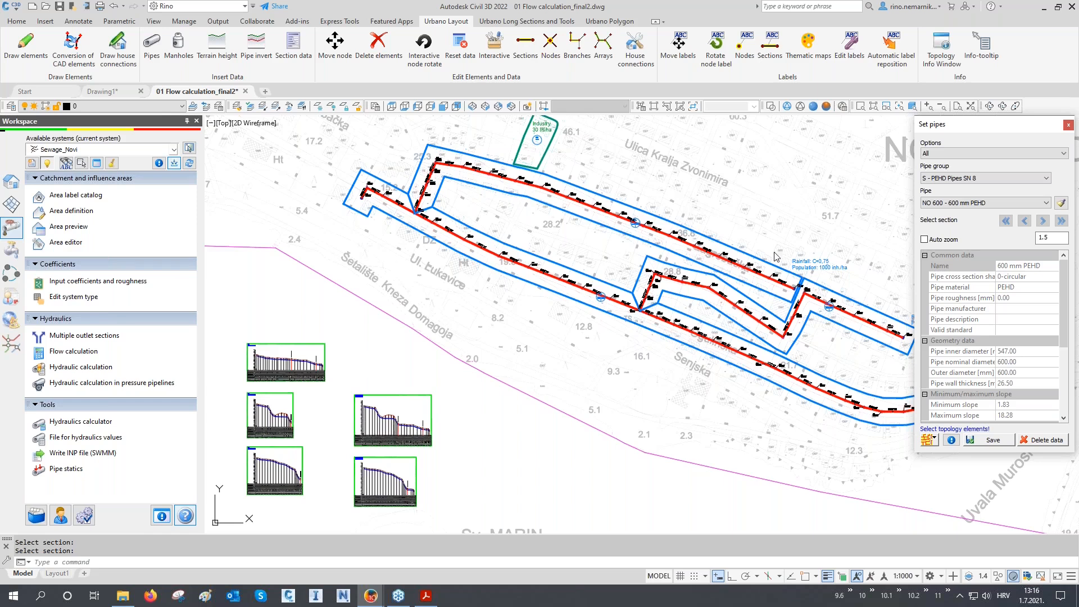
left_click(926, 443)
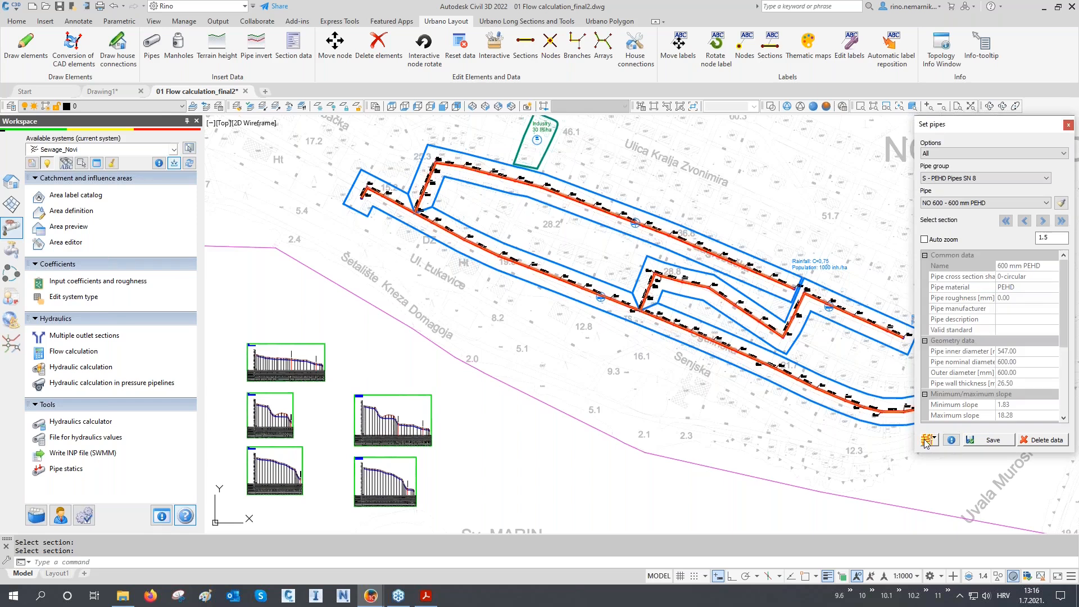
left_click(1047, 440)
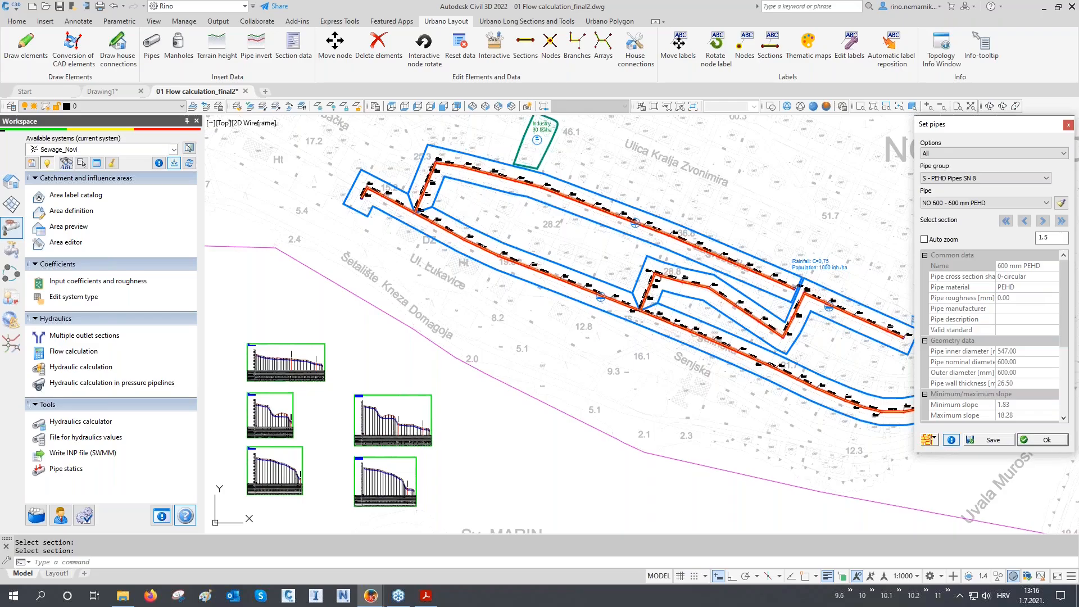
left_click(1045, 440)
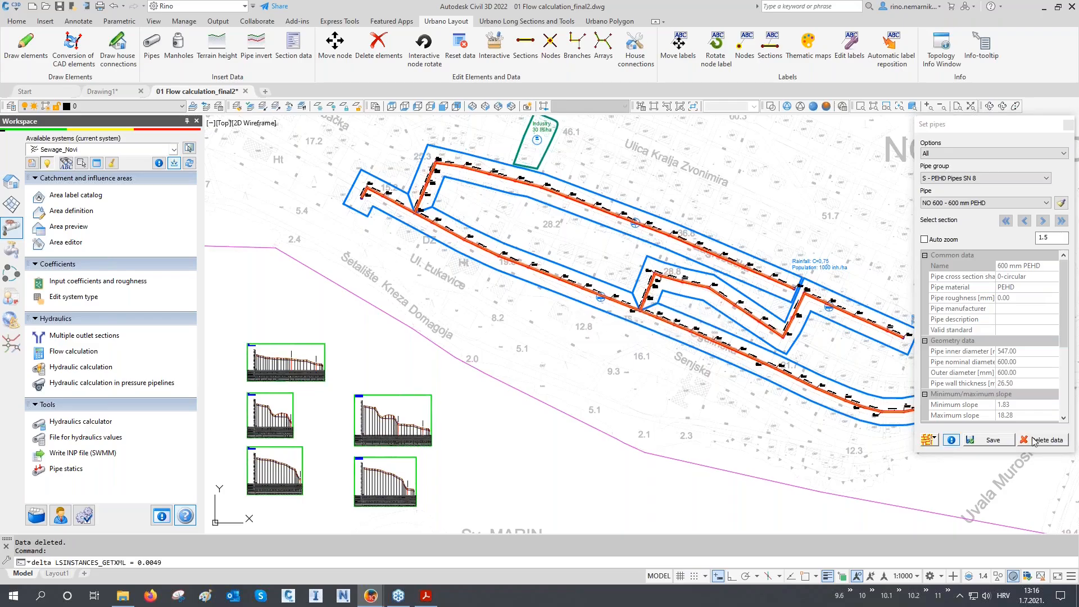
- Inspect the longitudinal profiles and the section labels around manhole MH58 for missing pipe data, and close the pipe assignment
scroll(242, 371, "up", 6)
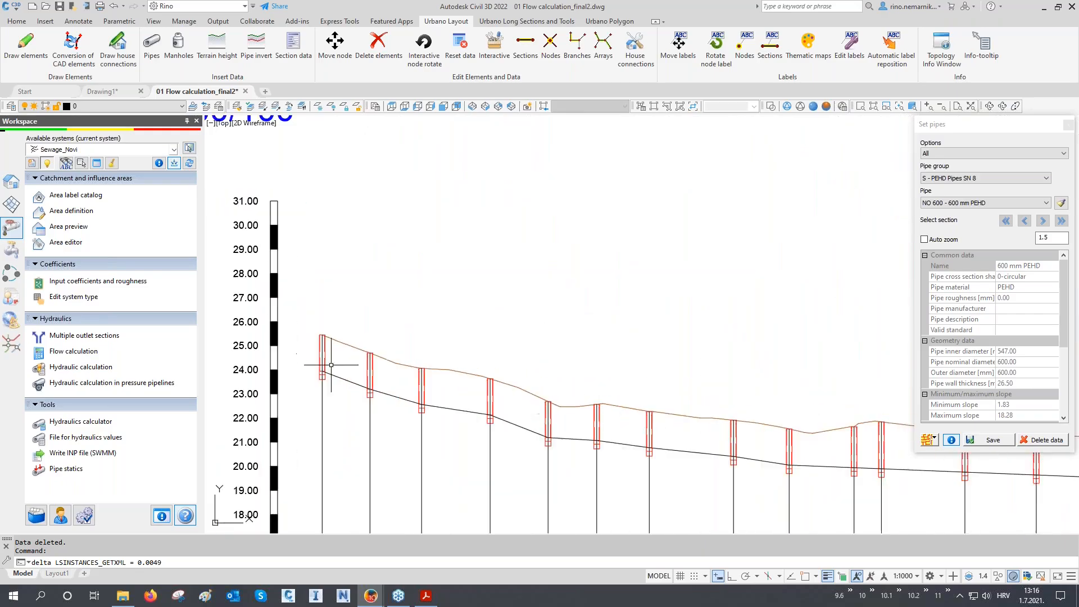
scroll(335, 413, "down", 6)
scroll(723, 278, "up", 6)
middle_click_drag(723, 279, 464, 486)
scroll(671, 400, "up", 2)
middle_click_drag(360, 259, 608, 444)
scroll(259, 241, "up", 6)
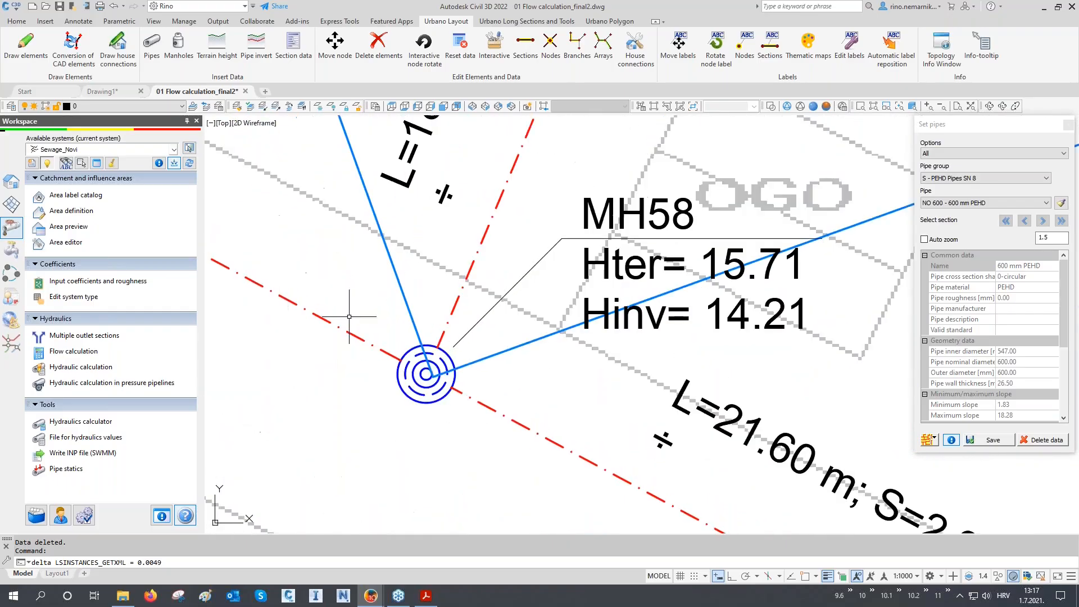
scroll(522, 287, "down", 8)
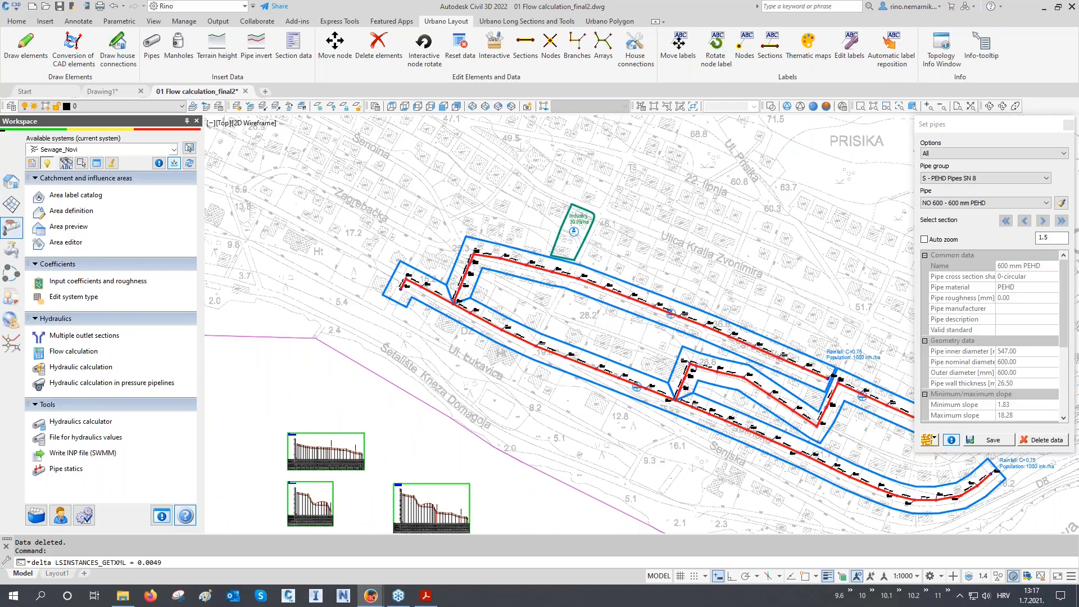
scroll(428, 236, "down", 3)
left_click(1069, 125)
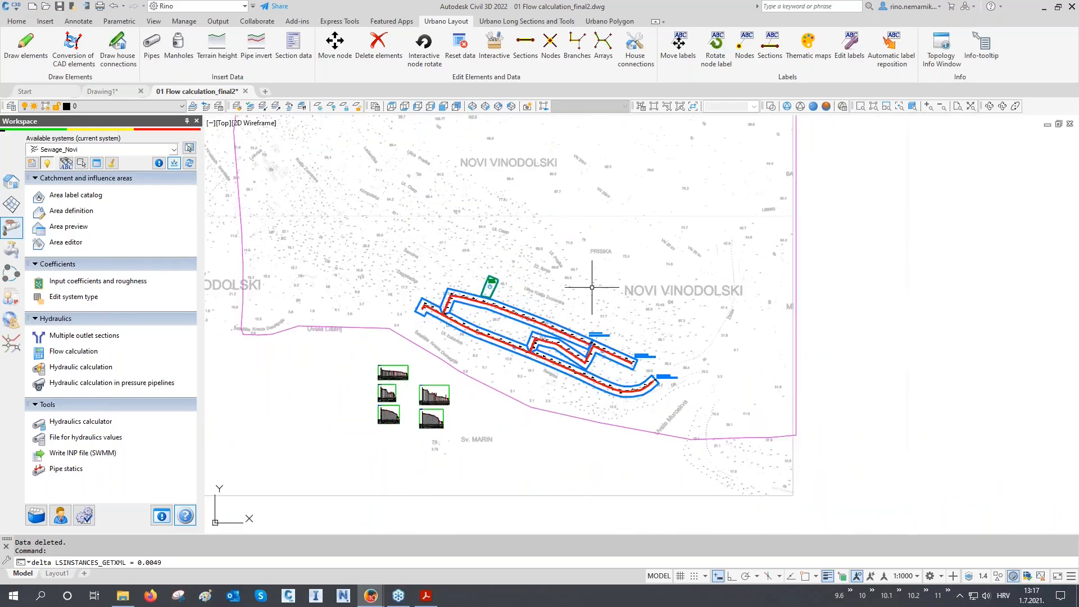
scroll(455, 376, "up", 1)
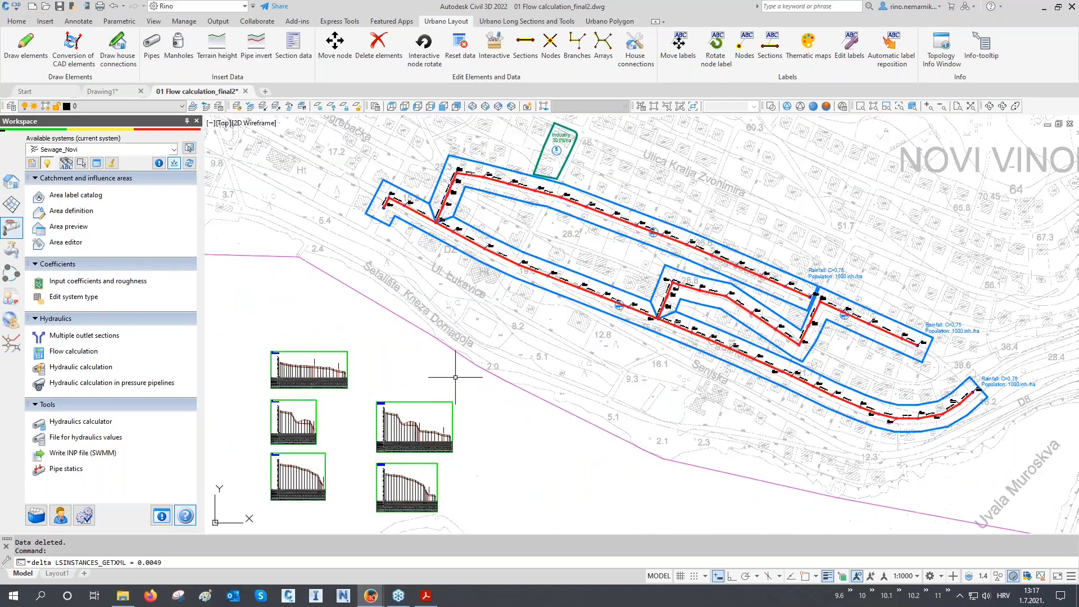
- In the flow calculation's scenario preview options, set the hydraulic calculation type to Pipe sizing
left_click(79, 356)
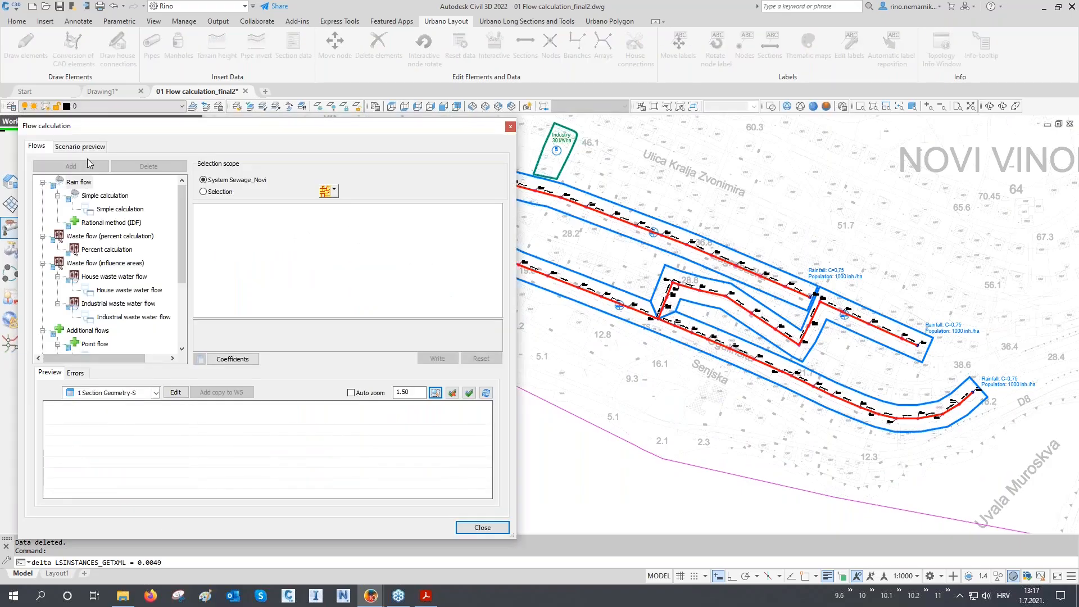
left_click(88, 150)
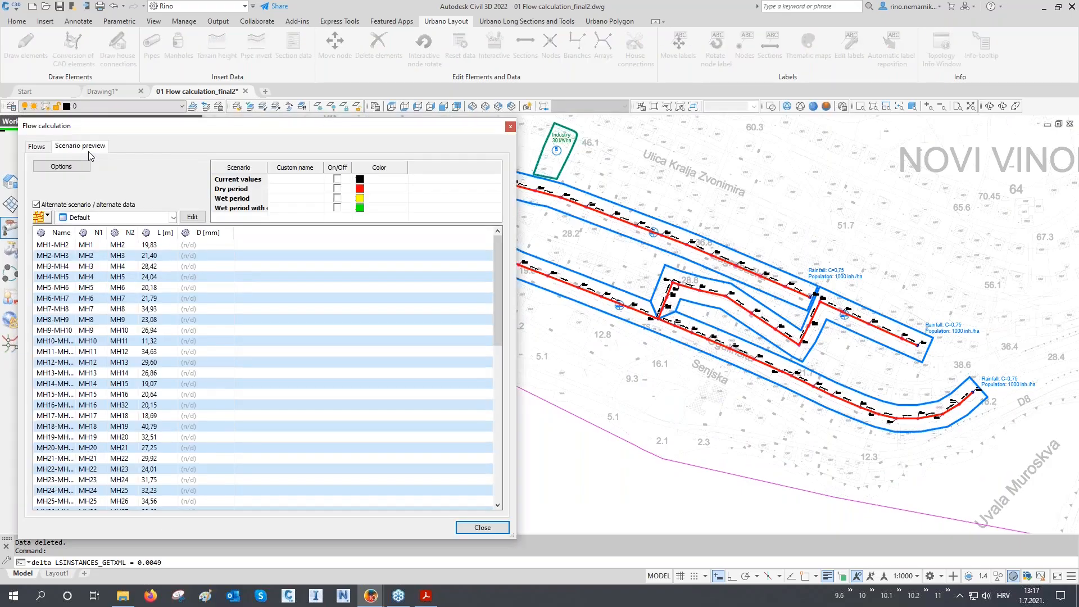
left_click(70, 168)
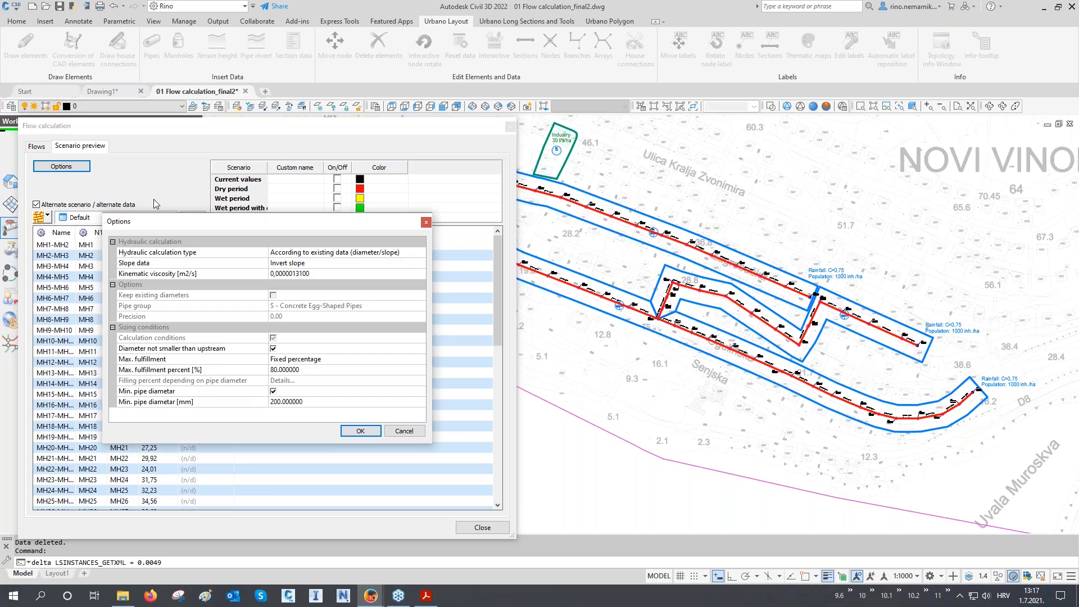
left_click(167, 253)
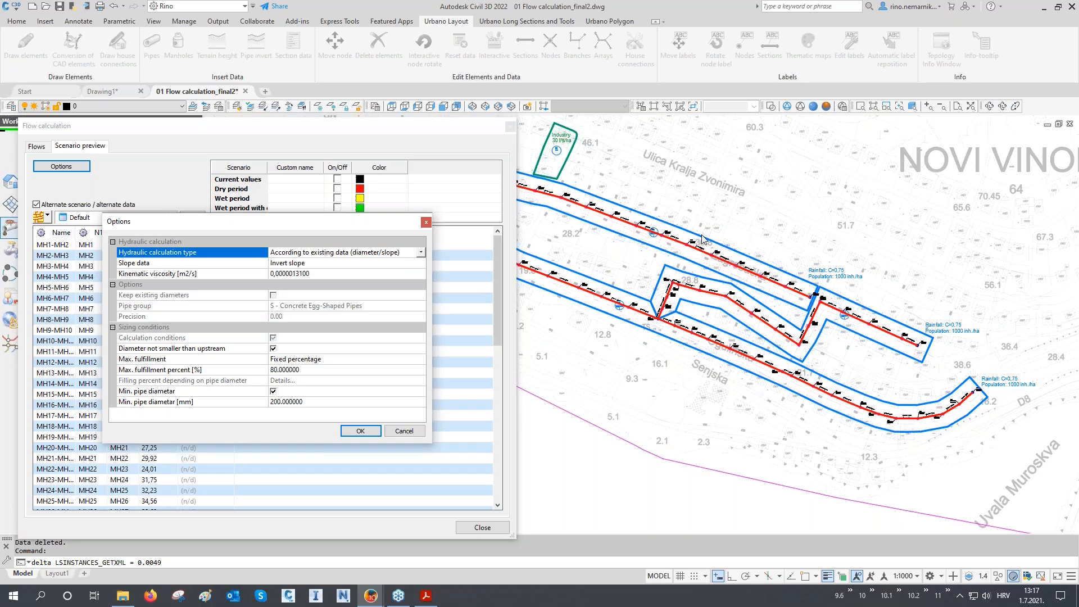
left_click(316, 257)
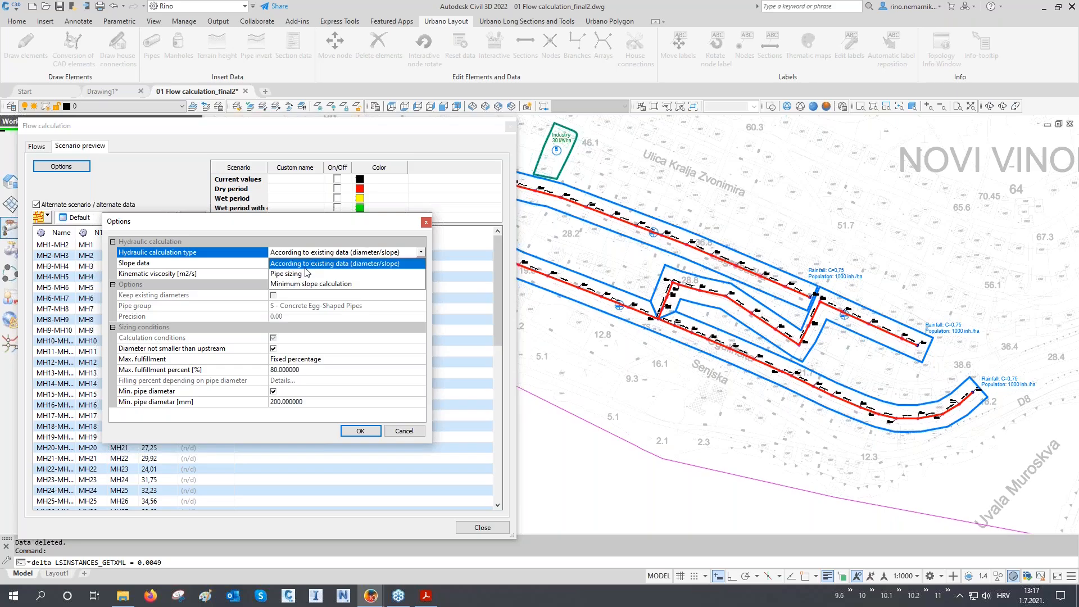
left_click(307, 273)
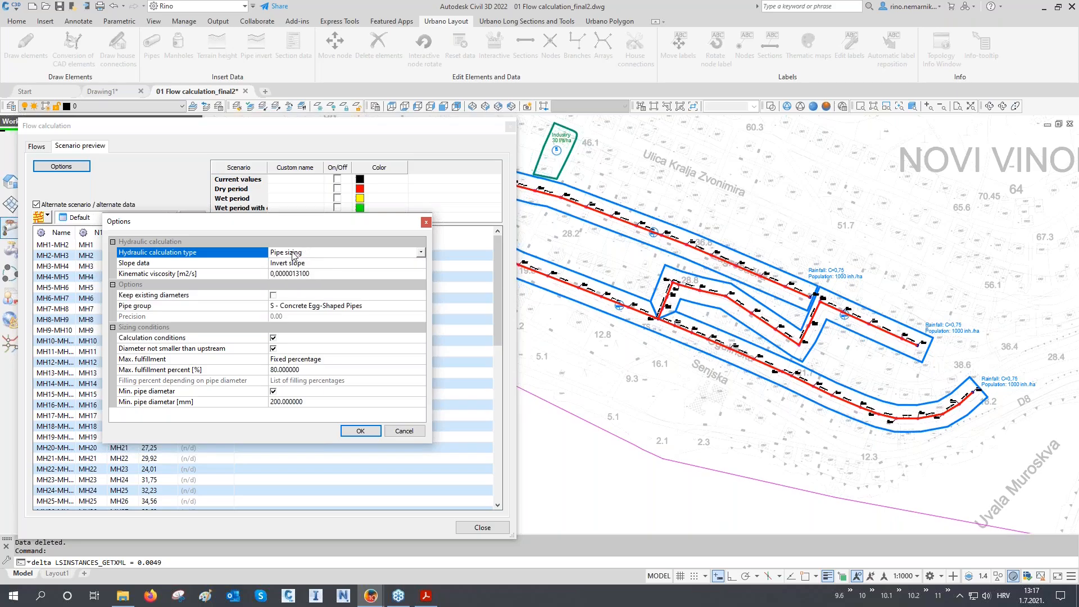
- Assign S - PEHD Pipes SN 8 from the catalog as the pipe group for sizing
left_click(144, 307)
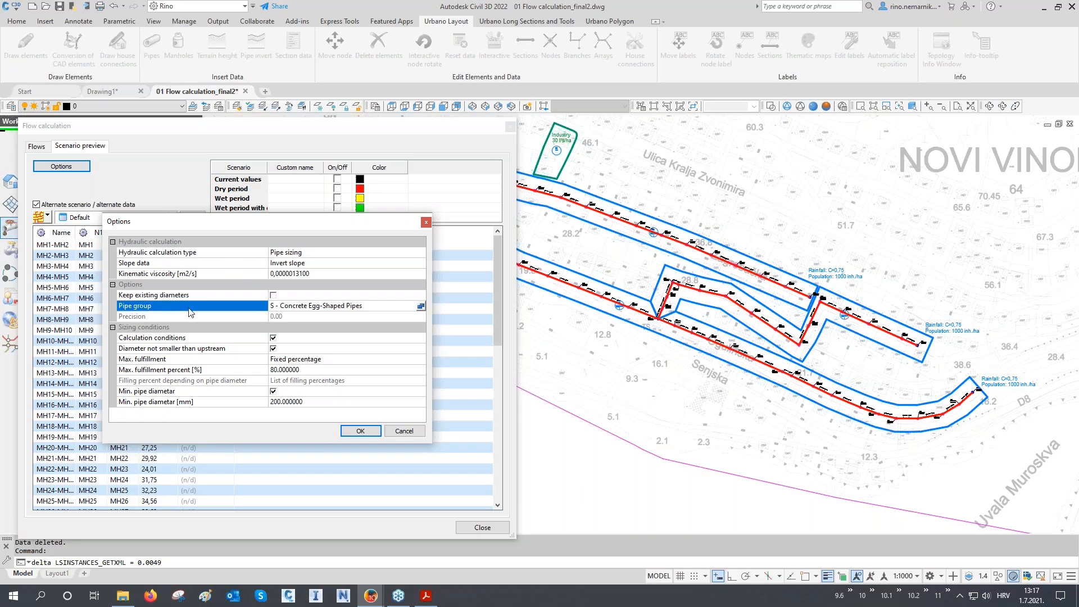
left_click(421, 307)
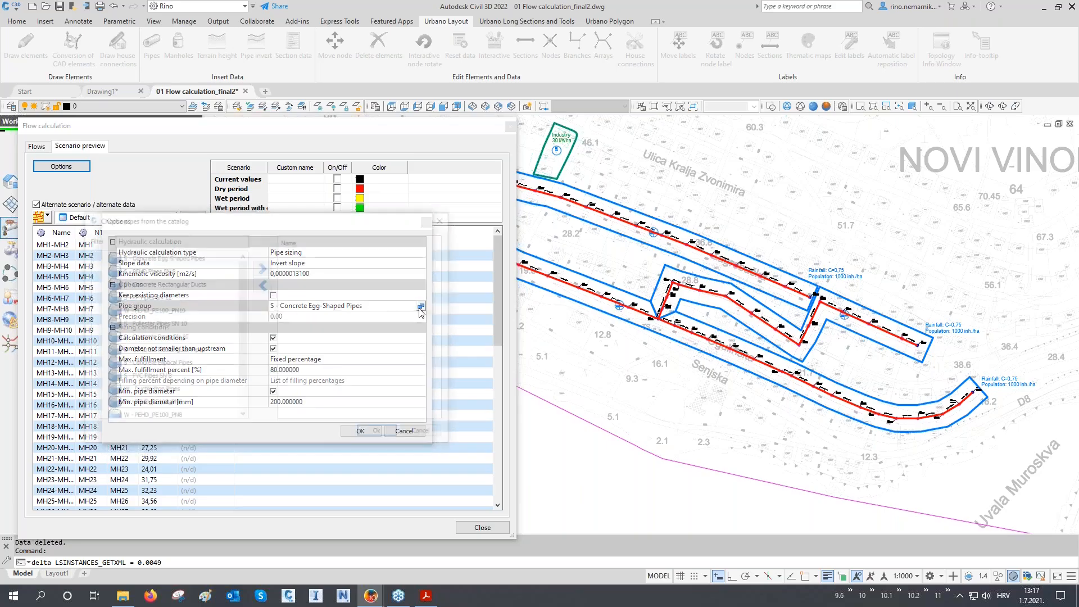
double_click(145, 271)
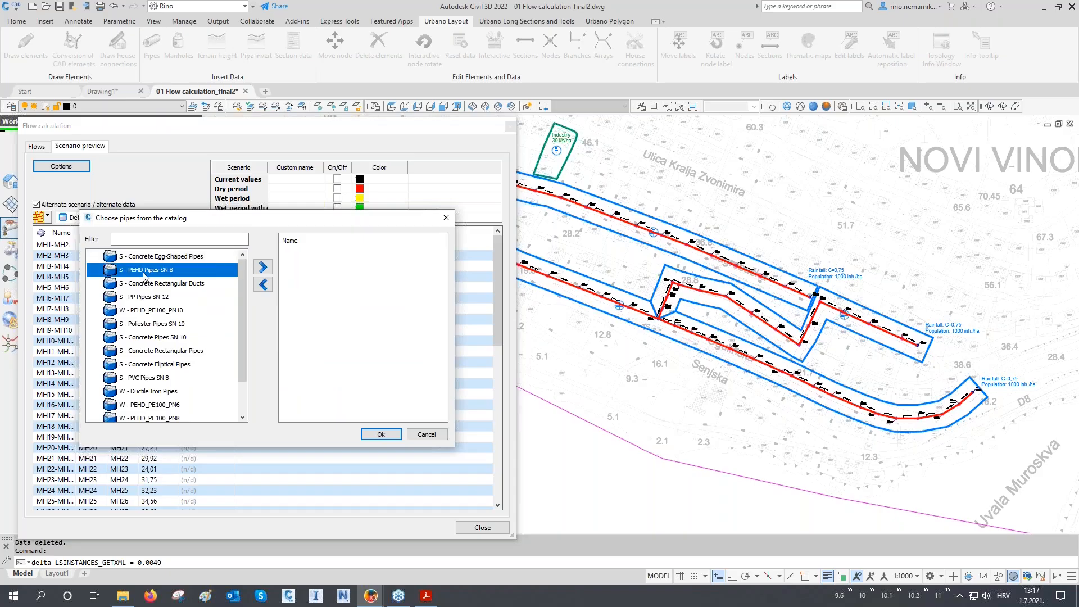
left_click(381, 434)
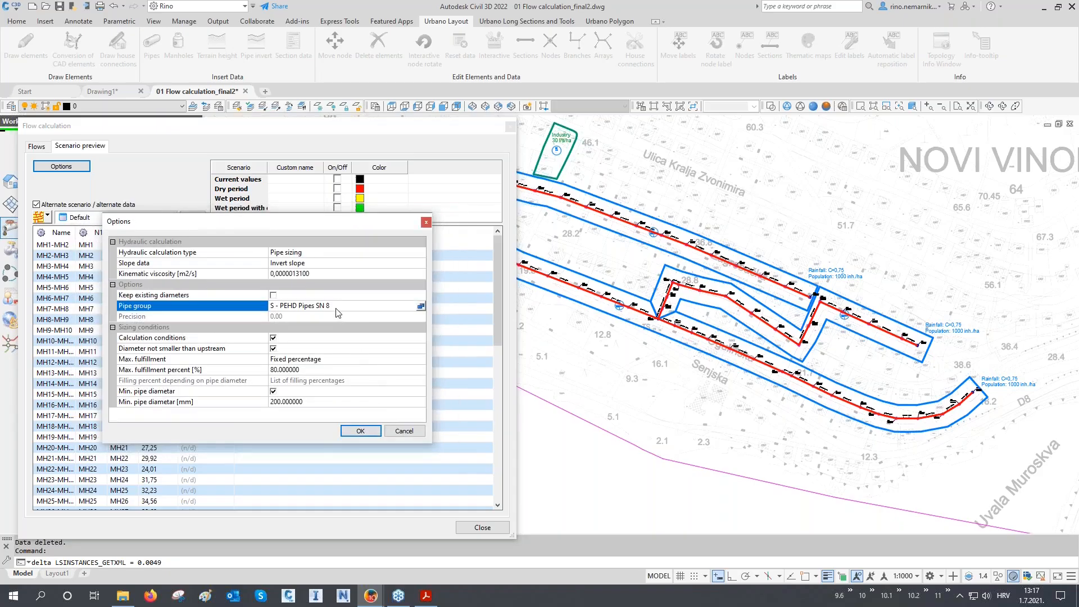
- Set the maximum fulfillment to Percentage by pipe diameter and accept the existing list of filling percentages
left_click(158, 360)
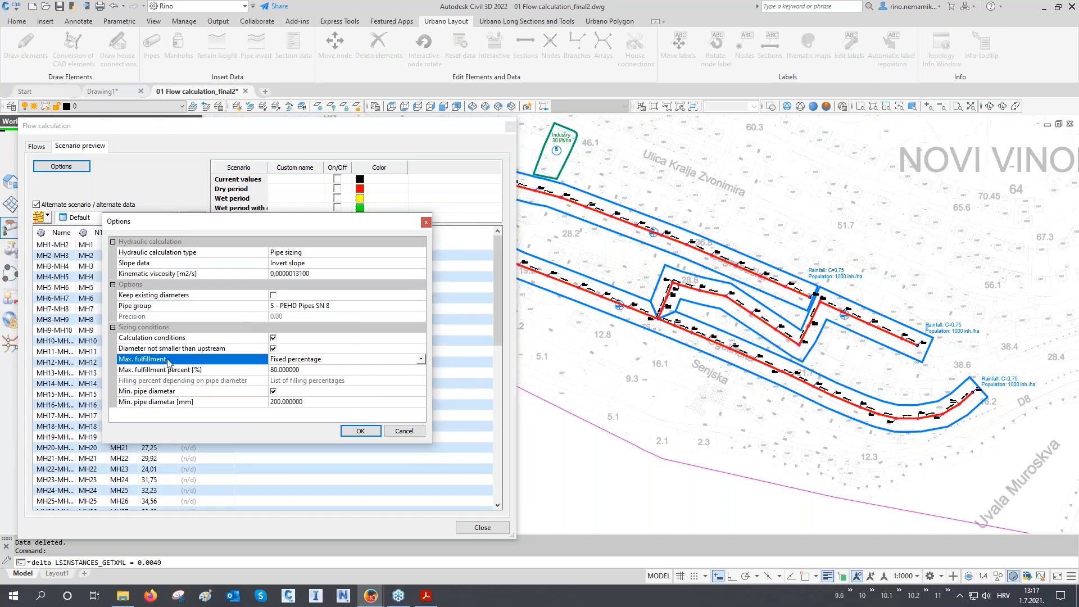
left_click(304, 361)
left_click(299, 393)
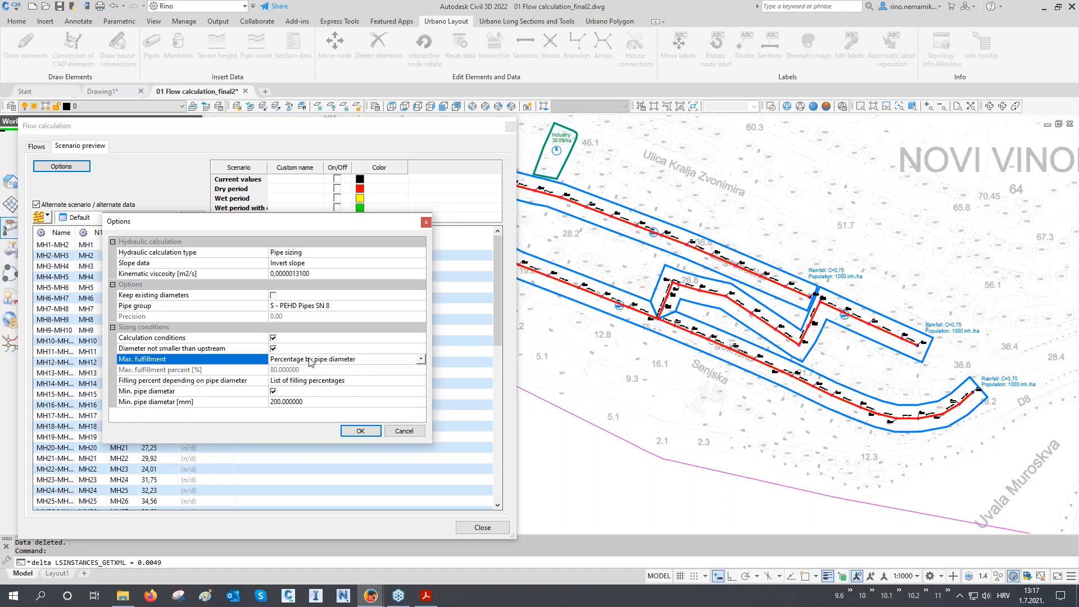
left_click(308, 382)
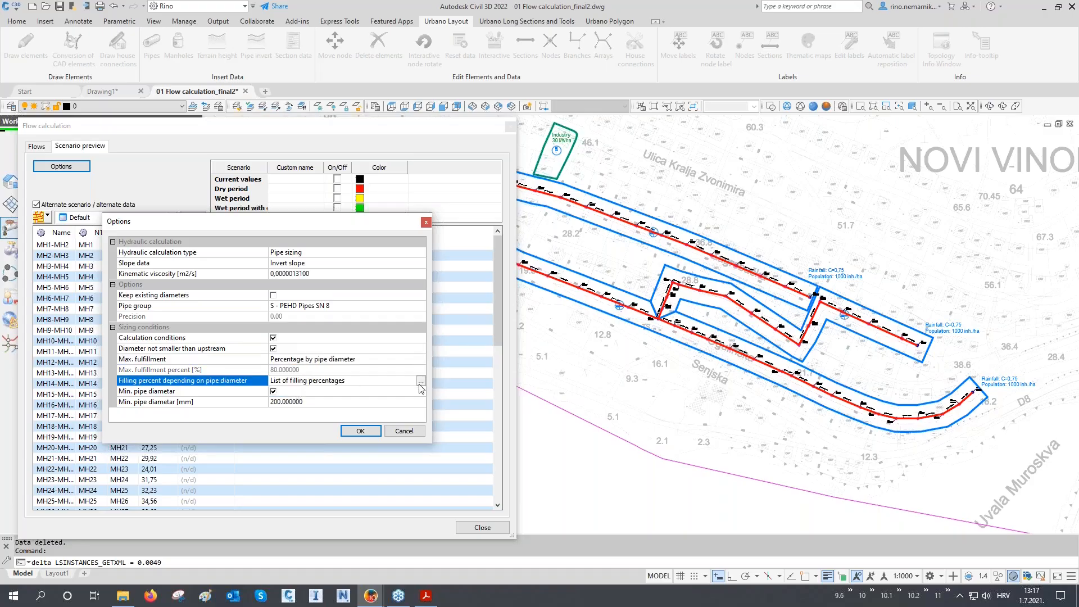
left_click(421, 381)
left_click_drag(233, 273, 491, 309)
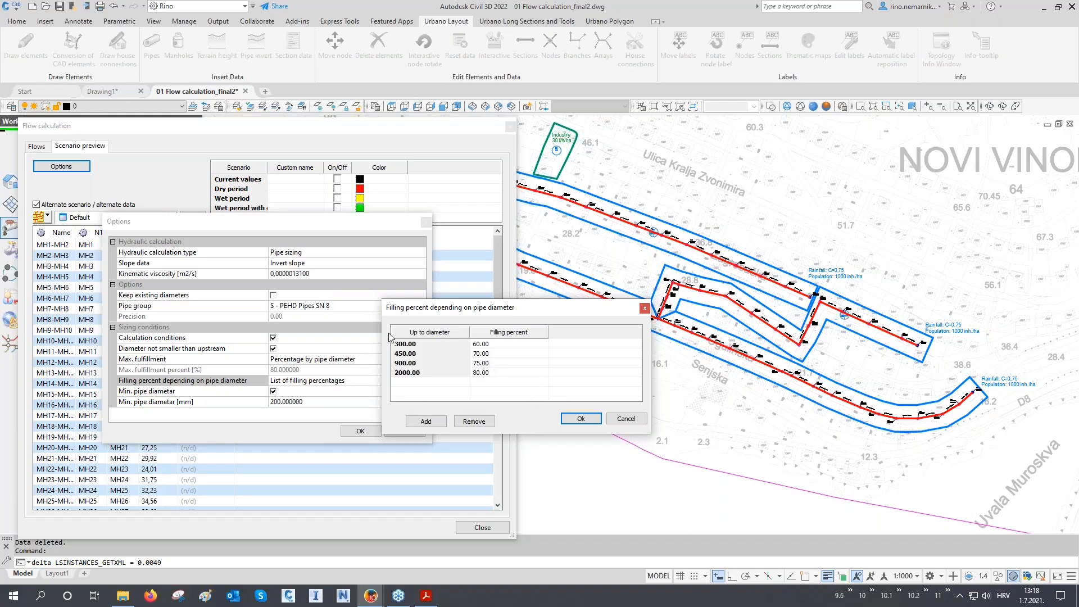
double_click(481, 353)
left_click(579, 419)
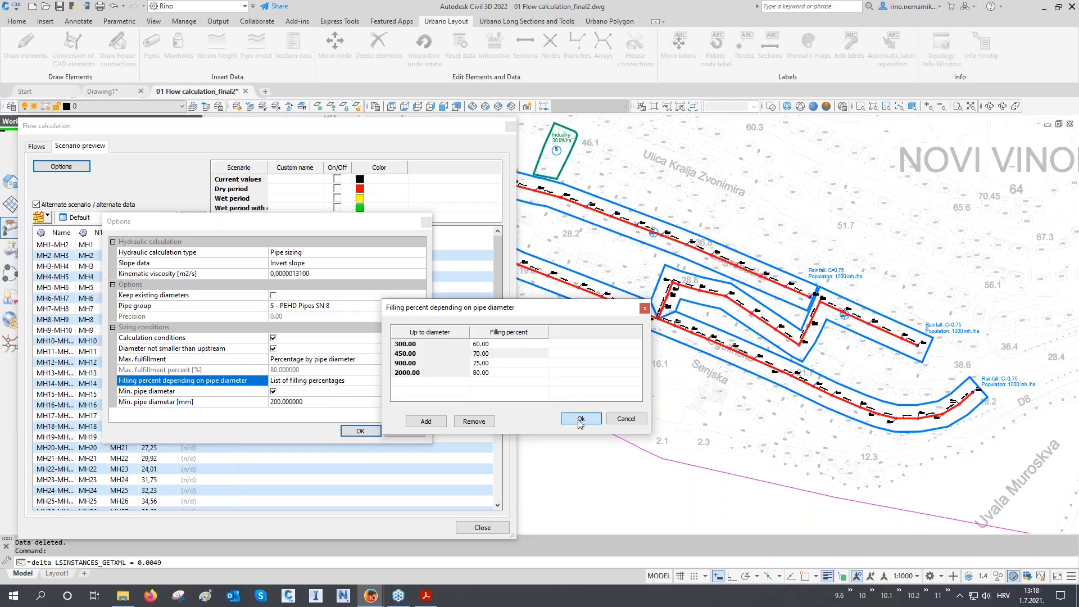
- Set the minimum pipe diameter to 300 mm and accept the sizing options
left_click(175, 402)
double_click(308, 403)
type("300")
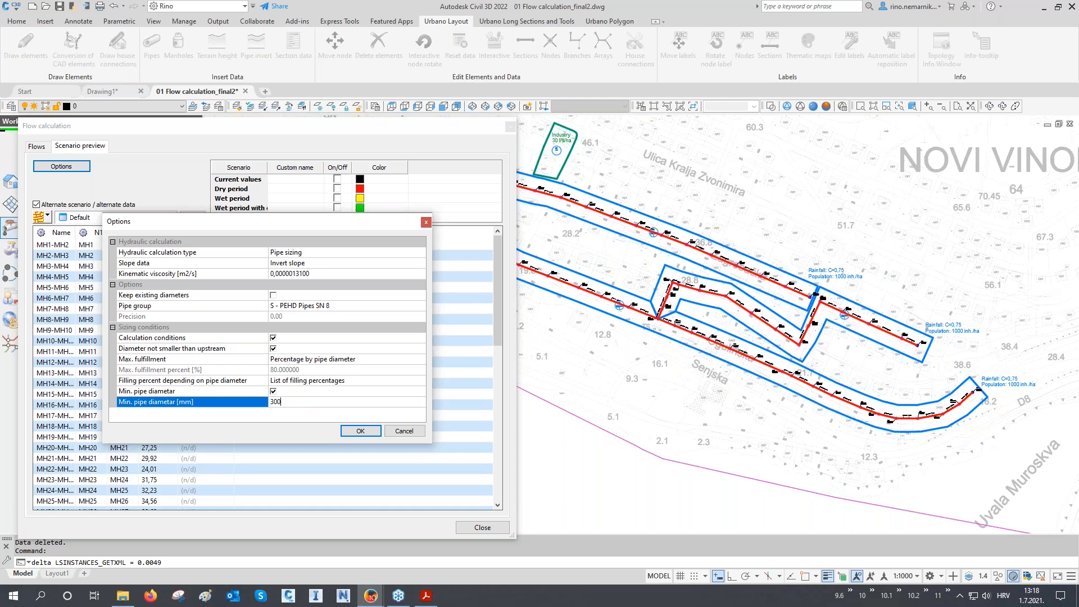
left_click(352, 431)
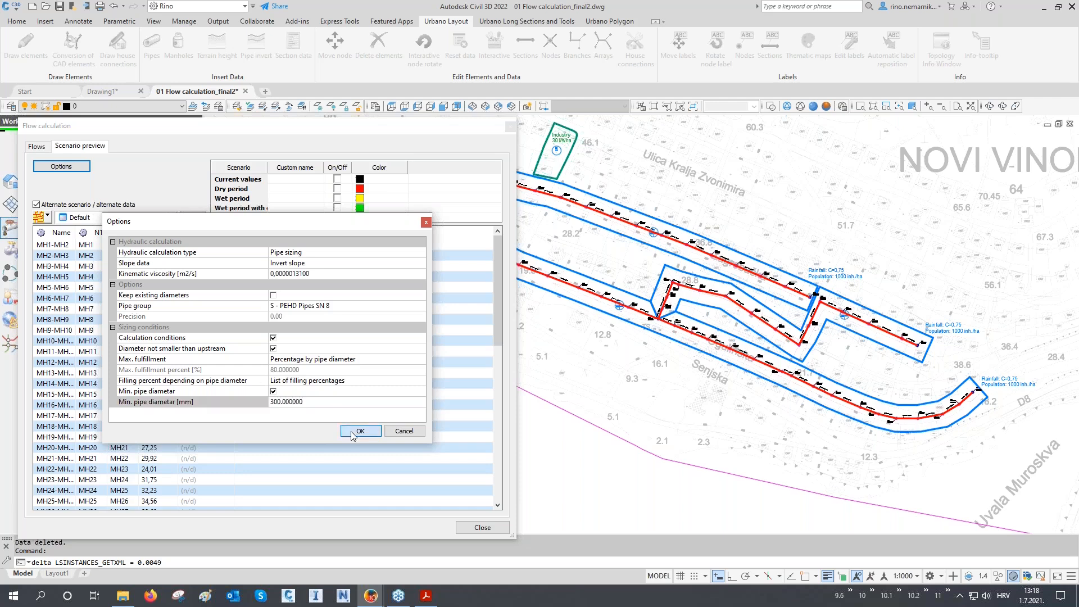
- Turn on the Dry period, Wet period and Wet period with outflow scenarios, and widen the preview to fit their columns and names
left_click(337, 188)
left_click(337, 198)
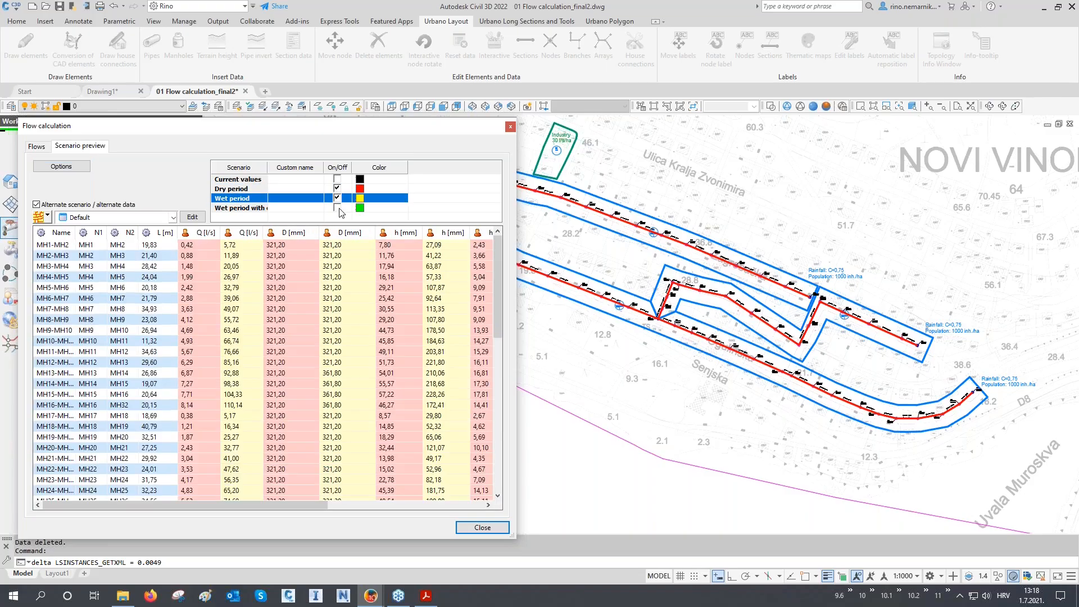
left_click(338, 208)
left_click_drag(516, 218, 1018, 241)
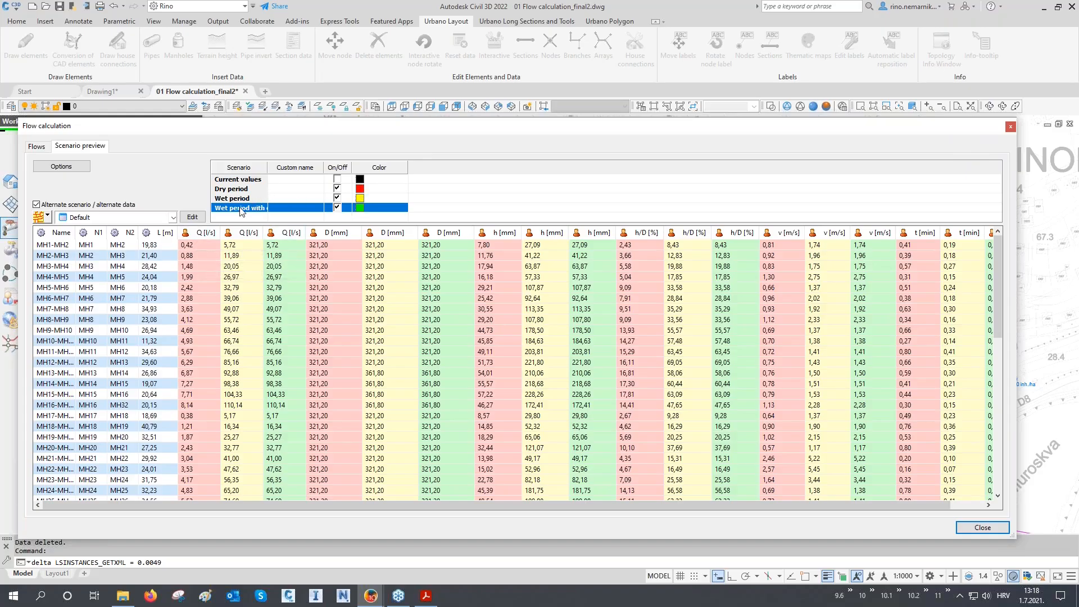
left_click_drag(267, 167, 310, 167)
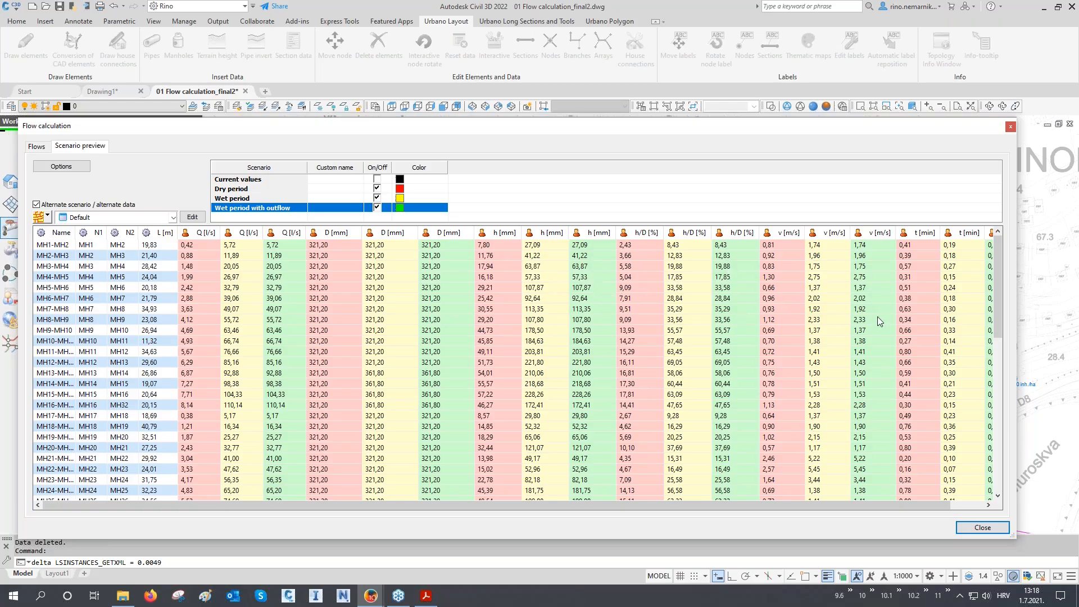
mouse_move(884, 501)
left_mouse_down()
mouse_move(913, 504)
mouse_move(870, 513)
left_mouse_up()
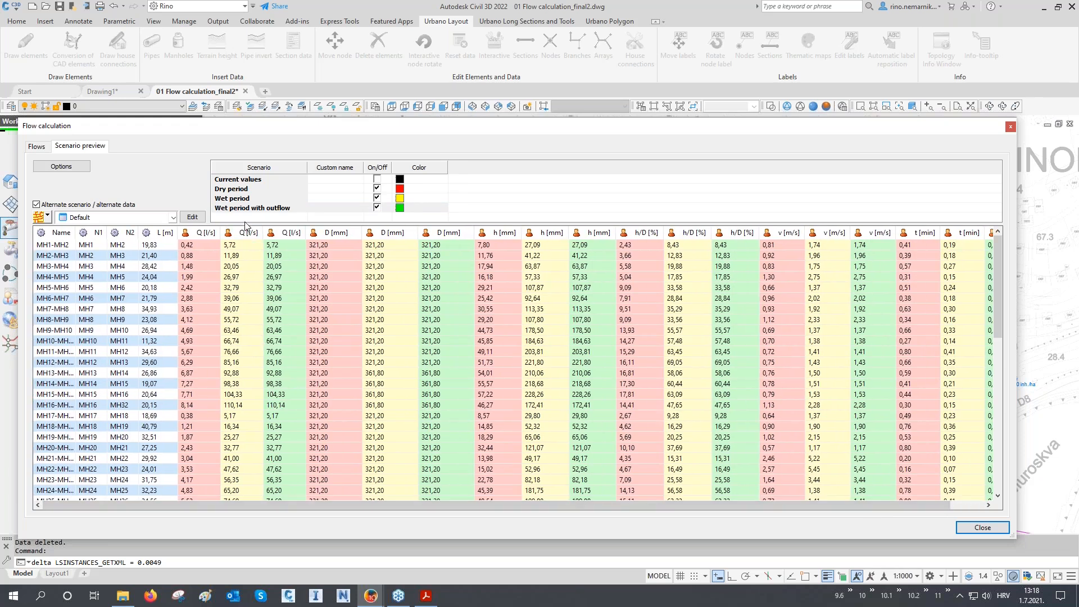
- Limit the scenario table to one array of sections, picking the main sewer line in the drawing
left_click(49, 217)
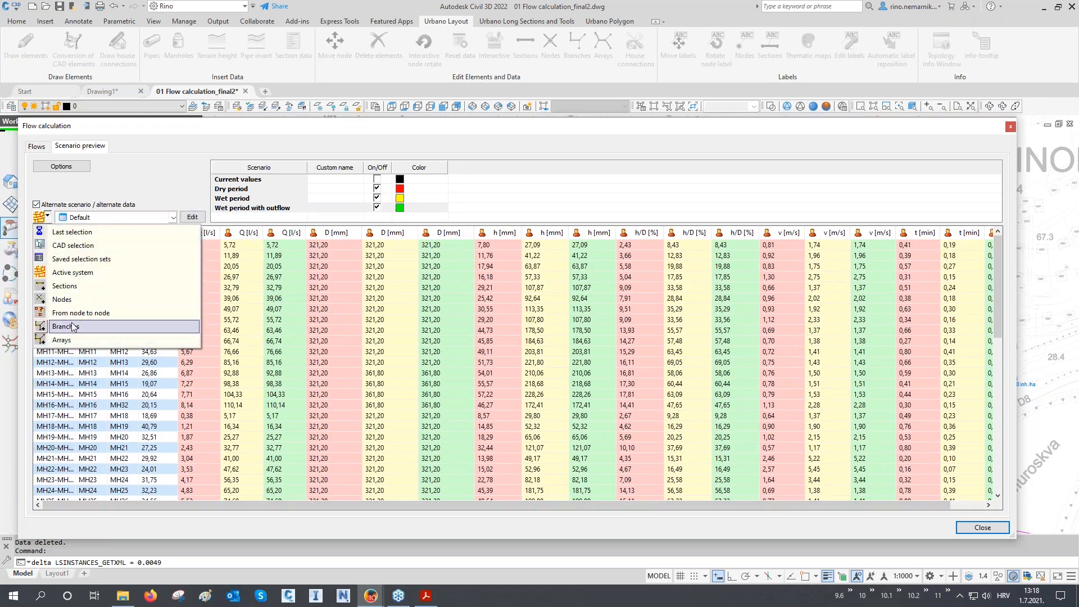
left_click(61, 341)
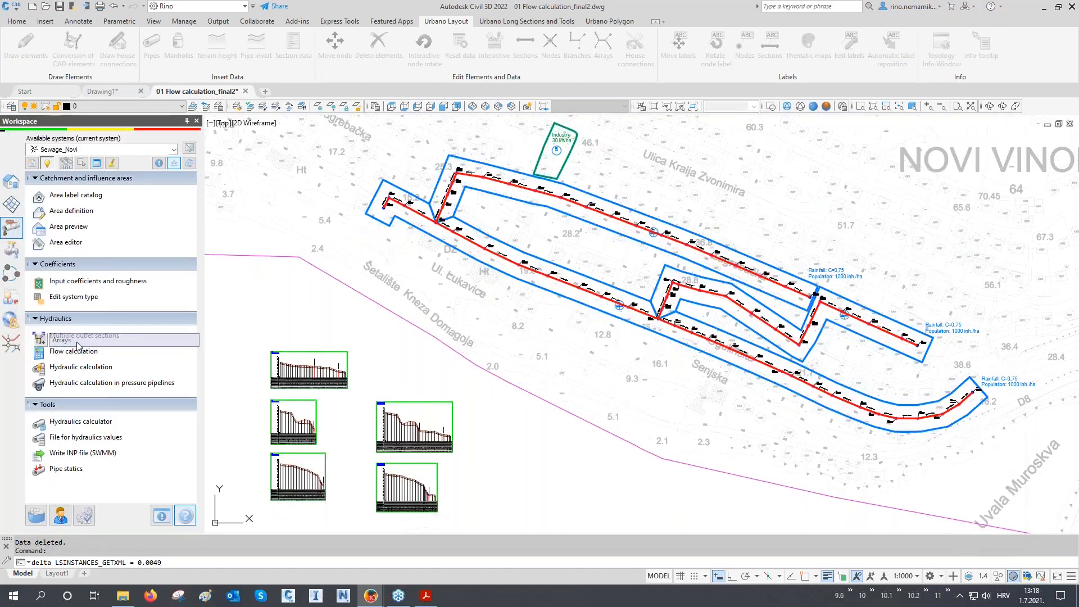
left_click(619, 328)
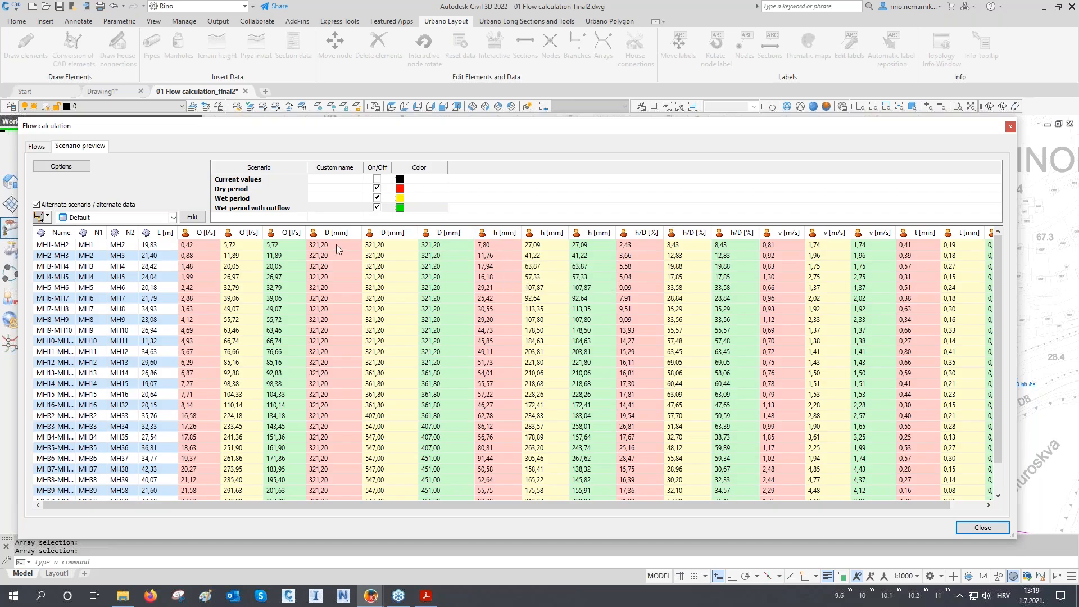
- Compare the inner pipe diameters of the wet period and the wet period with outflow for the sections from MH33 to MH61
scroll(335, 292, "down", 1)
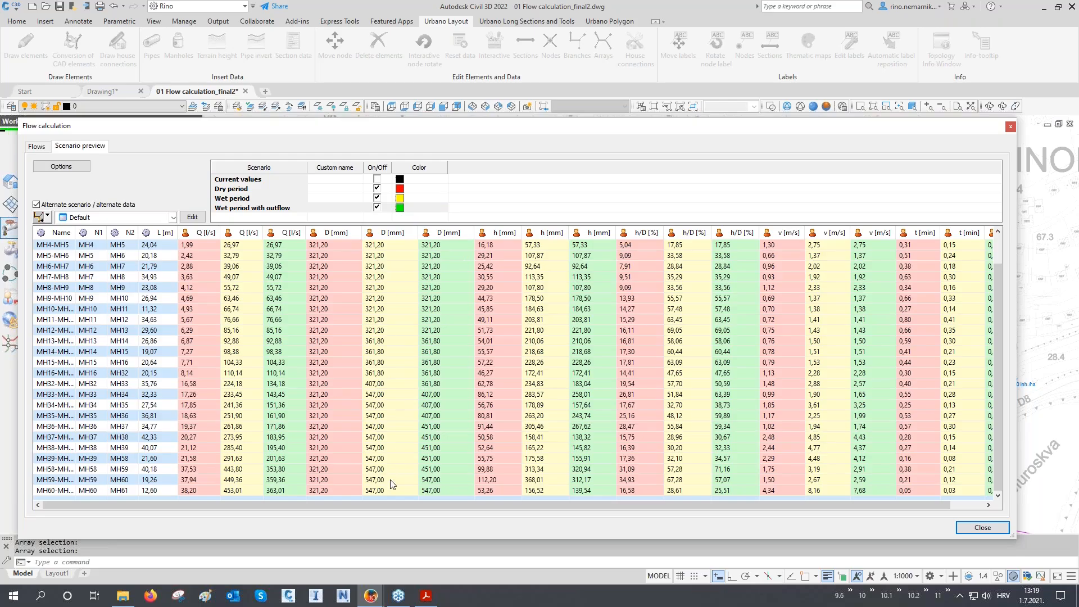
mouse_move(393, 484)
left_click(385, 395)
left_click(384, 493, "shift")
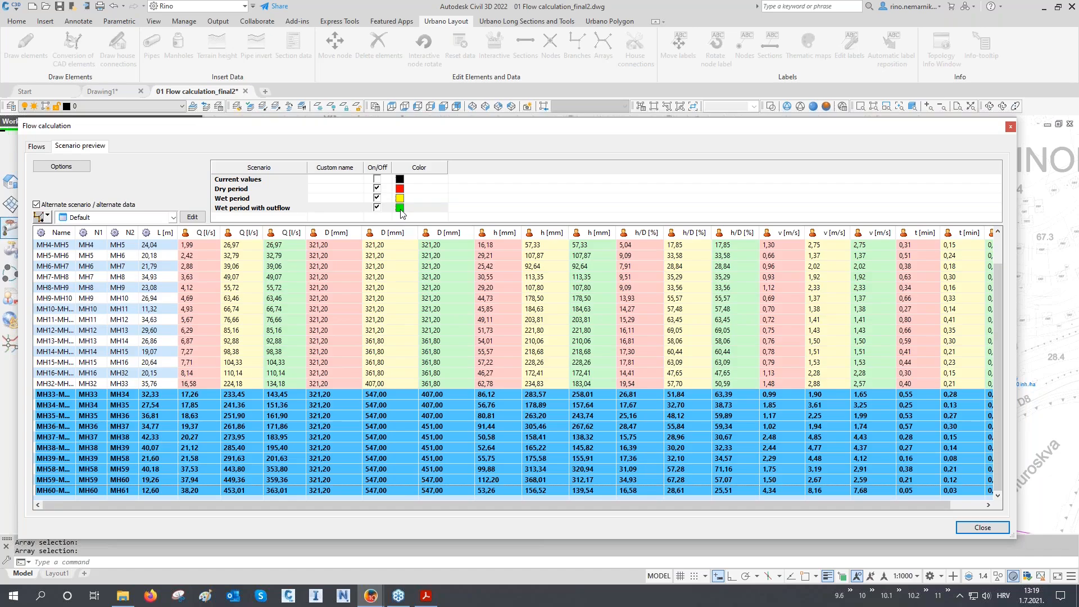
mouse_move(446, 428)
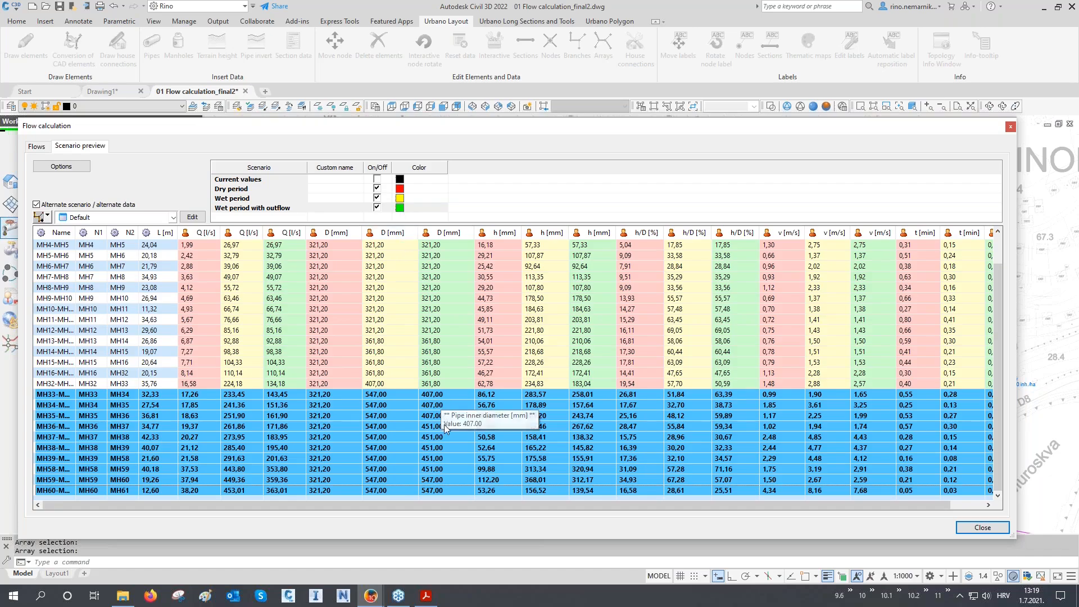
mouse_move(450, 466)
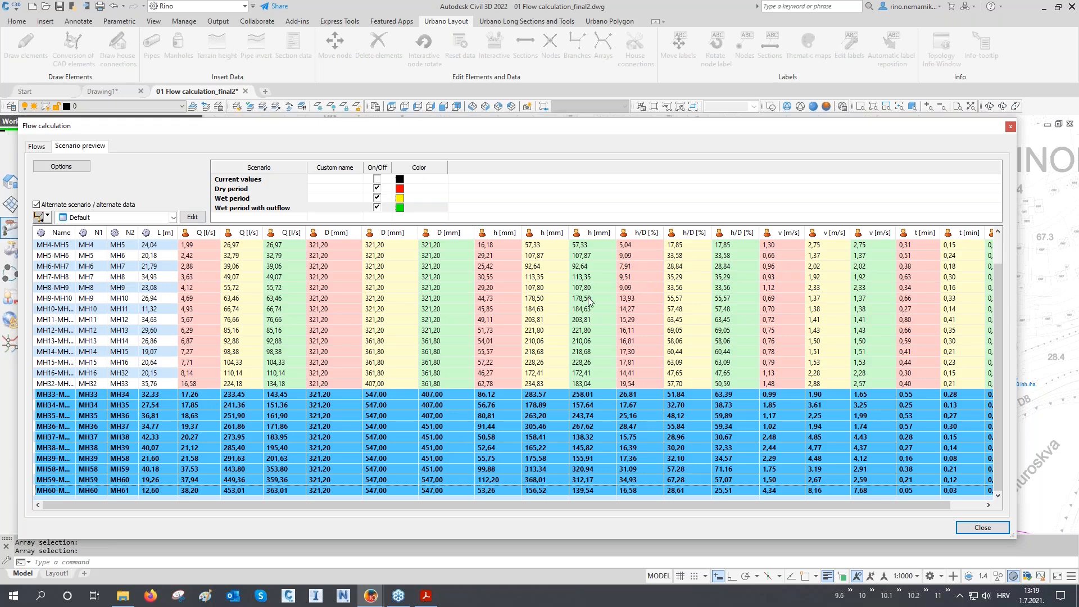
- Group the table columns by scenario for comparison, and restore the alternate scenario / alternate data arrangement
scroll(590, 301, "up", 1)
left_click(68, 206)
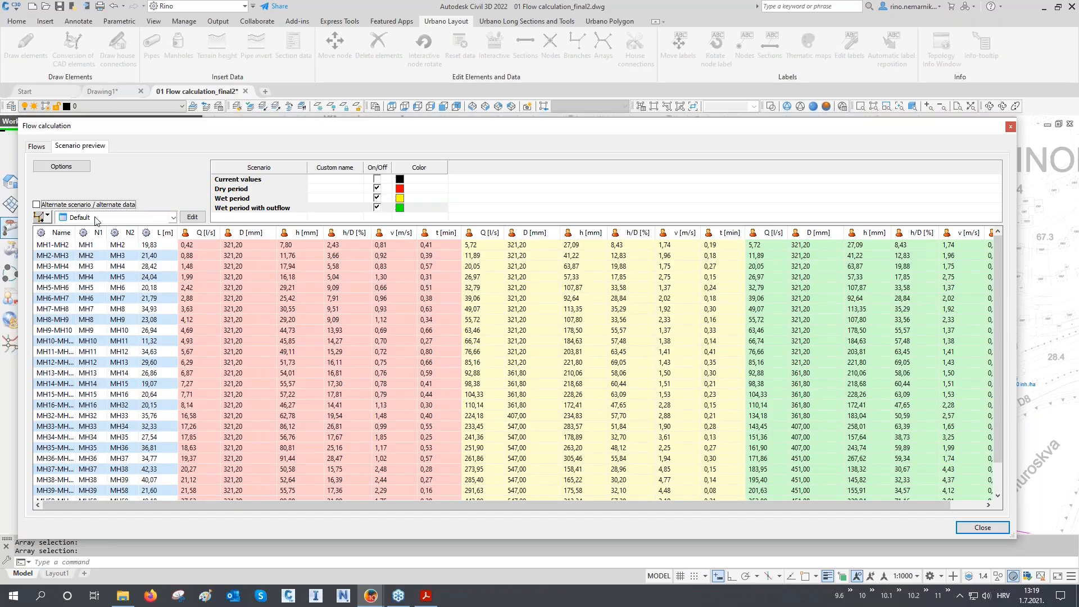
left_click(81, 209)
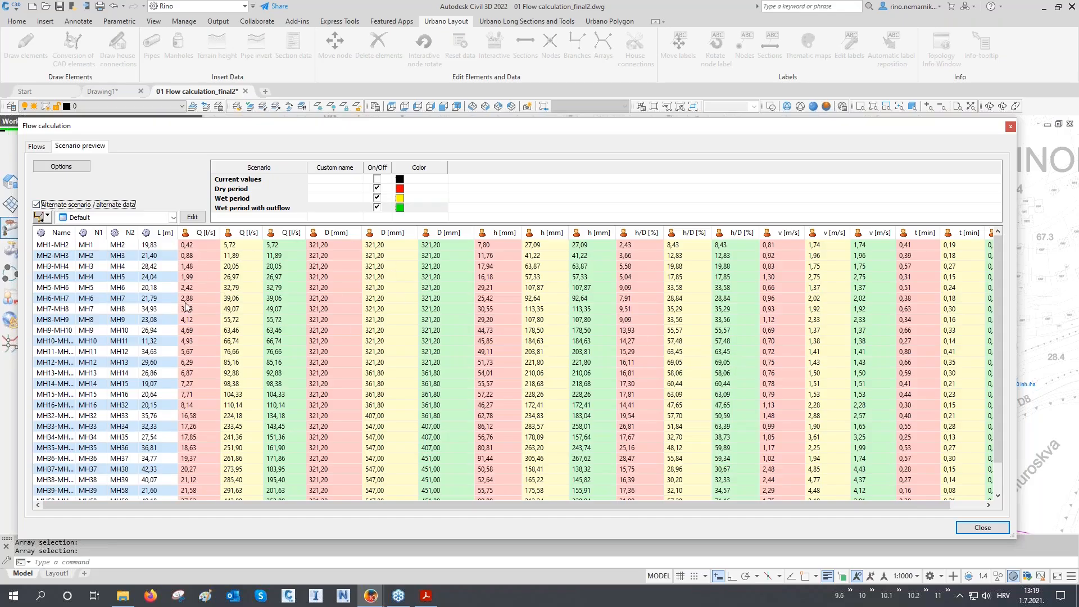
- Expand the scenario table to the active system and select all of its section rows
left_click(47, 217)
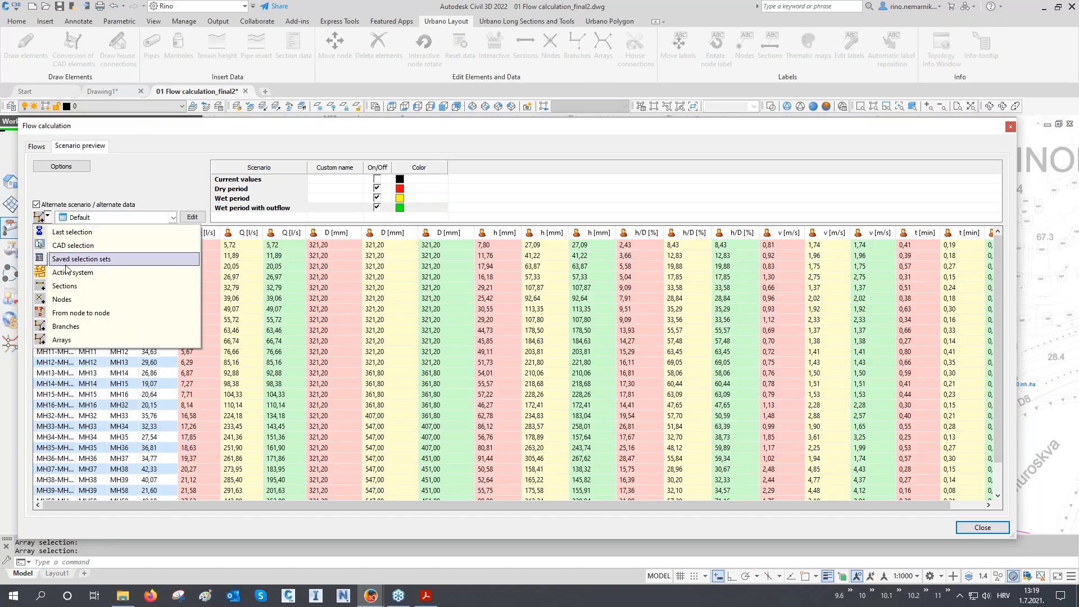
left_click(66, 273)
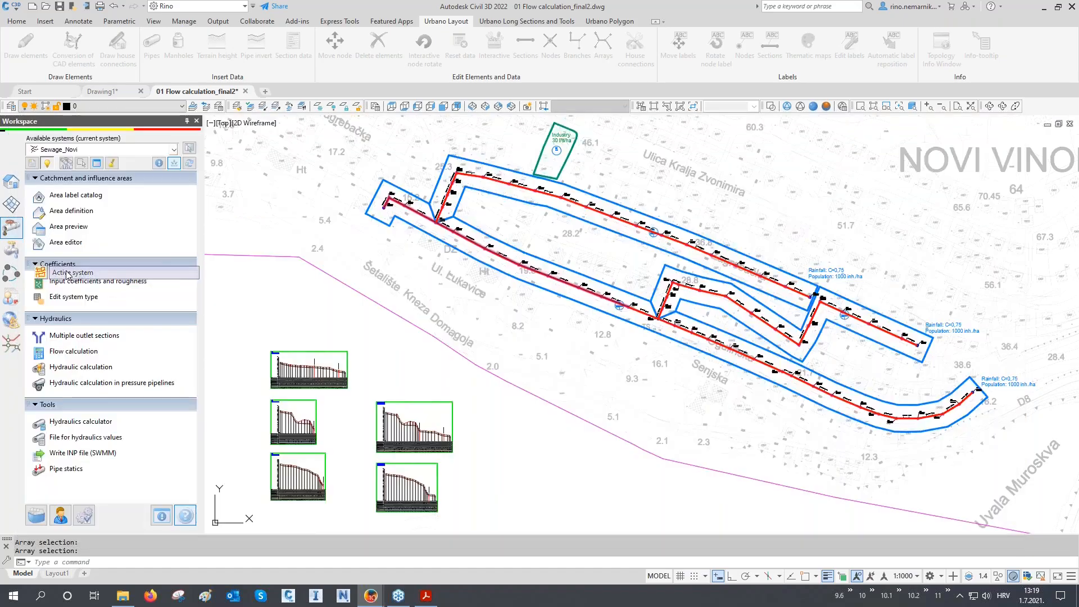
left_click(61, 247)
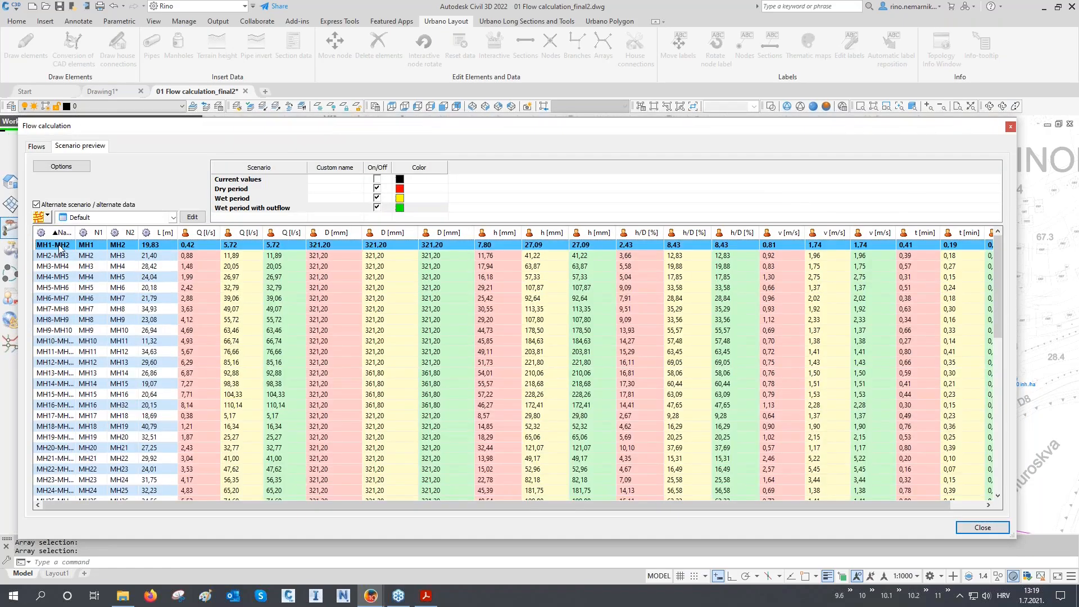
key("ctrl+a")
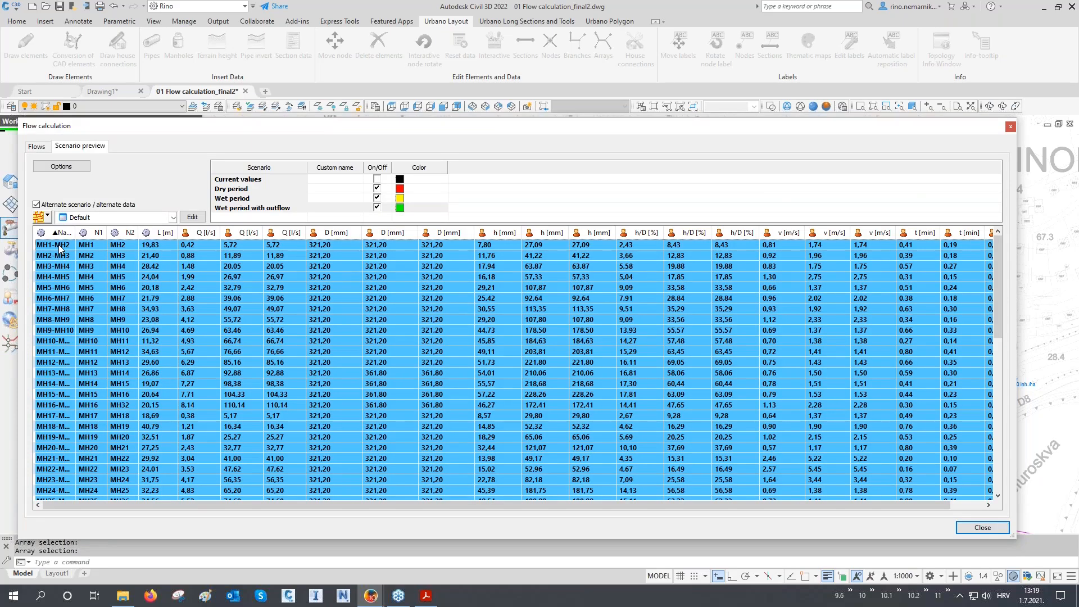
- Copy the selected scenario rows and paste them into a new blank Excel workbook
right_click(61, 247)
left_click(78, 252)
left_click(13, 596)
type("excel")
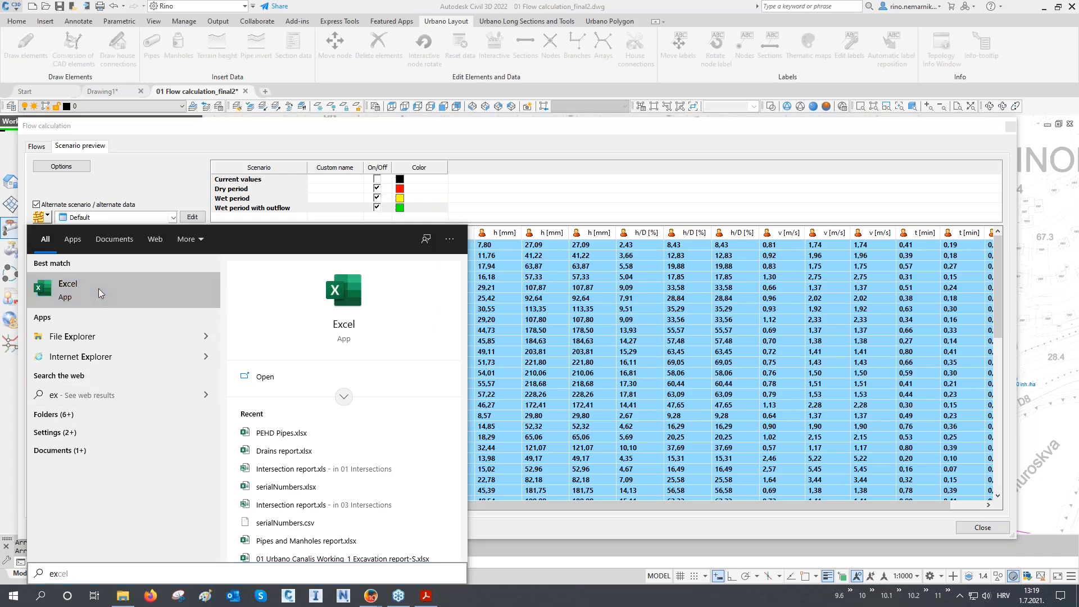
left_click(101, 293)
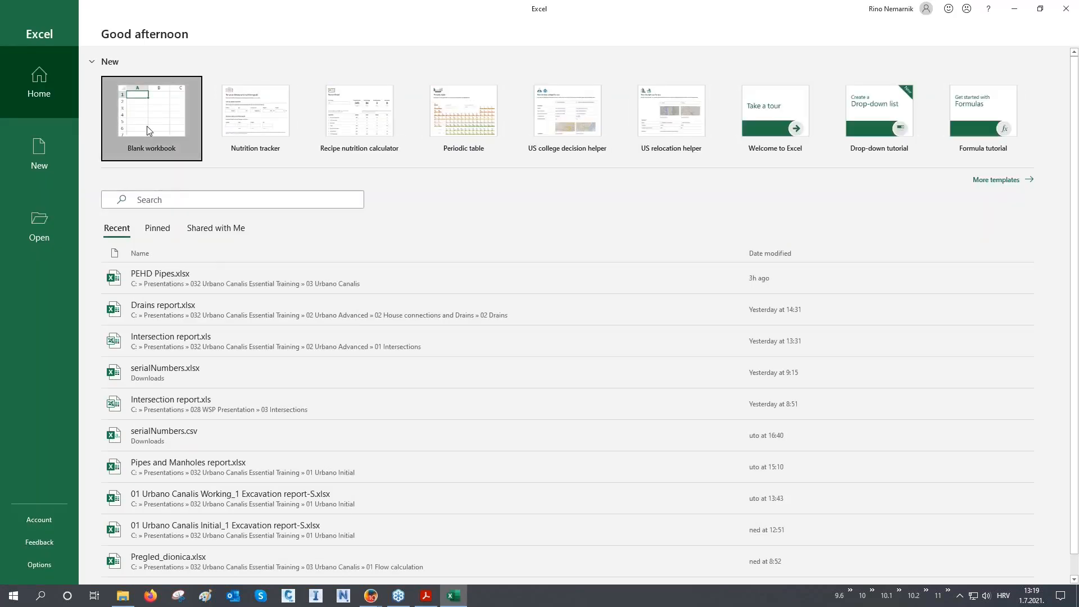
left_click(147, 126)
key("ctrl+v")
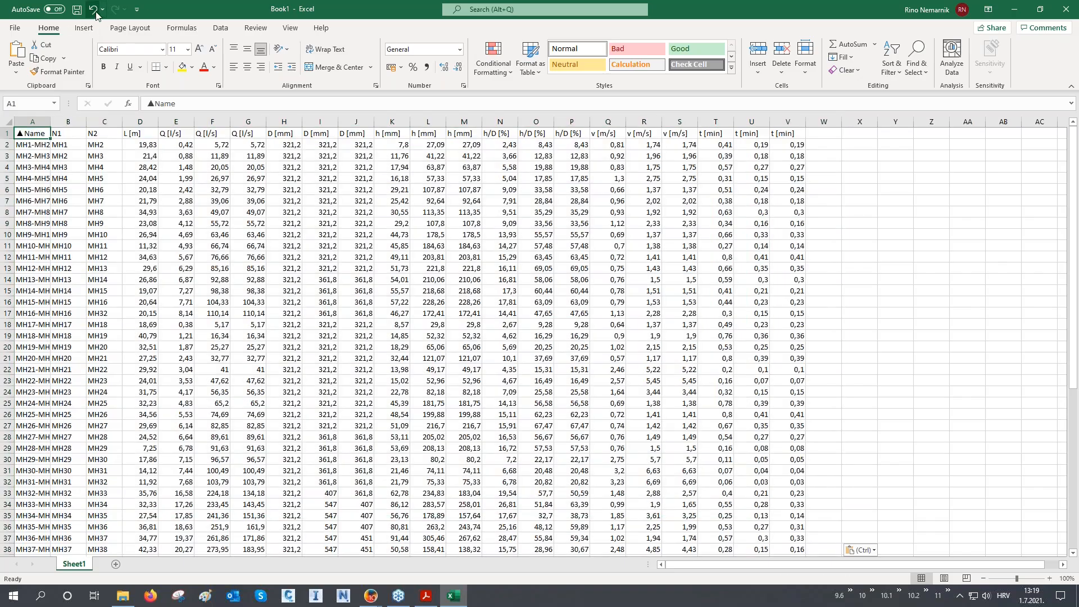
- Replace the pasted data in the Excel workbook with an HTML copy of the selected scenario rows, starting at cell A1
left_click(93, 9)
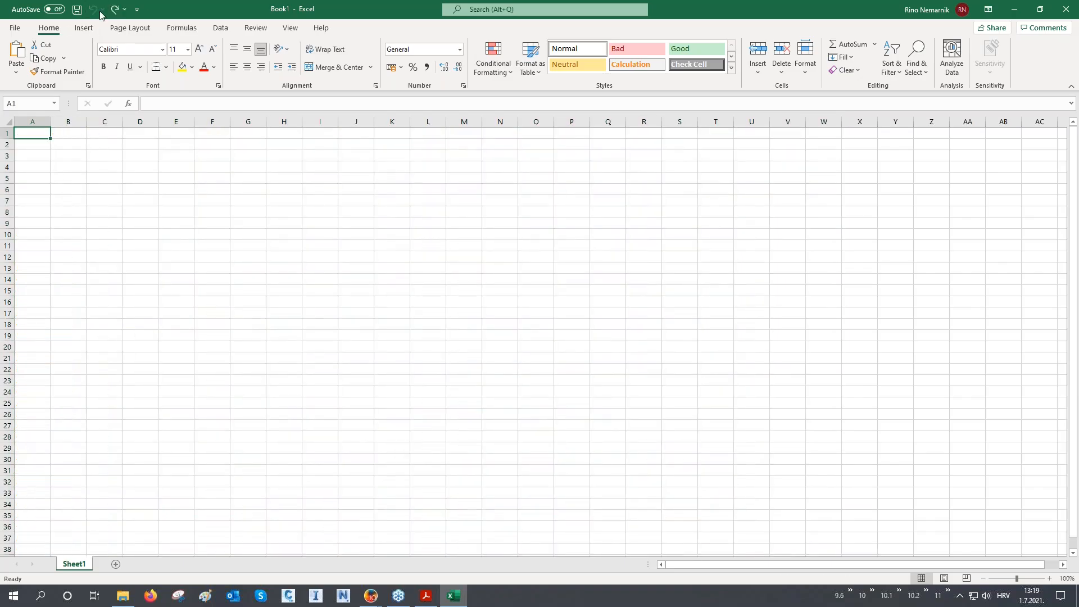
left_click(1015, 9)
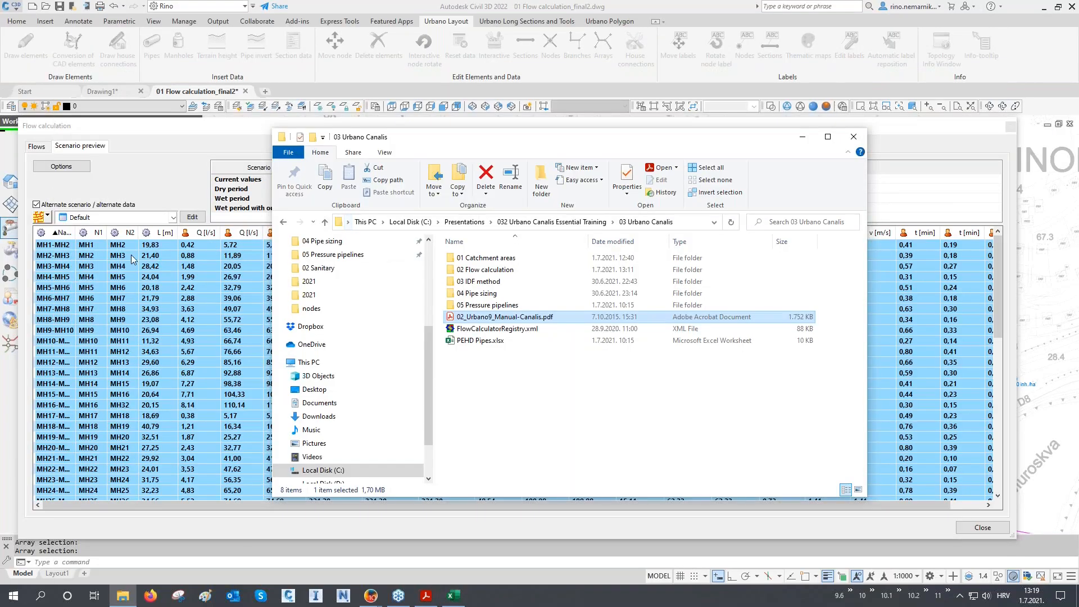
left_click(803, 137)
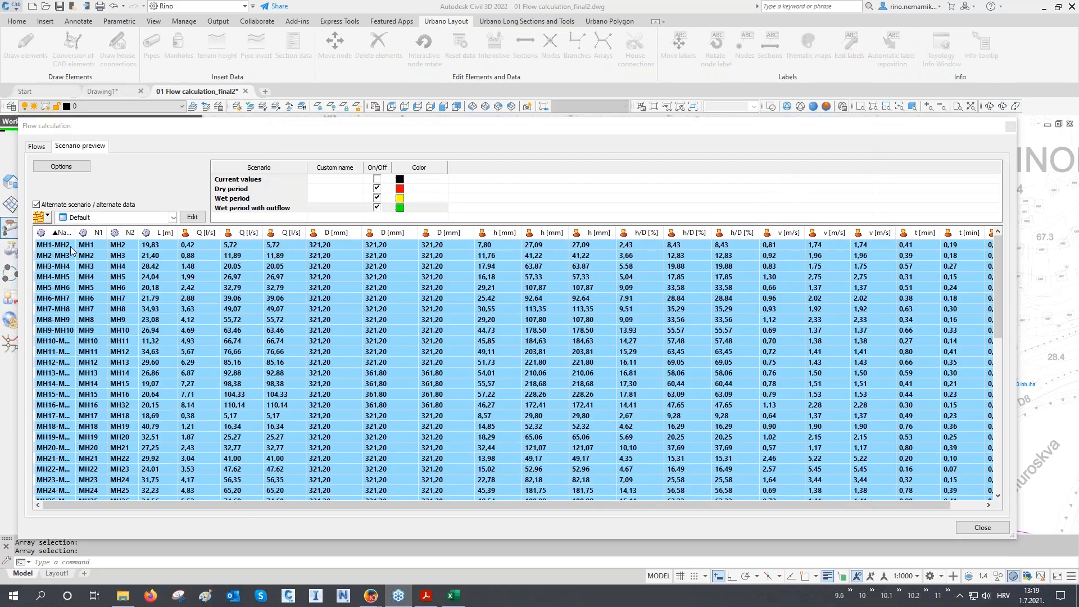
right_click(72, 250)
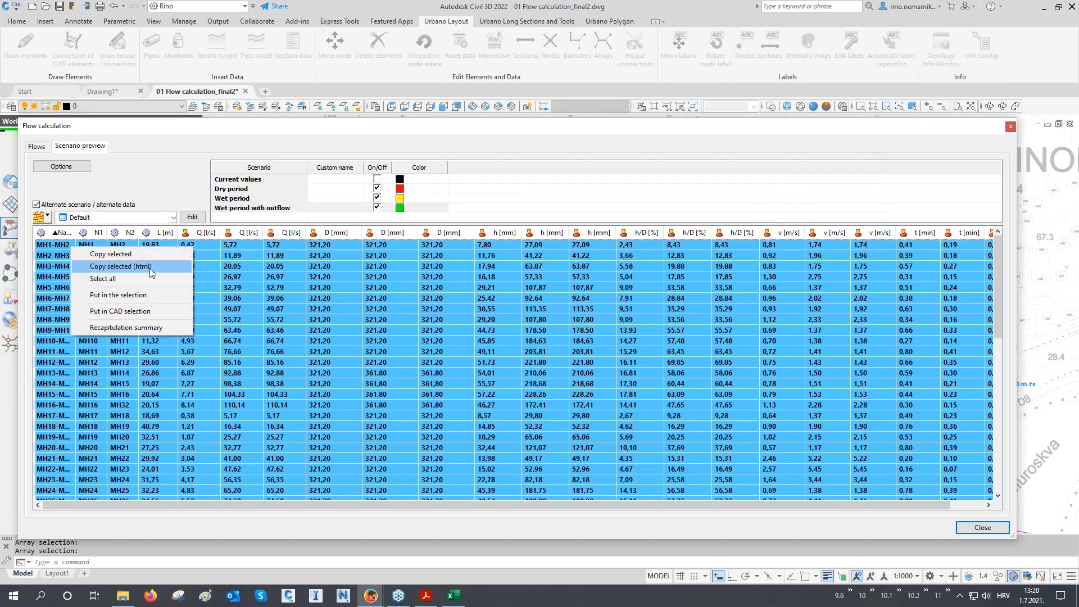
left_click(151, 271)
left_click(463, 605)
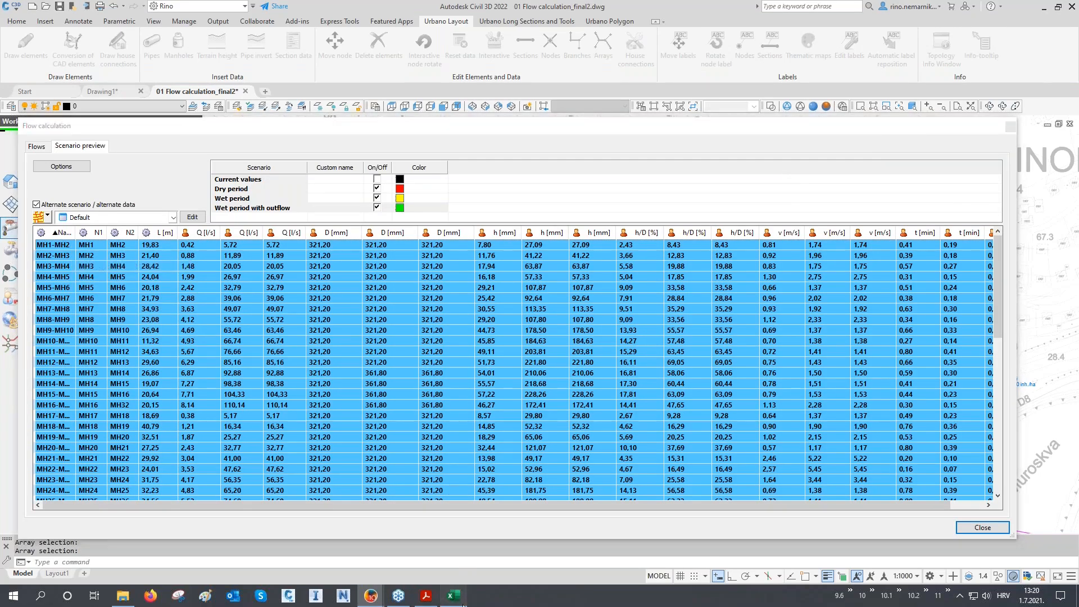
key("ctrl+v")
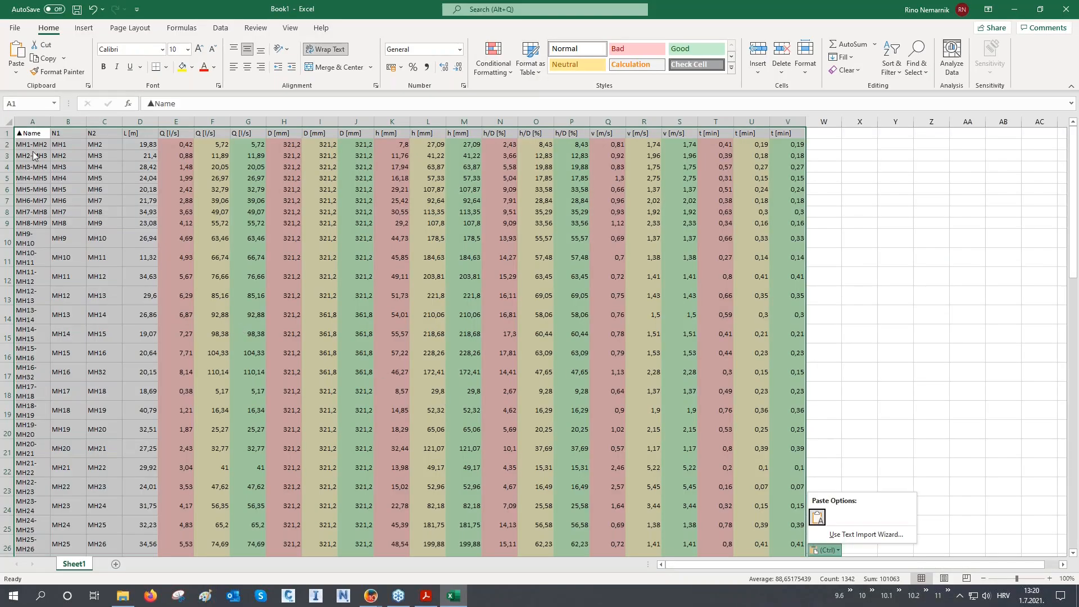
key("Escape")
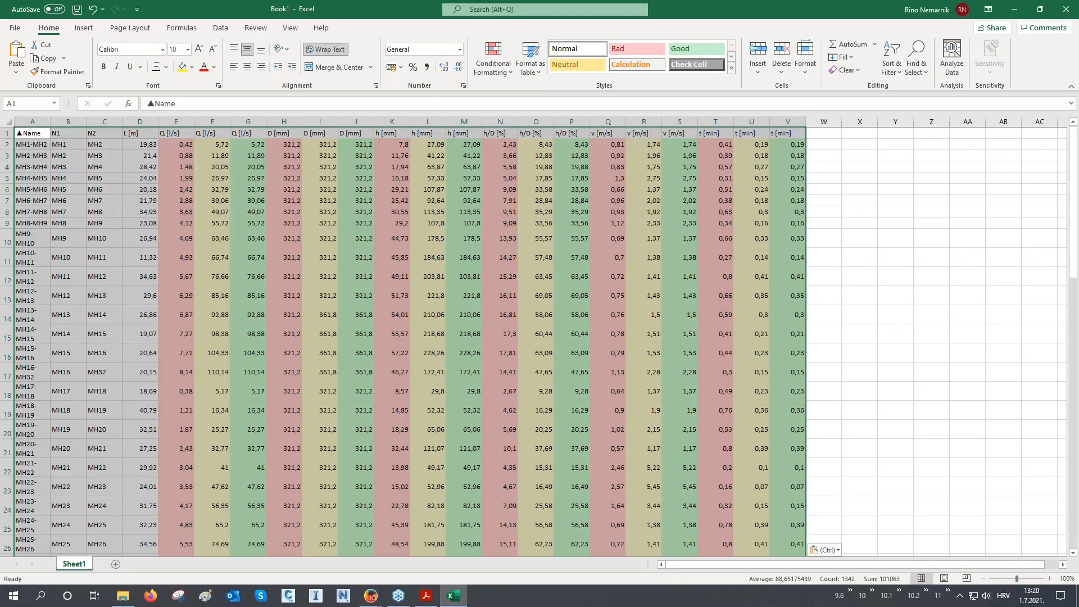
left_click(32, 132)
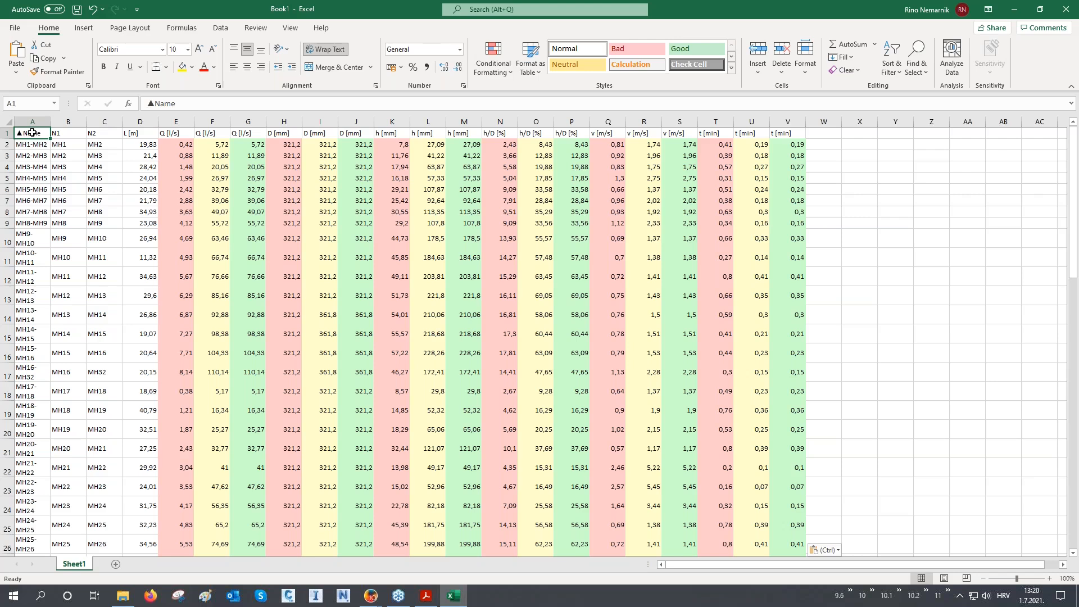
- Return to Civil 3D, close the flow calculation and open the hydraulic calculation with Wet period with outflow as flow scenario
left_click(1015, 12)
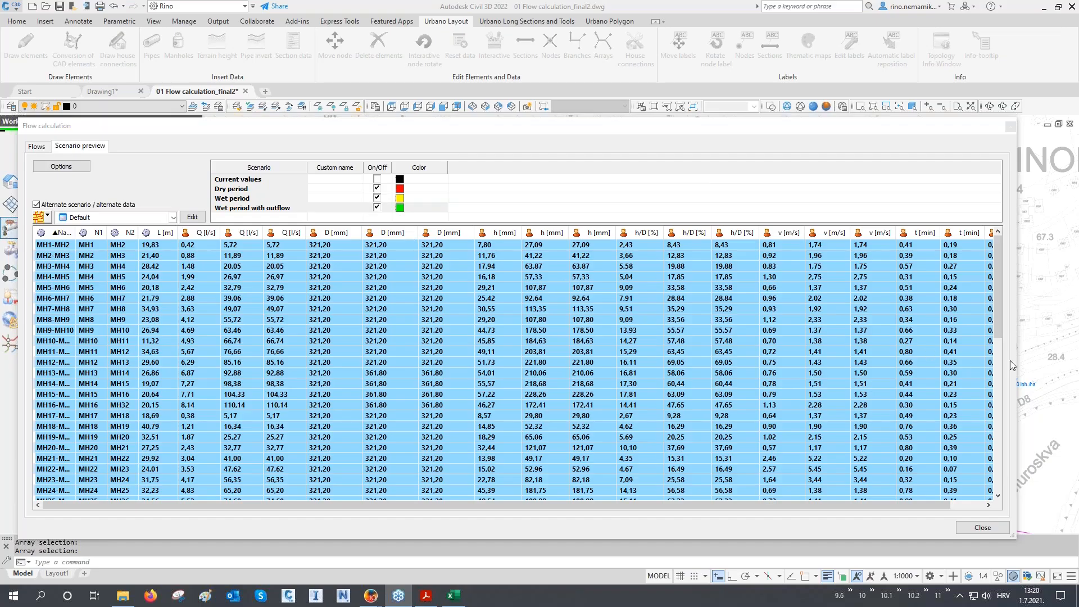
left_click(983, 528)
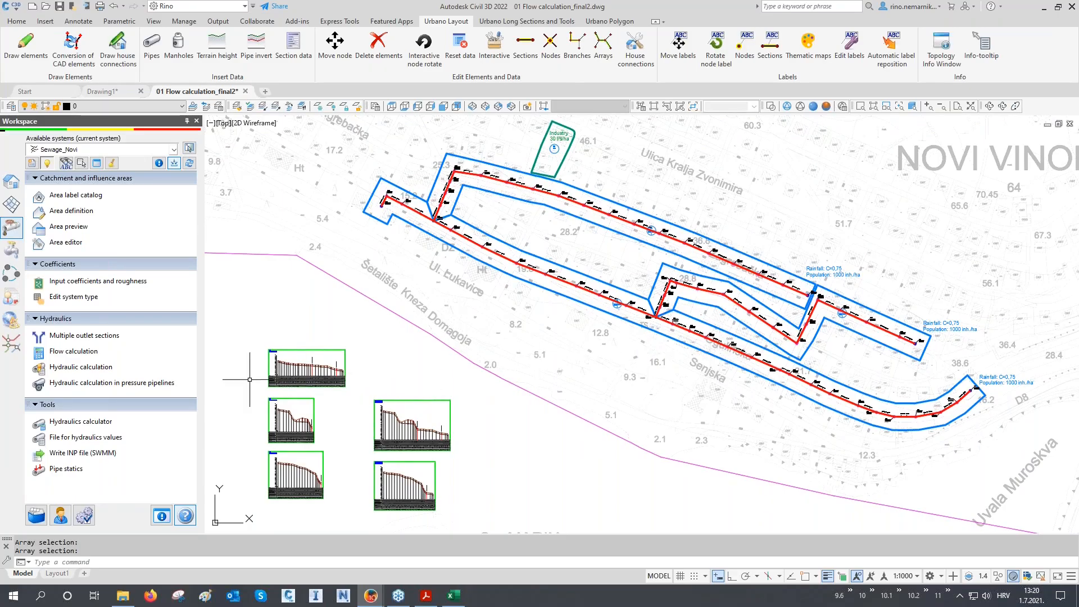
left_click(80, 368)
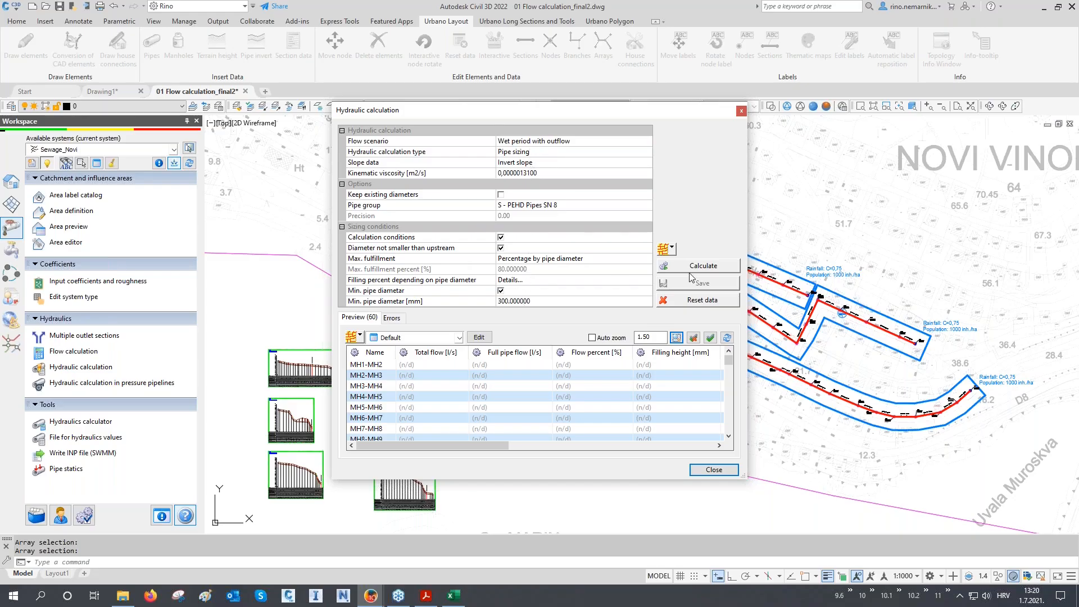
left_click(378, 145)
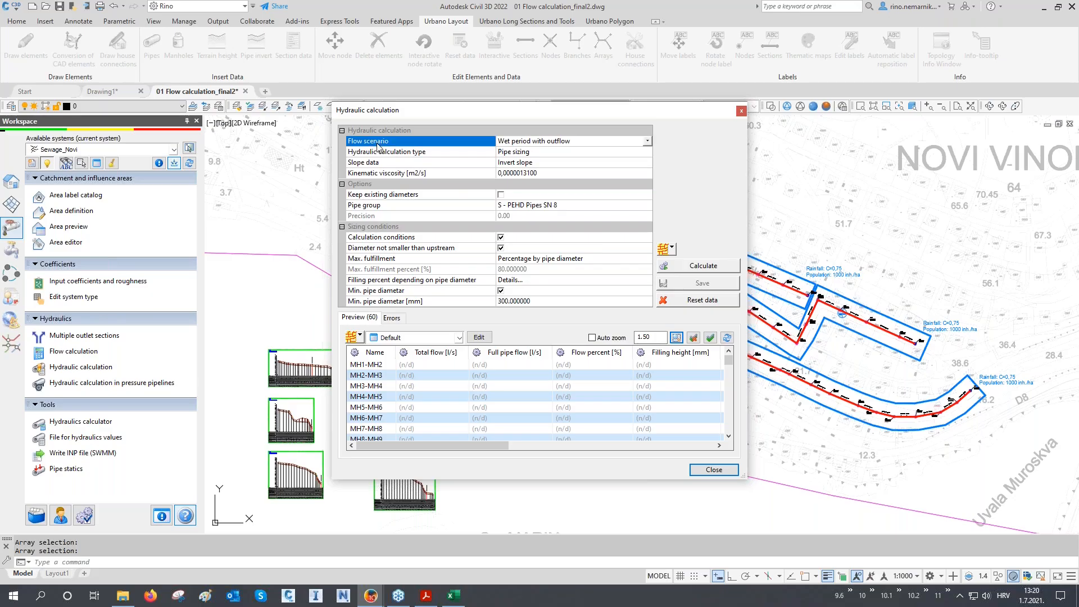
left_click(525, 148)
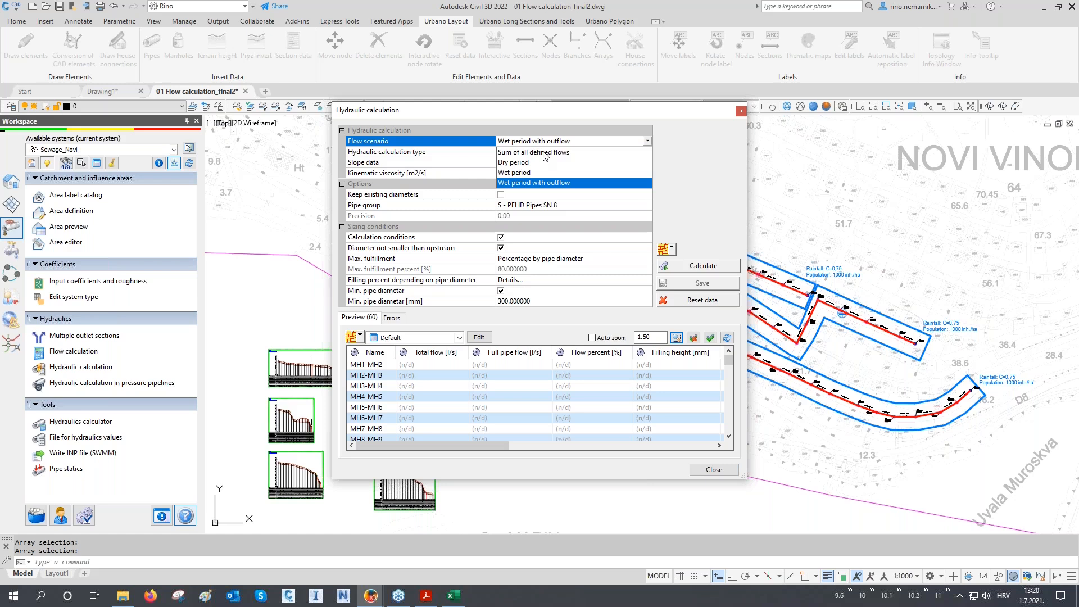
left_click(525, 184)
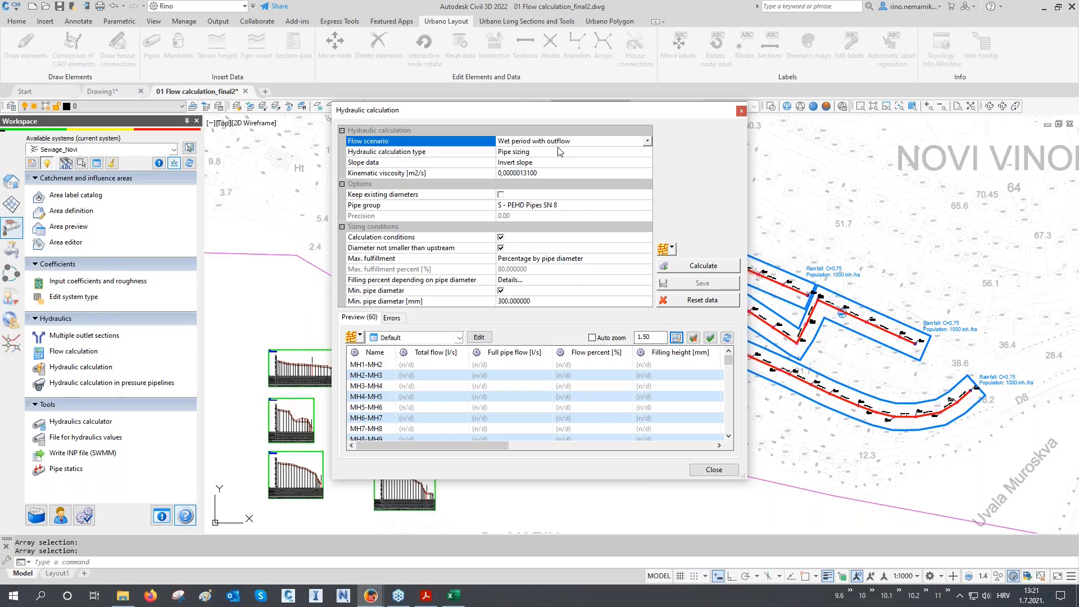
- Calculate the pipe sizing for all sections, enlarge the results preview and save the results to the network
left_click(695, 269)
left_click_drag(328, 252, 137, 252)
left_click_drag(748, 229, 1034, 230)
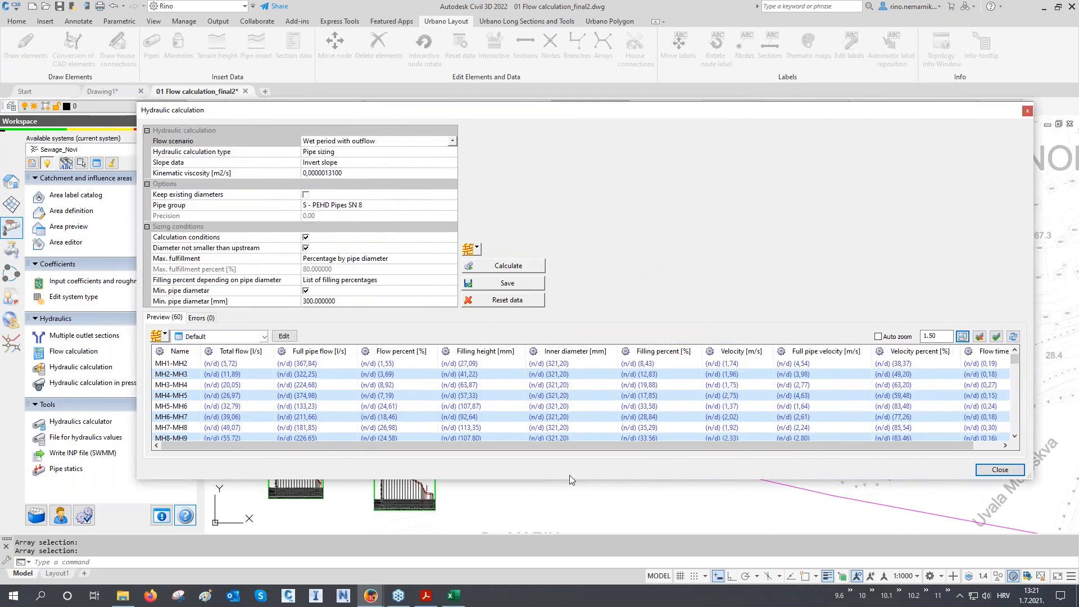
left_click_drag(570, 479, 569, 559)
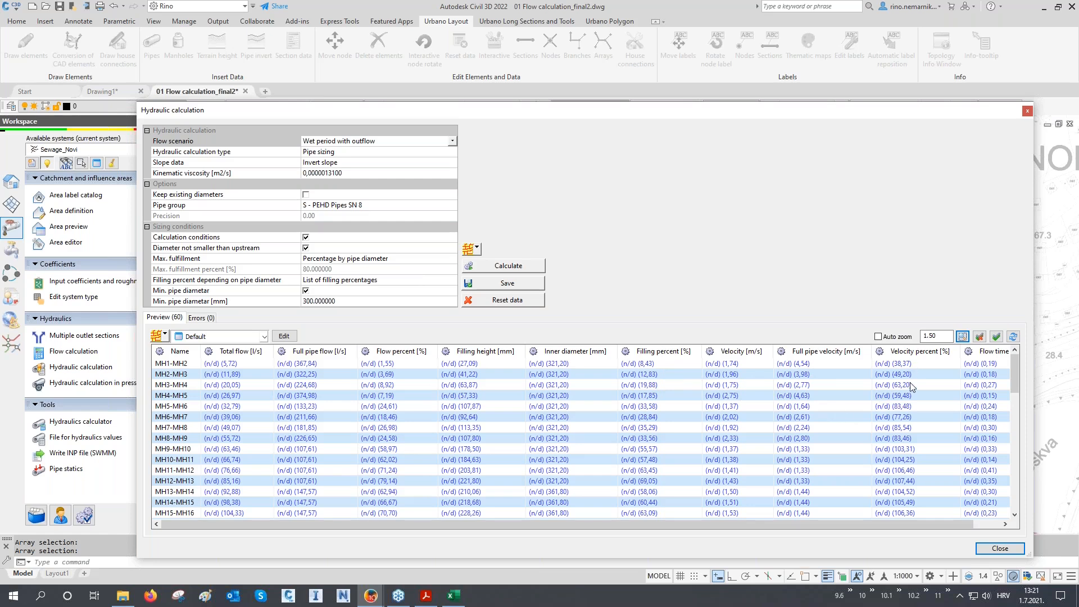
left_click_drag(928, 525, 957, 525)
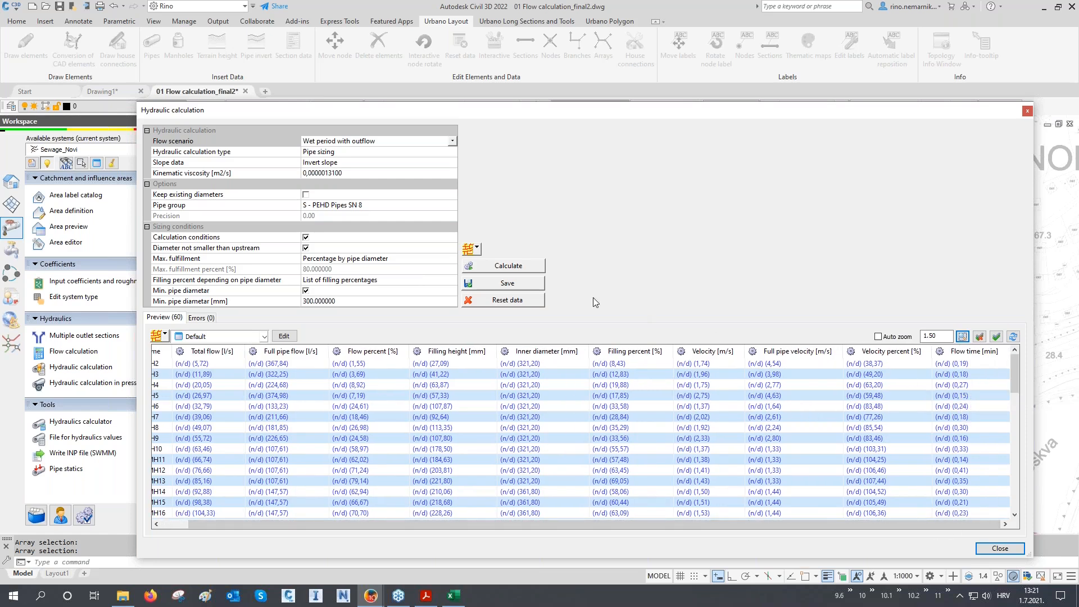
left_click(520, 284)
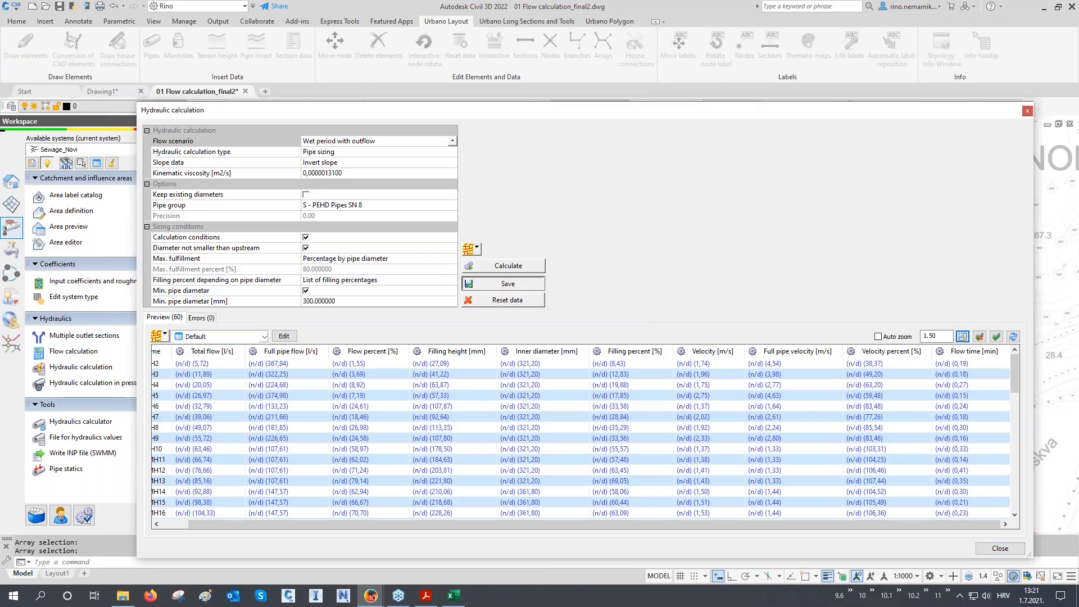
left_click(1000, 549)
- Redraw the long sections so they use the saved hydraulic results
scroll(401, 257, "up", 5)
scroll(401, 257, "up", 6)
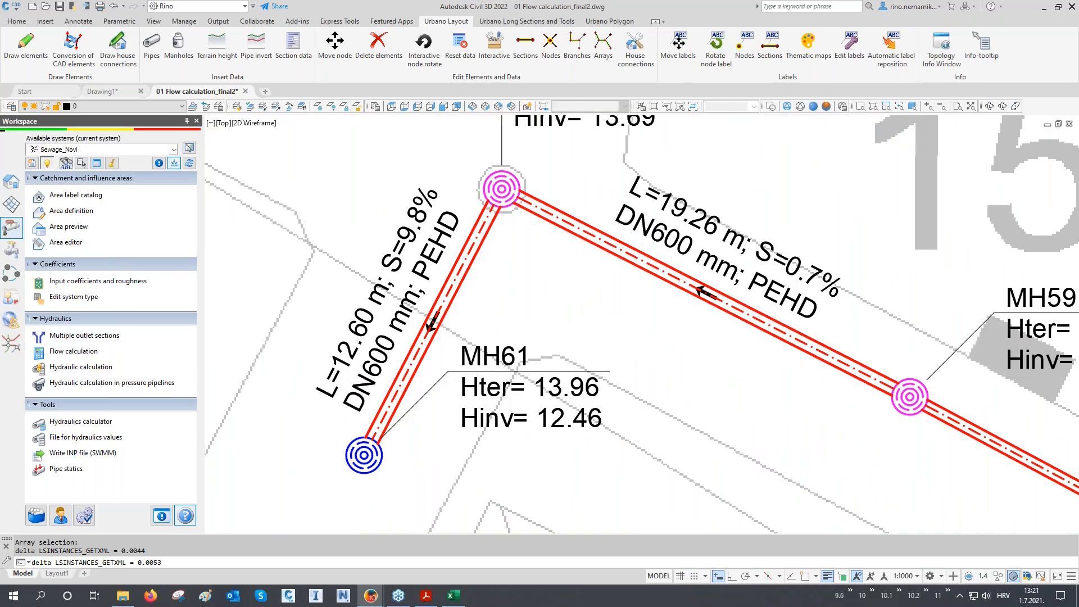
scroll(485, 287, "down", 6)
middle_click_drag(475, 380, 601, 180)
scroll(458, 347, "up", 10)
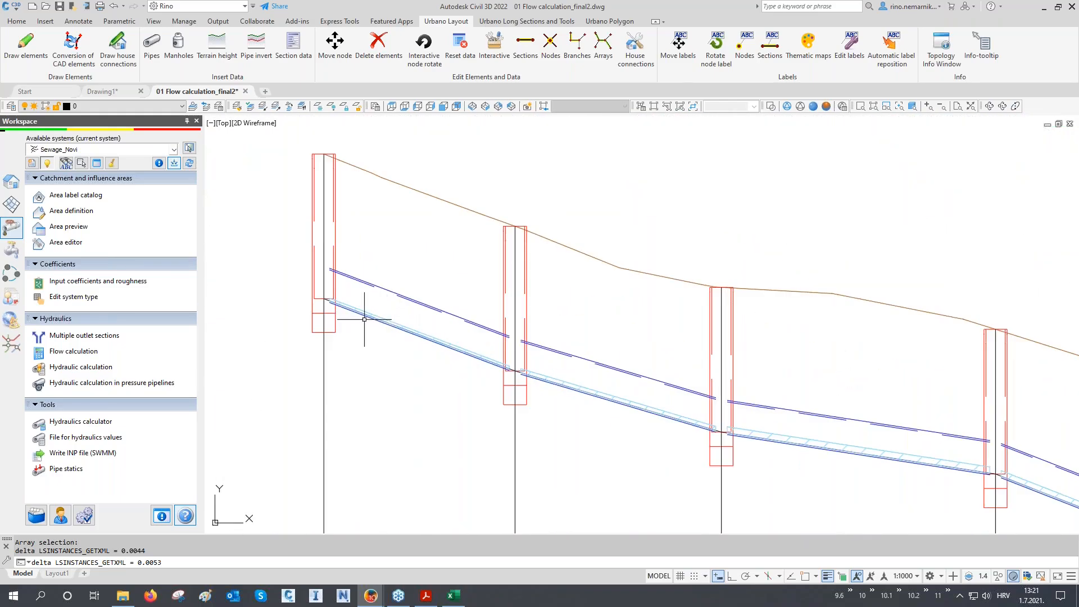
scroll(364, 317, "up", 4)
scroll(357, 306, "down", 10)
scroll(571, 366, "up", 8)
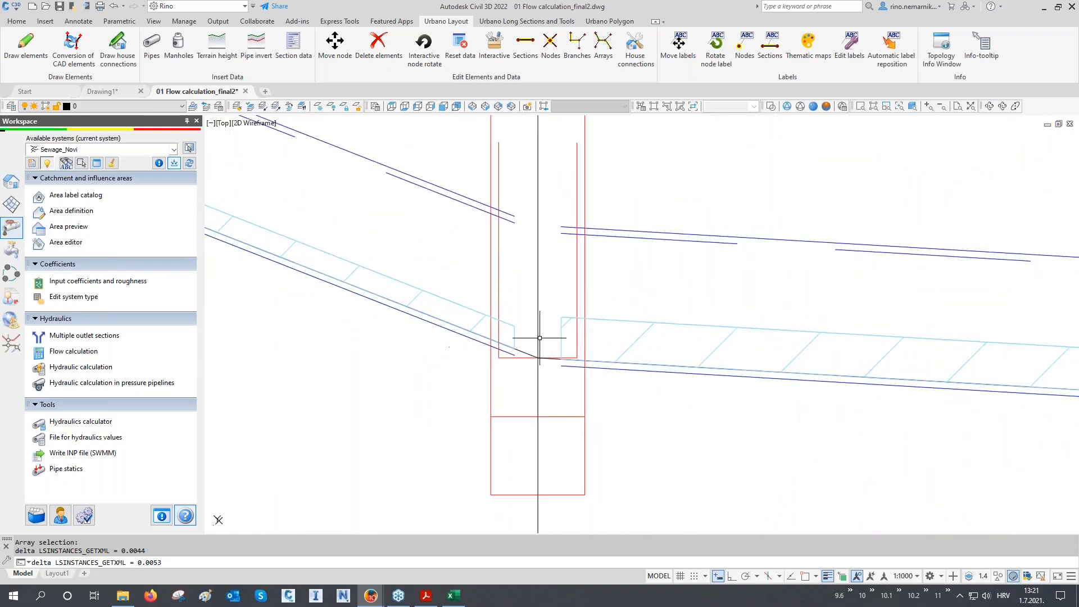
left_click(545, 22)
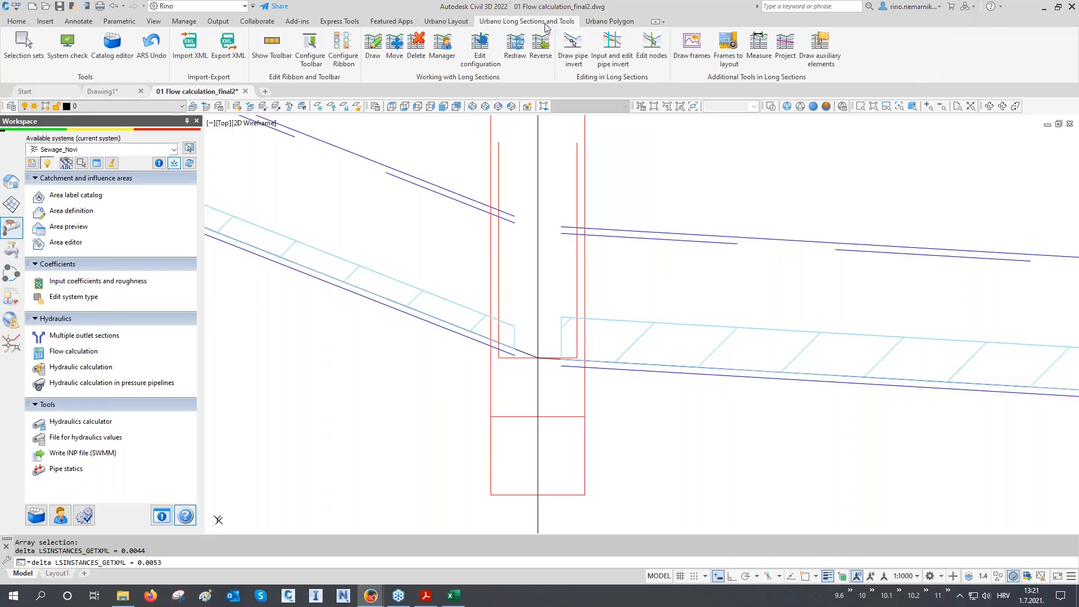
left_click(516, 45)
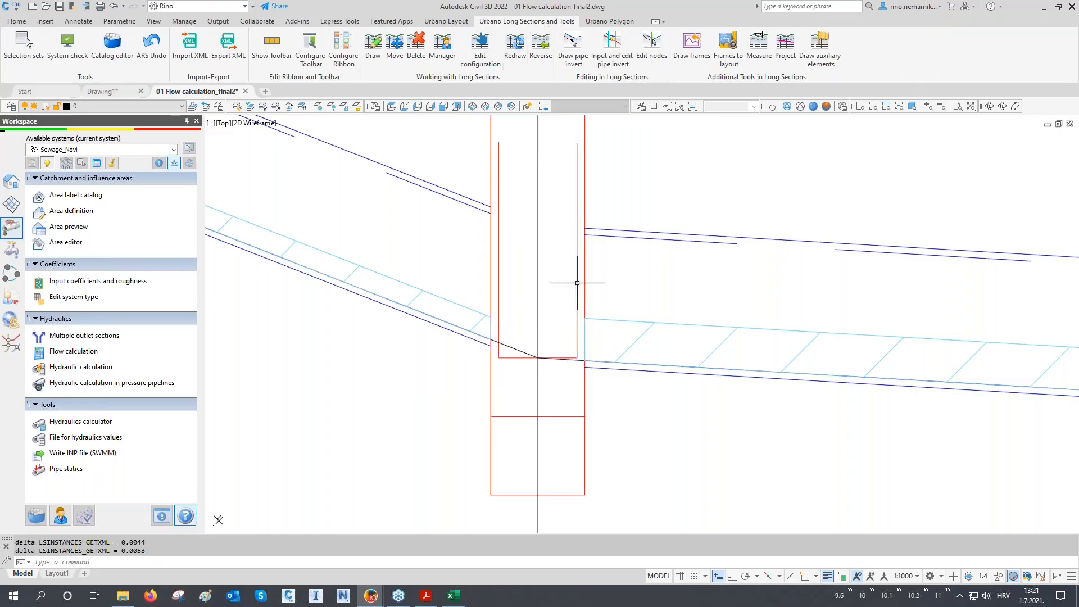
- Examine the water filling height in the pipes from manhole to manhole along the redrawn long section
scroll(328, 387, "down", 2)
scroll(327, 388, "down", 1)
middle_click_drag(664, 395, 493, 376)
middle_click_drag(843, 424, 514, 388)
middle_click_drag(904, 436, 533, 386)
middle_click_drag(877, 431, 547, 402)
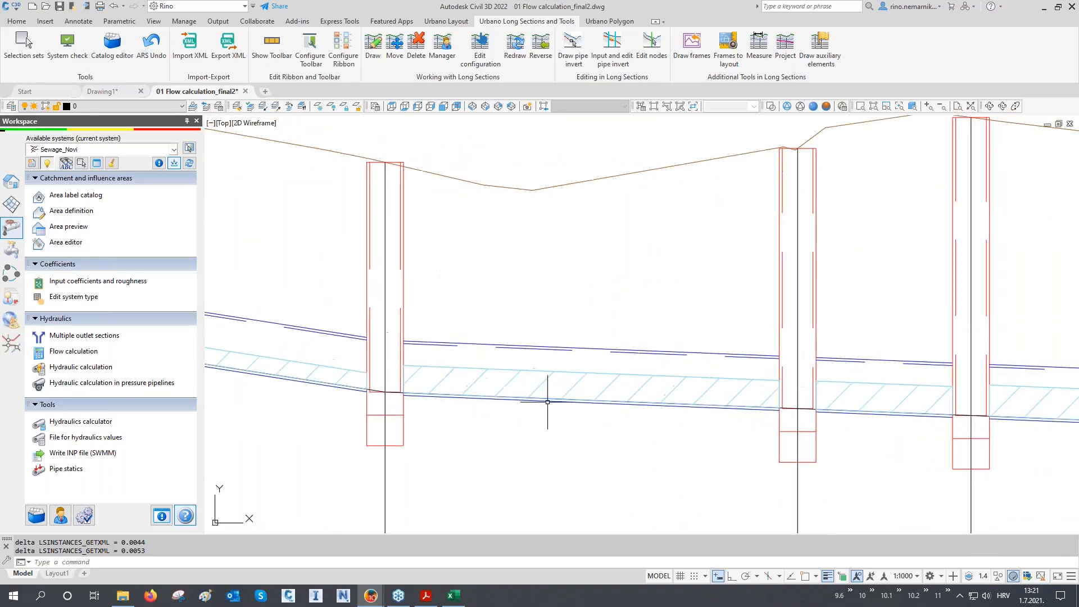
middle_click_drag(899, 405, 686, 397)
middle_click_drag(966, 403, 650, 393)
middle_click_drag(989, 450, 606, 438)
scroll(643, 436, "down", 1)
middle_click_drag(908, 468, 625, 434)
middle_click_drag(927, 453, 725, 445)
middle_click_drag(1006, 445, 550, 379)
scroll(723, 425, "down", 3)
middle_click_drag(805, 397, 554, 397)
scroll(654, 416, "down", 2)
scroll(553, 334, "down", 5)
scroll(556, 370, "down", 4)
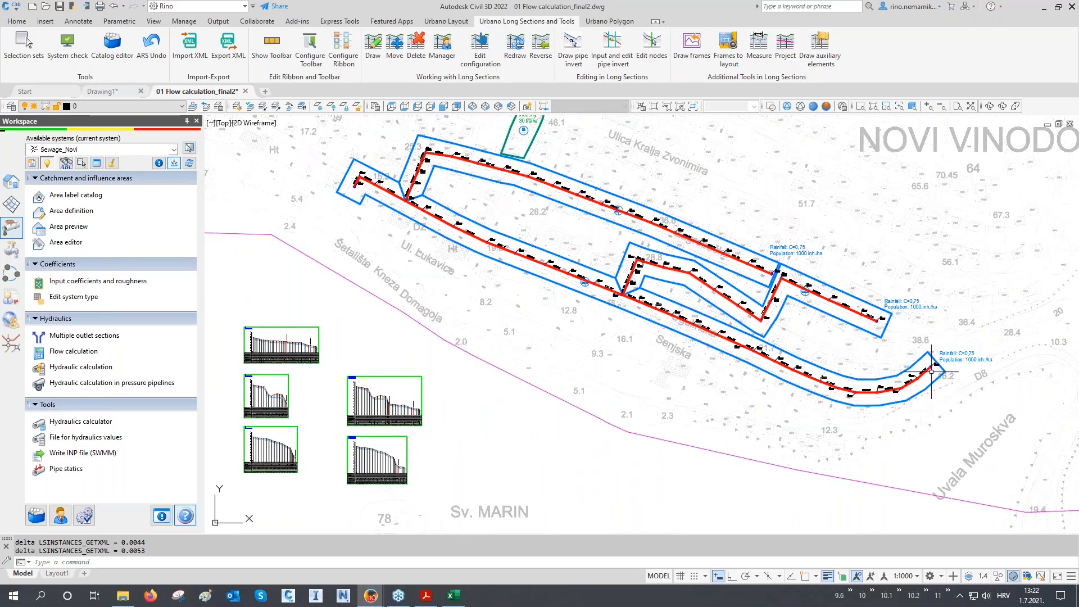
- Label the pipe sections with diameter, flow and velocity using the 5 Diameter Flow Velocity-S label, and close the labelling
scroll(922, 441, "up", 8)
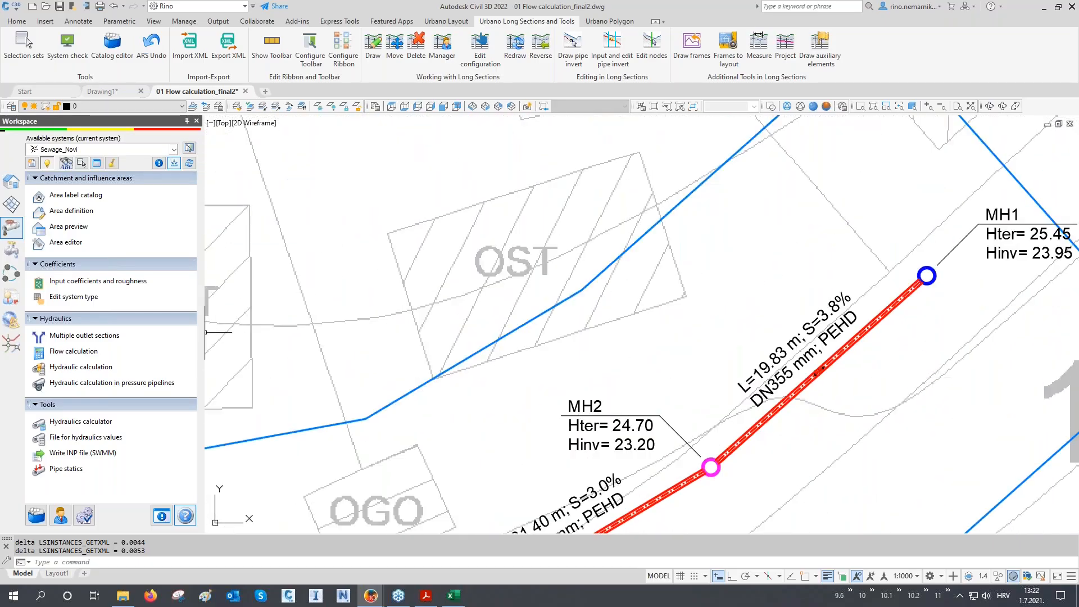
left_click(11, 181)
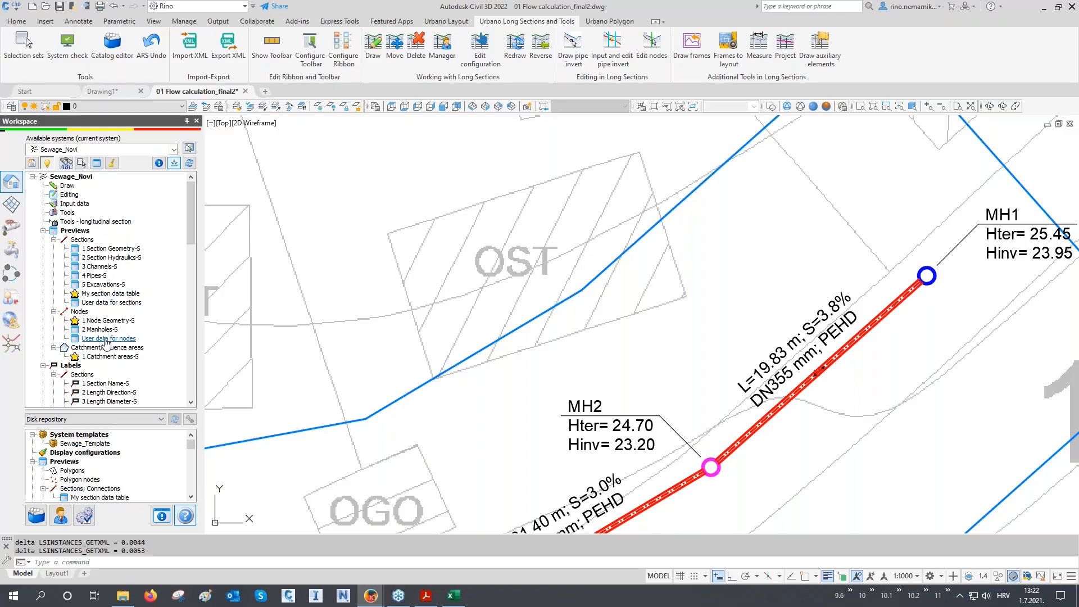
scroll(107, 342, "down", 2)
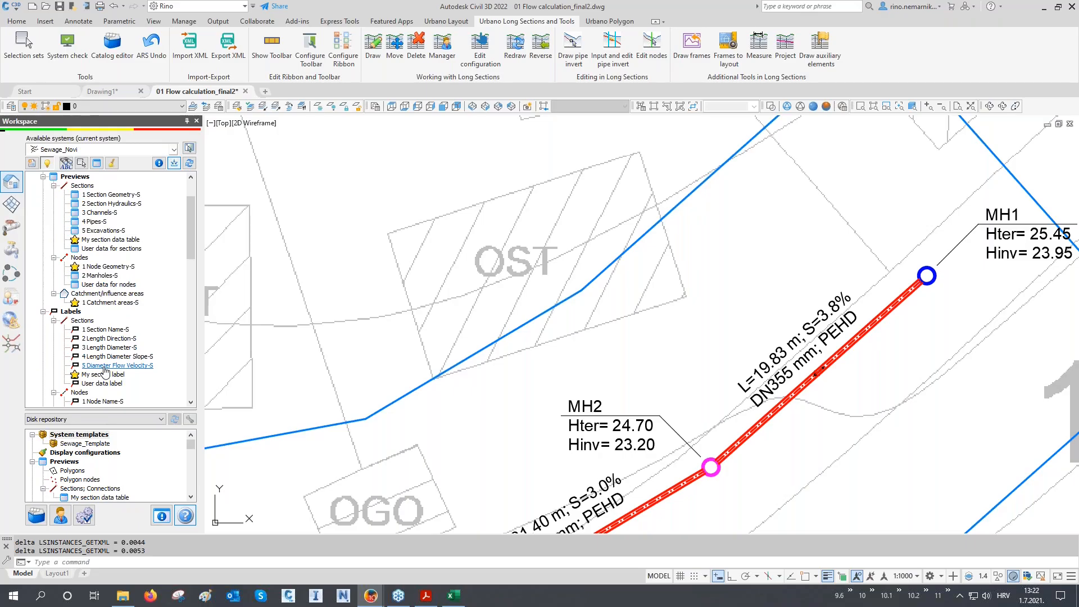
double_click(105, 366)
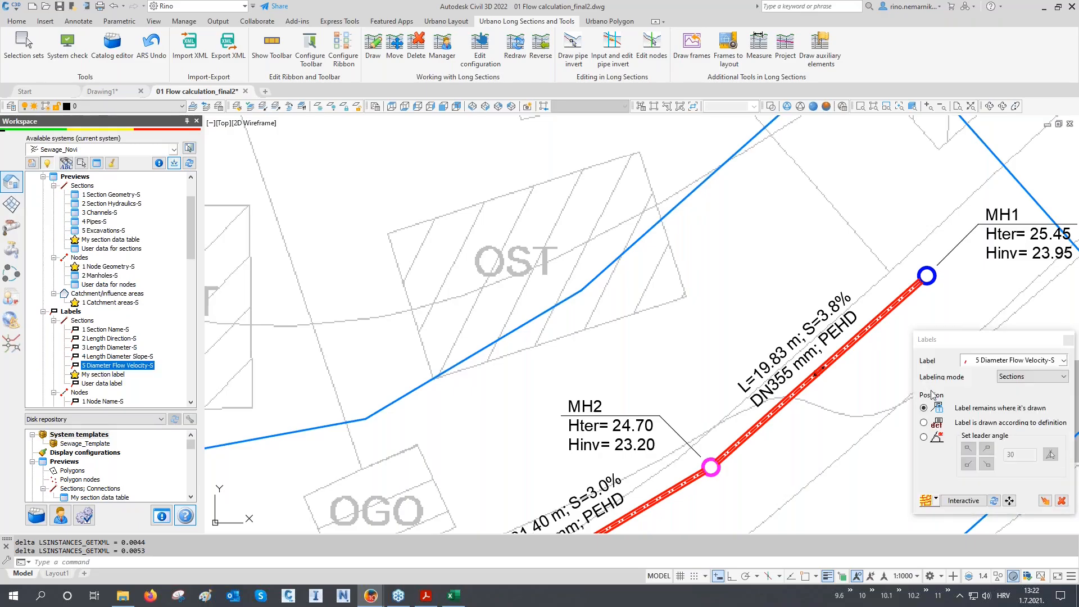
left_click(1044, 499)
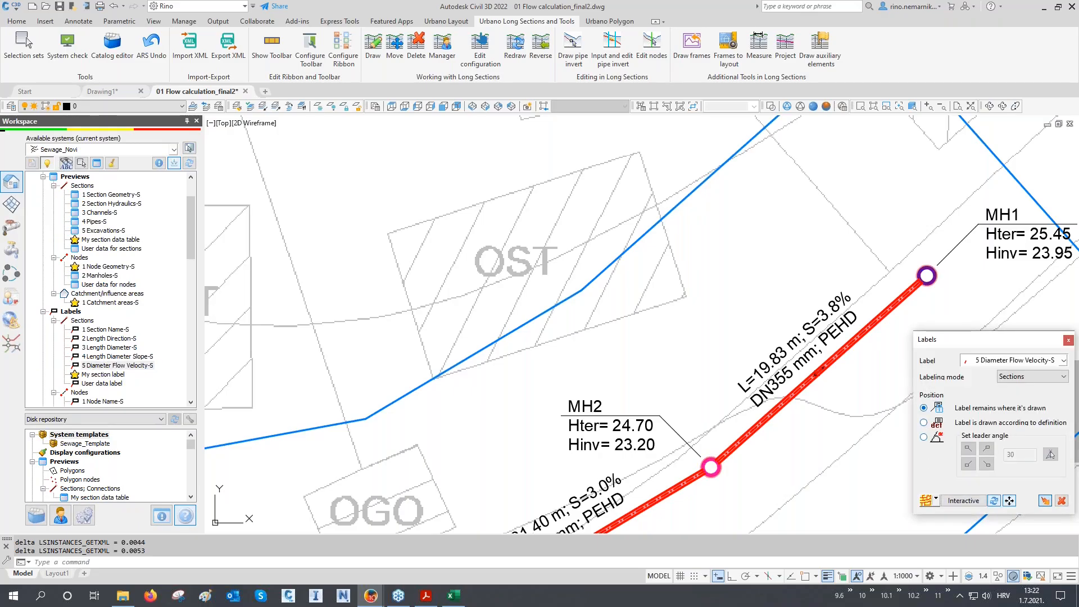
middle_click_drag(805, 362, 753, 266)
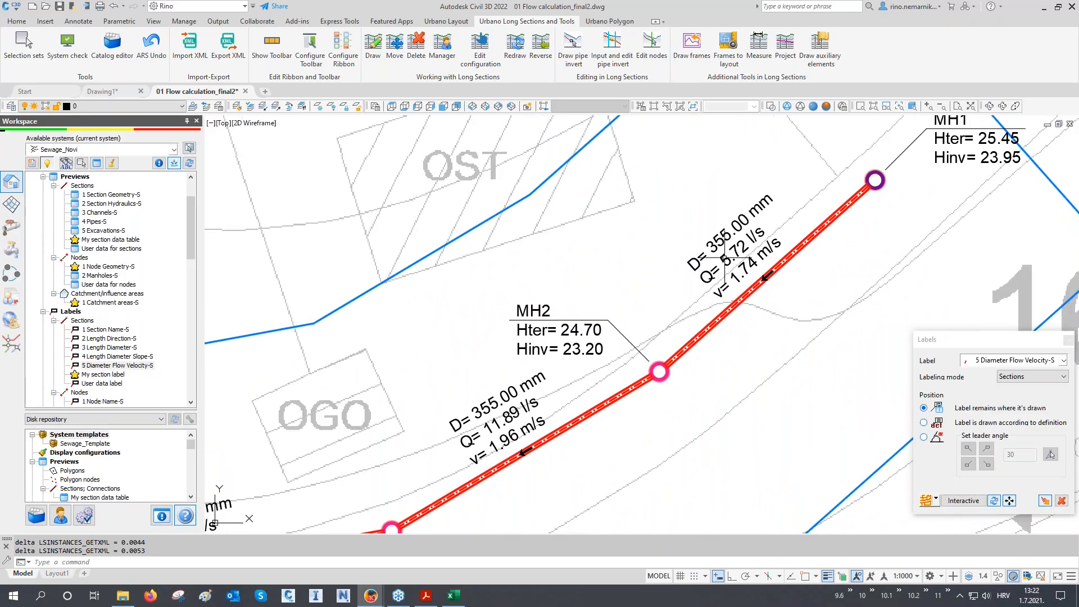
middle_click_drag(729, 304, 766, 260)
middle_click_drag(603, 375, 754, 305)
mouse_move(514, 412)
middle_mouse_down()
mouse_move(521, 393)
mouse_move(678, 348)
middle_mouse_up()
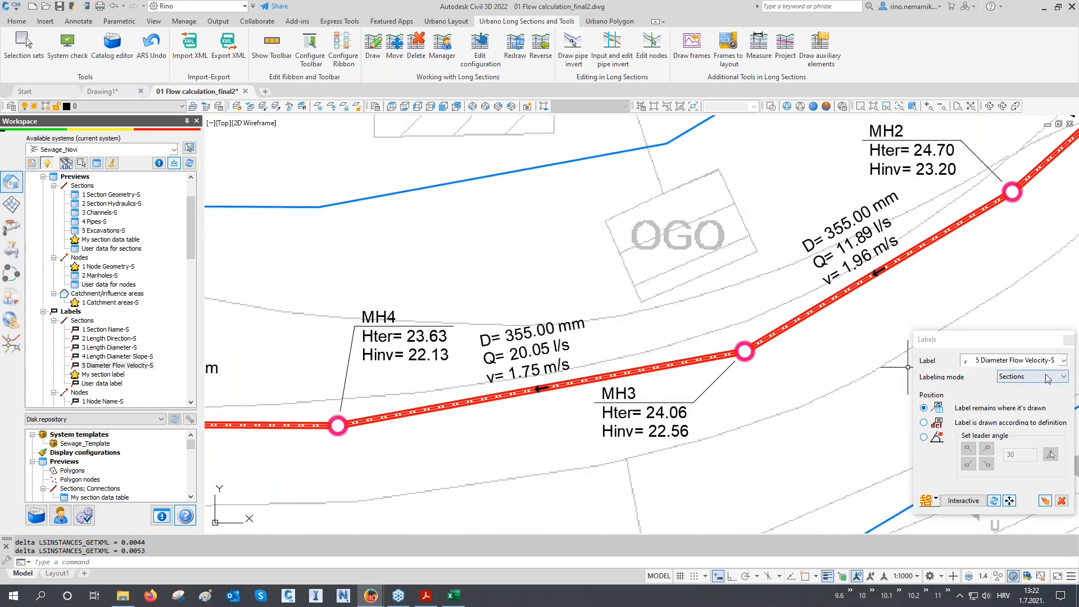
left_click(1068, 341)
- Open the 4 Velocity-S theme mapping for the sewer sections
scroll(725, 236, "down", 6)
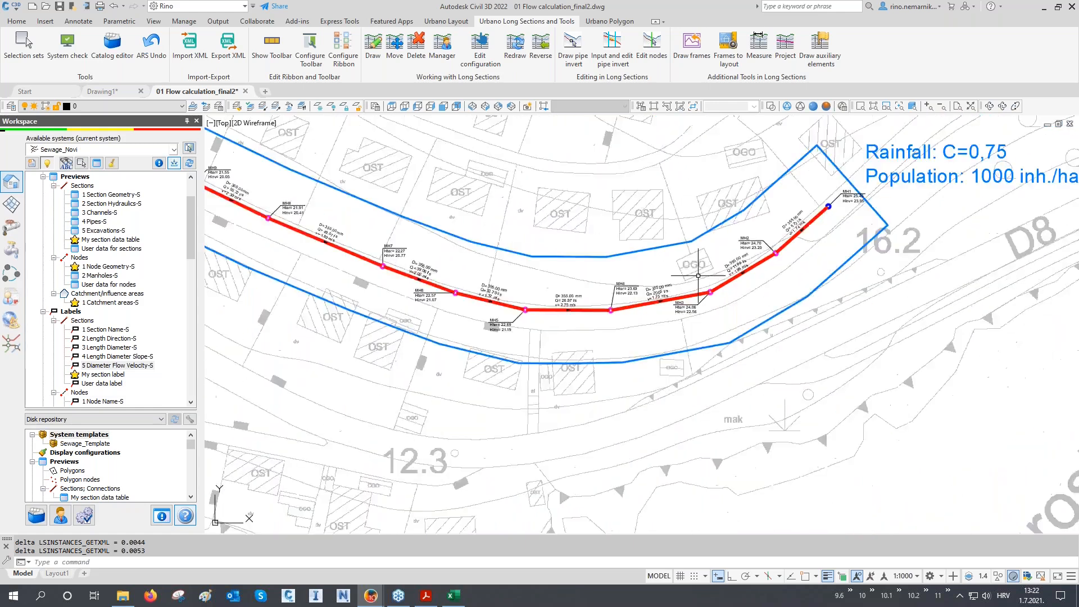
scroll(697, 310, "down", 8)
middle_click_drag(548, 337, 531, 401)
scroll(151, 307, "down", 6)
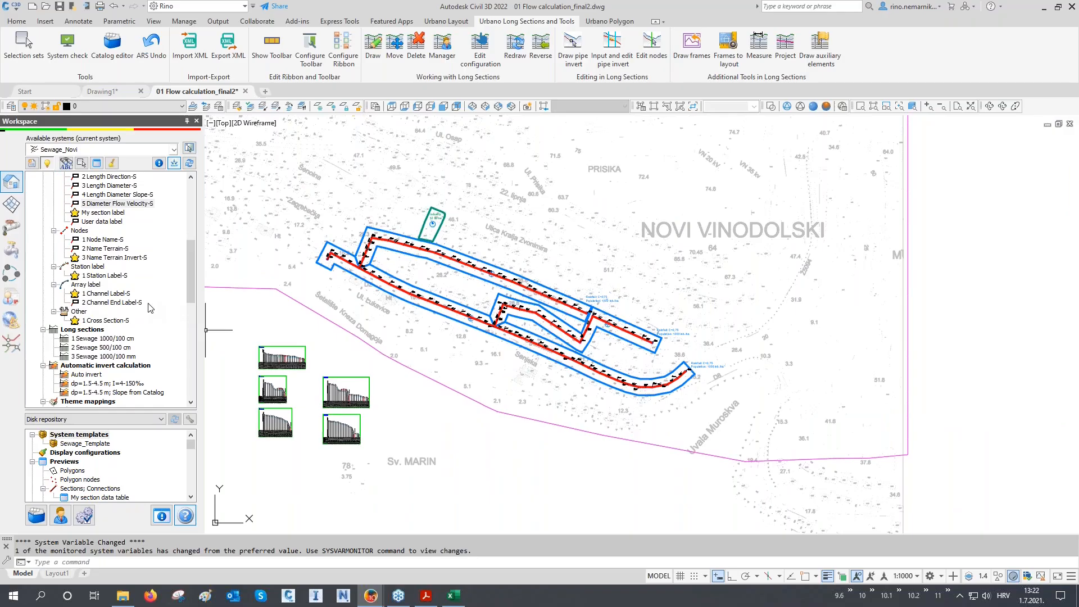
scroll(150, 308, "down", 3)
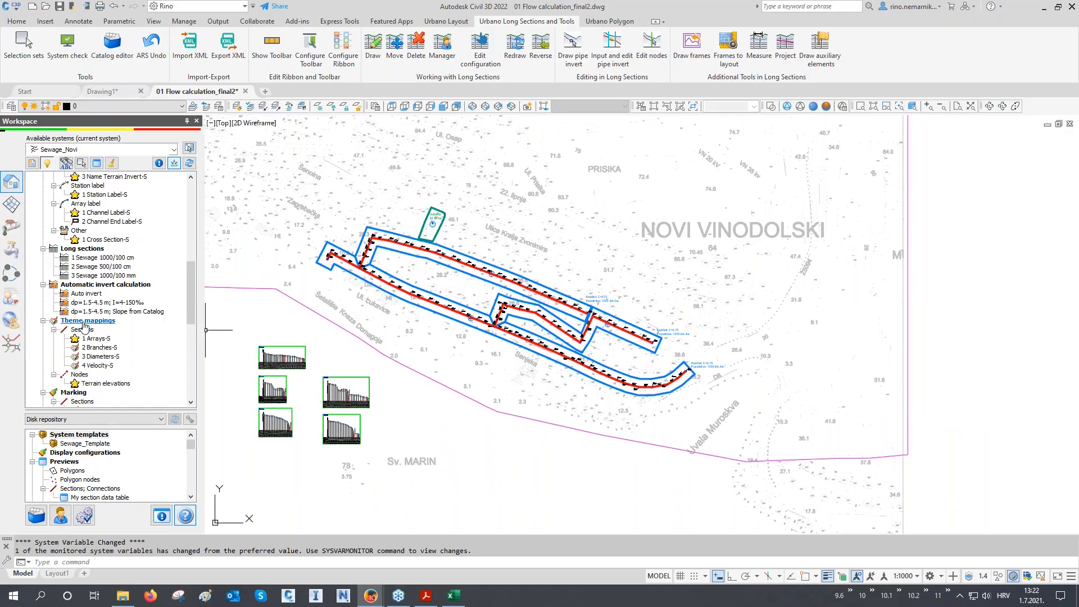
left_click(97, 366)
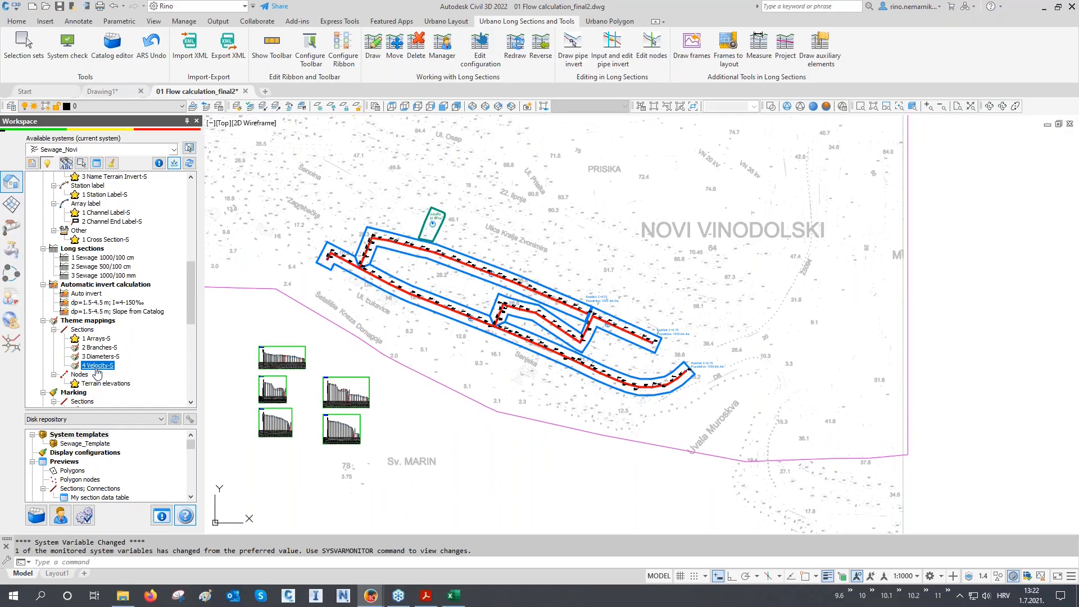
double_click(95, 369)
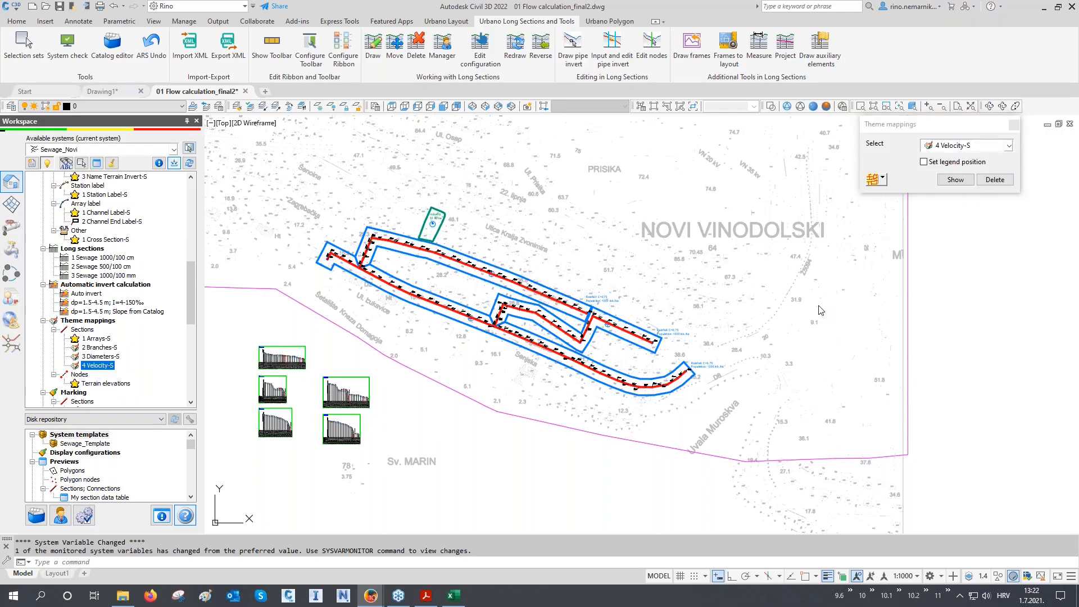
- Show the velocity theme mapping for all sections with its legend placed just below the NOVI VINODOLSKI map title, and regenerate the drawing
left_click(872, 181)
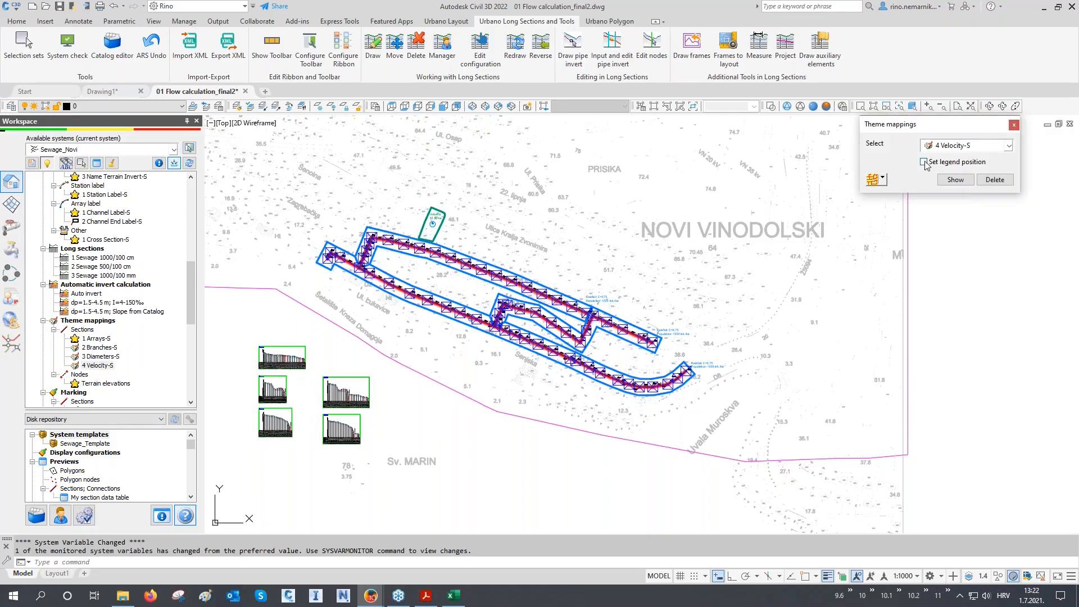
left_click(956, 180)
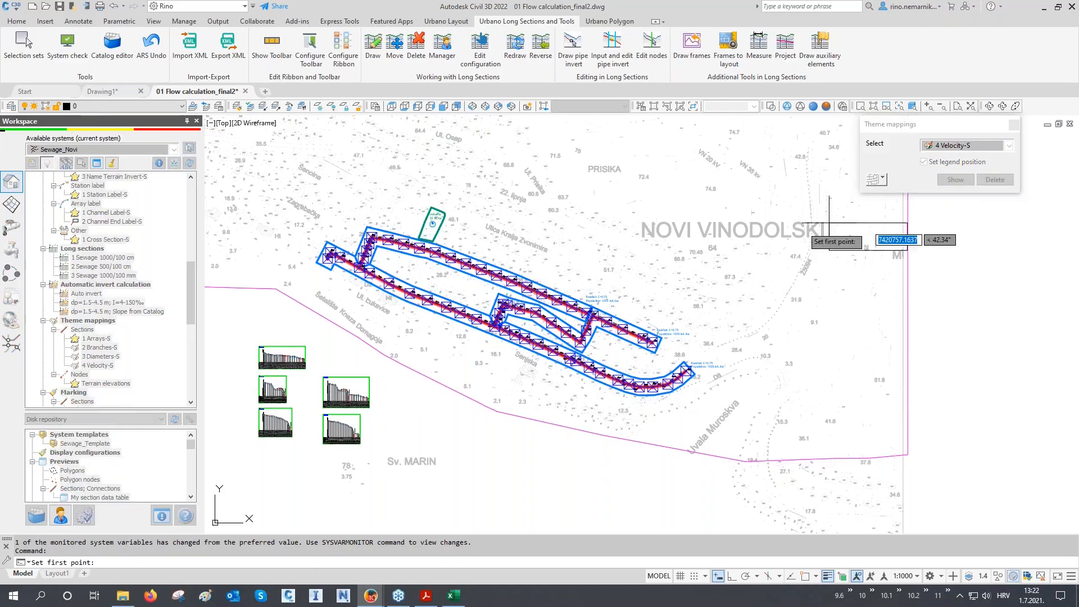
left_click(644, 247)
middle_click_drag(683, 223, 704, 274)
type("re")
key("Return")
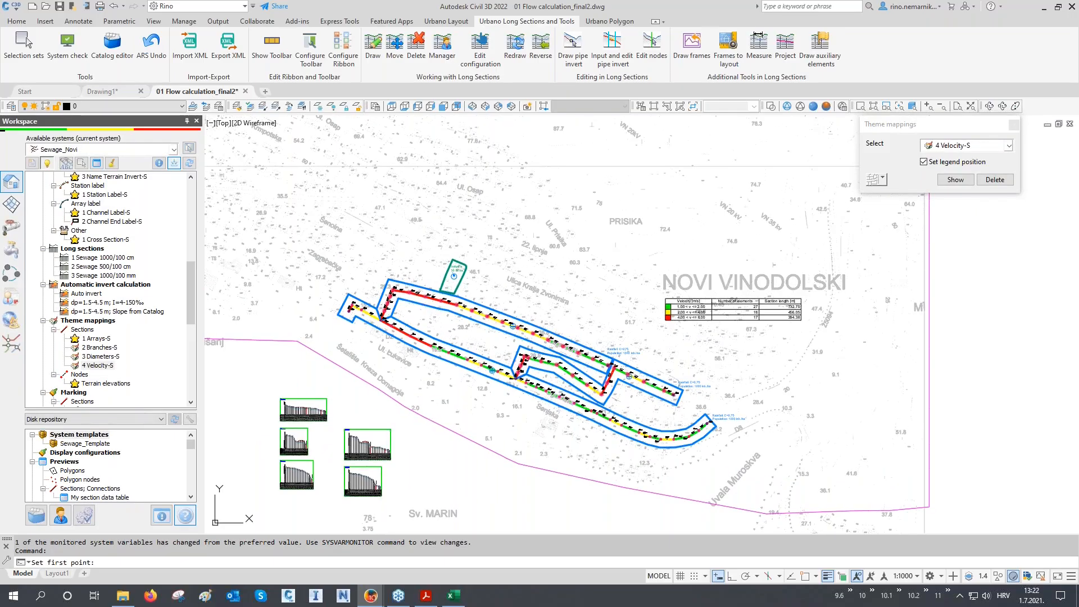
- Examine the velocity colours along the network and the velocity ranges, element counts and lengths in the legend table
scroll(367, 312, "up", 5)
middle_click_drag(366, 312, 320, 251)
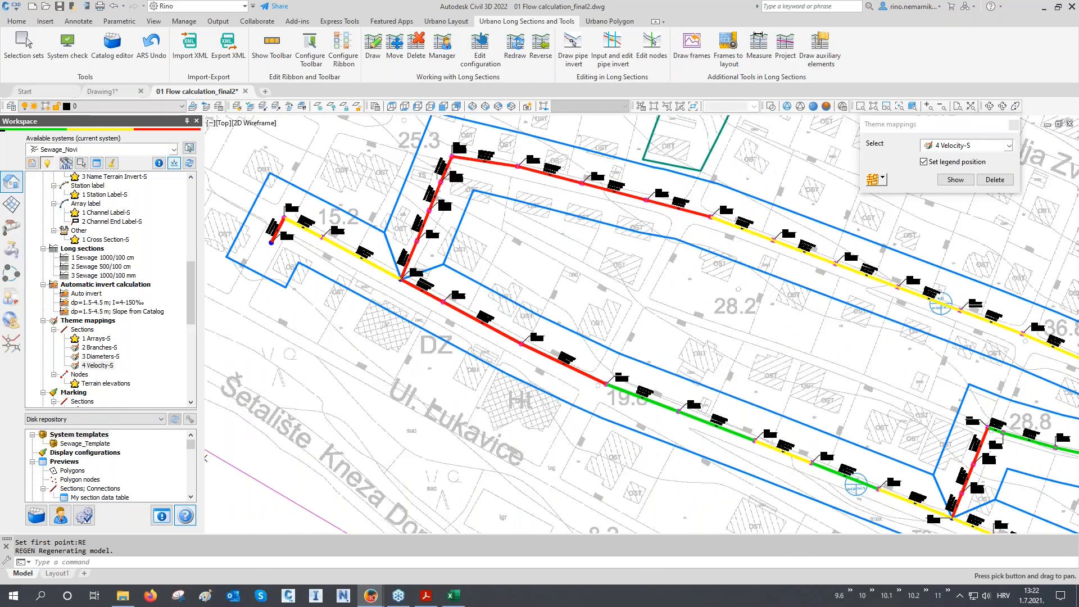
scroll(311, 257, "down", 1)
middle_click_drag(429, 285, 351, 256)
mouse_move(695, 354)
middle_mouse_down()
mouse_move(514, 344)
mouse_move(397, 378)
middle_mouse_up()
middle_click_drag(838, 305, 605, 369)
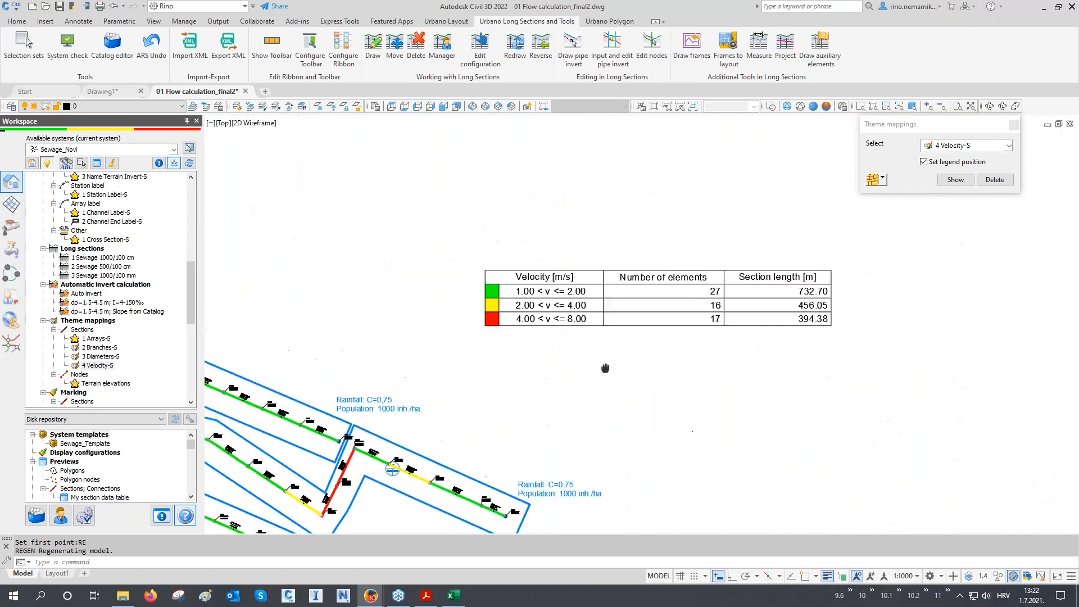
scroll(536, 319, "up", 2)
middle_click_drag(652, 316, 546, 347)
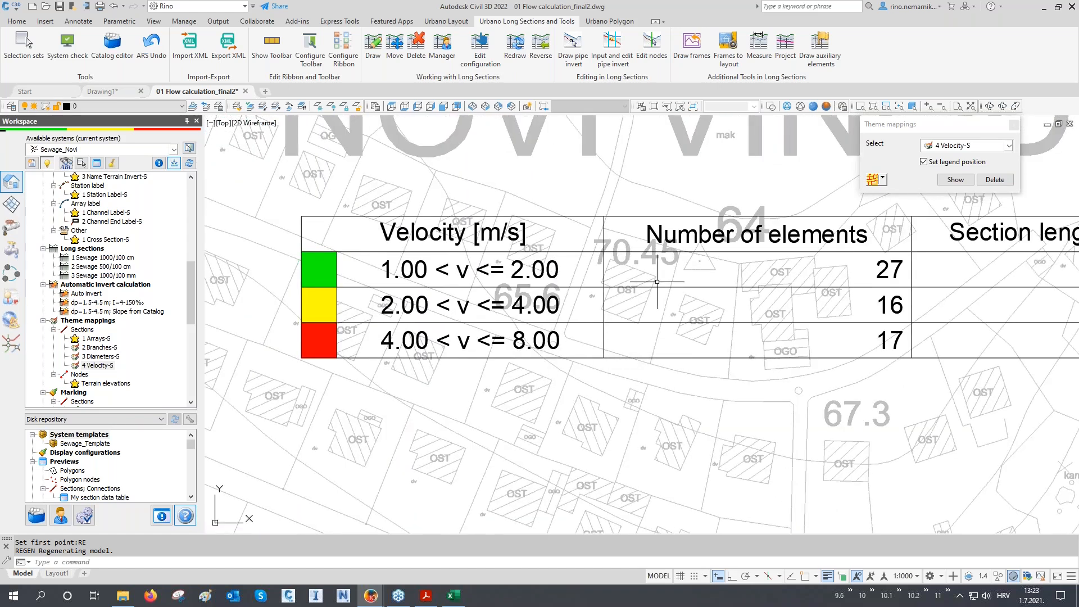
- Examine the diameter, flow and velocity labels on the red sections between manholes MH21 and MH23
scroll(657, 282, "down", 5)
scroll(534, 351, "up", 6)
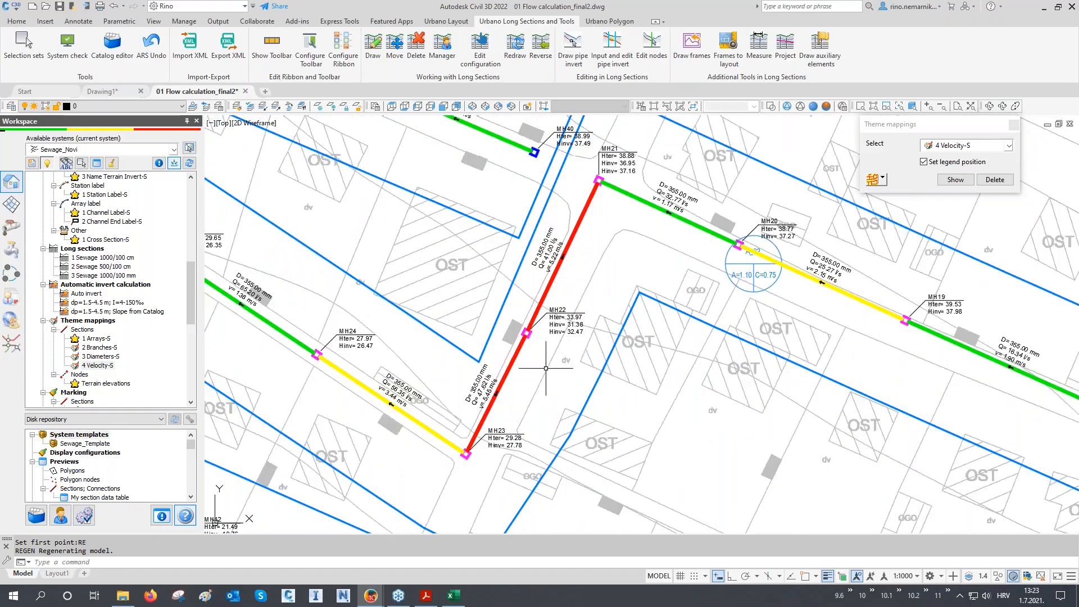
scroll(535, 363, "up", 3)
mouse_move(540, 322)
middle_mouse_down()
mouse_move(523, 386)
mouse_move(501, 406)
middle_mouse_up()
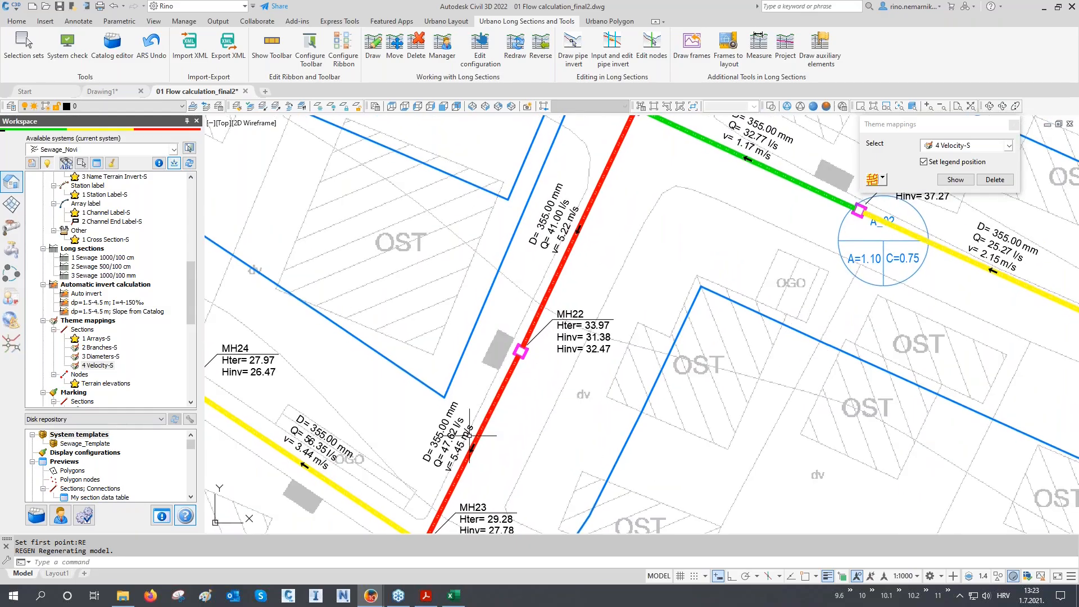
scroll(743, 375, "down", 4)
scroll(689, 358, "up", 4)
middle_click_drag(716, 219, 717, 167)
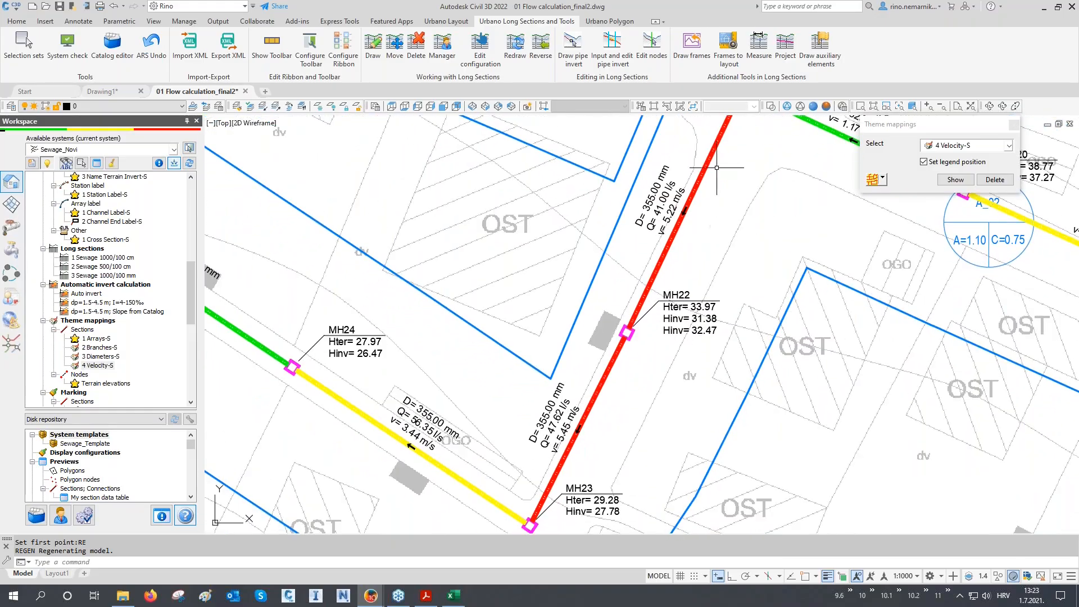
middle_click_drag(600, 409, 607, 383)
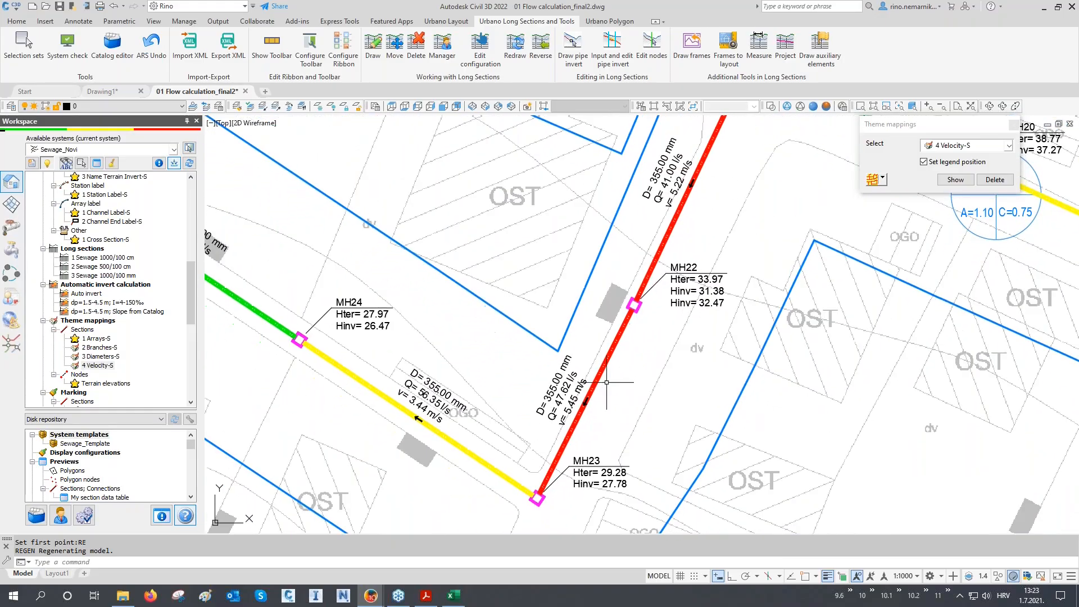
- Examine the velocity labels on the other red sections, around manholes MH30 to MH32 and MH55 to MH58
scroll(649, 447, "down", 8)
scroll(416, 395, "up", 8)
middle_click_drag(437, 386, 442, 351)
middle_click_drag(525, 349, 527, 346)
scroll(527, 346, "down", 2)
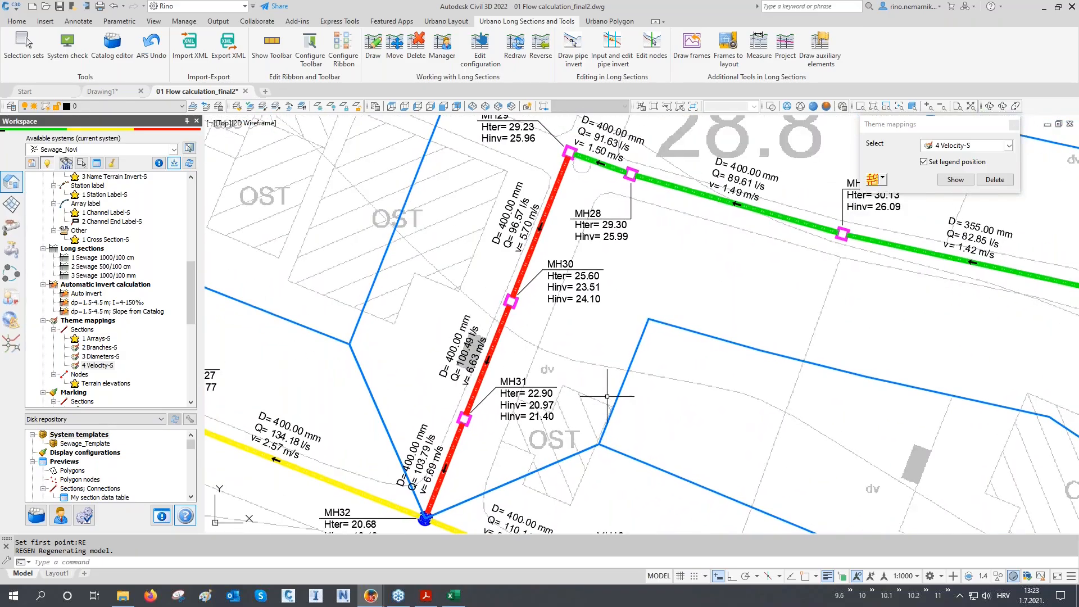
scroll(608, 396, "down", 5)
scroll(272, 222, "up", 10)
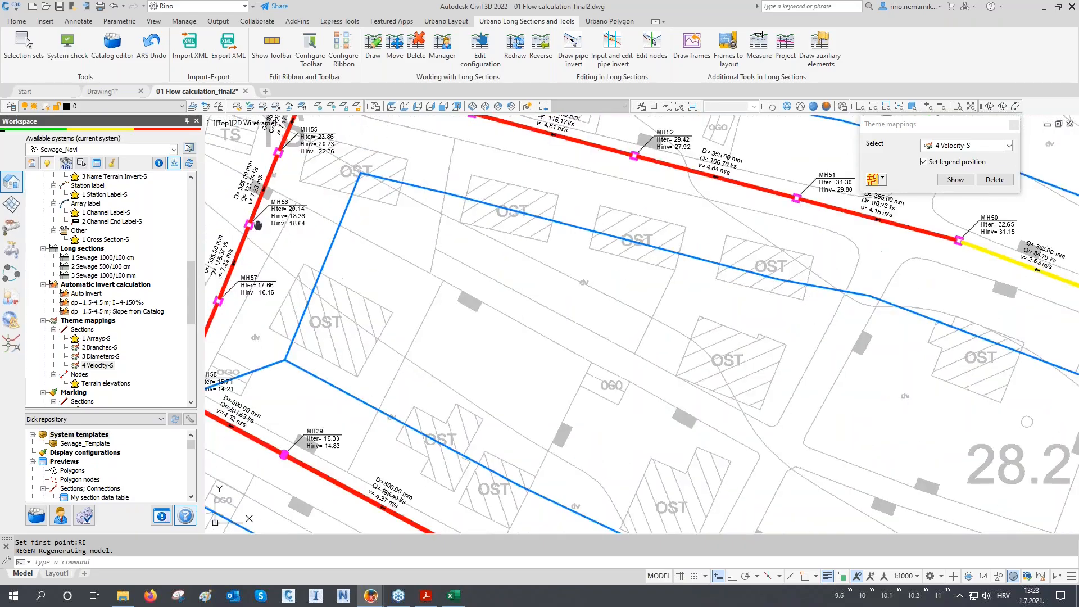
scroll(347, 372, "down", 8)
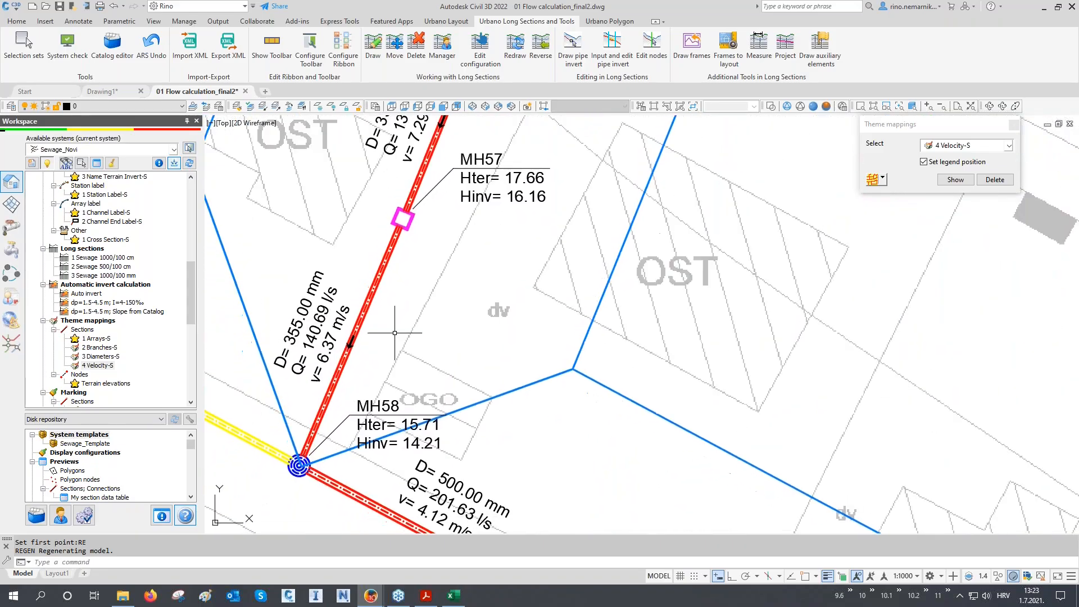
scroll(420, 361, "down", 7)
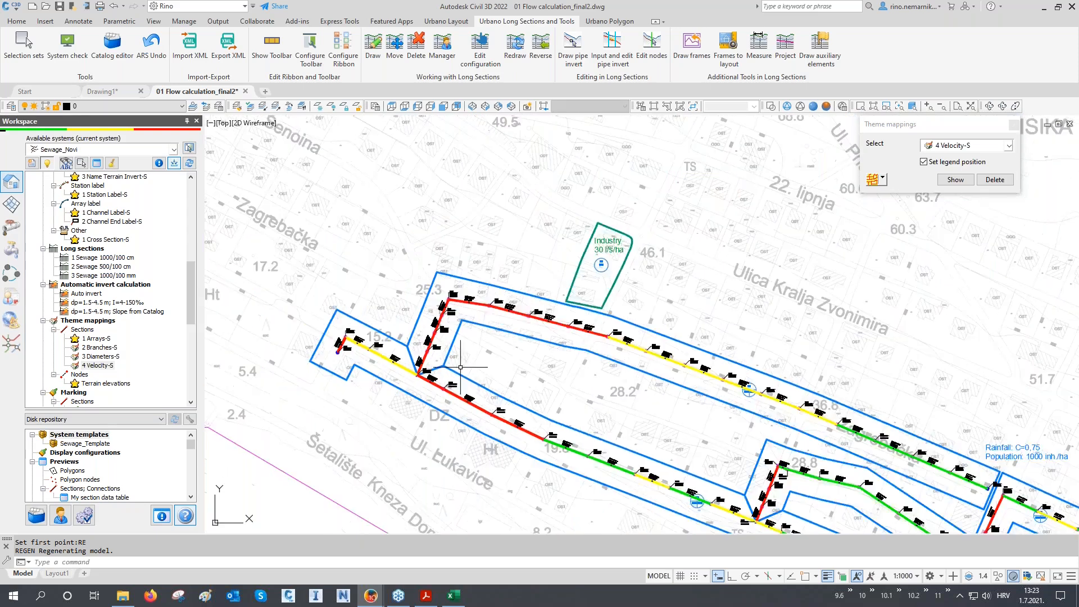
- Examine the steep pipe drops in long section S1 that correspond to the high-velocity sections, and close the theme mapping settings
middle_click_drag(607, 375, 580, 270)
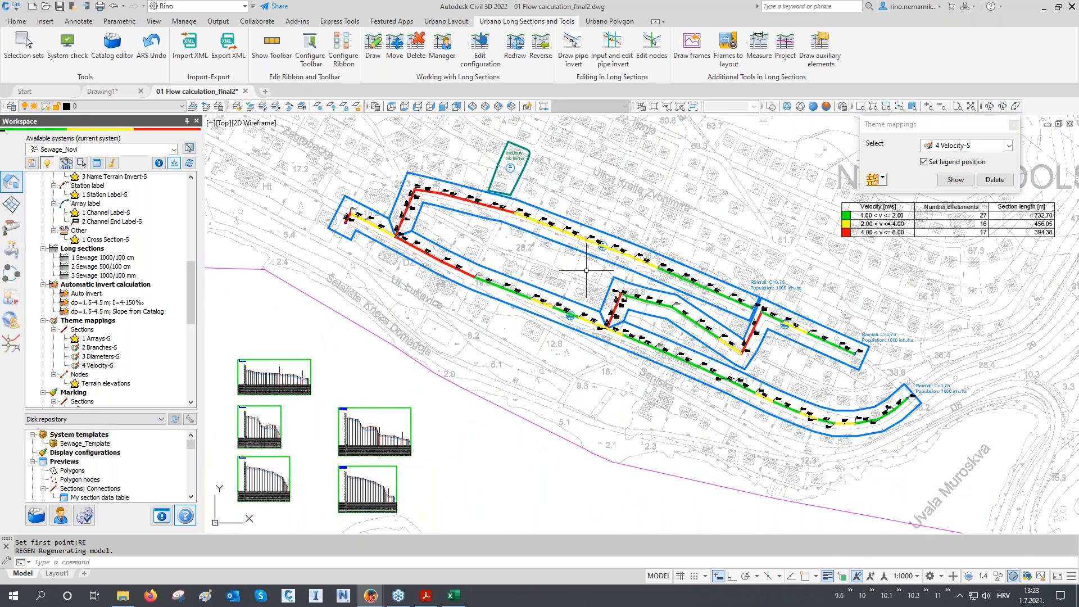
scroll(256, 425, "up", 4)
scroll(255, 426, "up", 8)
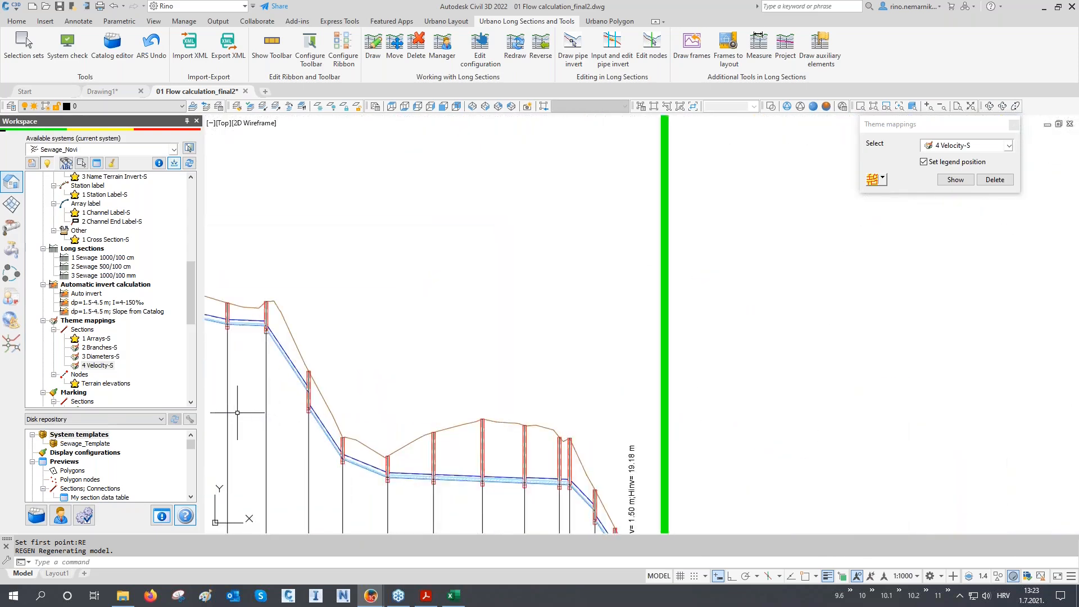
scroll(419, 292, "up", 2)
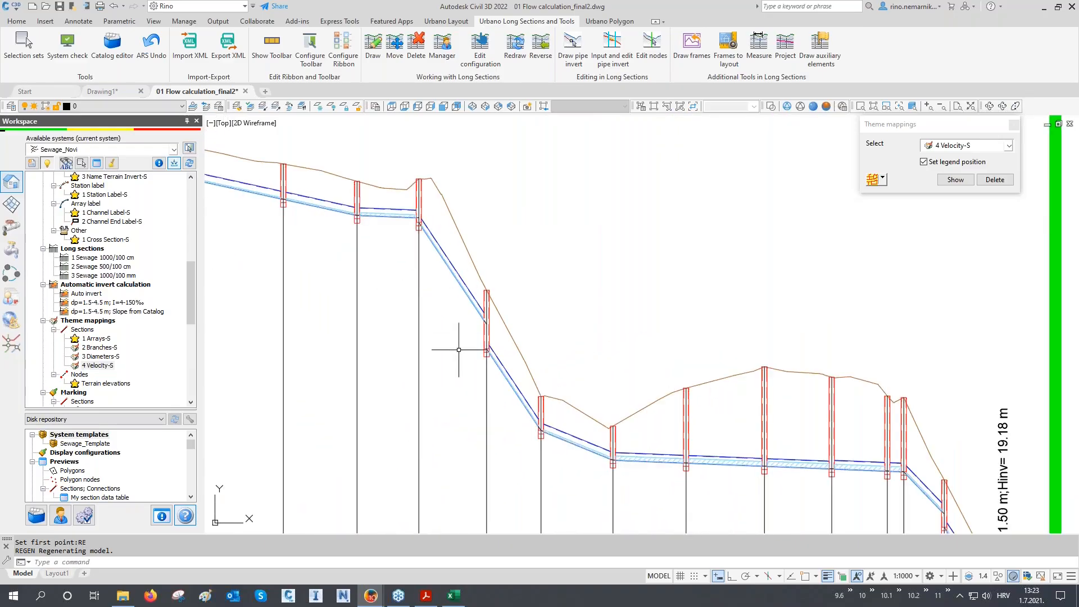
scroll(434, 313, "down", 8)
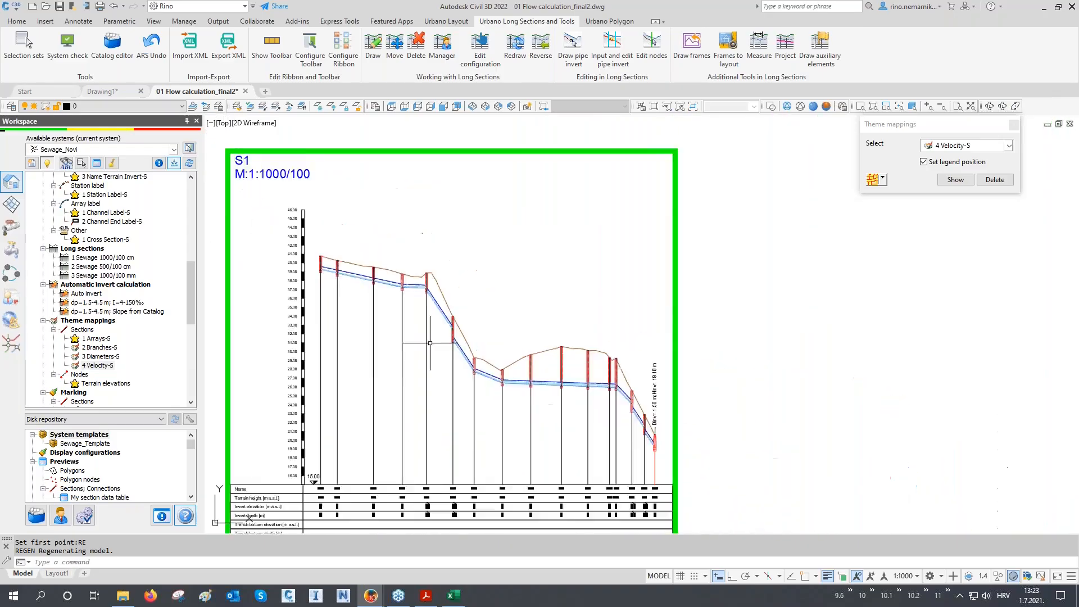
scroll(435, 407, "down", 3)
mouse_move(569, 308)
middle_mouse_down()
mouse_move(490, 343)
mouse_move(443, 345)
middle_mouse_up()
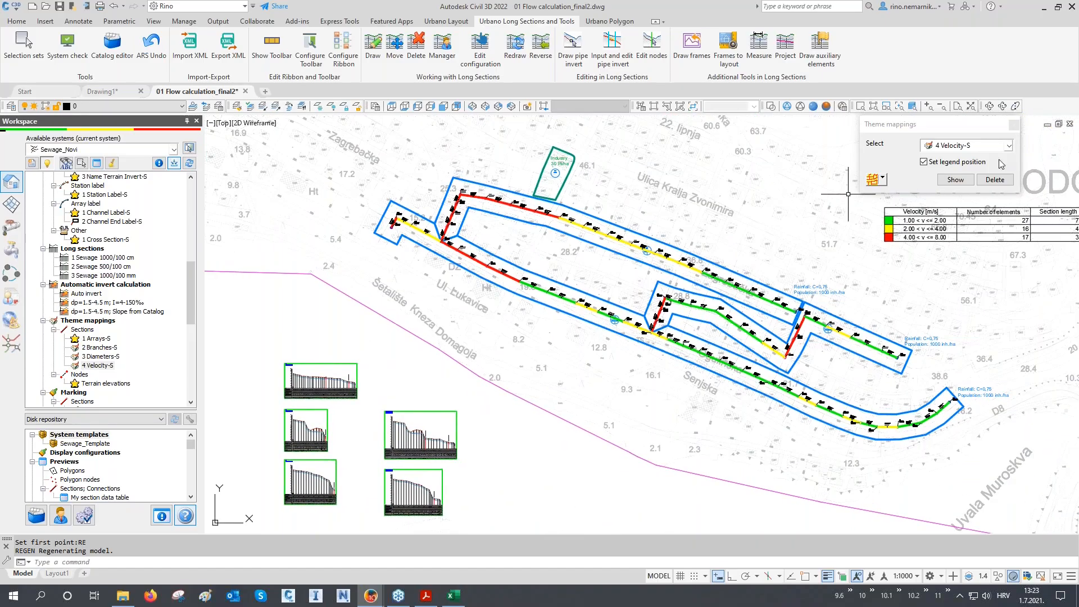
left_click(1015, 126)
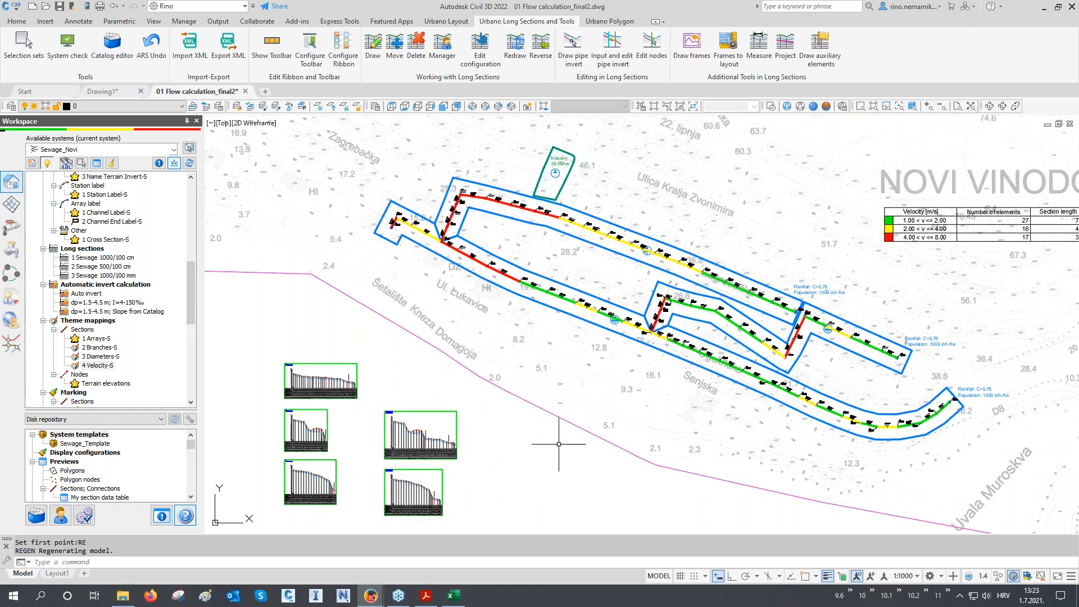
- Open the data preview, enlarge it and show the 2 Section Hydraulics-S table for the sections
left_click(97, 164)
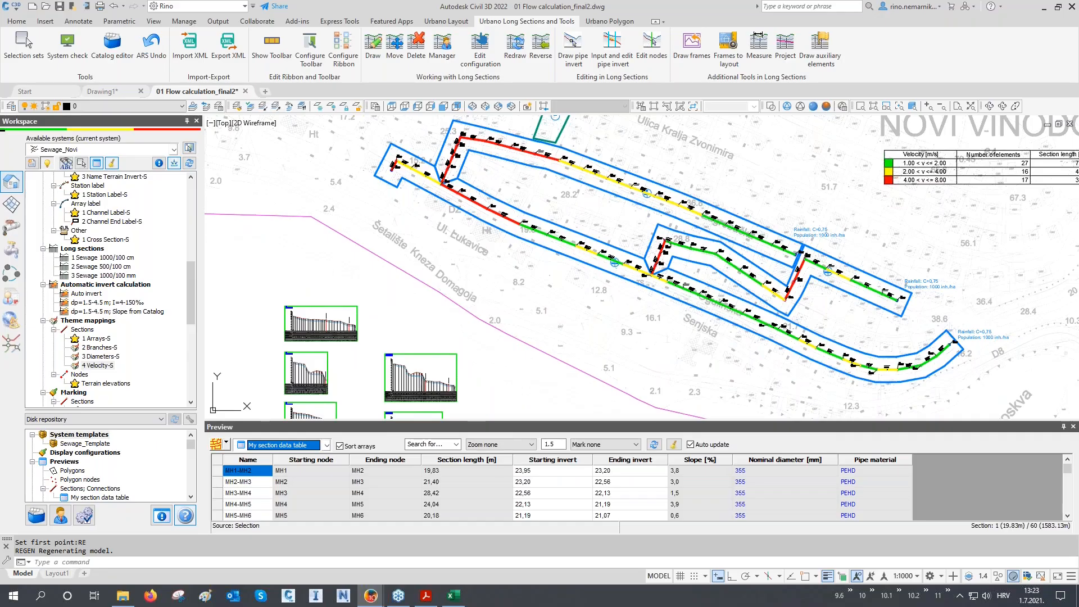
left_click_drag(267, 419, 268, 383)
left_click(275, 409)
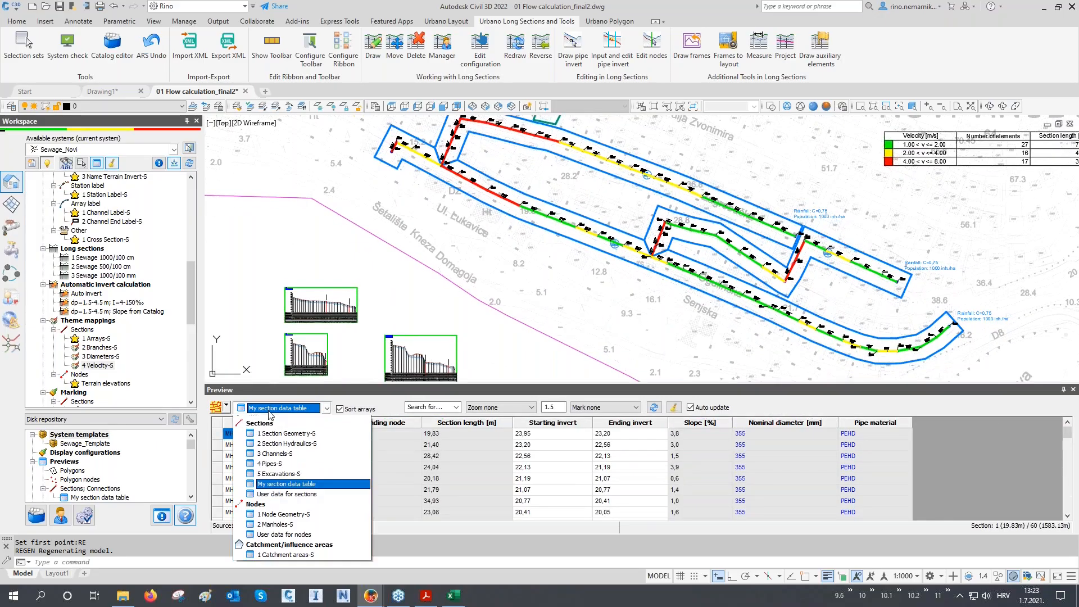
left_click(286, 451)
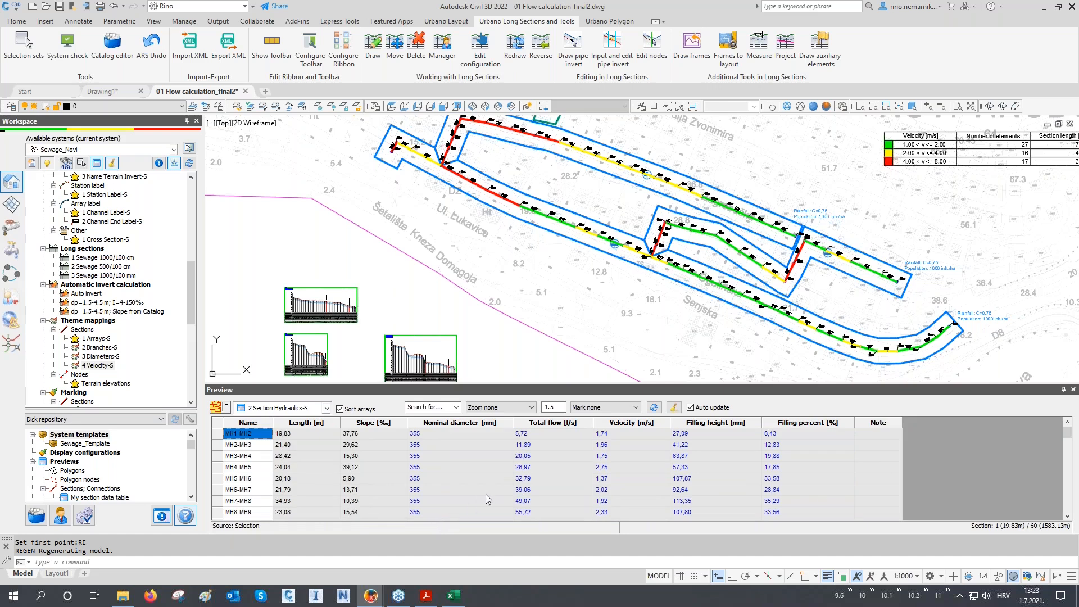
- Sort the section table by descending velocity and mark the sections faster than 5 m/s, followed by MH60-MH61 alone, in the plan
left_click(631, 422)
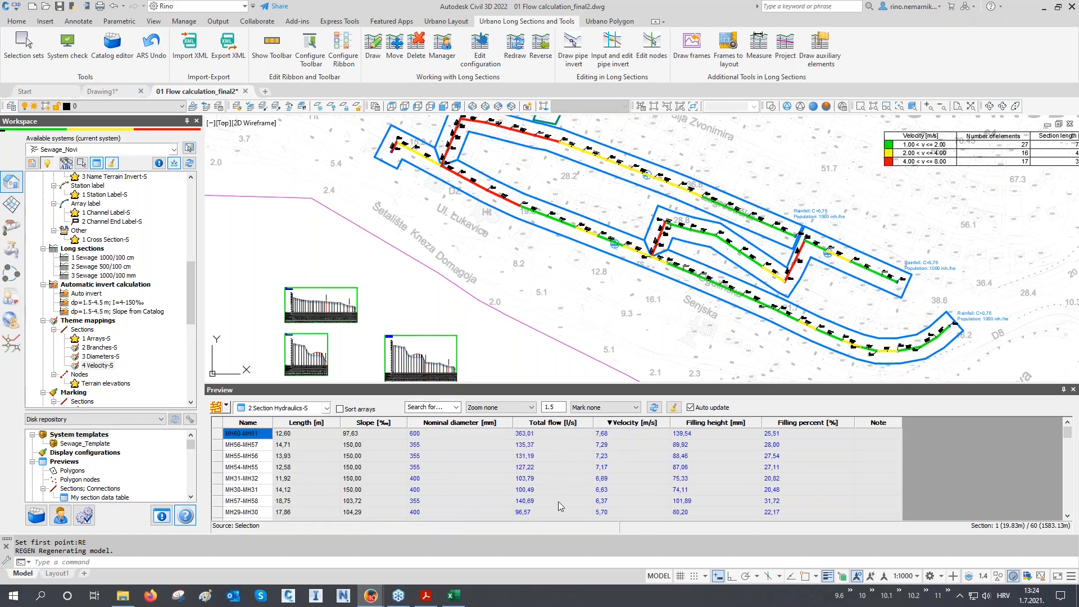
scroll(611, 495, "down", 1)
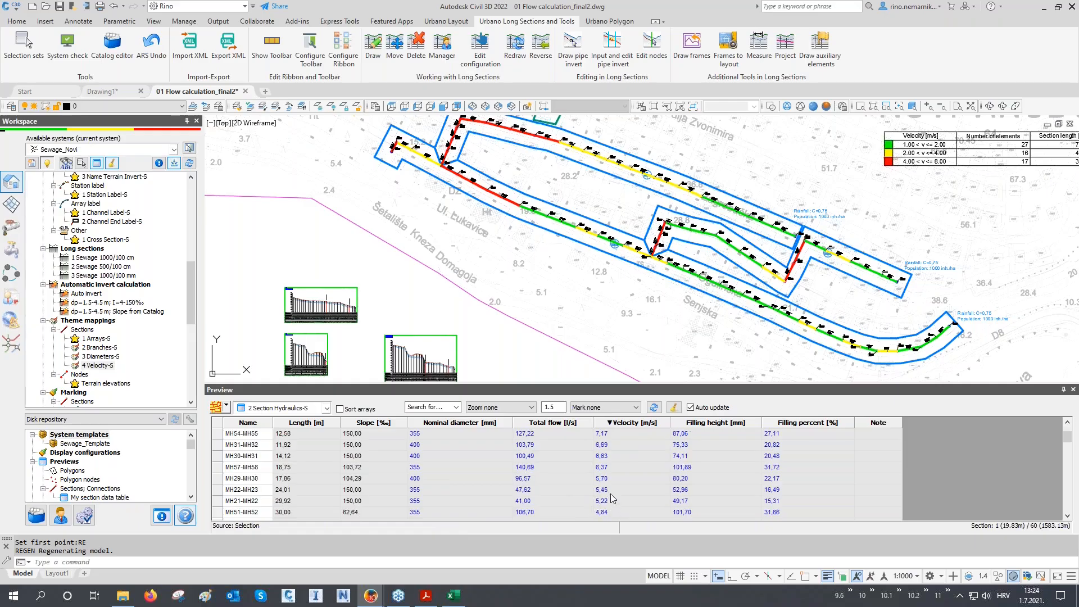
left_click_drag(607, 509, 619, 306)
left_click(619, 410)
left_click(596, 425)
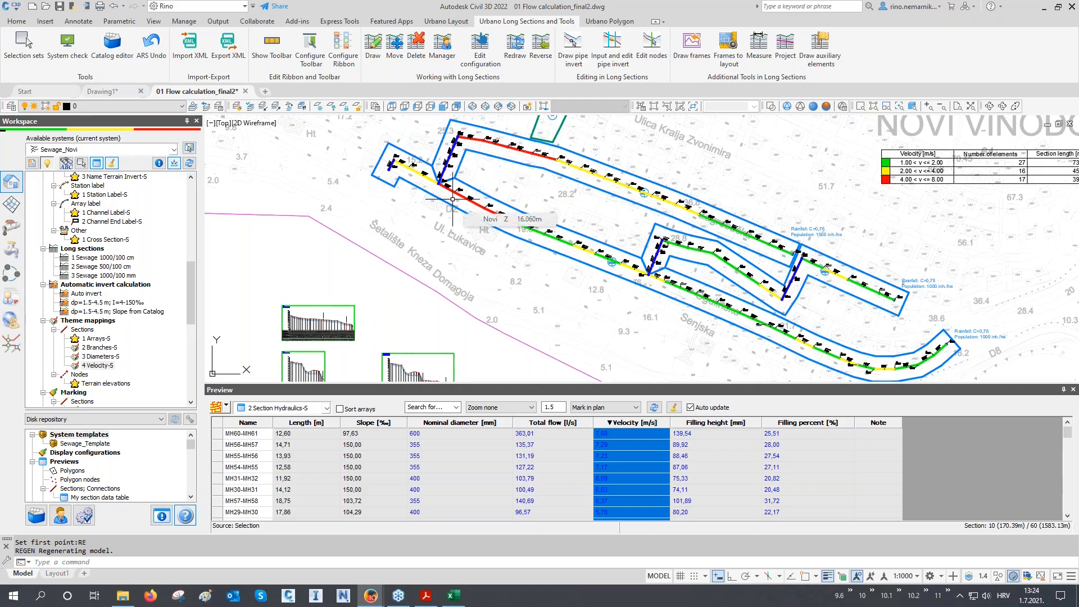
left_click(263, 435)
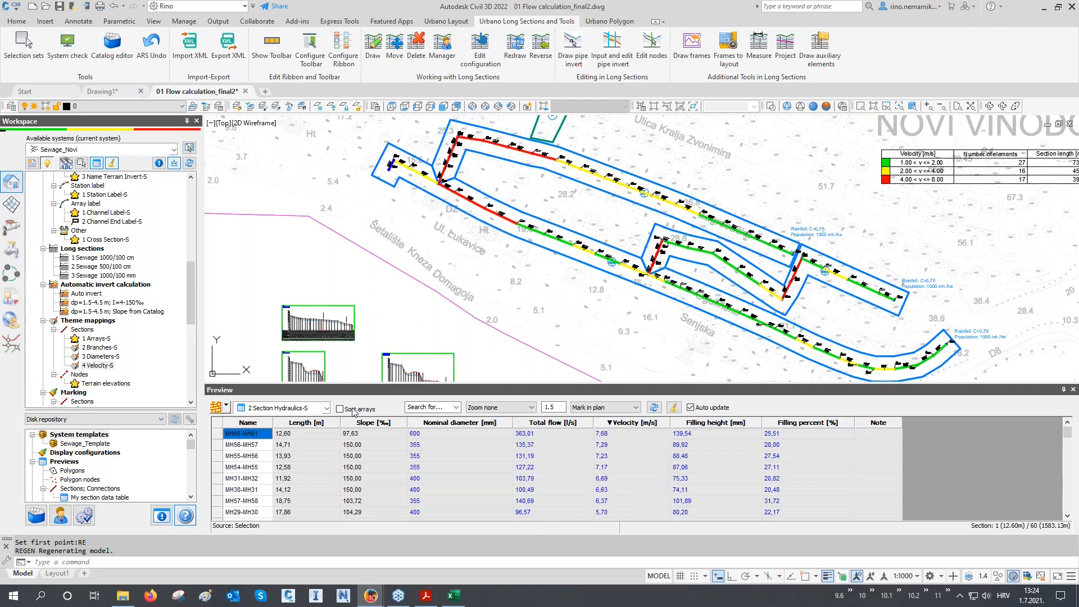
- Edit the 2 Section Hydraulics-S preview so the velocity column is validated as Between, with a minimum of 0.40 m/s
scroll(136, 323, "up", 8)
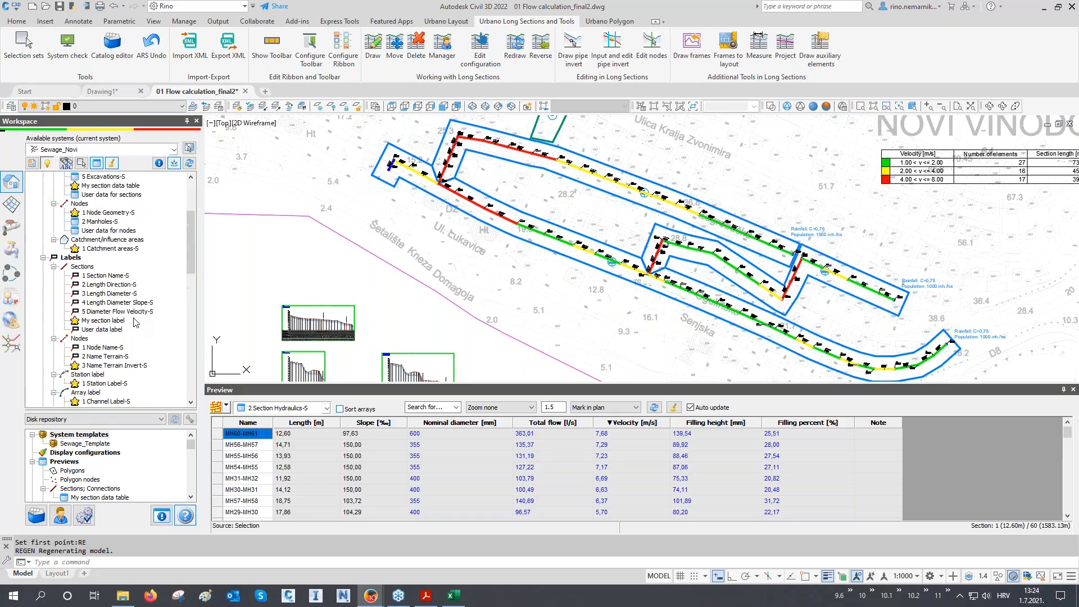
scroll(136, 323, "up", 1)
right_click(111, 203)
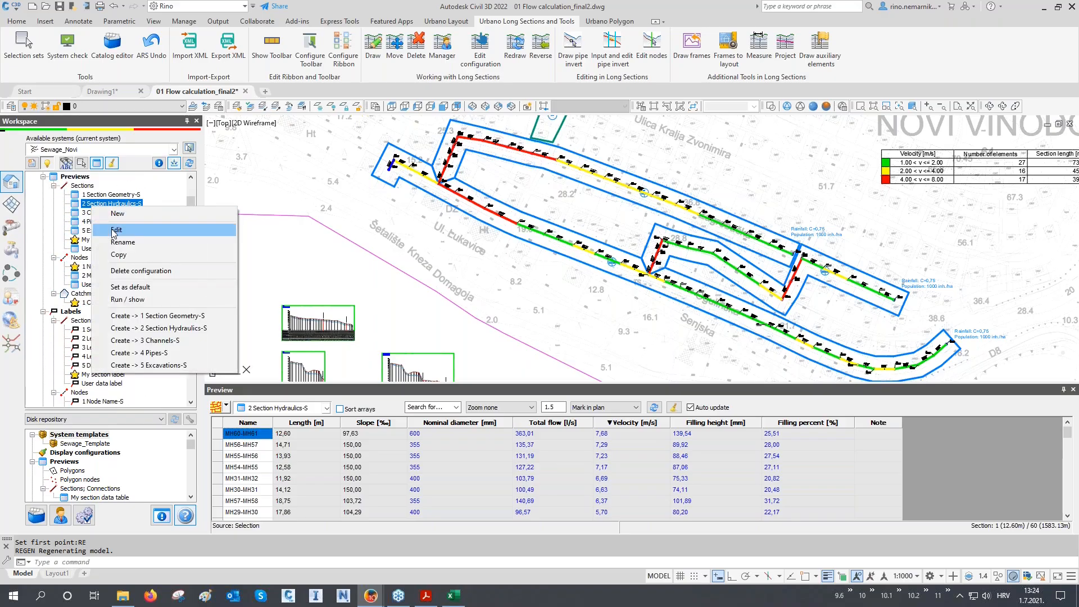
left_click(115, 230)
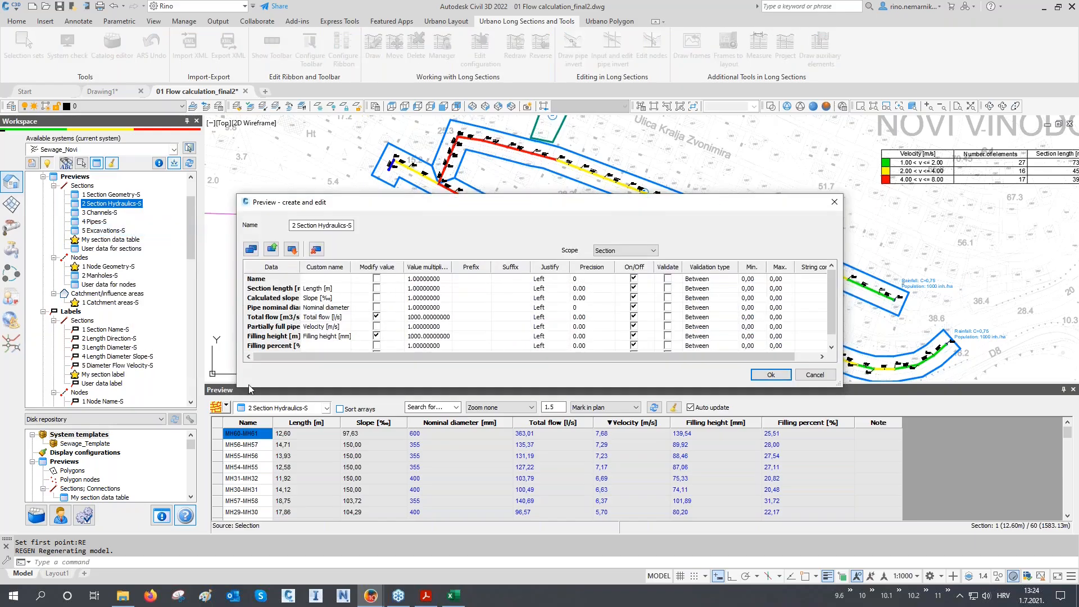
left_click_drag(250, 387, 252, 436)
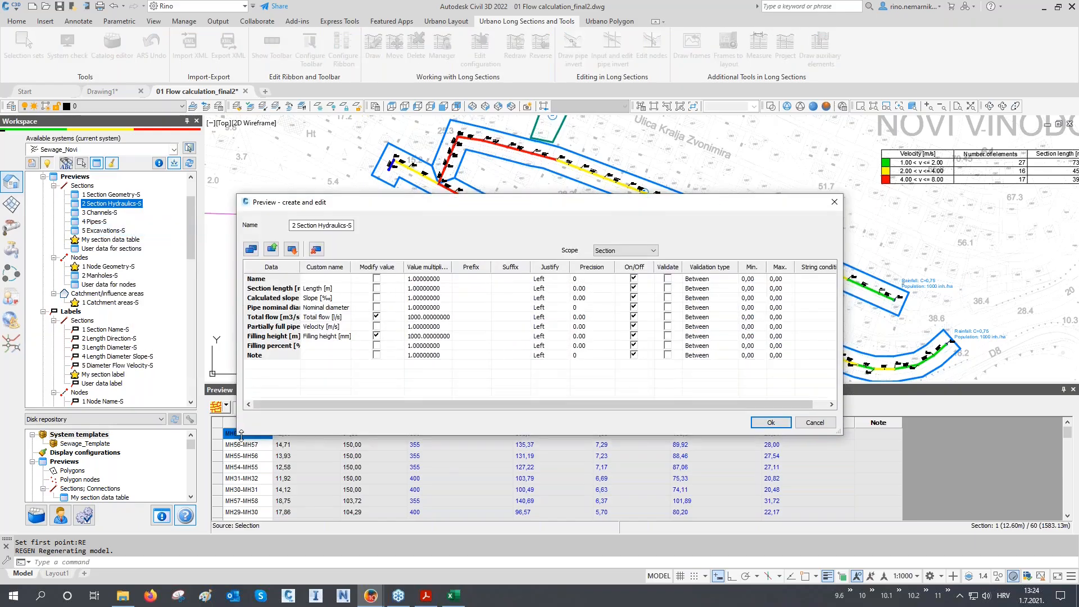
left_click(269, 327)
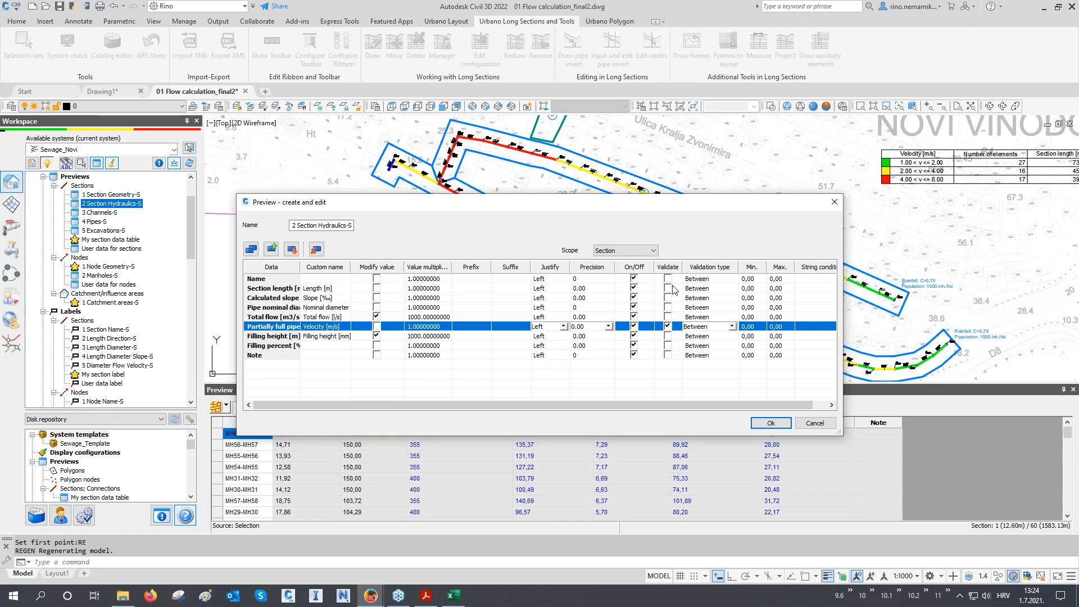
left_click(732, 327)
left_click(746, 326)
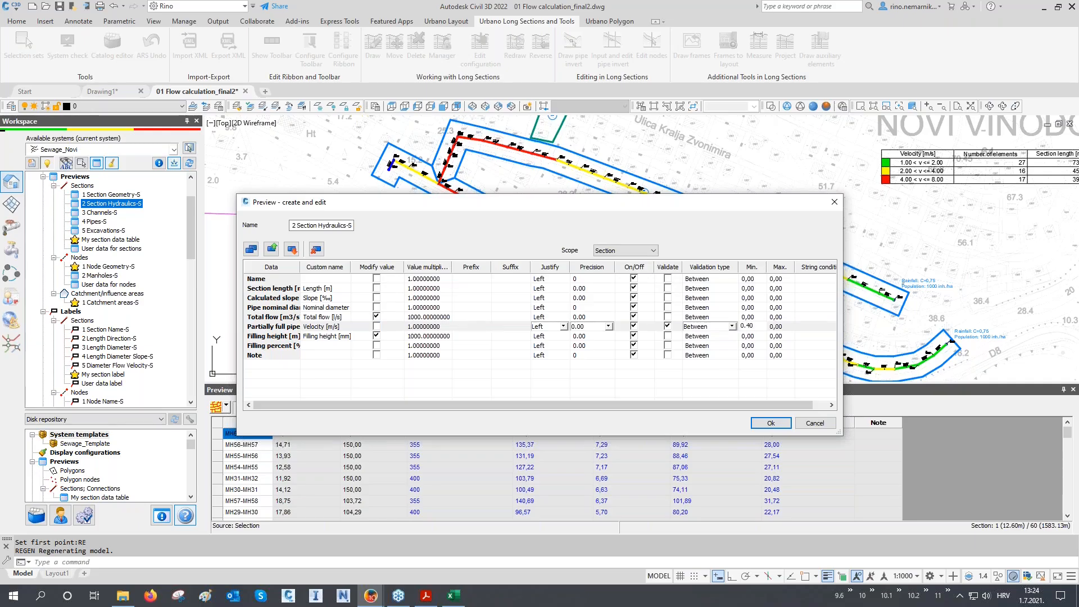
type("0.40")
key("Tab")
left_click(767, 423)
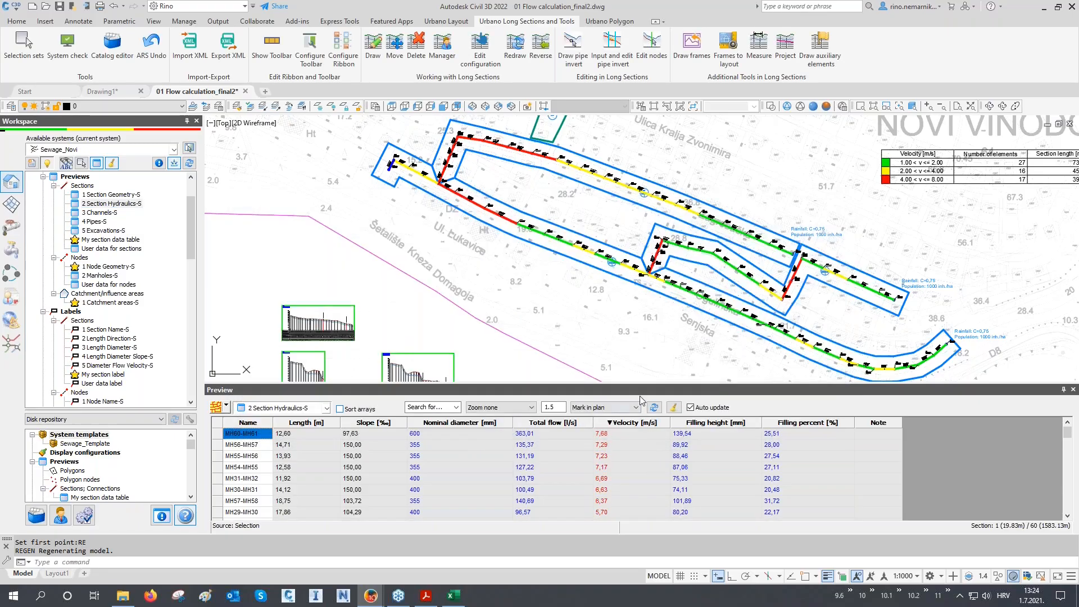
- Enlarge the data preview and compare the lowest and highest section velocities, finishing with the table sorted by descending velocity
left_click_drag(643, 388, 641, 358)
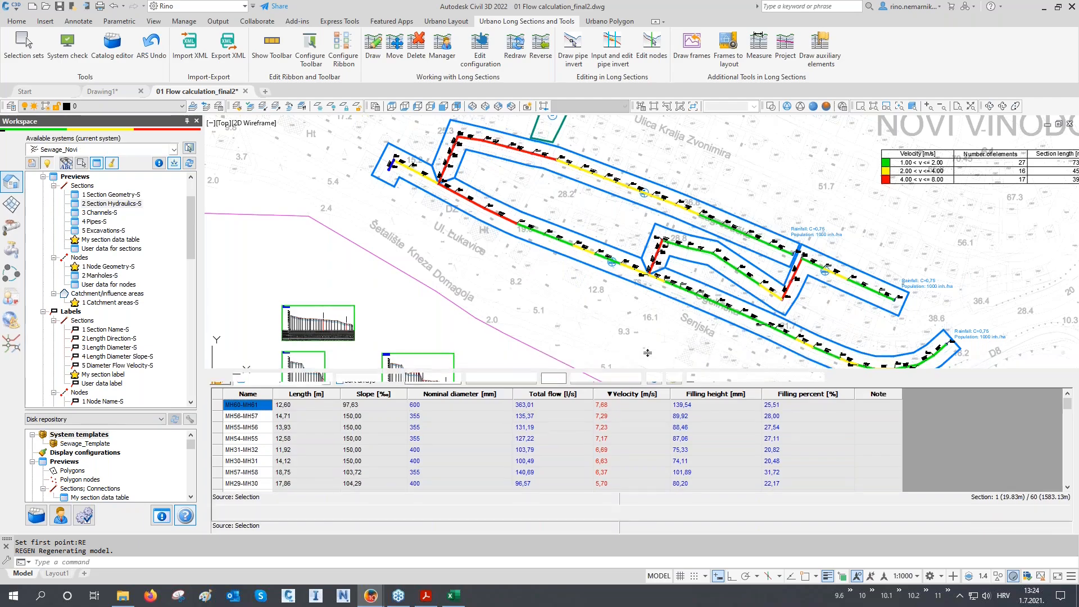
left_click(635, 394)
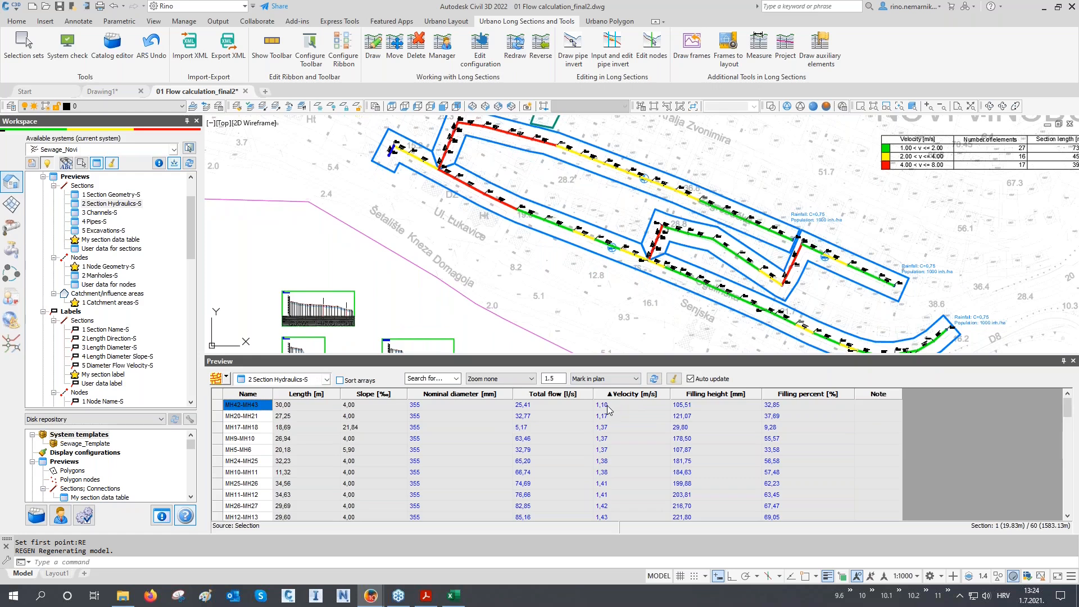
left_click(622, 396)
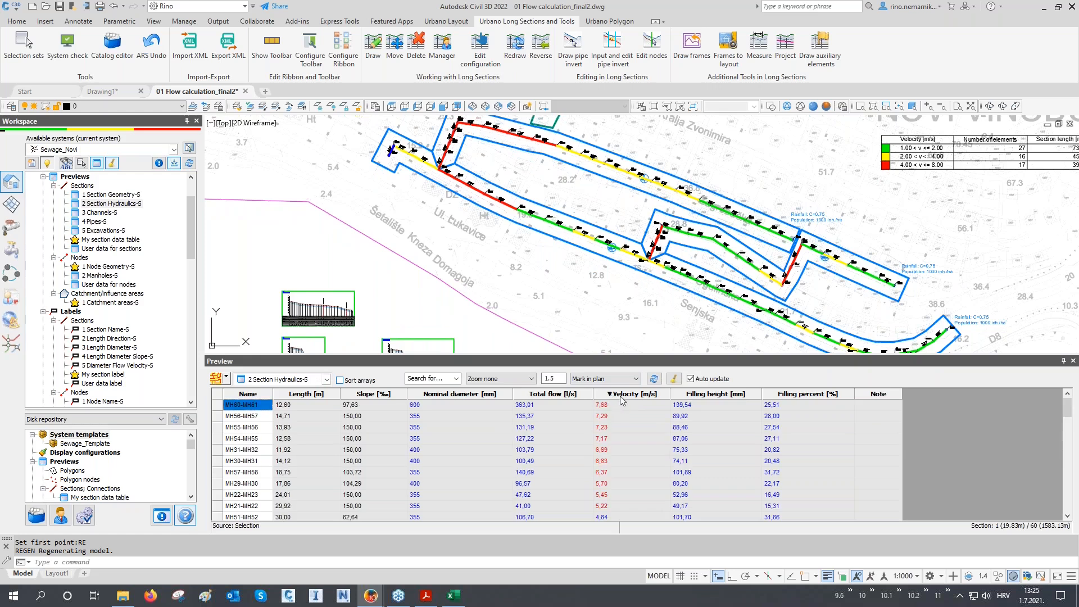
left_click(631, 400)
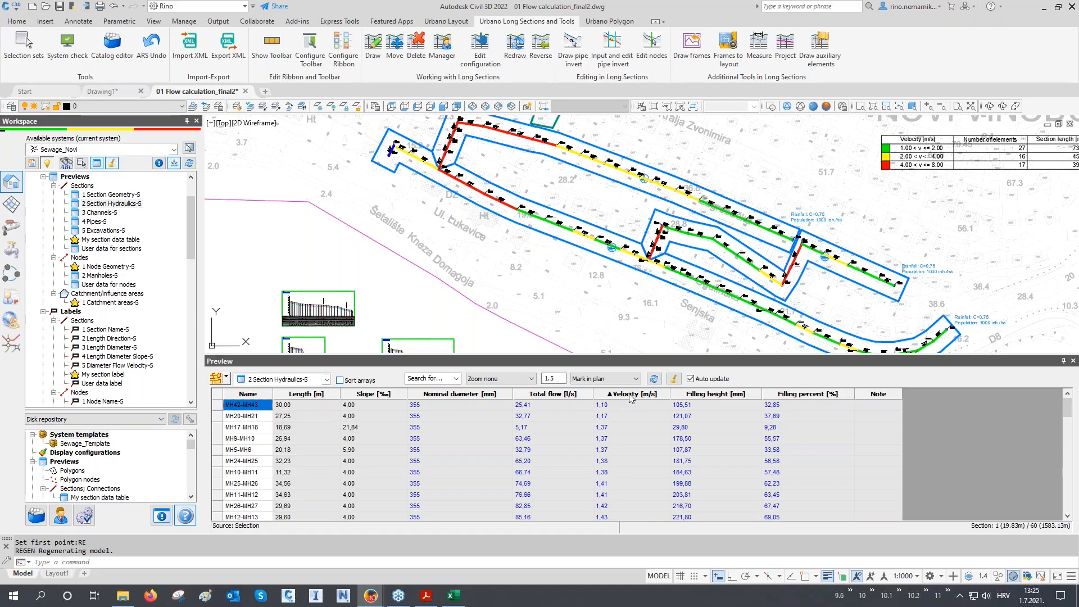
left_click(622, 394)
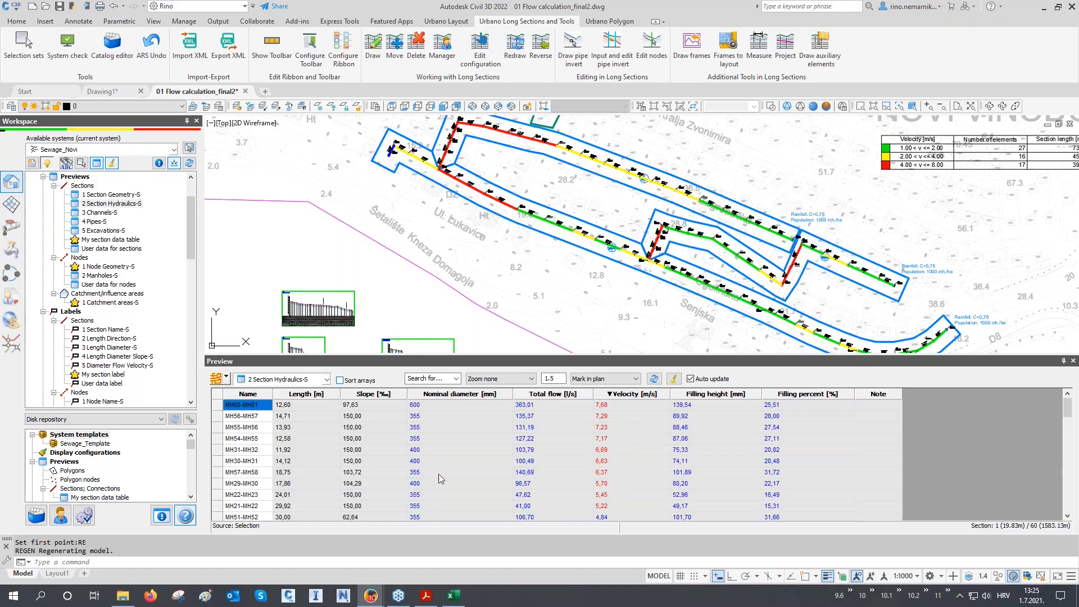
- Compare the slopes and velocities of the red-flagged sections, marking them in the plan, and close the data preview
left_click_drag(361, 508, 362, 406)
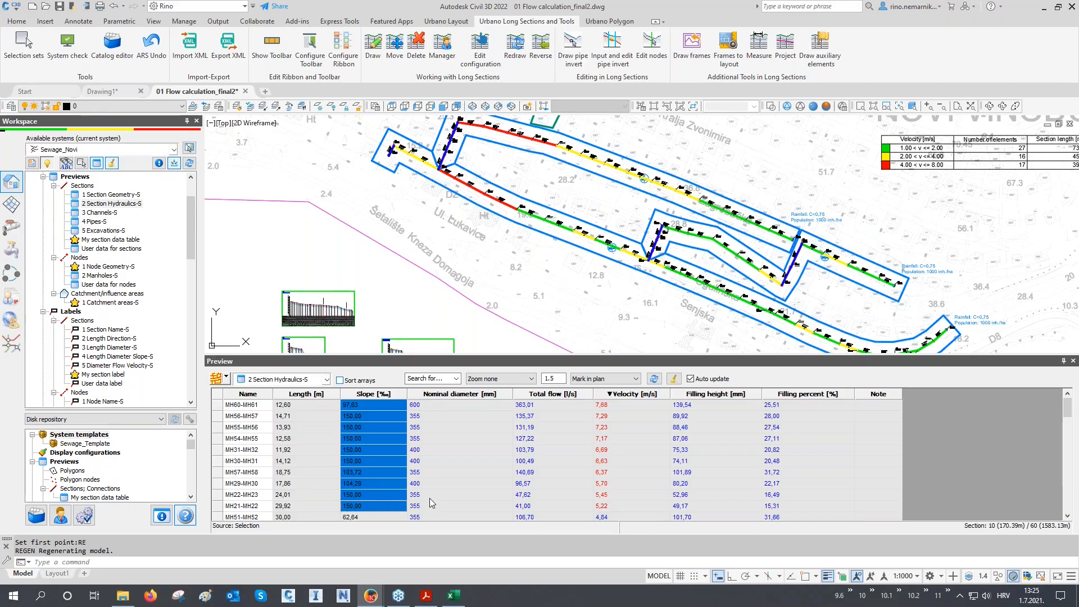
left_click_drag(621, 511, 622, 397)
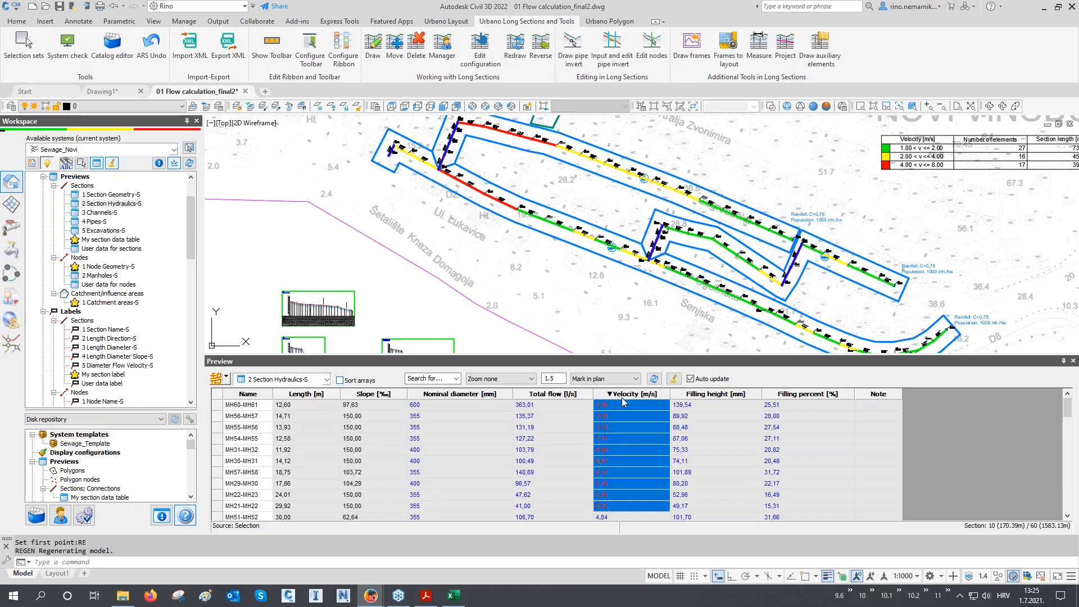
left_click(1073, 361)
- Save the 01 Flow calculation_final2 drawing and close it
middle_click_drag(560, 438, 510, 417)
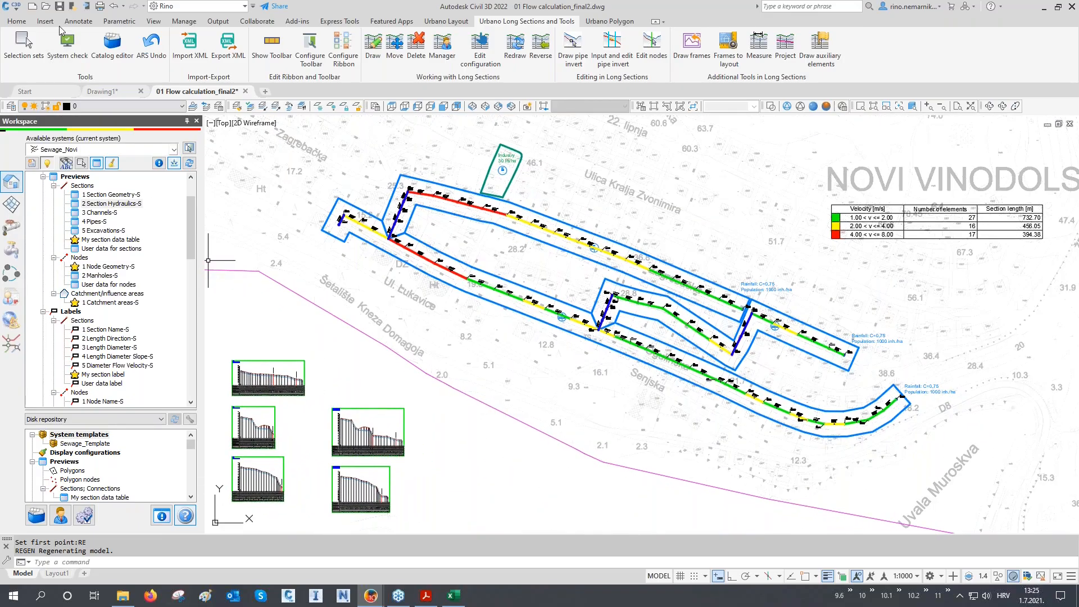
left_click(59, 7)
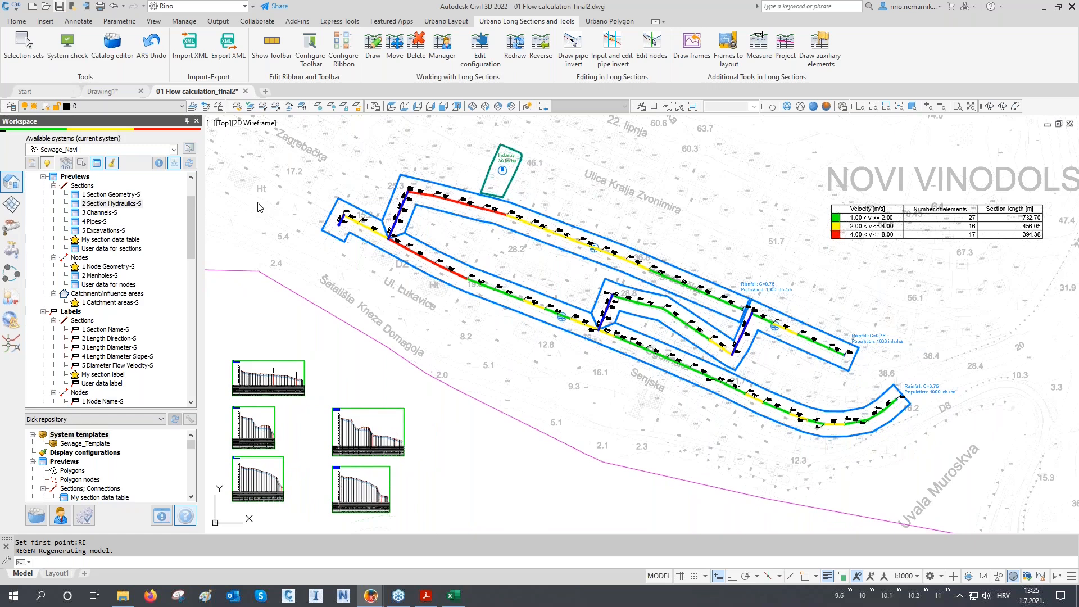
left_click(243, 91)
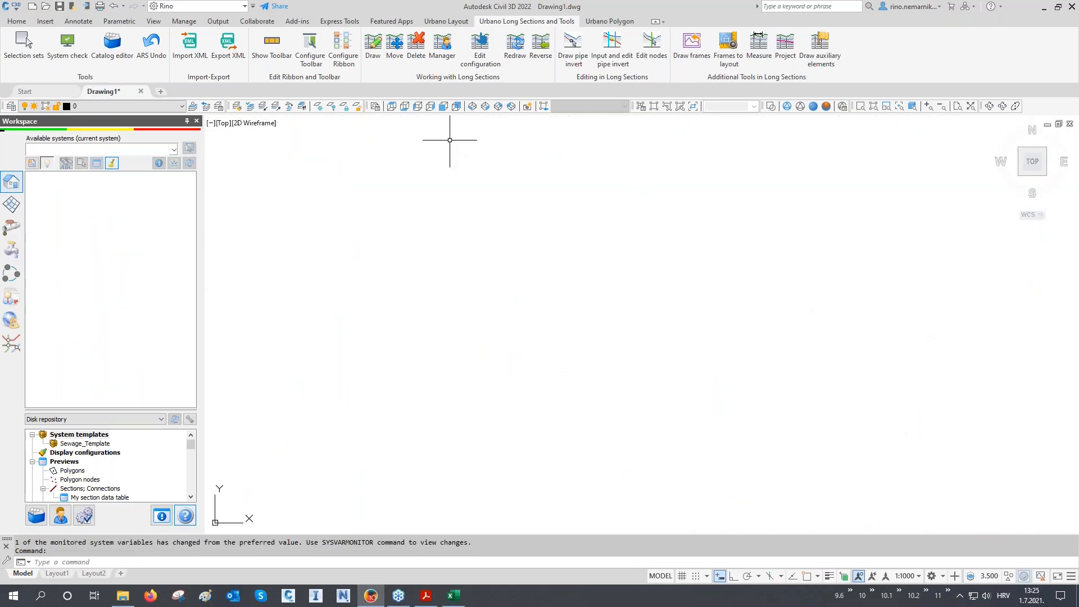
key("Escape")
key("Escape")
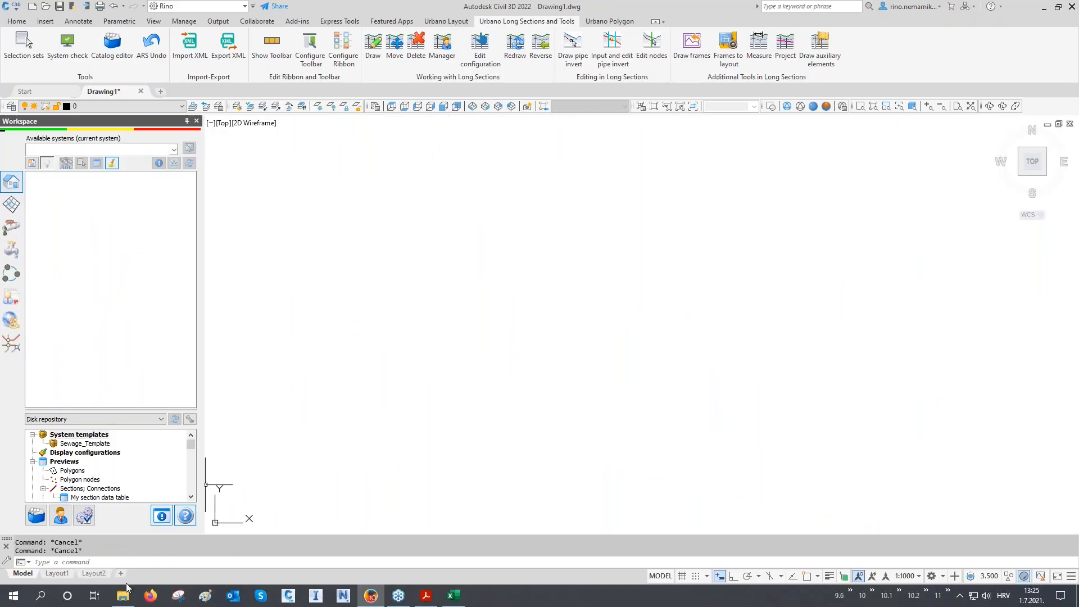
- Open the drawing 01 IDF method.dwg from the 03 IDF method folder
left_click(123, 593)
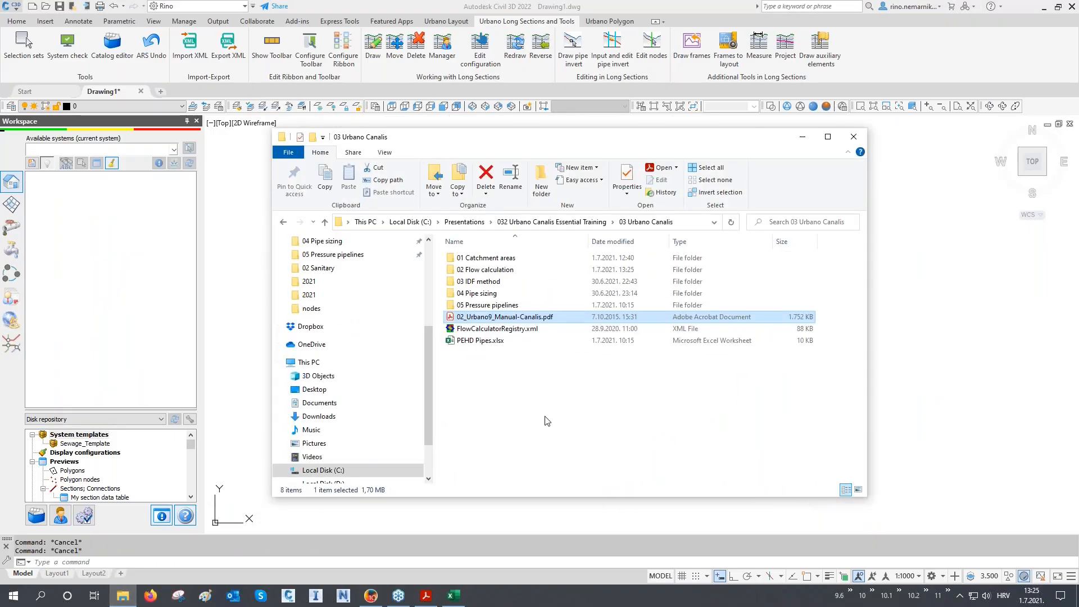
double_click(478, 281)
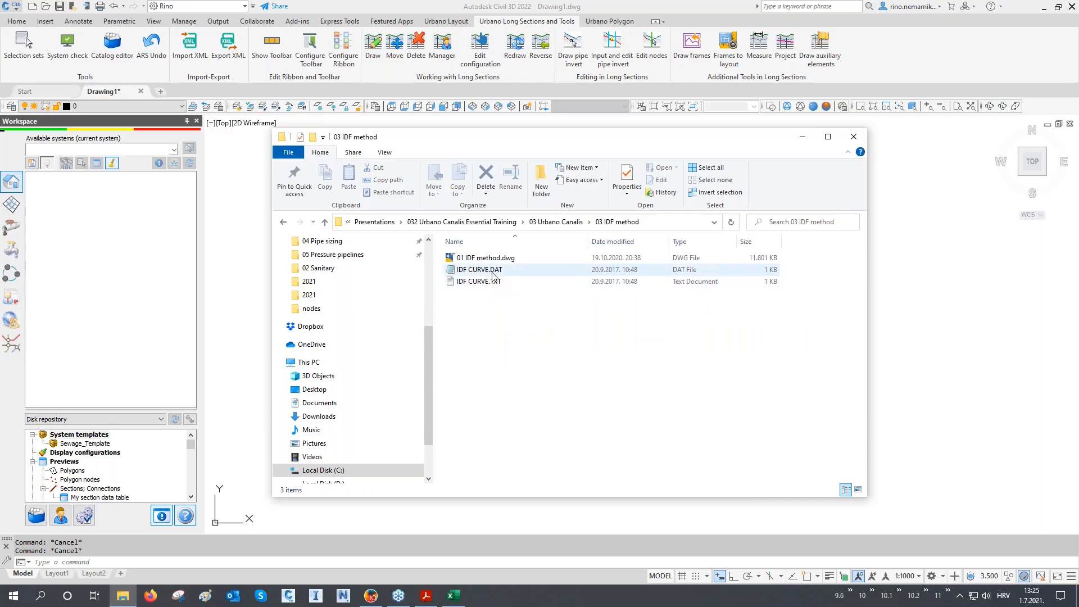
left_click(496, 259)
left_click_drag(495, 261, 369, 566)
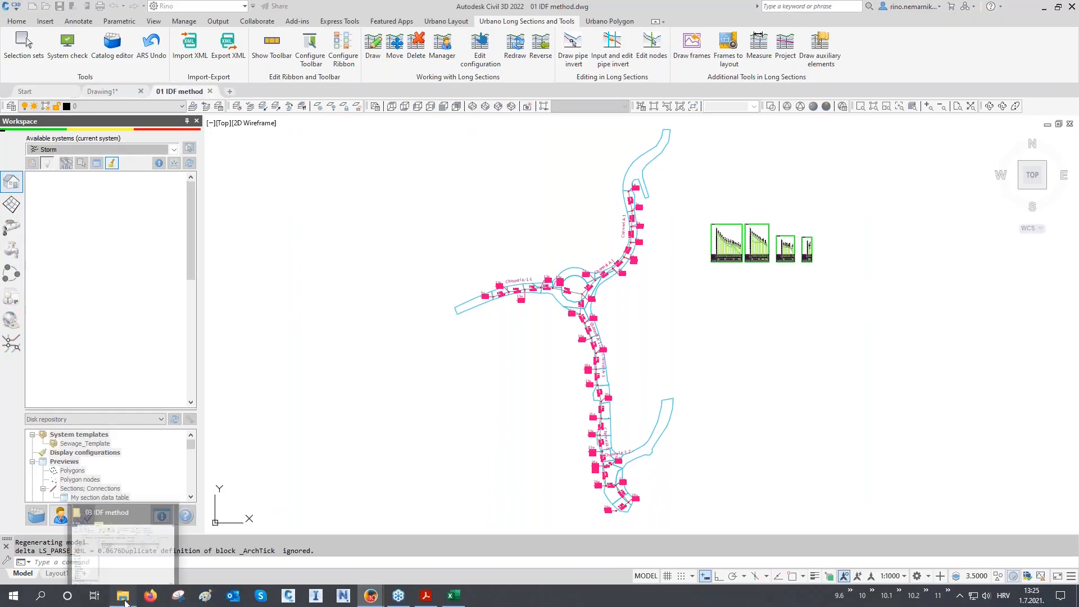
- Open IDF CURVE.DAT from the 03 IDF method folder and examine the rows from 5 to 300 under heading #0.5
left_click(124, 597)
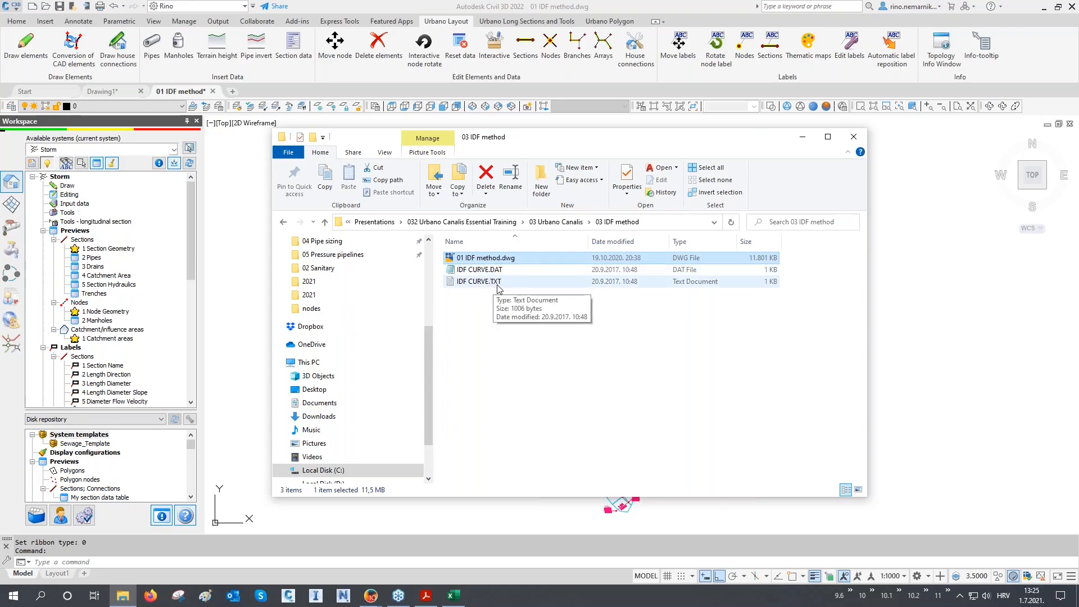
double_click(480, 270)
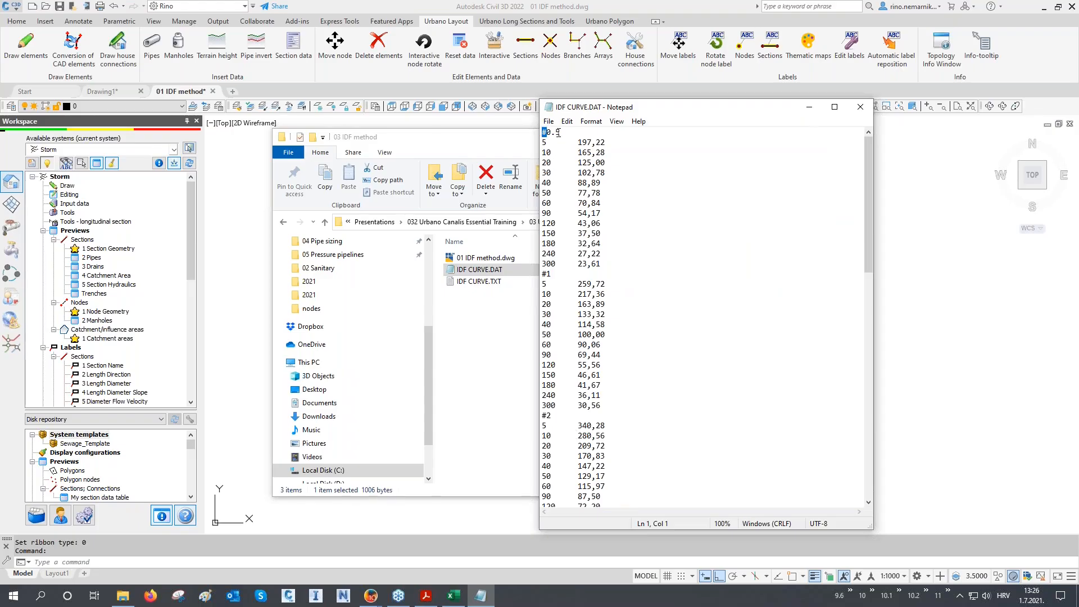
left_click_drag(550, 133, 535, 133)
left_click_drag(543, 144, 638, 264)
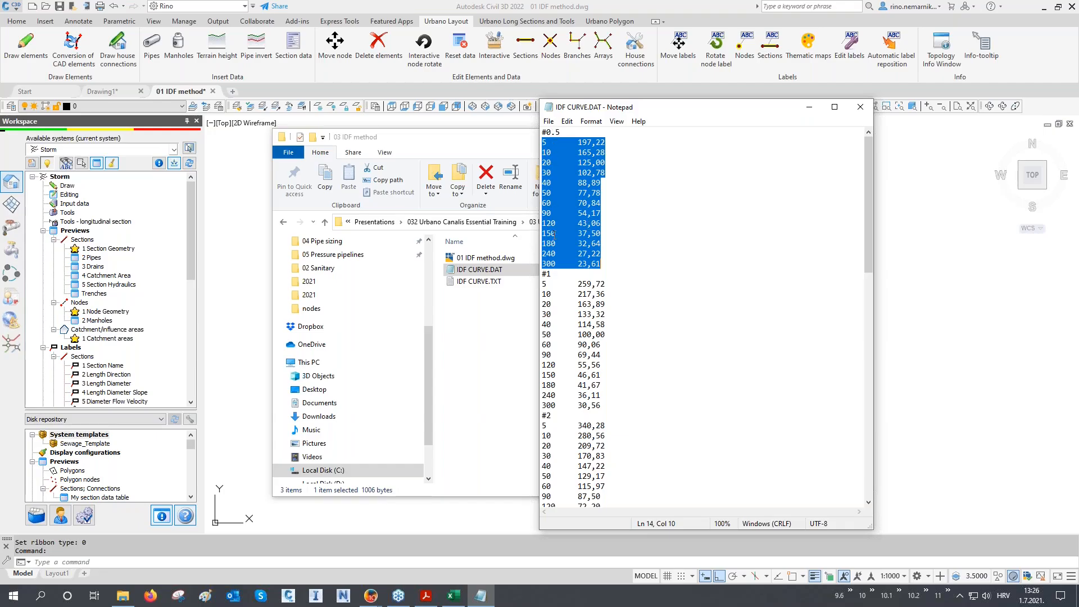
- Examine the remaining rainfall blocks #1 to #10 in IDF CURVE.DAT and close the file
scroll(555, 274, "down", 3)
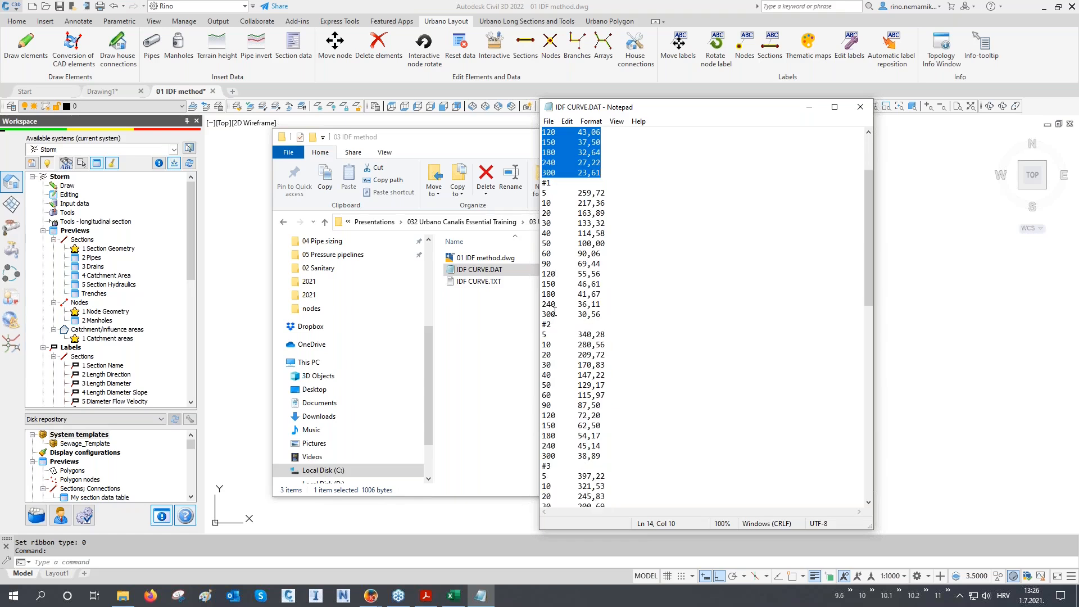
scroll(555, 311, "down", 4)
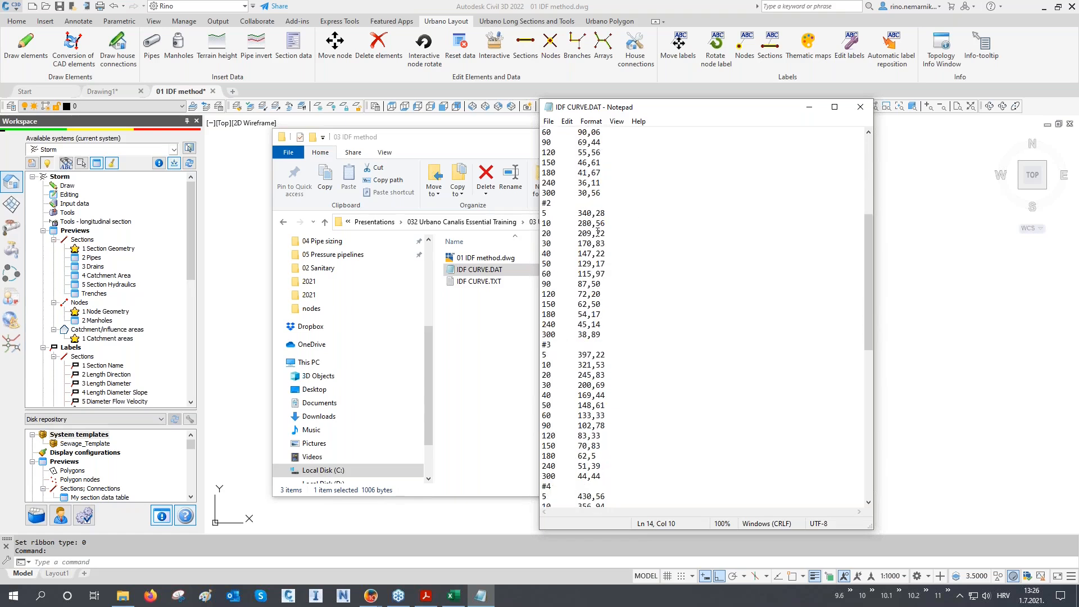
scroll(604, 450, "down", 7)
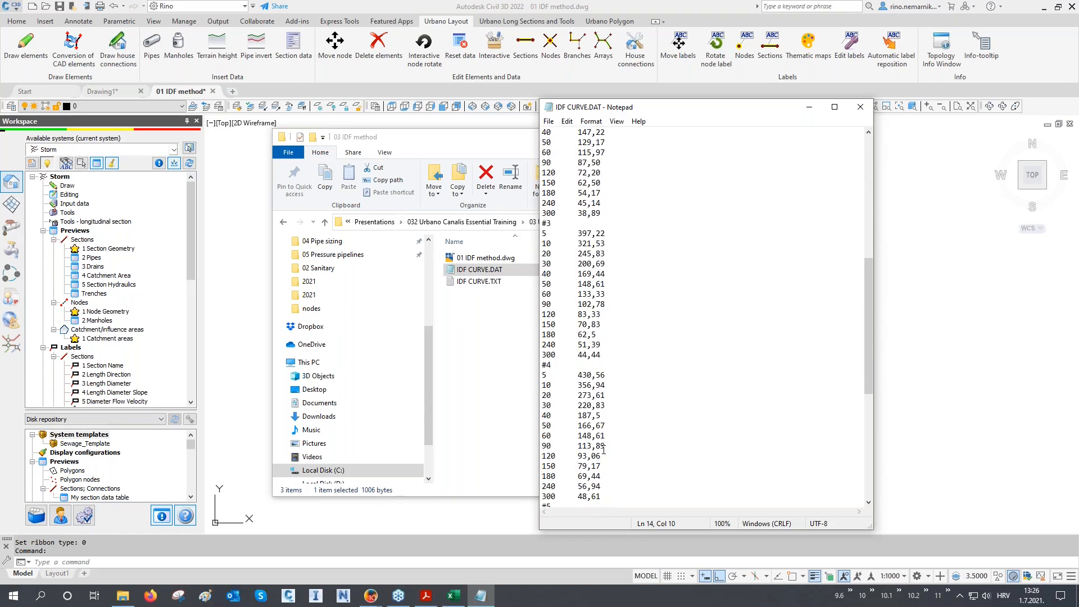
scroll(604, 450, "down", 6)
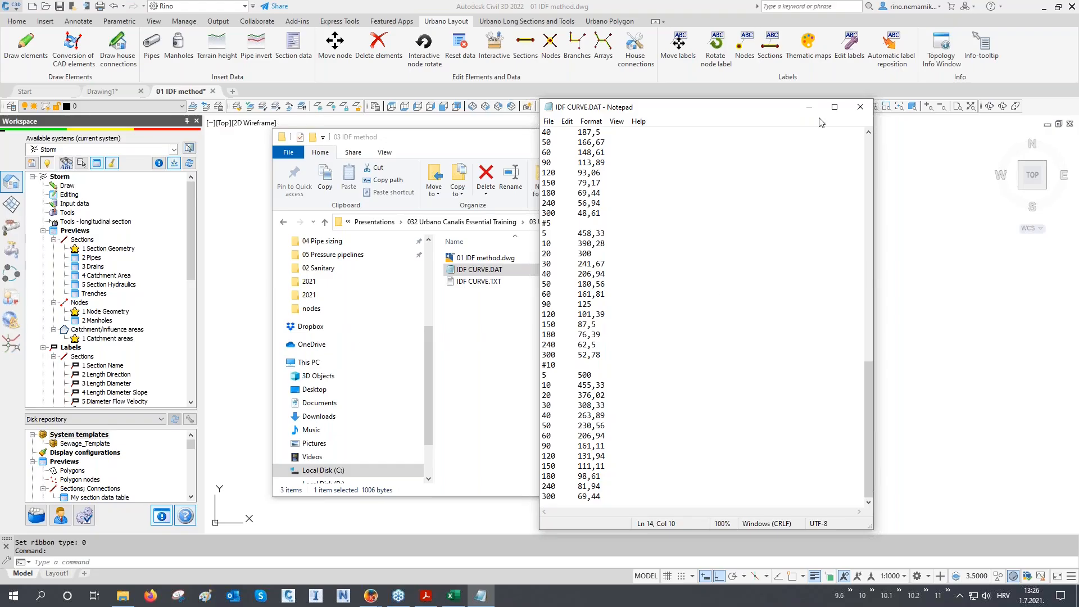
left_click(860, 107)
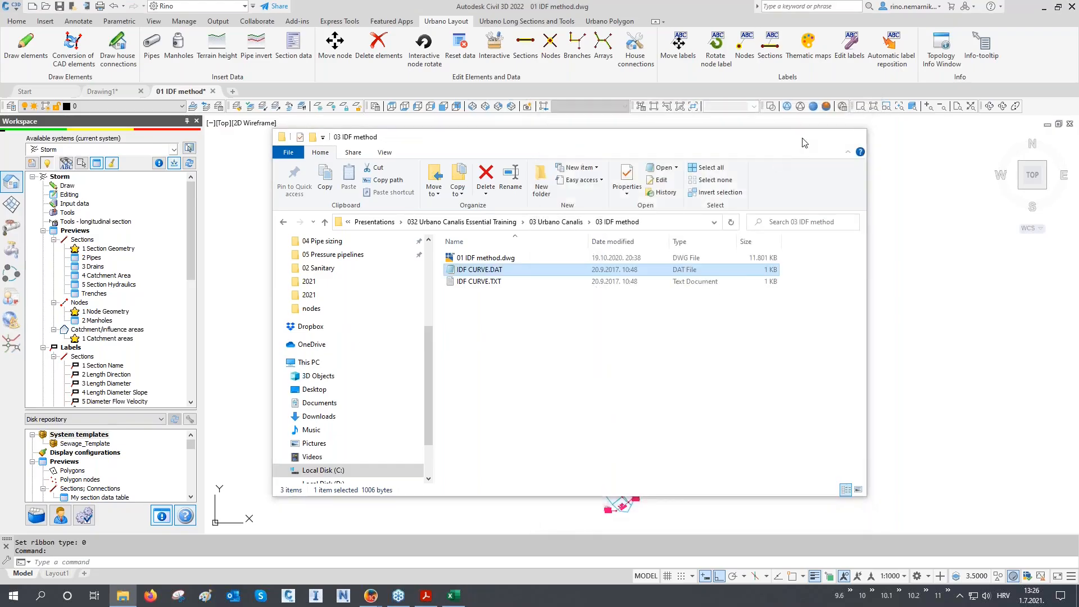
- Return to the storm drawing and examine the manholes and sections of Channel A-1.1
left_click(805, 143)
left_click(685, 302)
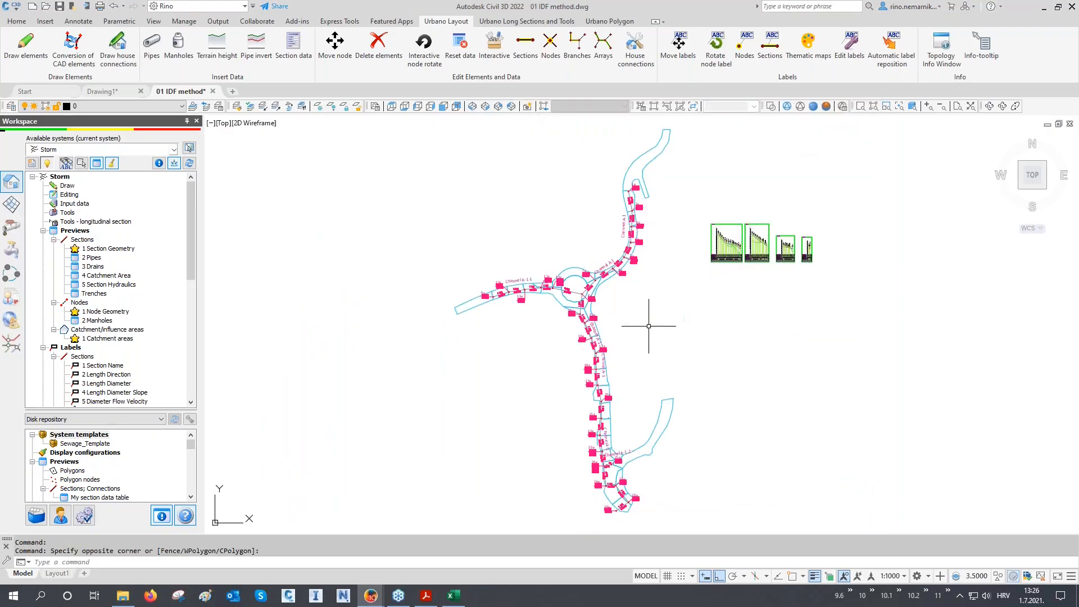
scroll(506, 285, "up", 3)
scroll(506, 285, "up", 4)
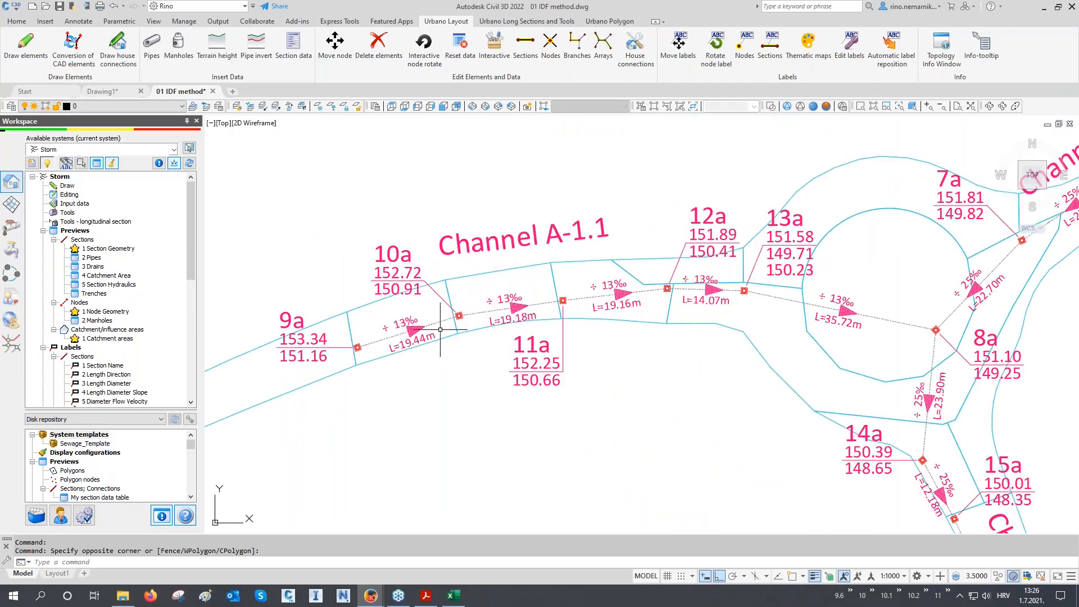
- Open the data preview for the storm system and display the 1 Catchment areas table
scroll(394, 326, "up", 2)
scroll(321, 377, "down", 4)
scroll(771, 289, "down", 3)
middle_click_drag(771, 289, 700, 386)
middle_click_drag(723, 272, 646, 365)
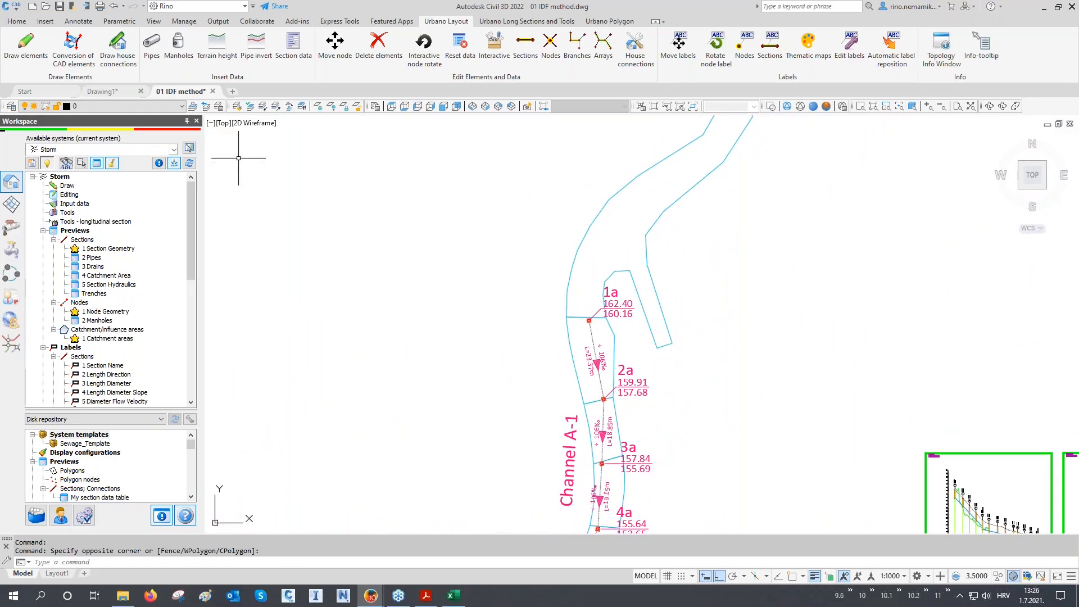
left_click(98, 164)
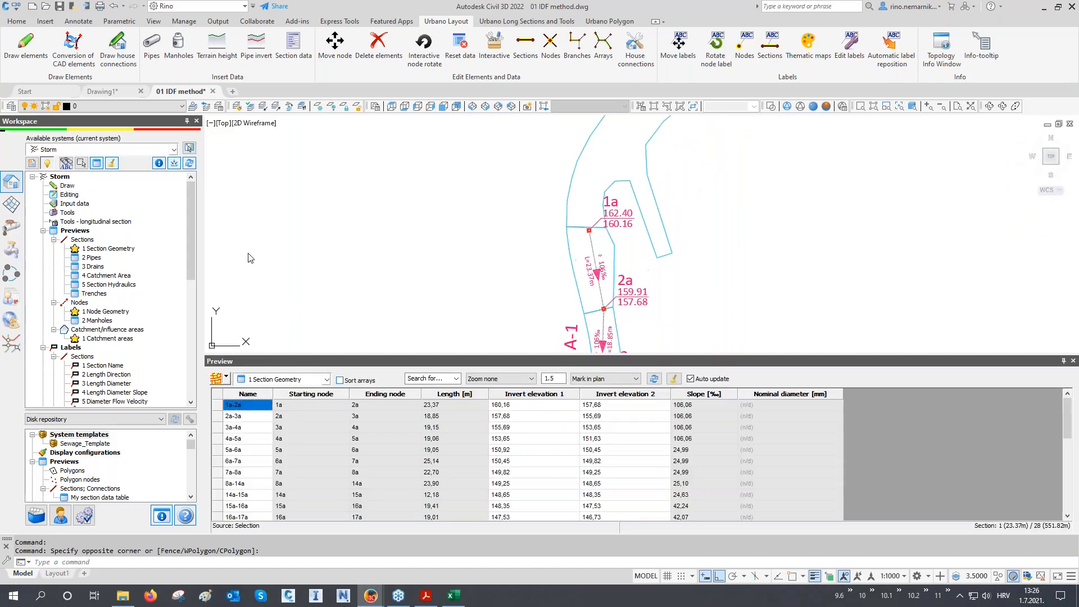
left_click(271, 382)
left_click(310, 509)
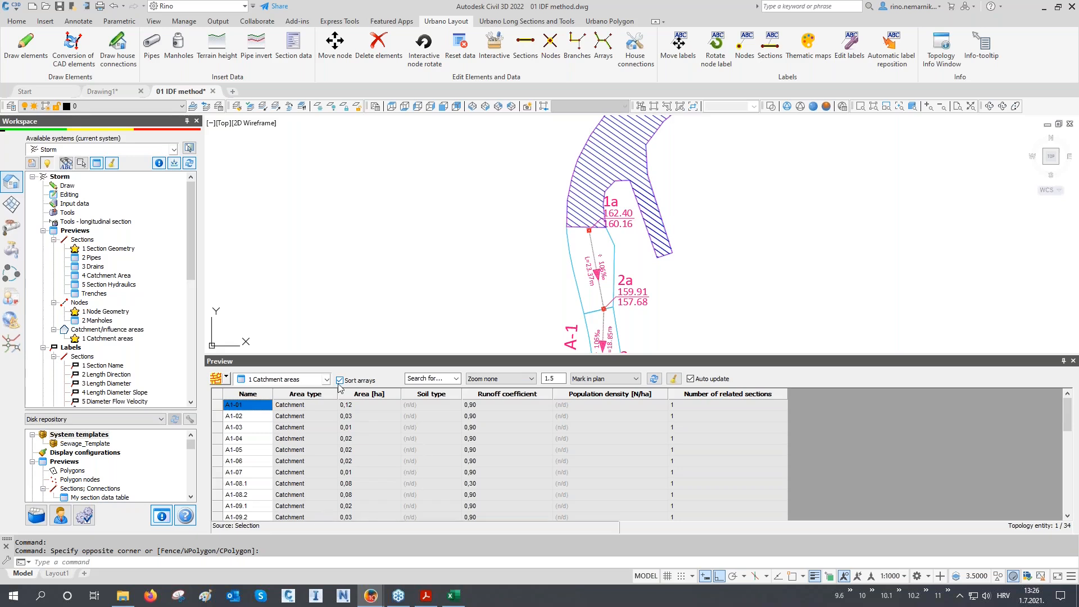
- Examine individual catchment areas and their related sections along the channels using the catchment areas selection, and close the preview
left_click(224, 379)
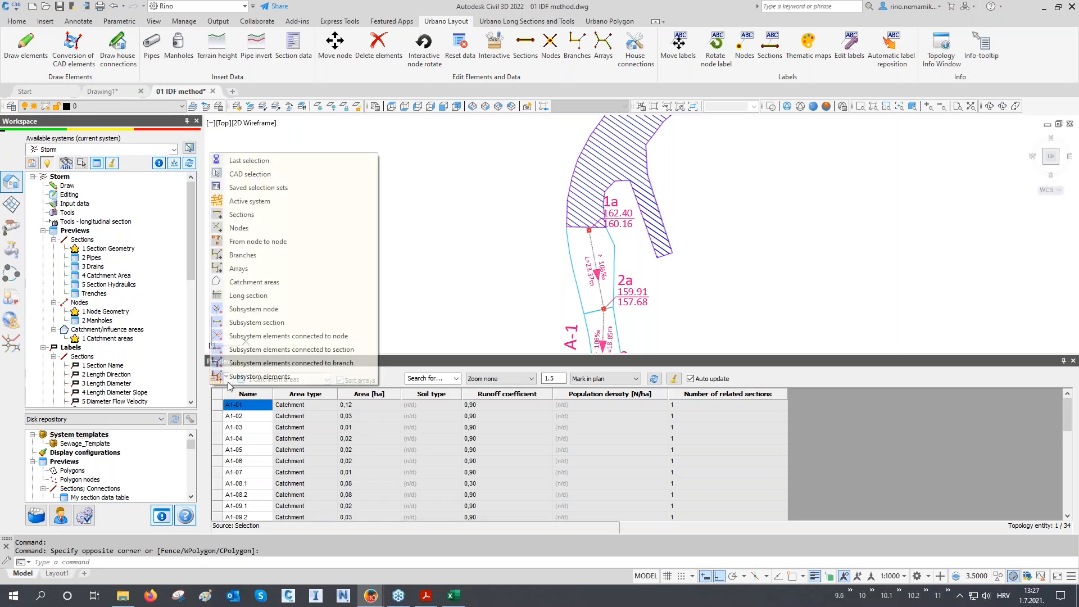
left_click(262, 281)
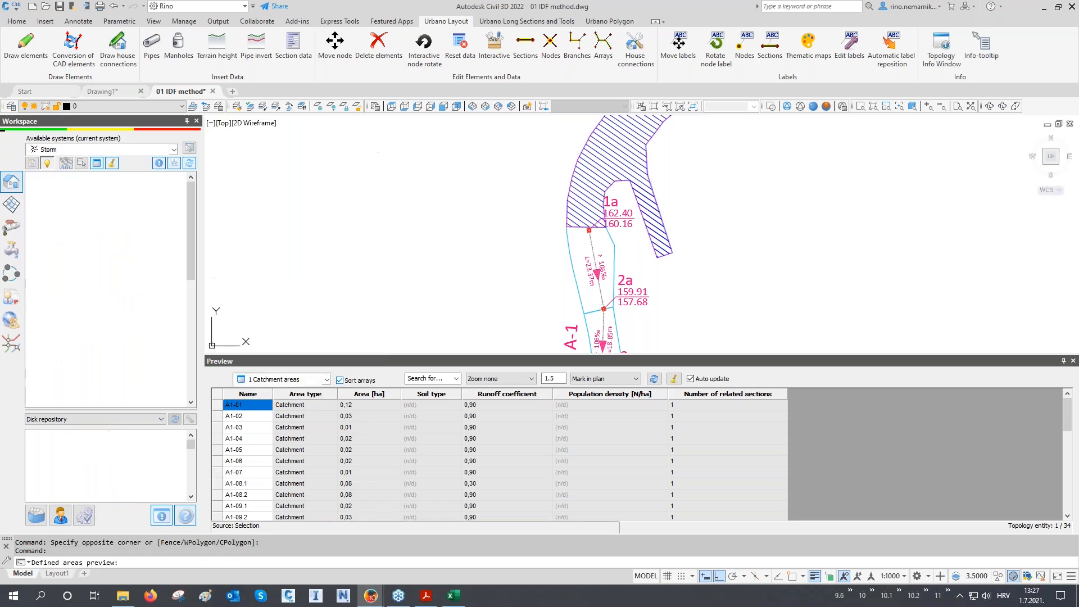
scroll(516, 241, "down", 2)
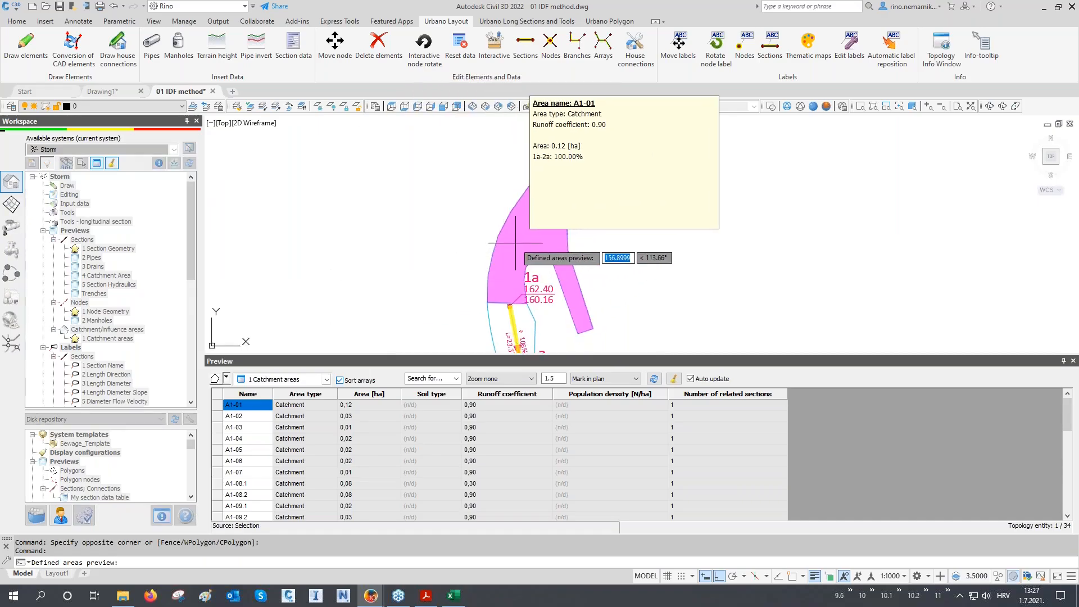
middle_click_drag(515, 241, 514, 189)
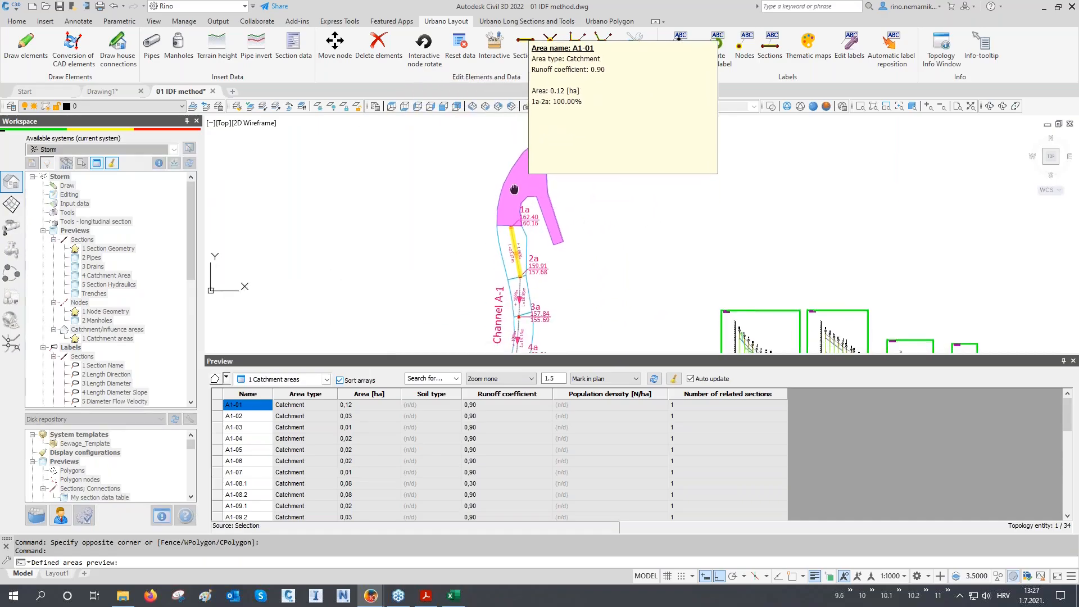
middle_click_drag(514, 251, 514, 177)
mouse_move(517, 229)
middle_mouse_down()
mouse_move(521, 182)
mouse_move(537, 192)
mouse_move(540, 181)
mouse_move(532, 209)
mouse_move(559, 184)
mouse_move(557, 211)
mouse_move(601, 189)
mouse_move(567, 209)
mouse_move(639, 198)
middle_mouse_up()
scroll(567, 209, "up", 1)
mouse_move(584, 245)
middle_mouse_down()
mouse_move(618, 169)
mouse_move(614, 150)
mouse_move(544, 181)
mouse_move(534, 155)
middle_mouse_up()
mouse_move(544, 202)
middle_mouse_down()
mouse_move(524, 162)
mouse_move(542, 207)
mouse_move(528, 152)
mouse_move(546, 213)
mouse_move(538, 161)
middle_mouse_up()
middle_click_drag(551, 232, 552, 172)
mouse_move(564, 243)
middle_mouse_down()
mouse_move(559, 181)
mouse_move(560, 312)
middle_mouse_up()
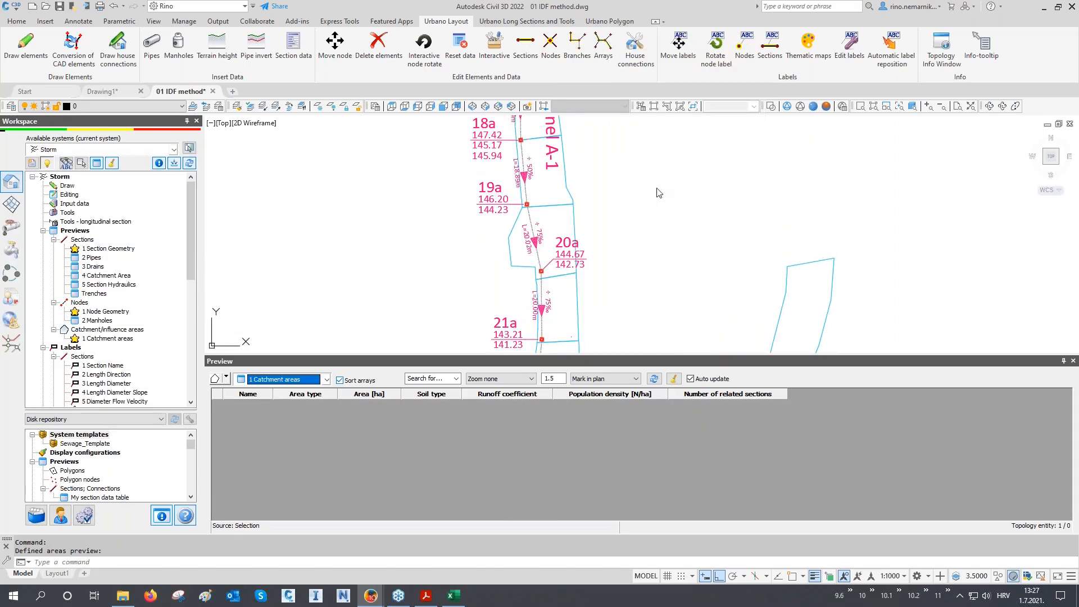
scroll(584, 241, "down", 5)
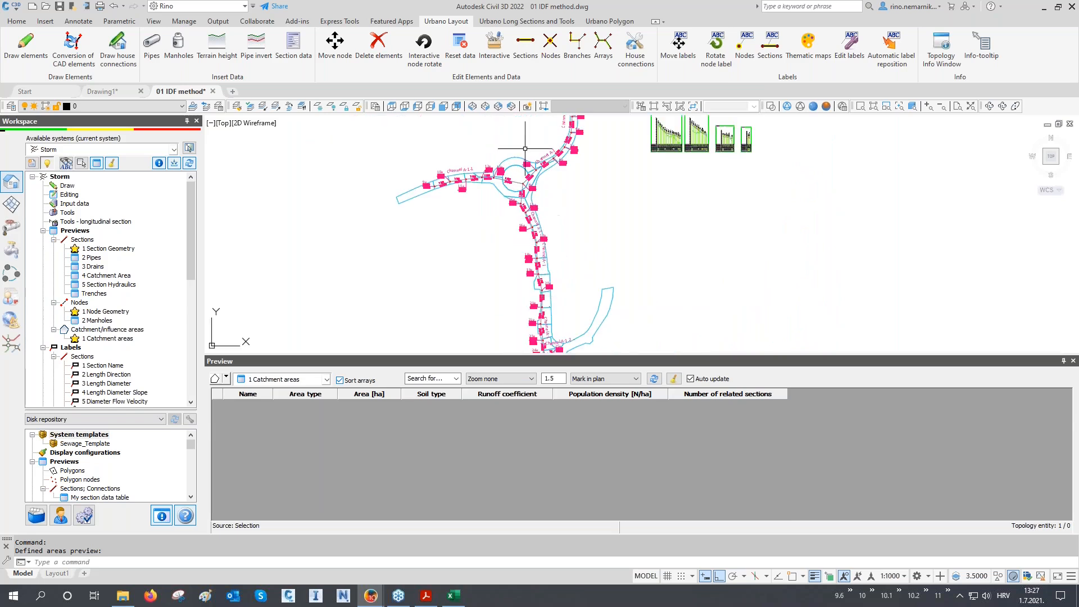
middle_click_drag(523, 149, 524, 240)
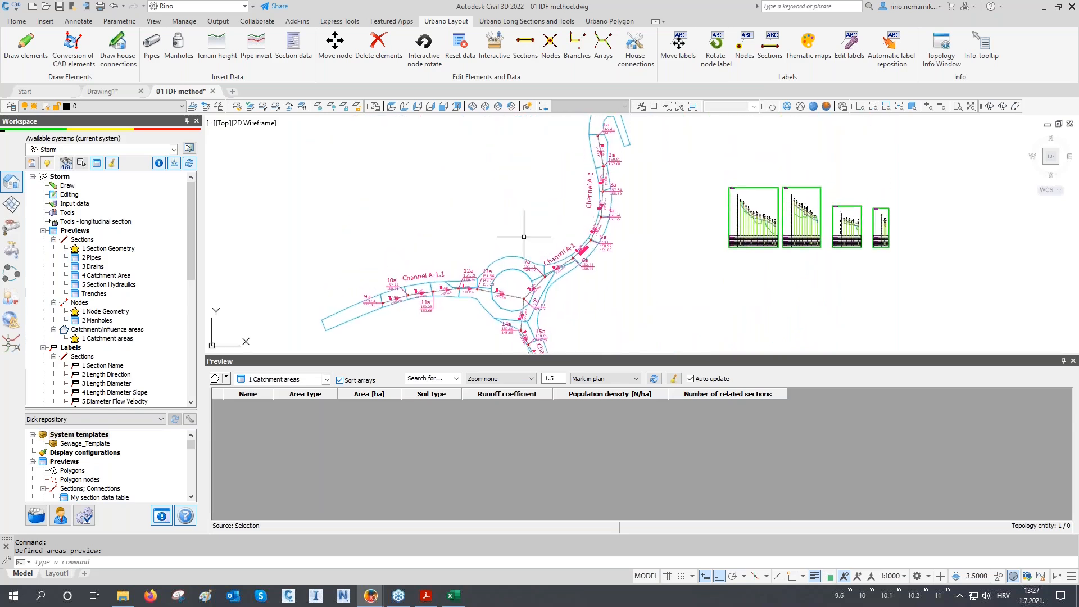
left_click(1073, 361)
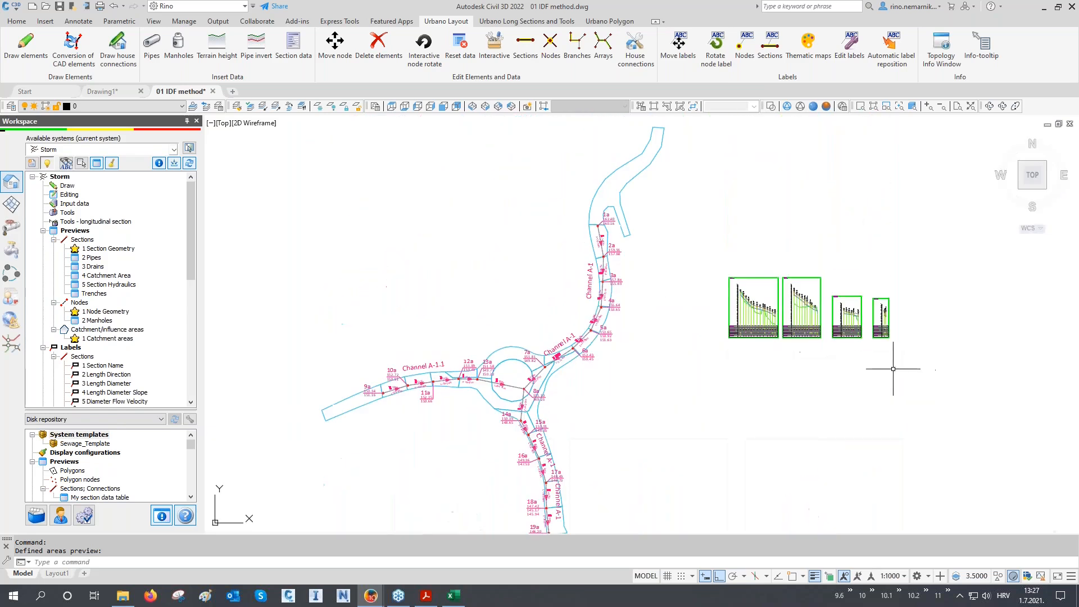
- Examine the first longitudinal section of Channel A-1 and the pipe section between manholes 1a and 2a in plan
scroll(764, 318, "up", 12)
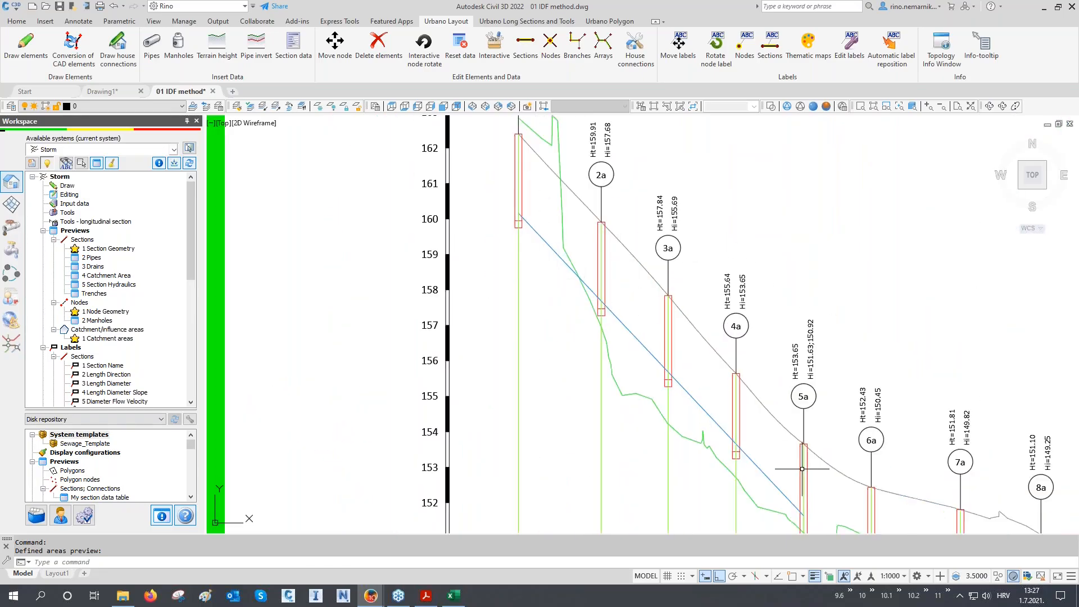
scroll(788, 423, "down", 8)
scroll(457, 305, "up", 10)
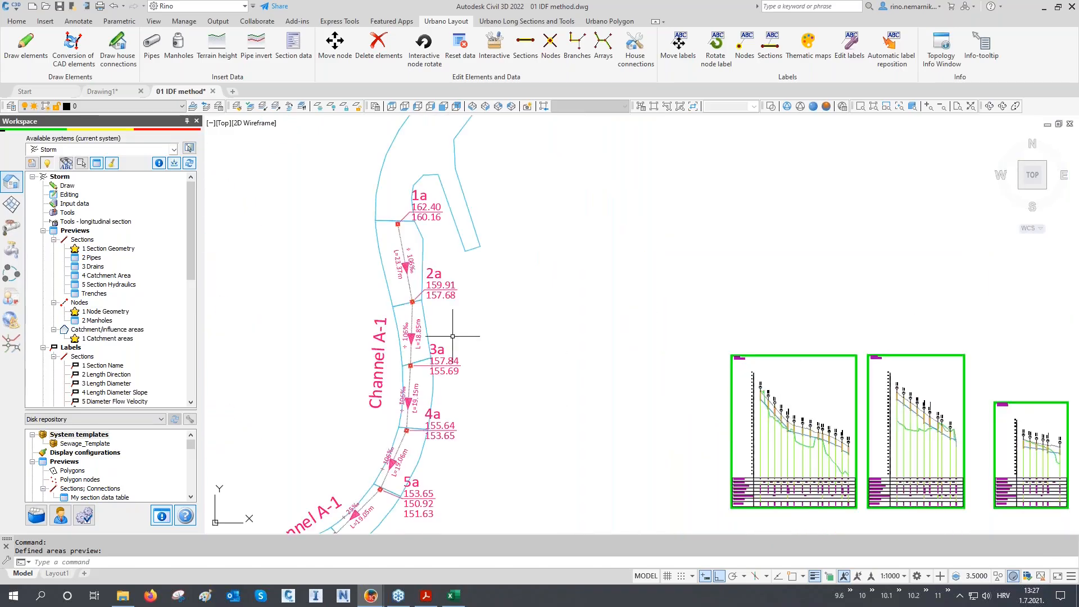
scroll(407, 259, "up", 2)
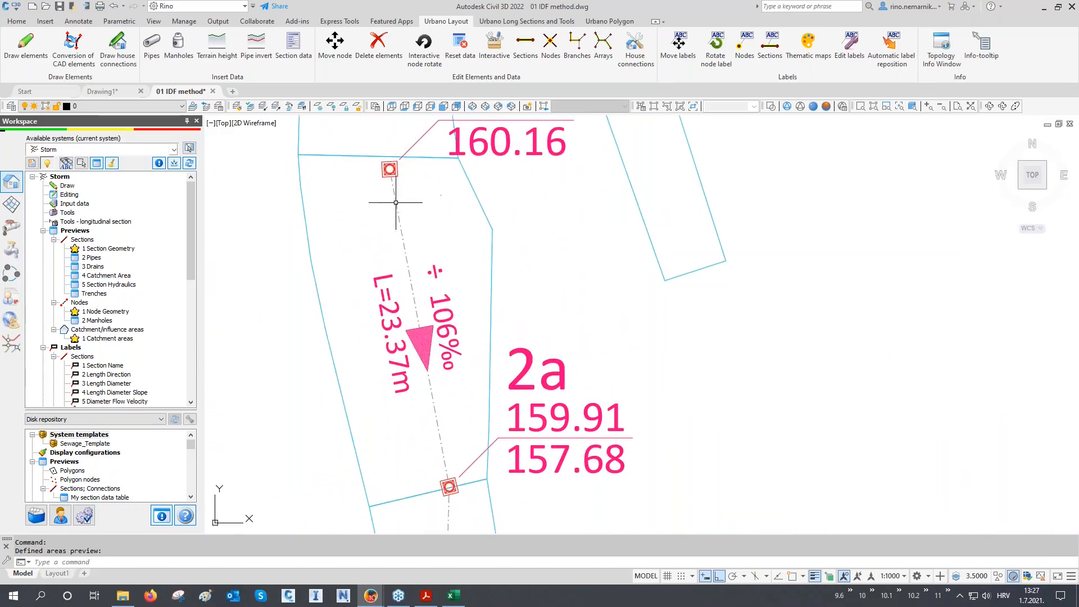
scroll(411, 290, "up", 2)
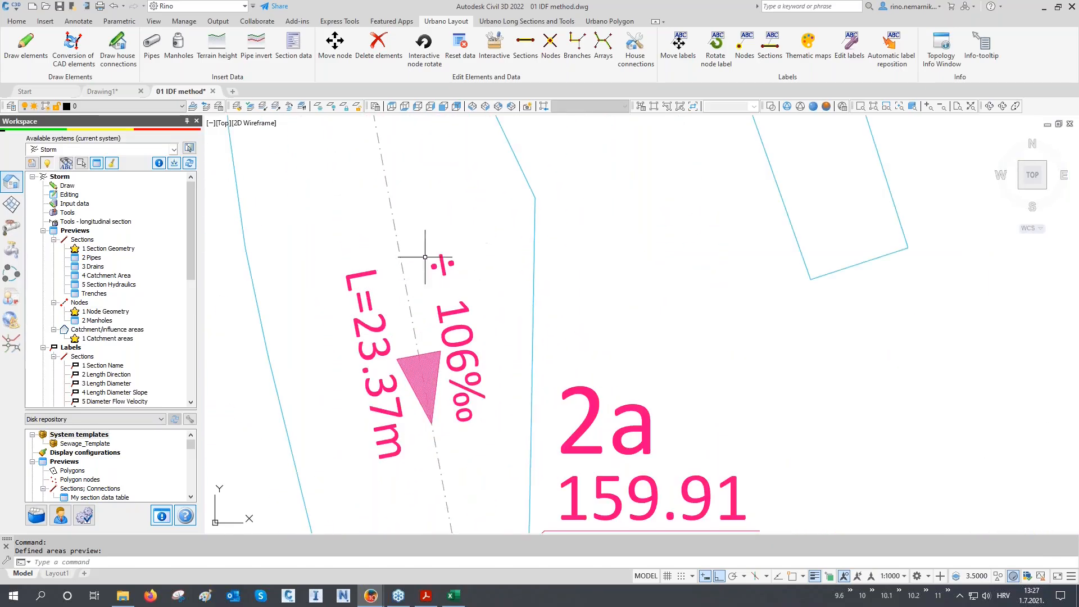
scroll(651, 241, "down", 12)
middle_click_drag(582, 302, 580, 290)
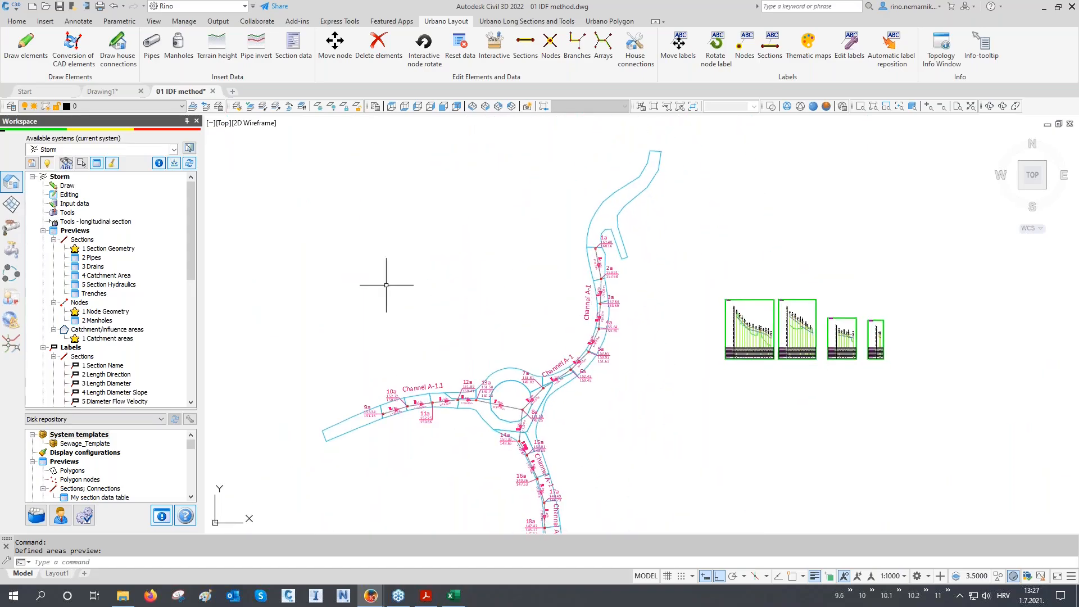
- Open the flow calculation and add a Rational method (IDF) rain flow for the whole Storm system
left_click(20, 233)
left_click(73, 351)
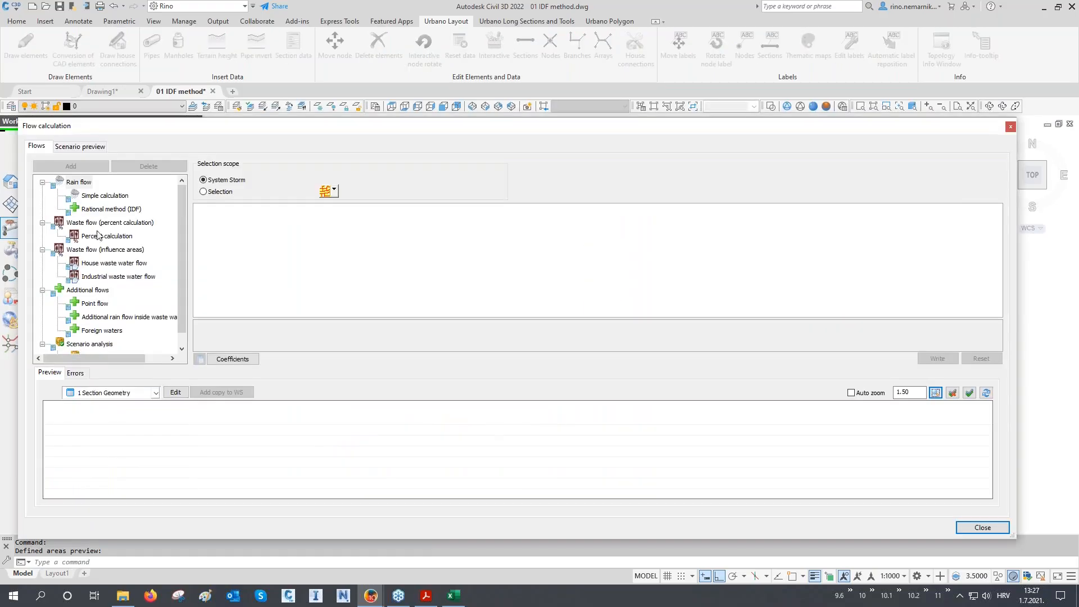
left_click(101, 210)
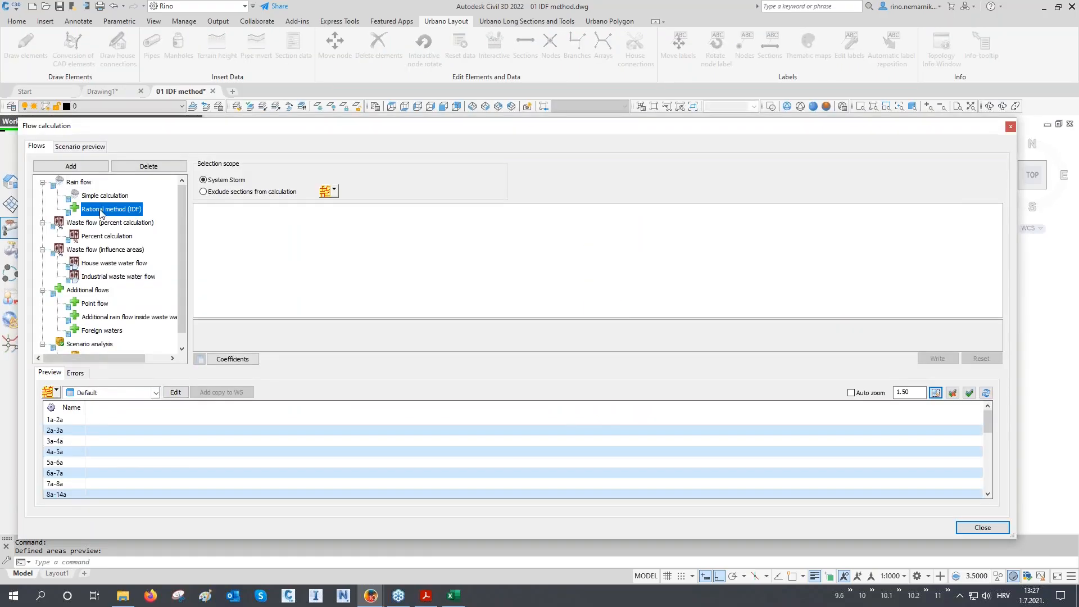
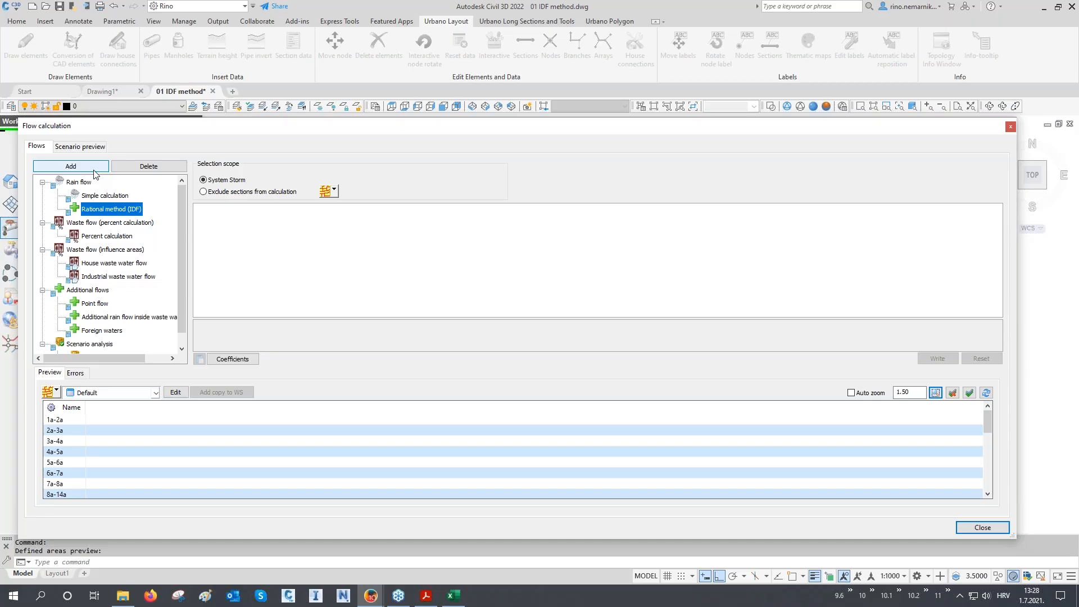
left_click(70, 167)
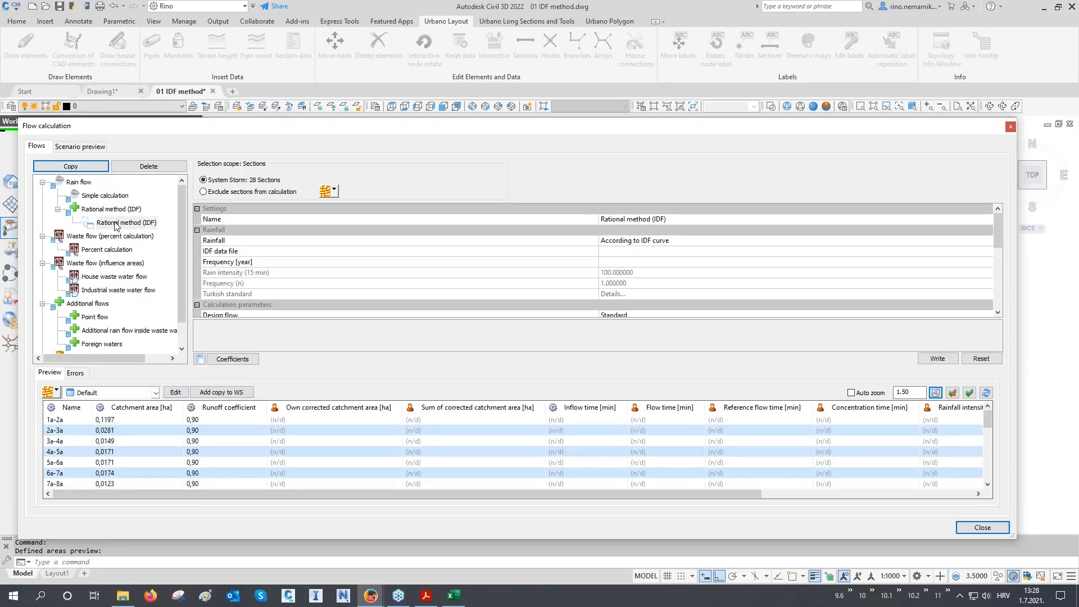
- Load IDF CURVE.DAT from the 03 IDF method folder as the calculation's IDF data file
left_click(218, 252)
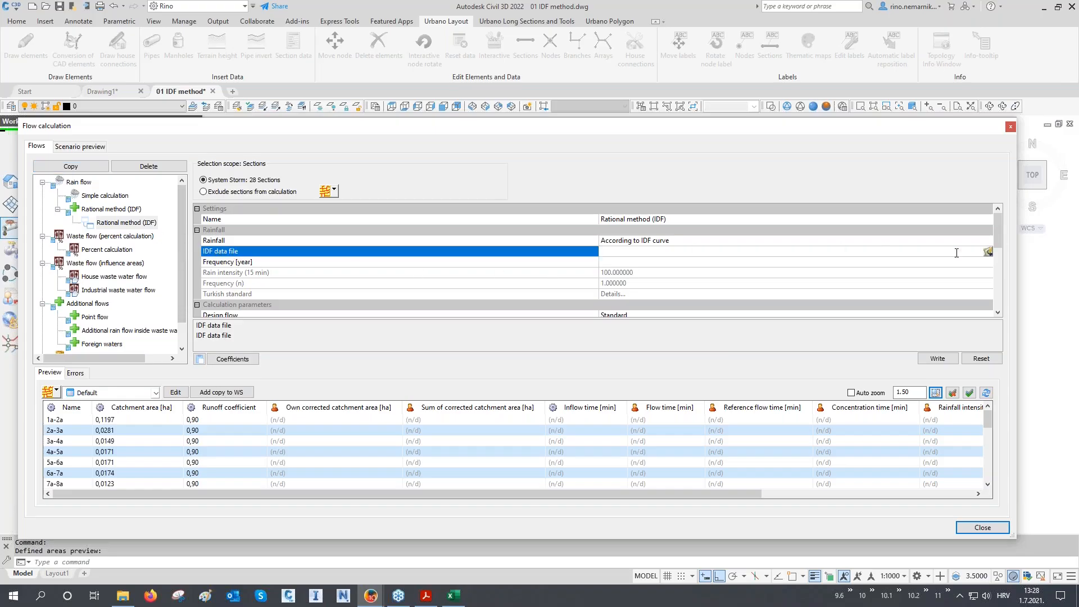
left_click(988, 253)
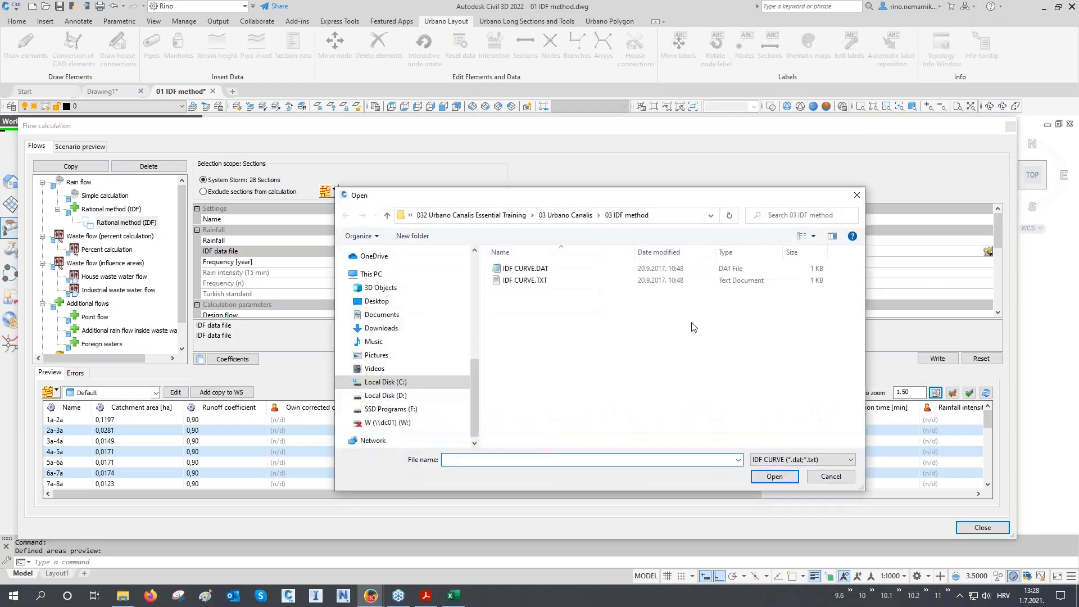
left_click(542, 270)
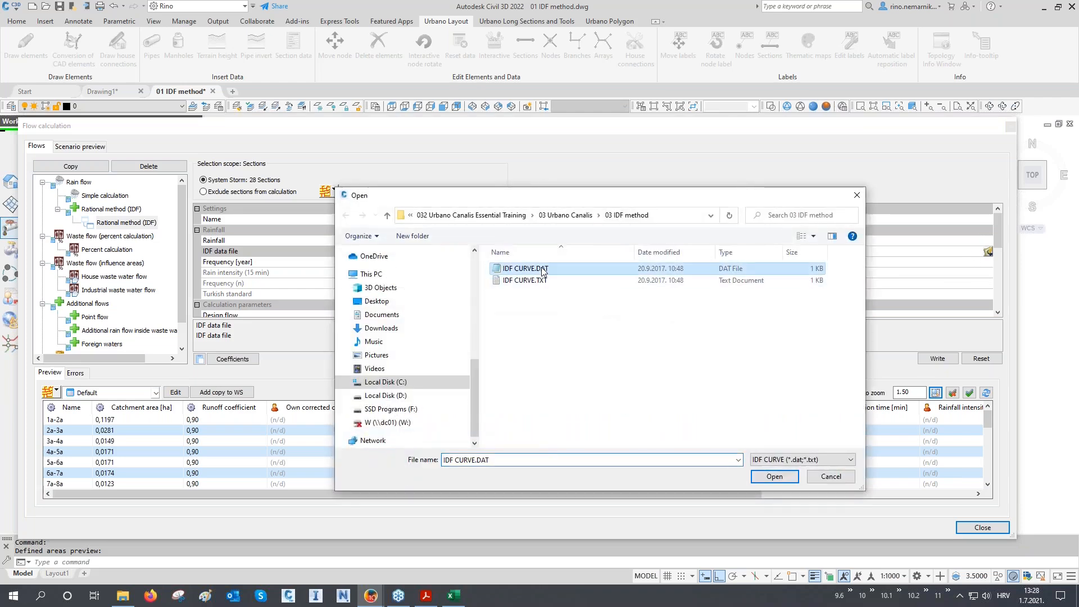
left_click(804, 460)
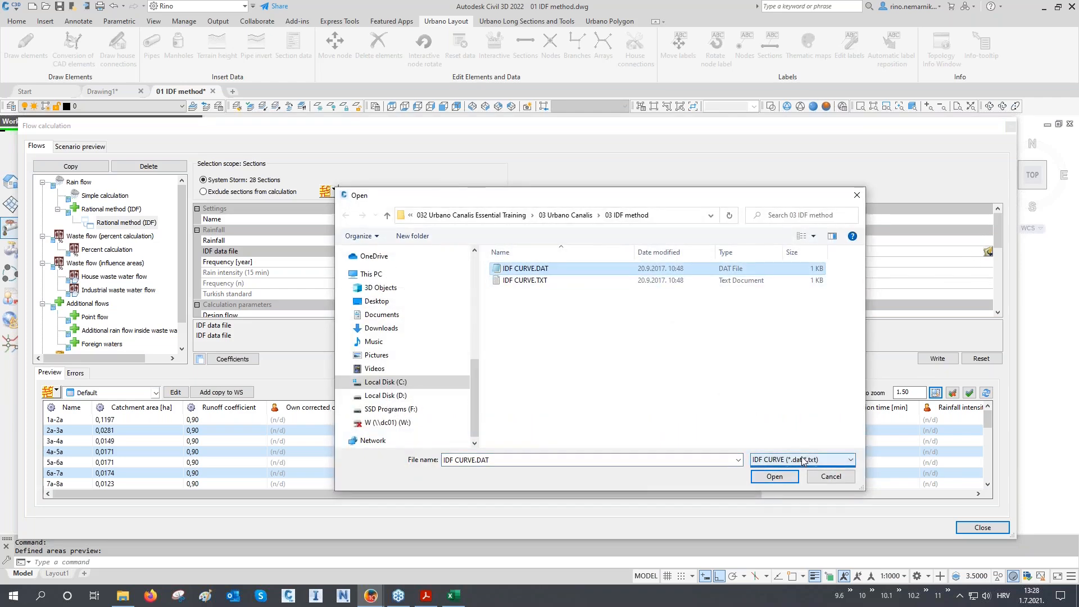
left_click(790, 460)
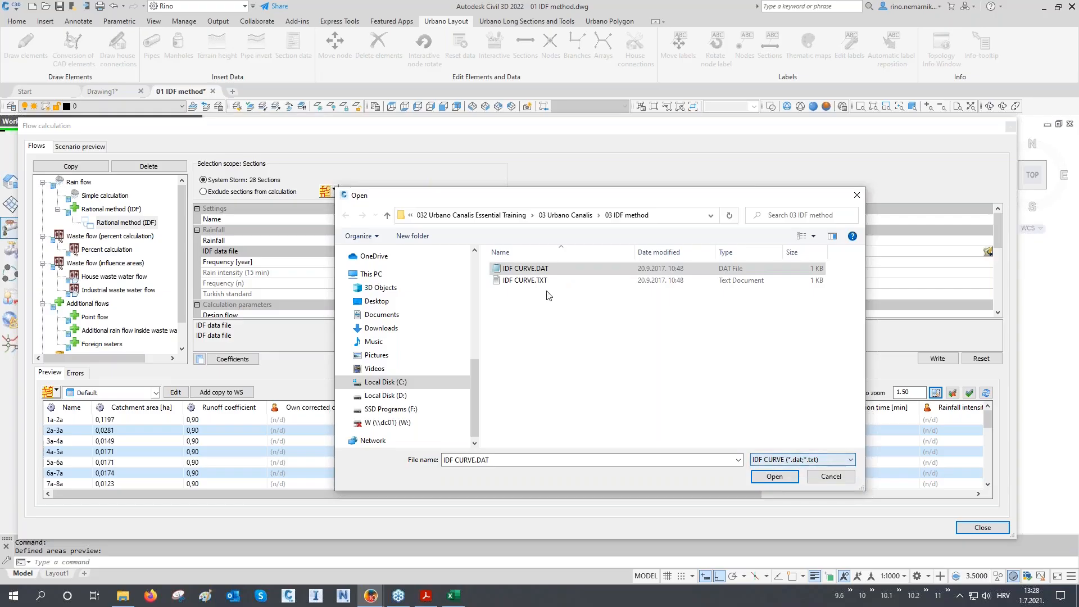
left_click(775, 477)
- Set the rainfall frequency of the Rational method calculation to 2.00 years
left_click(242, 262)
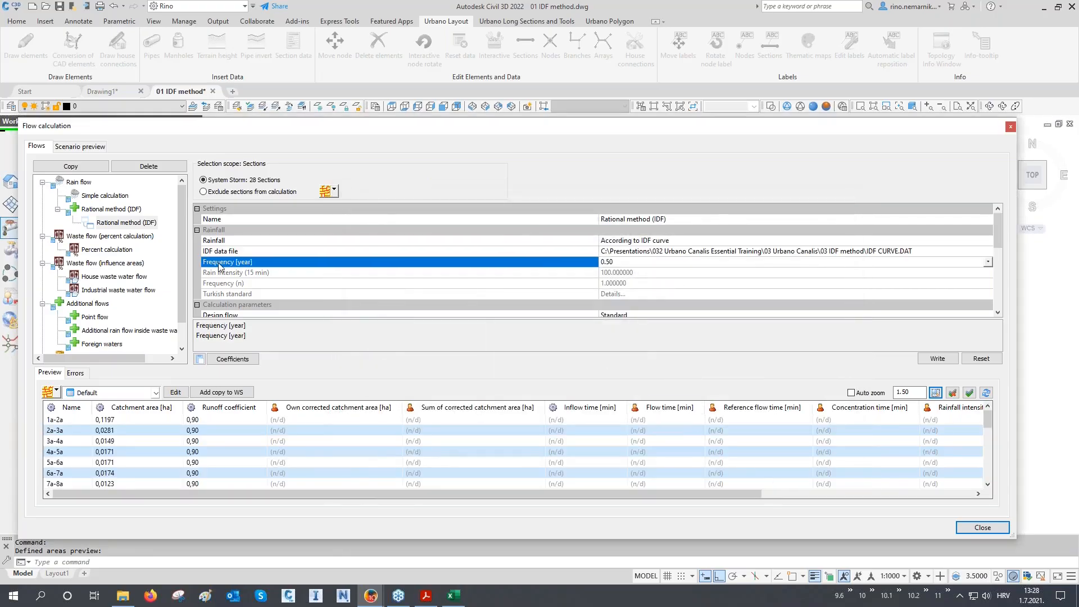
left_click(637, 263)
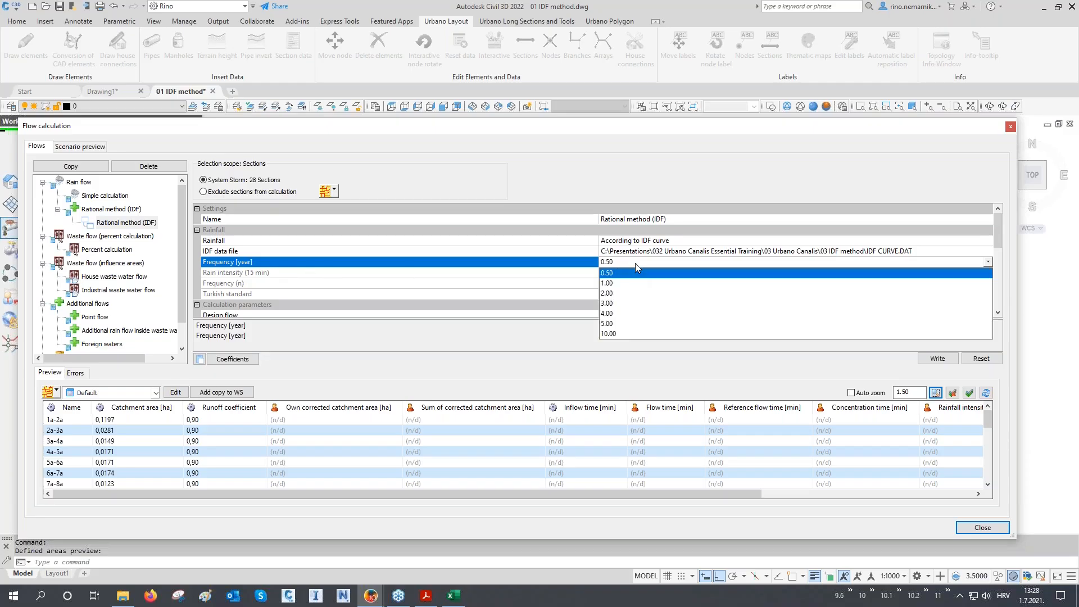
left_click(611, 292)
- Narrow the flow calculation dialog and enable ignoring pipes without their own catchment area and writing pipes and calculation results to sections
scroll(617, 266, "down", 2)
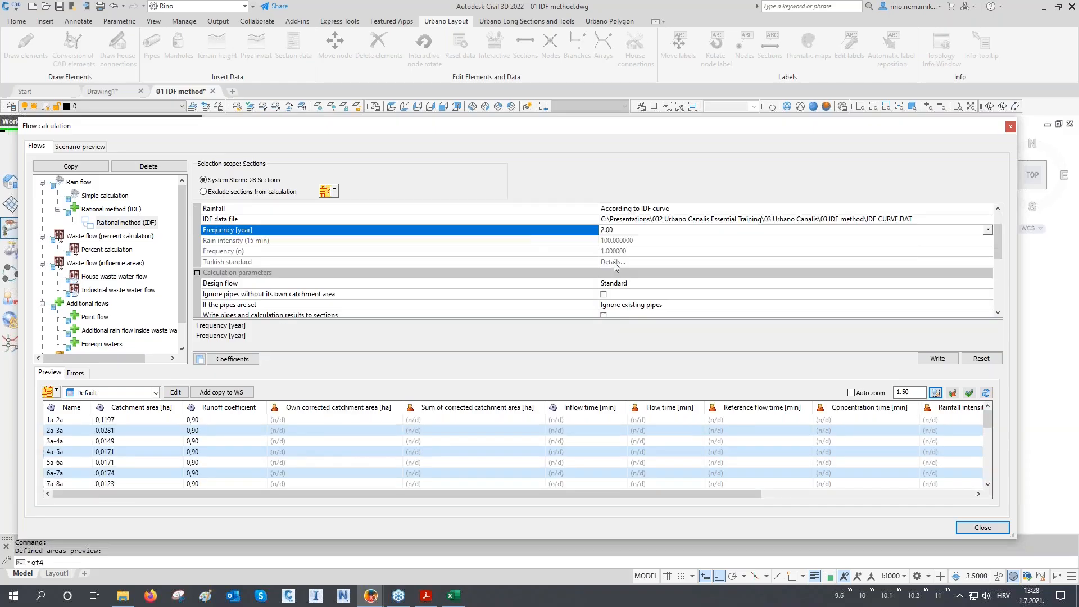
left_click(237, 264)
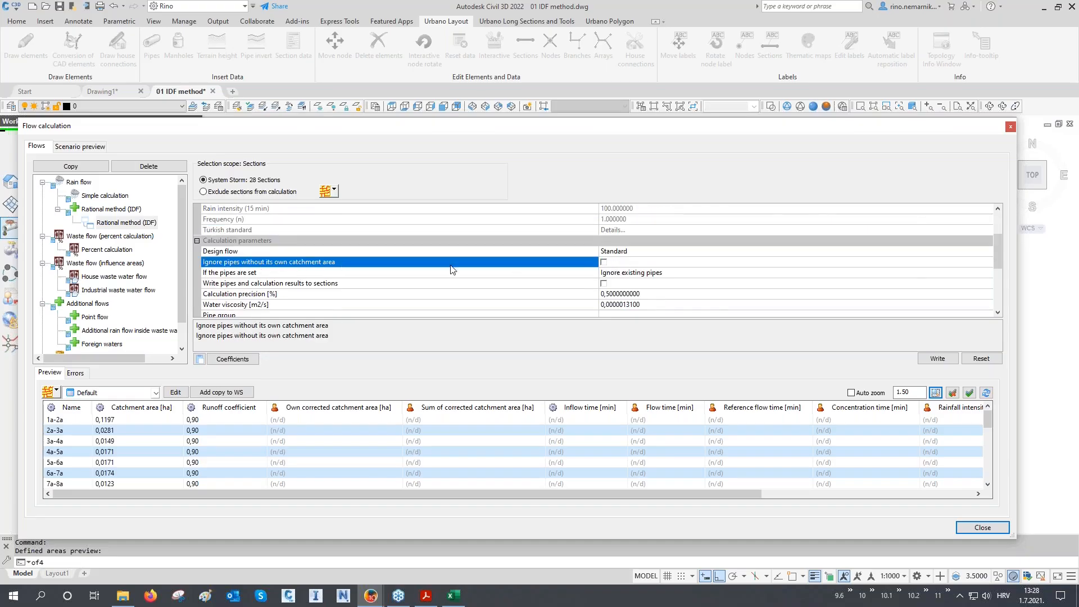
mouse_move(1016, 262)
left_mouse_down()
mouse_move(880, 280)
mouse_move(599, 287)
mouse_move(522, 310)
left_mouse_up()
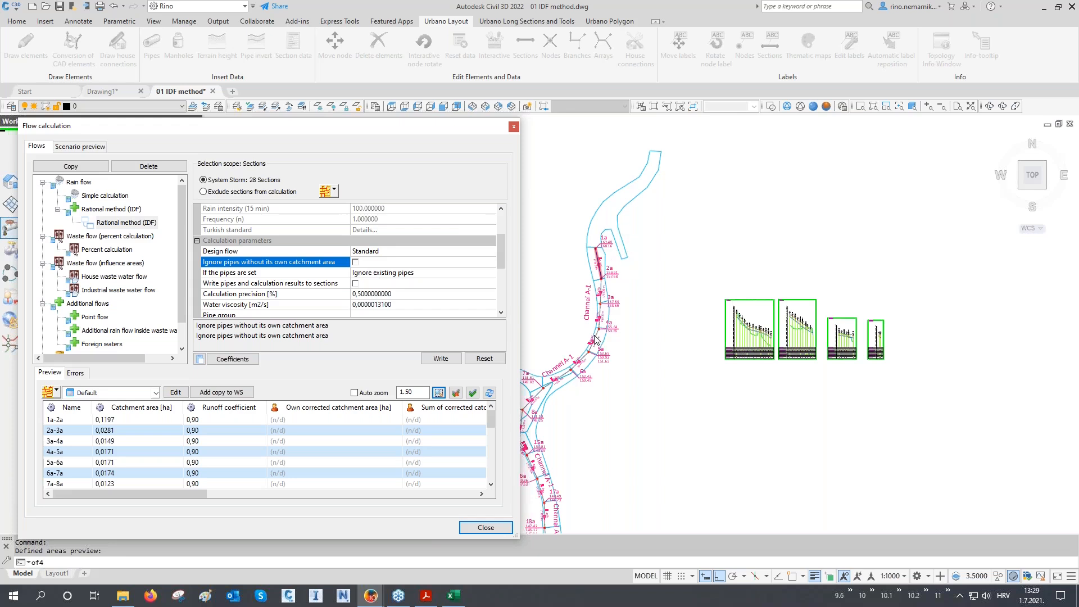
left_click(356, 263)
left_click(242, 285)
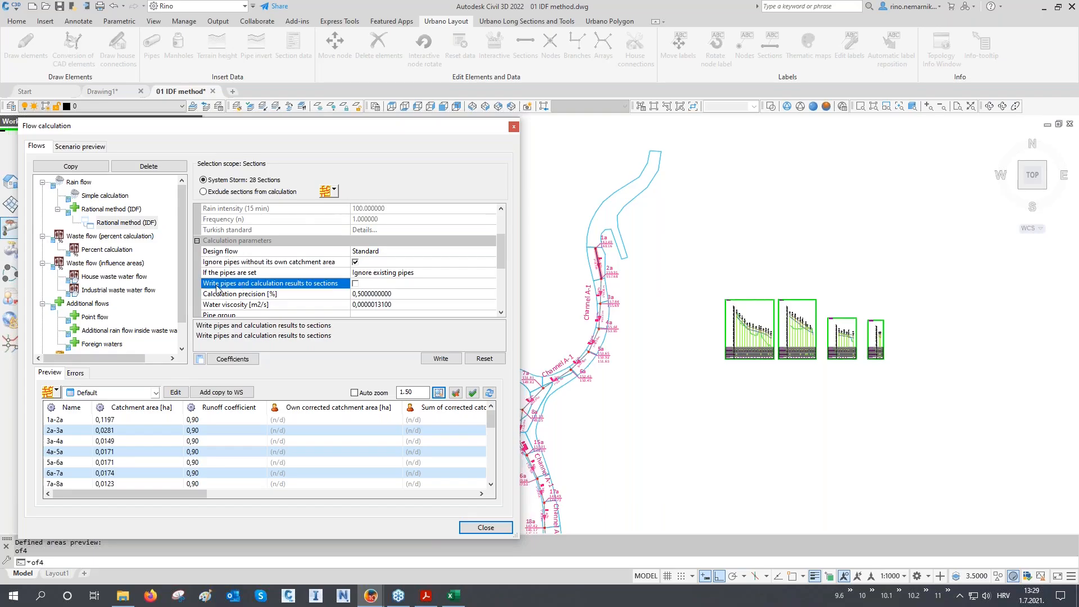
left_click(355, 284)
- Assign the S - PEHD Pipes SN 8 catalog group as the pipe group of the Rational method calculation
scroll(416, 284, "down", 1)
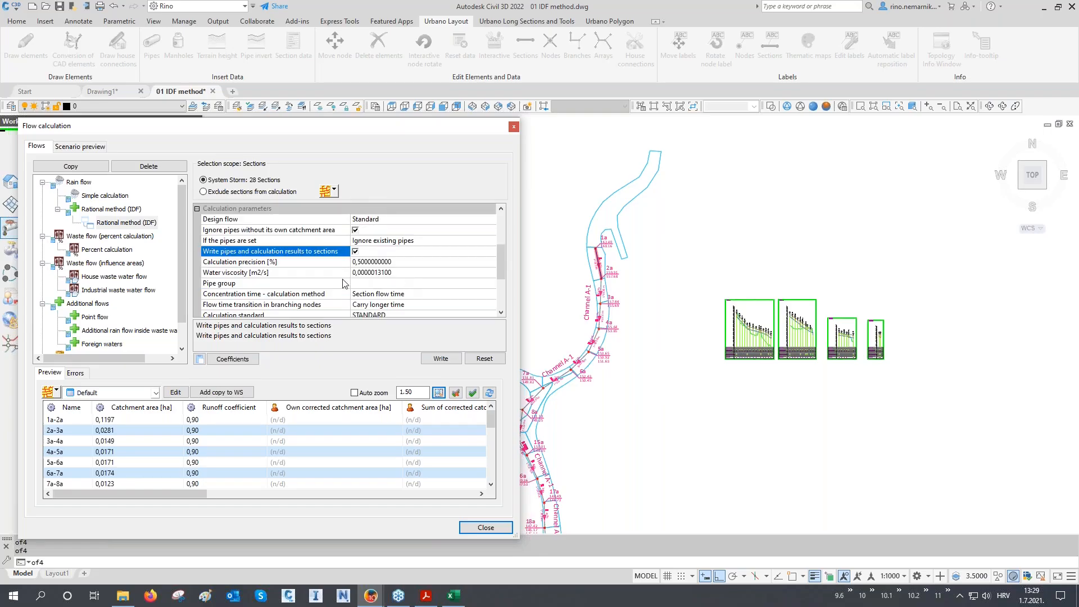
left_click(303, 286)
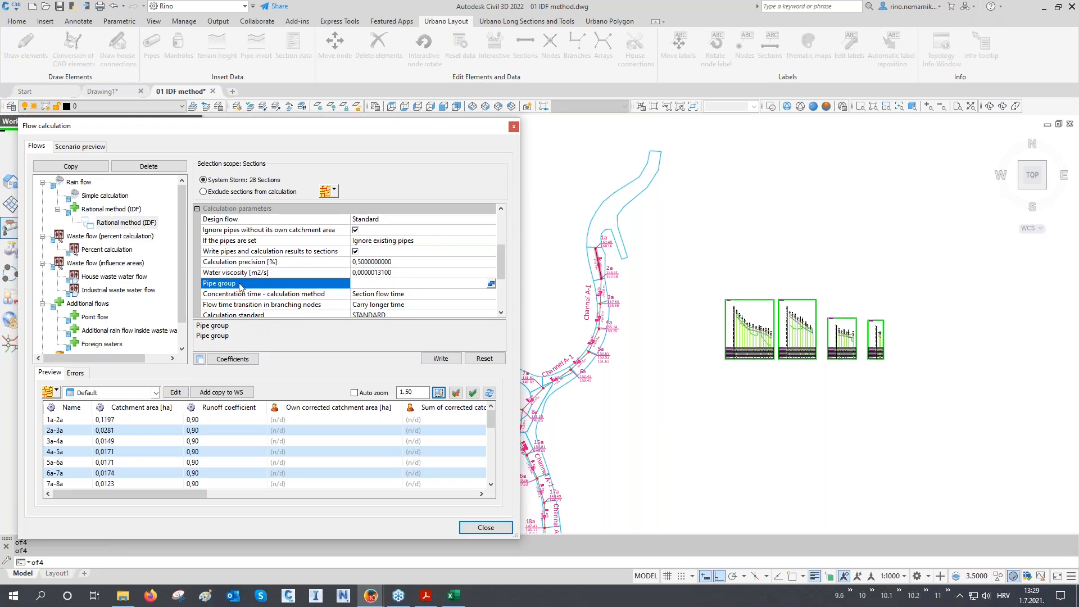
left_click(493, 286)
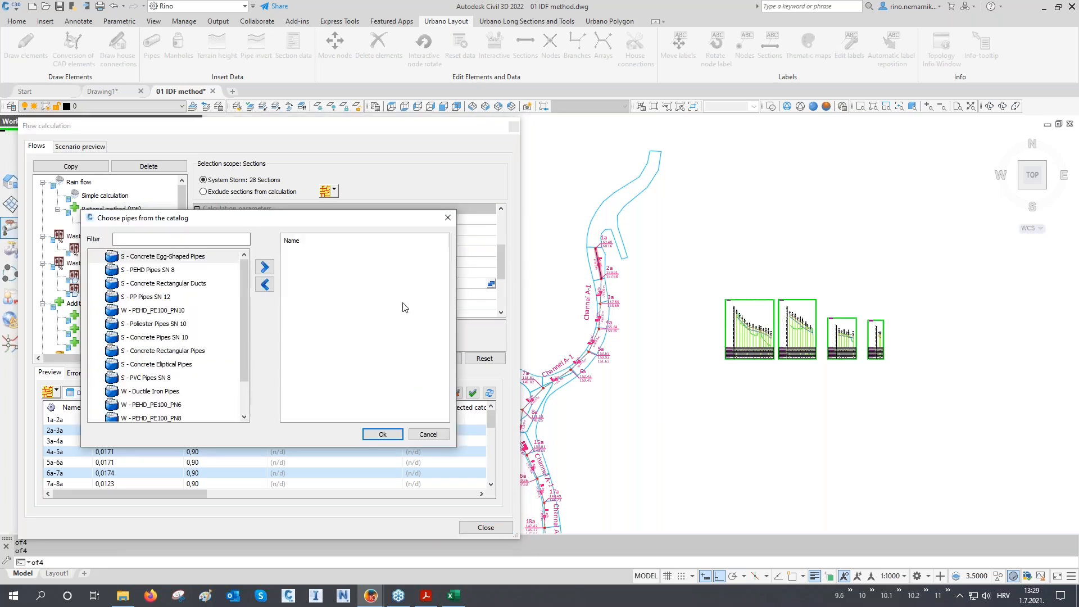
double_click(151, 271)
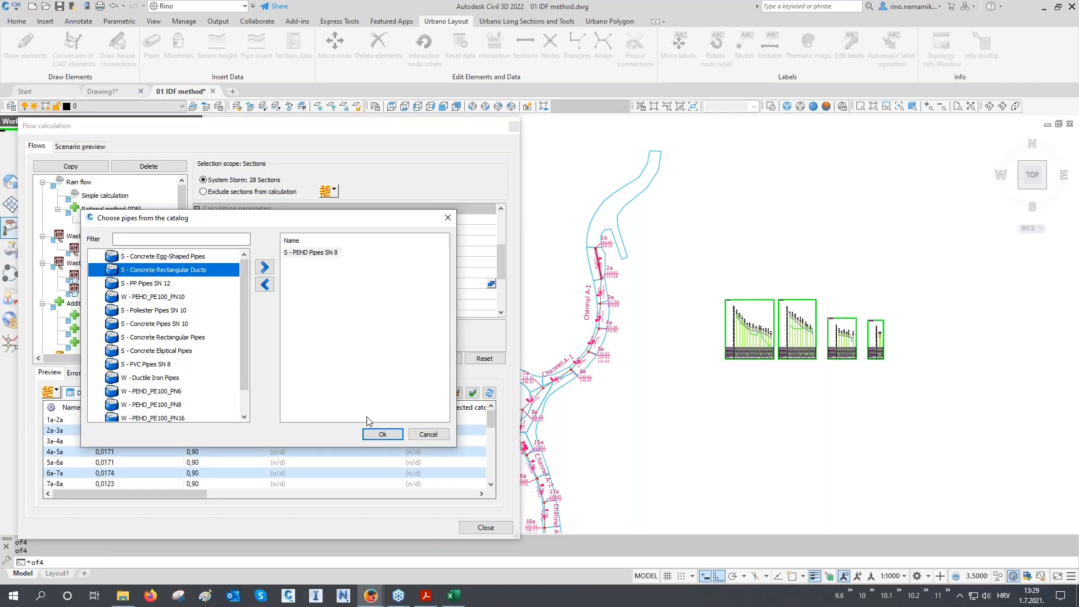
left_click(382, 434)
- Set the maximum fulfillment to Percentage by pipe diameter and accept the existing list of filling percentages
scroll(438, 260, "down", 2)
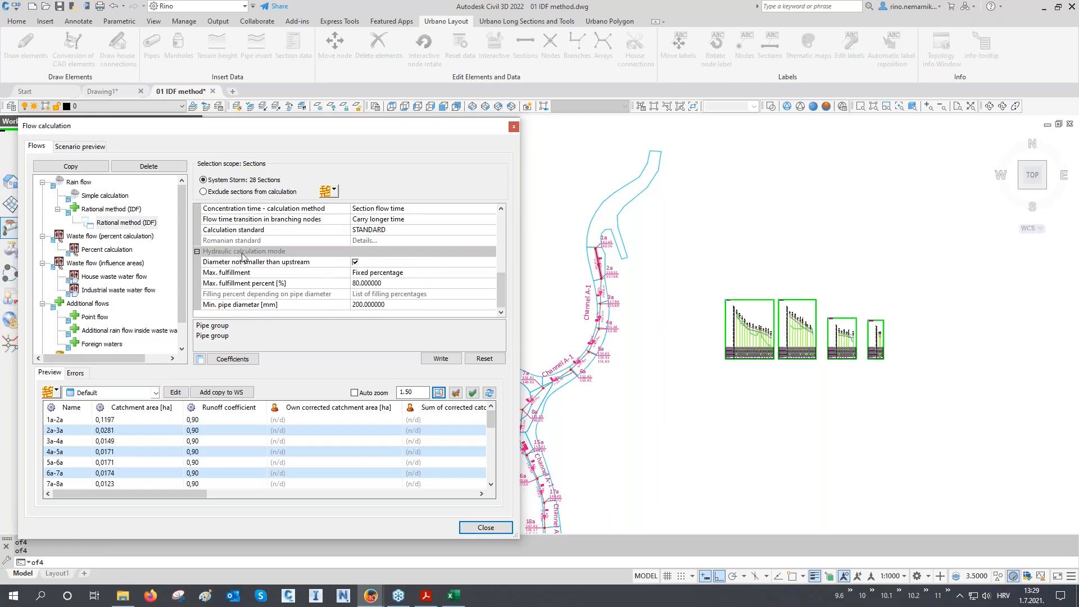
left_click(371, 274)
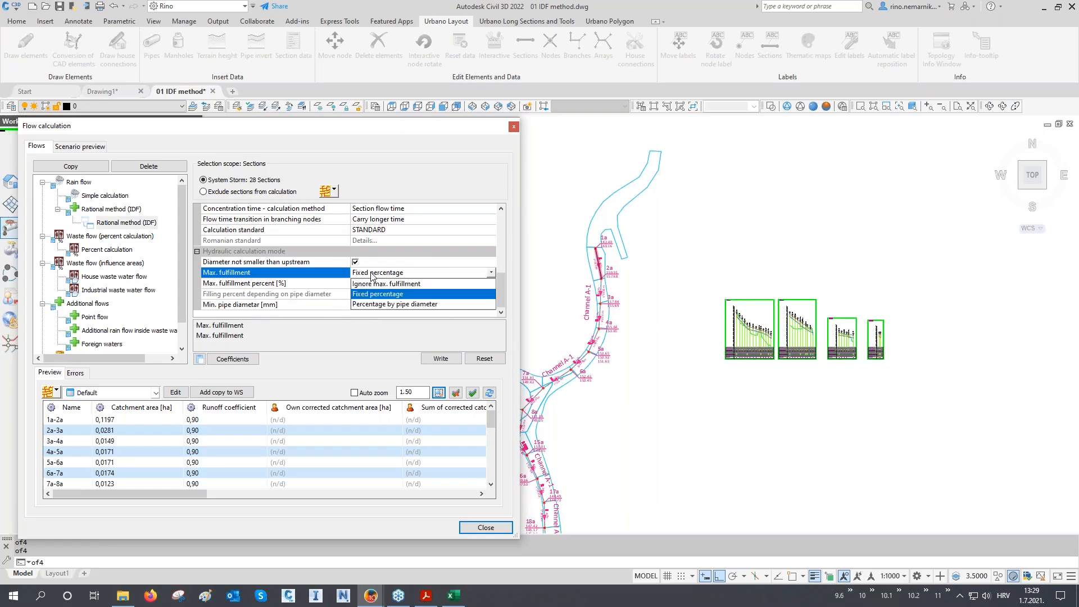
left_click(374, 304)
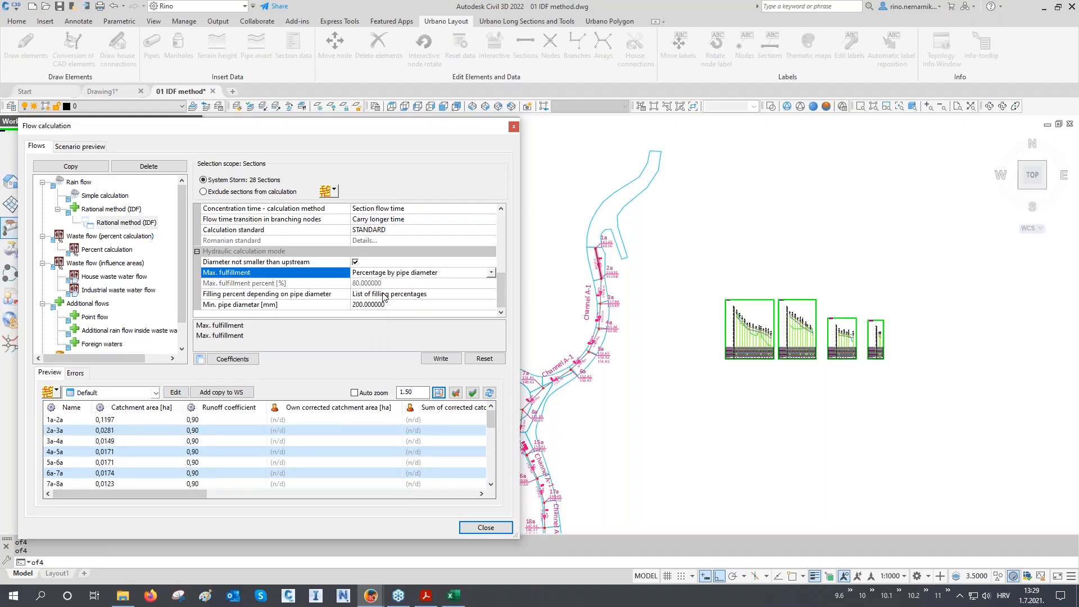
left_click(386, 294)
left_click(491, 294)
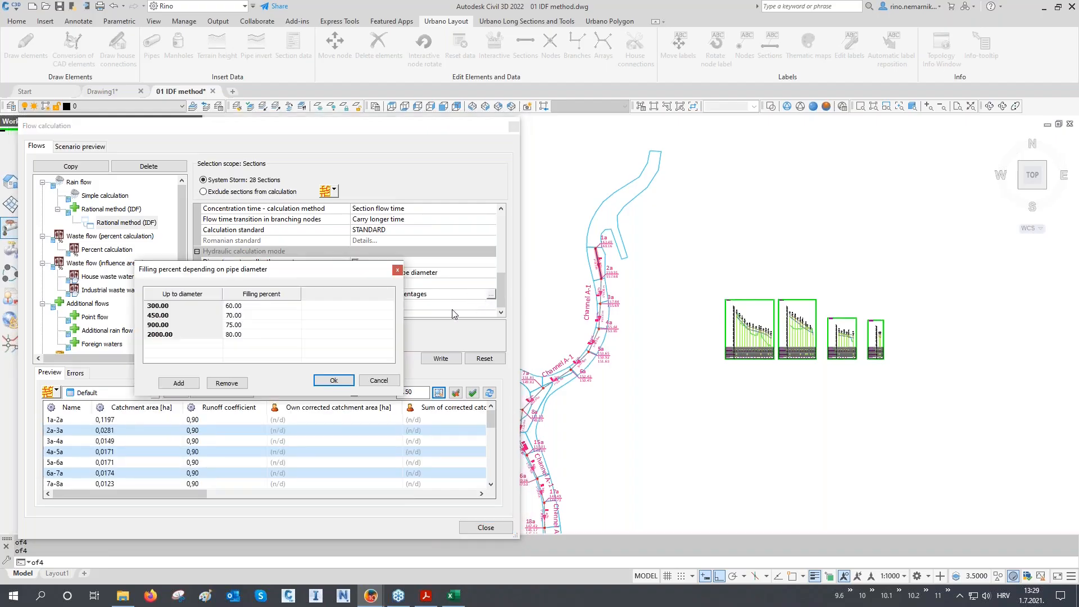
left_click(335, 380)
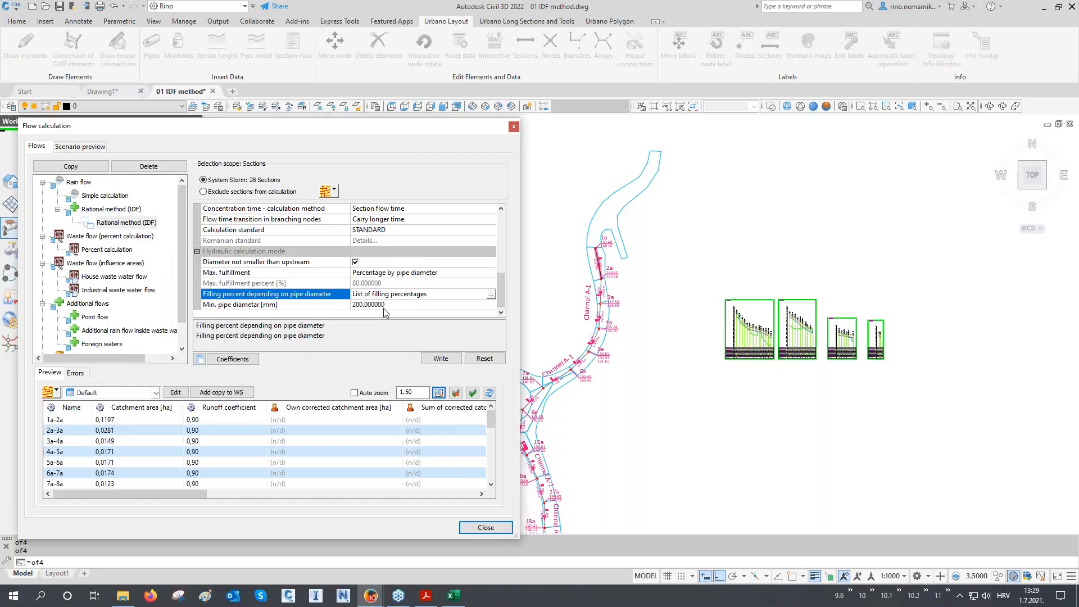
- Change the minimum pipe diameter in the hydraulic calculation settings and write the rain flow calculation for the Storm system
left_click(304, 305)
type("3")
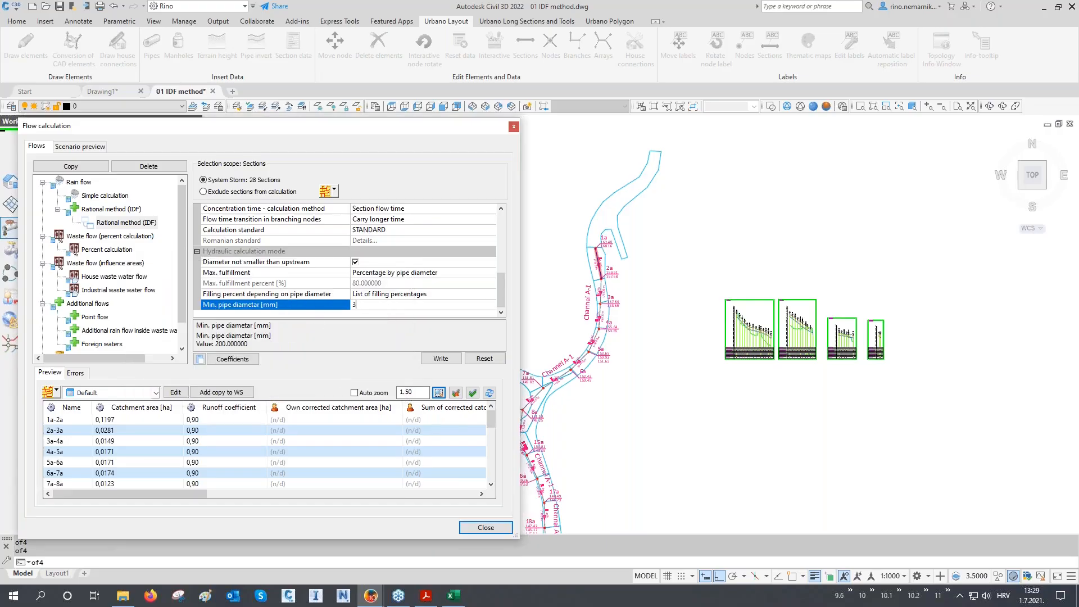
left_click(261, 222)
scroll(260, 223, "up", 2)
left_click(253, 231)
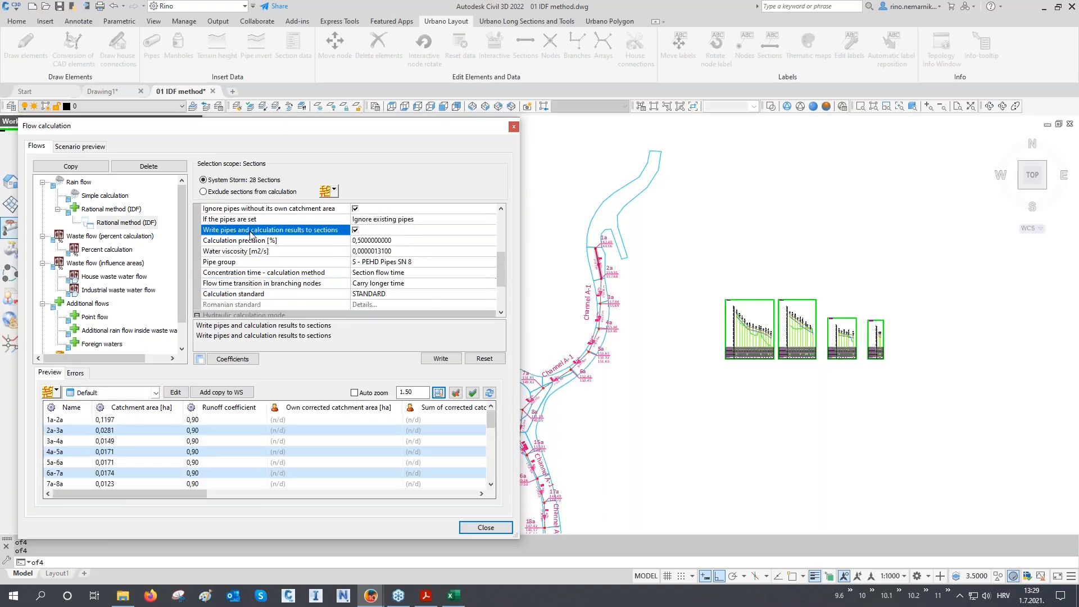
left_click(444, 359)
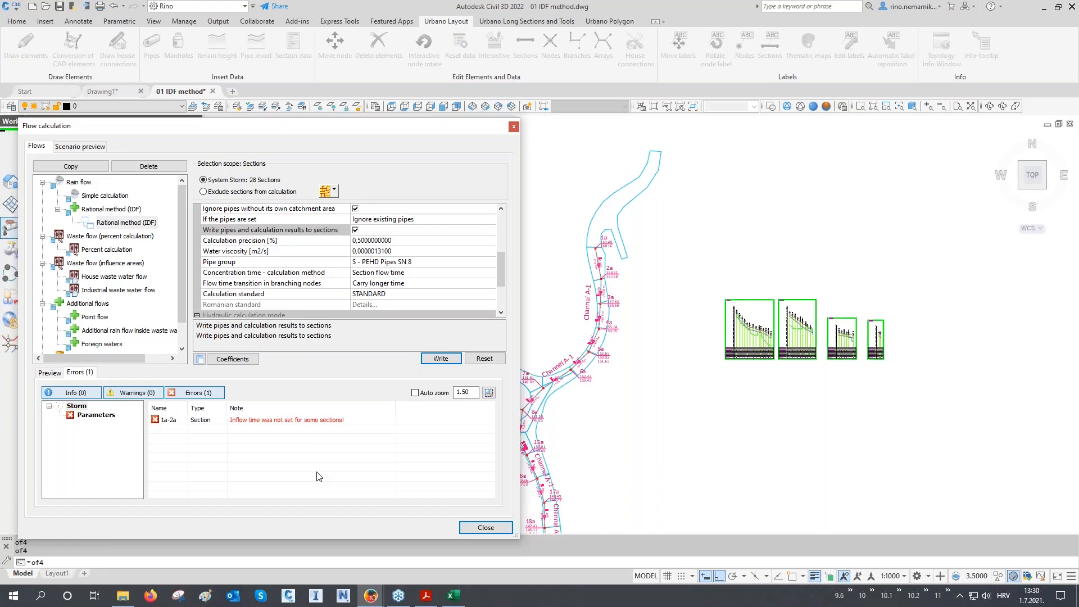
- Set the inflow time coefficient to 5.0 min for all Storm sections and save the data
left_click(246, 361)
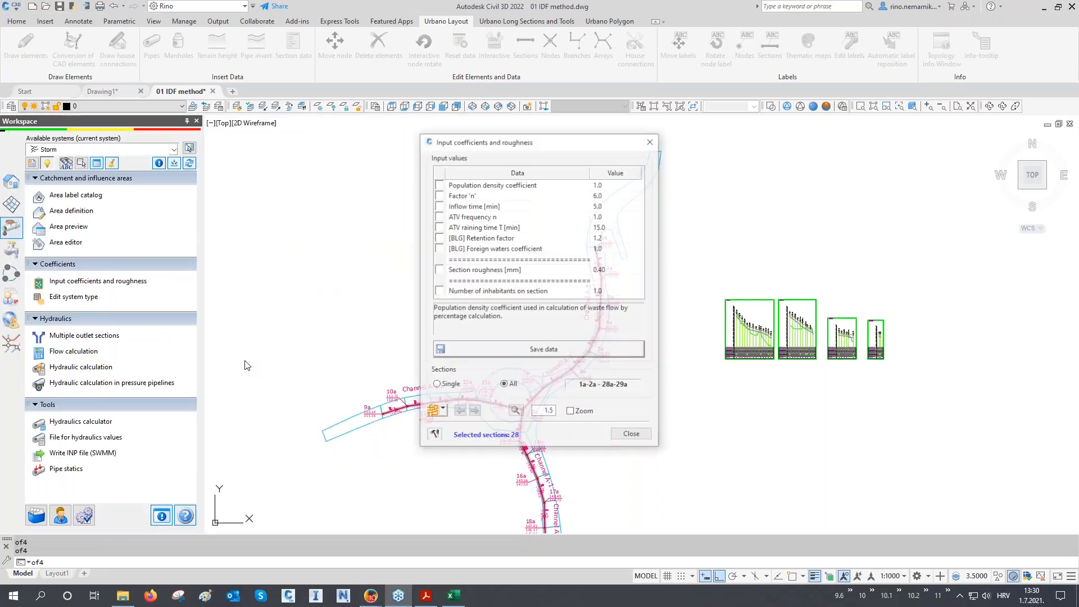
left_click(458, 206)
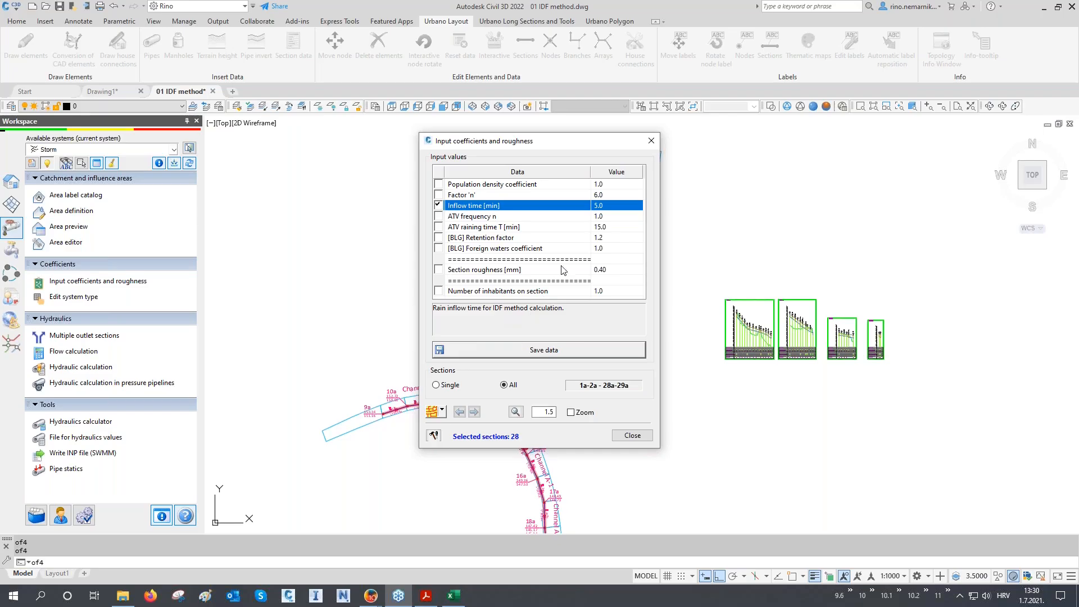
left_click(605, 206)
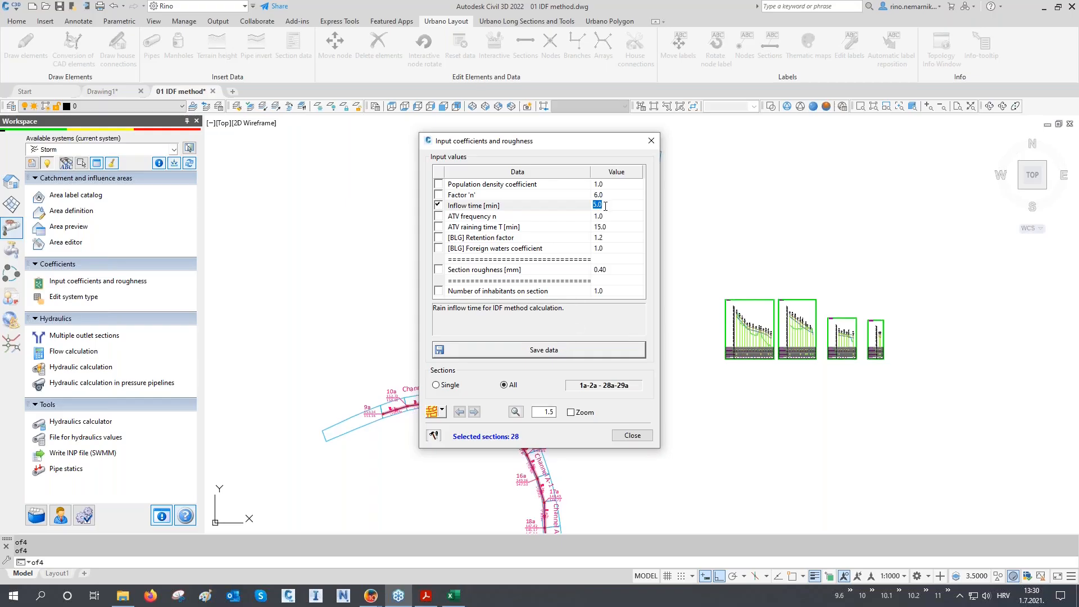
left_click(562, 351)
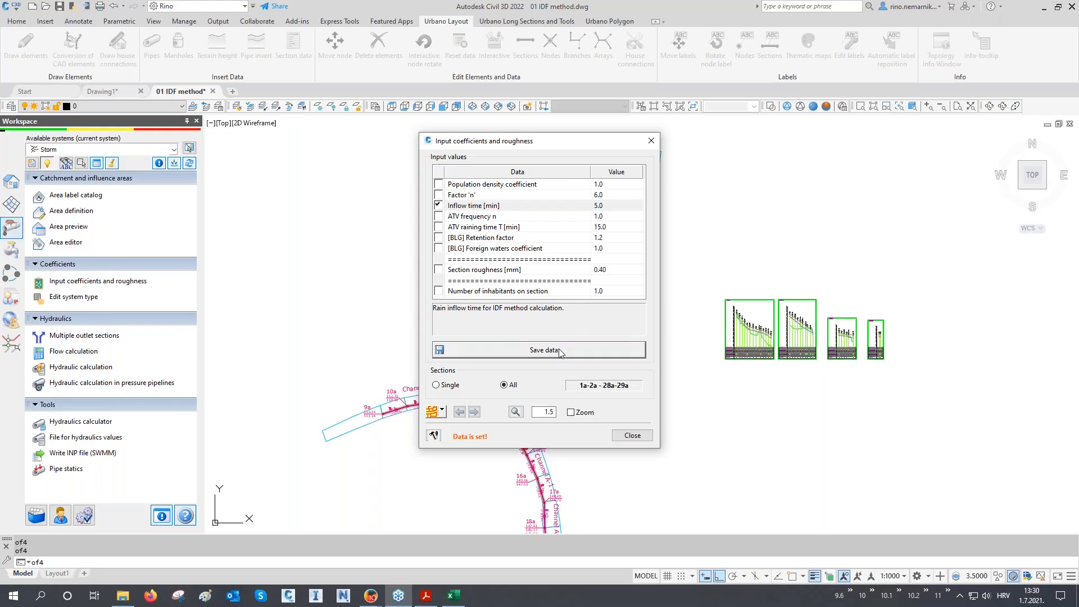
left_click(632, 437)
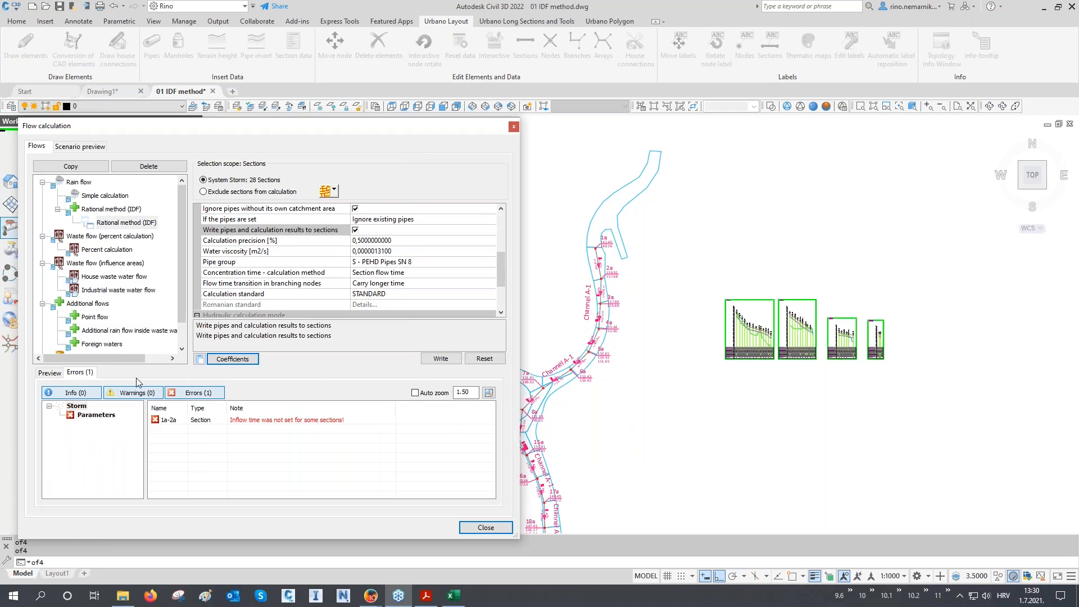
- Write the Rational method calculation again with its results preview open and widen the flow calculation dialog
left_click(49, 373)
left_click(440, 359)
left_click_drag(574, 359, 821, 358)
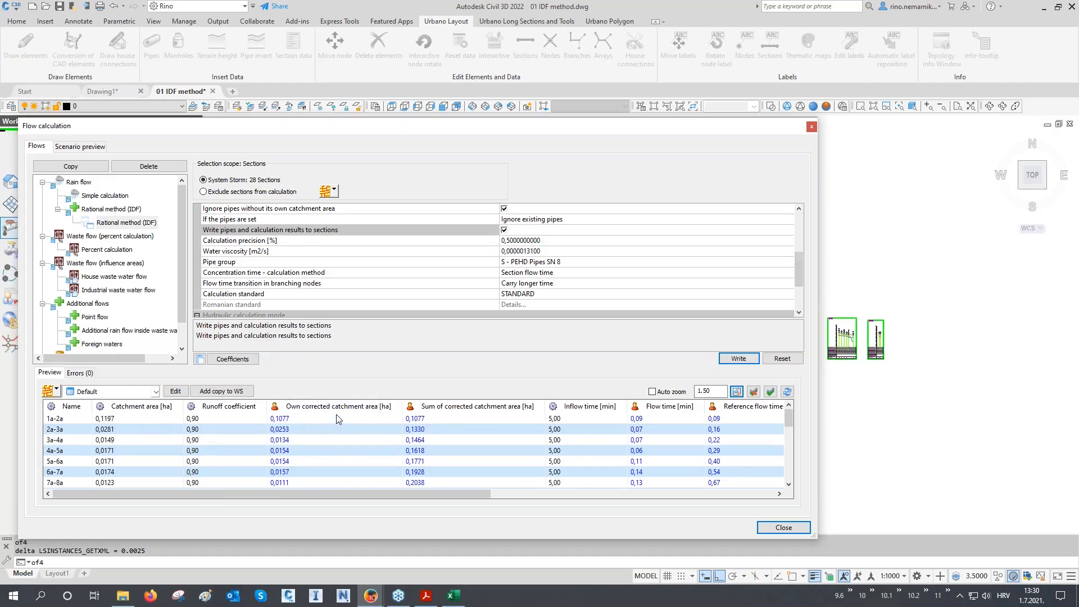
- Examine the calculated catchment areas, flow and concentration times, rainfall intensity, slopes, inner diameters and rain flows of the sections
left_click(434, 420)
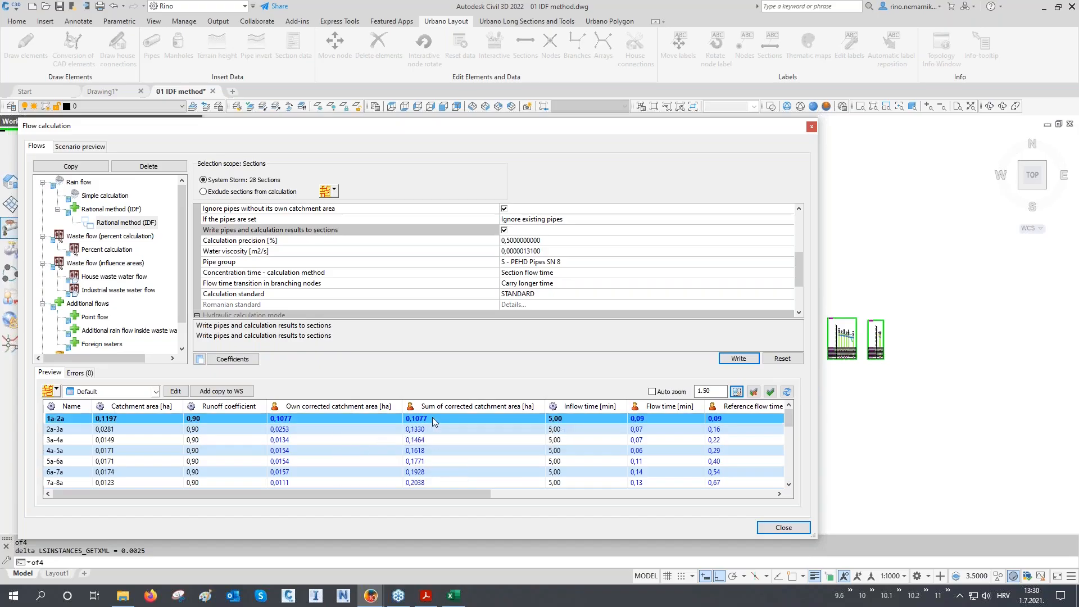
left_click(428, 429)
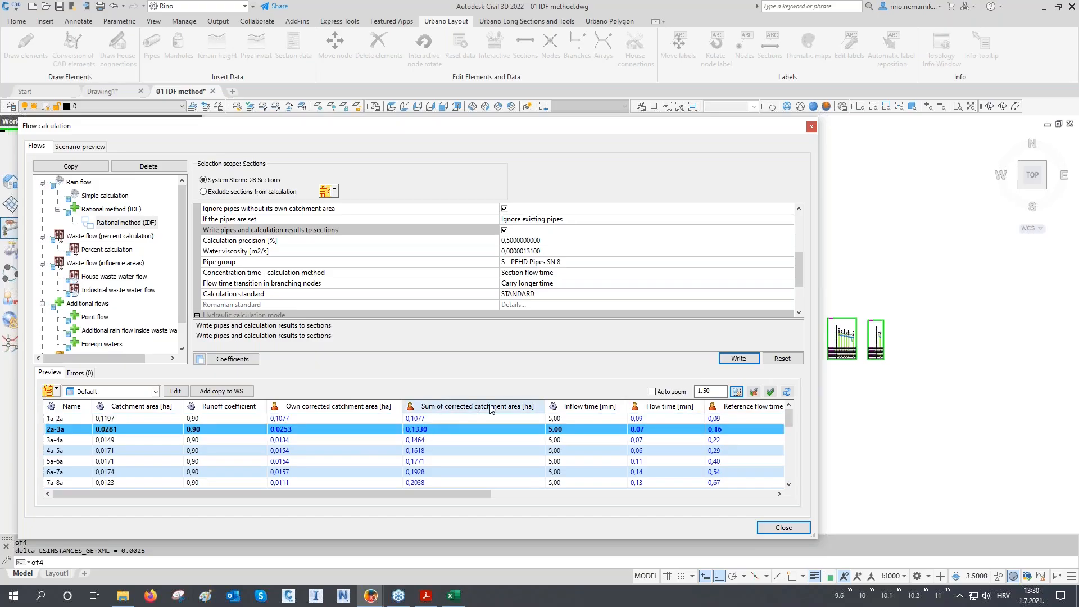
left_click(303, 419)
left_click(276, 431)
left_click(277, 440)
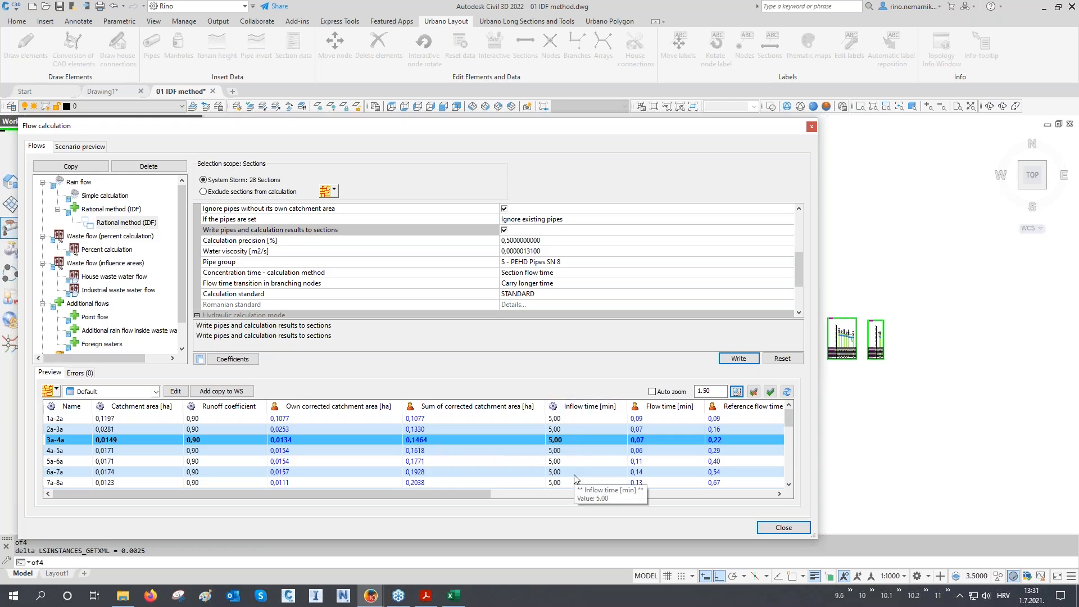
left_click_drag(487, 497, 596, 504)
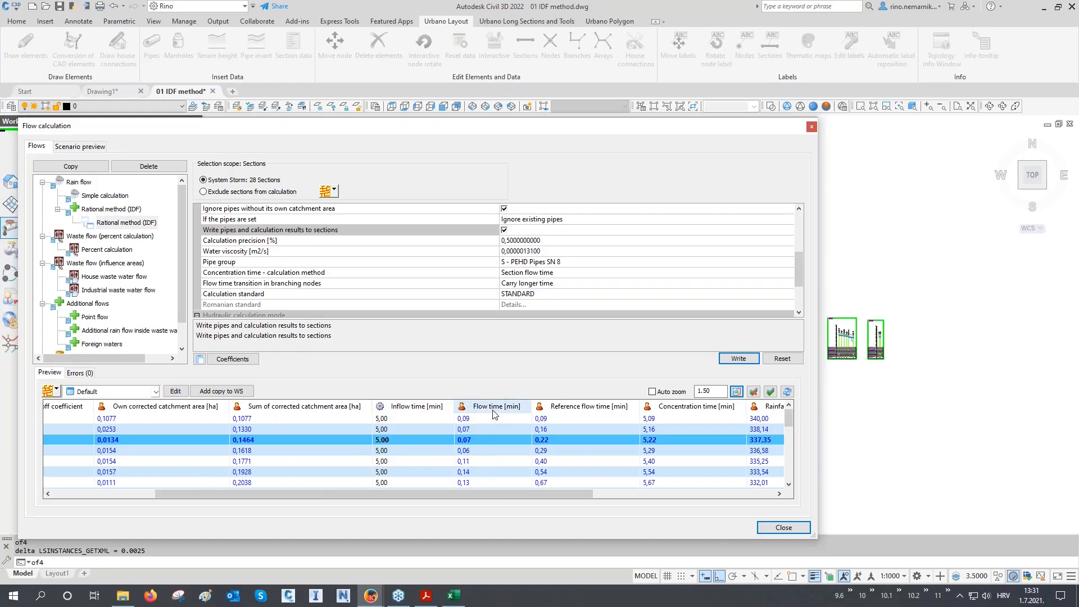
left_click_drag(494, 497, 551, 494)
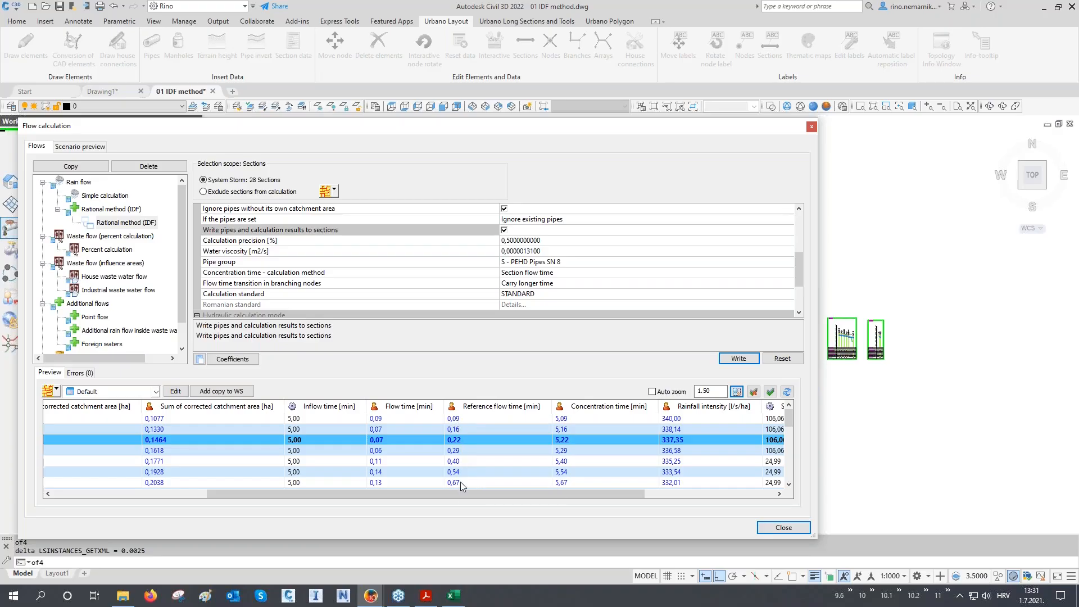
left_click_drag(462, 492, 514, 493)
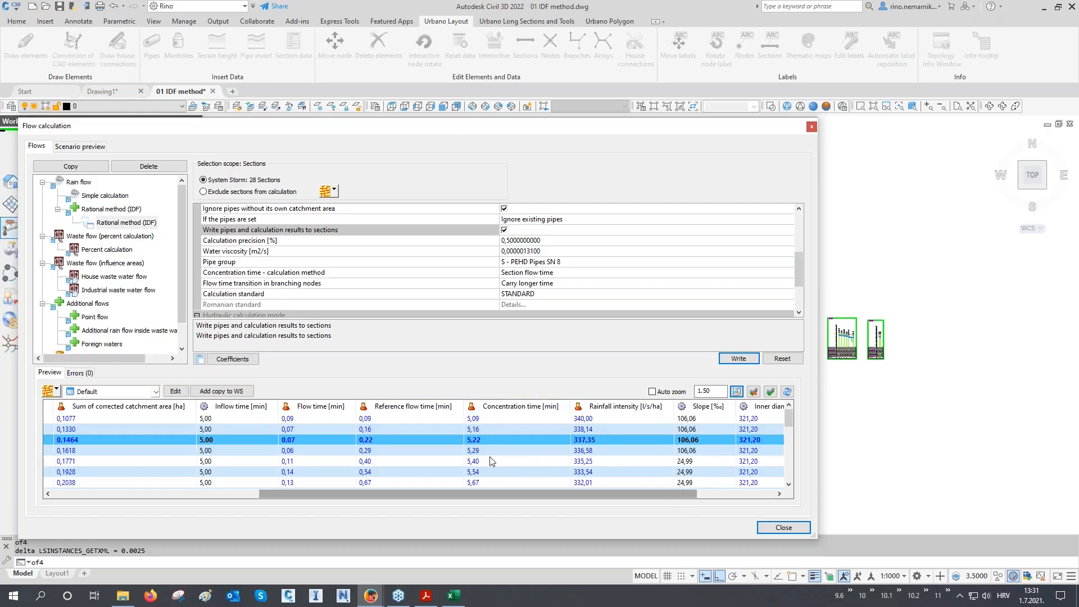
left_click_drag(498, 493, 597, 499)
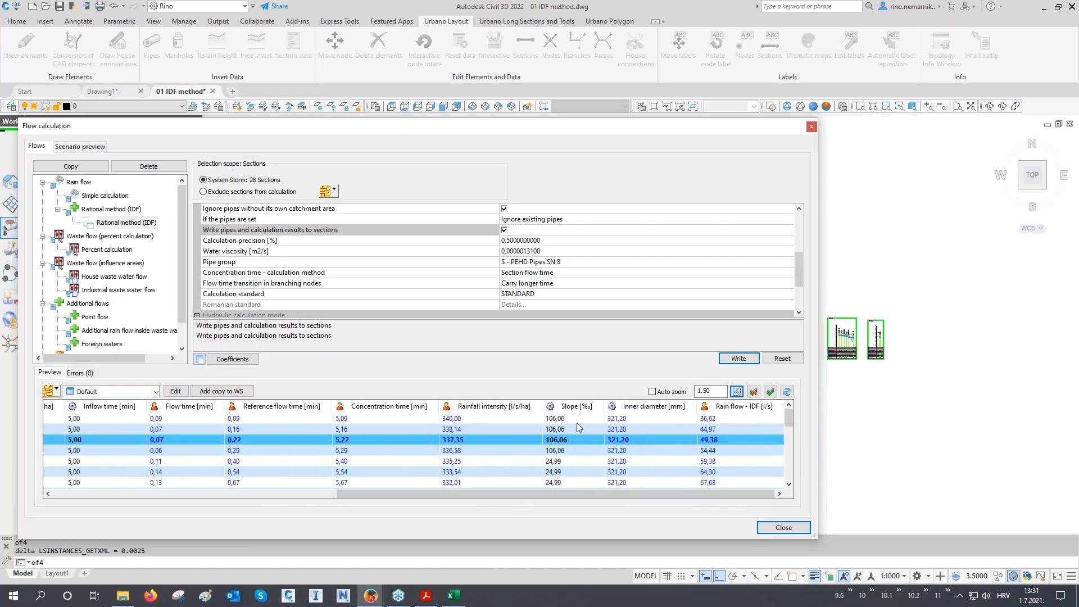
- Sort the section results by inner diameter, check the rain flow values and close the flow calculation
left_click(655, 407)
left_click(656, 411)
left_click(656, 413)
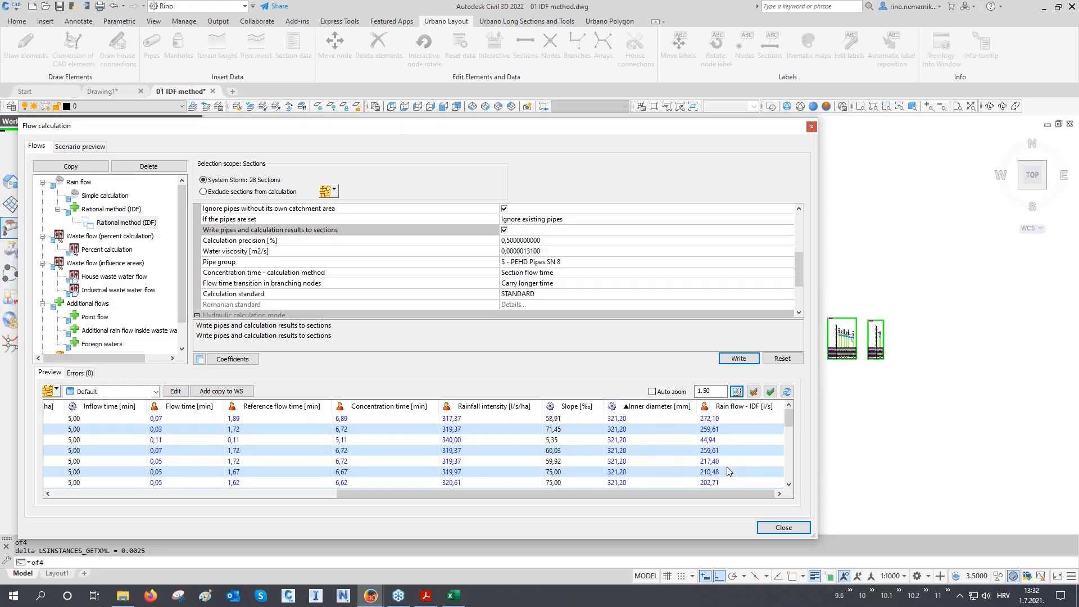
mouse_move(729, 471)
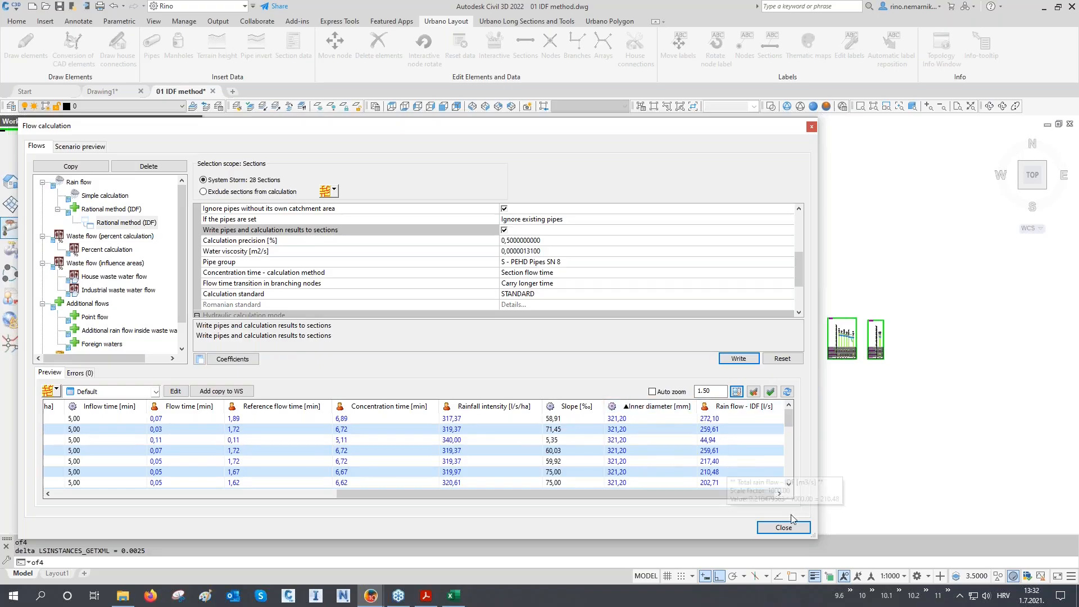
left_click(784, 528)
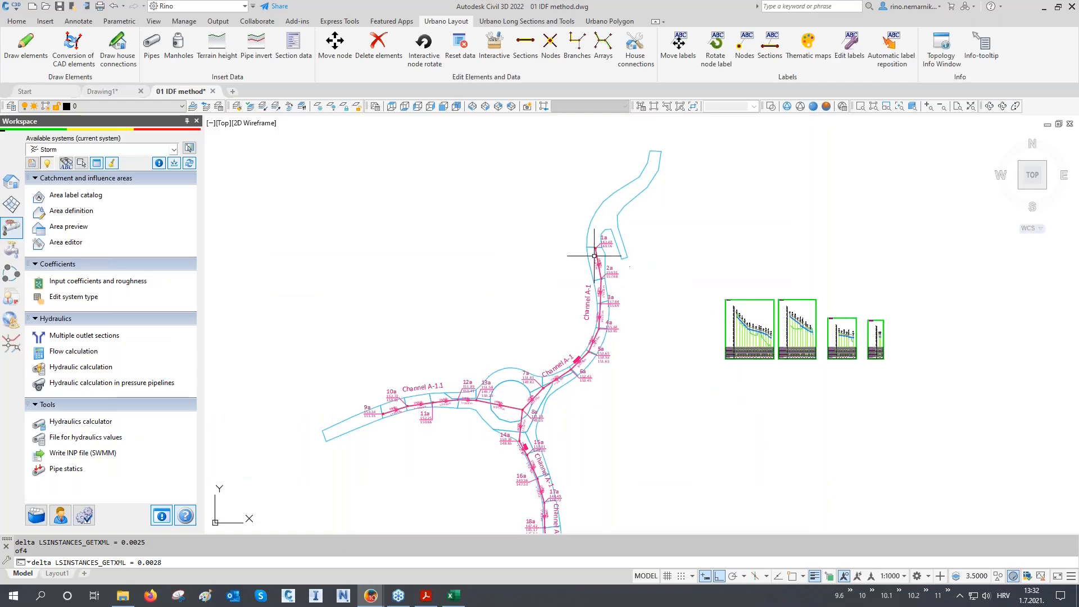
- Refresh all labels of the Storm system in the drawing
scroll(590, 247, "up", 10)
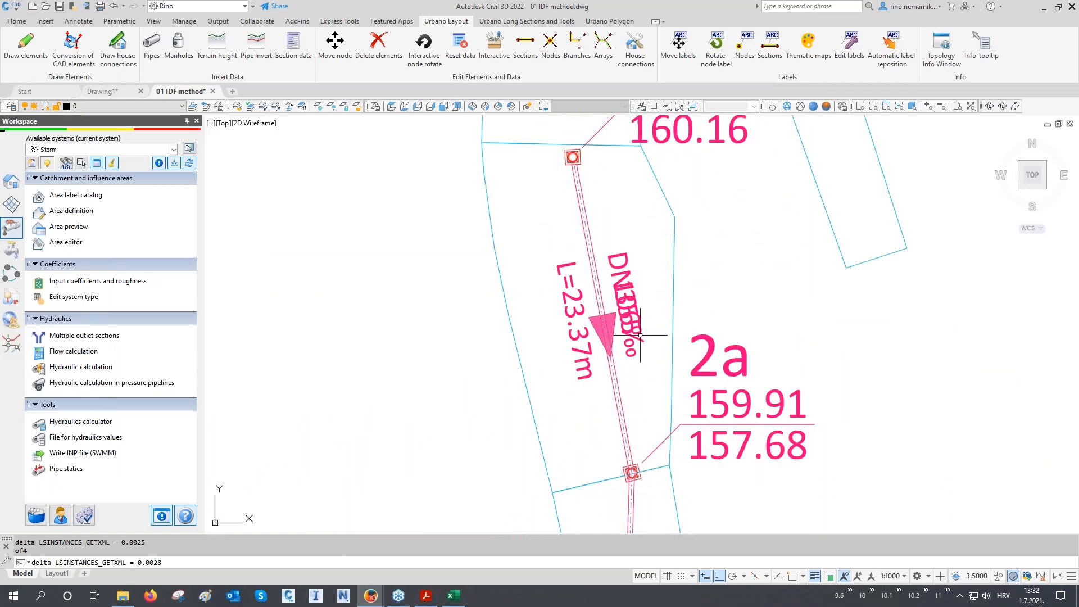
left_click(12, 181)
right_click(72, 347)
left_click(112, 404)
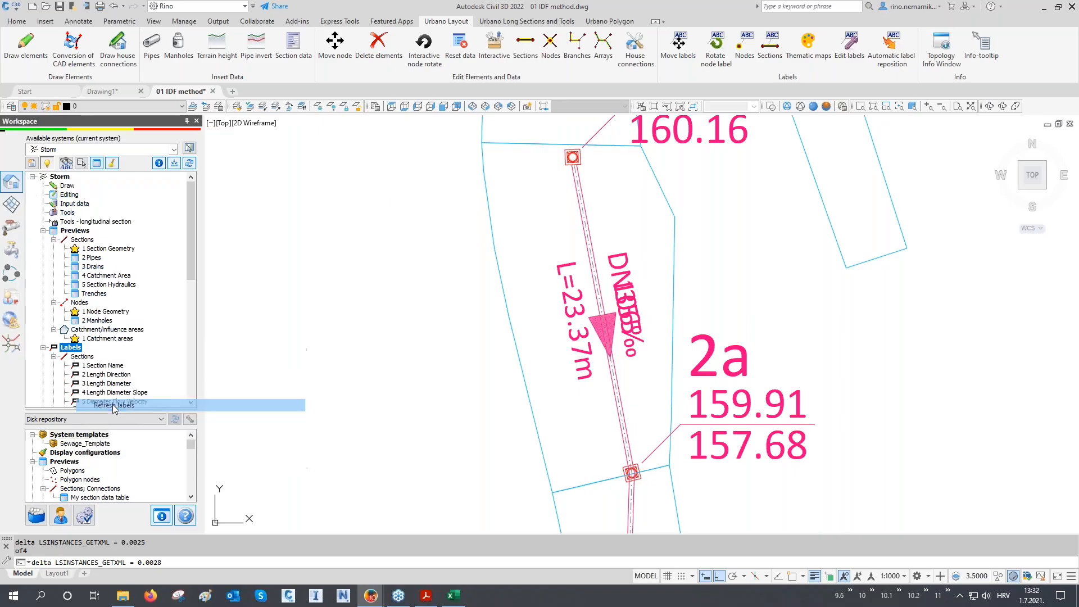
- Examine the pipe diameter, slope and length labels along Channel A-1 from node 1a to node 6a
middle_click_drag(513, 309, 518, 259)
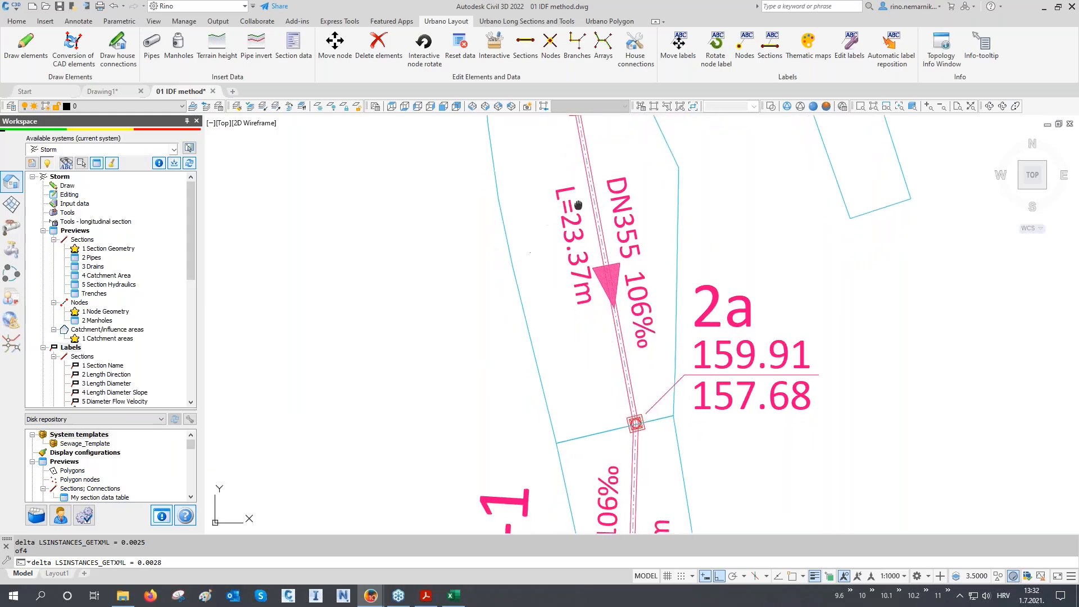
middle_click_drag(574, 127, 576, 253)
scroll(576, 251, "up", 4)
scroll(577, 253, "down", 3)
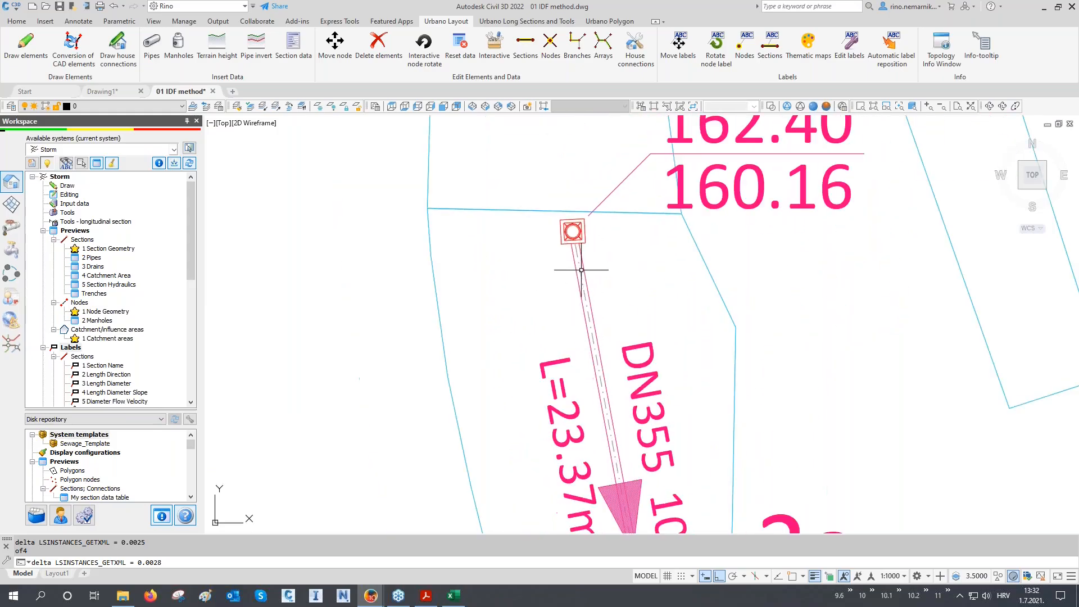
middle_click_drag(619, 419, 667, 306)
scroll(665, 275, "down", 3)
mouse_move(657, 377)
middle_mouse_down()
mouse_move(658, 299)
mouse_move(658, 361)
mouse_move(654, 315)
middle_mouse_up()
scroll(642, 466, "up", 4)
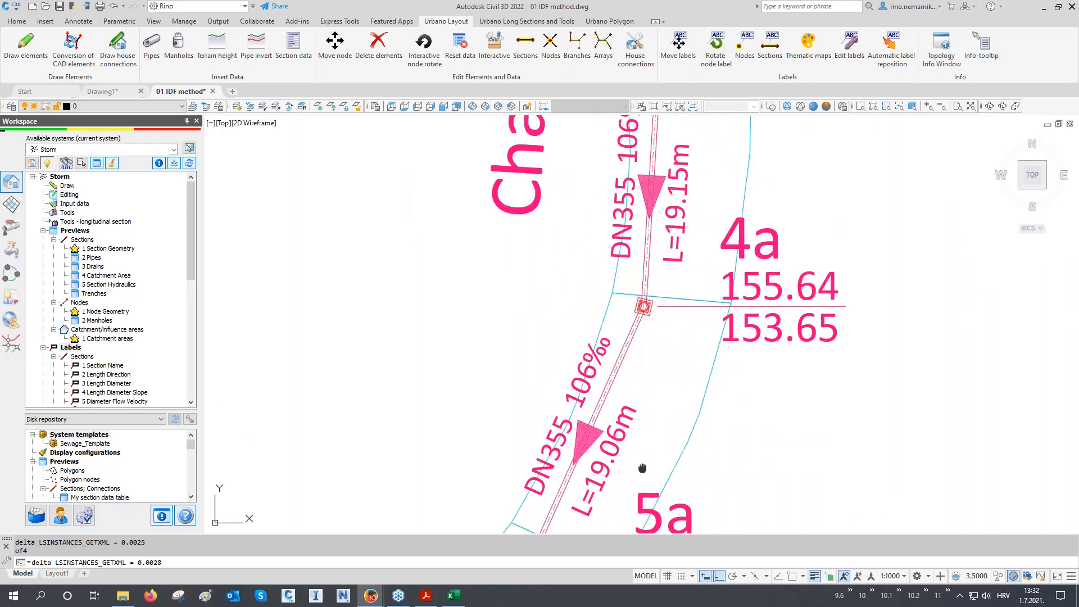
middle_click_drag(643, 470, 711, 348)
scroll(551, 375, "down", 8)
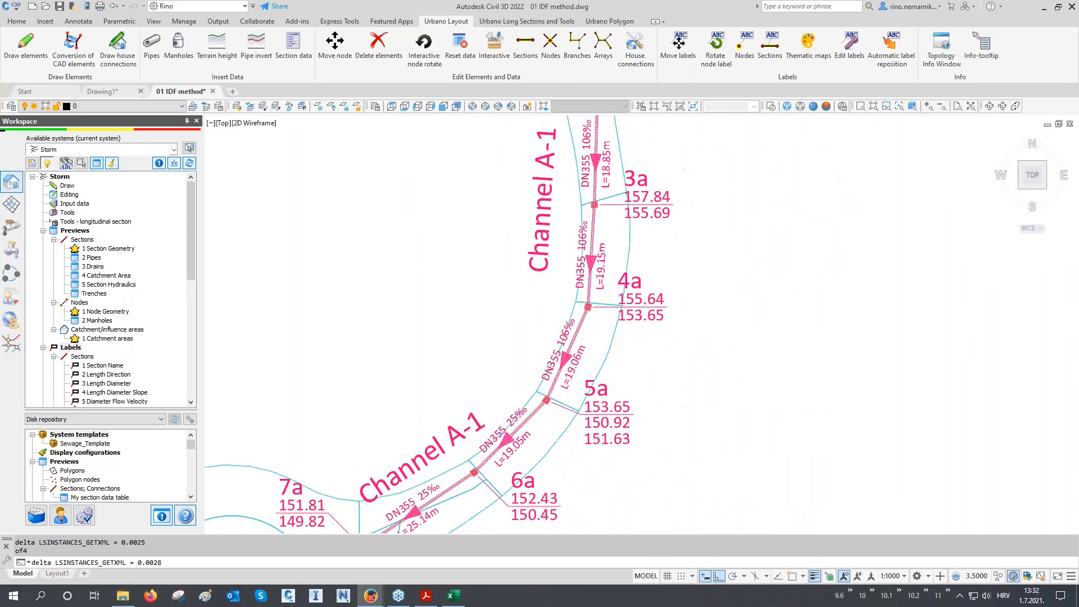
- Inspect the pipes drawn in the longitudinal section that starts at node 1a
scroll(799, 363, "up", 5)
scroll(799, 363, "up", 4)
mouse_move(800, 363)
middle_mouse_down()
mouse_move(632, 342)
mouse_move(580, 323)
mouse_move(565, 353)
middle_mouse_up()
scroll(580, 320, "up", 2)
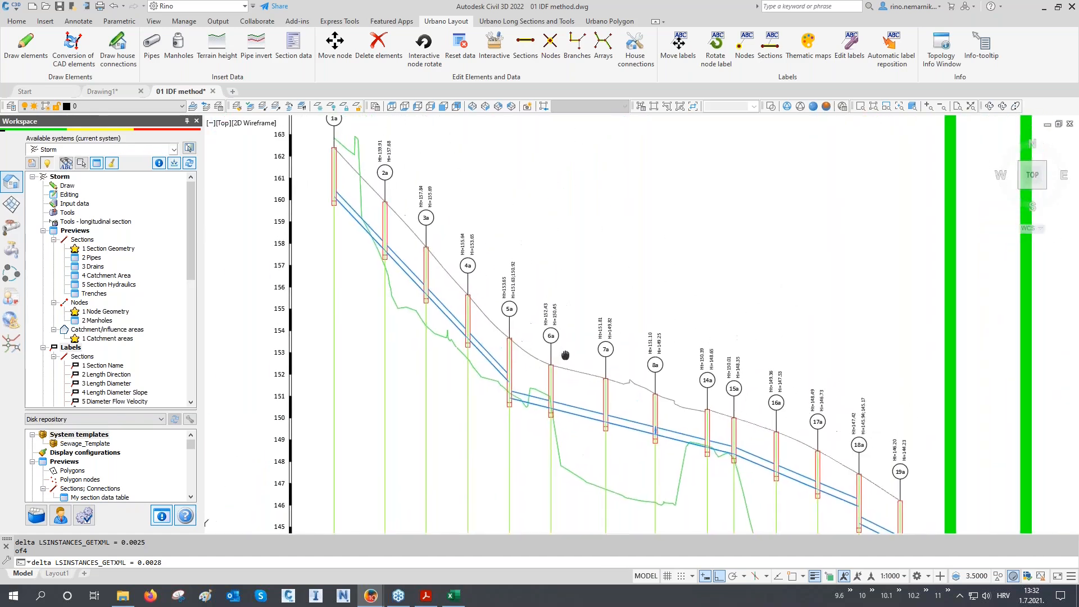
- Redraw the longitudinal sections with the calculated pipes and inspect the pipe at node 1a
left_click(526, 21)
left_click(515, 45)
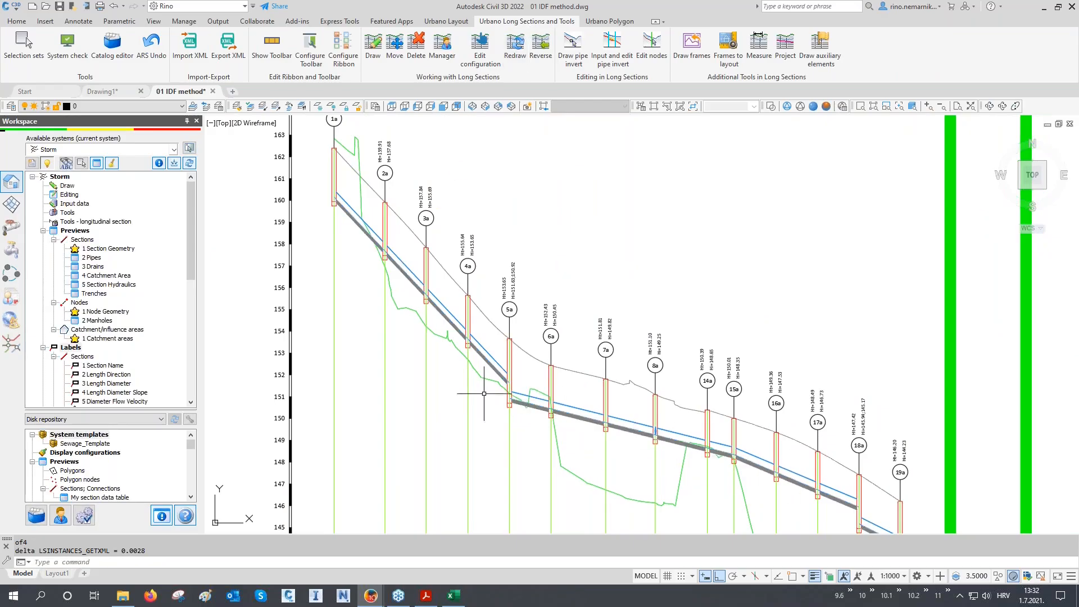
mouse_move(365, 303)
middle_mouse_down()
mouse_move(372, 331)
mouse_move(355, 233)
mouse_move(358, 255)
middle_mouse_up()
scroll(356, 234, "up", 6)
scroll(322, 309, "up", 4)
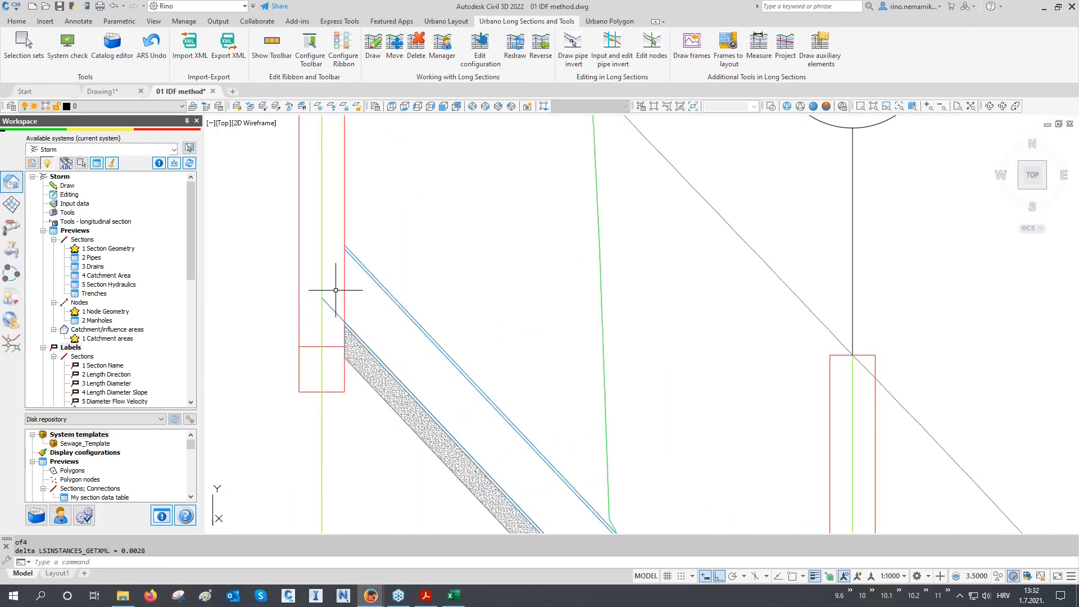
scroll(358, 308, "down", 2)
scroll(358, 308, "down", 4)
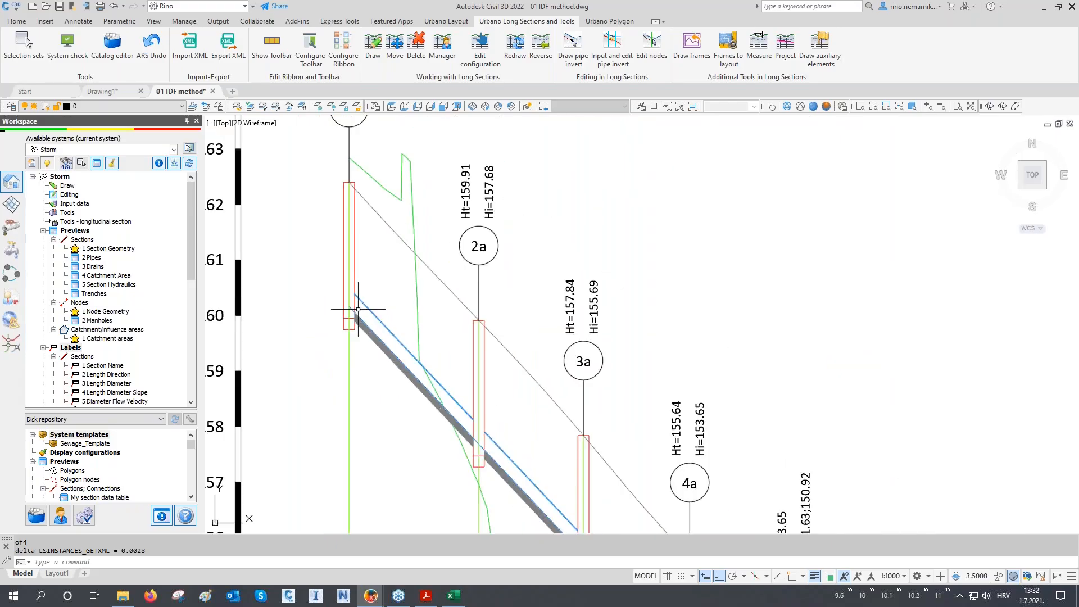
- Edit the Storm 1000/100 long section configuration to include the pipe fill level in the drawing
scroll(129, 275, "down", 6)
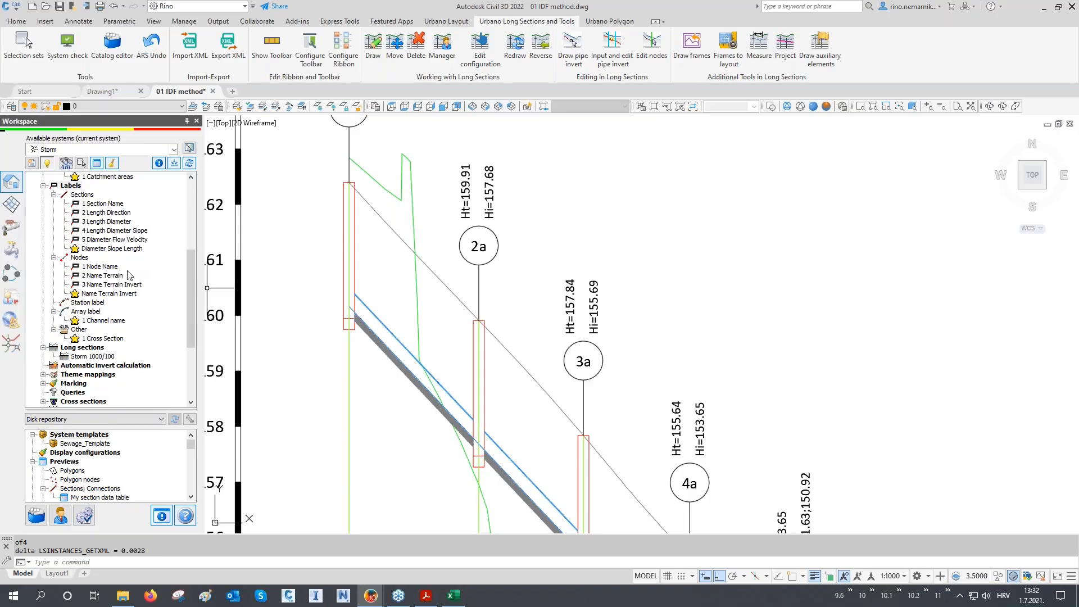
right_click(88, 357)
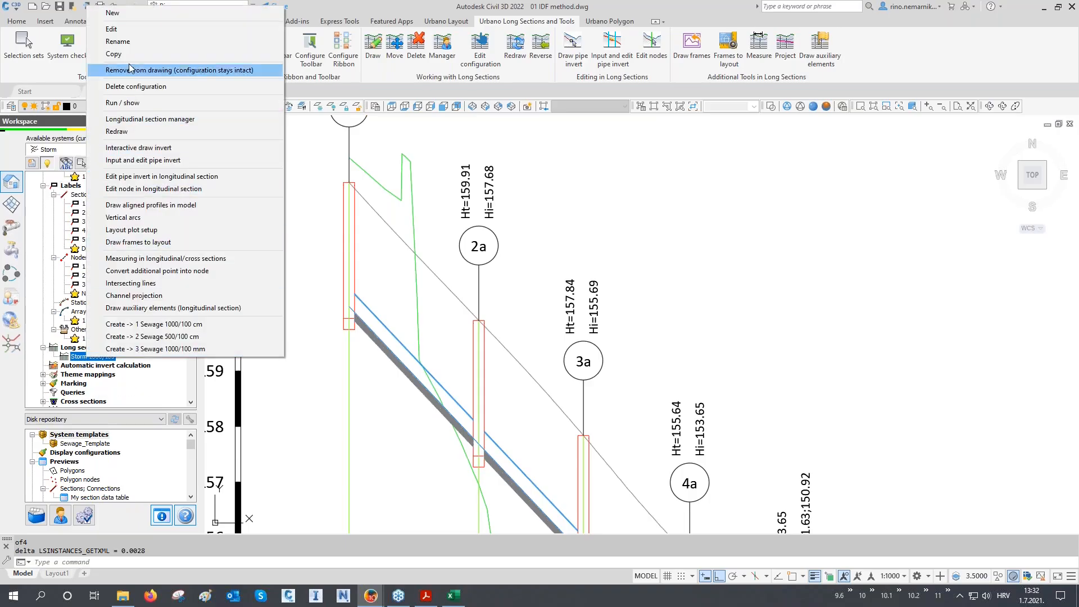
left_click(112, 29)
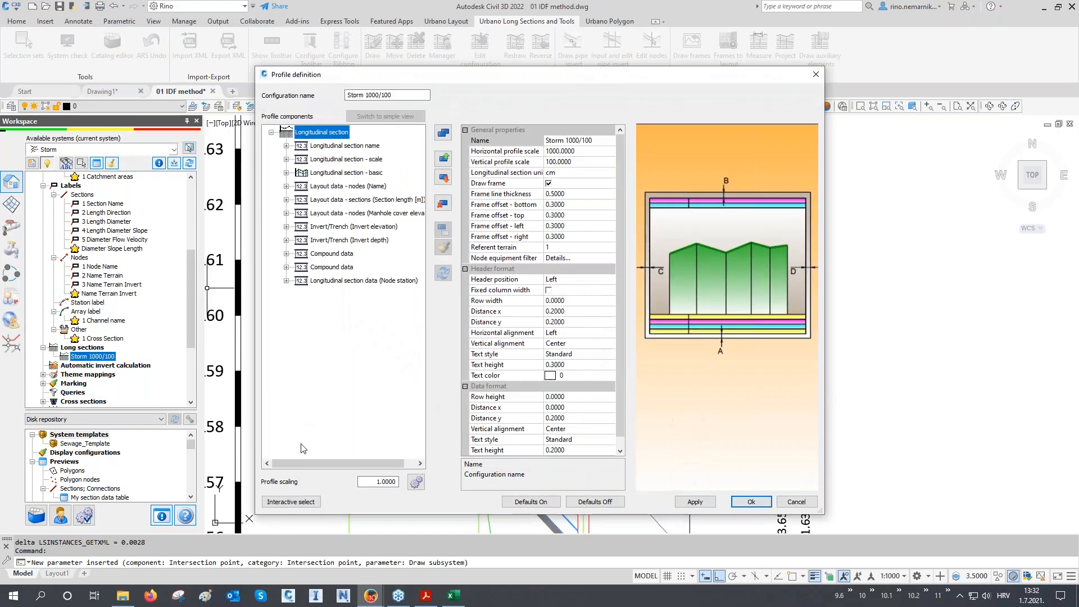
left_click(291, 502)
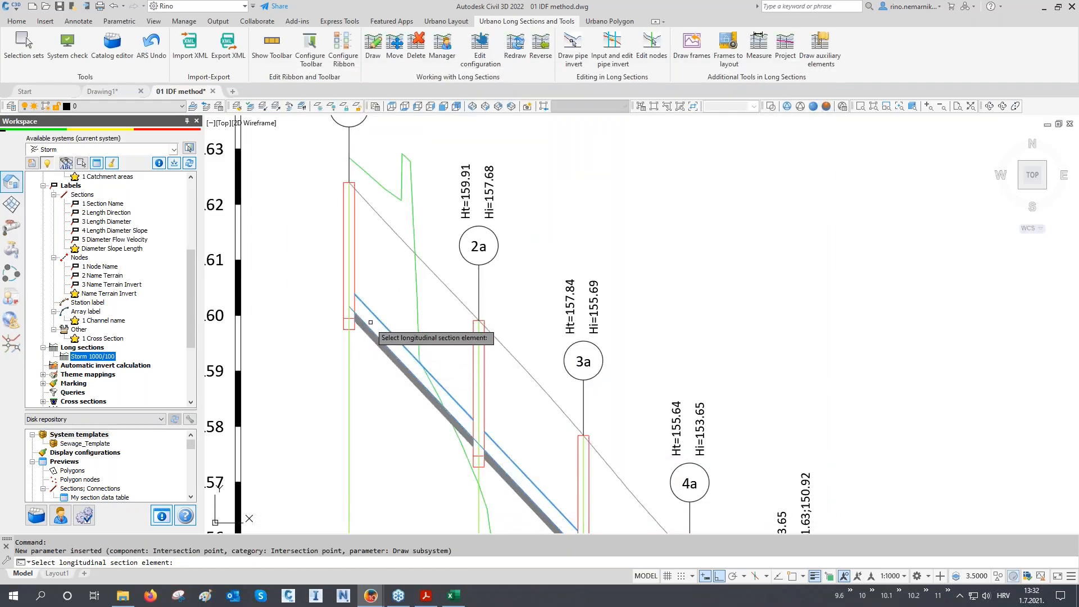
left_click(377, 321)
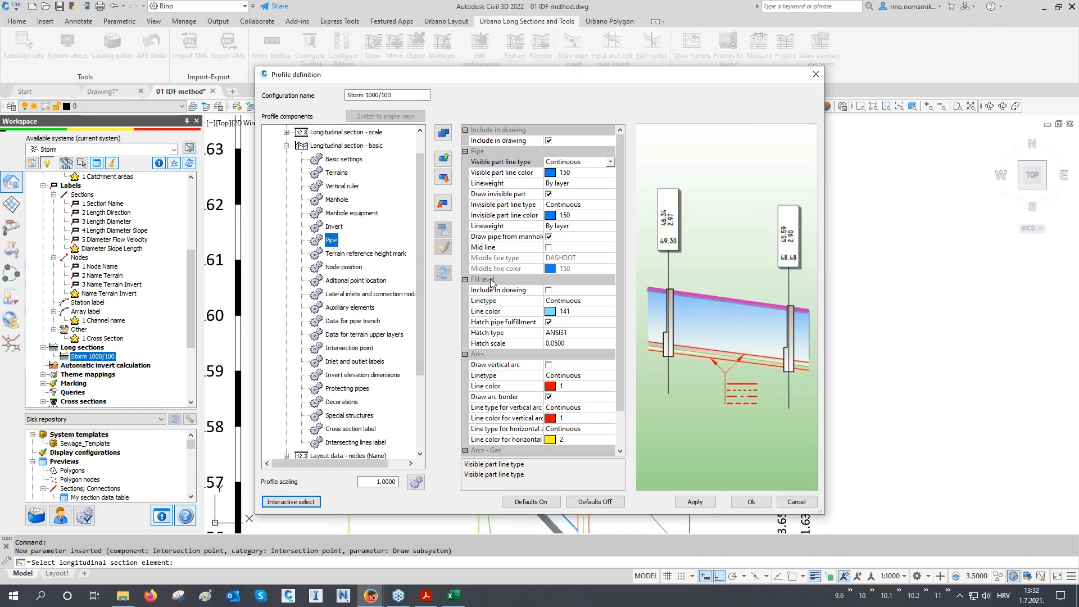
left_click(549, 291)
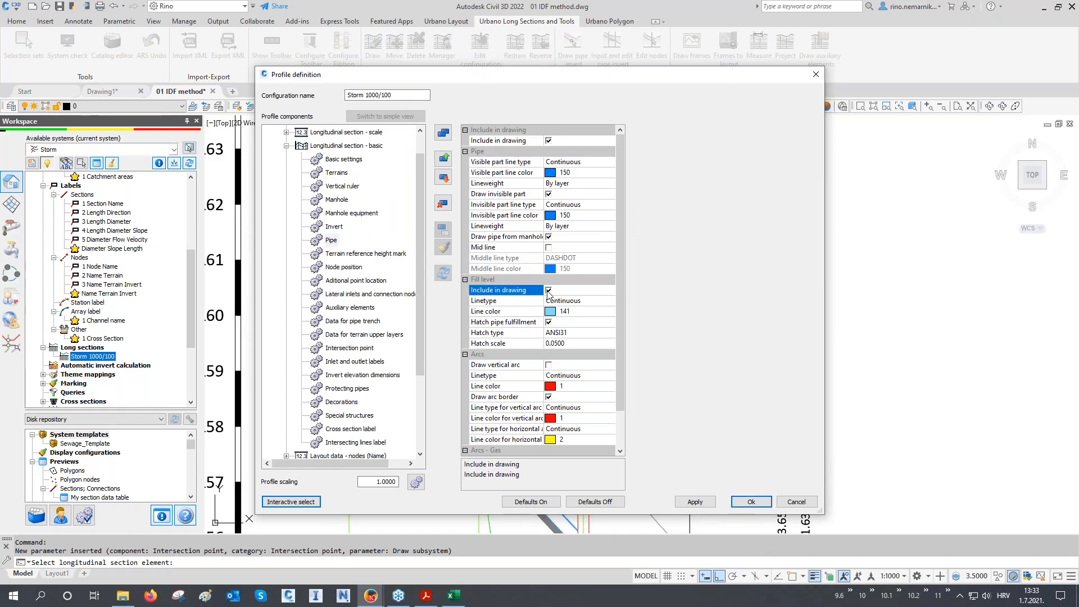
left_click(743, 497)
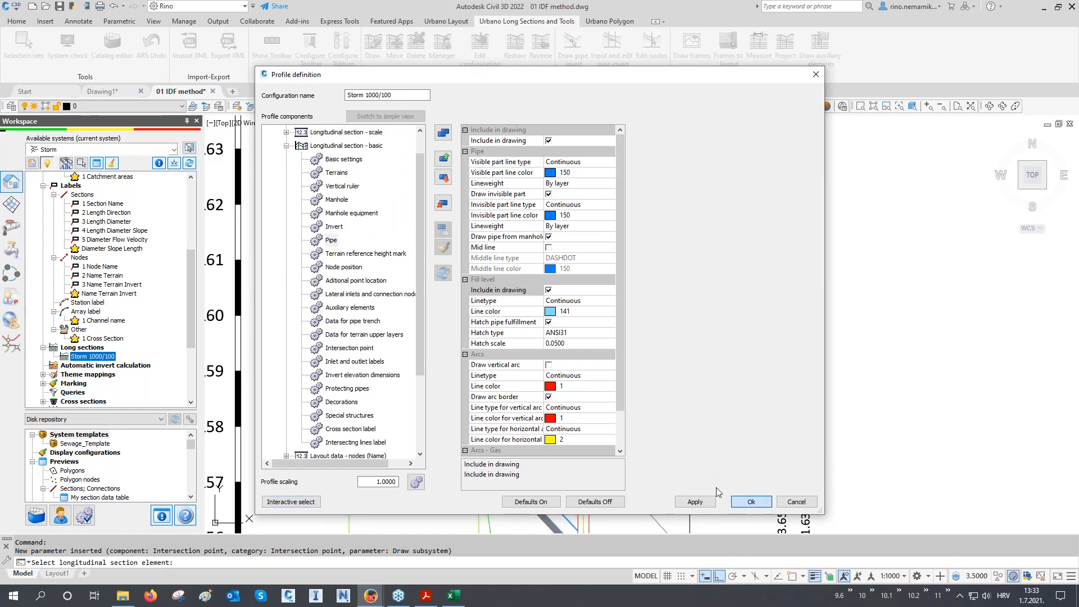
- Examine the fill level drawn inside the pipes along the longitudinal section, downstream from node 1a
middle_click_drag(518, 470, 491, 312)
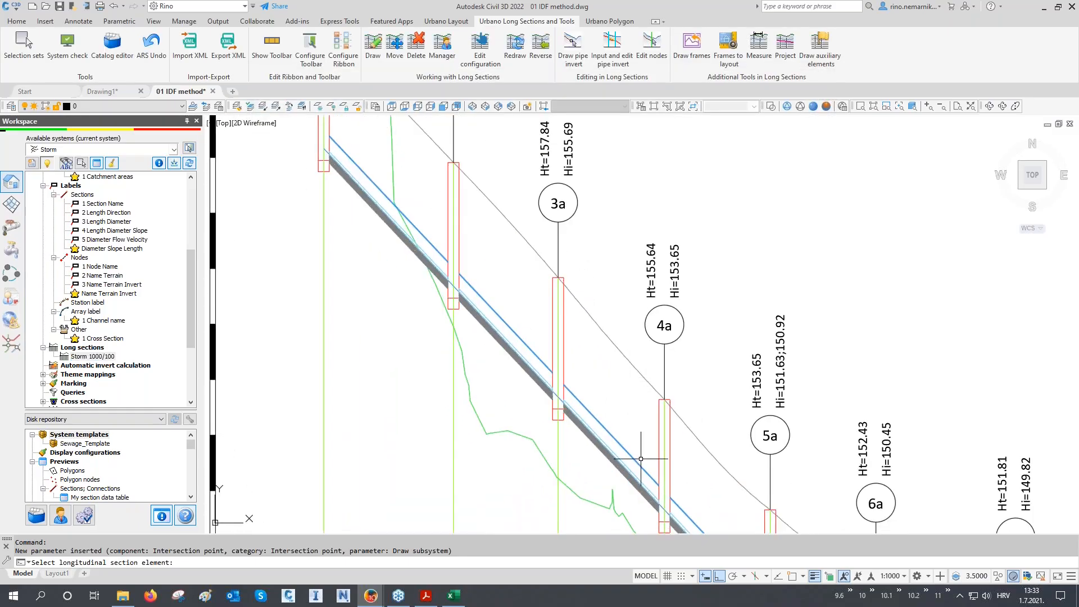
middle_click_drag(642, 460, 533, 256)
scroll(701, 459, "up", 2)
middle_click_drag(695, 459, 488, 354)
scroll(506, 361, "down", 1)
middle_click_drag(837, 410, 569, 346)
middle_click_drag(791, 412, 560, 359)
middle_click_drag(732, 422, 529, 285)
- Read the flow and velocity and the pipe diameter and slope rows in the long section's data table
scroll(720, 287, "down", 5)
scroll(458, 475, "up", 6)
scroll(495, 450, "up", 1)
scroll(525, 448, "up", 2)
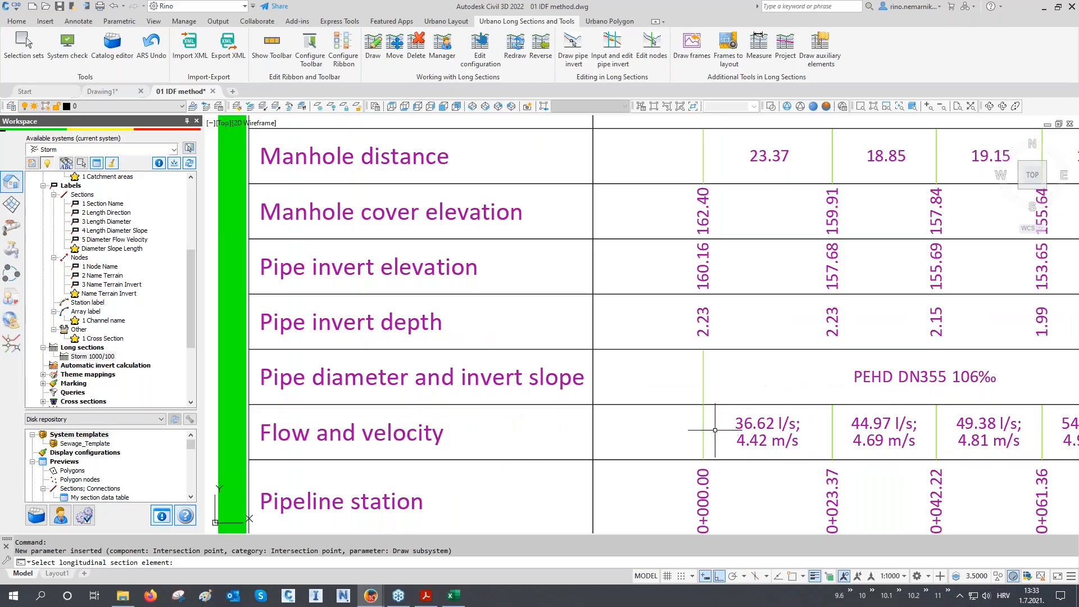
scroll(866, 447, "down", 1)
middle_click_drag(866, 445, 694, 443)
middle_click_drag(922, 441, 722, 445)
middle_click_drag(880, 444, 768, 447)
scroll(908, 448, "up", 2)
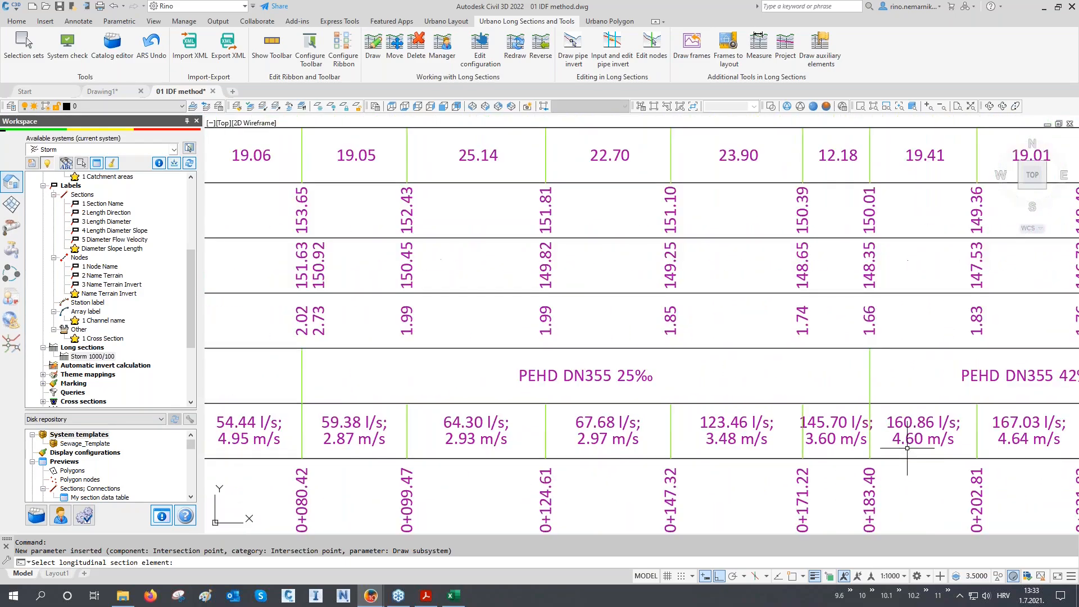
key("Escape")
key("Escape")
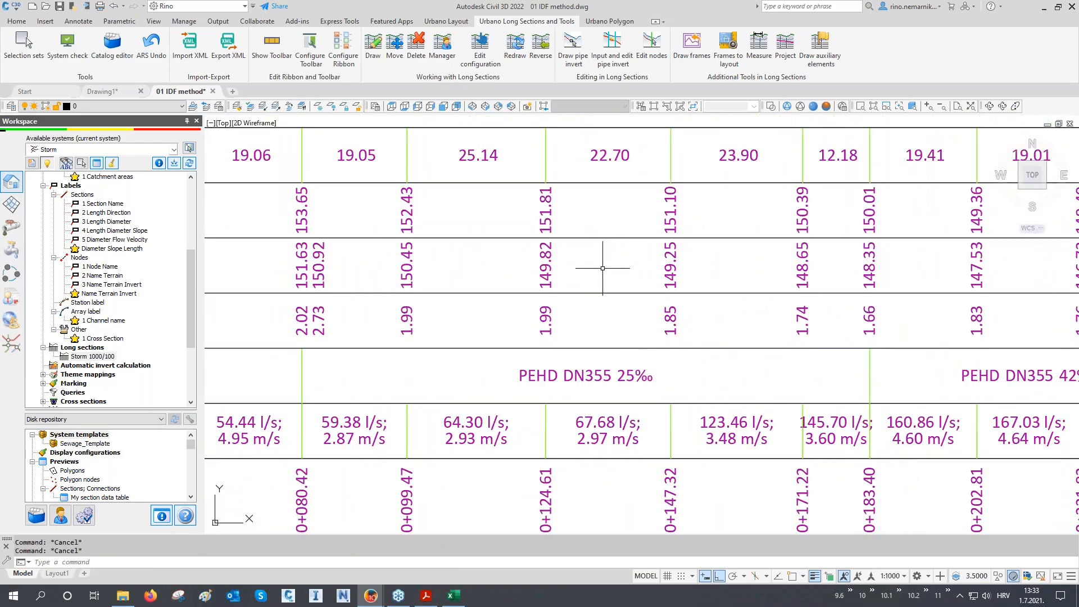
- Save the drawing as 01 IDF method_final1.dwg in the 03 IDF method folder
scroll(584, 277, "down", 10)
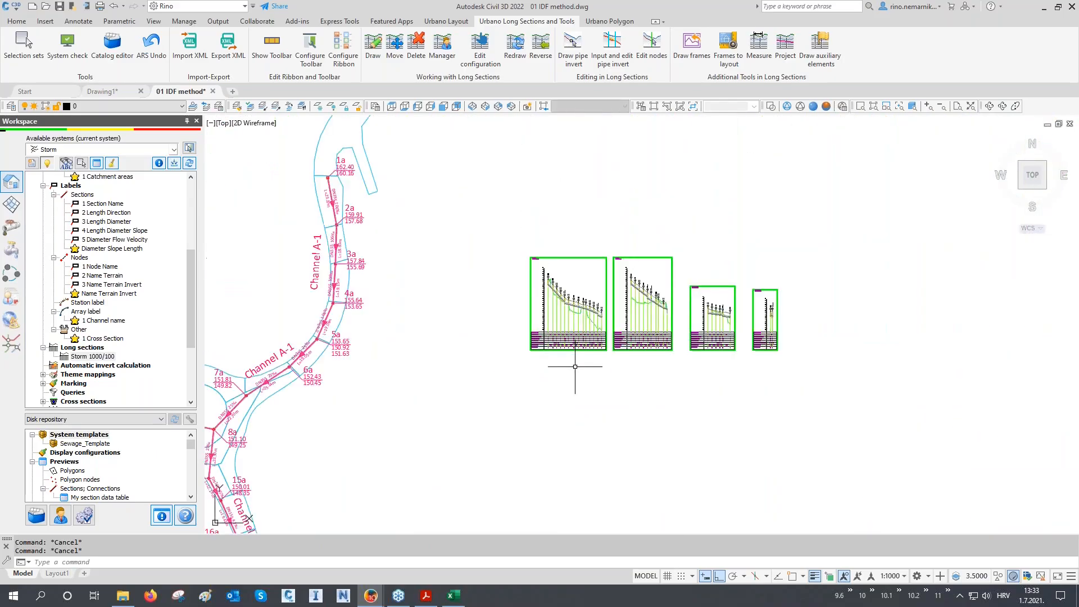
middle_click_drag(346, 354, 467, 327)
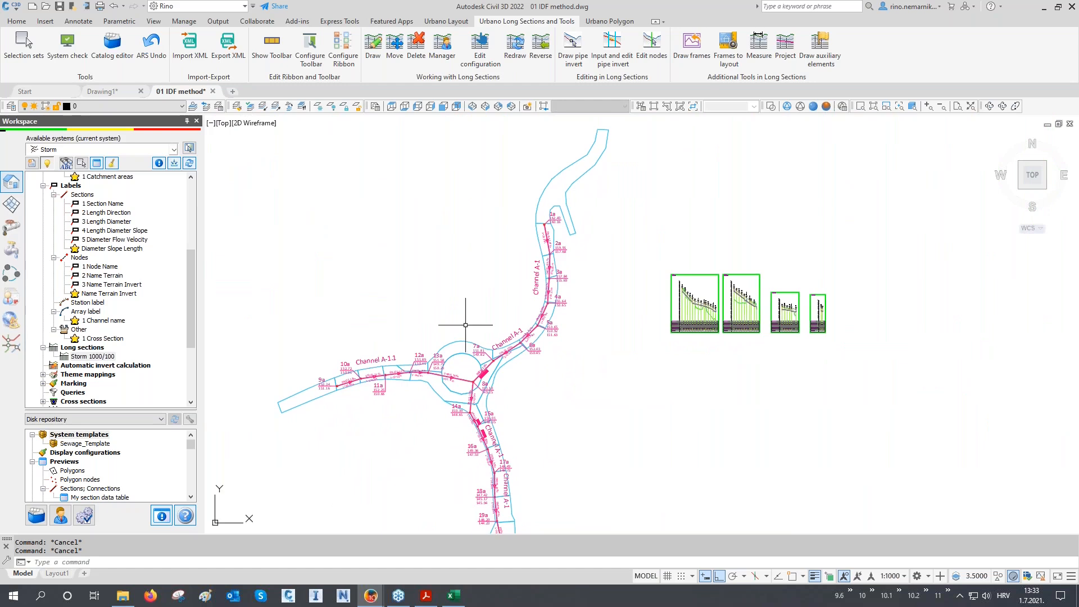
left_click(6, 11)
left_click(25, 147)
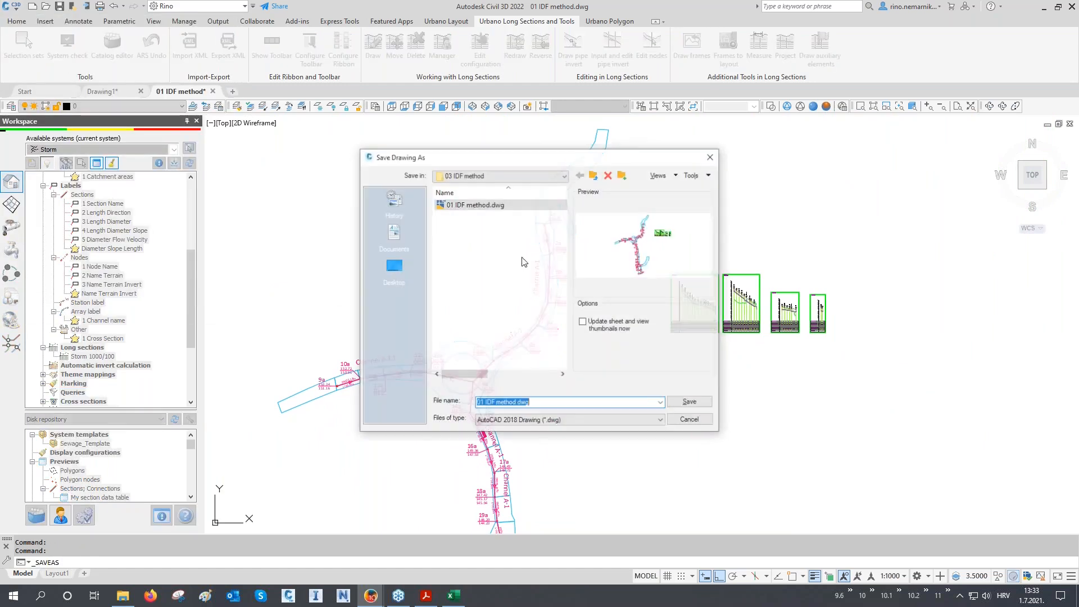
left_click(517, 403)
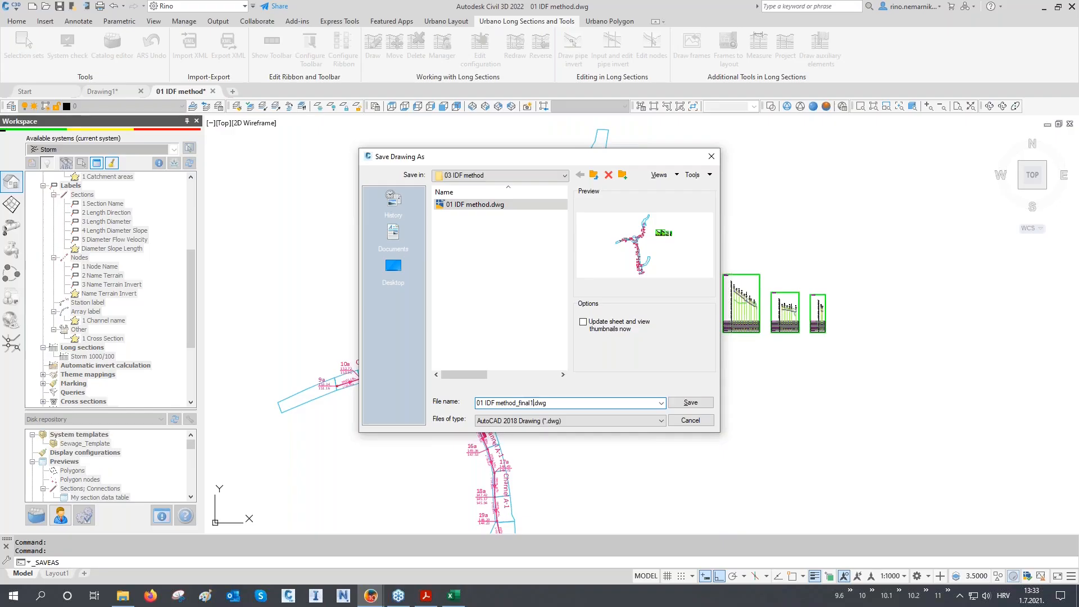
left_click(691, 404)
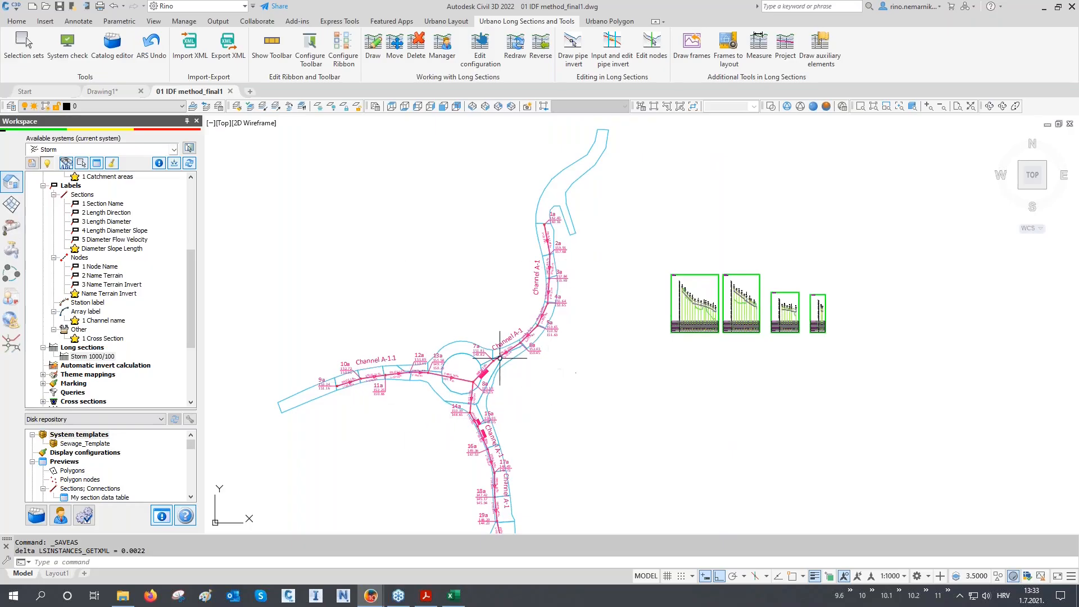
- Delete the assigned pipe data from all sections of the Storm system and check the labels near node 1a
left_click(447, 20)
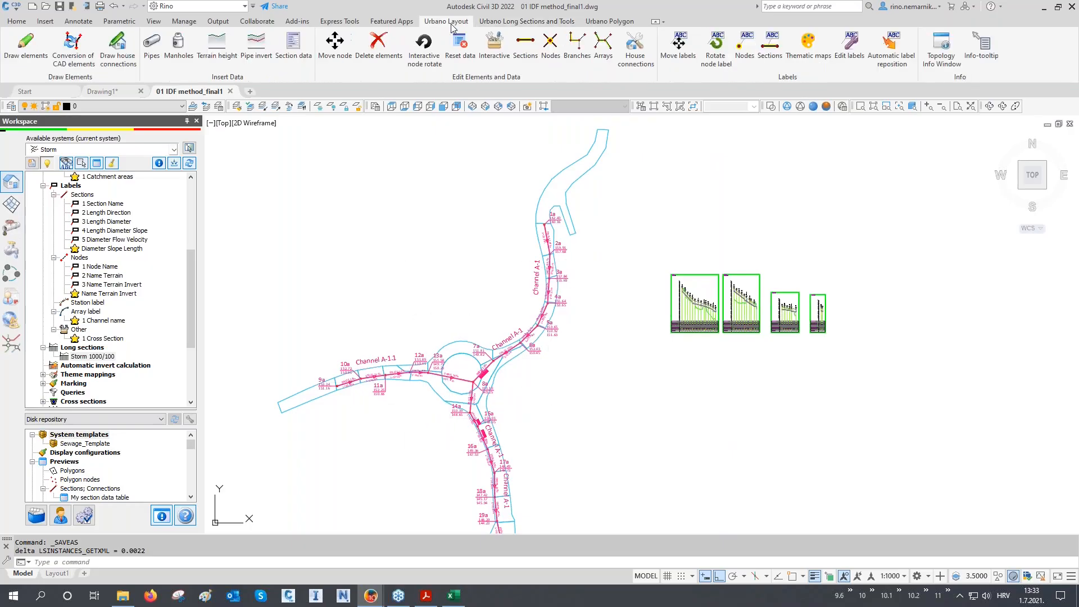
left_click(153, 44)
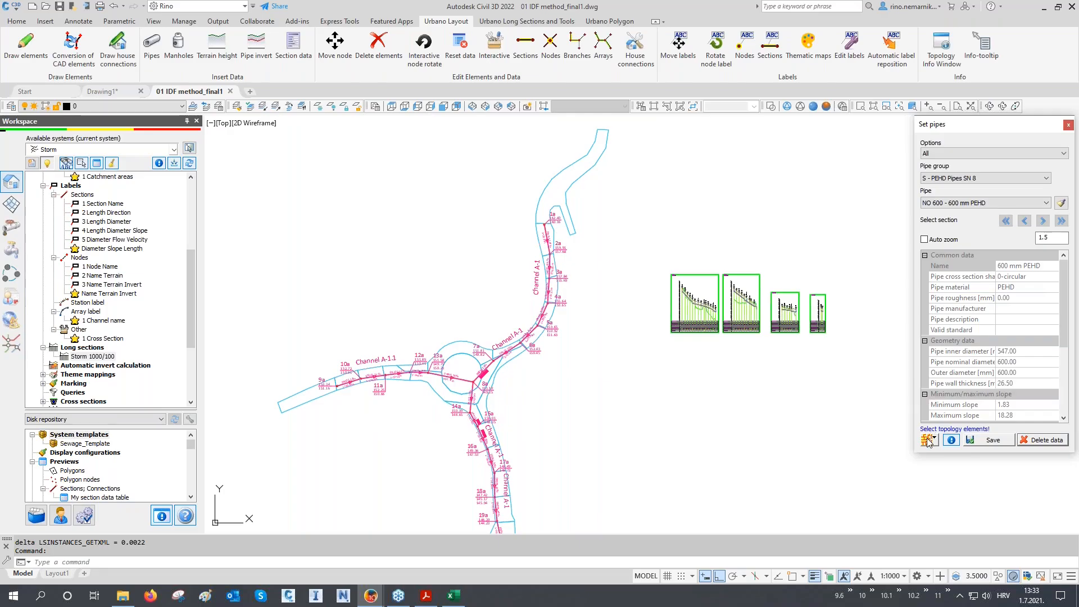
left_click(927, 441)
left_click(1036, 442)
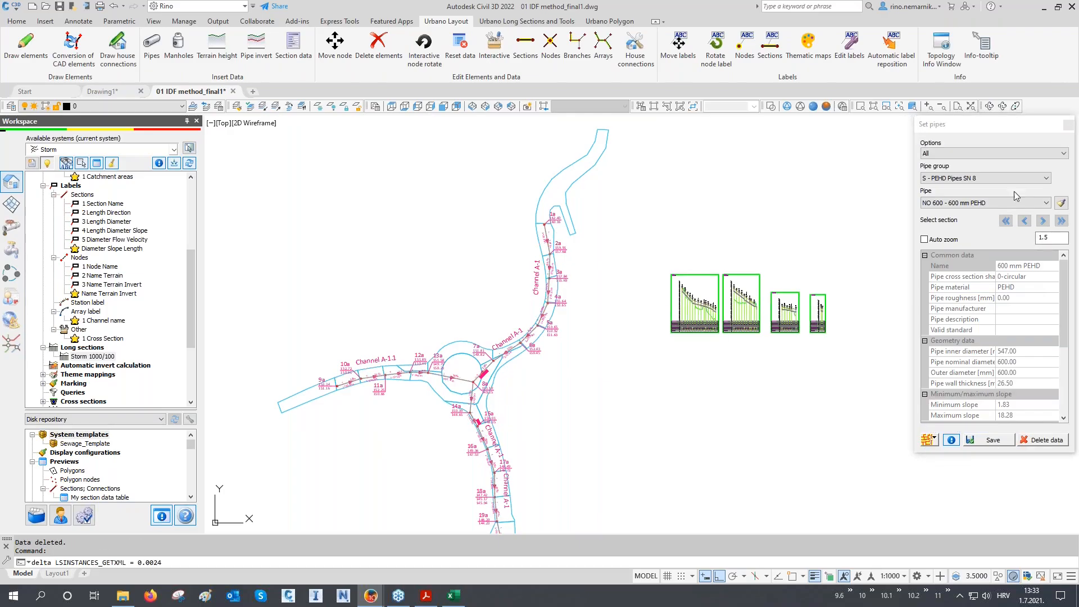
left_click(1048, 440)
scroll(566, 227, "up", 2)
scroll(556, 232, "up", 3)
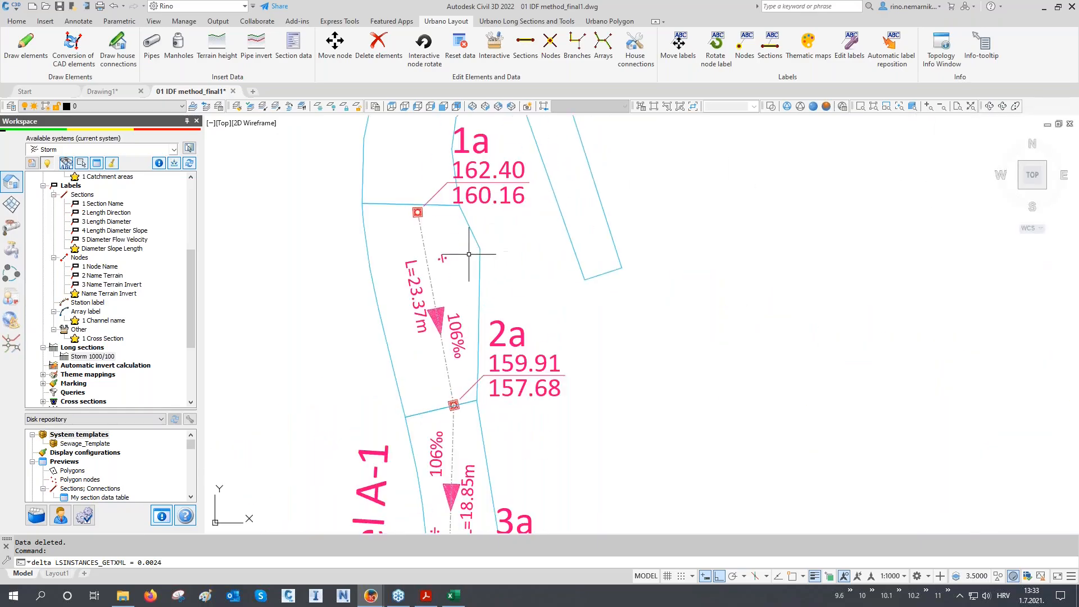
scroll(469, 257, "down", 4)
middle_click_drag(485, 271, 540, 257)
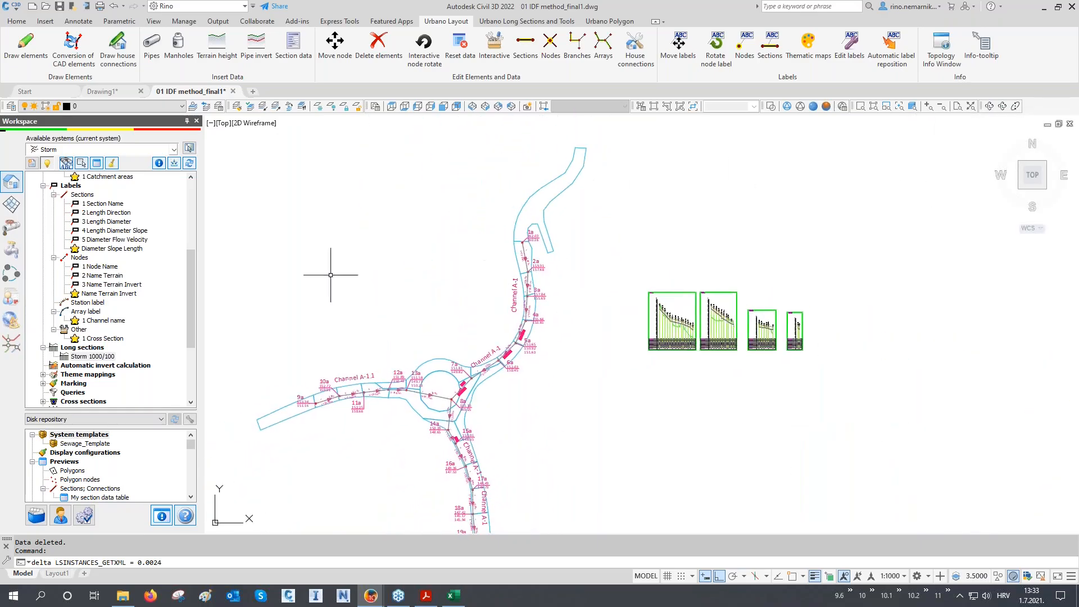
- Open the flow calculation and reset the results of the Rational method (IDF) calculation
left_click(11, 227)
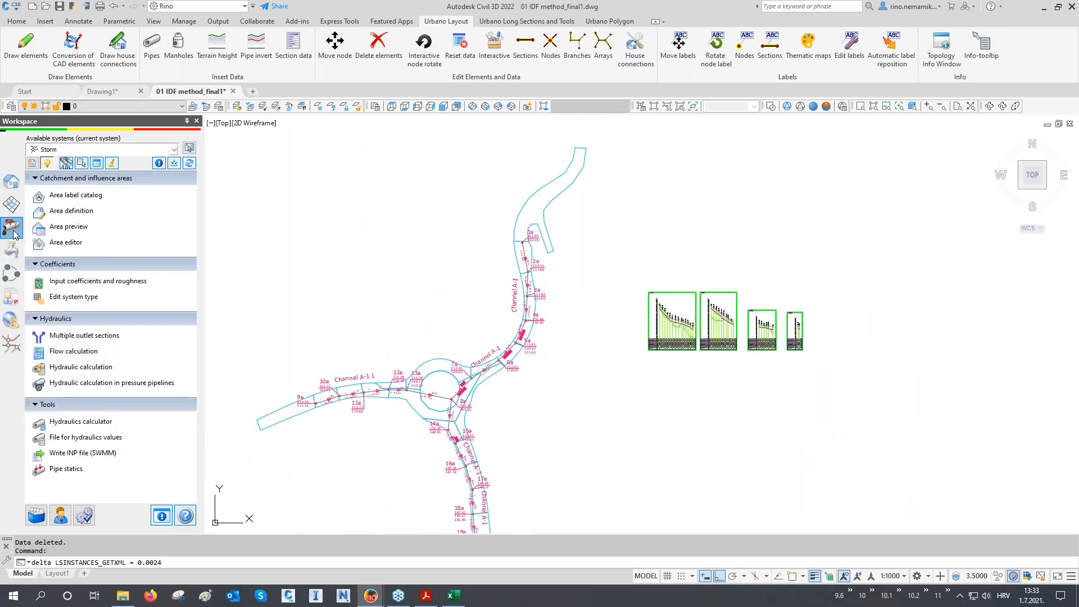
left_click(73, 352)
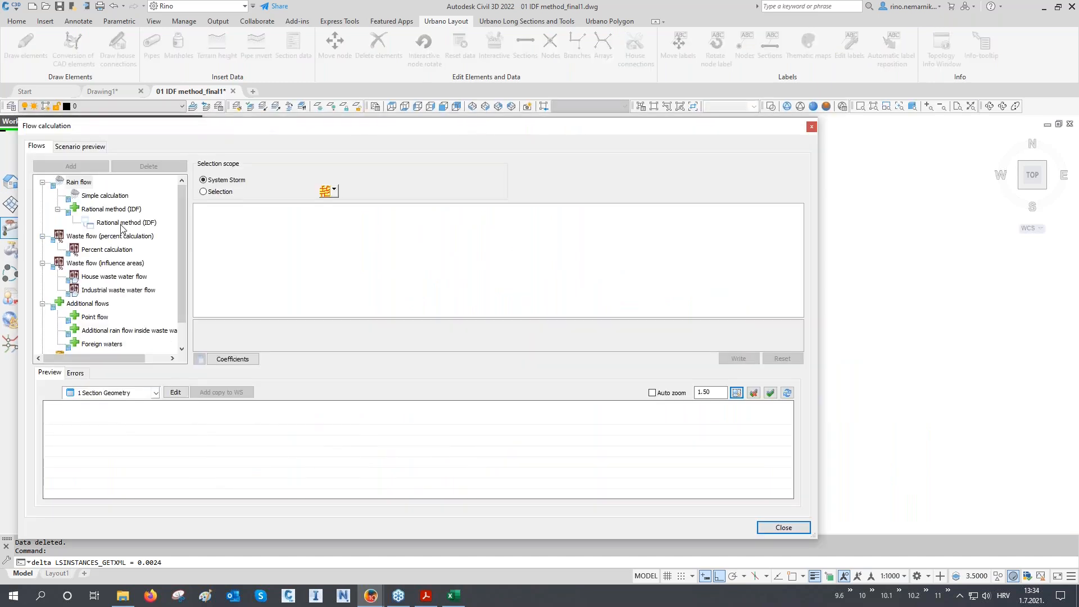
left_click(121, 224)
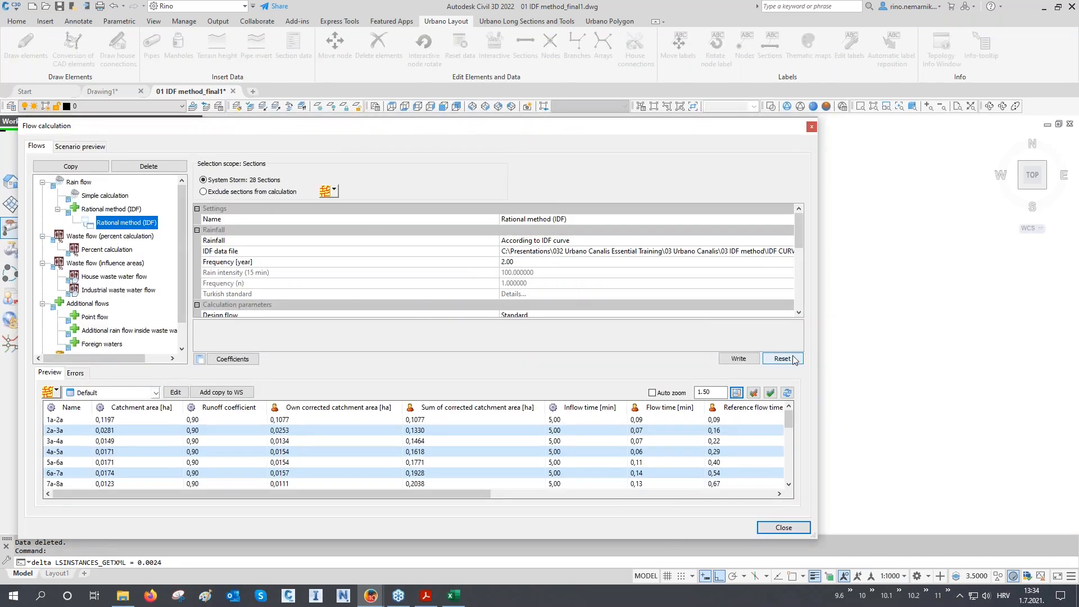
left_click(794, 361)
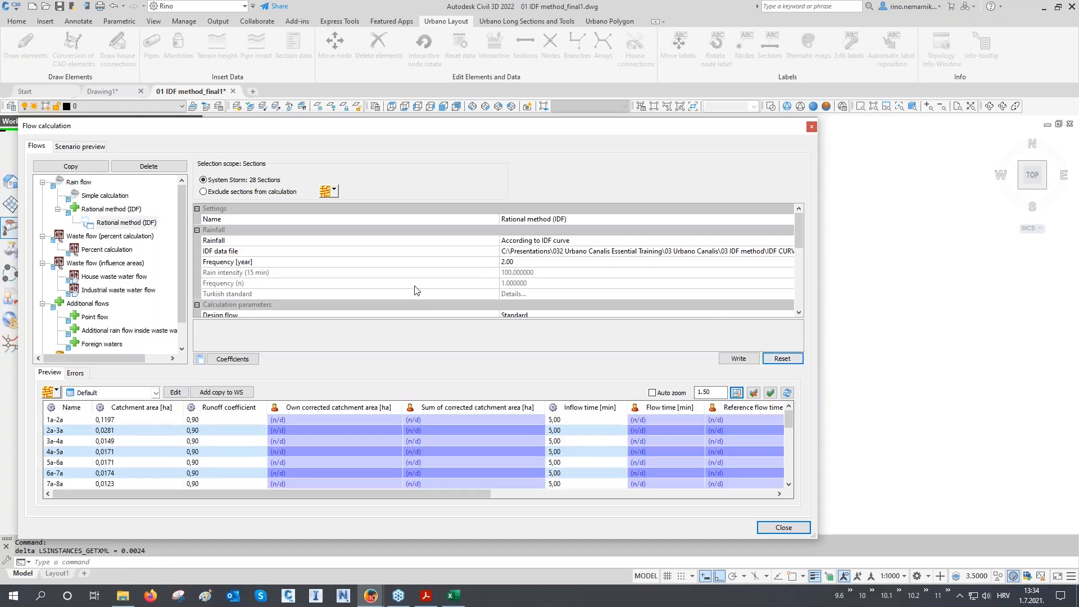
- Turn off writing pipes and calculation results to sections for the Rational method (IDF) calculation
scroll(383, 252, "down", 2)
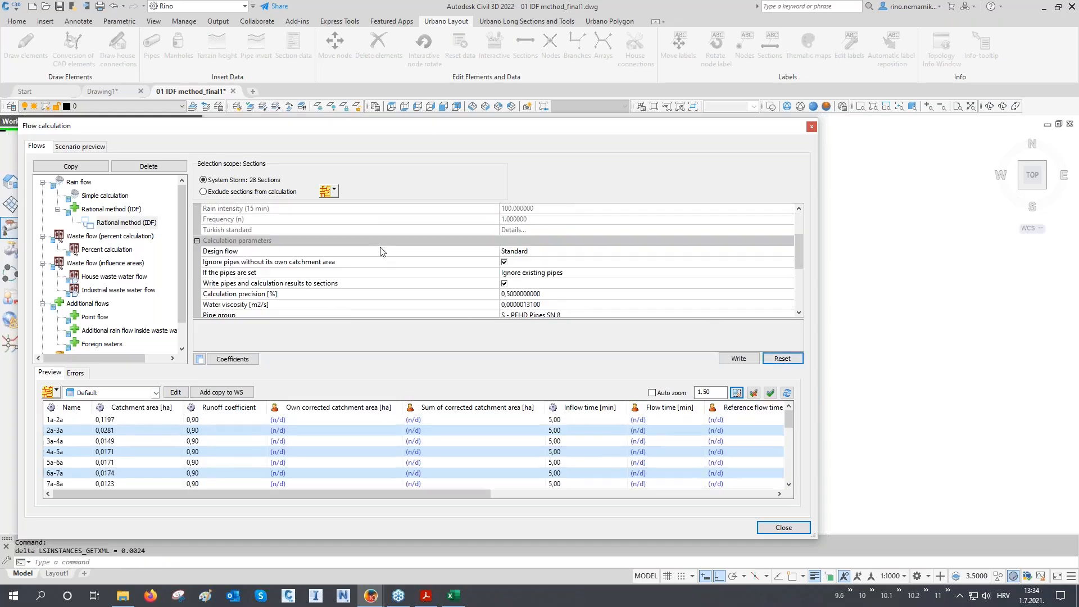
left_click(248, 284)
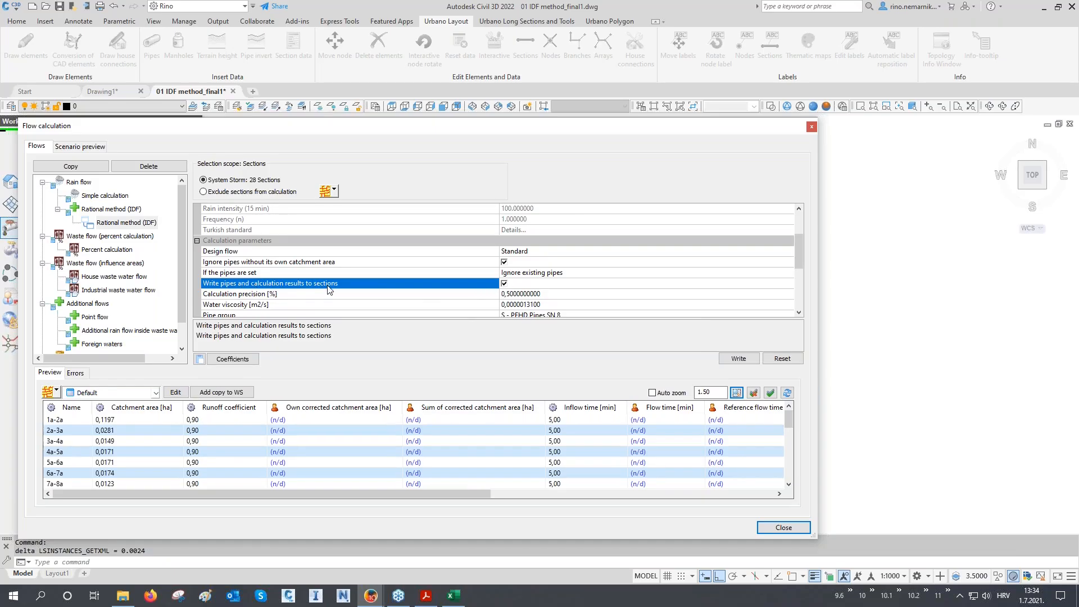
left_click(504, 285)
scroll(104, 311, "down", 2)
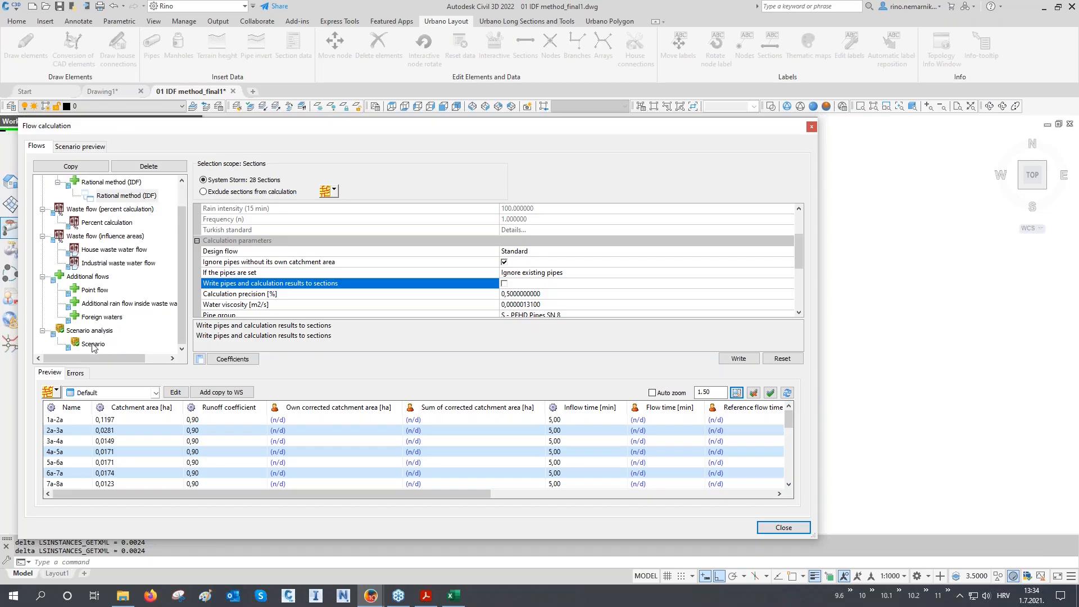
scroll(97, 336, "up", 2)
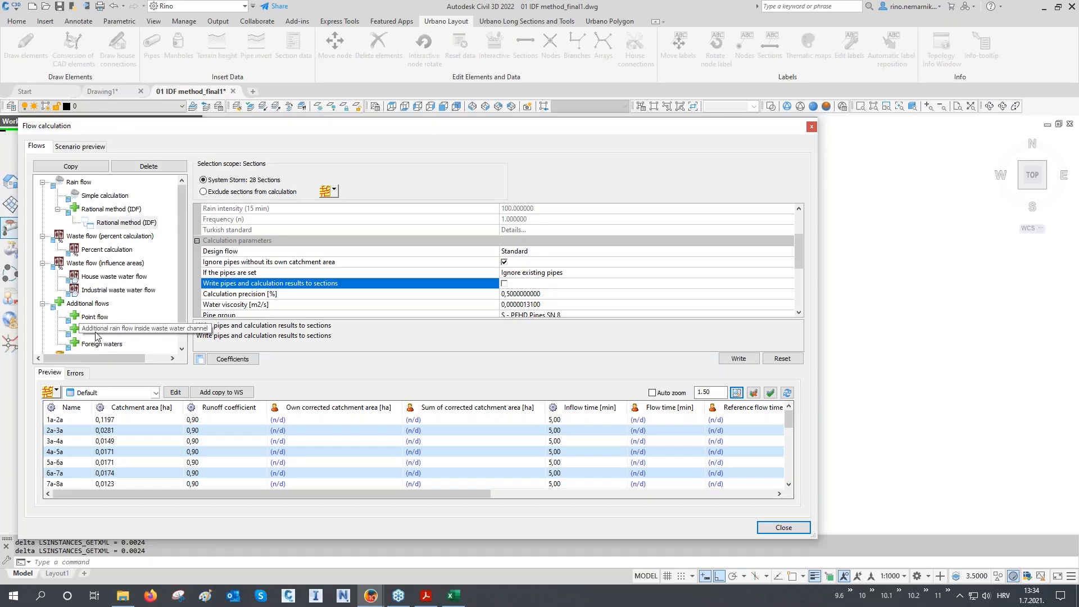
- Rename the Rational method (IDF) calculation as RP=2 years and write its results at the 2.00-year frequency
left_click(150, 223)
left_click(572, 221)
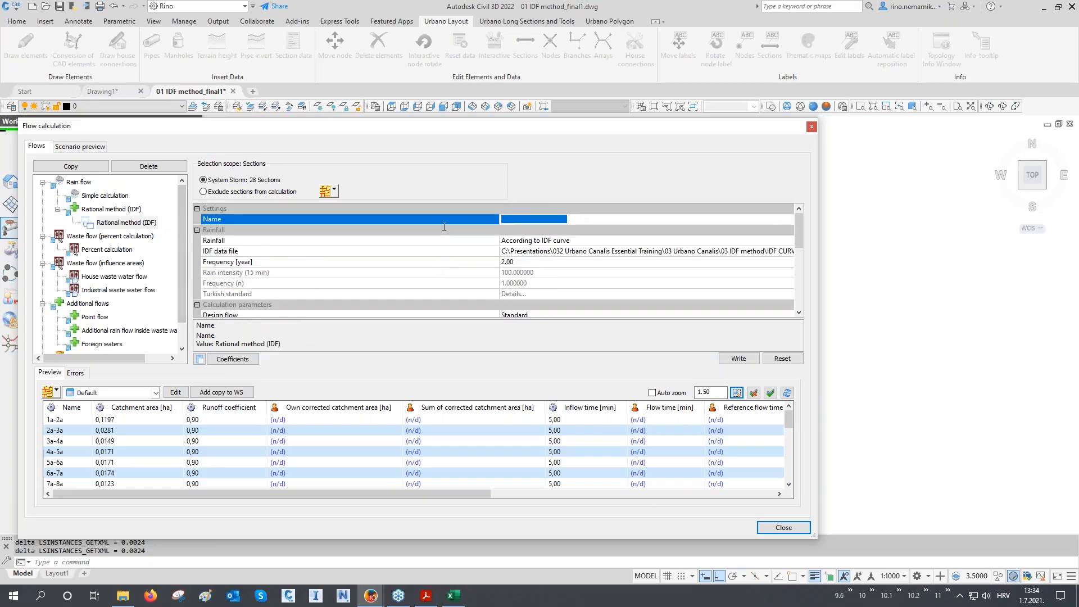
type("RP=2 years")
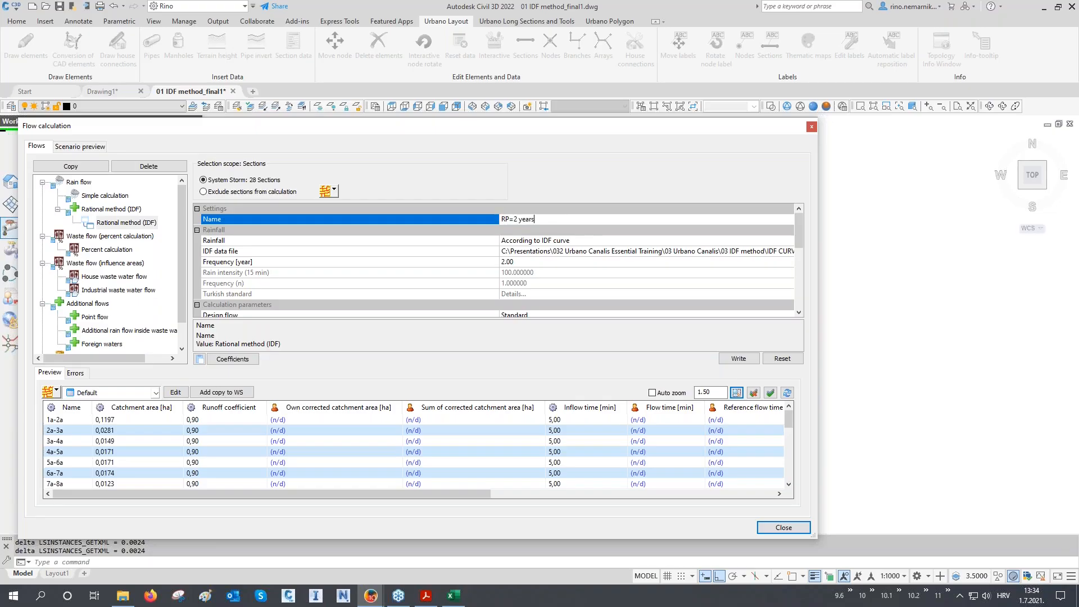
left_click(243, 263)
left_click(741, 359)
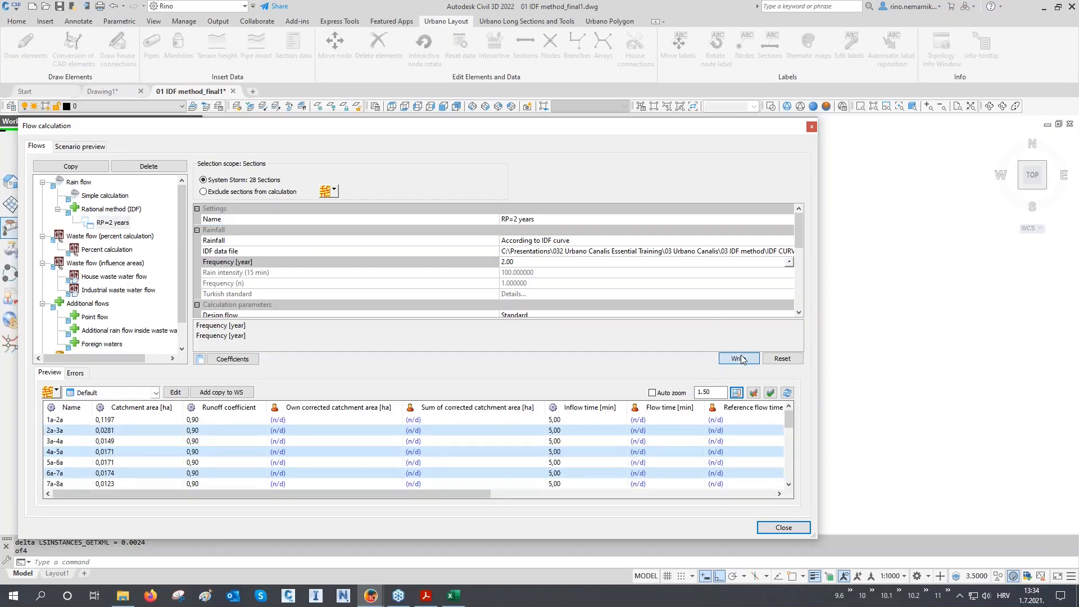
- Review the RP=2 years results, copy that calculation under the Rational method (IDF) and rename the copy as RP=5 years
left_click_drag(483, 493, 775, 499)
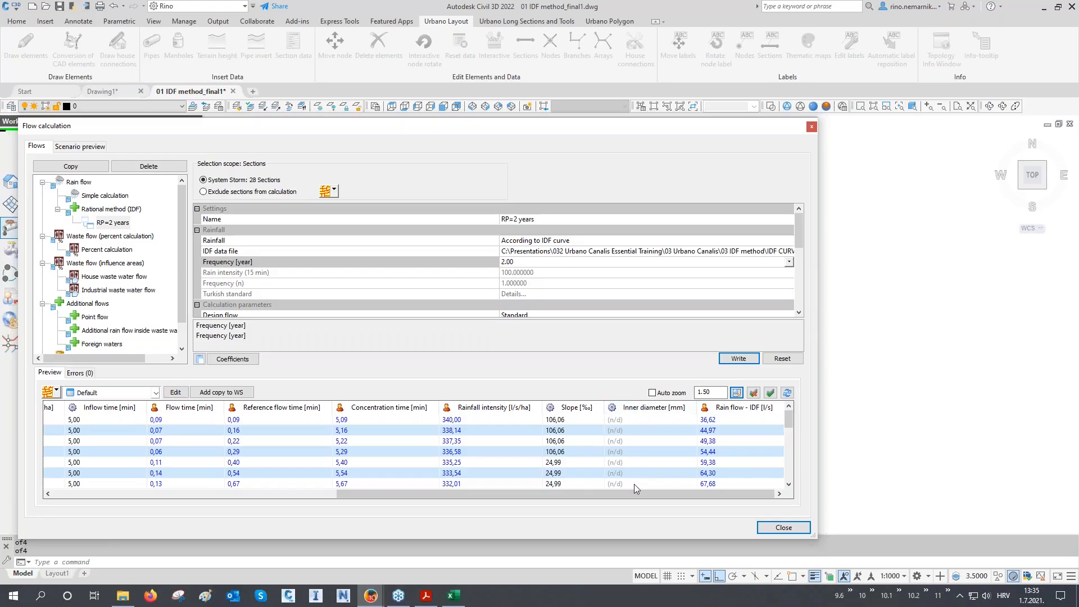
left_click(116, 224)
left_click(70, 167)
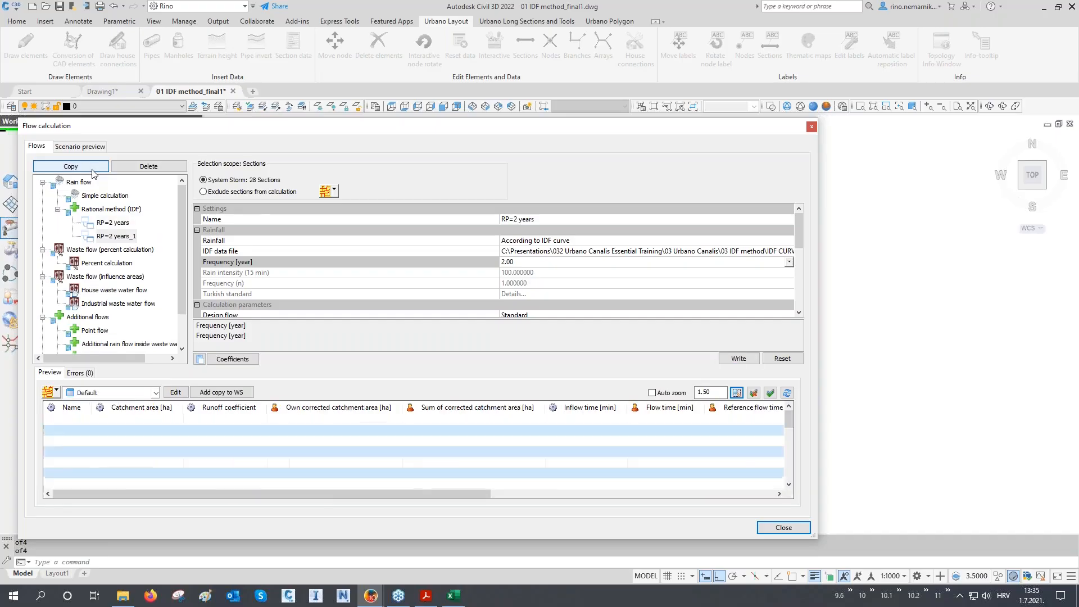
left_click(115, 237)
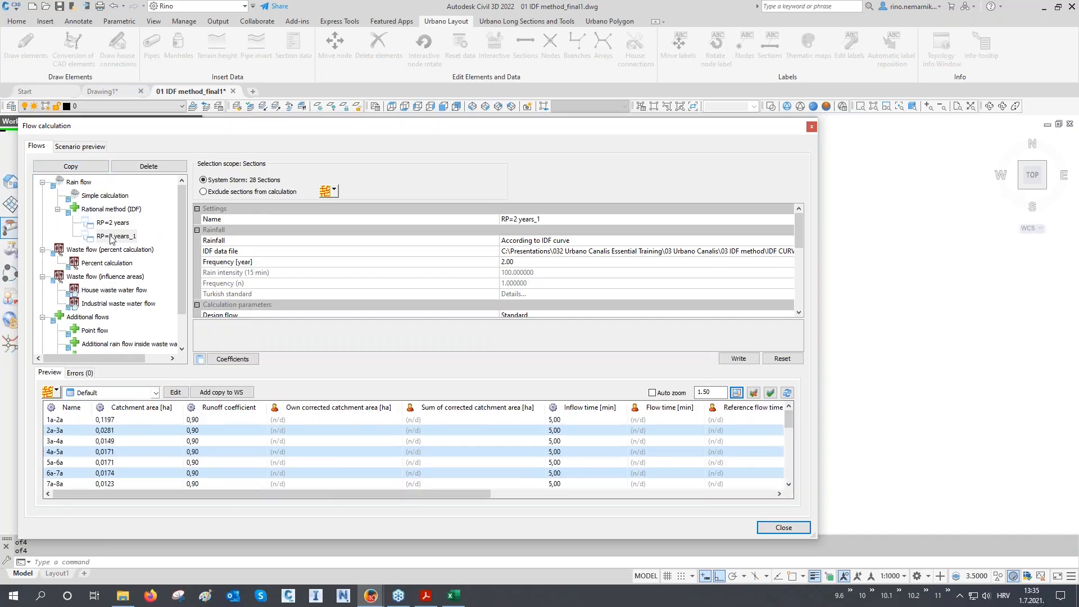
left_click(544, 219)
left_click(517, 219)
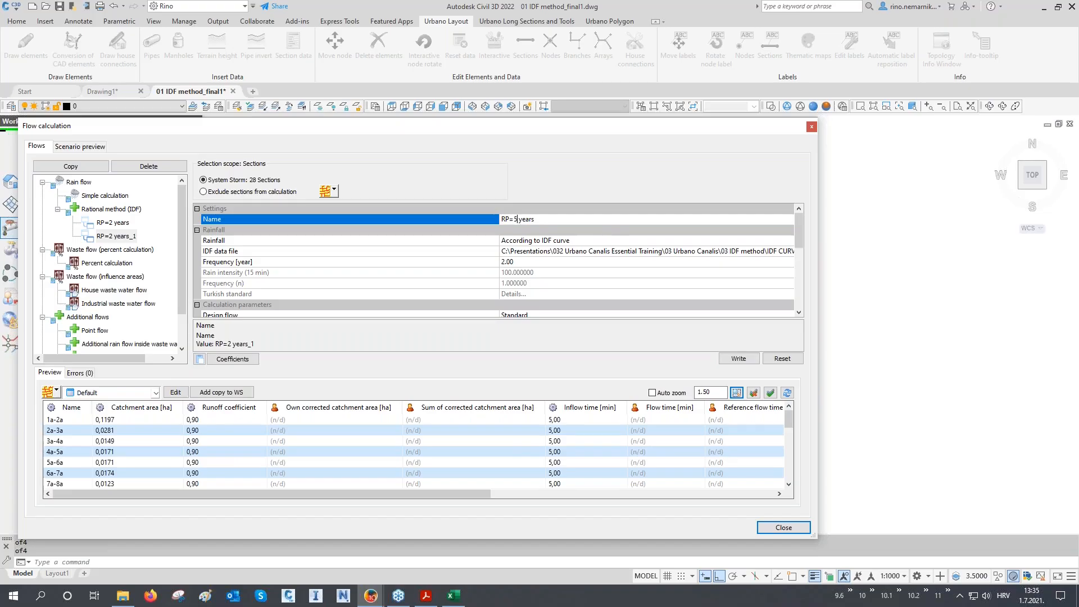
- Set the frequency of the RP=5 years calculation to 5.00 years and write its results
left_click(527, 262)
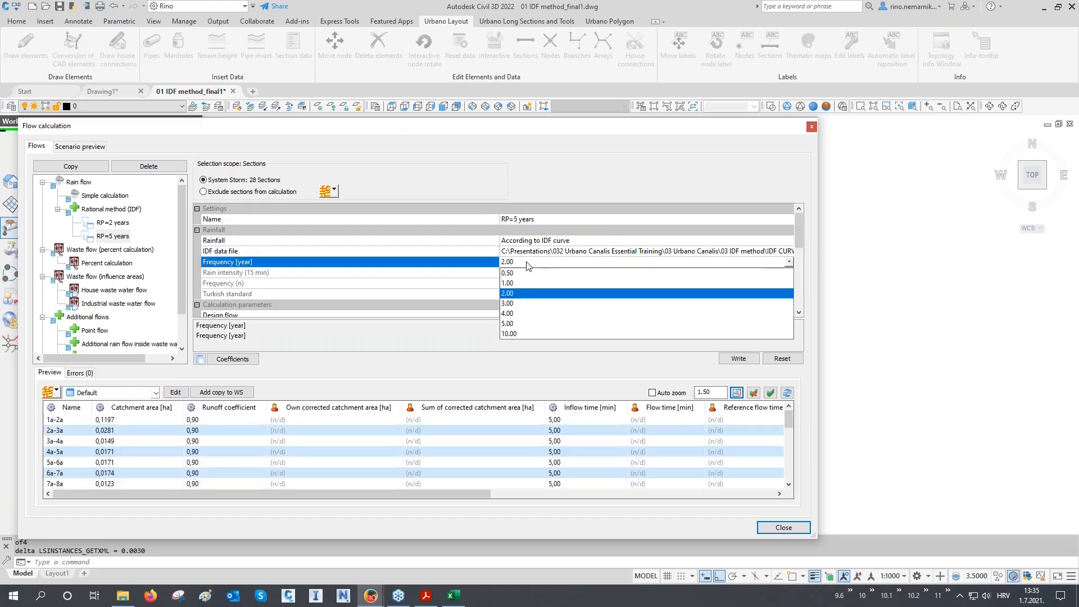
left_click(513, 327)
left_click(729, 360)
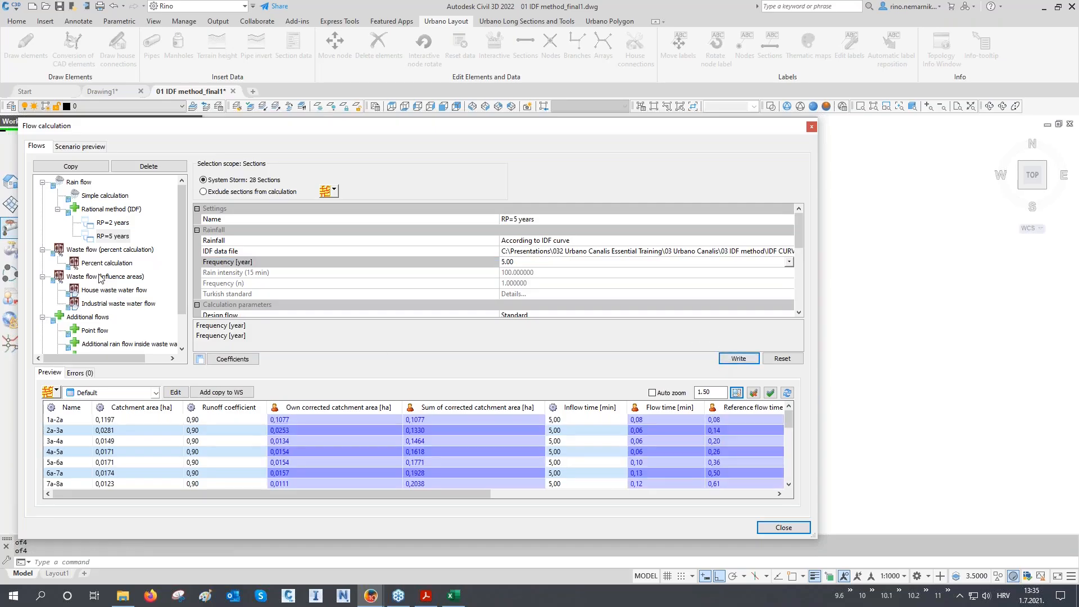
- Add two scenarios under the scenario analysis and rename the first one as RP=2 years
scroll(100, 289, "down", 1)
left_click(93, 343)
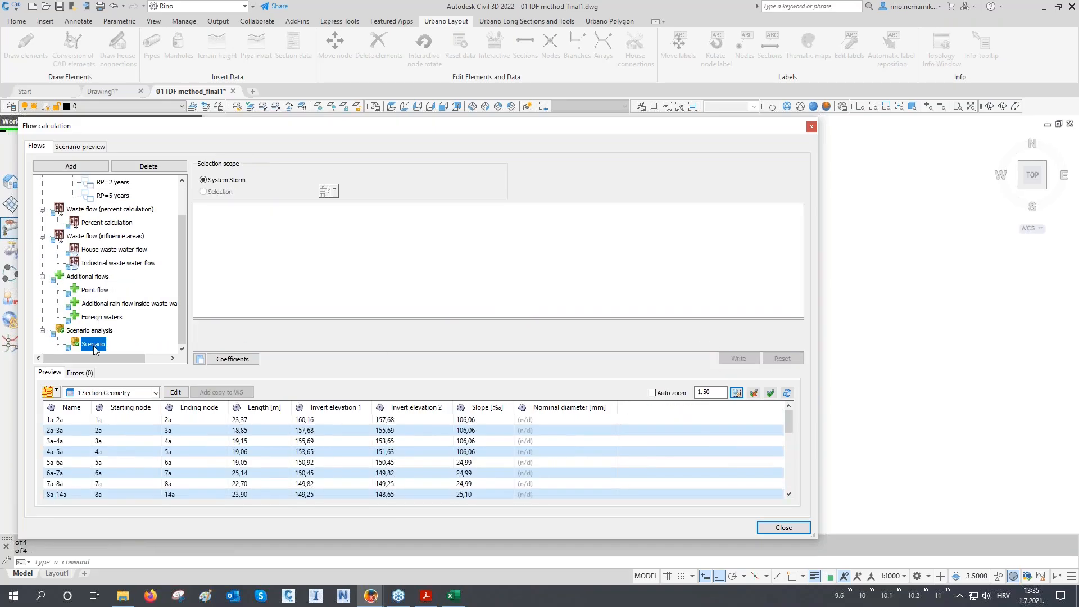
left_click(79, 167)
left_click(79, 167)
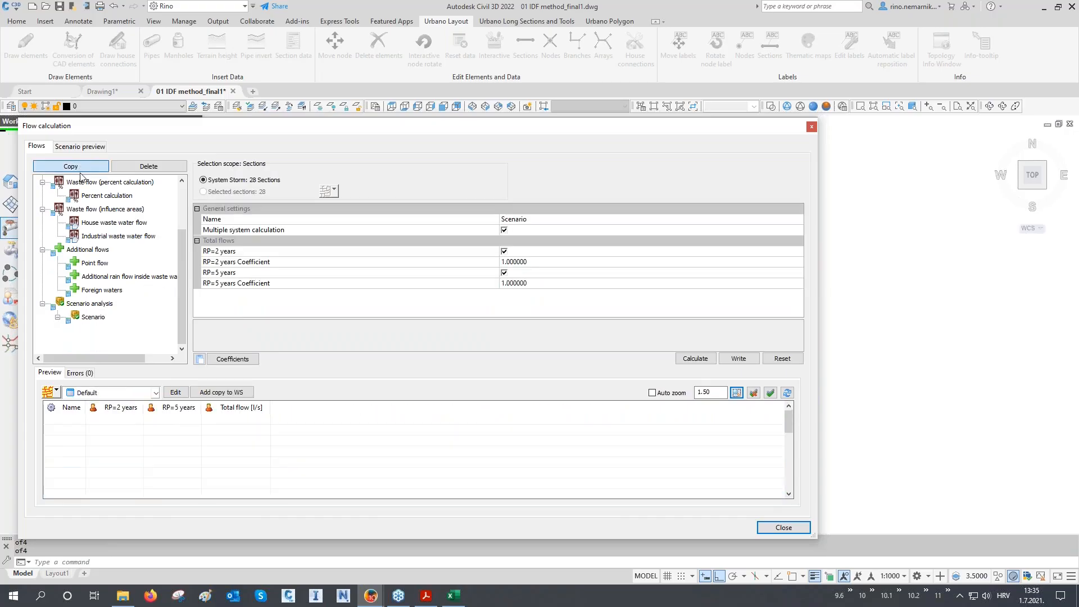
left_click(114, 332)
left_click(109, 332)
type("RP=2 years")
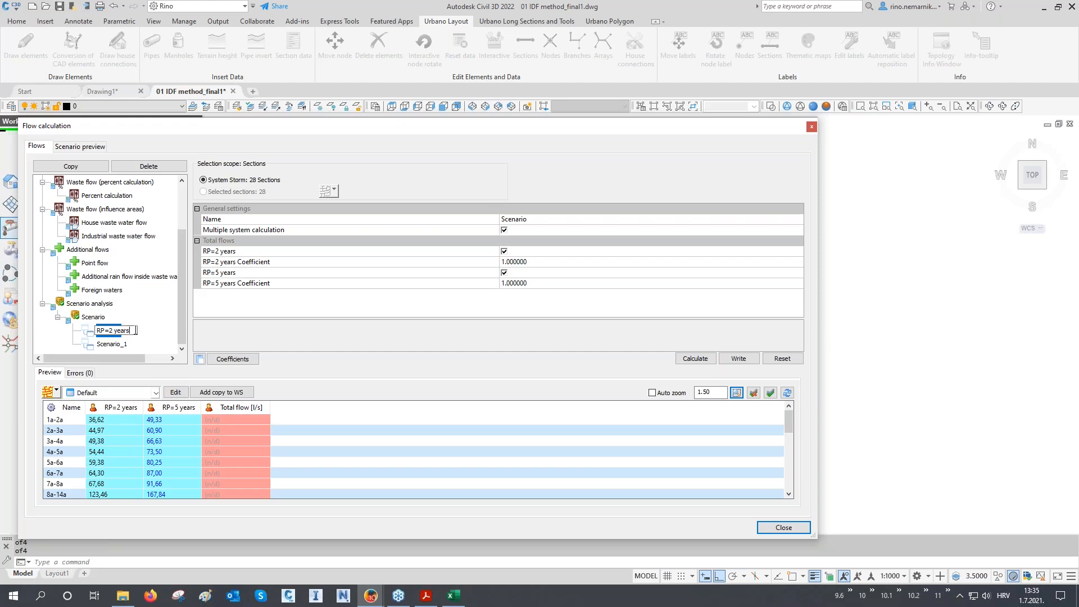
- Rename the second scenario, Scenario_1, as RP=5 years
left_click_drag(136, 331, 72, 340)
left_click(119, 344)
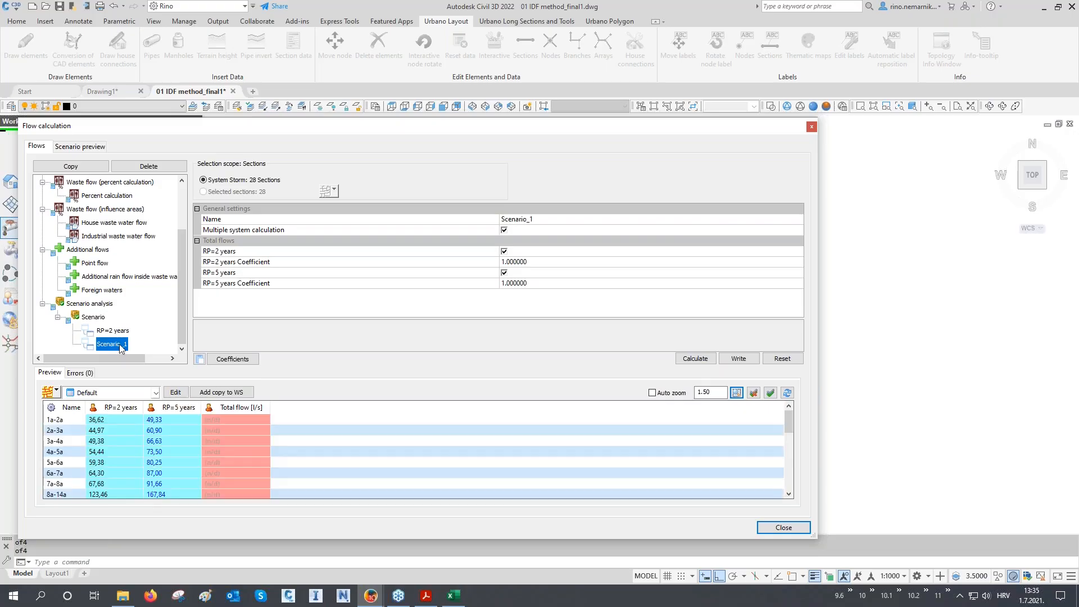
left_click(122, 348)
key("ctrl+v")
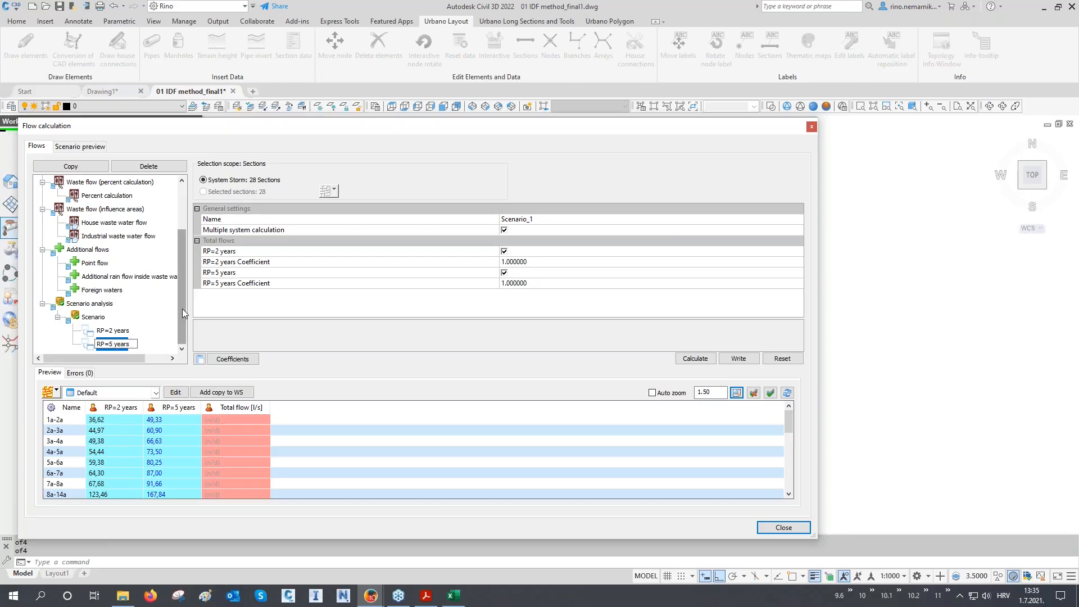
key("Return")
- Exclude the 5-year flow from the RP=2 years scenario and the 2-year flow from the RP=5 years scenario, writing the results of both
left_click(118, 332)
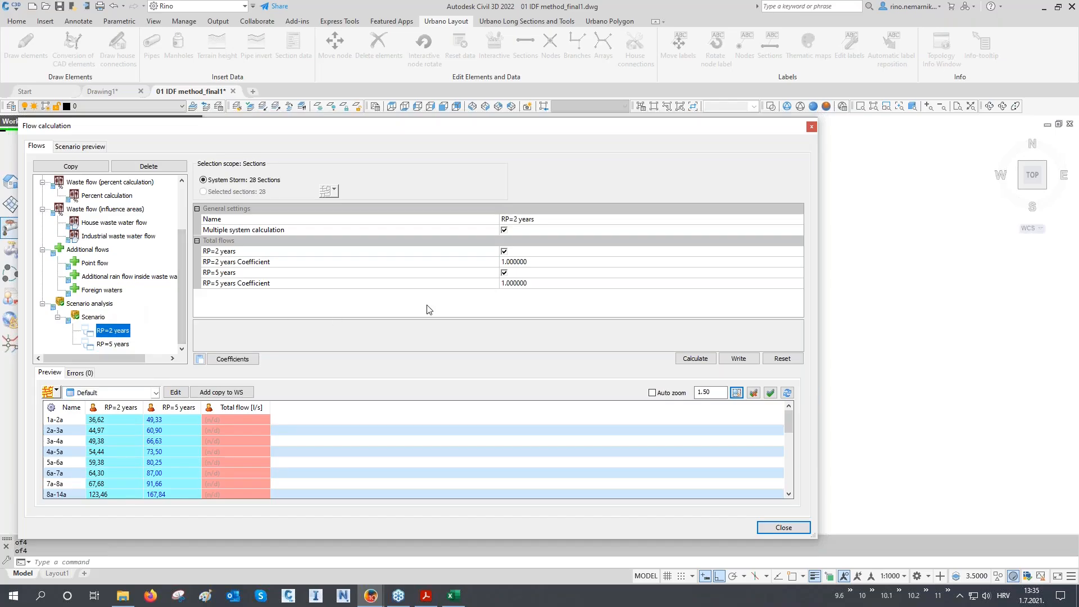
left_click(504, 273)
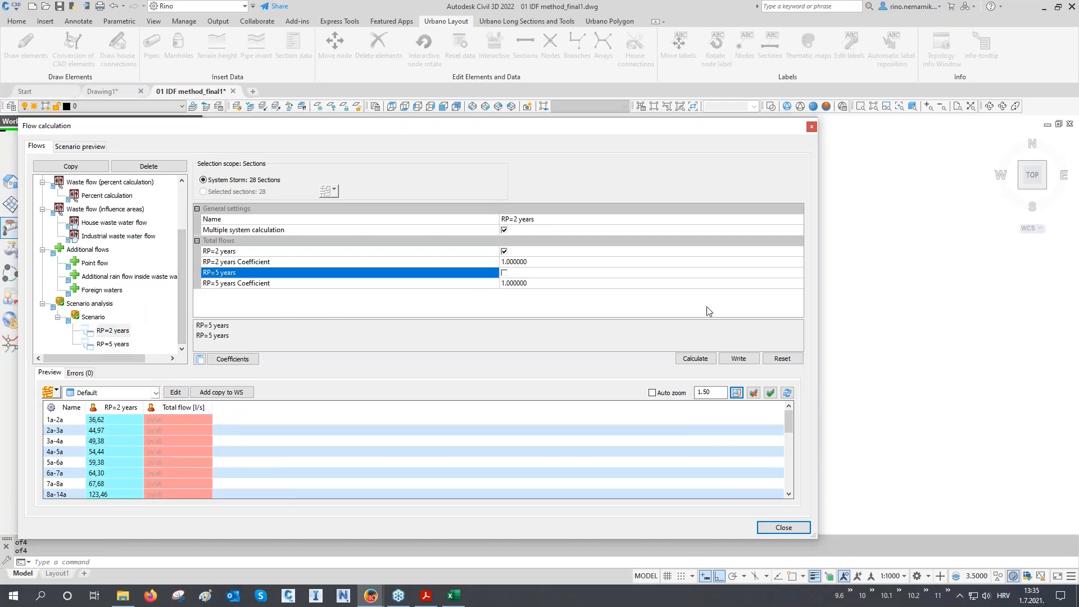
left_click(739, 359)
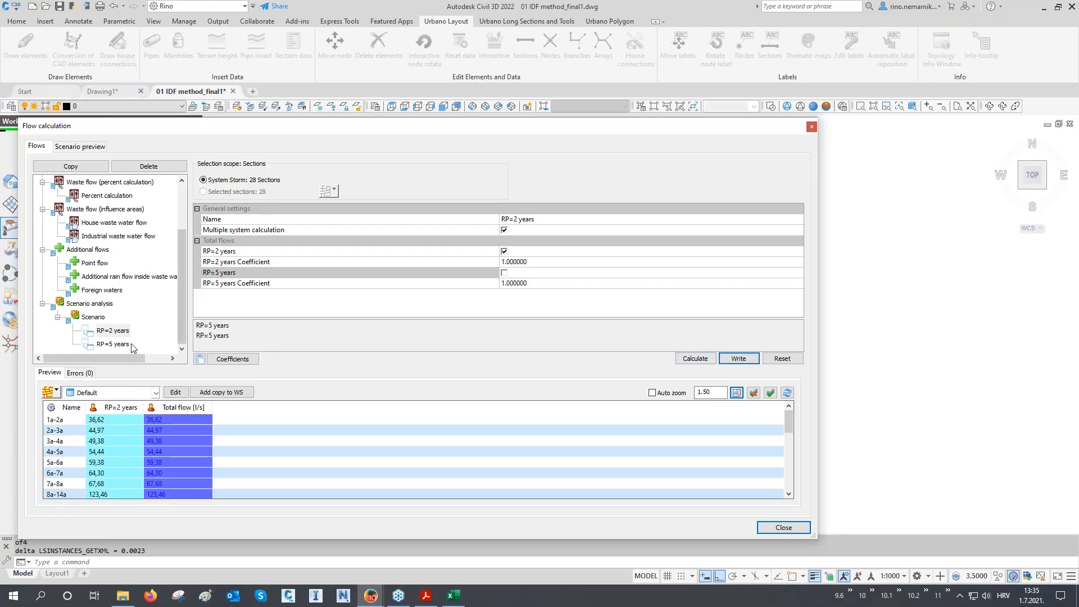
left_click(504, 251)
left_click(730, 360)
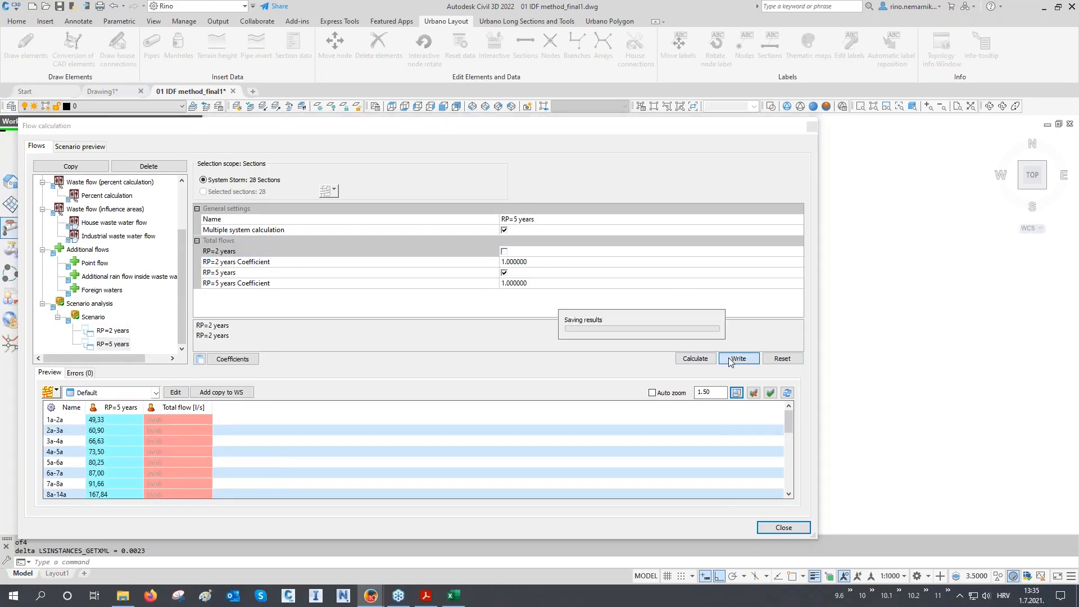
- Sort the sections of the RP=2 years and RP=5 years scenarios by descending total flow to compare the largest flows
left_click(91, 319)
left_click(111, 331)
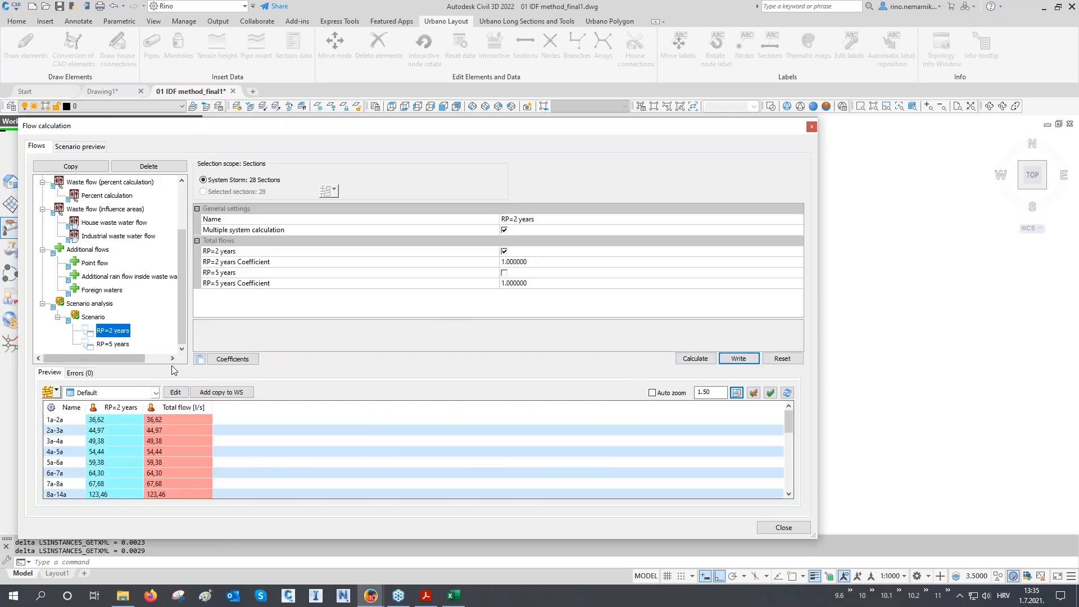
left_click(188, 407)
left_click(188, 407)
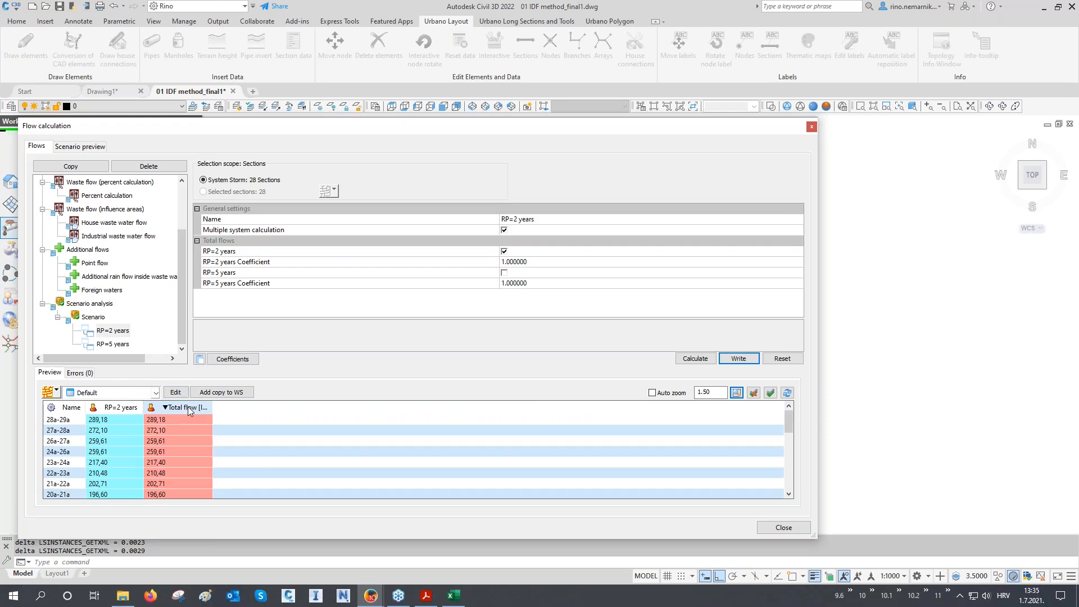
left_click(113, 344)
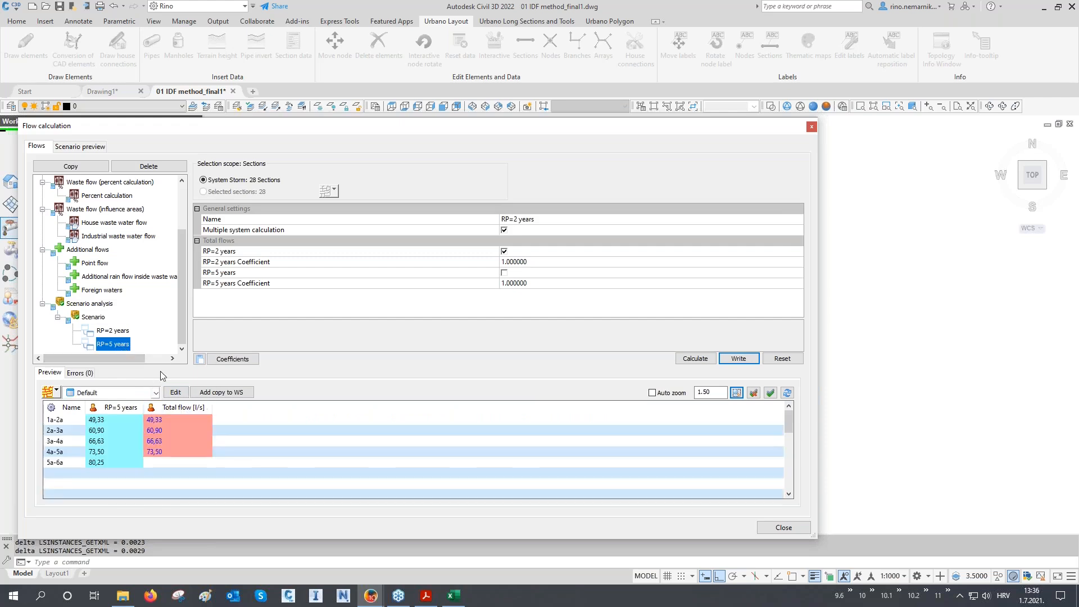
left_click(180, 410)
left_click(180, 409)
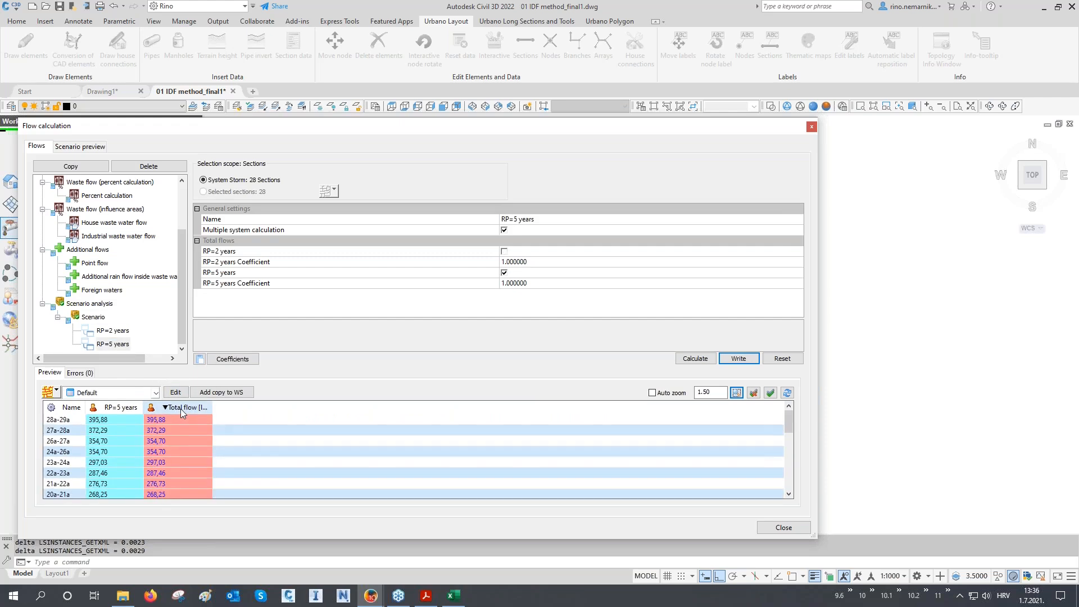
- Set the scenario preview's hydraulic calculation type to Pipe sizing with the S - PEHD Pipes SN 8 pipe group
left_click(78, 149)
left_click(61, 167)
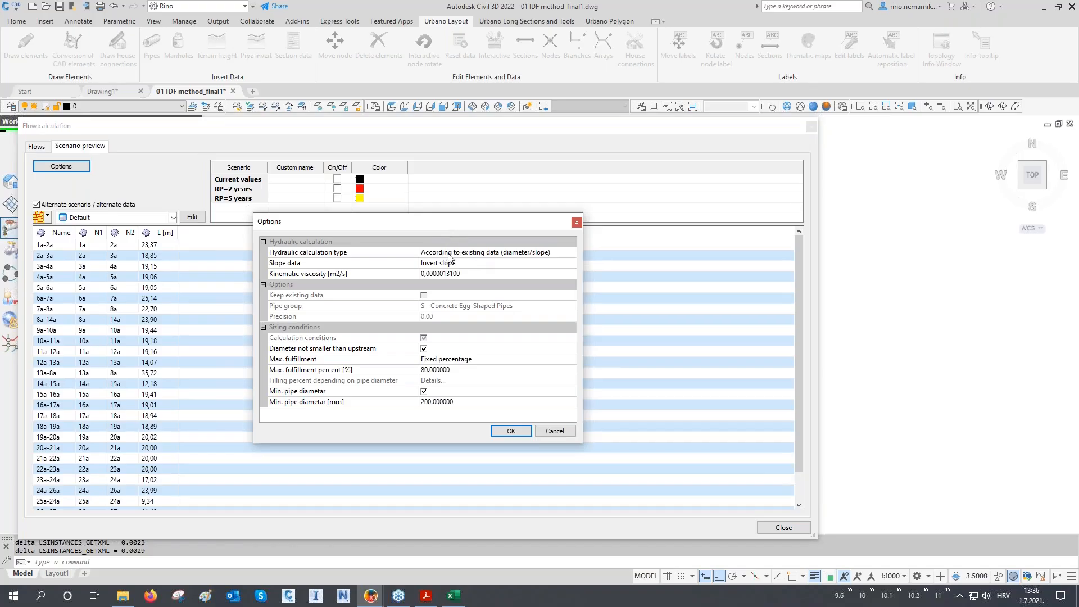
left_click(477, 257)
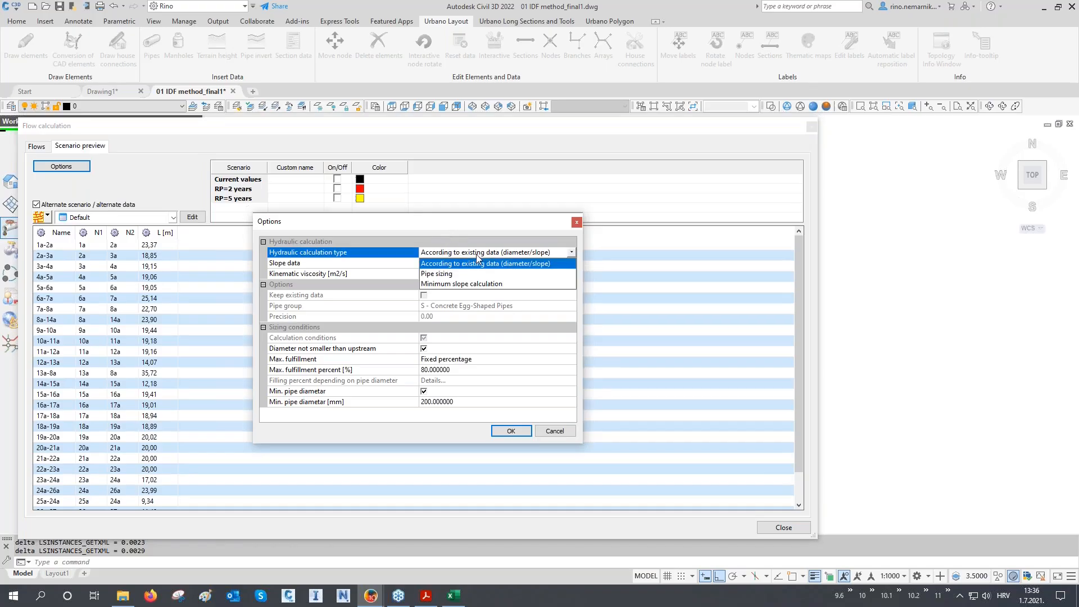
left_click(454, 275)
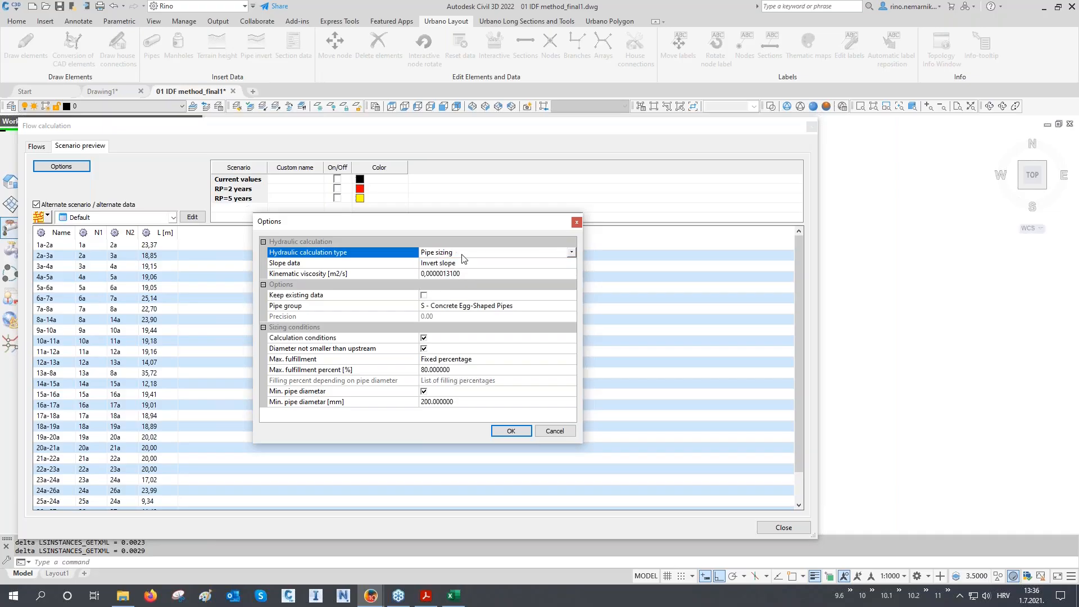
left_click(461, 310)
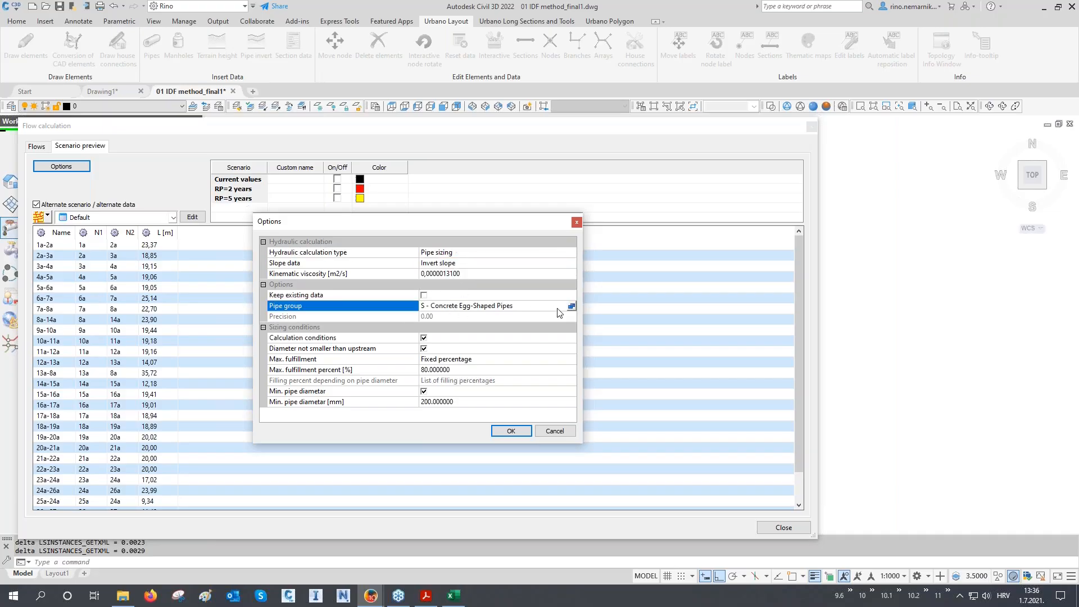
left_click(571, 307)
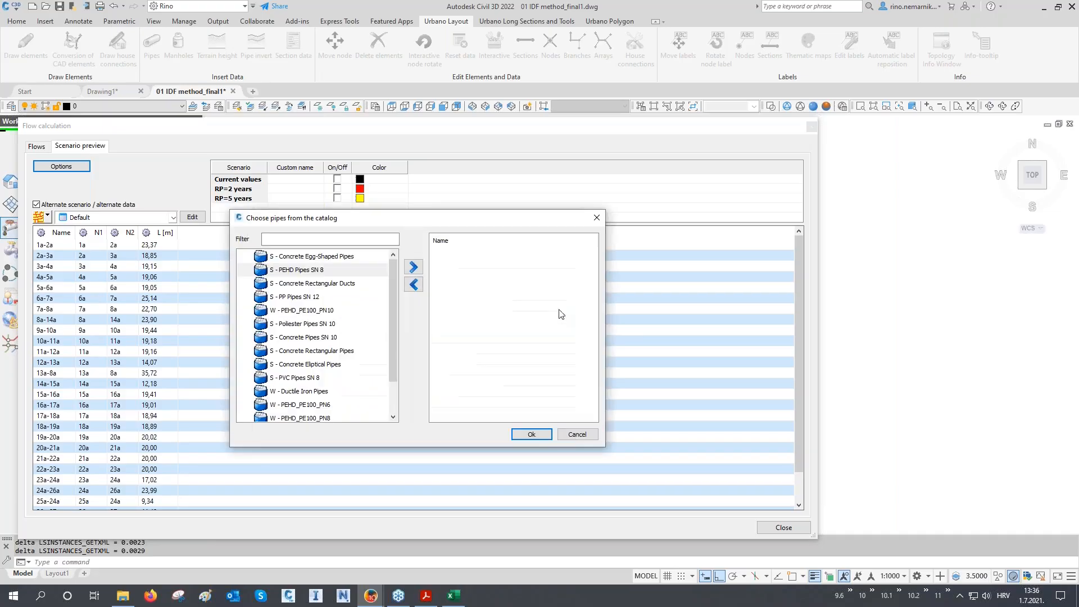
double_click(306, 271)
left_click(531, 434)
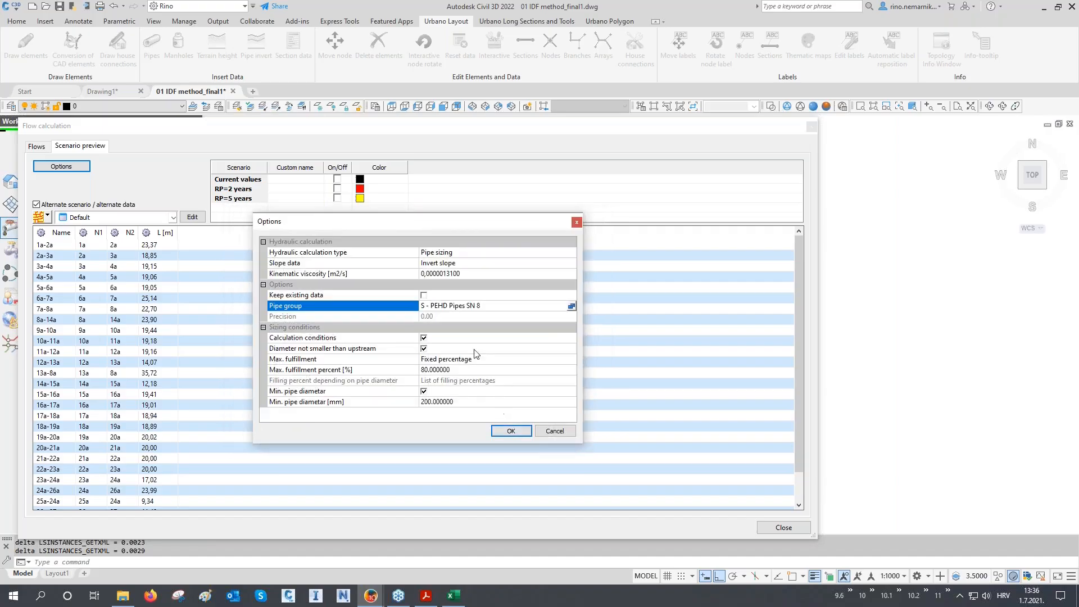
- Set the maximum fulfillment to Percentage by pipe diameter and the minimum pipe diameter to 300 mm, and apply the options
left_click(461, 358)
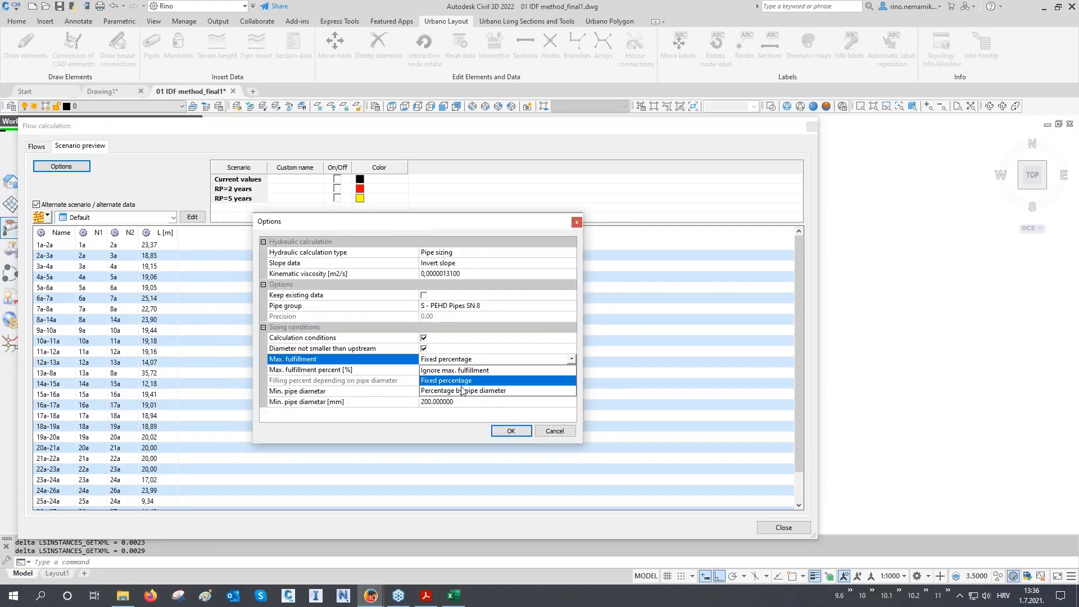
left_click(463, 385)
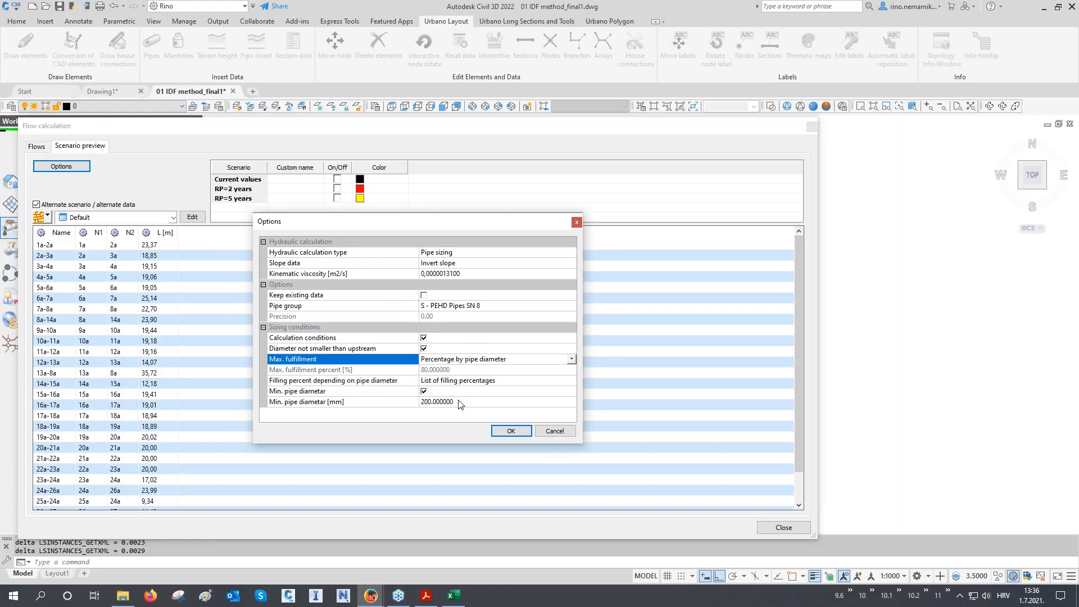
left_click(375, 402)
type("300")
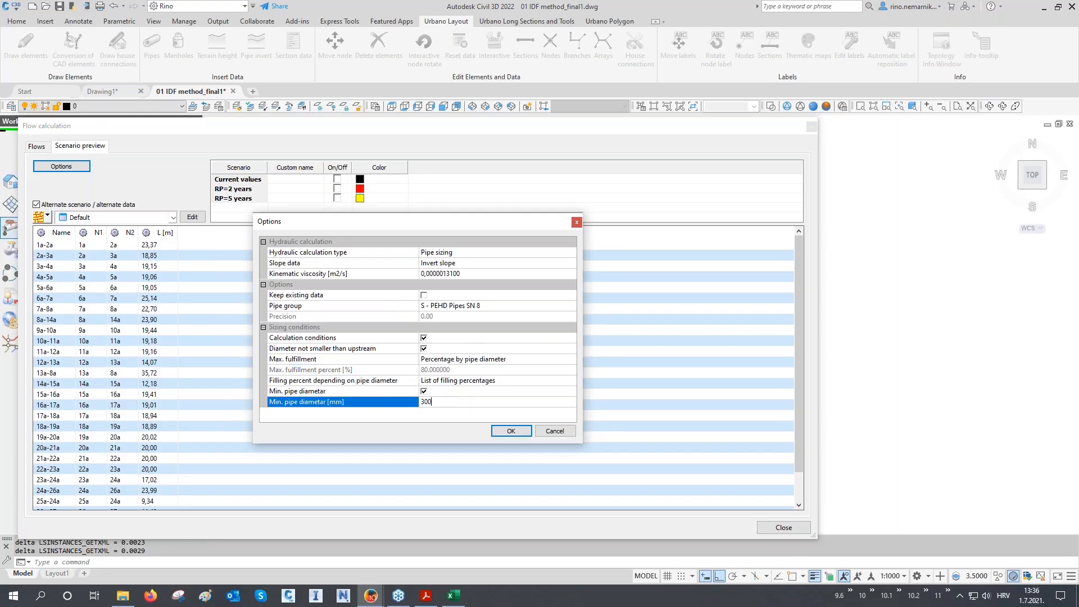
left_click(507, 430)
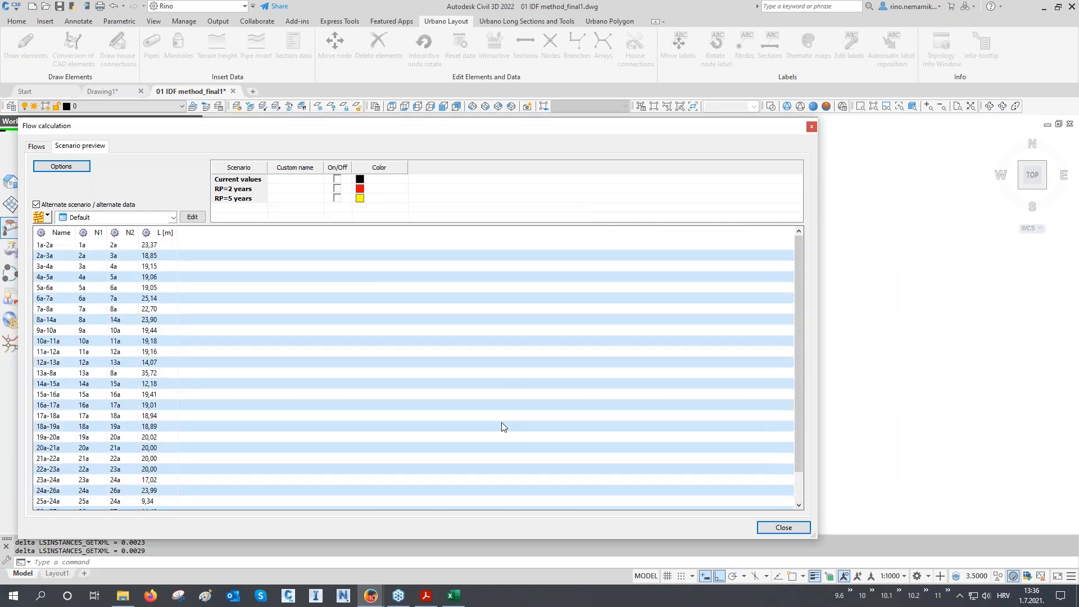
- Turn on the RP=2 years and RP=5 years scenarios in the preview and compare their pipe diameters for section 28a-29a
left_click(337, 188)
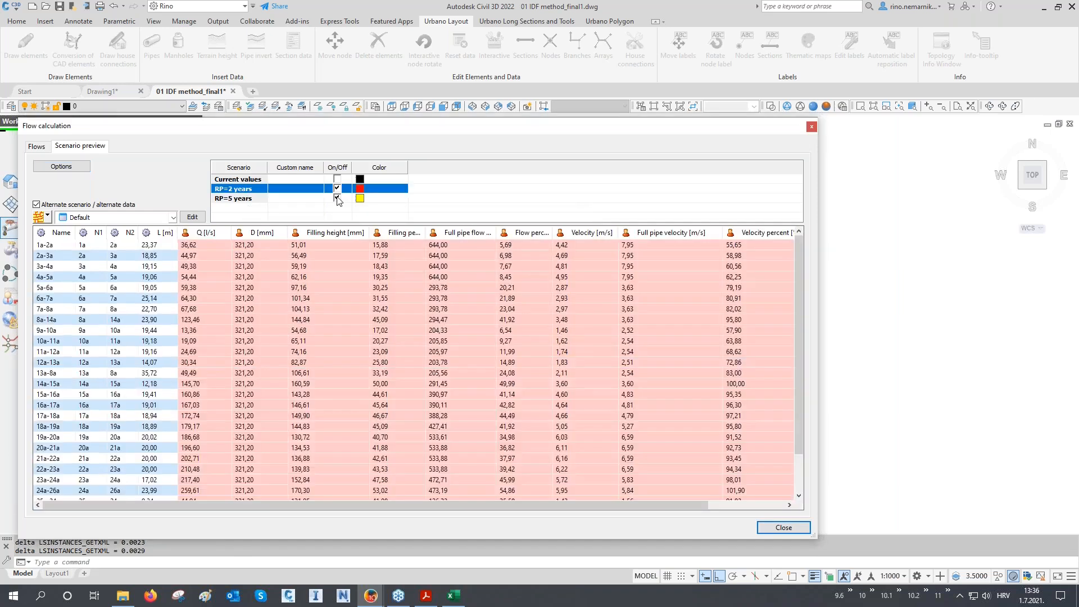
left_click(338, 198)
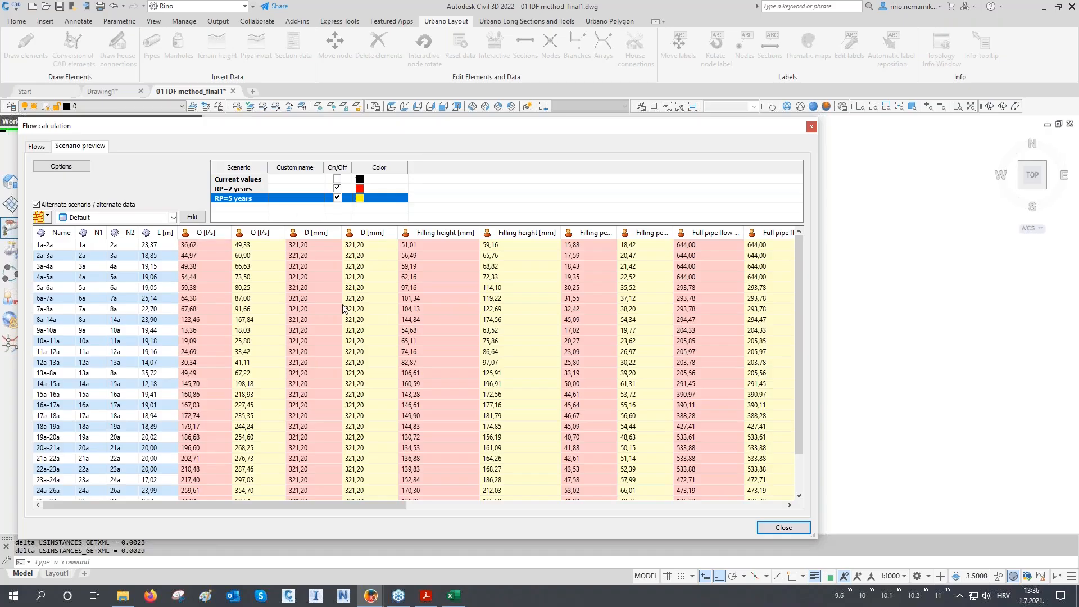
scroll(345, 309, "down", 2)
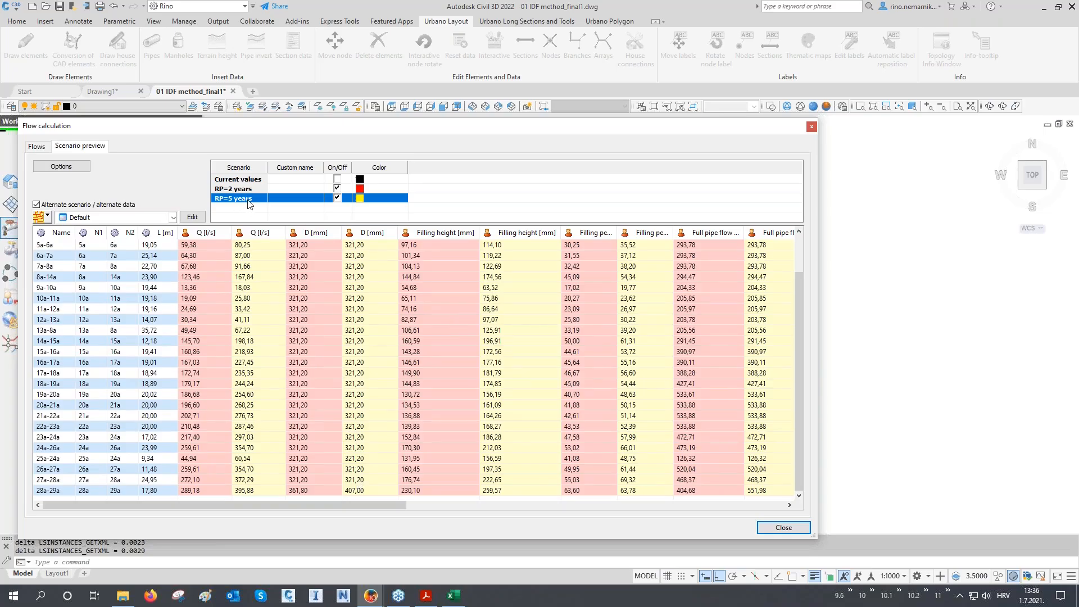
left_click(353, 493)
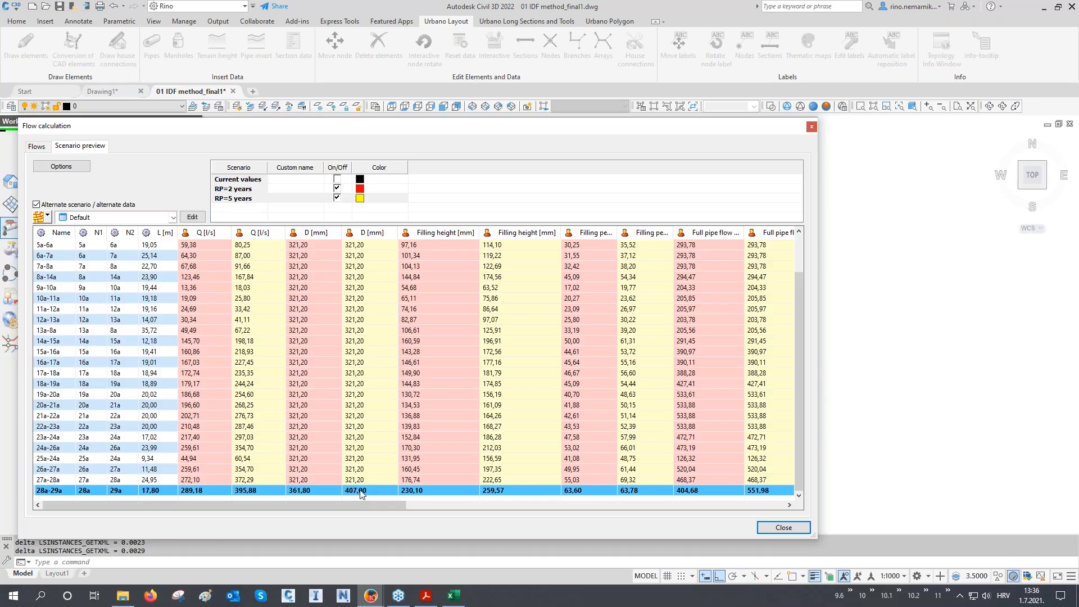
- Run the pipe sizing hydraulic calculation for the RP=5 years flow scenario and save the results
left_click(784, 528)
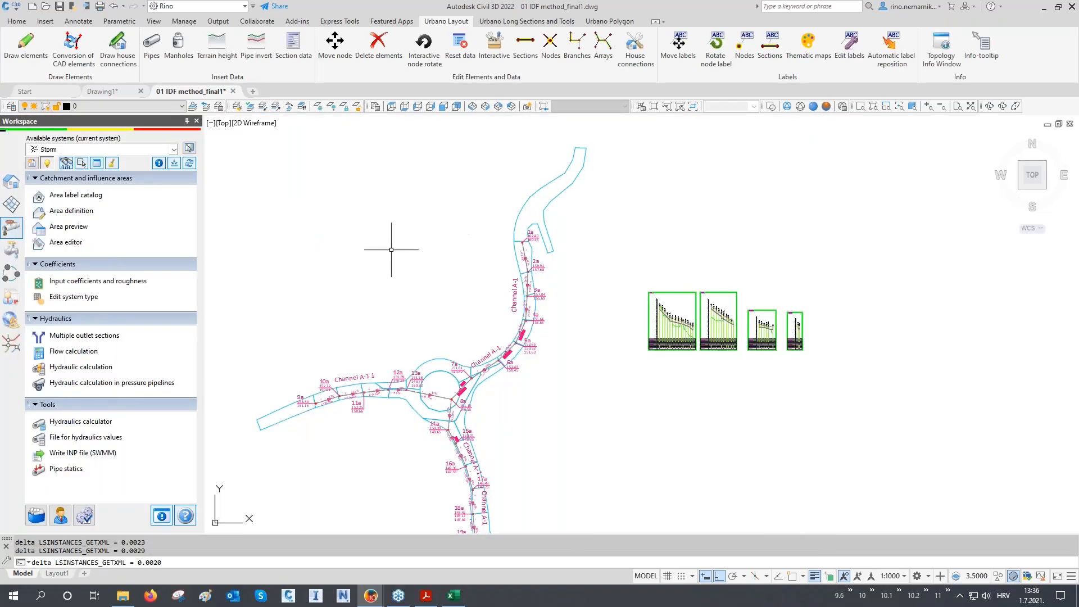
left_click(84, 367)
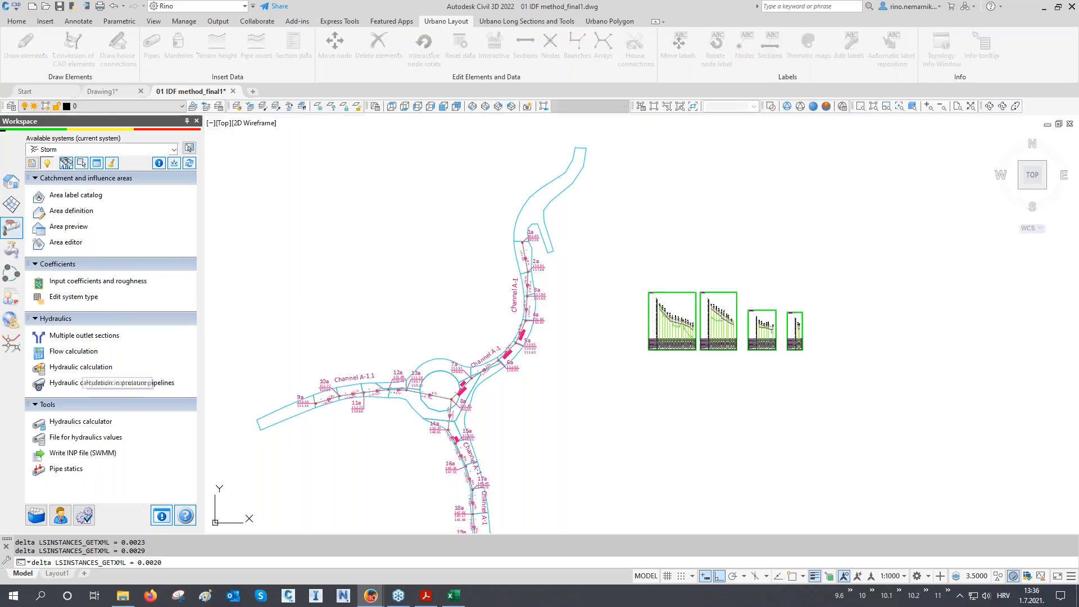
left_click(339, 142)
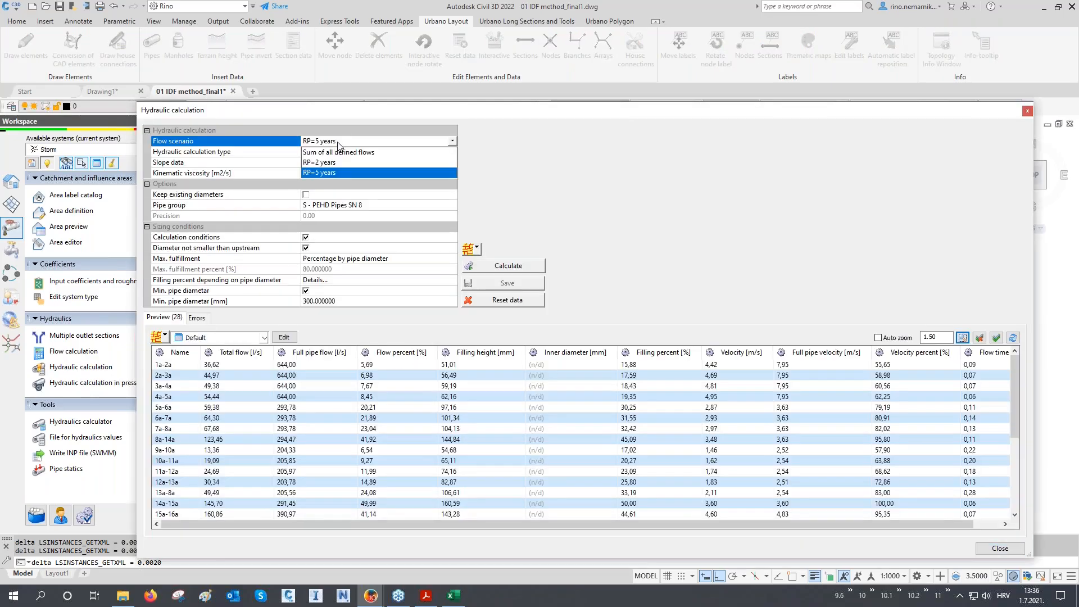
left_click(340, 144)
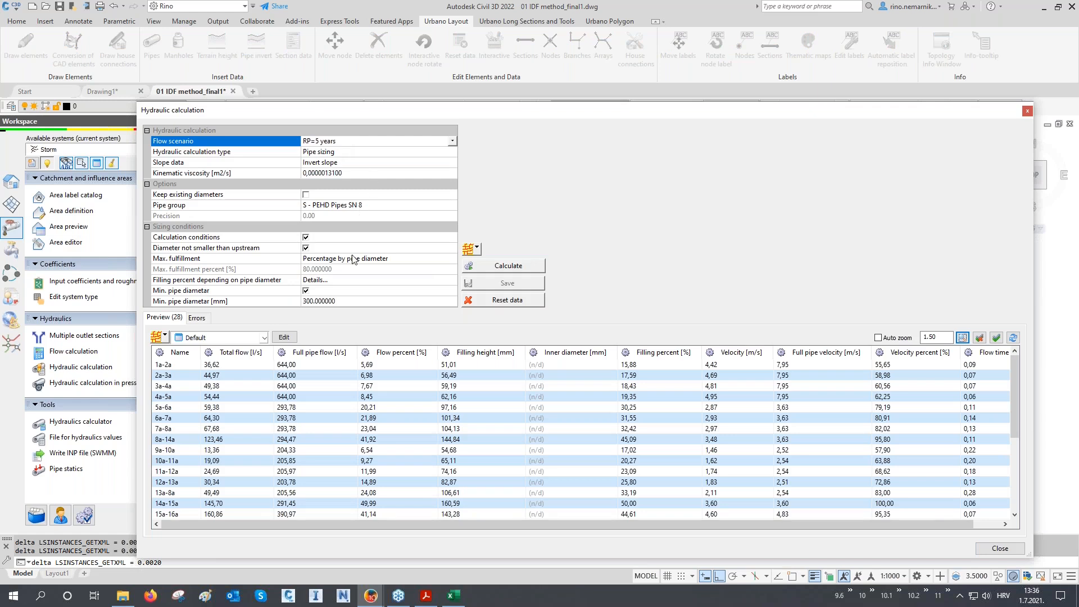
left_click(500, 268)
left_click(502, 284)
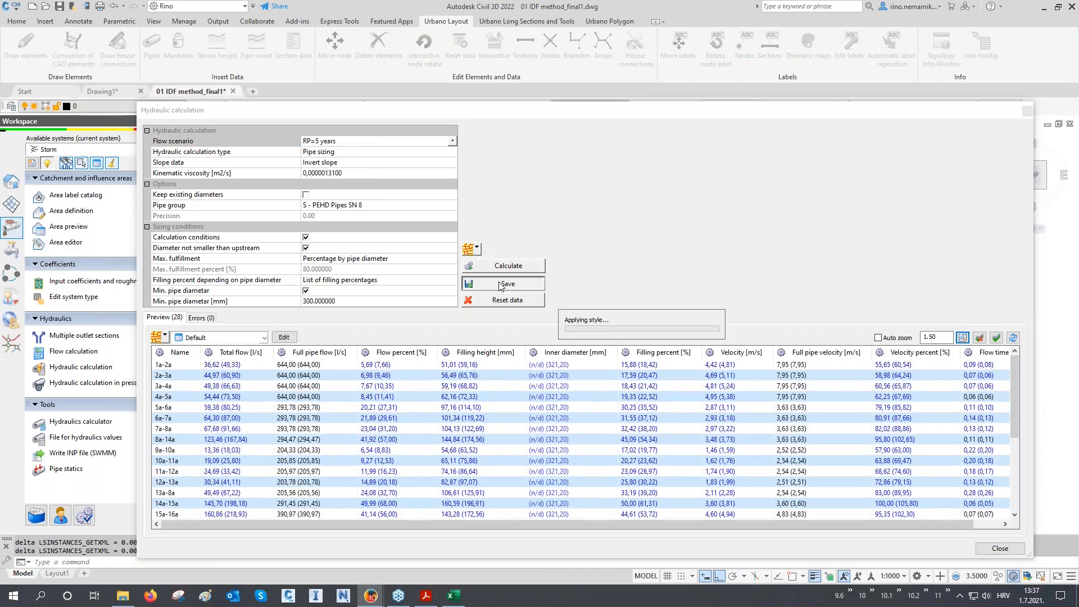
left_click(1001, 549)
- Examine the pipe diameter, slope and length labels along Channel A-1, down to the manhole at node 6a
scroll(550, 303, "up", 6)
middle_click_drag(550, 301, 543, 211)
middle_click_drag(552, 414, 564, 273)
middle_click_drag(564, 388, 559, 345)
mouse_move(568, 416)
middle_mouse_down()
mouse_move(578, 338)
mouse_move(578, 413)
mouse_move(593, 291)
middle_mouse_up()
middle_click_drag(585, 452, 585, 356)
scroll(549, 399, "up", 3)
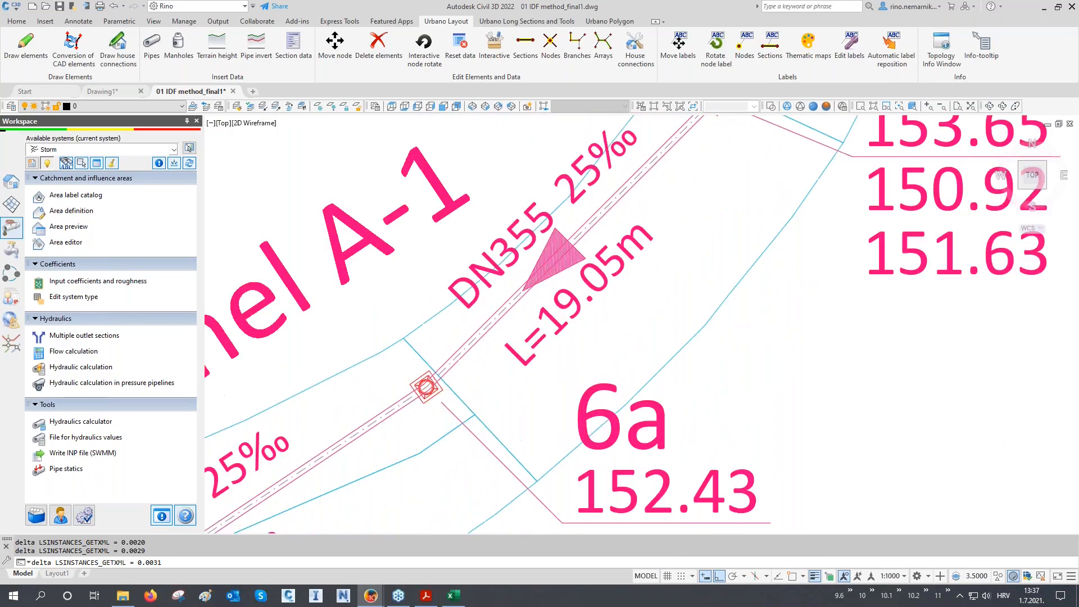
scroll(422, 400, "up", 4)
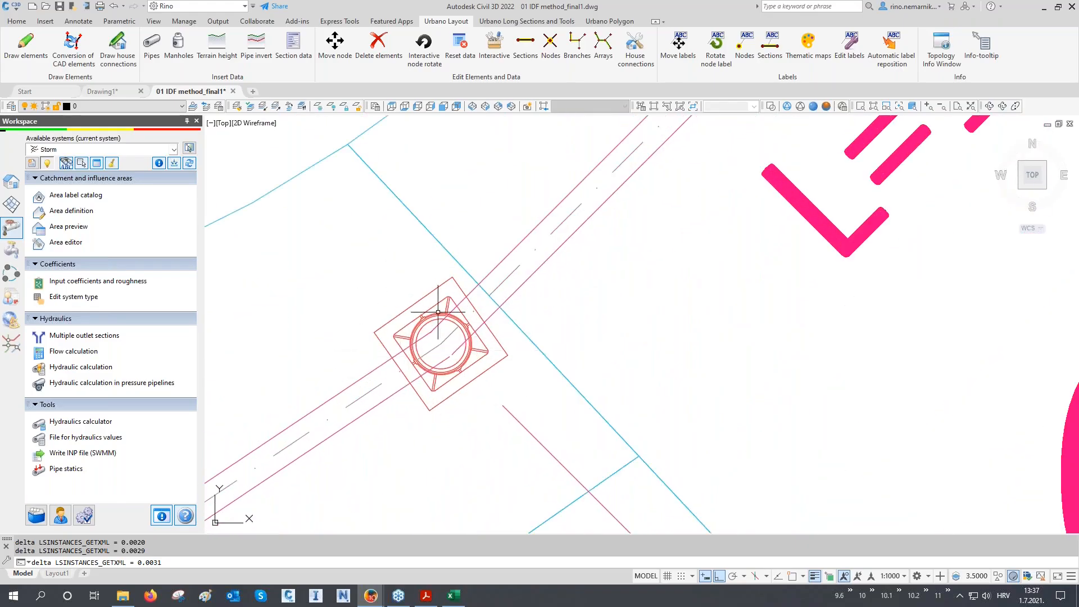
- Reindex the Storm system and refresh all of its labels
left_click(189, 164)
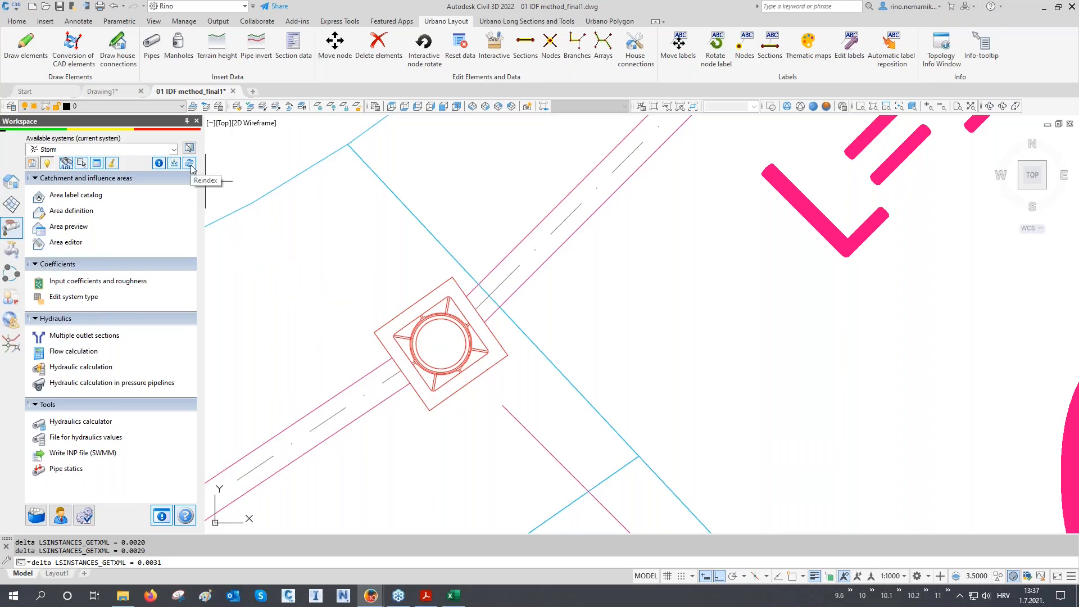
left_click(11, 181)
right_click(71, 348)
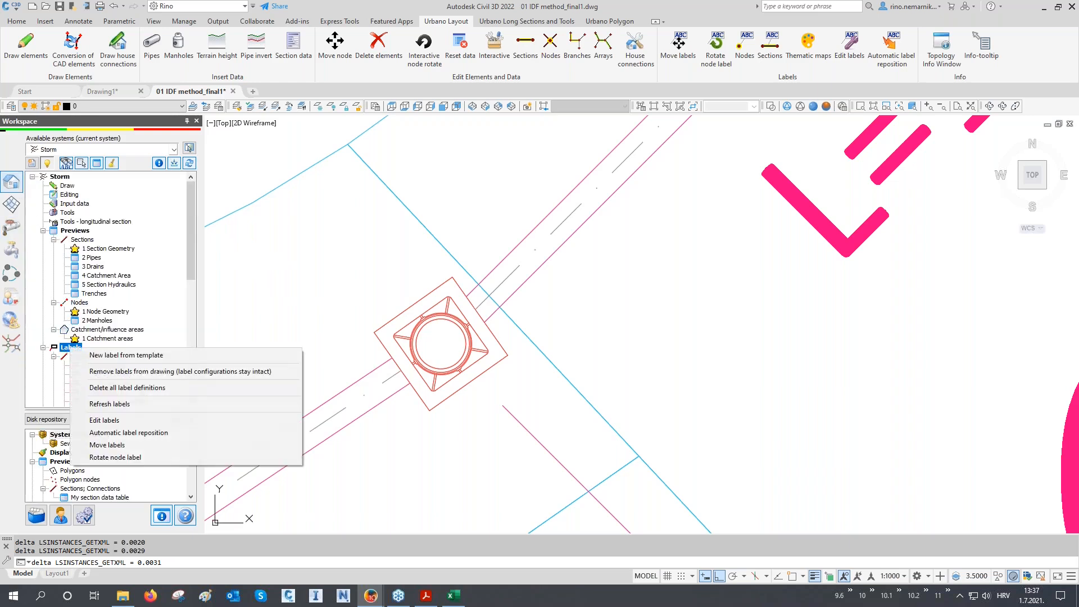
left_click(98, 405)
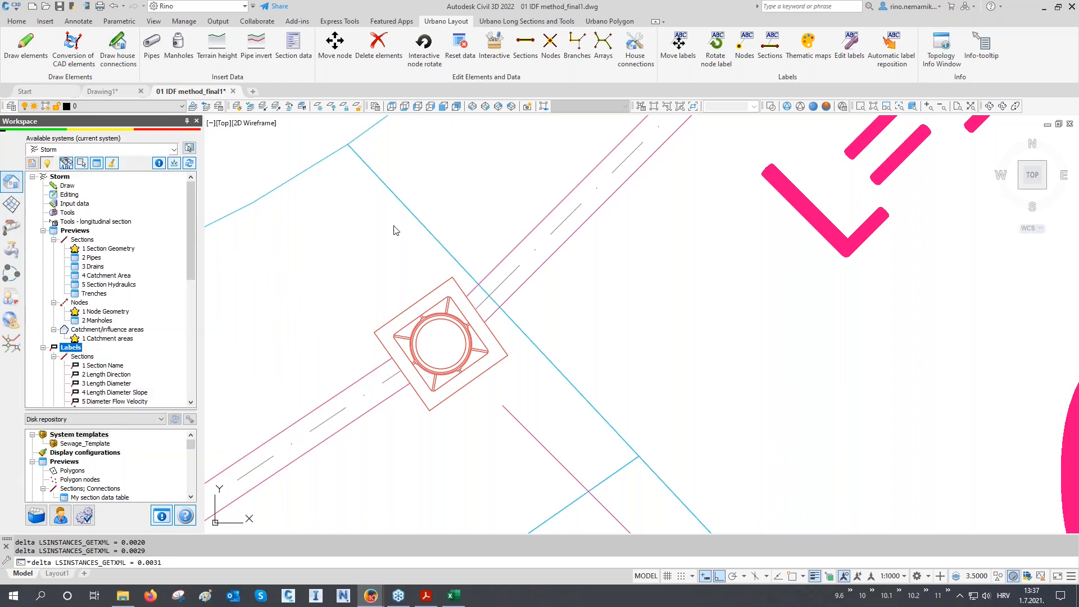
- Save the drawing as 01 IDF method_final2.dwg in the 03 IDF method folder and close it
left_click(523, 22)
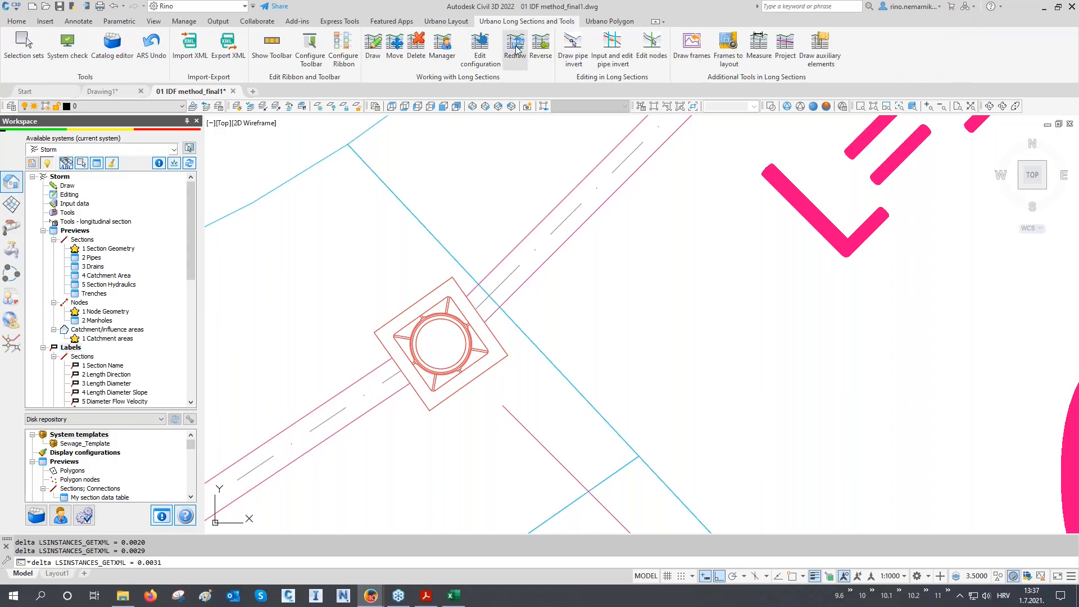
scroll(652, 253, "down", 5)
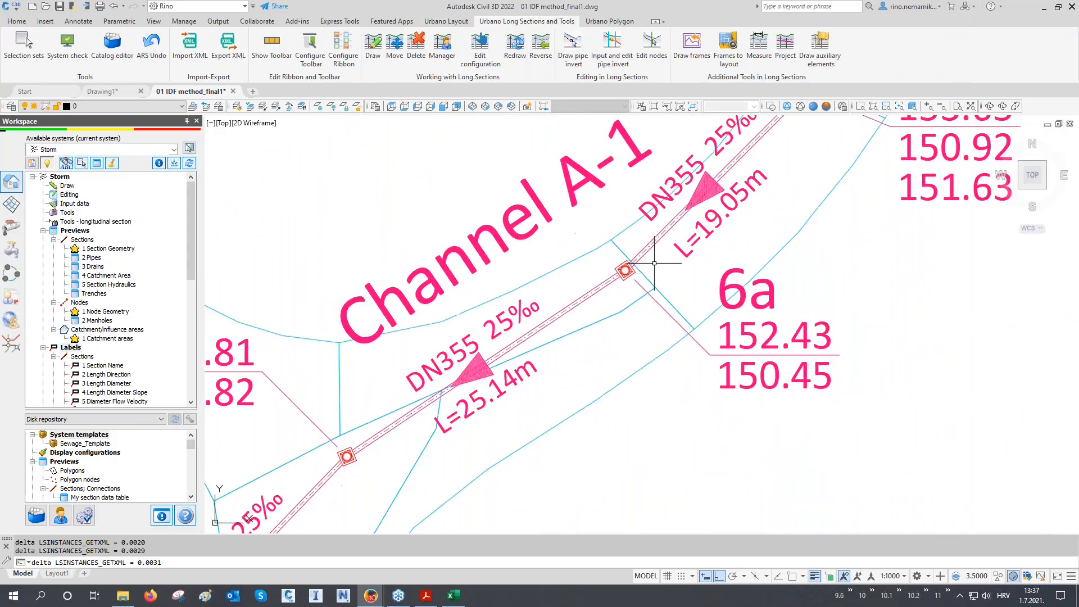
scroll(648, 298, "down", 6)
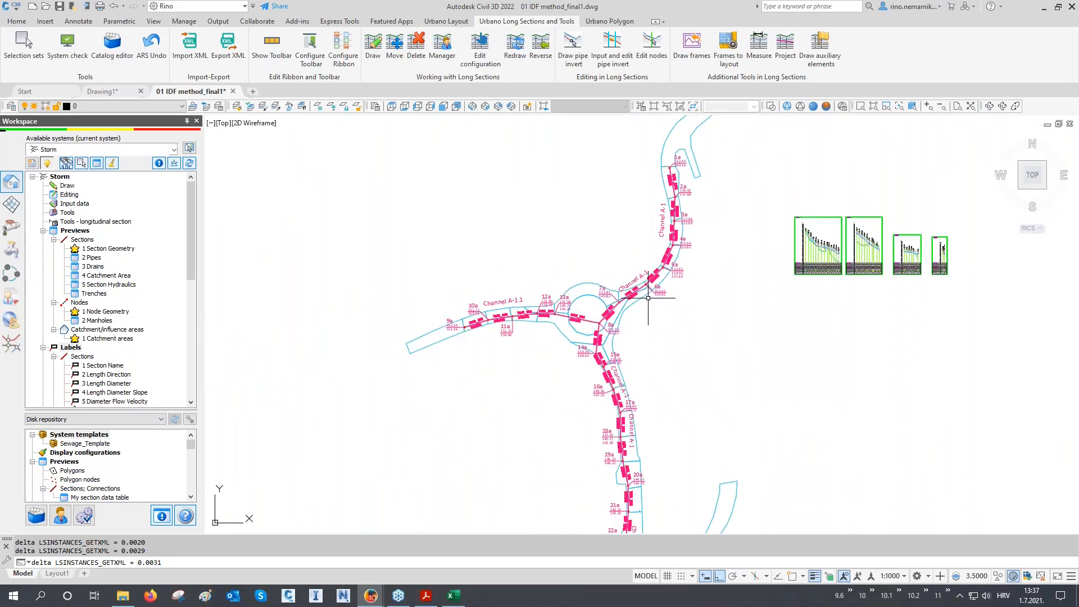
middle_click_drag(648, 298, 488, 277)
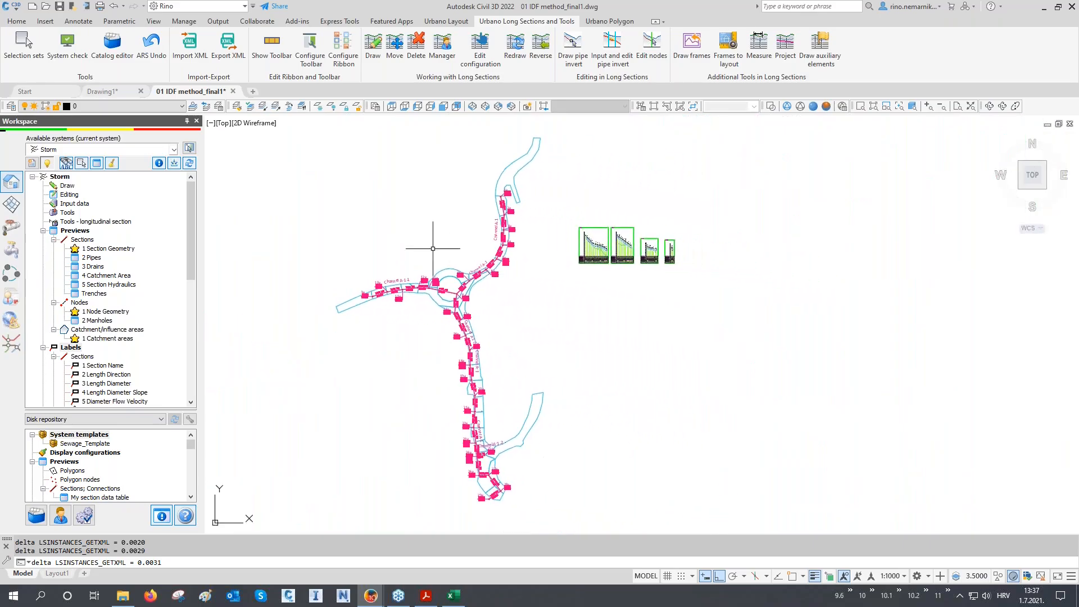
left_click(13, 8)
left_click(47, 147)
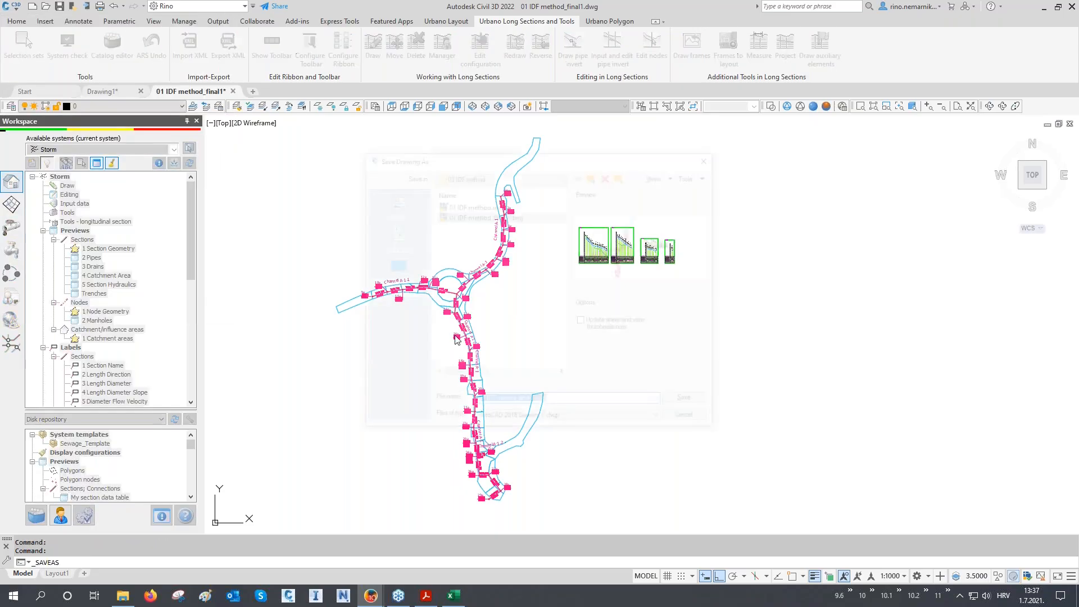
left_click(534, 402)
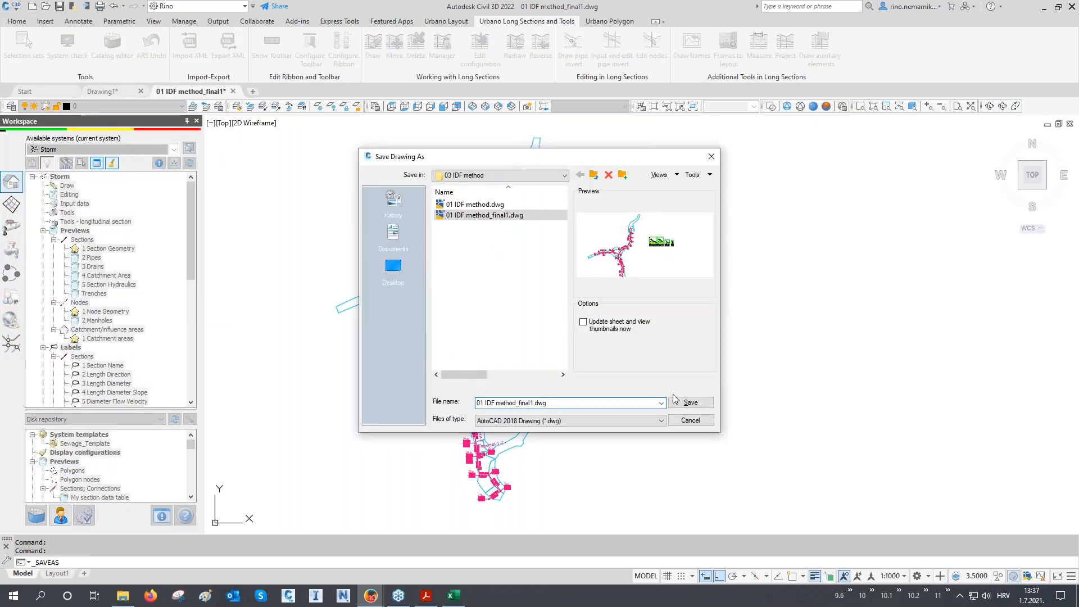
left_click(691, 402)
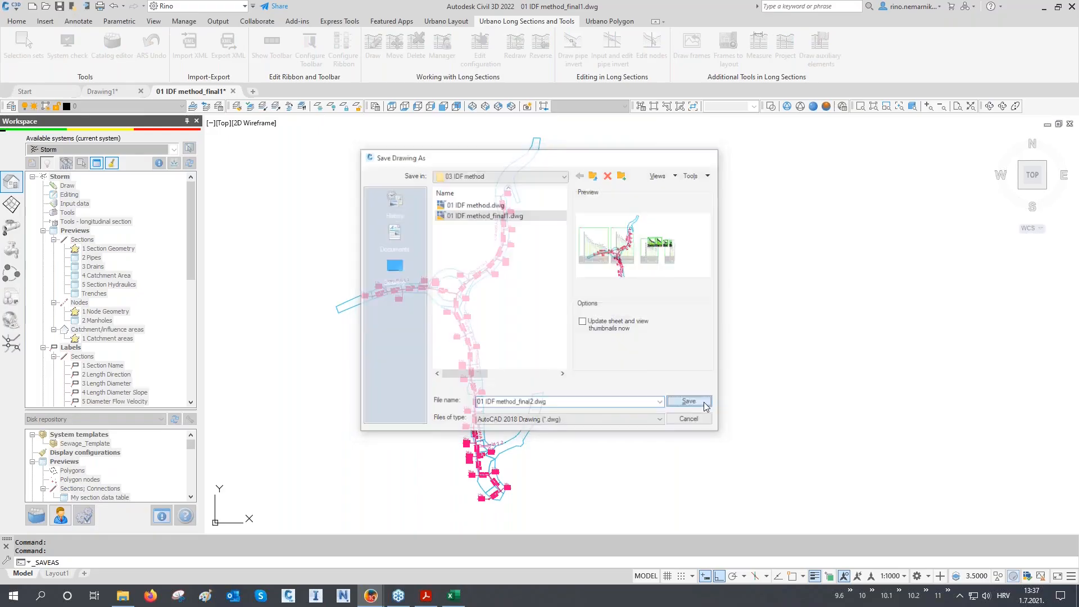
left_click(230, 92)
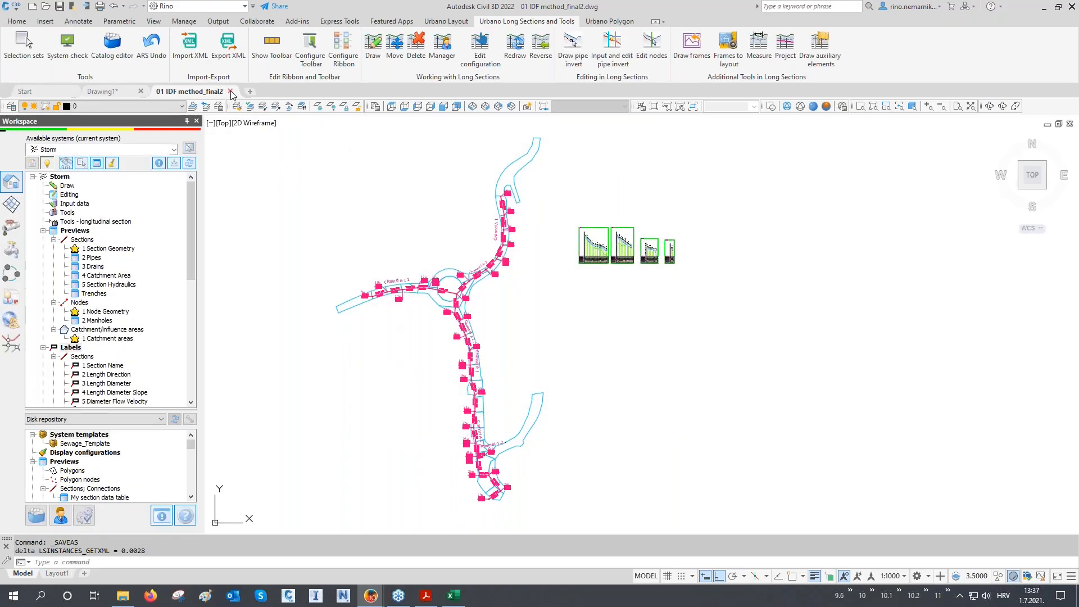
- Open the drawing 01 Pipe sizing.dwg from the 04 Pipe sizing folder
left_click(123, 596)
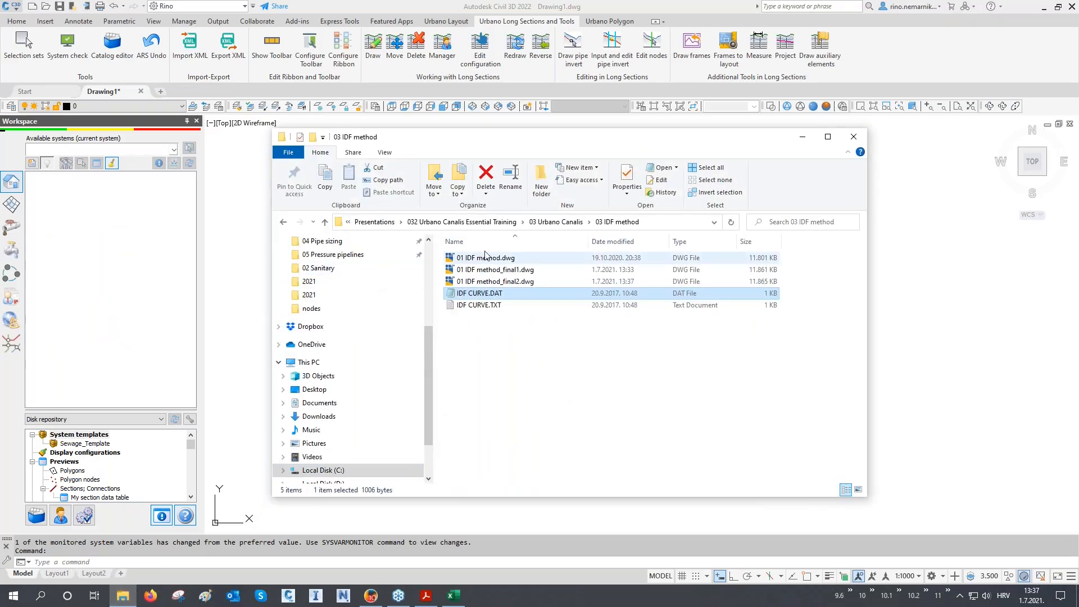
left_click(561, 224)
double_click(477, 293)
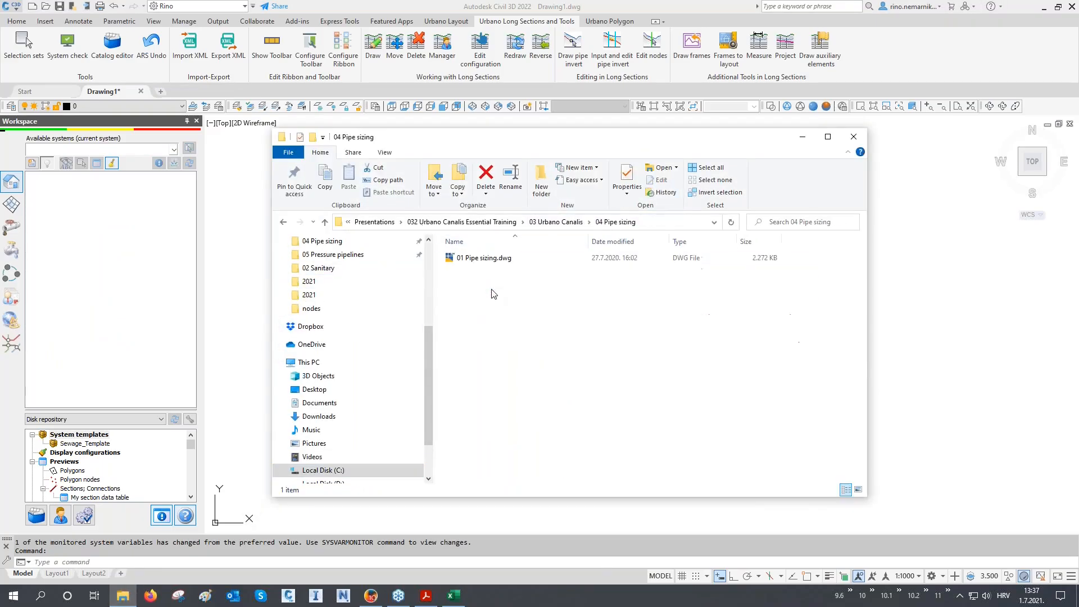
left_click_drag(484, 258, 393, 520)
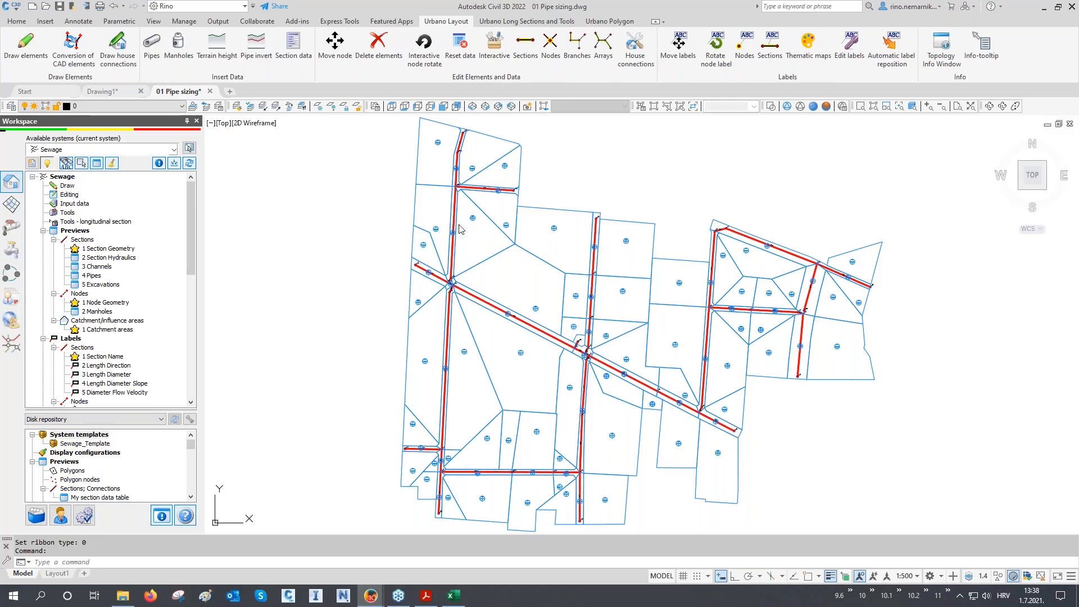
- Preview the Sewage system's catchment areas and sort them by descending number of related sections to review the values
left_click(97, 163)
left_click(288, 379)
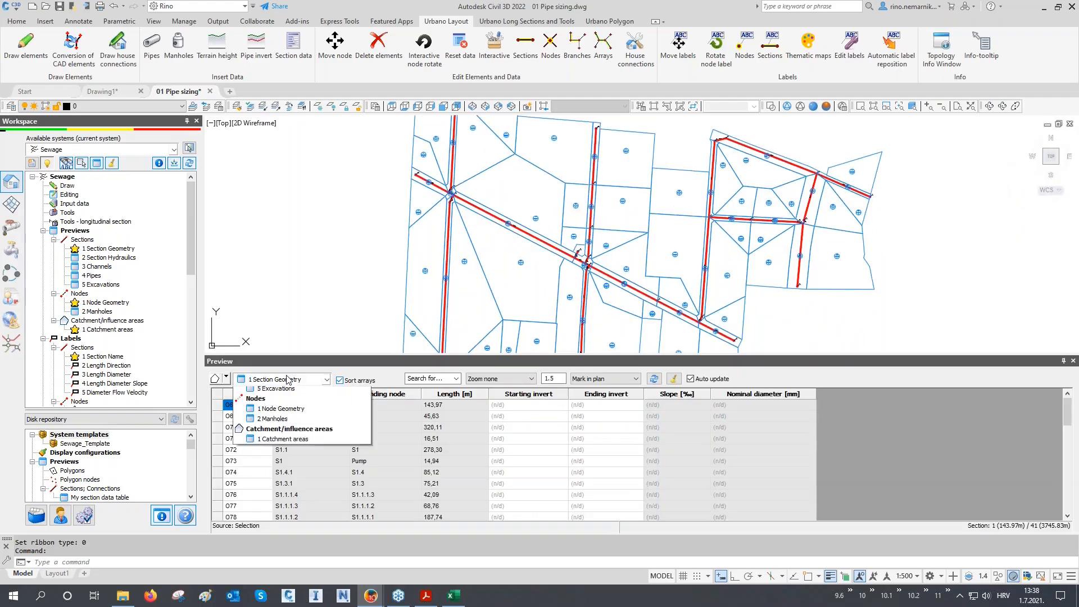
left_click(301, 503)
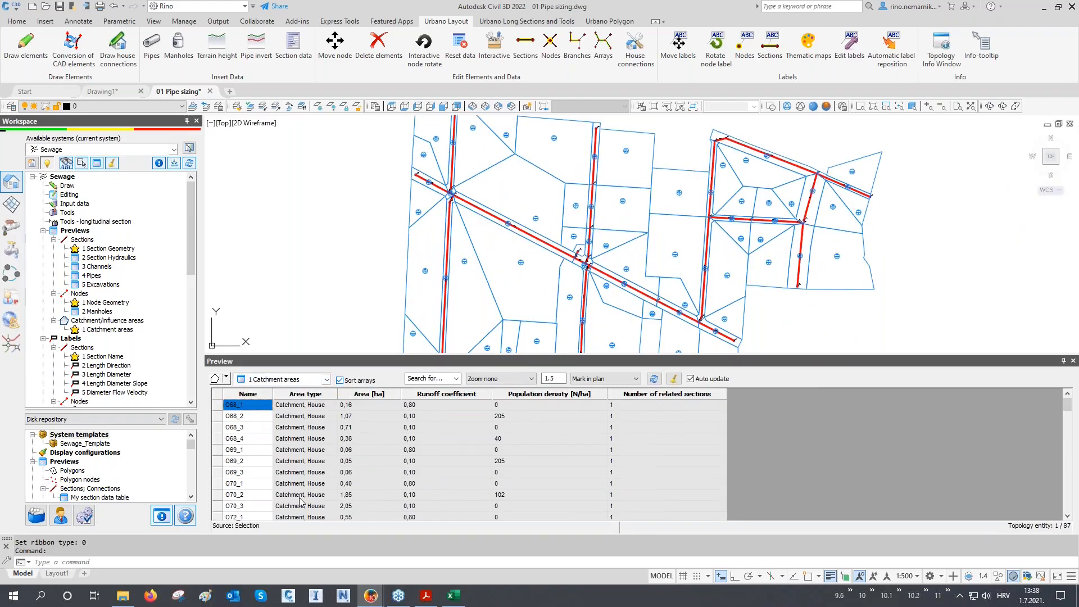
left_click(659, 395)
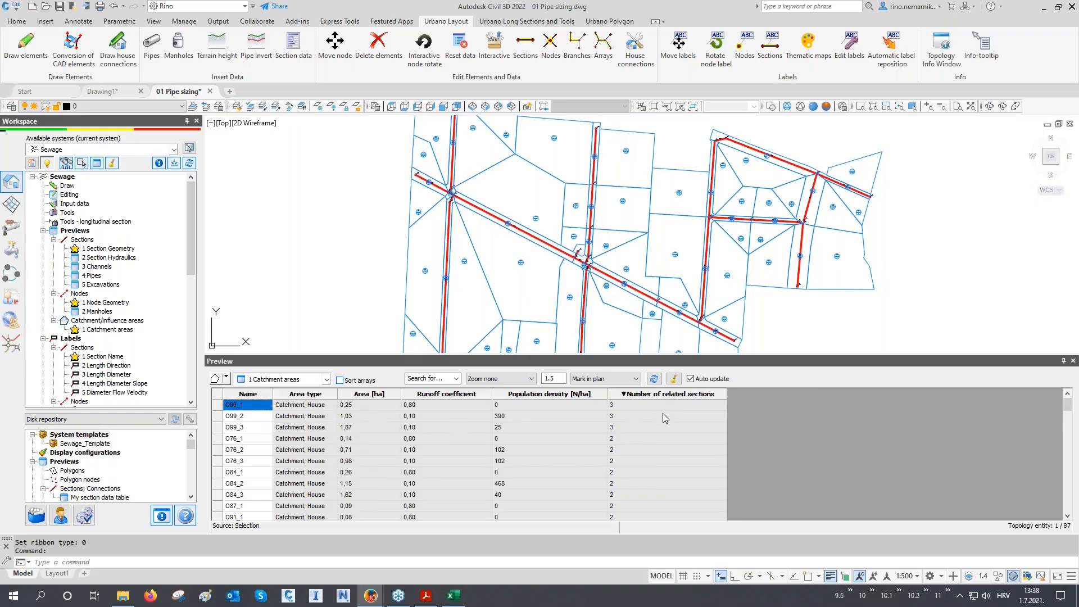
scroll(625, 458, "down", 10)
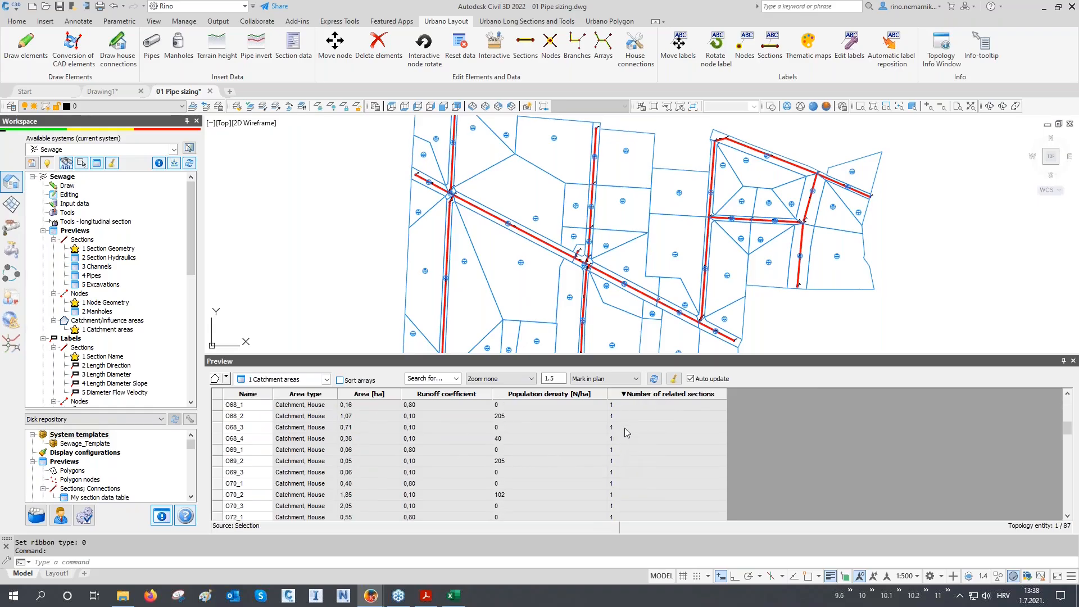
scroll(631, 471, "down", 3)
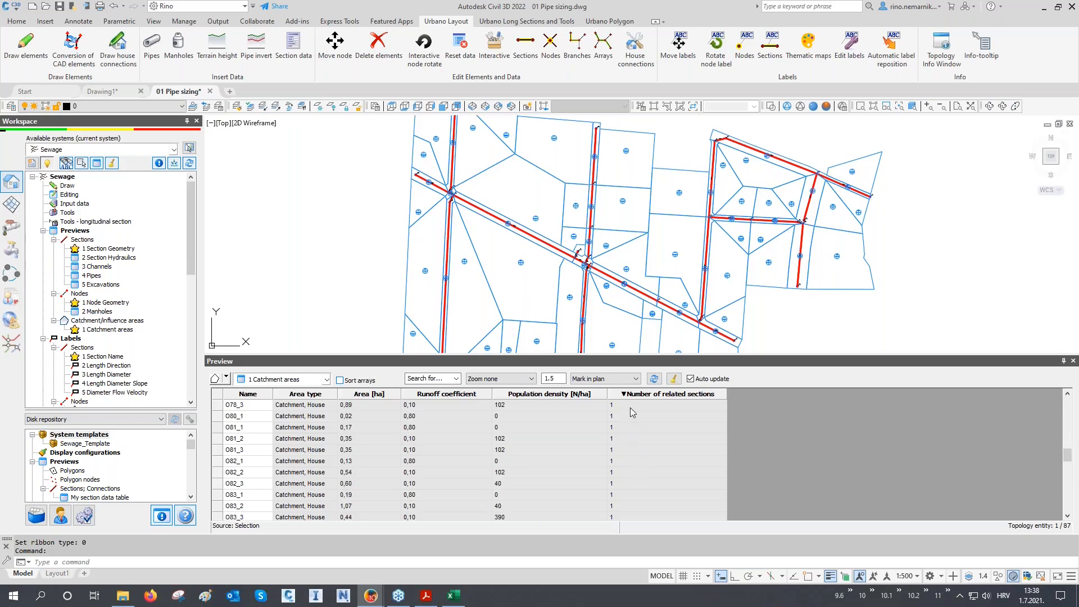
scroll(344, 431, "up", 5)
scroll(342, 427, "up", 6)
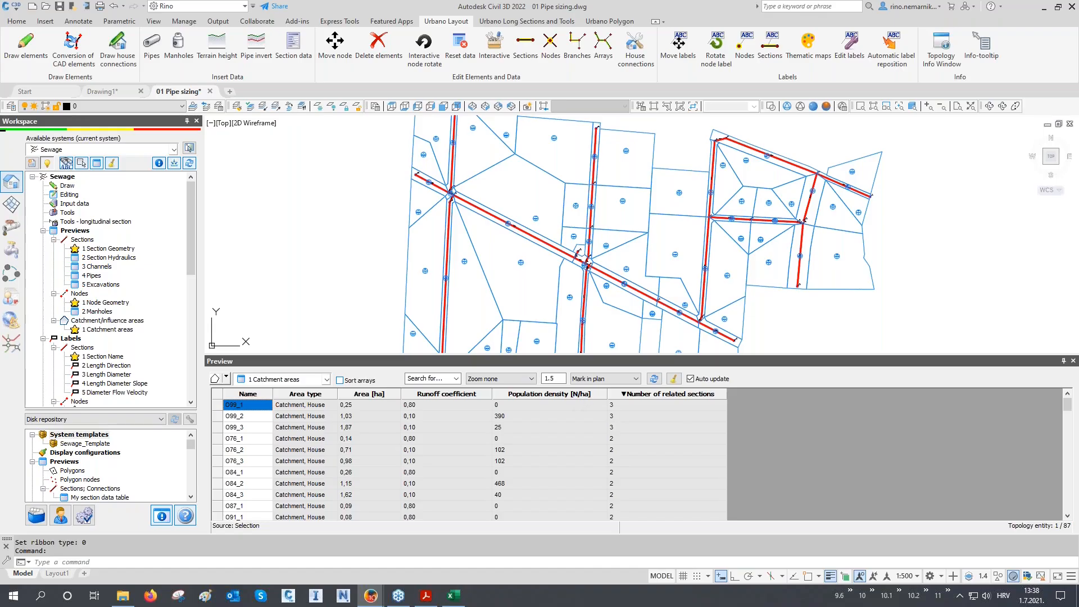
- Inspect the defined catchment areas in the plan, such as O70_3 and O99_2, for their data and related sections
left_click(215, 378)
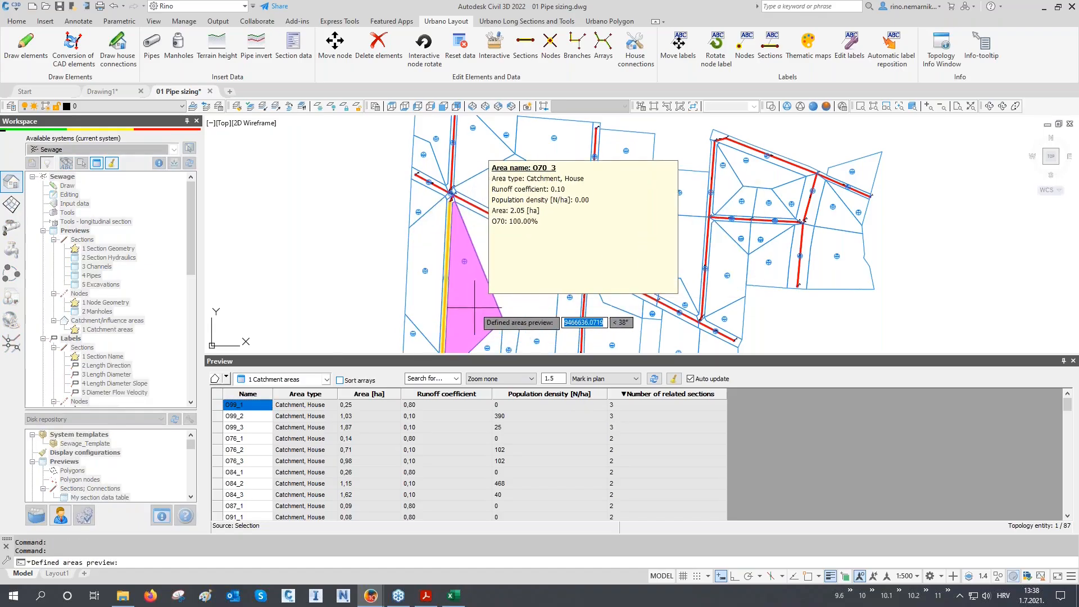
mouse_move(510, 283)
middle_mouse_down()
mouse_move(511, 231)
mouse_move(531, 311)
middle_mouse_up()
middle_click_drag(564, 270, 564, 320)
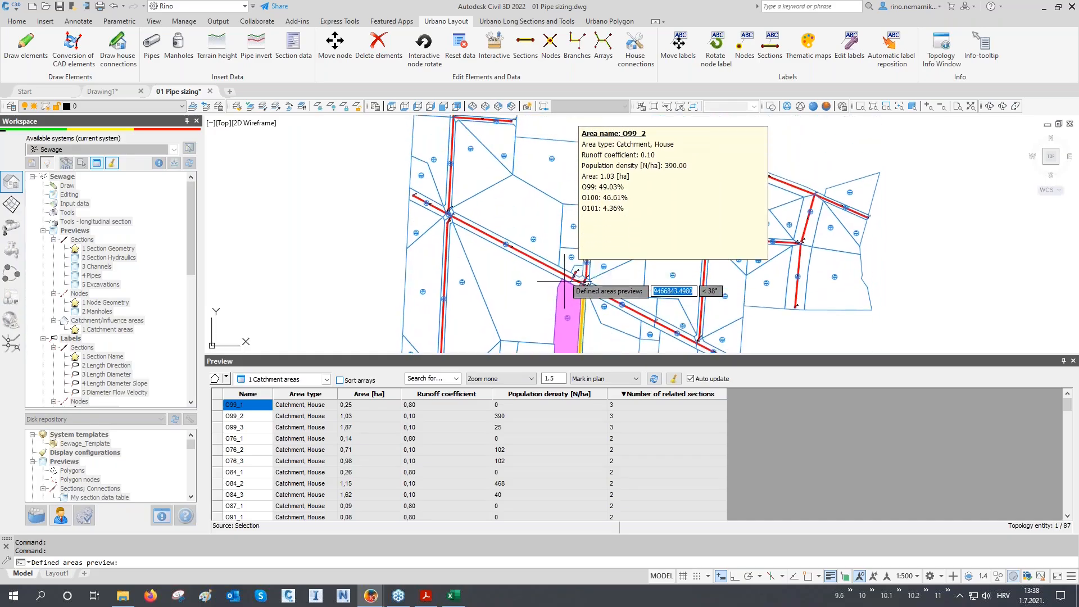
scroll(565, 241, "up", 1)
middle_click_drag(566, 242, 568, 261)
scroll(504, 259, "down", 1)
middle_click_drag(504, 260, 490, 223)
- List only the catchment areas O72_2, O70_3 and O68_3 picked in the plan, and close the preview
left_click(426, 280)
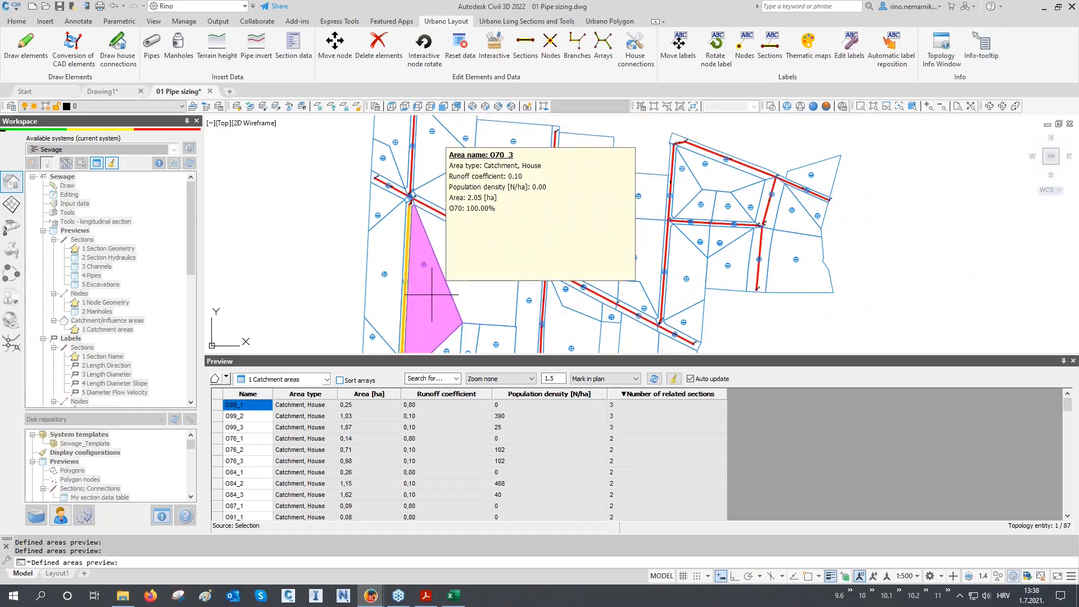
middle_click_drag(439, 331, 437, 271)
left_click(443, 289)
right_click(443, 289)
left_click_drag(326, 405, 328, 436)
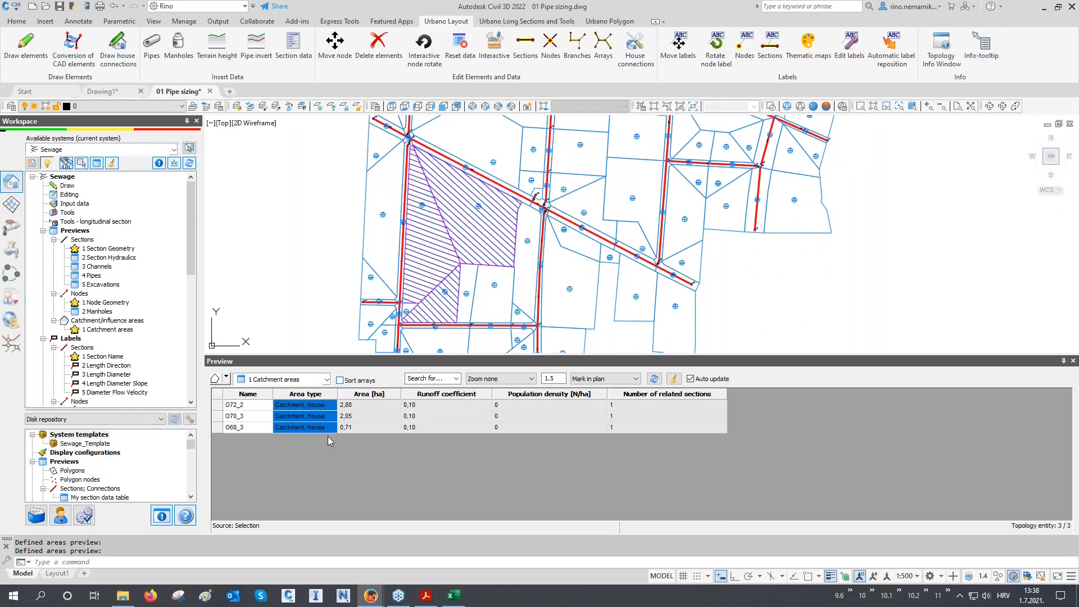
left_click(1074, 361)
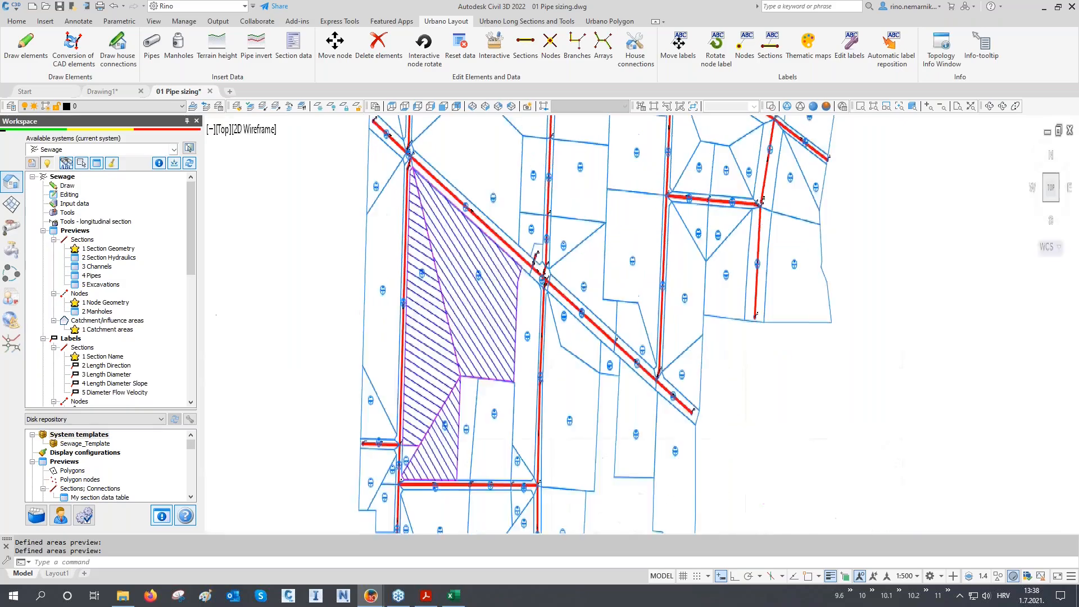
- Set up the whole Sewage system's longitudinal sections with the 1 Sewage 1000/100 cm definition in 4 rows and 4 columns
scroll(525, 380, "down", 3)
middle_click_drag(465, 400, 446, 397)
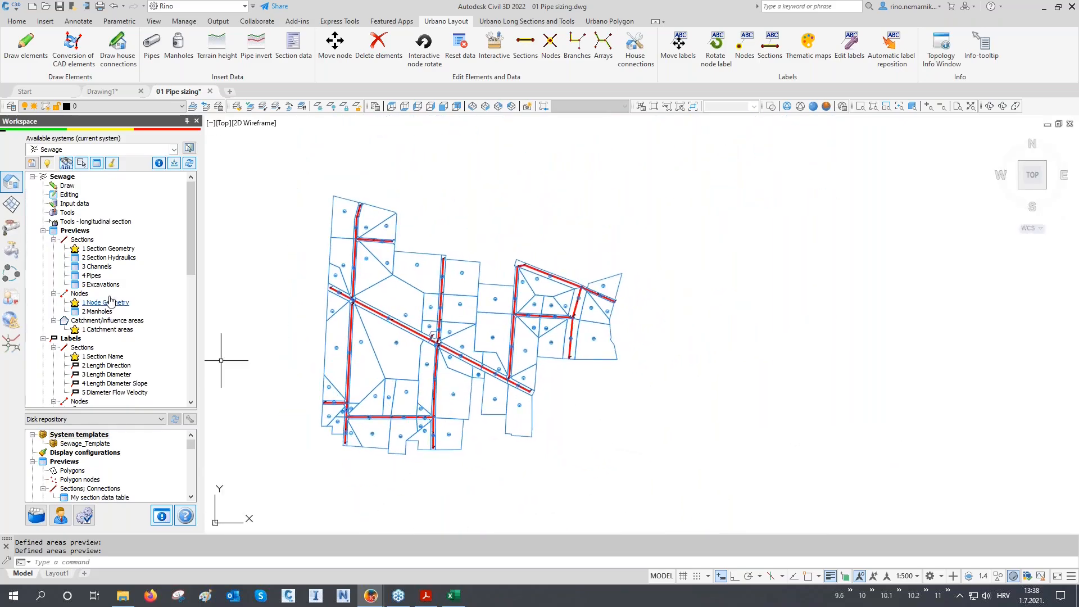
scroll(82, 376, "down", 5)
double_click(84, 375)
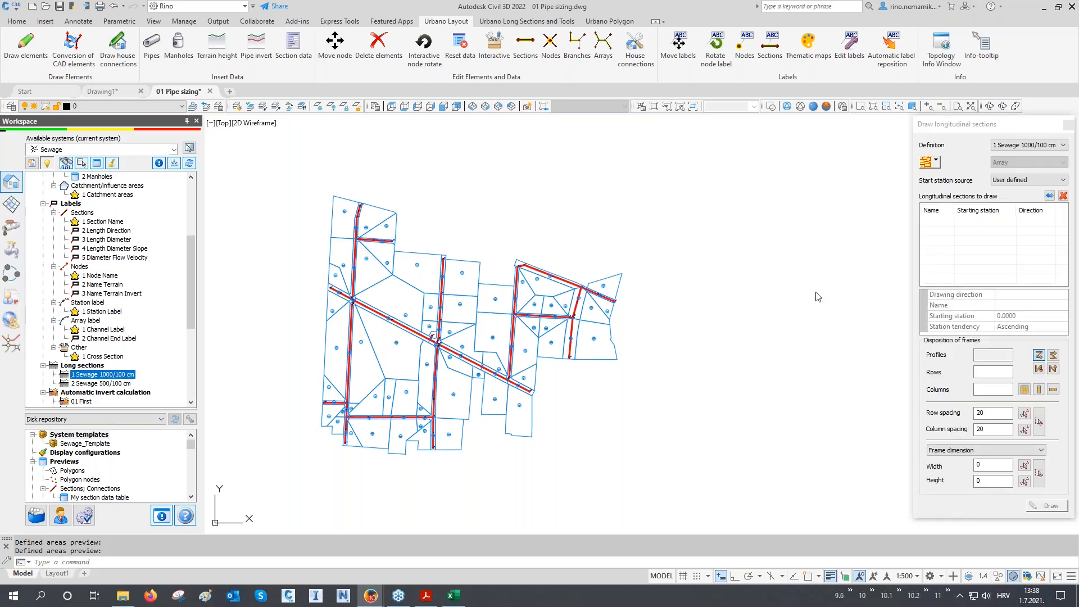
left_click(924, 162)
left_click(1040, 390)
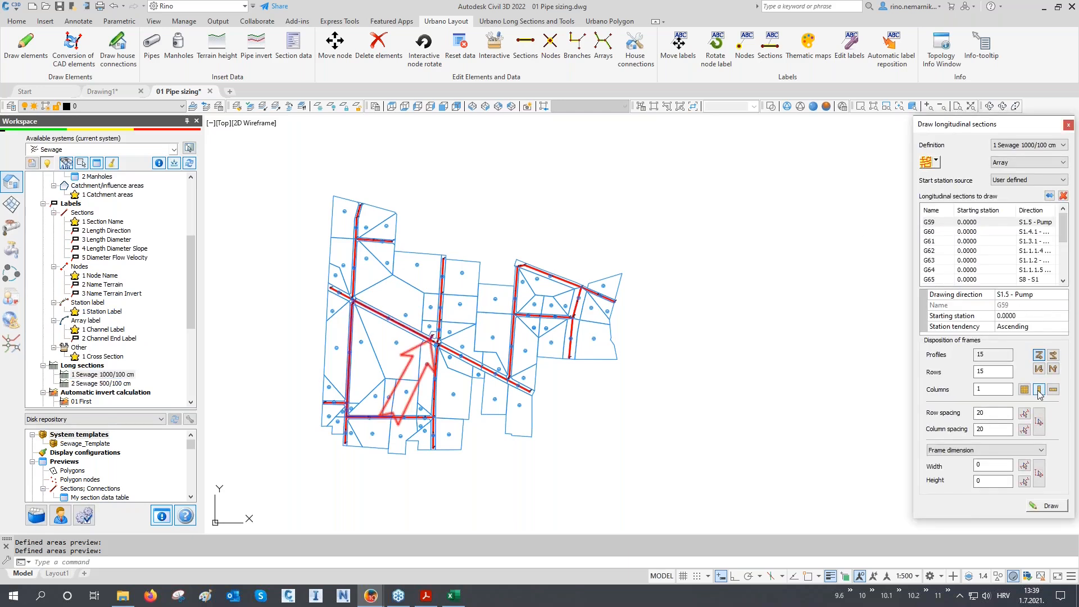
left_click(1024, 390)
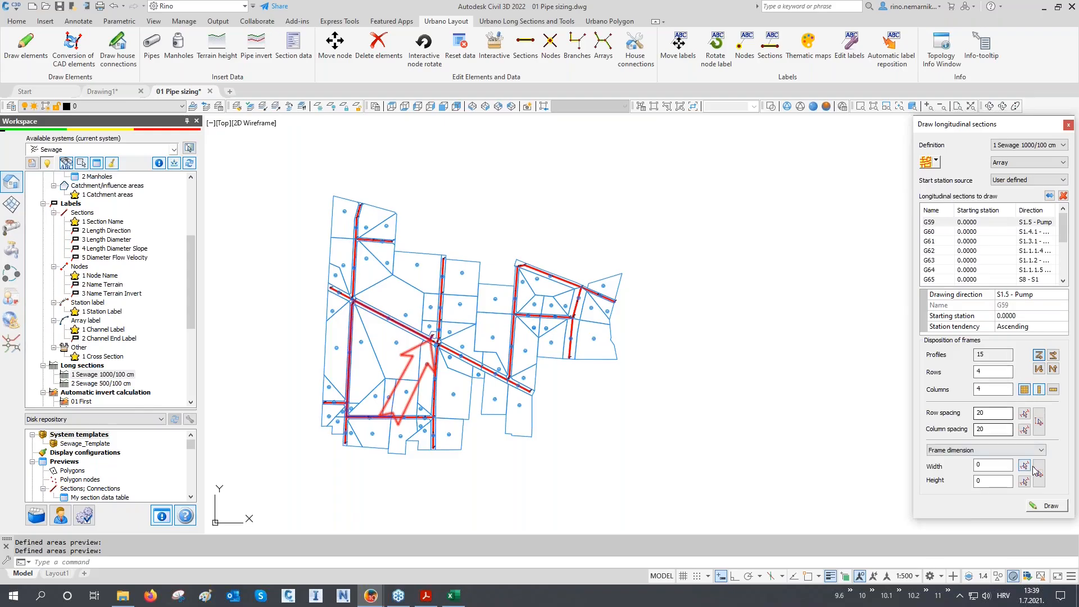
- Draw the longitudinal sections in the empty area southeast of the network plan and close the drawing settings
left_click(1047, 506)
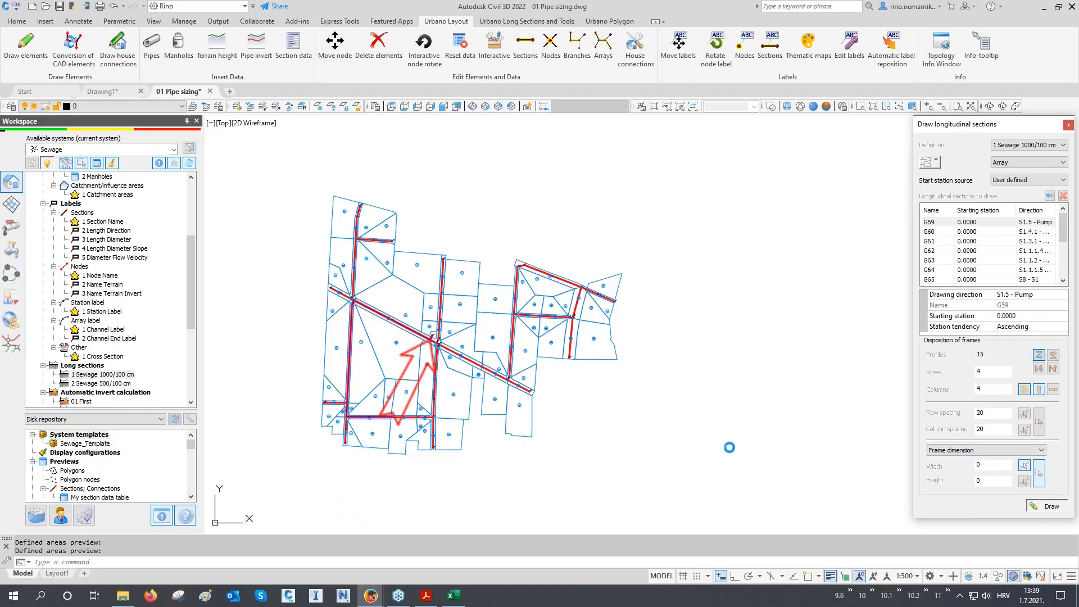
left_click(609, 438)
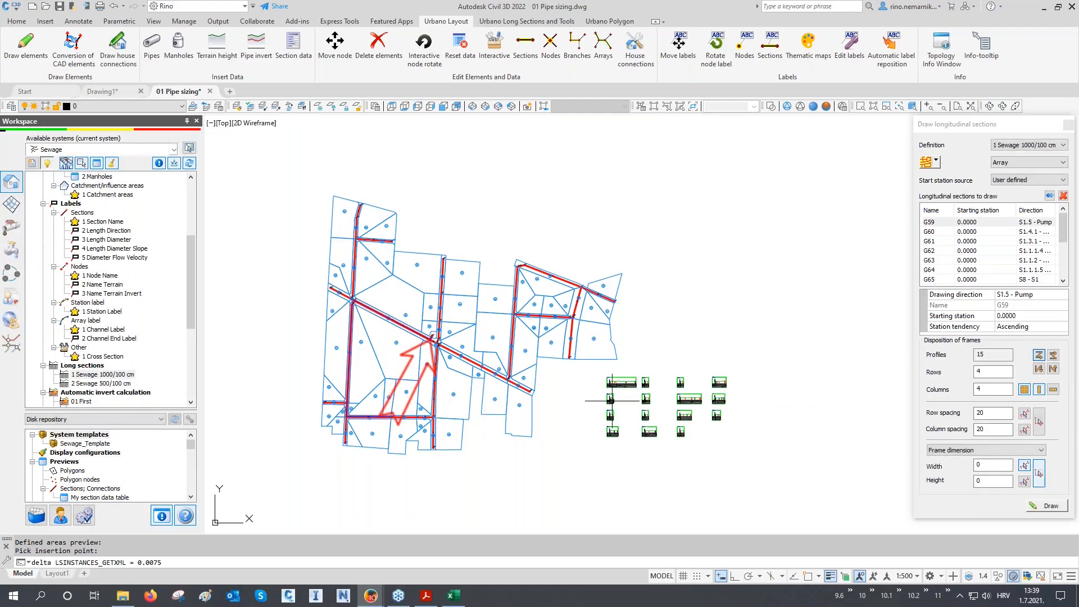
scroll(692, 427, "up", 5)
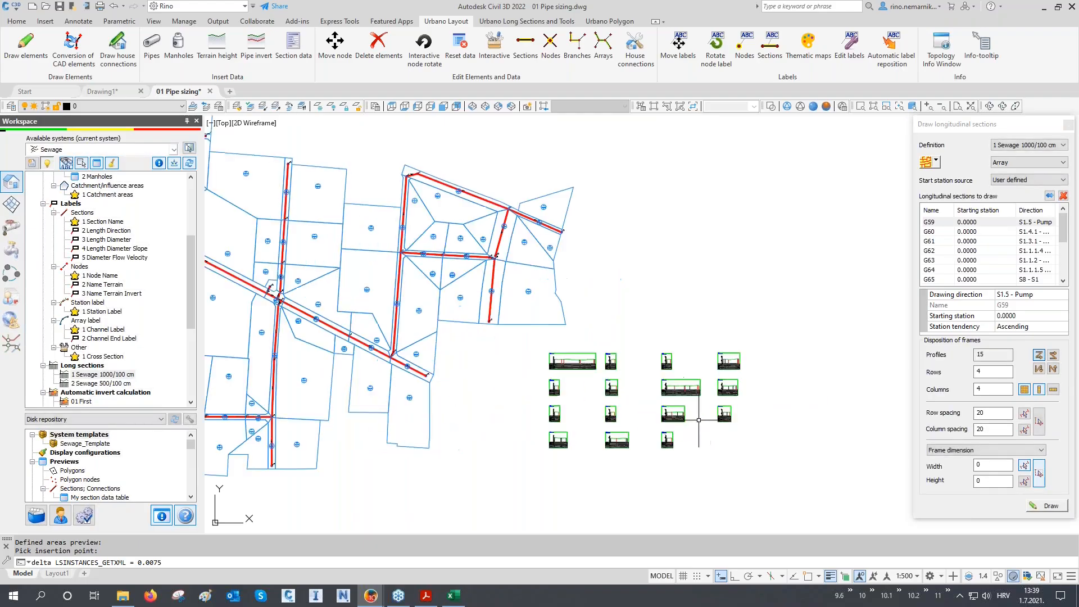
left_click(1068, 124)
- Preview the 1 Section Geometry table for all Sewage sections alongside the G59 longitudinal section
scroll(481, 331, "up", 6)
scroll(481, 331, "up", 4)
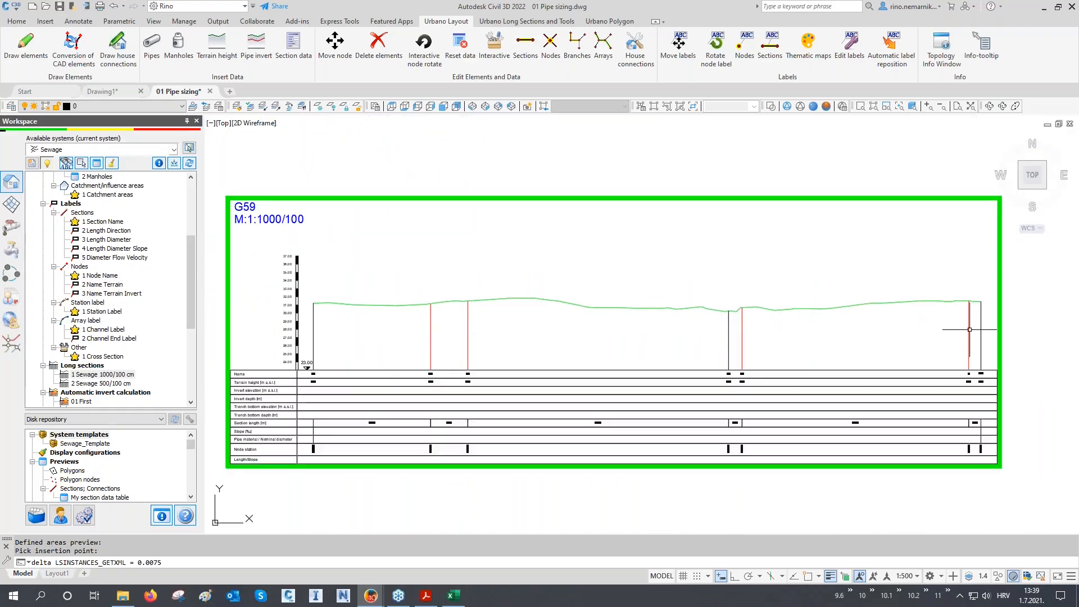
left_click(95, 165)
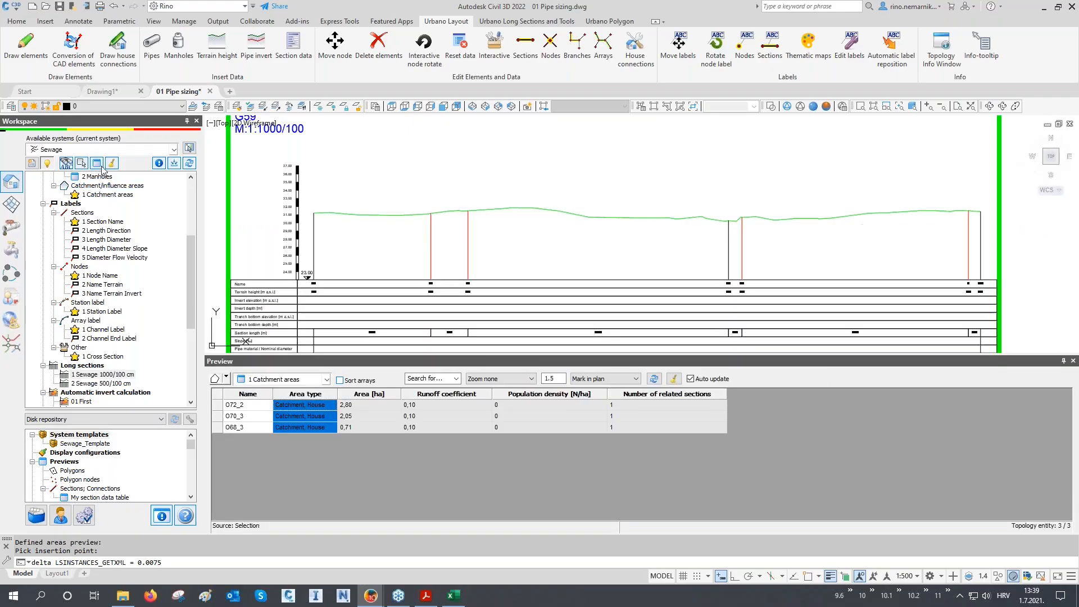
left_click(264, 381)
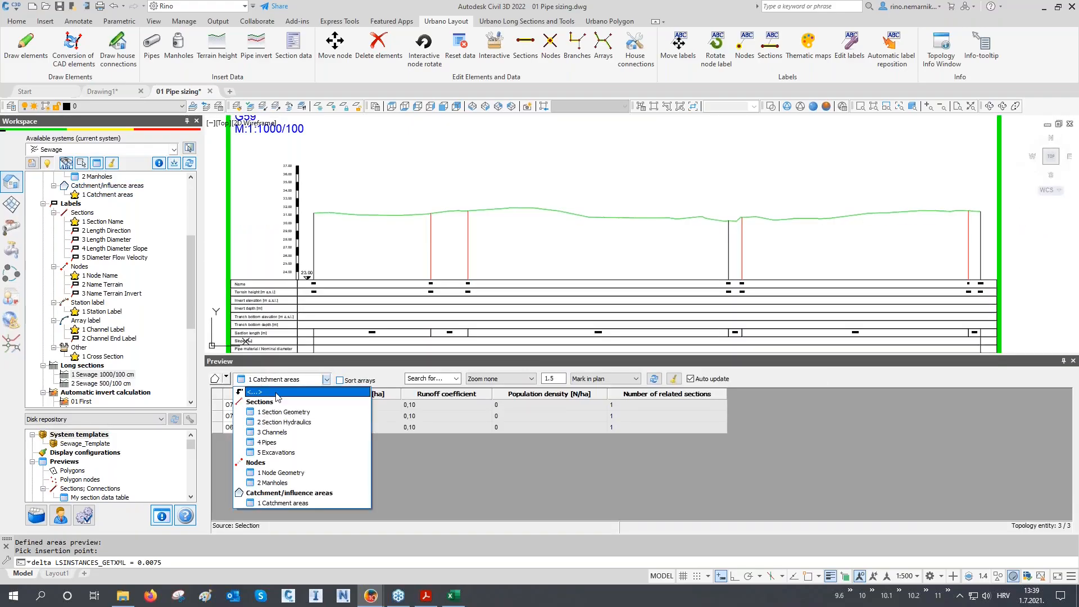
left_click(290, 413)
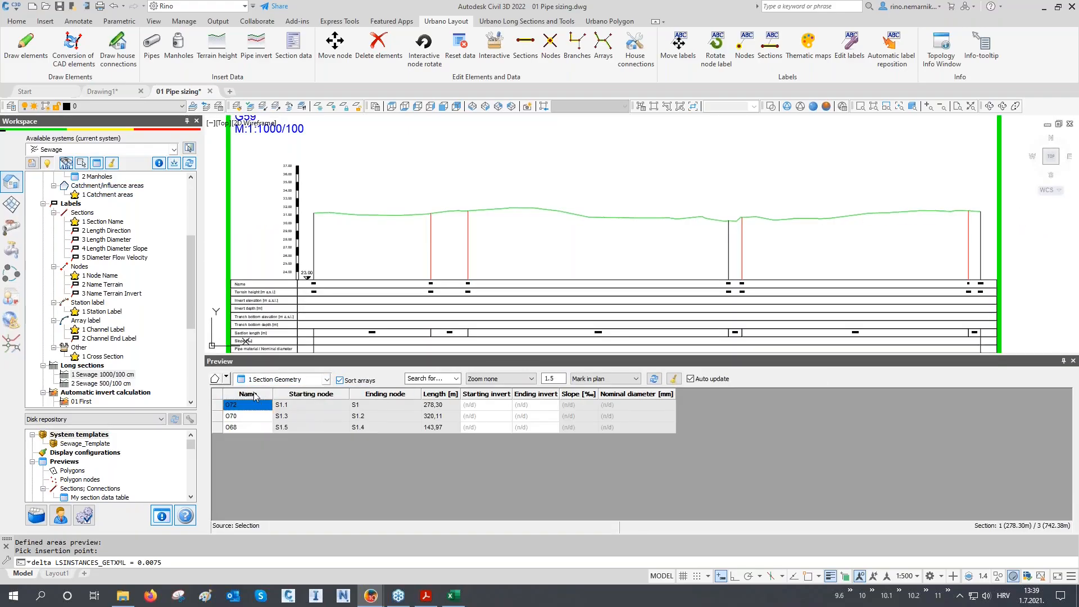
left_click(227, 377)
left_click(268, 202)
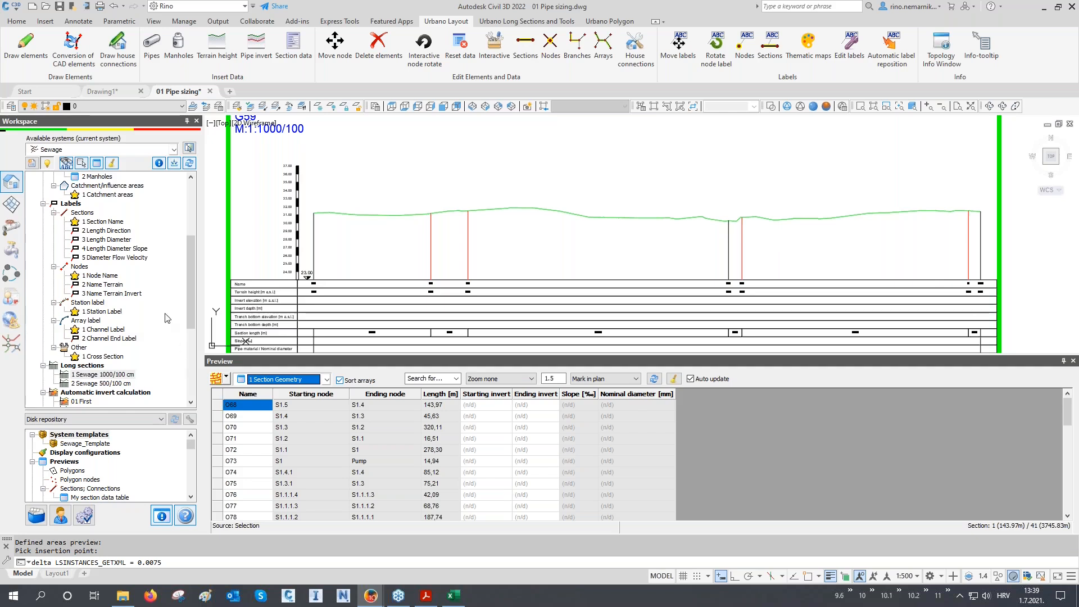
- Open the 01 First automatic invert calculation and review its minimum and maximum depth and slope rules
scroll(167, 319, "down", 2)
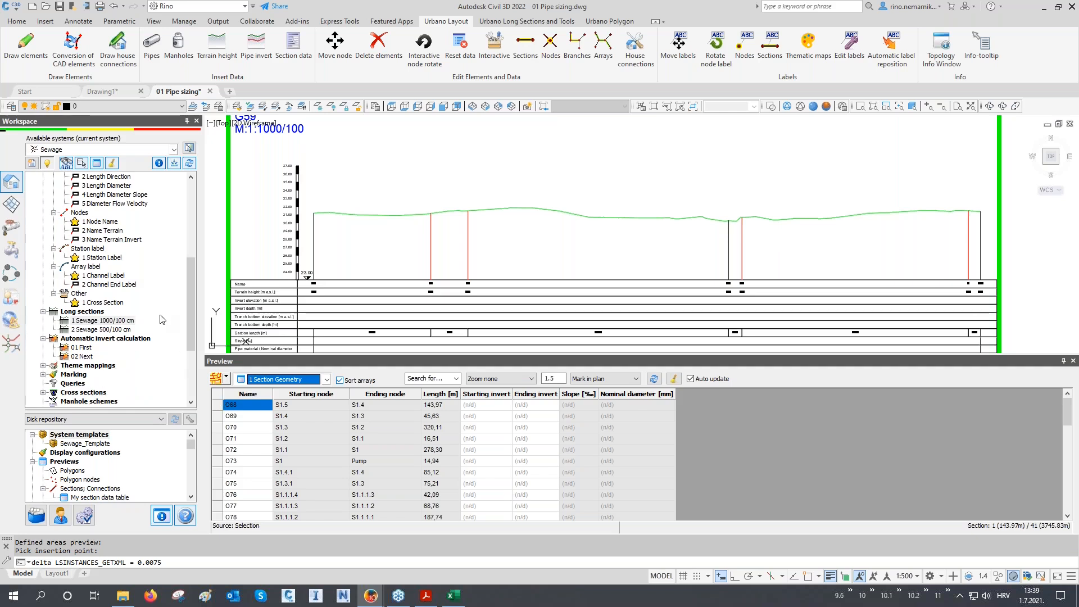
double_click(83, 349)
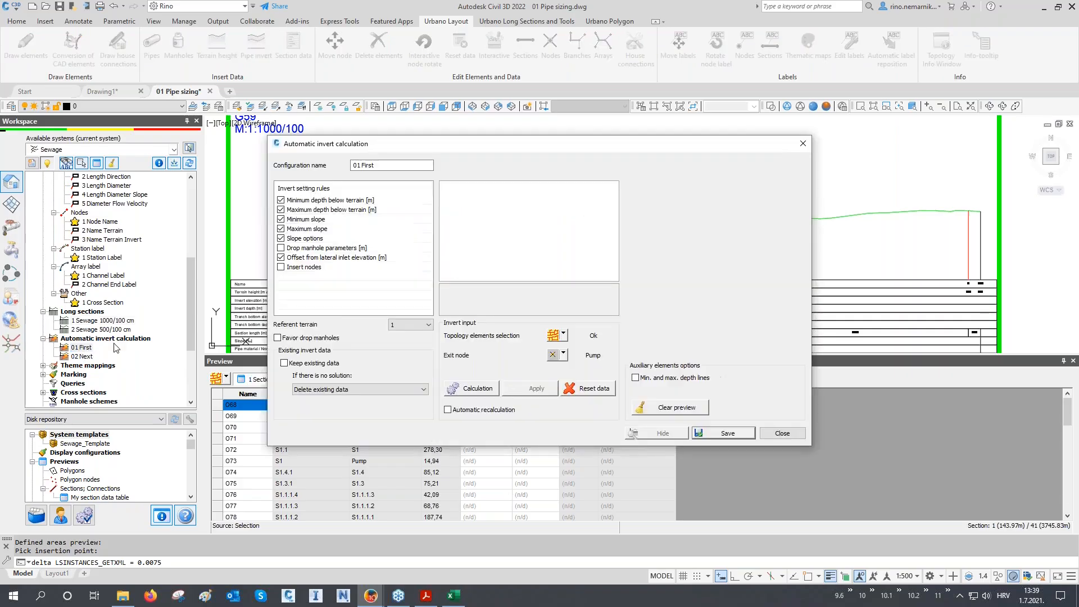
left_click(319, 201)
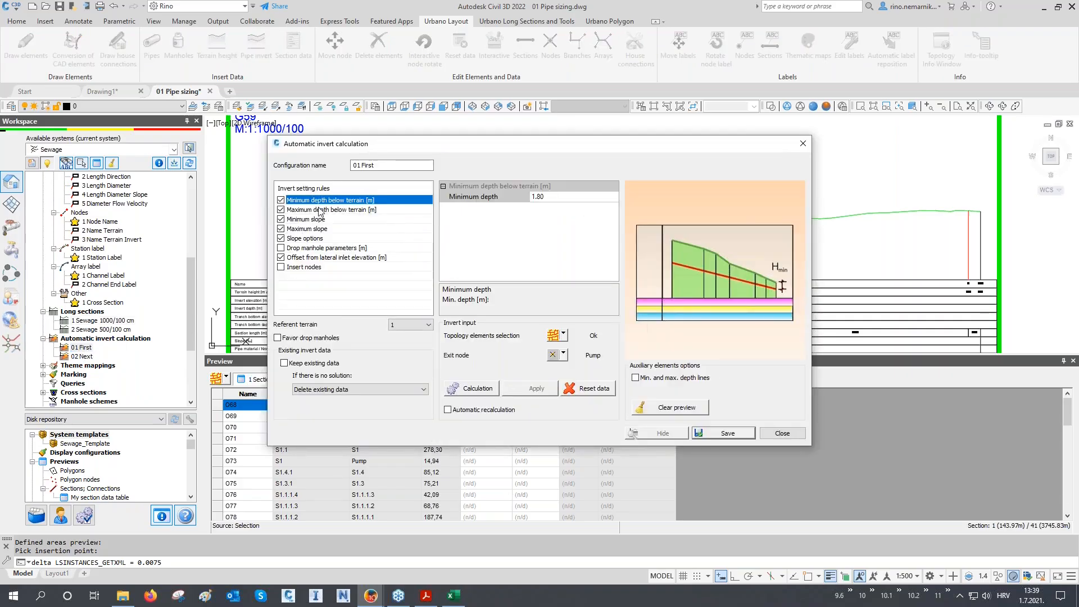
left_click(319, 211)
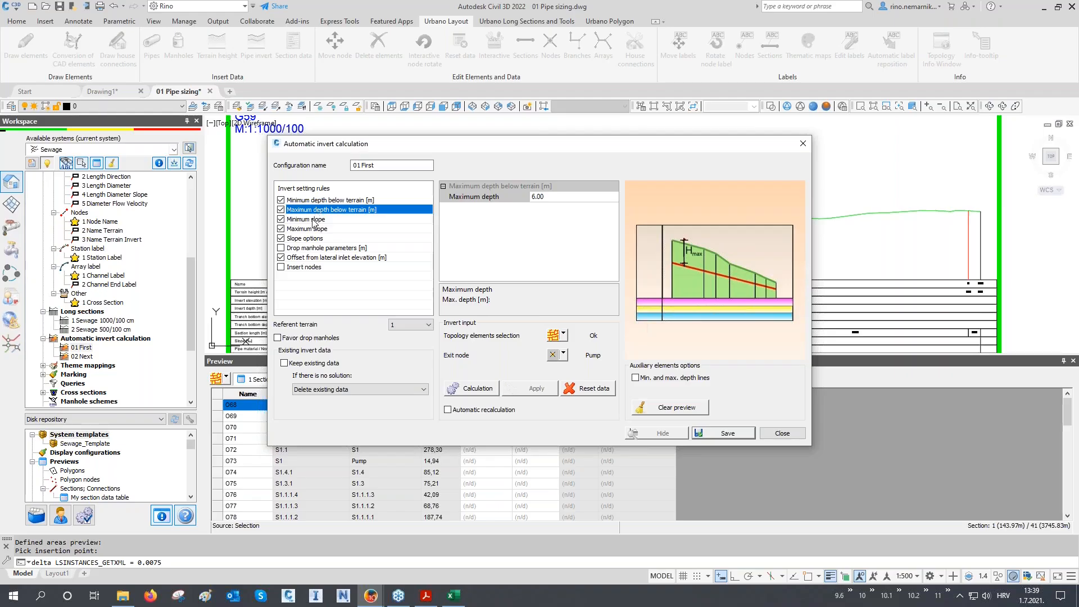
left_click(315, 220)
left_click(312, 232)
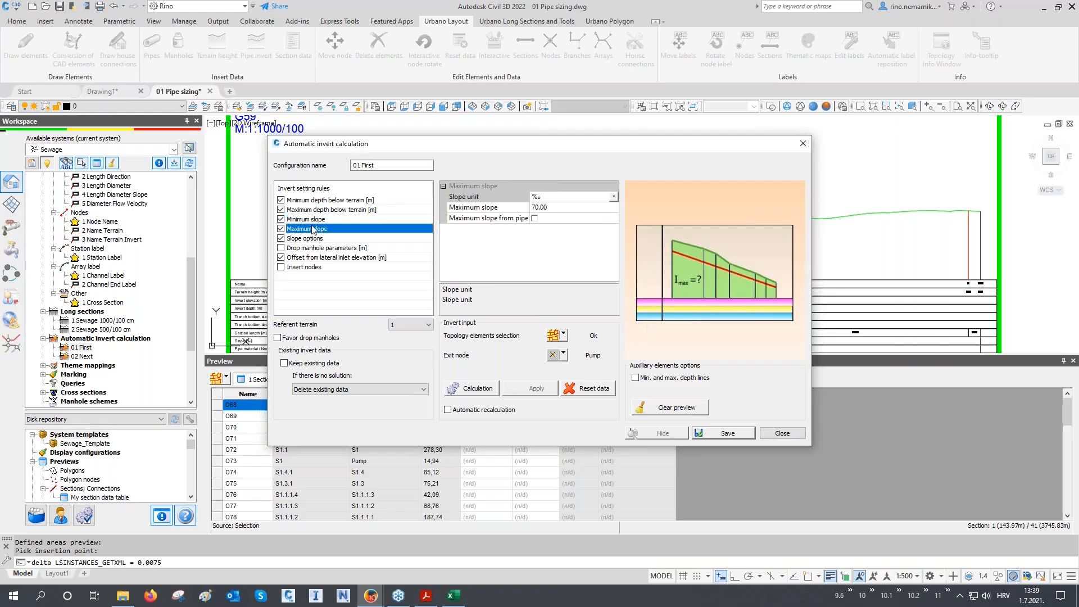
left_click(315, 220)
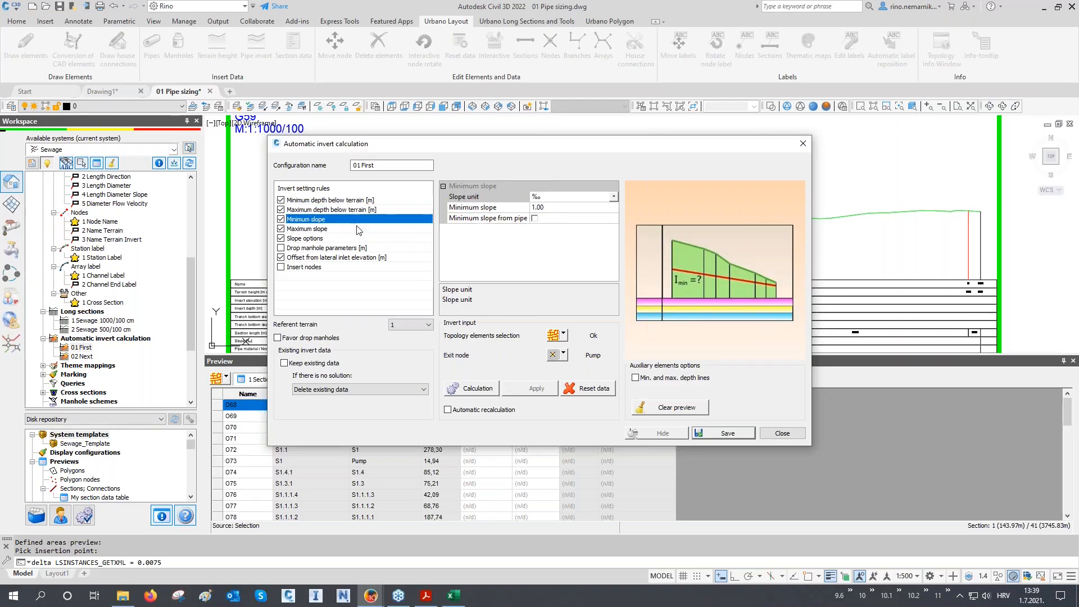
left_click(349, 230)
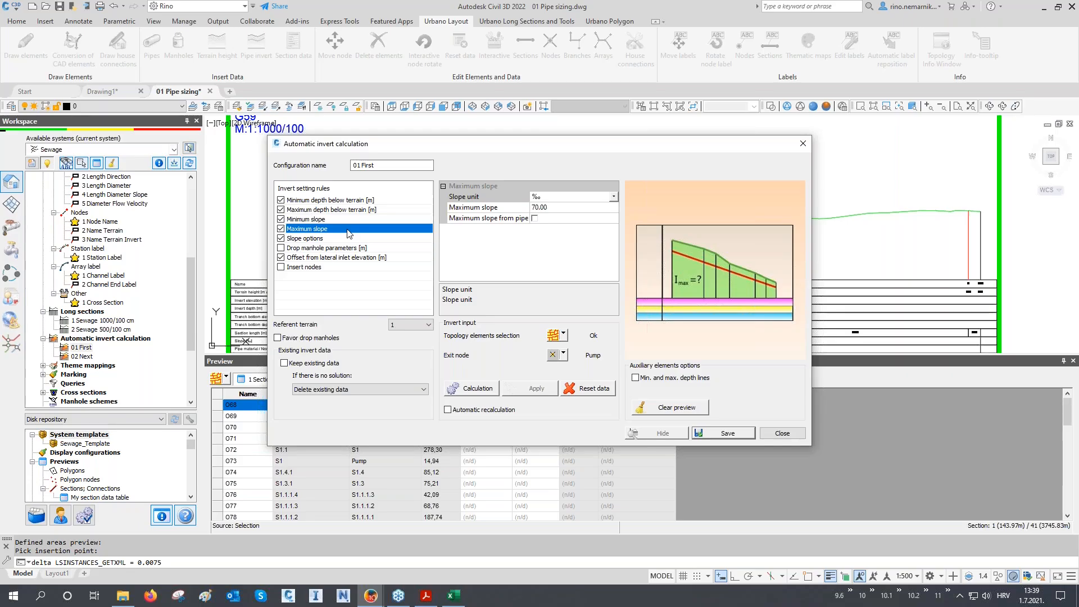
- Calculate the inverts for the Sewage system with exit node Pump, apply them to the sections, and save the 01 First configuration
left_click(553, 335)
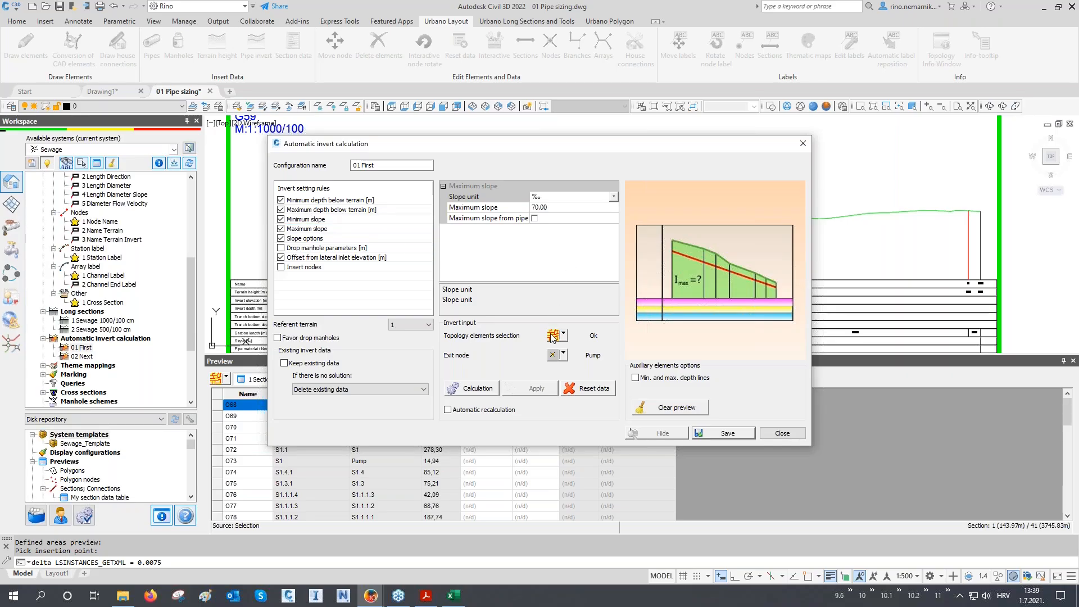
left_click(473, 388)
mouse_move(663, 153)
left_mouse_down()
mouse_move(680, 422)
mouse_move(687, 148)
left_mouse_up()
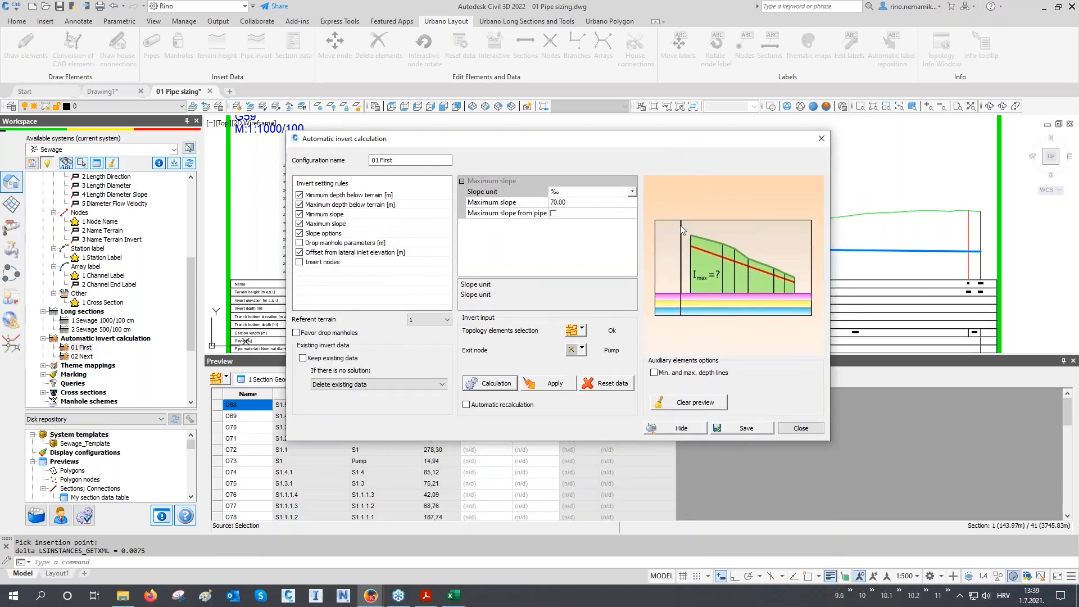
left_click(541, 387)
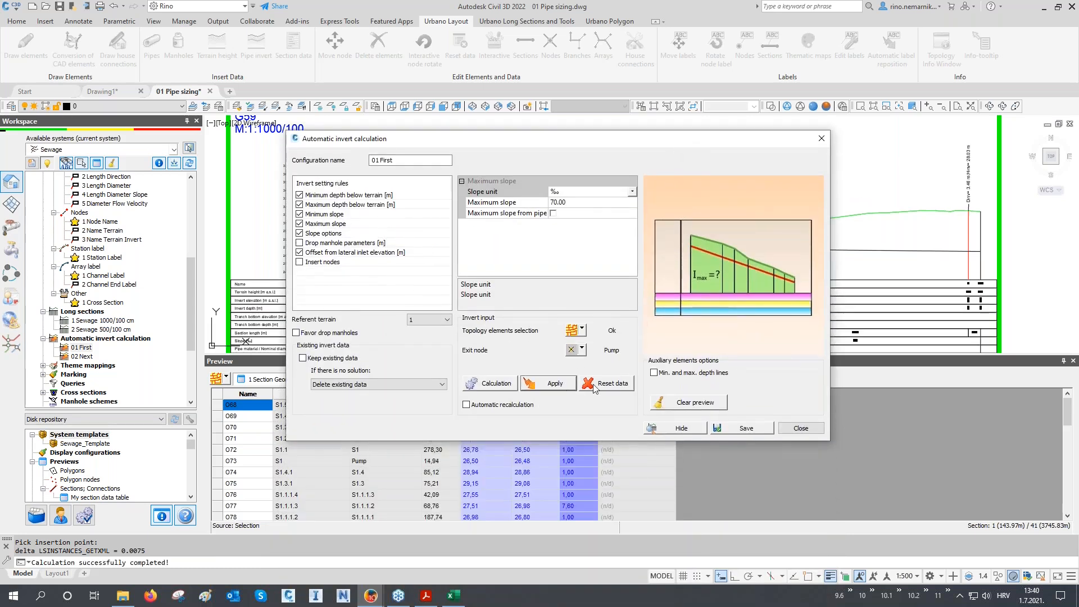
left_click(745, 429)
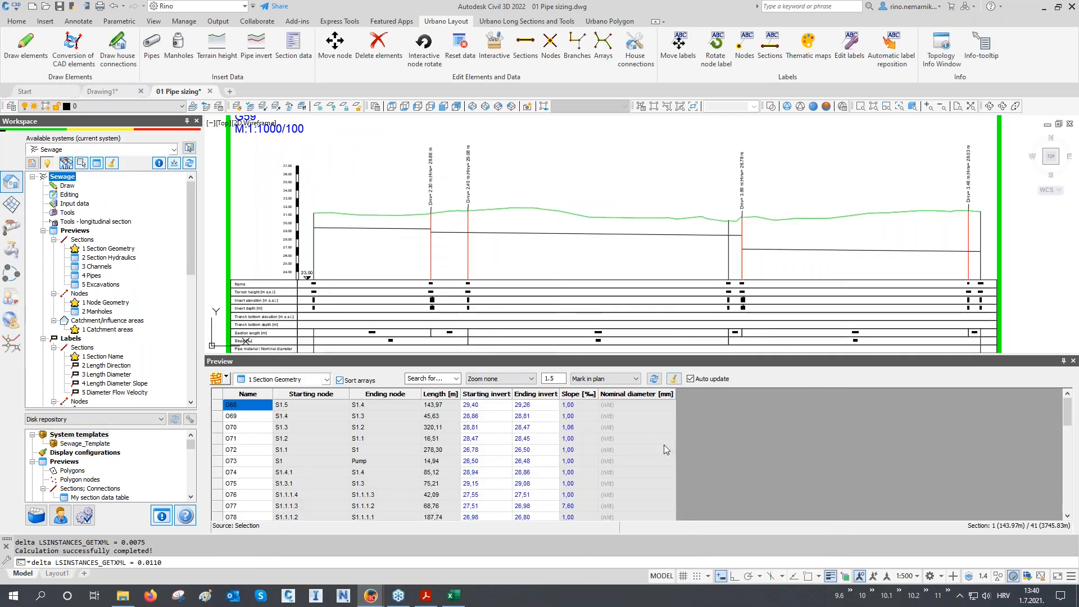
- Regenerate the drawing to refresh the display of the network plan and the longitudinal sections
left_click(582, 176)
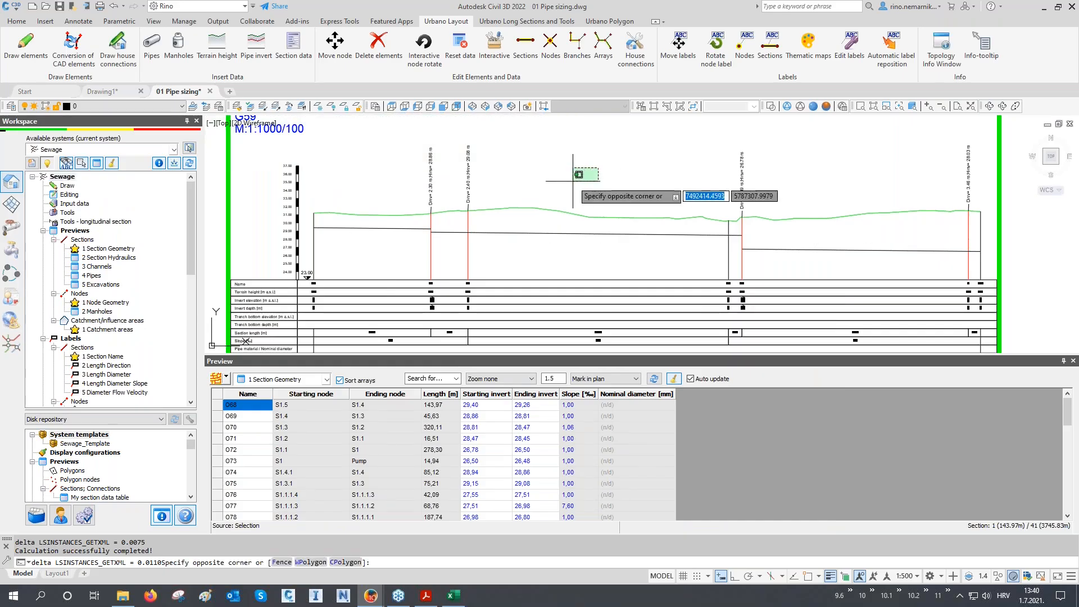
scroll(435, 235, "down", 8)
mouse_move(436, 234)
middle_mouse_down()
mouse_move(457, 176)
mouse_move(490, 218)
mouse_move(659, 271)
middle_mouse_up()
scroll(458, 175, "down", 2)
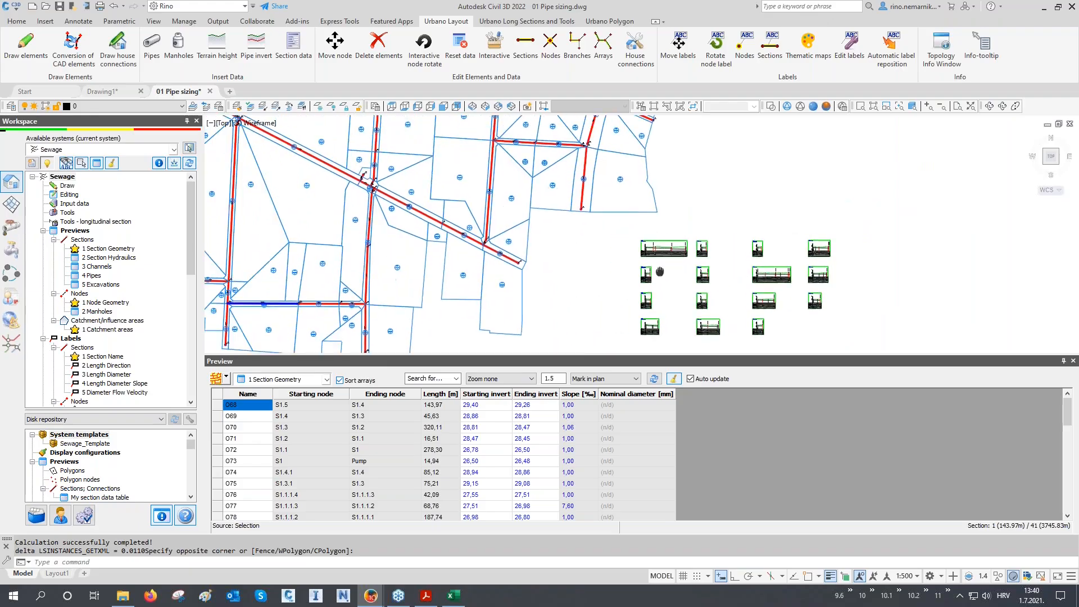
type("re")
key("Return")
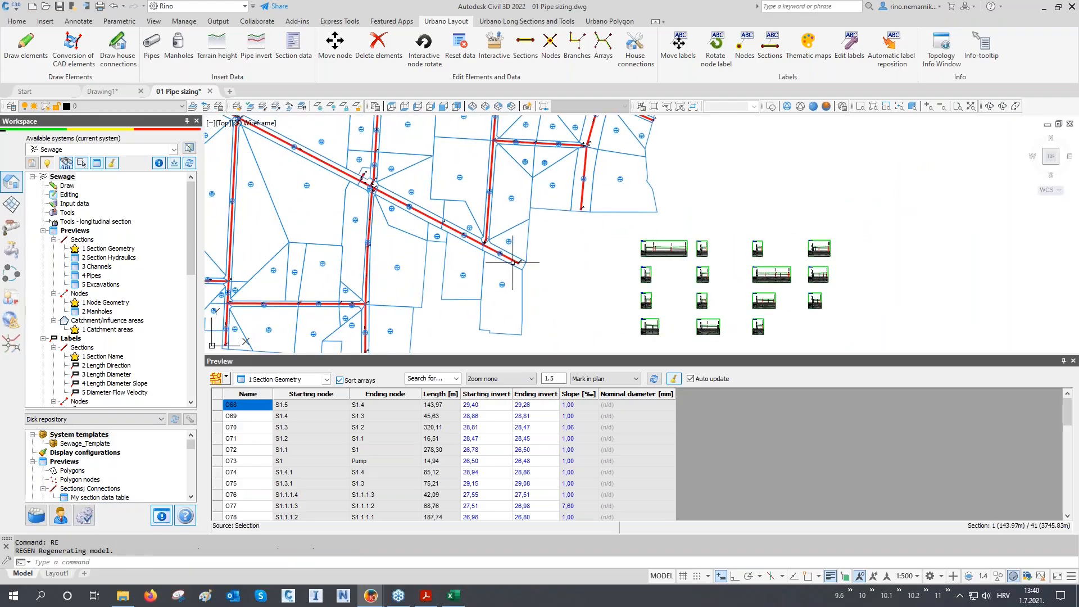
- Add a simple rain flow calculation with a rainfall intensity of 96 l/s/ha and write it to the whole Sewage system
left_click(11, 228)
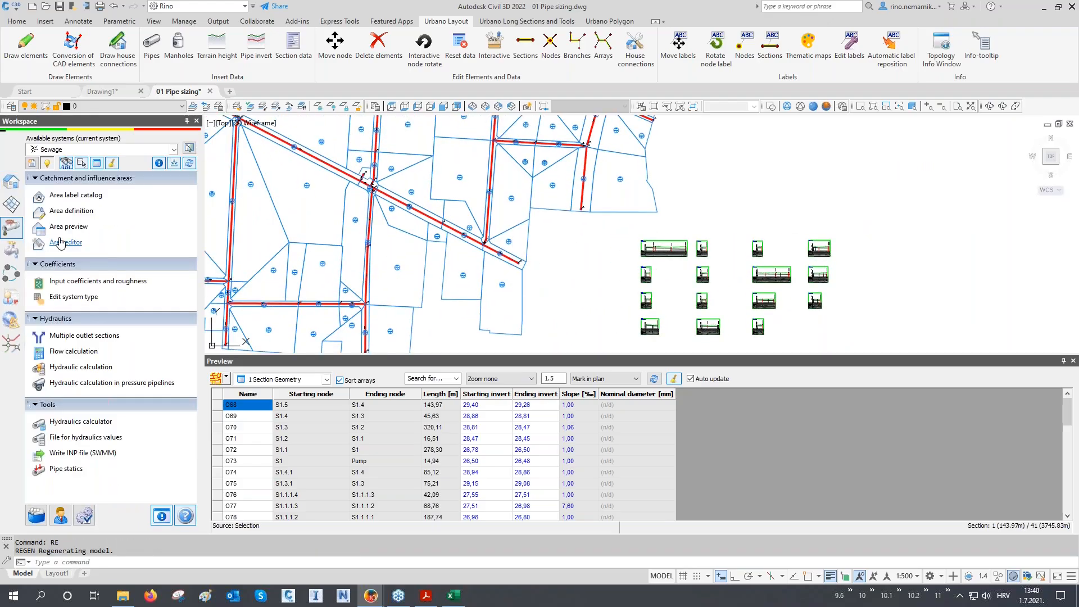
left_click(73, 351)
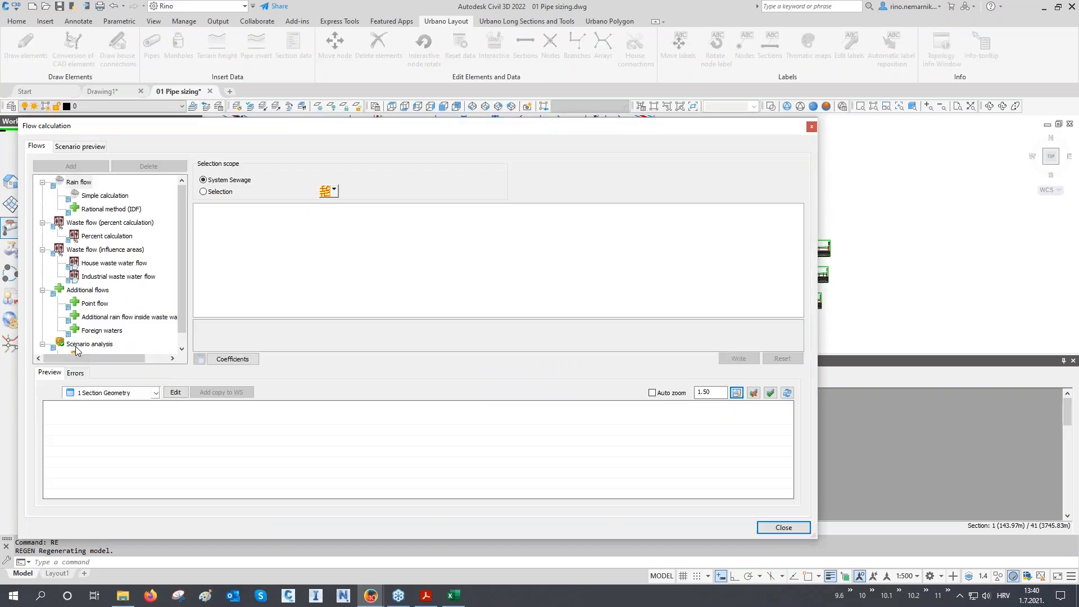
left_click(99, 197)
left_click(89, 167)
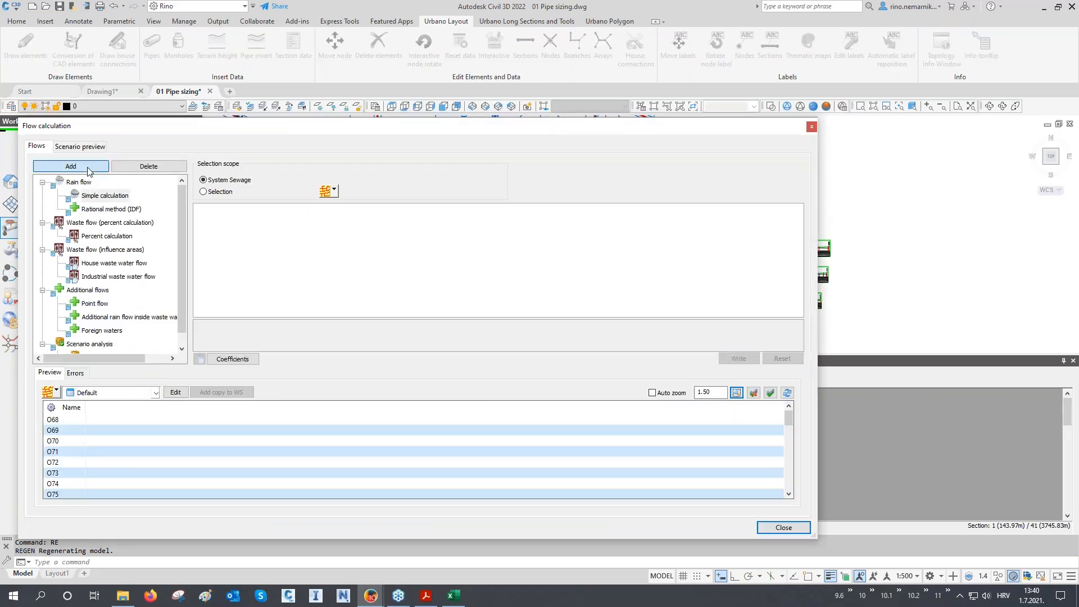
left_click(261, 252)
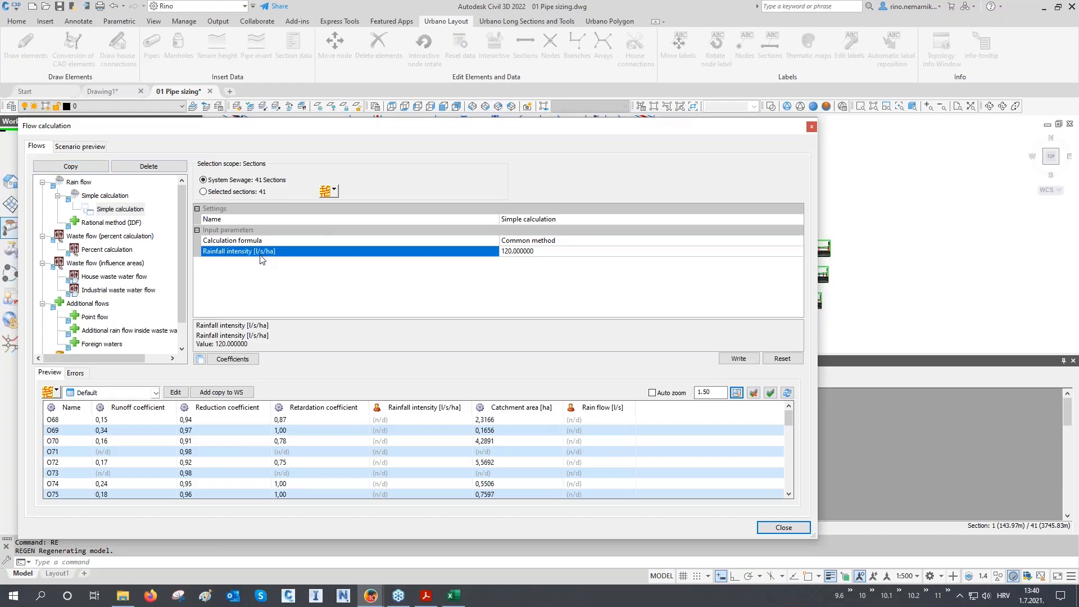
left_click_drag(543, 252, 450, 253)
type("96")
left_click(737, 359)
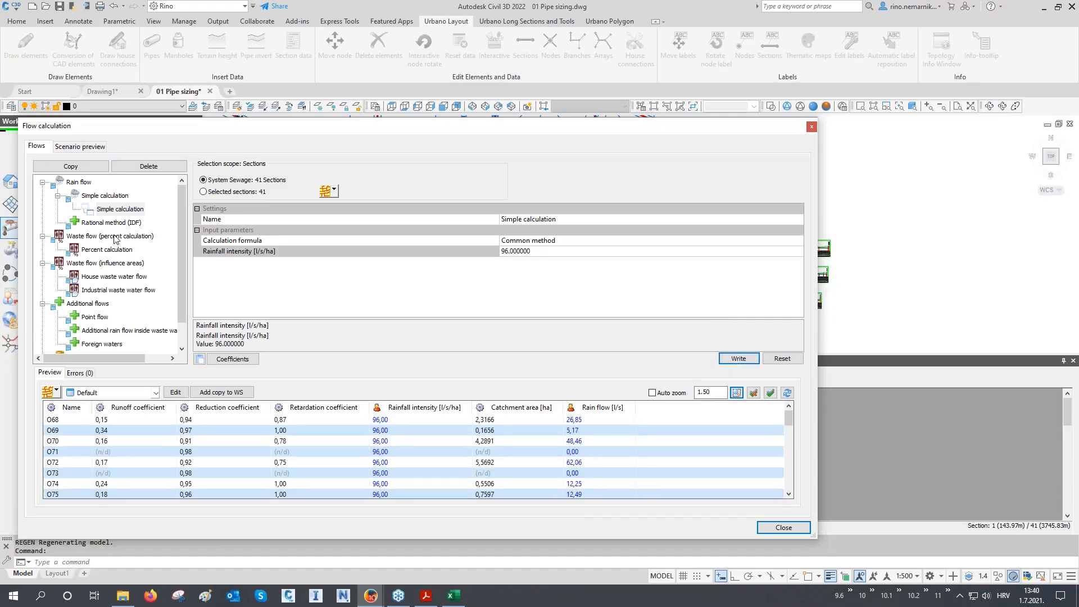
- Add a house waste water flow with a coefficient of 3.7 l/s per 1000 inhabitants and write it to the Sewage system
left_click(95, 278)
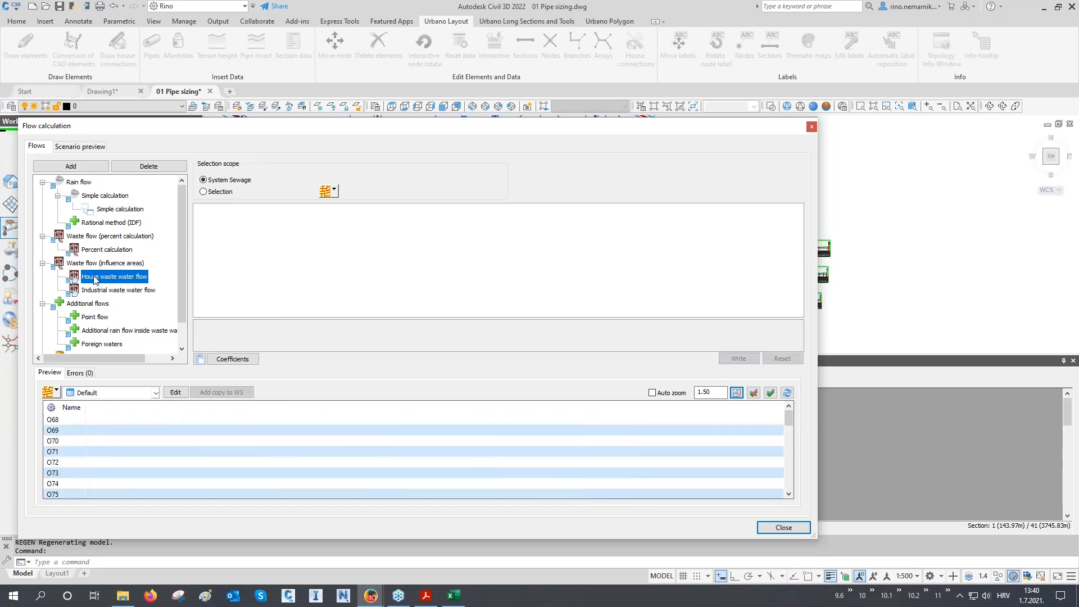
left_click(100, 168)
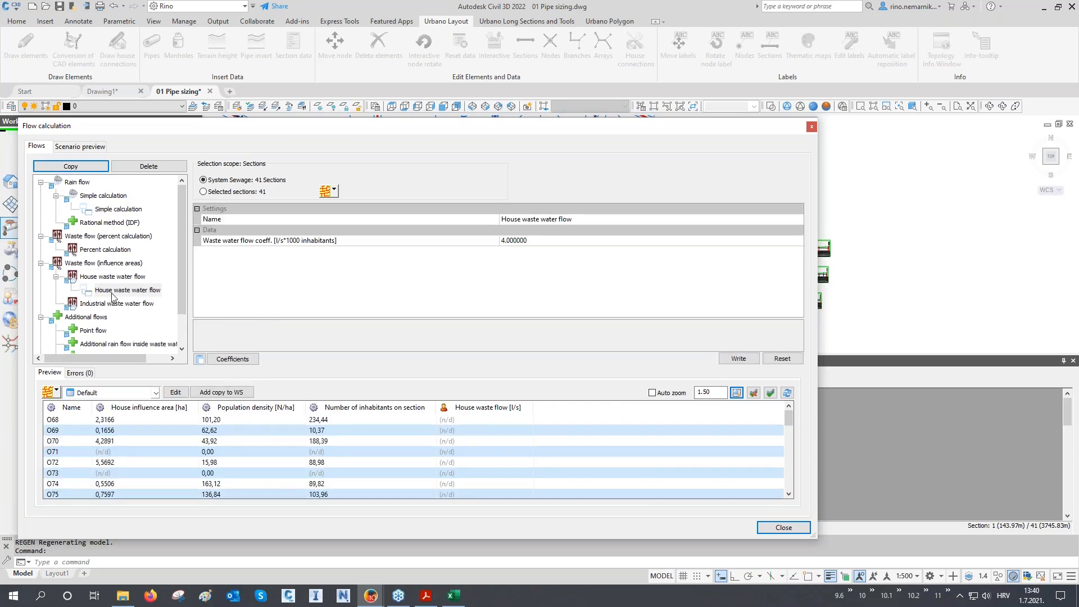
left_click(545, 241)
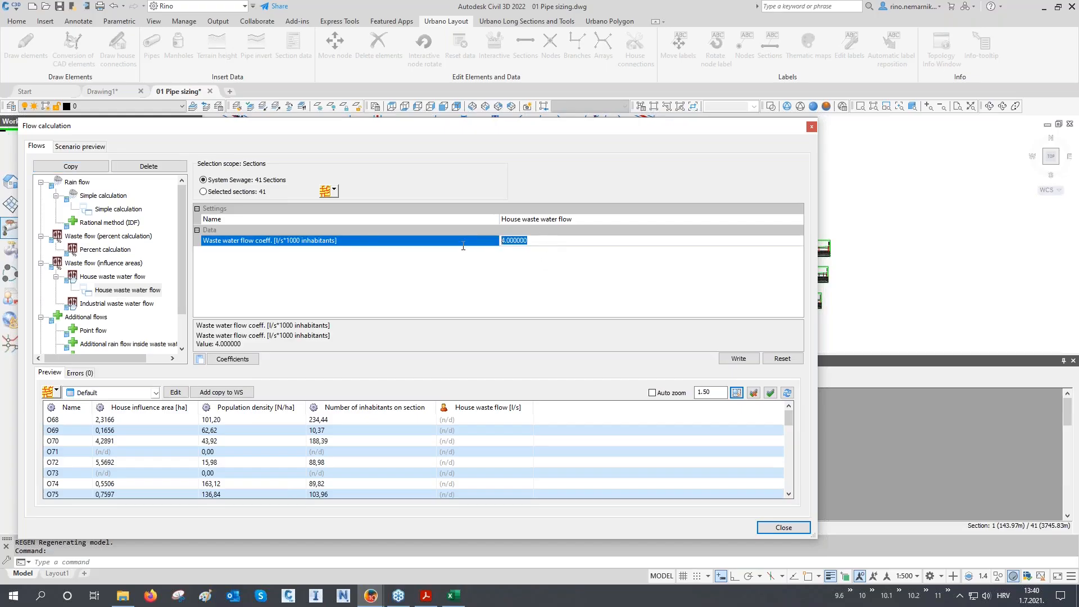
type("3.7")
left_click(726, 359)
scroll(99, 277, "down", 1)
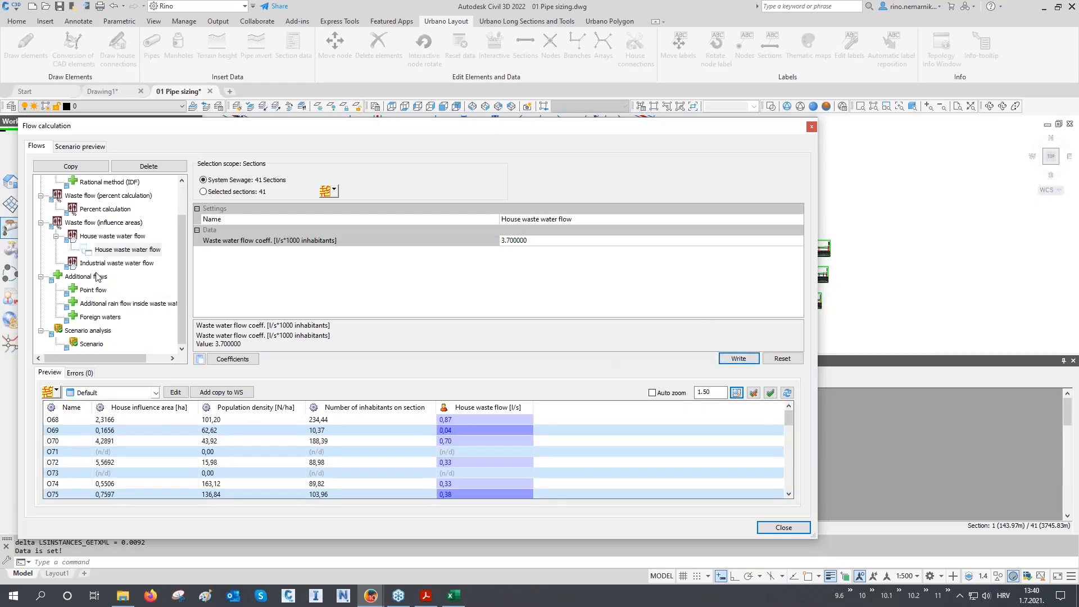
- Add a flow scenario named Wet period with simple calculation and house waste water flow included, and write its calculated flows
left_click(91, 344)
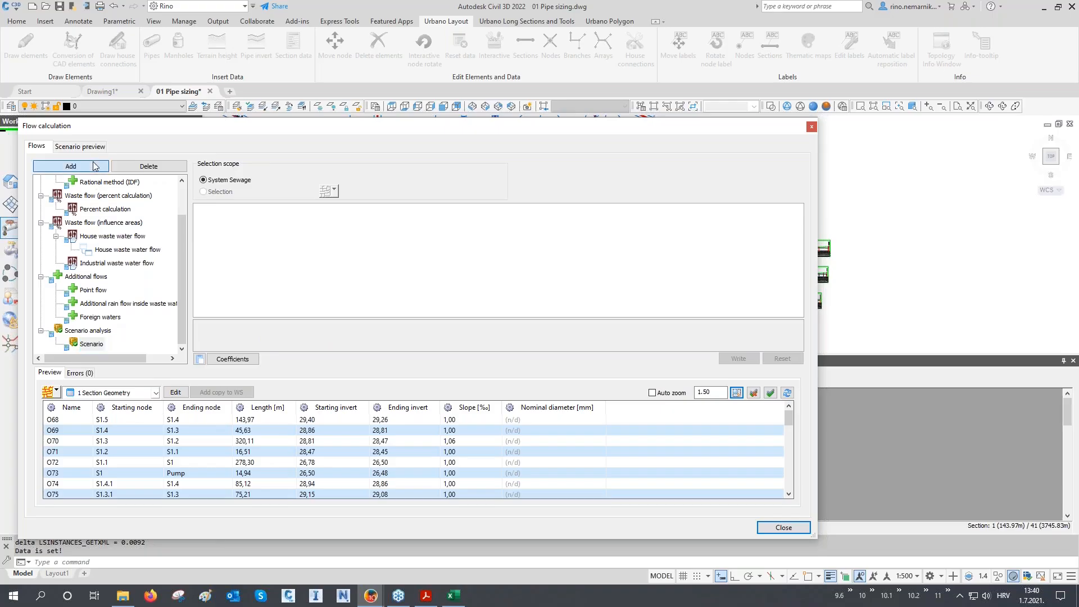
left_click(95, 167)
left_click(109, 344)
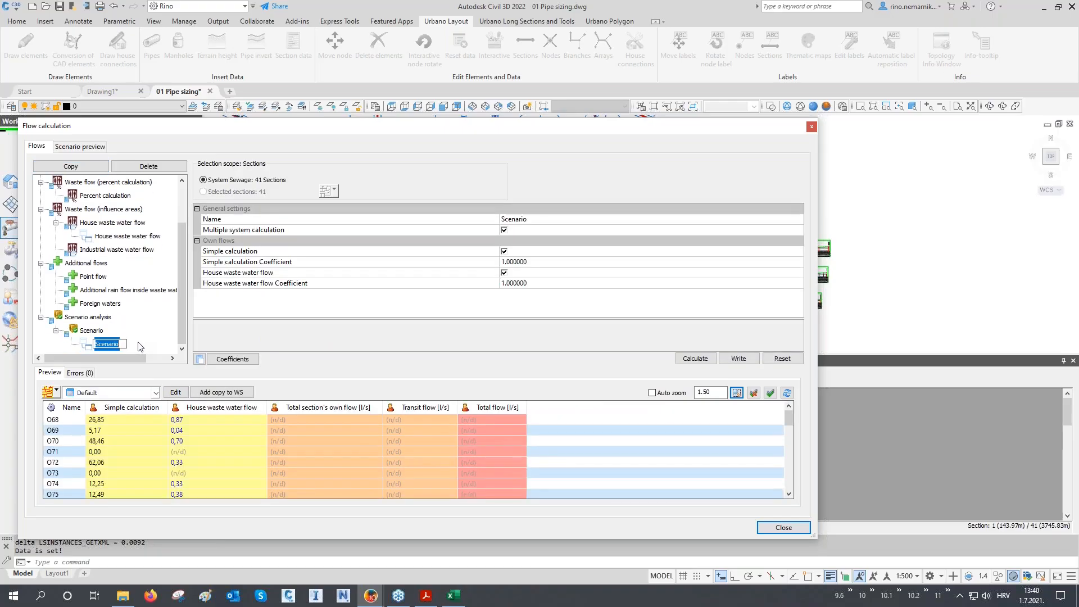
type("Wet pe")
key("Return")
left_click(503, 272)
left_click(738, 358)
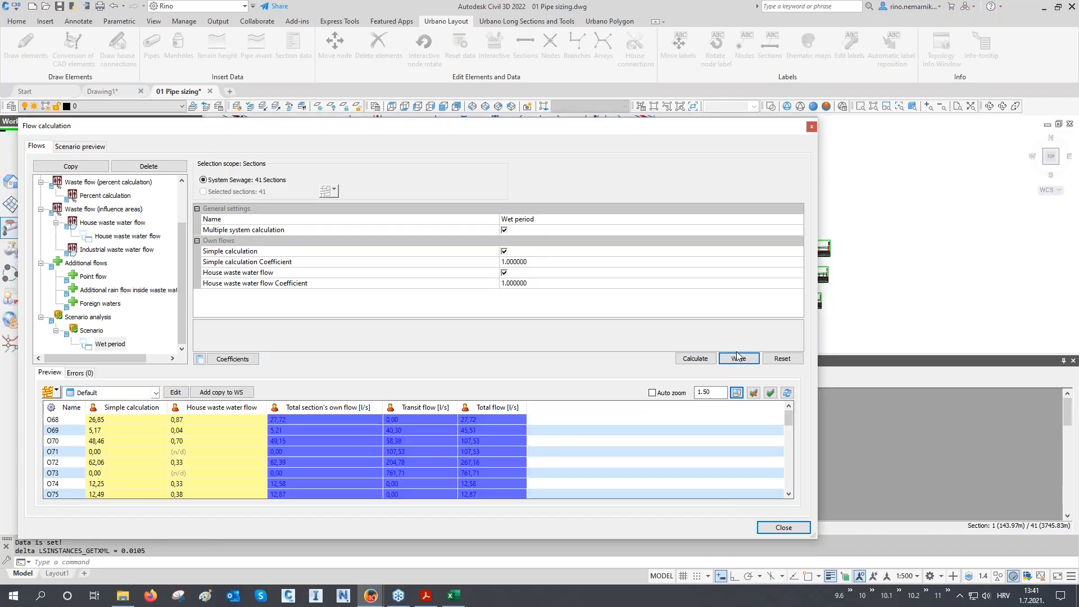
- Add a second flow scenario named Dry period, exclude the simple calculation from its own flows, and write its calculated flows
left_click(91, 331)
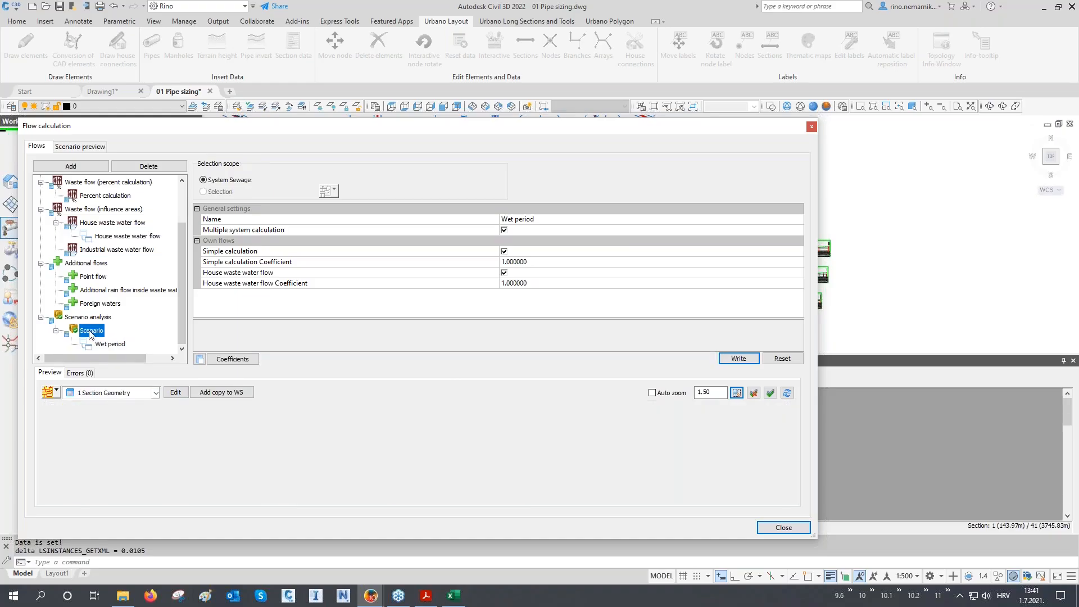
left_click(90, 166)
left_click(113, 345)
type("Dry period")
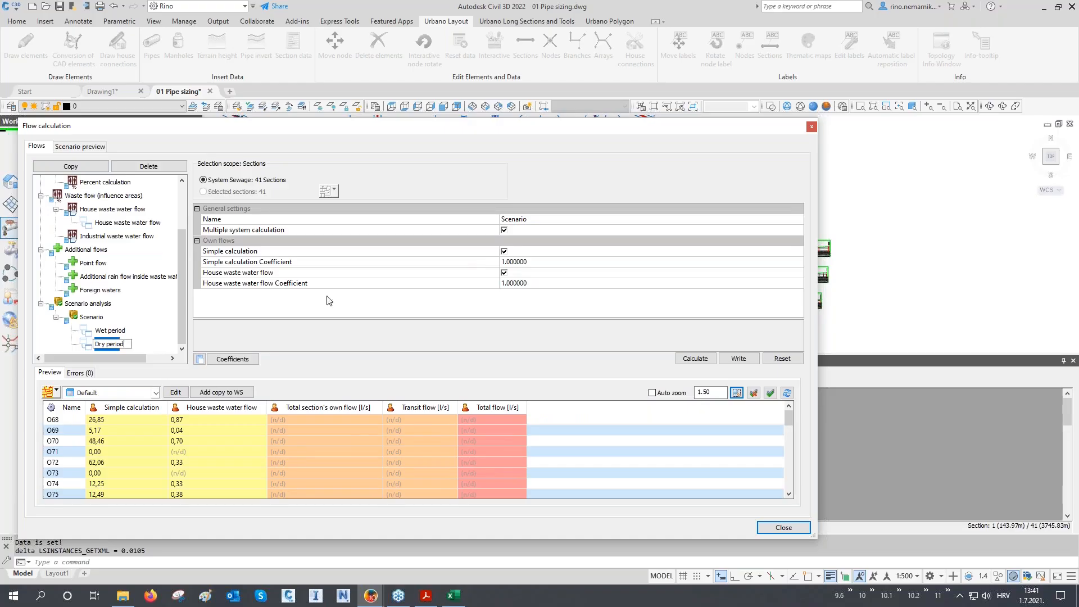
left_click(503, 252)
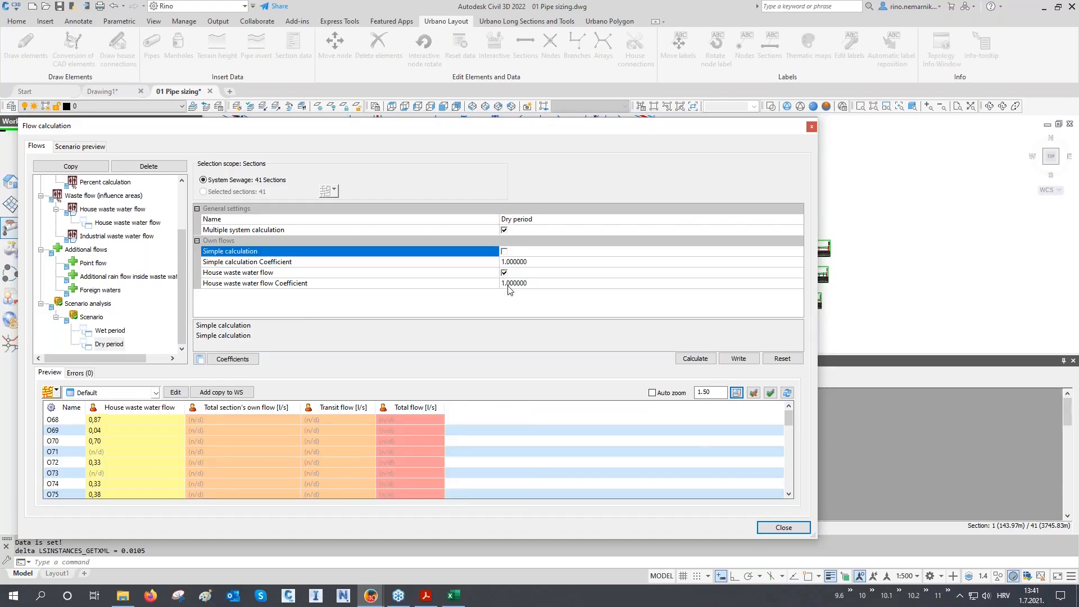
left_click(737, 360)
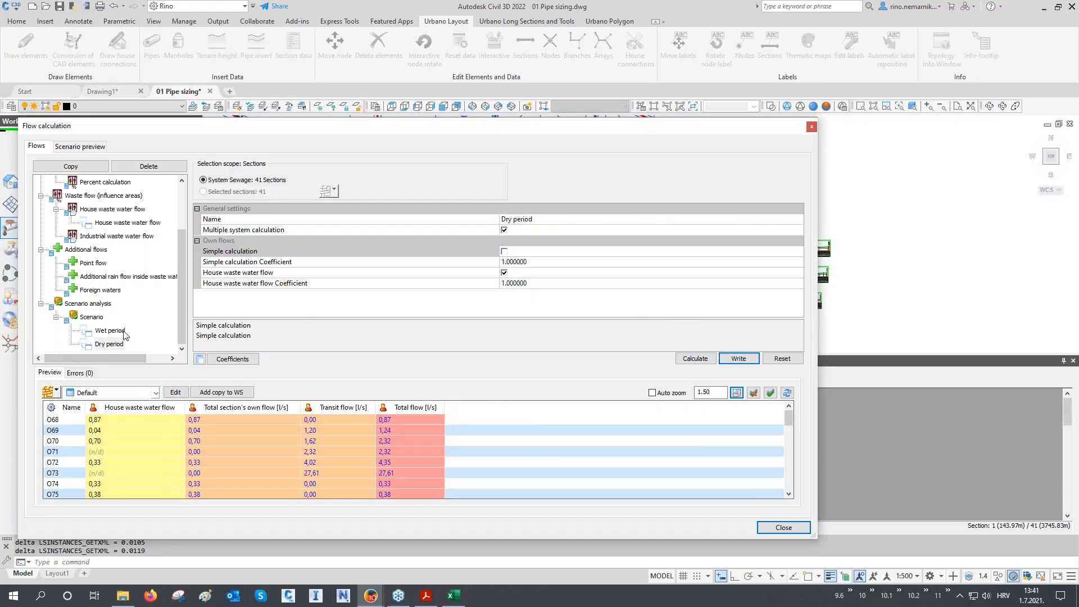
- Sort the Dry period and Wet period previews by total flow, check the Wet period section with the largest flow, and close the flow calculation
left_click(430, 408)
left_click(110, 331)
left_click(488, 410)
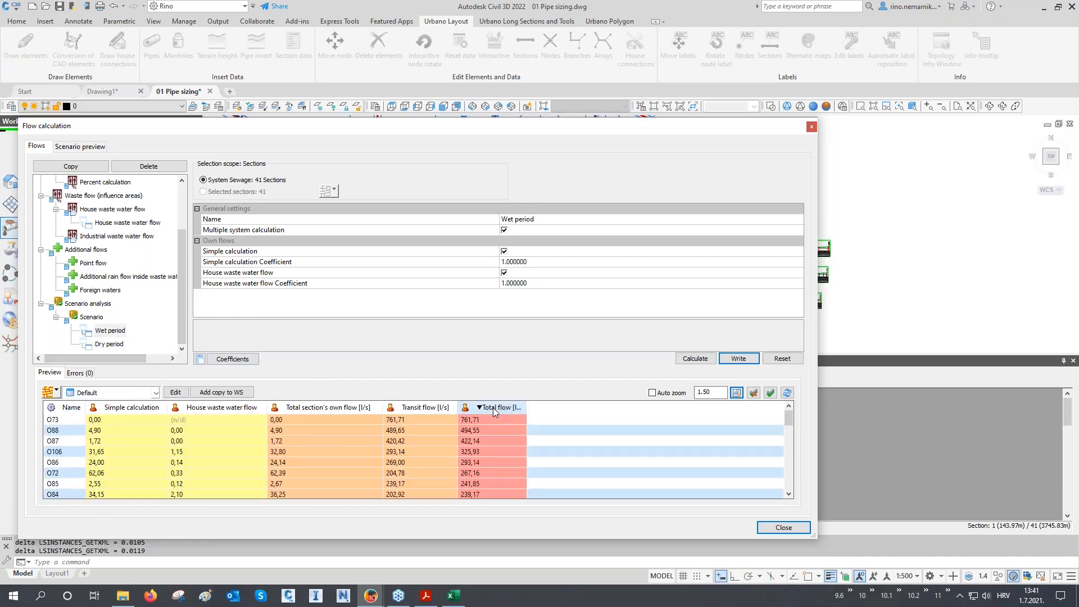
left_click(487, 419)
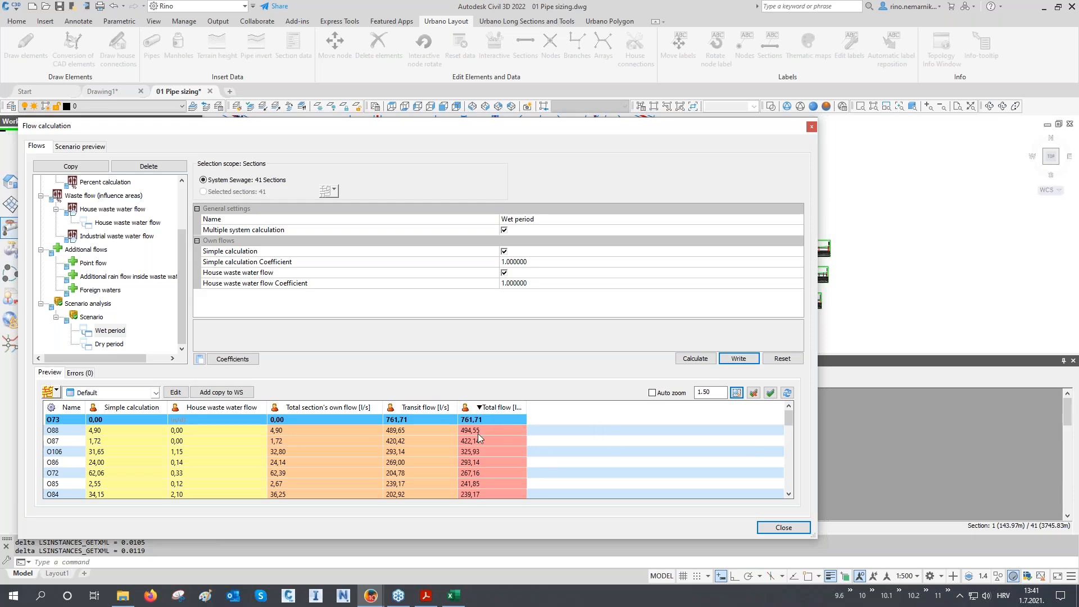
left_click(784, 527)
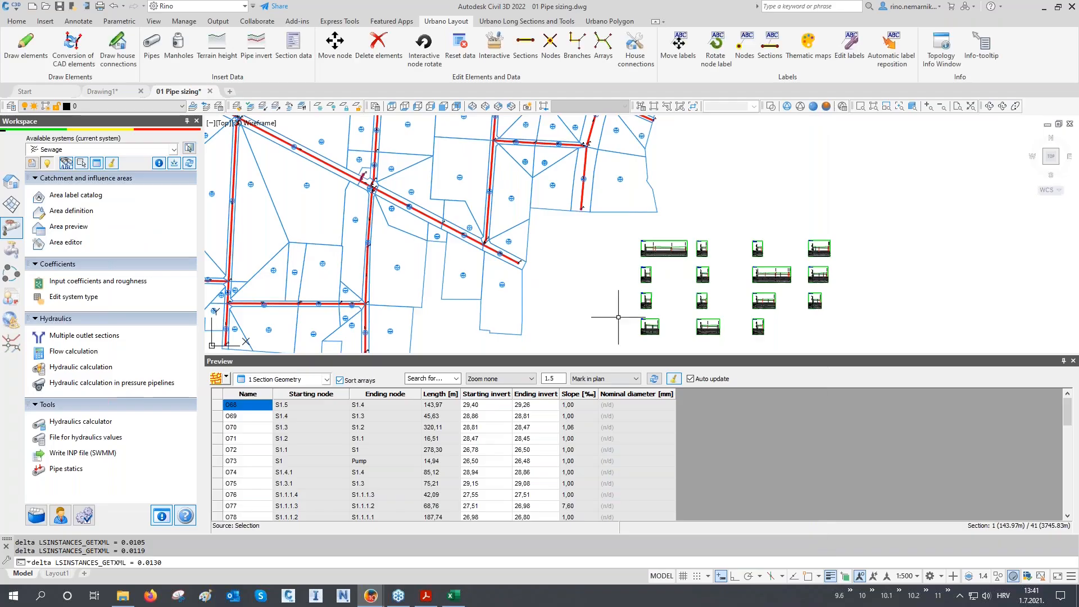
- Set up a hydraulic calculation with the Wet period flow scenario and Pipe sizing as the calculation type
left_click(81, 366)
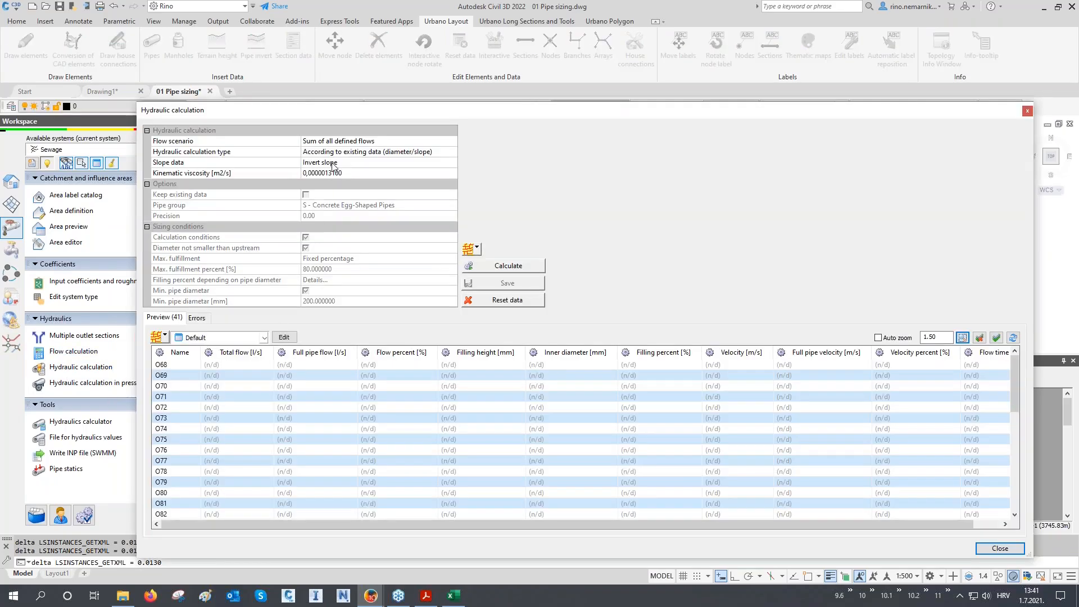
left_click(338, 141)
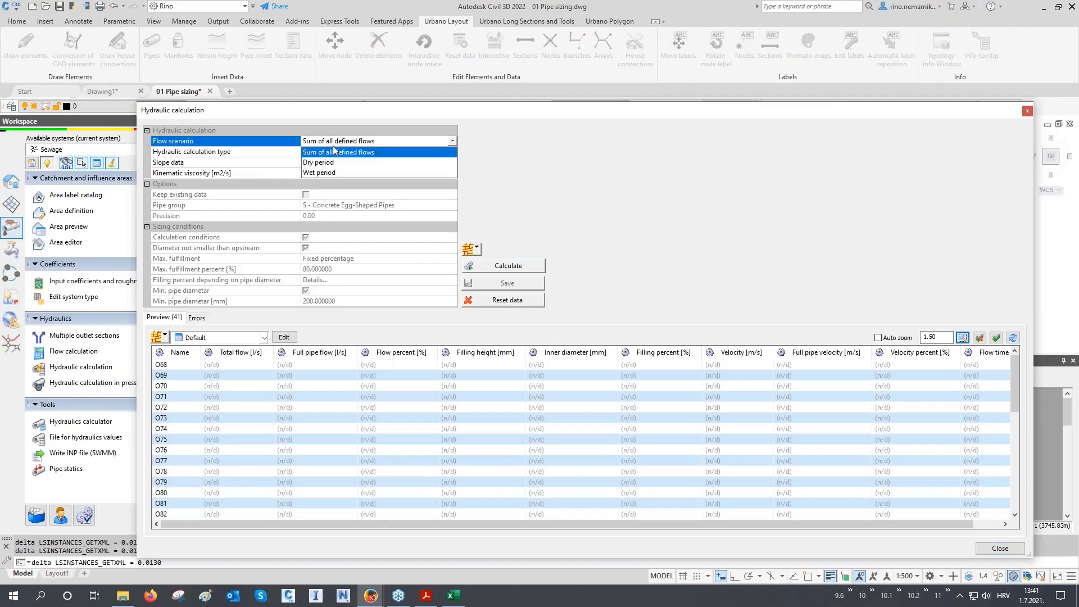
left_click(326, 172)
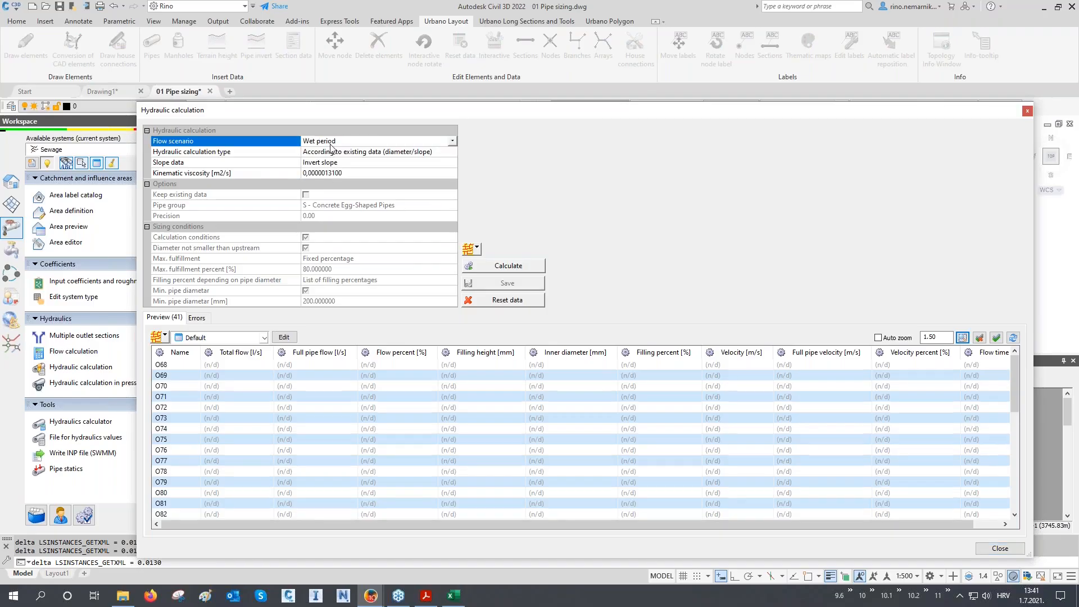
left_click(331, 152)
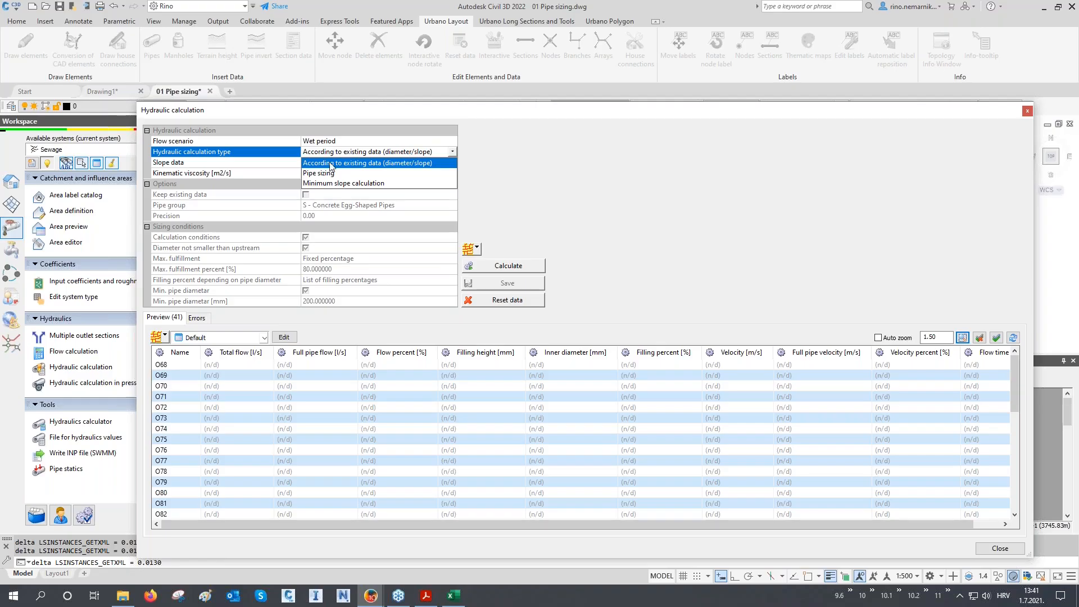
left_click(326, 173)
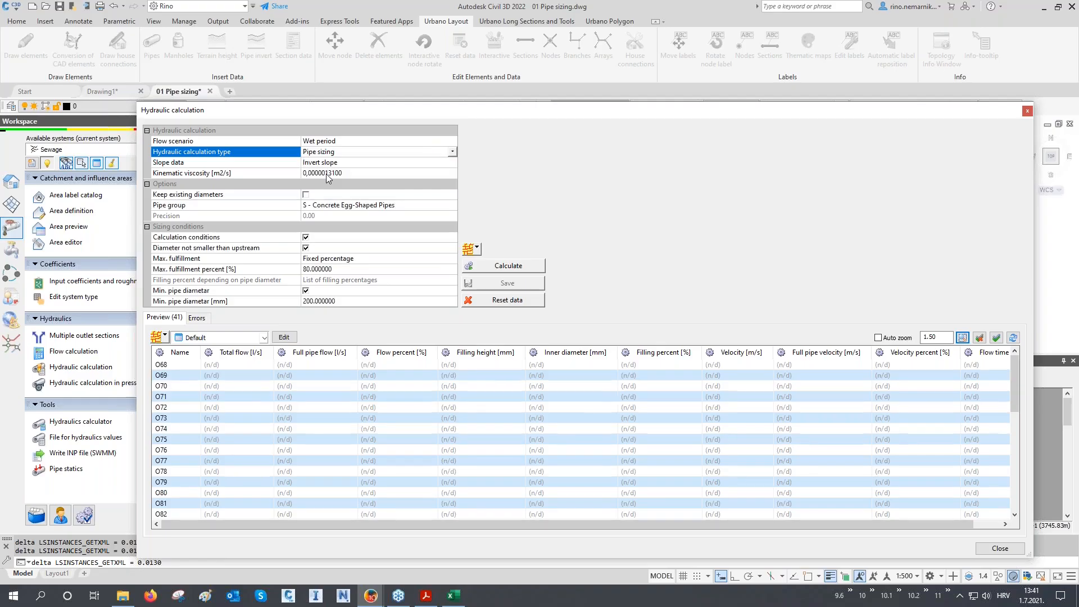
- Choose S - PEHD Pipes SN 8 from the catalog as the pipe group for sizing
left_click(324, 207)
left_click(452, 205)
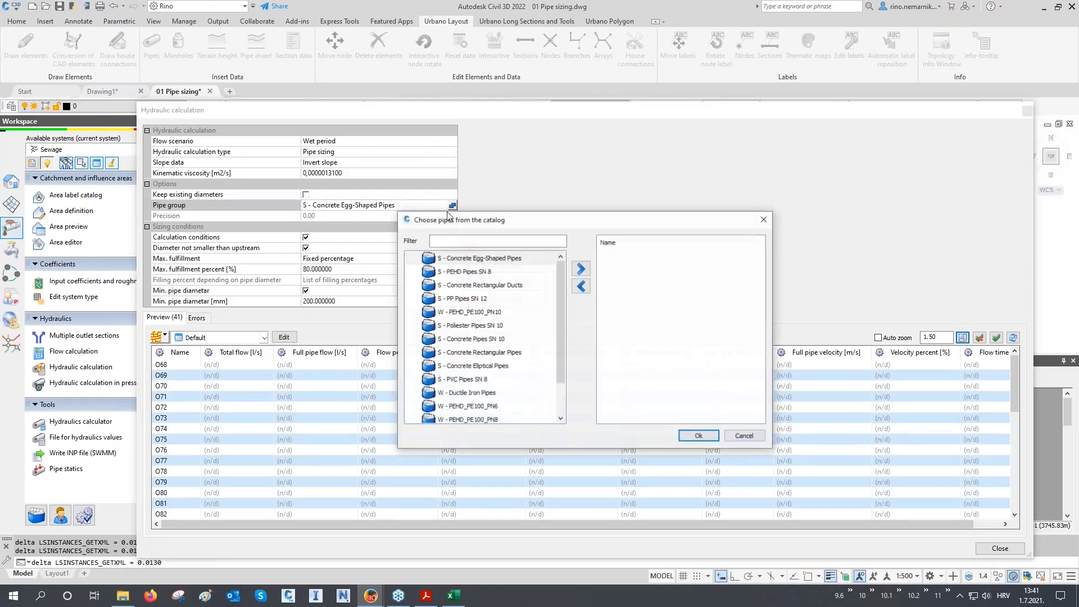
double_click(464, 273)
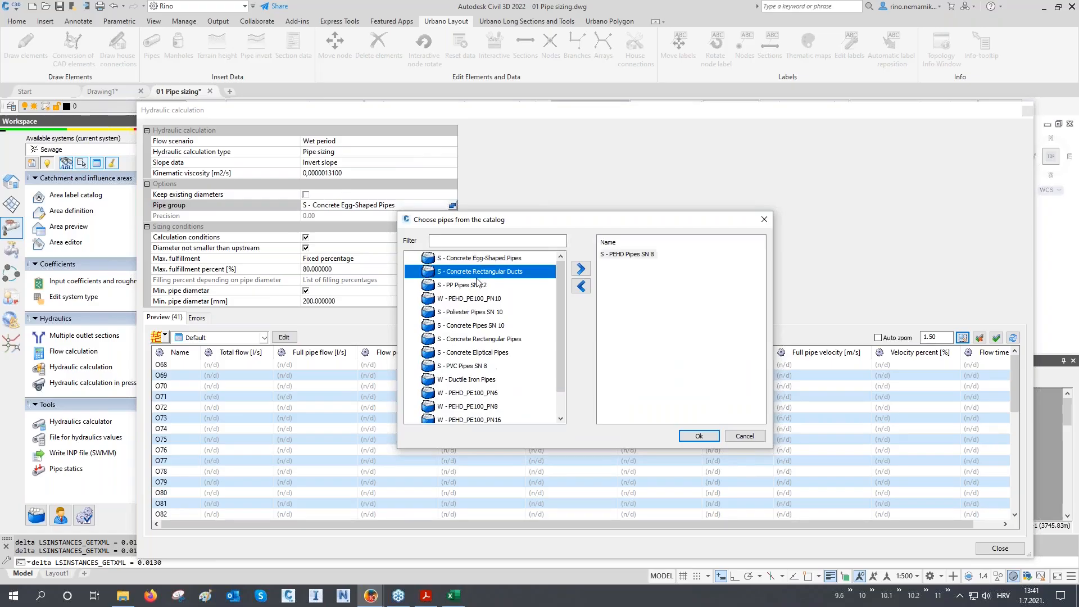
left_click(697, 436)
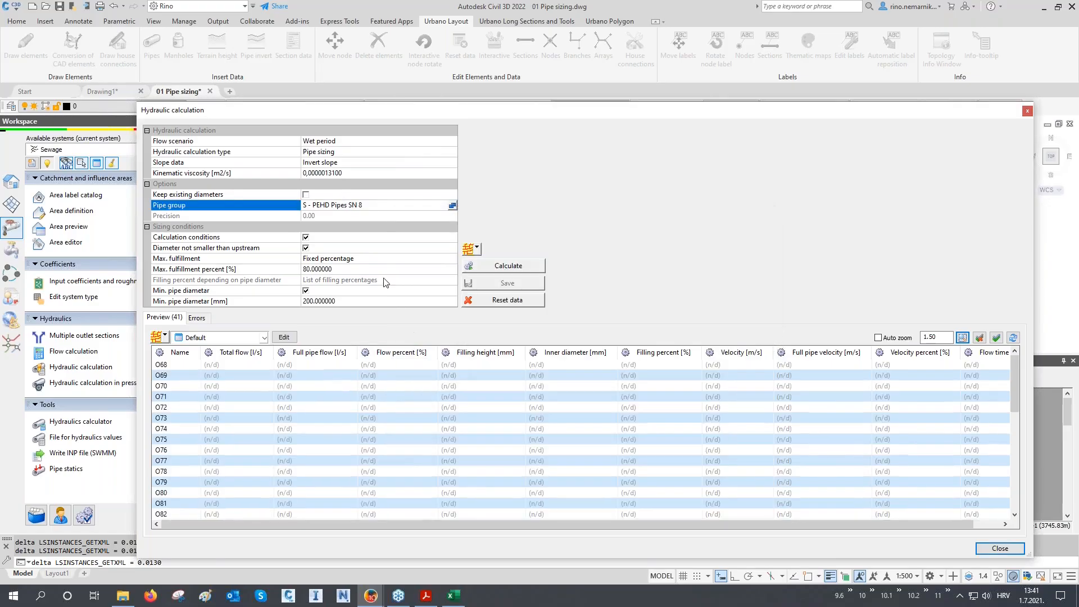
- Set maximum fulfillment to Percentage by pipe diameter and minimum pipe diameter to 300 mm, run the calculation, and close the dialog
left_click(351, 259)
left_click(353, 290)
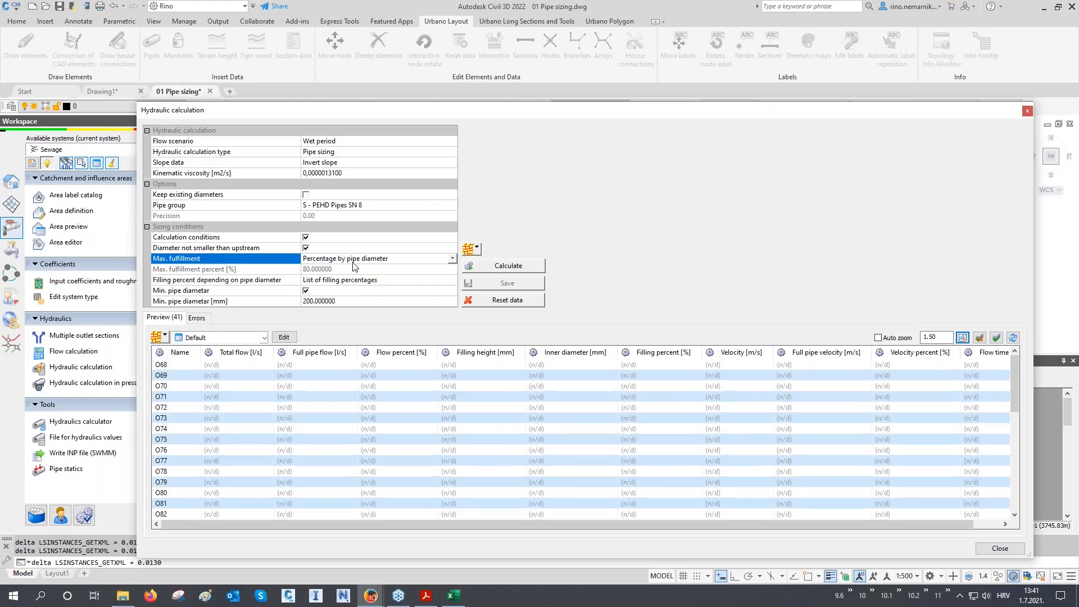
left_click(205, 302)
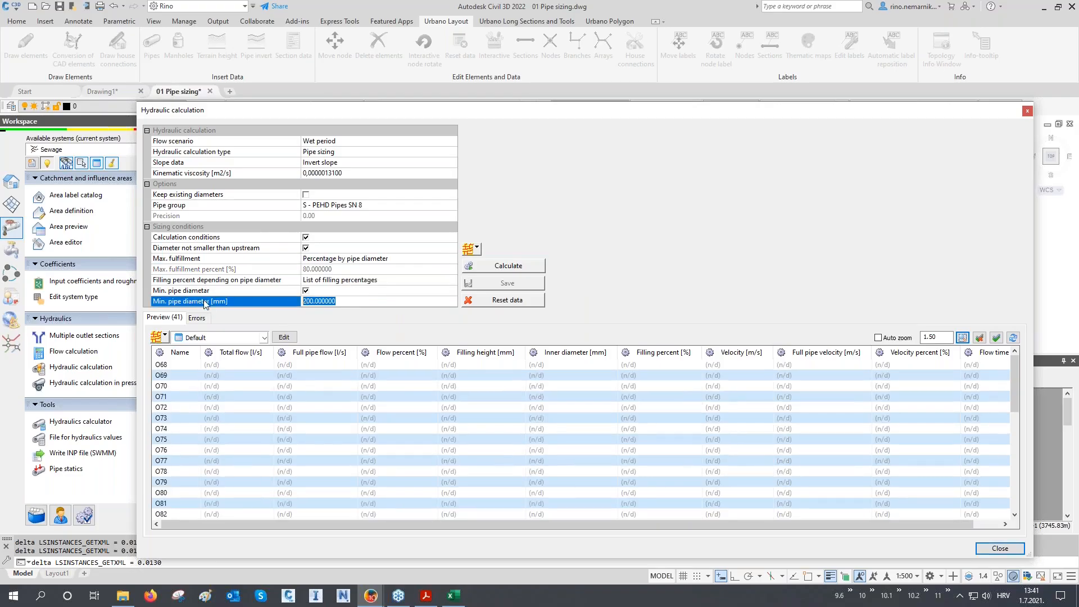
type("300")
left_click(498, 270)
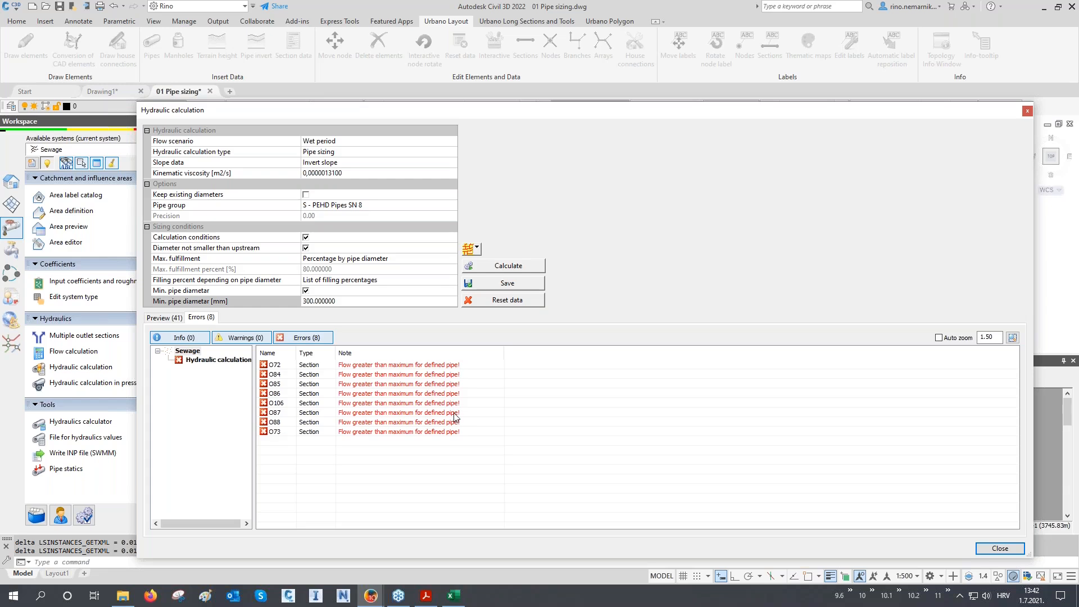
left_click(1000, 548)
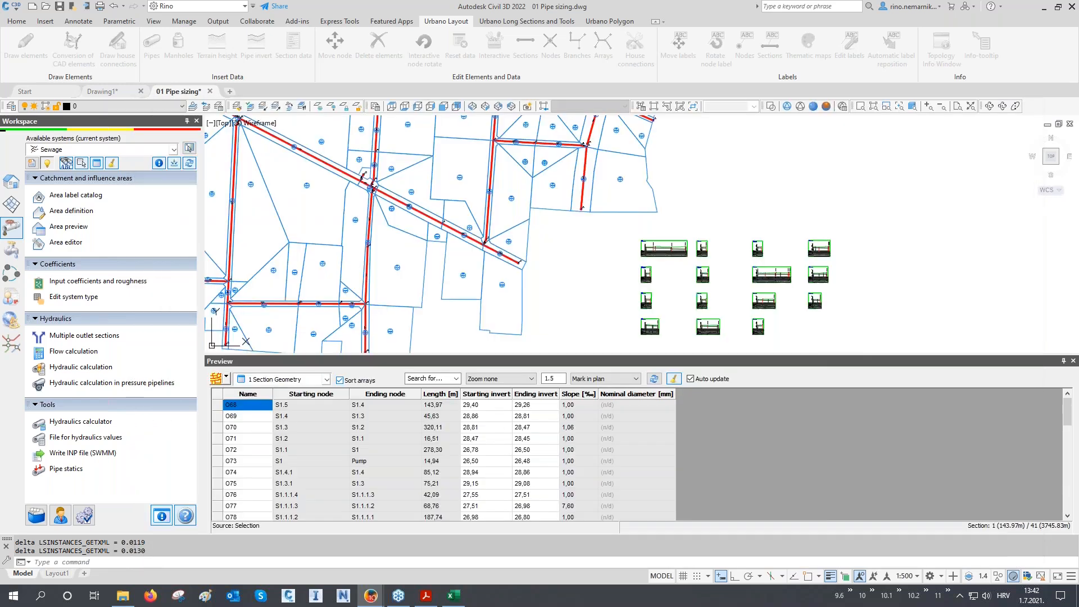
- Open the catalog of pipes and examine the sizes in the S - PEHD Pipes SN 8 group, including the 600 mm PEHD pipe's data
left_click(36, 515)
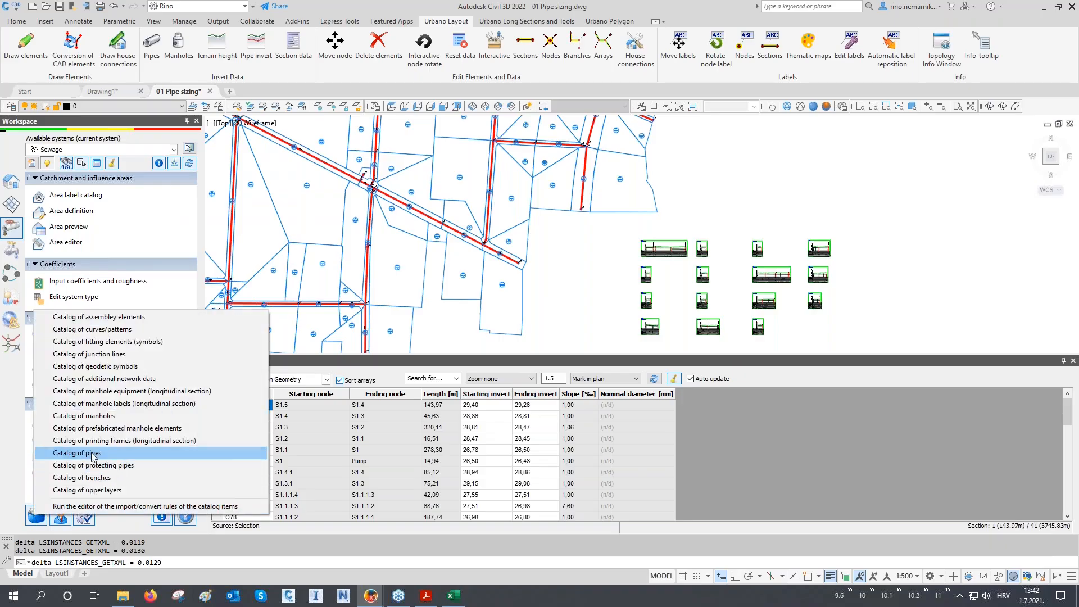
left_click(77, 453)
left_click(289, 370)
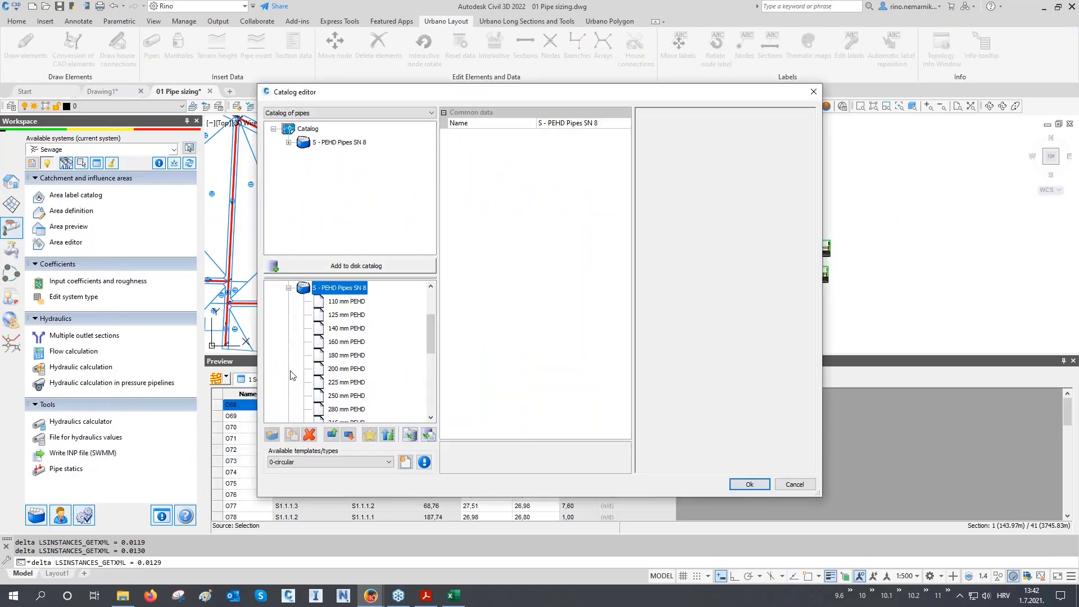
scroll(338, 344, "down", 2)
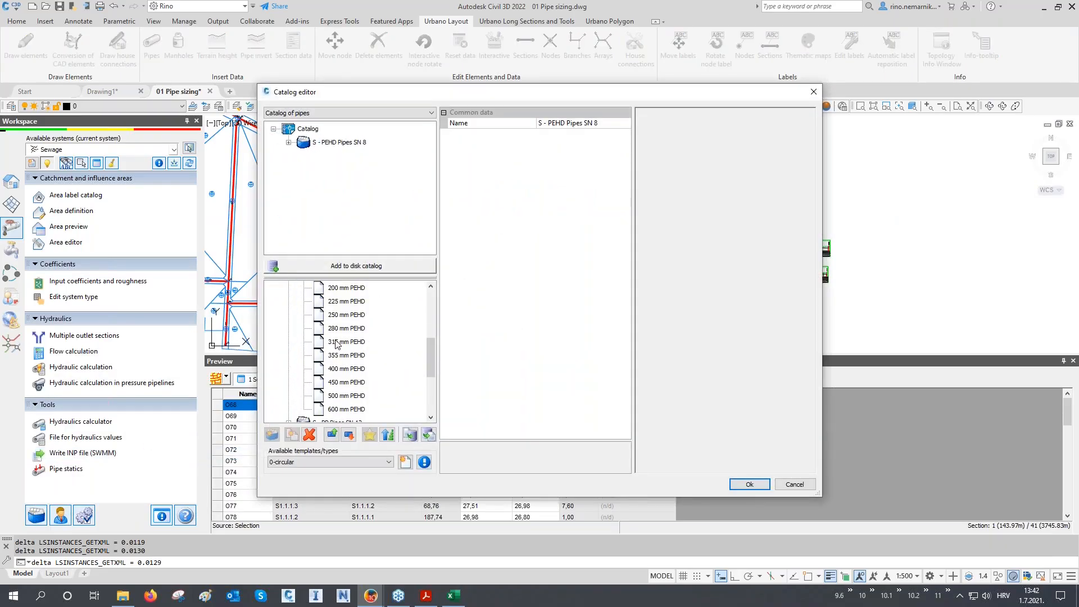
left_click(345, 409)
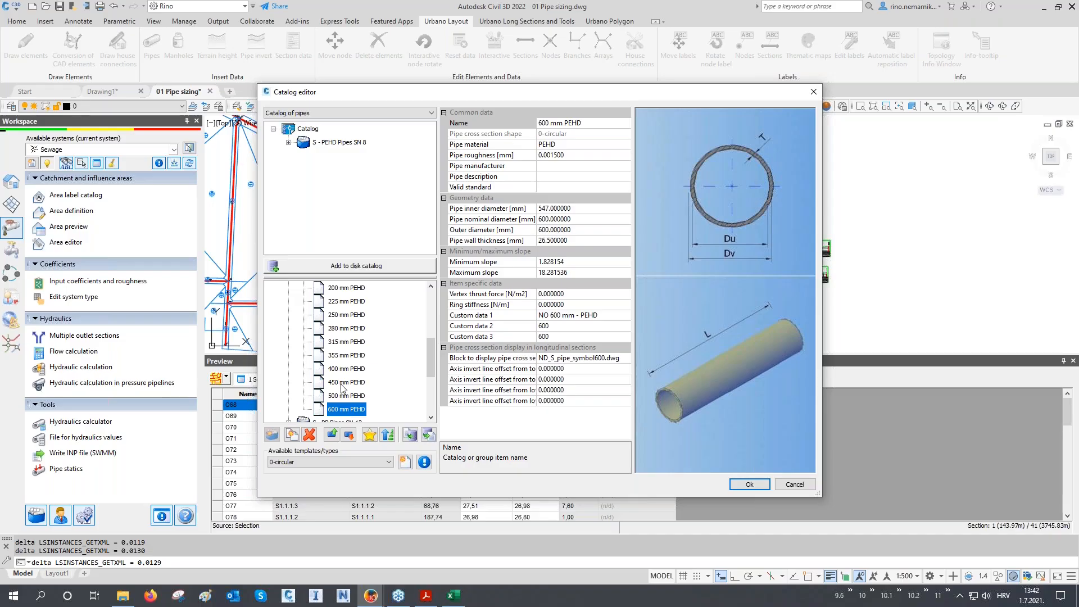
scroll(340, 384, "up", 3)
left_click(289, 329)
scroll(289, 329, "up", 1)
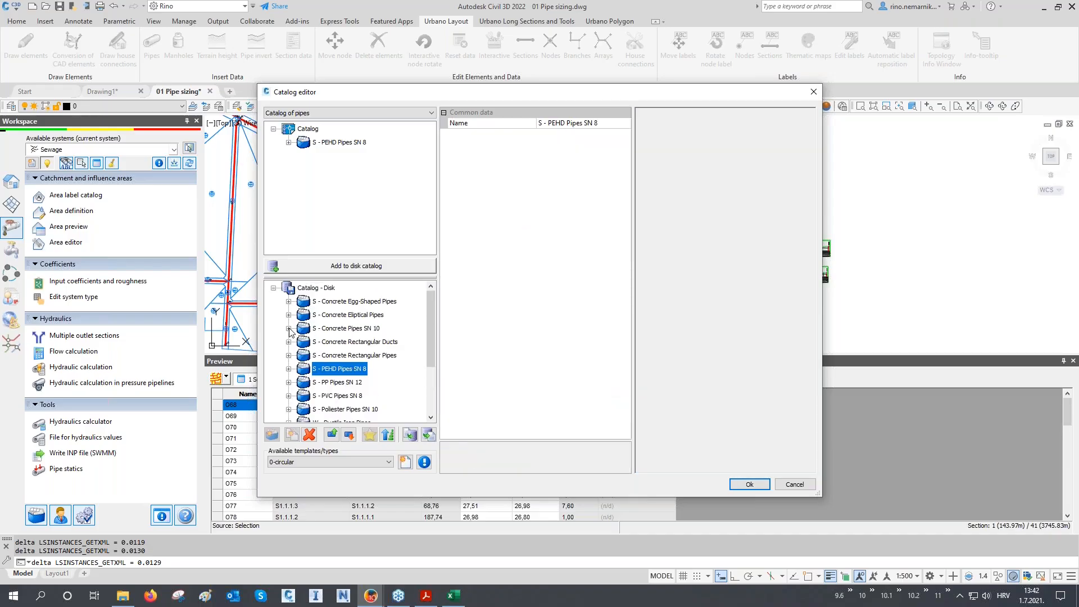
- Create a new pipe group named My PEHD pipes in the disk catalog
left_click(308, 291)
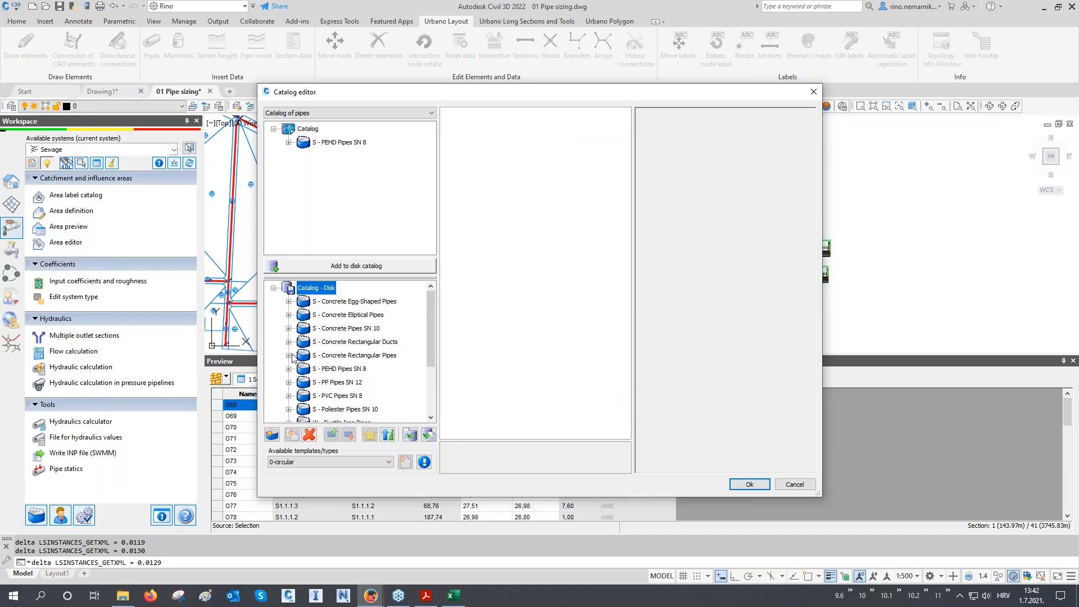
left_click(273, 434)
type("My PE")
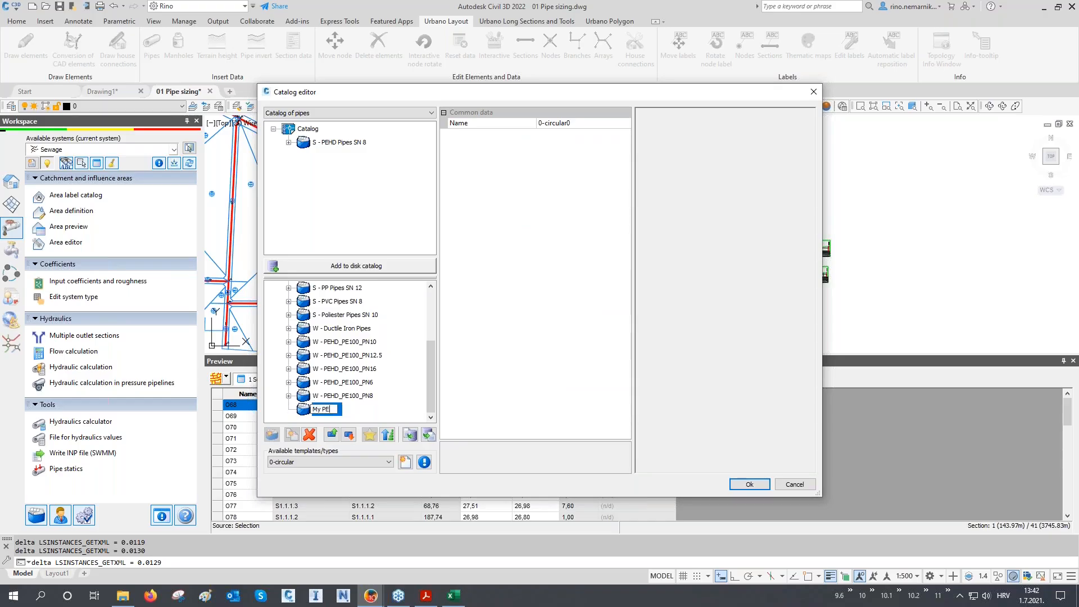
type("HD pipes")
key("Return")
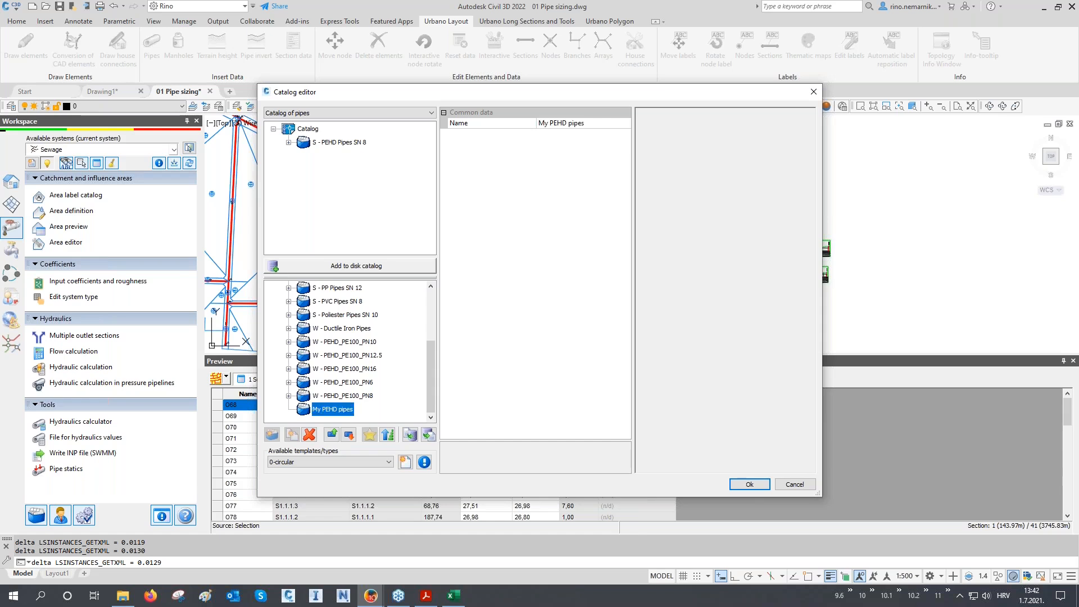
- Add ten new pipes to the My PEHD pipes group using the 0-circular template
left_click(388, 464)
left_click(389, 466)
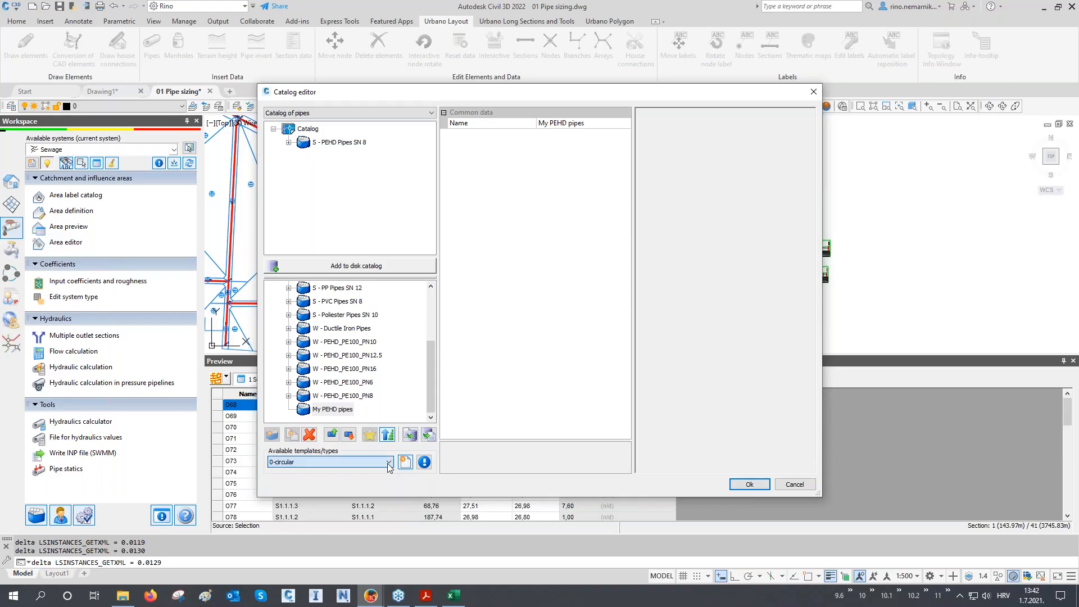
left_click(405, 463)
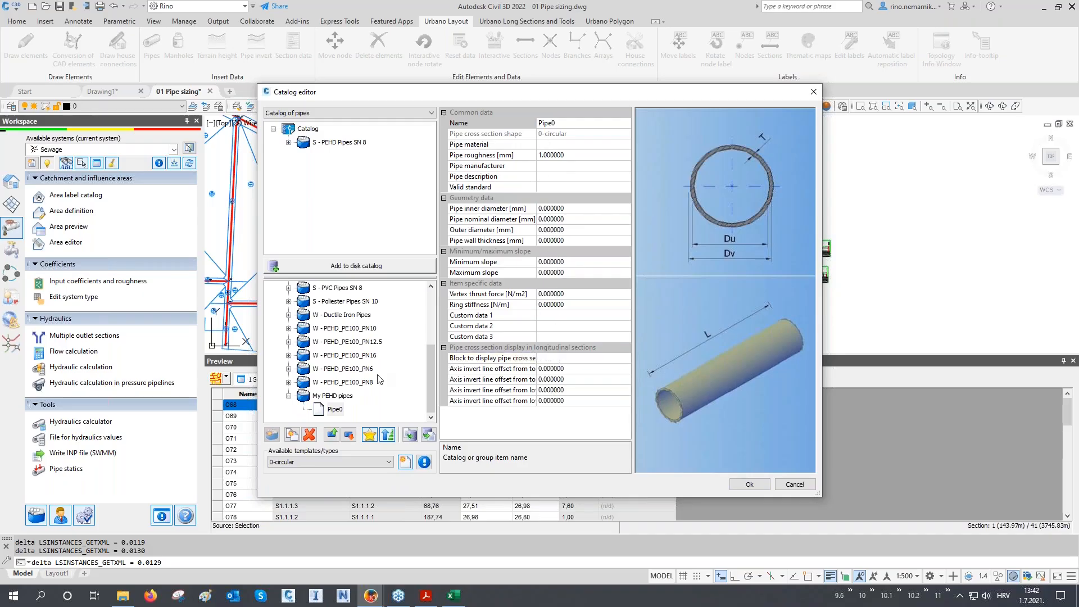
left_click(343, 410)
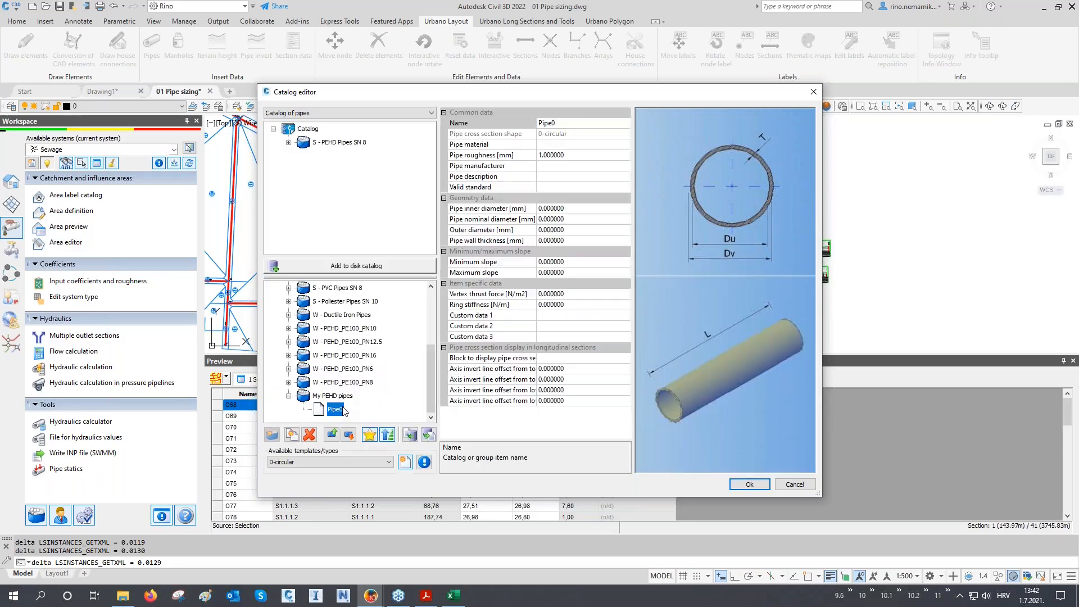
left_click(403, 461)
left_click(403, 461)
left_click(405, 463)
left_click(405, 462)
left_click(404, 463)
left_click(405, 462)
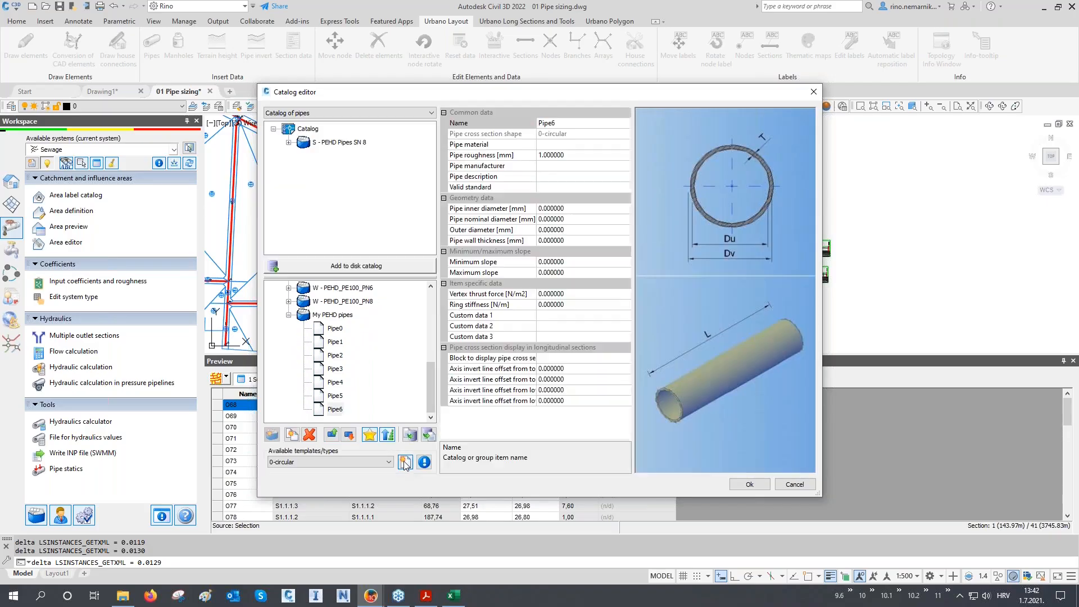
left_click(405, 463)
left_click(405, 462)
left_click(405, 462)
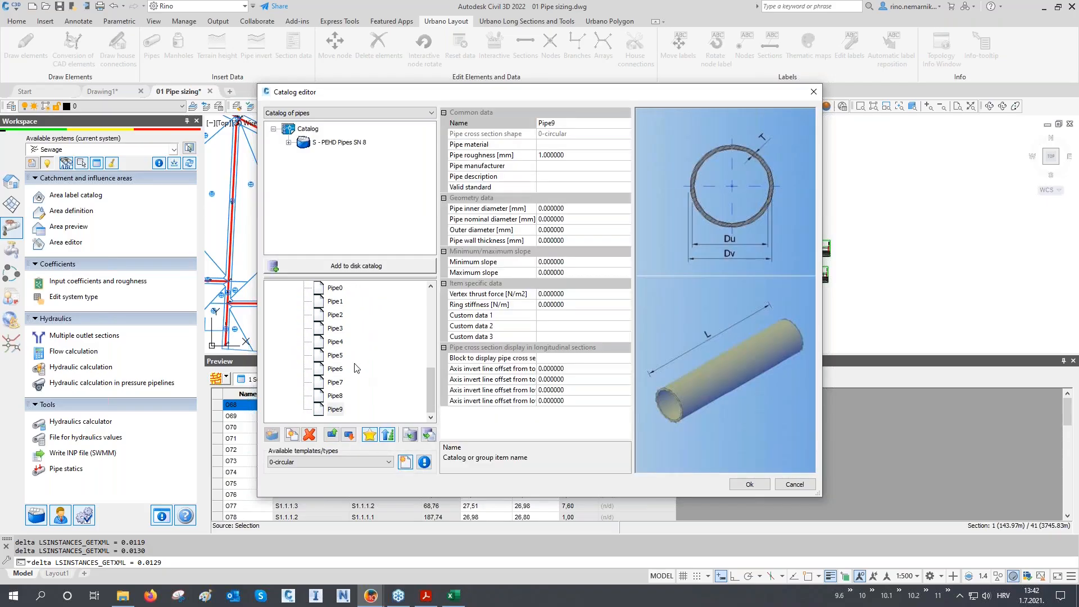
- Open the My PEHD pipes group data for editing and copy all ten pipe rows of the table
scroll(358, 369, "up", 1)
left_click(336, 316)
right_click(336, 320)
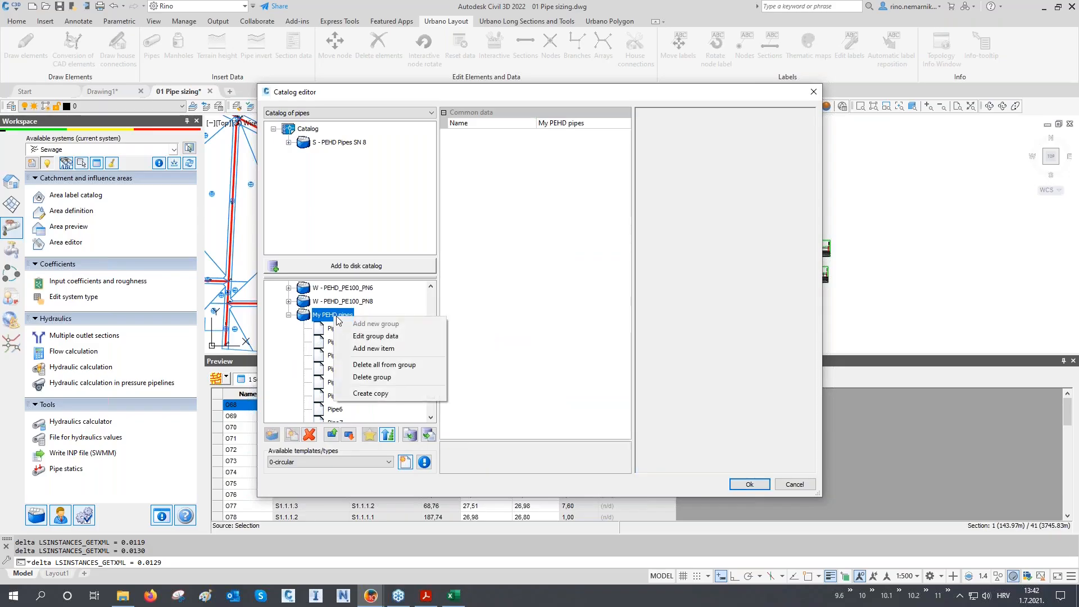
left_click(364, 336)
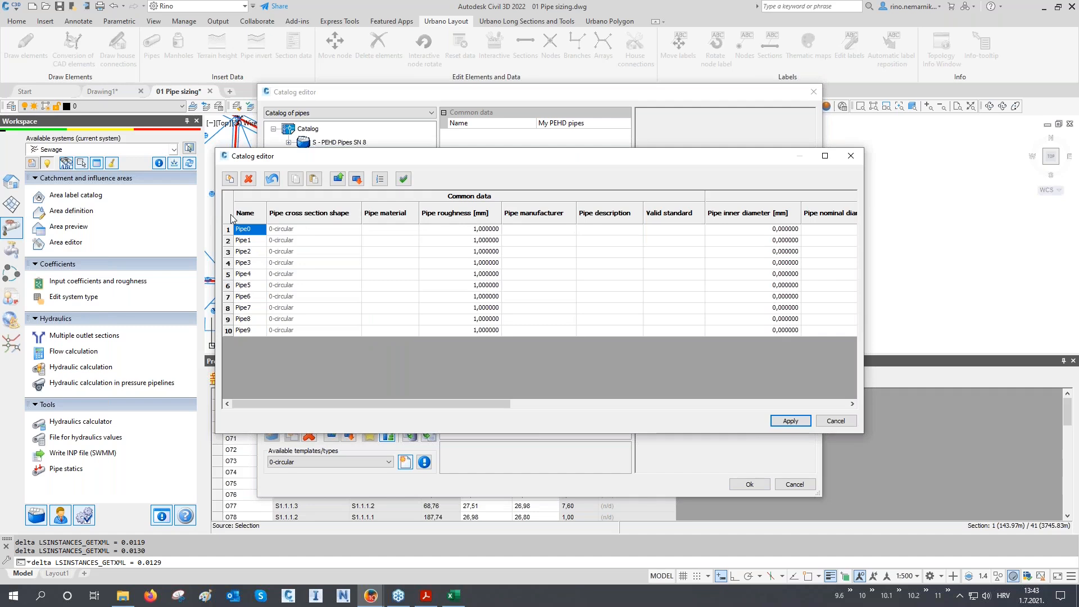
left_click(231, 218)
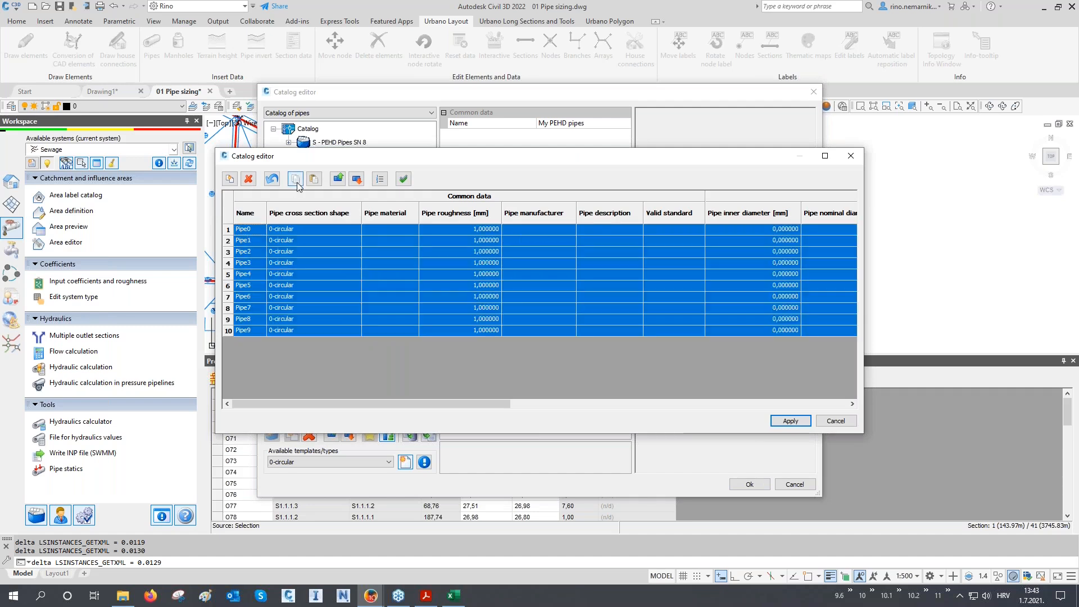
left_click(295, 179)
left_click(296, 180)
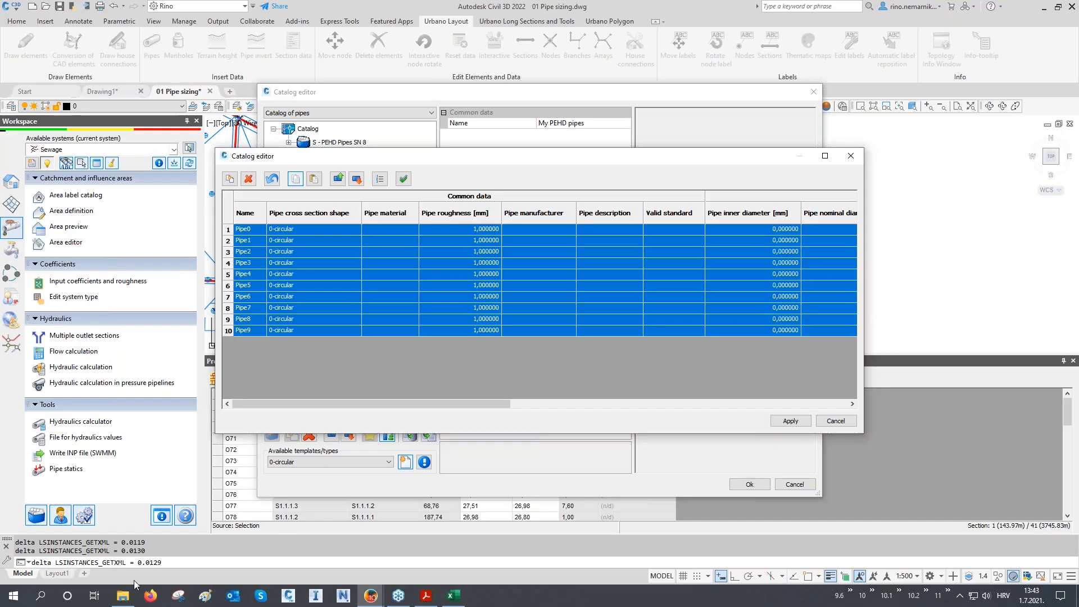
- Switch to File Explorer and open the PEHD Pipes.xlsx workbook from the 03 Urbano Canalis folder in Excel
left_click(123, 596)
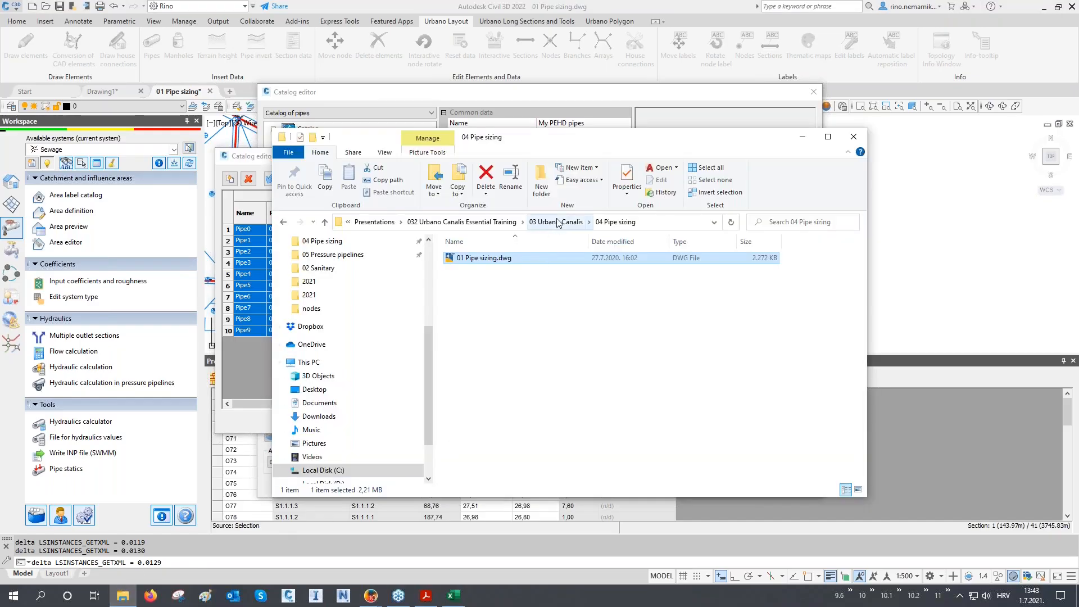
left_click(484, 222)
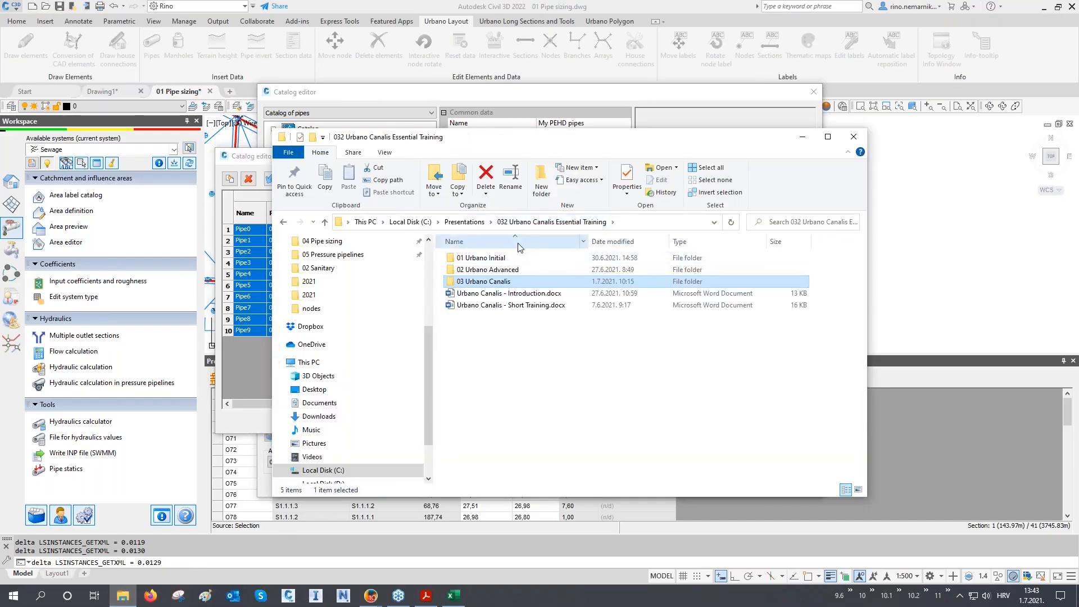
double_click(484, 281)
double_click(480, 341)
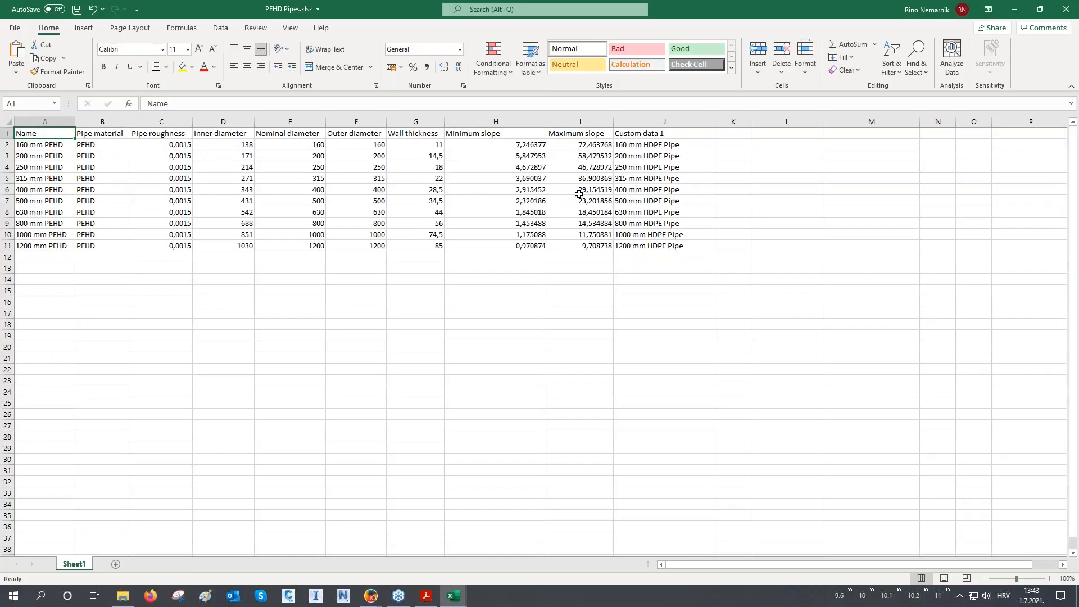
- Paste the copied catalog table with its headers below the existing pipe data, starting at cell A14
left_click(51, 281)
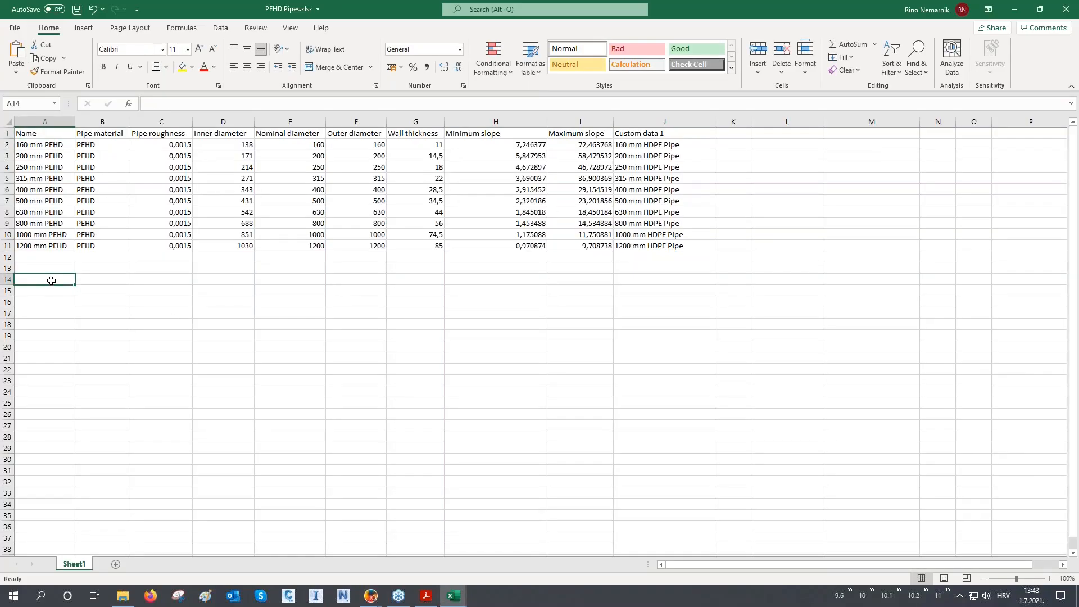
key("ctrl+v")
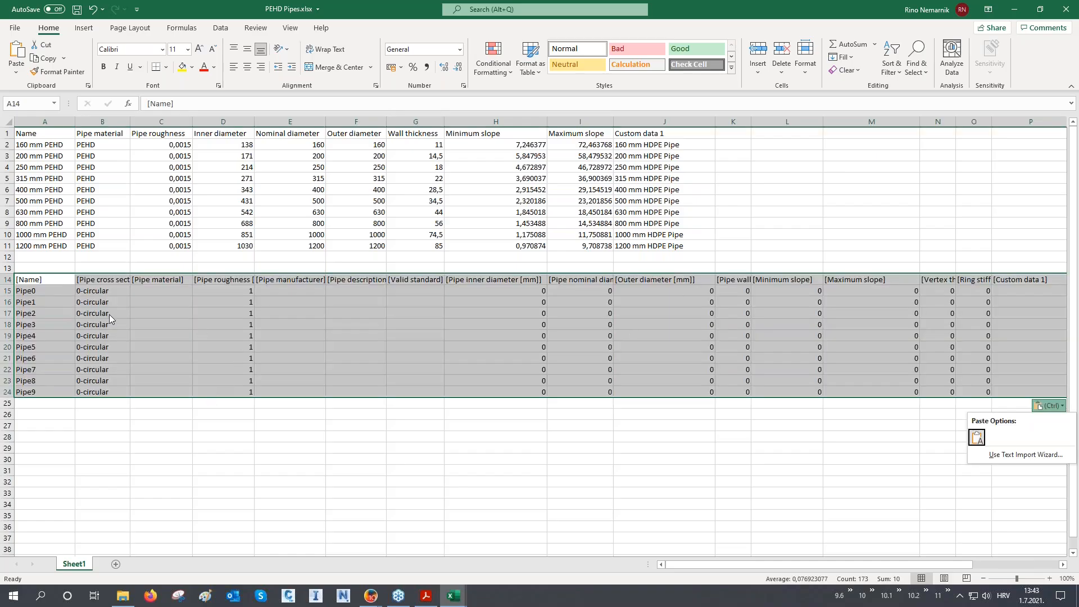
key("Escape")
- Copy the pipe names, materials and roughness values from the upper table into the matching columns of the pasted table, starting at row 15
left_click_drag(60, 144, 61, 240)
key("ctrl+c")
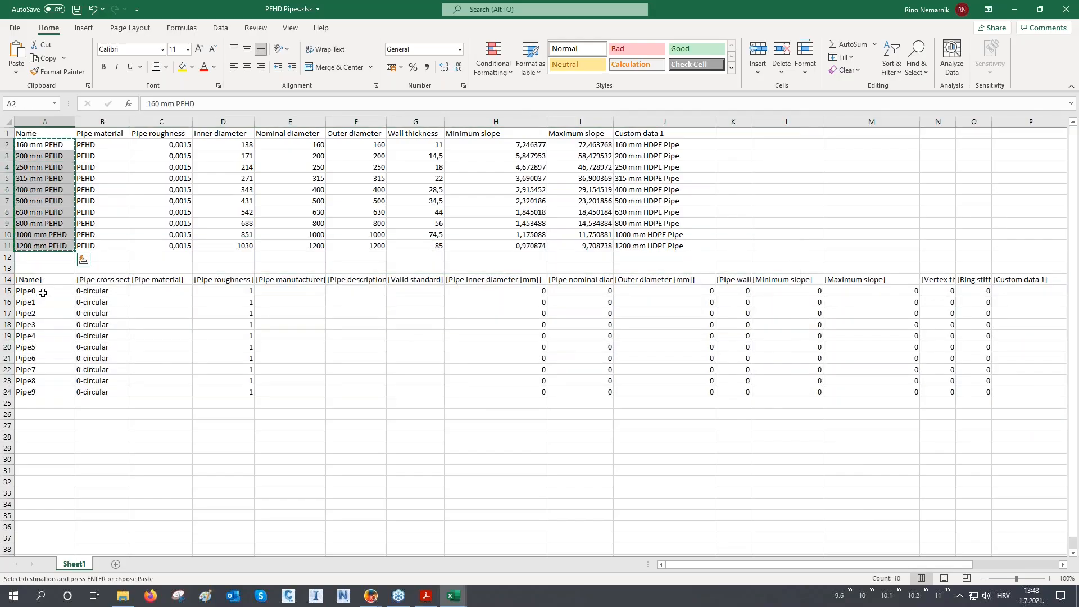
left_click(42, 291)
key("ctrl+v")
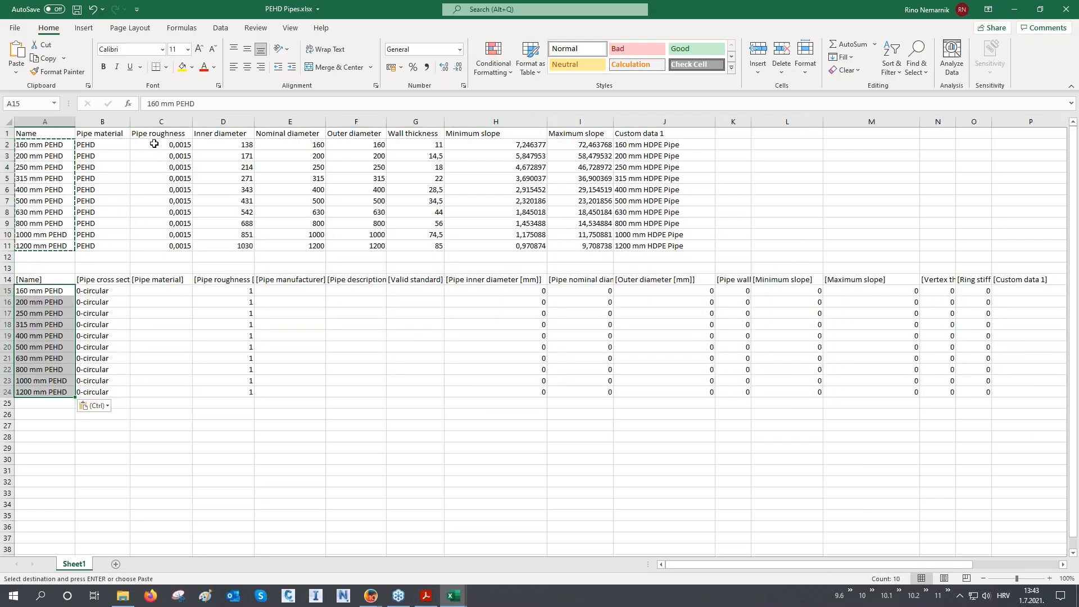
left_click_drag(116, 146, 161, 246)
key("ctrl+c")
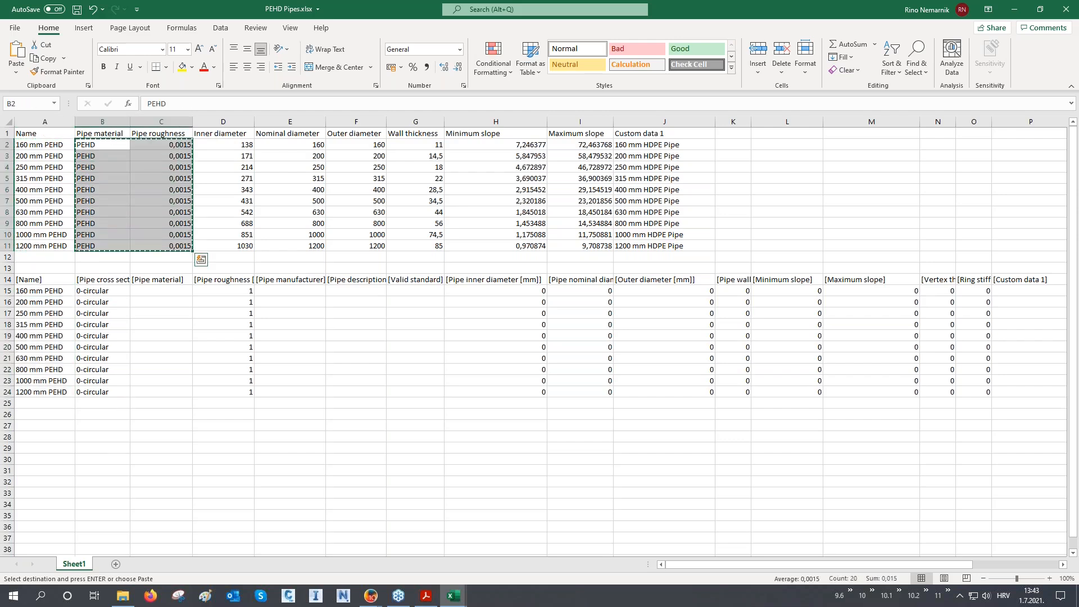
left_click(156, 290)
key("ctrl+v")
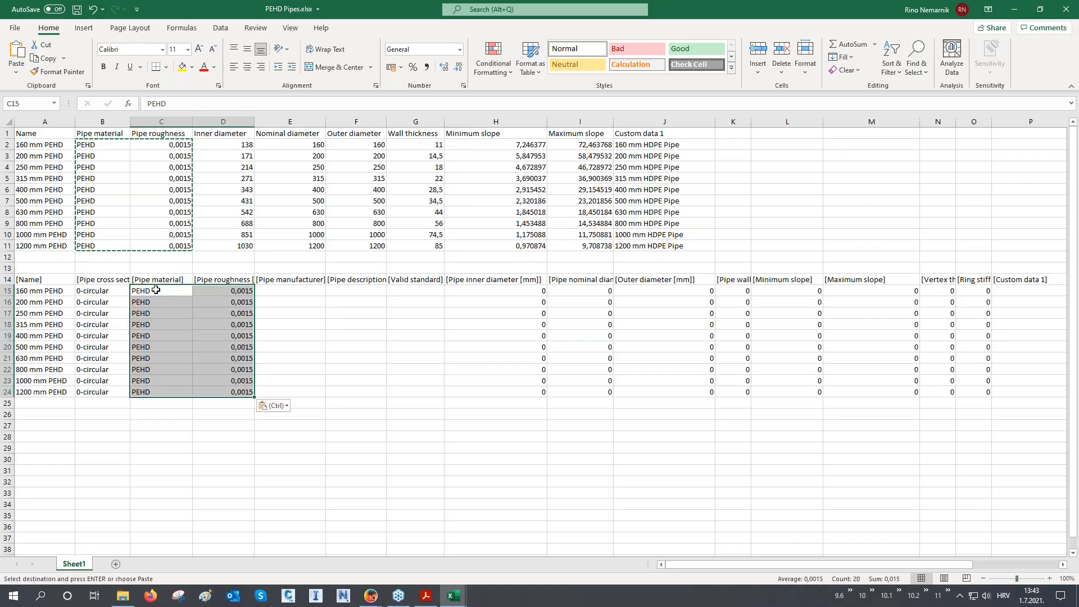
- Enter Vargon as the pipe manufacturer in E15 and fill it down to E24 for all ten pipes
left_click(282, 291)
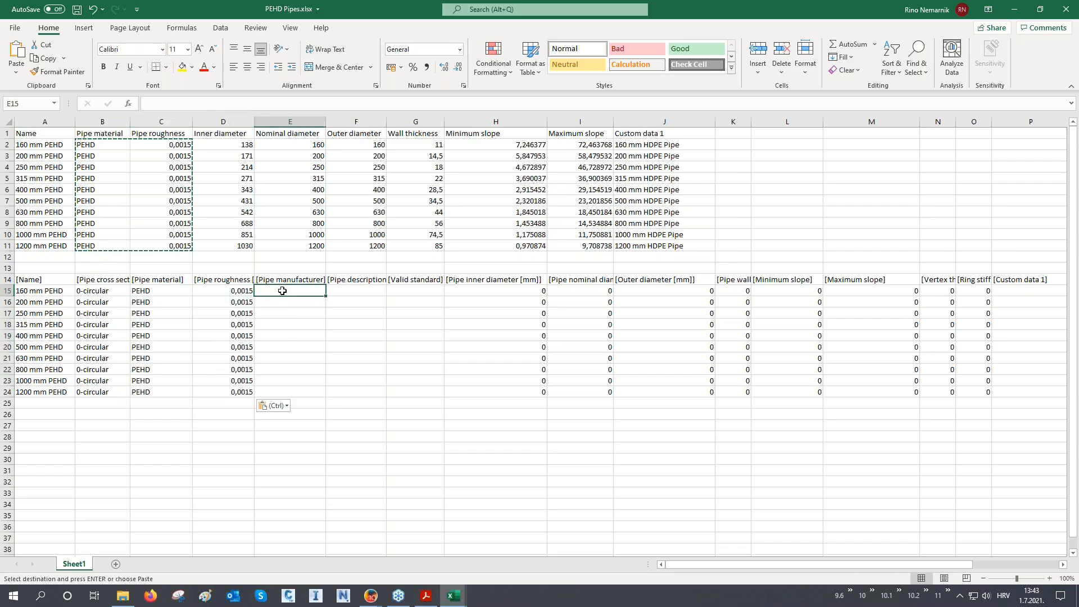
type("Vargon")
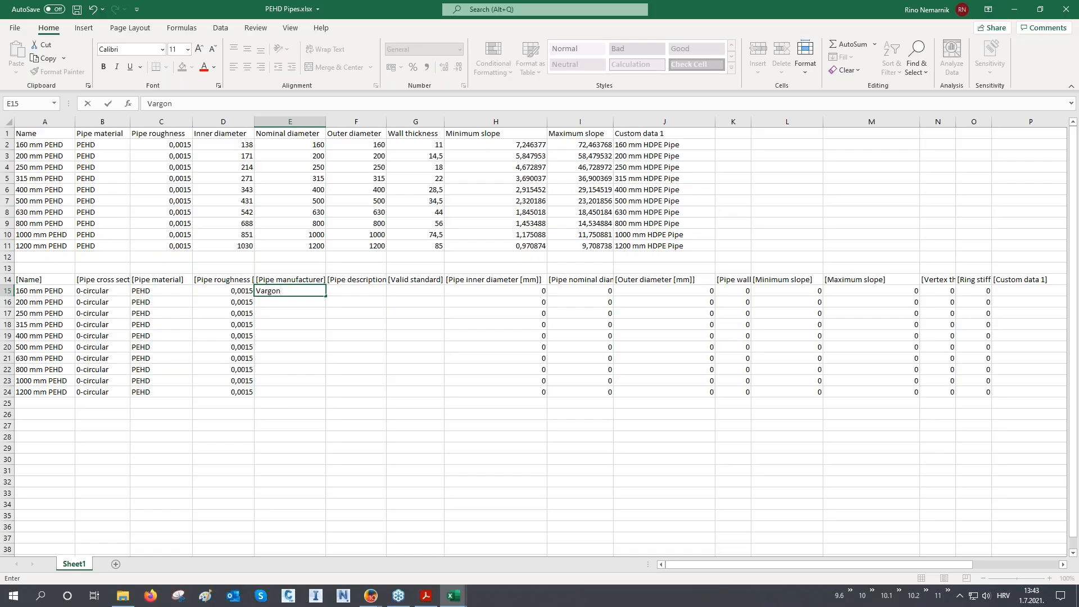
key("Return")
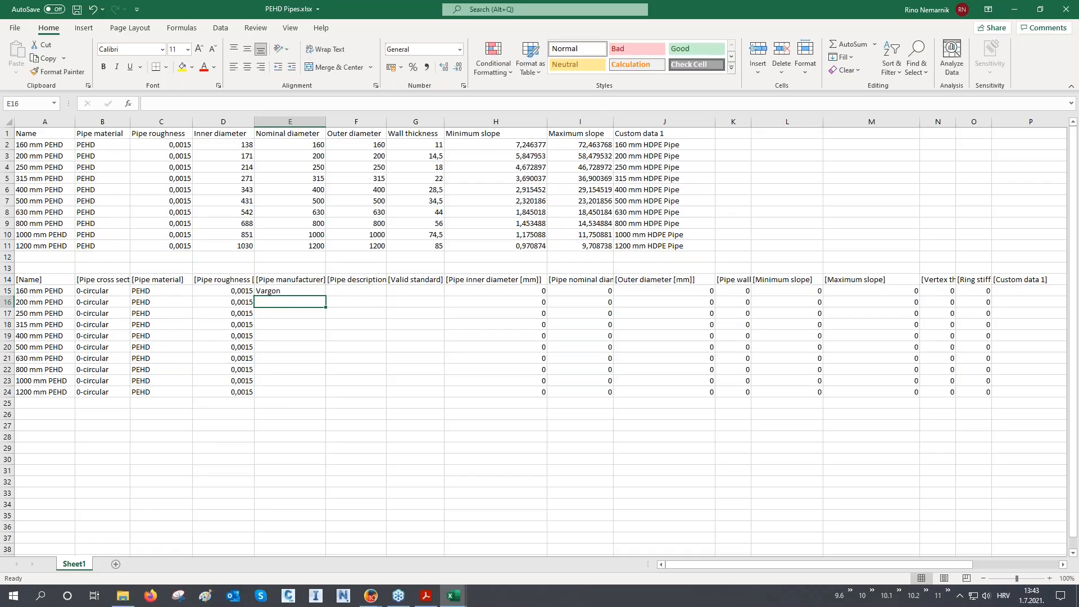
left_click(290, 291)
left_click_drag(325, 296, 318, 400)
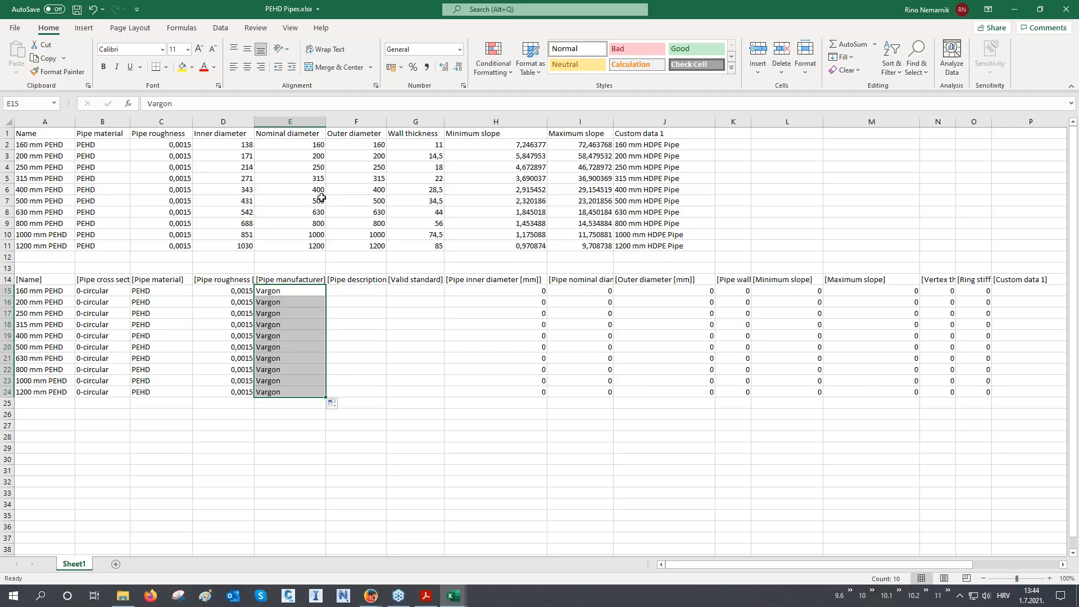
- Copy the inner, nominal and outer diameters and wall thicknesses from D2:G11 into the pasted table, starting at H15
left_click_drag(220, 142, 422, 248)
key("ctrl+c")
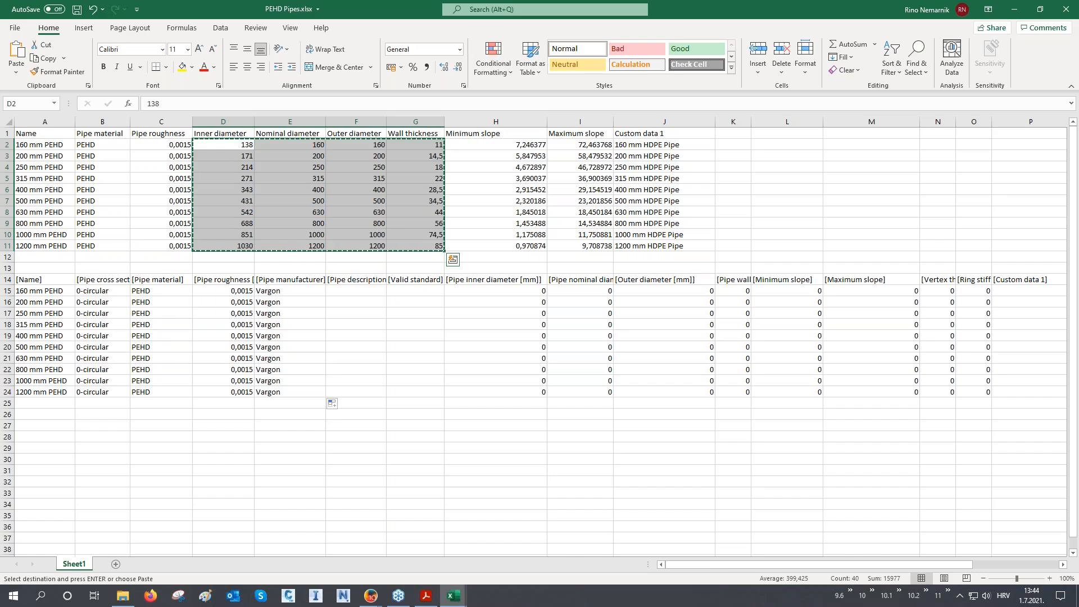
left_click(490, 292)
key("ctrl+v")
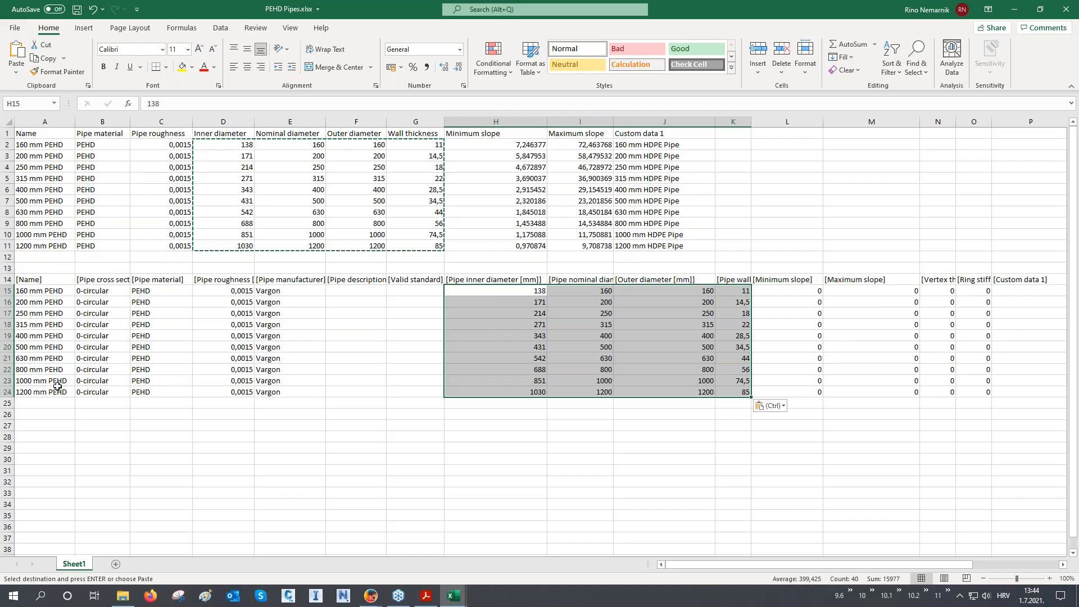
- Copy the minimum and maximum slope values from H2:I11 into the pasted table's slope columns, starting at L15
left_click(784, 292)
left_click(783, 303)
left_click(781, 315)
left_click(779, 326)
left_click(779, 336)
left_click_drag(484, 147, 585, 246)
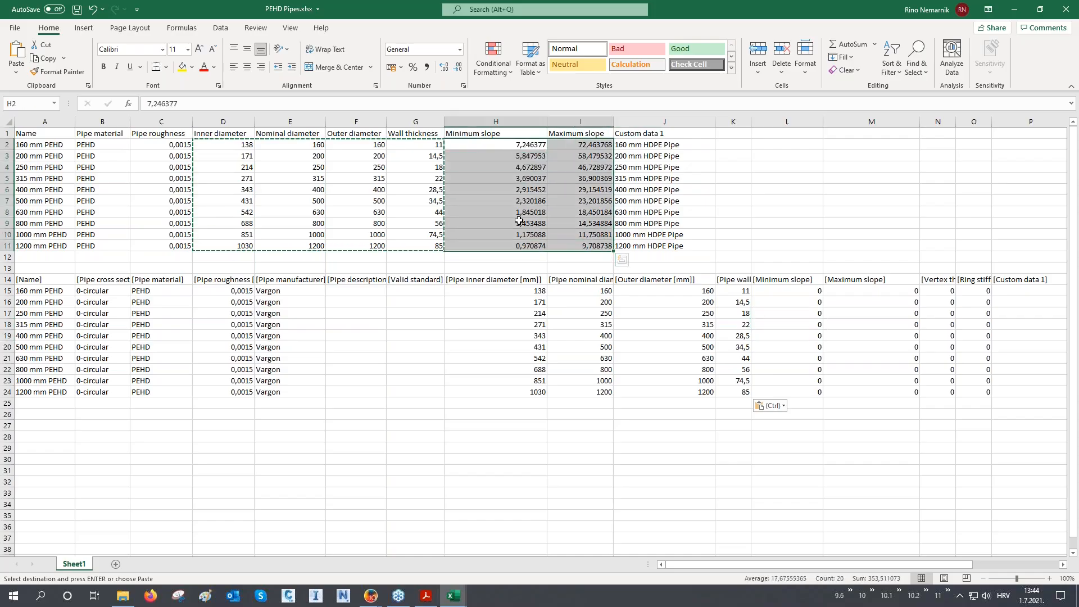
key("ctrl+c")
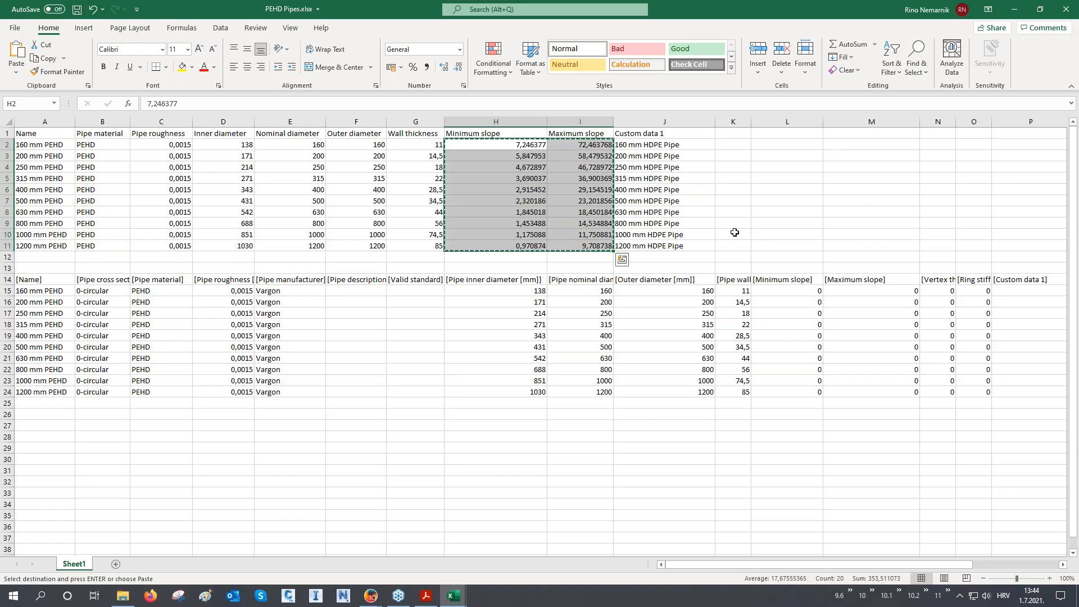
left_click(779, 290)
key("ctrl+v")
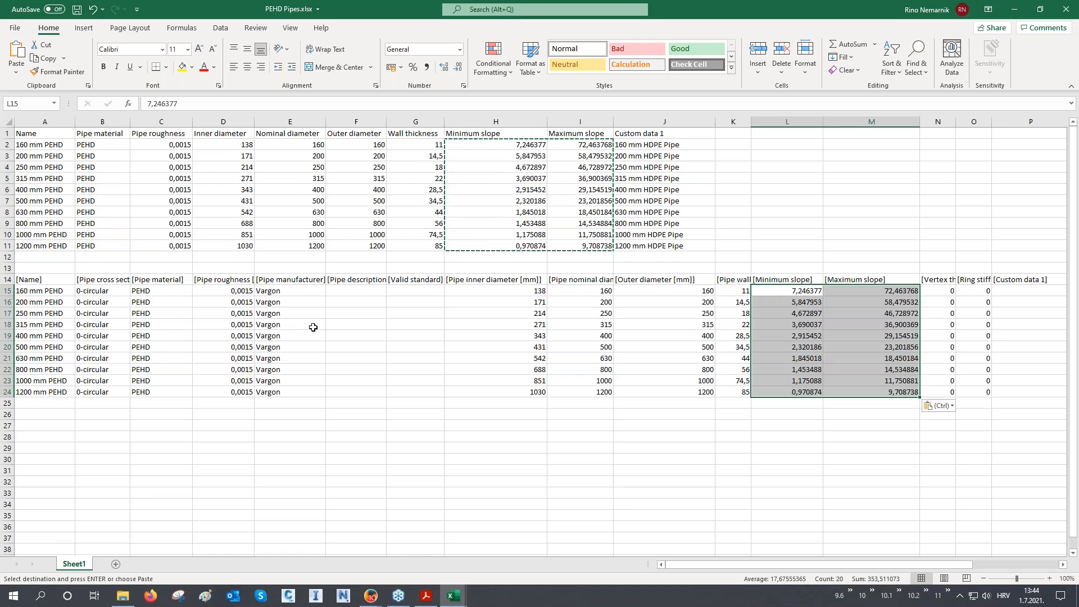
- Calculate the minimum slopes from the inner diameters with =1/(D2)*1000 in H28, filled down to H37
left_click(514, 437)
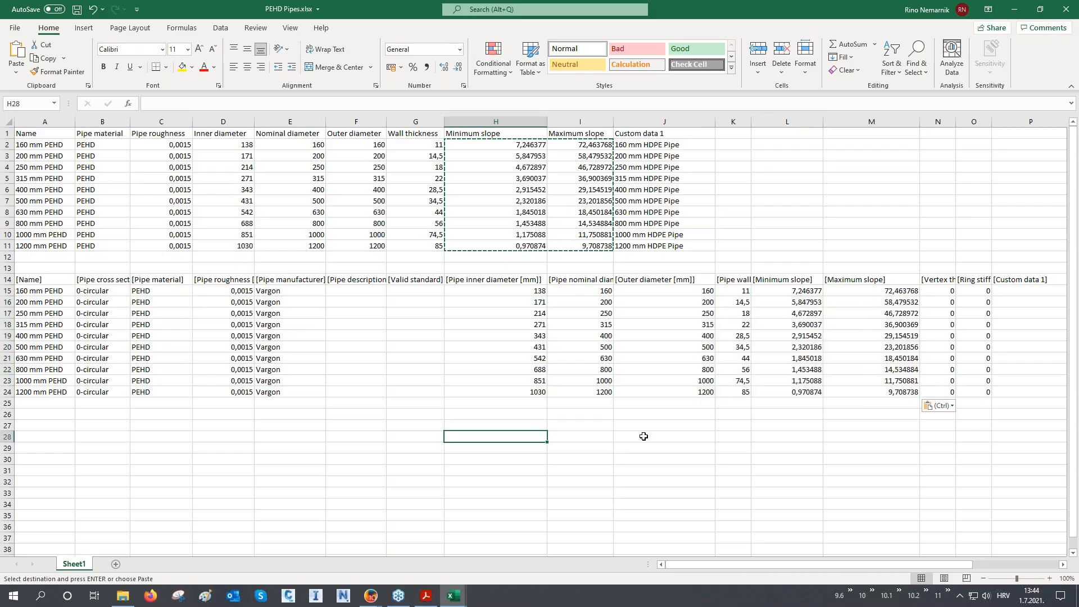
type("=1/(")
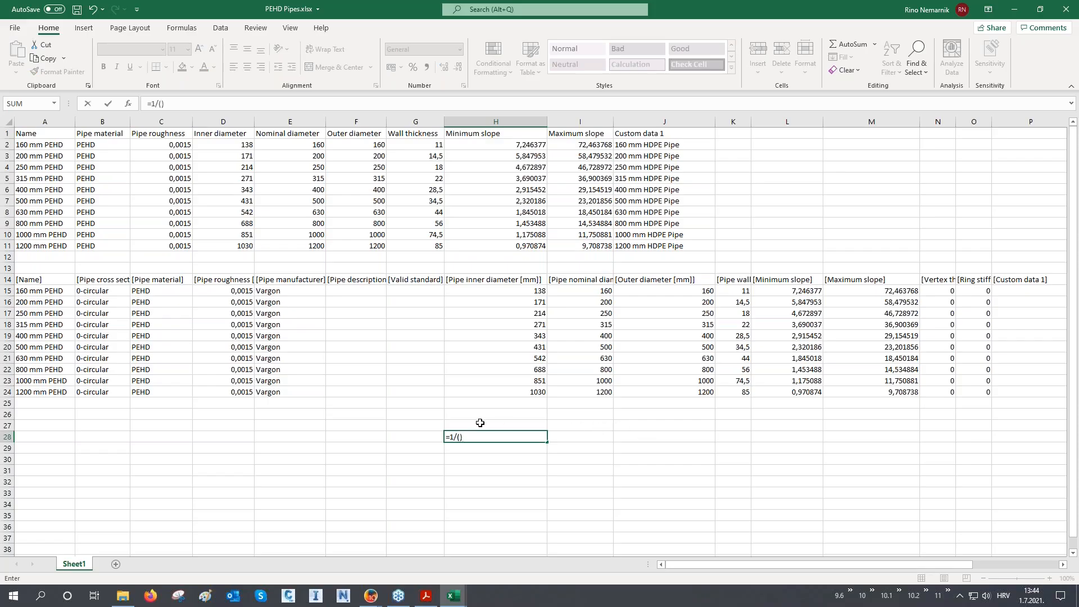
left_click(461, 437)
left_click(223, 144)
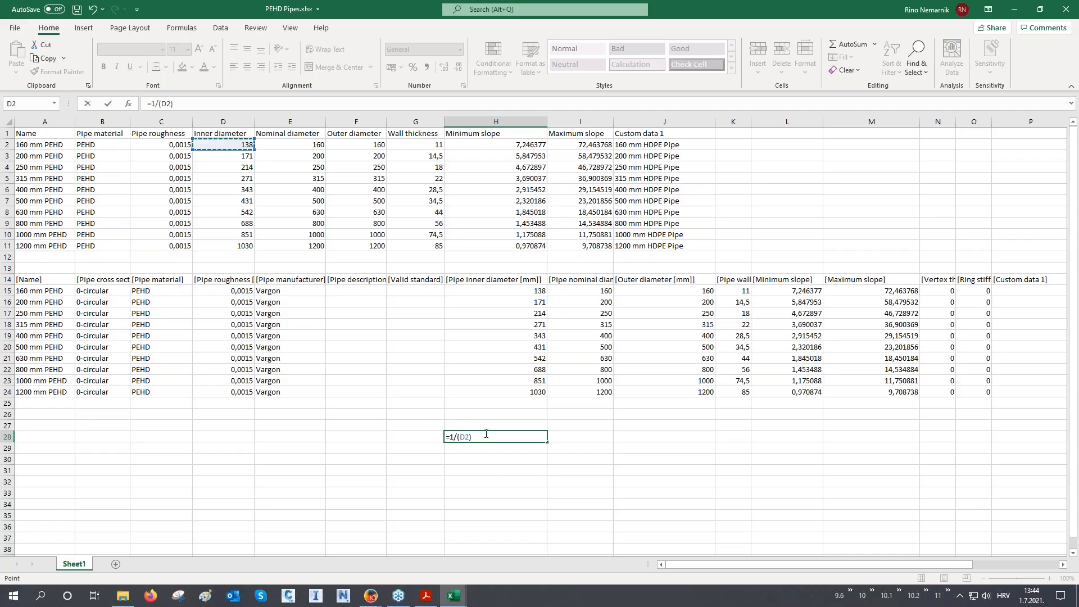
type("*1000")
key("Return")
left_click(517, 437)
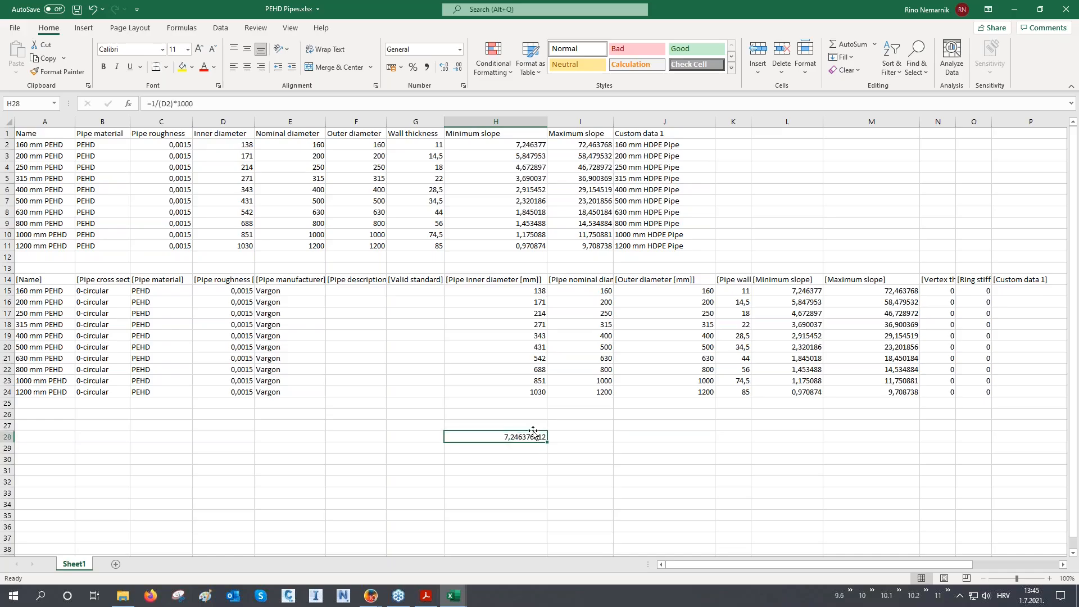
scroll(540, 410, "down", 2)
left_click_drag(548, 376, 552, 478)
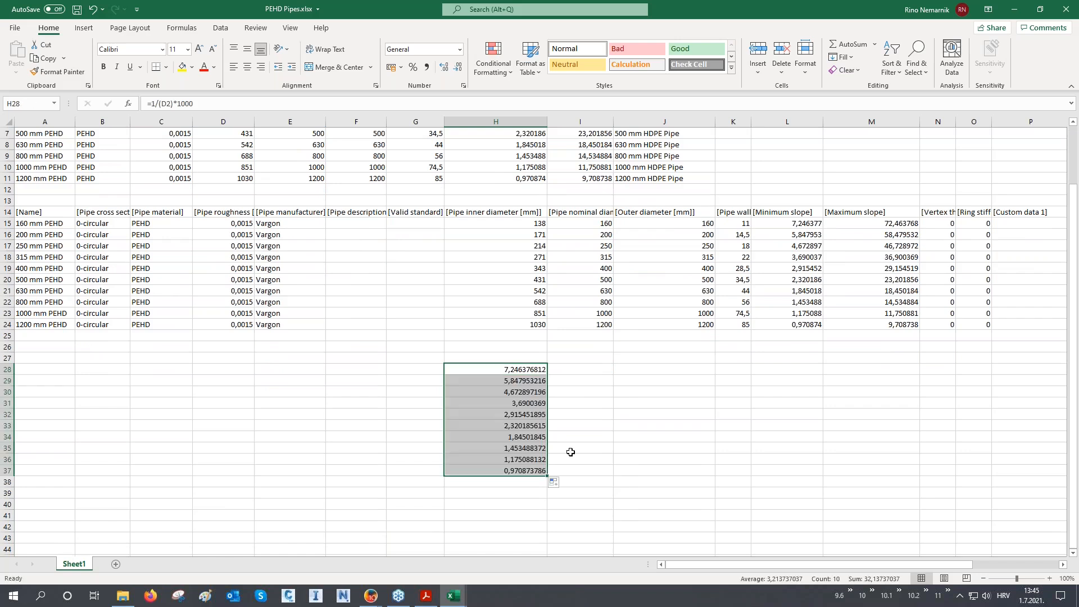
- Calculate the maximum slopes from the inner diameters with =1/(D2/10)*1000 in I28, filled down to I37
scroll(571, 452, "up", 2)
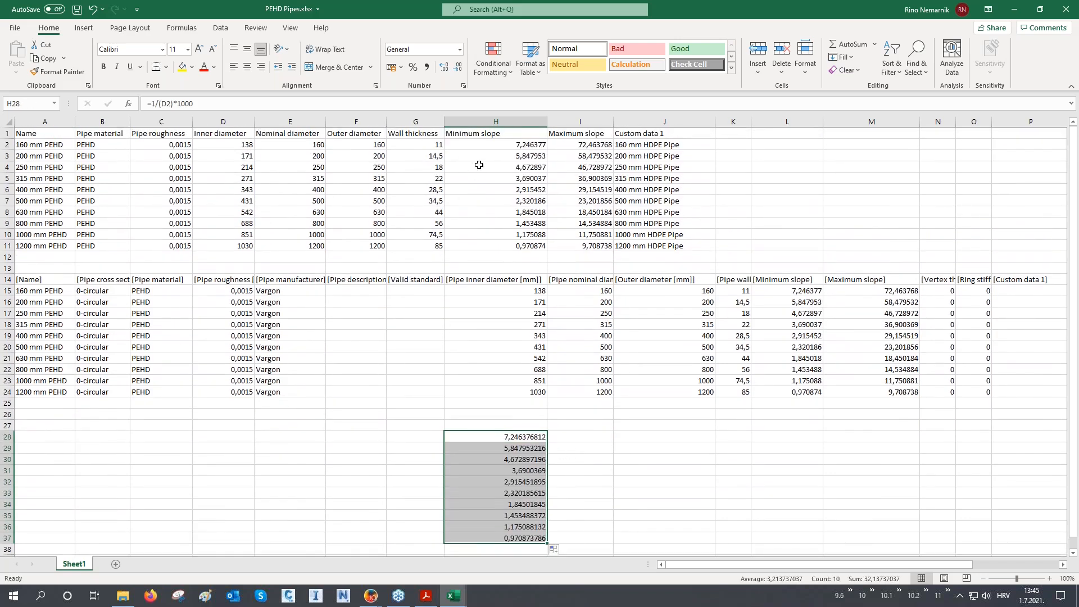
left_click(575, 435)
type("=")
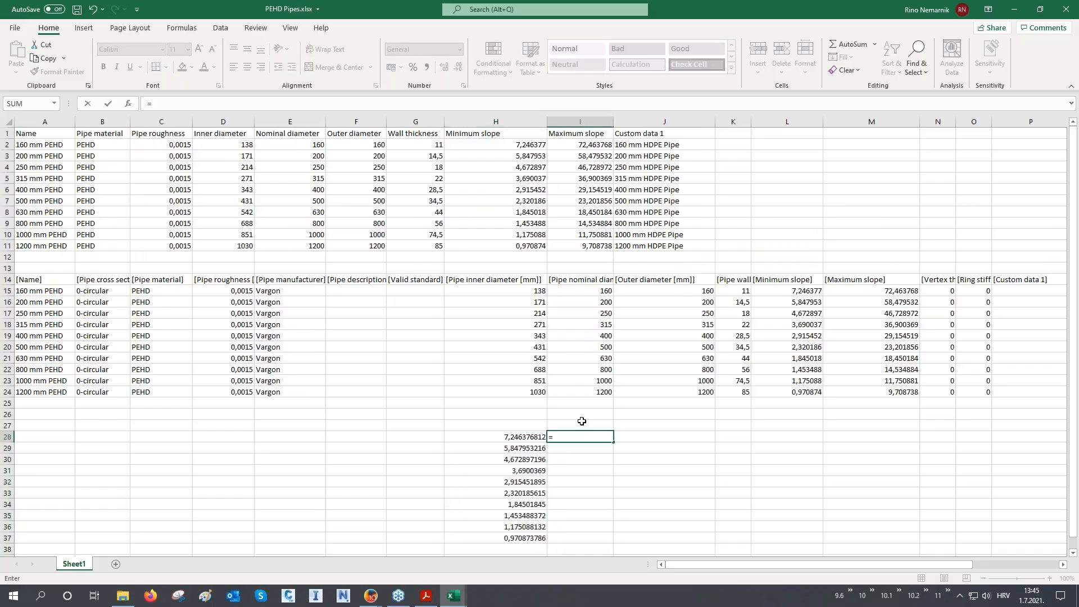
type("1/(")
left_click(564, 437)
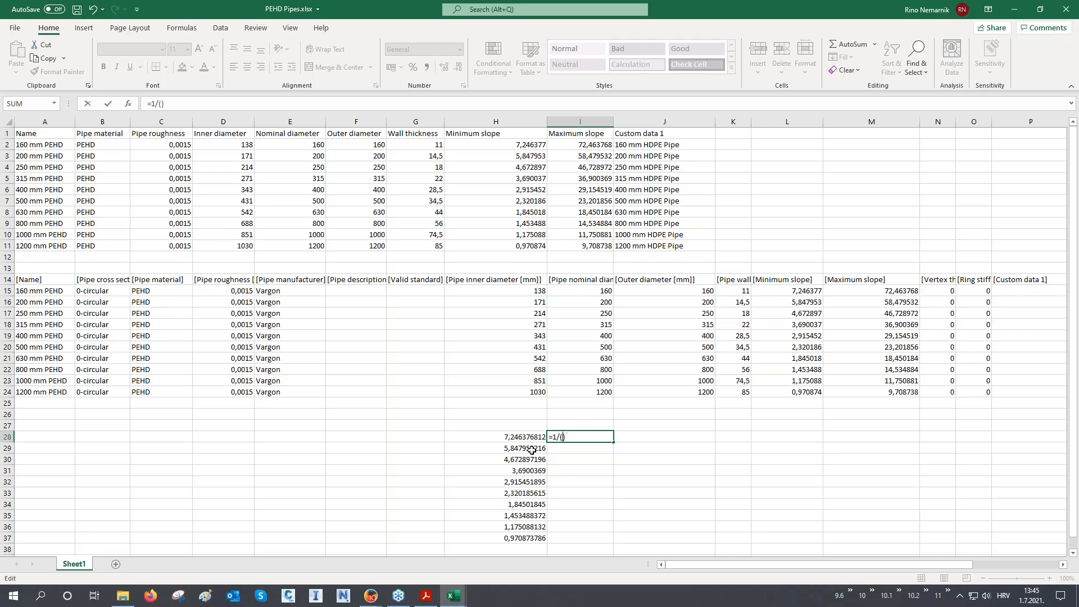
left_click(220, 145)
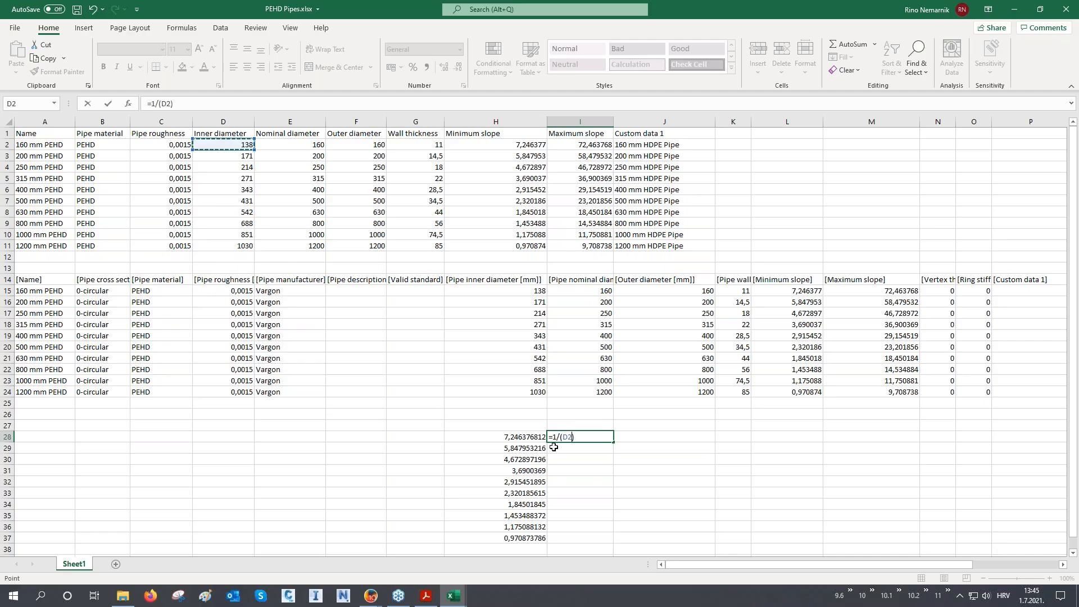
type("/10")
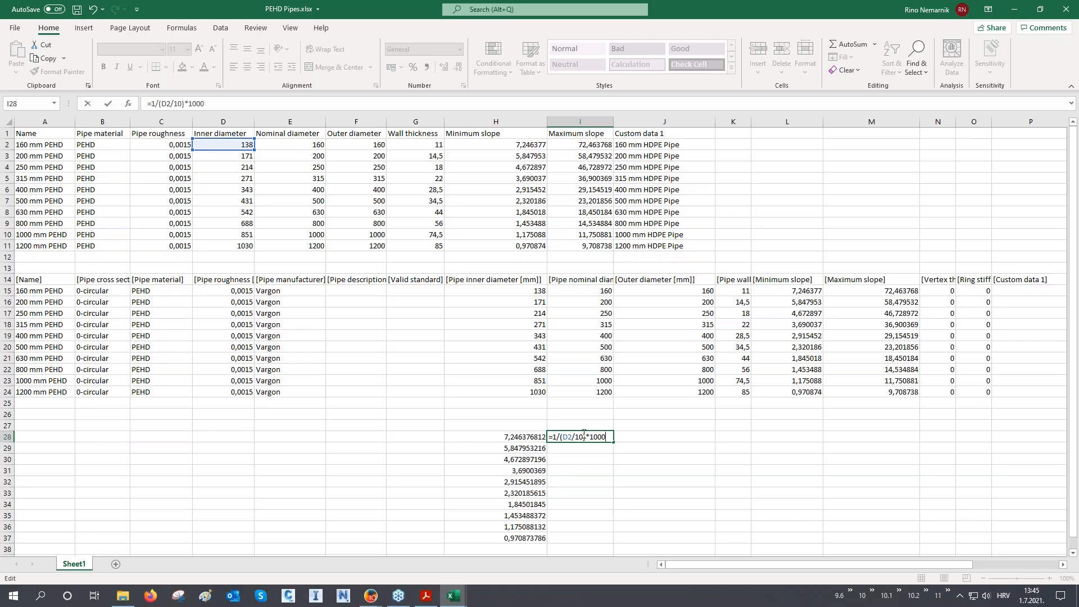
key("Return")
left_click(571, 438)
left_click_drag(614, 444, 616, 541)
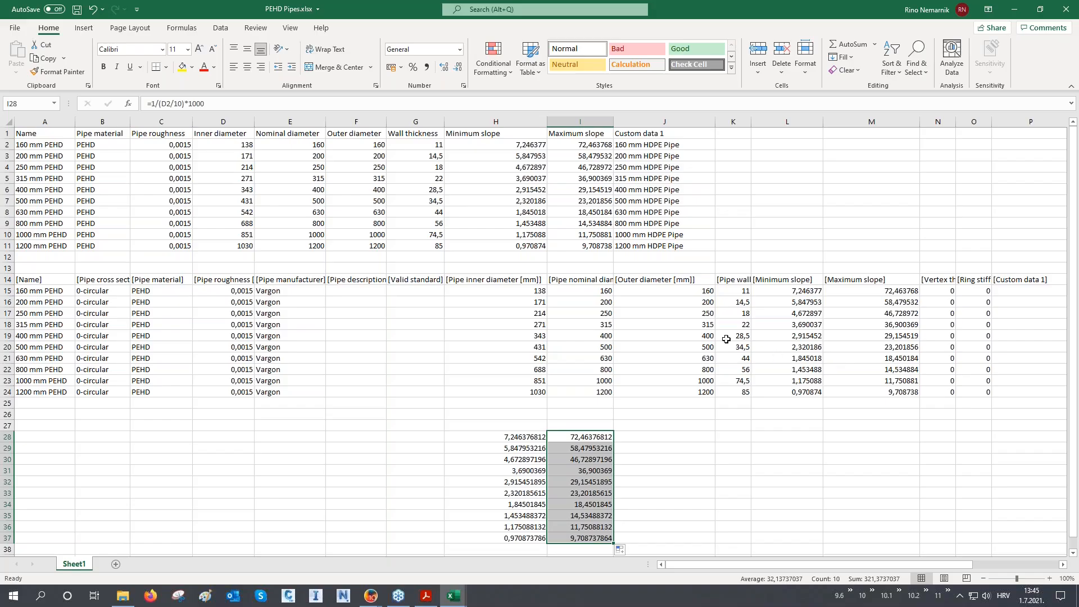
- Copy the pipe descriptions from J2:J11 into the pasted table's Custom data 1 column, starting at P15
left_click_drag(643, 145, 640, 245)
key("ctrl+c")
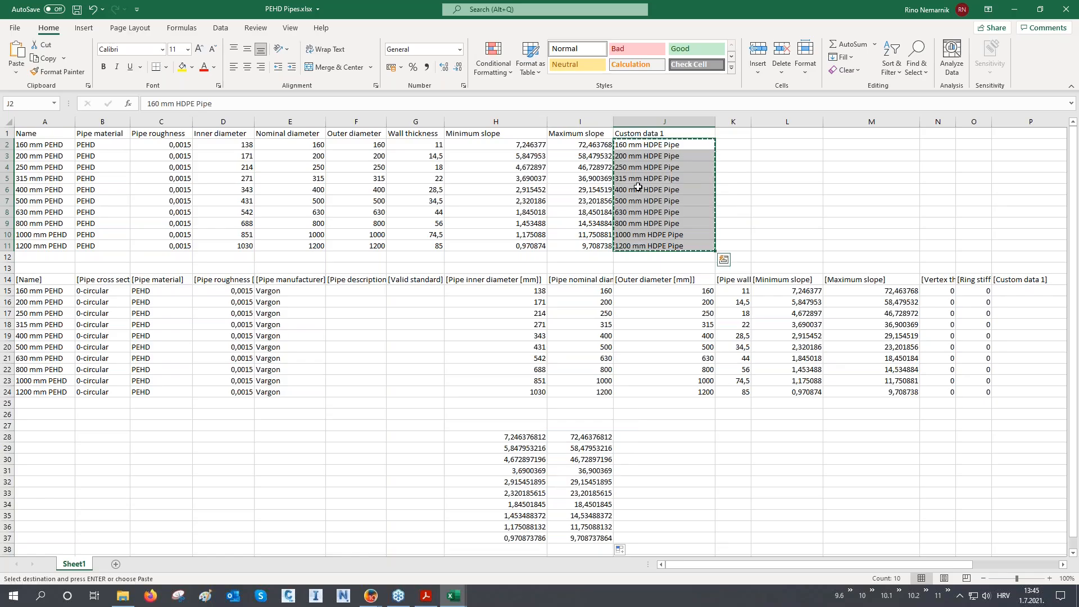
left_click_drag(790, 567, 887, 567)
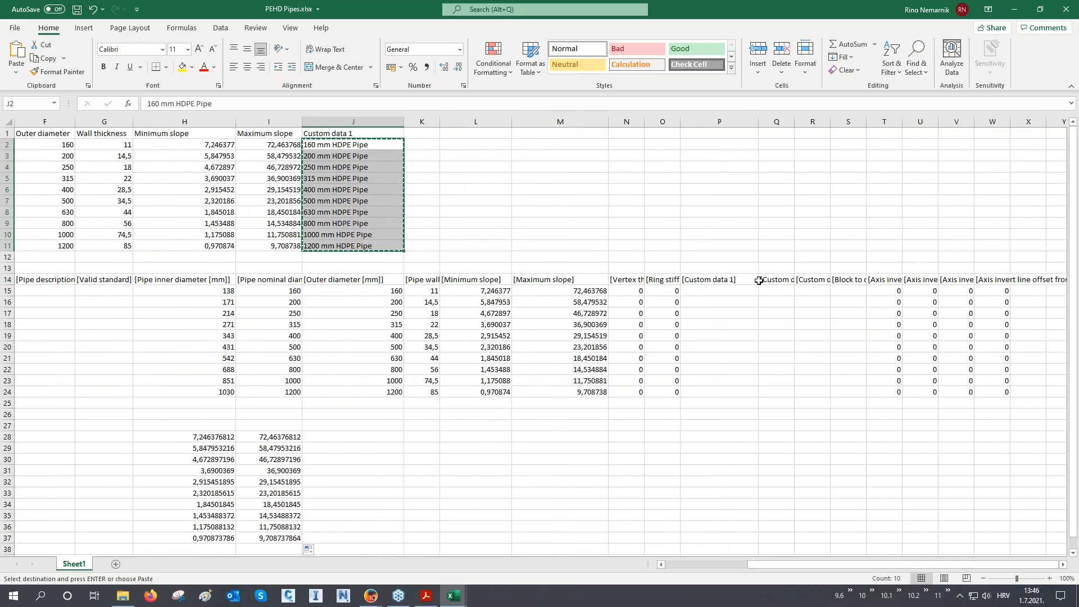
left_click_drag(799, 124, 927, 133)
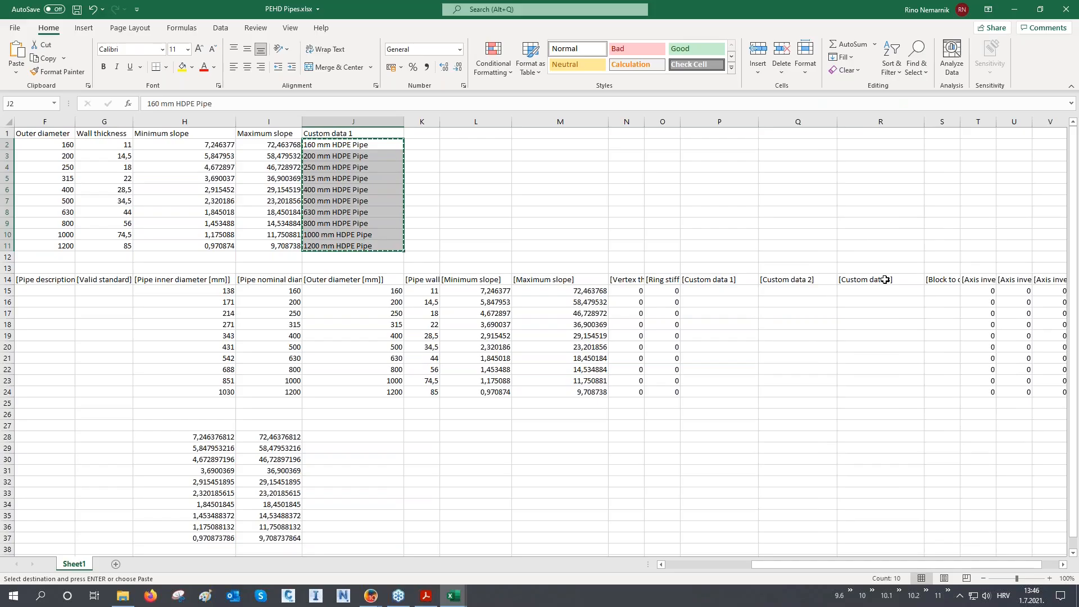
left_click(728, 292)
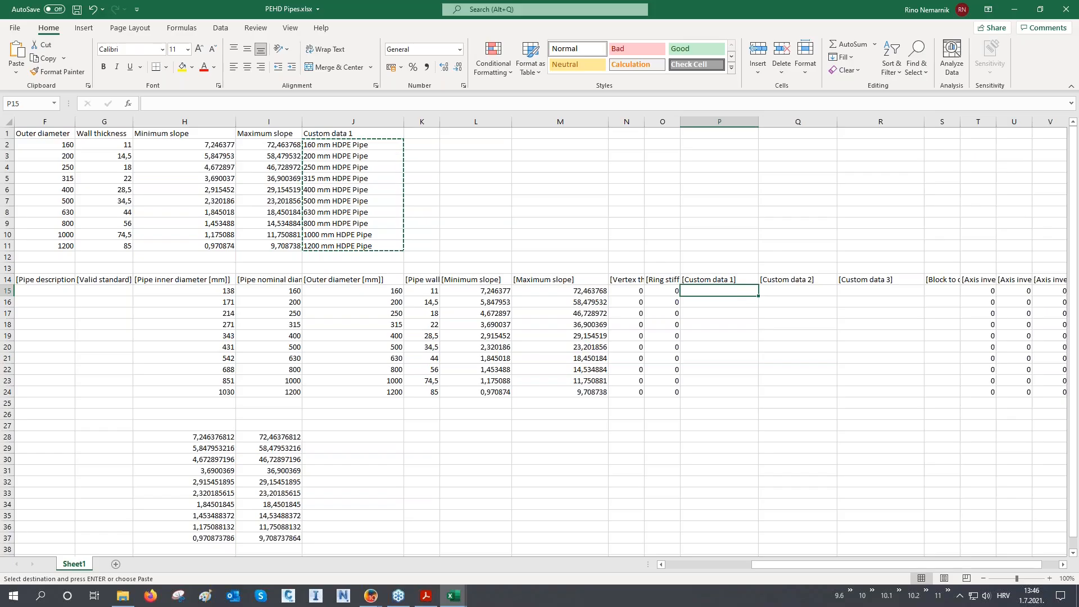
key("ctrl+v")
- Copy the completed rows A15:P24 into the ten-row table of the My PEHD pipes group in Civil 3D's Catalog editor and apply them
left_click_drag(805, 564, 692, 570)
left_click_drag(45, 291, 874, 395)
key("ctrl+c")
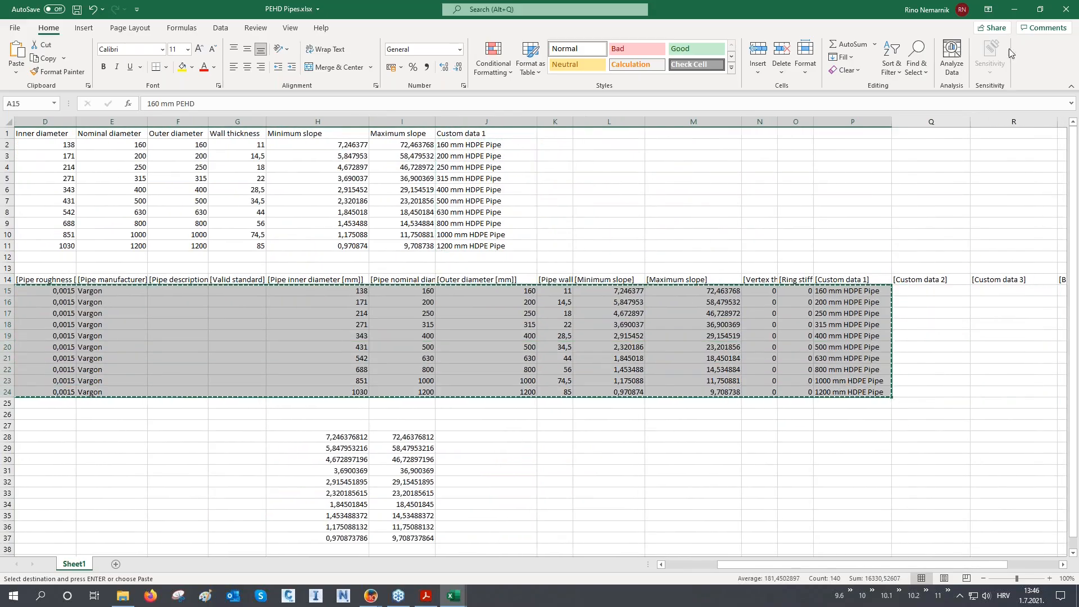
left_click(1016, 11)
left_click(1016, 11)
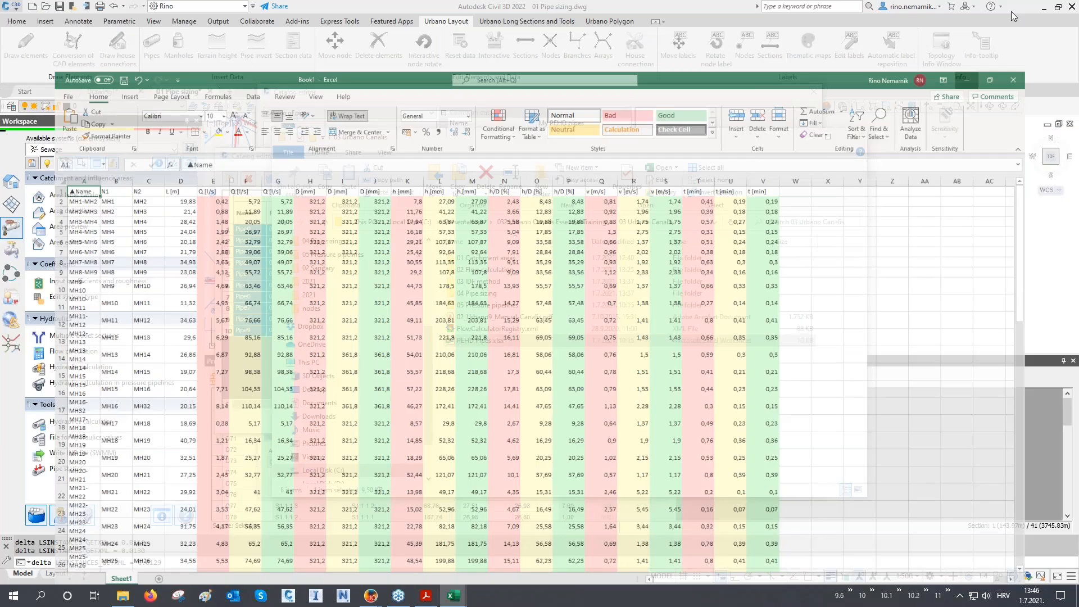
left_click(808, 140)
left_click(809, 140)
left_click(248, 231)
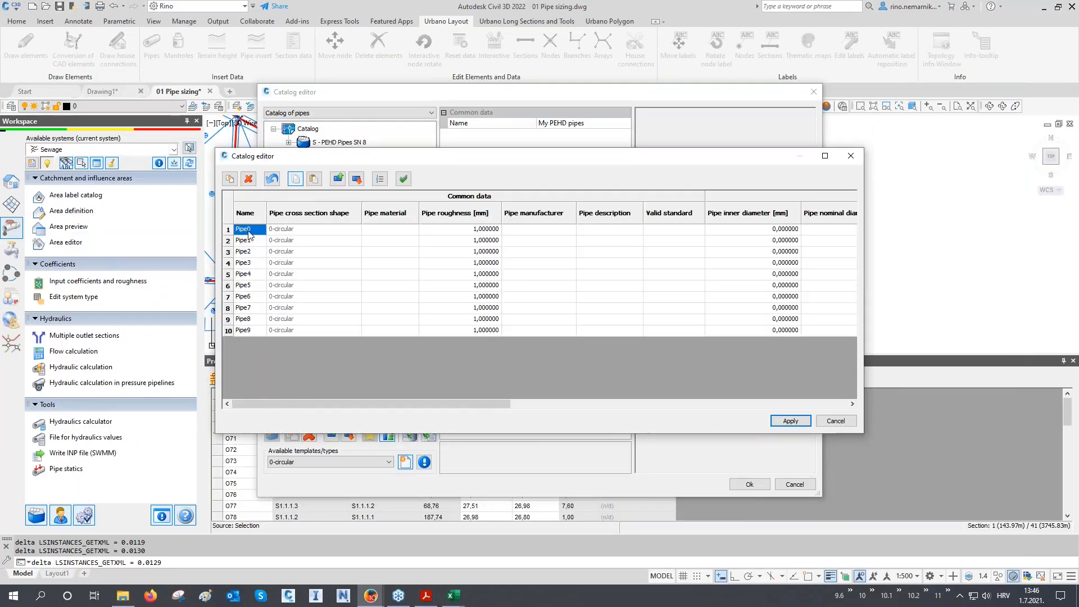
left_click(314, 180)
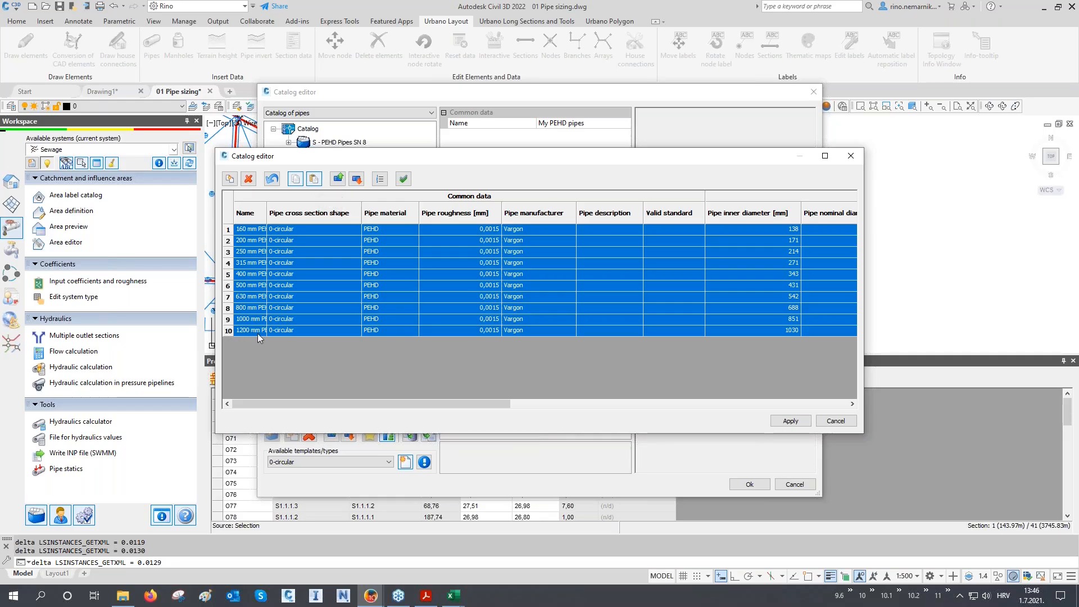
left_click(791, 421)
left_click(549, 321)
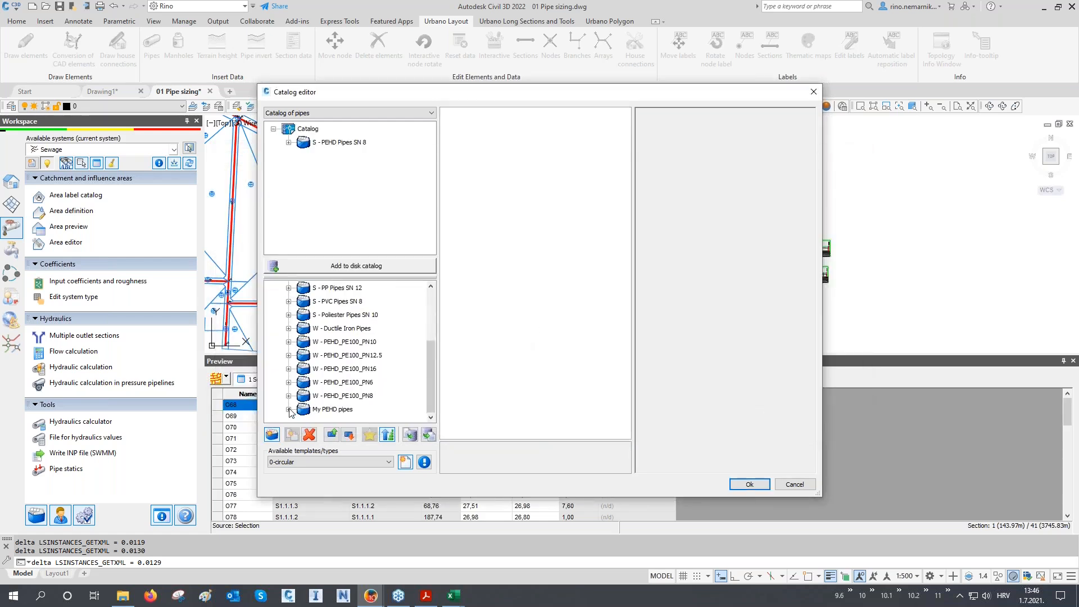
- Review the individual pipes in the My PEHD pipes group, starting with 160 mm PEHD, and accept the catalog changes
left_click(289, 410)
left_click(348, 303)
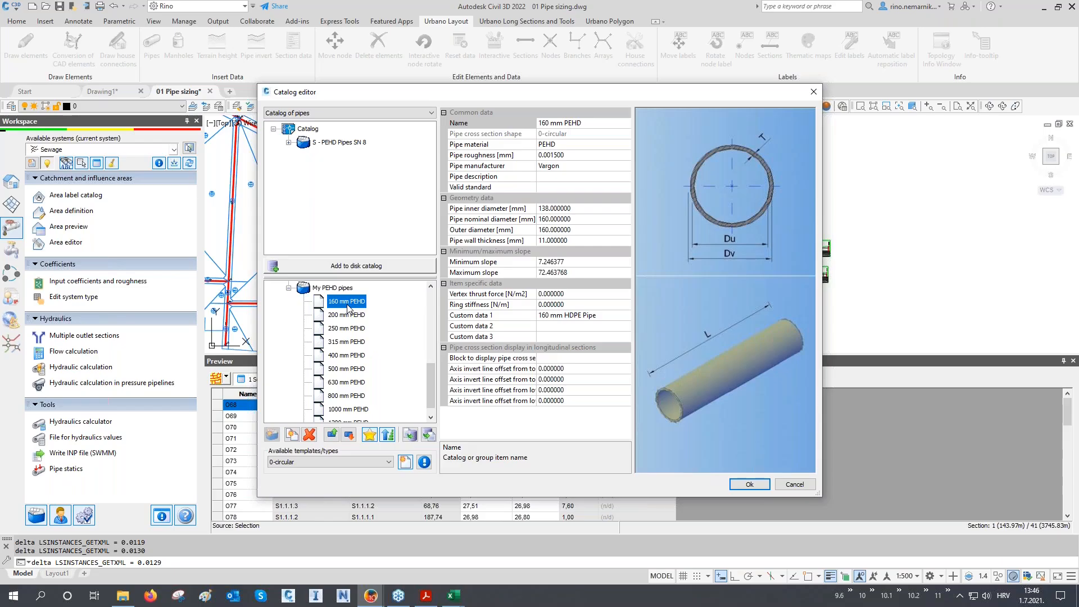
key("Down")
key("Down")
key("Down")
key("Down")
key("Down")
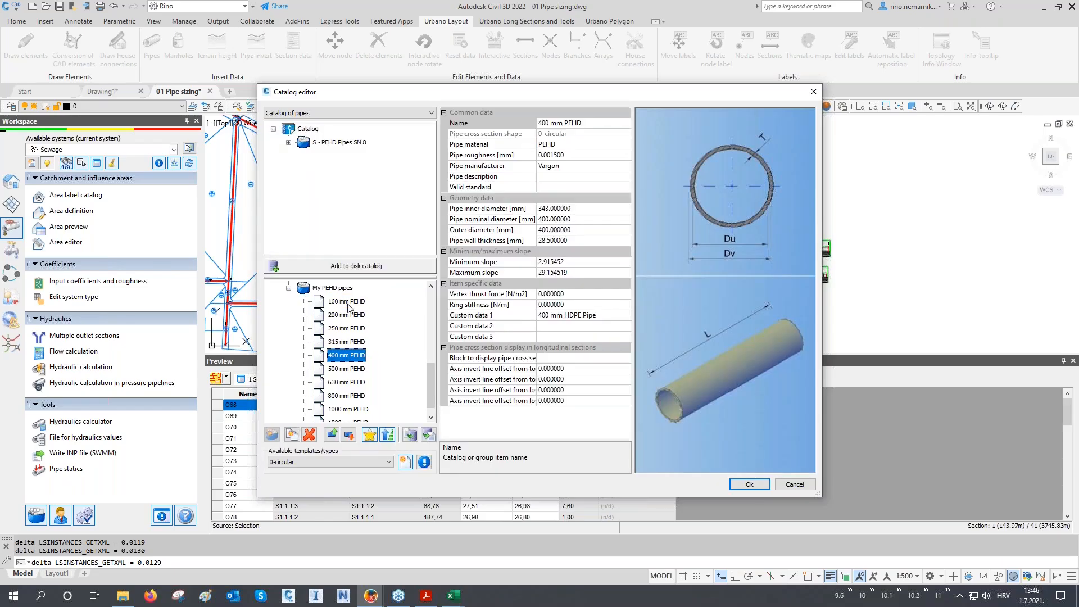
key("Down")
key("Down")
key("Down")
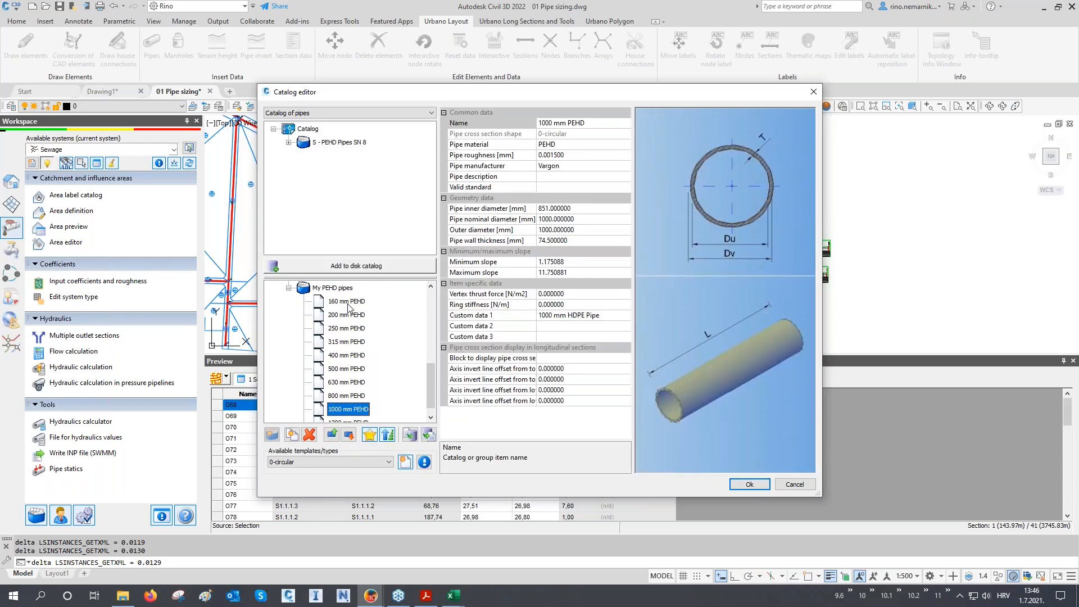
left_click(749, 485)
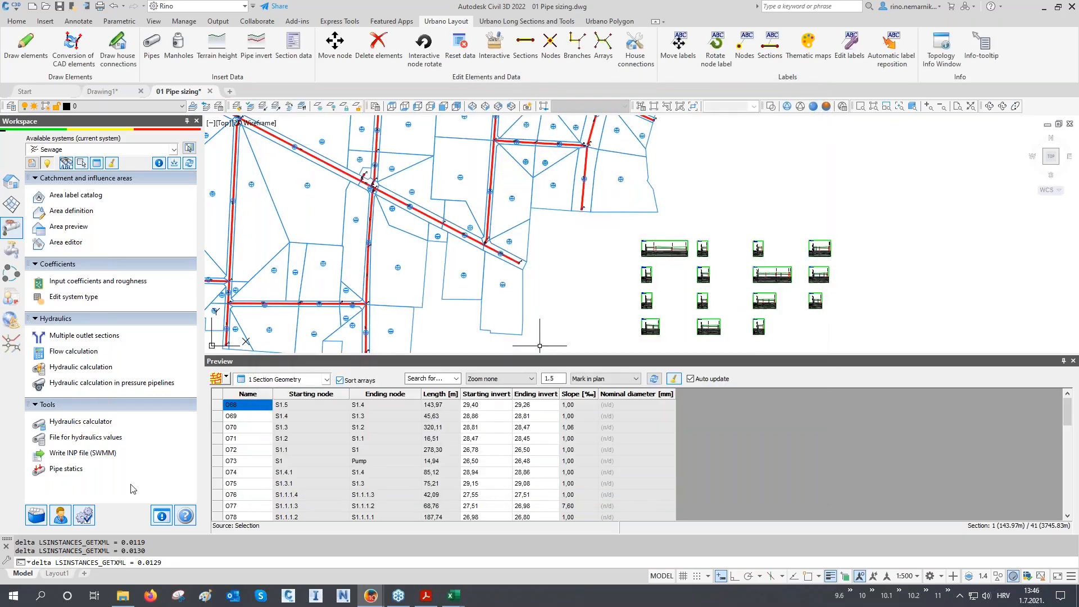
- Reopen the catalog of pipes to check the disk catalog for the My PEHD pipes group, and close it
left_click(34, 520)
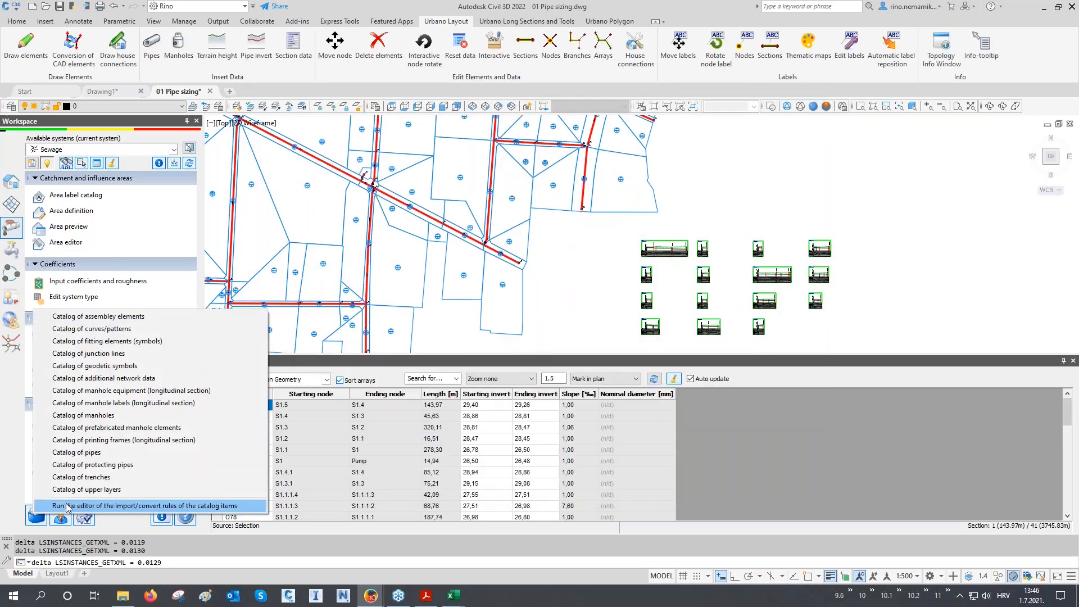
left_click(82, 453)
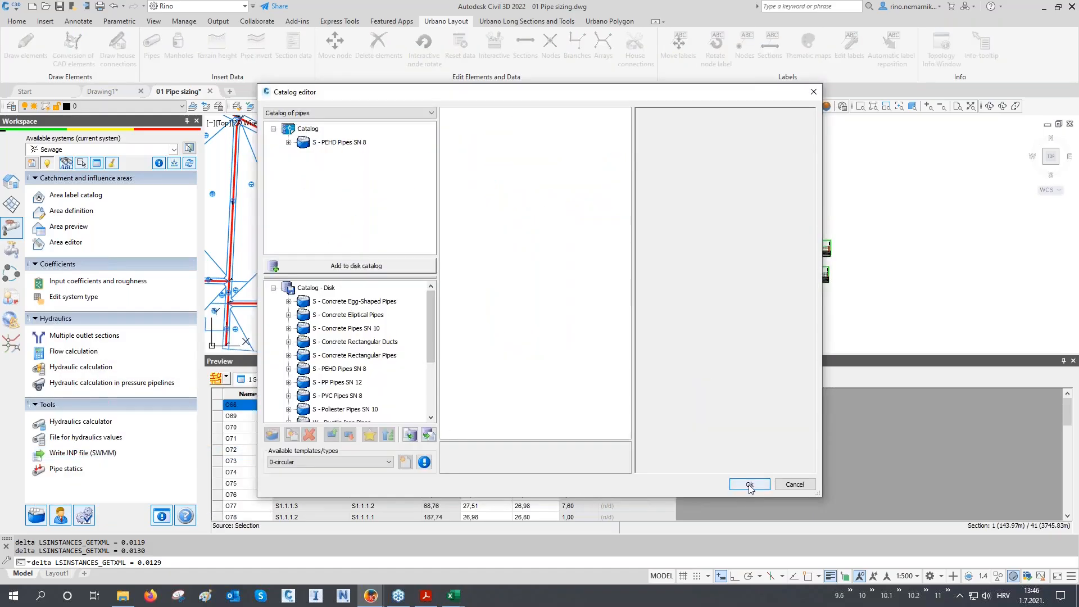
scroll(397, 406, "down", 3)
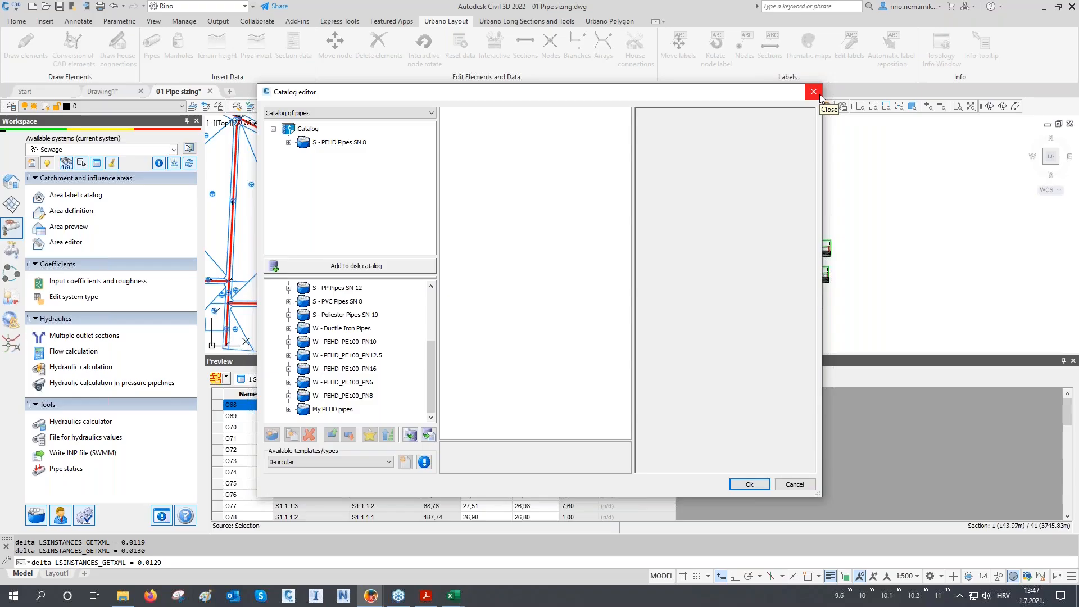
left_click(752, 486)
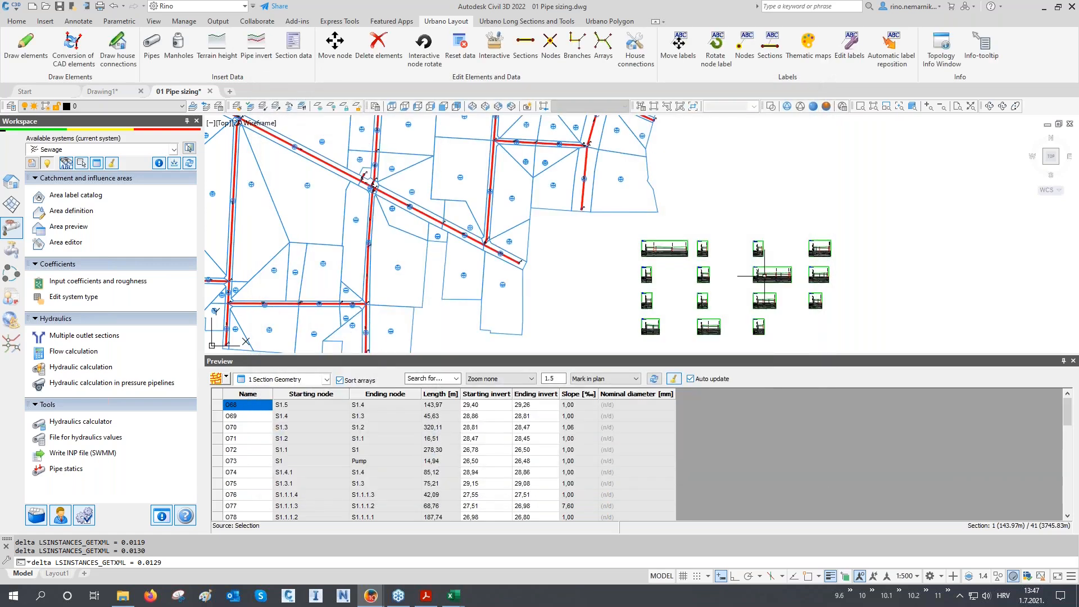
- Set the hydraulic calculation's pipe group to My PEHD pipes, run pipe sizing for the Wet period scenario and save the sizes
left_click(81, 367)
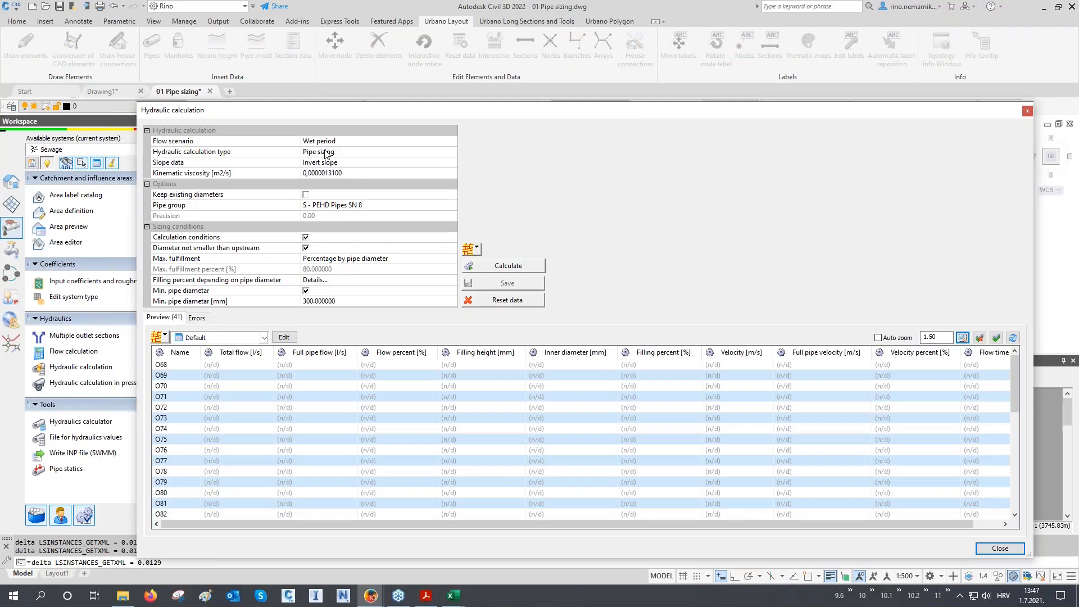
left_click(327, 205)
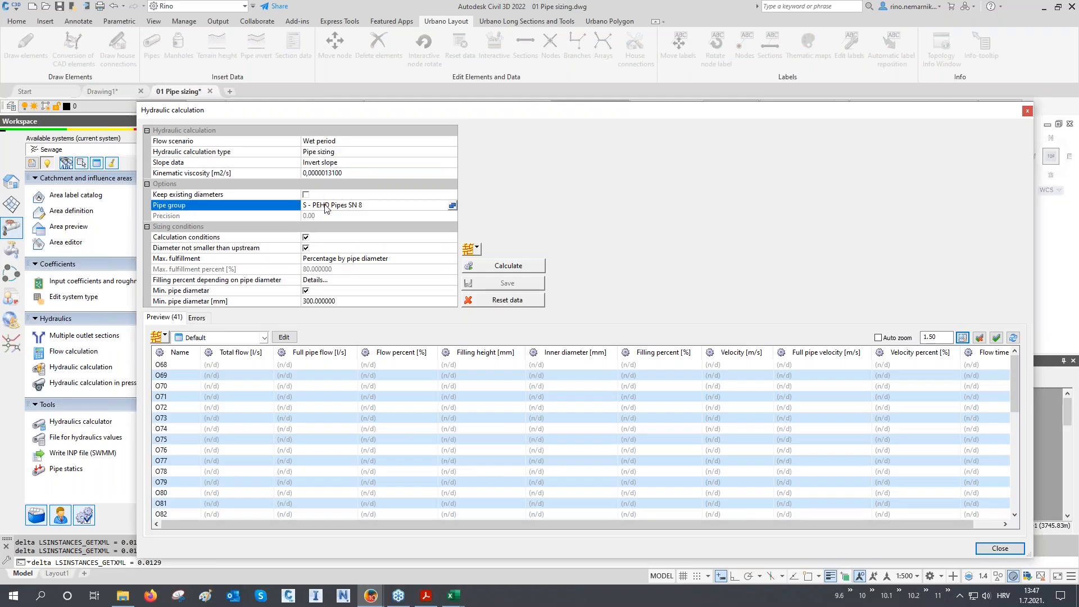
left_click(452, 206)
scroll(460, 355, "down", 1)
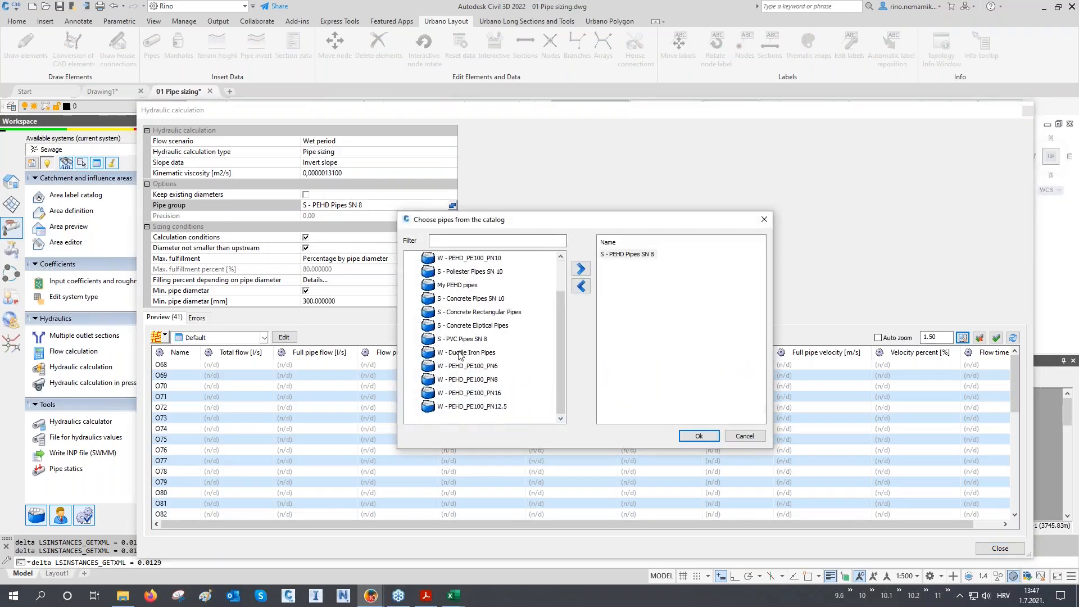
double_click(457, 285)
left_click(691, 438)
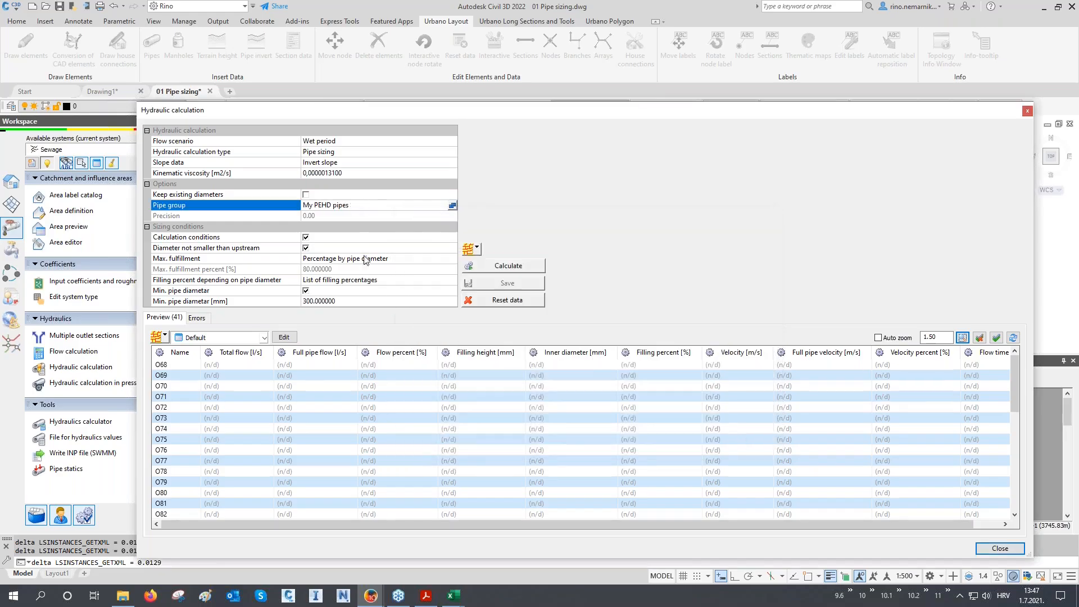
left_click(484, 267)
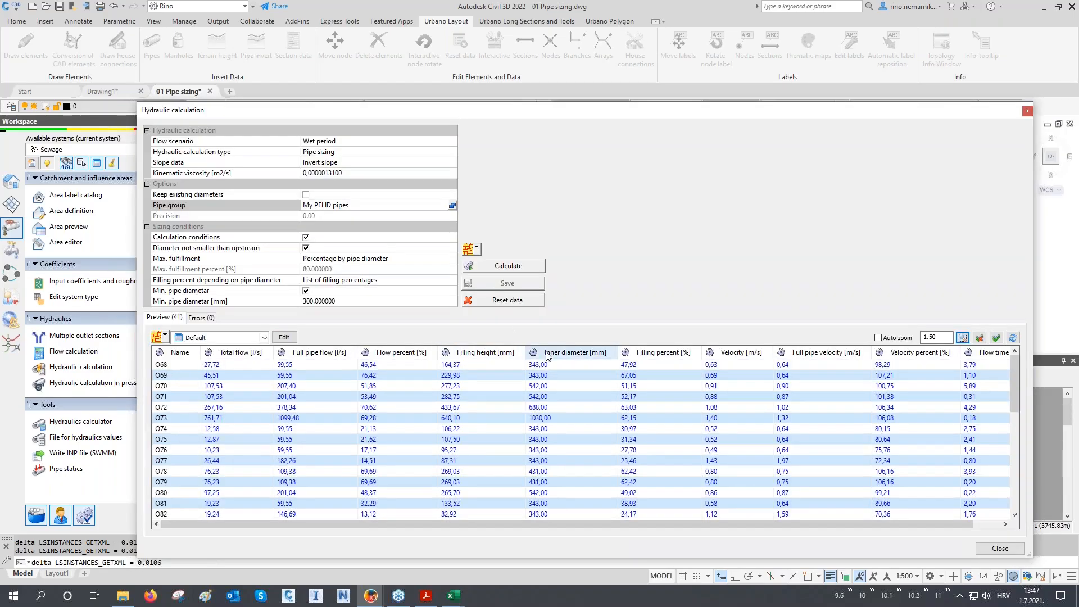
left_click(1001, 548)
- Open the 02 Next automatic invert calculation and have the minimum and maximum slope rules take their values from the pipe
middle_click_drag(647, 284, 482, 288)
scroll(497, 256, "up", 10)
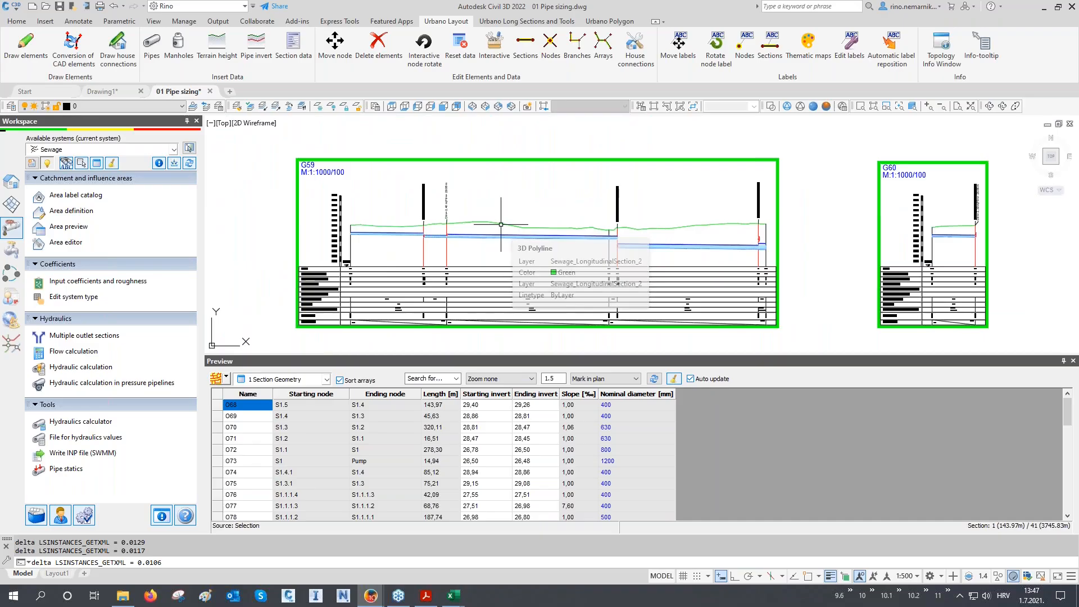
left_click(11, 181)
scroll(87, 351, "down", 7)
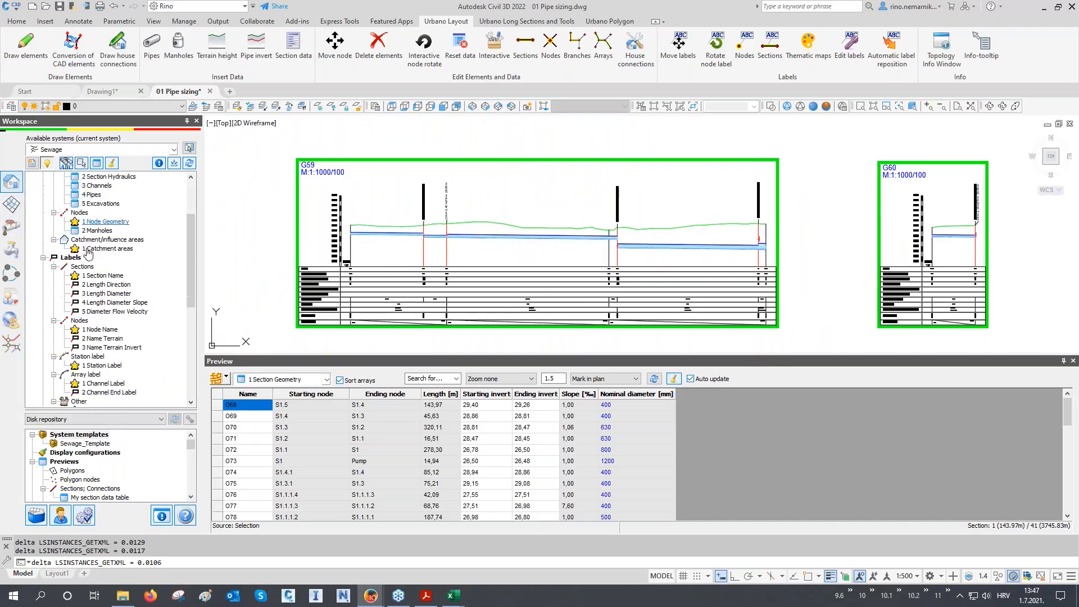
left_click(82, 356)
double_click(83, 357)
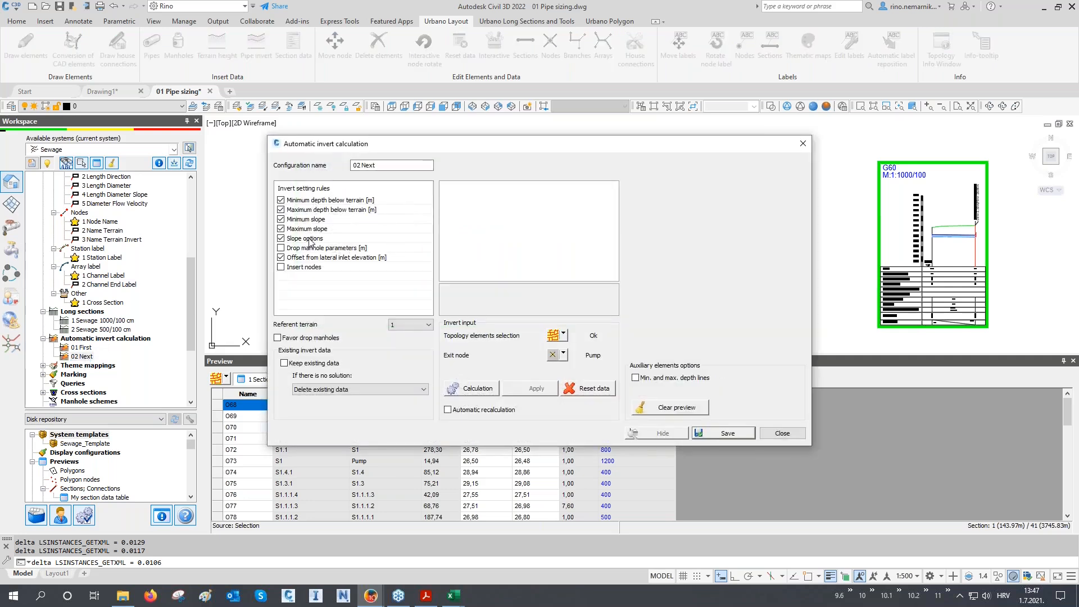
left_click(312, 221)
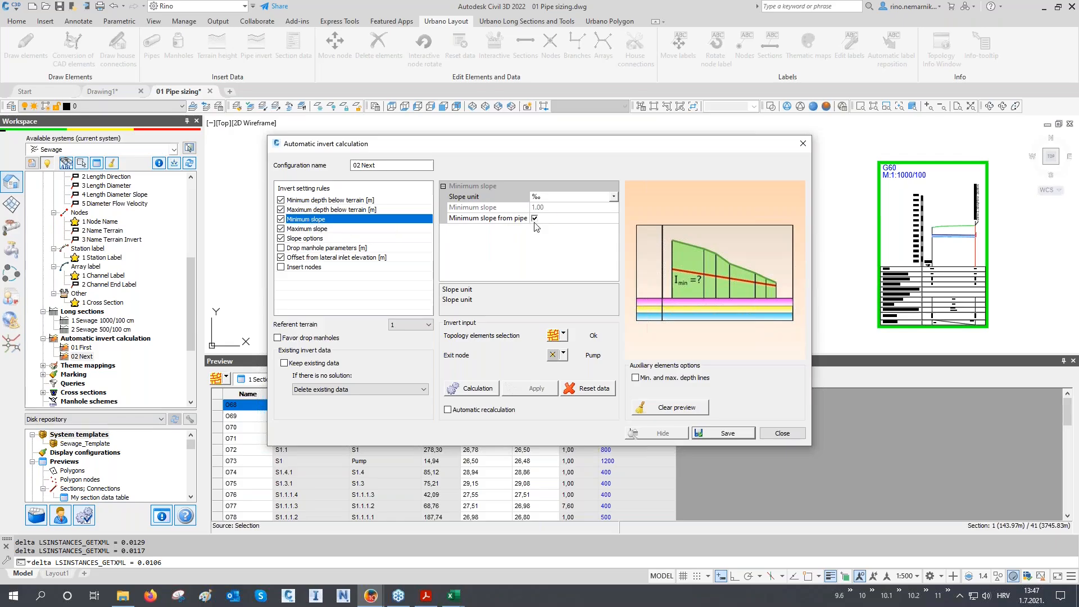
left_click(311, 230)
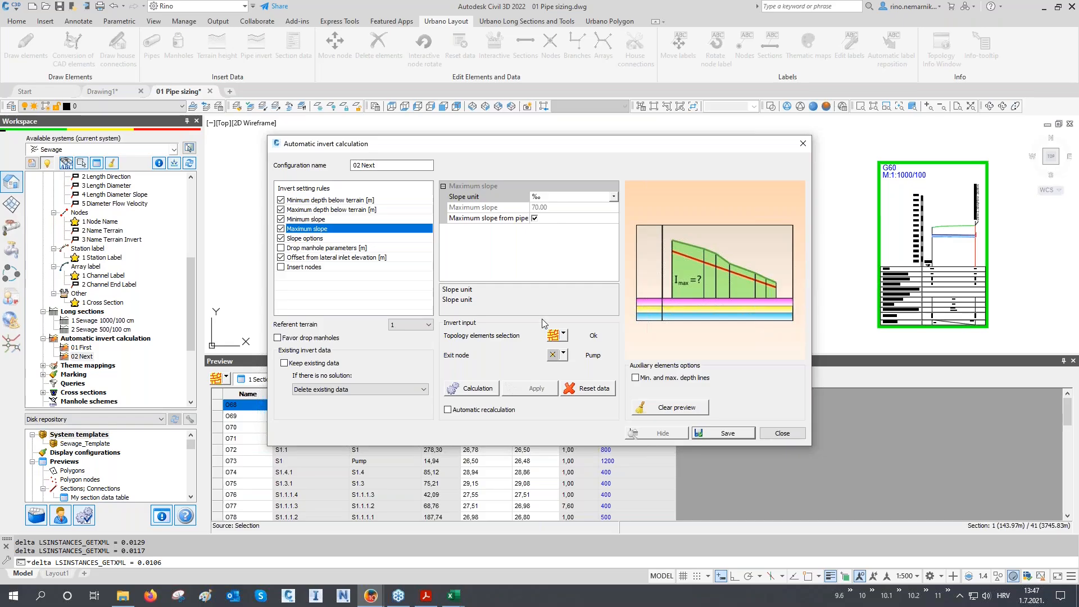
- Calculate the inverts with the 02 Next configuration, inspect the proposed lines in a longitudinal section, and apply the result
left_click(553, 337)
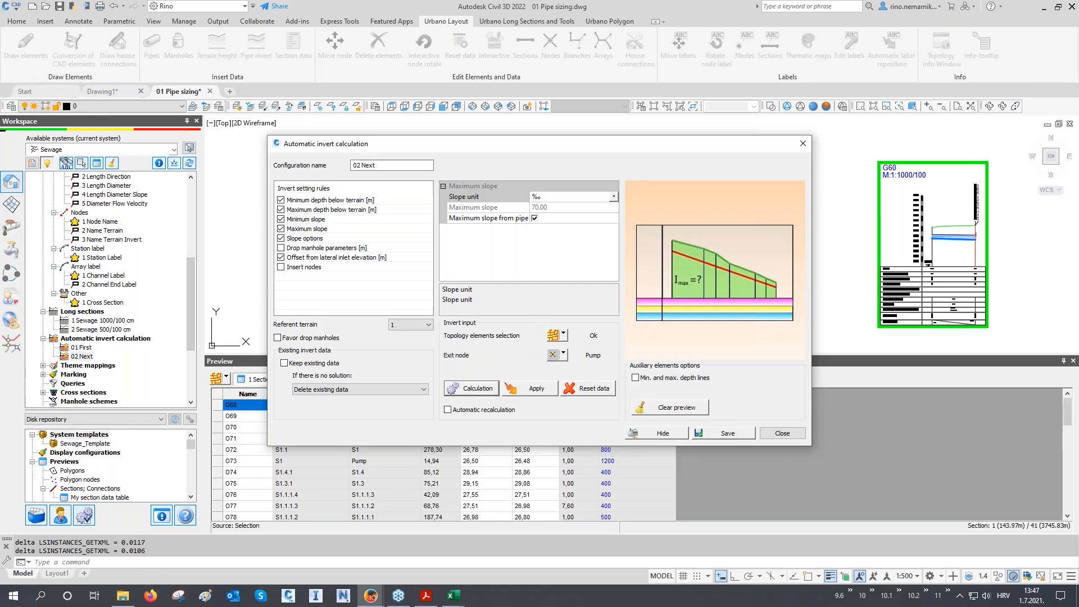
left_click(660, 436)
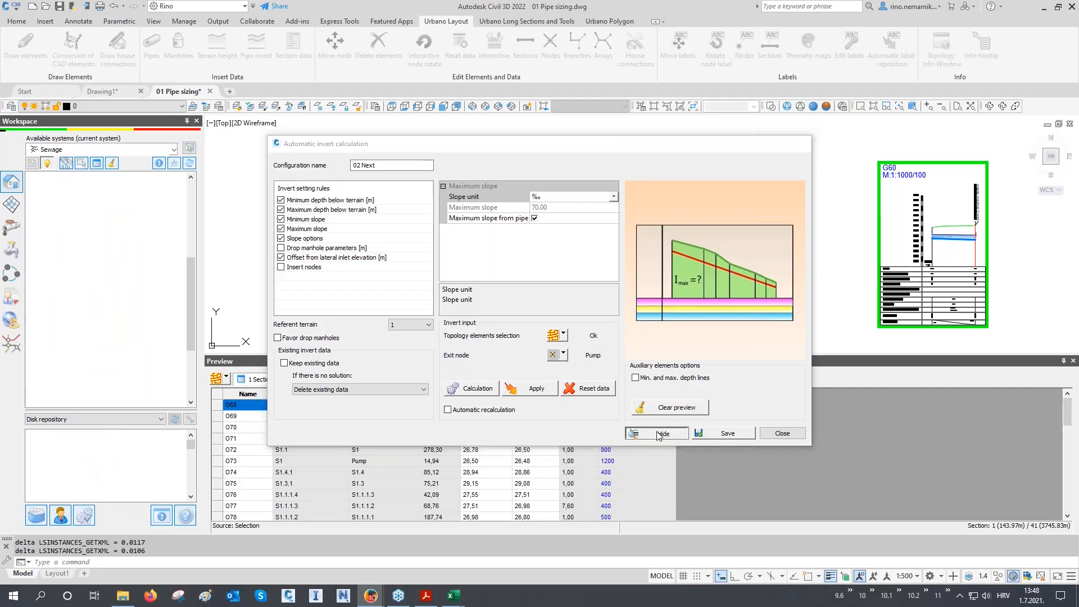
middle_click_drag(877, 276, 371, 255)
middle_click_drag(713, 262, 398, 259)
scroll(372, 256, "down", 3)
scroll(737, 244, "up", 1)
scroll(737, 244, "up", 6)
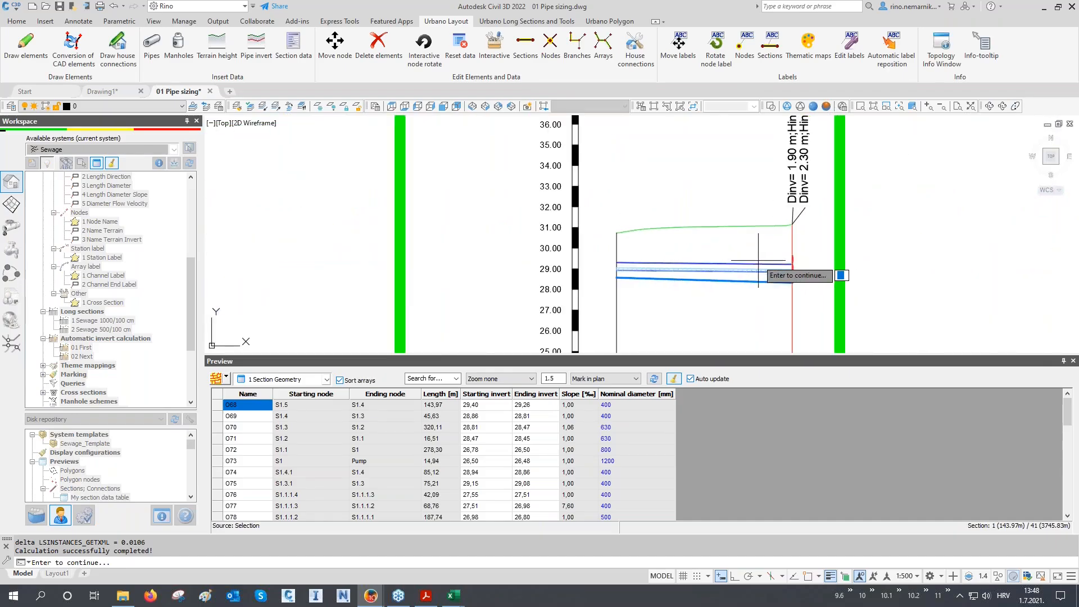
key("Return")
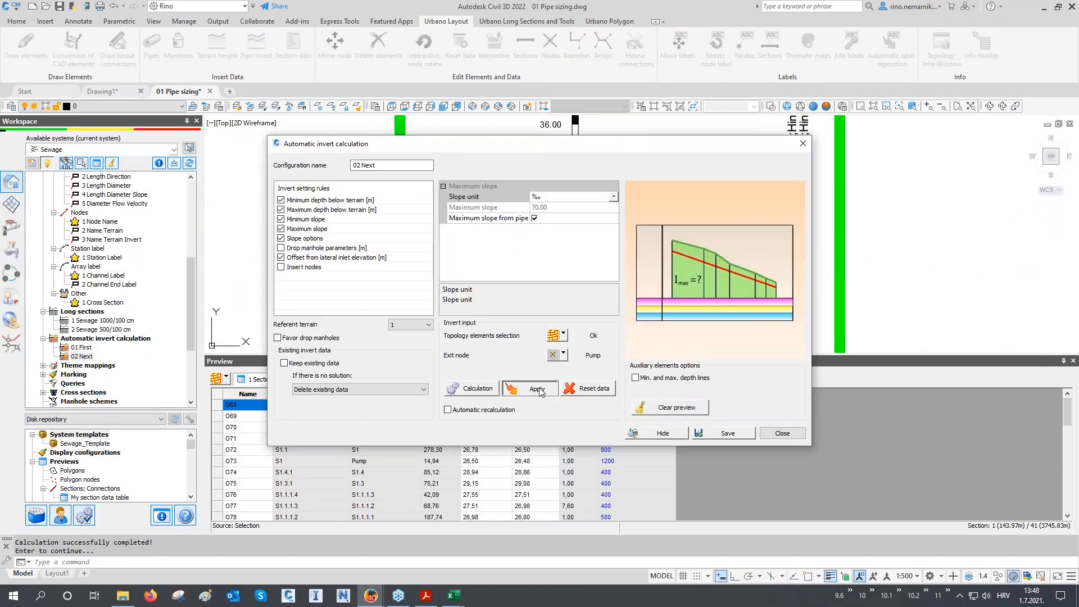
left_click(515, 389)
left_click(782, 433)
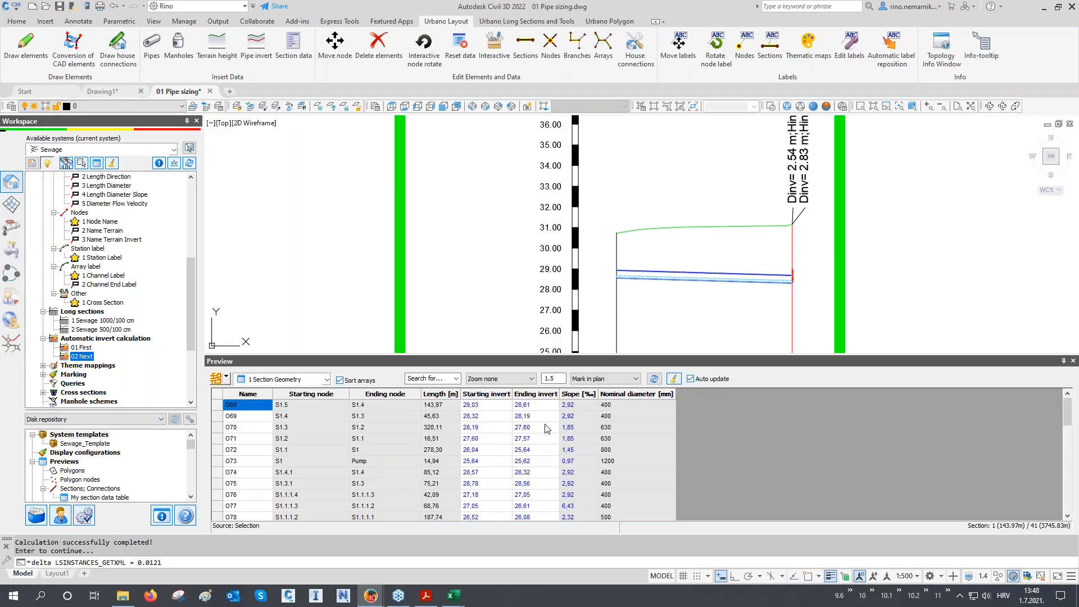
- Examine the updated inverts and slopes in the section geometry table and the longitudinal sections
scroll(545, 429, "down", 10)
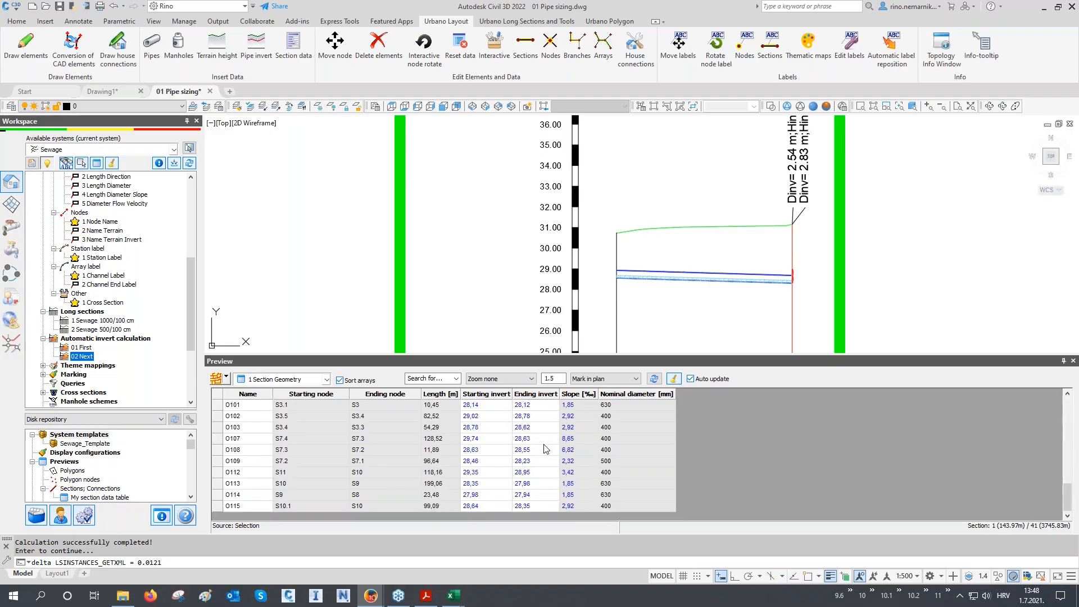
scroll(508, 438, "up", 10)
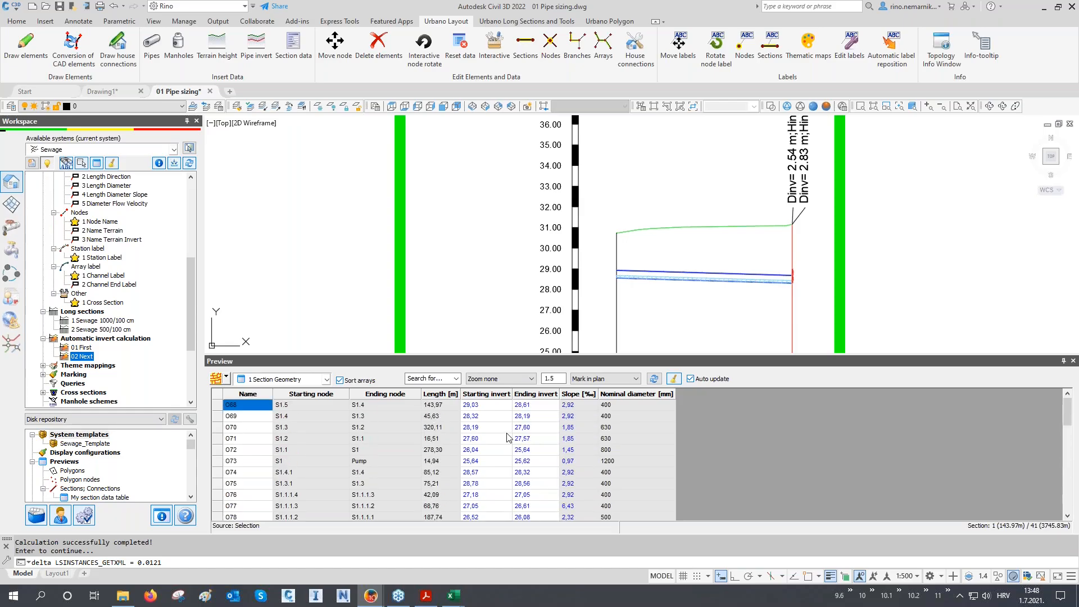
mouse_move(604, 296)
middle_mouse_down()
mouse_move(636, 256)
mouse_move(565, 188)
middle_mouse_up()
scroll(635, 256, "down", 5)
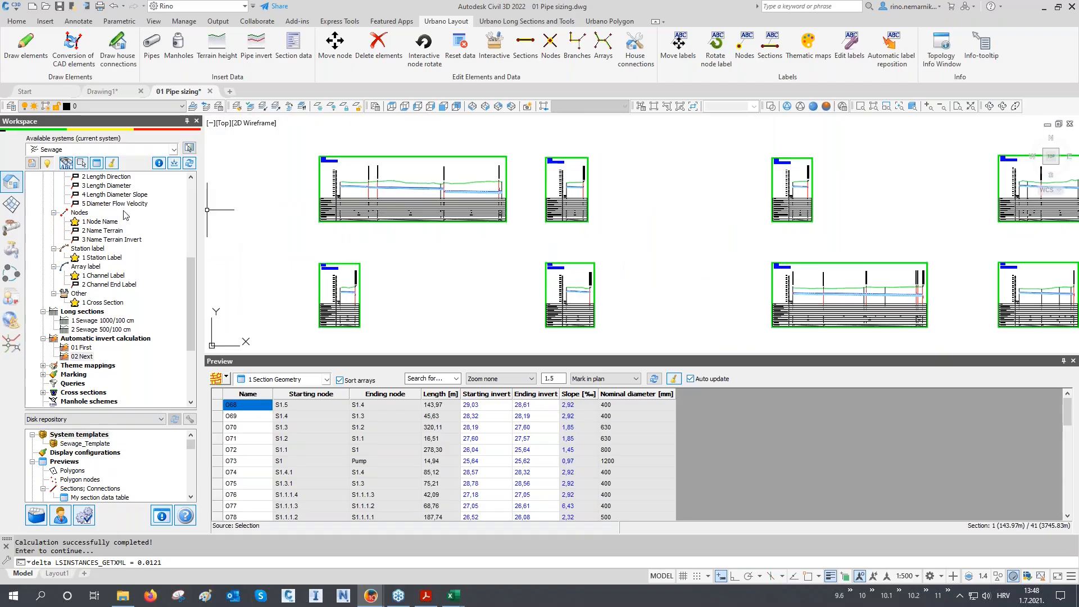
- Rerun pipe sizing for the Wet period with My PEHD pipes, compare current and temporary inner diameters, and save the new sizes
left_click(12, 231)
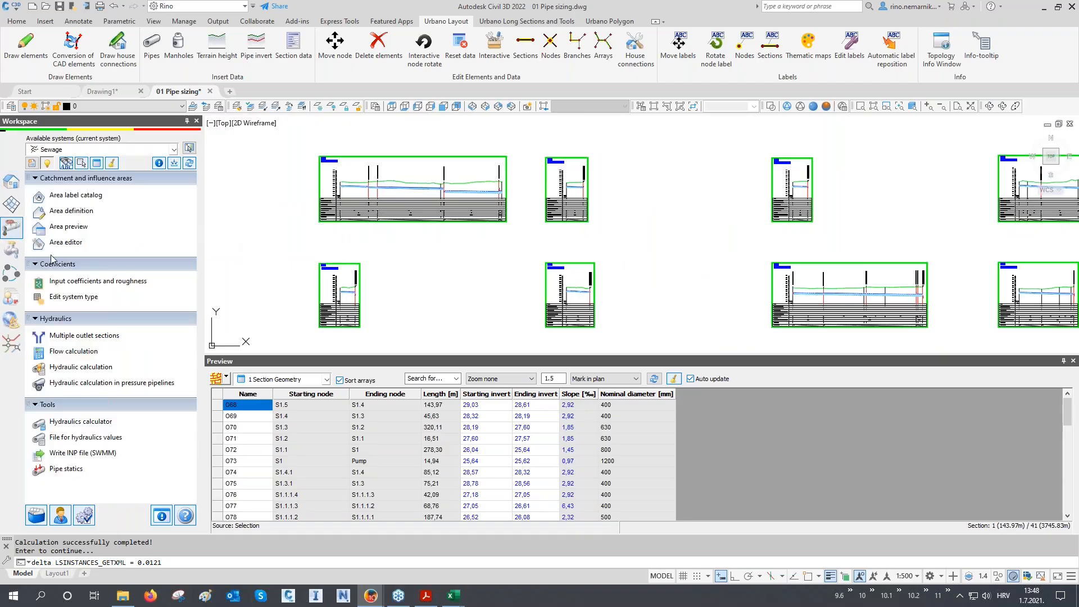
left_click(66, 367)
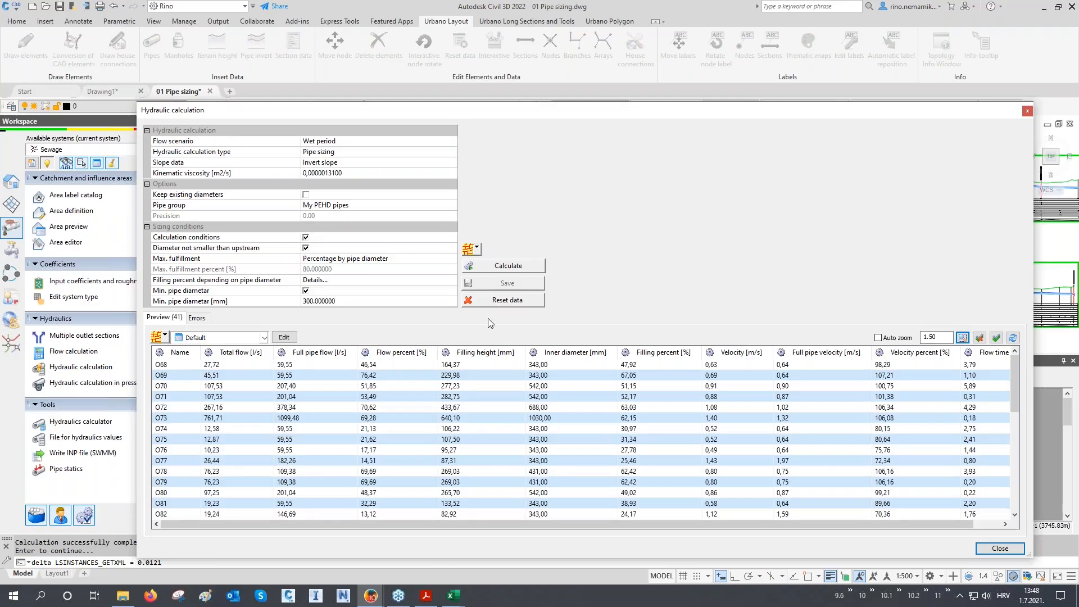
left_click(514, 270)
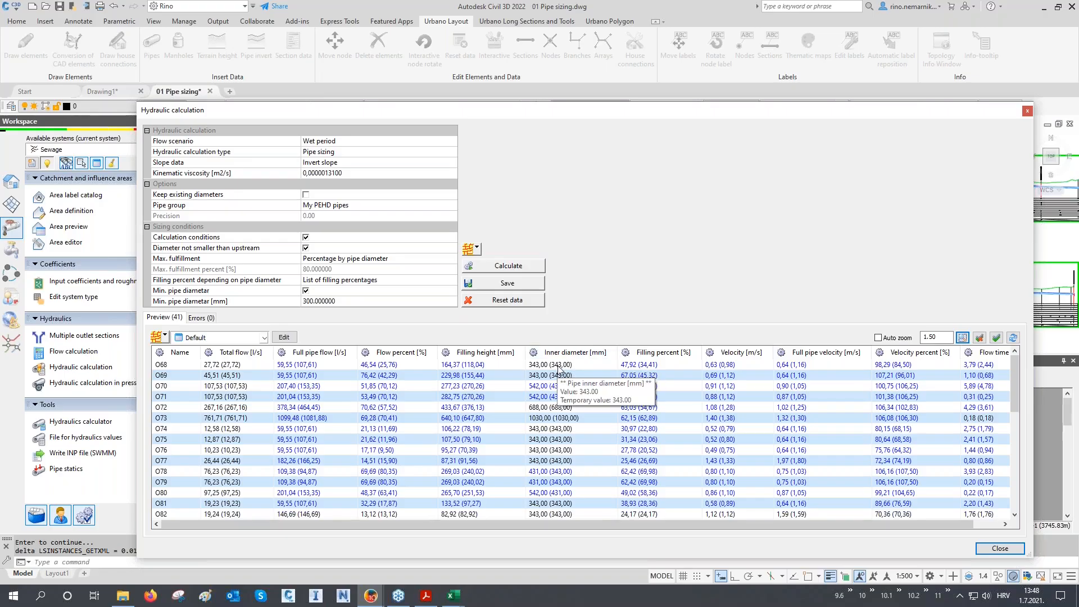
mouse_move(558, 371)
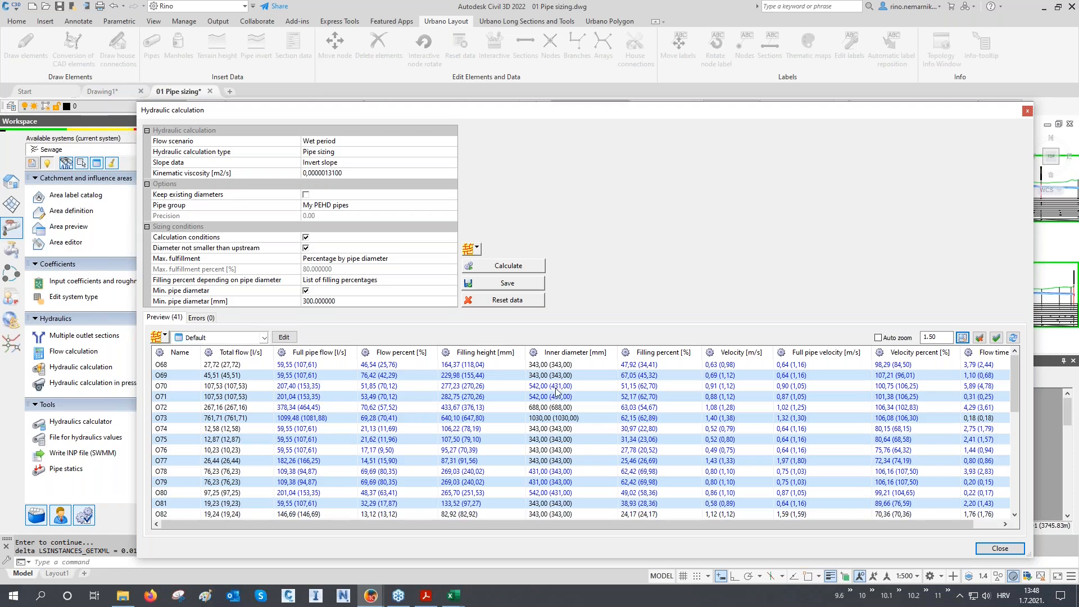
scroll(557, 392, "down", 6)
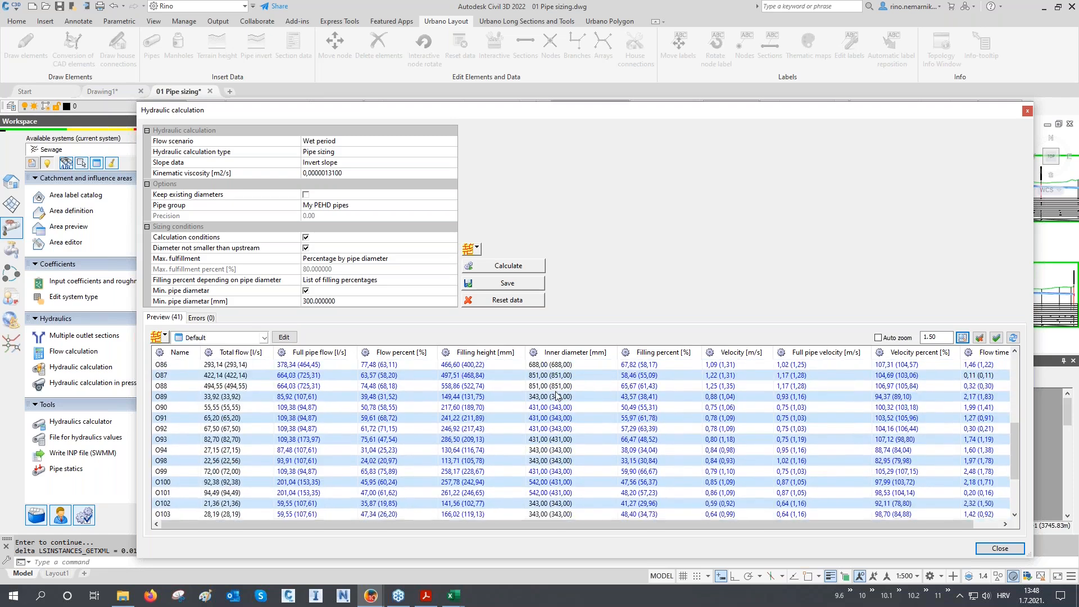
mouse_move(585, 406)
mouse_move(542, 369)
mouse_move(571, 505)
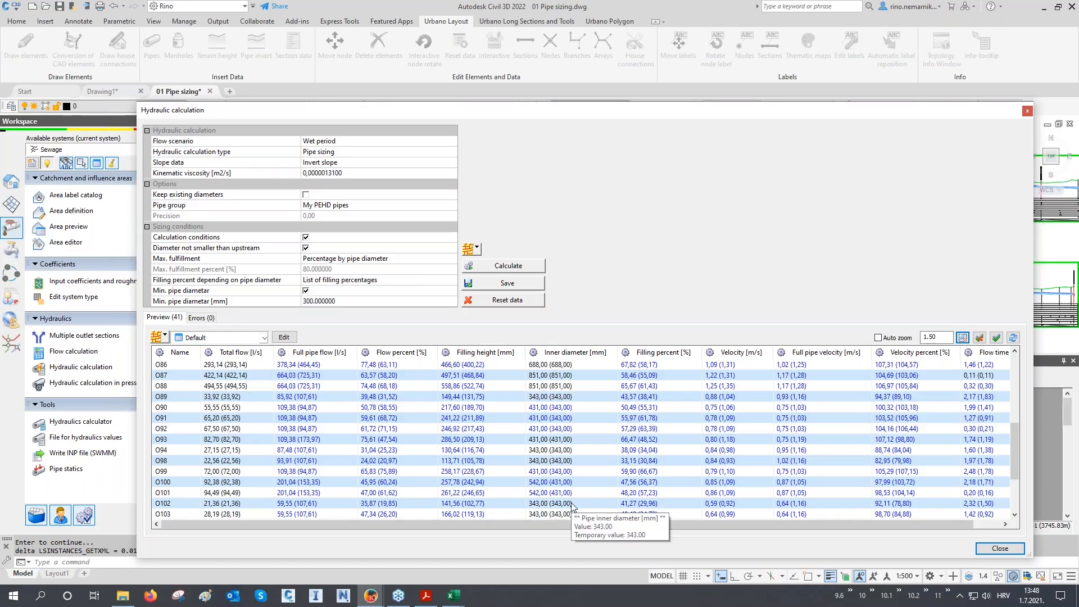
left_click(508, 286)
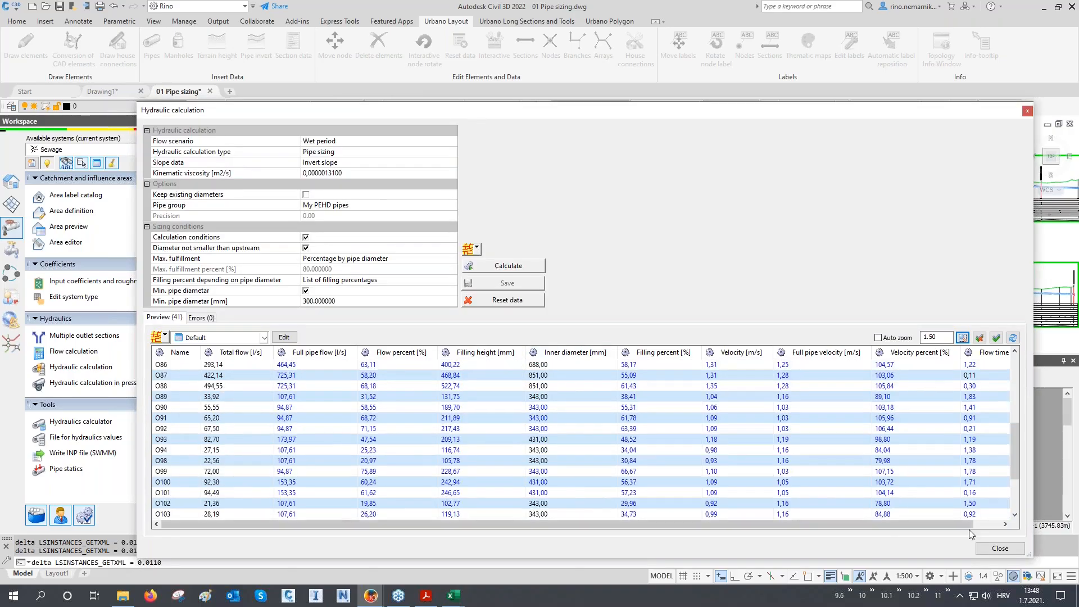
left_click(996, 550)
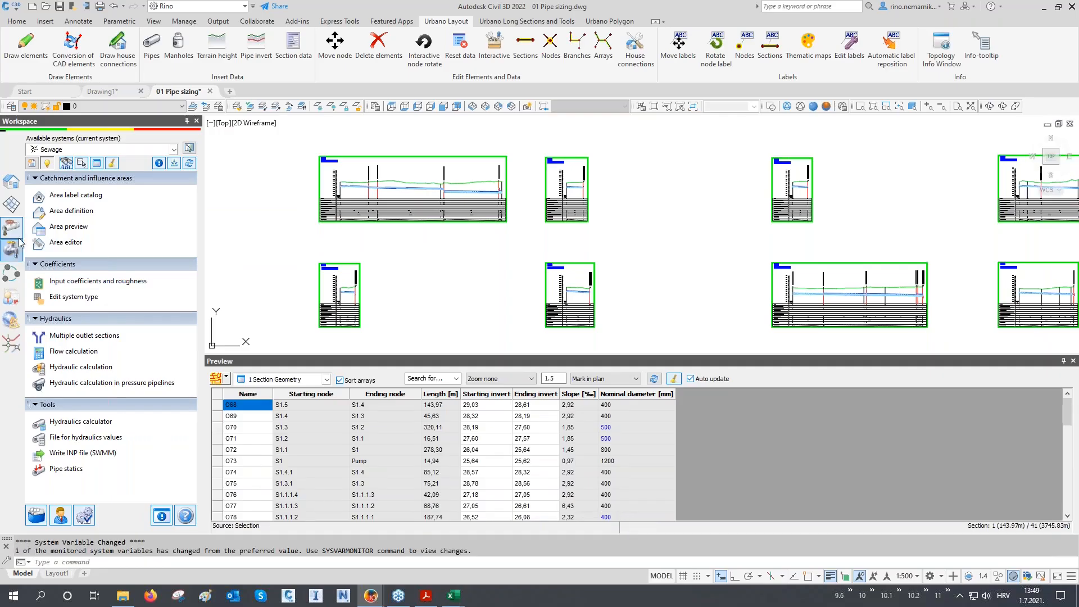
- Recalculate the inverts with the 02 Next configuration, apply and save it, and check the inverts and slopes in the section geometry table
left_click(11, 181)
double_click(82, 357)
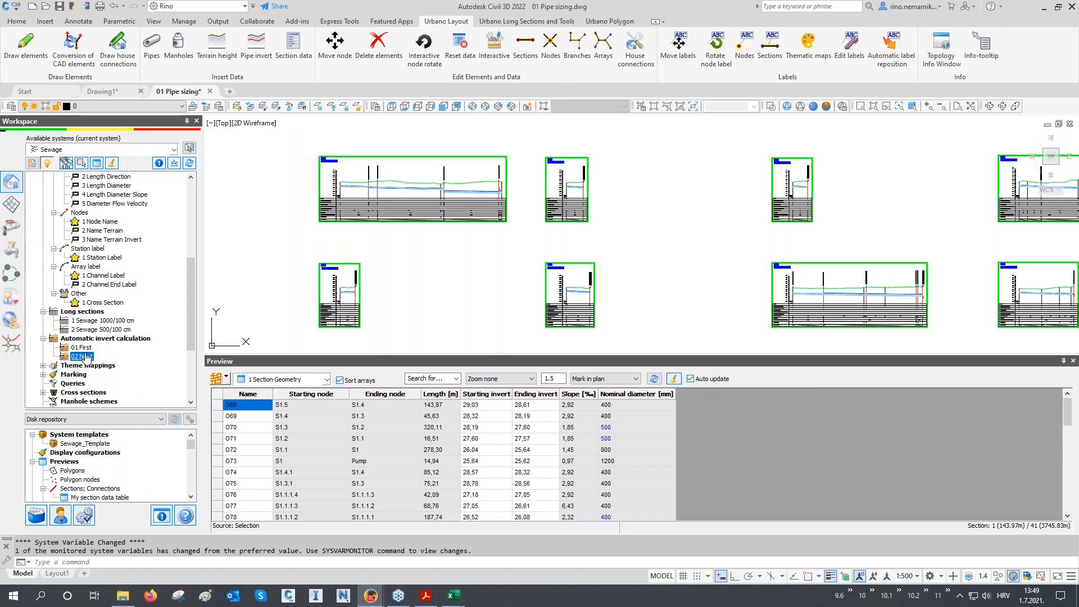
left_click(483, 389)
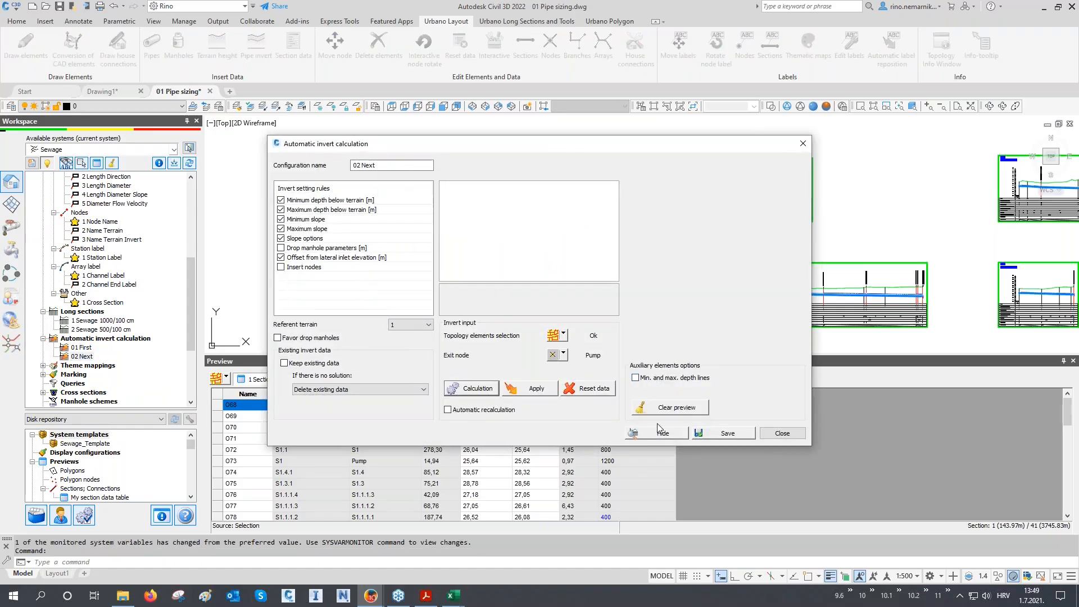
left_click(537, 389)
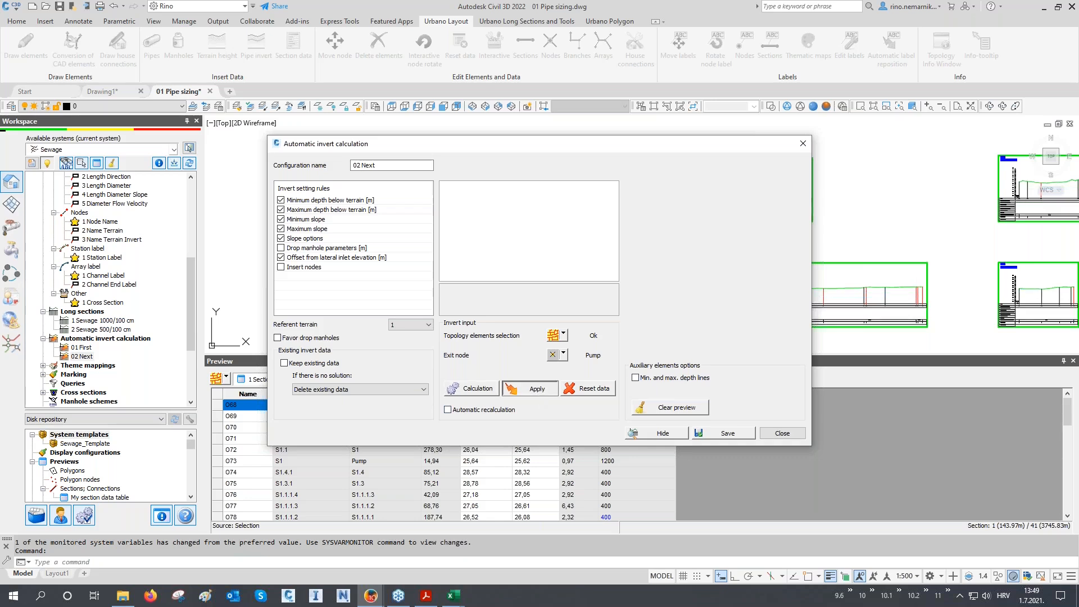
left_click(731, 435)
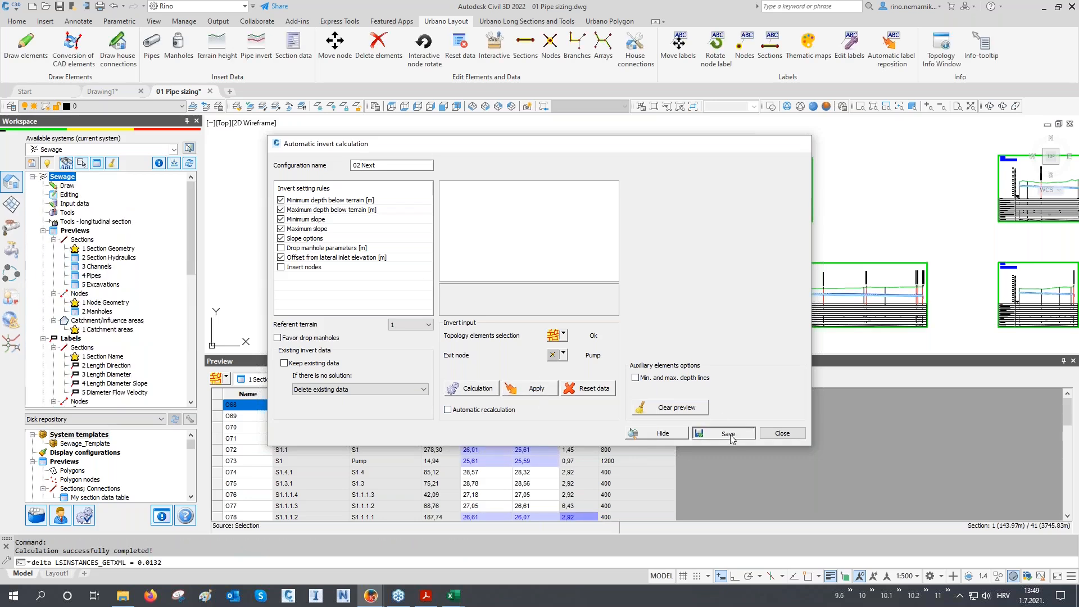
scroll(505, 486, "down", 5)
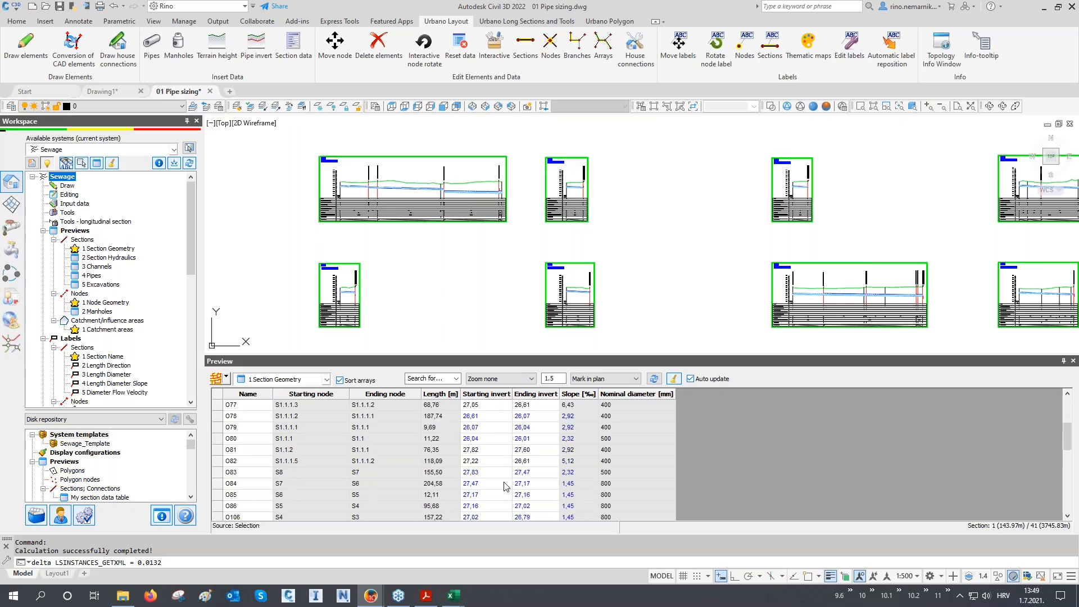
scroll(504, 486, "up", 5)
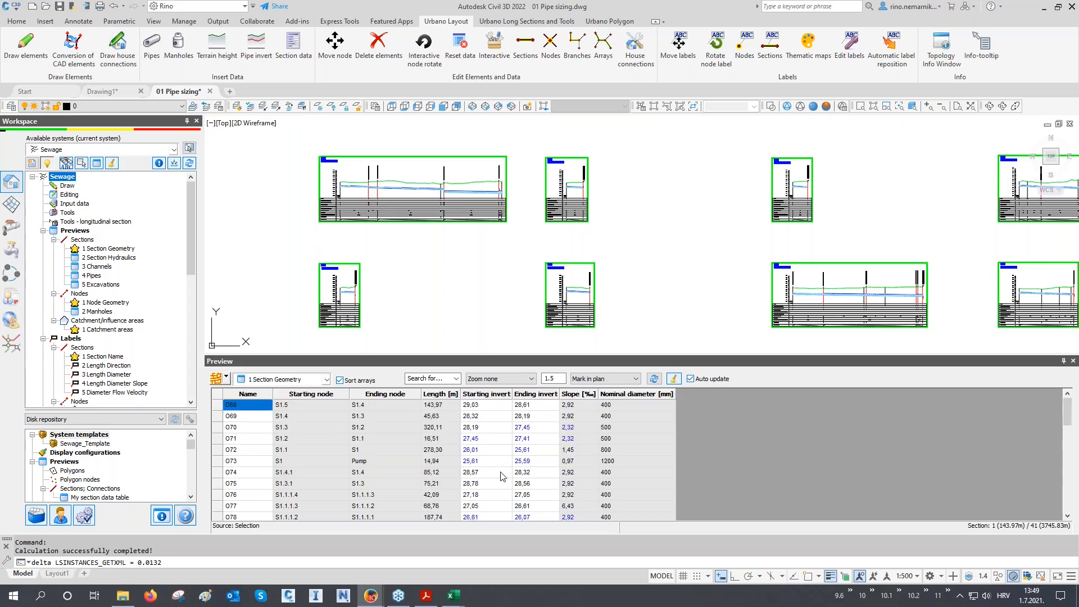
- Repeat the Wet period pipe sizing on the recalculated inverts, check the inner diameters for differences, and save the results
left_click(8, 230)
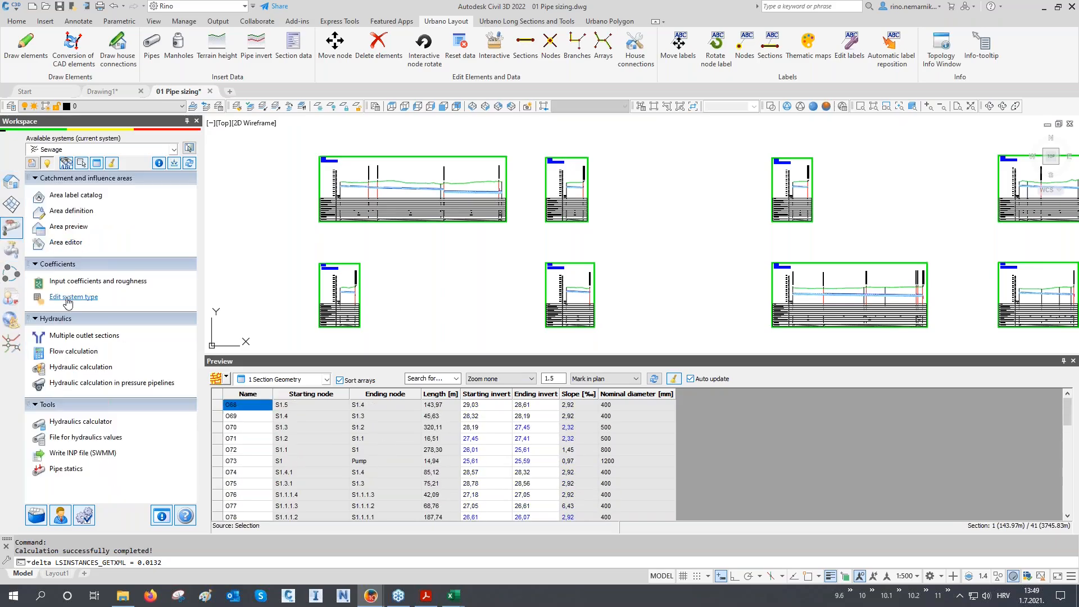
left_click(71, 367)
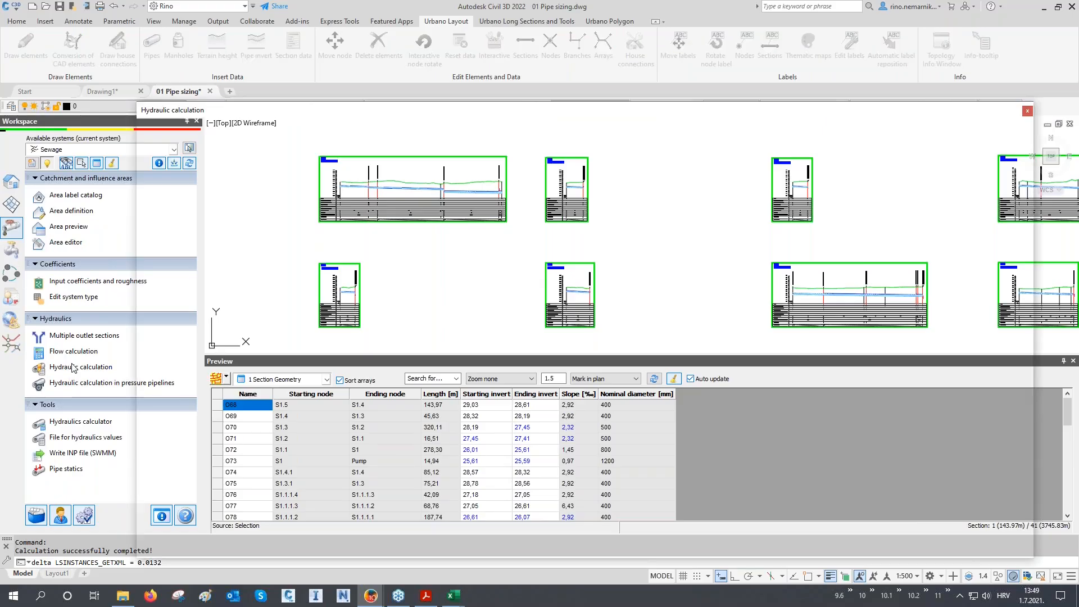
left_click(502, 270)
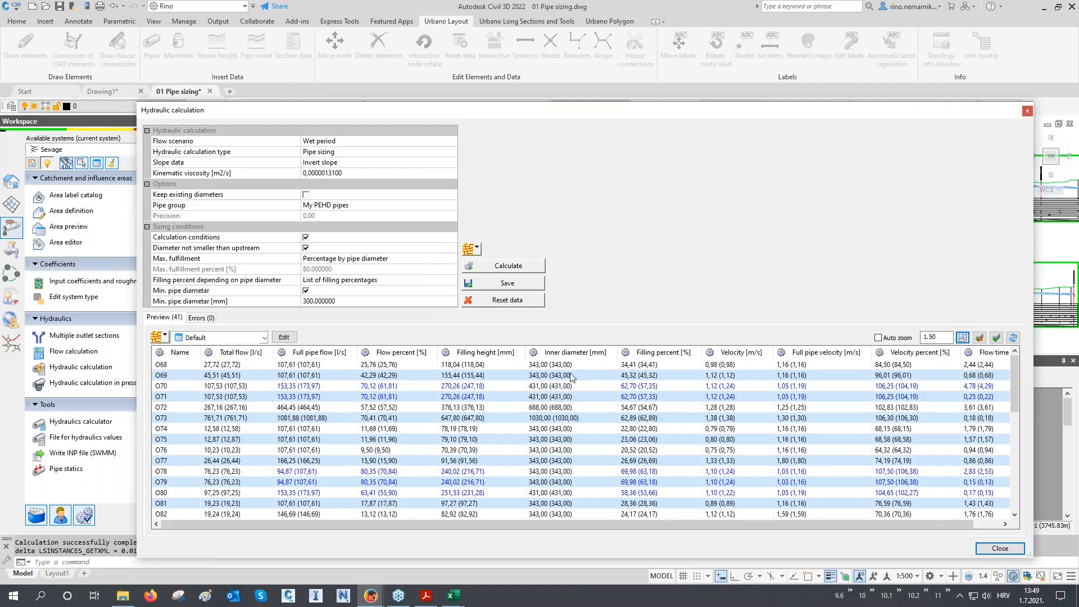
scroll(568, 365, "down", 1)
scroll(568, 365, "down", 5)
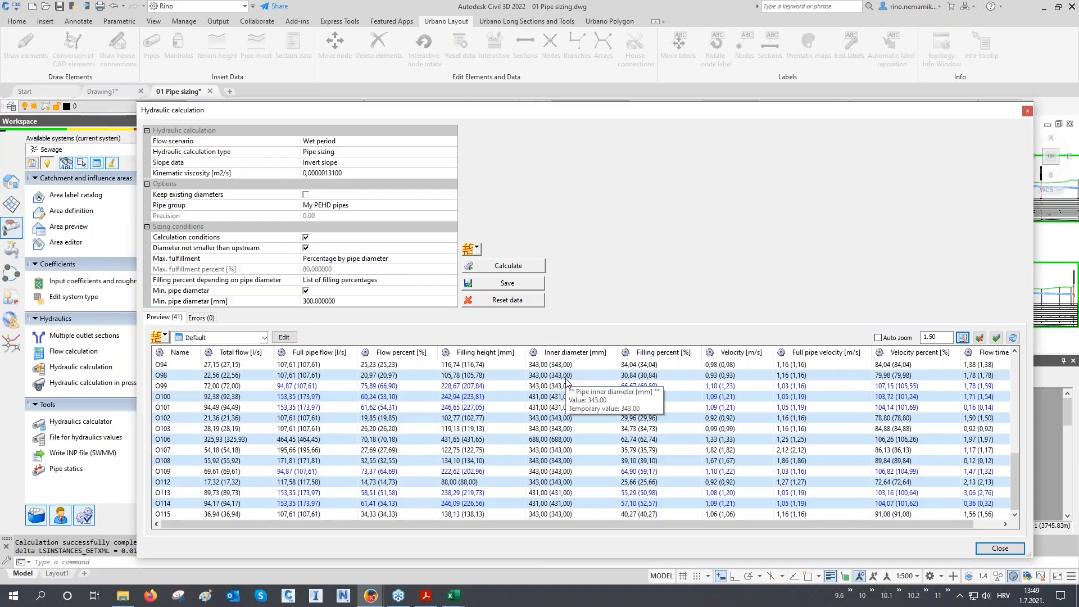
left_click(535, 284)
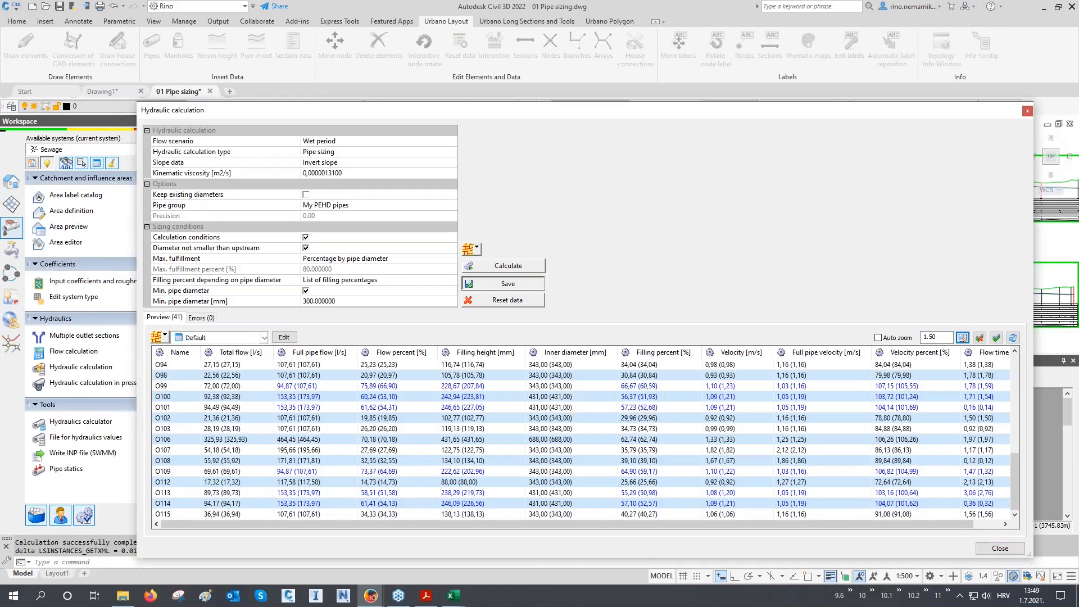
left_click(1019, 550)
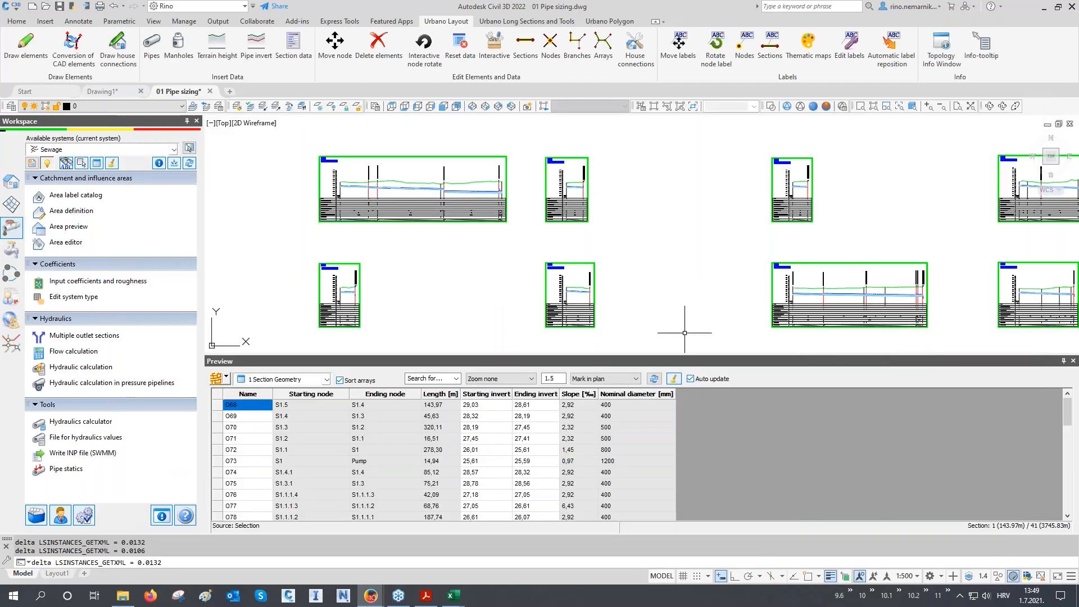
- Inspect the pipes in the longitudinal sections and close the section data preview to view the network plan
scroll(416, 220, "up", 6)
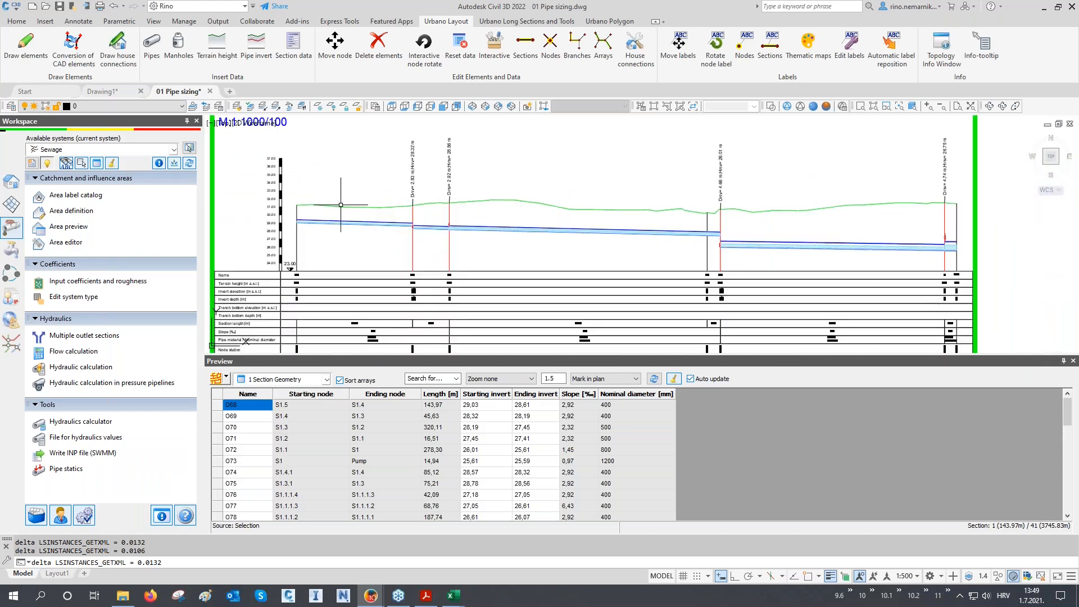
scroll(331, 207, "down", 3)
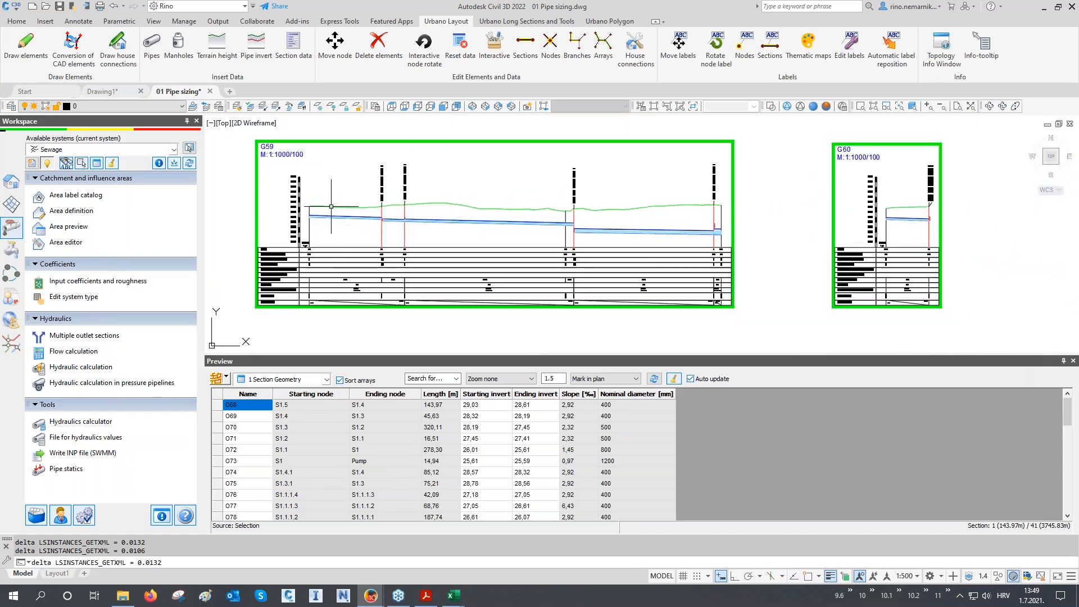
scroll(393, 210, "down", 4)
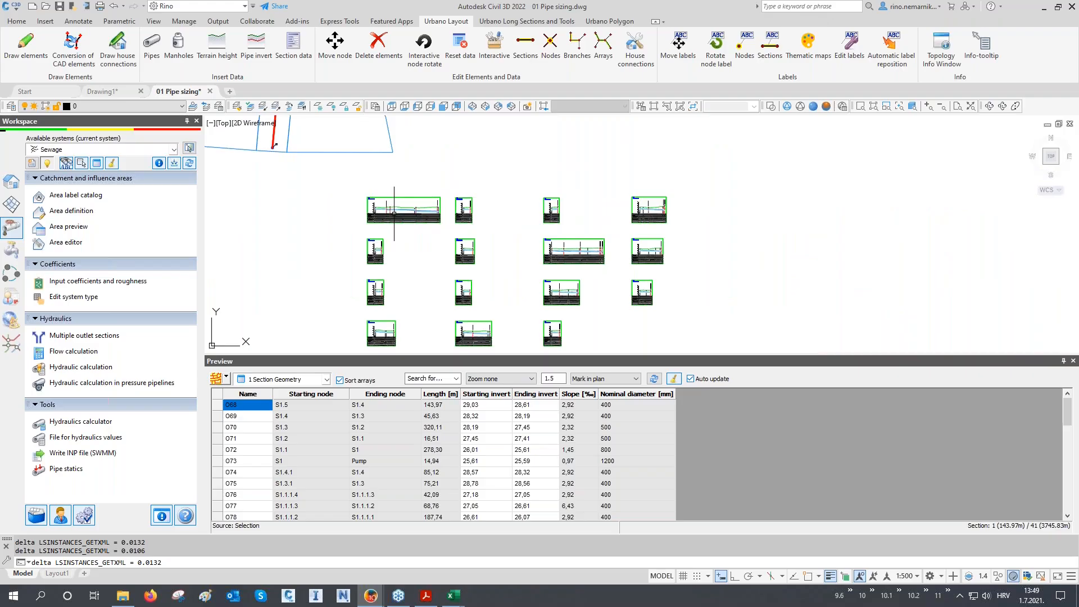
left_click(1073, 361)
scroll(843, 346, "down", 2)
scroll(444, 326, "up", 3)
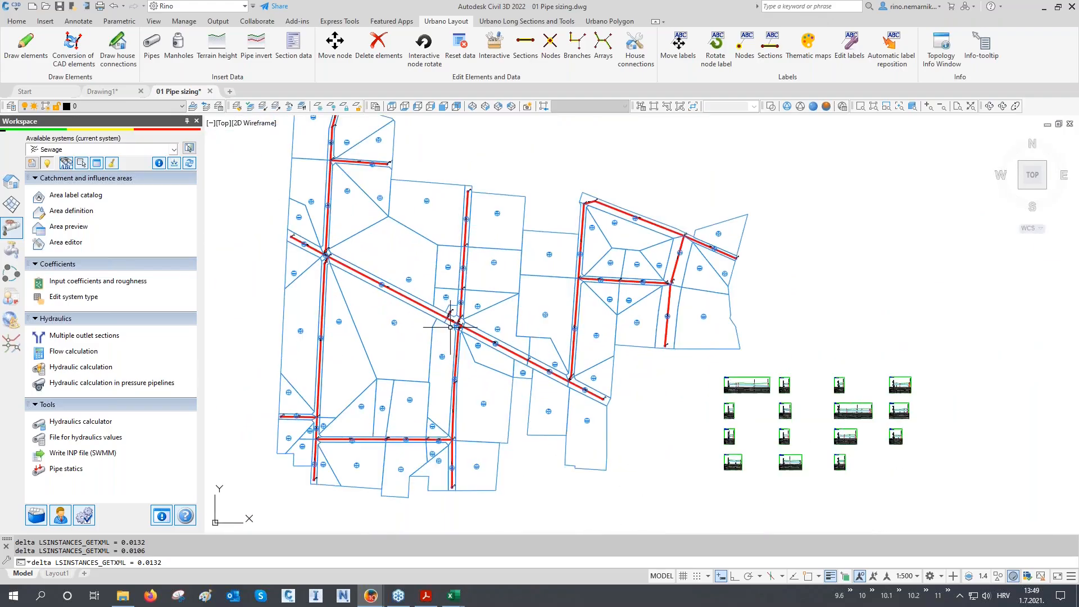
- Open the flow calculation's scenario preview and set its hydraulic calculation type to According to existing data (diameter/slope)
left_click(76, 352)
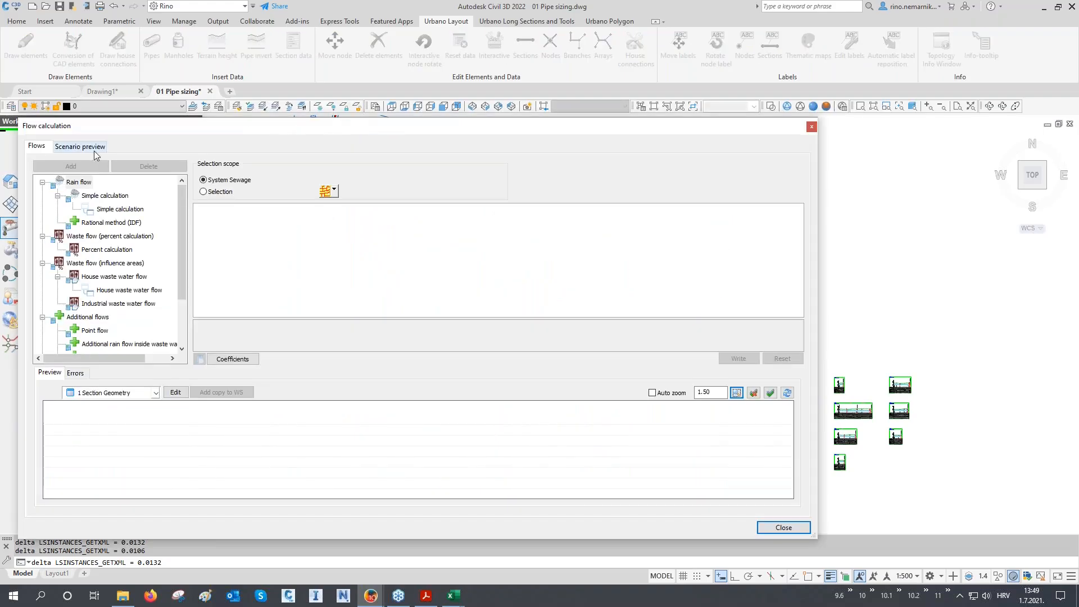
left_click(91, 147)
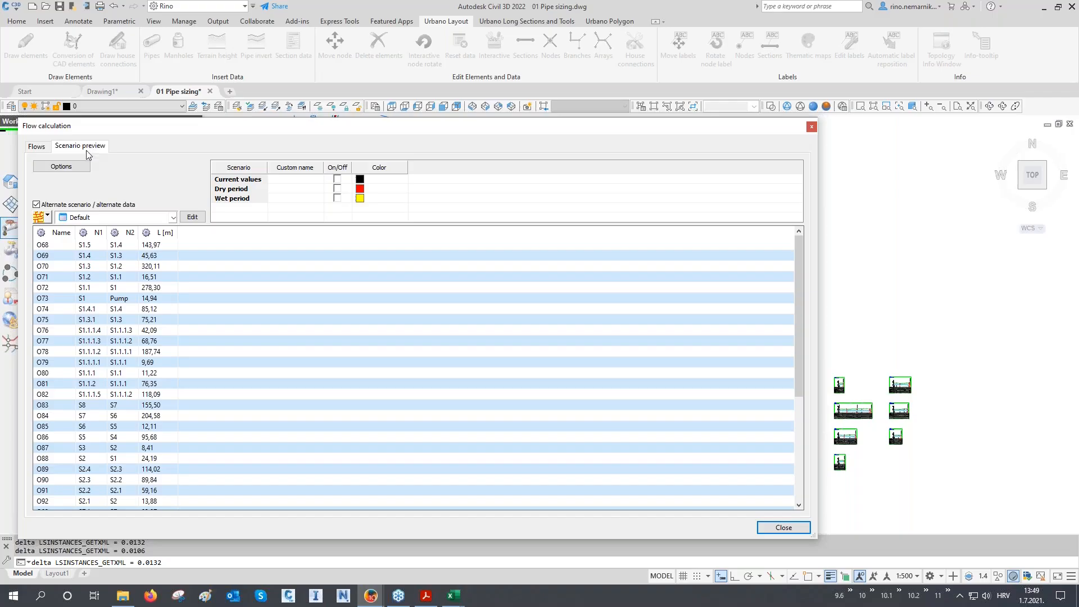
left_click(82, 171)
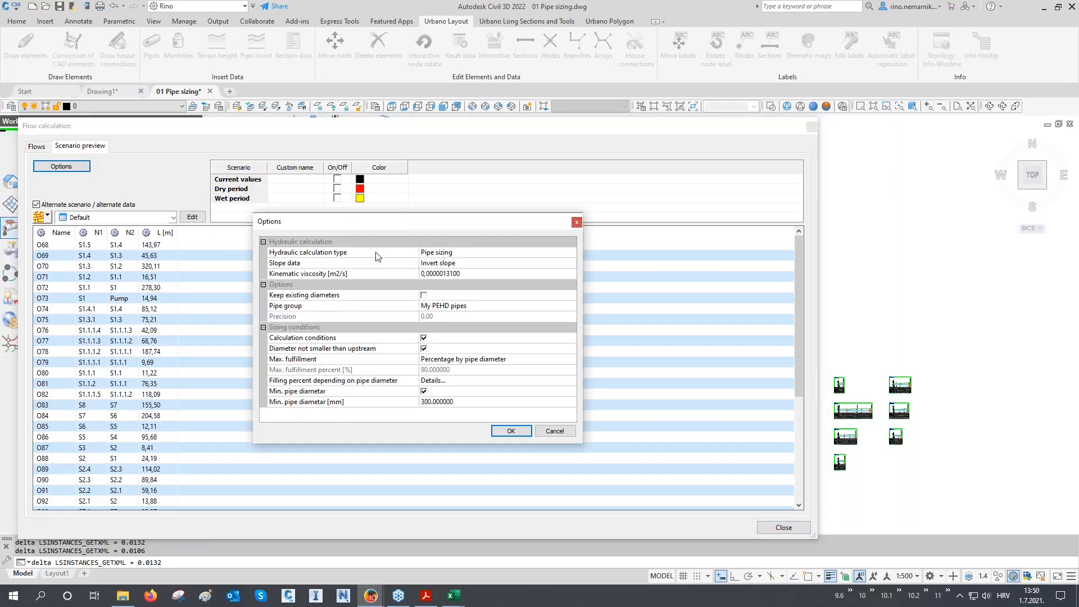
left_click(434, 256)
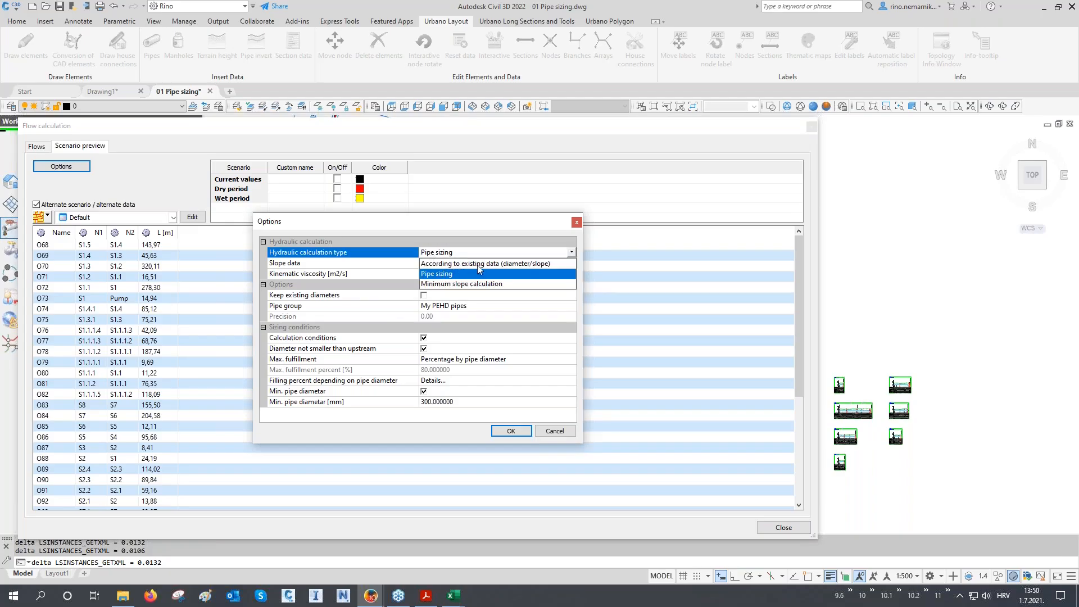
left_click(511, 263)
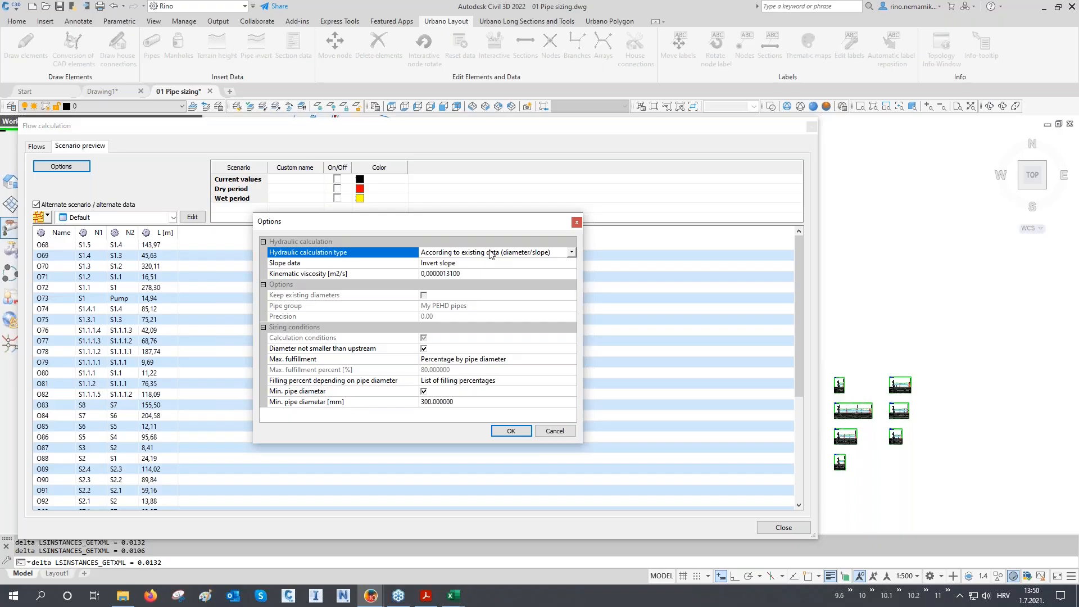
left_click(511, 430)
- Turn on the Dry period and Wet period scenarios and compare their flows, fillings, velocities and flow times side by side
left_click(338, 189)
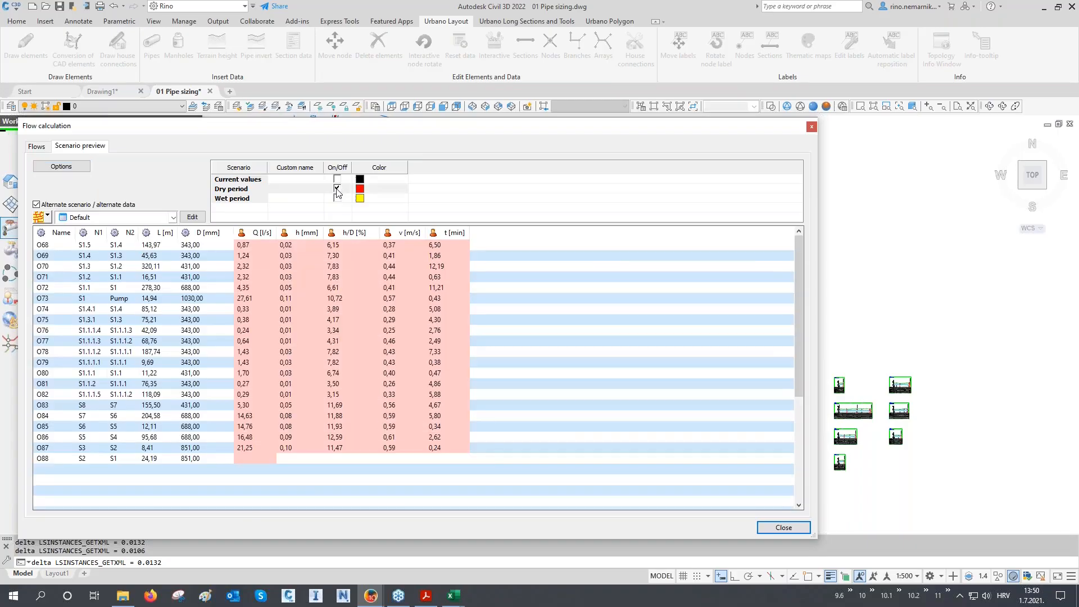
left_click(337, 198)
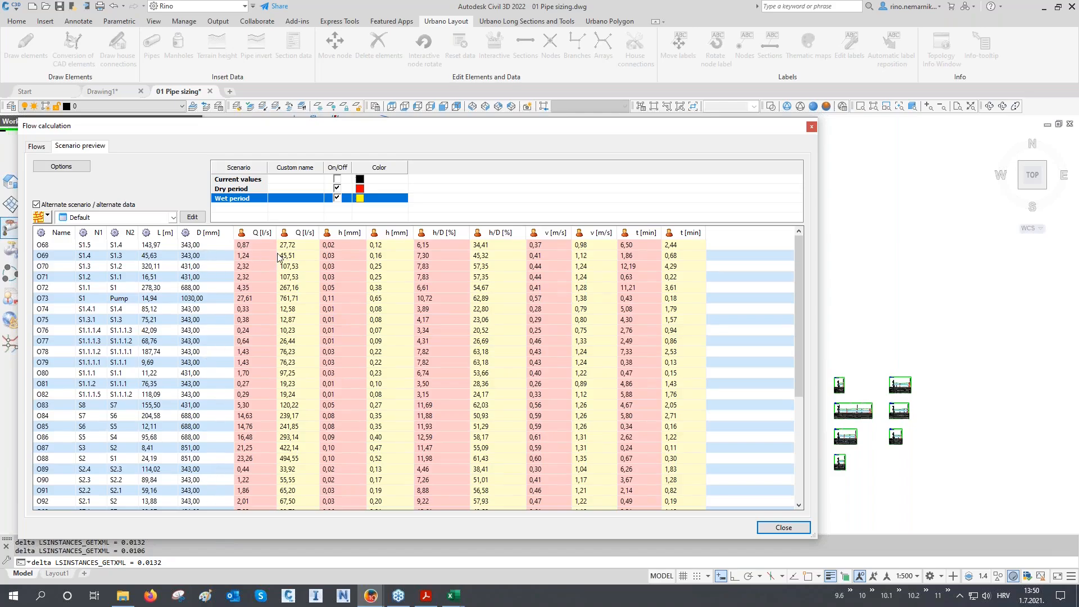
mouse_move(277, 257)
mouse_move(670, 406)
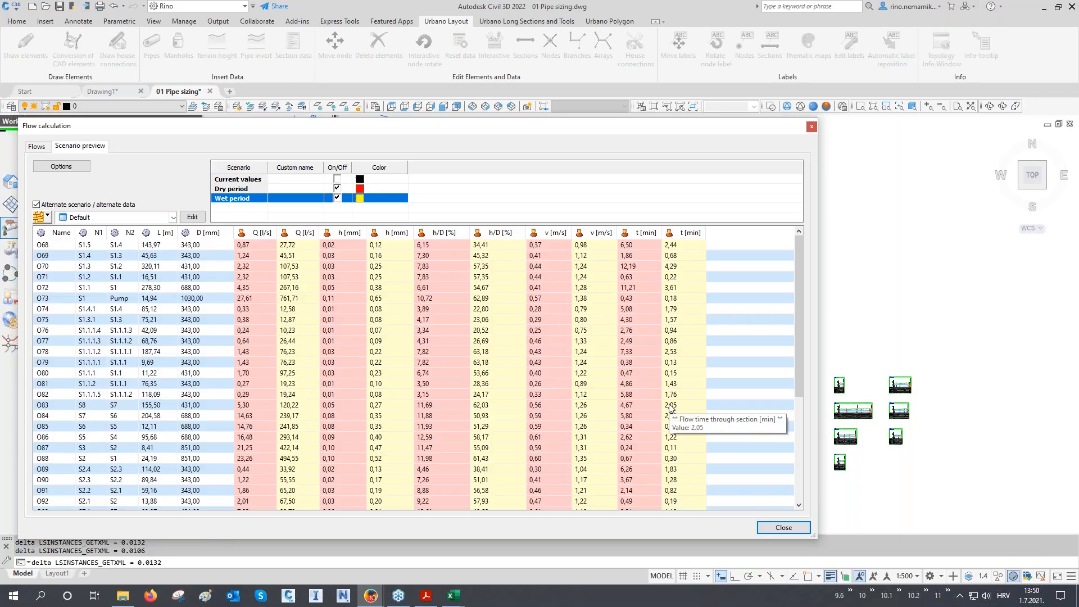
left_click(781, 529)
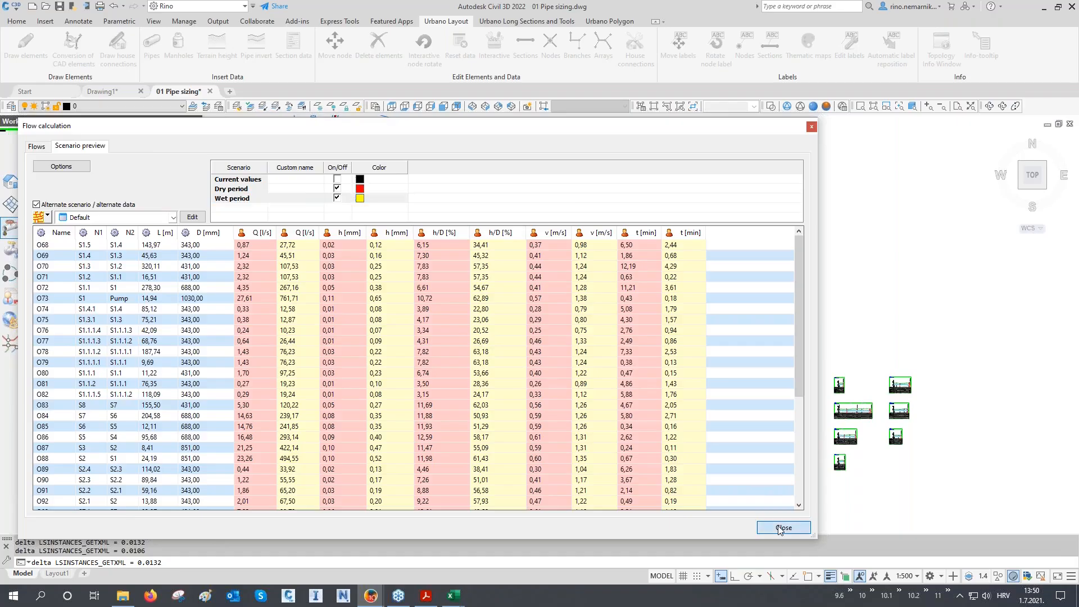
- Save the drawing under the new name 01 Pipe sizing_final.dwg and close it
middle_click(667, 402)
middle_click(667, 402)
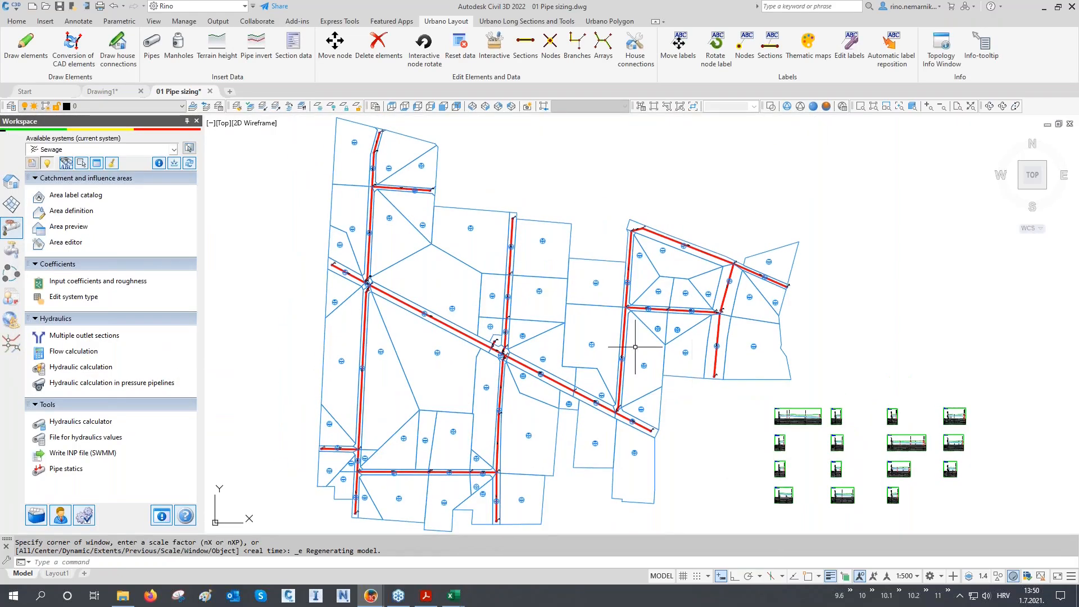
left_click(12, 9)
left_click(43, 147)
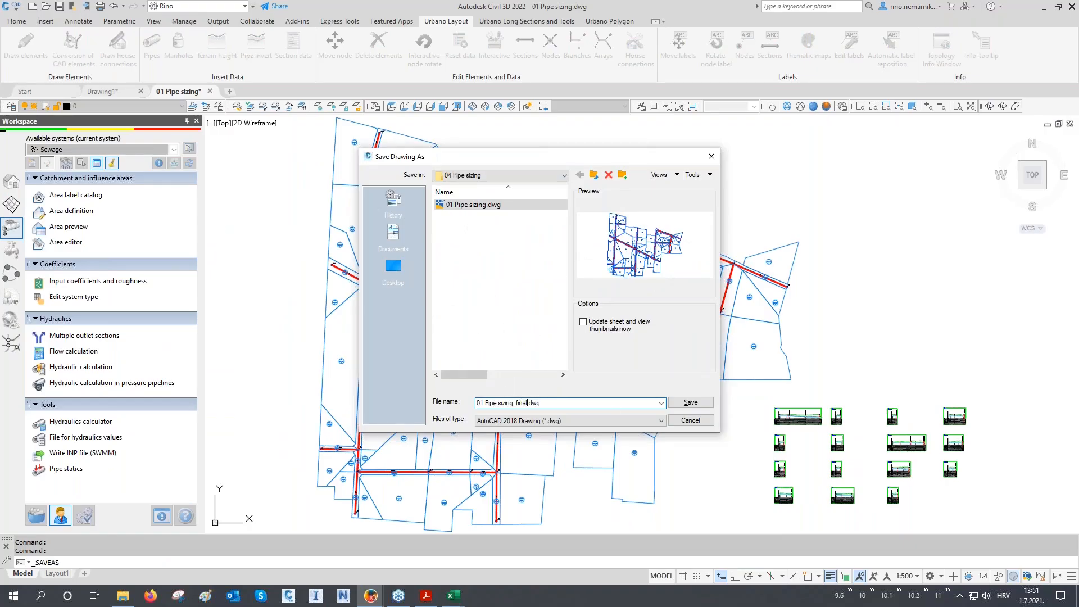
left_click(683, 404)
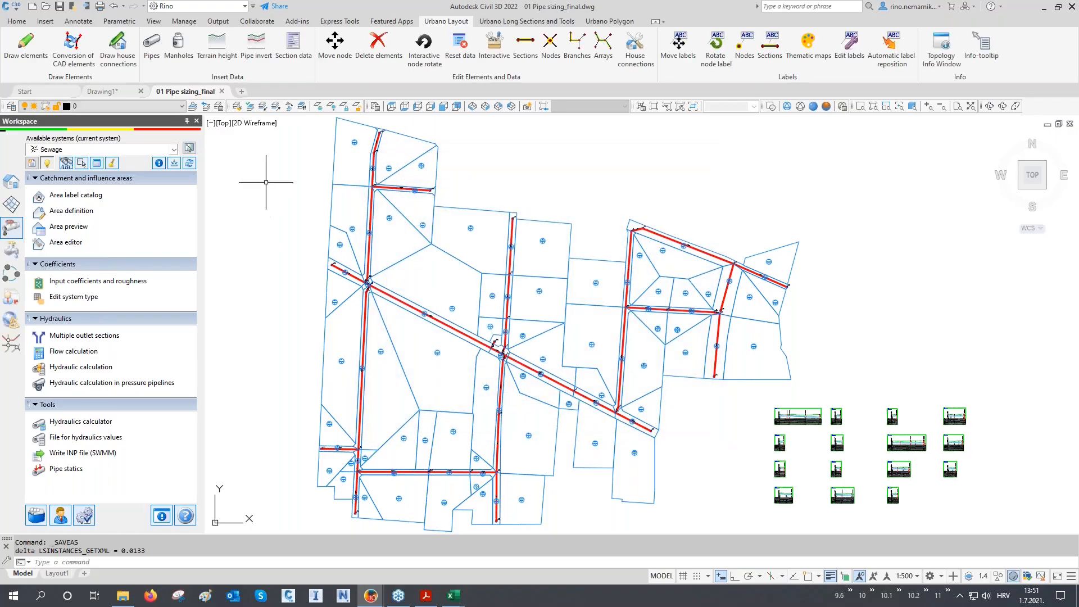
left_click(223, 92)
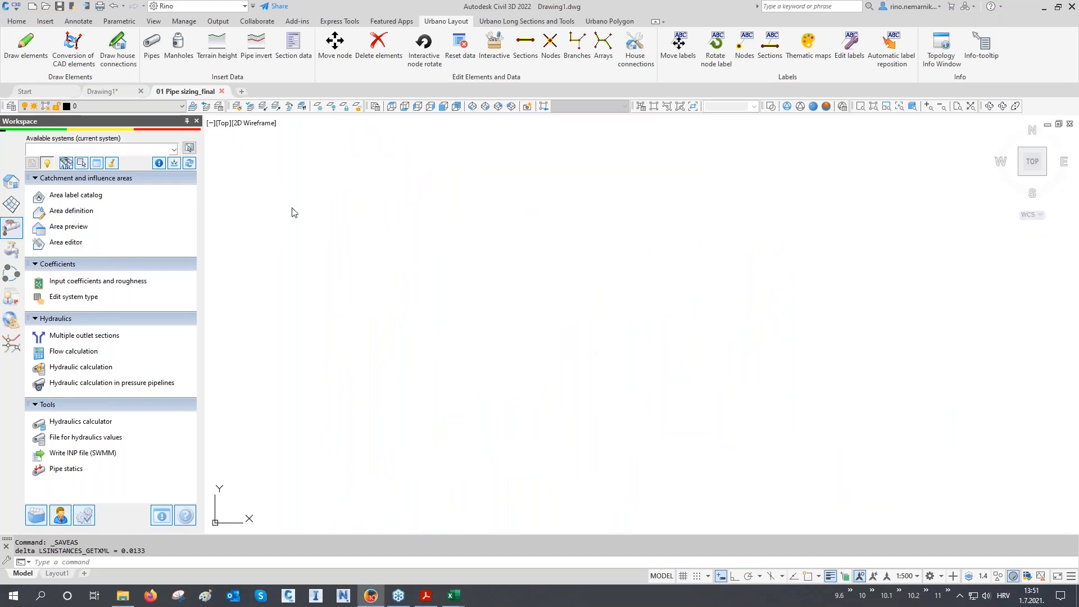
- Open the drawing 01_PRESSURE.dwg from the 05 Pressure pipelines folder in Civil 3D
left_click(123, 596)
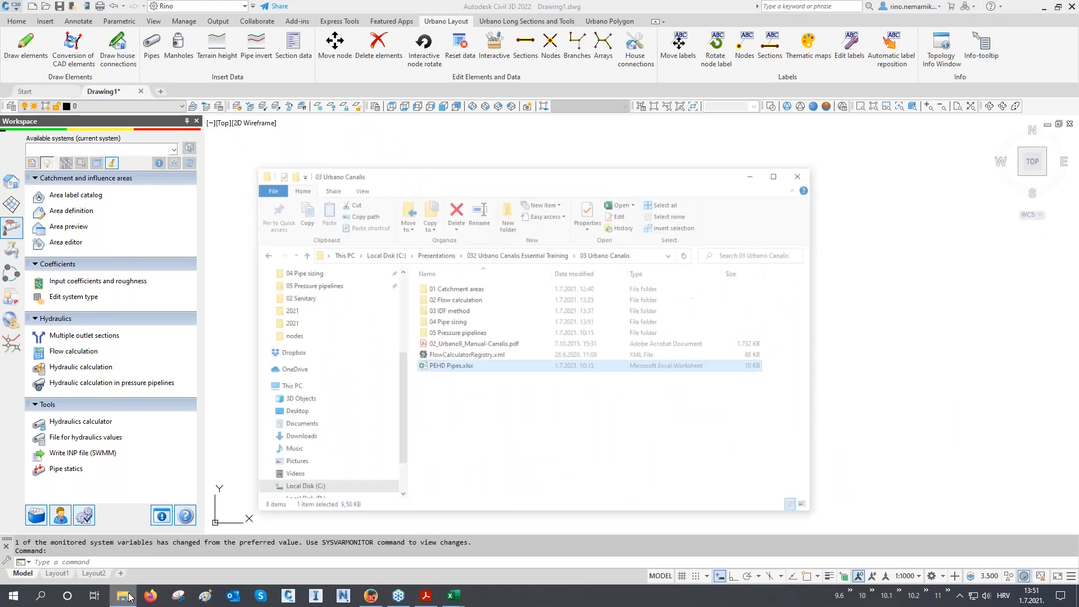
double_click(488, 304)
left_click_drag(484, 258, 374, 551)
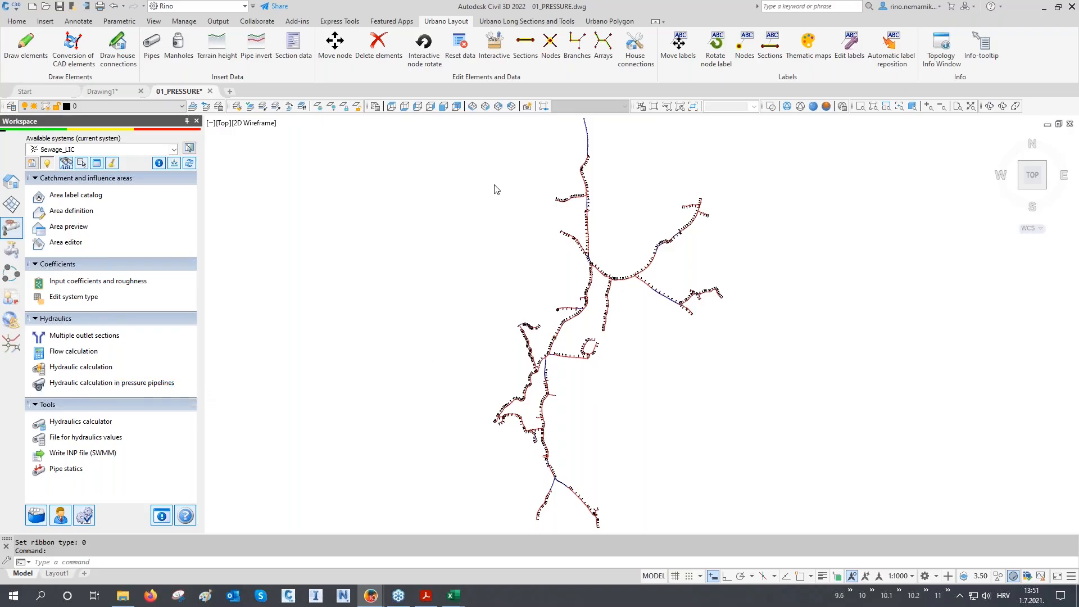
- Inspect the gravity branch leading into pumping station CS-15 at the southern end of the network
middle_click_drag(626, 429, 622, 357)
scroll(552, 439, "up", 5)
scroll(540, 445, "up", 6)
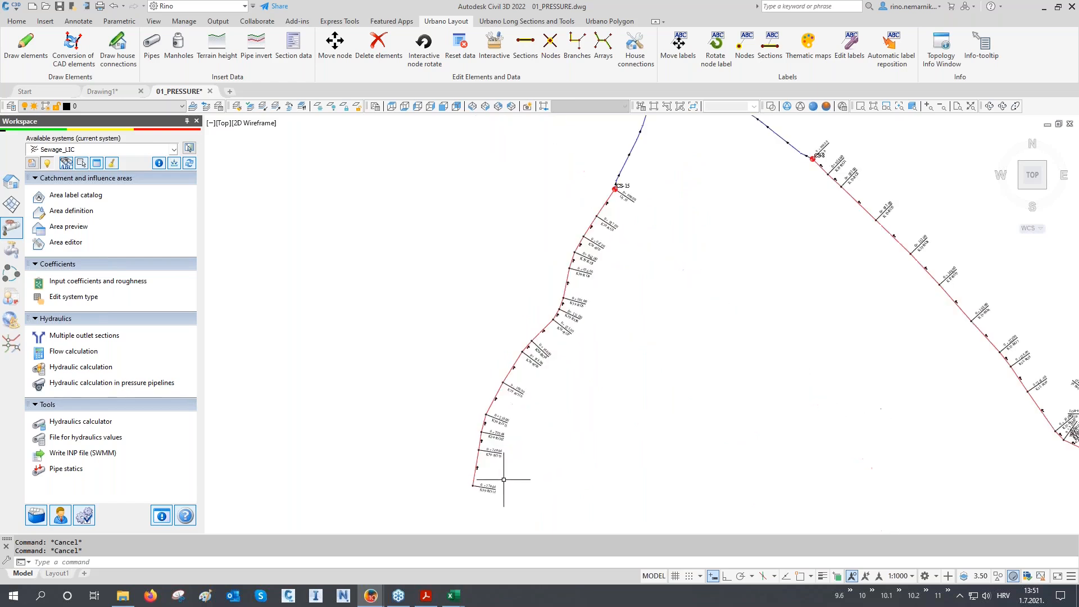
middle_click_drag(554, 249, 499, 377)
middle_click_drag(609, 181, 524, 377)
middle_click_drag(626, 174, 568, 319)
scroll(569, 319, "up", 4)
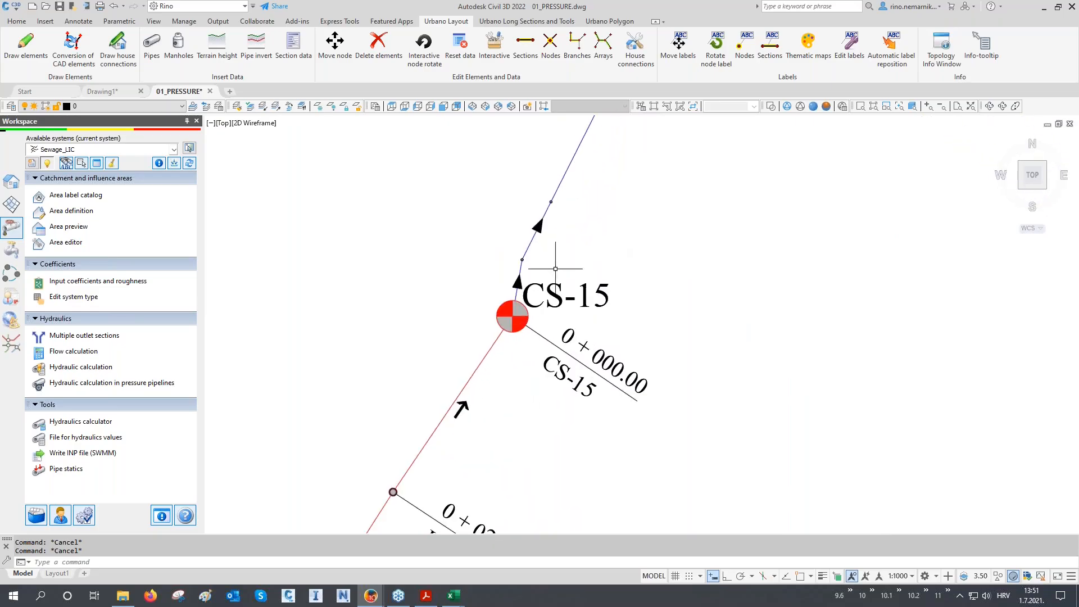
- Review the Gravity and Pressure layout styles and compare how pipes and flow arrows are drawn around CS-15 and across the network
left_click(11, 181)
scroll(96, 254, "down", 8)
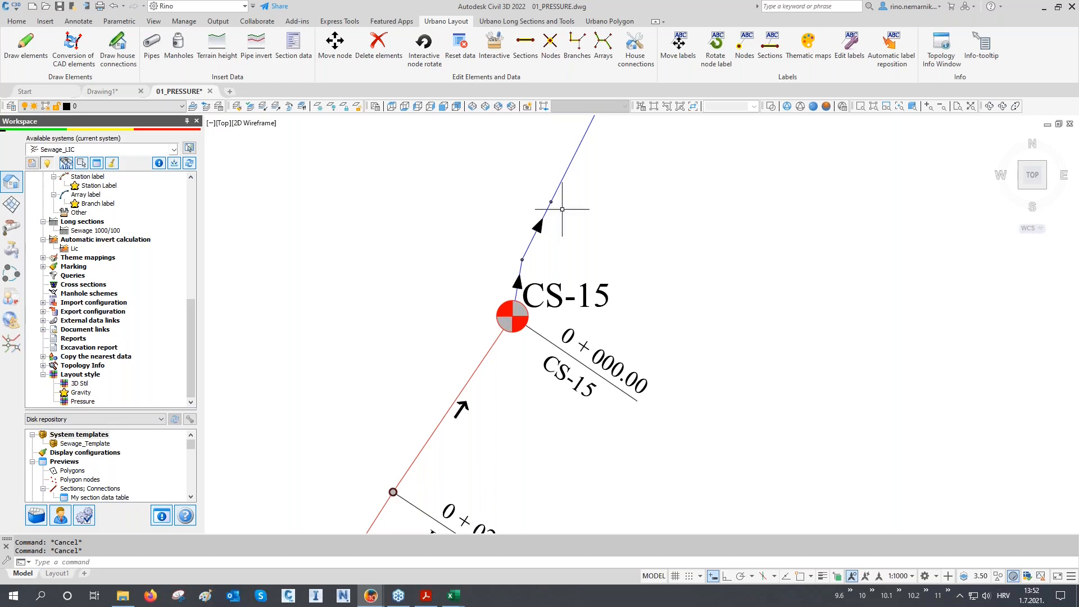
scroll(551, 199, "up", 4)
scroll(551, 199, "up", 2)
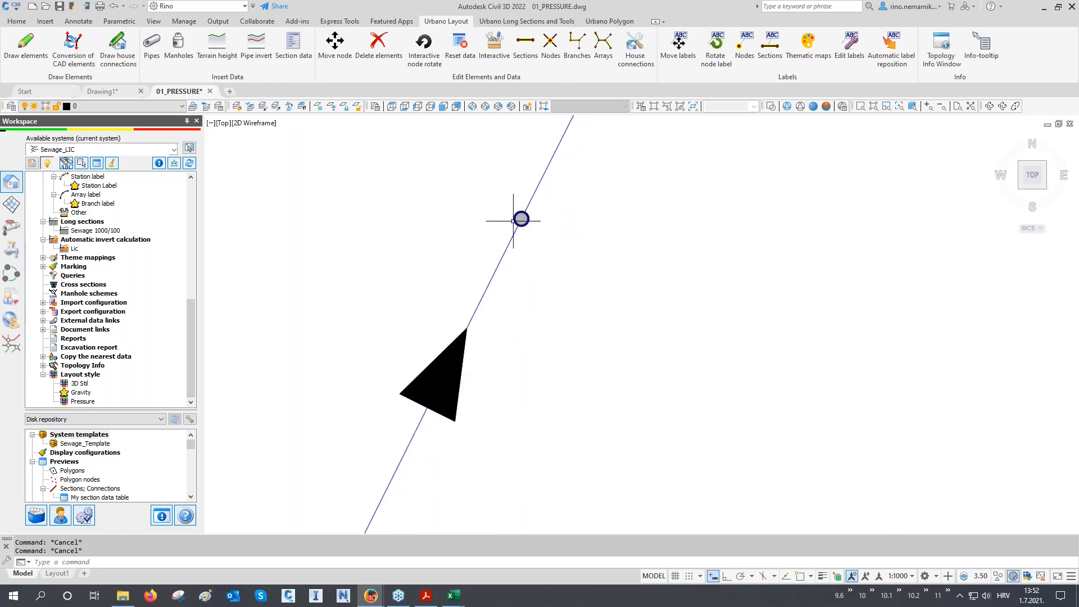
scroll(523, 219, "down", 4)
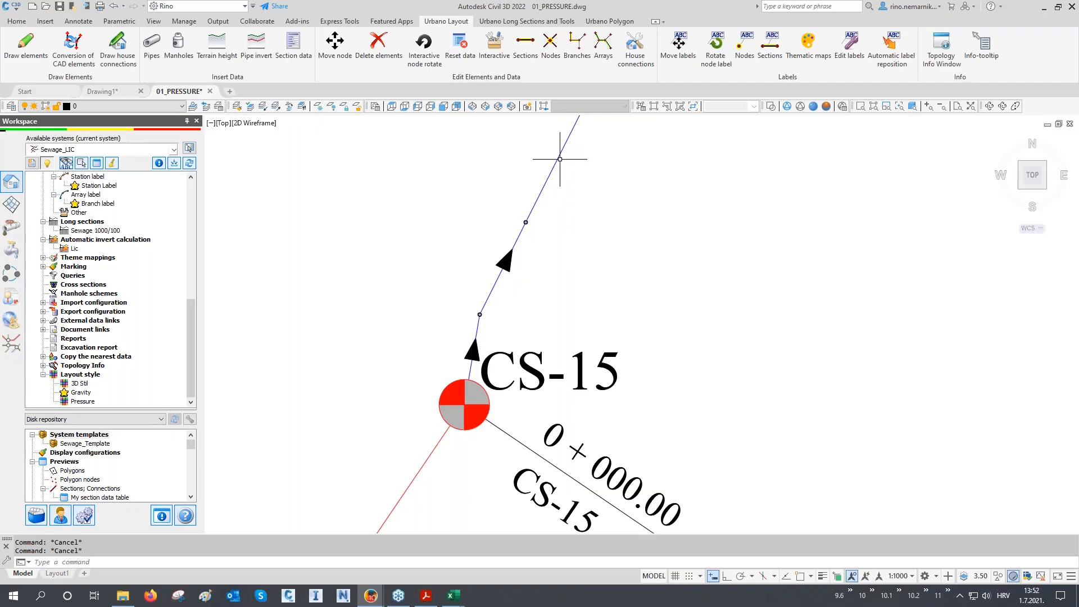
scroll(557, 157, "down", 4)
scroll(393, 450, "up", 2)
scroll(392, 450, "up", 2)
middle_click_drag(489, 335, 418, 465)
middle_click_drag(548, 264, 489, 367)
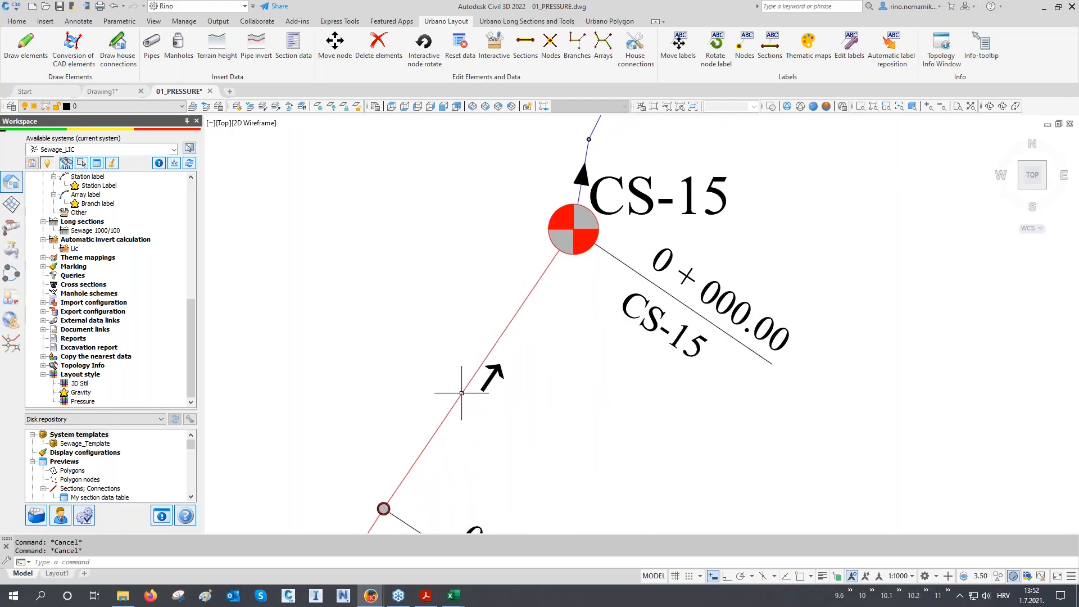
scroll(453, 393, "down", 3)
mouse_move(475, 426)
middle_mouse_down()
mouse_move(472, 387)
mouse_move(416, 460)
middle_mouse_up()
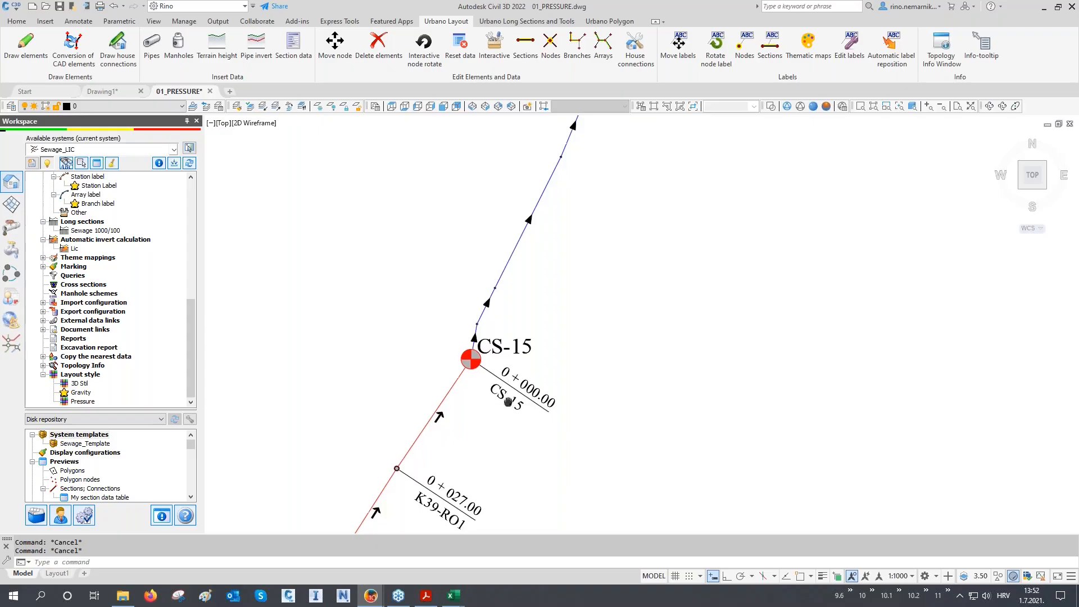
middle_click_drag(482, 411, 539, 282)
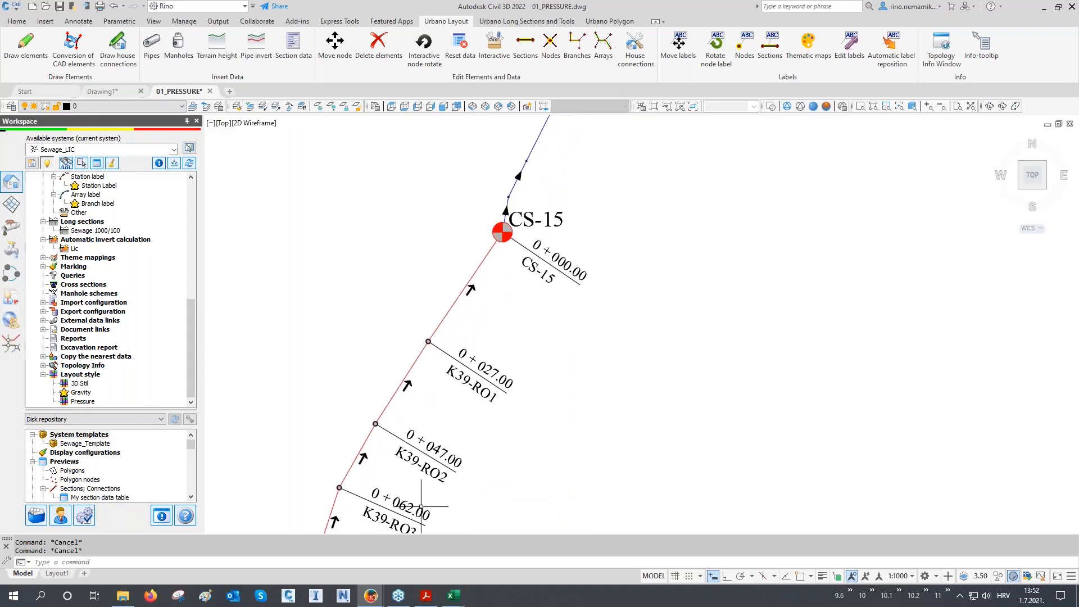
scroll(421, 506, "down", 5)
middle_click_drag(536, 284, 514, 427)
mouse_move(499, 271)
middle_mouse_down()
mouse_move(501, 292)
mouse_move(494, 229)
mouse_move(520, 430)
middle_mouse_up()
scroll(509, 348, "down", 8)
scroll(494, 313, "down", 4)
scroll(512, 301, "up", 3)
mouse_move(514, 299)
middle_mouse_down()
mouse_move(434, 352)
mouse_move(354, 376)
mouse_move(356, 366)
middle_mouse_up()
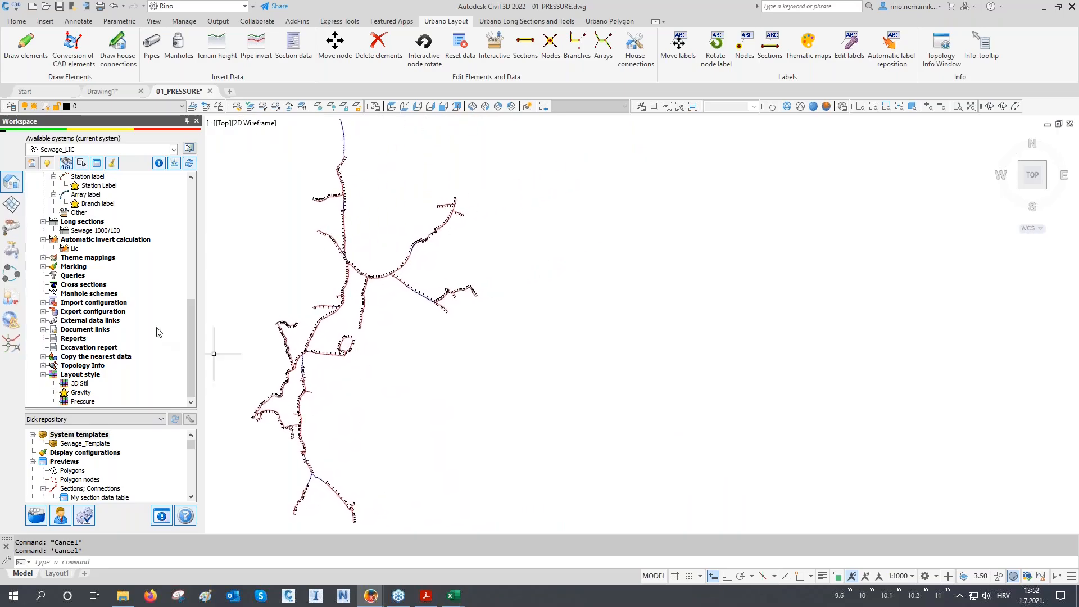
- Check the system types in the 1 Section Geometry preview by sorting on that column, and close the preview
scroll(159, 333, "up", 12)
left_click(116, 244)
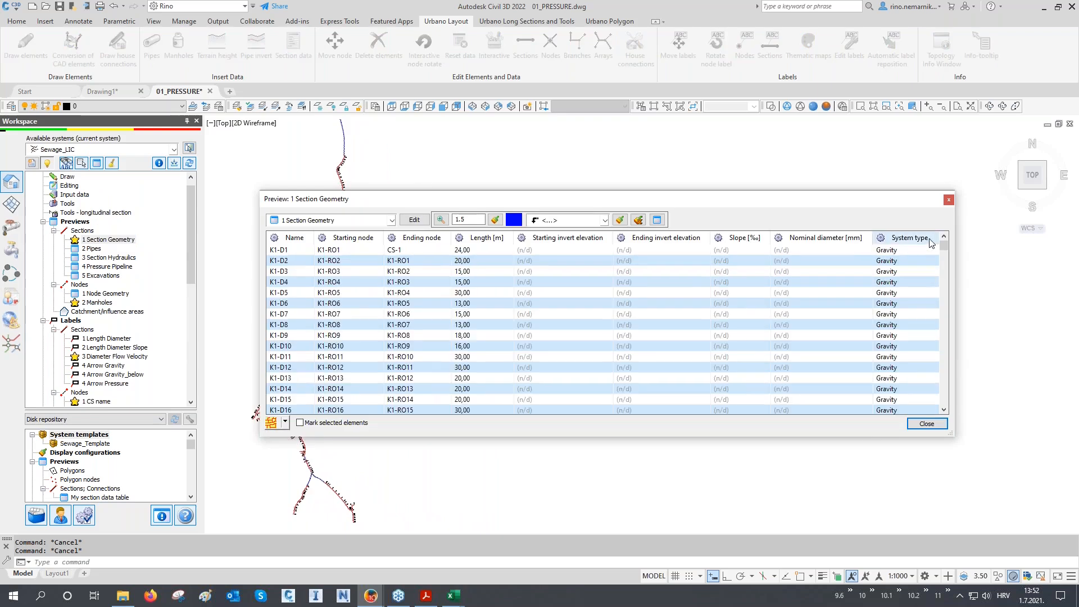
left_click(916, 238)
left_click(916, 238)
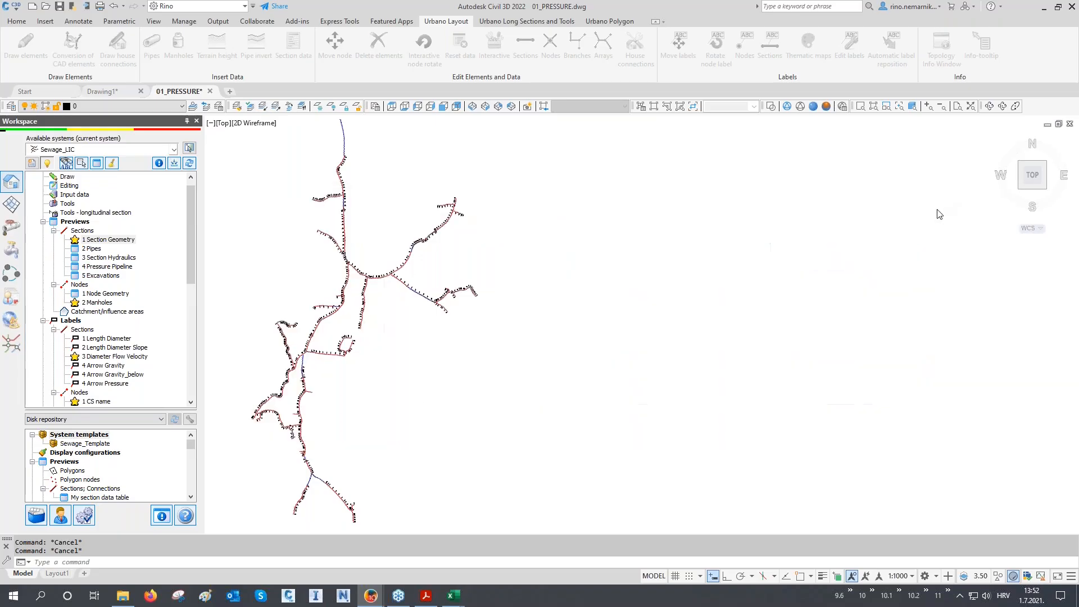
left_click(948, 199)
- Open the Edit system type tool, choose selection by branches and locate pressure branch TC-15 near CS-15
right_click(78, 186)
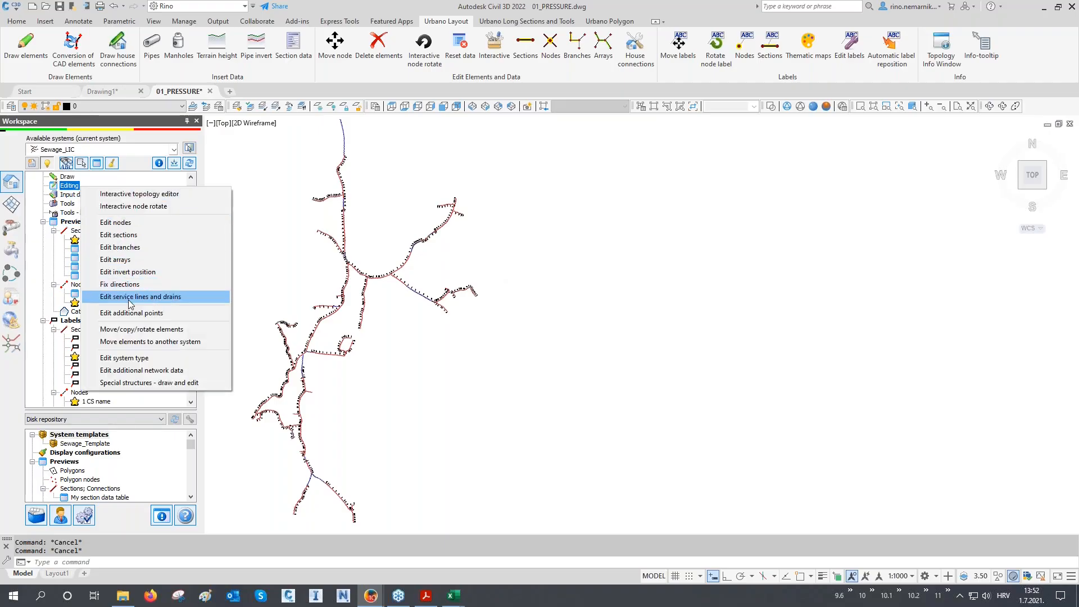
left_click(219, 358)
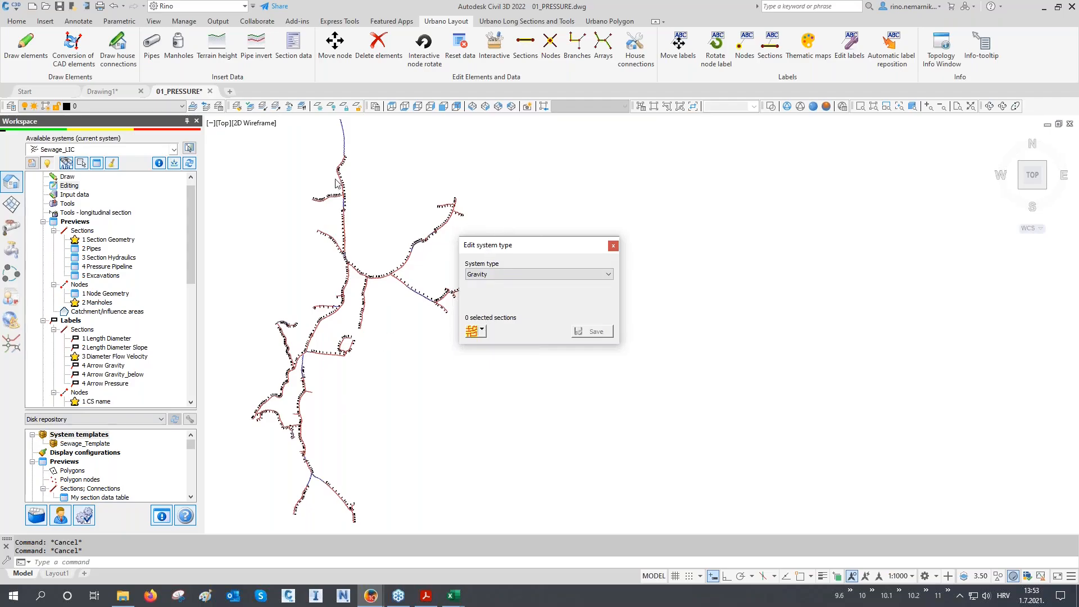
left_click(485, 330)
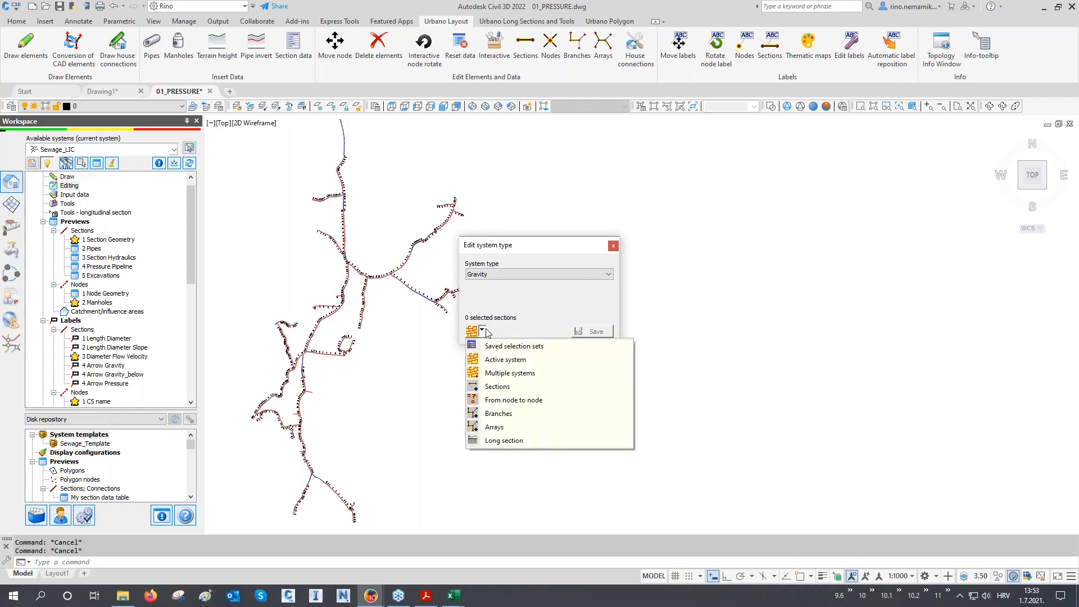
left_click(511, 414)
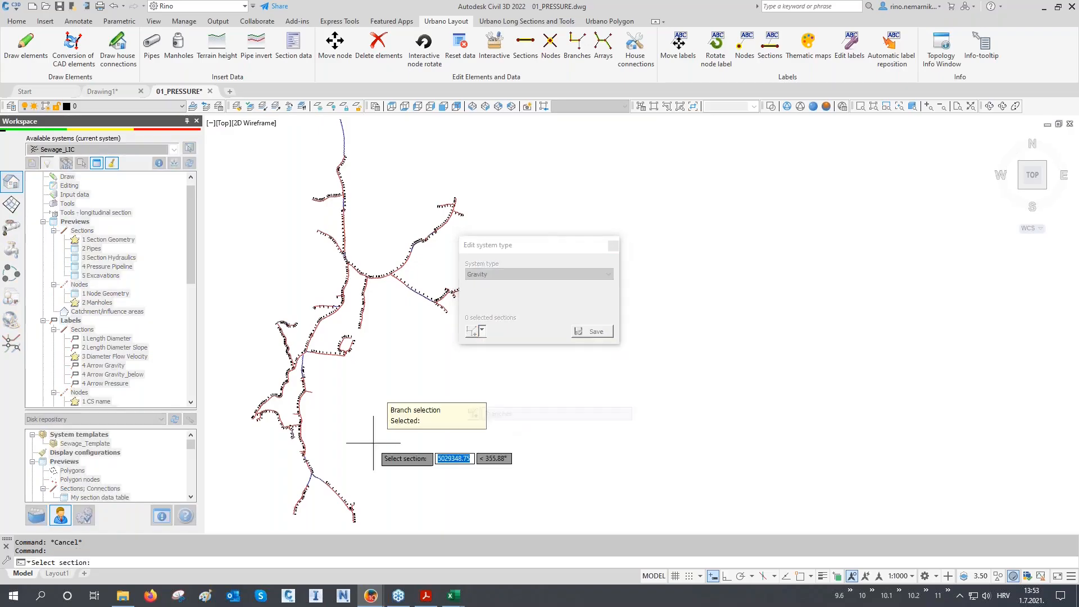
scroll(317, 488, "up", 5)
scroll(316, 488, "up", 2)
middle_click_drag(311, 484, 449, 374)
scroll(424, 363, "up", 3)
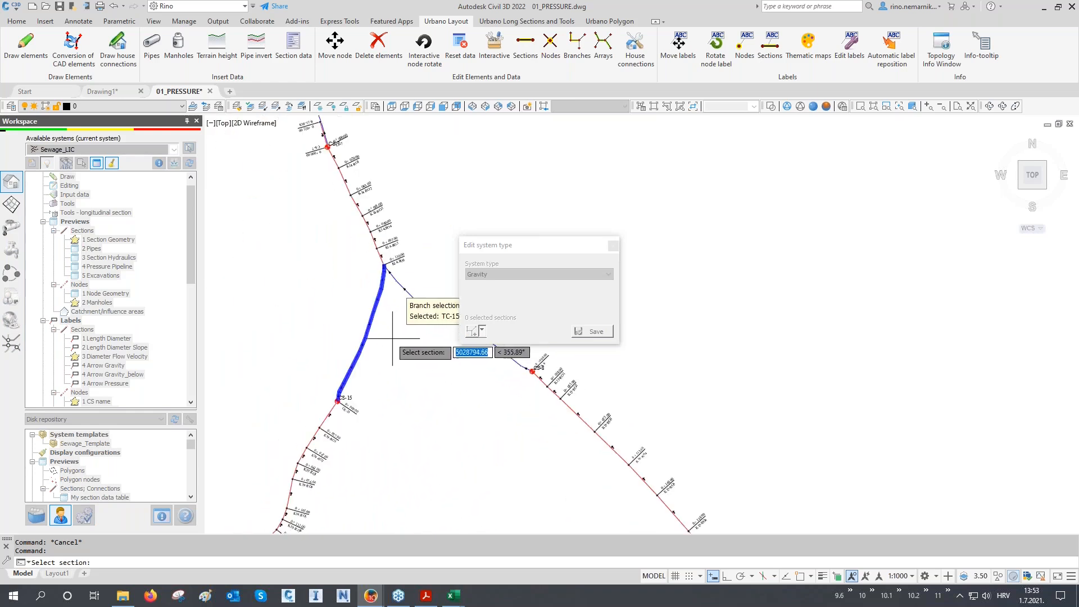
- Inspect pressure branch TC-3 with the branch selection, end the selection and close the system type editor without saving
mouse_move(409, 307)
middle_mouse_down()
mouse_move(416, 392)
mouse_move(351, 280)
mouse_move(388, 189)
mouse_move(384, 433)
mouse_move(306, 309)
mouse_move(294, 181)
mouse_move(301, 386)
mouse_move(401, 245)
mouse_move(386, 366)
mouse_move(361, 265)
mouse_move(362, 434)
mouse_move(373, 261)
mouse_move(344, 388)
mouse_move(347, 458)
mouse_move(362, 309)
middle_mouse_up()
scroll(430, 267, "up", 5)
middle_click_drag(434, 302, 394, 407)
scroll(393, 407, "down", 4)
scroll(419, 360, "up", 5)
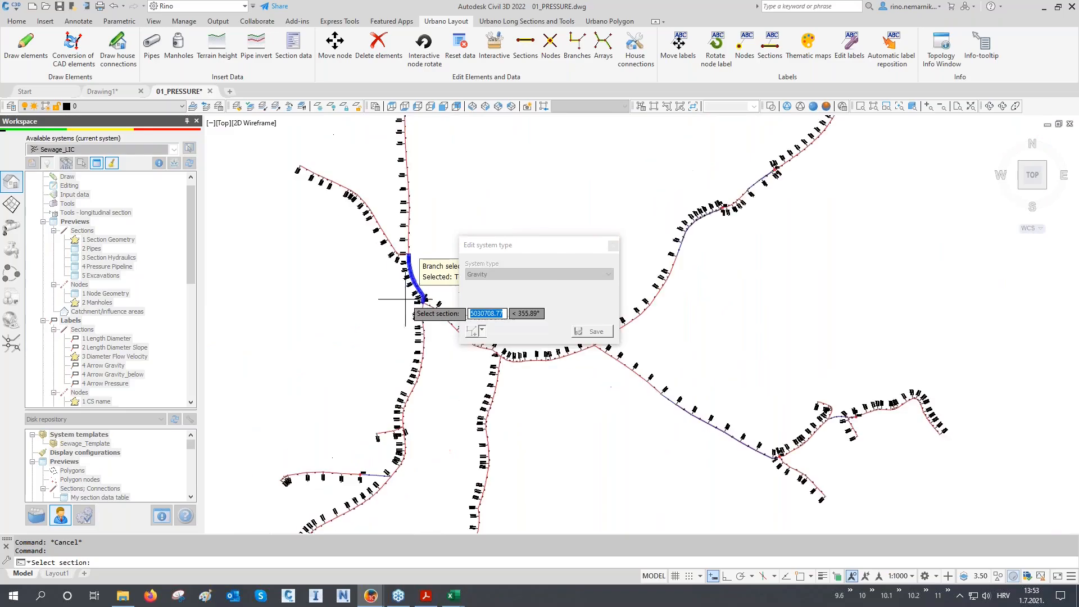
scroll(412, 257, "up", 5)
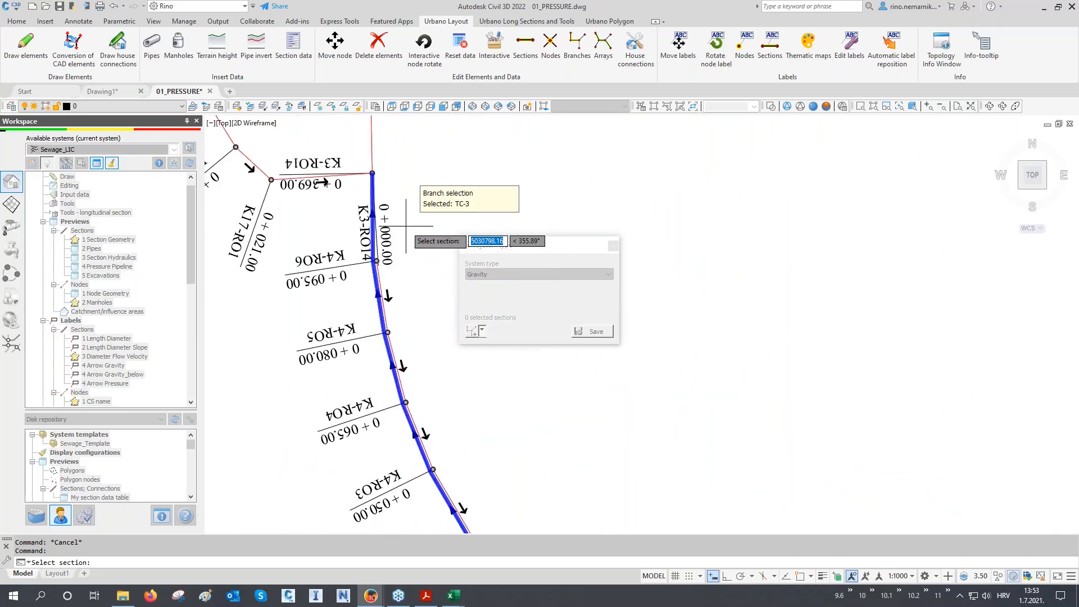
scroll(406, 226, "down", 7)
middle_click_drag(384, 351, 348, 306)
right_click(348, 306)
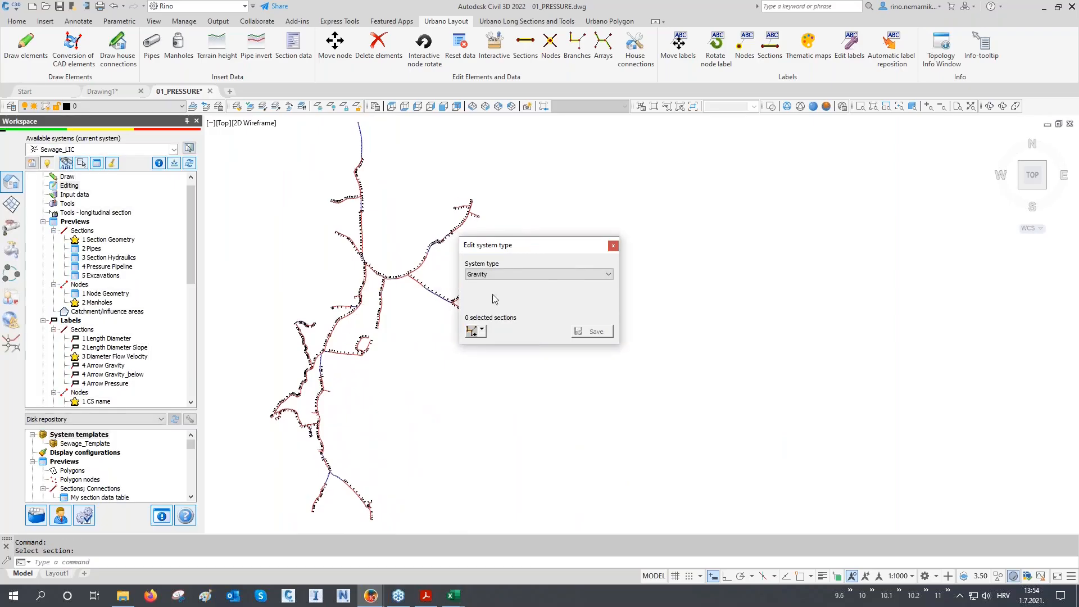
left_click(614, 247)
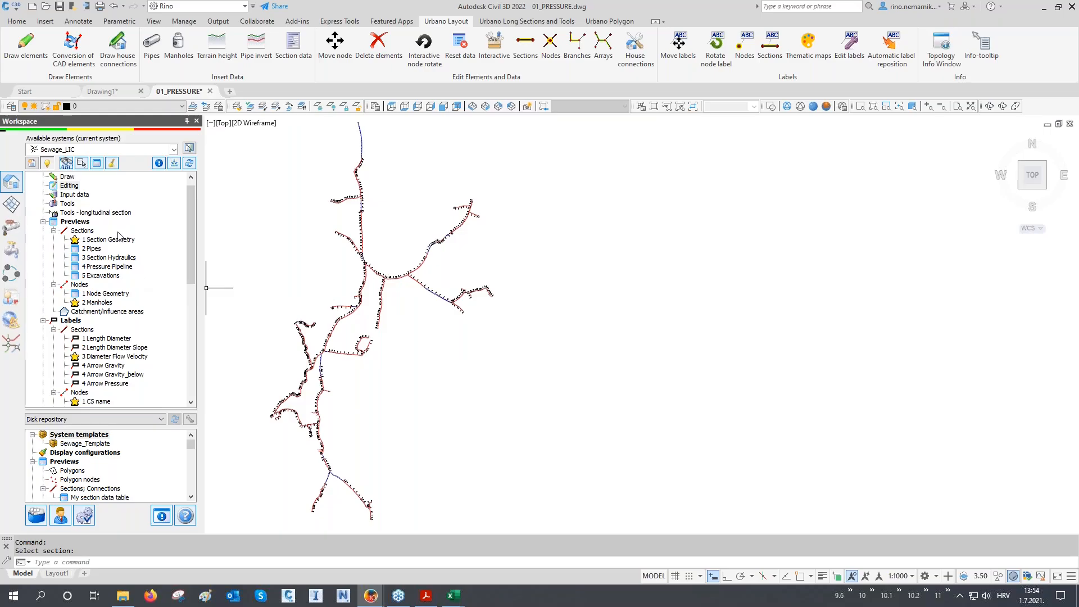
- Open the 1 Section Geometry preview and sort the sections by system type with Pressure listed first
scroll(89, 225, "up", 1)
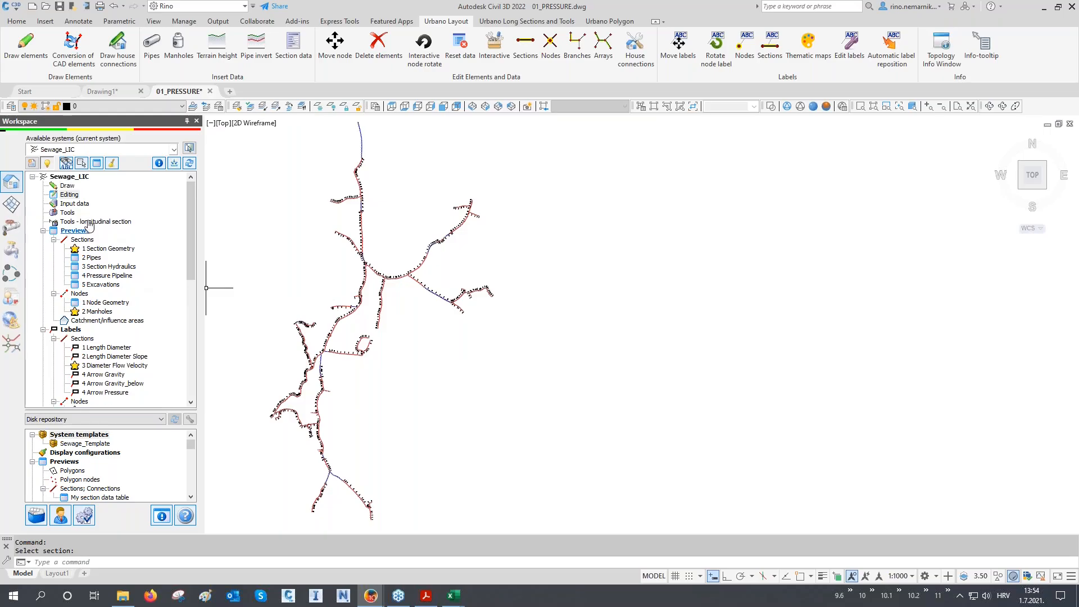
double_click(98, 248)
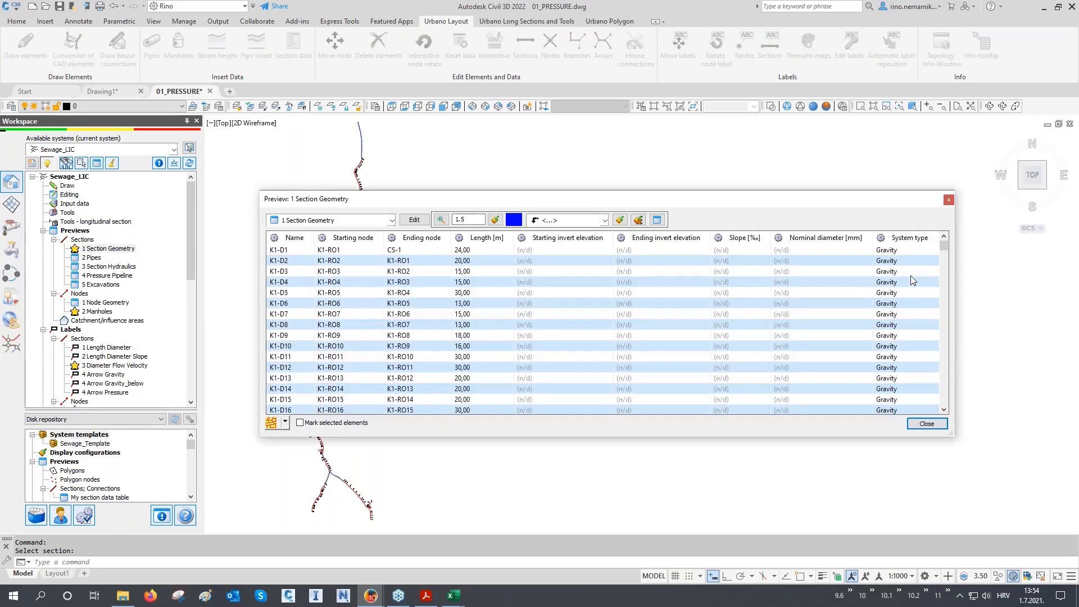
left_click(920, 238)
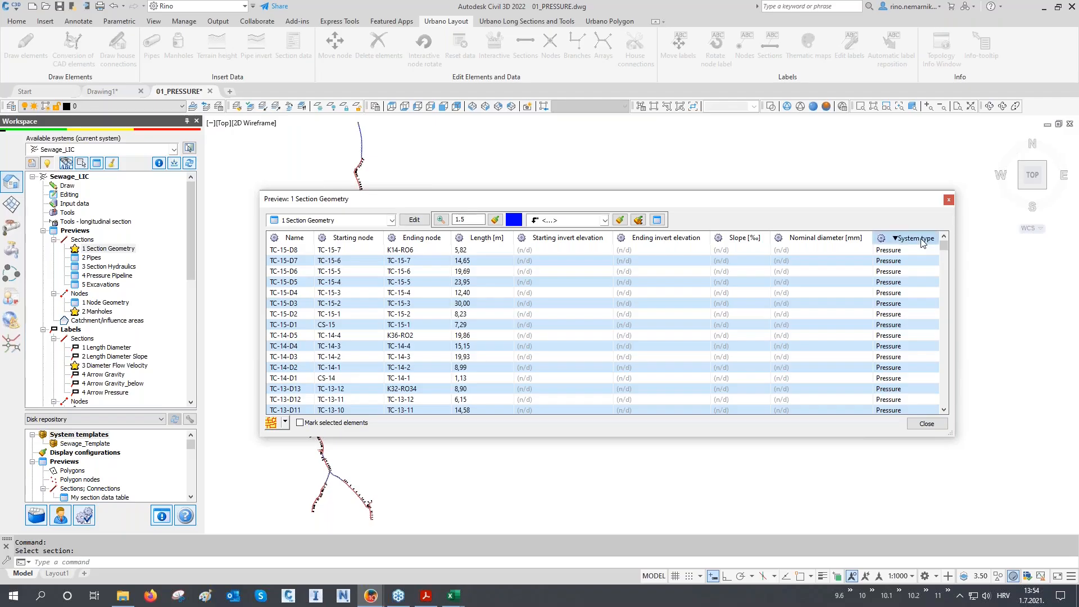
left_click(923, 240)
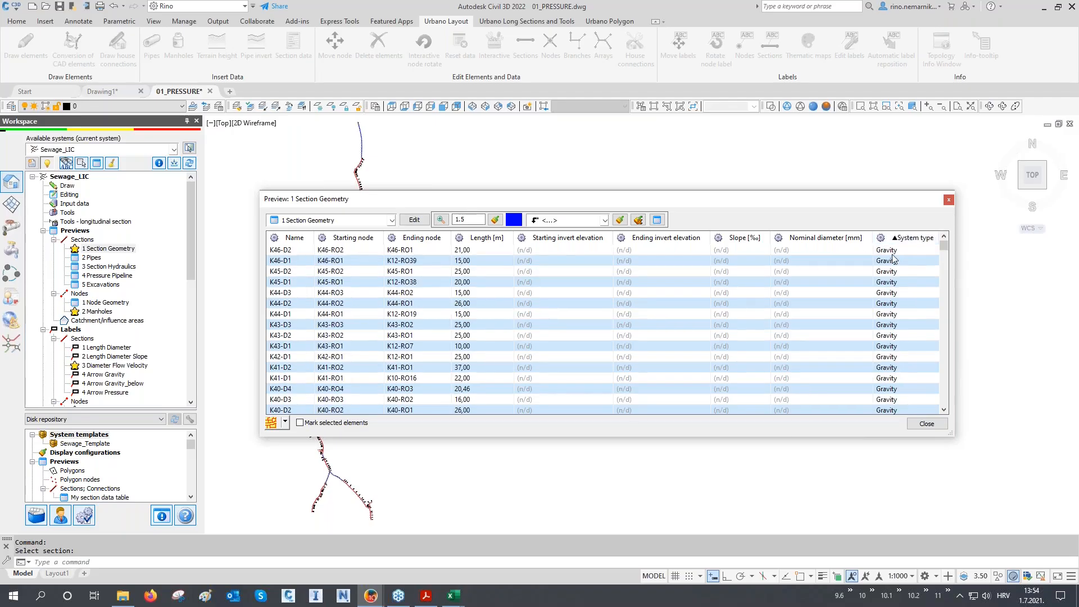
left_click(908, 238)
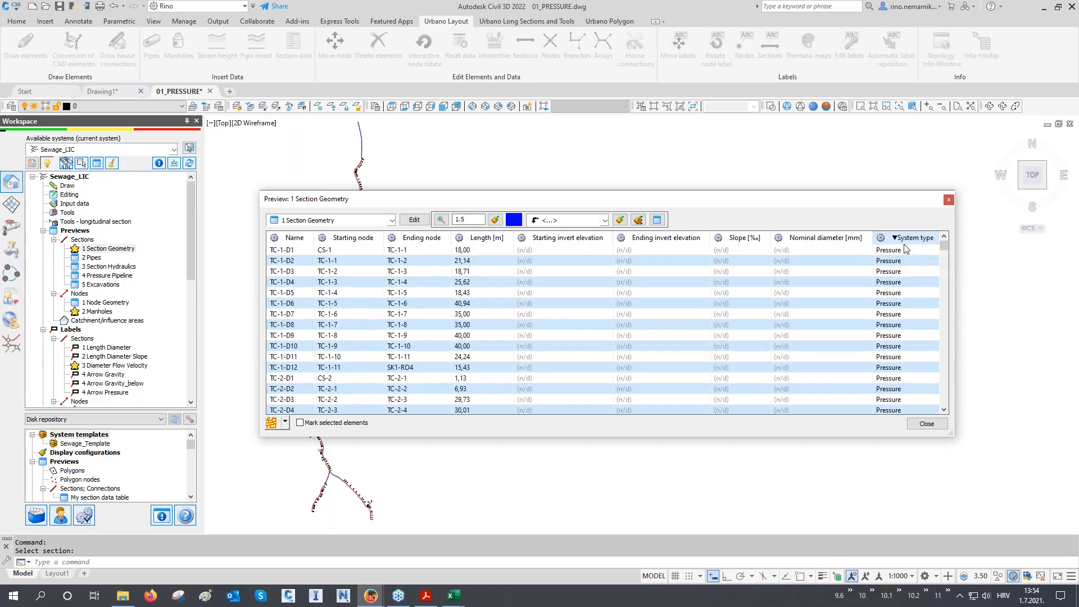
- Select all pressure sections, from TC-1-D1 through TC-15-D8, and put them in the selection
scroll(889, 312, "down", 5)
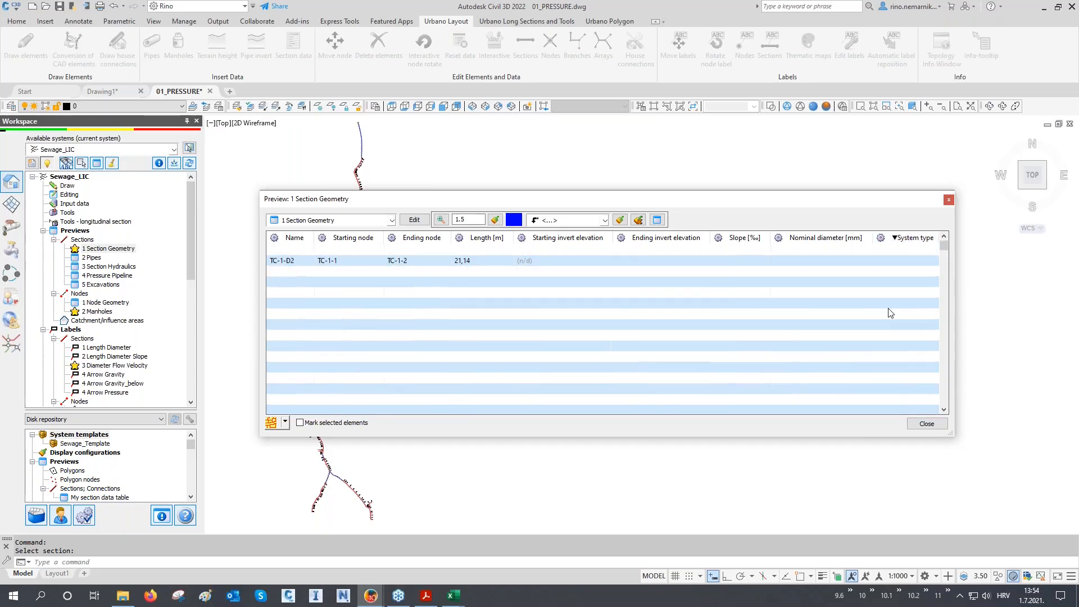
scroll(889, 313, "down", 10)
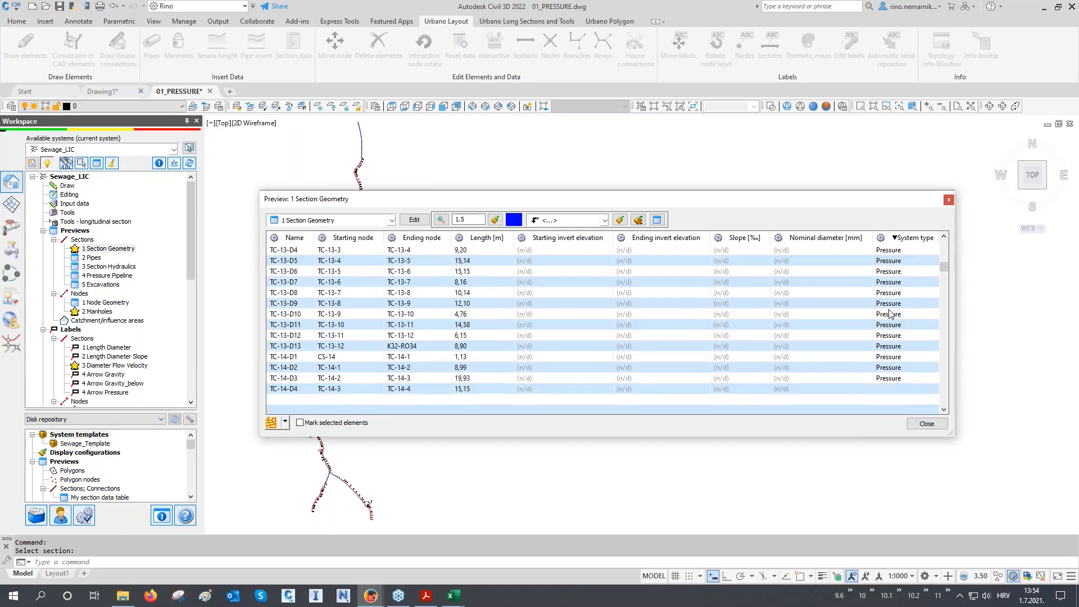
scroll(889, 313, "up", 3)
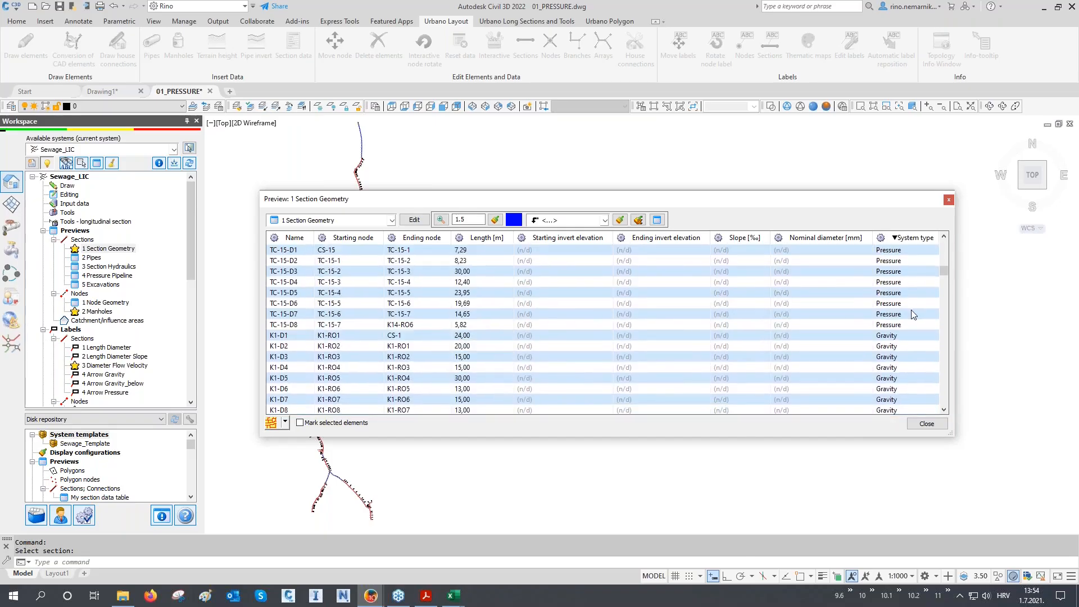
left_click(895, 316)
right_click(886, 295)
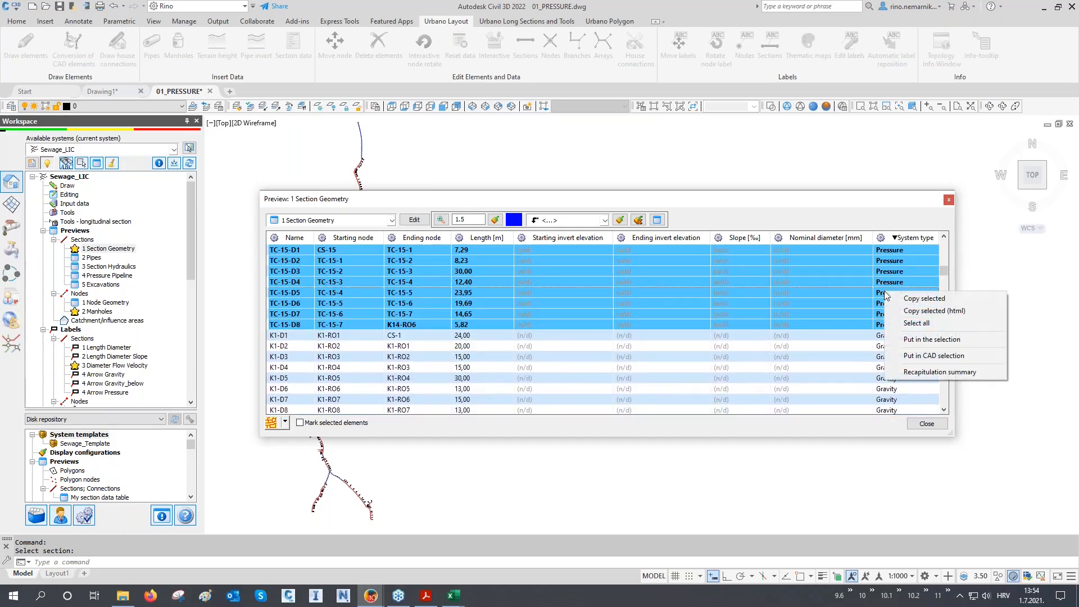
left_click(925, 339)
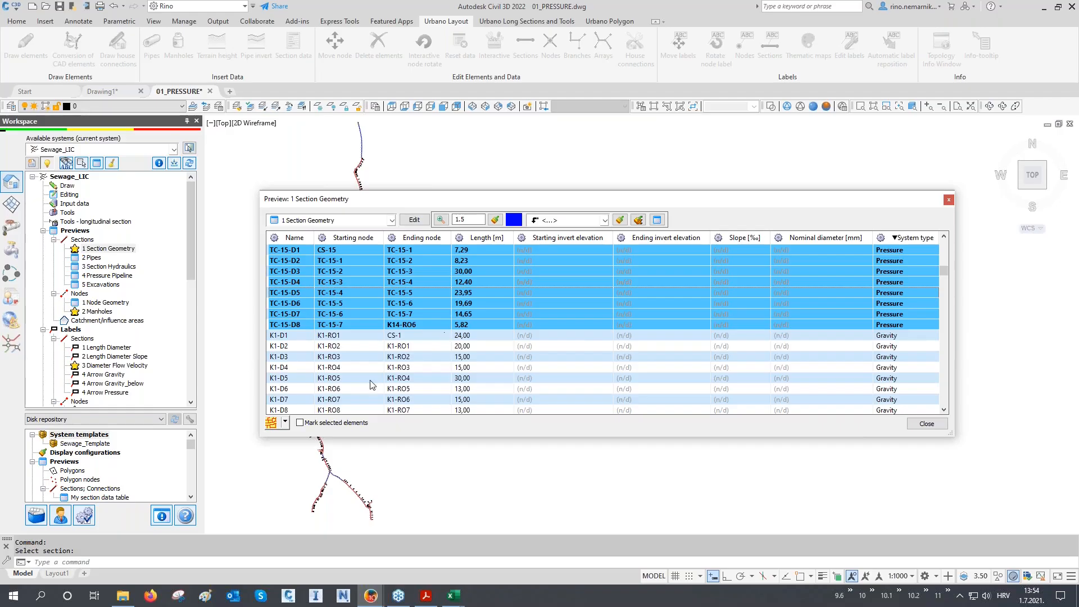
- Show only the last selection in the section preview, check the system types of its rows, and close the preview
left_click(285, 422)
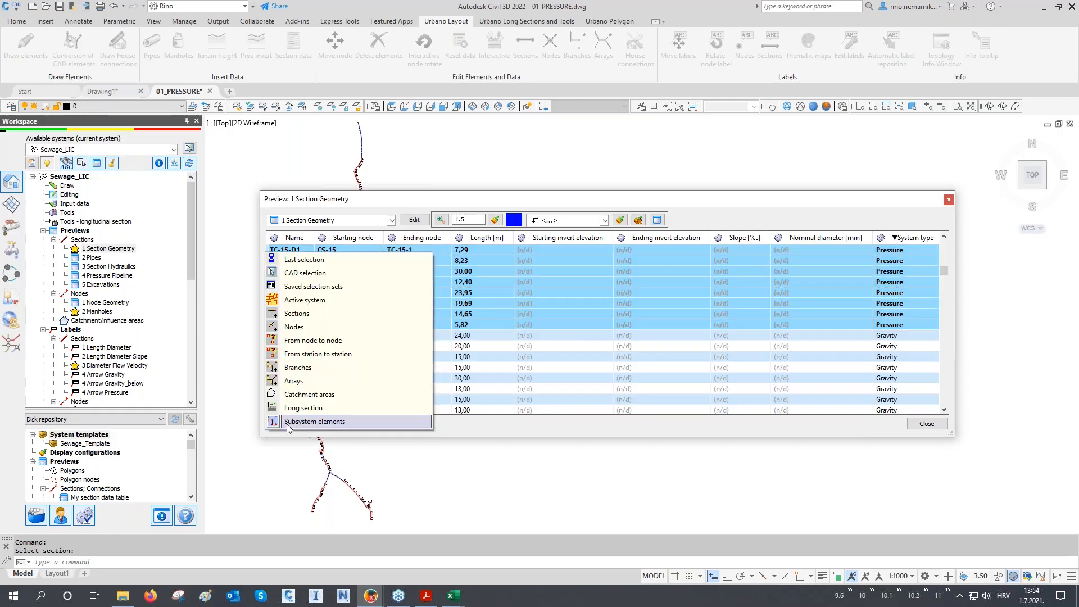
left_click(296, 262)
scroll(910, 315, "down", 10)
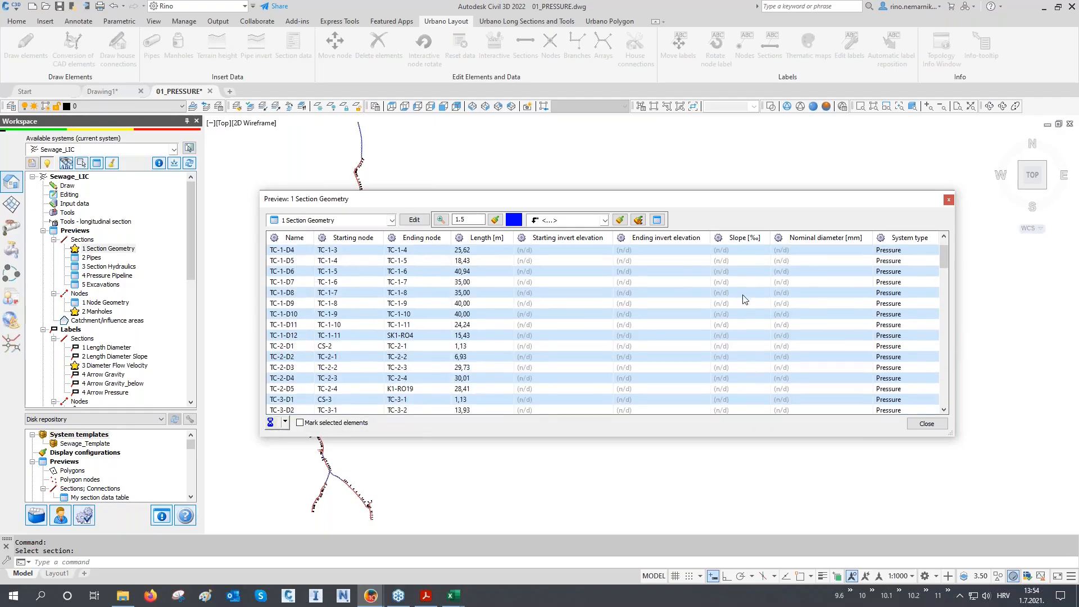
scroll(909, 314, "down", 15)
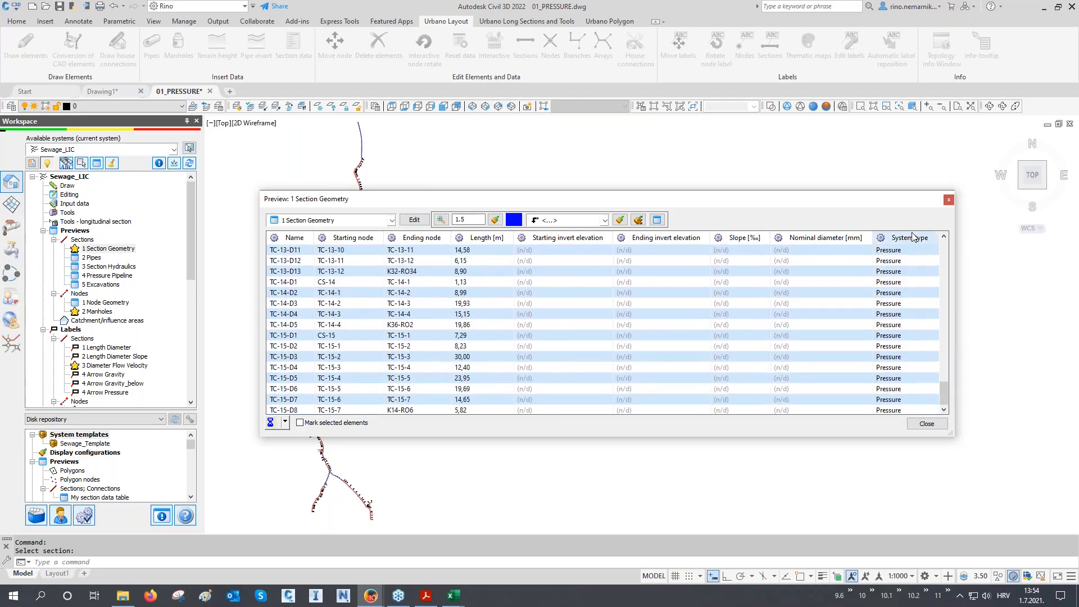
left_click(917, 426)
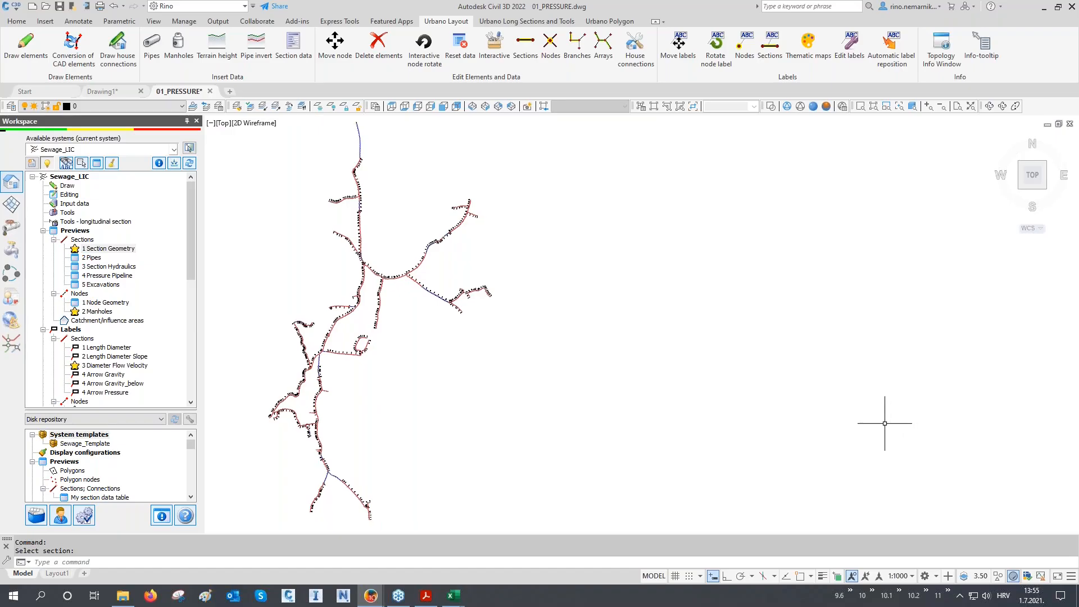
- Open the Selection sets tool and look over the available topology selection methods
left_click(81, 163)
left_click(455, 201)
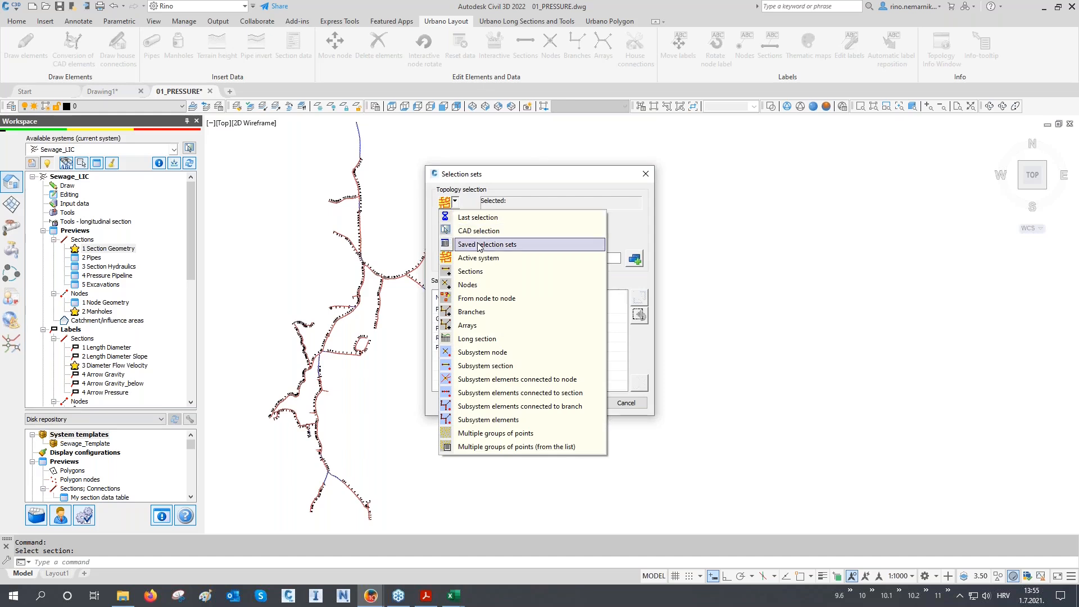
left_click(508, 176)
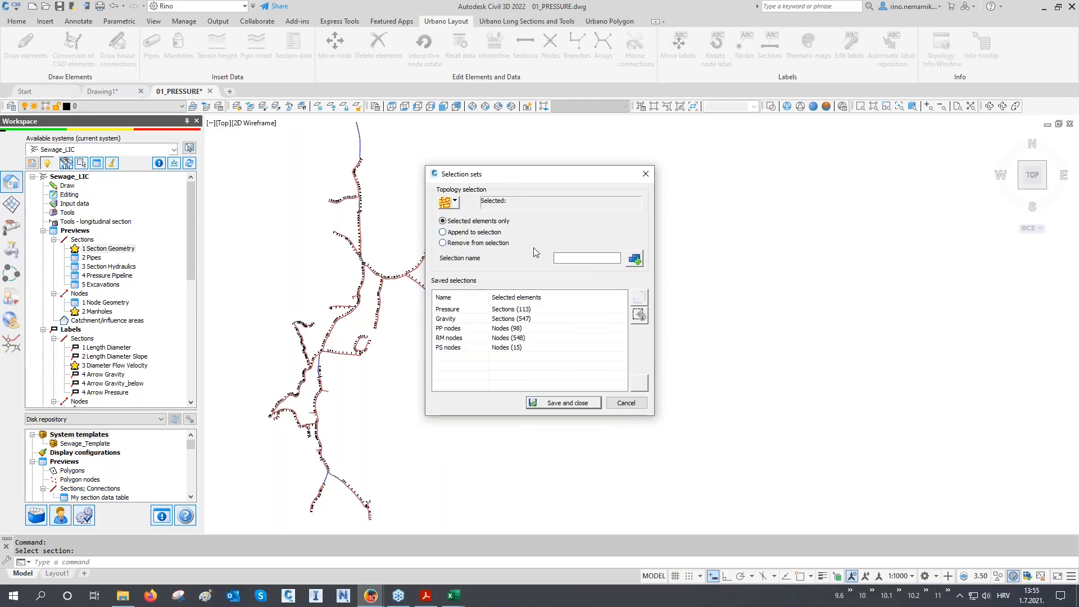
- Review the saved Pressure and Gravity section sets and the PP, RM and PS node sets, and leave the selection sets dialog
left_click(523, 311)
left_click(521, 319)
left_click(519, 329)
left_click(516, 338)
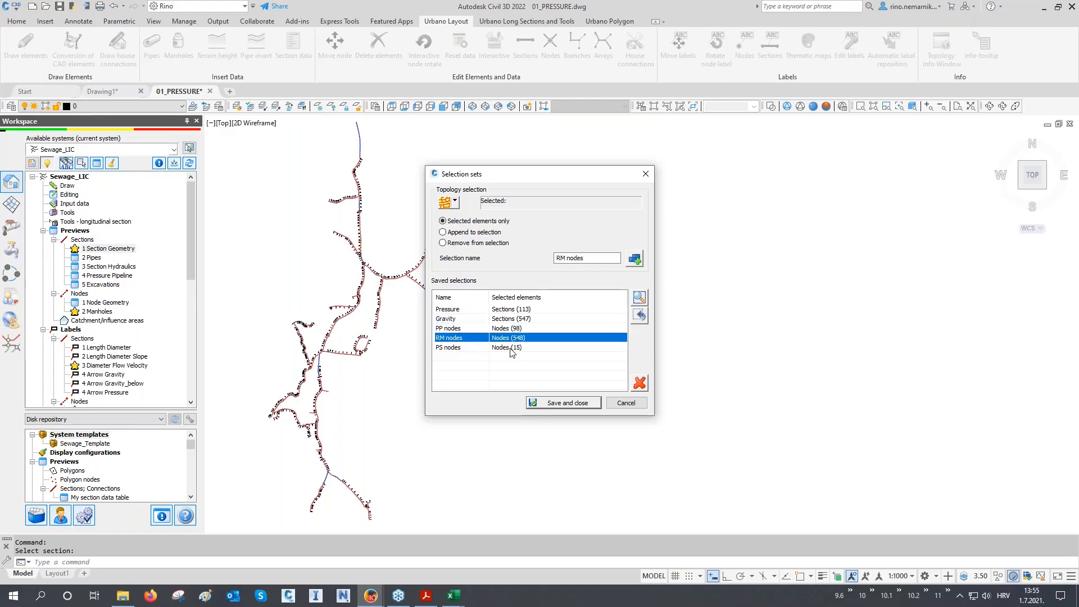
left_click(512, 349)
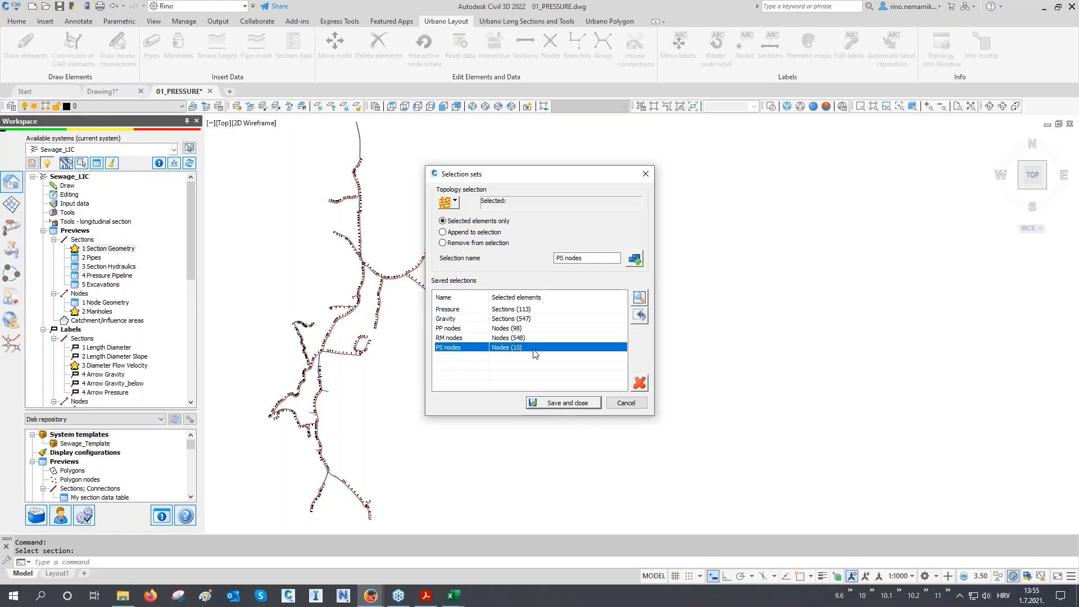
left_click(510, 310)
left_click(509, 319)
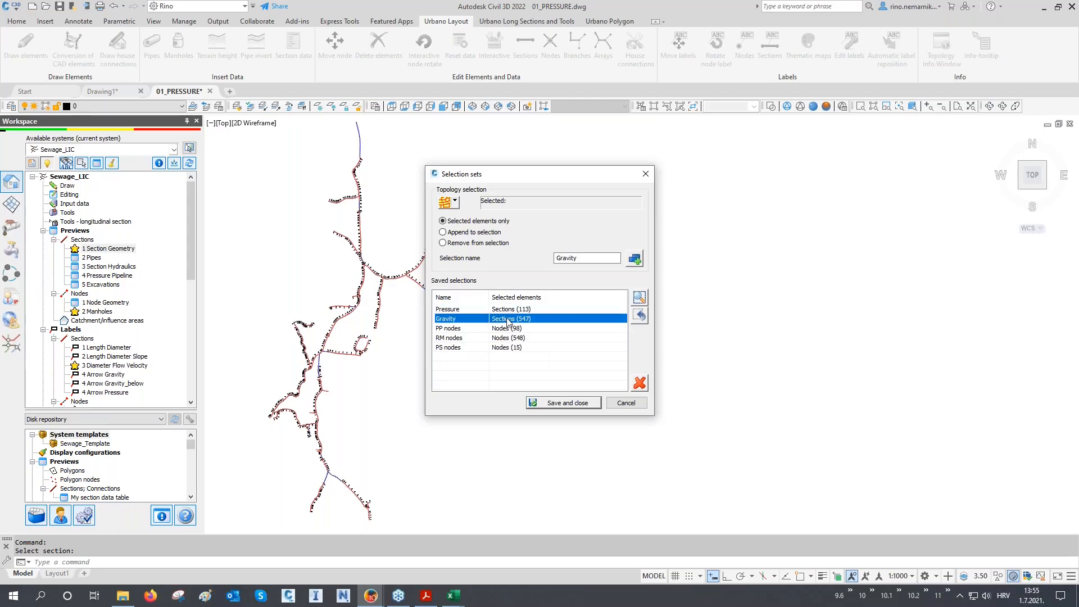
left_click(473, 331)
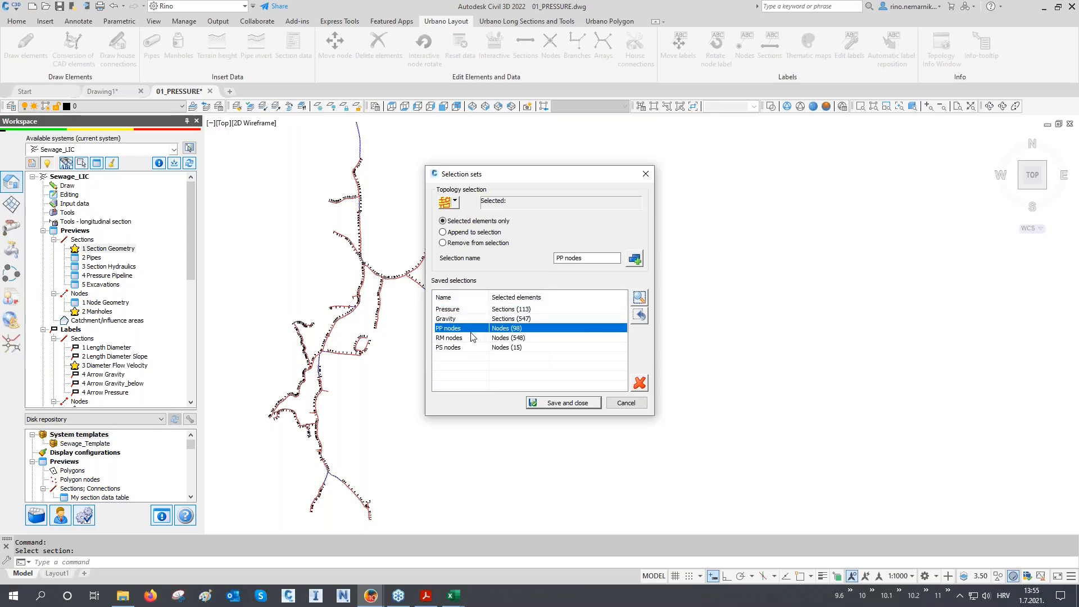
left_click(464, 340)
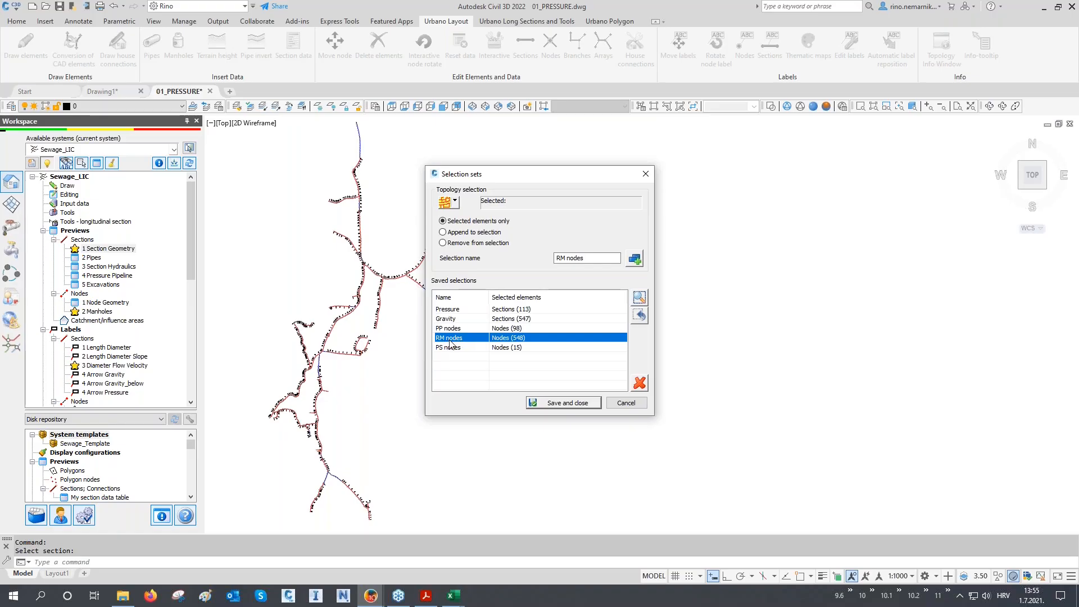
left_click(451, 348)
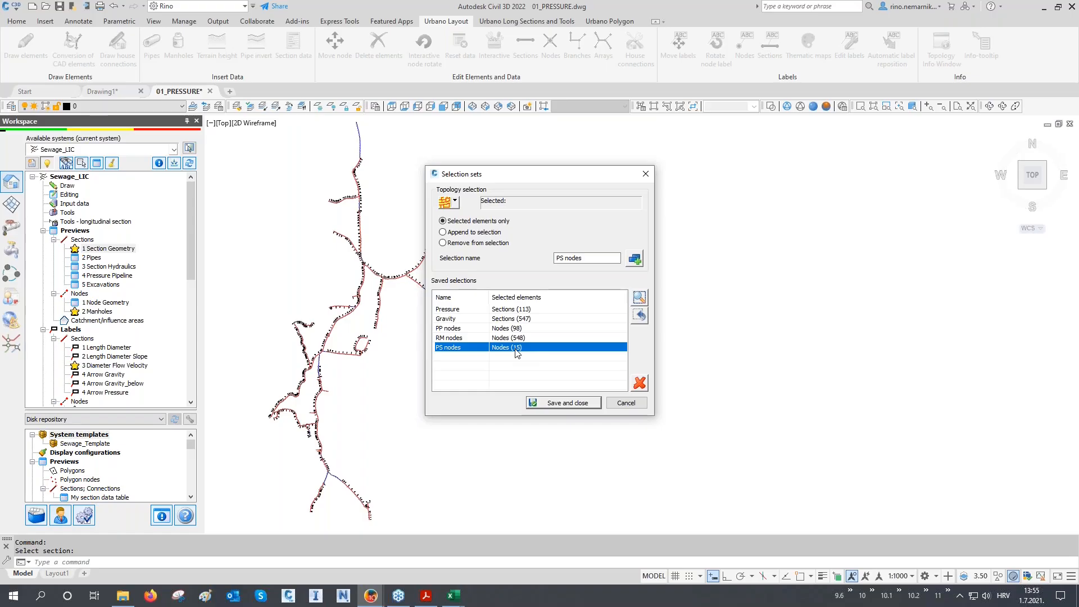
key("Return")
- Examine pumping station CS-6 and the gravity and pressure pipes meeting there, and return to the whole network
scroll(346, 444, "up", 4)
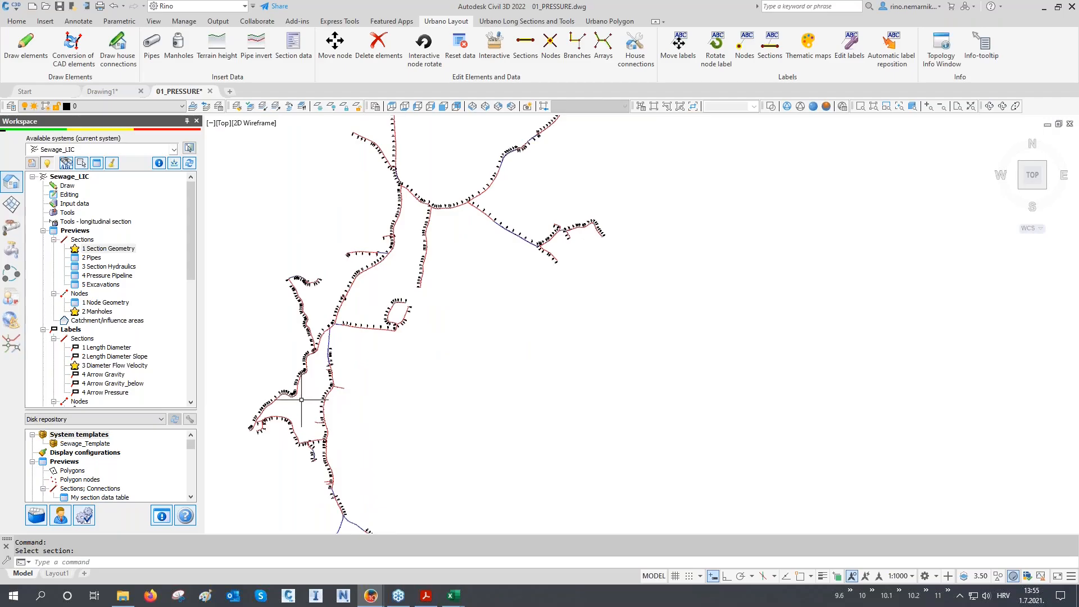
scroll(339, 422, "up", 3)
scroll(424, 218, "up", 3)
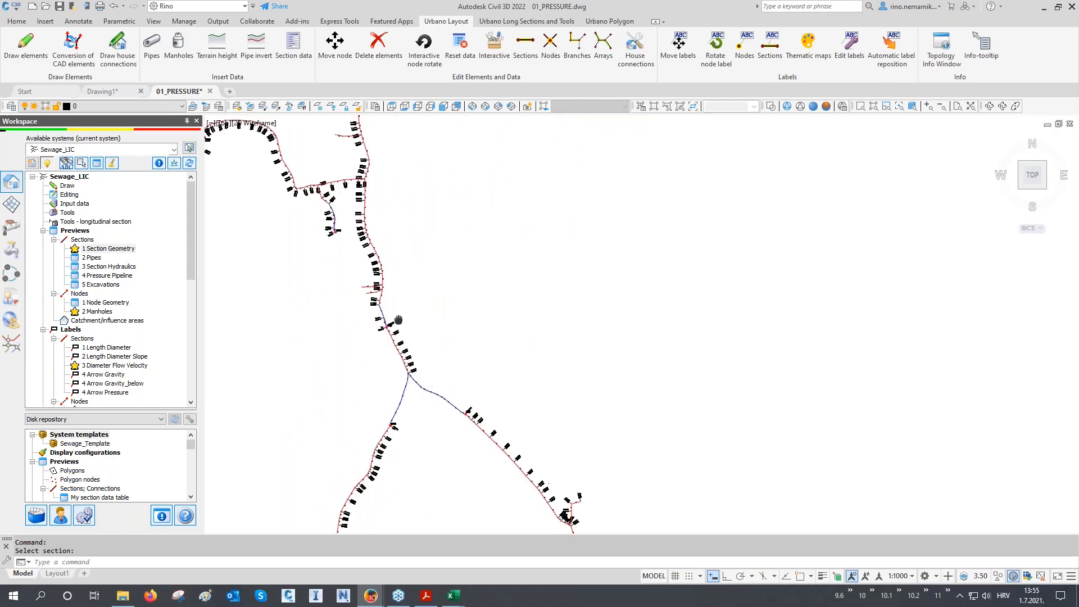
scroll(424, 234, "up", 2)
scroll(384, 285, "up", 4)
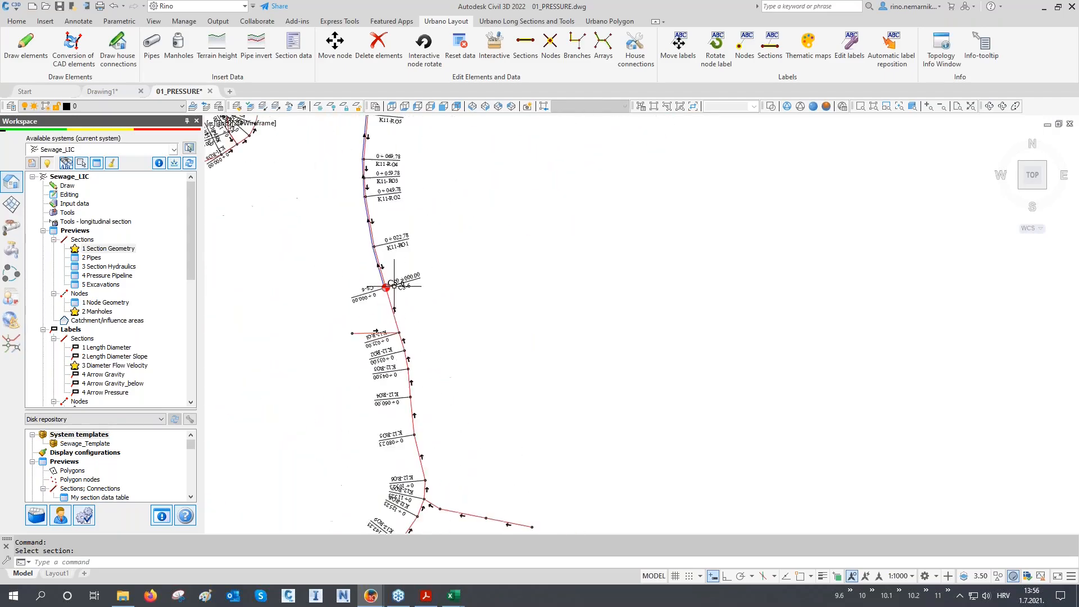
scroll(382, 287, "up", 1)
middle_click_drag(383, 287, 433, 395)
scroll(442, 396, "up", 2)
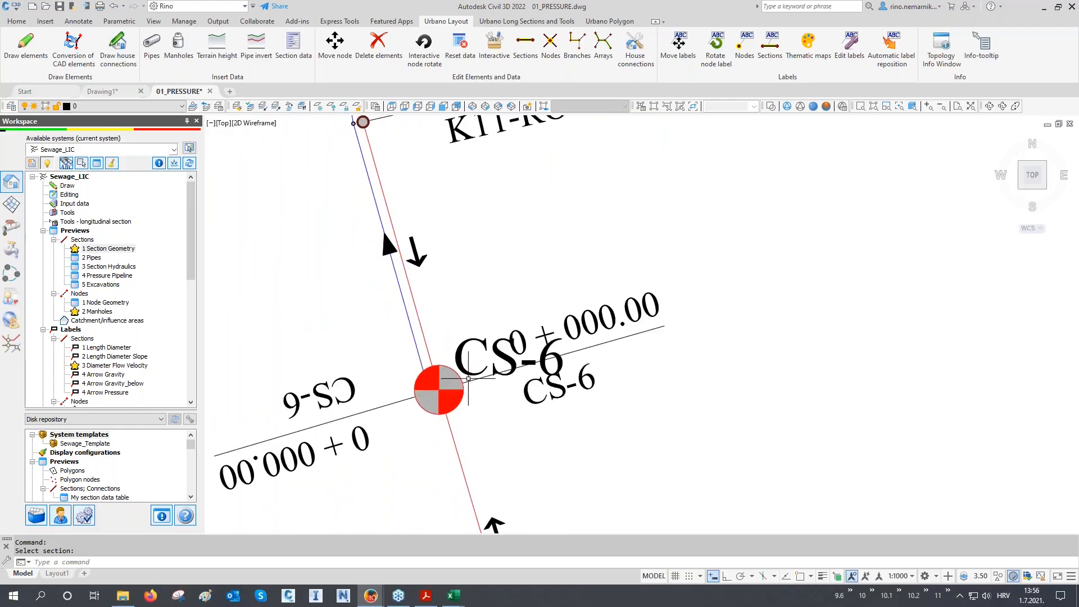
scroll(420, 436, "up", 1)
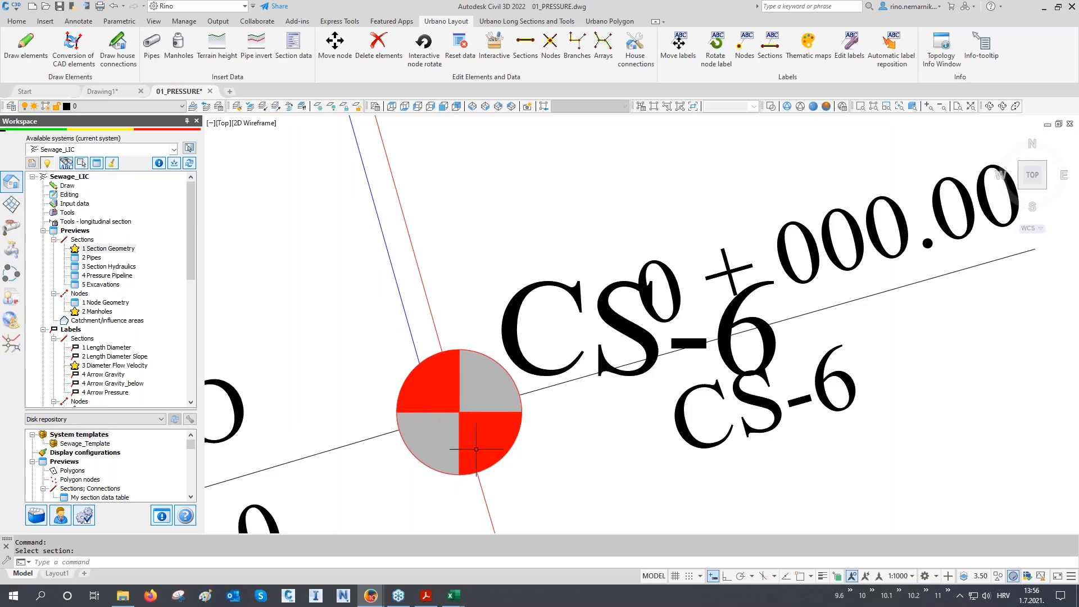
scroll(453, 433, "down", 1)
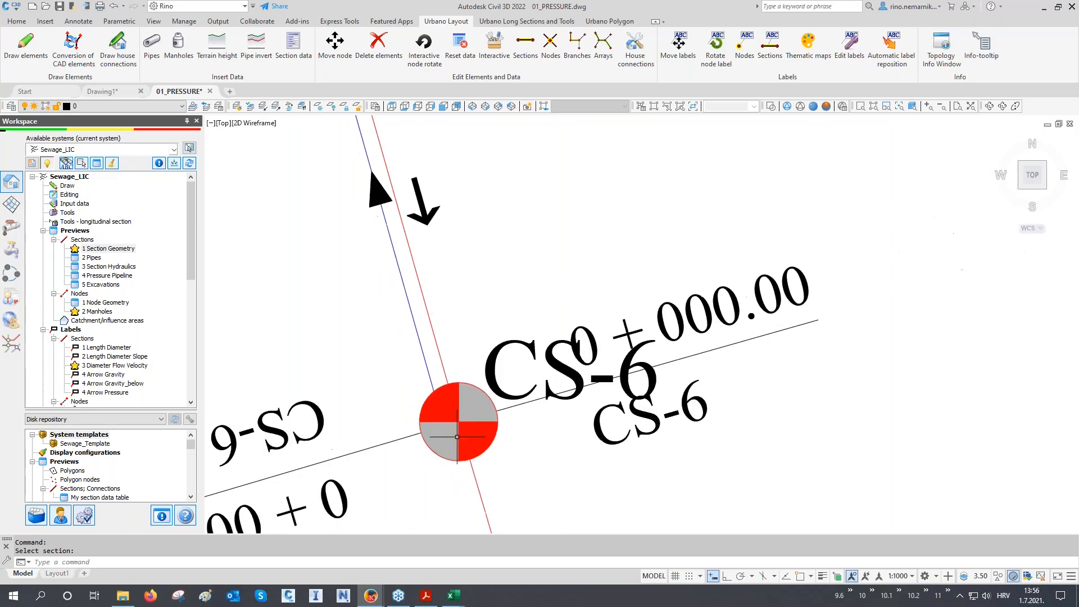
scroll(131, 352, "down", 1)
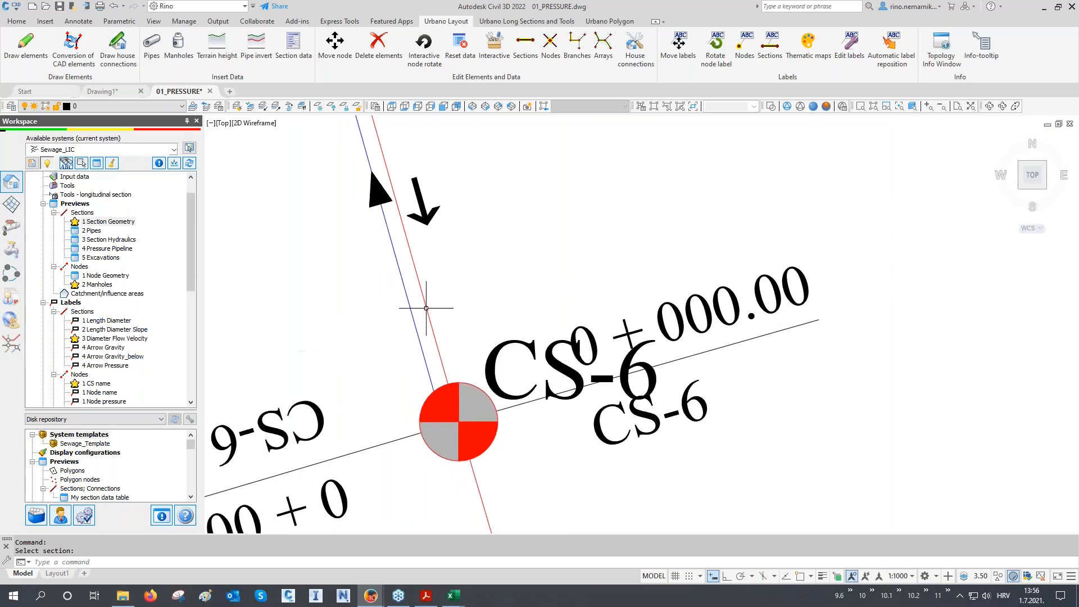
scroll(459, 428, "down", 5)
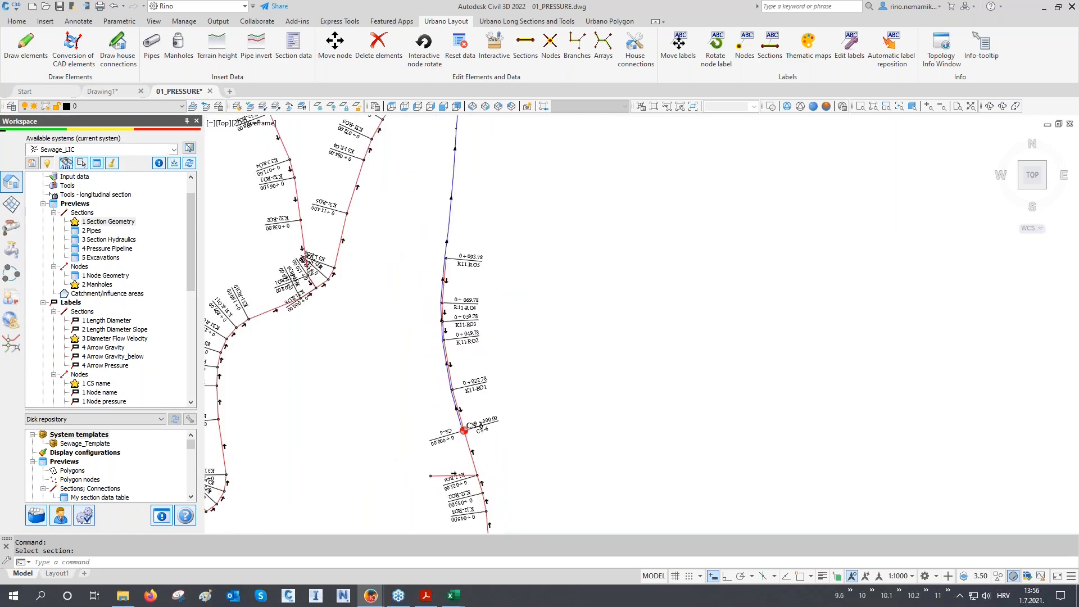
scroll(463, 440, "down", 5)
scroll(462, 435, "up", 1)
middle_click_drag(462, 427, 447, 360)
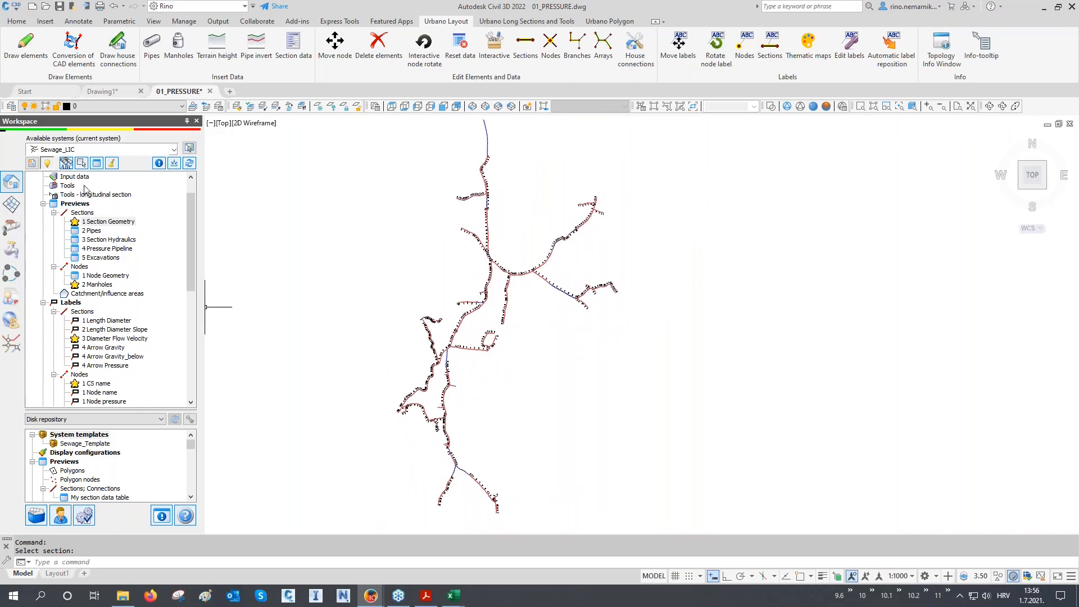
- Reopen the 1 Section Geometry preview and display the recapitulation summary for all sections
double_click(95, 222)
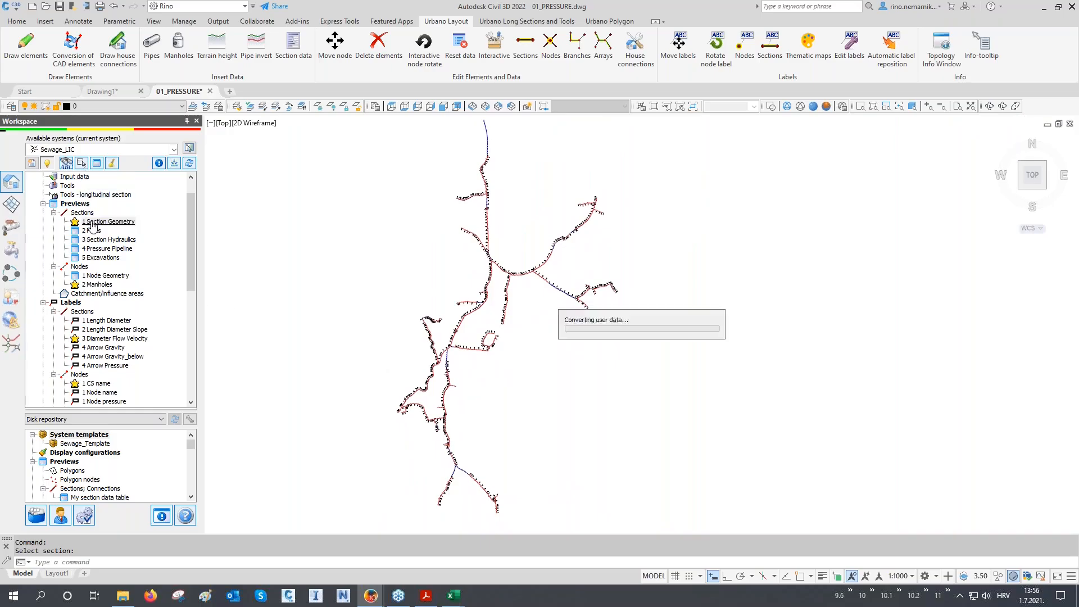
left_click(376, 293)
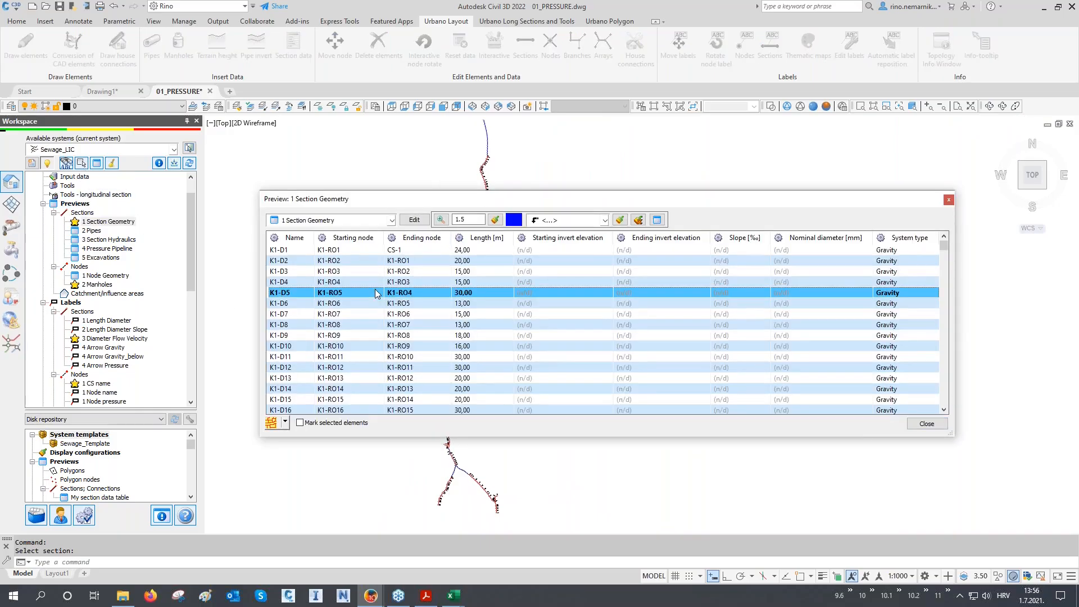
key("ctrl+a")
right_click(376, 288)
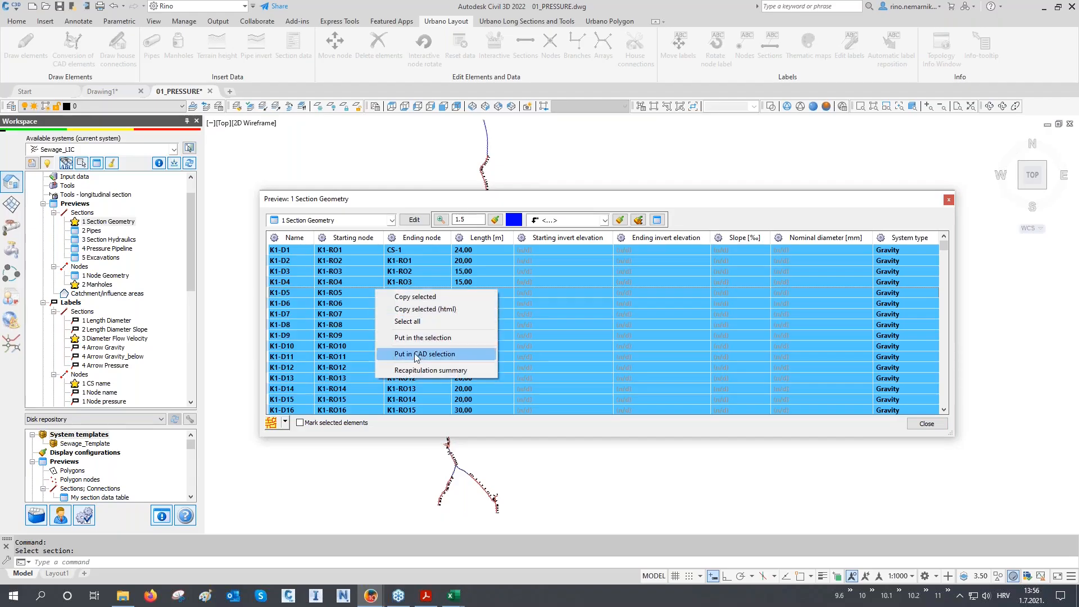
left_click(420, 370)
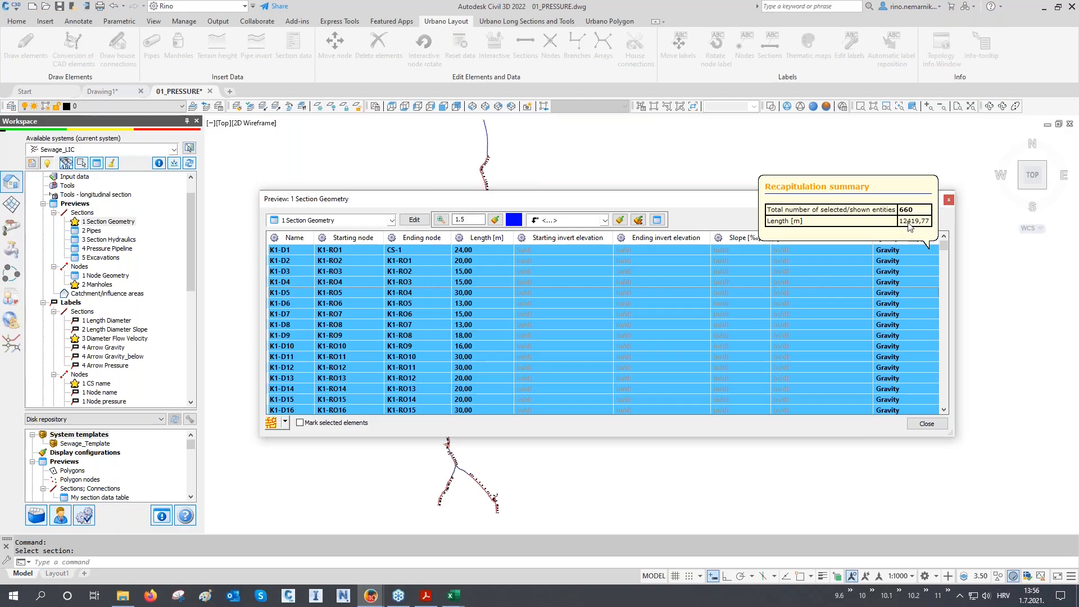
- Restrict the 1 Section Geometry preview to the saved Pressure selection set and sort the sections by name
left_click(286, 422)
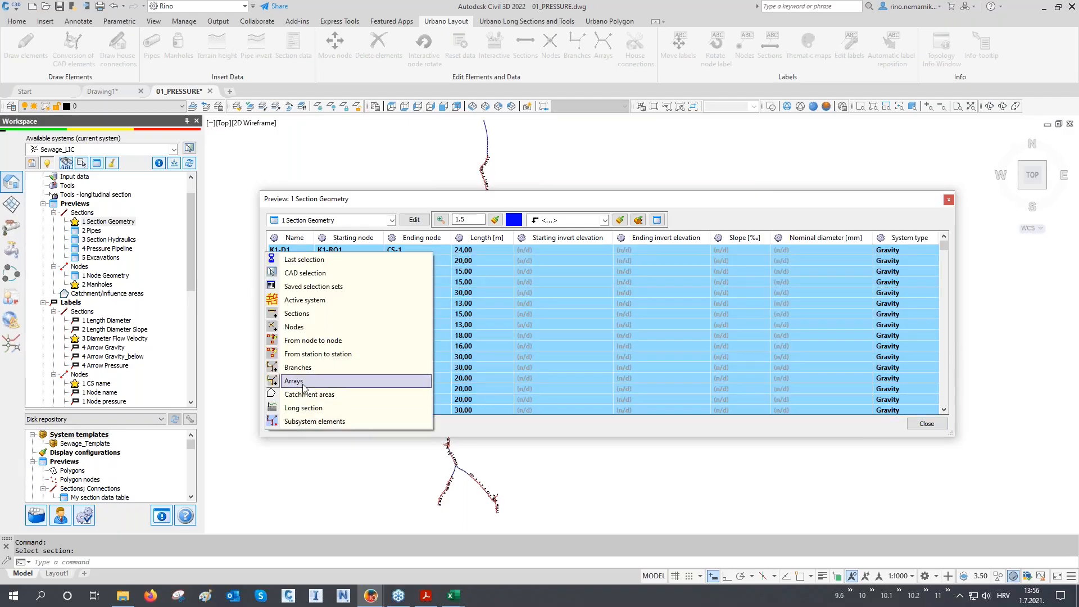
left_click(326, 289)
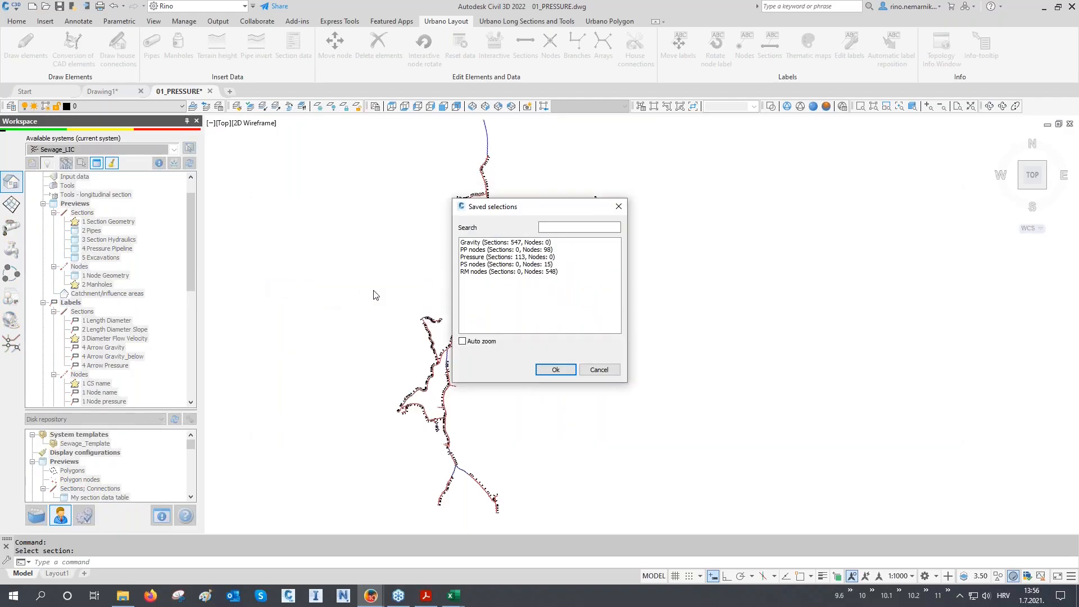
left_click(506, 257)
left_click_drag(519, 206, 750, 166)
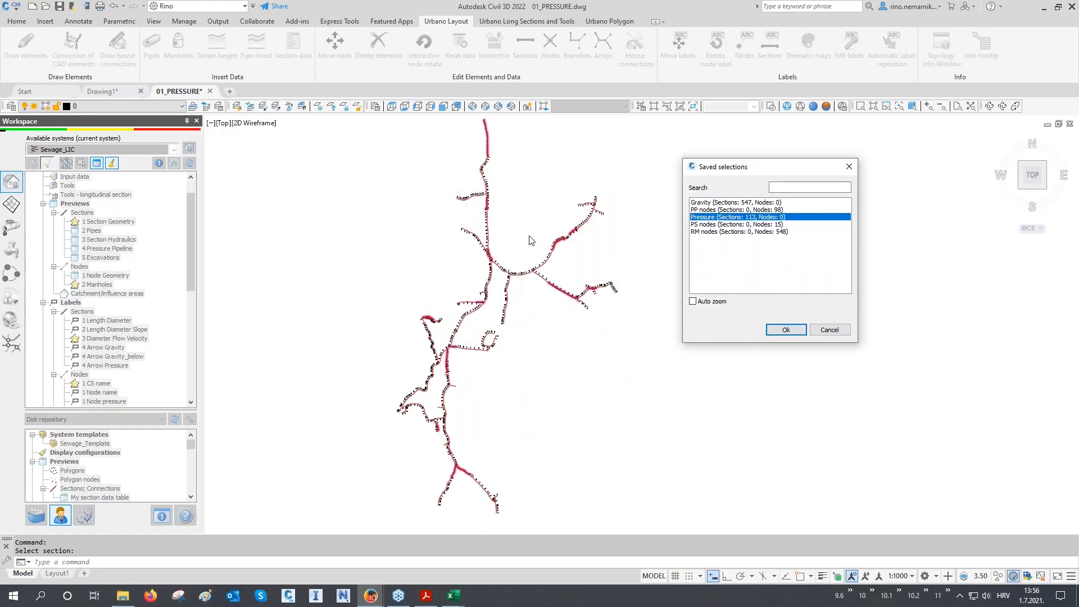
left_click(783, 331)
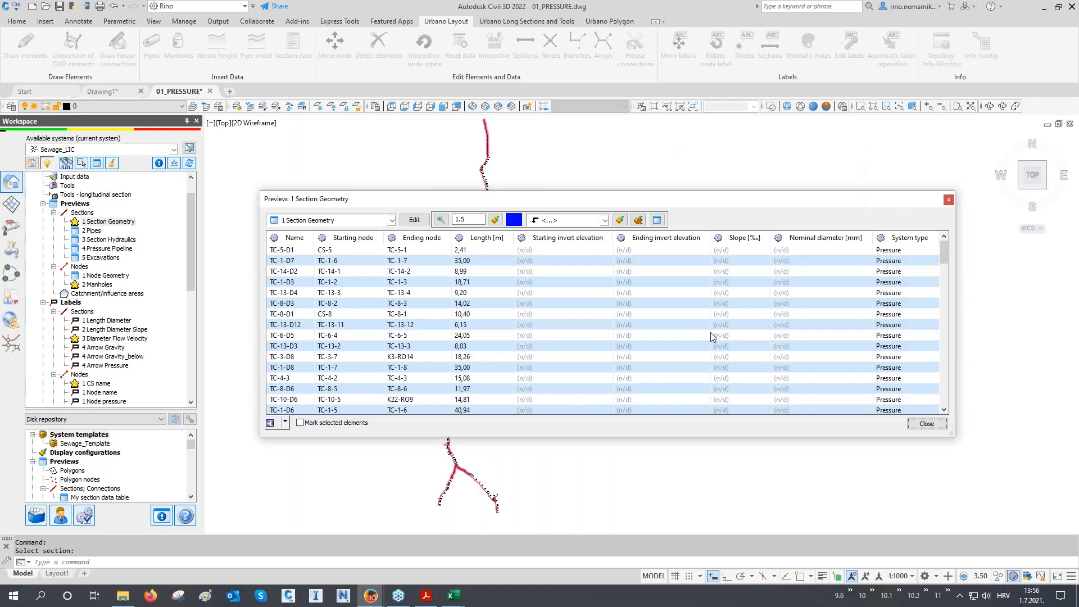
left_click(609, 304)
left_click(298, 238)
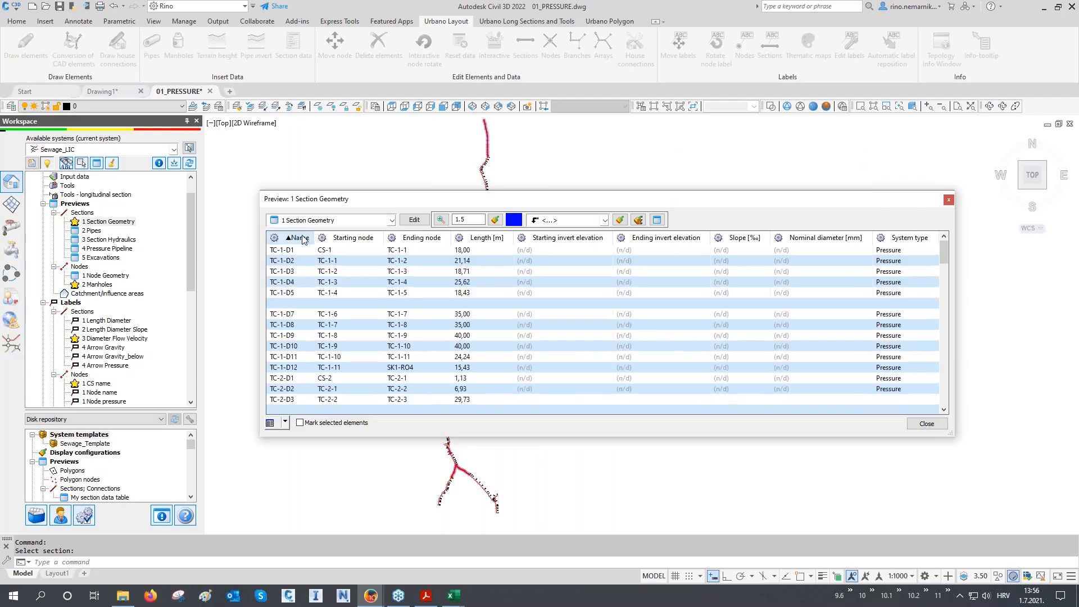
- Display the recapitulation summary for all listed pressure sections
left_click(311, 261)
key("ctrl+a")
right_click(311, 262)
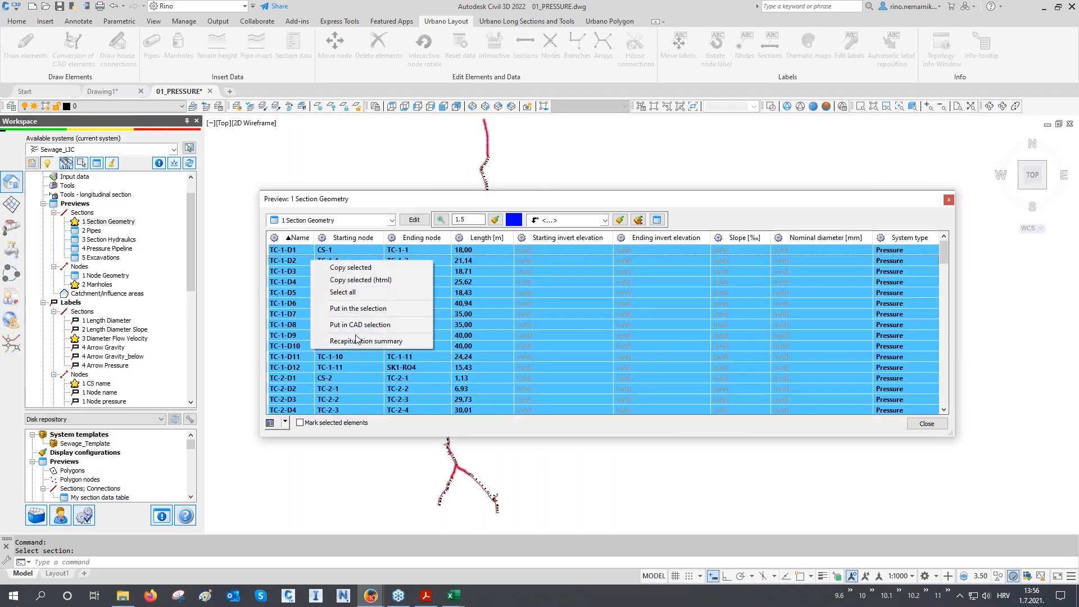
left_click(356, 341)
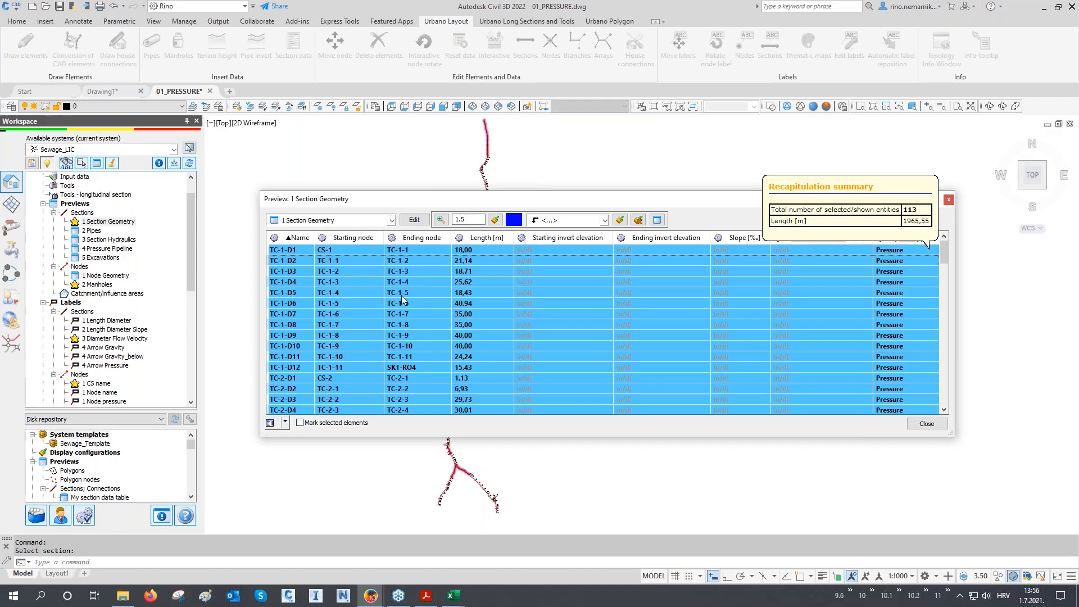
- Look through the sorted pressure sections down to the TC-15 branch and close the preview
left_click(343, 273)
scroll(343, 273, "down", 10)
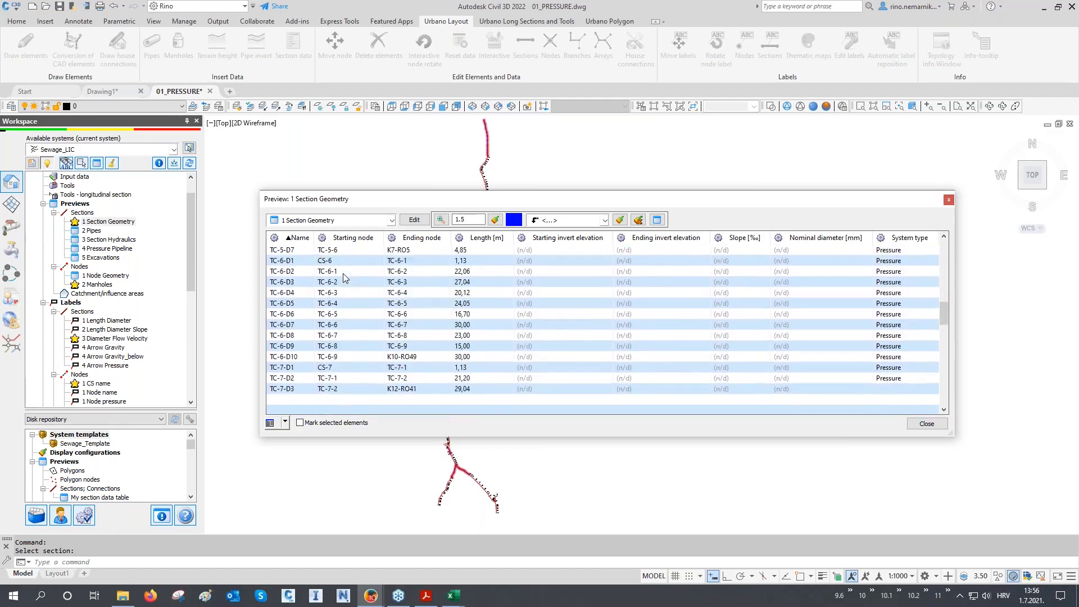
scroll(343, 274, "down", 15)
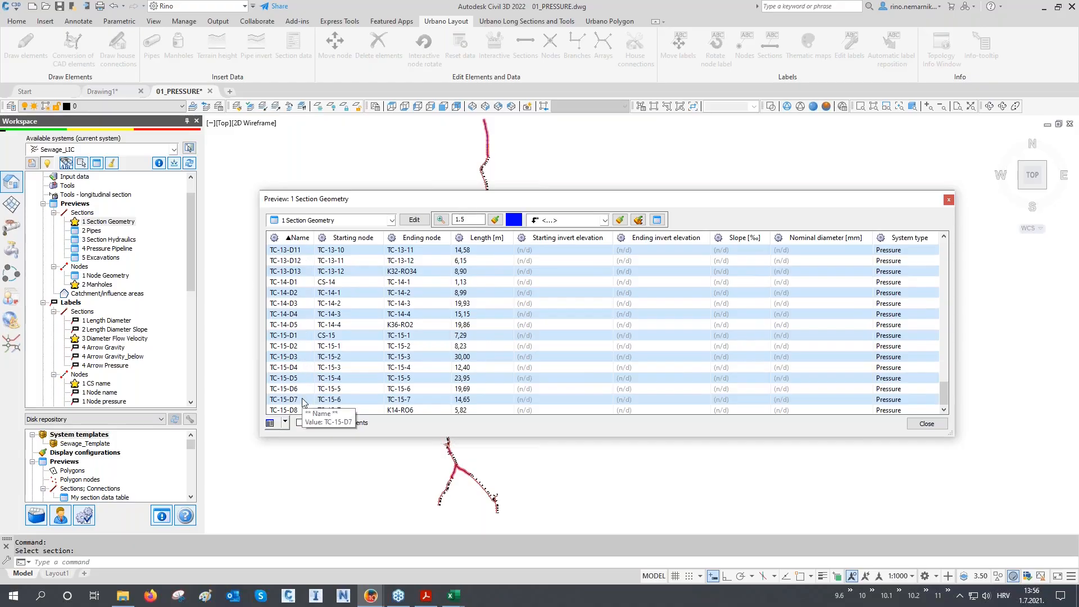
left_click(928, 424)
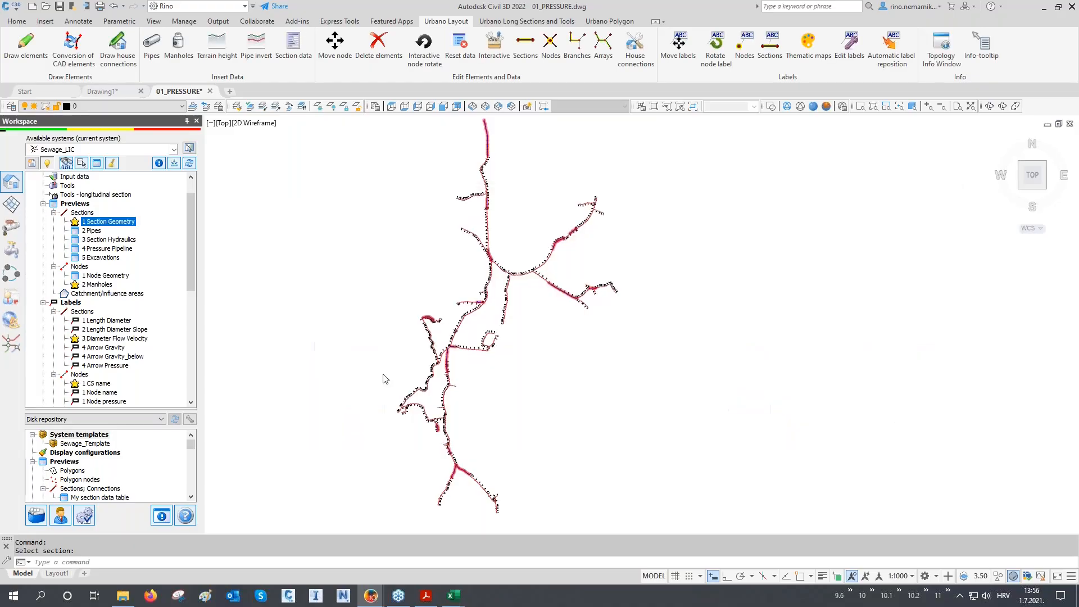
- Draw a Sewage 1000/100 longitudinal section from node K39-RO14 to node SK1-RO4, placed above the network's northern end
scroll(112, 293, "down", 6)
double_click(84, 319)
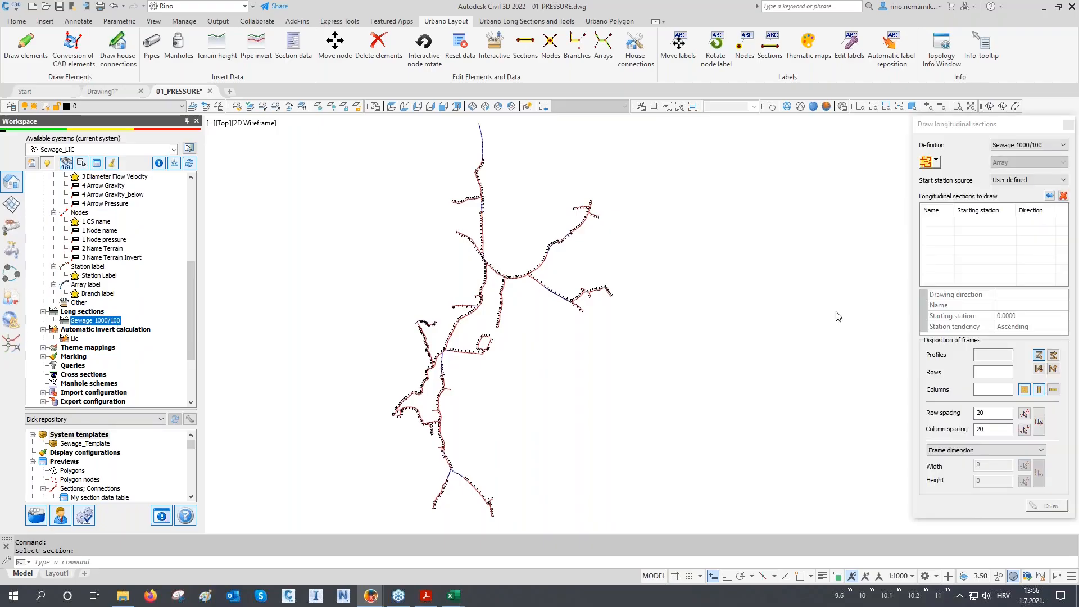
left_click(937, 160)
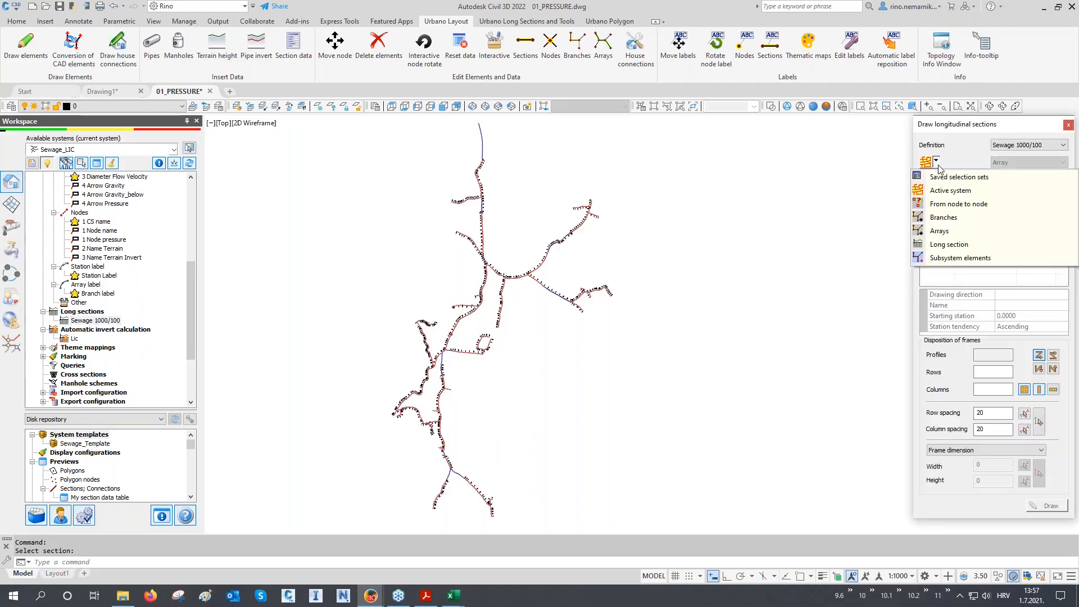
left_click(943, 204)
scroll(506, 449, "up", 5)
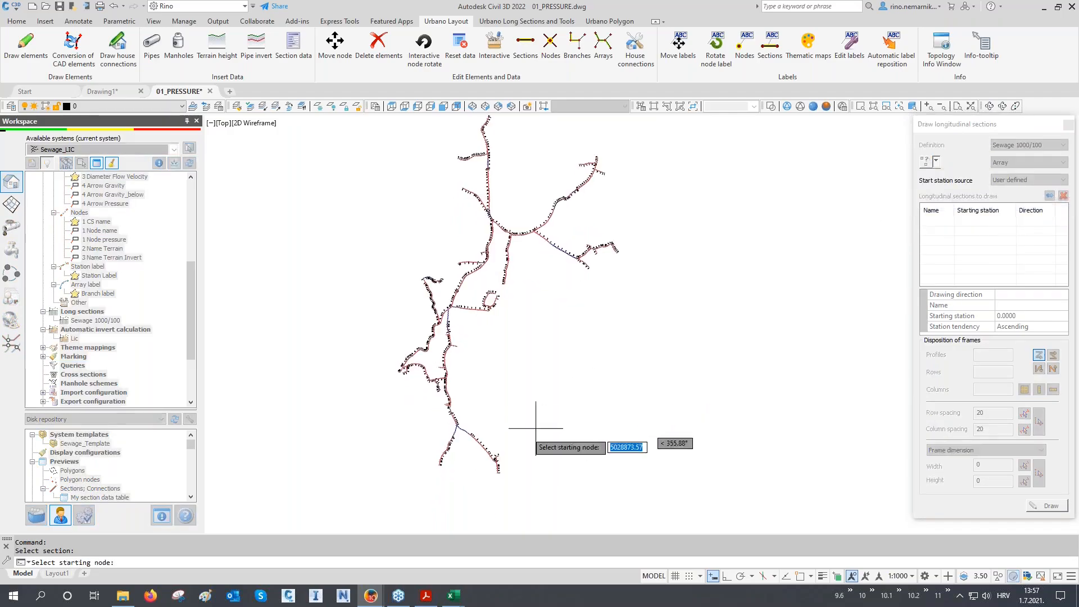
left_click(418, 438)
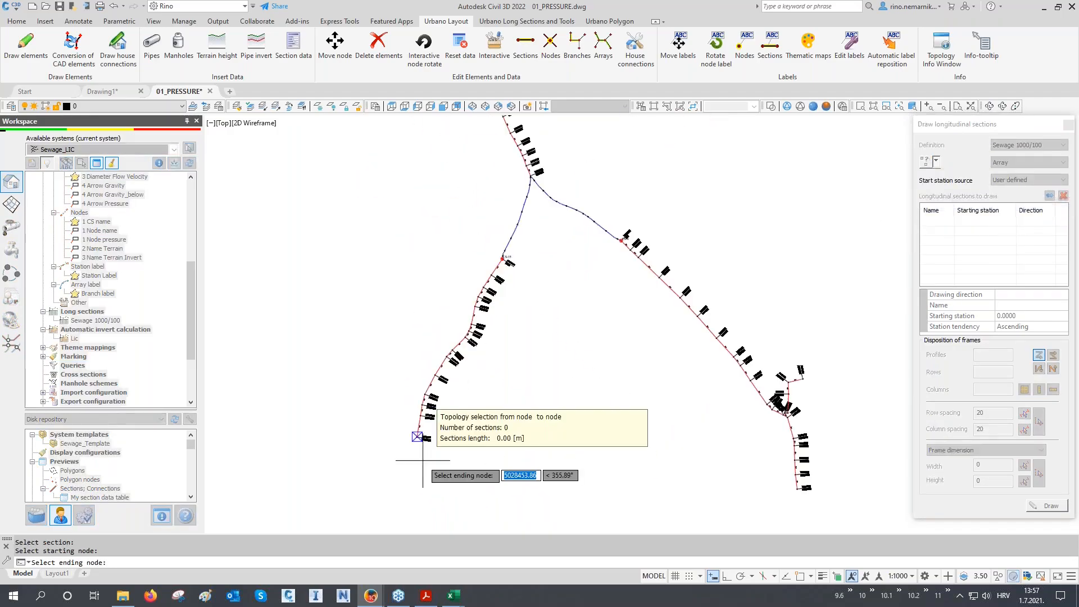
scroll(423, 459, "down", 4)
middle_click_drag(473, 298, 470, 397)
scroll(467, 168, "up", 6)
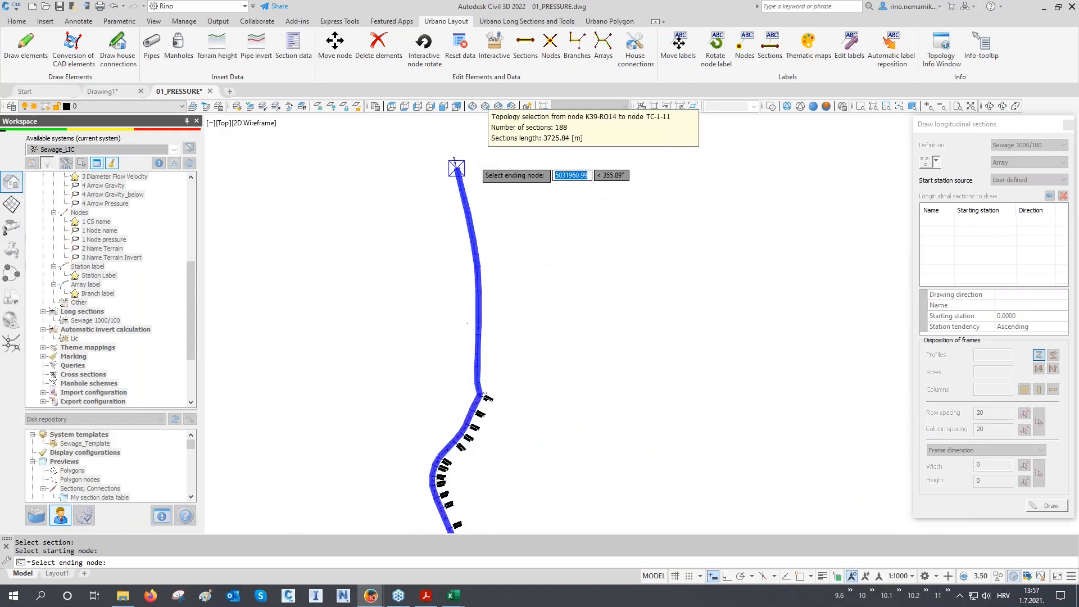
left_click(462, 146)
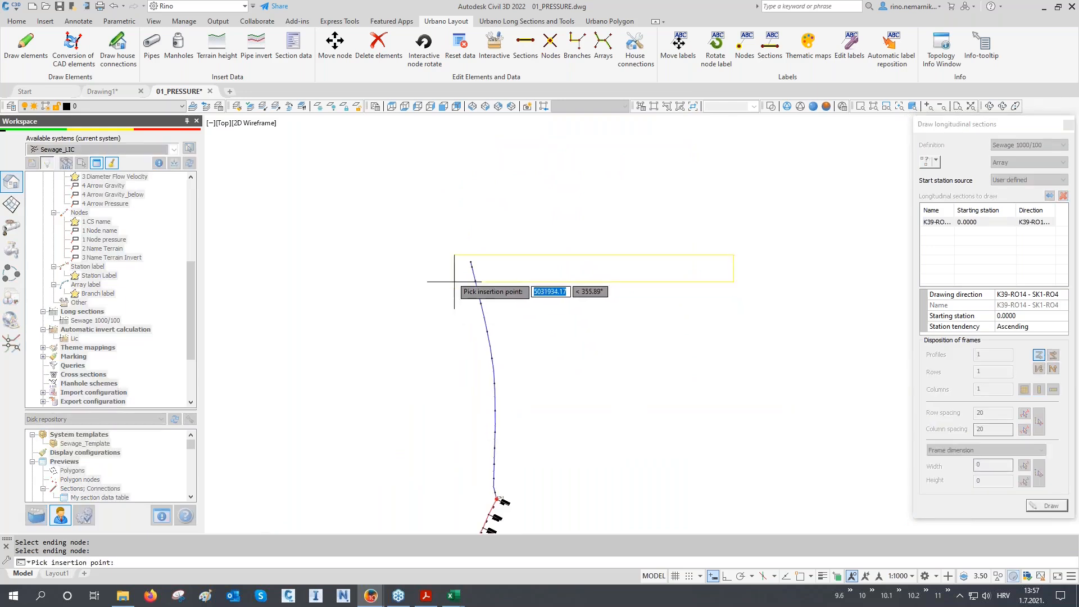
left_click(415, 230)
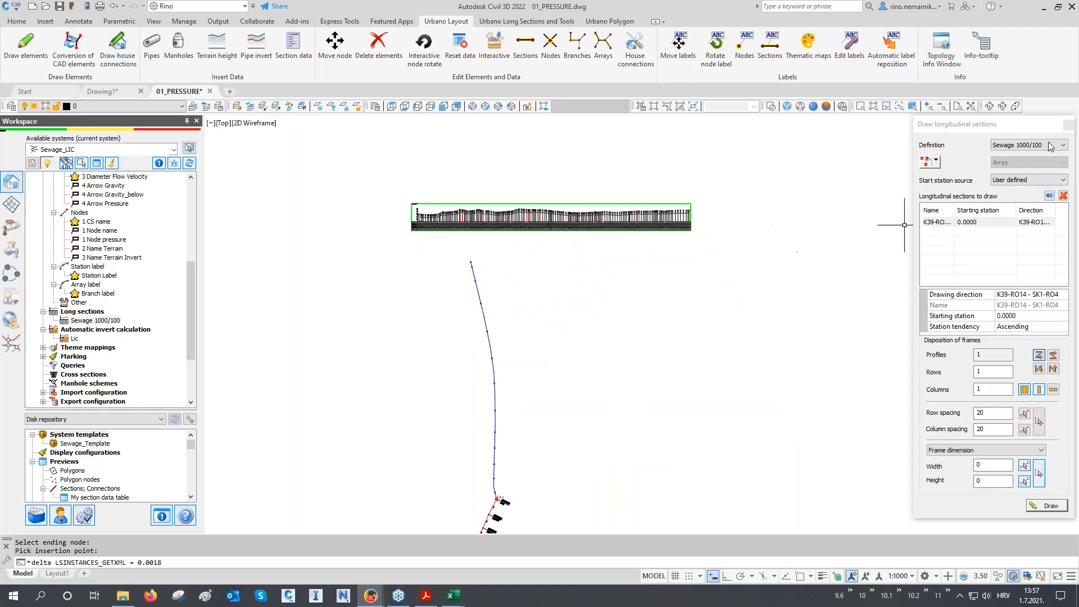
- Examine the System type row along the drawn longitudinal section to see where gravity and pressure stretches alternate
scroll(580, 219, "up", 10)
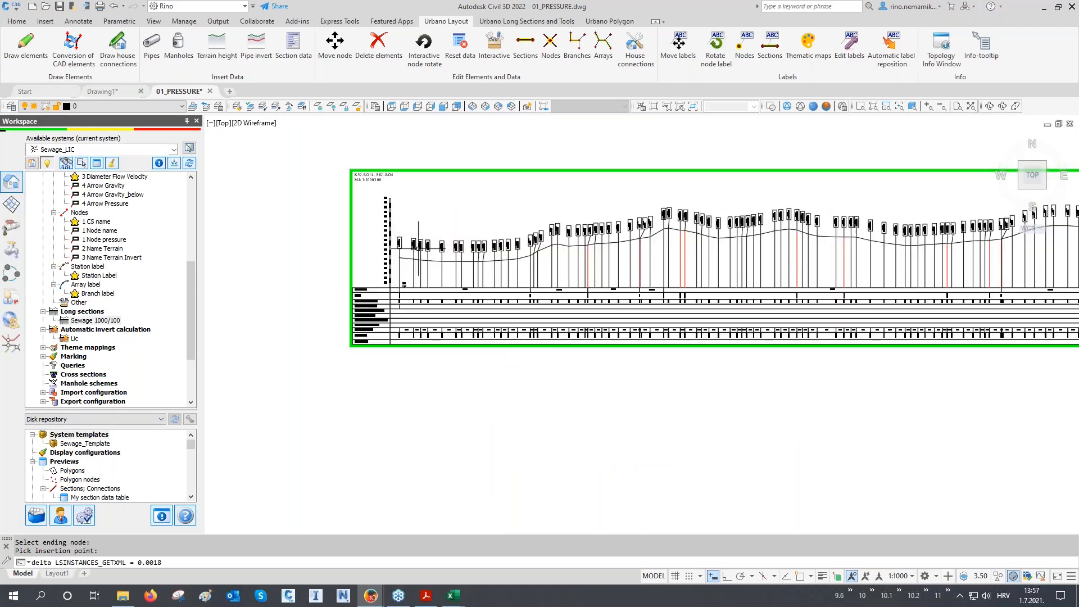
scroll(240, 310, "up", 4)
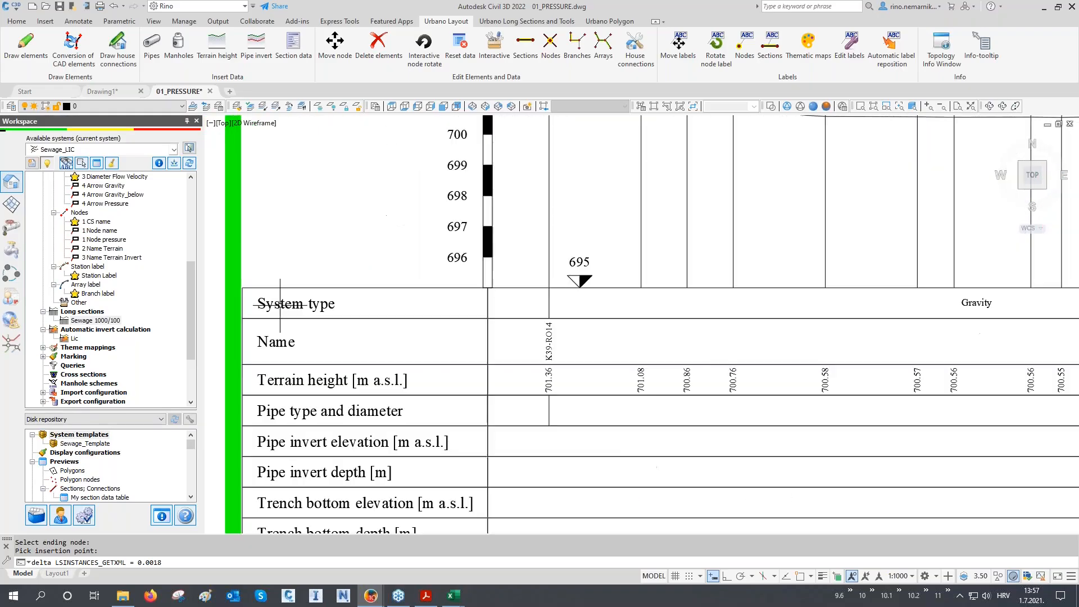
mouse_move(877, 337)
middle_mouse_down()
mouse_move(697, 401)
mouse_move(590, 469)
middle_mouse_up()
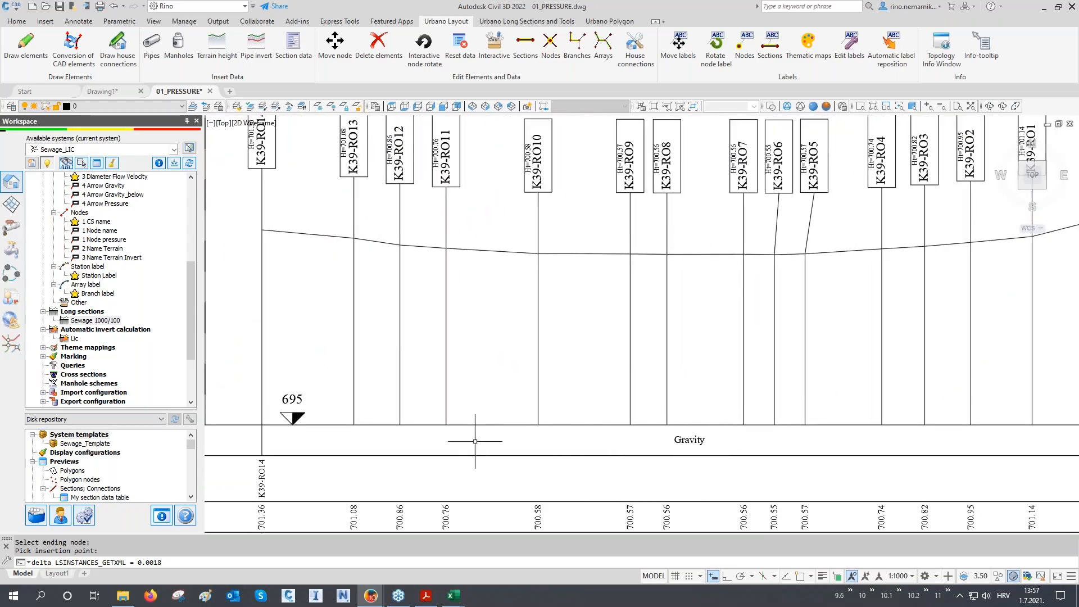
scroll(475, 441, "down", 4)
scroll(806, 441, "up", 4)
mouse_move(832, 442)
middle_mouse_down()
mouse_move(538, 444)
mouse_move(826, 445)
mouse_move(608, 444)
middle_mouse_up()
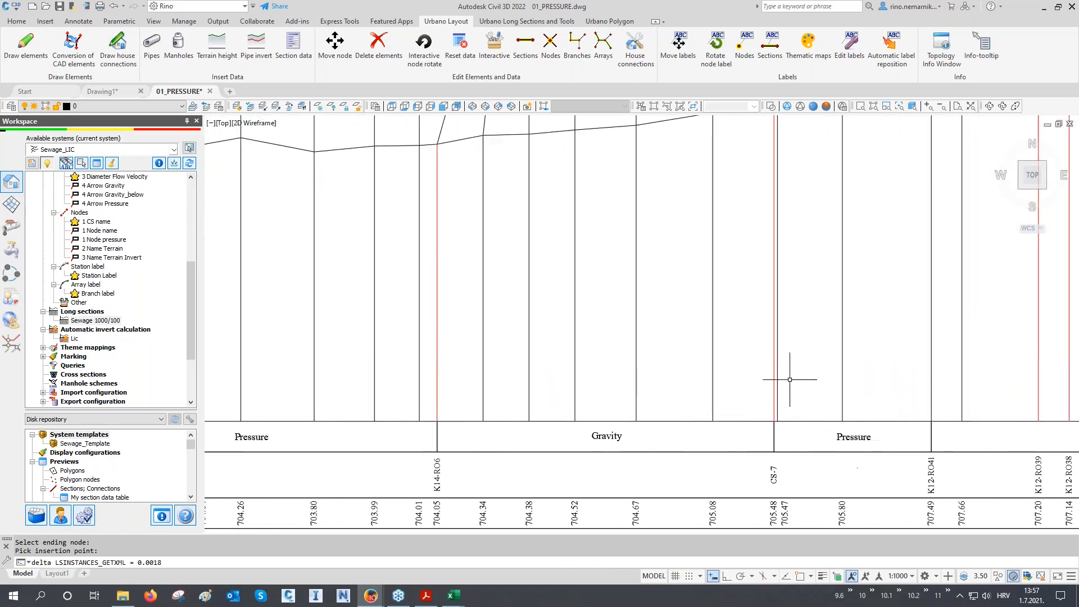
scroll(792, 379, "down", 2)
scroll(791, 390, "down", 4)
scroll(541, 397, "up", 4)
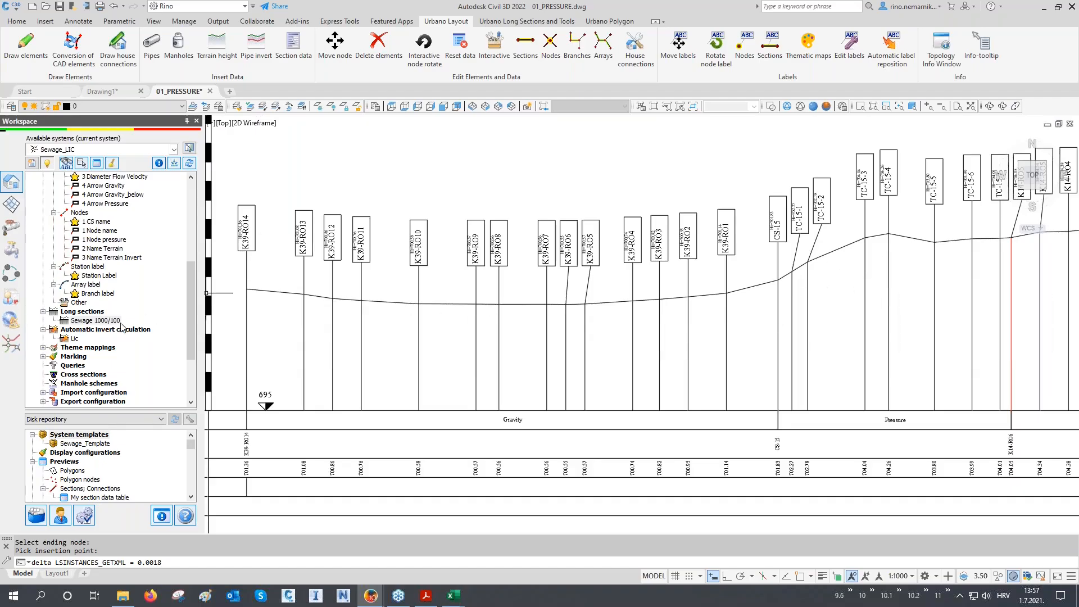
- Open the Lic automatic invert calculation and review its minimum and maximum depth and slope rules
left_click(75, 339)
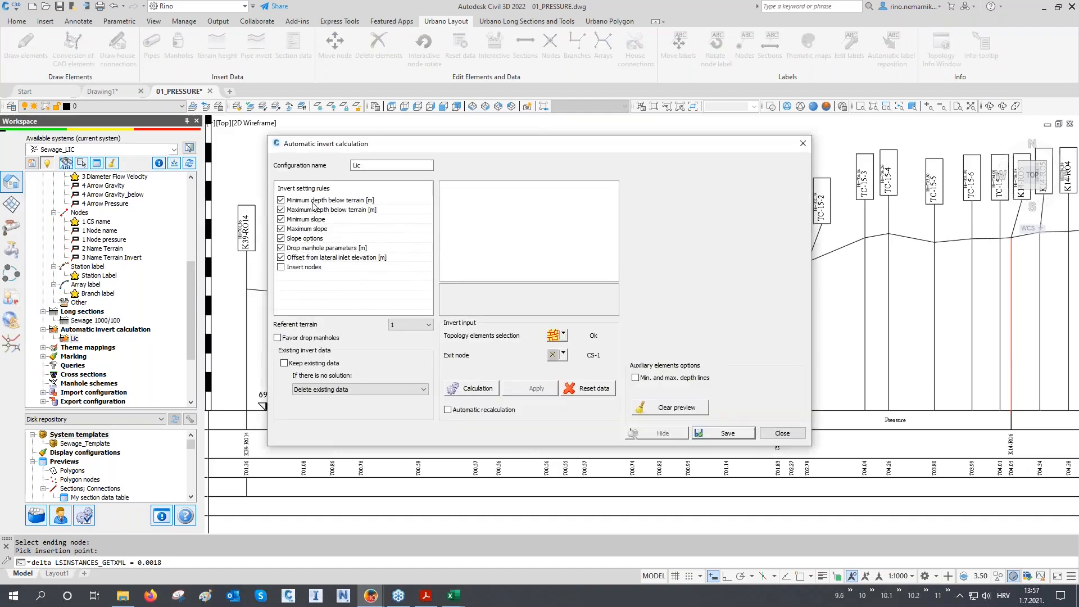
left_click(326, 201)
left_click(317, 210)
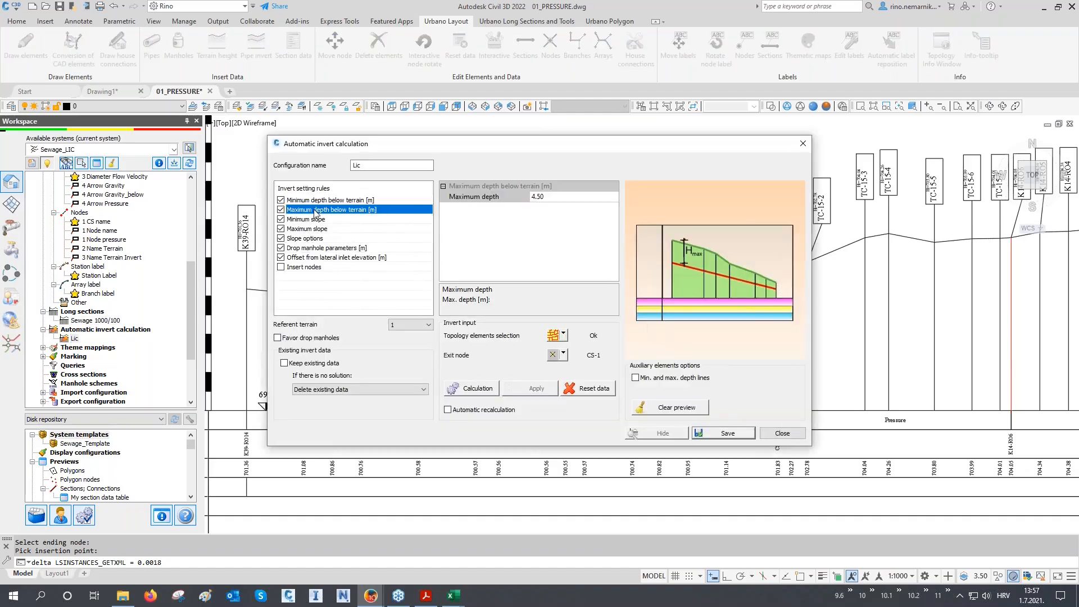
left_click(314, 221)
left_click(311, 230)
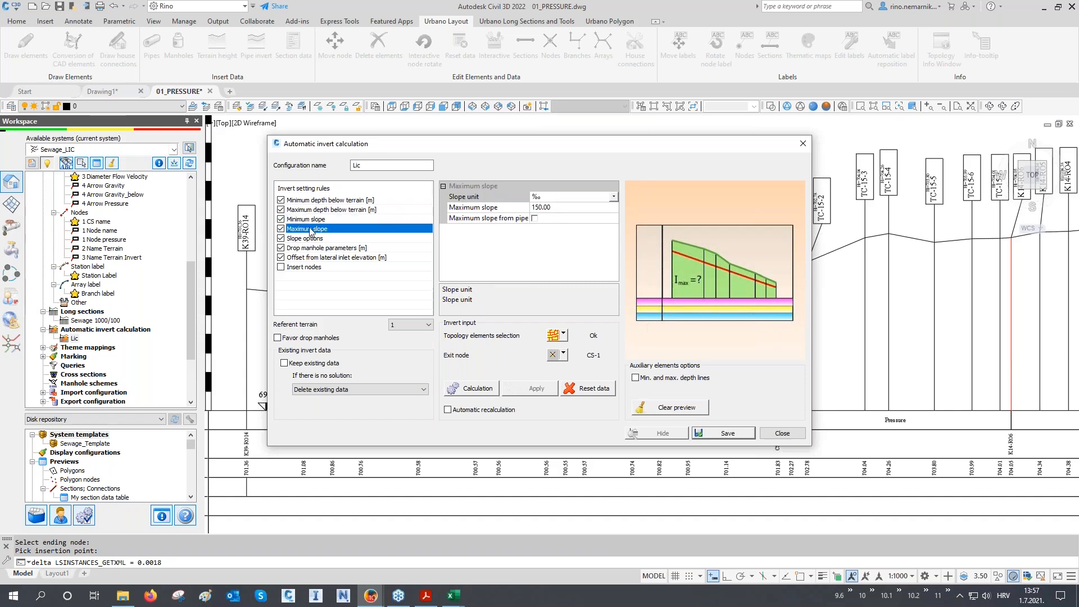
- Calculate the inverts for the active system with exit node CS-1, apply them, and save the Lic configuration
left_click(553, 336)
left_click(471, 390)
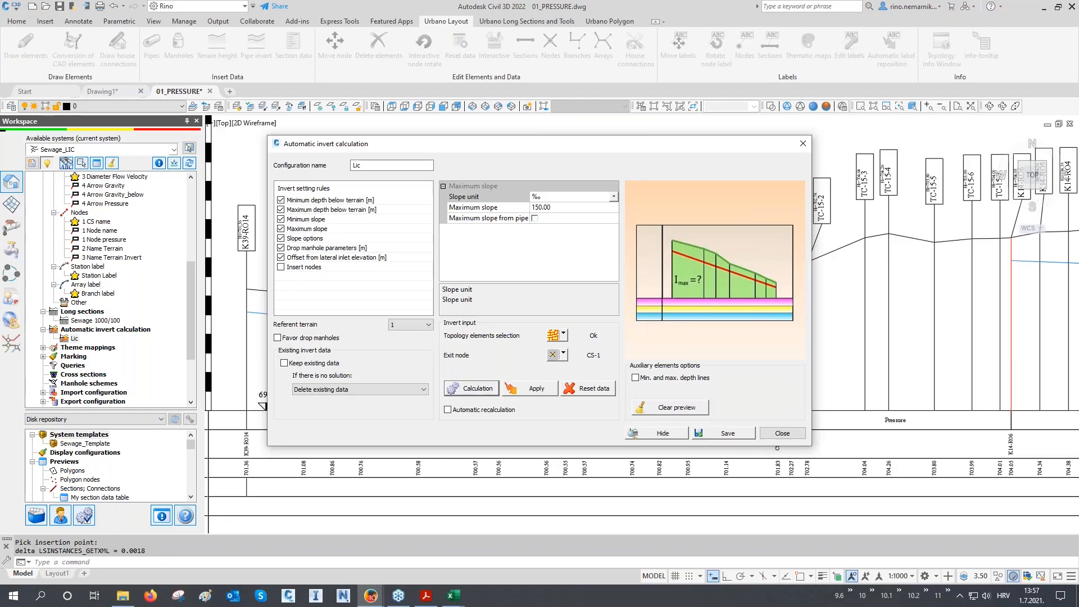
left_click(524, 389)
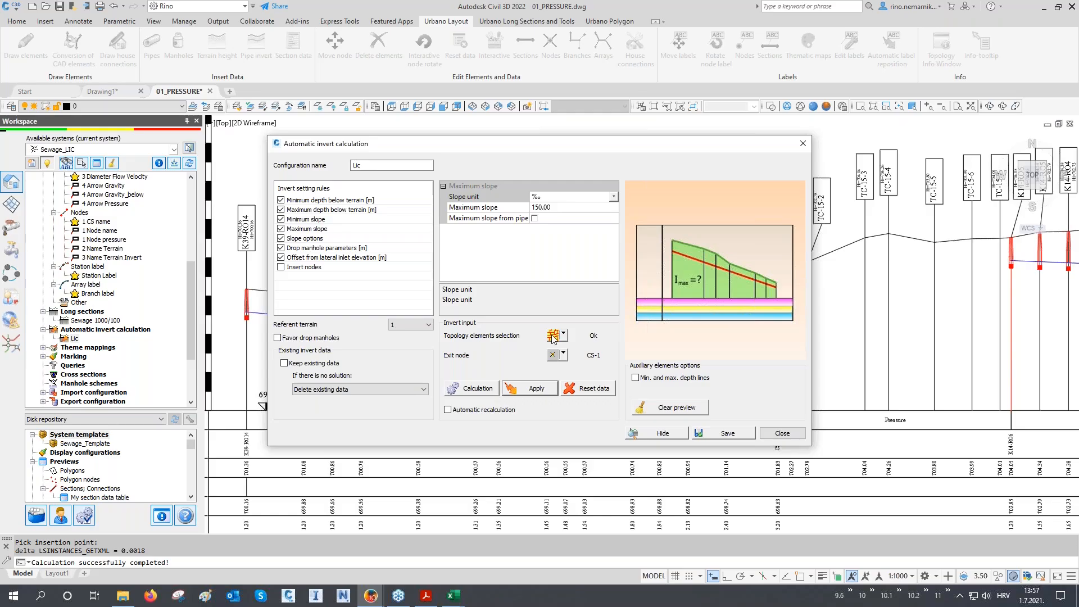
left_click(740, 434)
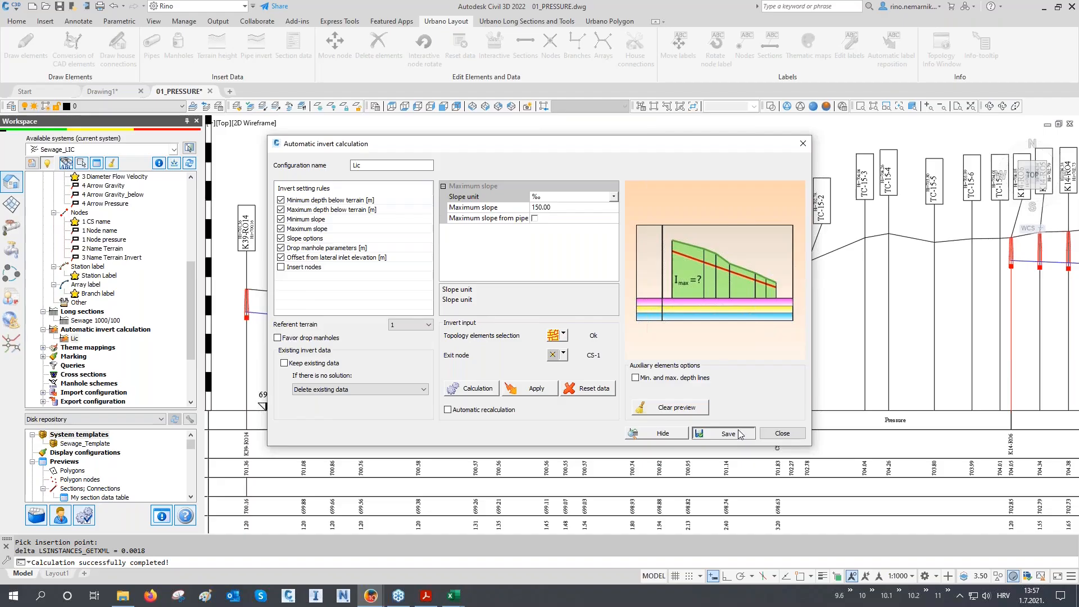
left_click(960, 371)
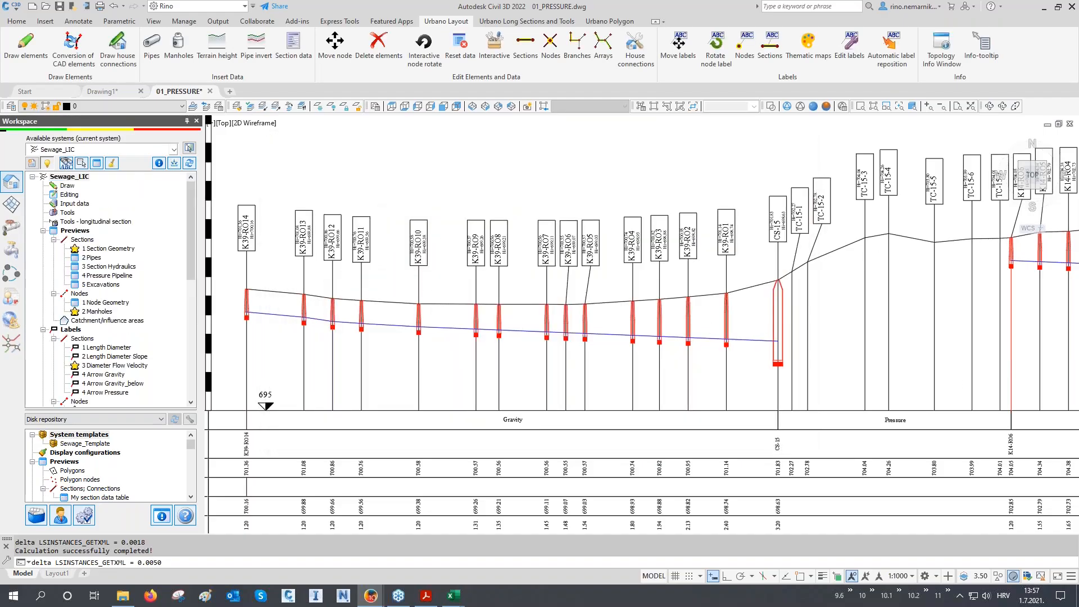
- Examine the gravity inverts and the pressure stretches without inverts along the longitudinal section around CS-15 and CS-7
left_click(959, 347)
middle_click_drag(930, 342, 696, 356)
middle_click_drag(824, 432, 588, 445)
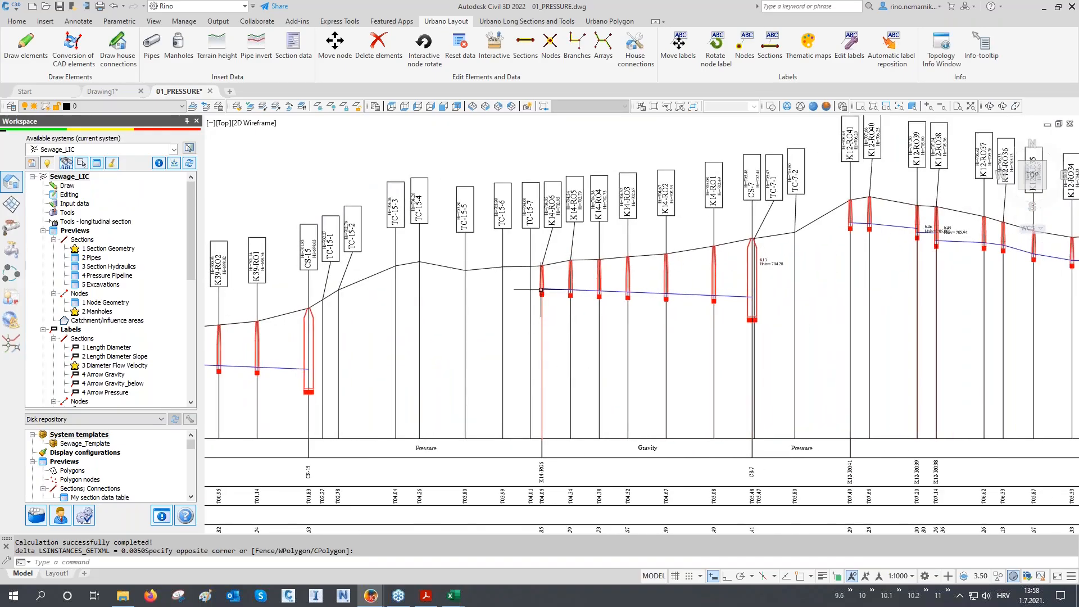
middle_click_drag(740, 302, 388, 302)
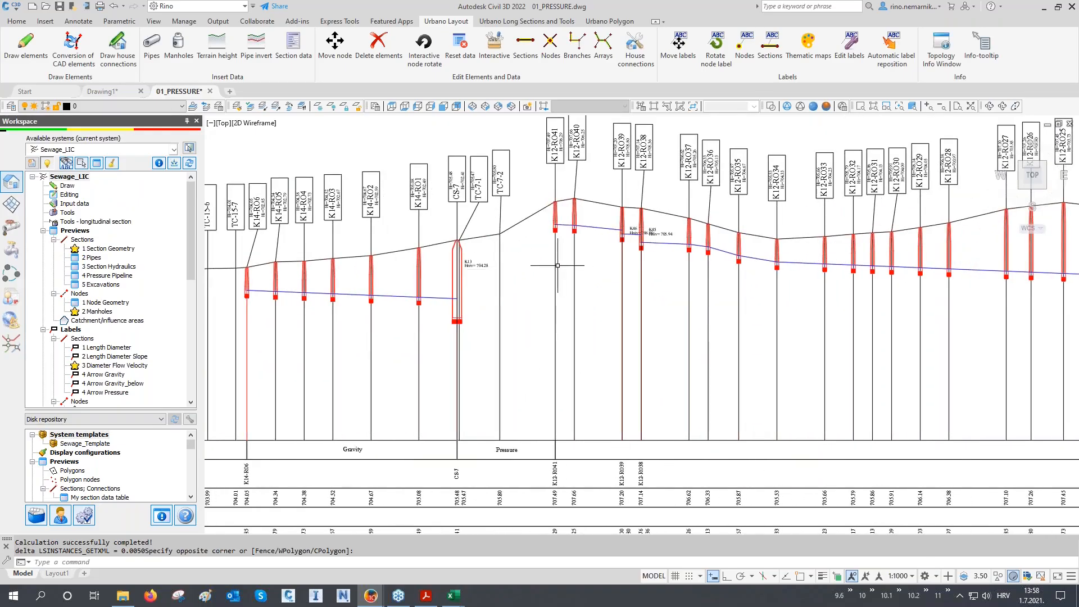
middle_click_drag(810, 293, 943, 319)
middle_click_drag(440, 339, 692, 336)
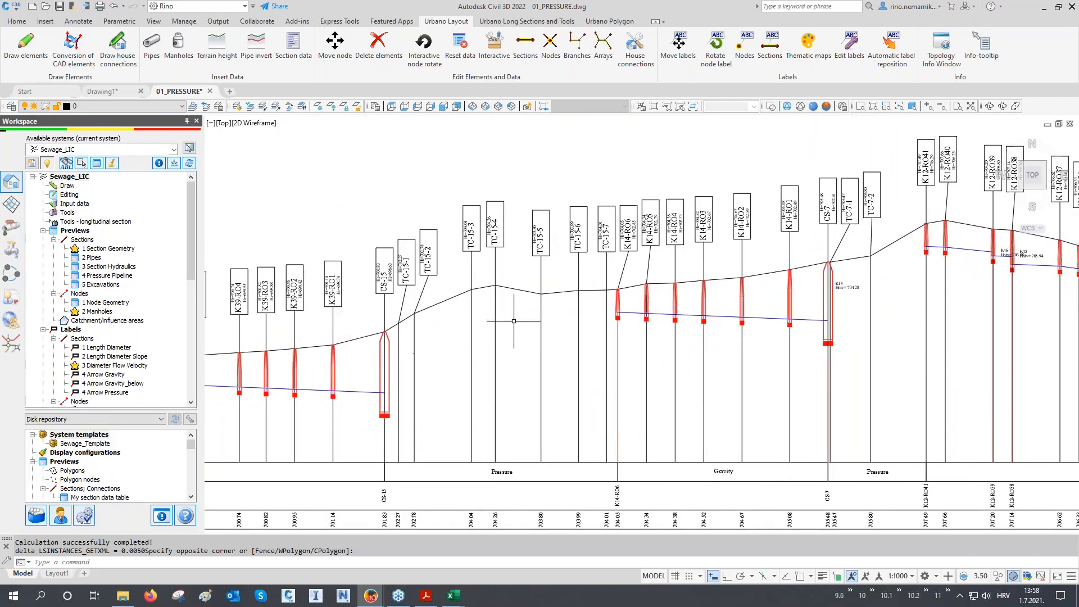
- Set the invert elevation of the saved Pressure selection to a constant depth of 1.1 below terrain and save it
left_click(90, 206)
right_click(91, 209)
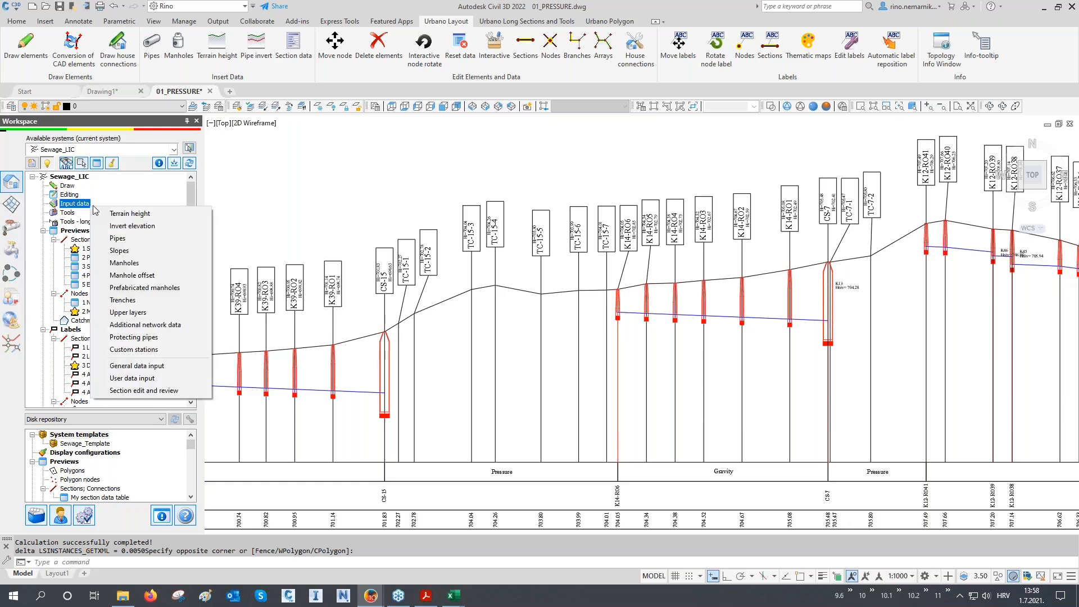
left_click(129, 226)
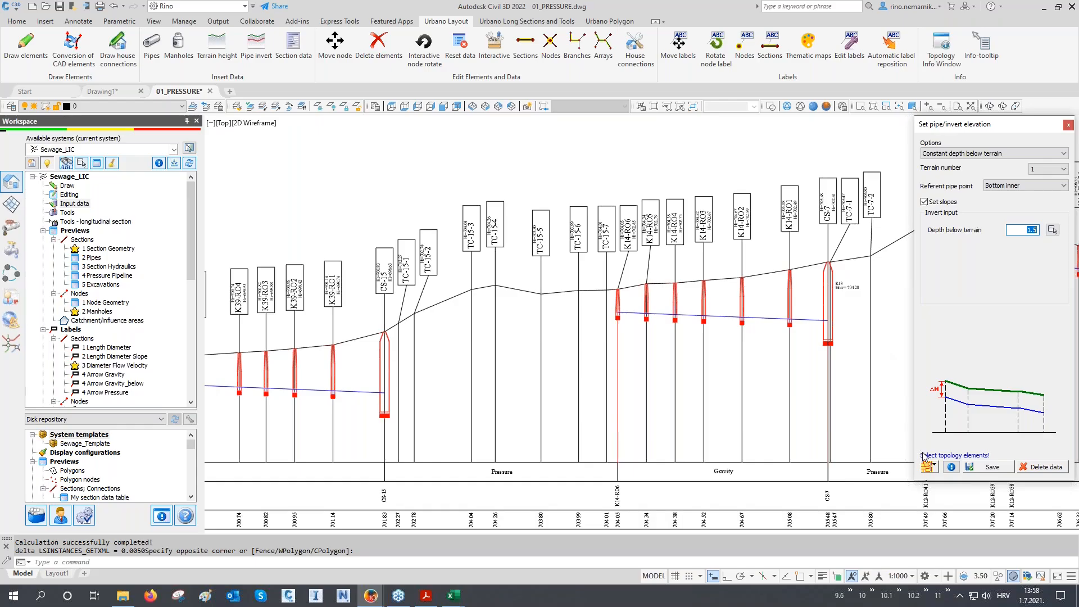
left_click(935, 468)
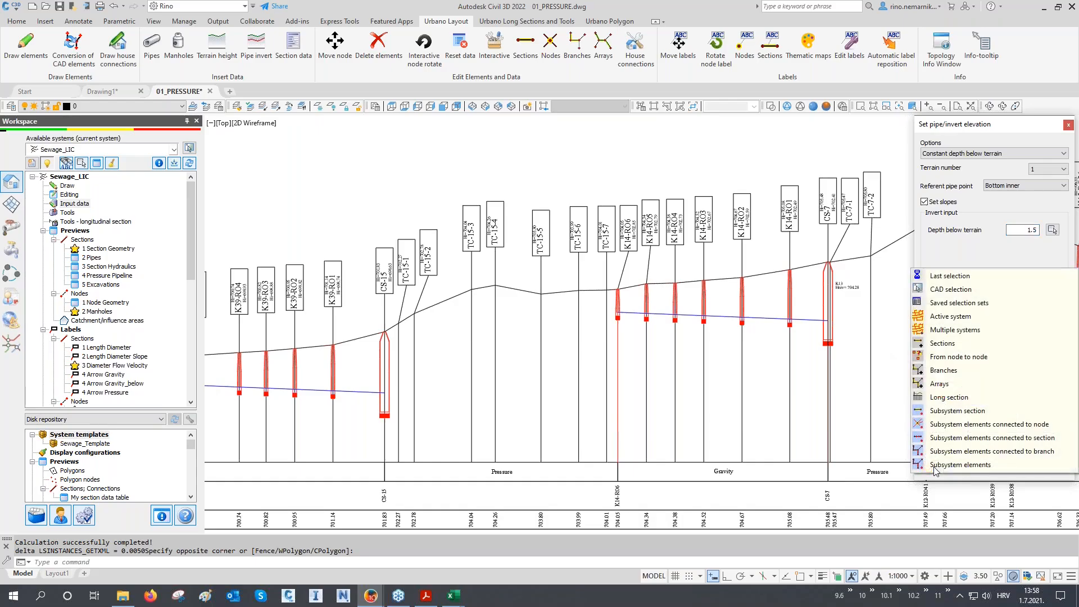
left_click(955, 303)
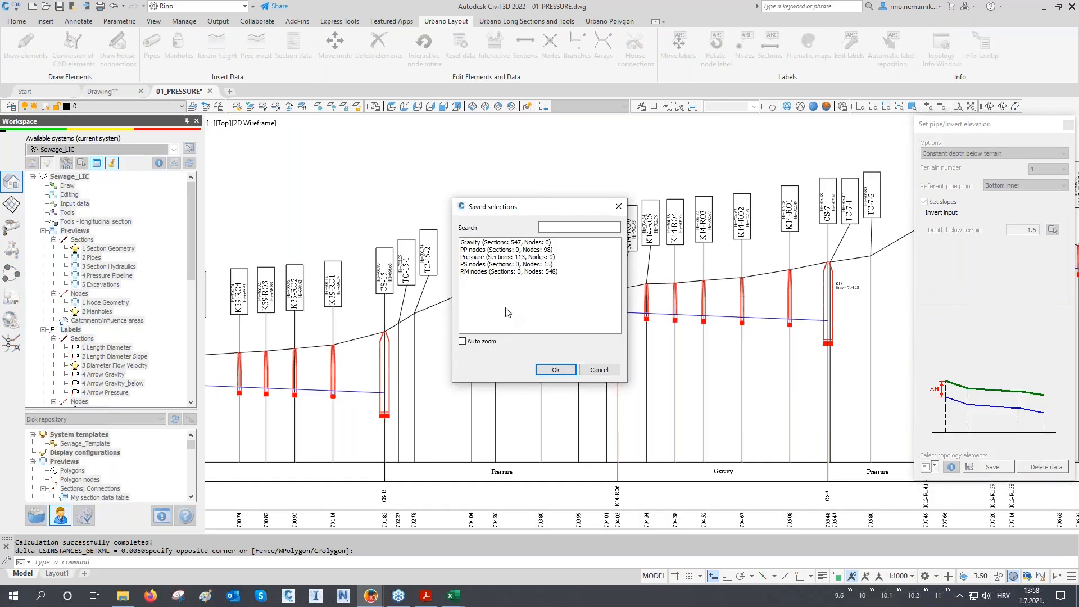
left_click(500, 258)
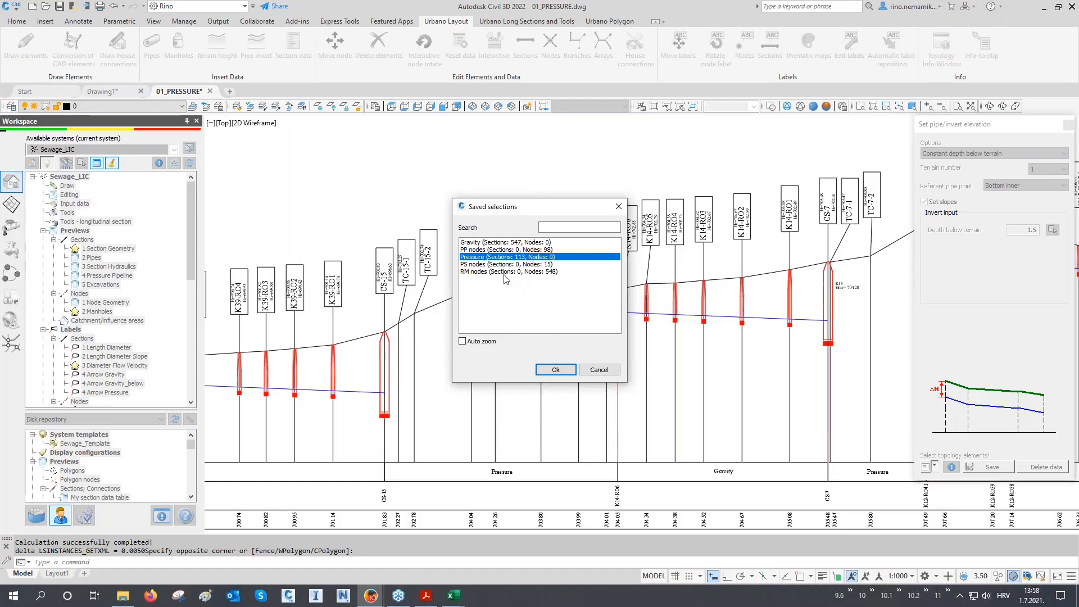
left_click(556, 370)
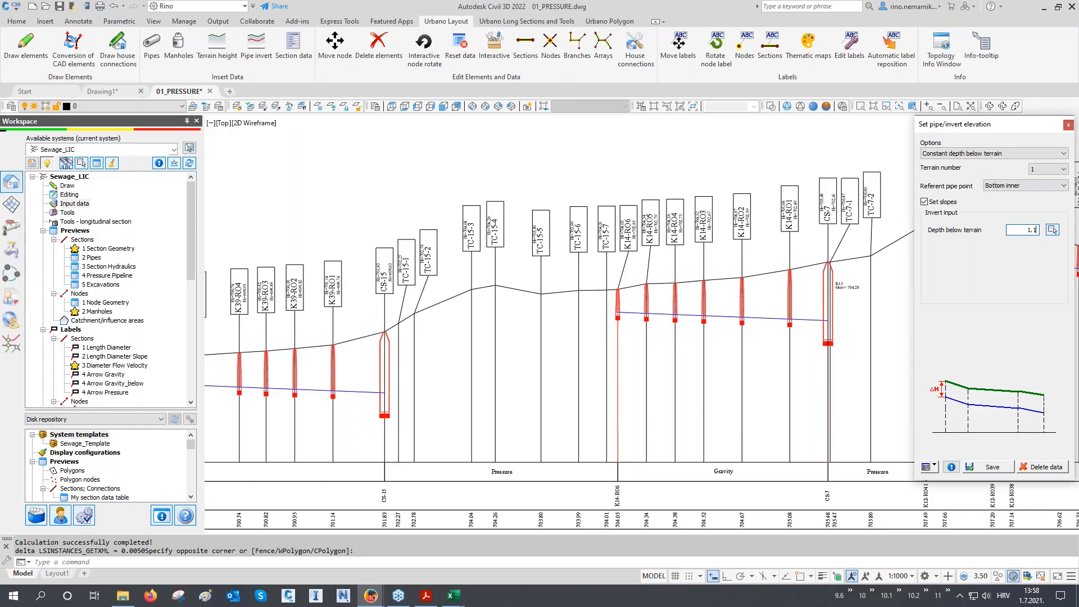
left_click(991, 467)
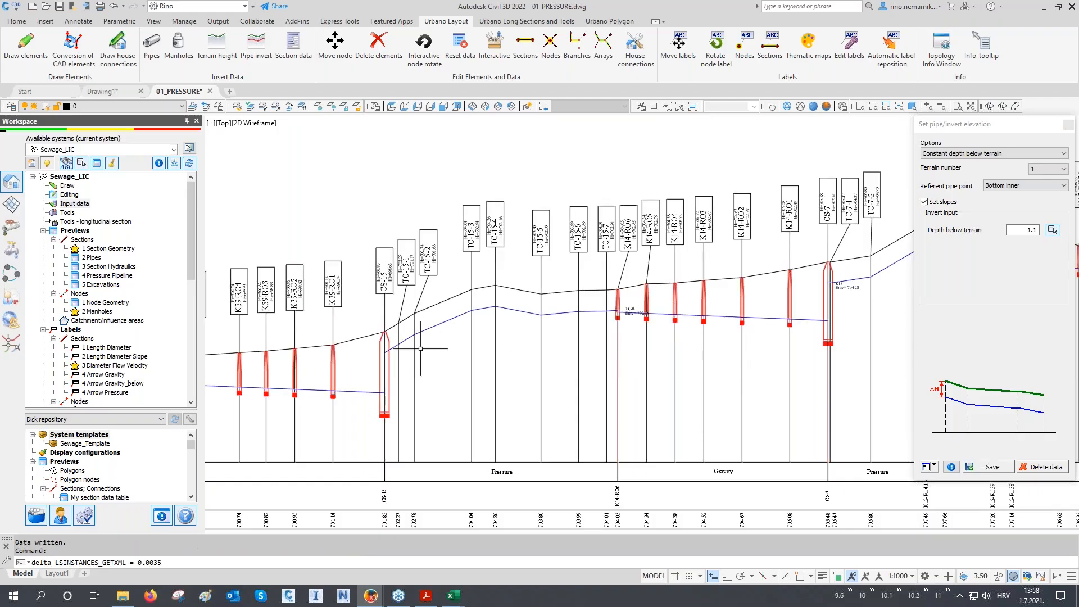
- Examine the pressure inverts along the longitudinal section from CS-15 past CS-6, and close the invert elevation settings
scroll(419, 316, "up", 2)
middle_click_drag(706, 276, 441, 275)
middle_click_drag(756, 278, 453, 306)
middle_click_drag(614, 229, 337, 258)
scroll(337, 258, "down", 4)
middle_click_drag(565, 281, 533, 285)
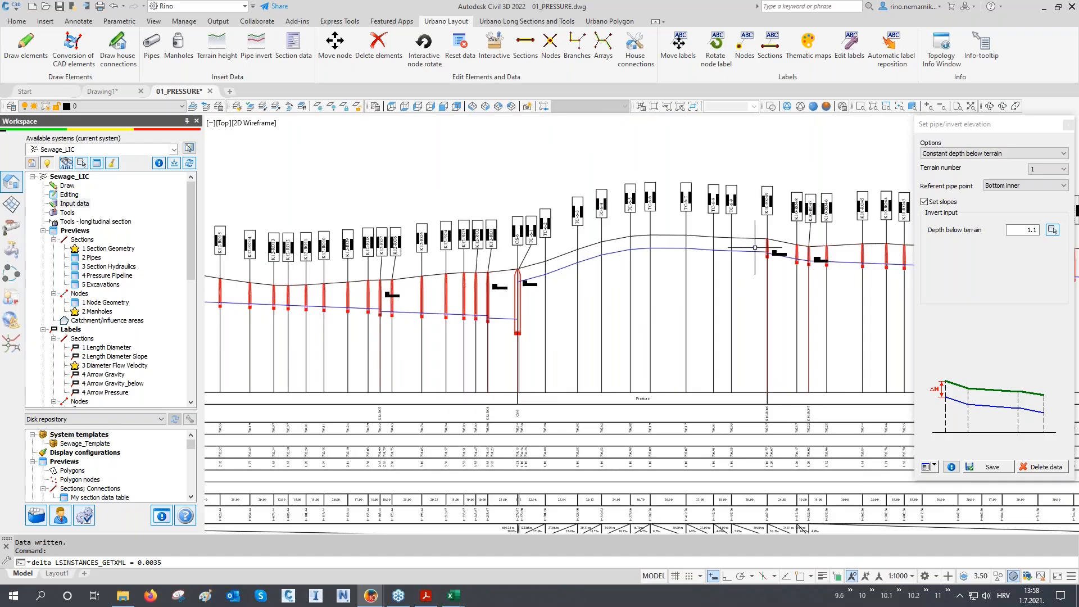
scroll(749, 245, "up", 2)
left_click(1068, 124)
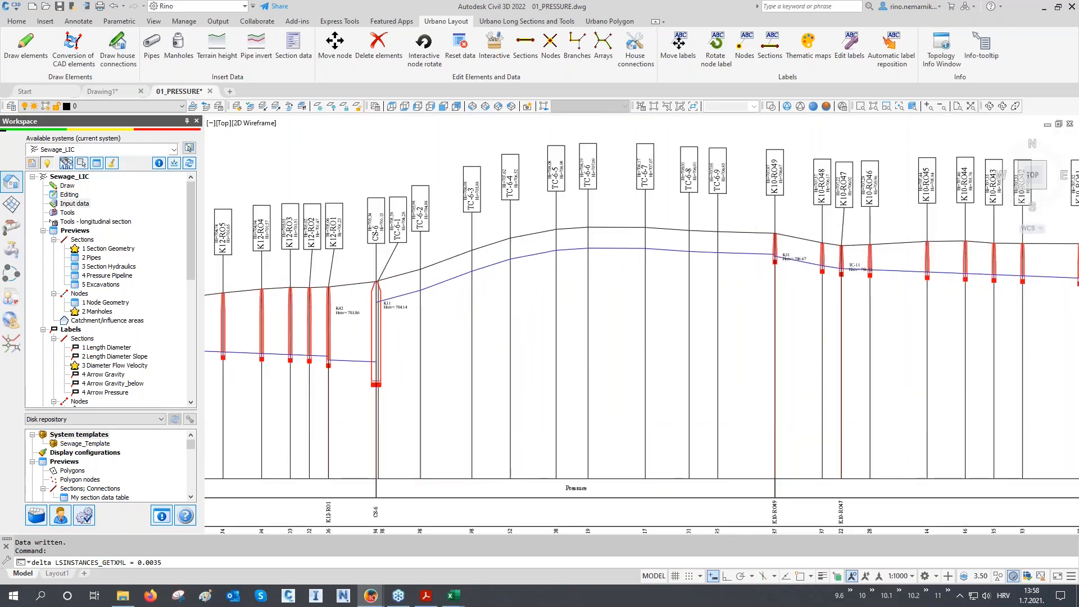
- Return to the network layout and open the Percent calculation of waste flow in Flow calculation
scroll(526, 301, "down", 6)
scroll(540, 303, "down", 6)
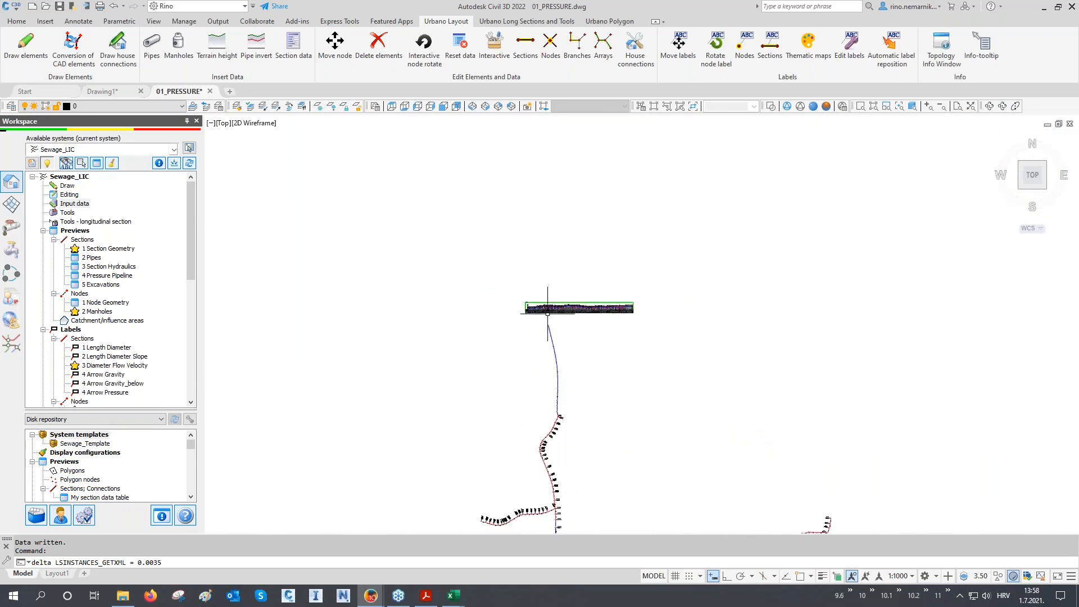
mouse_move(408, 432)
middle_mouse_down()
mouse_move(373, 356)
mouse_move(349, 345)
middle_mouse_up()
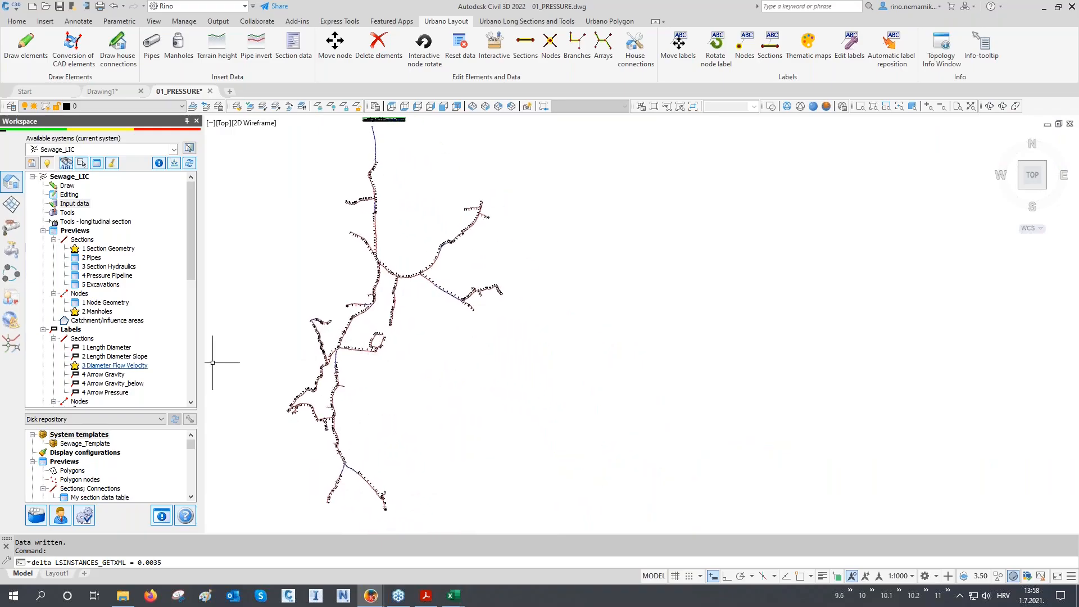
left_click(11, 228)
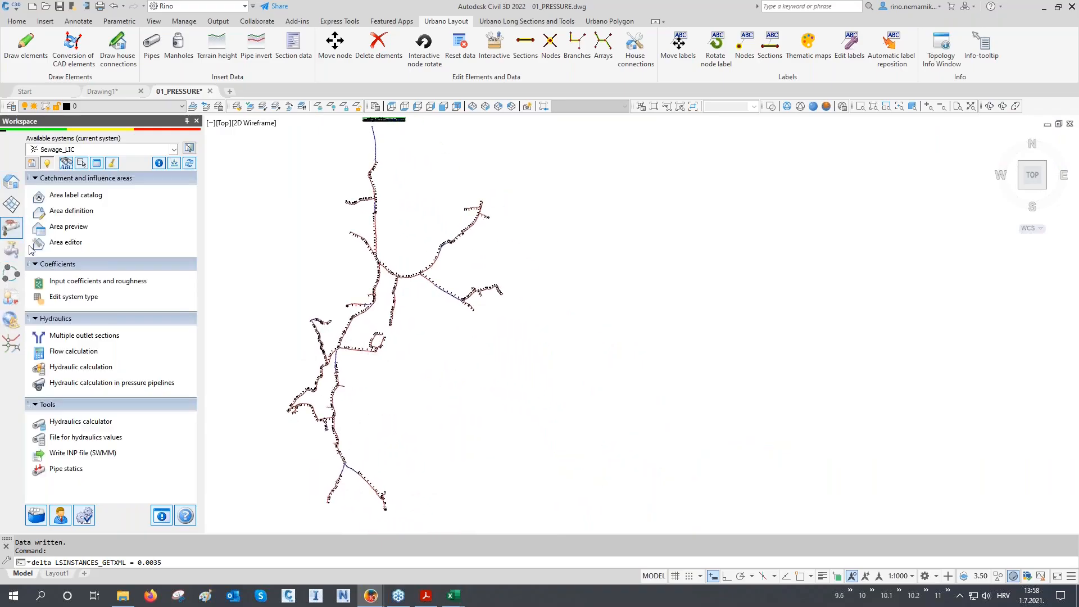
left_click(64, 351)
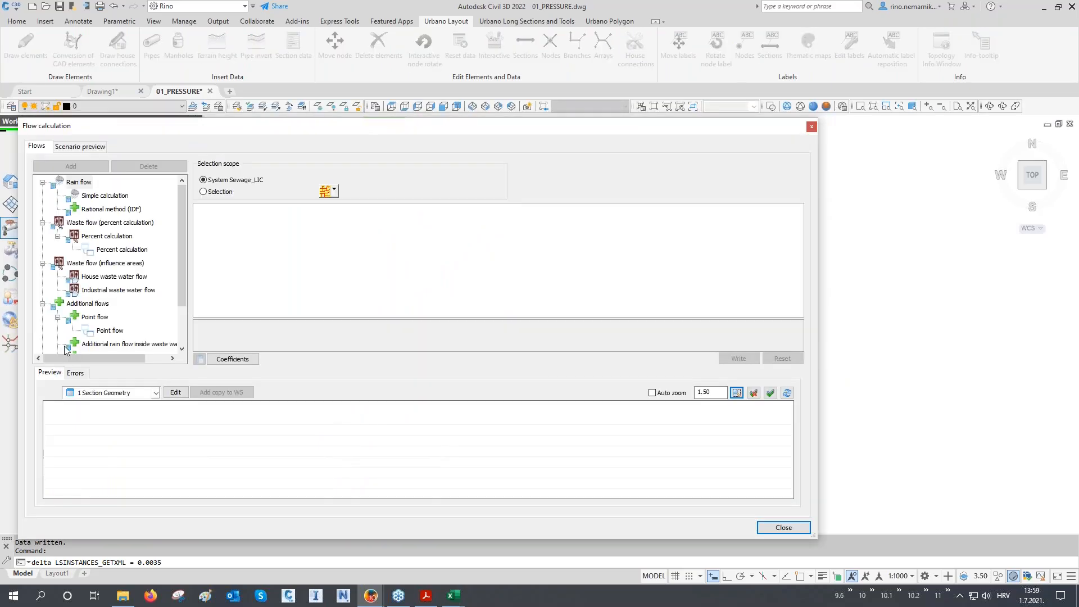
left_click(104, 251)
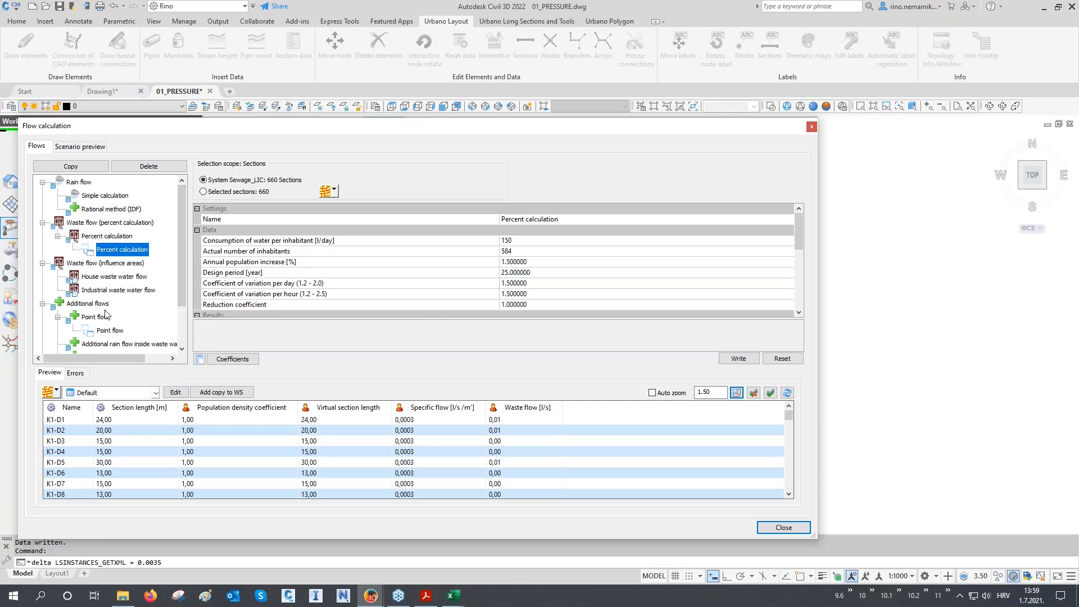
- Limit the Percent calculation to the saved Gravity selection and sort its sections by name in descending order
left_click(336, 191)
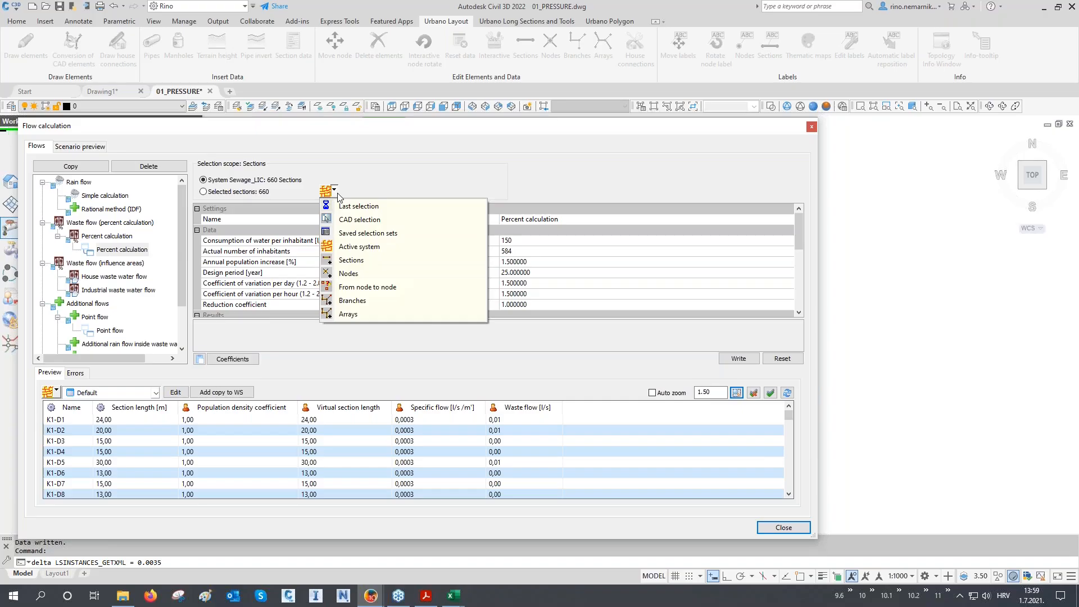
left_click(356, 233)
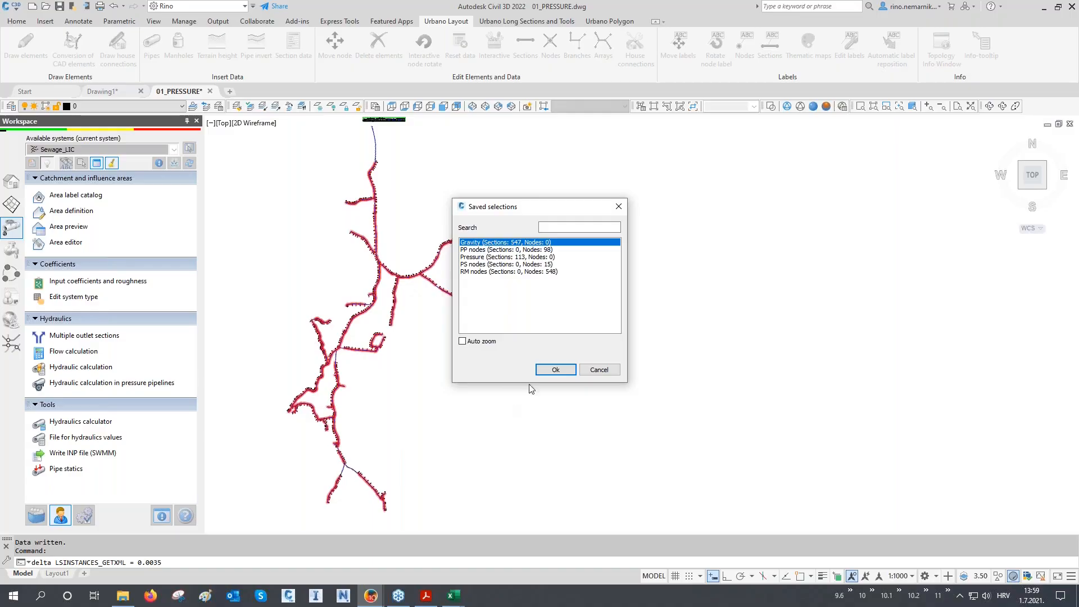
left_click(556, 370)
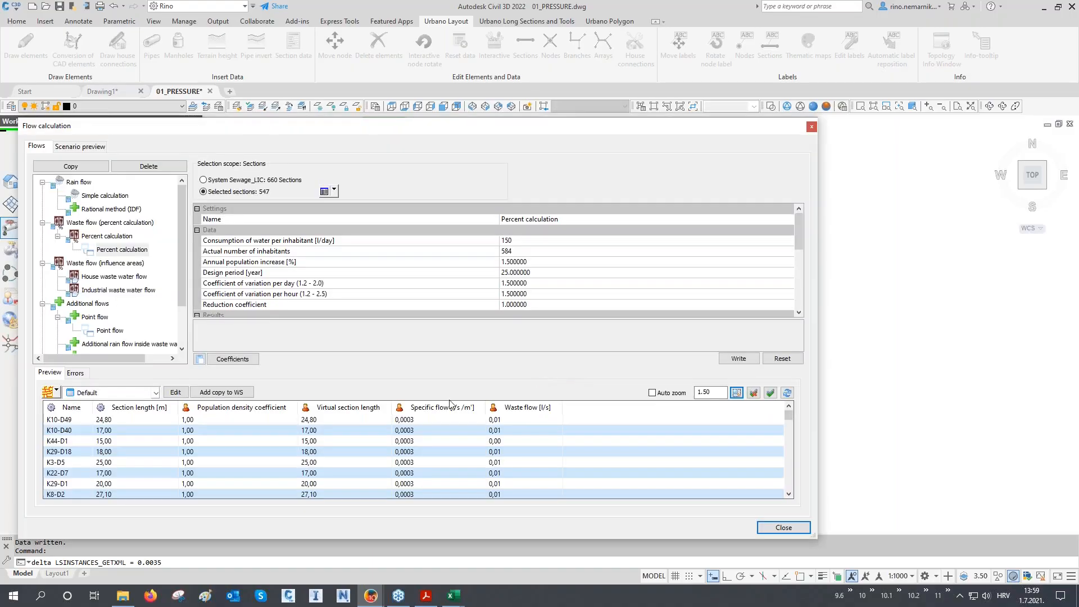
left_click(73, 408)
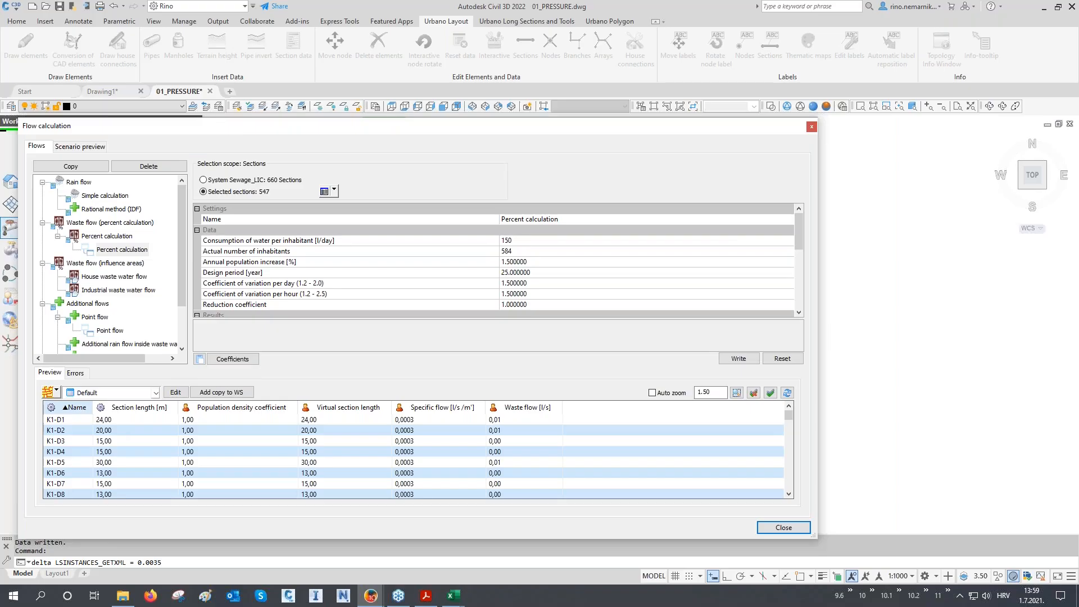
left_click(73, 408)
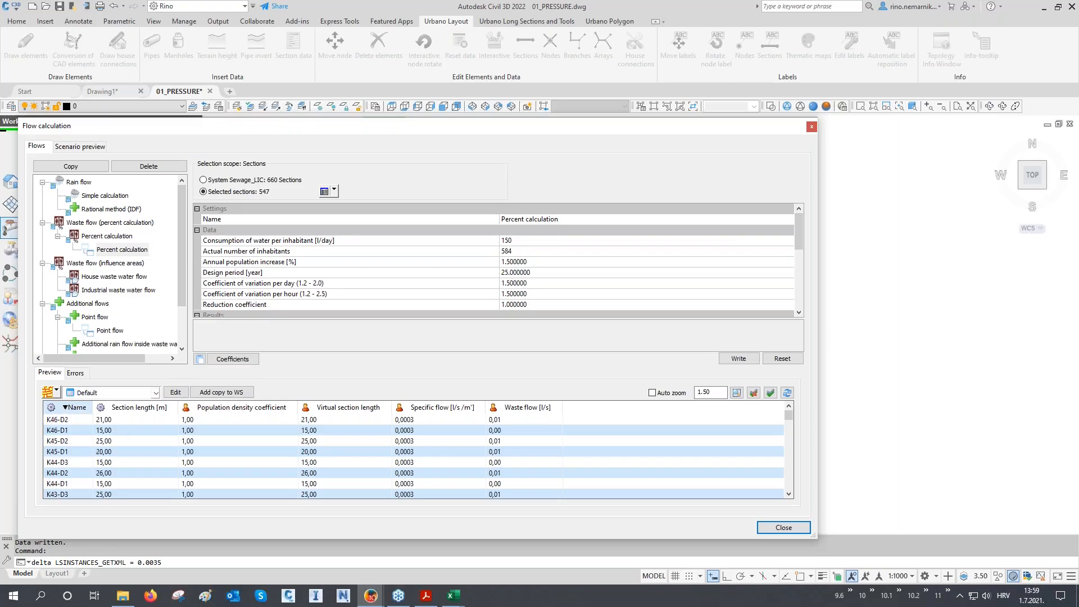
- Switch the calculation scope to the active system and check the waste flow data of pressure section TC-15-D8
left_click(334, 191)
left_click(348, 246)
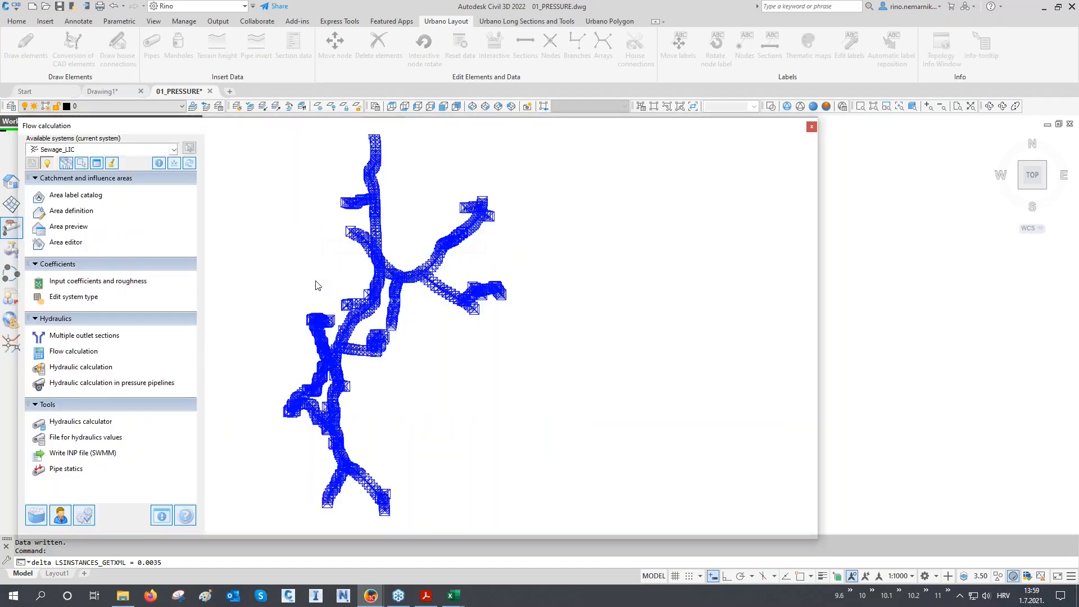
left_click(79, 408)
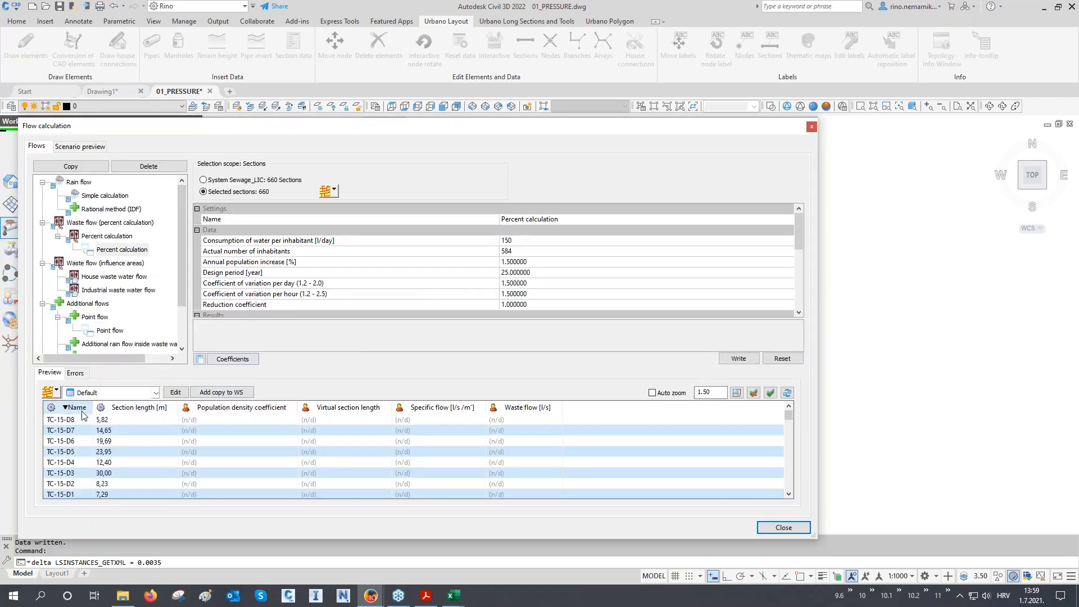
left_click(83, 421)
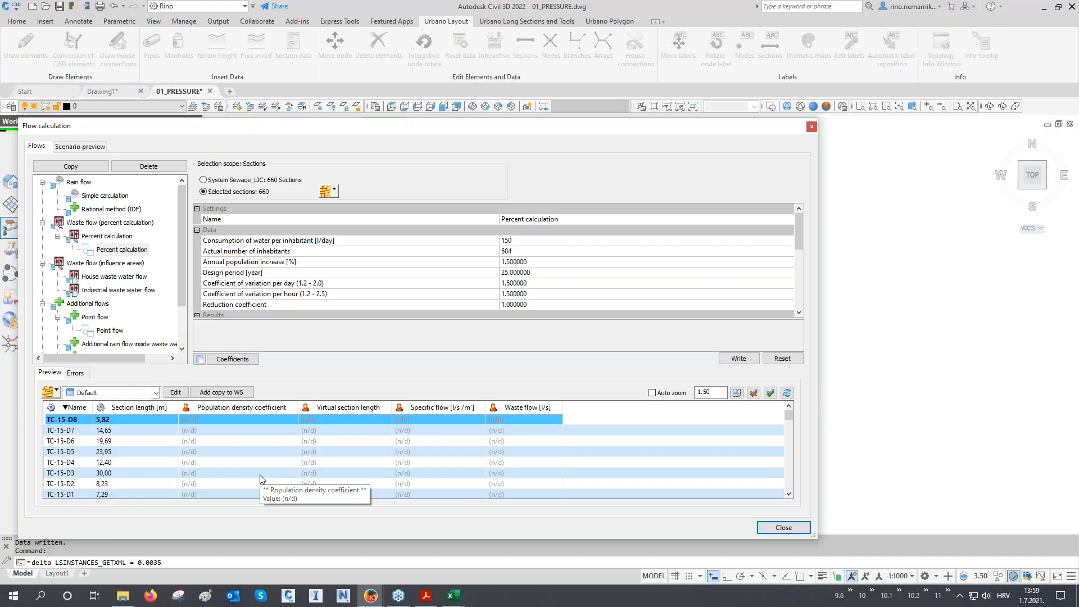
- Open the Point flow data, sort it by flow in descending order, and auto zoom to section TC-14-D1 beside a narrowed dialog
scroll(130, 306, "down", 1)
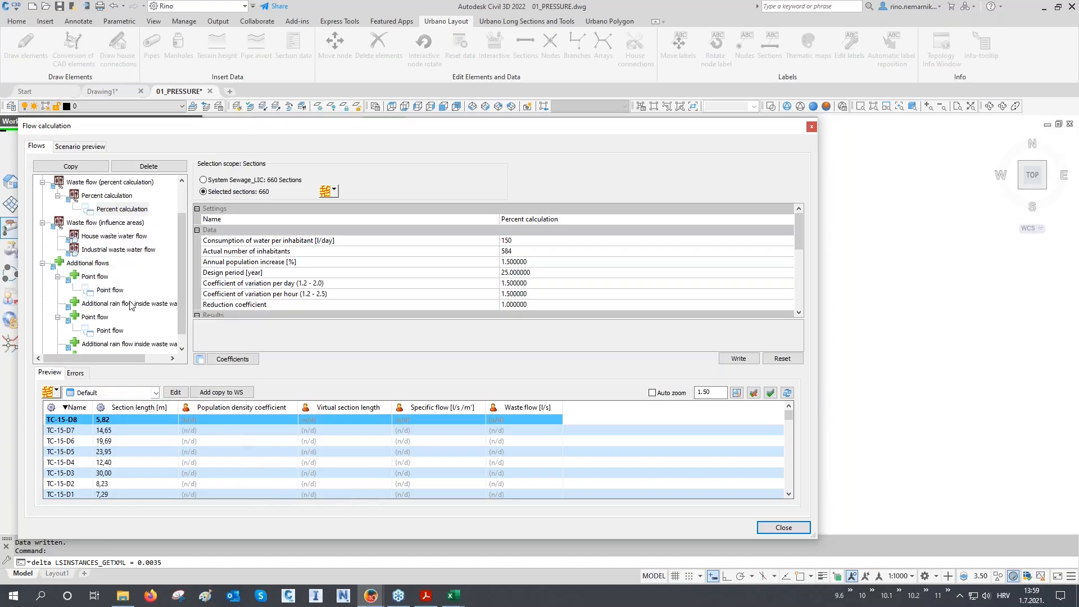
left_click(110, 290)
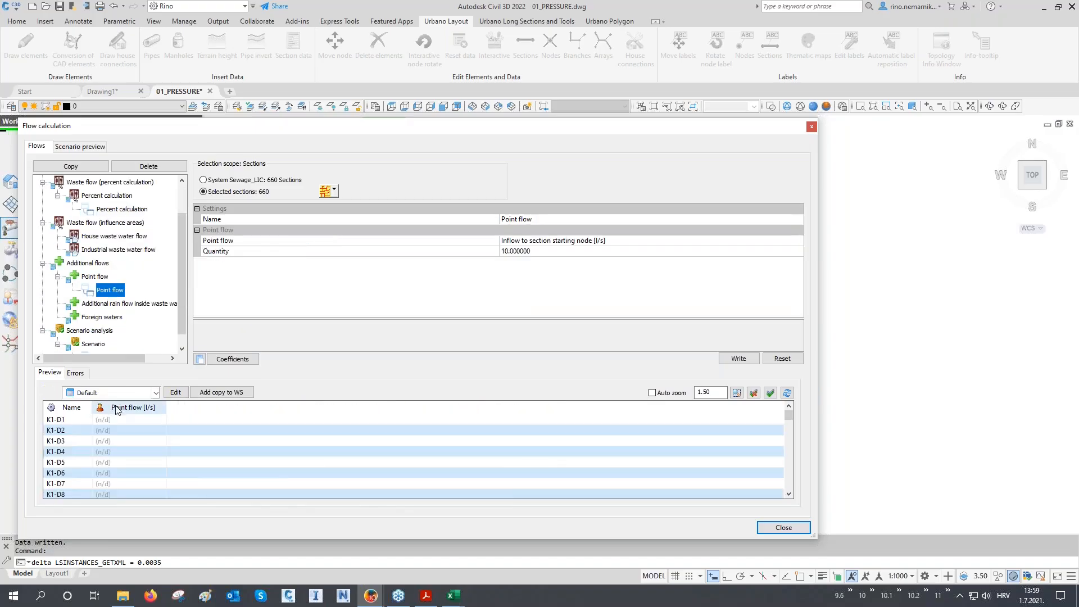
left_click(116, 409)
left_click(110, 421)
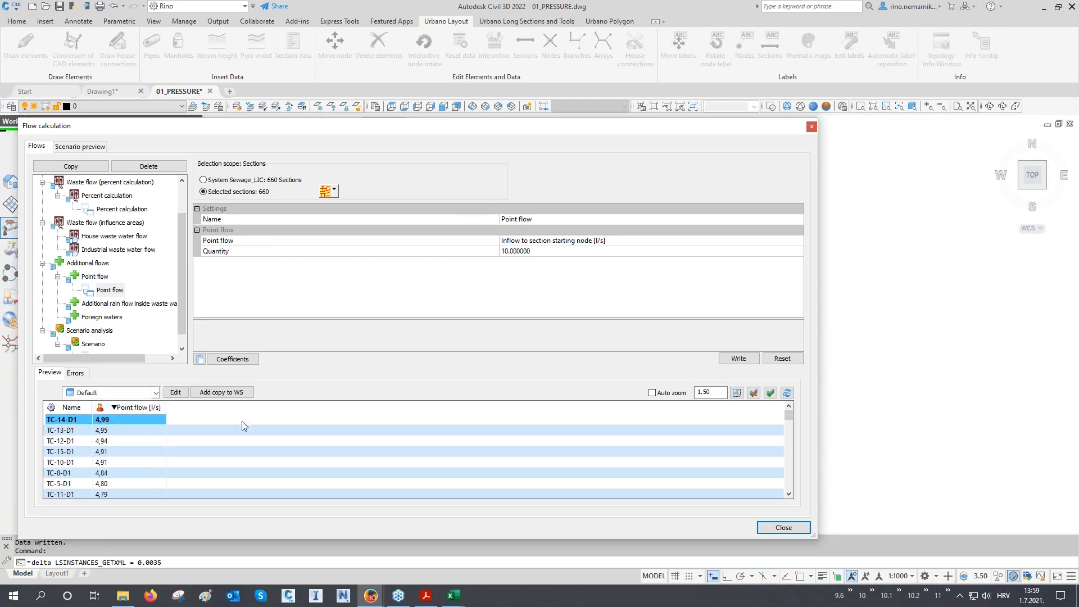
left_click(661, 397)
left_click_drag(820, 316, 516, 316)
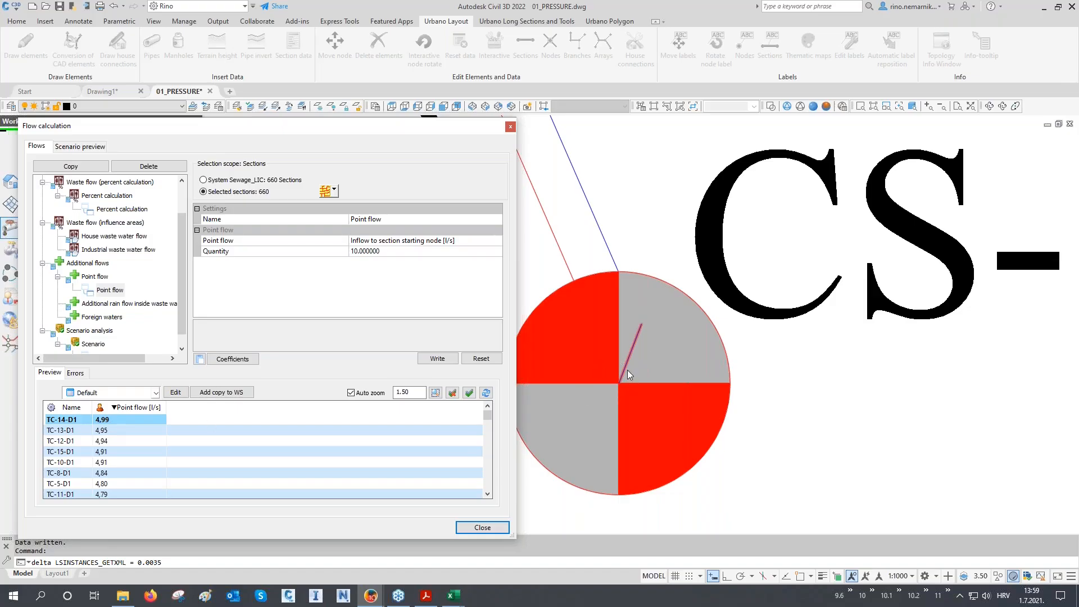
- Go through the point flow sections from TC-13-D1 to TC-11-D1, checking each one's location at its pumping station
left_click(105, 431)
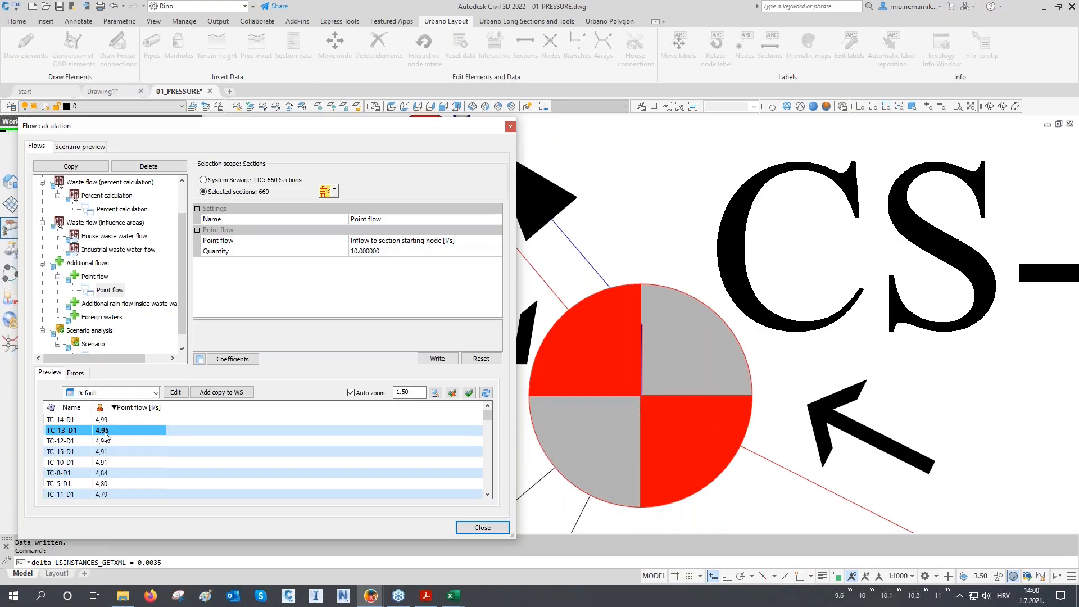
key("Down")
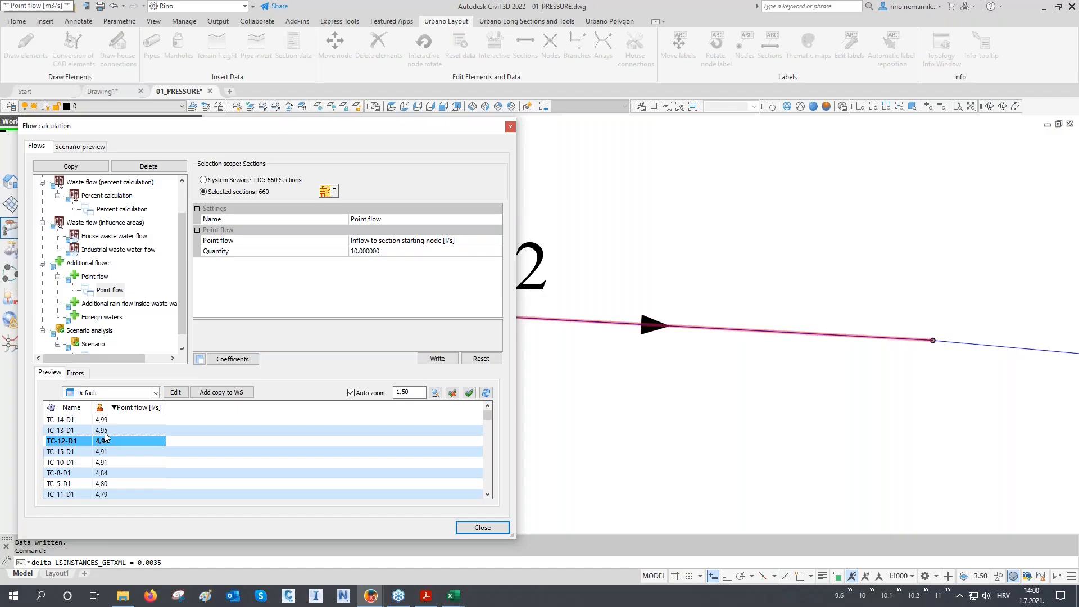
key("Down")
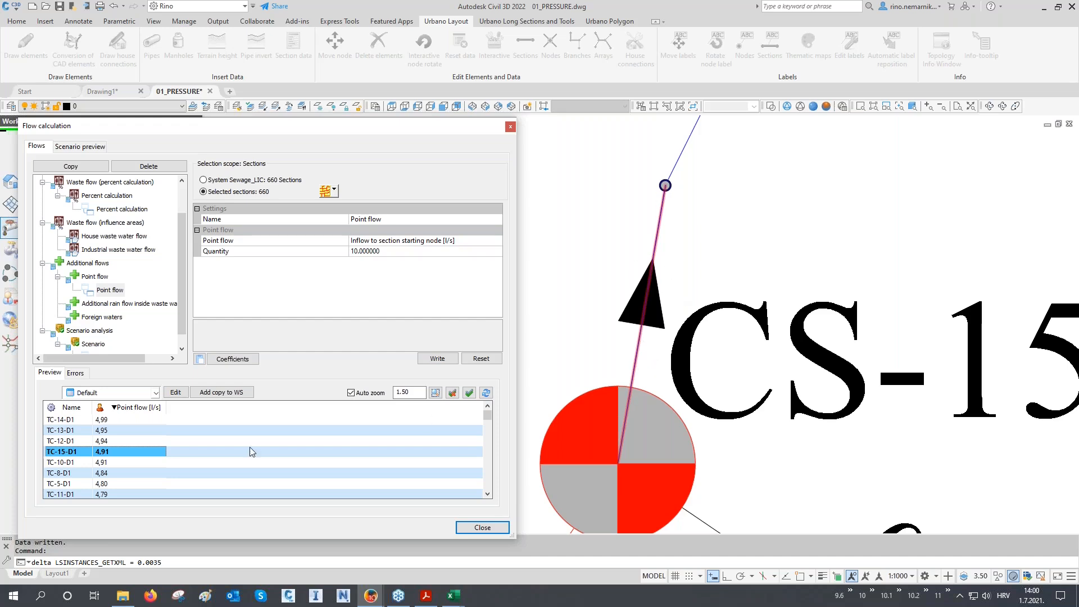
mouse_move(142, 425)
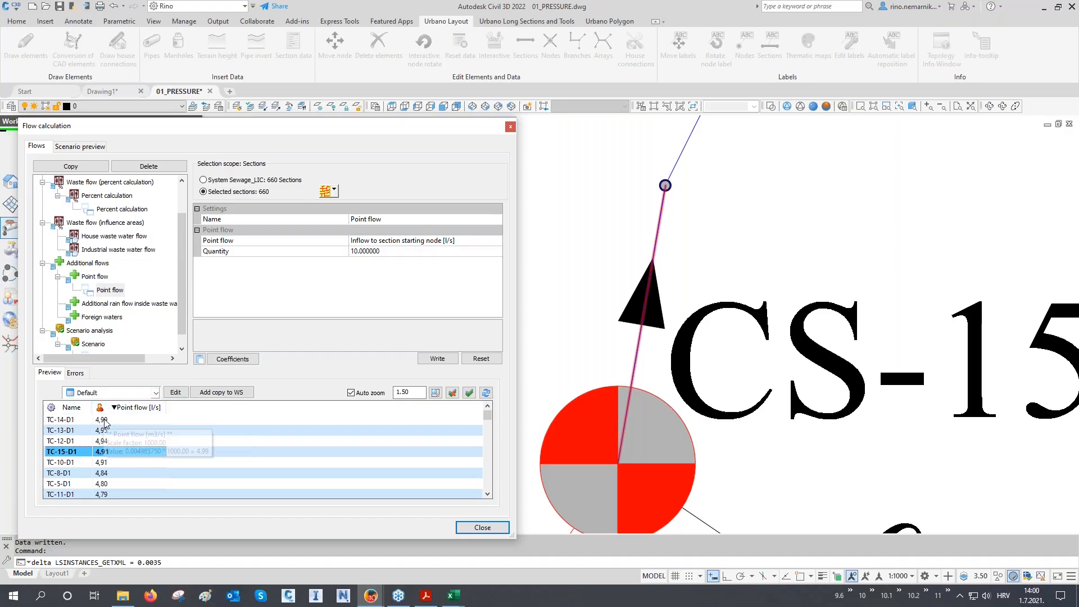
key("Down")
key("Down")
key("Down")
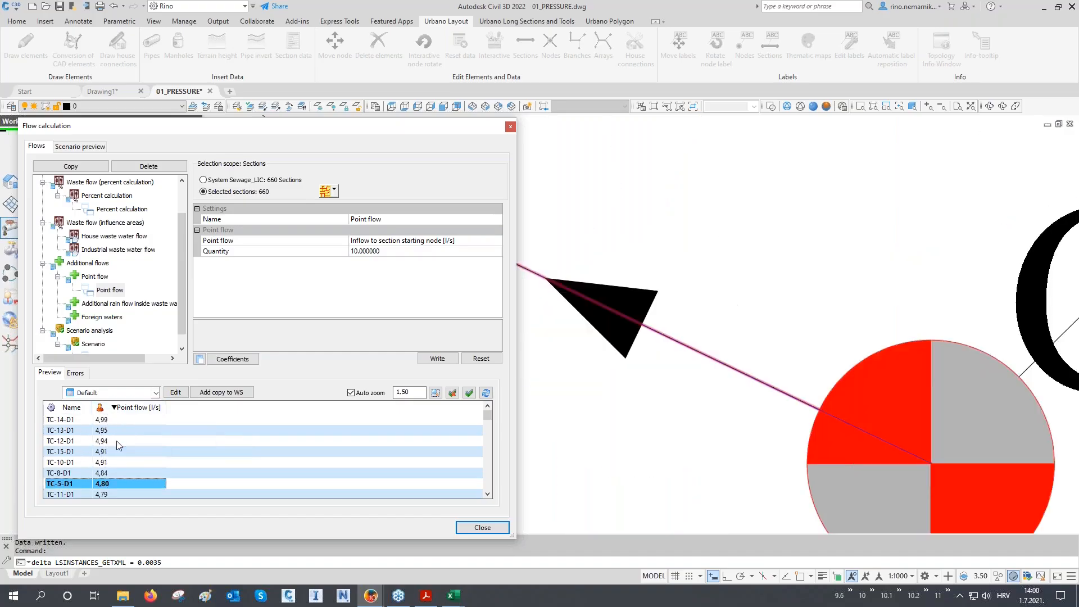
key("Down")
- Open the Total flow scenario, sort its sections by point flow in descending order, and locate TC-14-D1 in the drawing
scroll(103, 309, "down", 1)
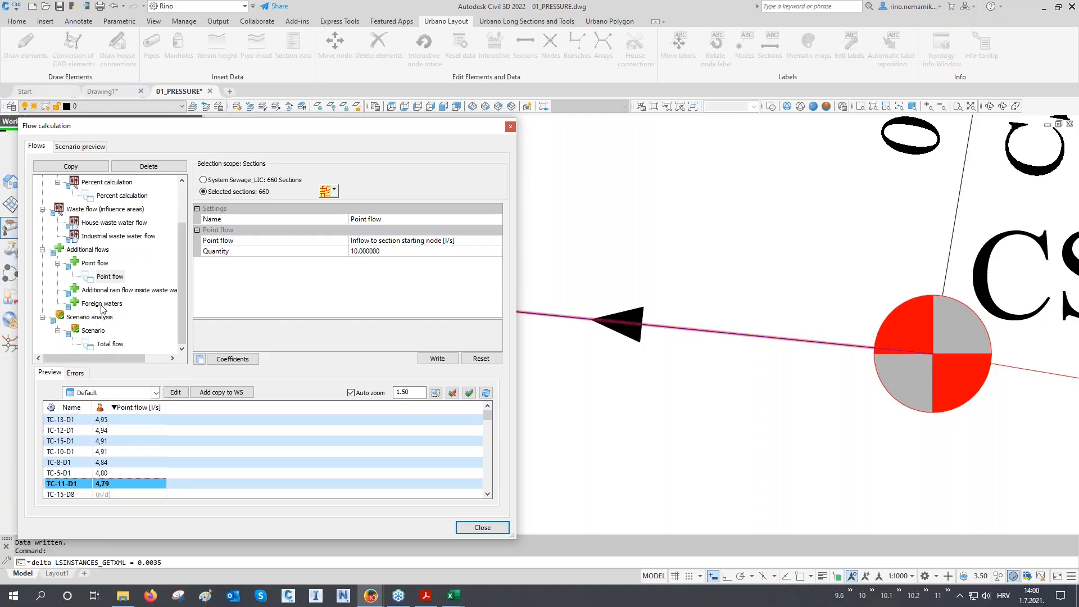
left_click(106, 344)
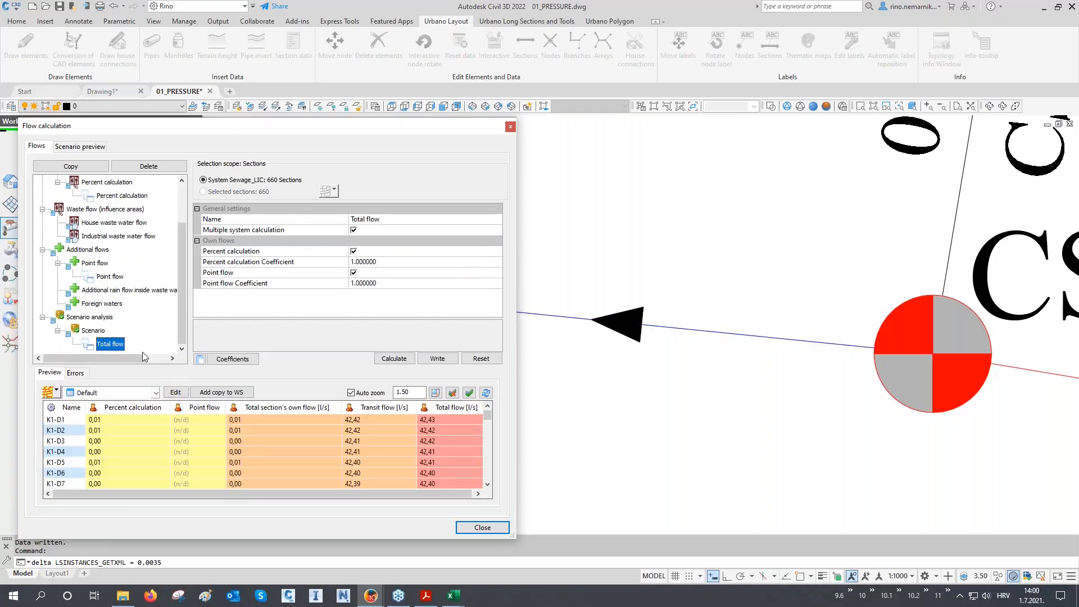
left_click(77, 409)
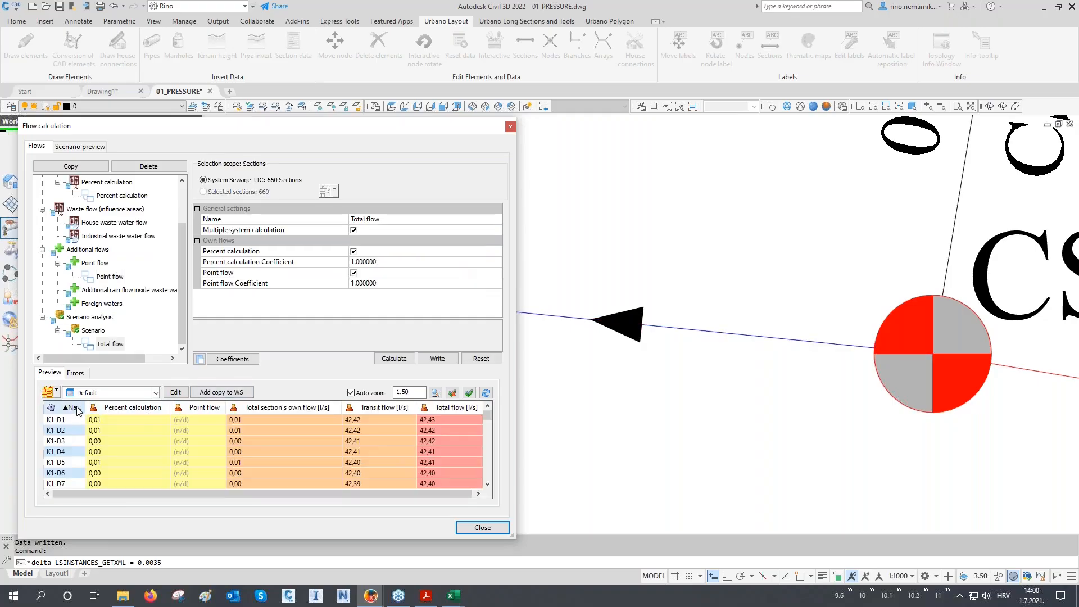
left_click(251, 408)
left_click(206, 408)
left_click(204, 419)
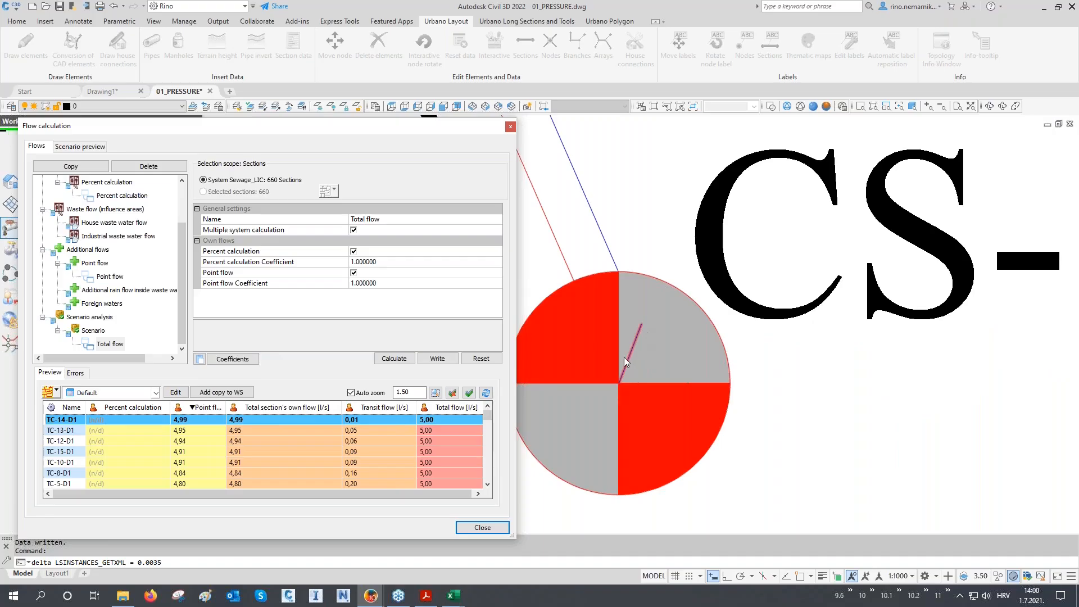
- Go through the Total flow results of the sections from TC-13-D1 to TC-11-D1, checking each one's location in the drawing
left_click(450, 431)
key("Down")
key("Down")
key("Down")
key("Down")
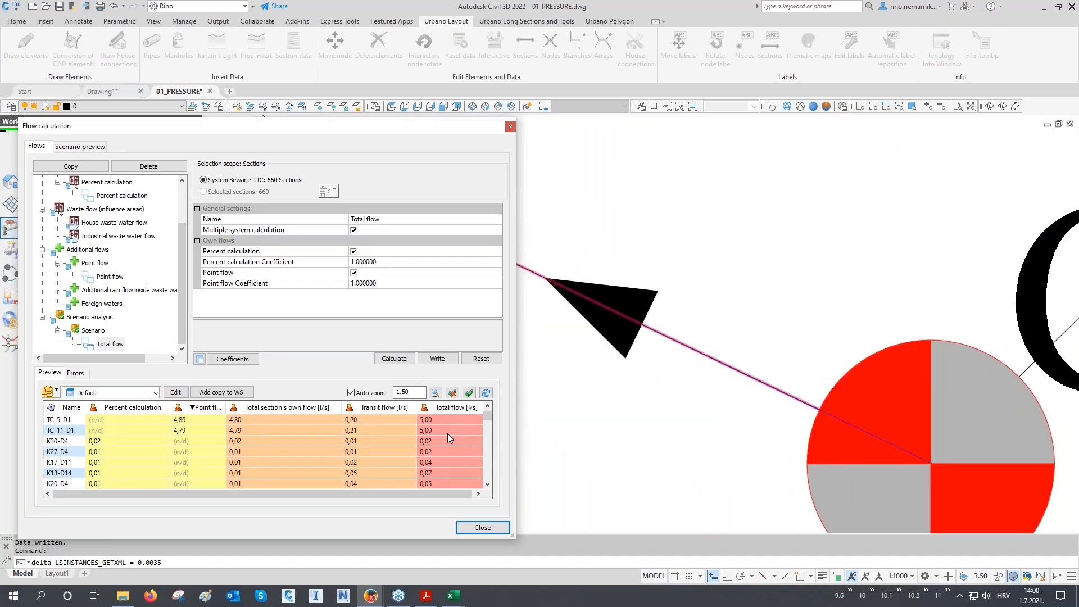
scroll(448, 434, "down", 1)
key("Down")
key("Down")
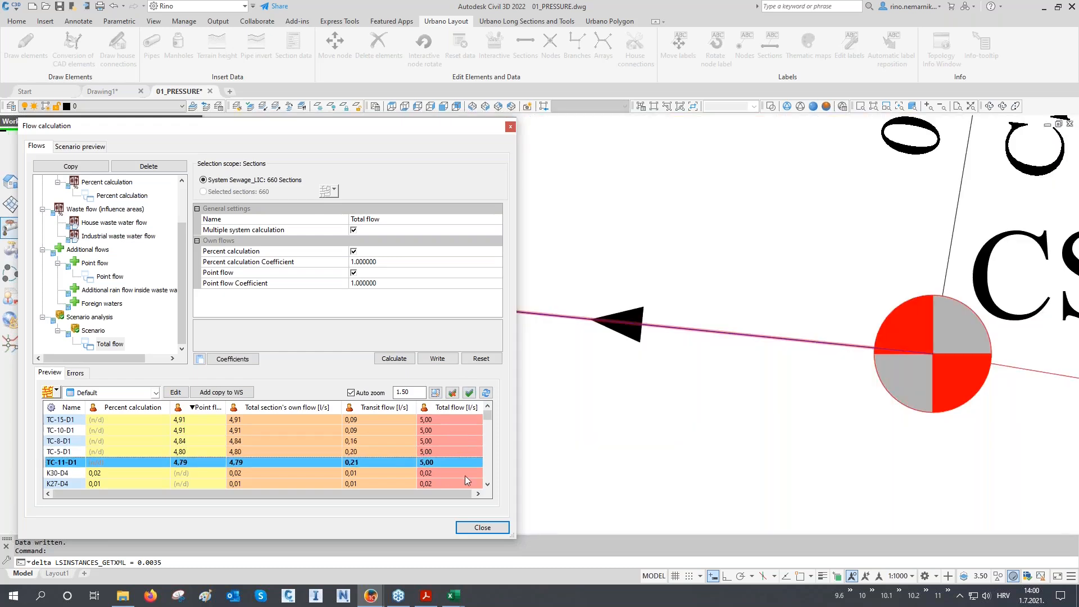
- Sort the Total flow results by total flow in descending order, locate section TC-1-D1 in the drawing, and close the flow calculation
left_click(465, 408)
left_click(466, 409)
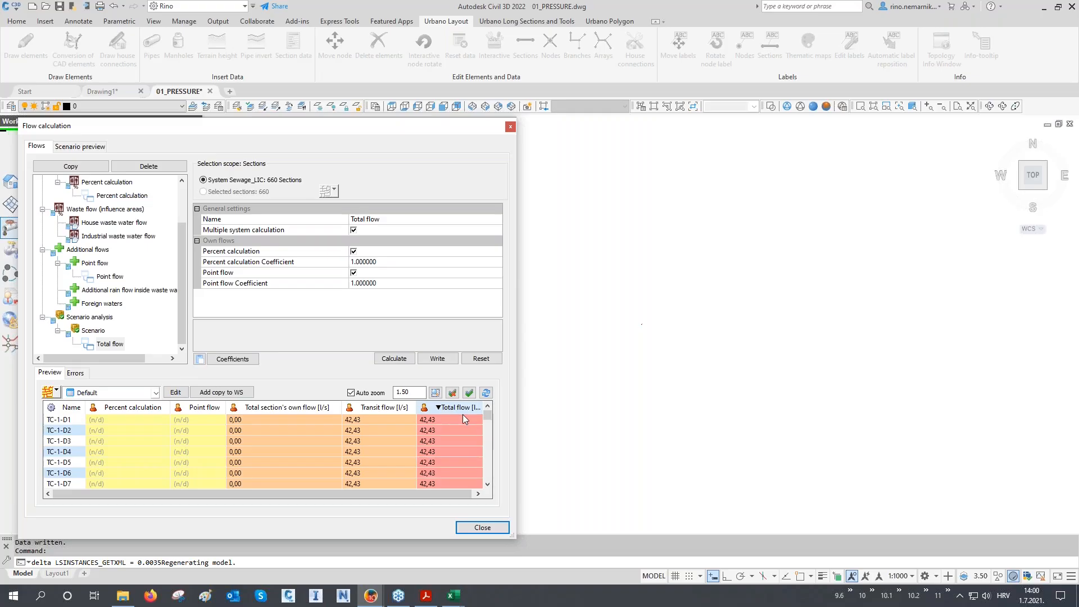
left_click(456, 418)
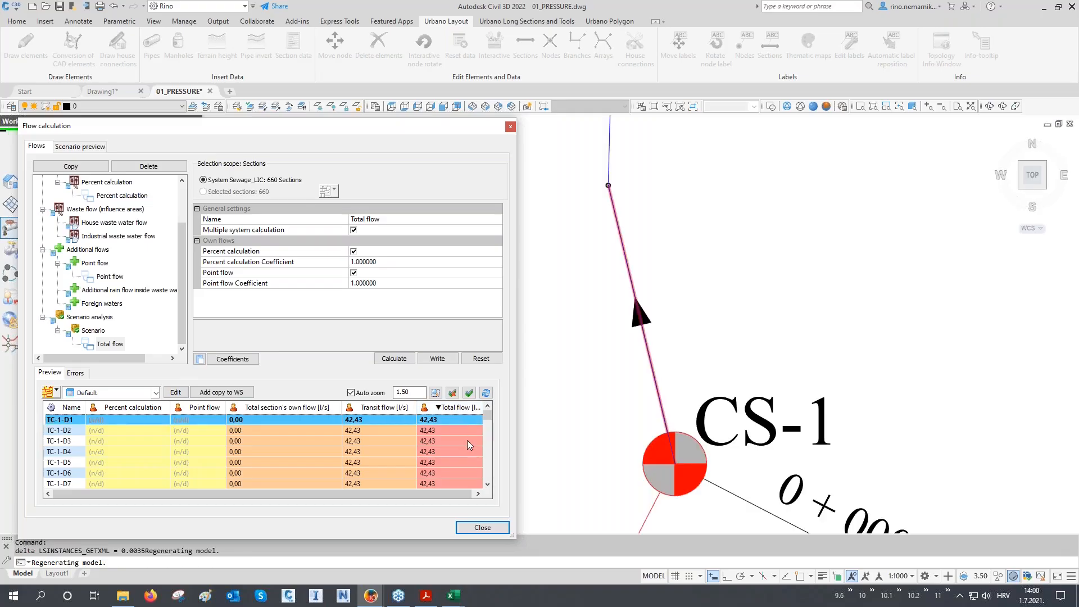
left_click(483, 527)
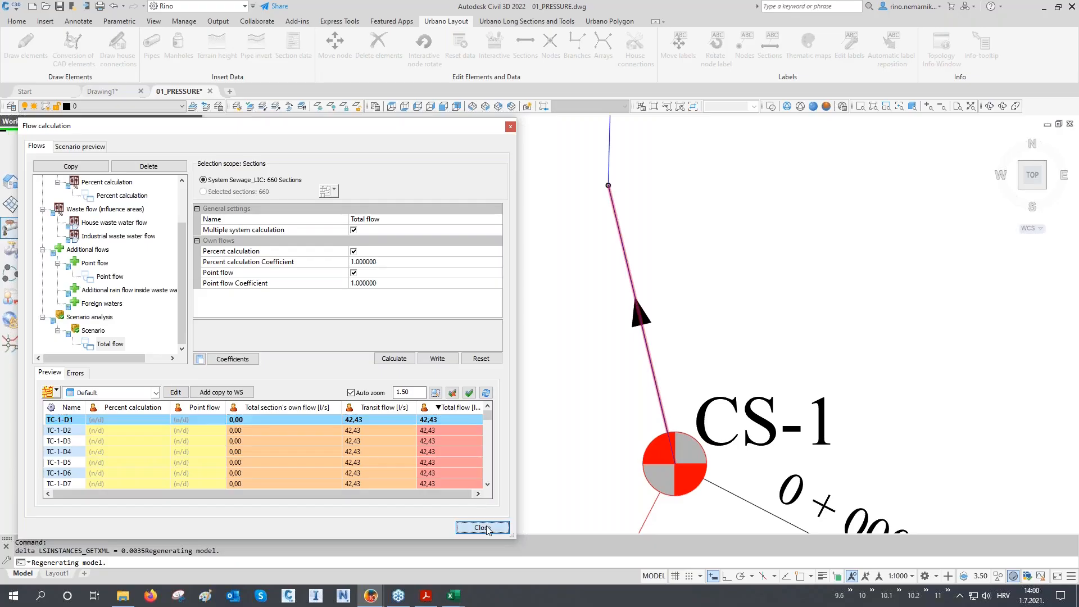
- Start the Hydraulic calculation for the gravity sections with the calculation type Pipe sizing and the pipe group My PEHD pipes
scroll(512, 360, "down", 6)
scroll(492, 428, "down", 2)
middle_click_drag(492, 428, 460, 250)
scroll(460, 252, "down", 1)
middle_click_drag(448, 352, 430, 299)
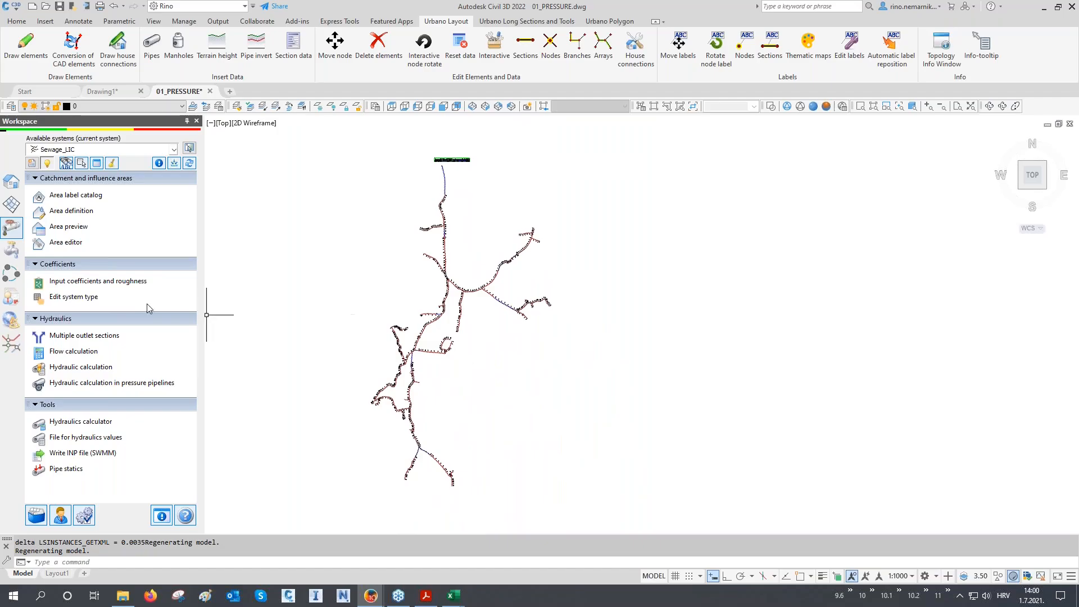
left_click(76, 370)
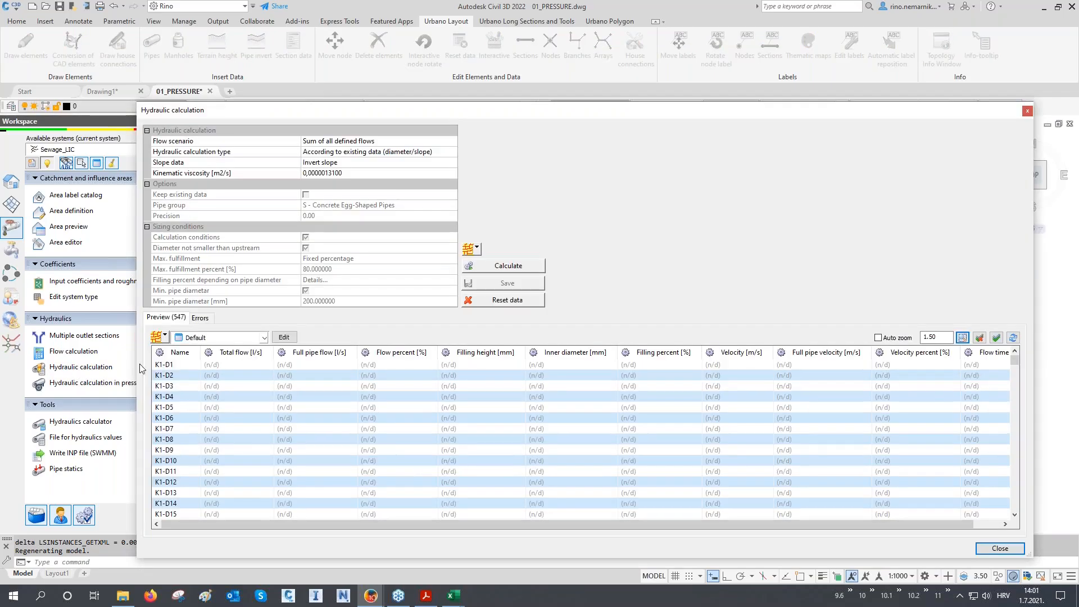
left_click(349, 154)
left_click(331, 174)
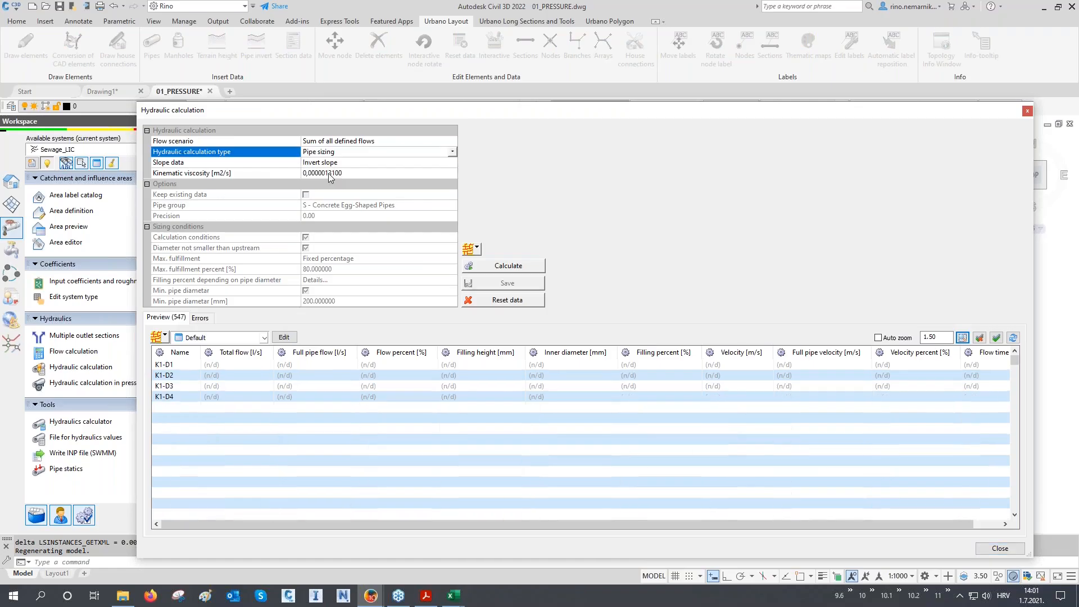
left_click(328, 206)
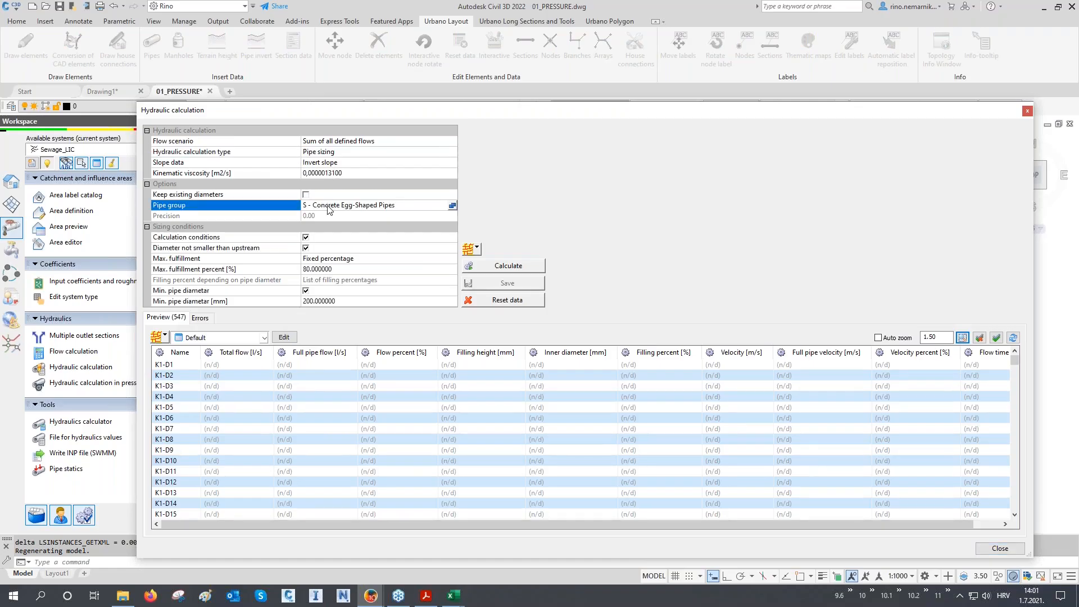
left_click(452, 206)
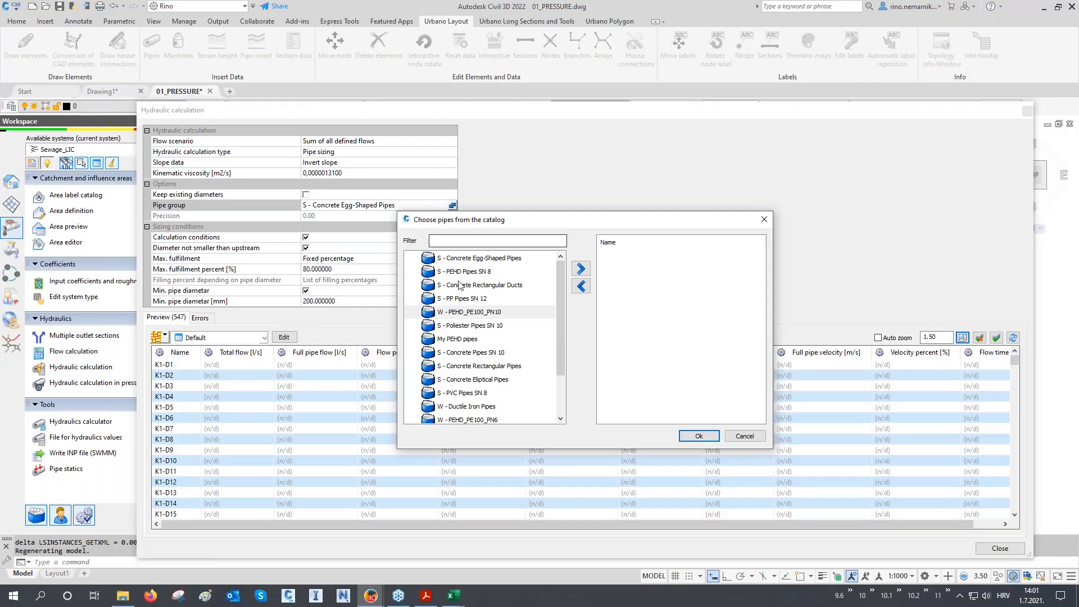
double_click(456, 339)
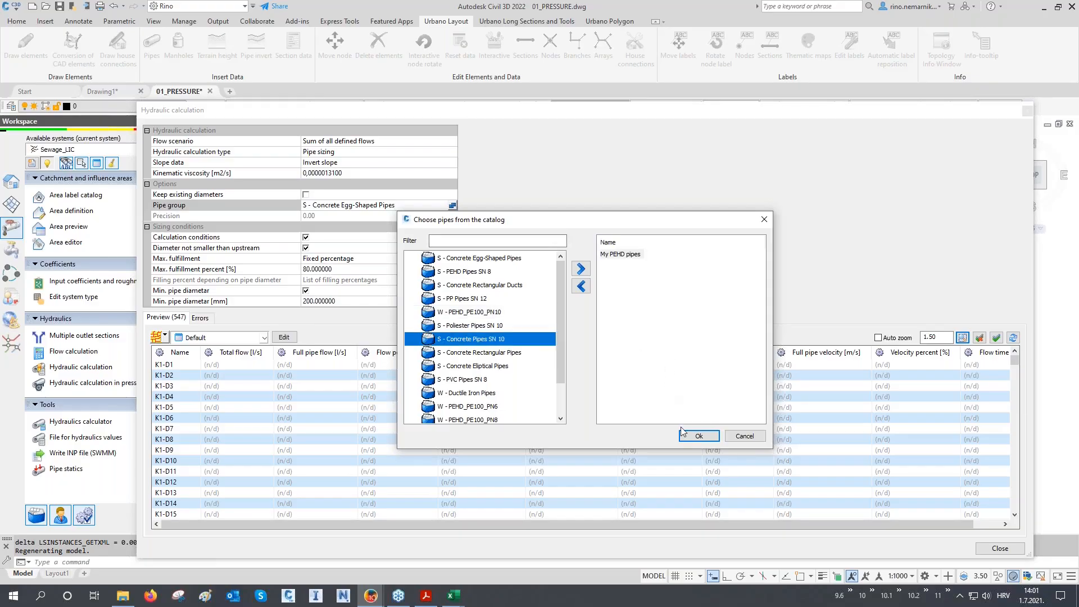
left_click(697, 435)
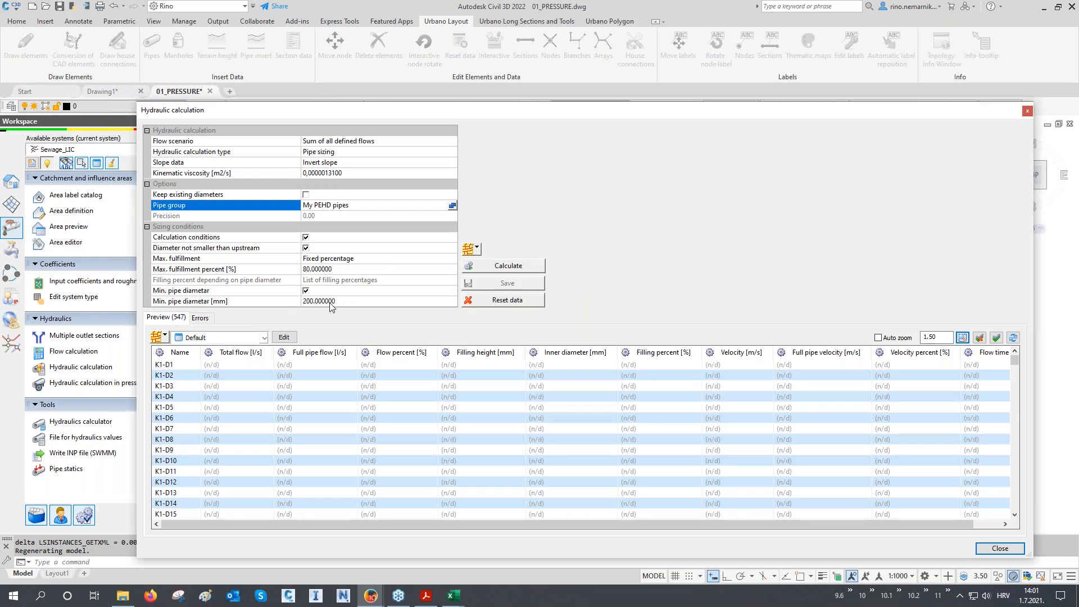
- Calculate the pipe sizing for the gravity sections and save the results
left_click(465, 250)
left_click(498, 269)
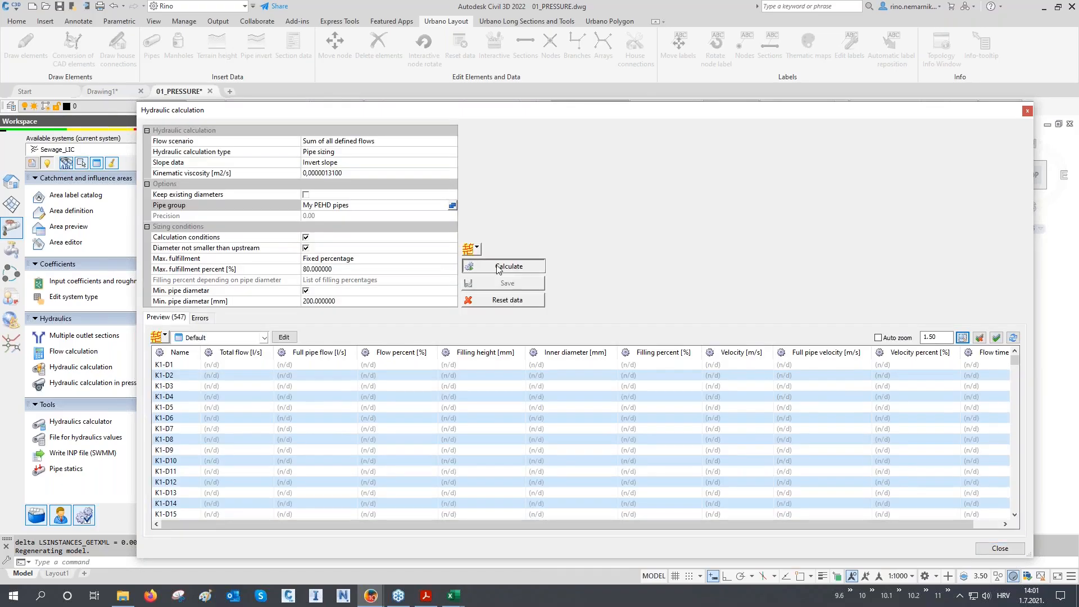
left_click(500, 284)
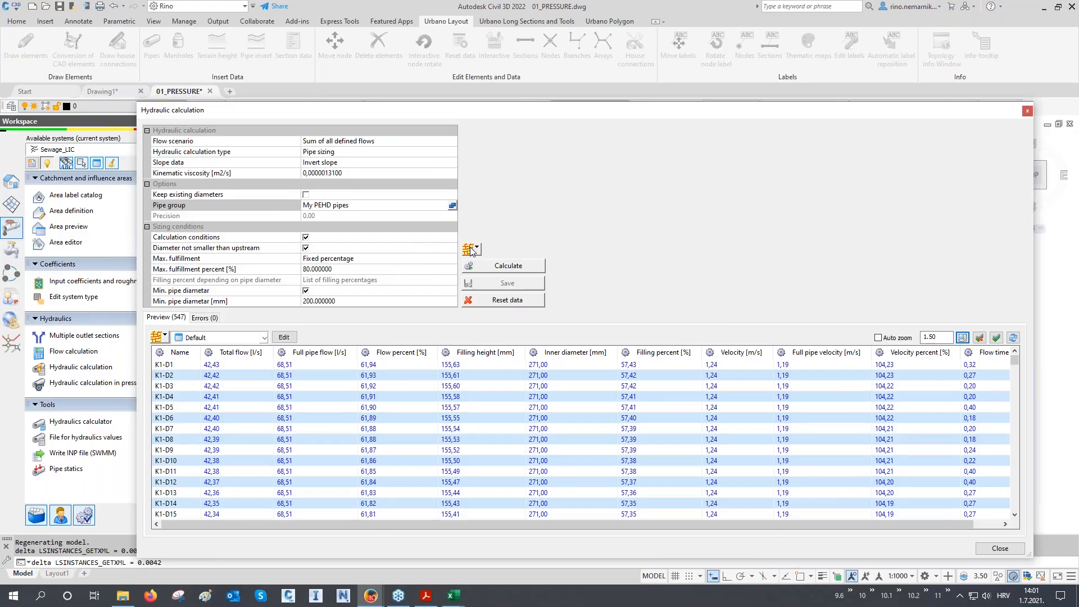
- Sort the hydraulic results by filling percent in descending order to review the fullest sections, and close the calculation
left_click(647, 354)
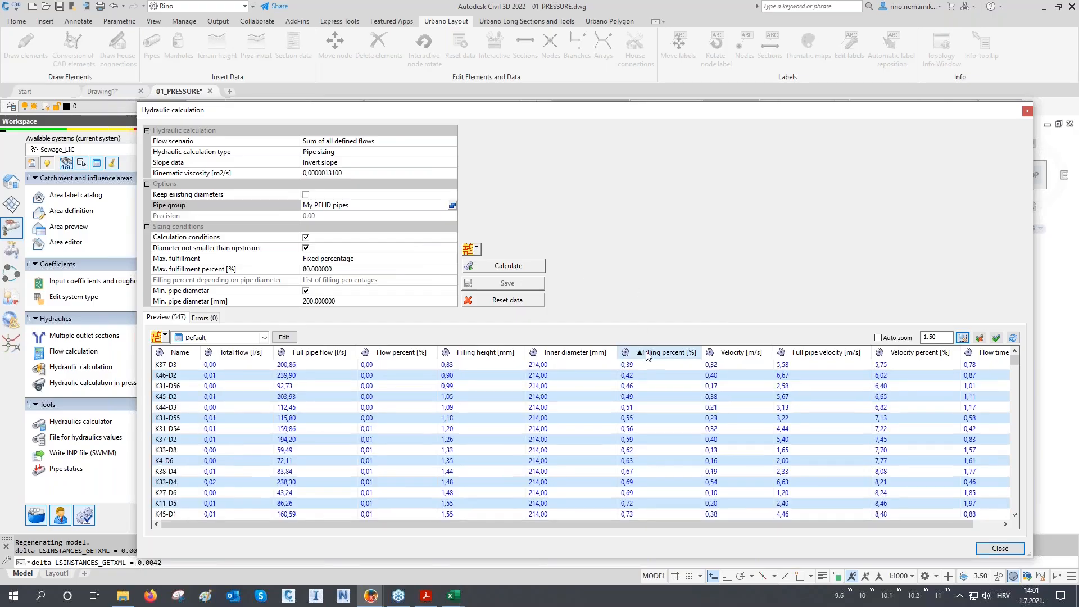
left_click(644, 365)
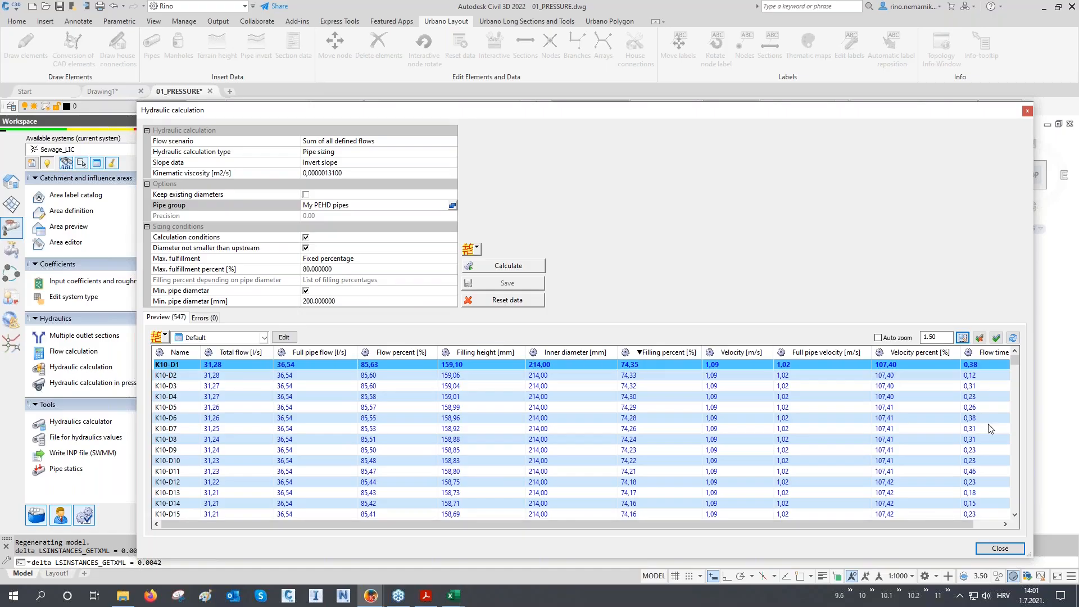
left_click(1003, 548)
- Examine the sized pipes and their water levels in the longitudinal section, around the gravity stretch between pumping stations CS-15 and CS-7
middle_click_drag(478, 221, 465, 284)
scroll(466, 273, "up", 10)
scroll(466, 264, "up", 8)
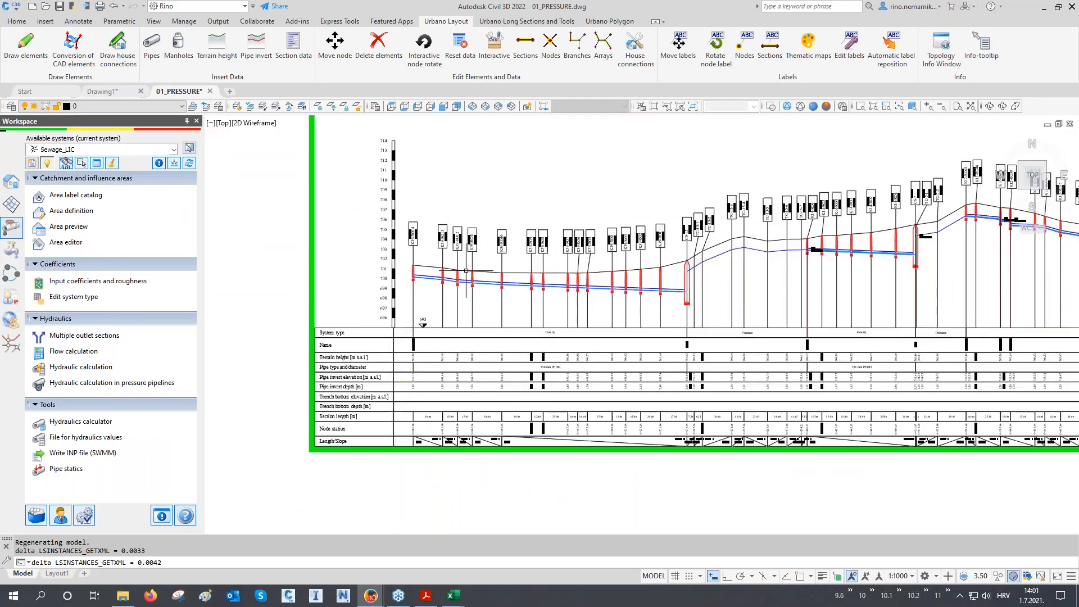
middle_click_drag(793, 314, 606, 314)
middle_click_drag(828, 312, 570, 340)
scroll(915, 235, "up", 4)
mouse_move(915, 235)
middle_mouse_down()
mouse_move(838, 308)
mouse_move(501, 371)
middle_mouse_up()
scroll(500, 263, "up", 4)
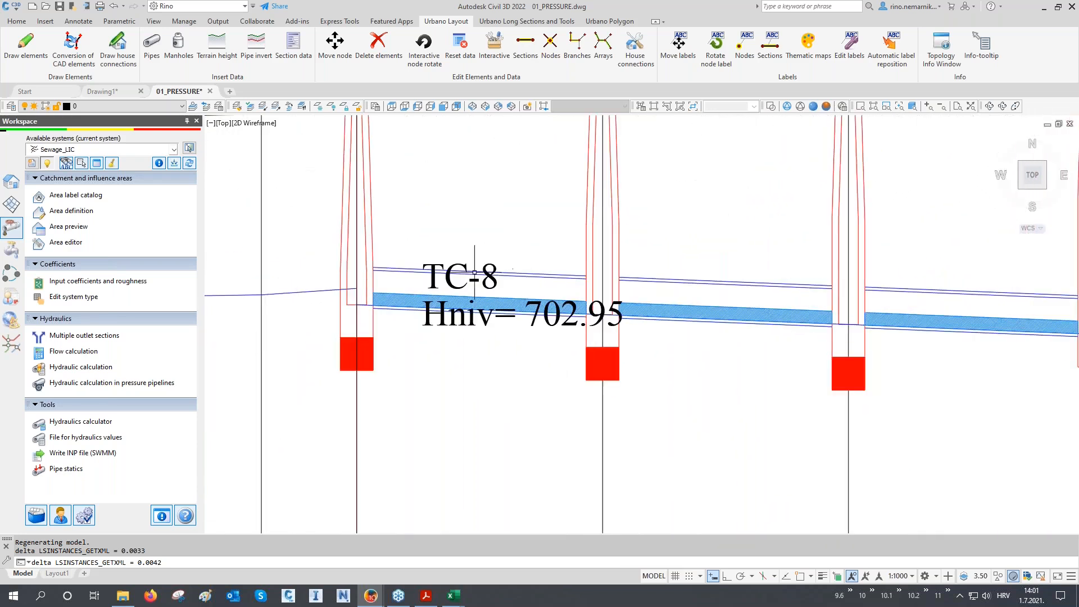
scroll(500, 264, "down", 6)
middle_click_drag(678, 302, 632, 321)
scroll(631, 321, "down", 1)
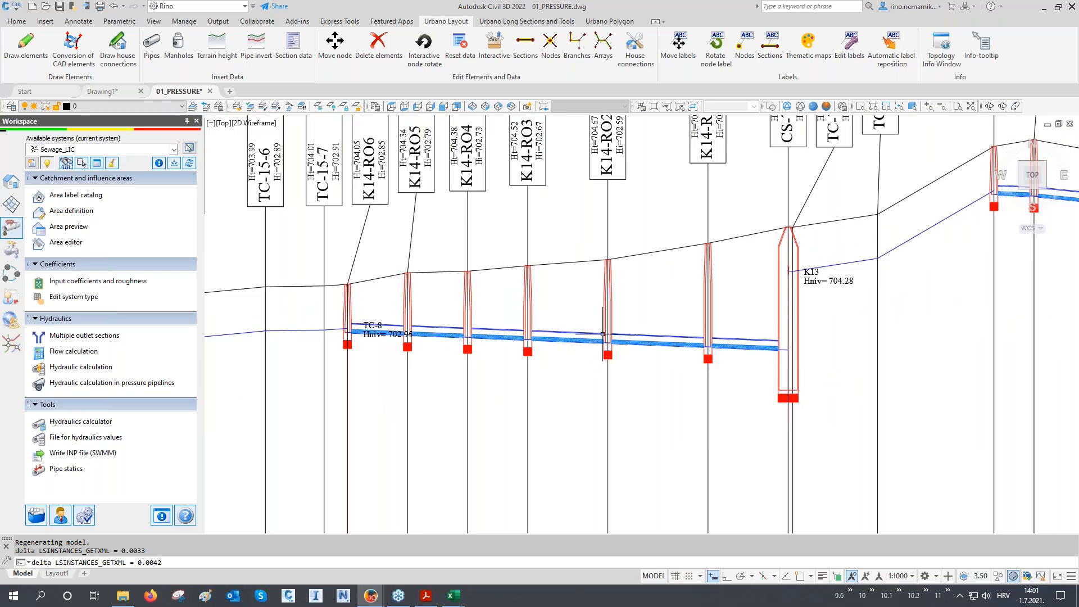
scroll(525, 268, "down", 5)
scroll(525, 269, "up", 4)
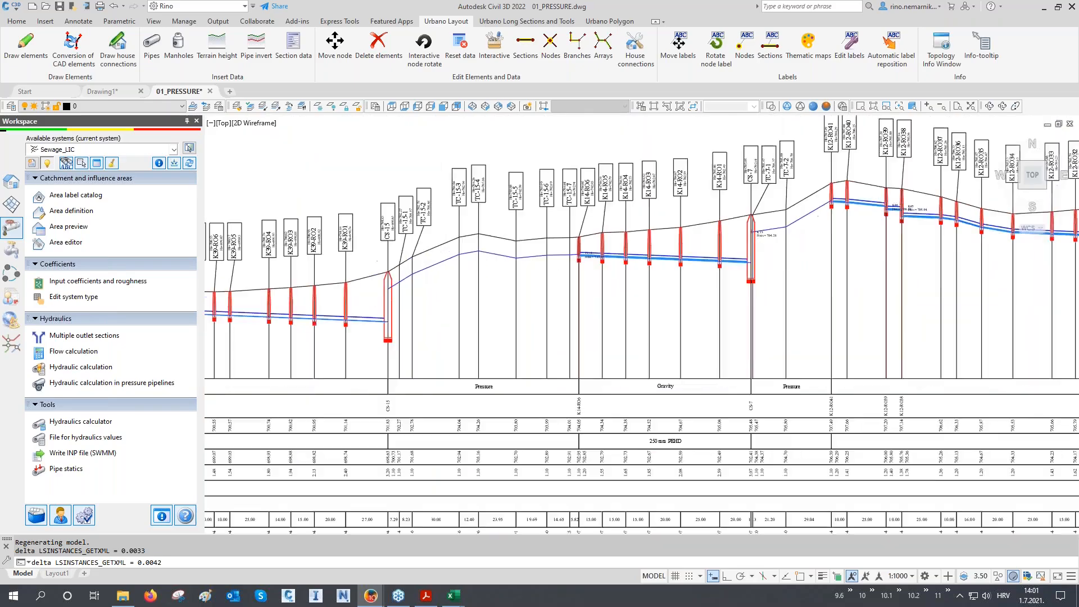
- Open the Hydraulic calculation in pressure pipelines and go through the branches from TC-1 to TC-14, checking where each lies in the network
scroll(547, 245, "down", 4)
scroll(455, 265, "down", 5)
scroll(455, 266, "down", 1)
middle_click_drag(513, 403, 410, 308)
scroll(391, 305, "up", 3)
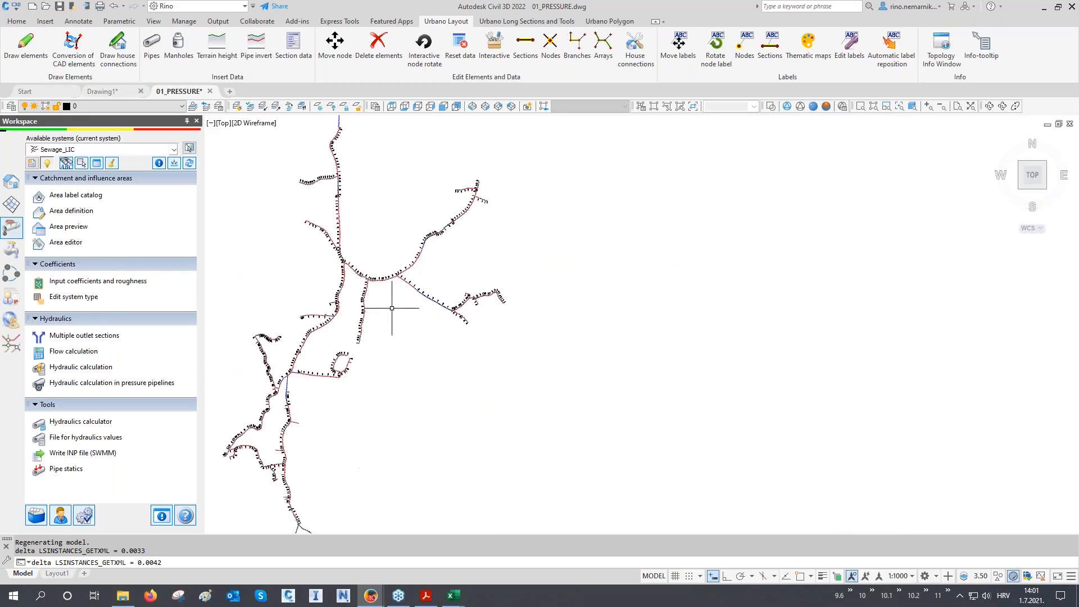
left_click(113, 382)
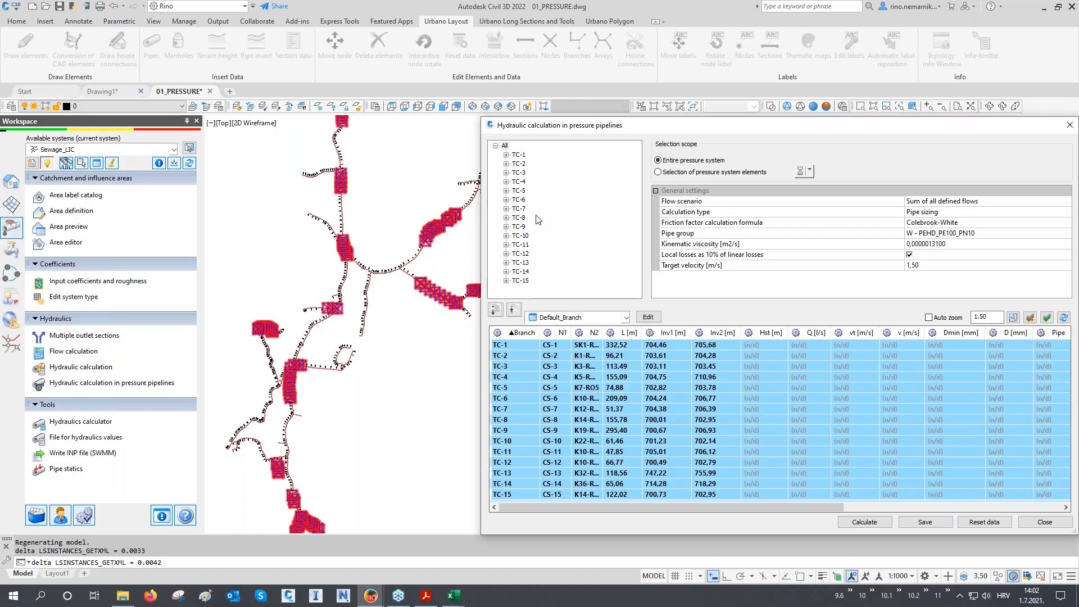
left_click(519, 155)
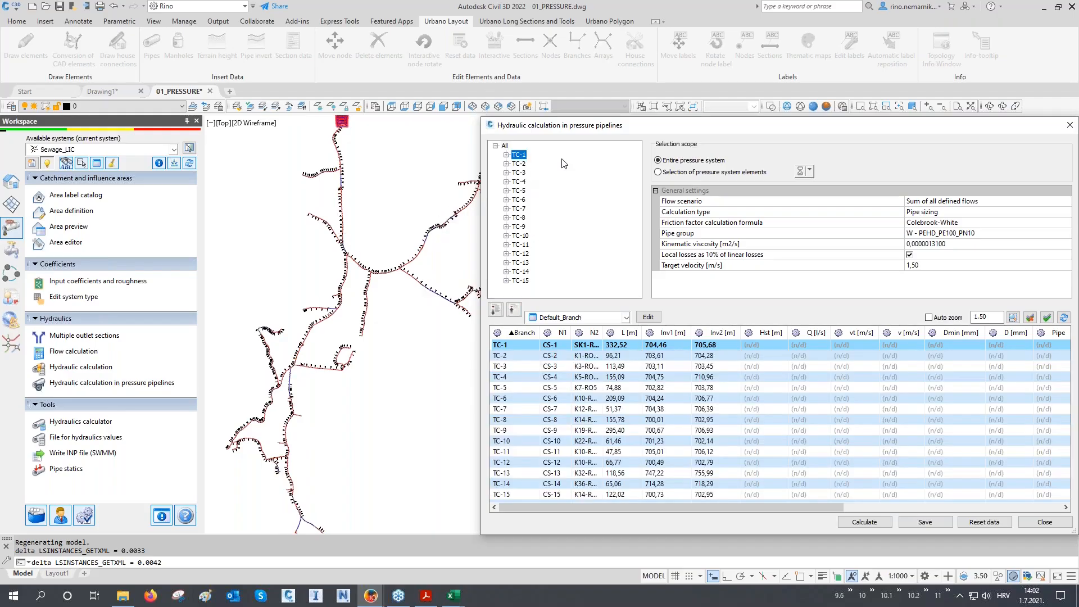
key("Down")
key("Down")
key("Down")
key("Down")
key("Down")
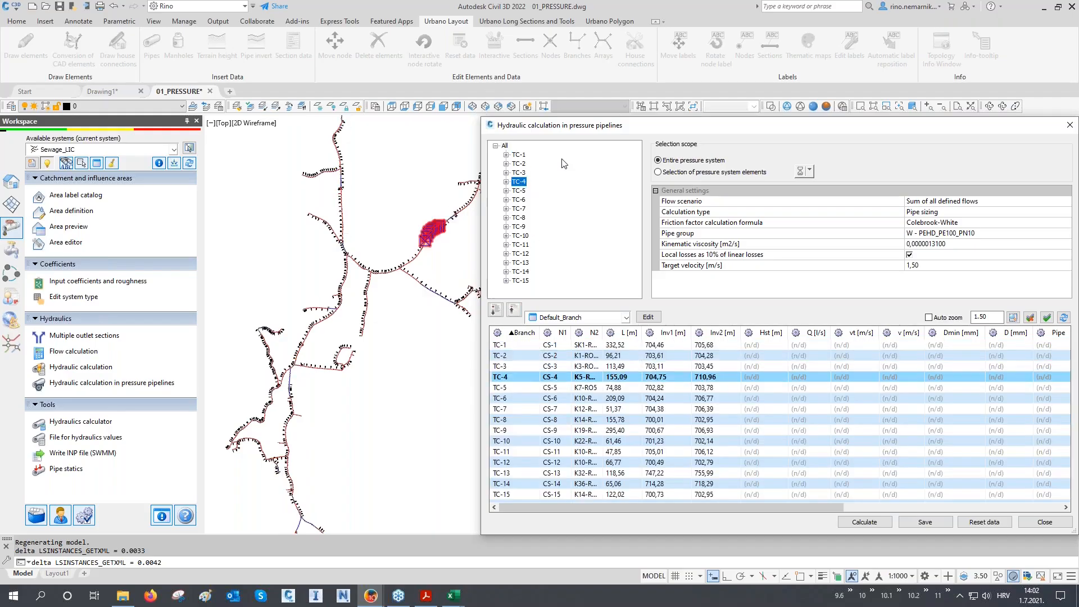
key("Down")
key("Down")
key("Down")
key("Down")
key("Down")
key("Down")
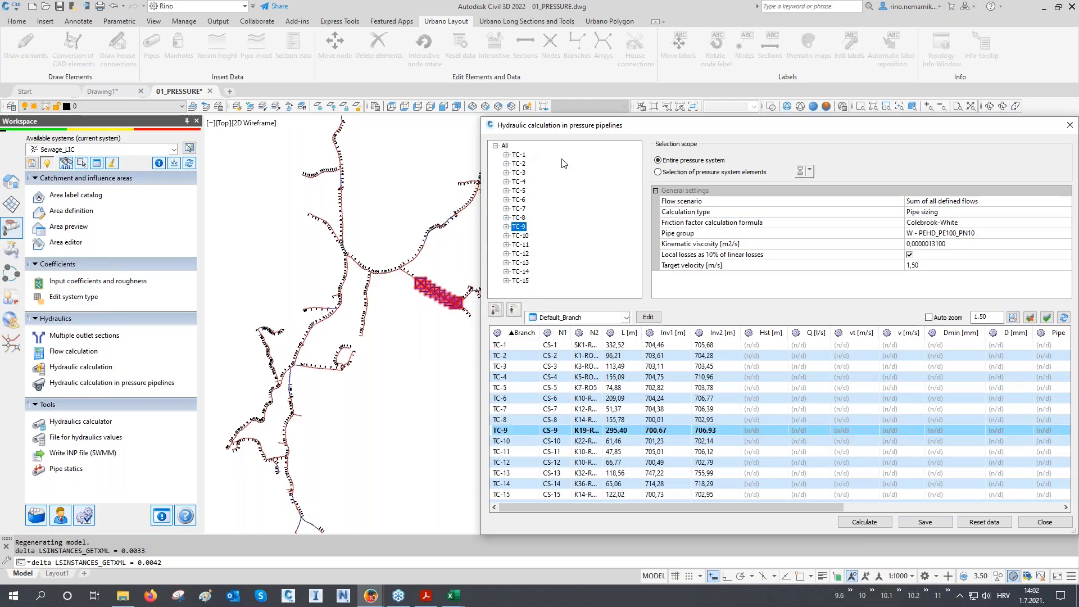
key("Down")
key("Down")
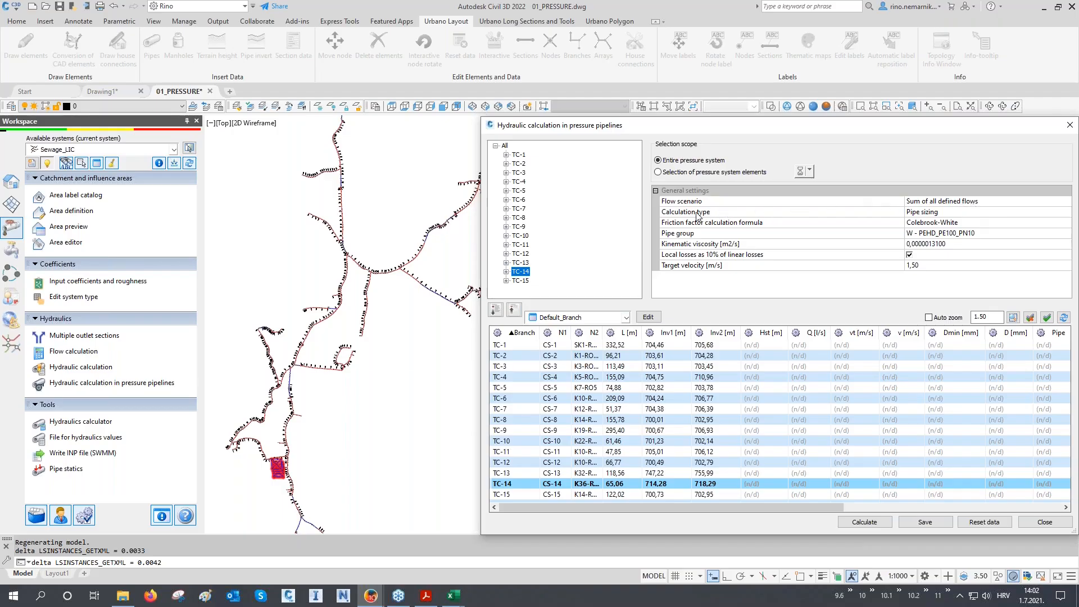
- Set the flow scenario to Total flow, with Pipe sizing as the calculation type and Colebrook-White as the friction factor formula
left_click(951, 205)
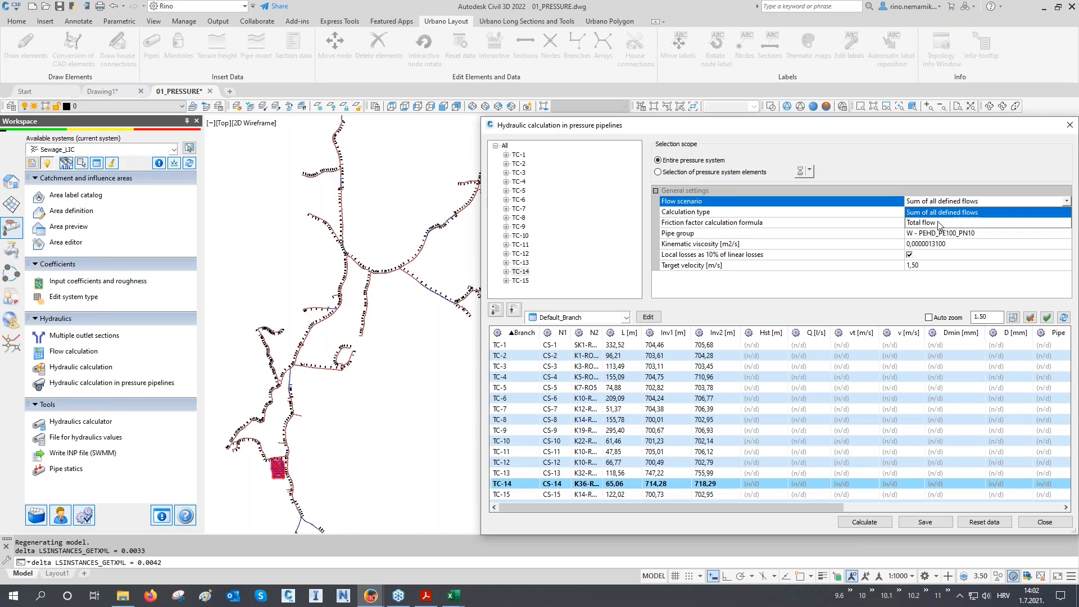
left_click(938, 225)
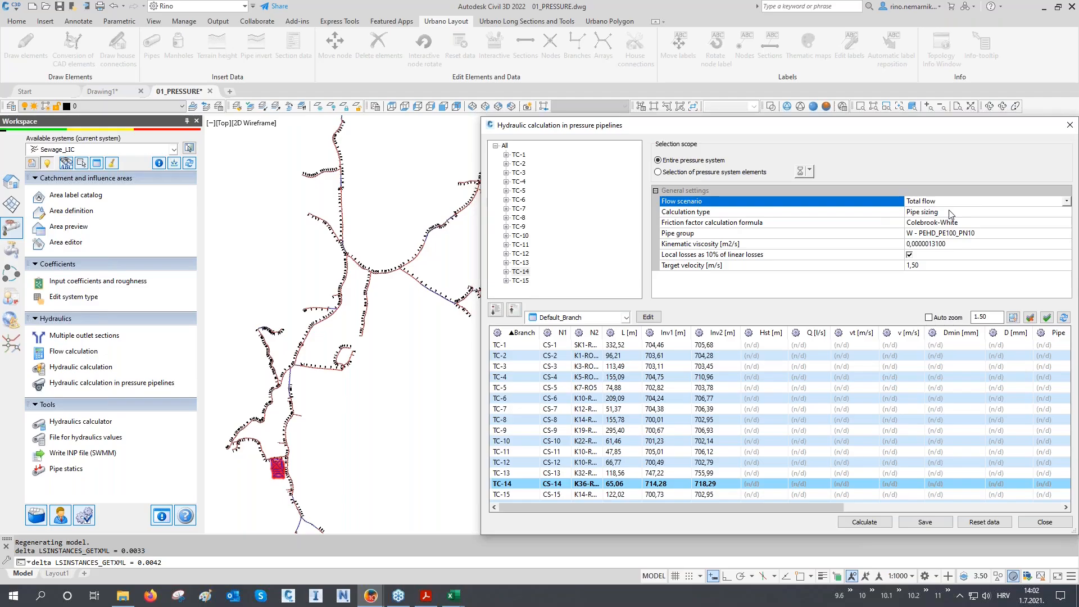
left_click(951, 213)
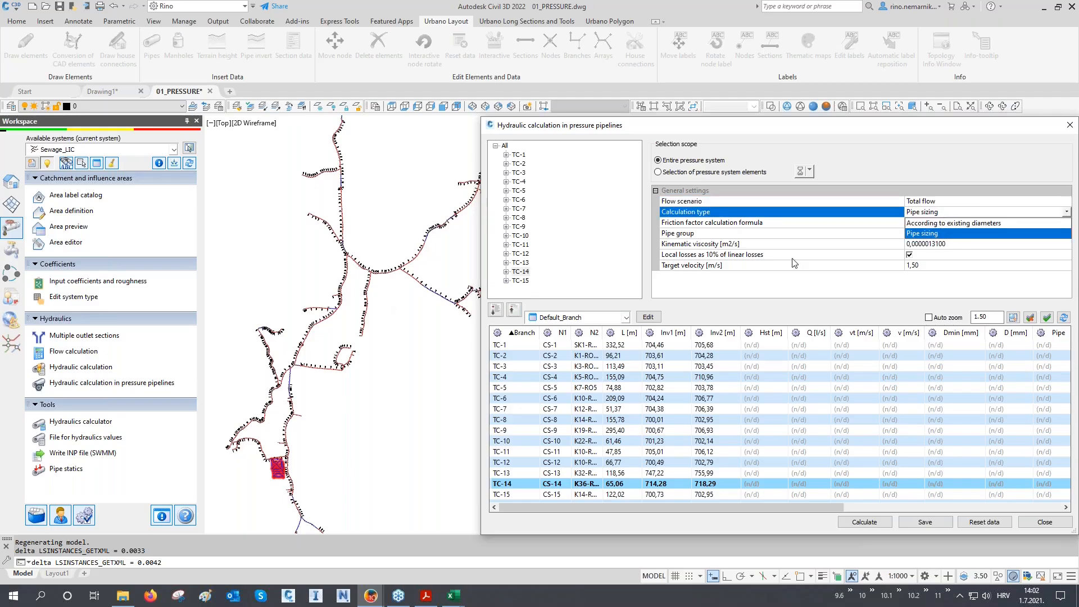
left_click(934, 235)
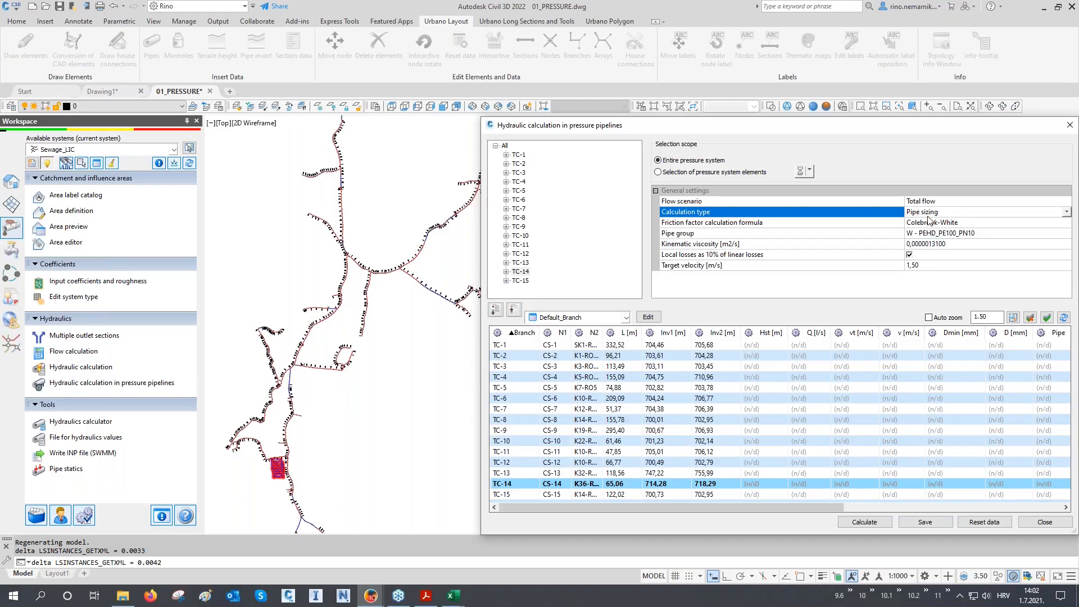
left_click(930, 225)
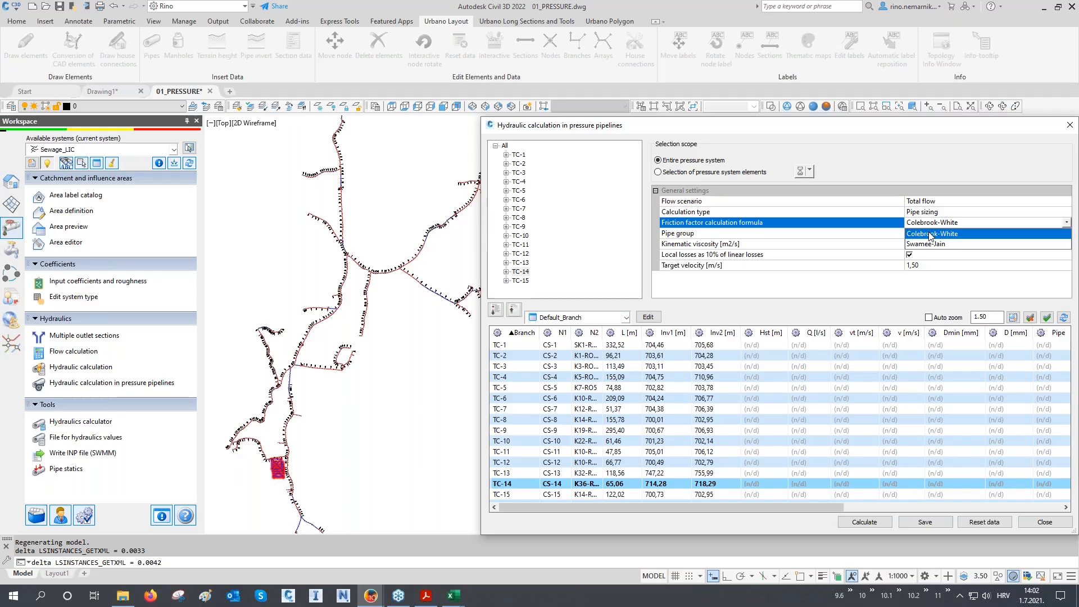
left_click(932, 234)
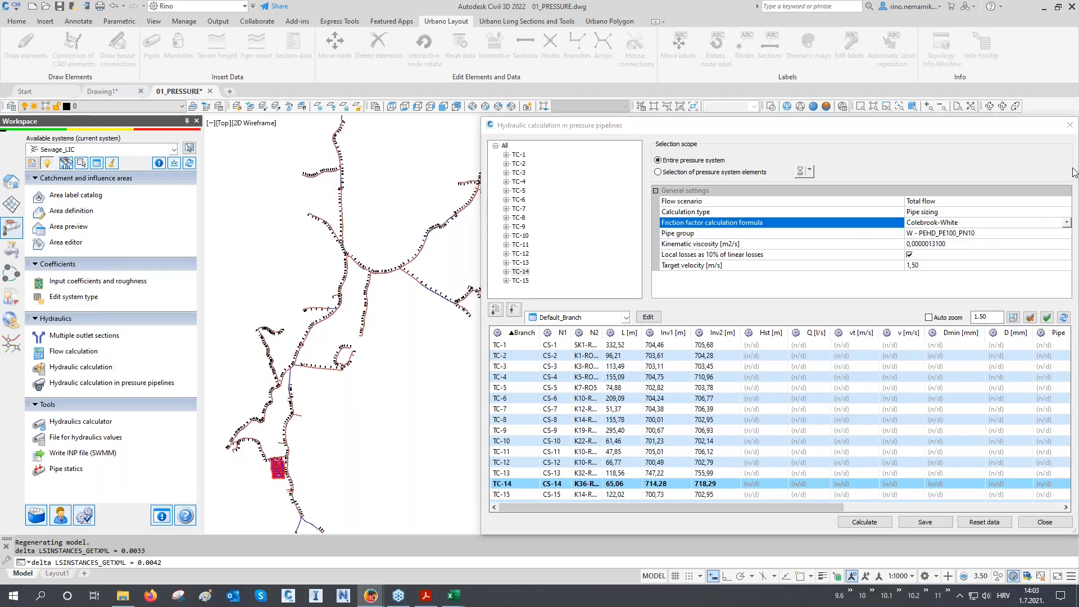
- Choose W - PEHD_PE100_PN10 from the pipe catalog as the pipe group for the pressure calculation
left_click(1049, 234)
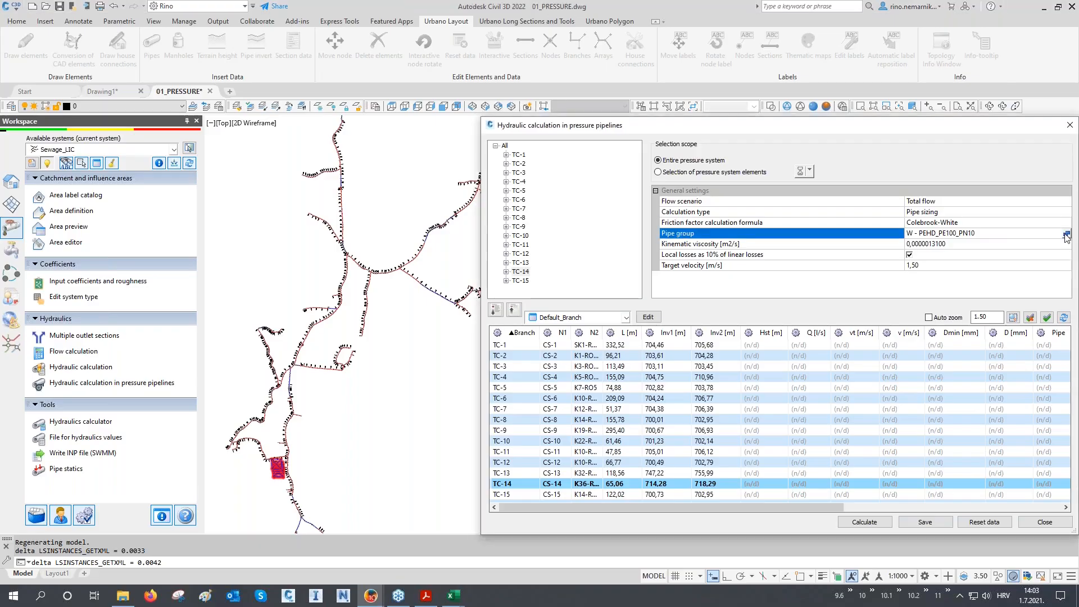
left_click(1066, 233)
left_click_drag(756, 220, 640, 198)
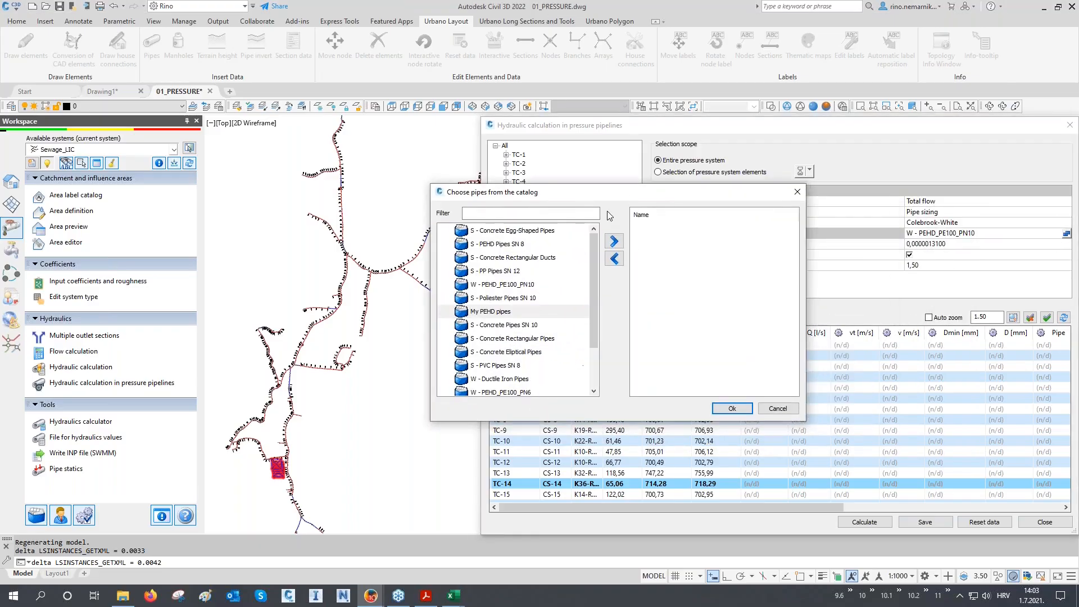
scroll(544, 267, "down", 1)
scroll(544, 268, "down", 1)
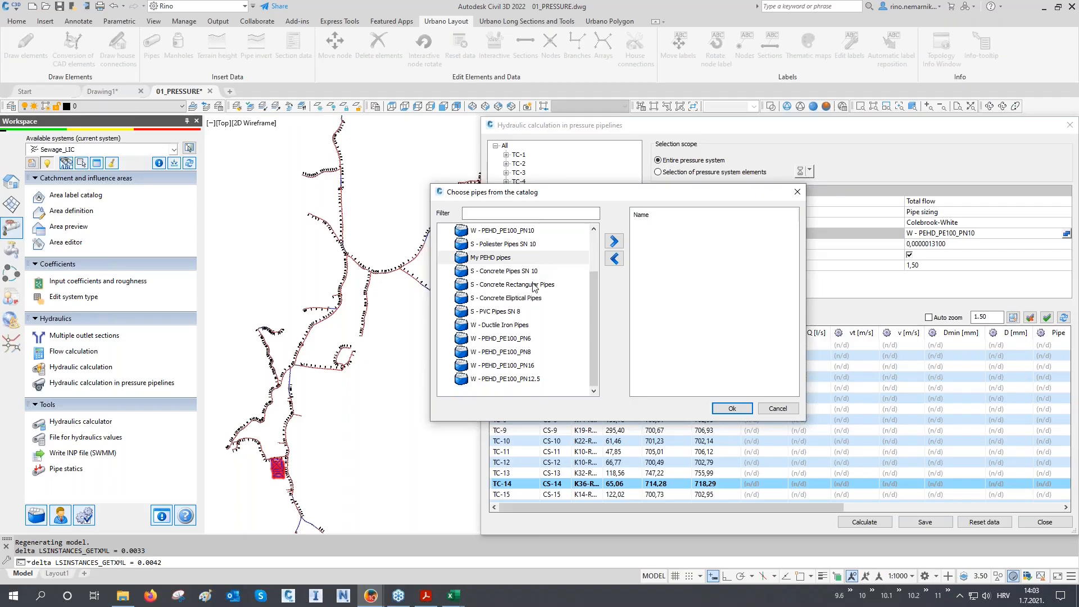
scroll(533, 287, "up", 1)
left_click(528, 273)
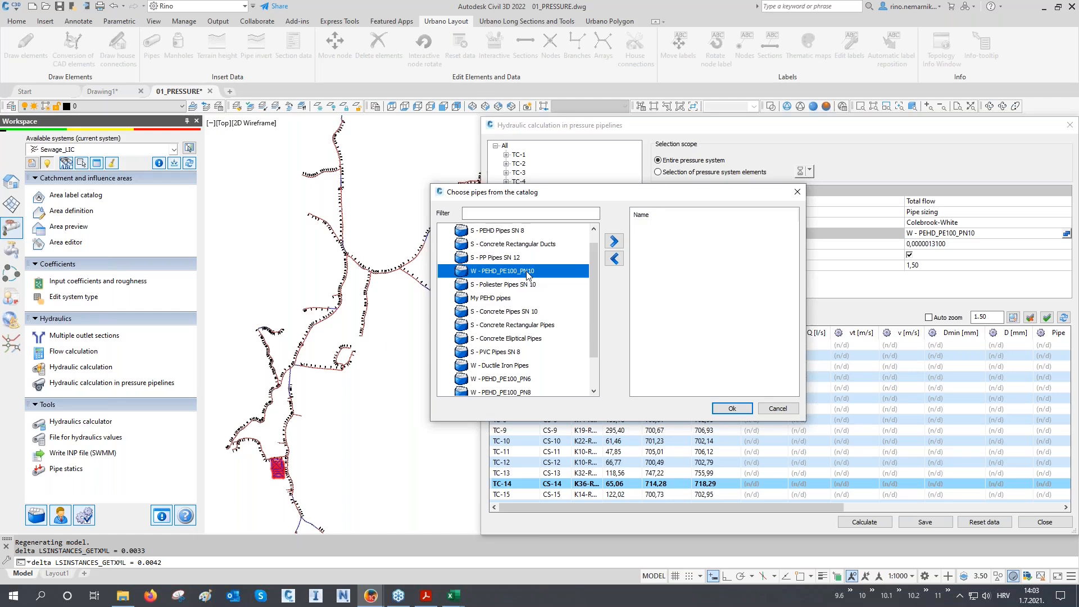
double_click(528, 273)
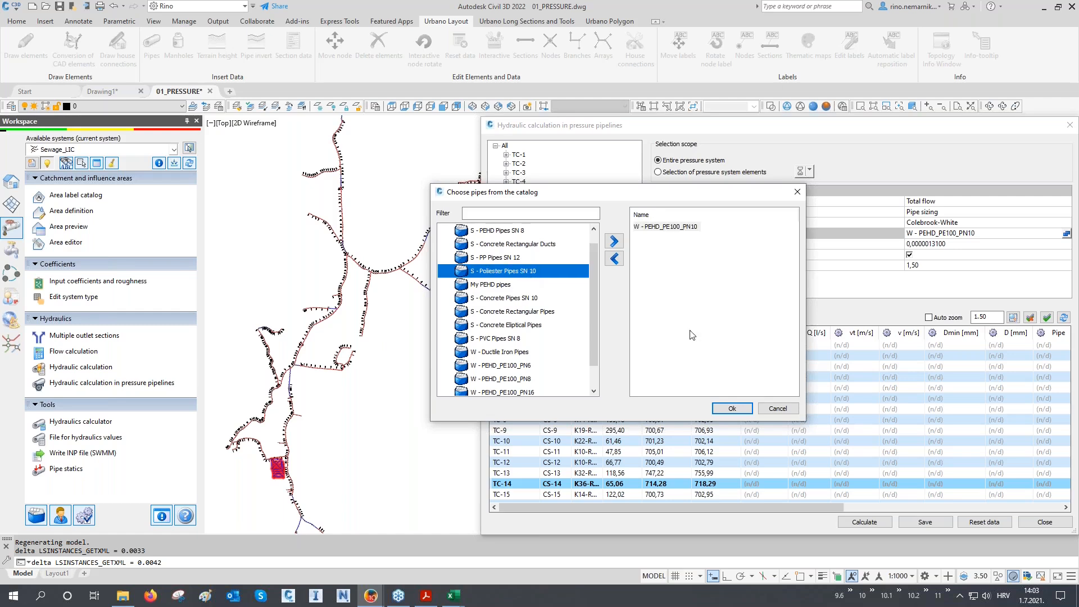
left_click(759, 404)
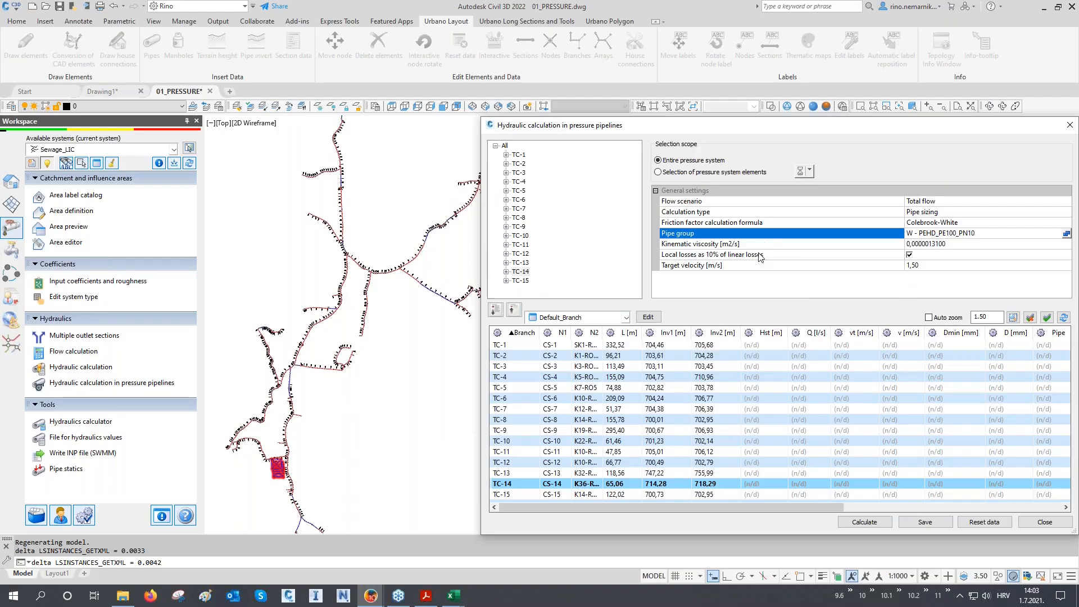
- Size the entire pressure system with local losses as 10% of linear losses and a target velocity of 1.50 m/s, and save the results
left_click(715, 258)
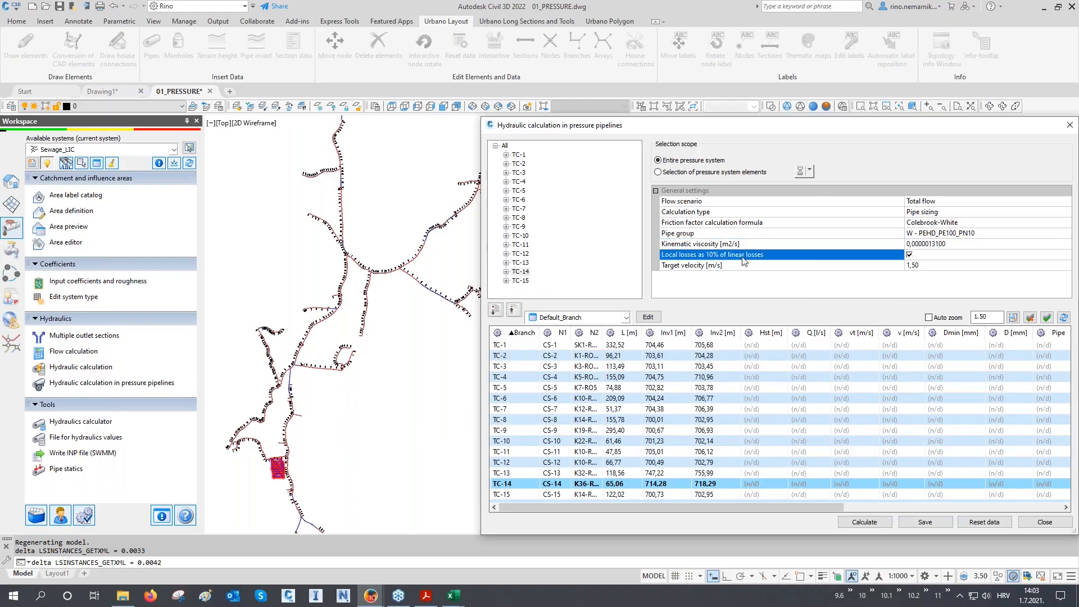
left_click(729, 266)
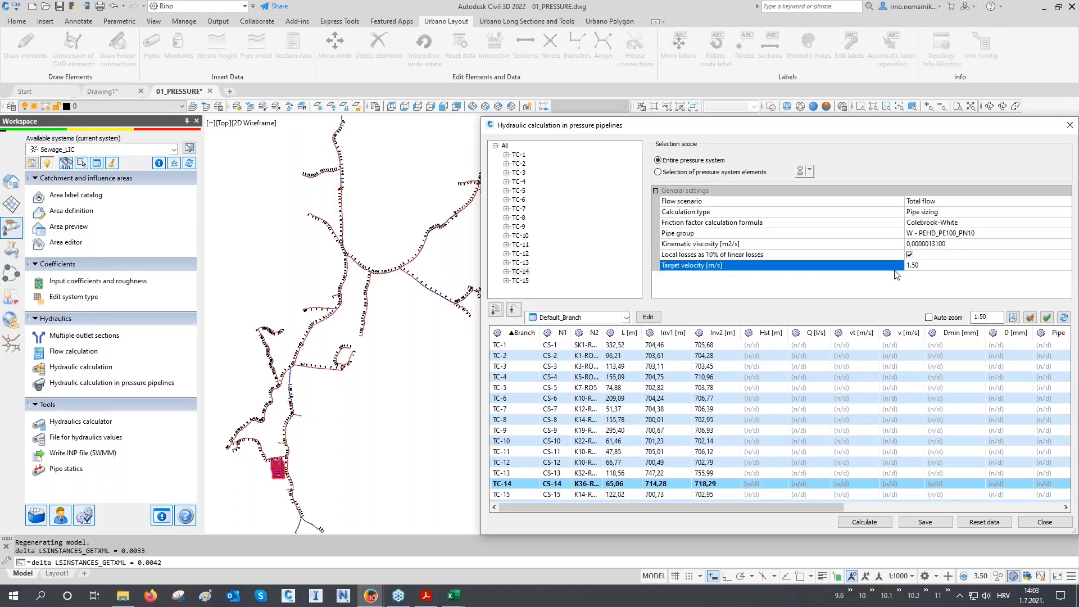
left_click_drag(924, 270, 881, 273)
left_click(875, 522)
left_click(926, 522)
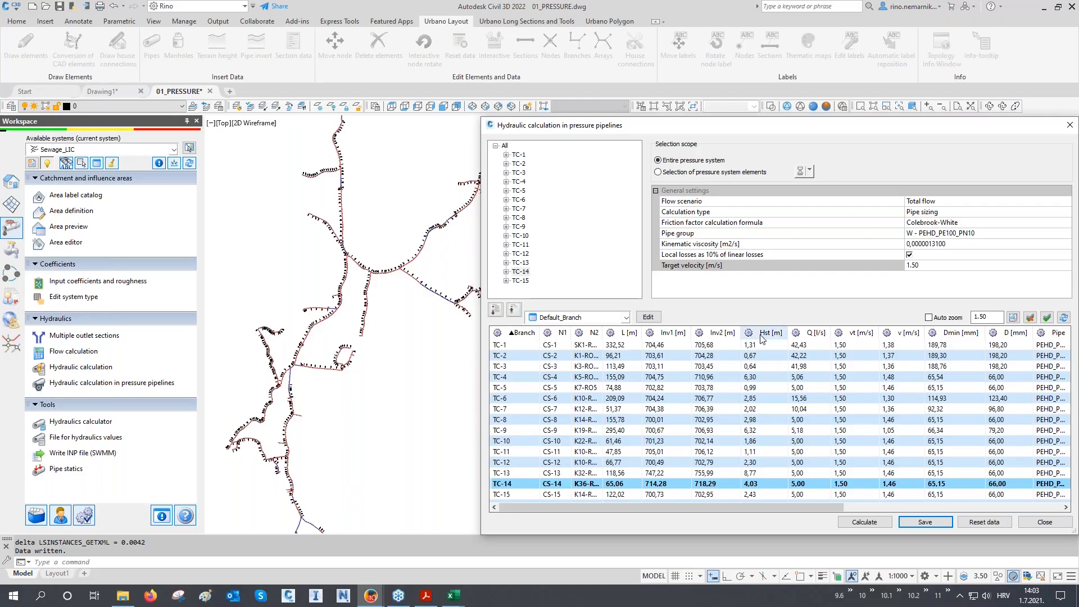
- Review the calculated branch results, sort them by manometric head (Hman) in descending order, and close the calculation
left_click_drag(763, 507, 851, 507)
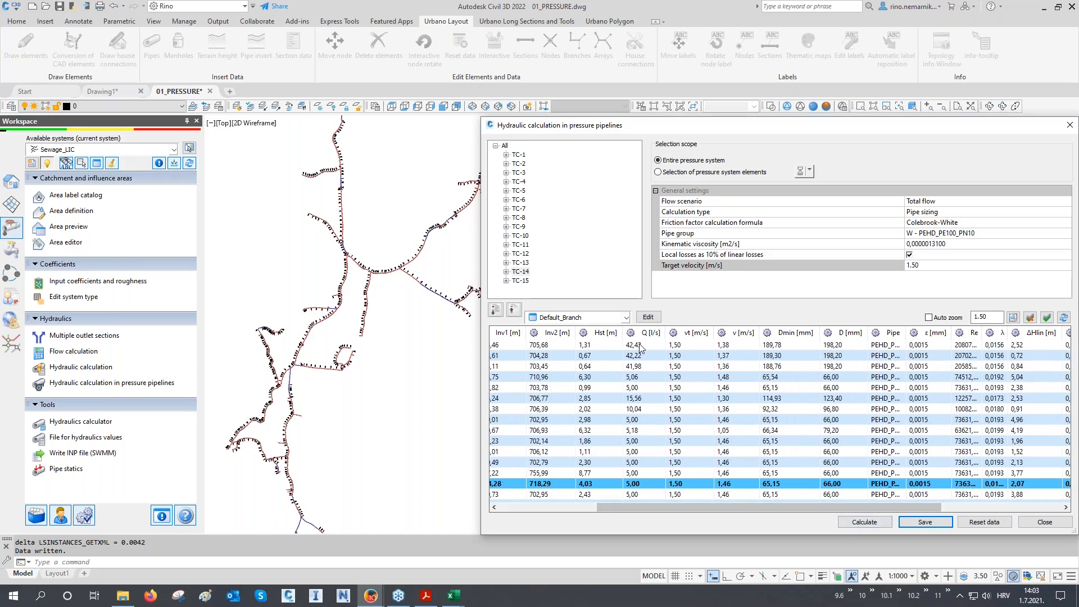
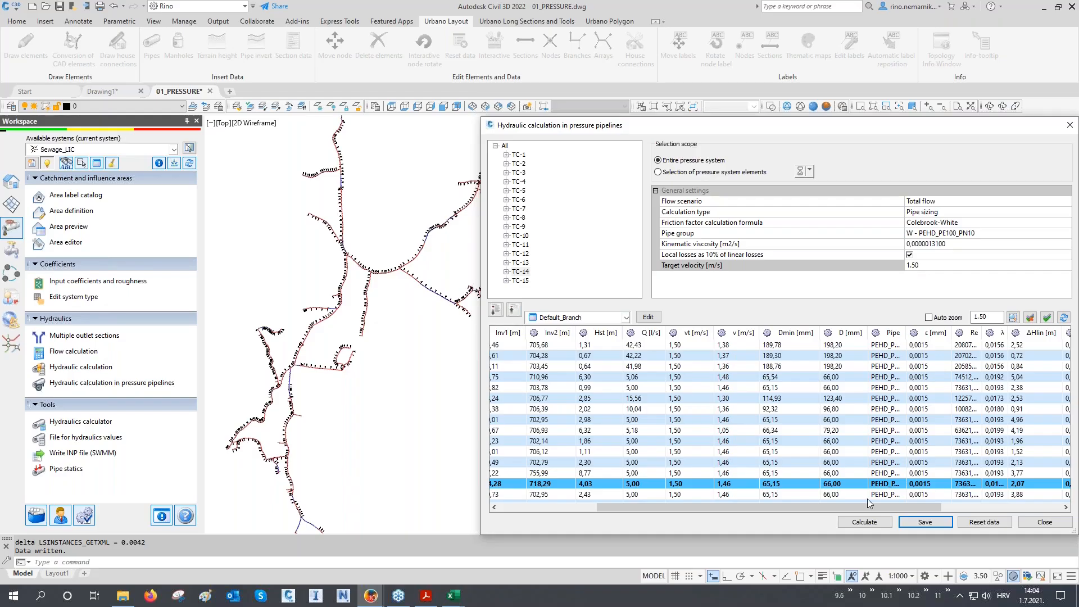
left_click_drag(866, 508, 988, 512)
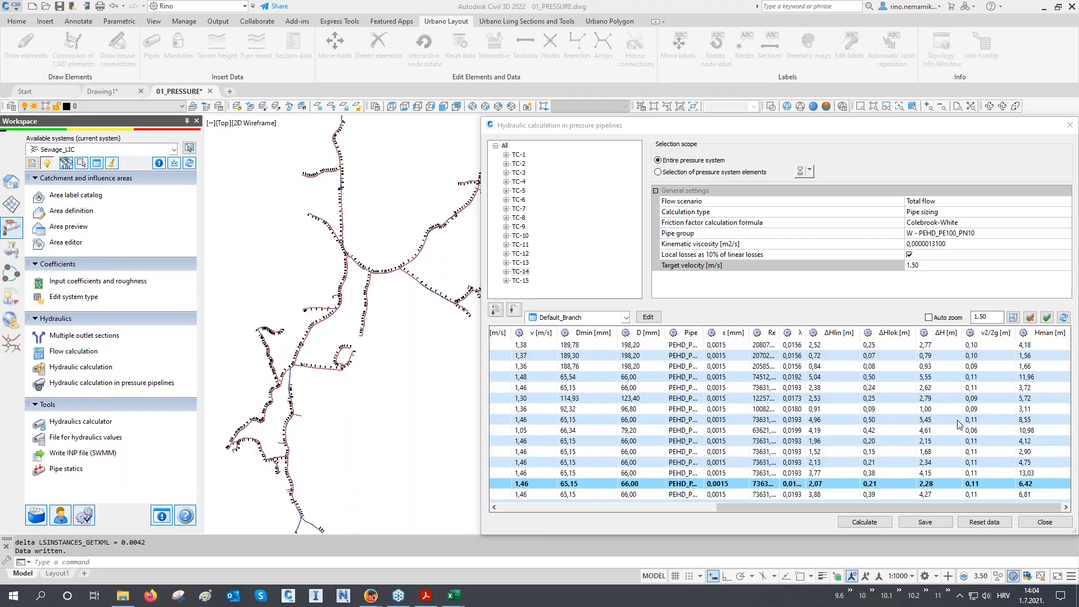
left_click(1059, 332)
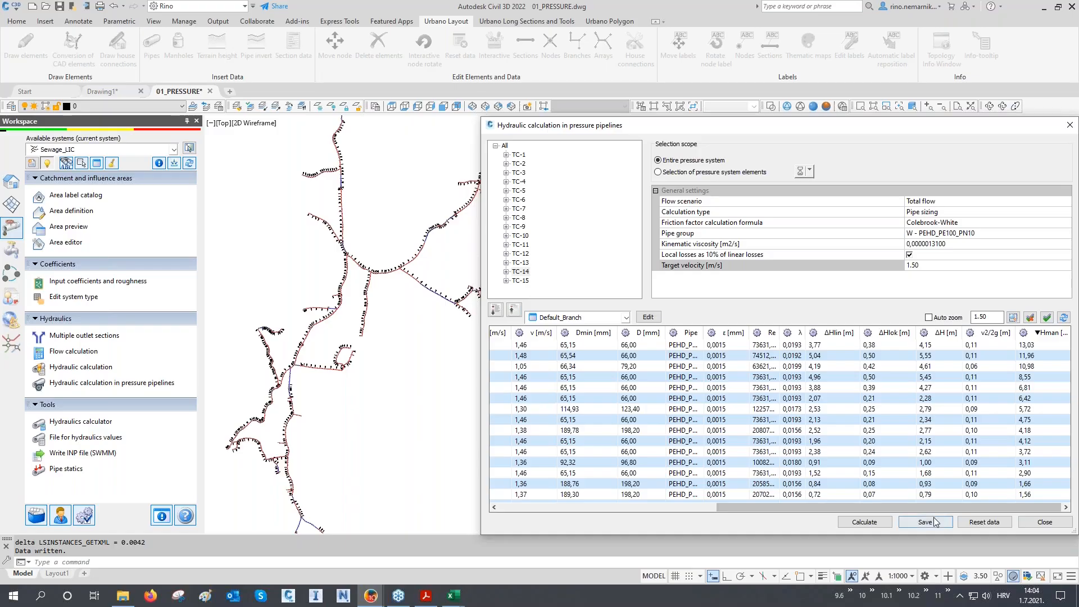
left_click(1044, 526)
- Examine the sized pressure pipeline from CS-15 in the longitudinal section, and return to pumping station CS-15 in the plan
mouse_move(368, 185)
middle_mouse_down()
mouse_move(388, 250)
mouse_move(455, 379)
middle_mouse_up()
scroll(418, 270, "up", 5)
scroll(457, 256, "up", 8)
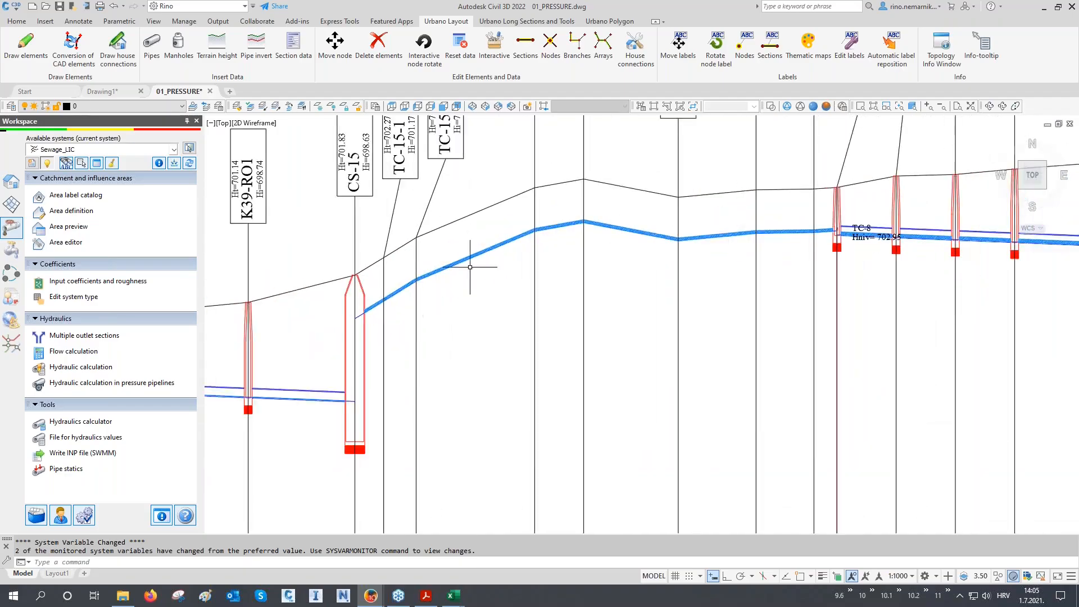
scroll(699, 241, "up", 3)
scroll(285, 327, "up", 1)
scroll(285, 328, "up", 3)
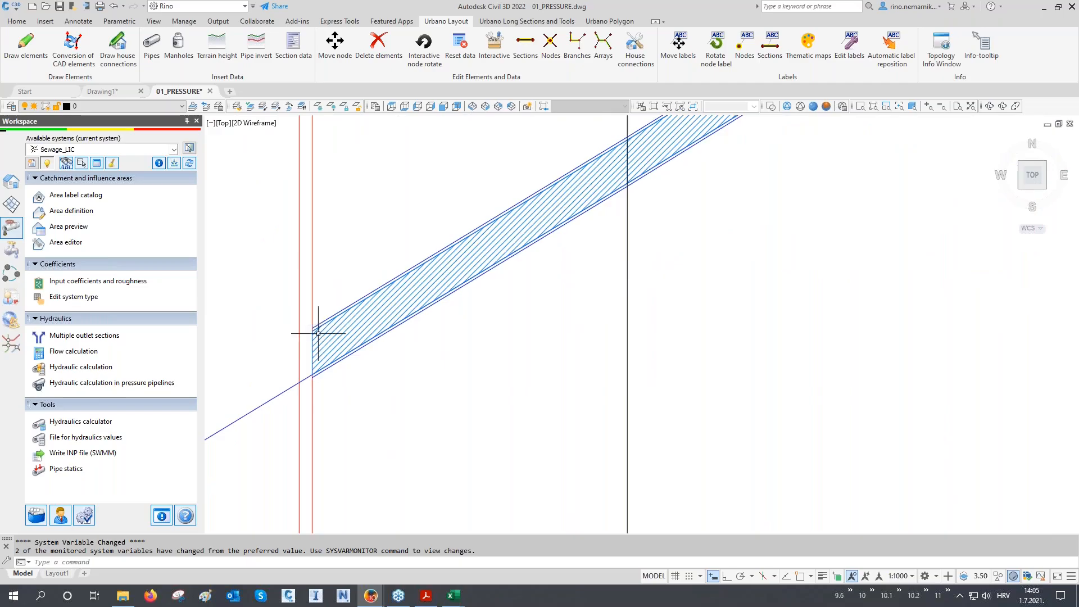
scroll(318, 333, "down", 5)
middle_click_drag(771, 285, 549, 221)
scroll(540, 217, "down", 8)
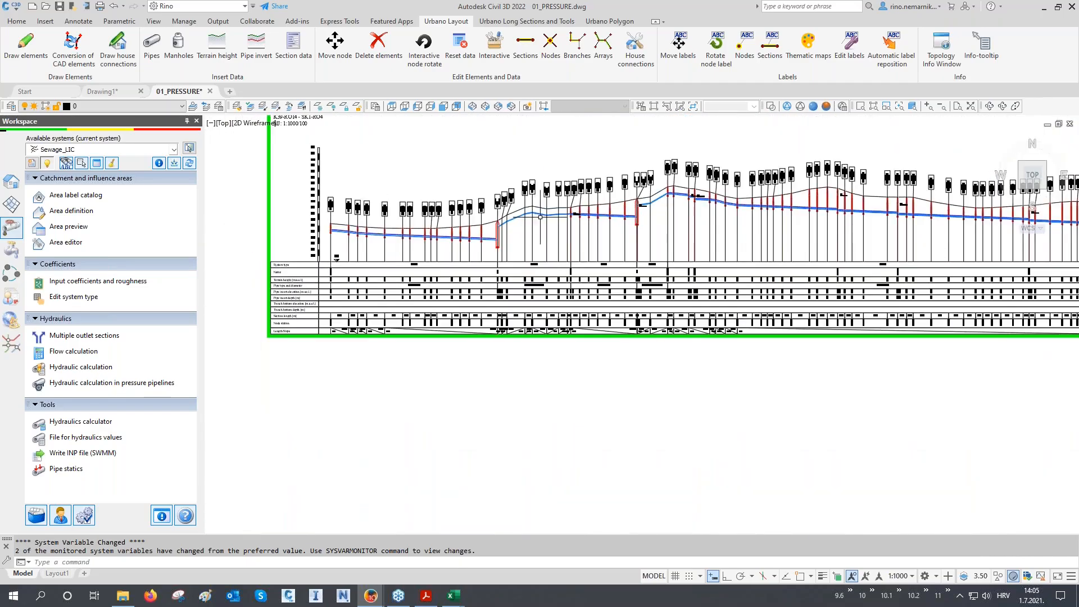
scroll(655, 197, "up", 6)
scroll(647, 186, "down", 2)
scroll(639, 176, "down", 10)
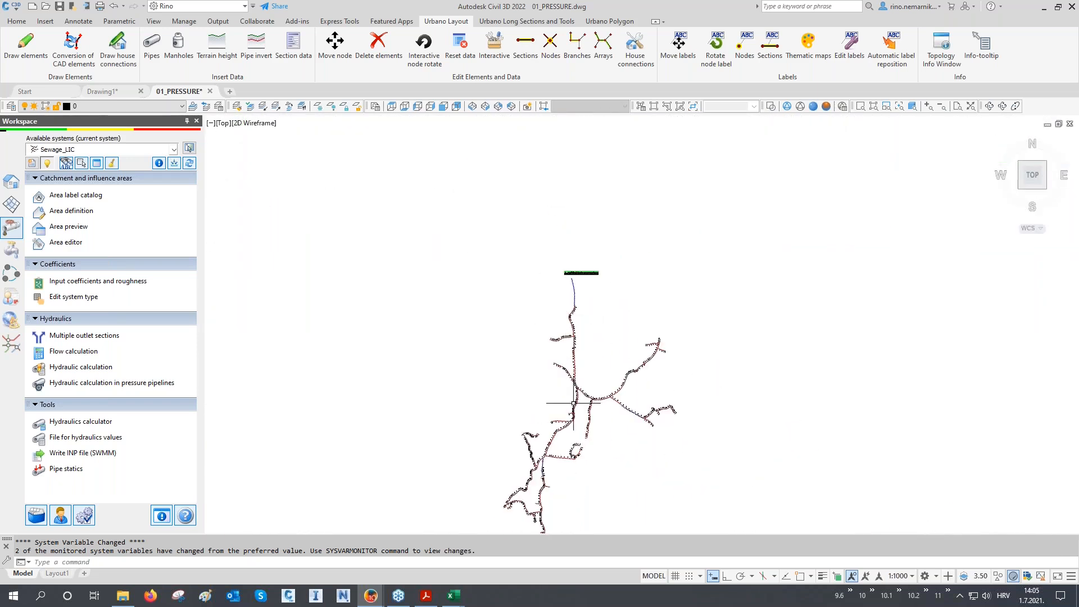
middle_click_drag(574, 403, 569, 257)
scroll(577, 344, "up", 5)
scroll(577, 344, "up", 5)
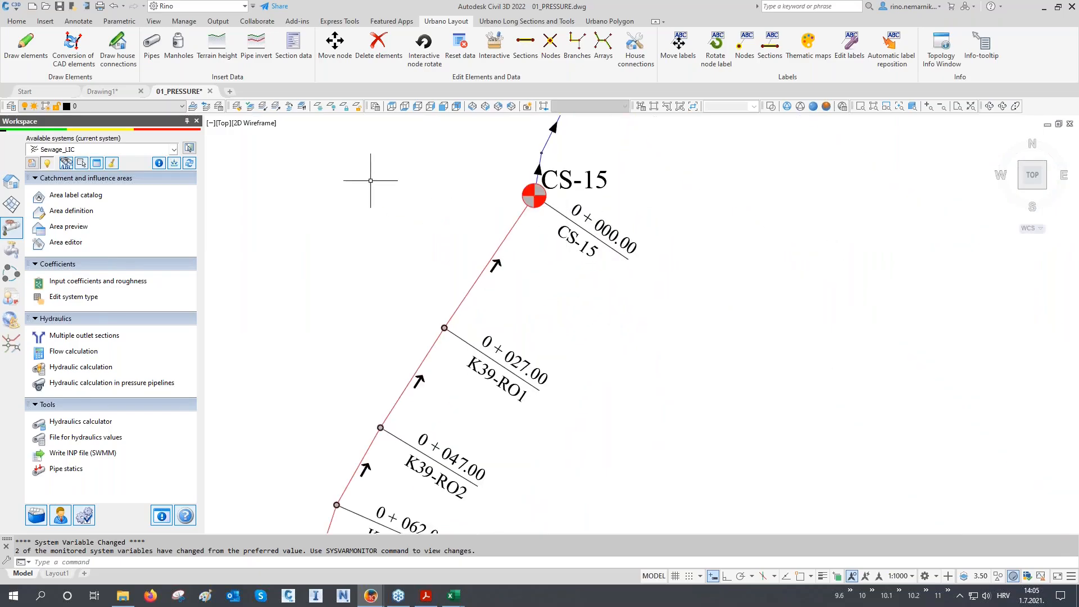
left_click(331, 106)
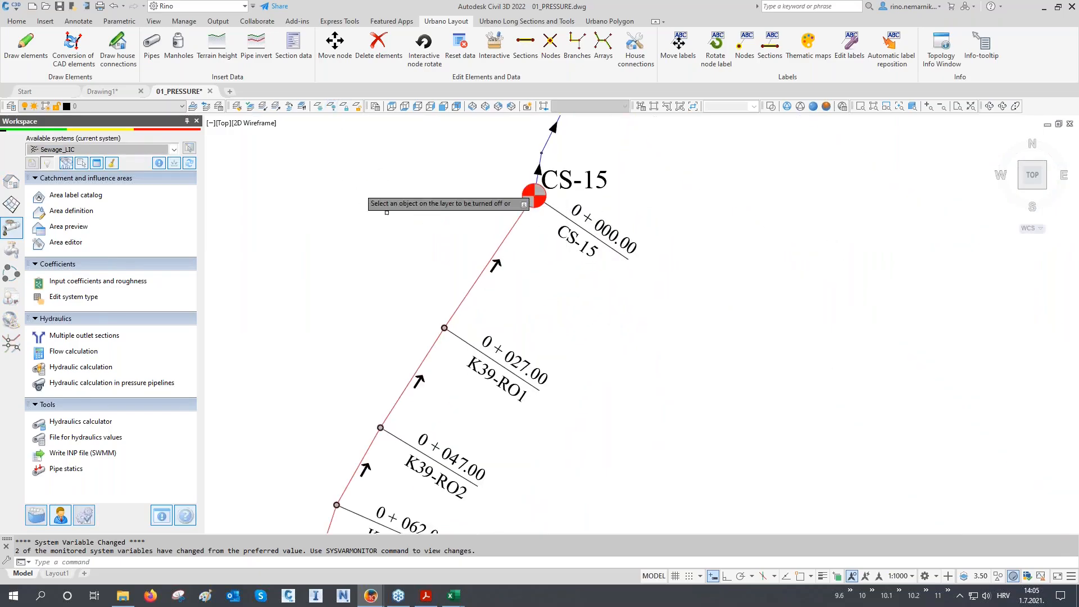
left_click(596, 251)
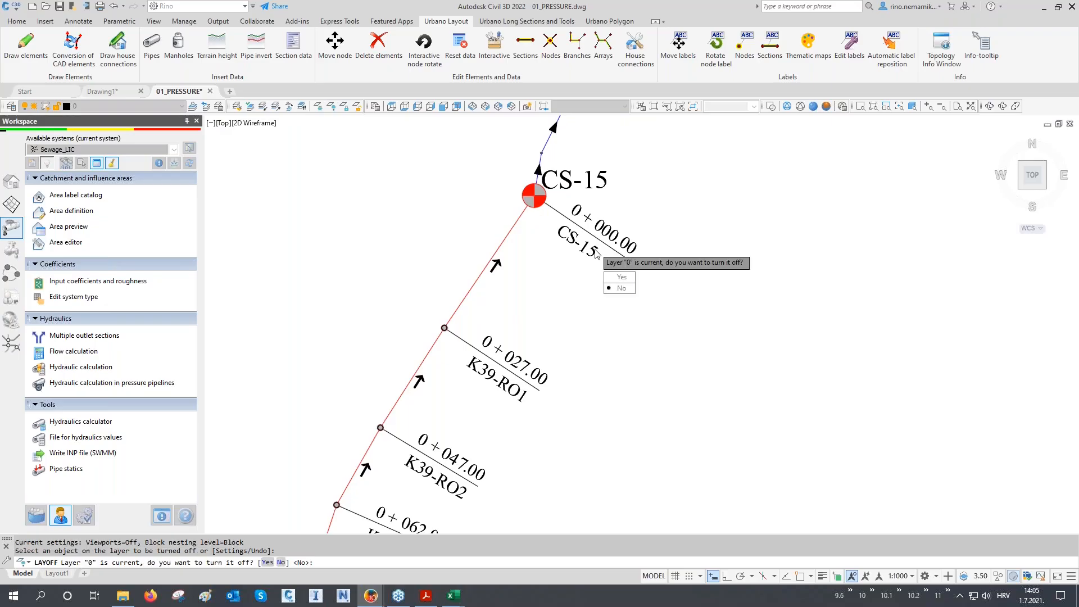
key("Escape")
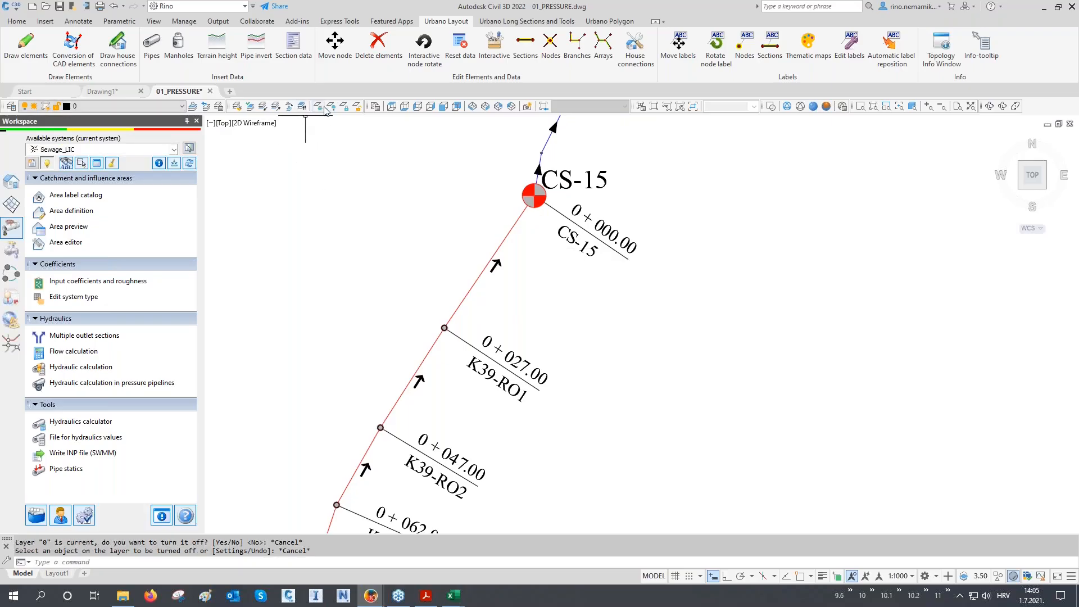
- Turn off the layer of the station labels beside CS-15 by picking one of them
left_click(331, 106)
left_click(595, 236)
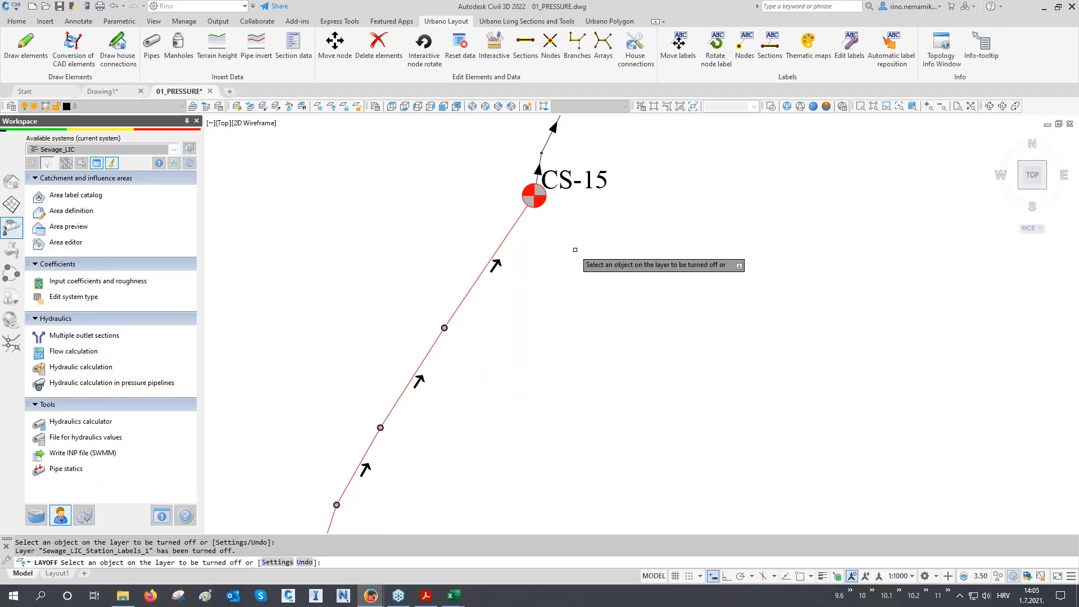
key("Escape")
- Label all sections of the saved selection set Gravity with the 3 Diameter Flow Velocity label, and check the labels near CS-15
left_click(15, 187)
scroll(107, 221, "down", 2)
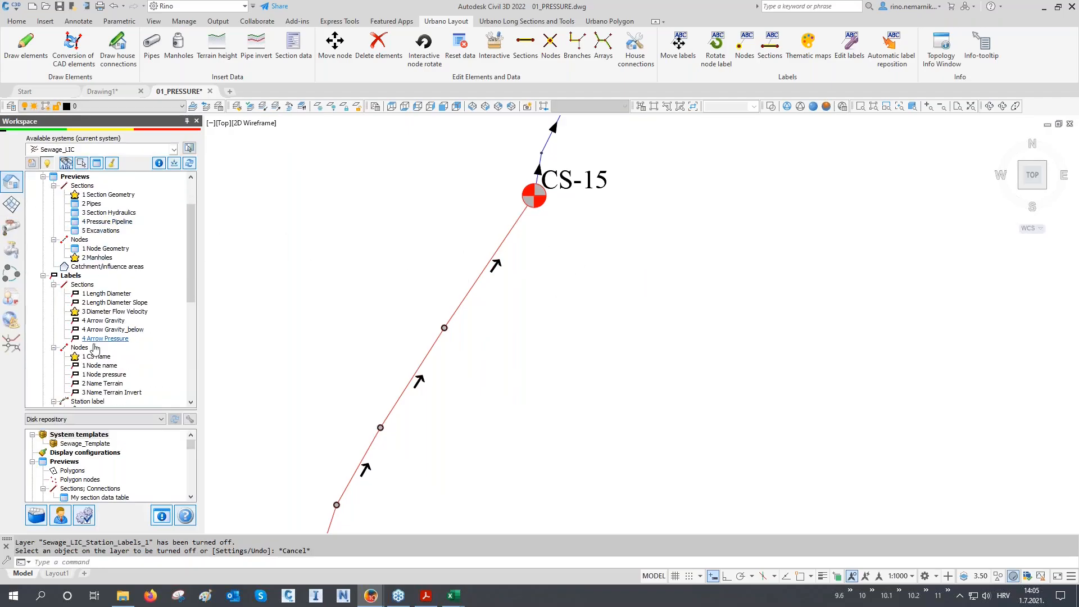
double_click(105, 312)
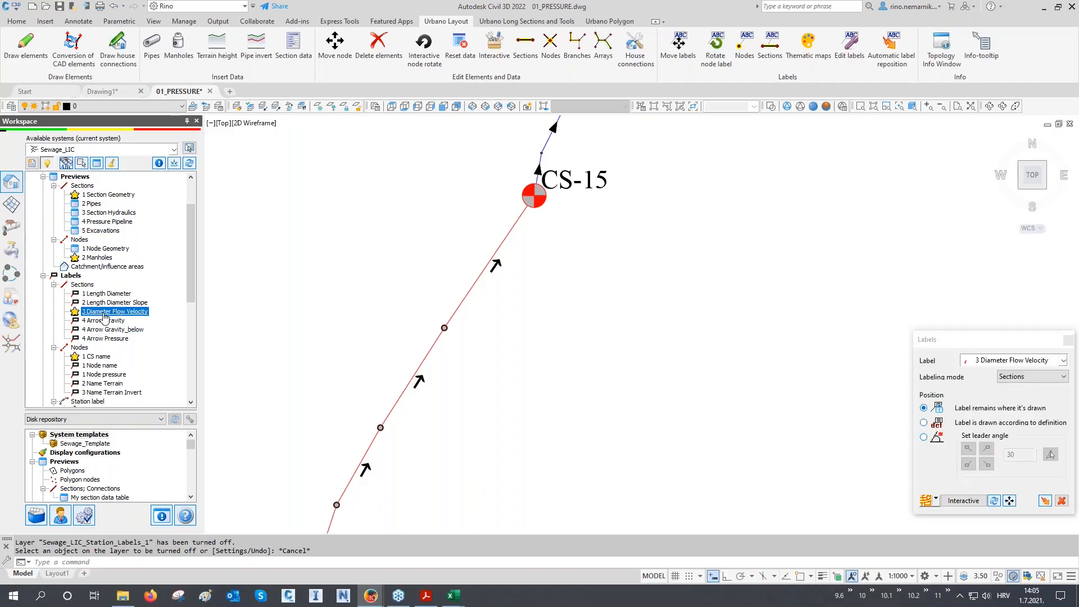
left_click(936, 501)
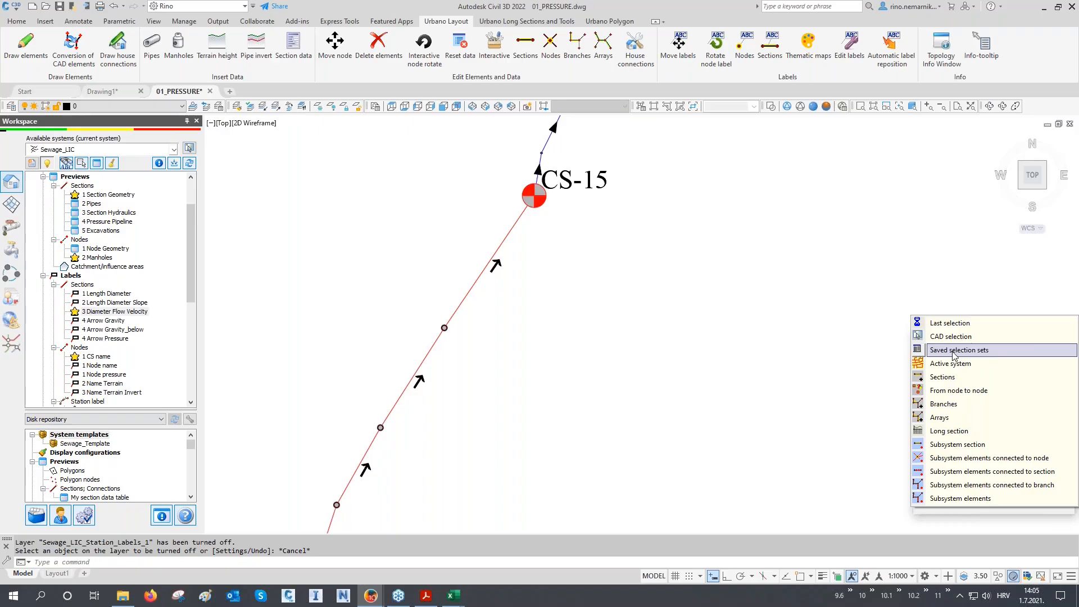
left_click(954, 352)
left_click(482, 257)
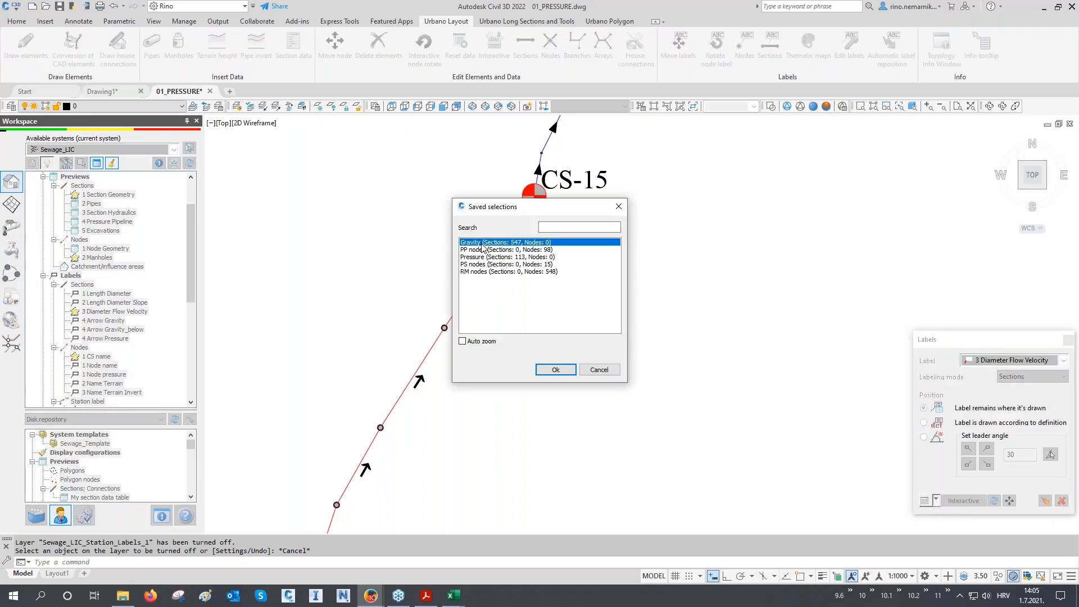
left_click(555, 369)
left_click(1043, 501)
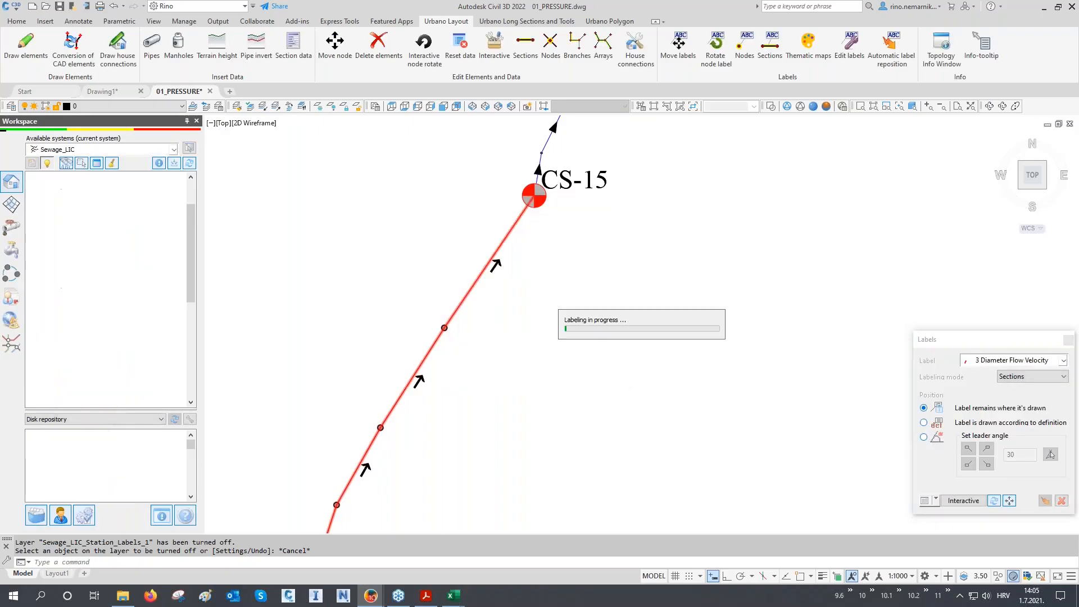
scroll(474, 253, "up", 2)
scroll(474, 253, "up", 2)
middle_click_drag(474, 252, 460, 312)
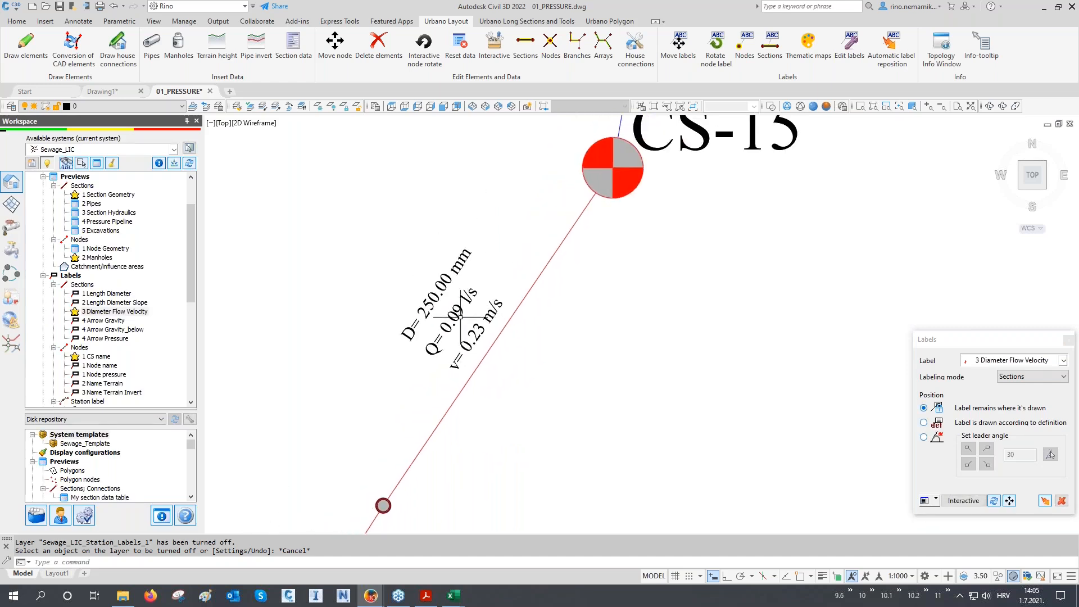
left_click(1069, 341)
- Label pressure branches TC-15 and TC-8 interactively with the Branch label, placing each label beside its pipeline
middle_click_drag(662, 234, 554, 506)
scroll(551, 504, "down", 4)
scroll(551, 493, "down", 1)
middle_click_drag(580, 444, 499, 418)
scroll(137, 318, "down", 2)
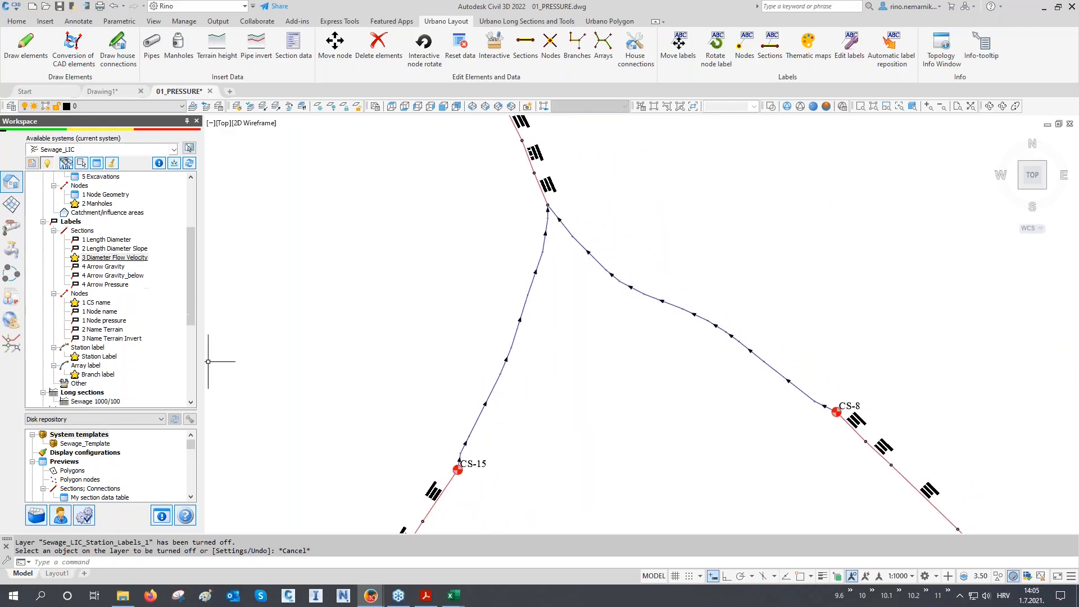
scroll(90, 324, "down", 1)
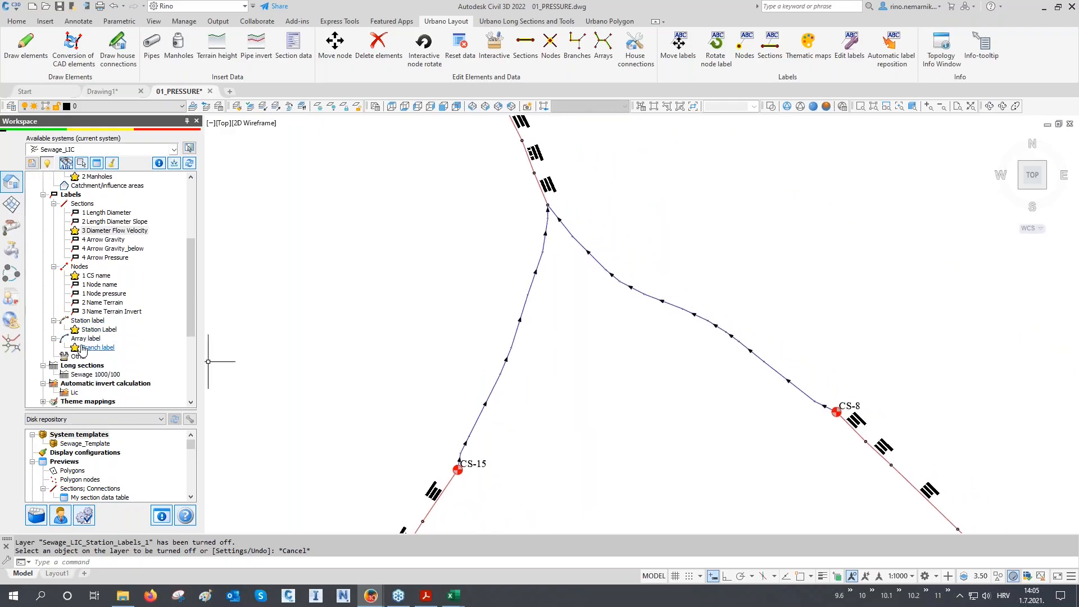
left_click(96, 349)
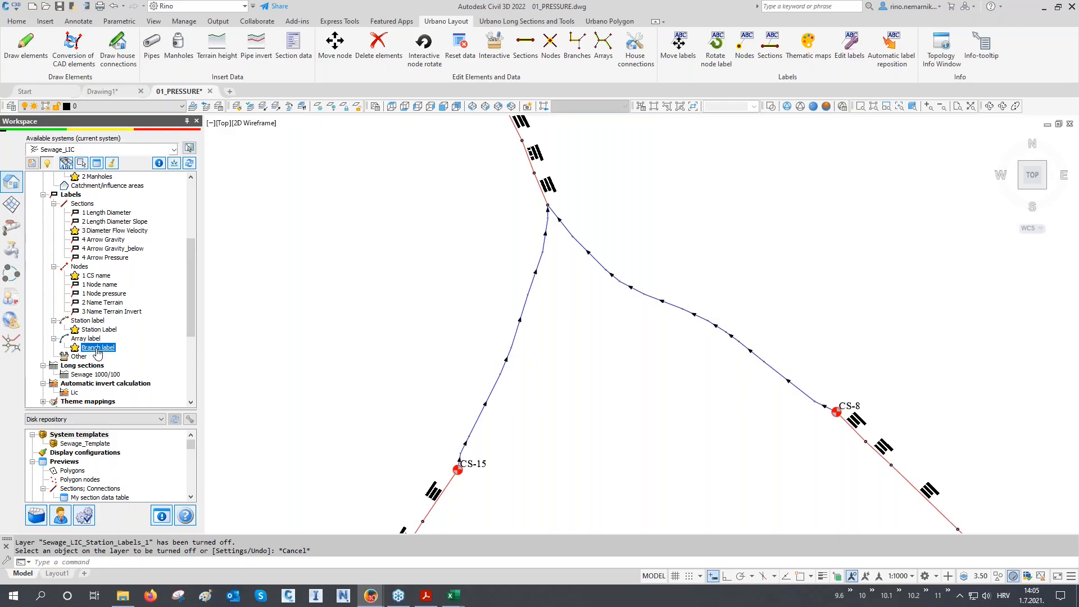
double_click(97, 350)
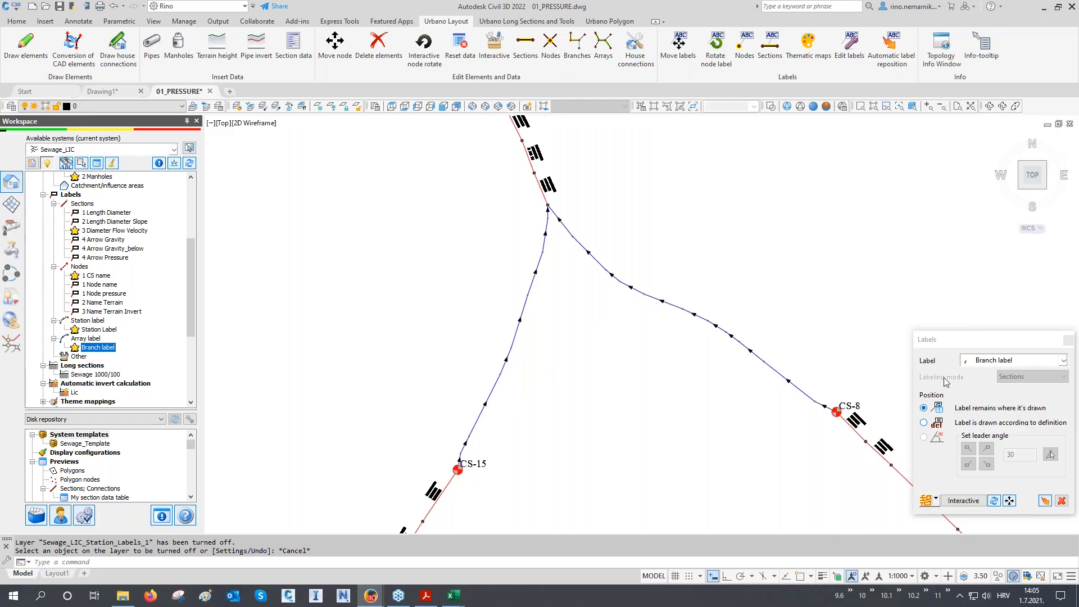
left_click(963, 502)
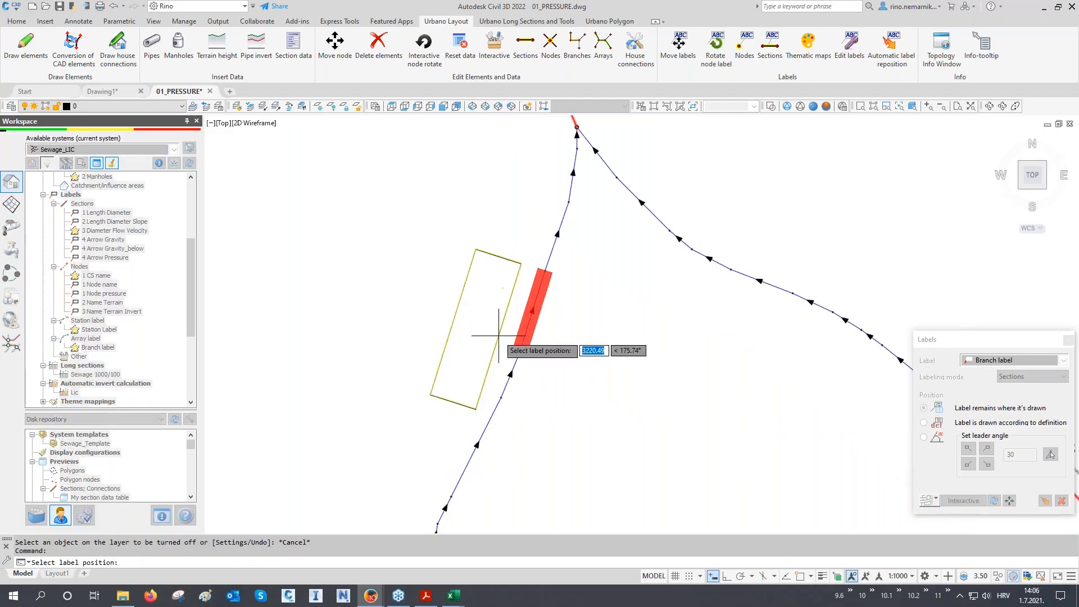
left_click(495, 310)
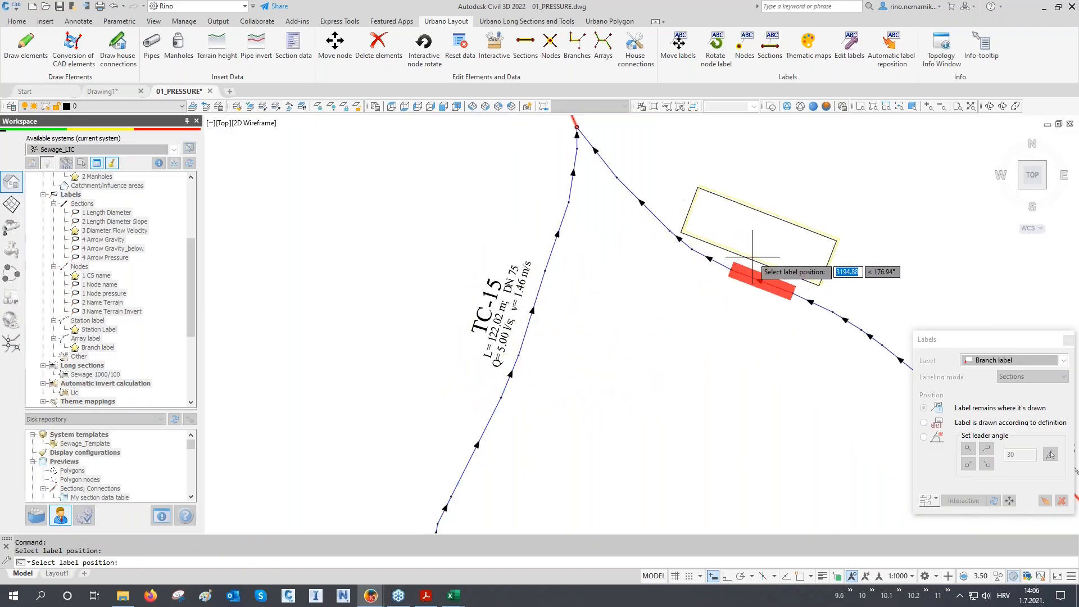
left_click(769, 264)
scroll(799, 236, "up", 1)
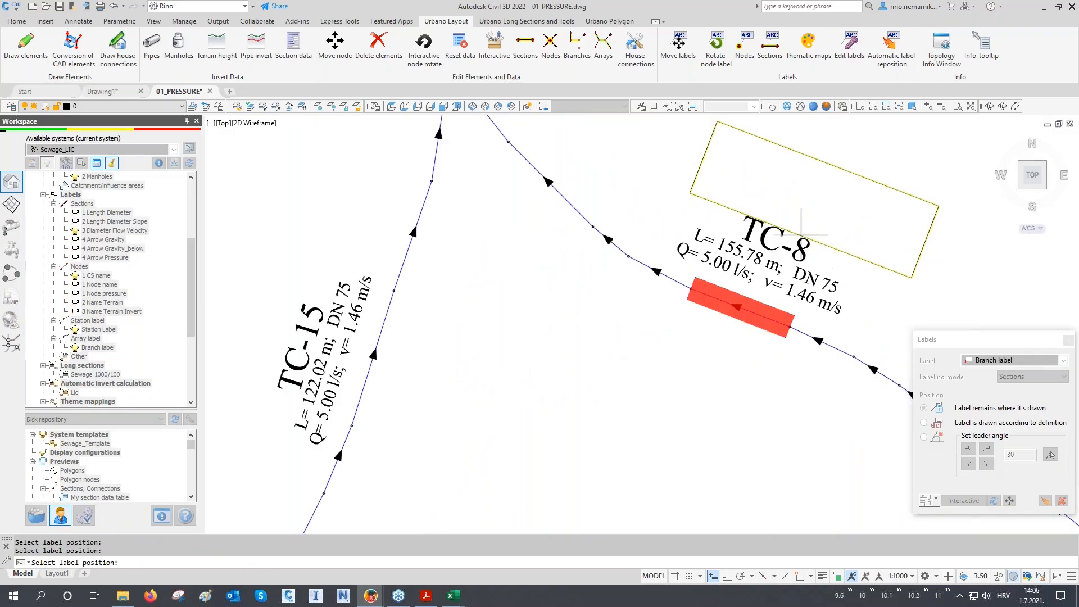
- Place Branch labels beside the pressure branches near CS-7 and CS-14 and beside branch TC-6, and finish the labelling
middle_click_drag(800, 237, 781, 248)
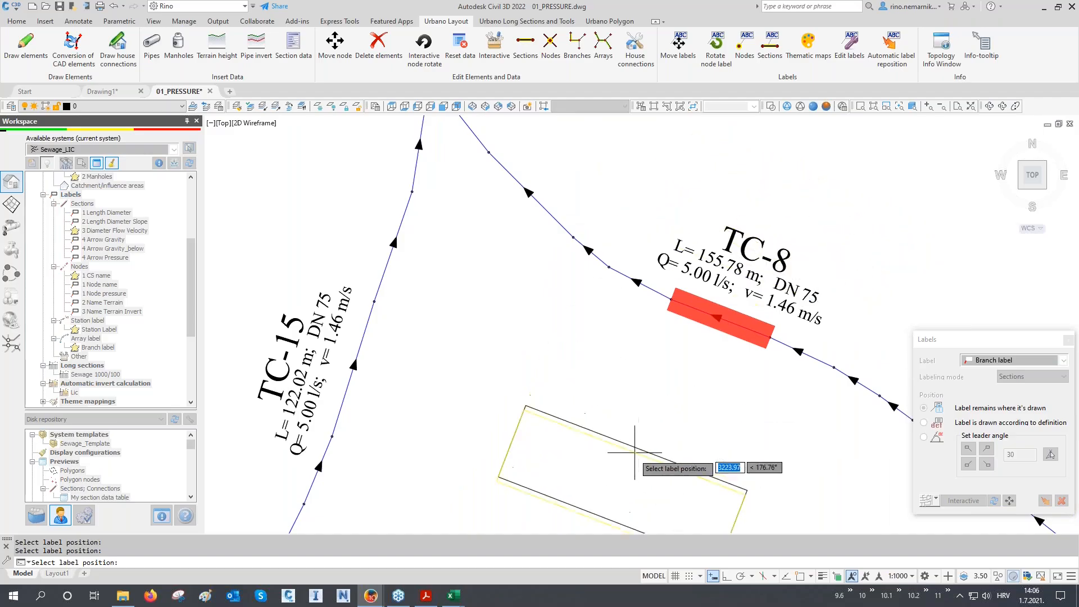
scroll(634, 450, "down", 5)
scroll(584, 282, "up", 5)
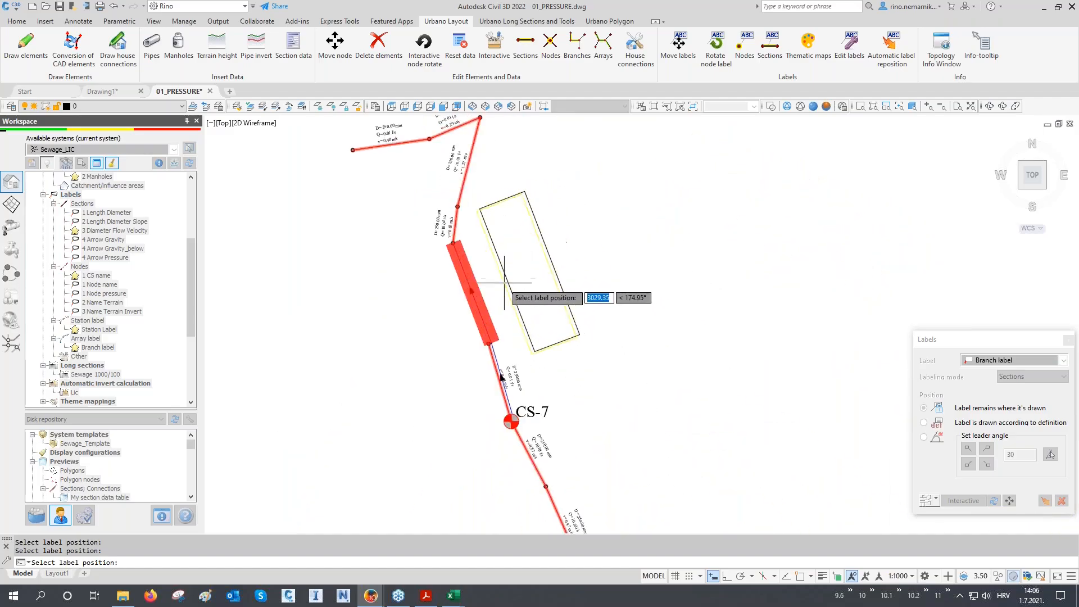
scroll(482, 433, "down", 5)
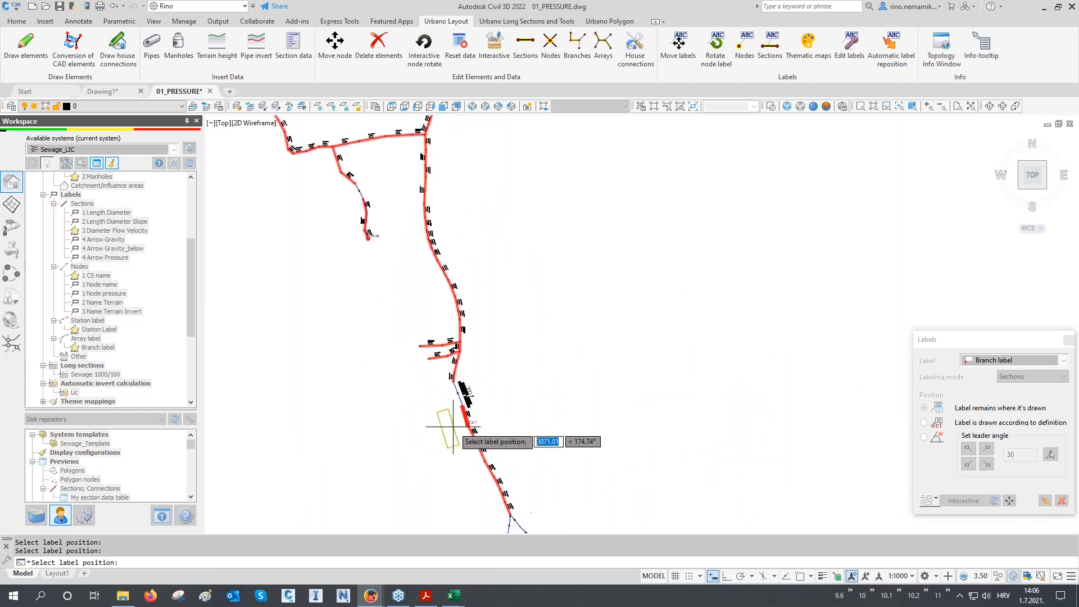
scroll(410, 276, "up", 5)
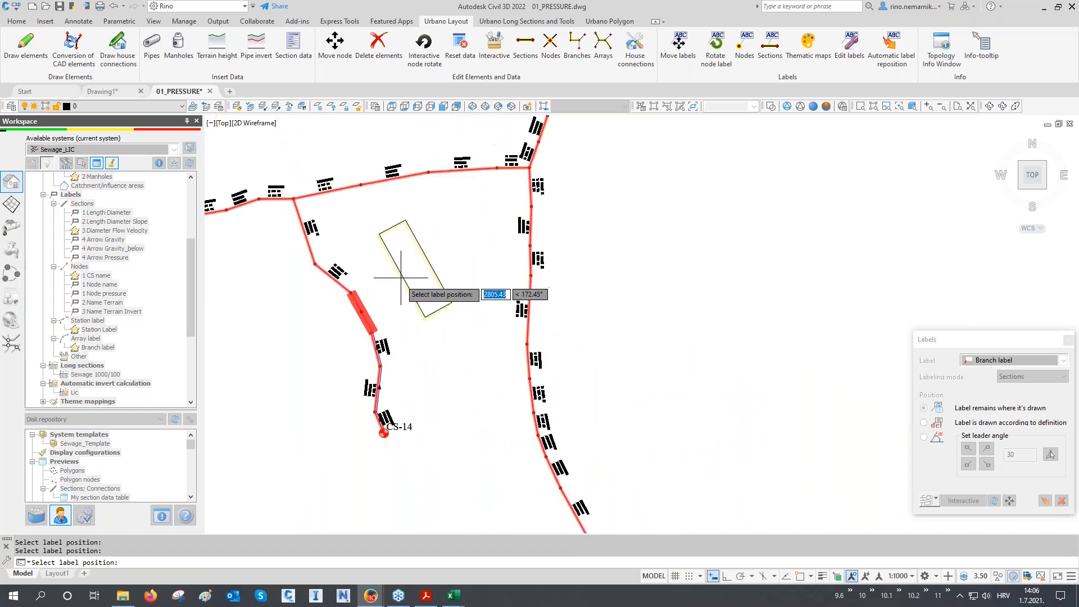
left_click(366, 324)
scroll(409, 375, "down", 3)
middle_click_drag(503, 186, 504, 275)
scroll(506, 193, "up", 6)
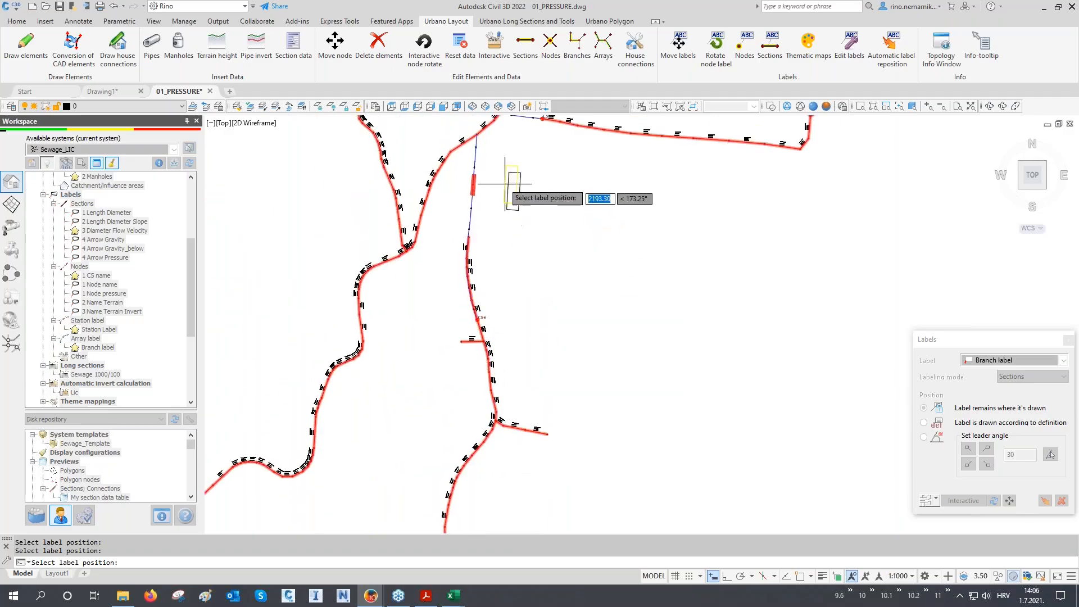
scroll(477, 188, "up", 3)
left_click(481, 218)
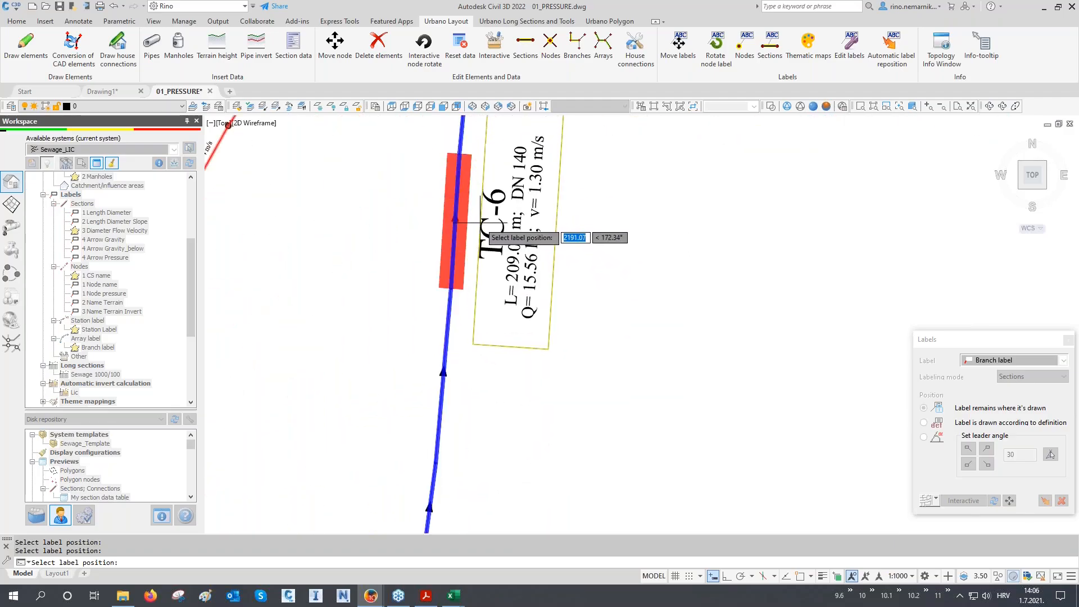
key("Escape")
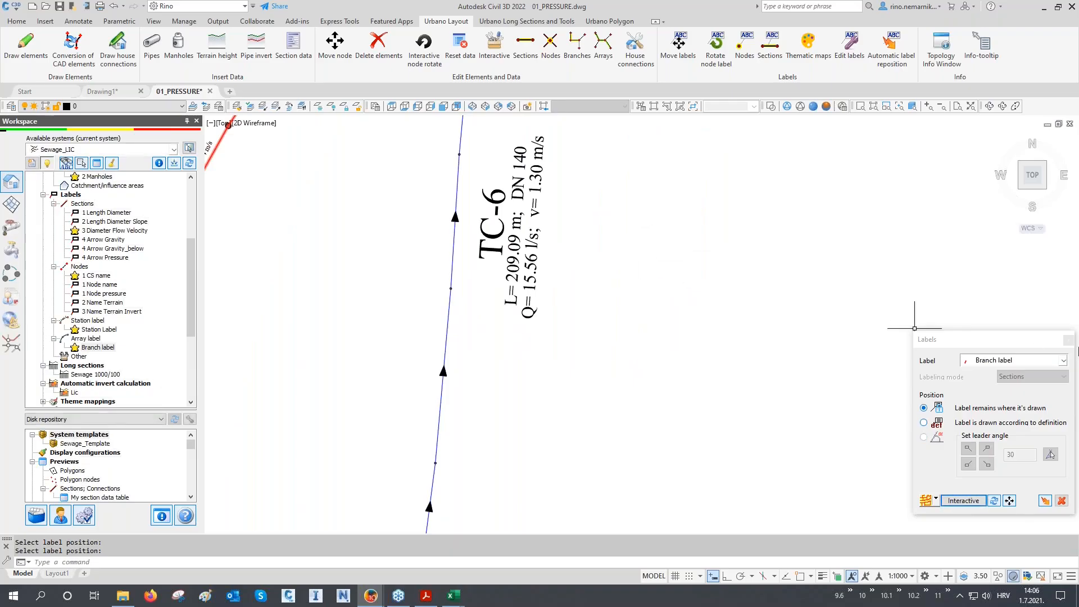
left_click(1069, 341)
- Preview the 3 Section Hydraulics table for the saved selection set Gravity and examine the sections' flow, velocity and filling height
scroll(501, 305, "down", 6)
scroll(489, 315, "up", 2)
middle_click_drag(490, 316, 422, 342)
scroll(117, 258, "up", 5)
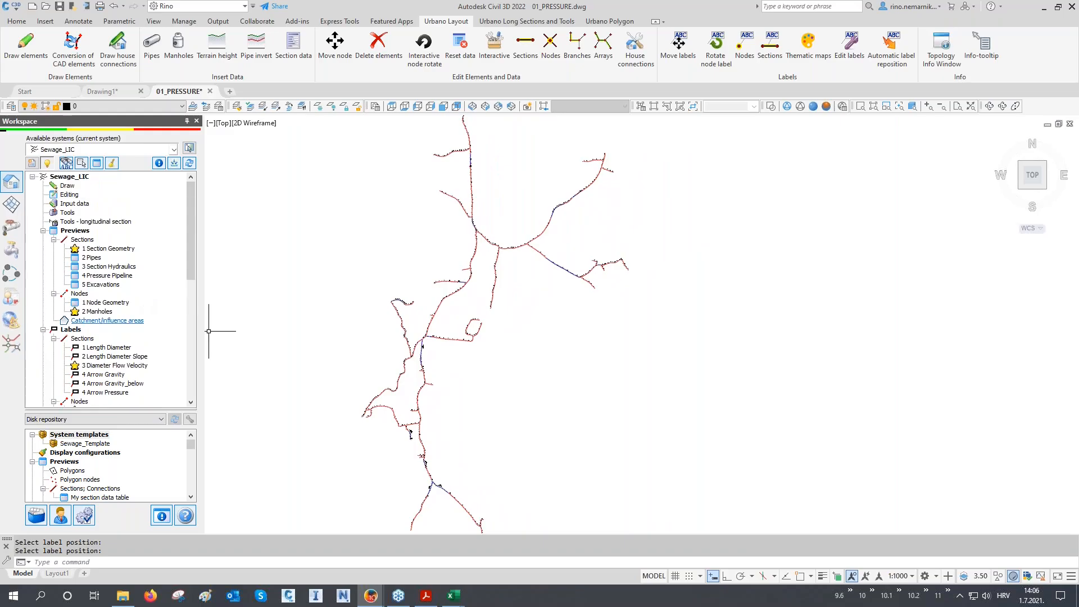
double_click(108, 266)
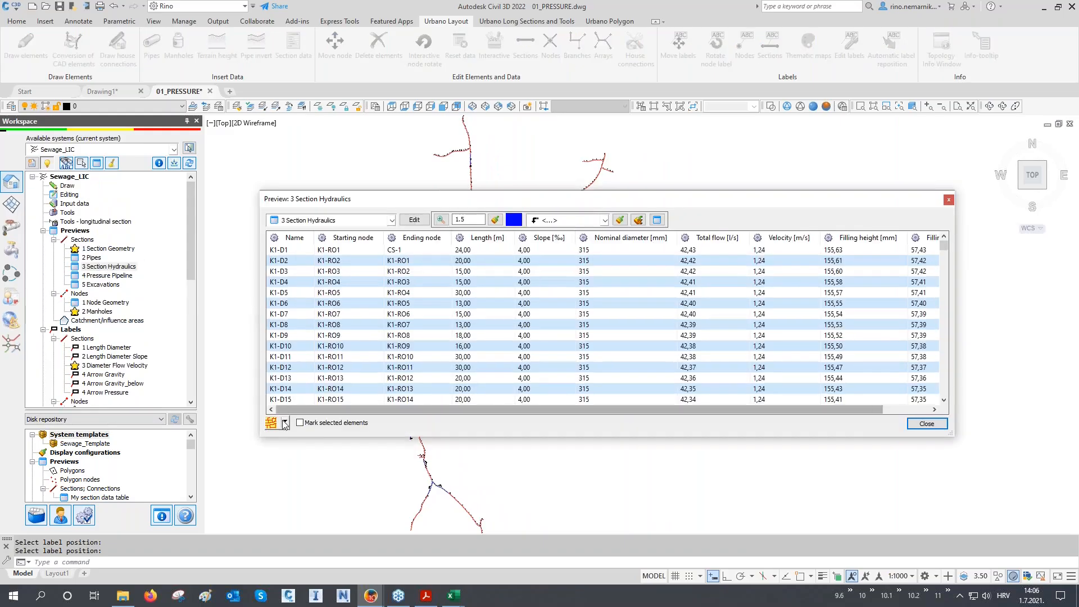
left_click(285, 423)
left_click(305, 286)
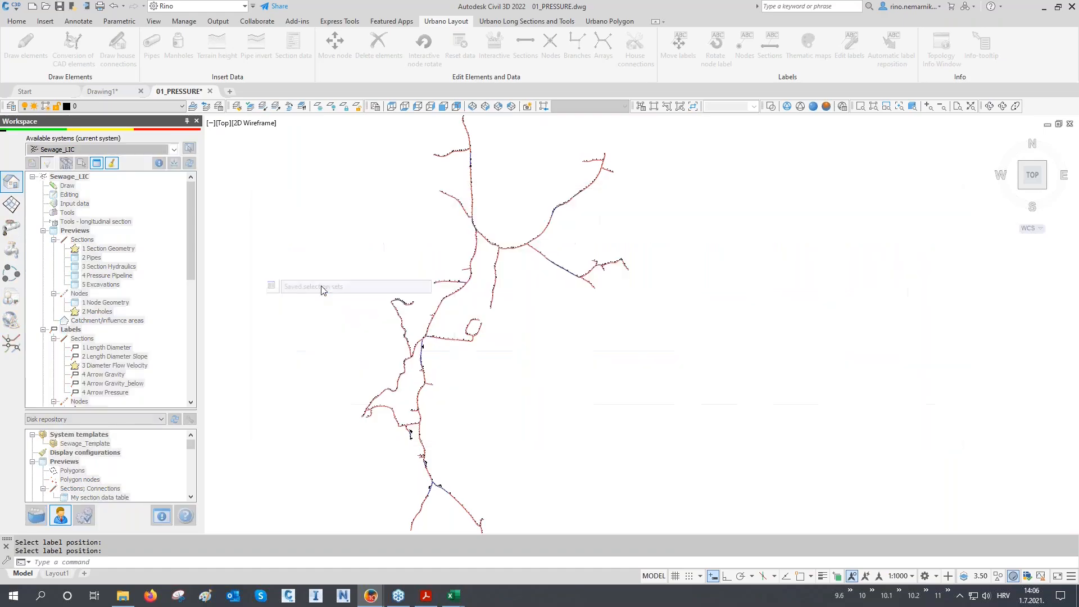
left_click(471, 245)
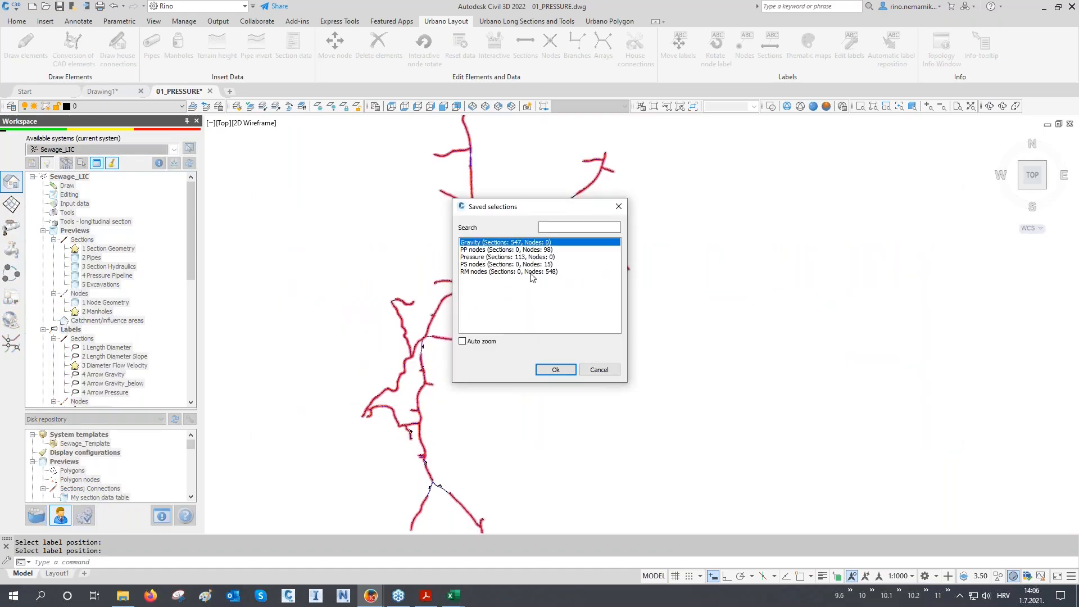
left_click(554, 370)
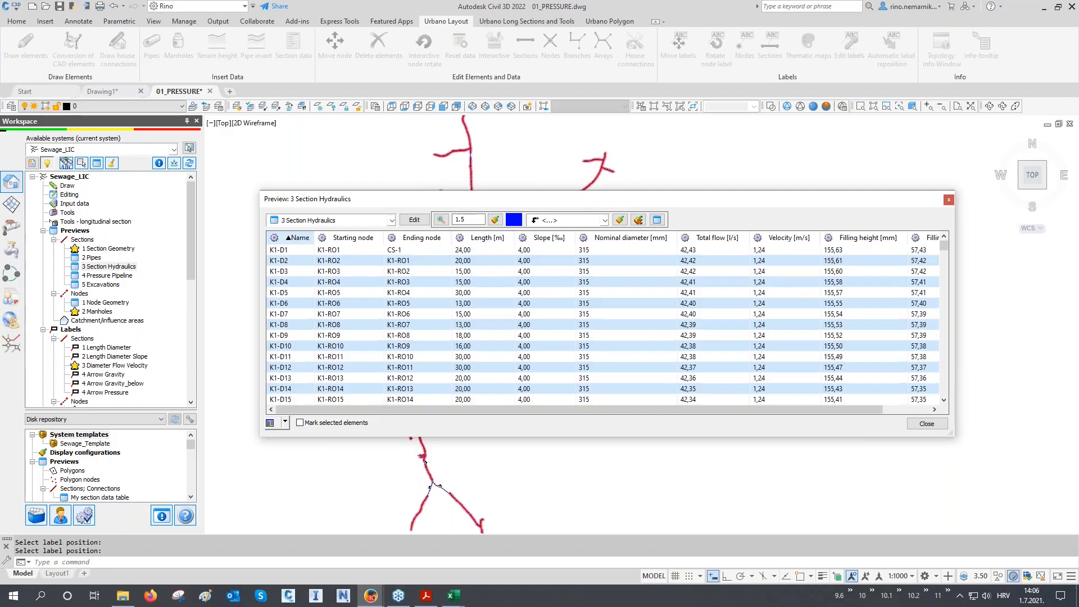
left_click_drag(342, 408, 391, 415)
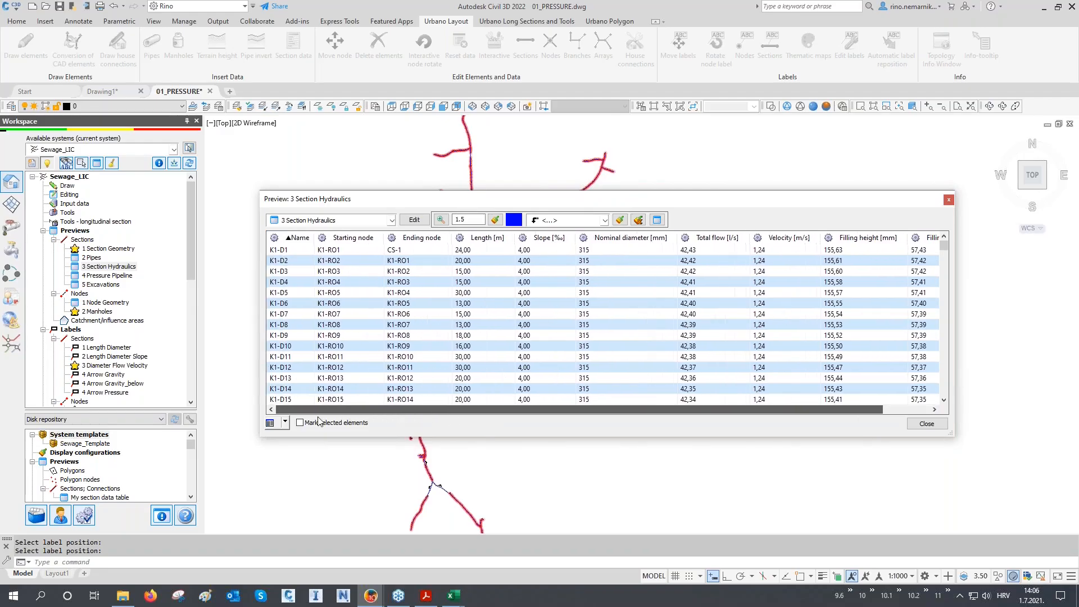
- Examine the saved selection set Pressure in the 4 Pressure Pipeline table, sorted by name, across to the Hman column, and close the preview
left_click(270, 424)
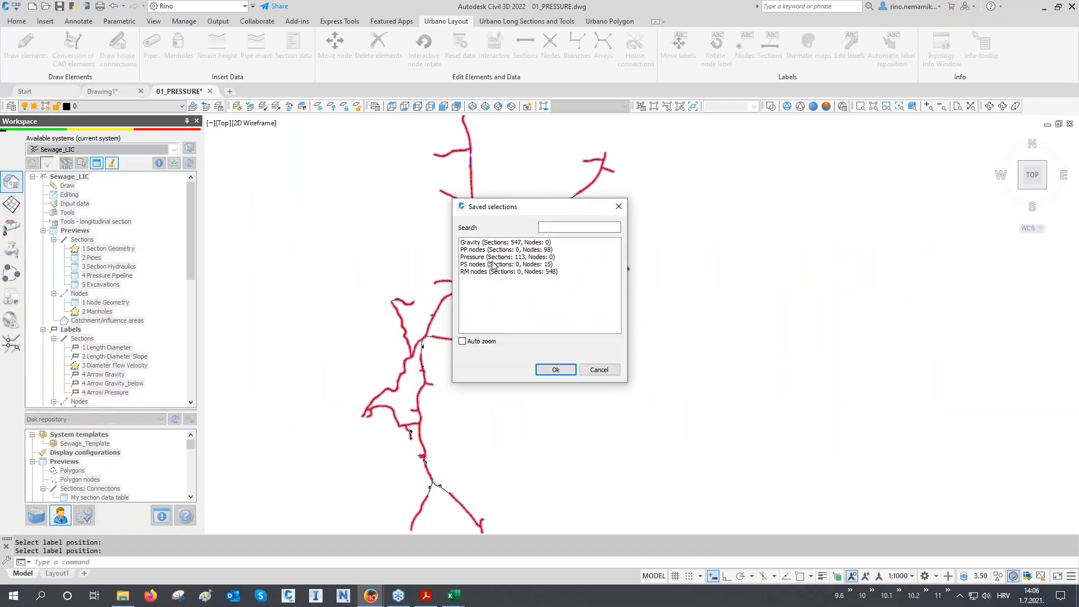
left_click(495, 258)
left_click(555, 370)
left_click(343, 221)
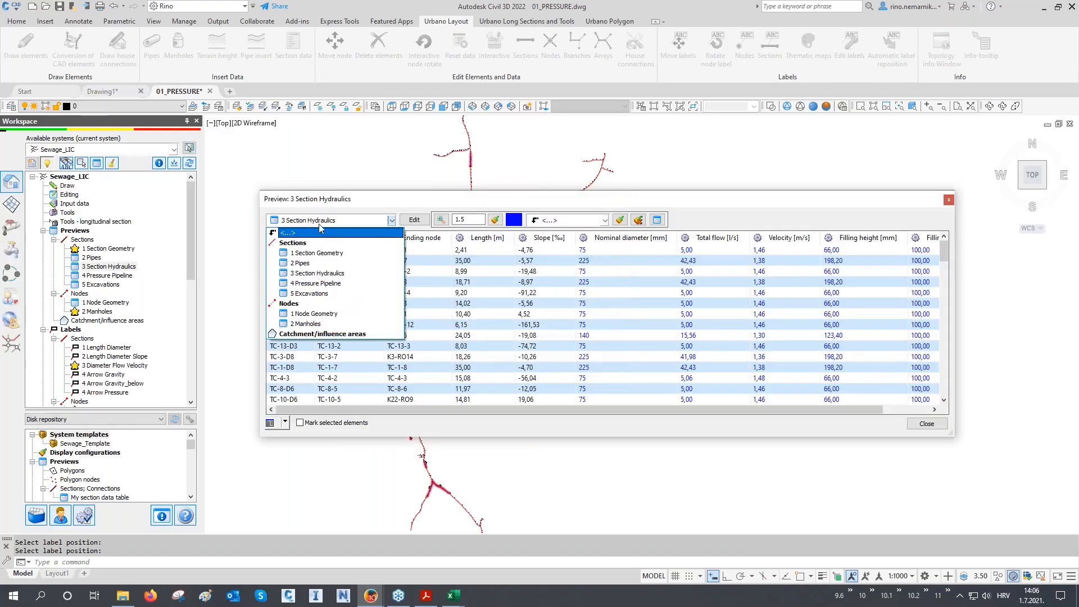
left_click(315, 283)
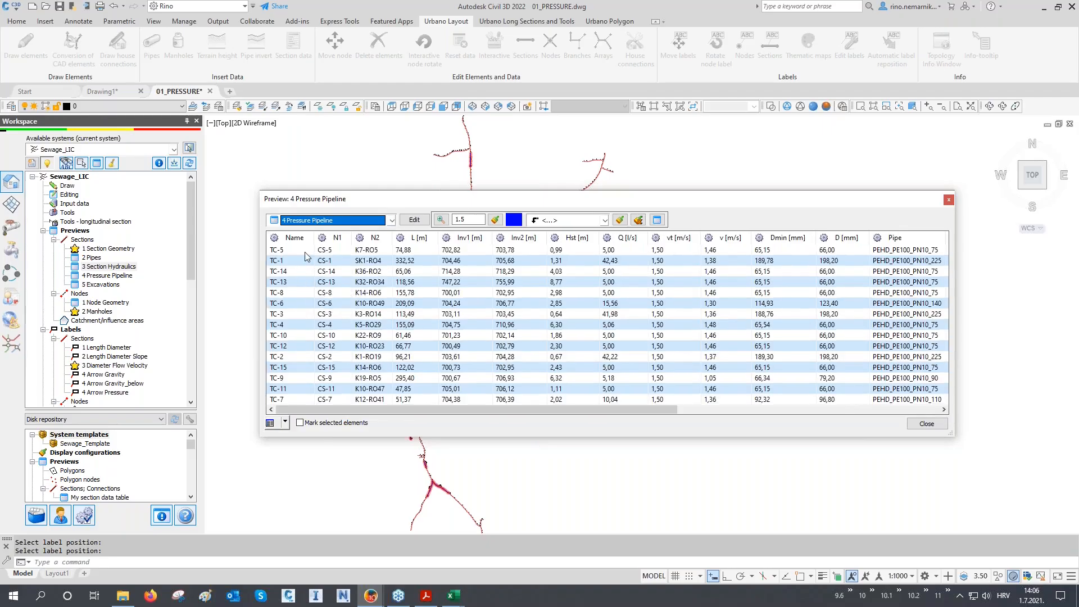
left_click(301, 238)
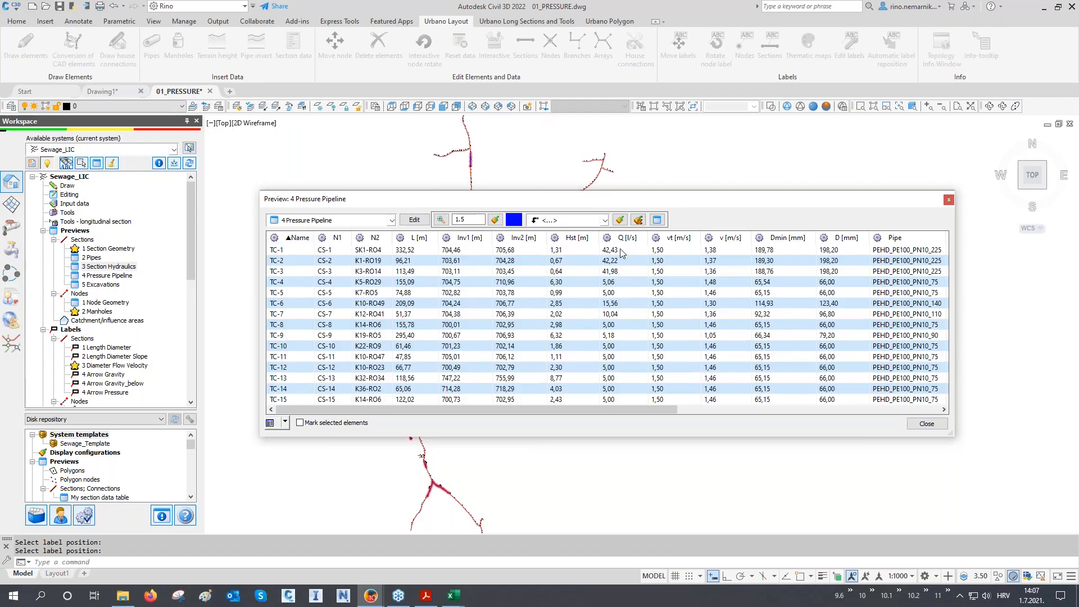
mouse_move(623, 305)
left_click_drag(381, 406, 748, 415)
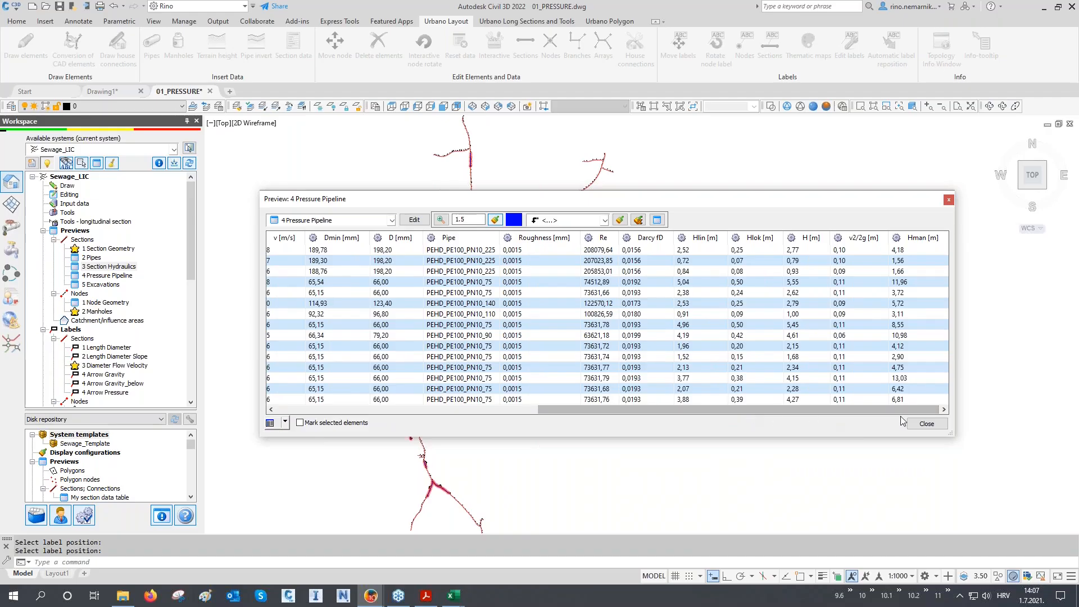
left_click(927, 424)
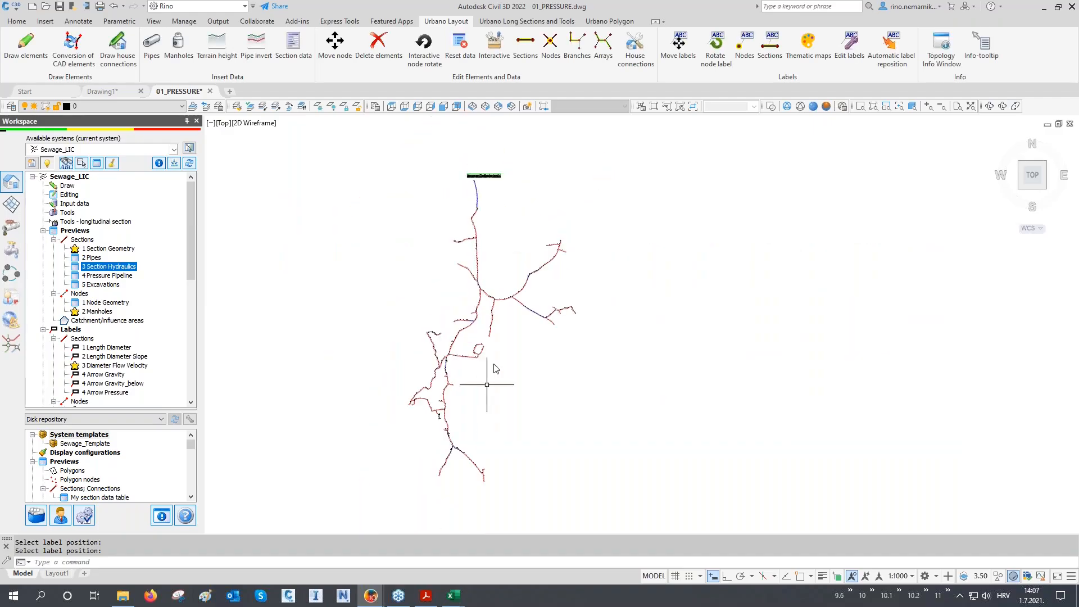
- Show the full extents of the network and save the drawing as 01_PRESSURE_final.dwg in the 05 Pressure pipelines folder
middle_click(494, 337)
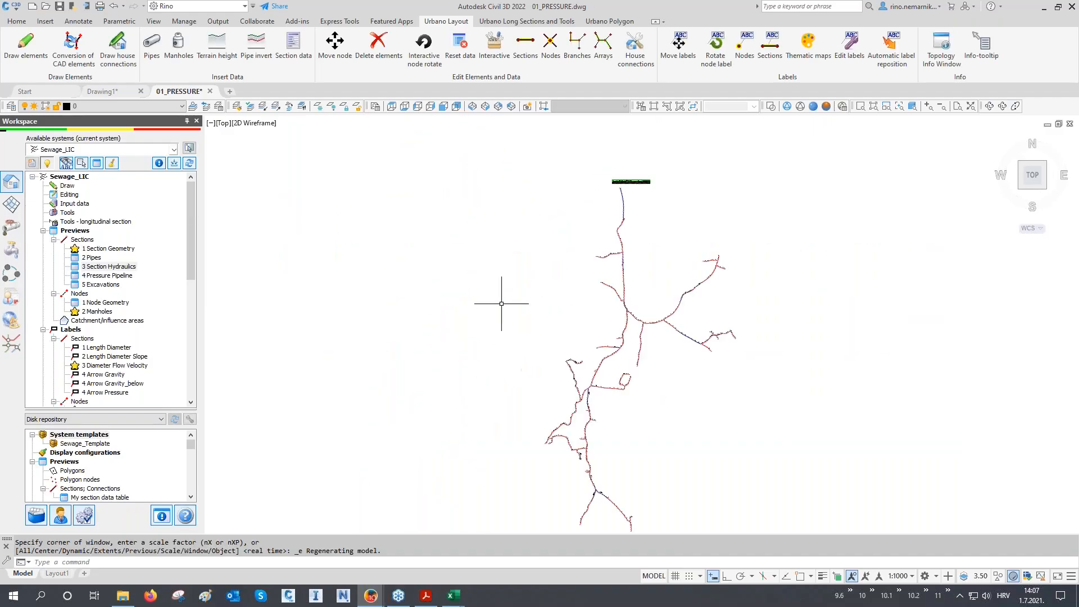
left_click(12, 6)
left_click(37, 147)
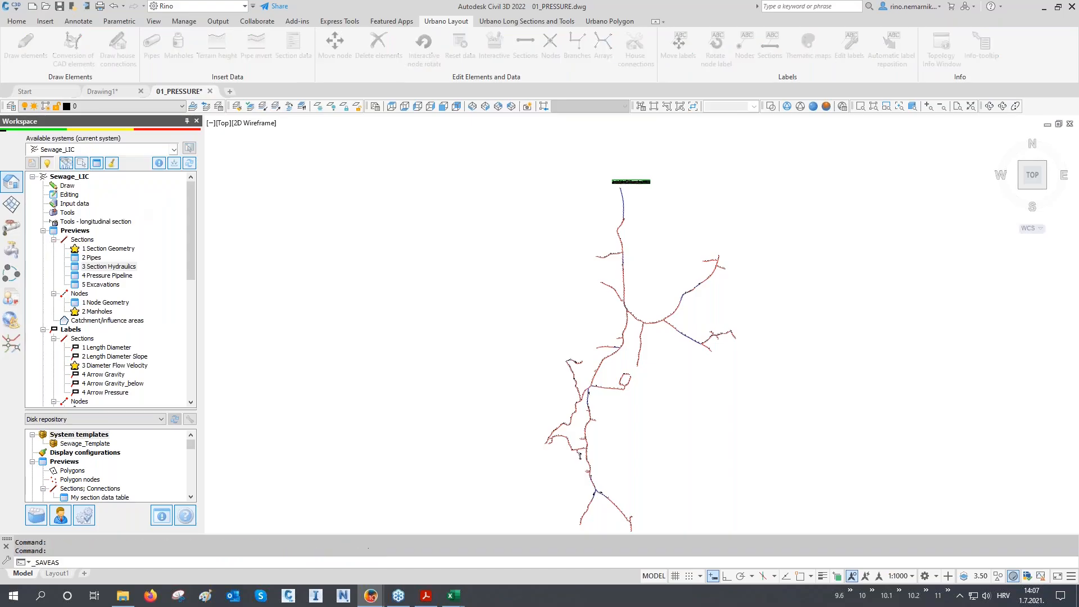
left_click(520, 403)
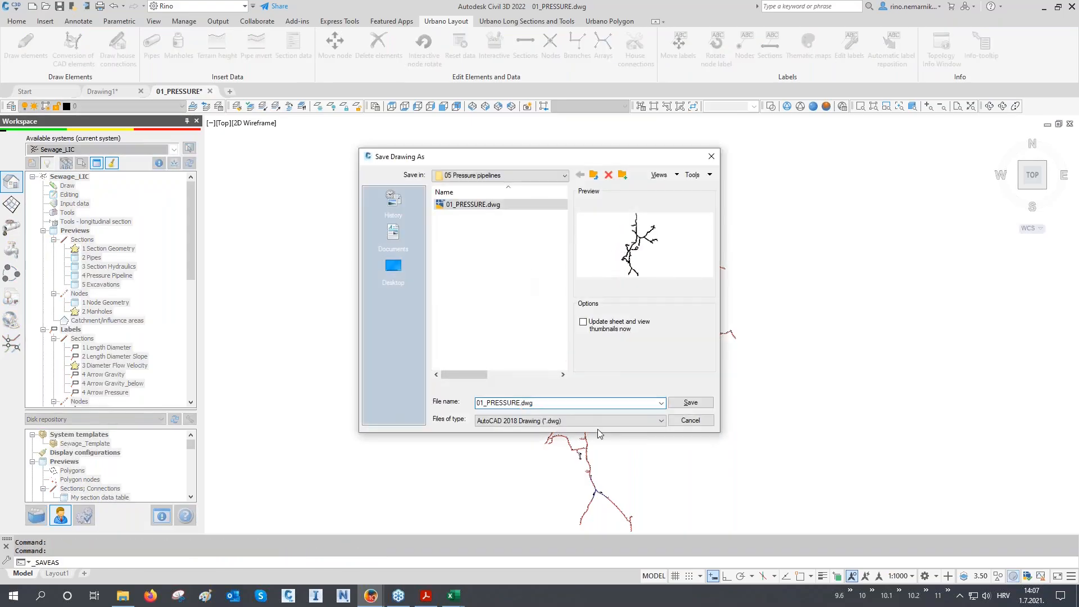
type("_fi")
left_click(690, 402)
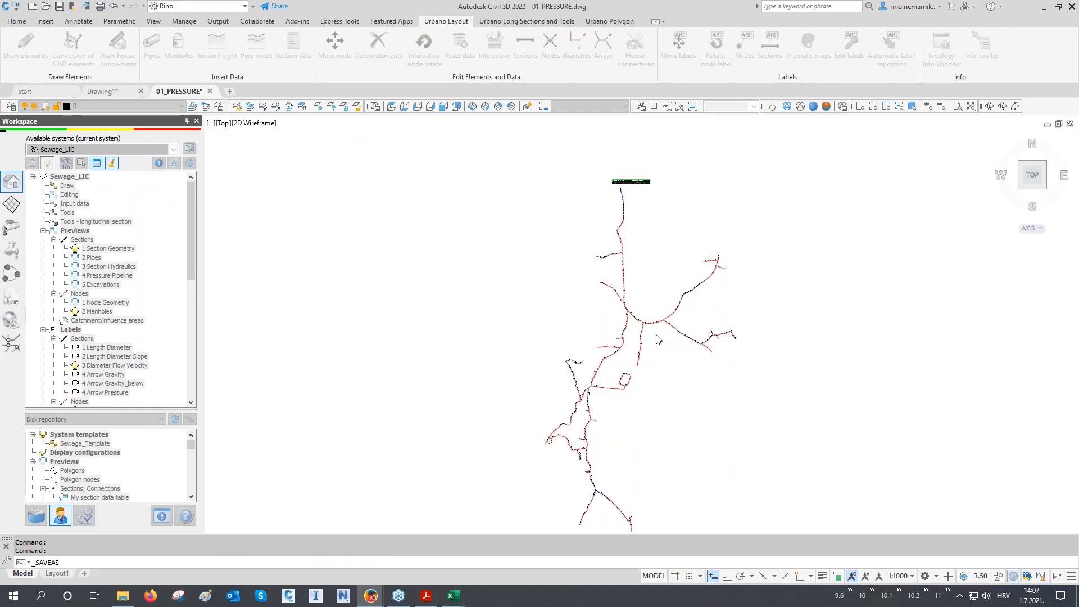
- Open 01 IDF method_final2.dwg from the 03 IDF method folder under 03 Urbano Canalis
left_click(123, 596)
left_click(556, 222)
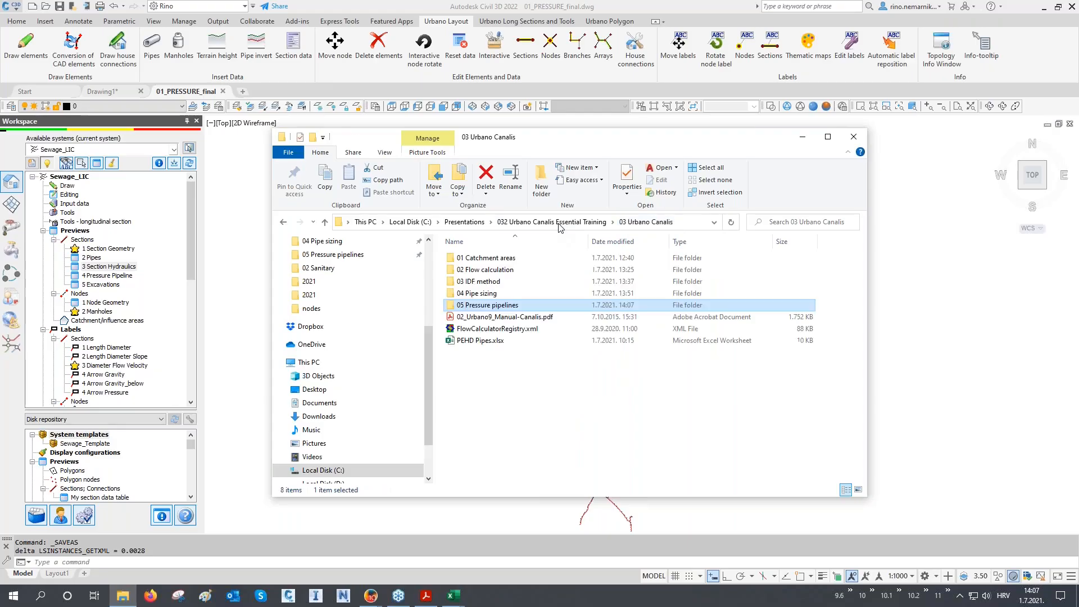
double_click(488, 282)
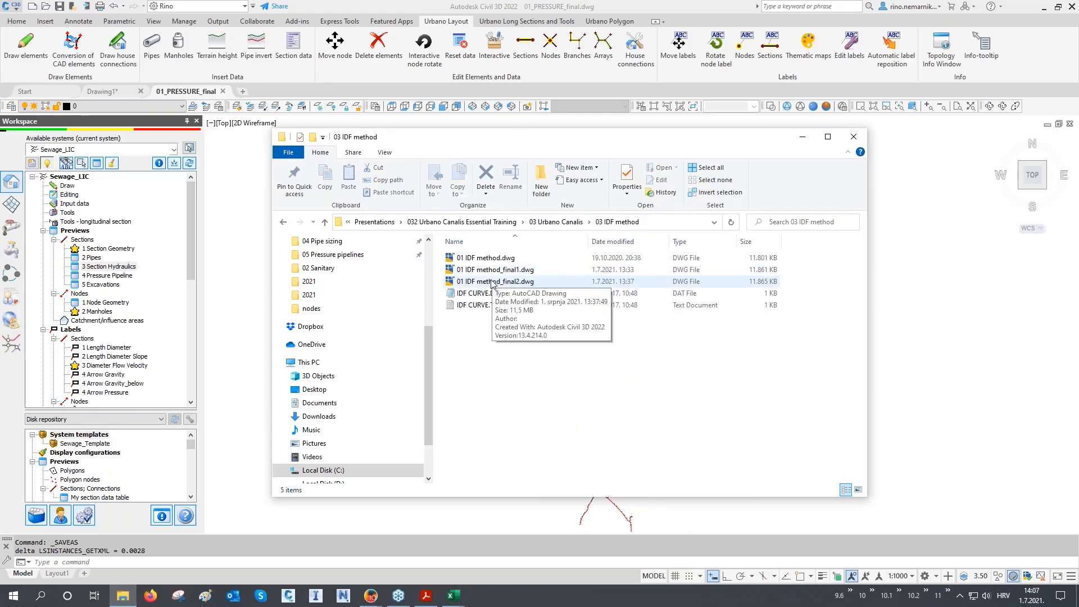
left_click_drag(495, 281, 400, 563)
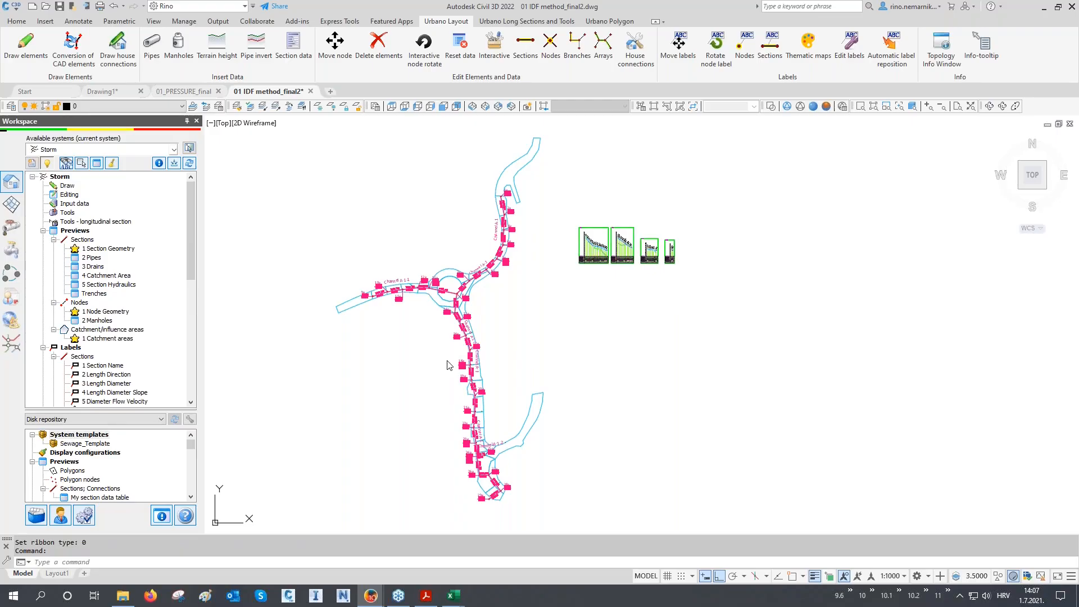
left_click(376, 380)
key("Escape")
key("Escape")
- Export the Storm network to a SWMM INP file in the 03 IDF method folder, keeping the preset export settings
scroll(374, 301, "up", 3)
middle_click_drag(422, 248, 419, 337)
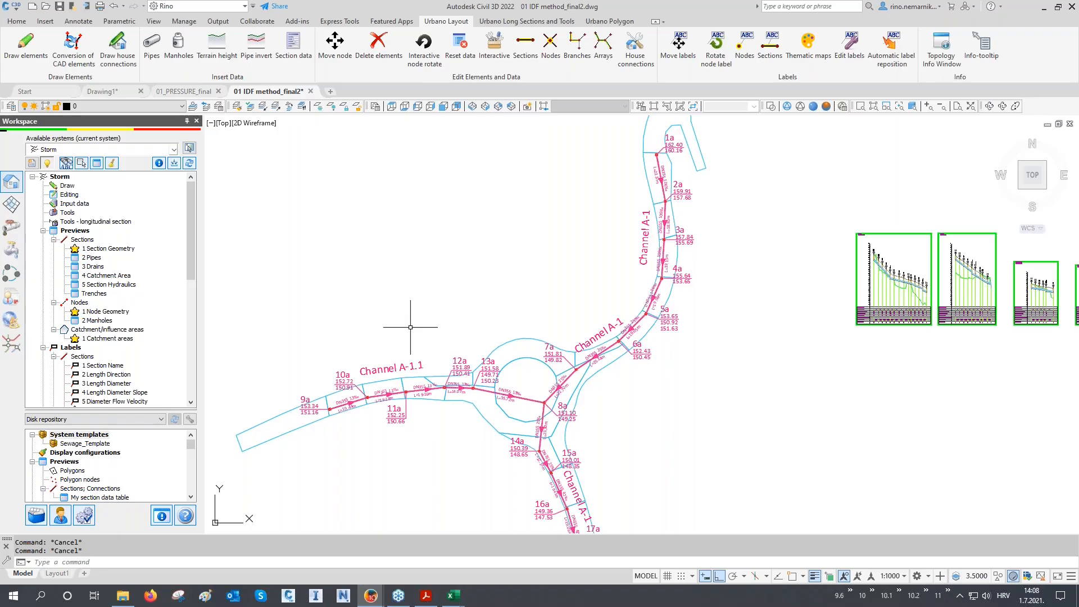
left_click(18, 231)
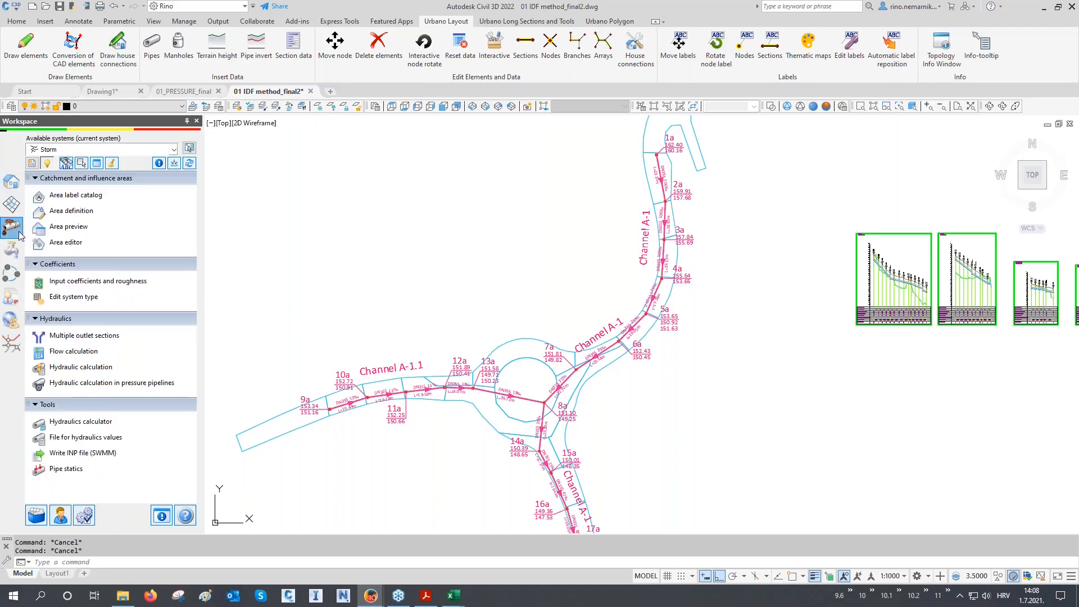
left_click(84, 456)
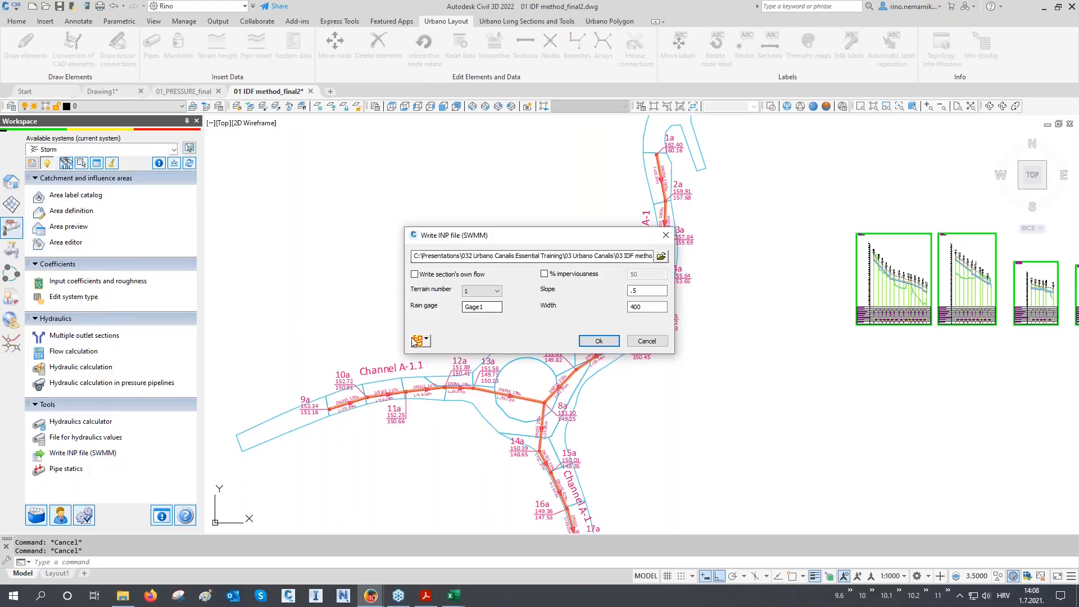
left_click(598, 341)
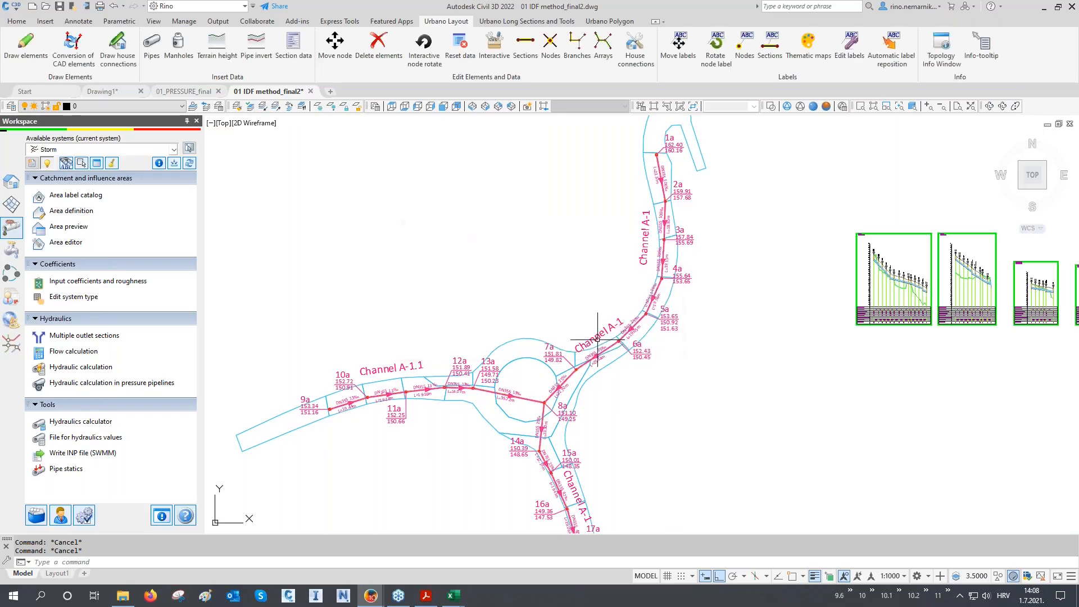
- Start EPA SWMM 5.1 and open the exported 01 IDF method_final2.inp file in it
left_click(126, 600)
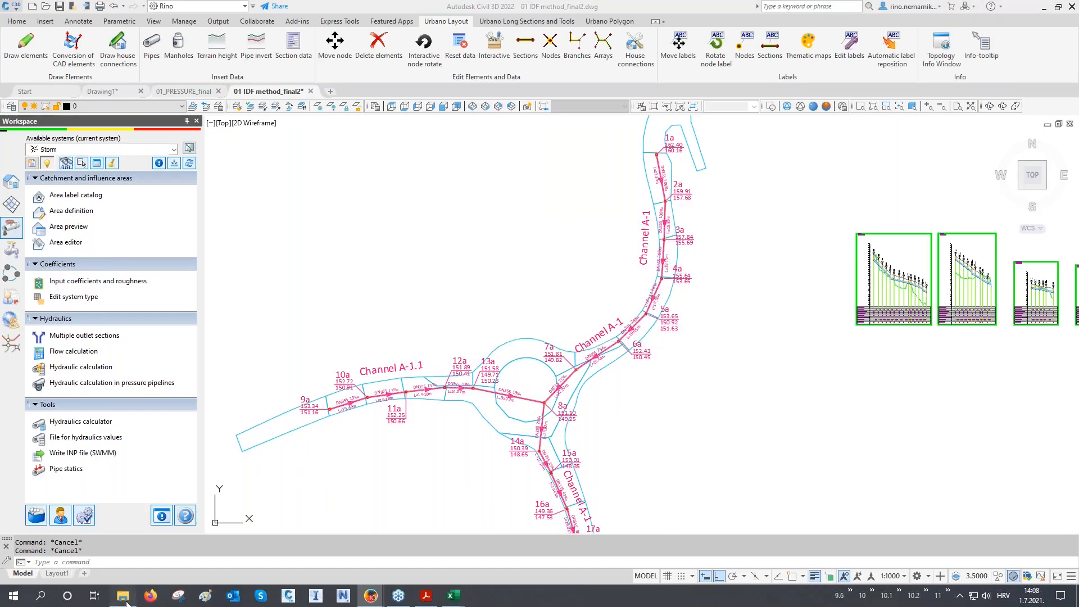
left_click(16, 603)
type("swmm")
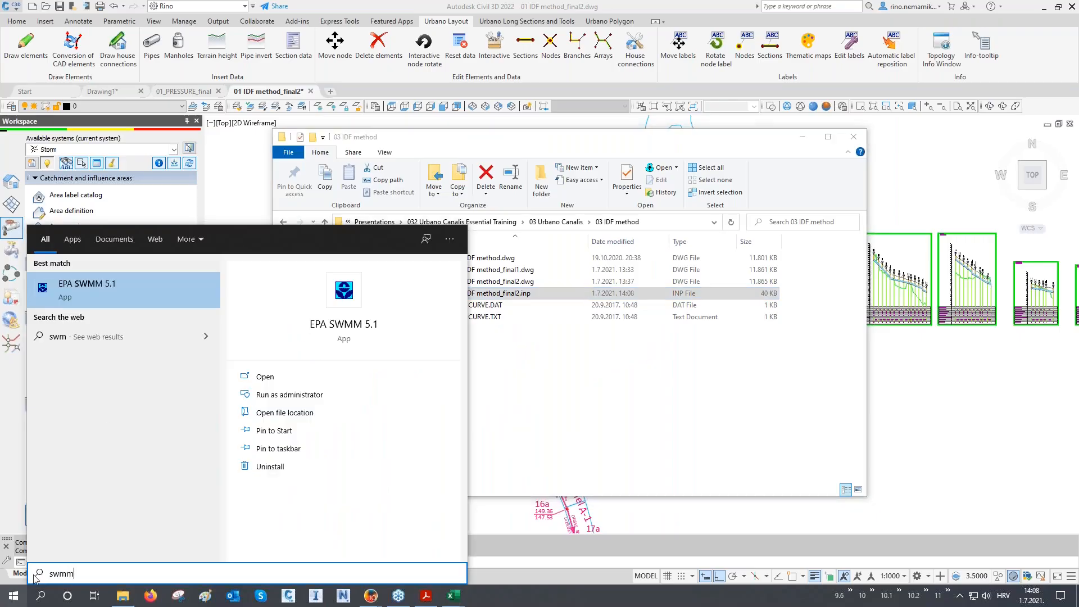
left_click(124, 291)
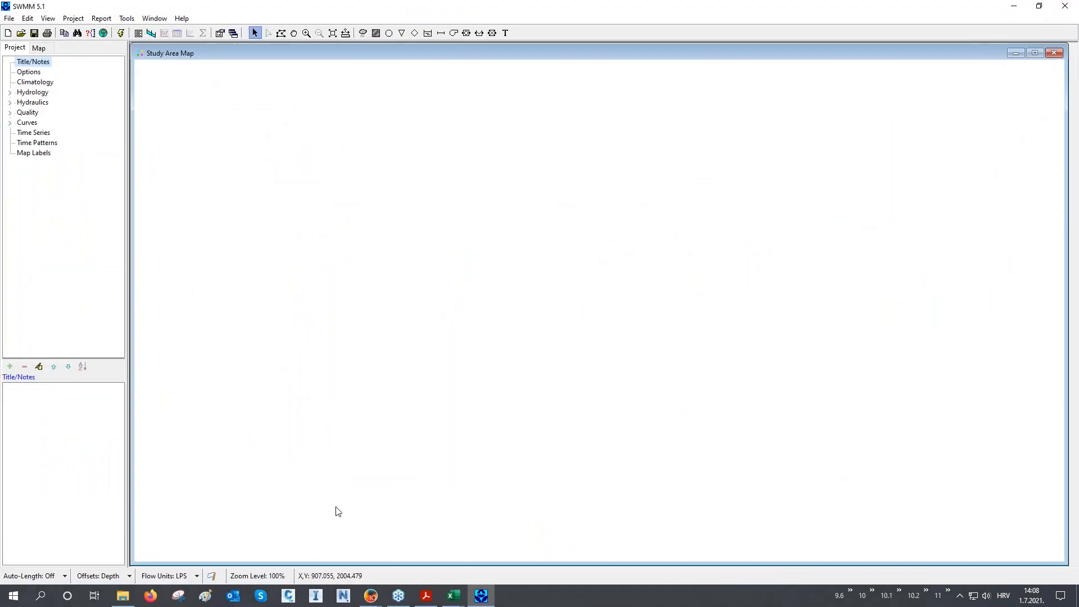
left_click(122, 596)
left_click_drag(494, 293, 209, 273)
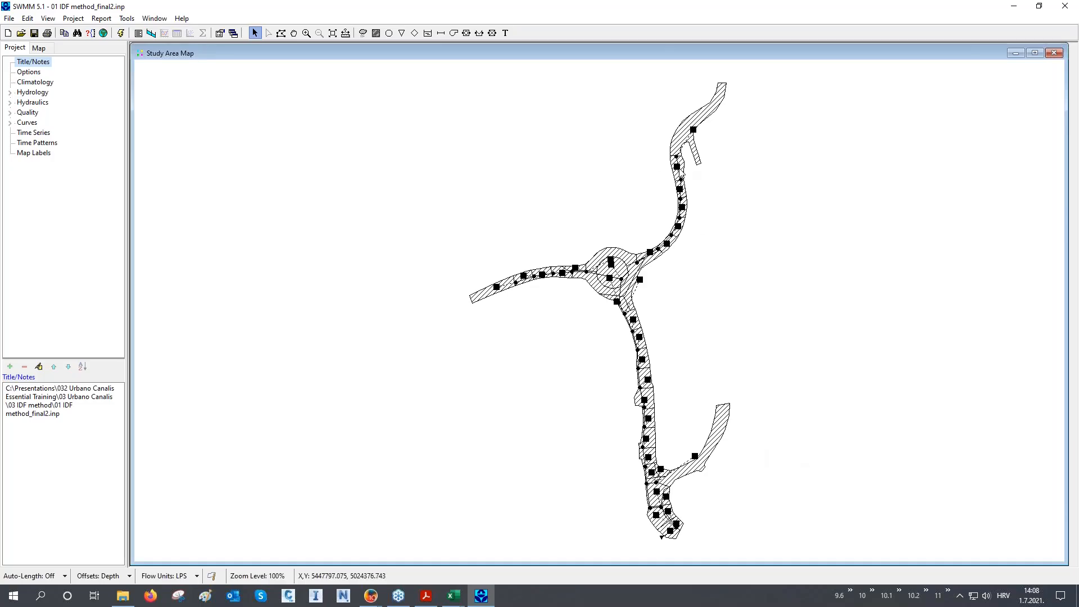
- Review the properties of subcatchment A1.1-01 at the far end of the western branch on the study area map
left_click(307, 33)
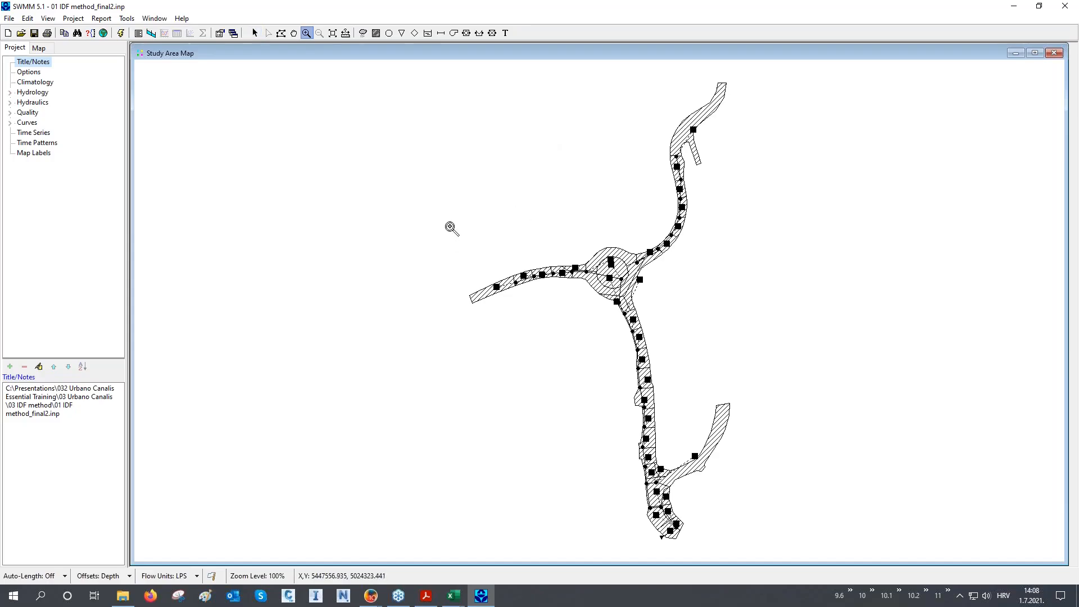
left_click_drag(451, 229, 635, 363)
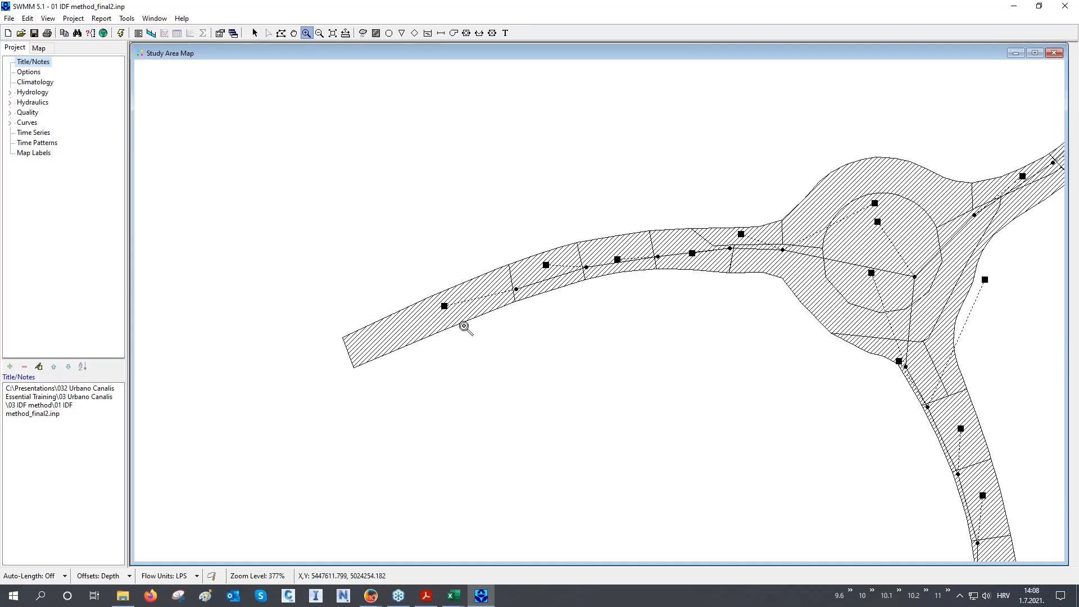
left_click(254, 32)
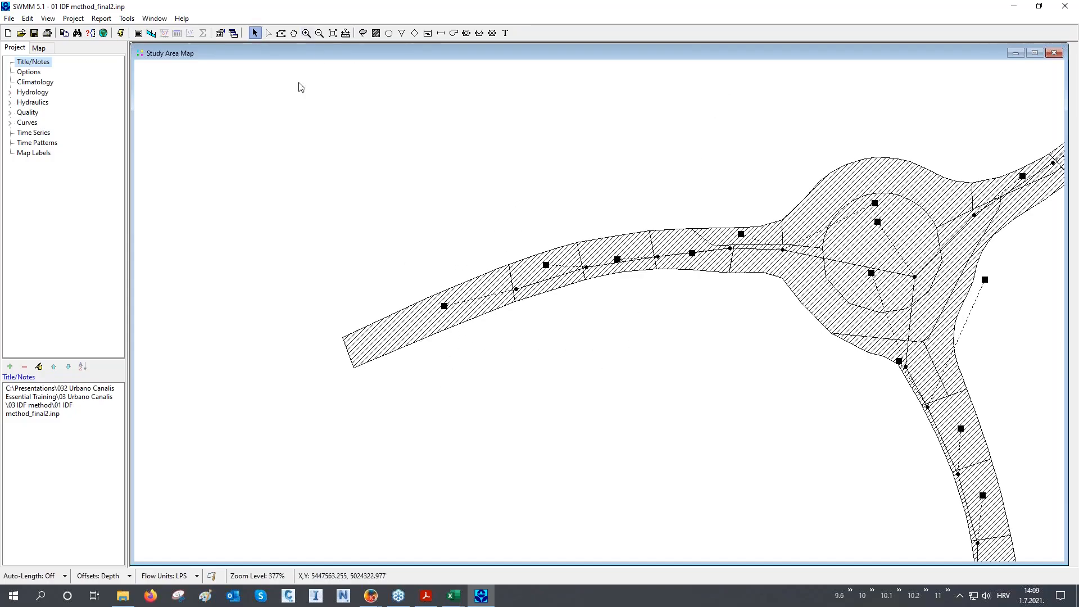
double_click(445, 309)
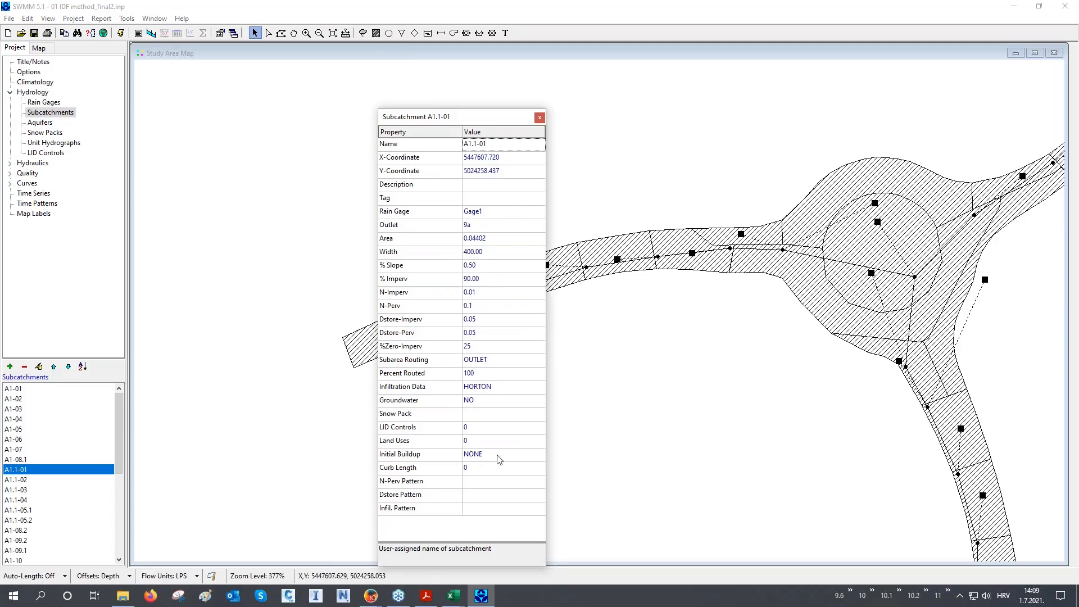
left_click(540, 117)
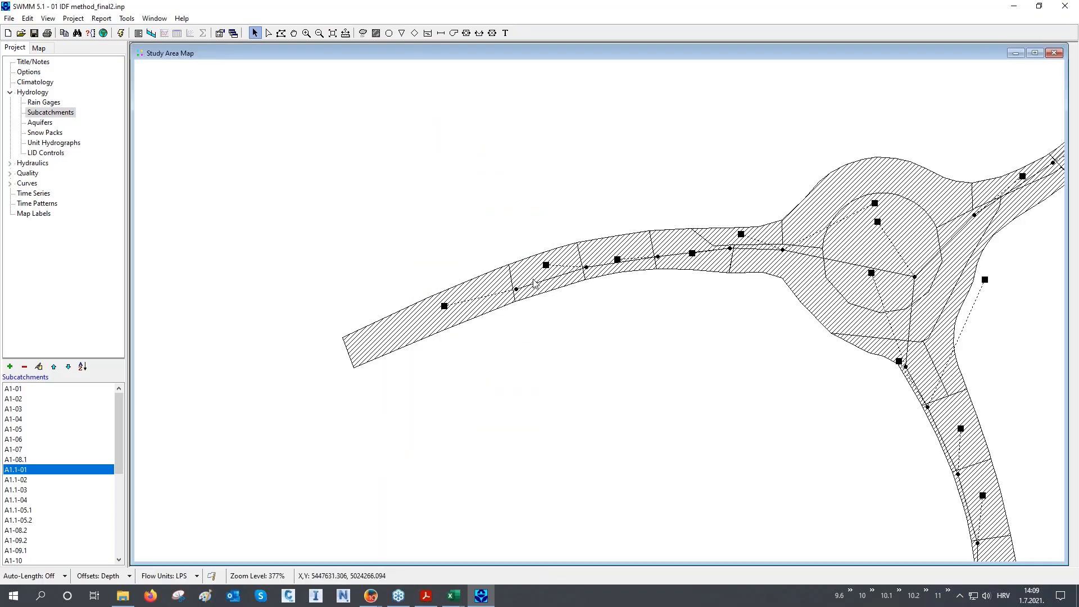
- Review the properties of conduit 9a-10a and junction 11a on the western branch
double_click(534, 285)
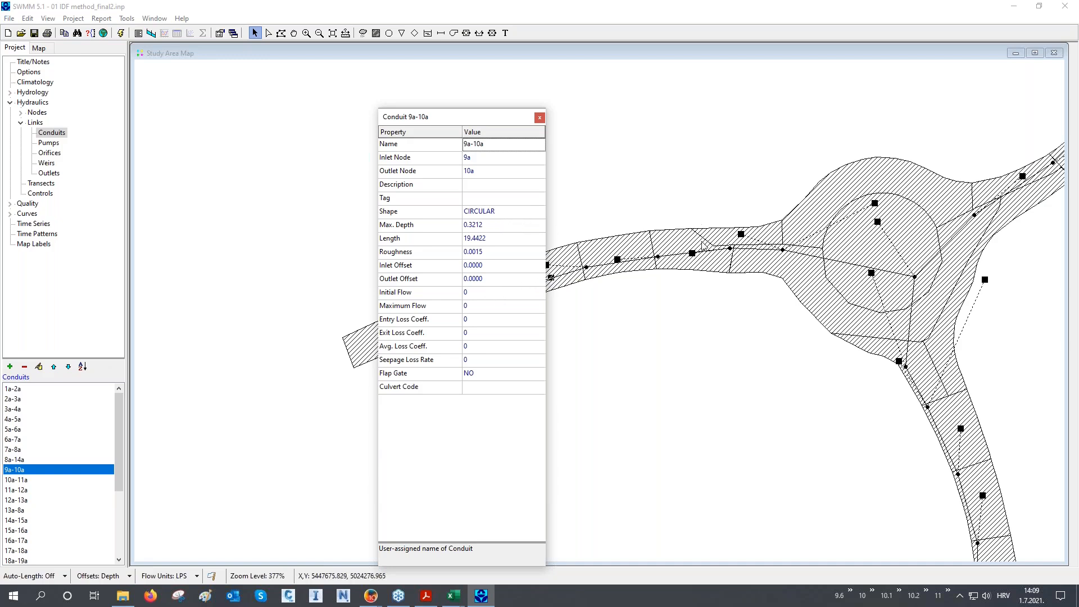
left_click(658, 258)
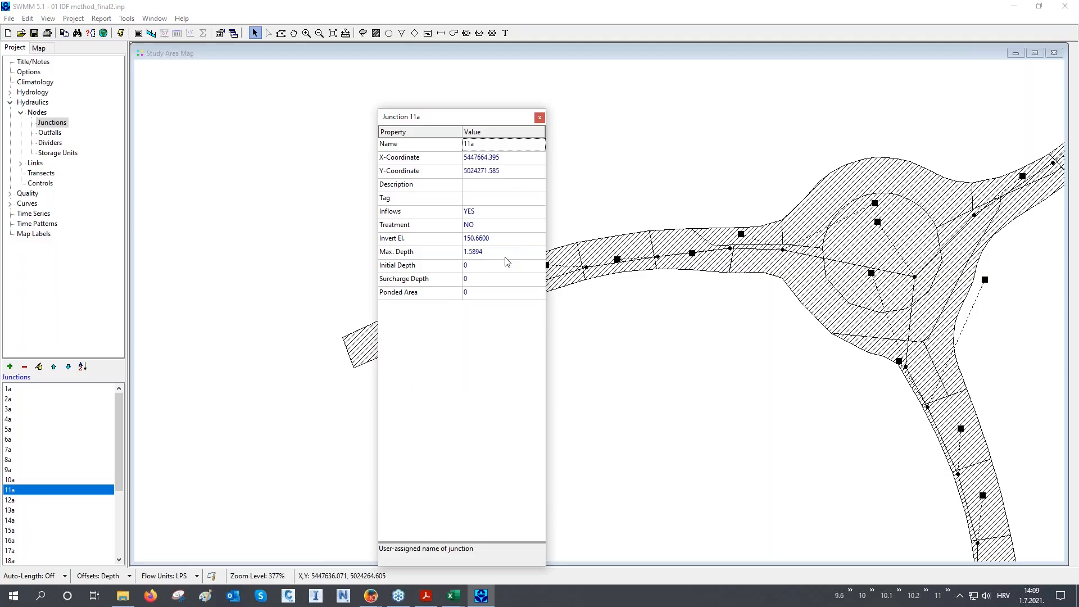
left_click(540, 117)
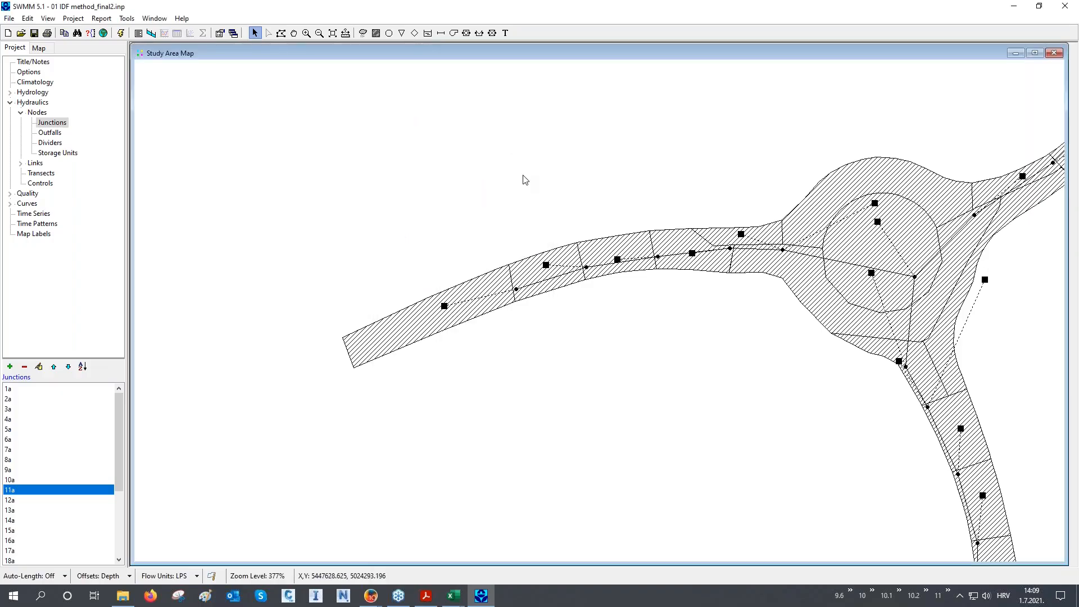